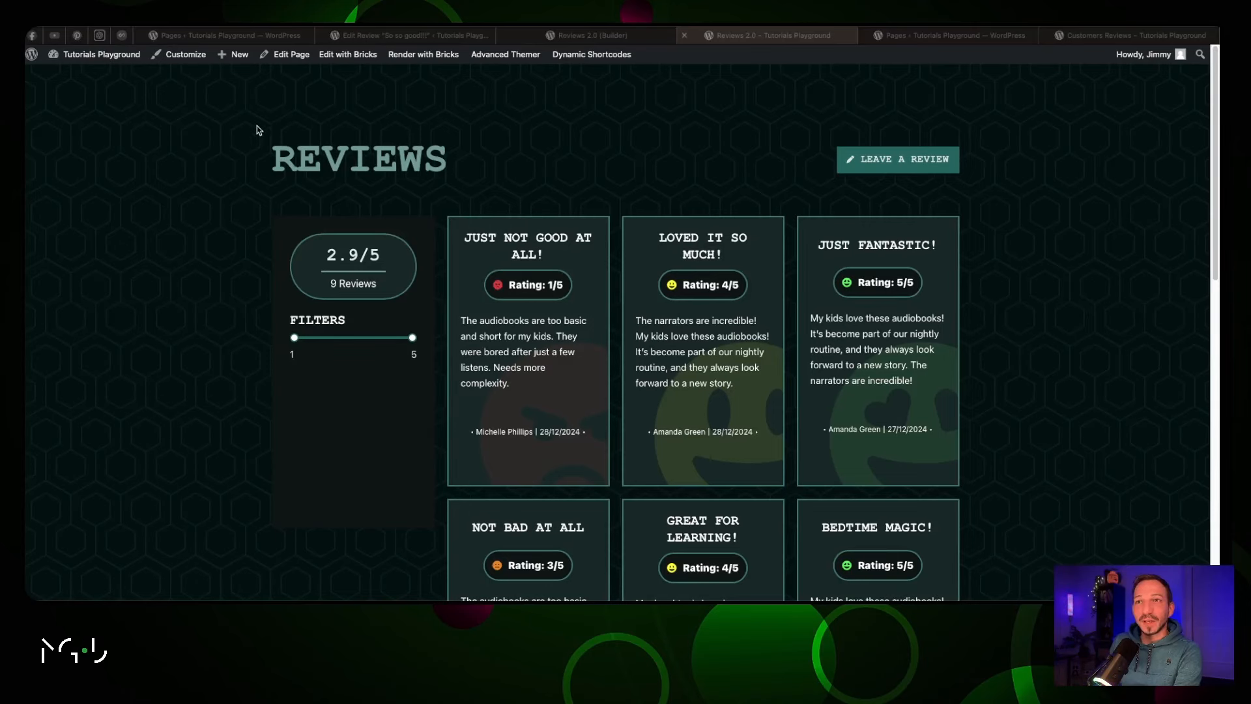
Look over the existing review cards on the page, including the first reviewer's name
{"action": "scroll", "coordinate": [442, 194], "scroll_direction": "down", "scroll_amount": 3}
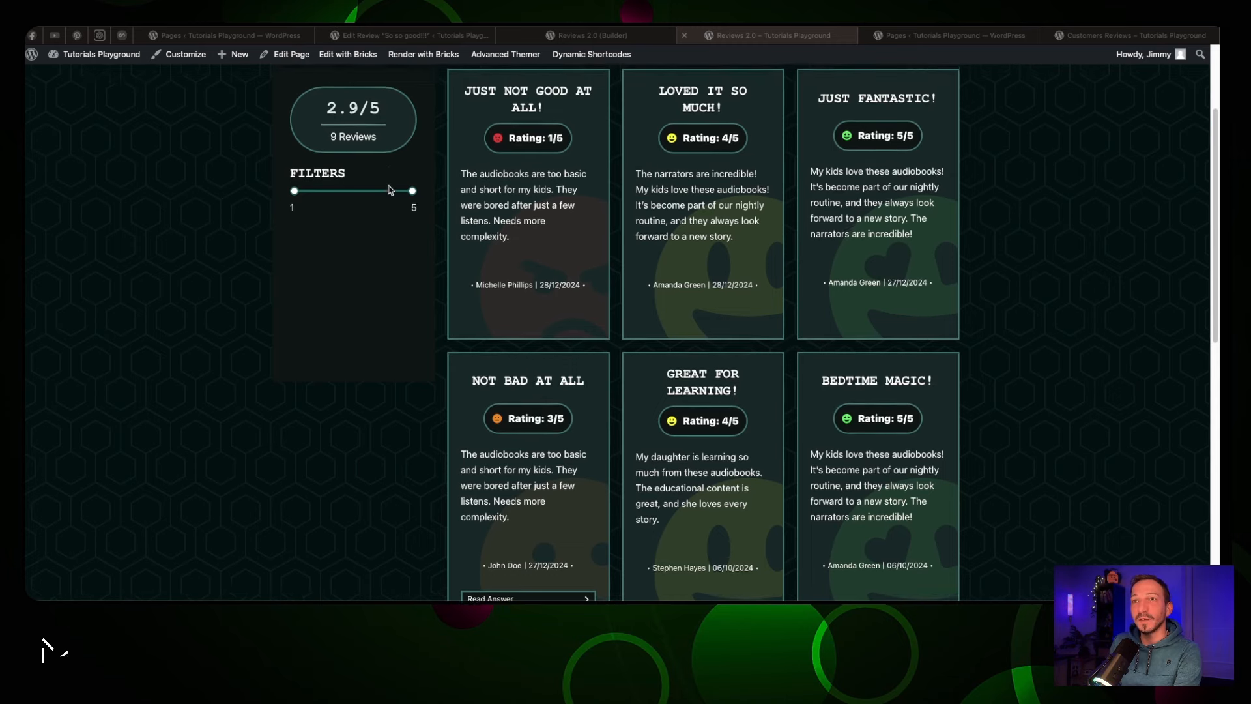
{"action": "scroll", "coordinate": [339, 170], "scroll_direction": "up", "scroll_amount": 2}
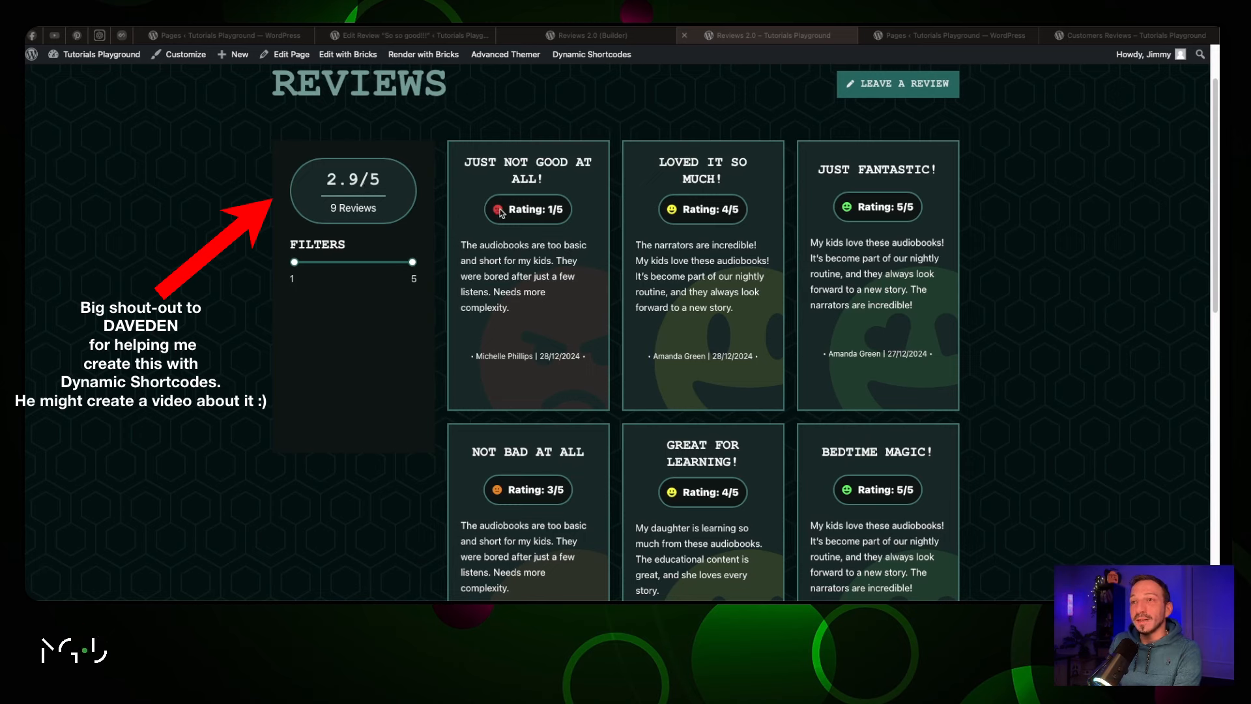
{"action": "left_click", "coordinate": [615, 222]}
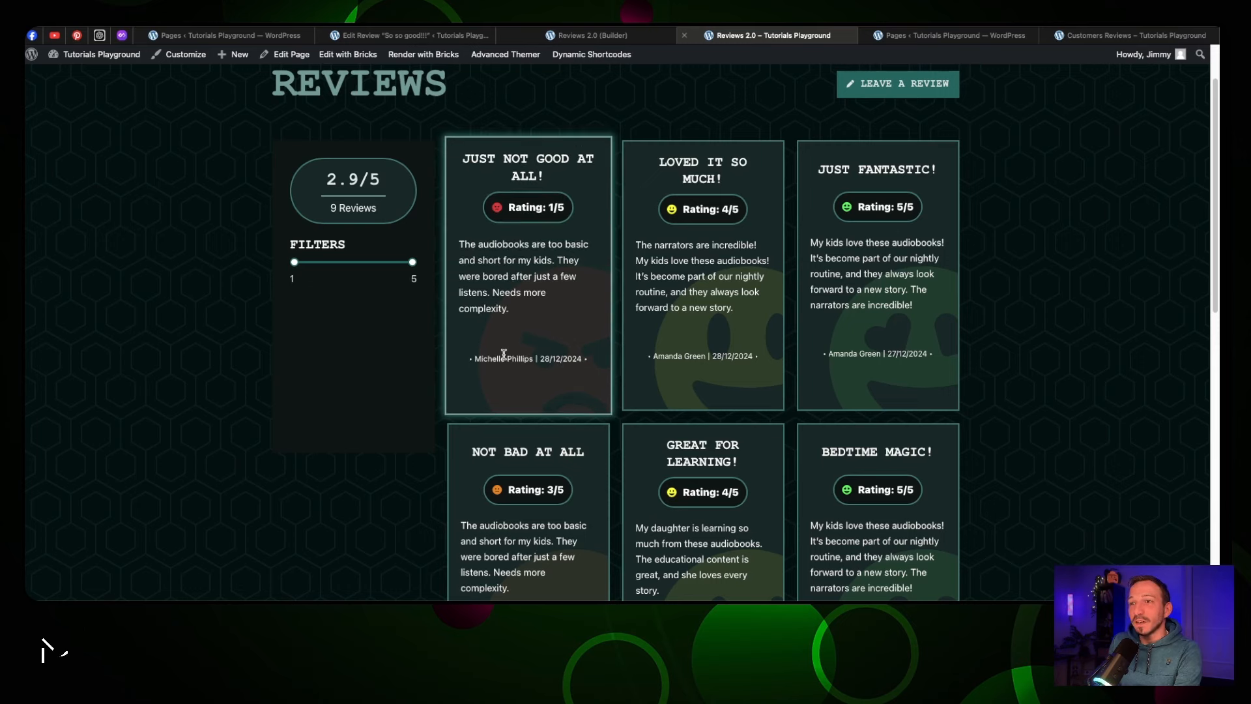
{"action": "left_click_drag", "start_coordinate": [488, 359], "coordinate": [590, 361]}
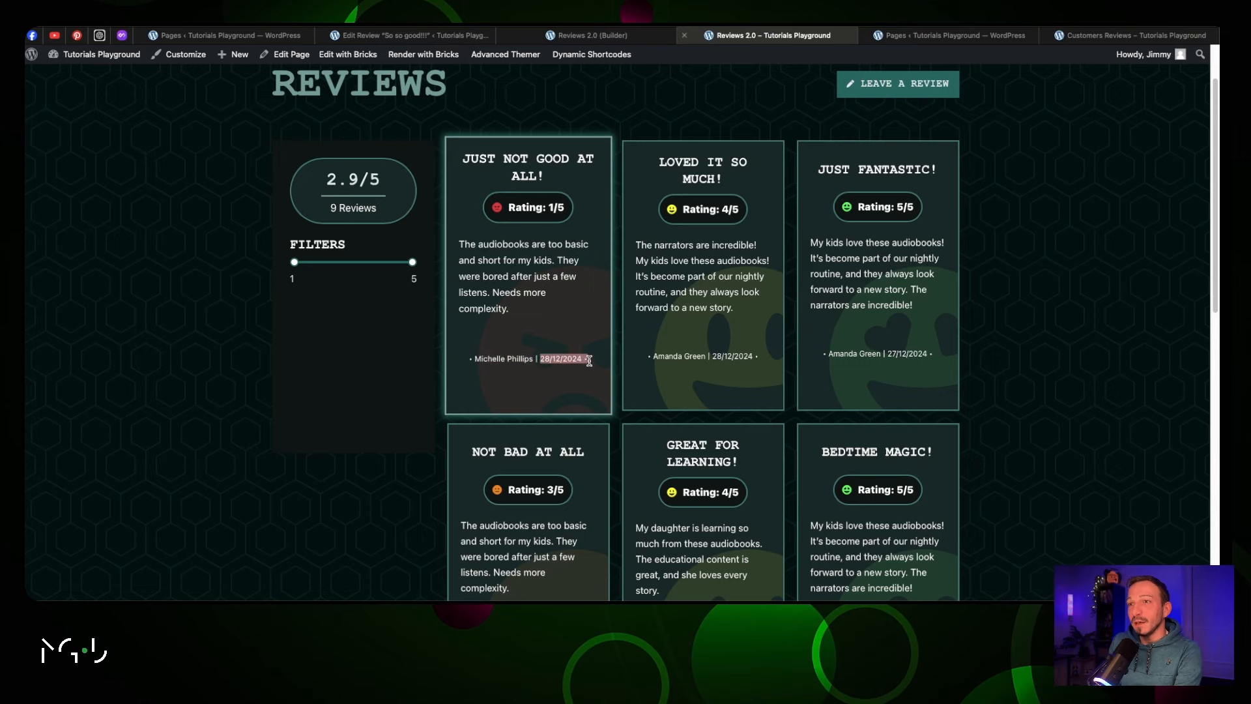
{"action": "scroll", "coordinate": [597, 281], "scroll_direction": "down", "scroll_amount": 6}
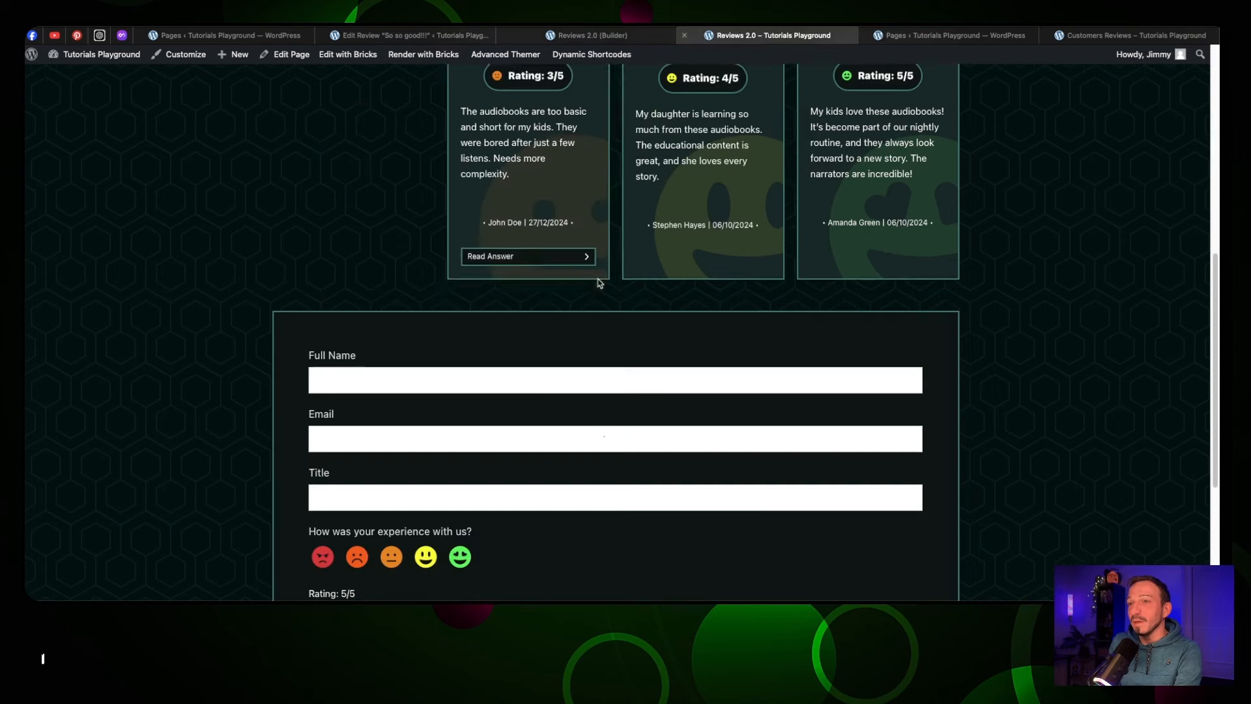
{"action": "scroll", "coordinate": [599, 282], "scroll_direction": "down", "scroll_amount": 4}
{"action": "scroll", "coordinate": [599, 282], "scroll_direction": "up", "scroll_amount": 1}
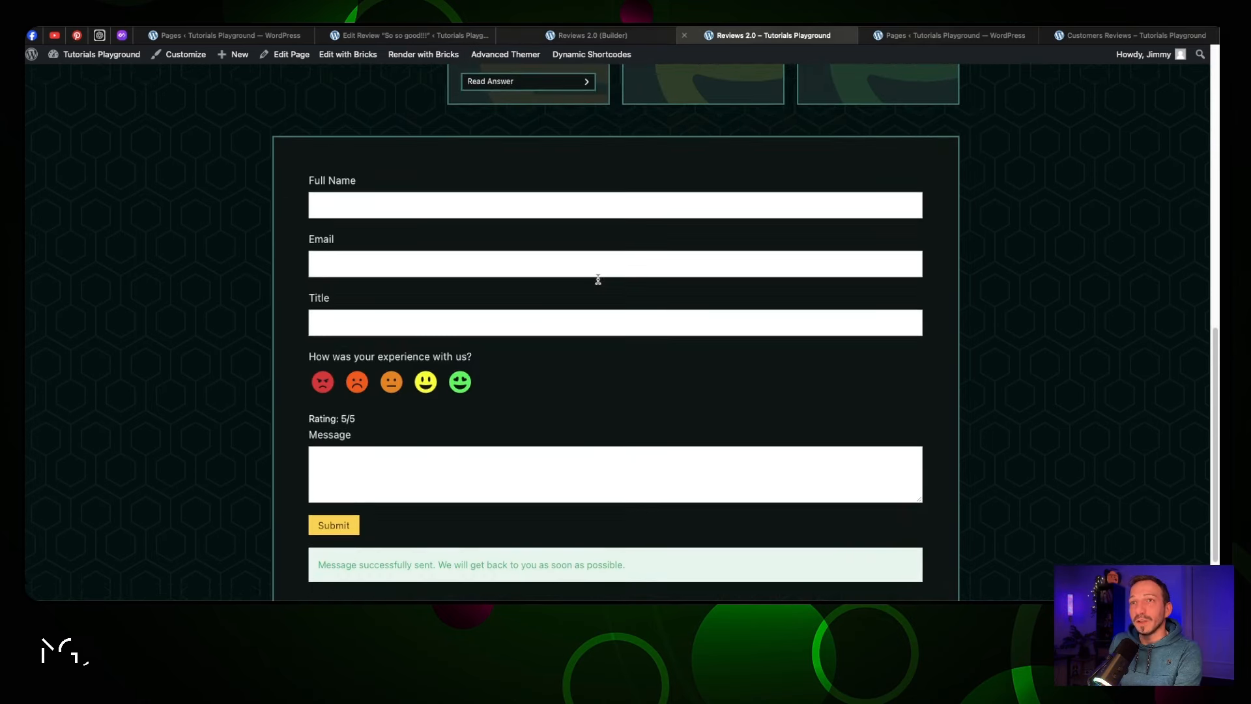
{"action": "scroll", "coordinate": [598, 283], "scroll_direction": "up", "scroll_amount": 4}
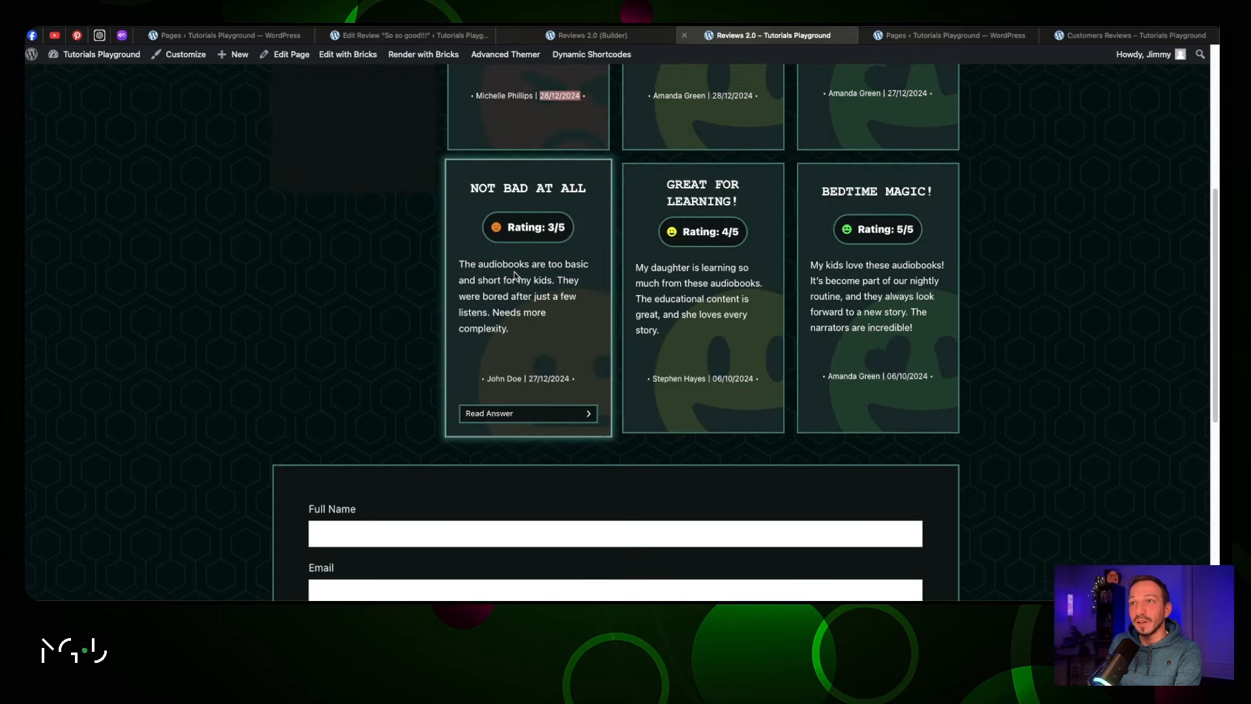
{"action": "scroll", "coordinate": [515, 276], "scroll_direction": "down", "scroll_amount": 4}
Enter the reviewer's full name, email and the review title 'This is incredibly useful'
{"action": "left_click", "coordinate": [411, 260]}
{"action": "type", "text": "Jimmy T"}
{"action": "key", "text": "Tab"}
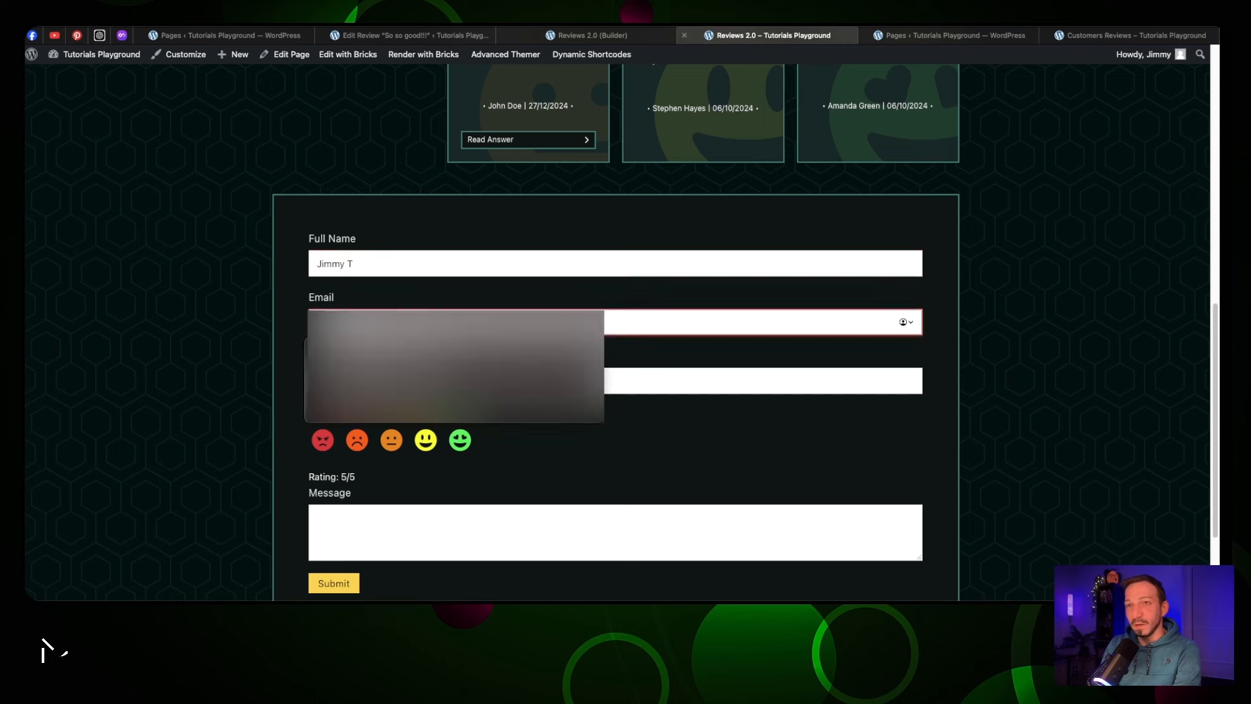
{"action": "type", "text": "ji"}
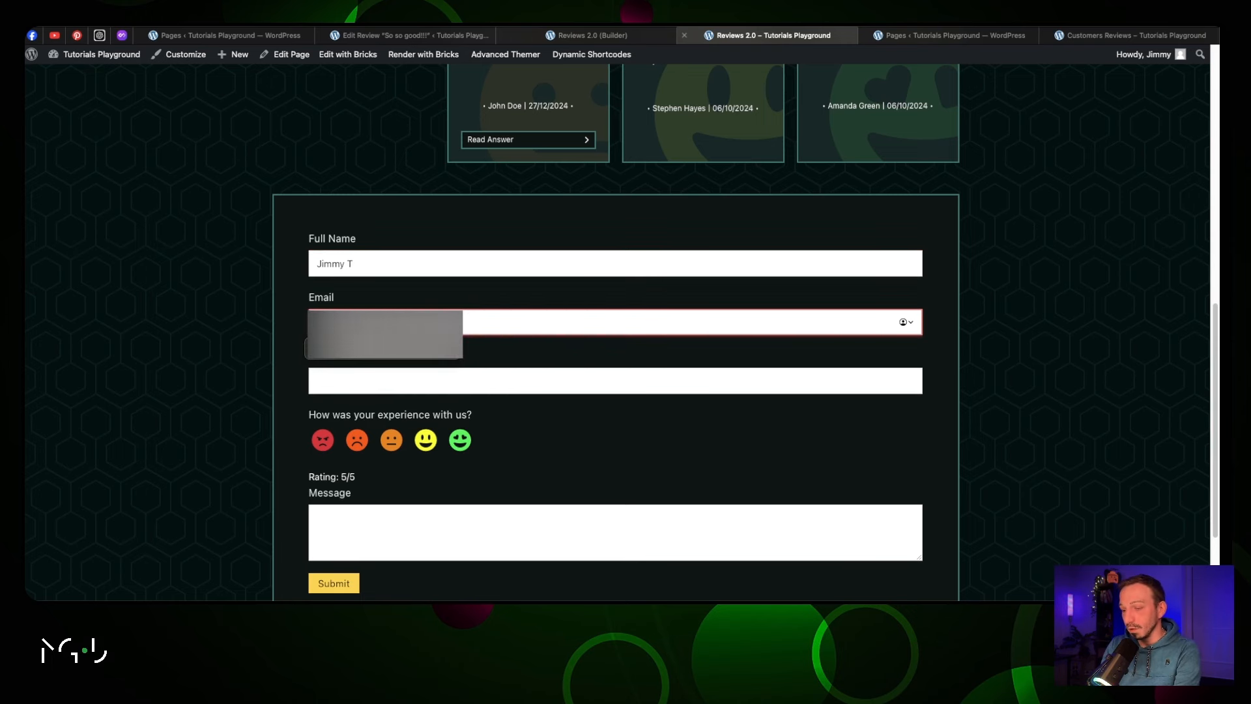
{"action": "key", "text": "Tab"}
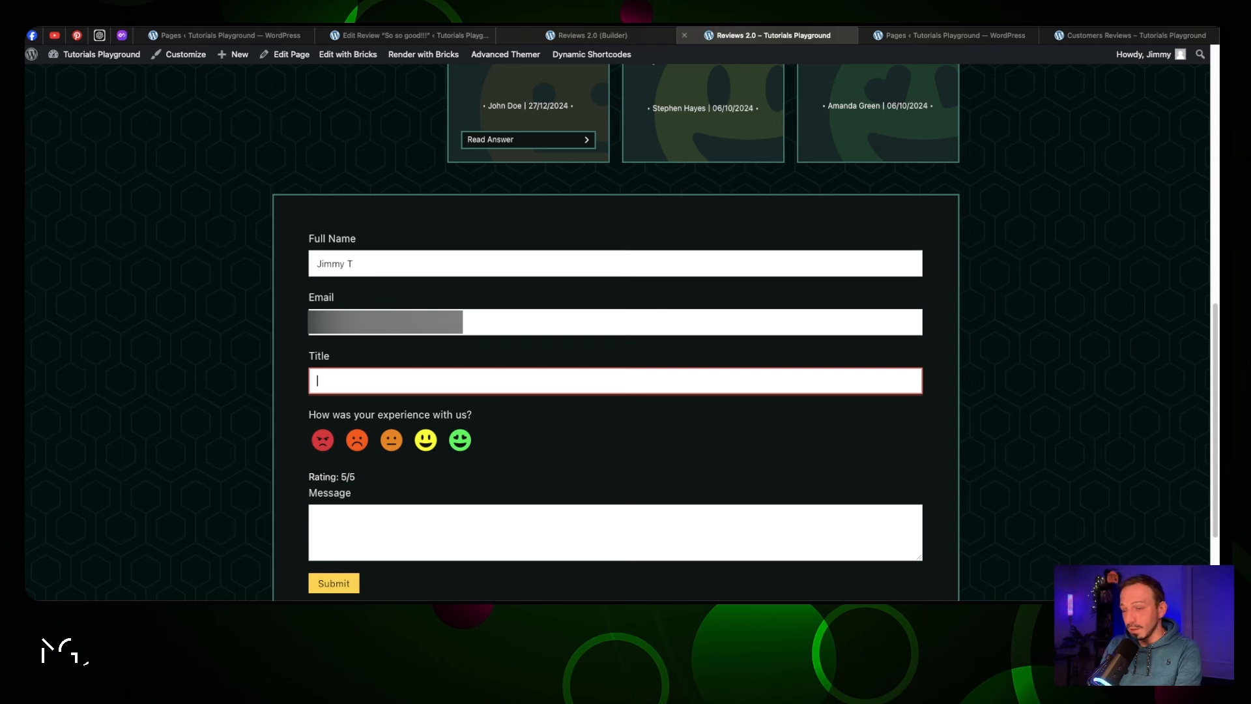
{"action": "type", "text": "This is incredibly useful"}
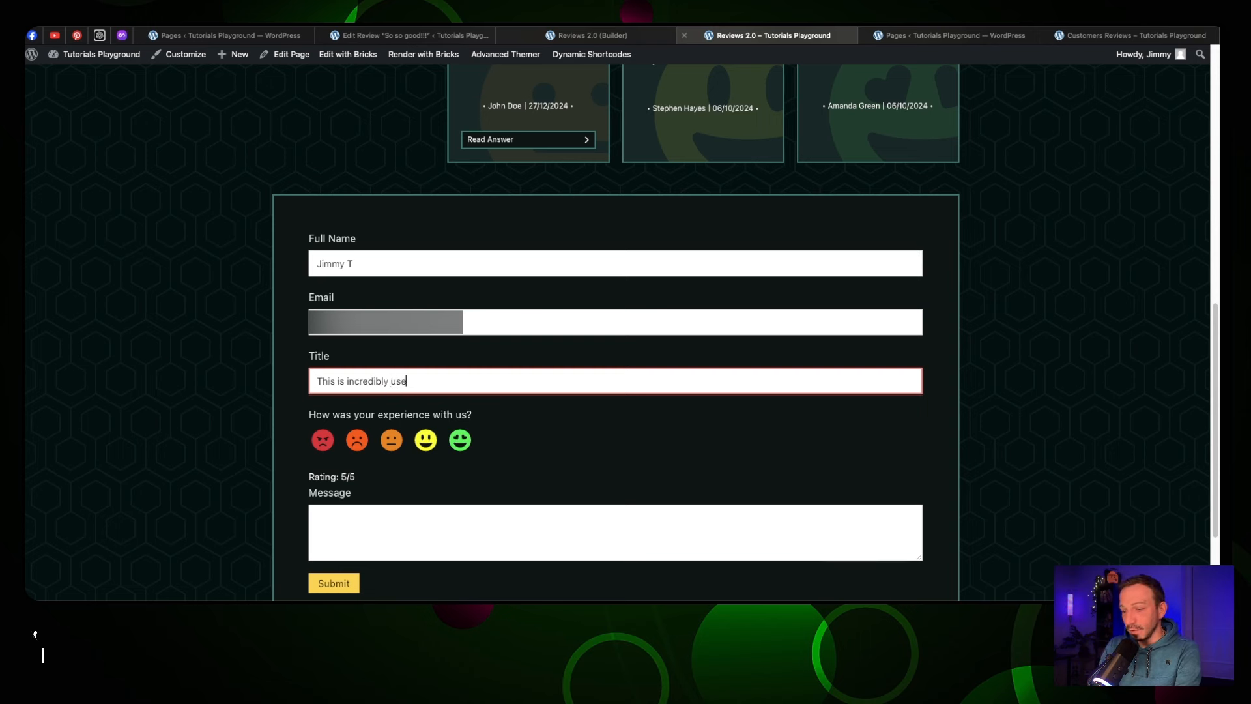
Rate it 4/5, write 'I use this service every day, and can't be happier' and submit
{"action": "left_click", "coordinate": [418, 446]}
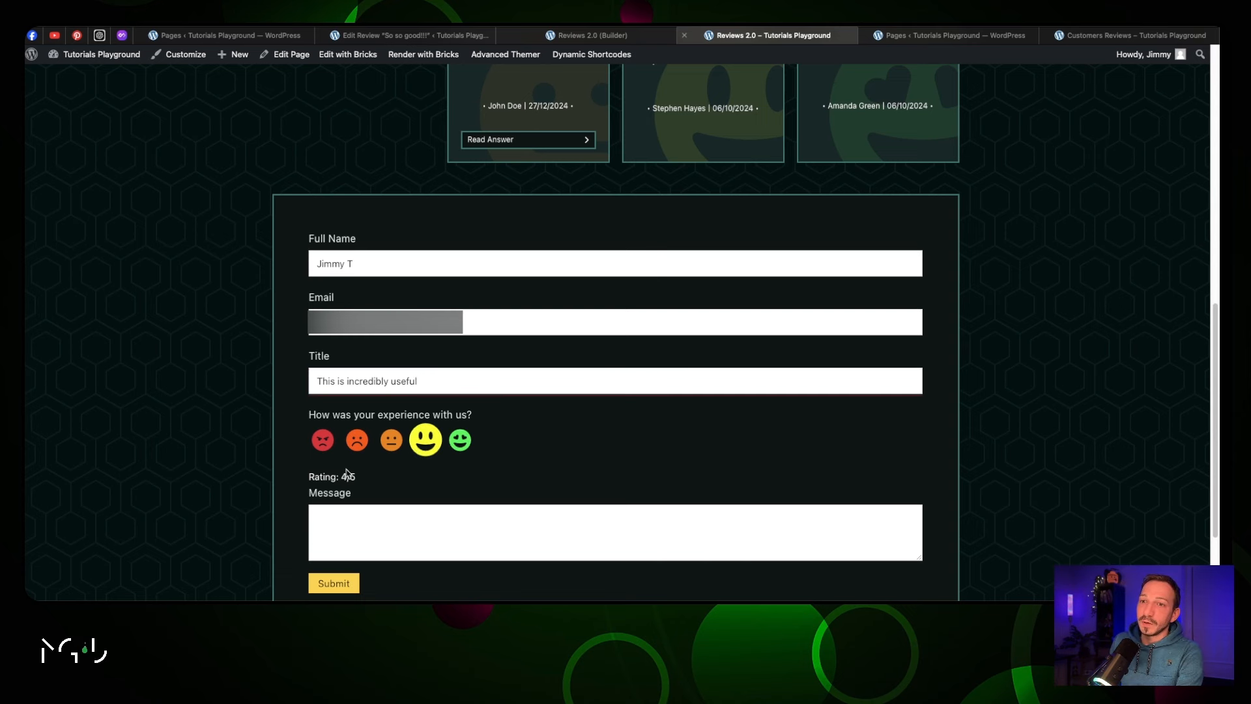
{"action": "triple_click", "coordinate": [365, 476]}
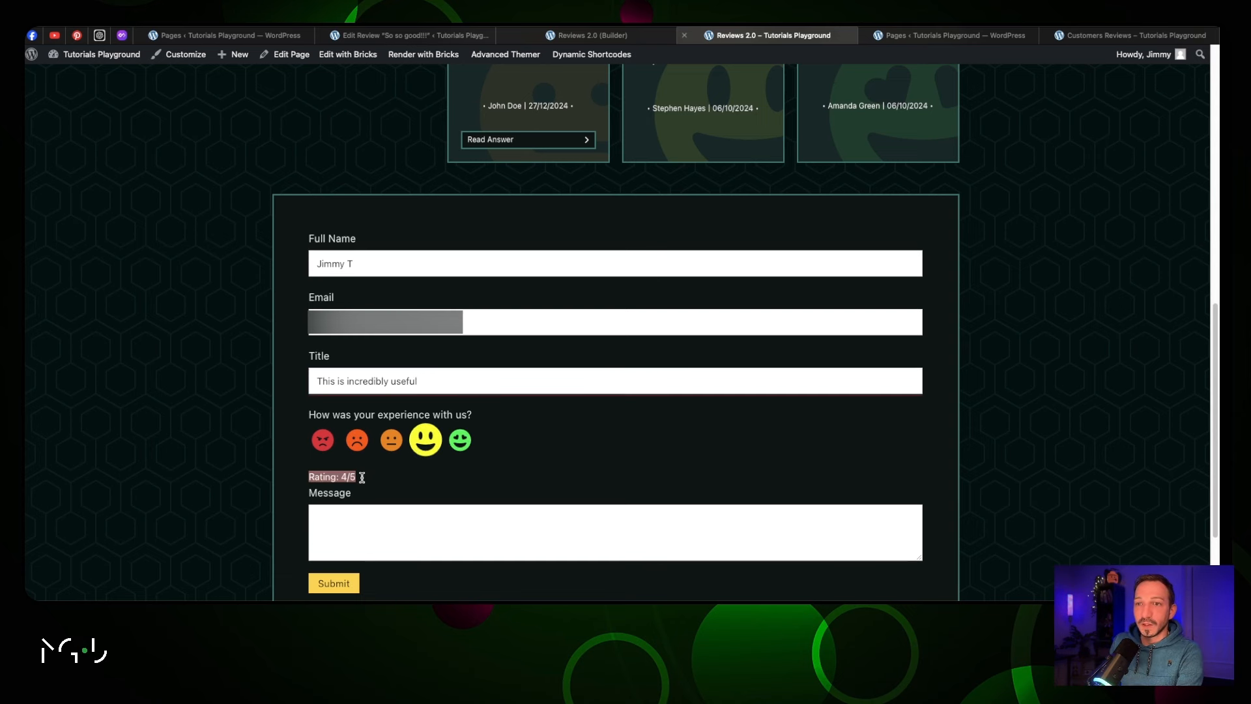
{"action": "left_click", "coordinate": [369, 520]}
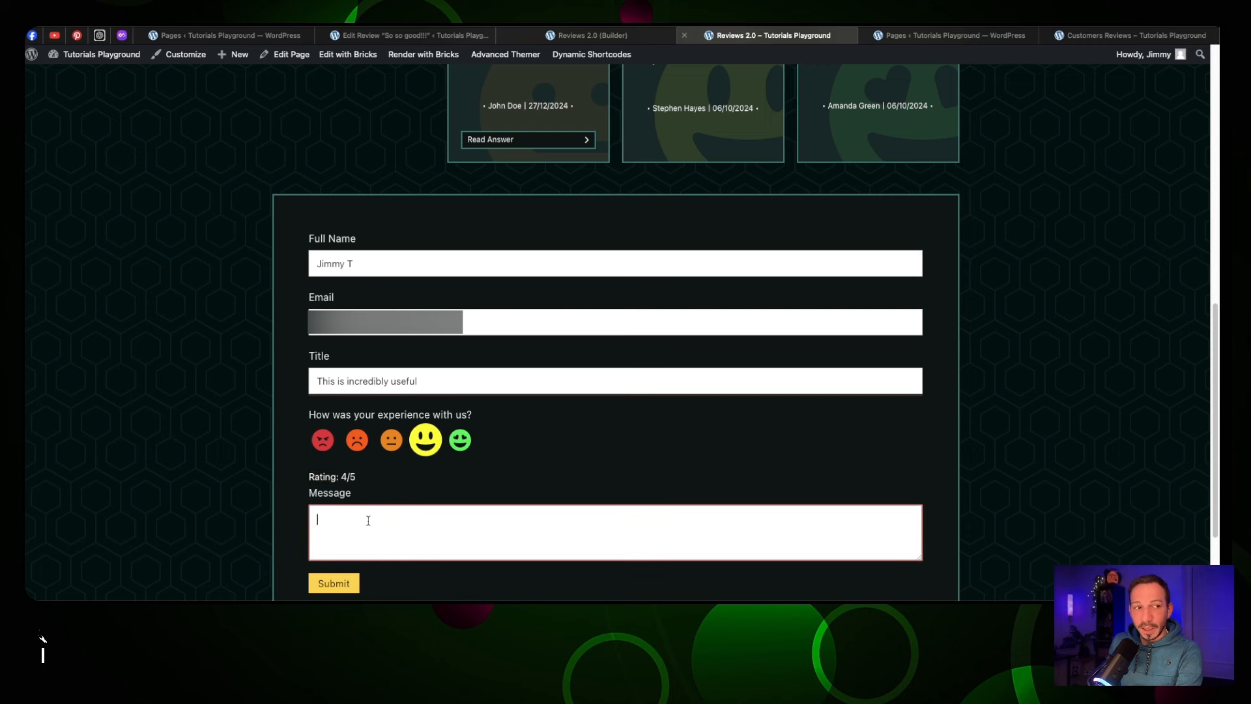
{"action": "type", "text": "I use this service every day, and"}
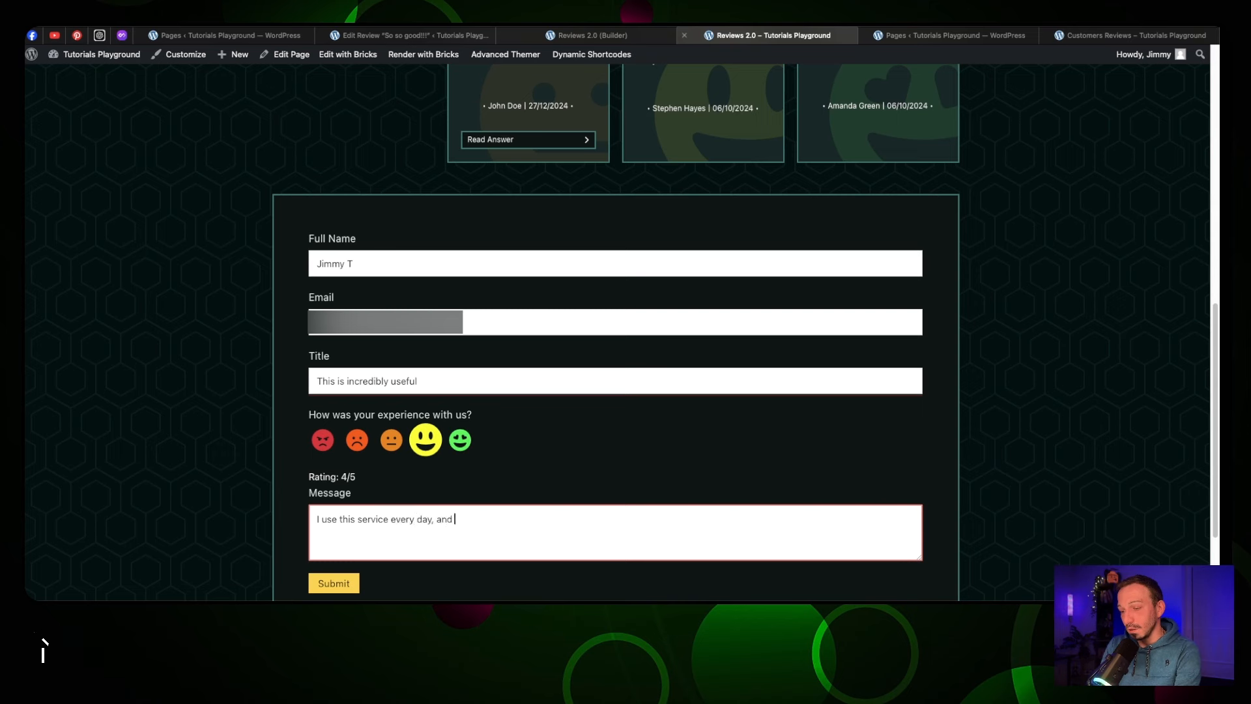
{"action": "type", "text": " can't be happier!"}
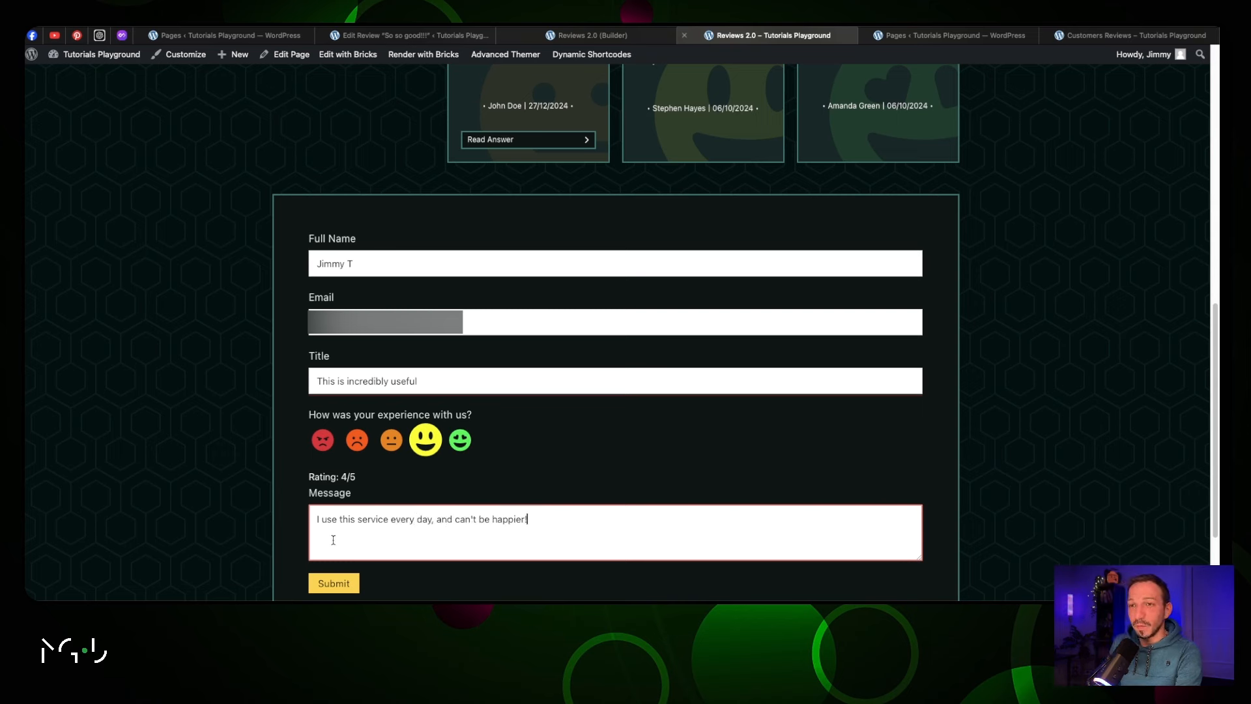
{"action": "left_click", "coordinate": [334, 583]}
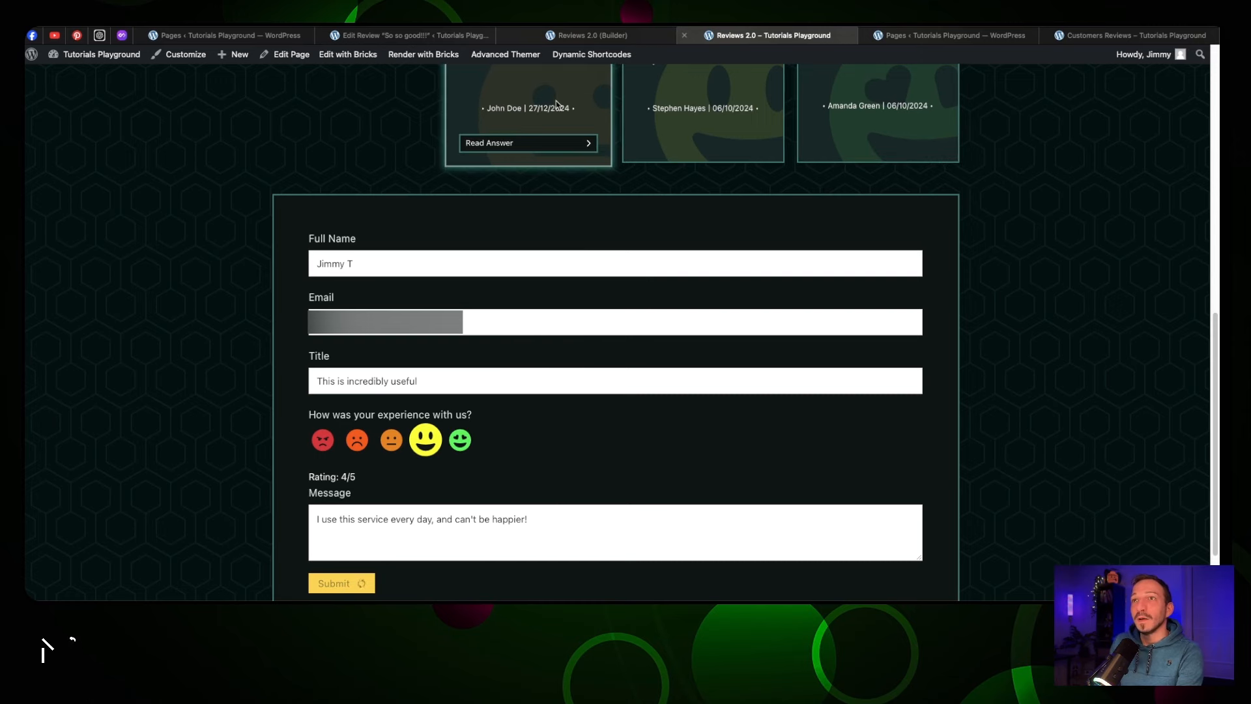
{"action": "left_click", "coordinate": [274, 36]}
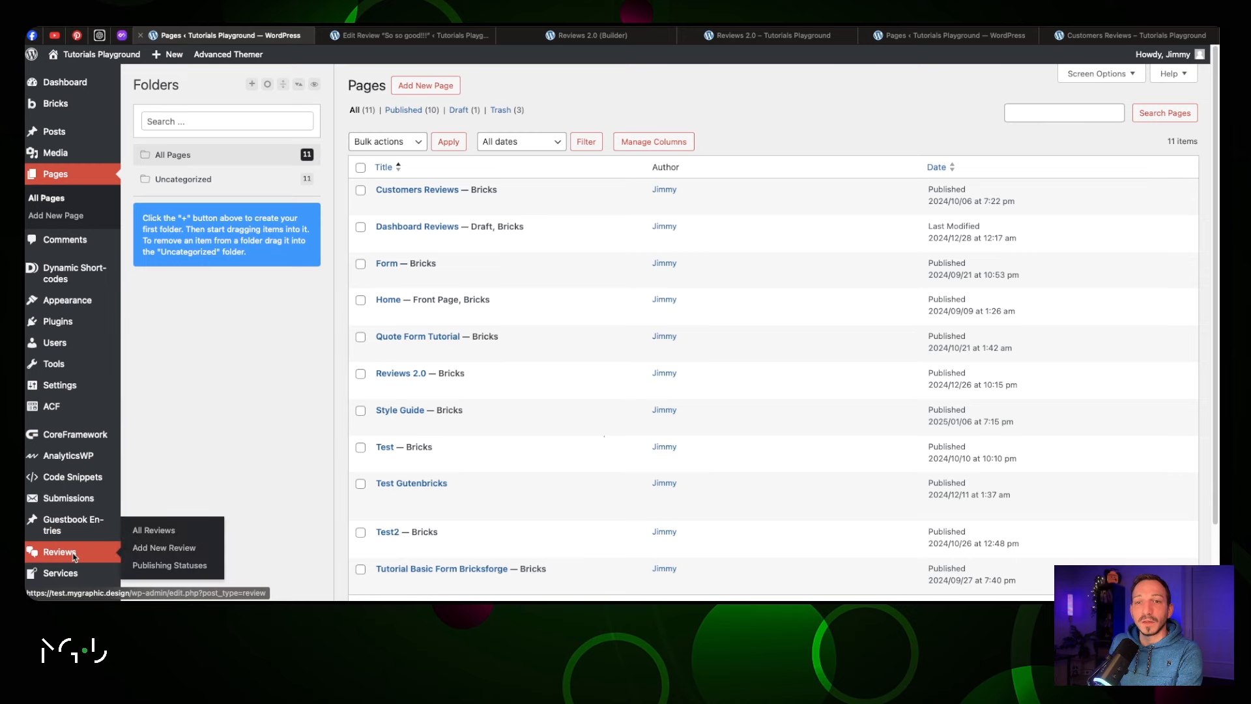
Open the 'This is incredibly useful' review and check its title, message, author, email and rating
{"action": "left_click", "coordinate": [73, 555]}
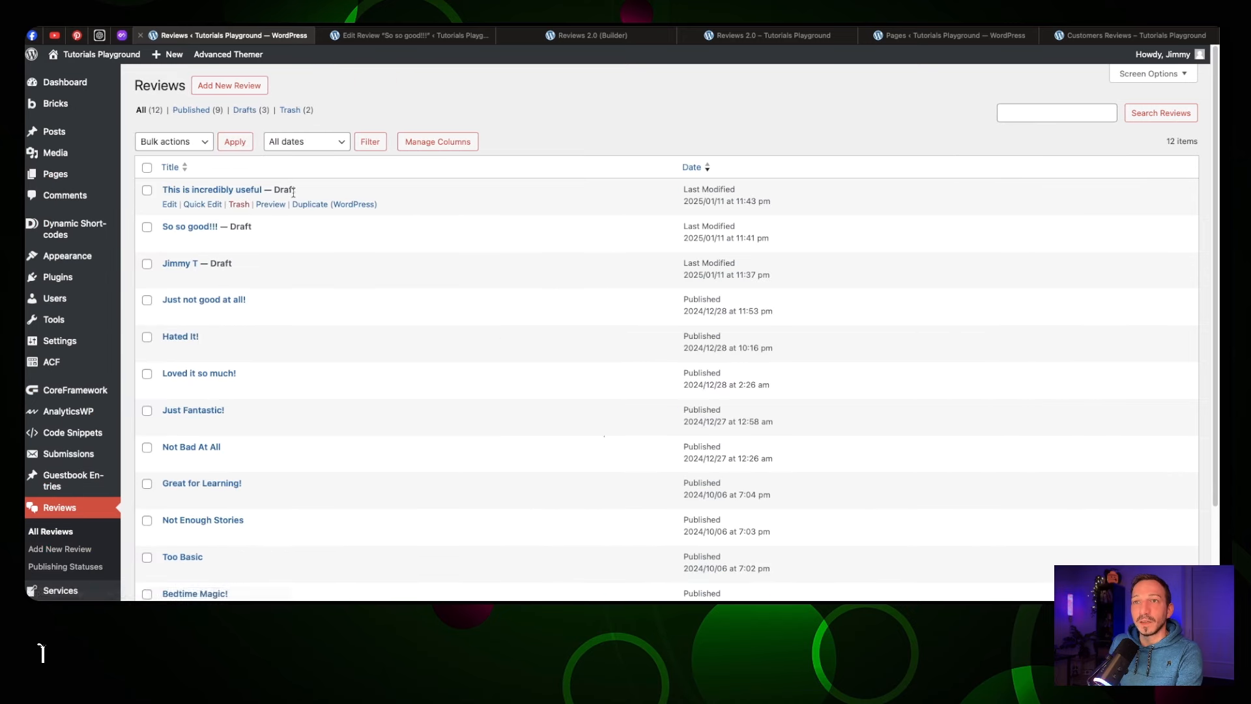
{"action": "left_click", "coordinate": [170, 190]}
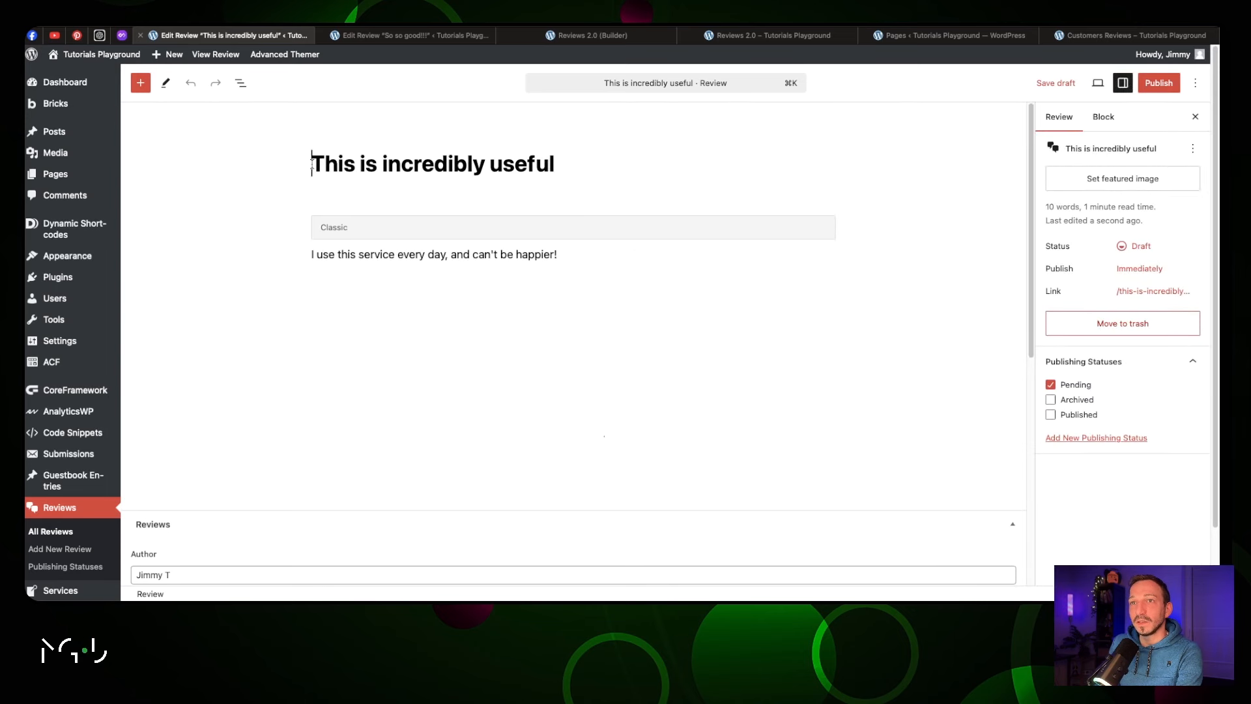
{"action": "left_click_drag", "start_coordinate": [312, 164], "coordinate": [557, 168]}
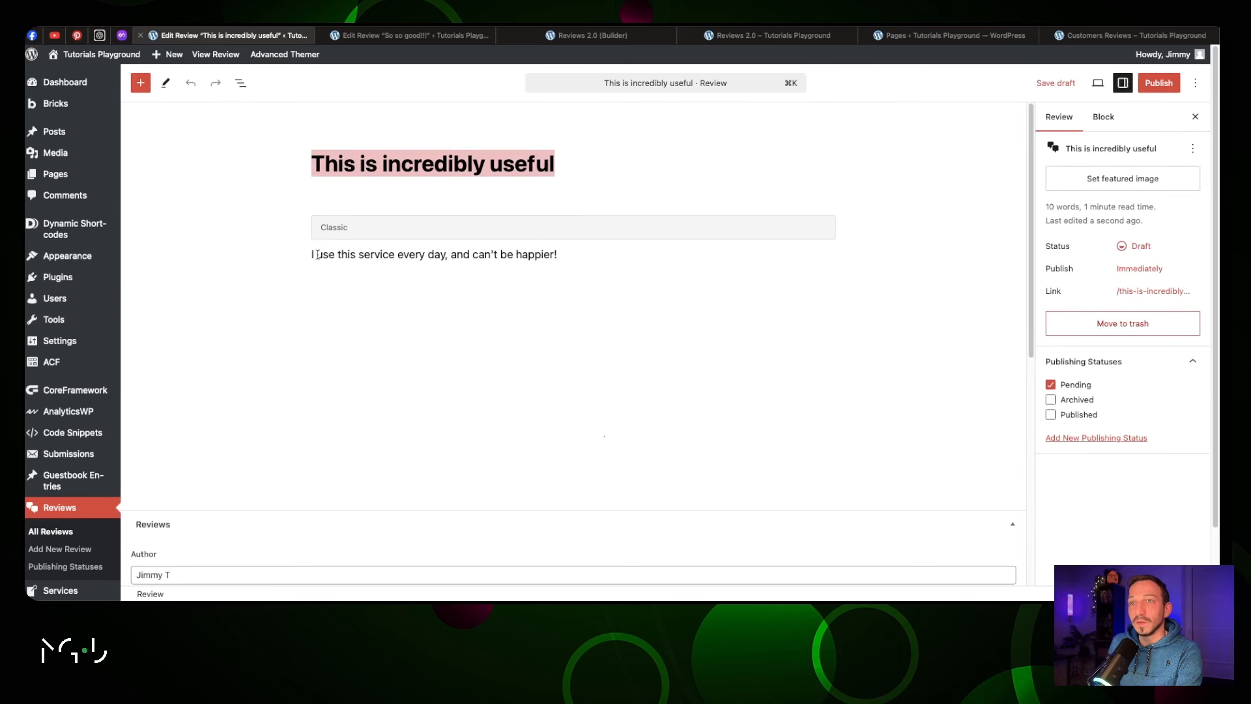
{"action": "left_click_drag", "start_coordinate": [314, 254], "coordinate": [566, 258]}
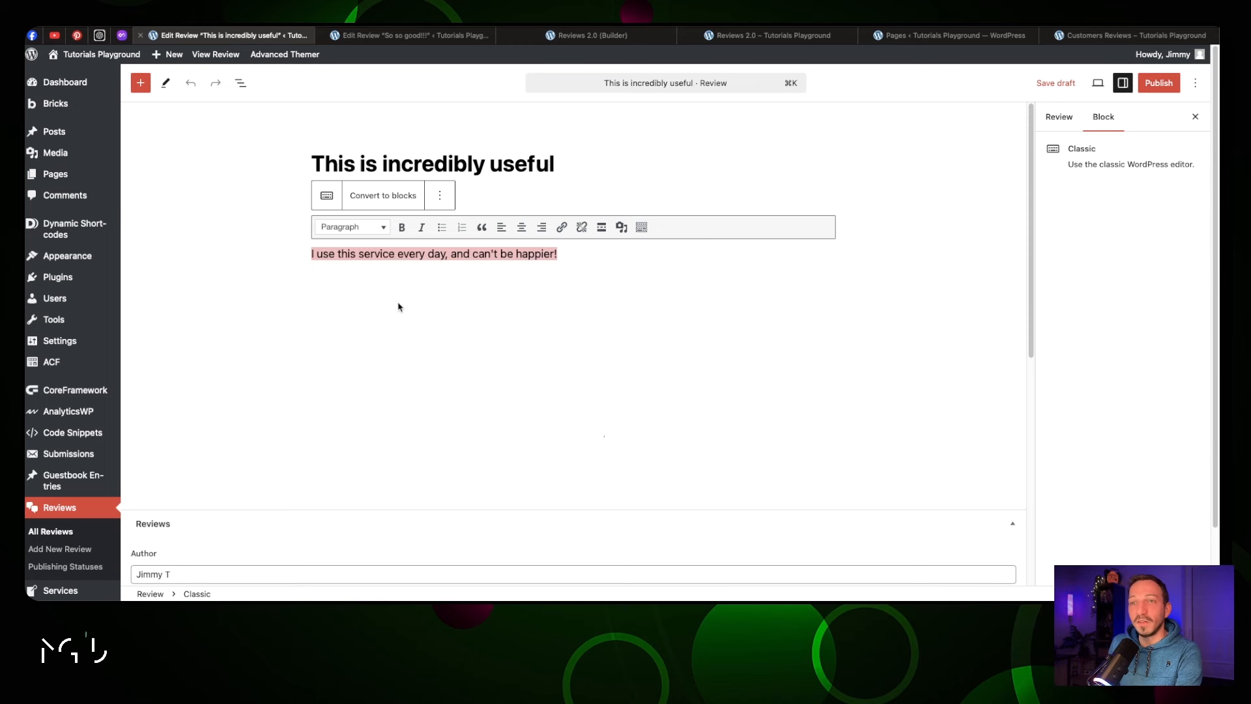
{"action": "scroll", "coordinate": [399, 306], "scroll_direction": "down", "scroll_amount": 4}
{"action": "left_click_drag", "start_coordinate": [174, 324], "coordinate": [138, 323]}
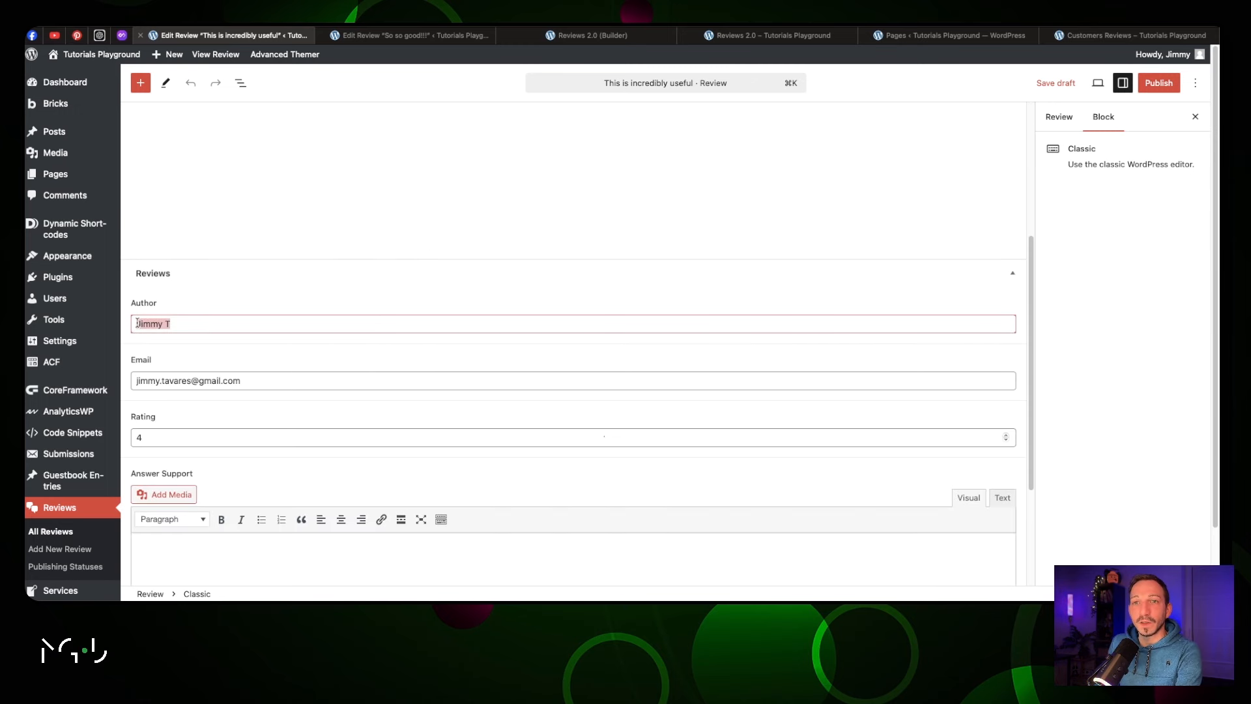
{"action": "left_click_drag", "start_coordinate": [241, 381], "coordinate": [138, 383]}
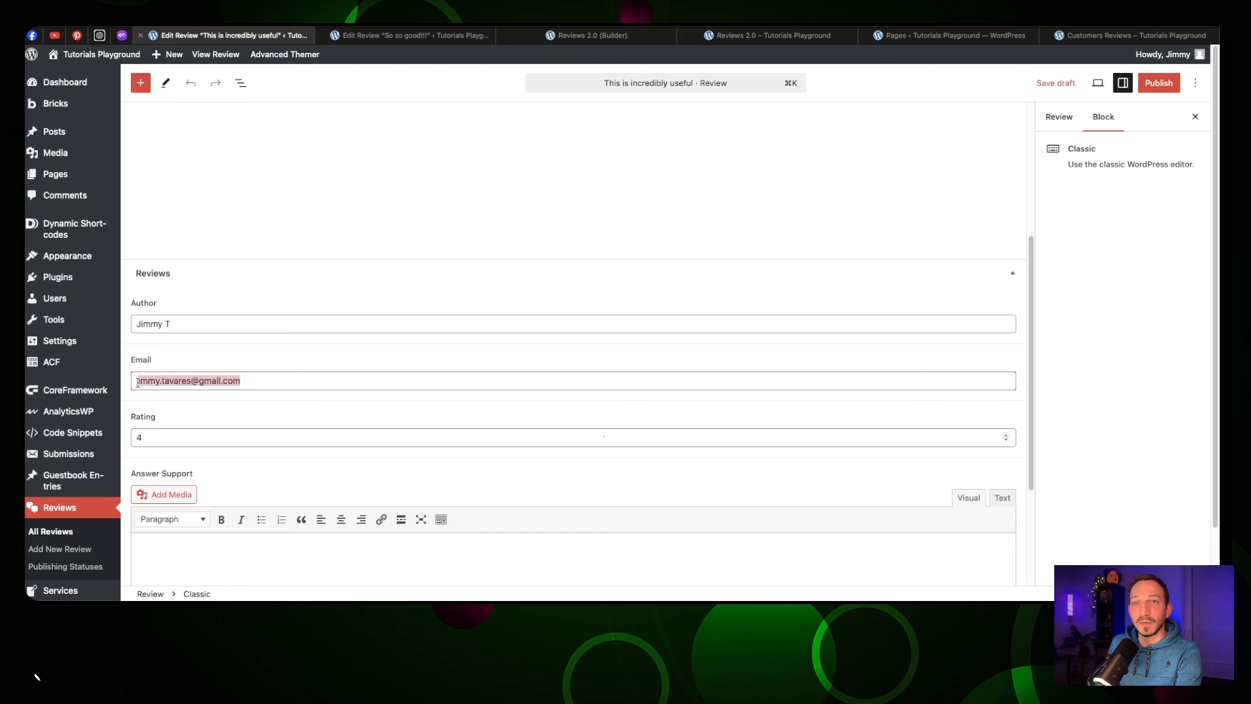
{"action": "left_click", "coordinate": [153, 437]}
{"action": "scroll", "coordinate": [175, 428], "scroll_direction": "down", "scroll_amount": 1}
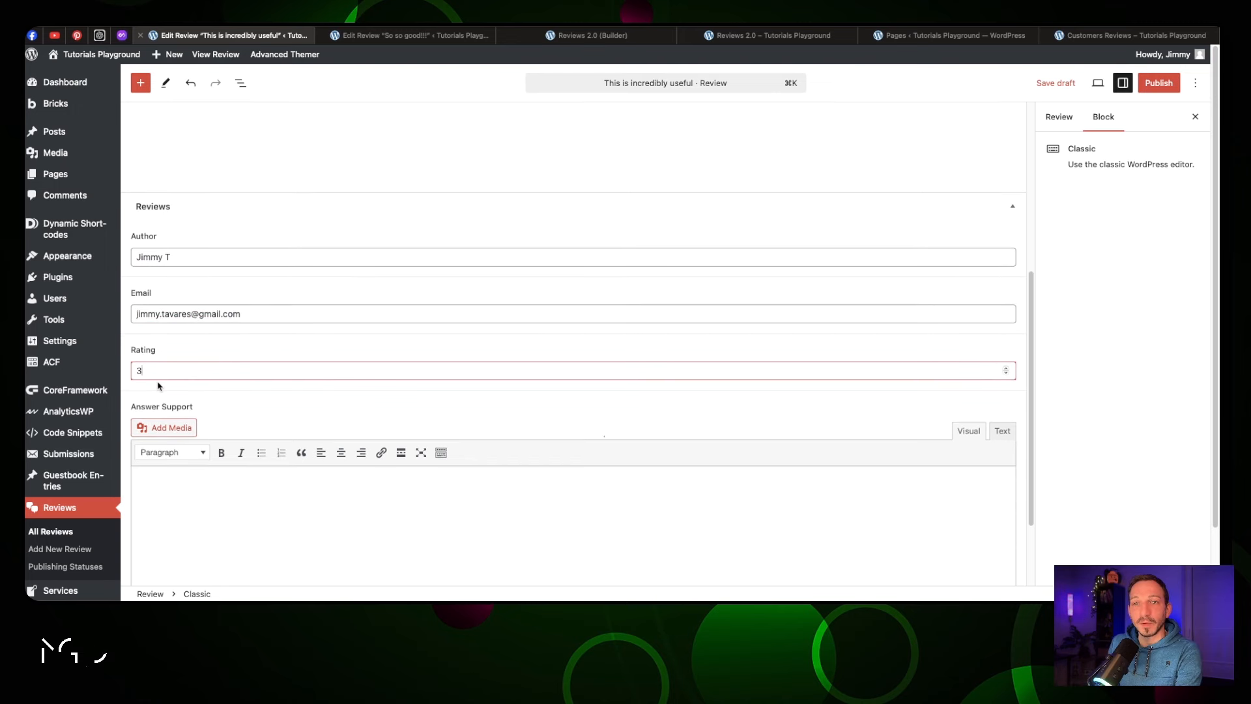
{"action": "scroll", "coordinate": [158, 385], "scroll_direction": "up", "scroll_amount": 1}
{"action": "left_click", "coordinate": [206, 481]}
{"action": "scroll", "coordinate": [205, 479], "scroll_direction": "down", "scroll_amount": 1}
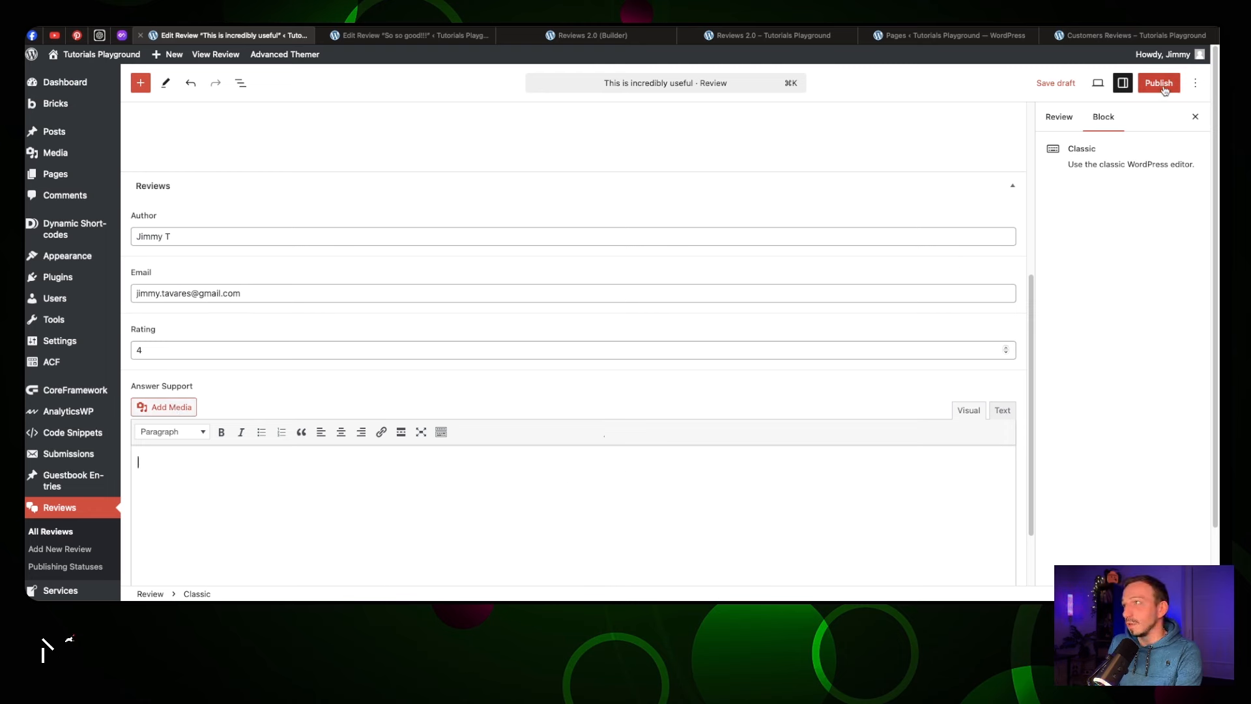
{"action": "scroll", "coordinate": [651, 121], "scroll_direction": "up", "scroll_amount": 5}
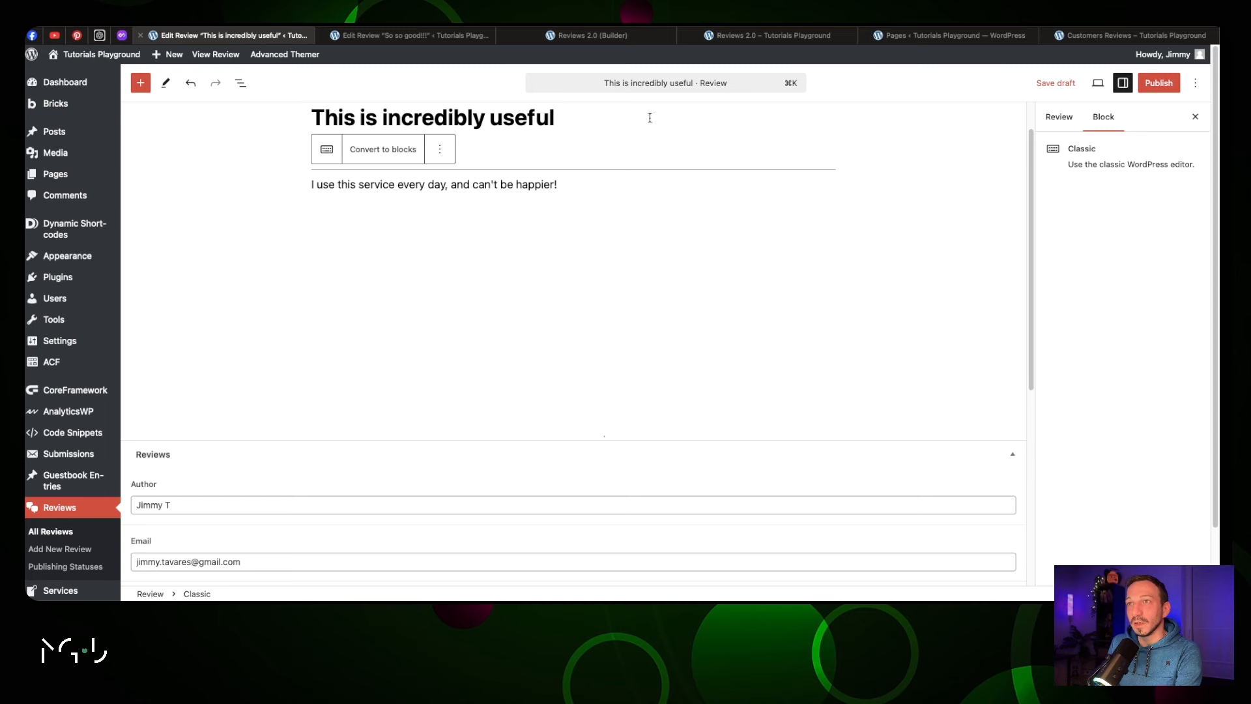
Change the review's Publishing Status from Pending to Published and save it
{"action": "left_click", "coordinate": [1159, 83]}
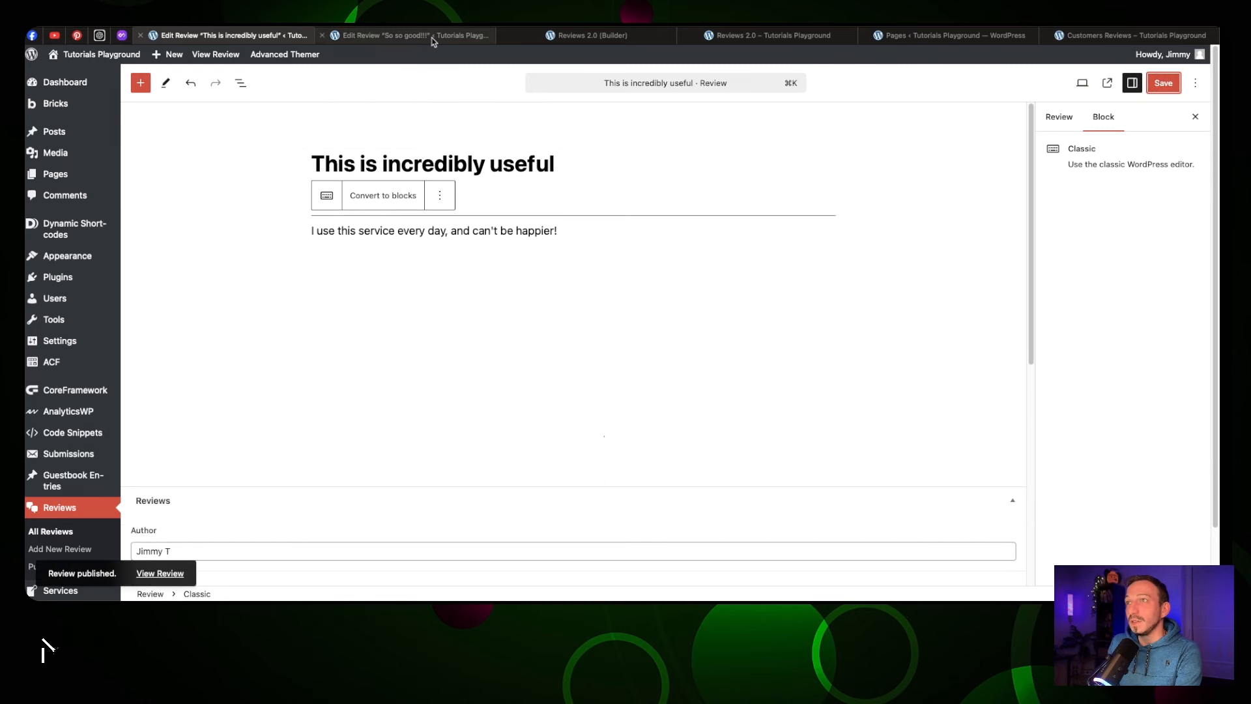
{"action": "left_click", "coordinate": [1059, 116]}
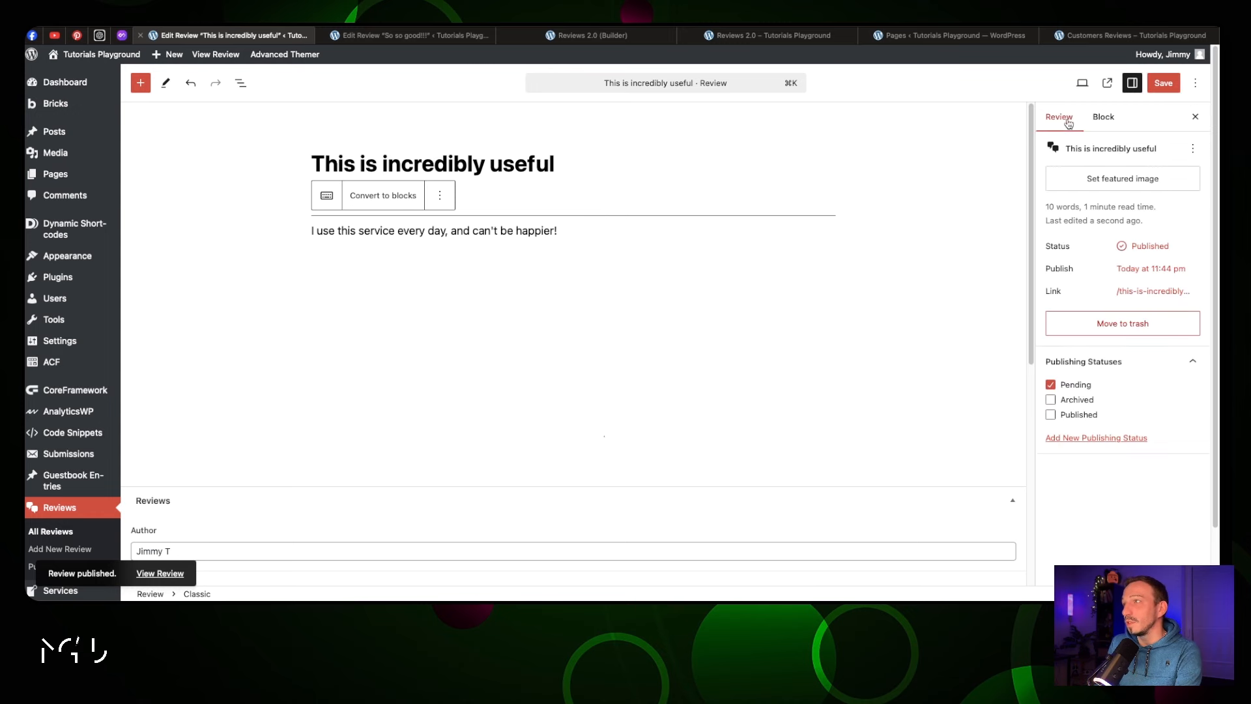
{"action": "left_click", "coordinate": [1050, 384]}
{"action": "left_click", "coordinate": [1051, 414]}
{"action": "left_click", "coordinate": [1163, 83]}
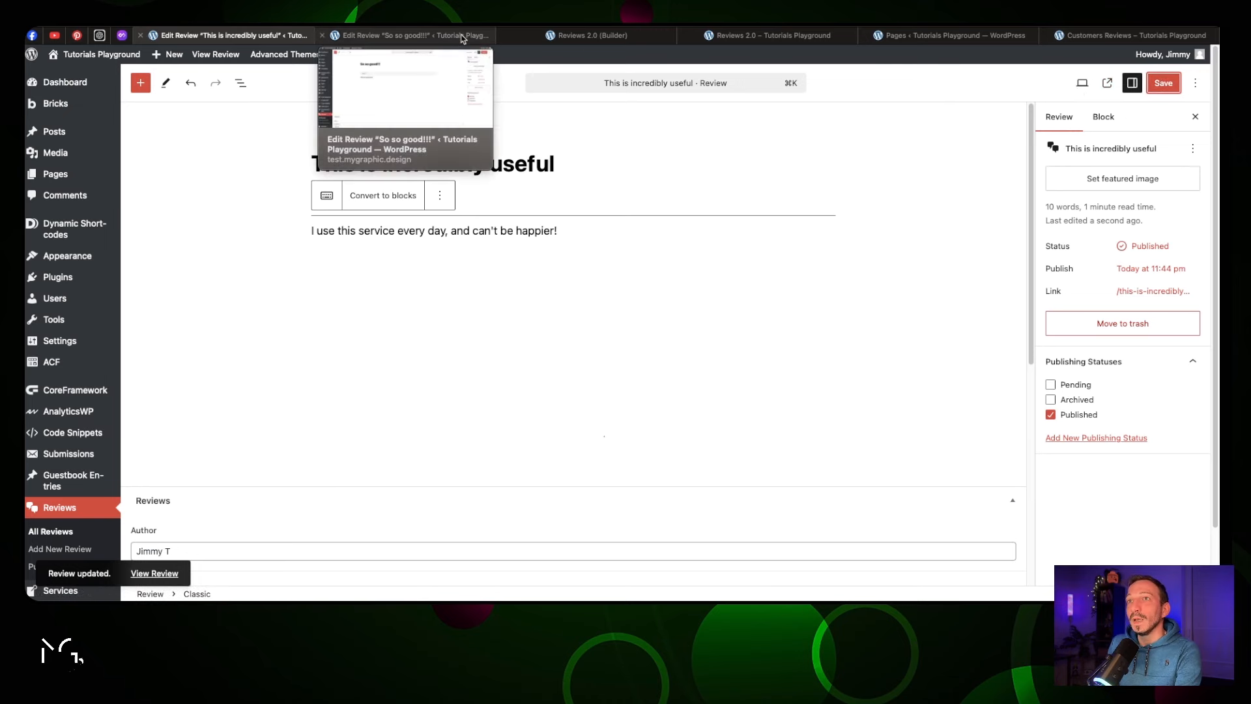
{"action": "left_click", "coordinate": [788, 30]}
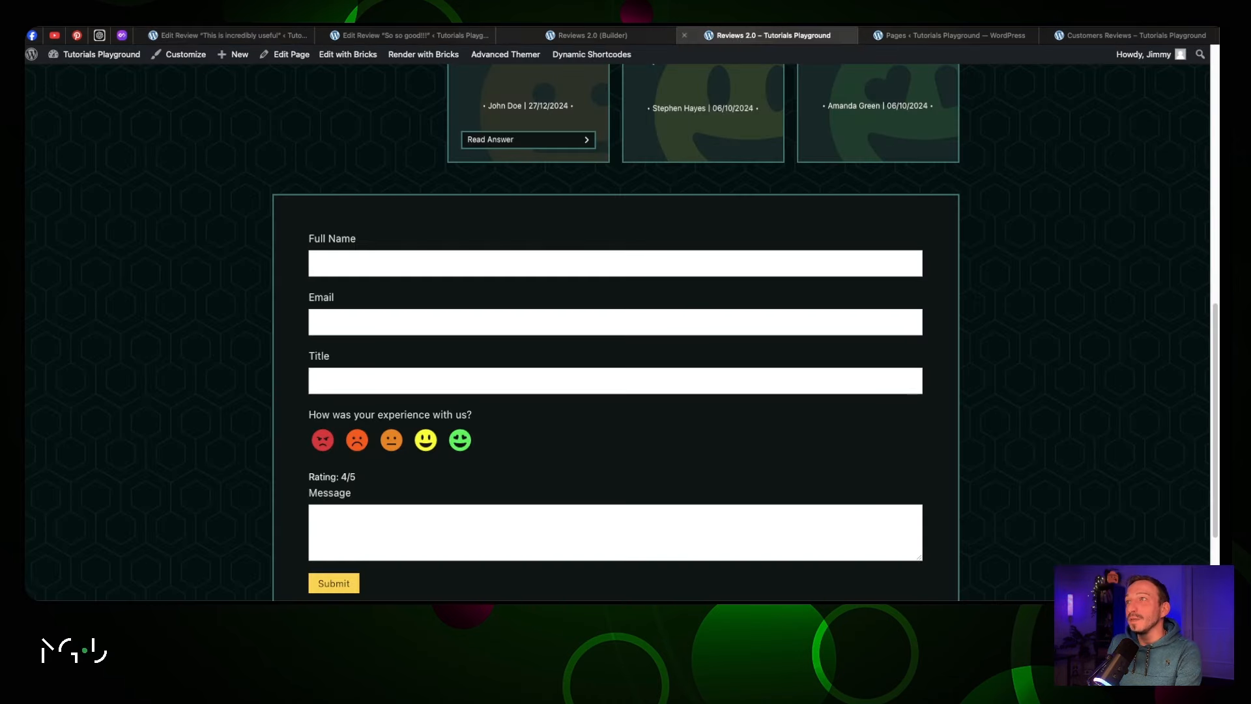
Reload Reviews 2.0 to see the new review card and the 3.0/5 average from 10 reviews
{"action": "key", "text": "super+r"}
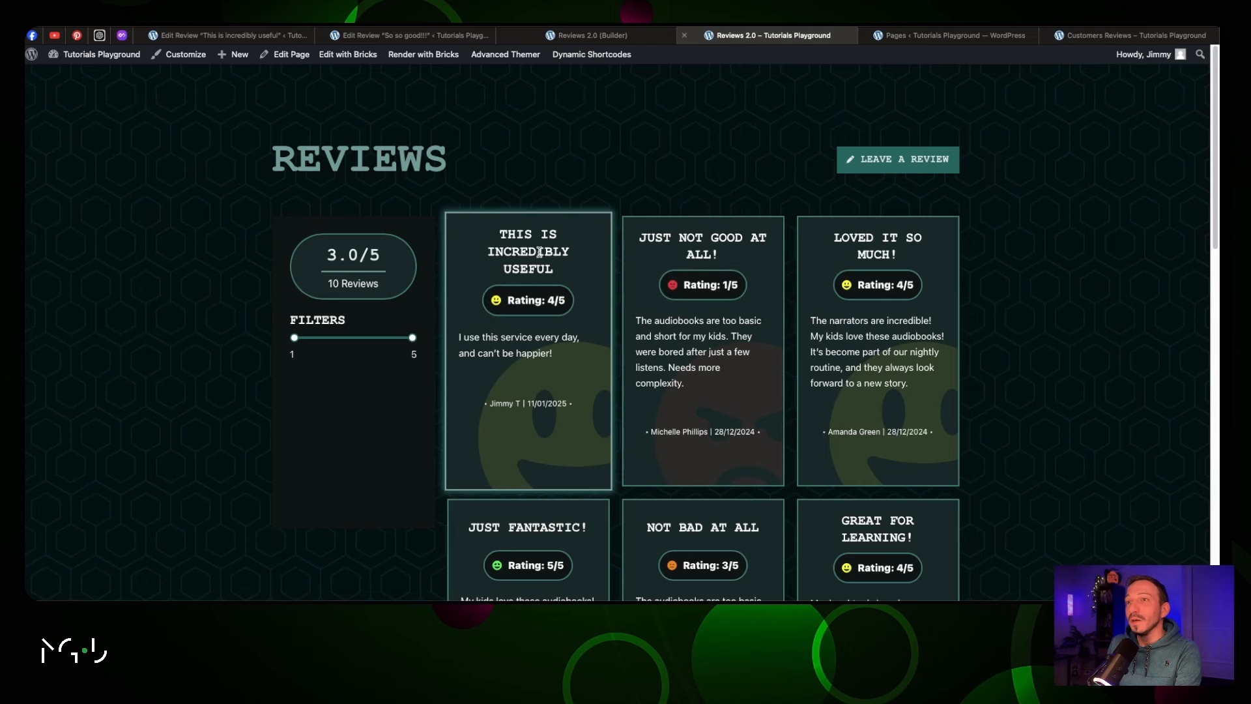
{"action": "left_click_drag", "start_coordinate": [499, 240], "coordinate": [553, 273]}
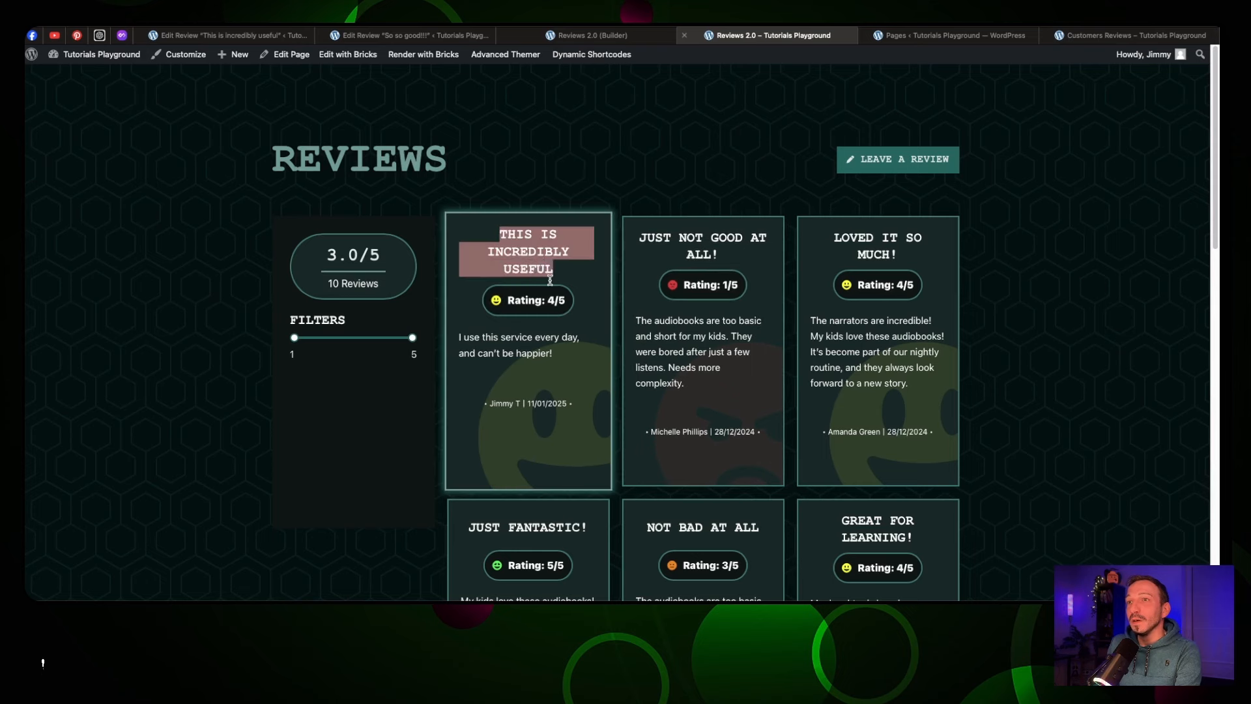
{"action": "left_click", "coordinate": [599, 182]}
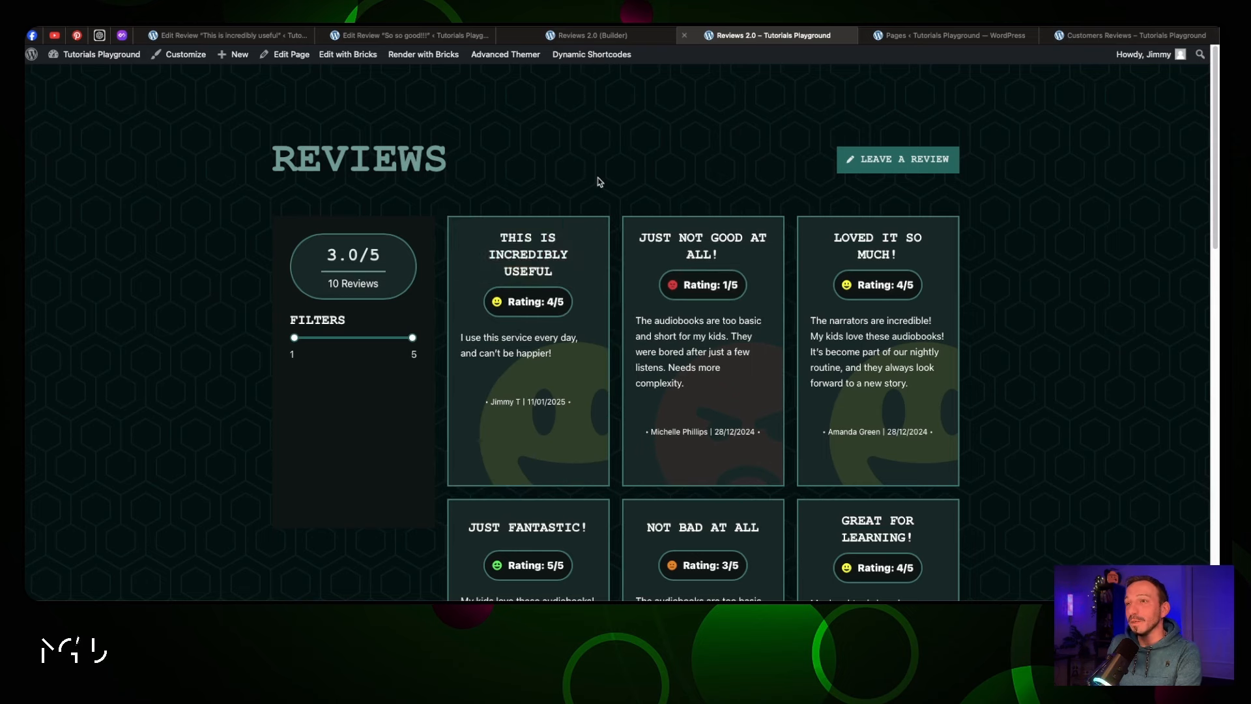
{"action": "scroll", "coordinate": [600, 181], "scroll_direction": "down", "scroll_amount": 5}
{"action": "scroll", "coordinate": [595, 179], "scroll_direction": "up", "scroll_amount": 5}
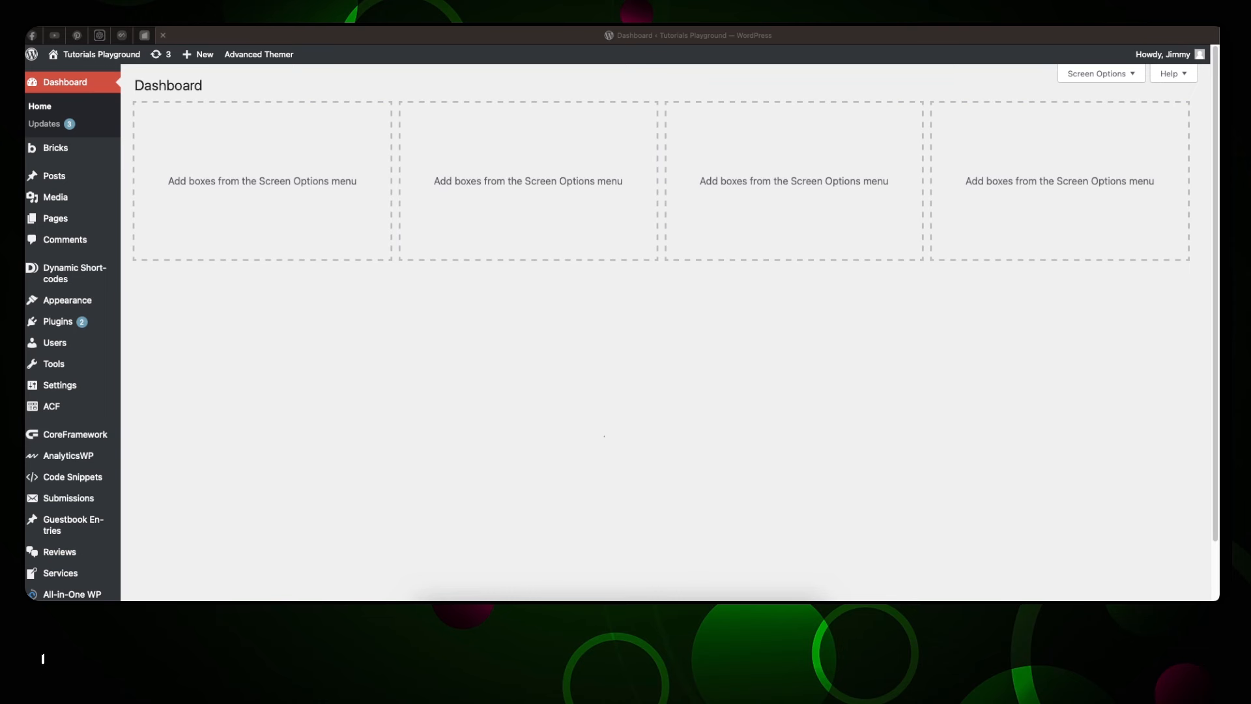
Open the Reviews ACF post type and check its Labels and Visibility settings
{"action": "left_click", "coordinate": [52, 406]}
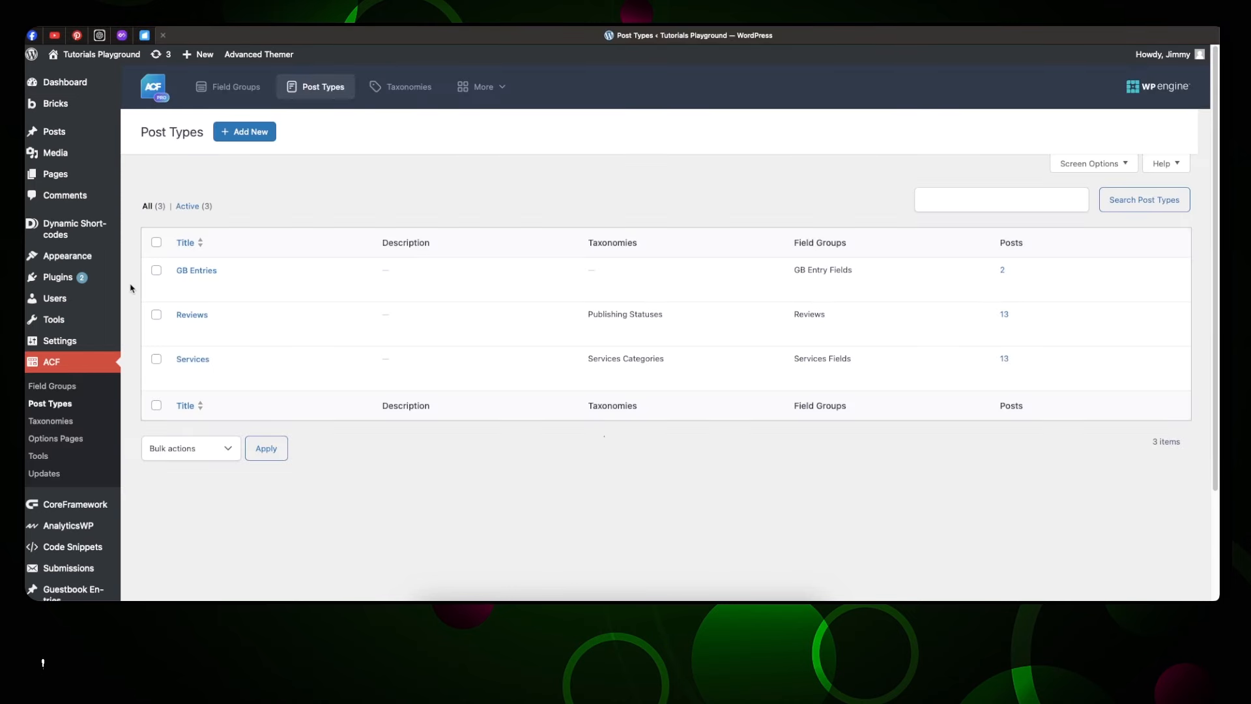
{"action": "left_click", "coordinate": [203, 317]}
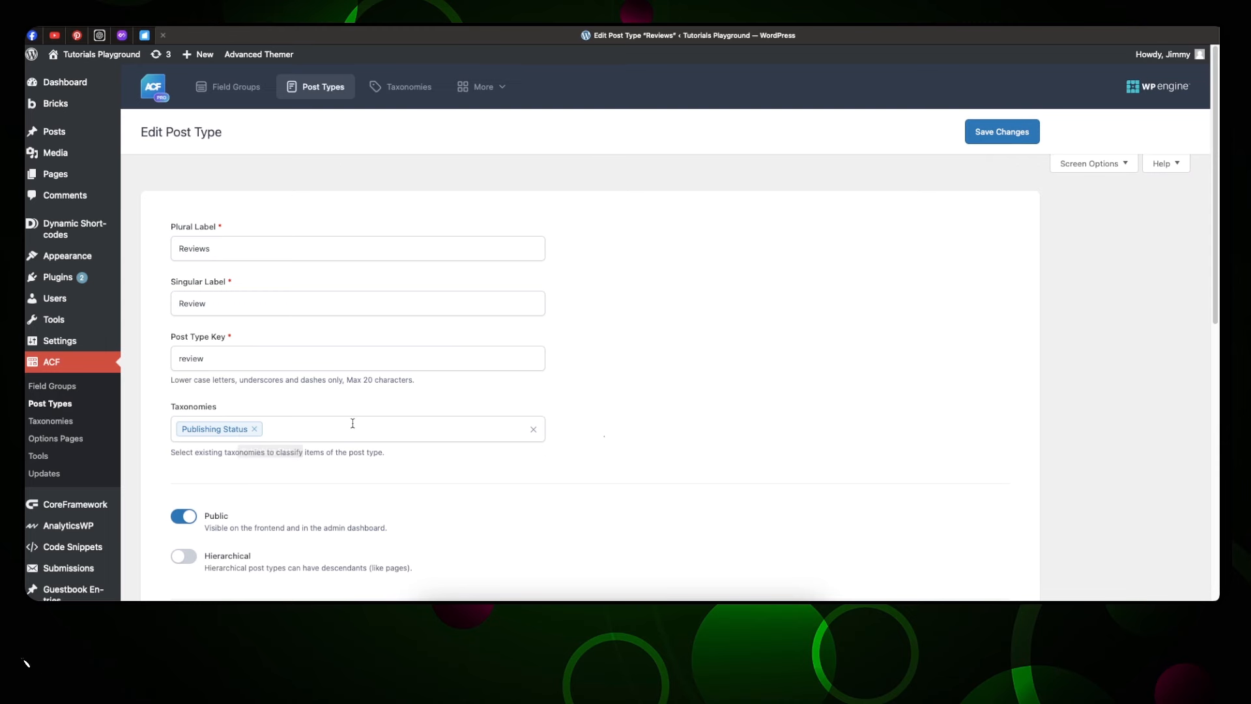
{"action": "scroll", "coordinate": [352, 422], "scroll_direction": "down", "scroll_amount": 3}
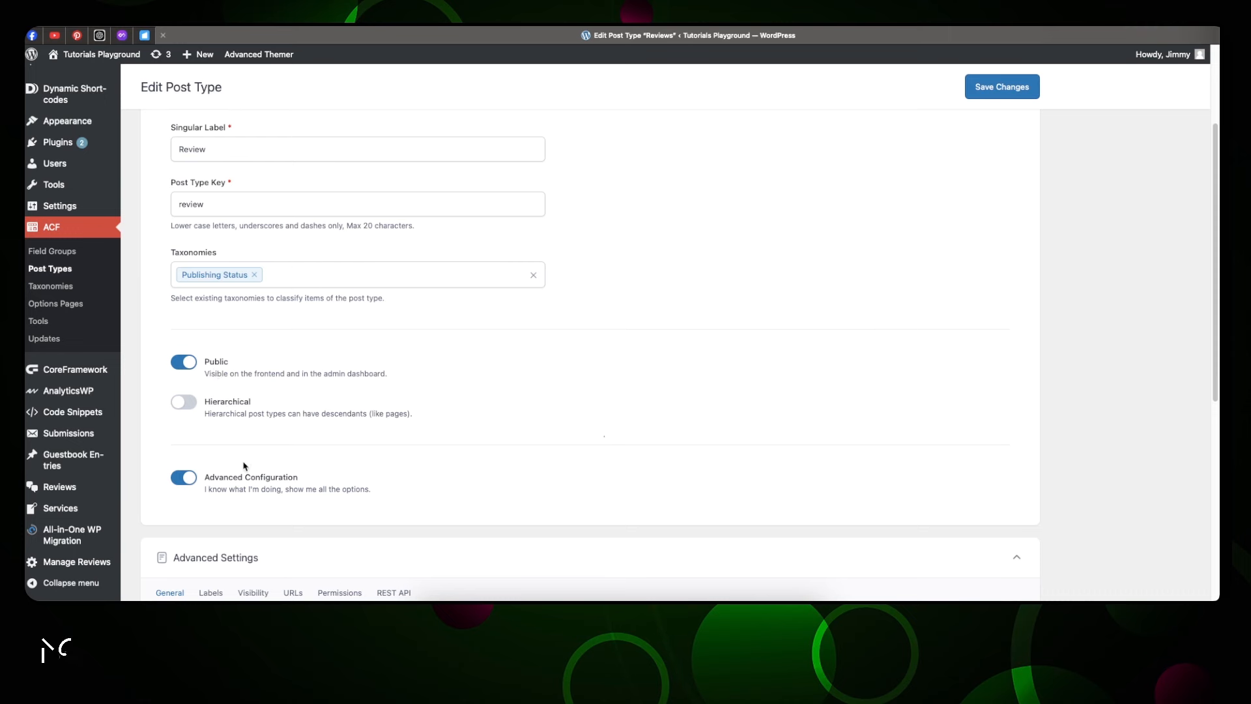
{"action": "scroll", "coordinate": [247, 468], "scroll_direction": "down", "scroll_amount": 3}
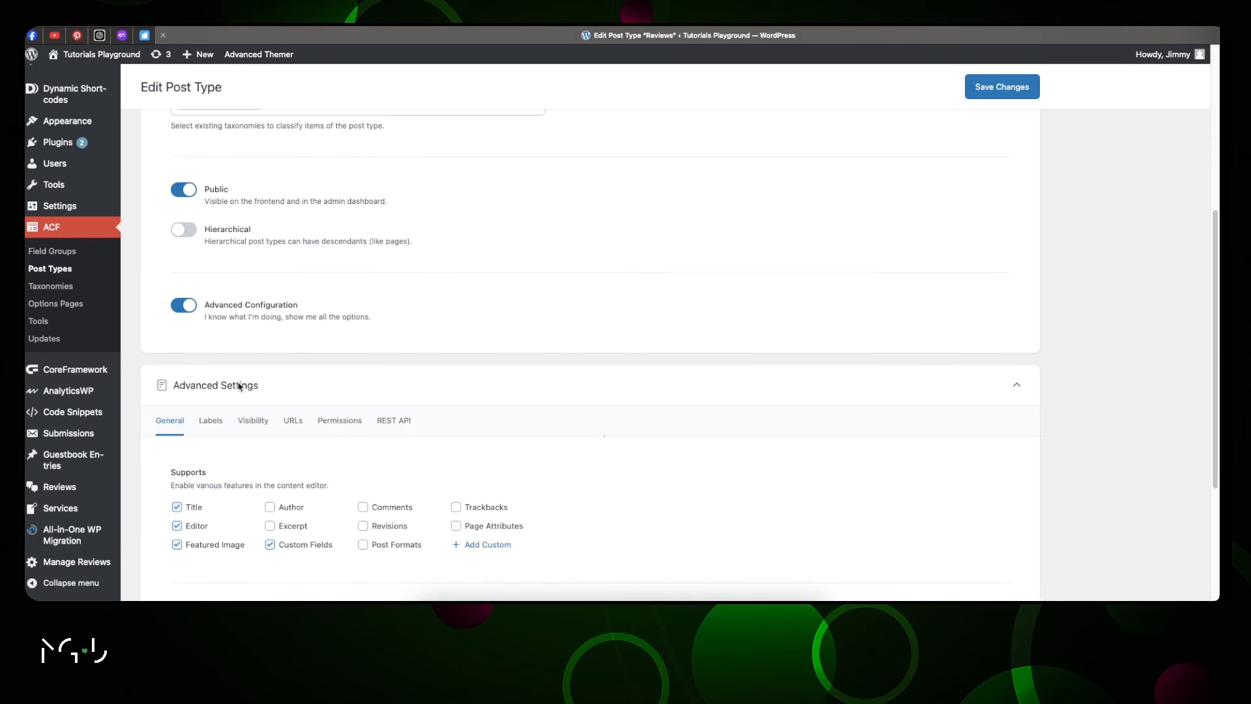
{"action": "left_click", "coordinate": [220, 423]}
{"action": "left_click", "coordinate": [267, 421]}
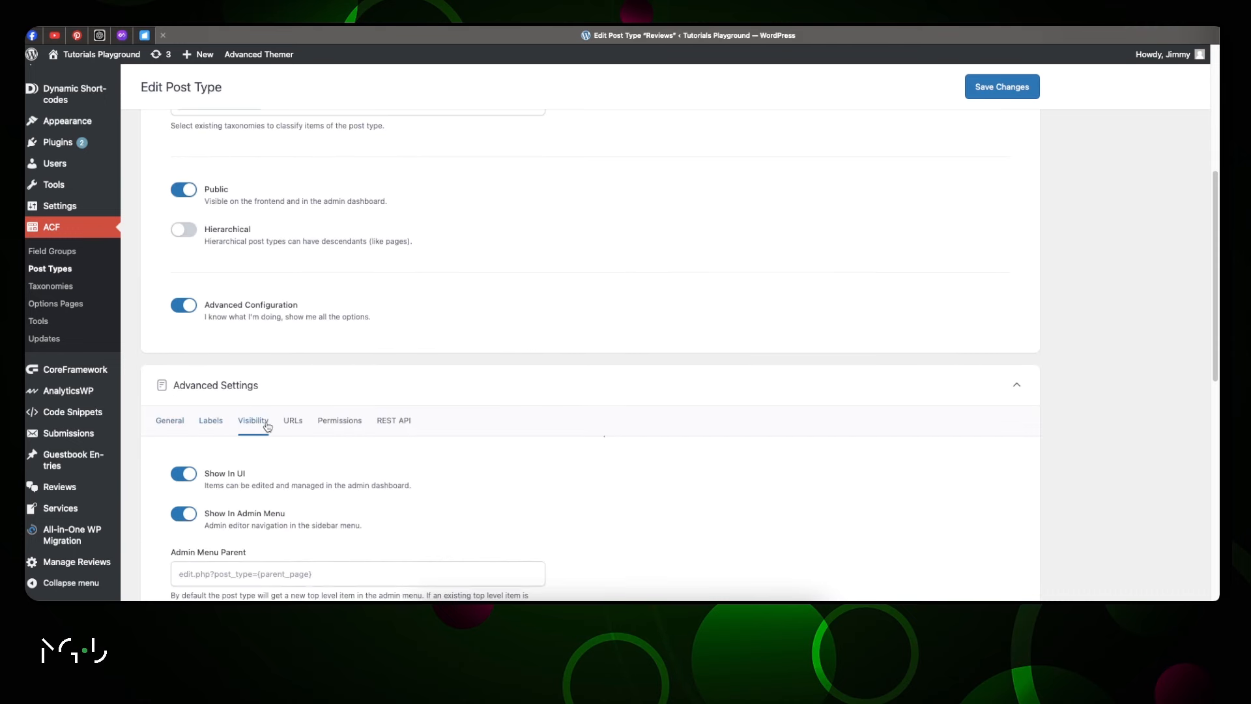
Save the Reviews post type and open the Reviews field group
{"action": "scroll", "coordinate": [357, 421], "scroll_direction": "down", "scroll_amount": 5}
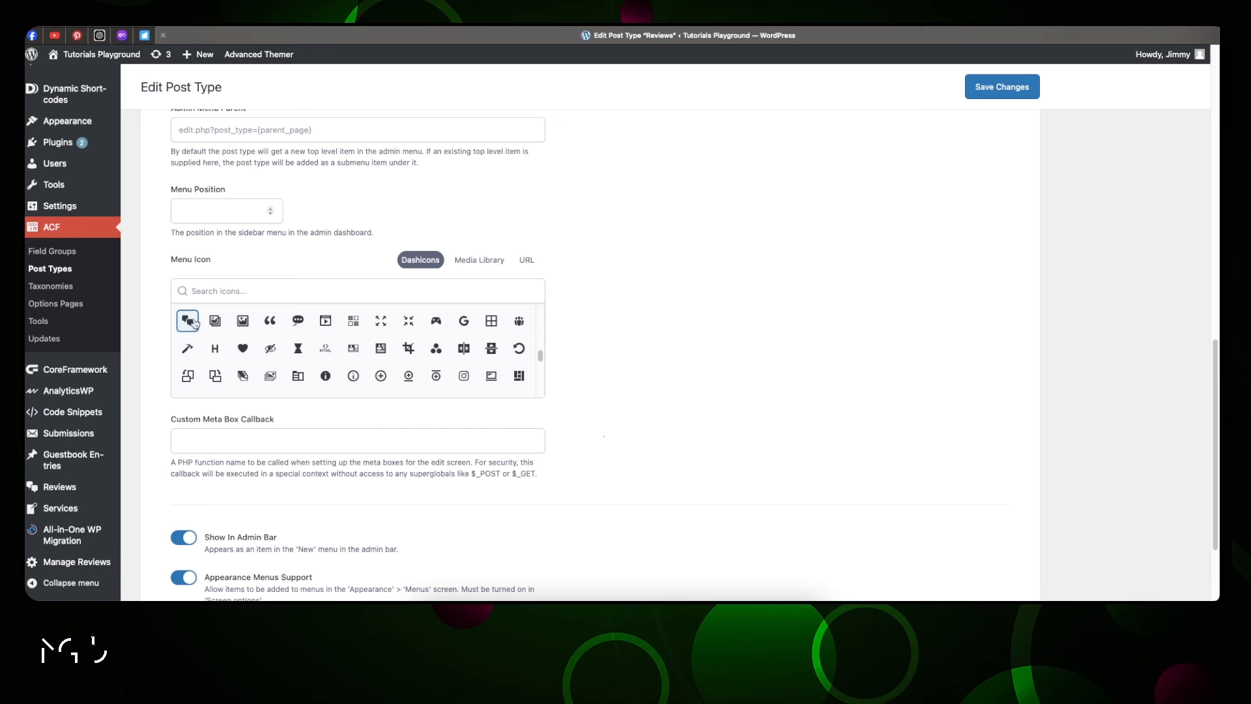
{"action": "scroll", "coordinate": [399, 228], "scroll_direction": "up", "scroll_amount": 10}
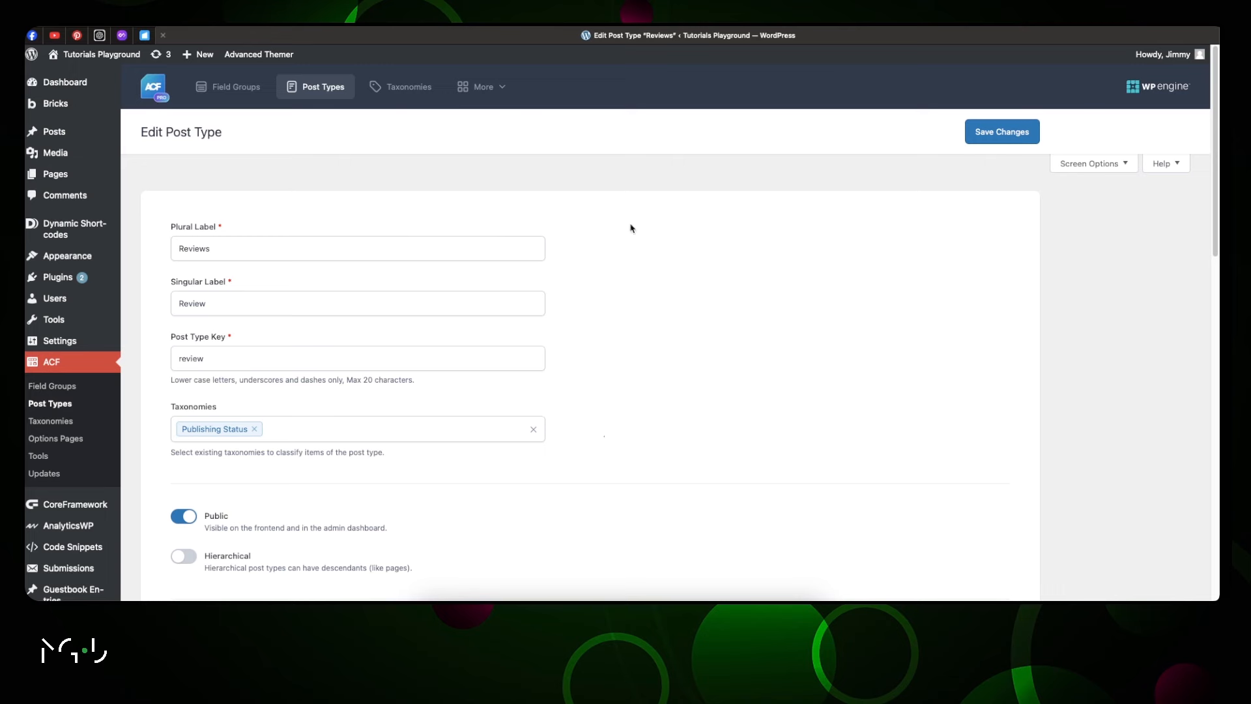
{"action": "left_click", "coordinate": [985, 140]}
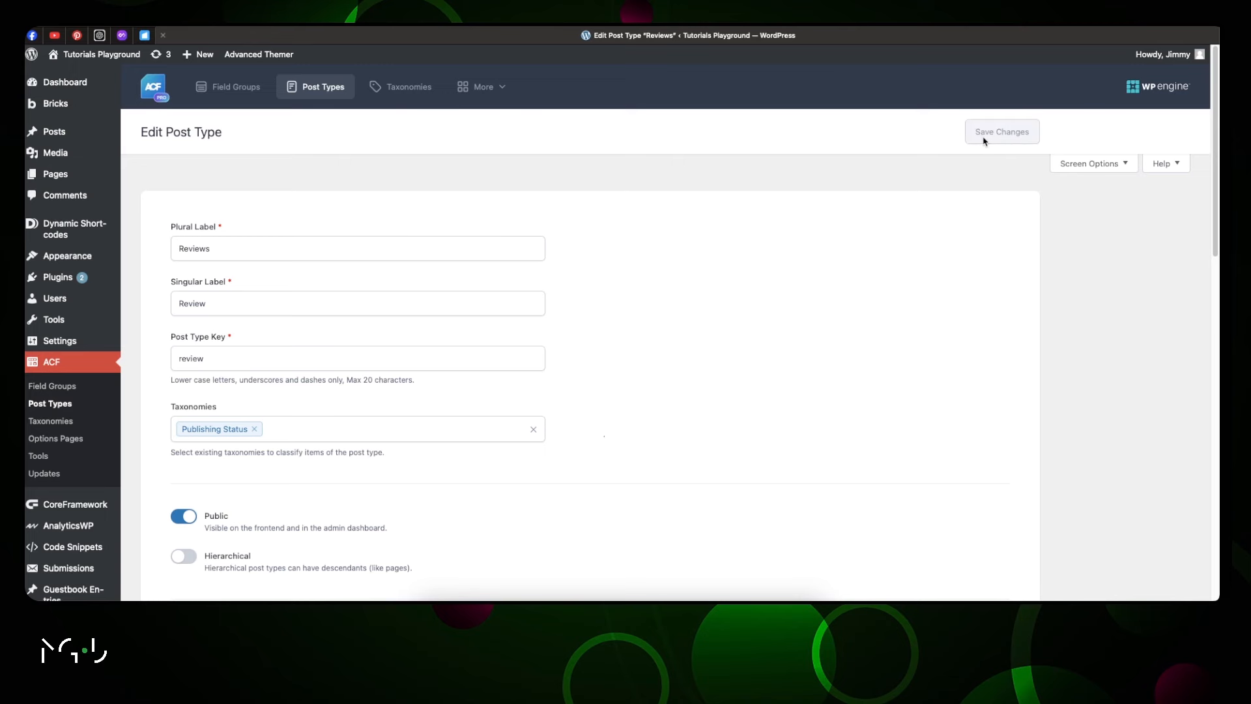
{"action": "left_click", "coordinate": [57, 389]}
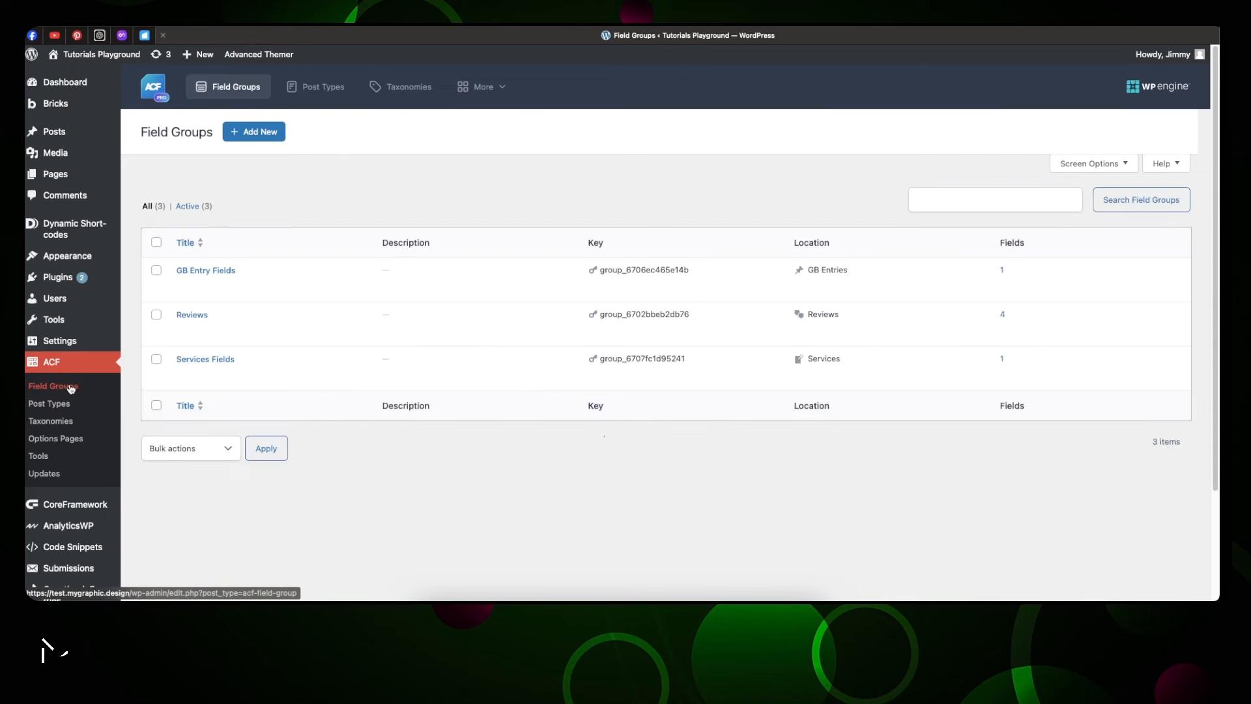
{"action": "left_click", "coordinate": [192, 315]}
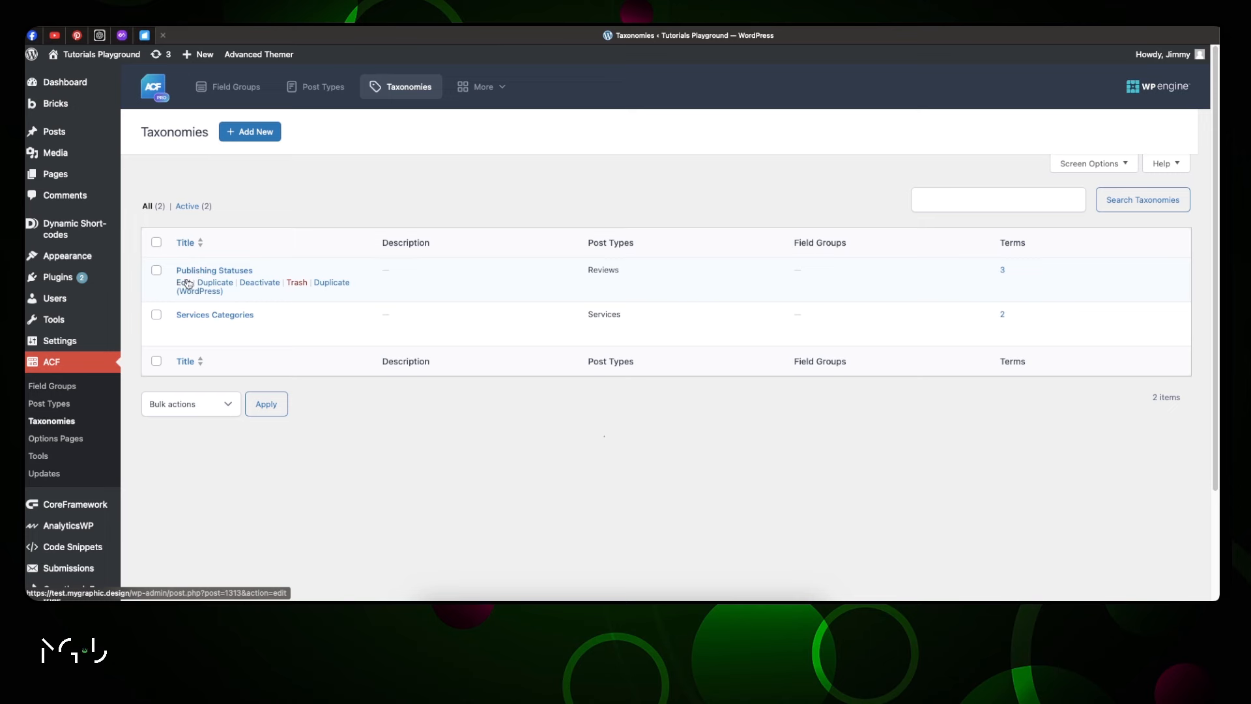
Inspect the Publishing Statuses taxonomy and its terms Archived, Pending and Published
{"action": "left_click", "coordinate": [183, 282]}
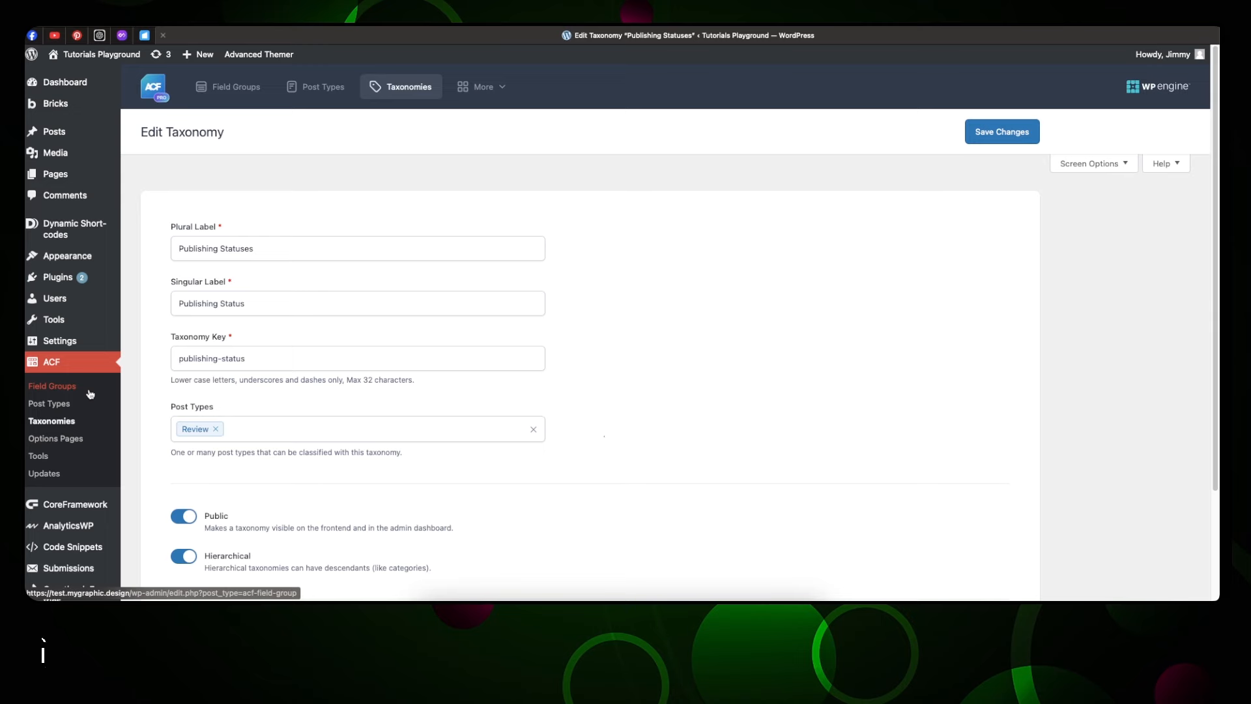
{"action": "scroll", "coordinate": [90, 393], "scroll_direction": "down", "scroll_amount": 3}
{"action": "mouse_move", "coordinate": [99, 487]}
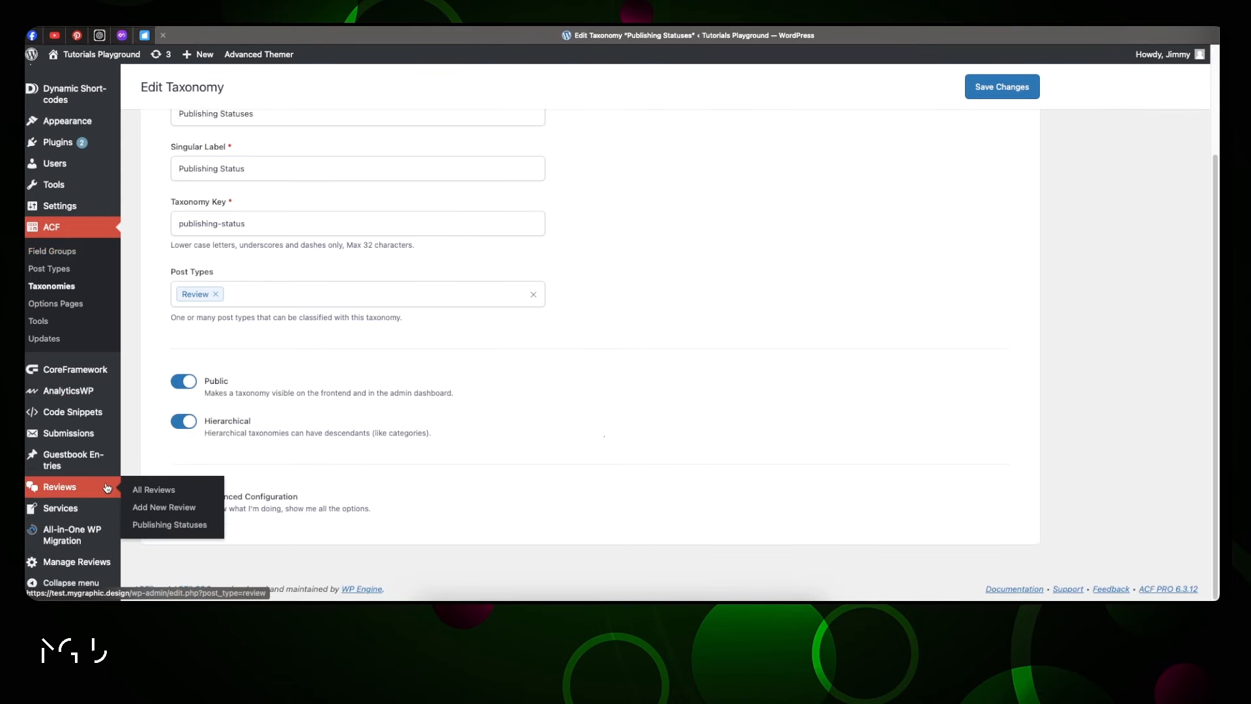
{"action": "left_click", "coordinate": [151, 527]}
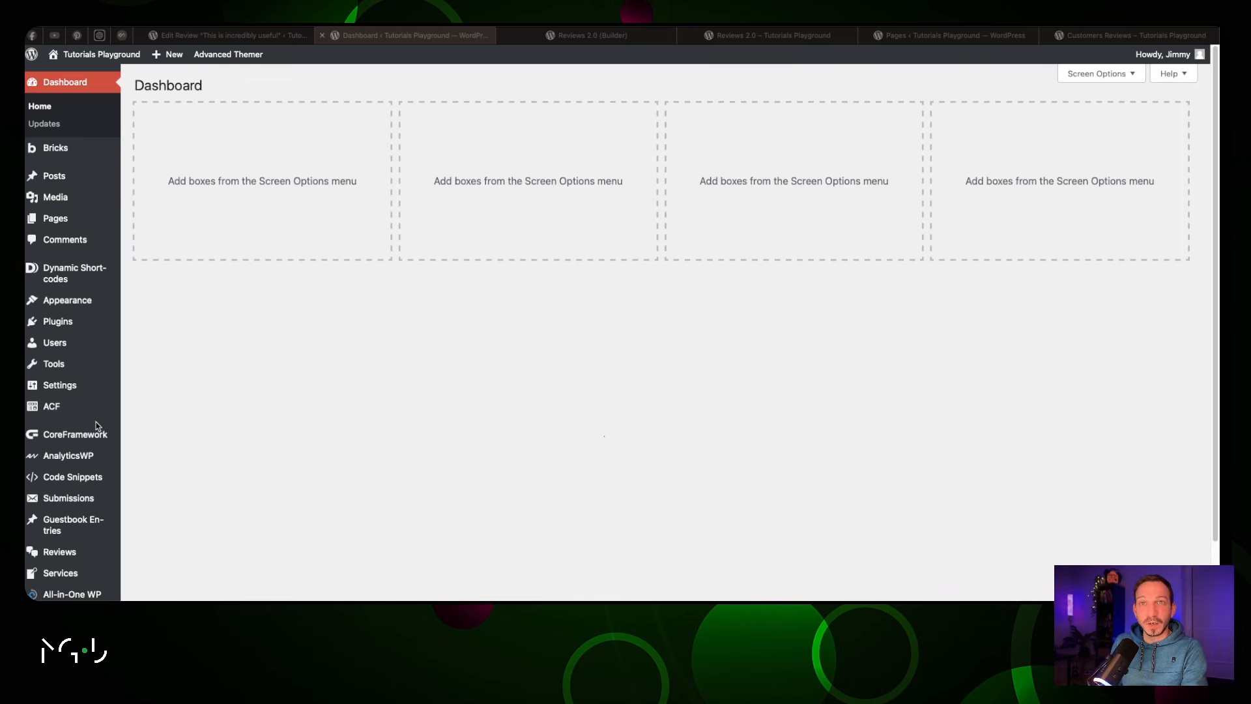
Show the Bricks element list as a grid and insert a Section with a Container on Reviews 3.0
{"action": "left_click", "coordinate": [78, 223]}
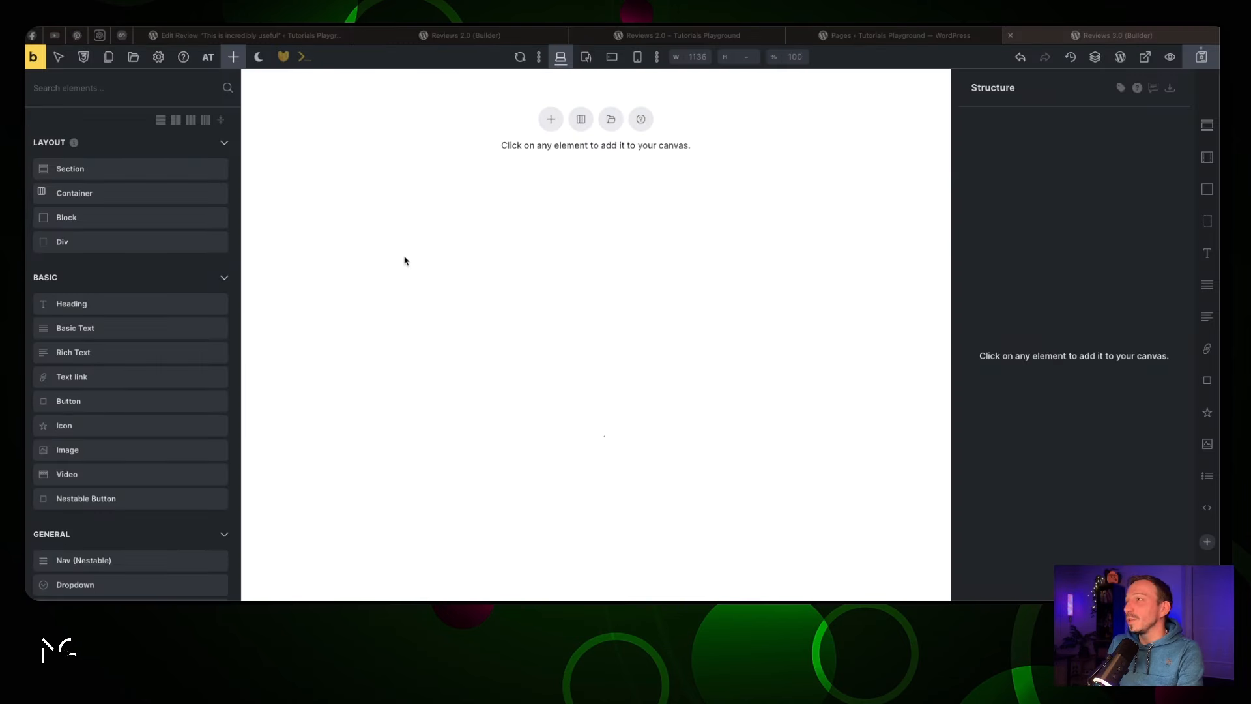
{"action": "left_click", "coordinate": [1213, 129]}
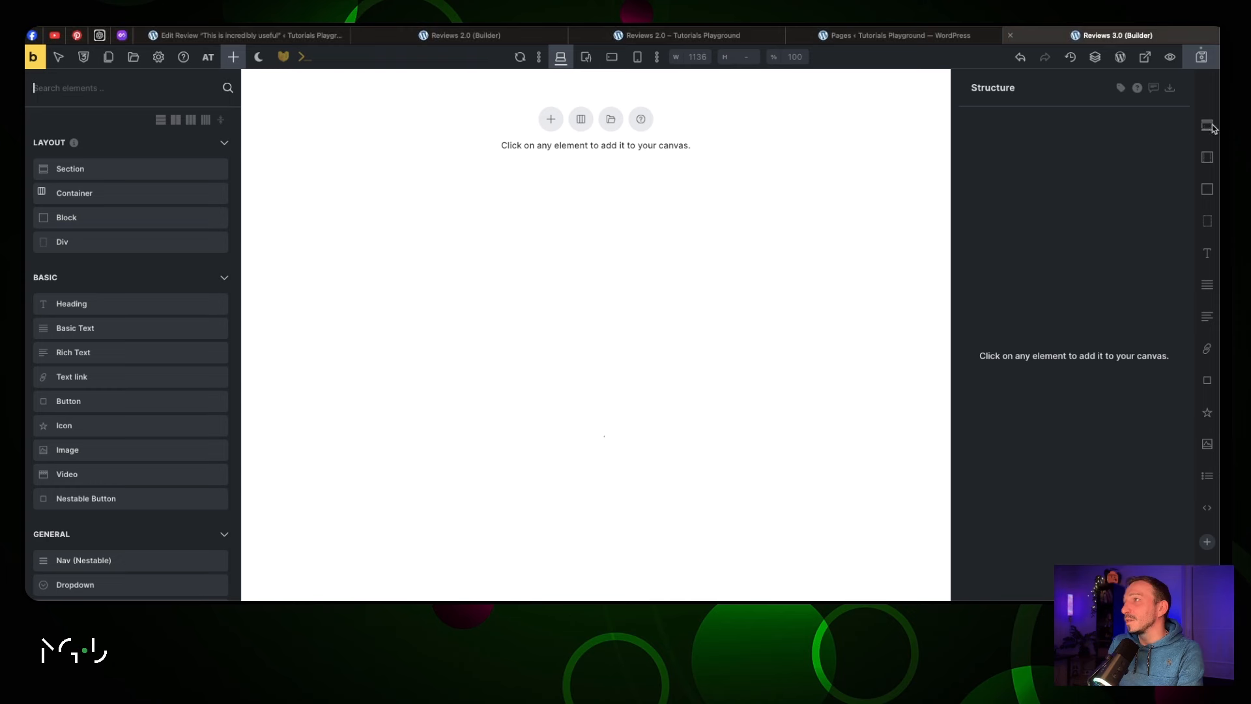
{"action": "left_click", "coordinate": [175, 120]}
{"action": "left_click", "coordinate": [190, 120]}
{"action": "left_click", "coordinate": [204, 120]}
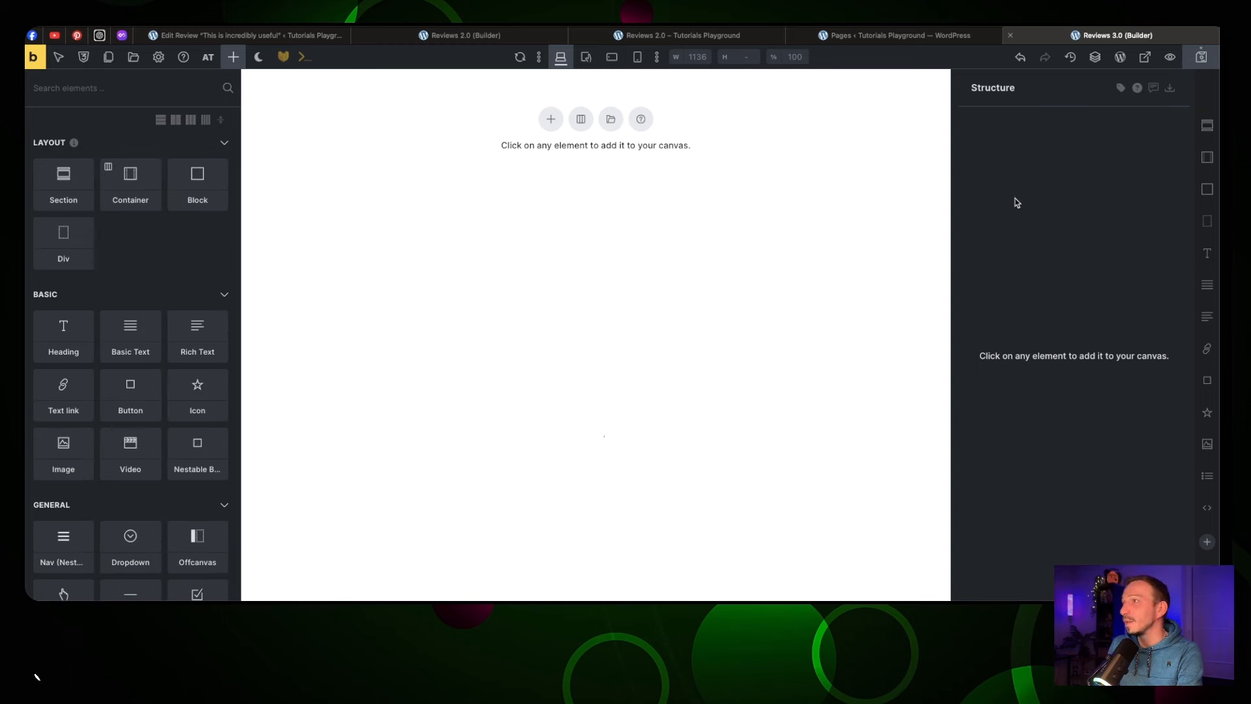
{"action": "left_click", "coordinate": [1209, 127]}
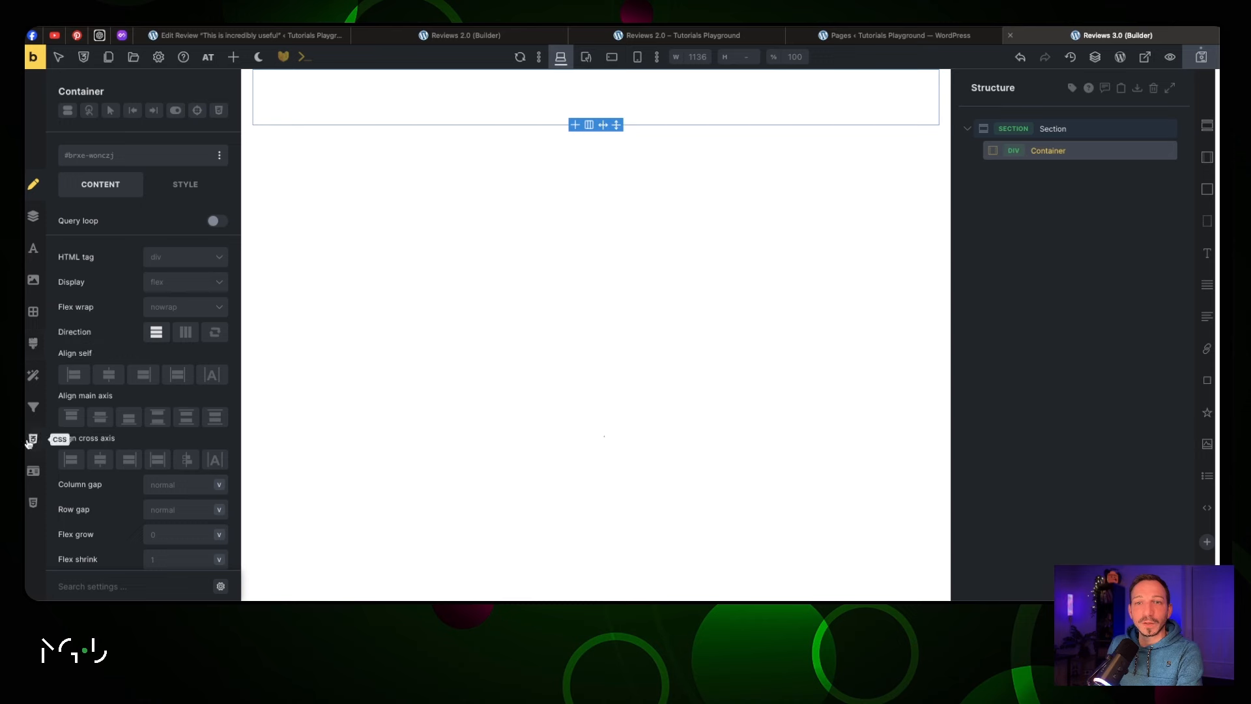
Apply the .jt-padding-4xl class to the Section
{"action": "left_click", "coordinate": [1072, 128]}
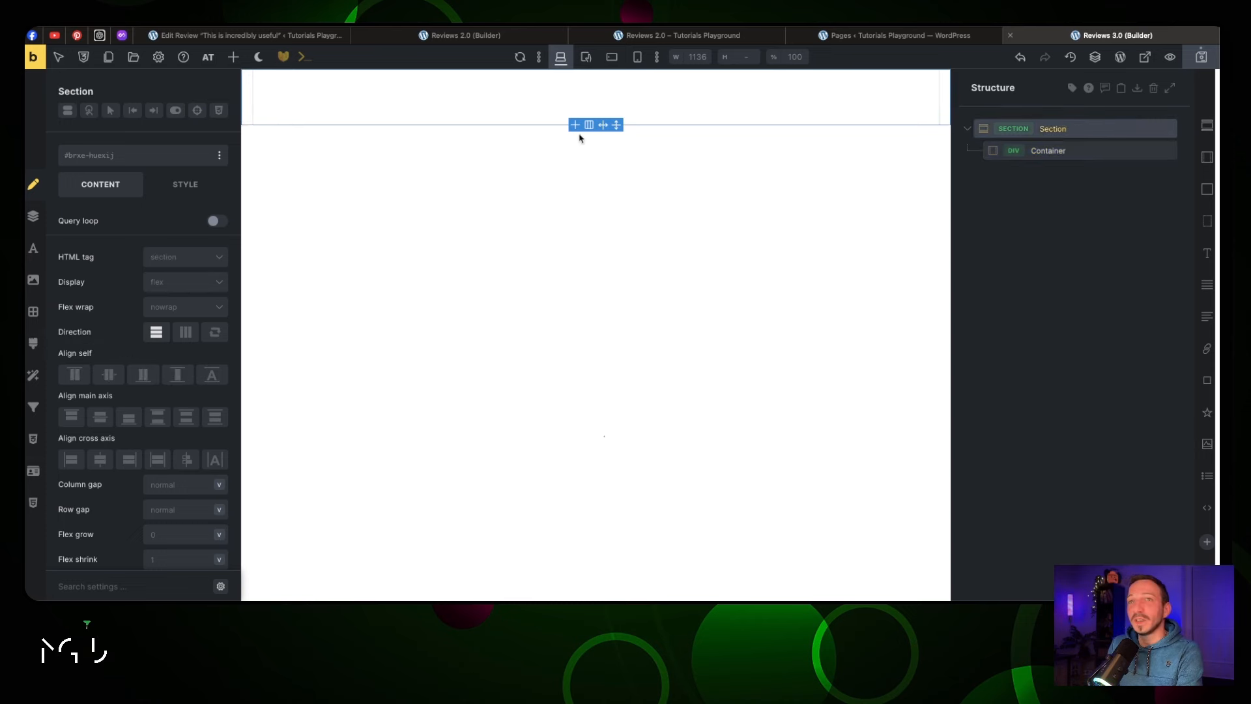
{"action": "left_click", "coordinate": [112, 157]}
{"action": "type", "text": "padding"}
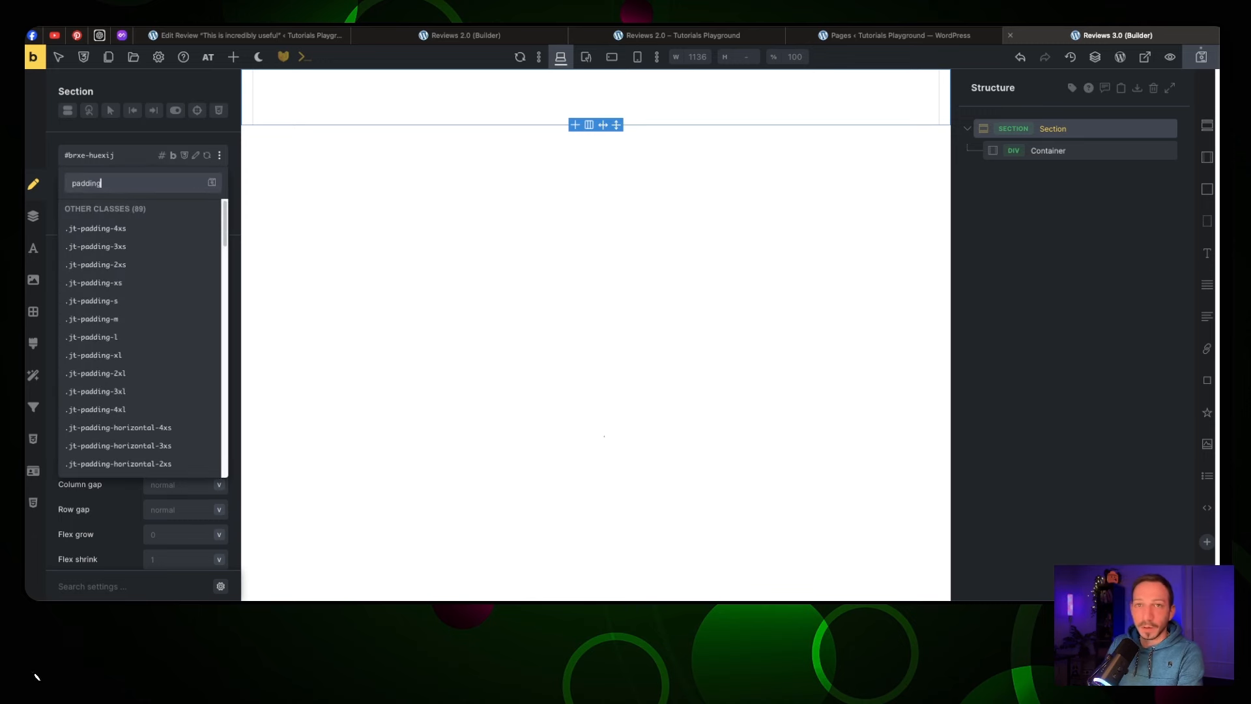
{"action": "left_click", "coordinate": [141, 411]}
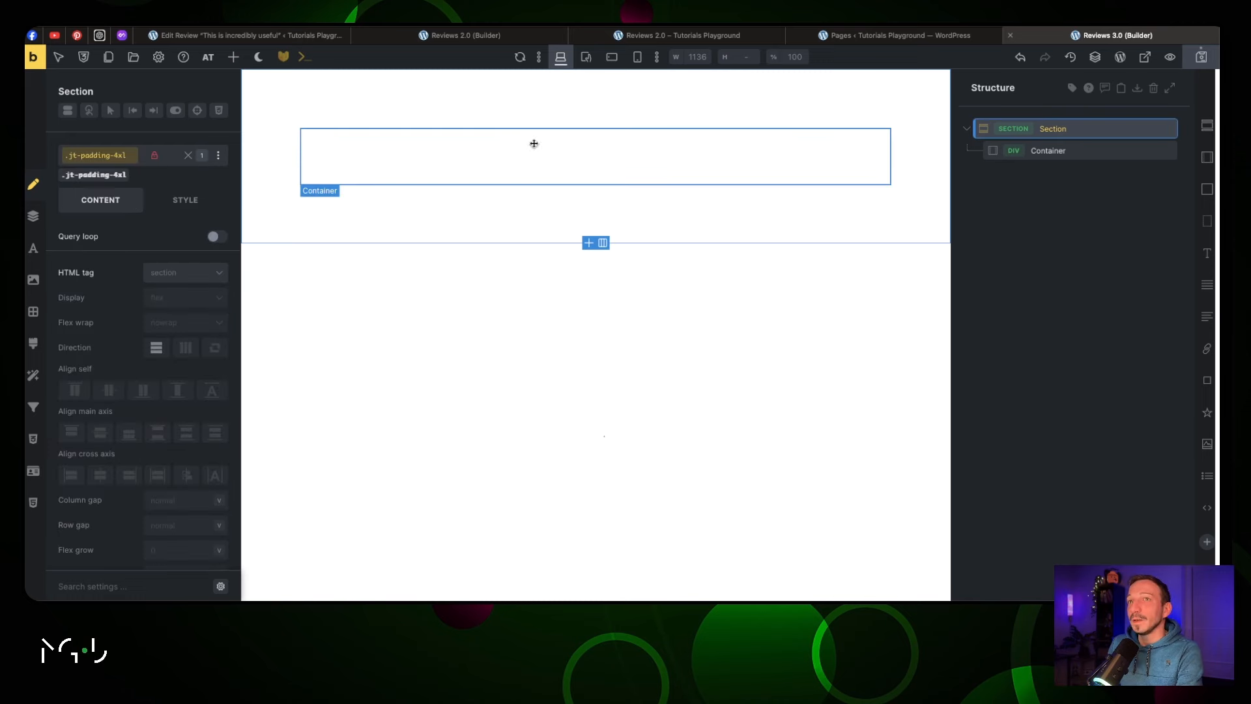
Give the Section itself a minimum height of 100vh
{"action": "left_click", "coordinate": [188, 155]}
{"action": "left_click", "coordinate": [185, 200]}
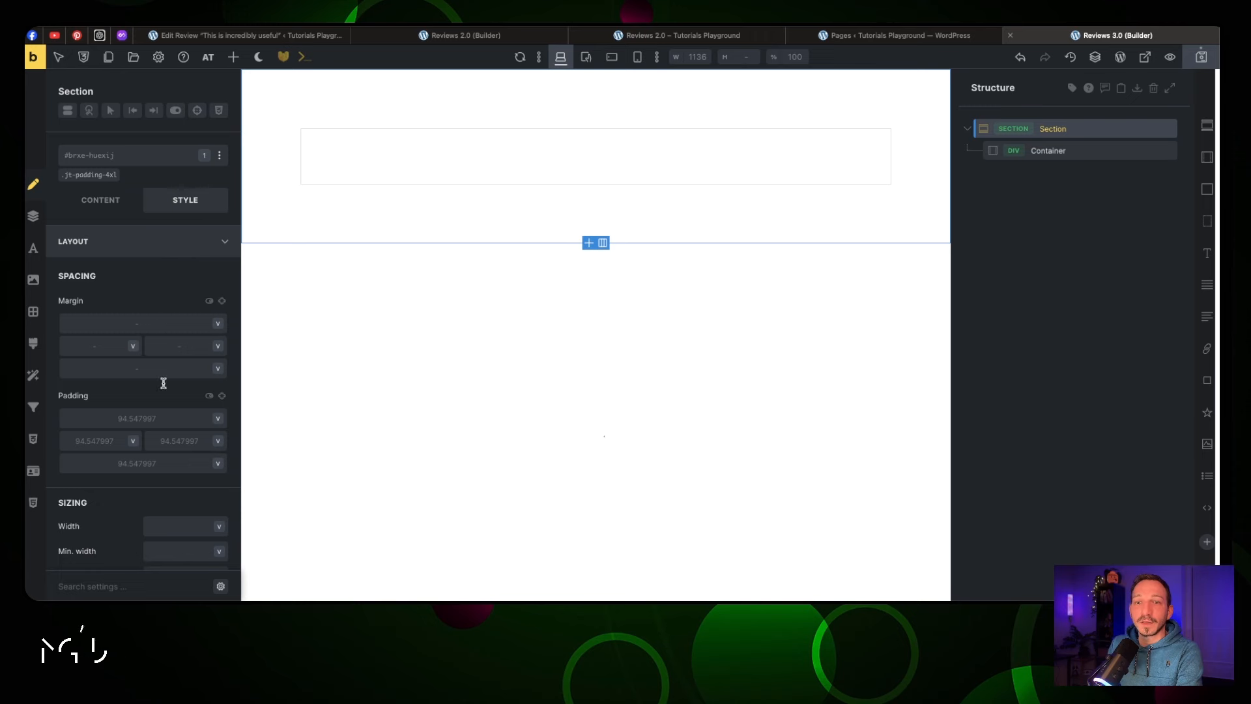
{"action": "scroll", "coordinate": [164, 383], "scroll_direction": "down", "scroll_amount": 5}
{"action": "left_click", "coordinate": [169, 358]}
{"action": "type", "text": "1"}
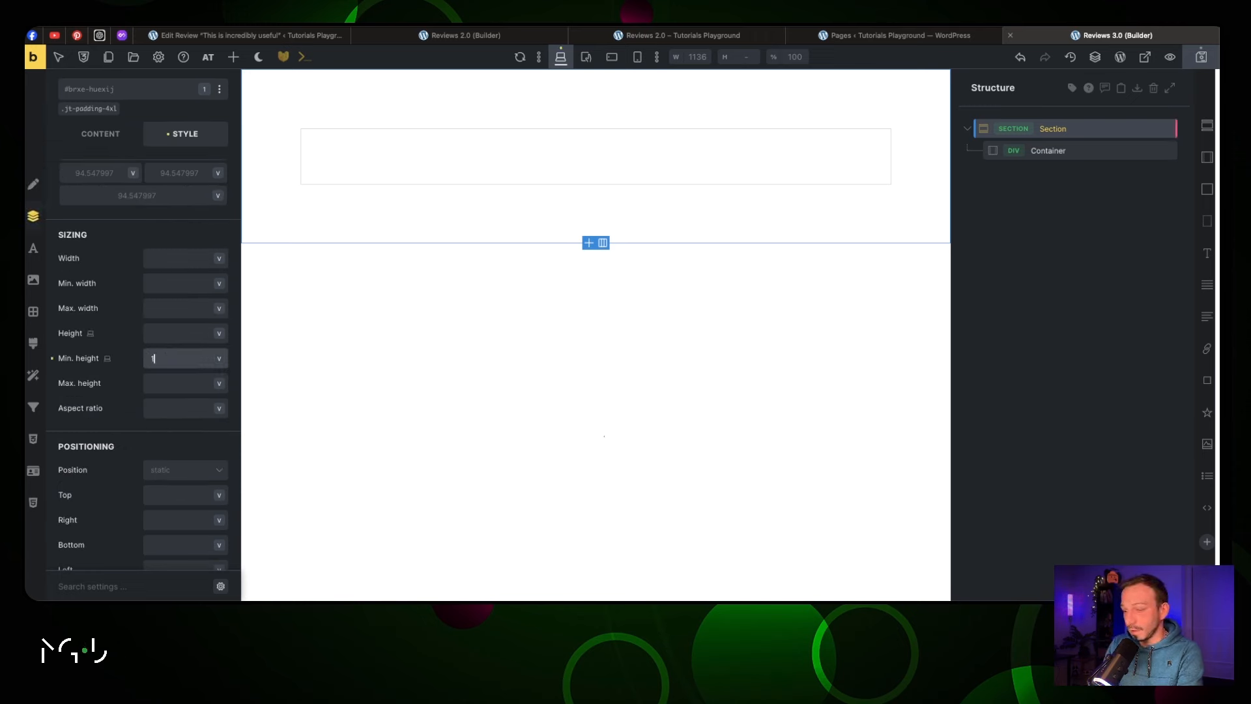
{"action": "type", "text": "00vh"}
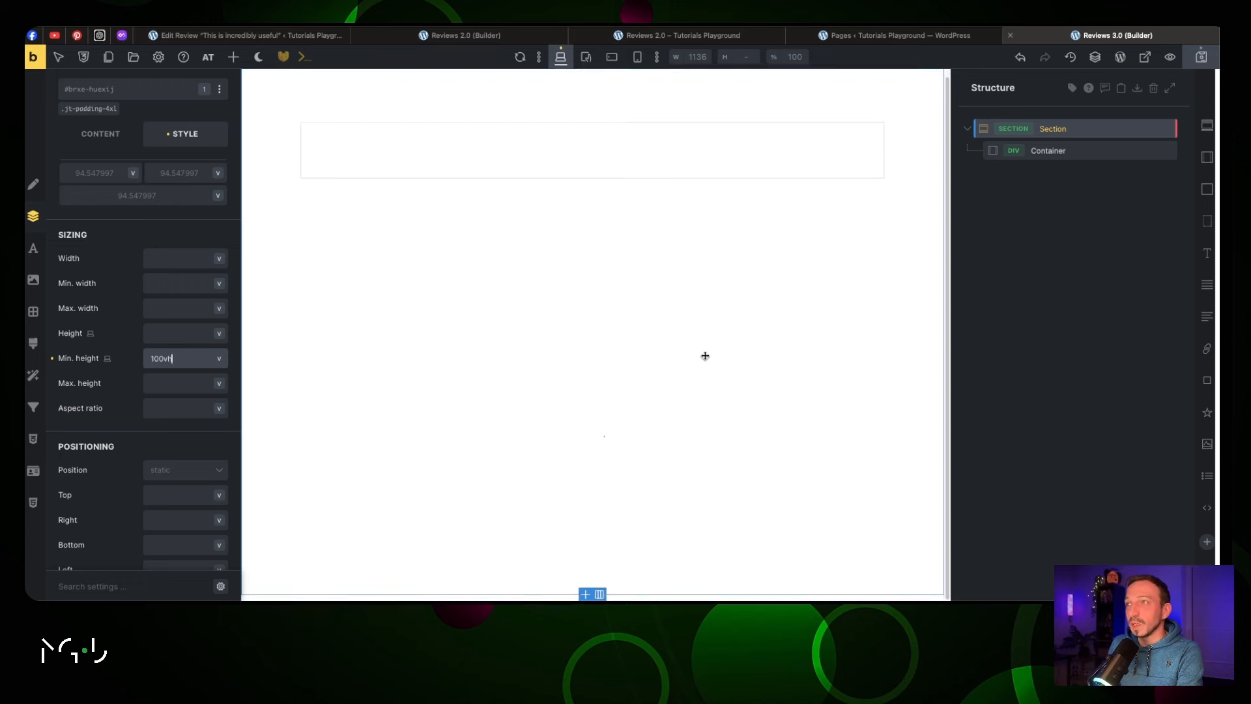
{"action": "left_click", "coordinate": [1055, 150]}
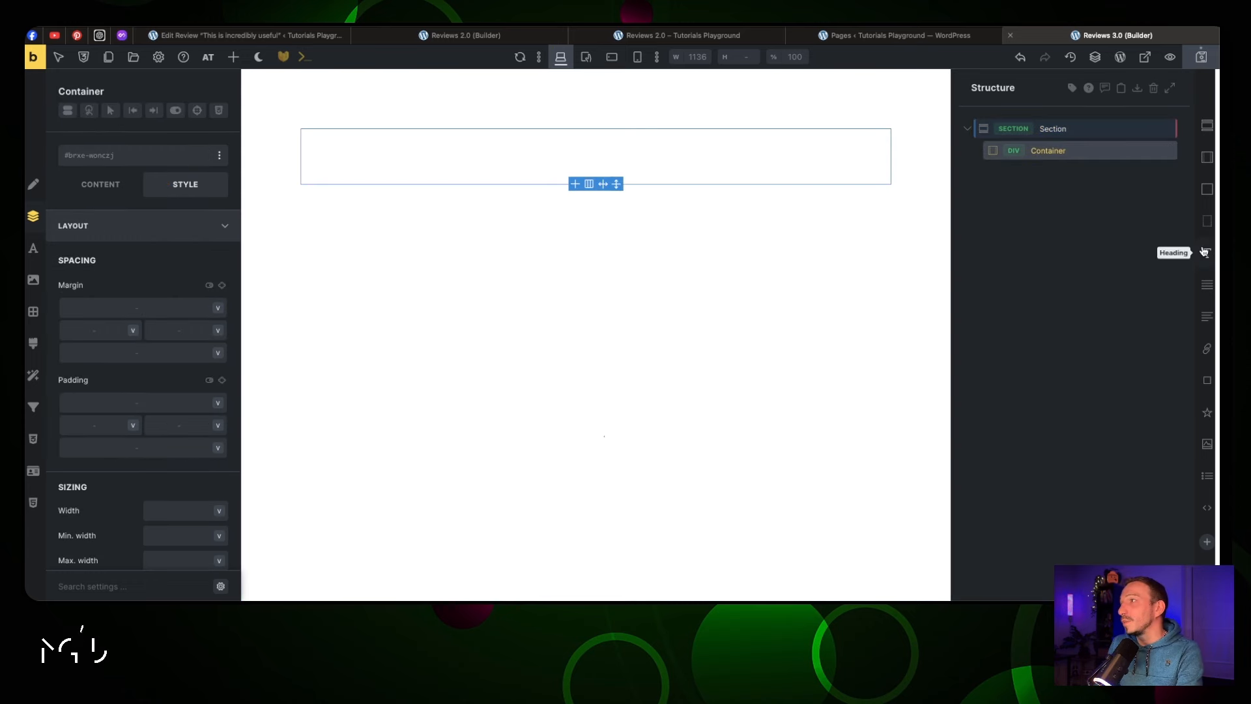
Add a Block, Heading and Button to the Container, nesting the heading and button in the Block
{"action": "left_click", "coordinate": [1207, 191]}
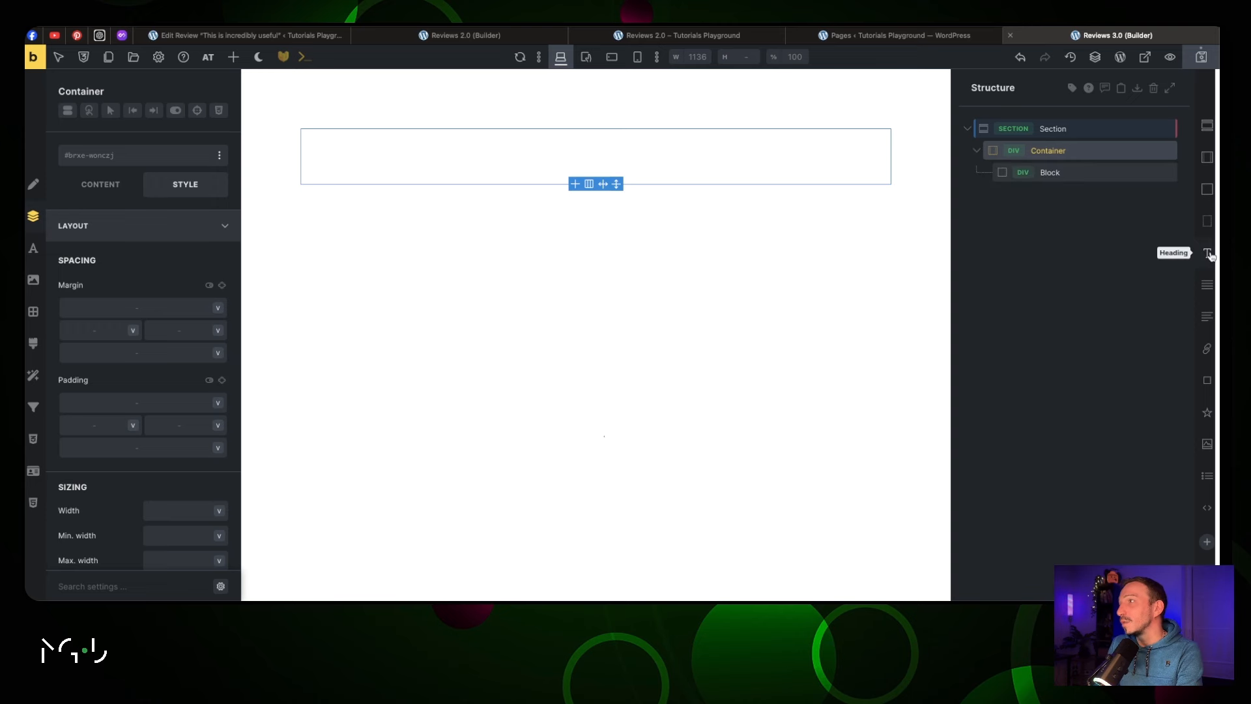
{"action": "left_click", "coordinate": [1207, 254]}
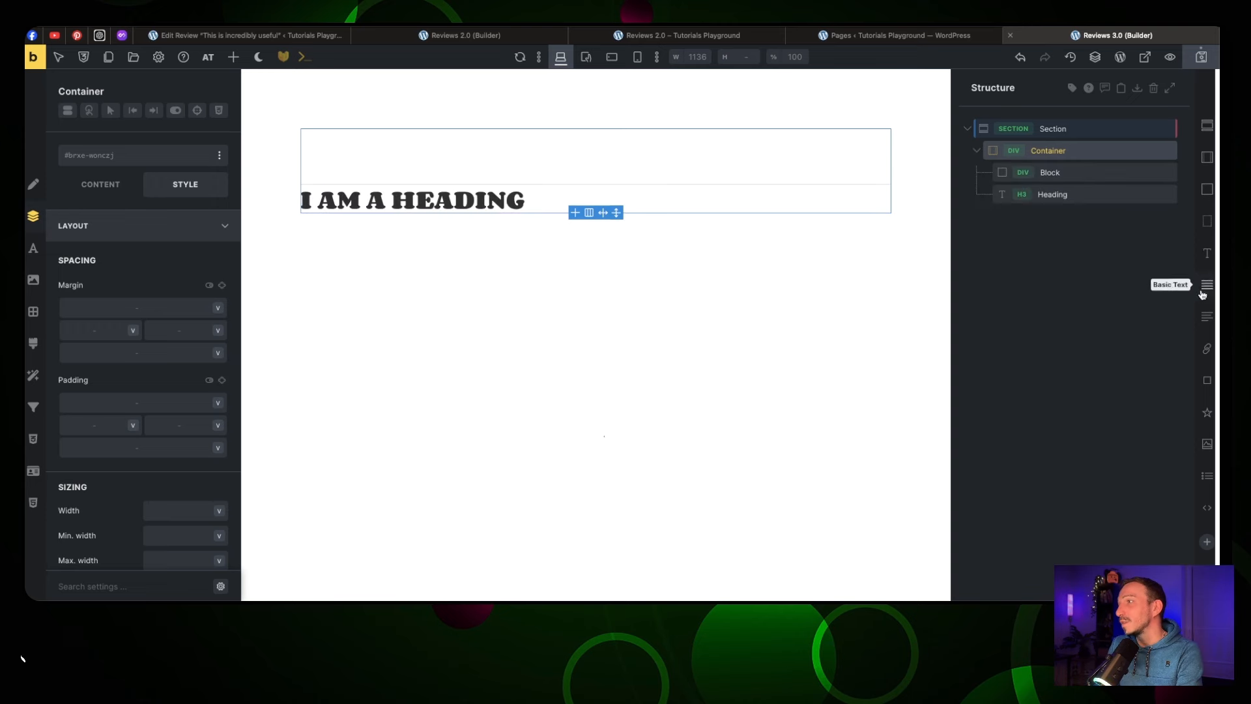
{"action": "left_click", "coordinate": [1207, 382]}
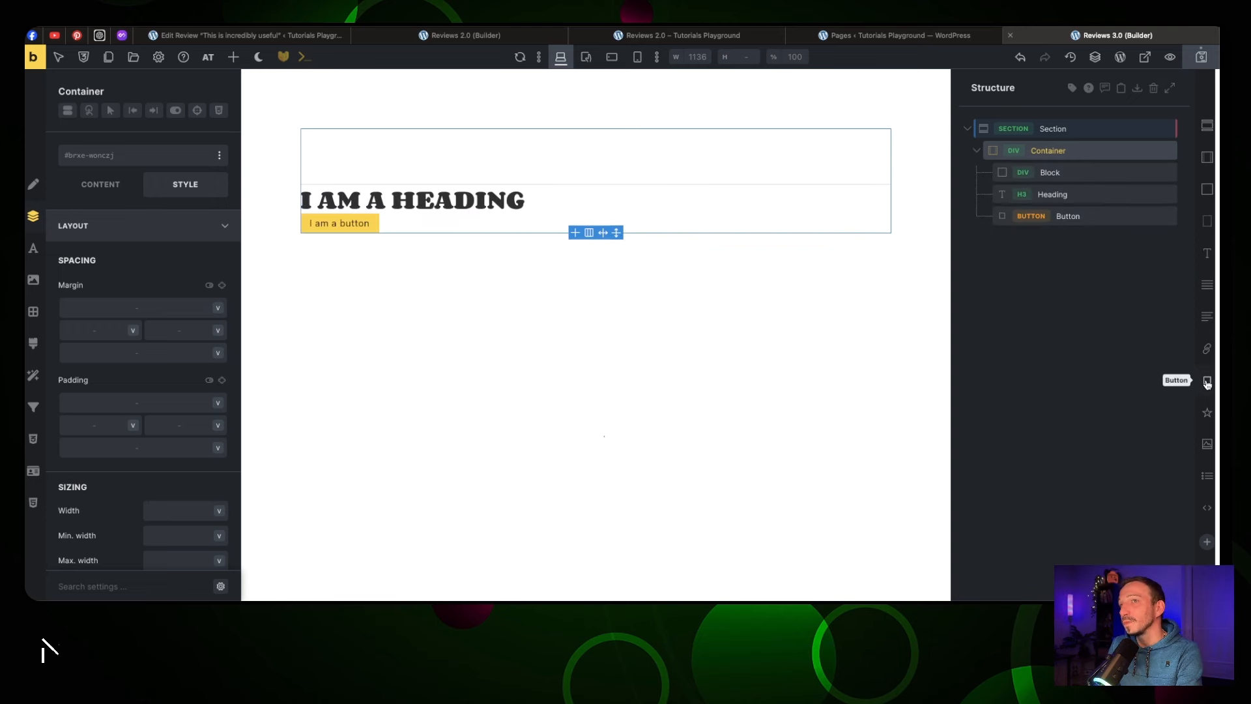
{"action": "left_click", "coordinate": [1070, 171]}
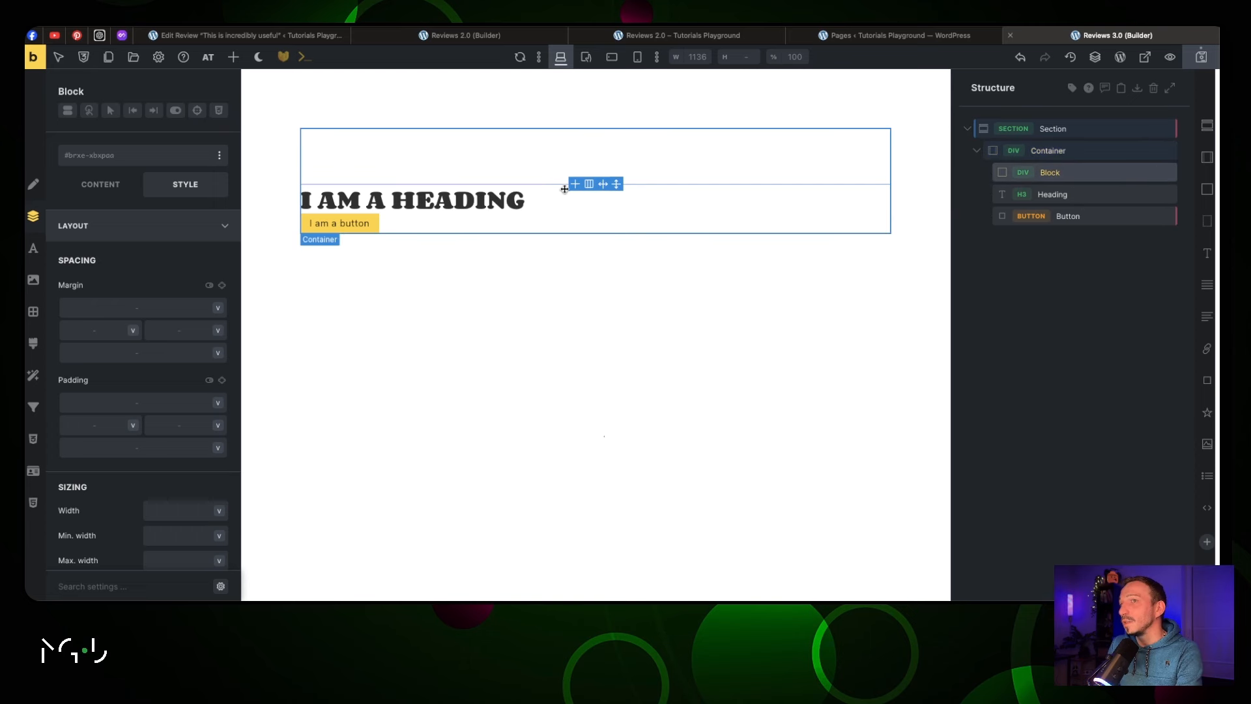
{"action": "left_click_drag", "start_coordinate": [1069, 200], "coordinate": [1095, 182]}
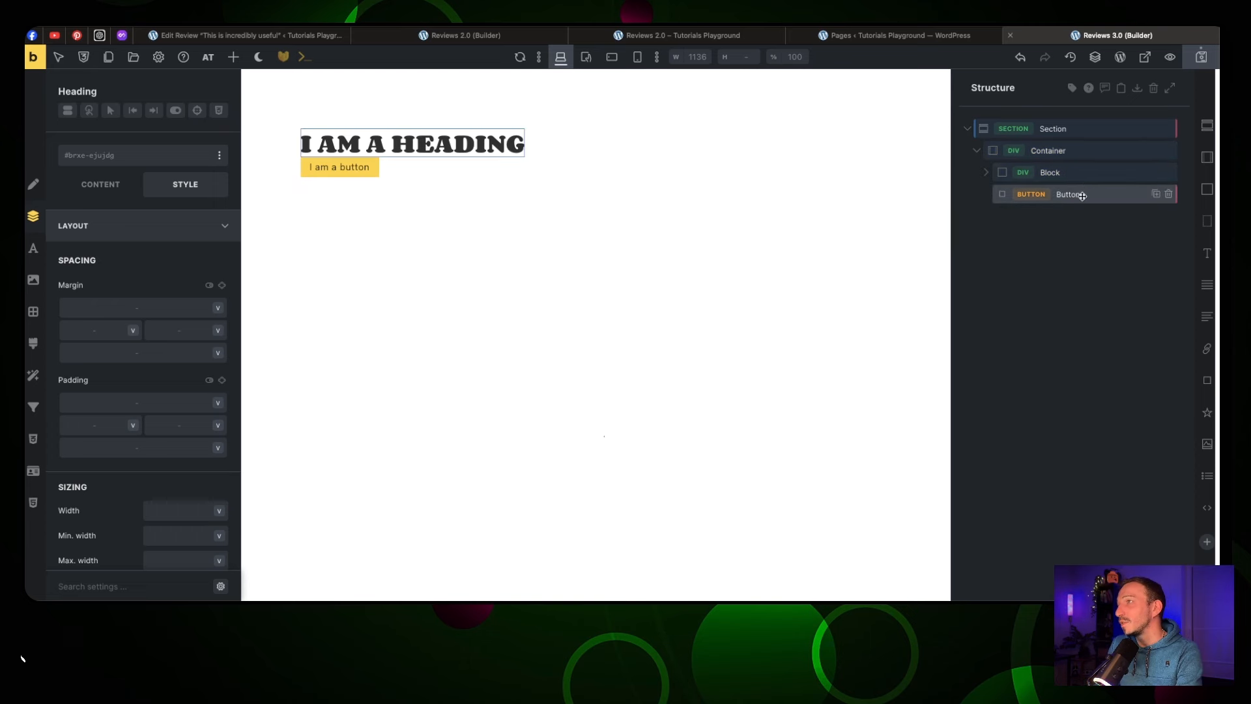
{"action": "left_click", "coordinate": [1078, 196]}
{"action": "double_click", "coordinate": [1079, 195]}
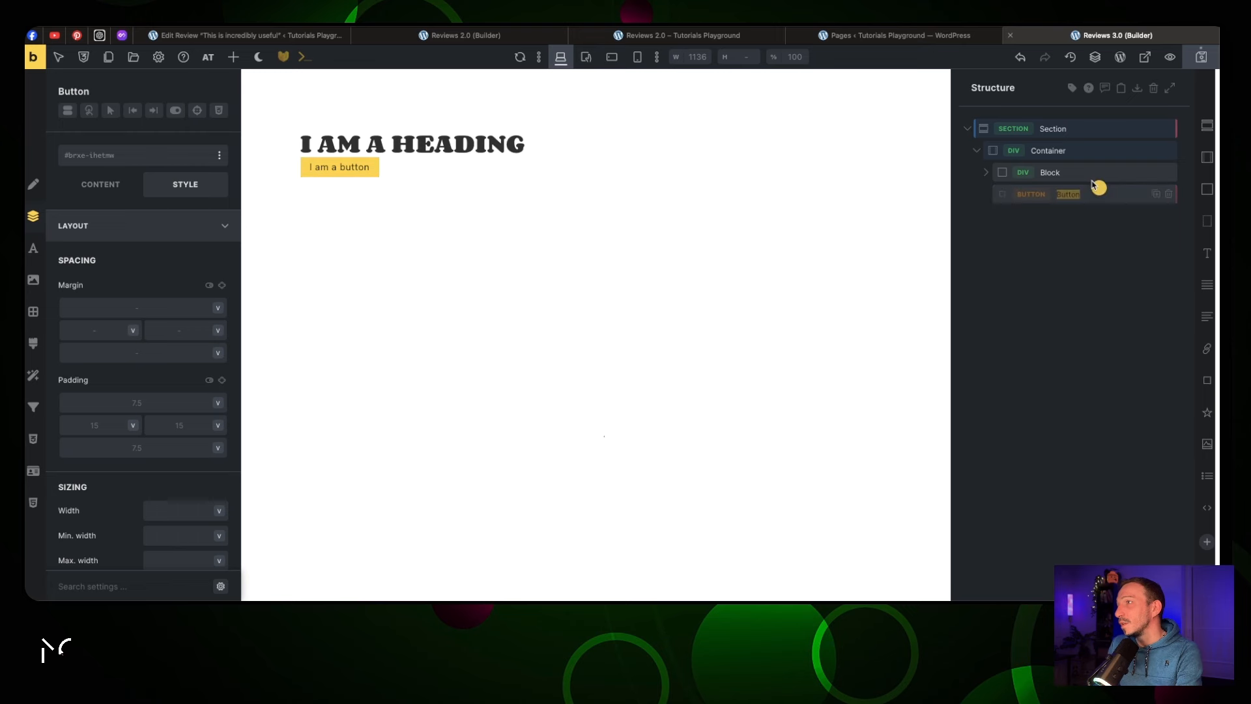
{"action": "left_click_drag", "start_coordinate": [1094, 186], "coordinate": [1079, 227]}
Lay out the Block as a row, cross-axis centred, main-axis space-between
{"action": "left_click", "coordinate": [987, 172]}
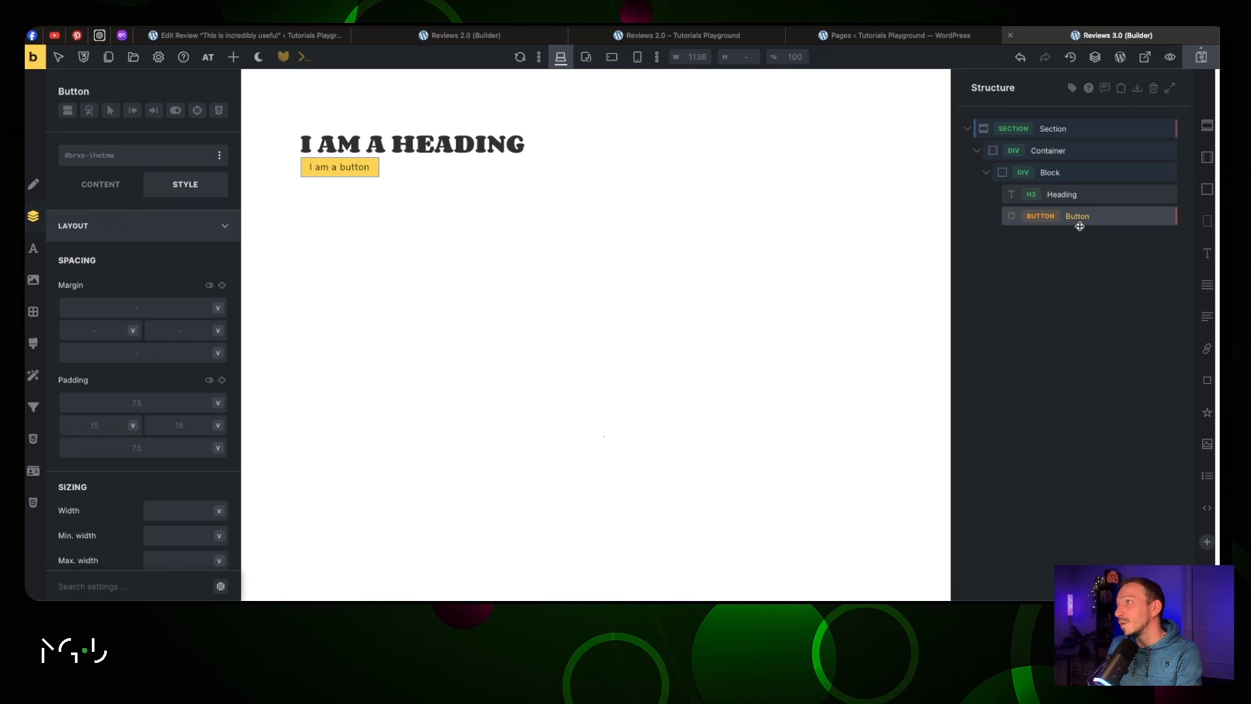
{"action": "left_click", "coordinate": [1066, 174]}
{"action": "left_click", "coordinate": [101, 185]}
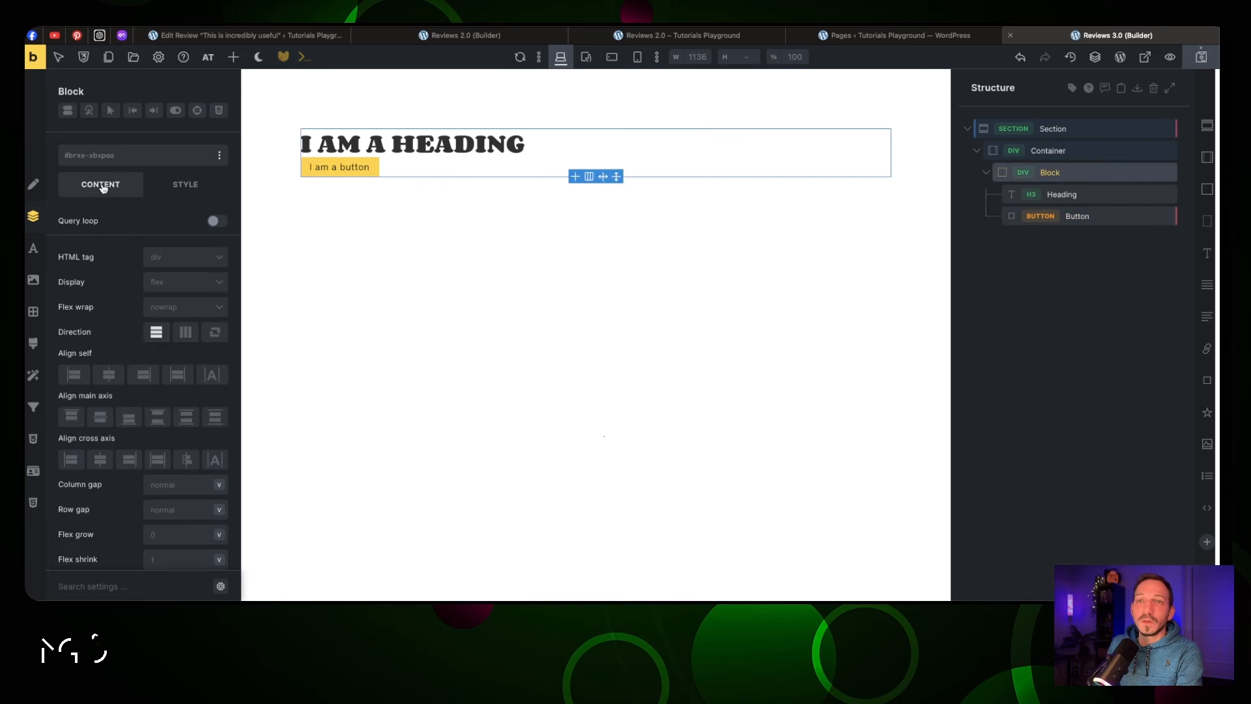
{"action": "left_click", "coordinate": [185, 333]}
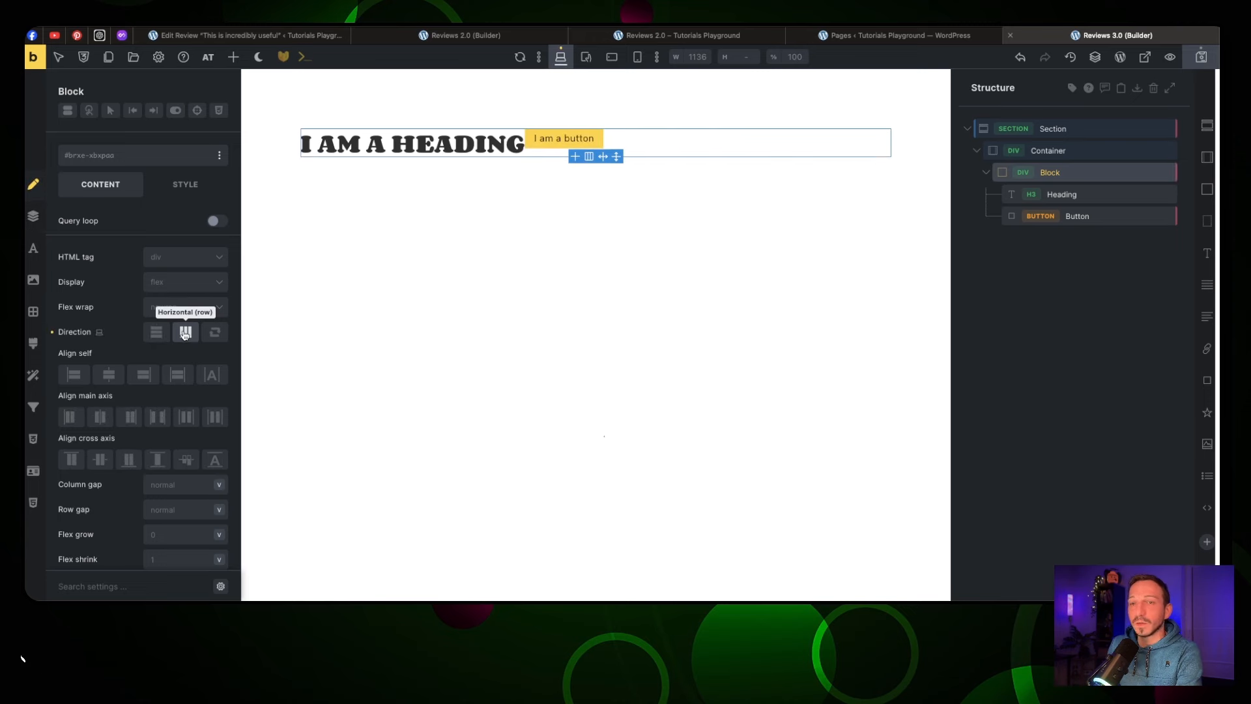
{"action": "left_click", "coordinate": [99, 460]}
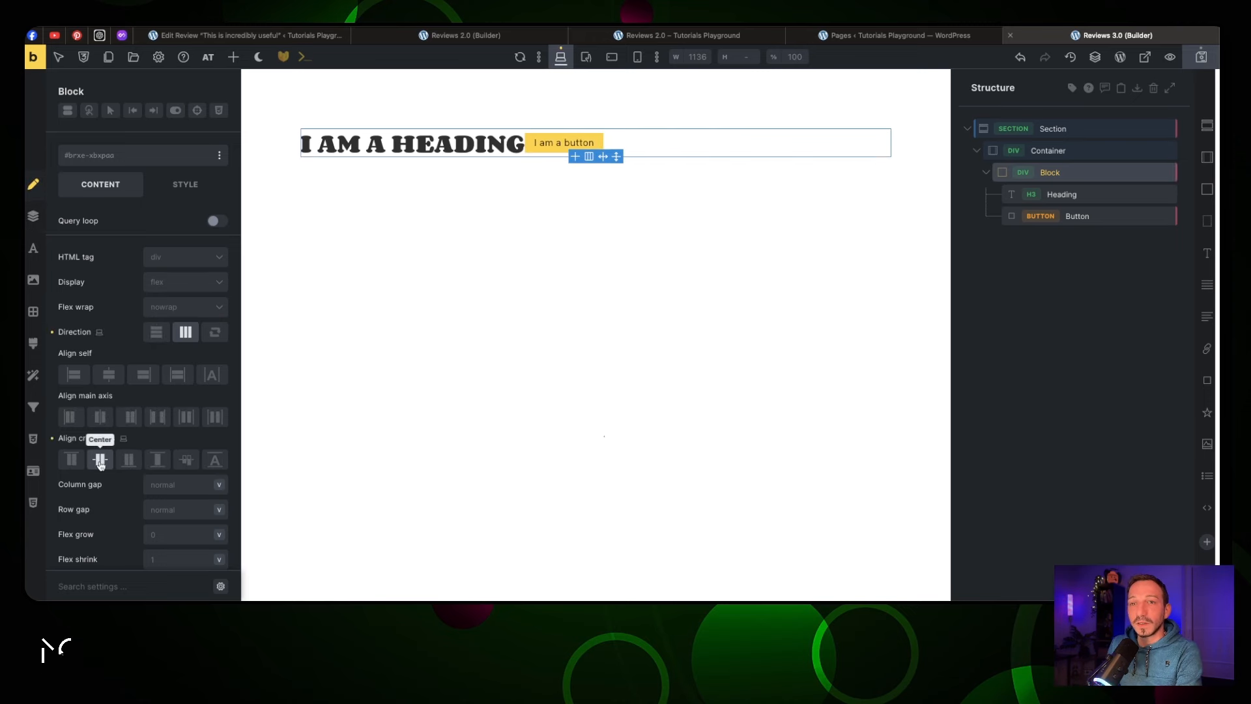
{"action": "left_click", "coordinate": [156, 418]}
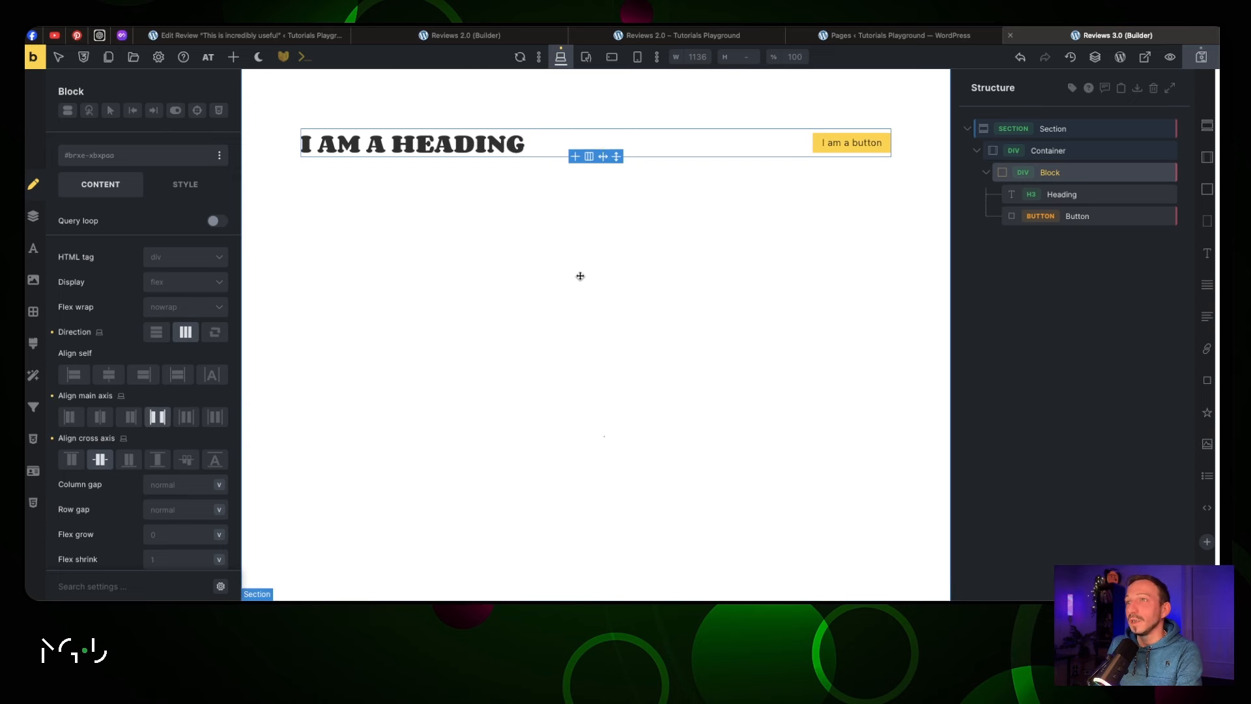
Make the heading an h1
{"action": "left_click", "coordinate": [1041, 194]}
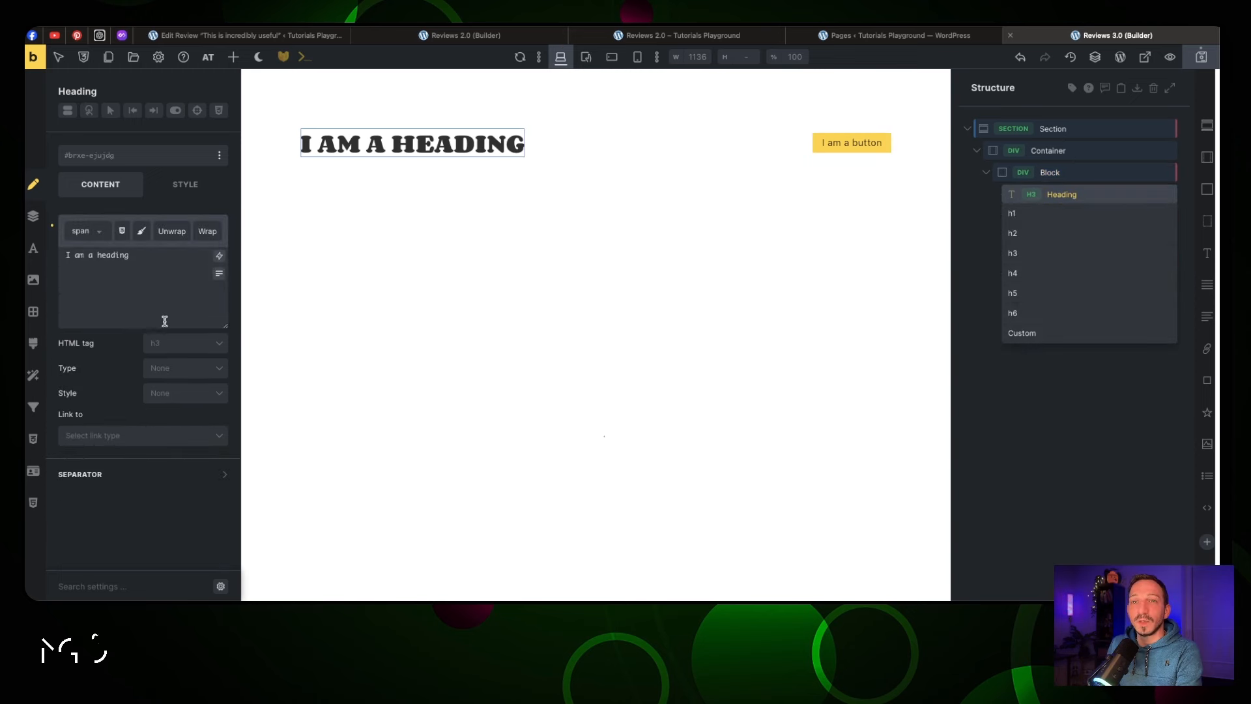
{"action": "left_click", "coordinate": [176, 343]}
{"action": "left_click", "coordinate": [190, 370]}
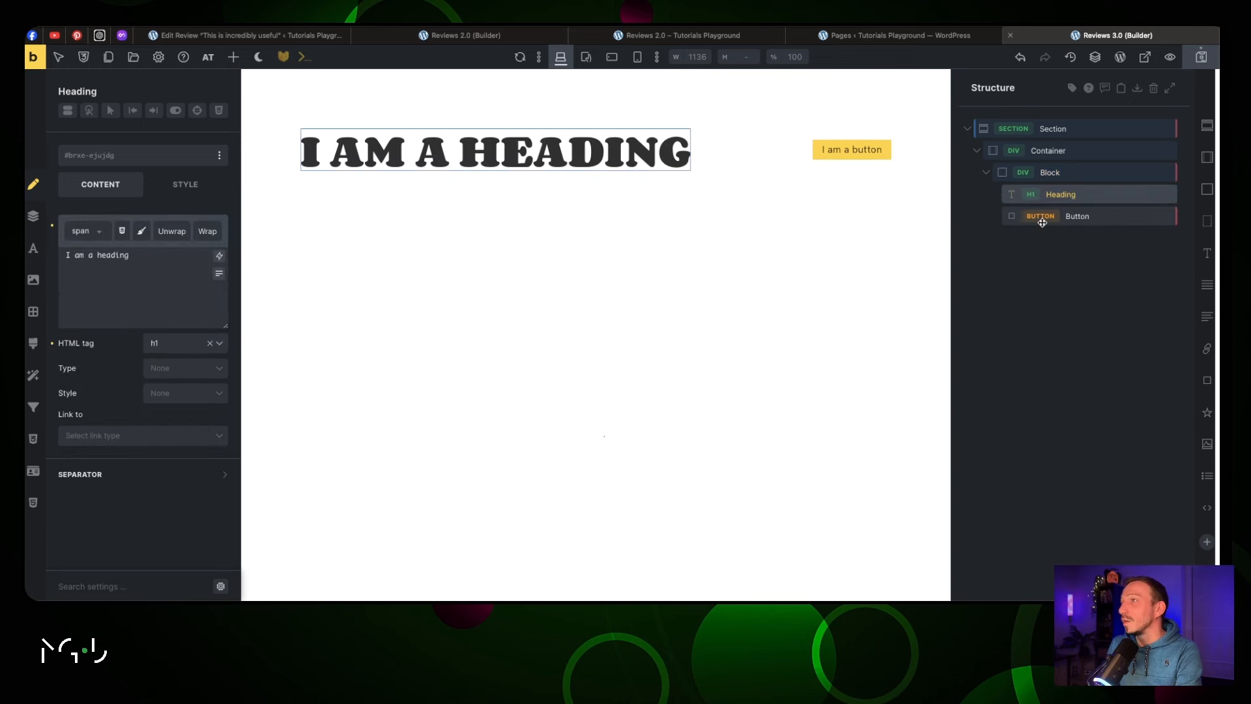
{"action": "left_click", "coordinate": [987, 175]}
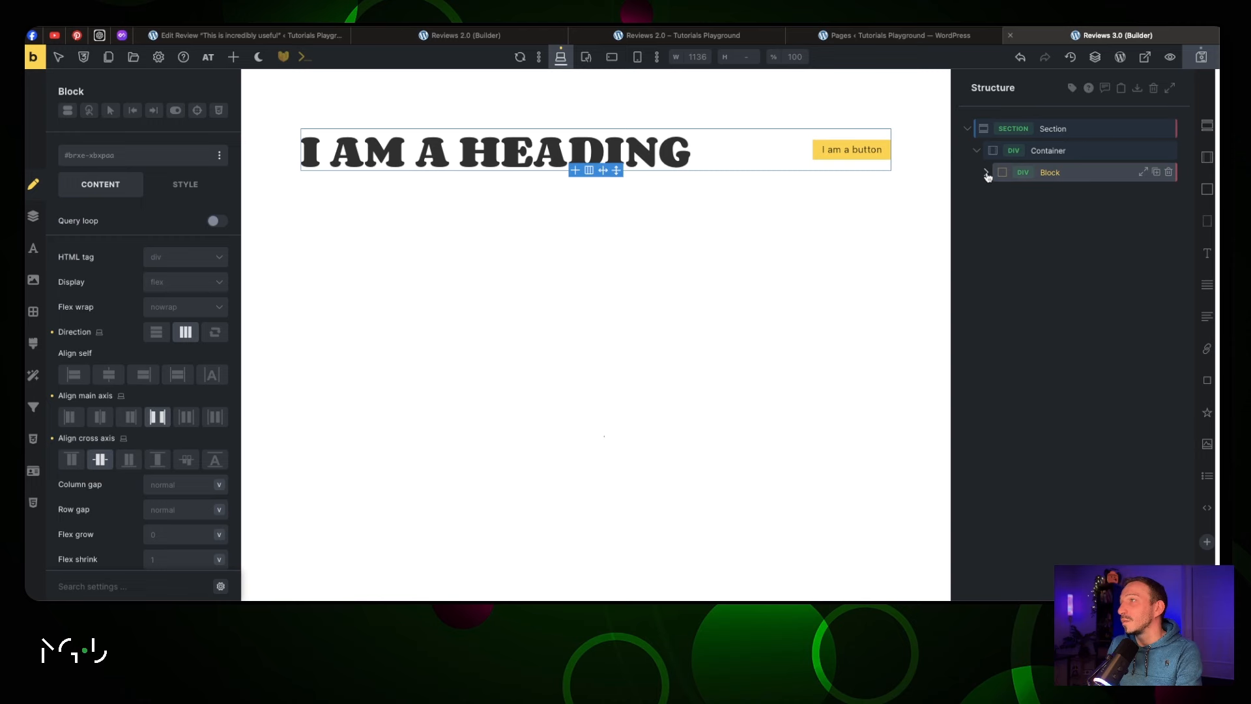
Add a second Block to the Container with two child Blocks and set its display to grid
{"action": "left_click", "coordinate": [1075, 151]}
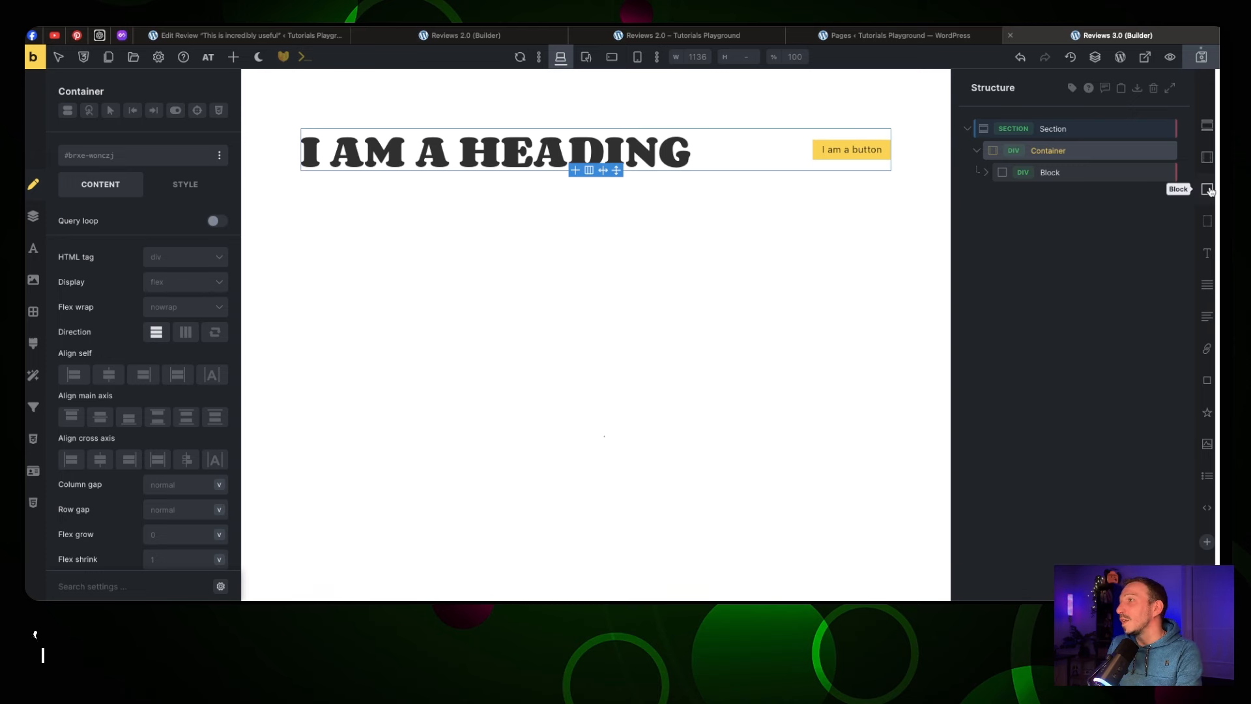
{"action": "left_click", "coordinate": [1156, 172]}
{"action": "left_click", "coordinate": [1069, 194]}
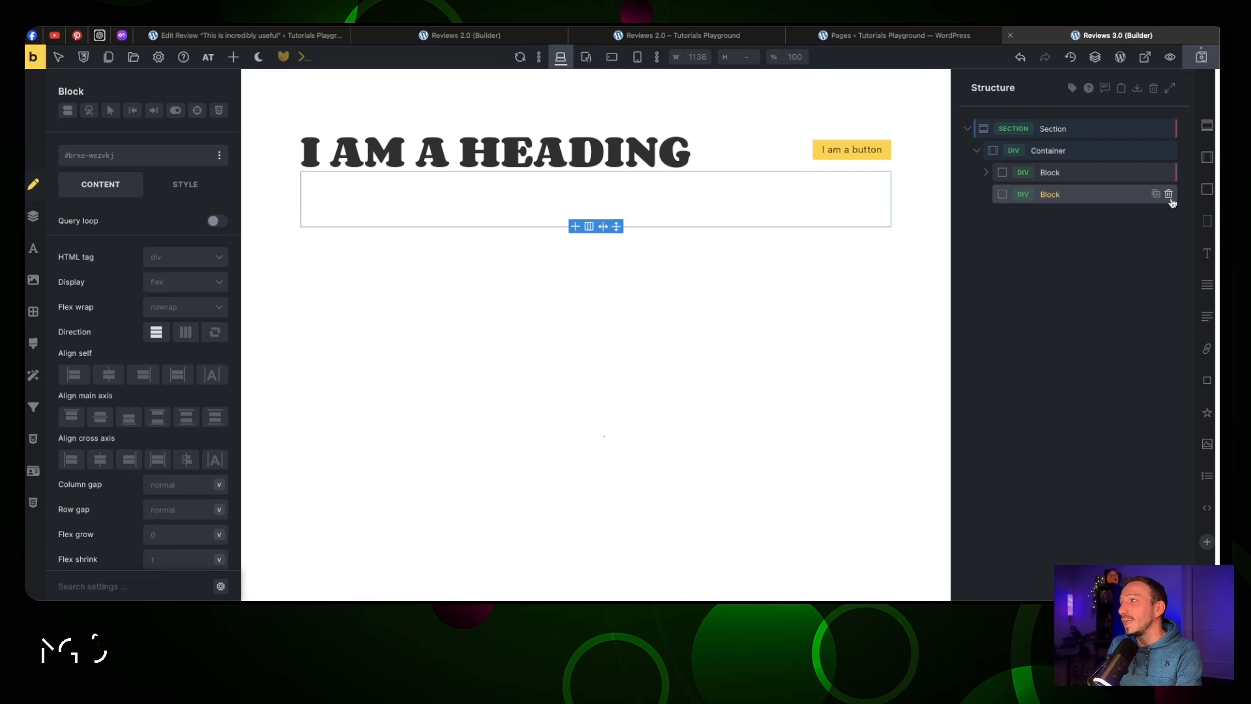
{"action": "left_click", "coordinate": [1207, 190]}
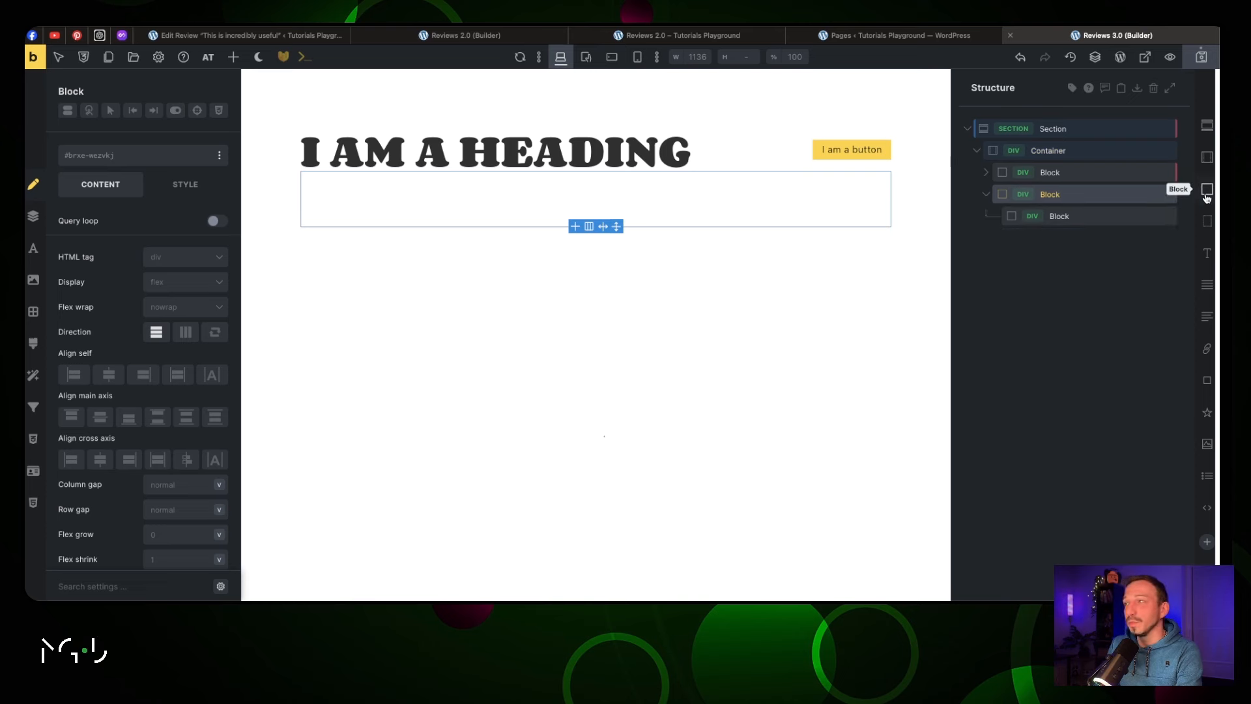
{"action": "left_click", "coordinate": [1207, 190]}
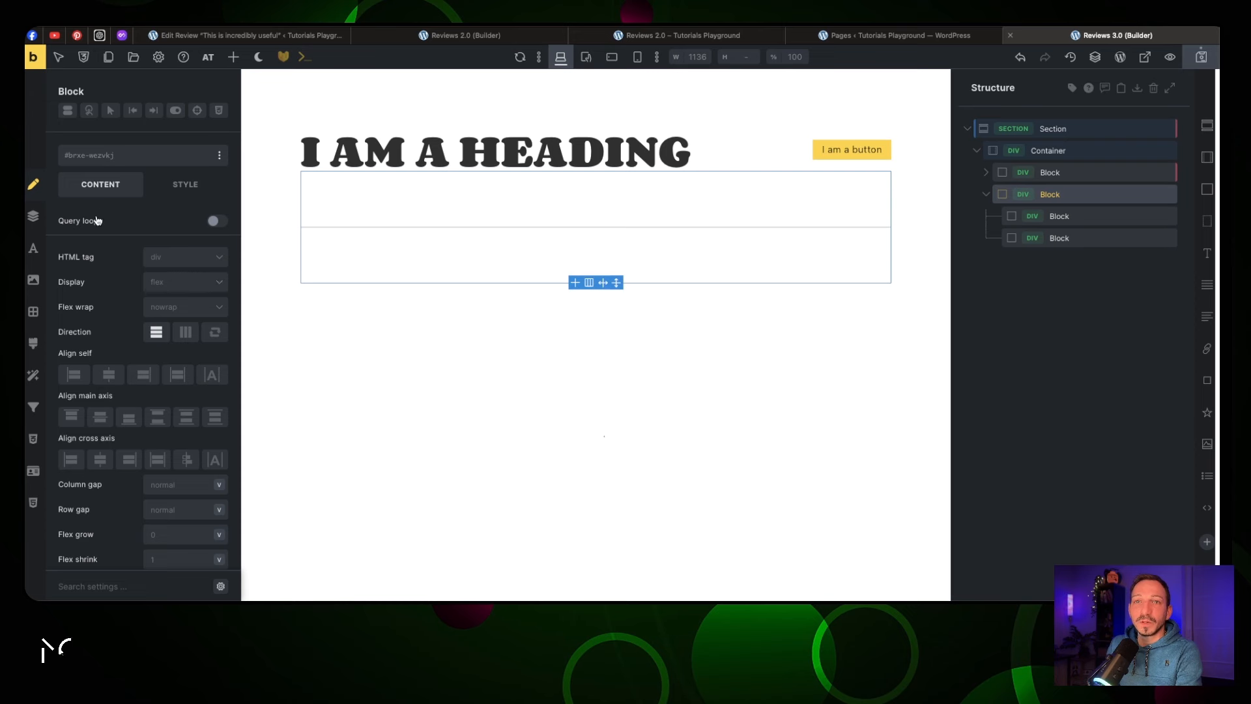
{"action": "left_click", "coordinate": [179, 282]}
{"action": "left_click", "coordinate": [183, 350]}
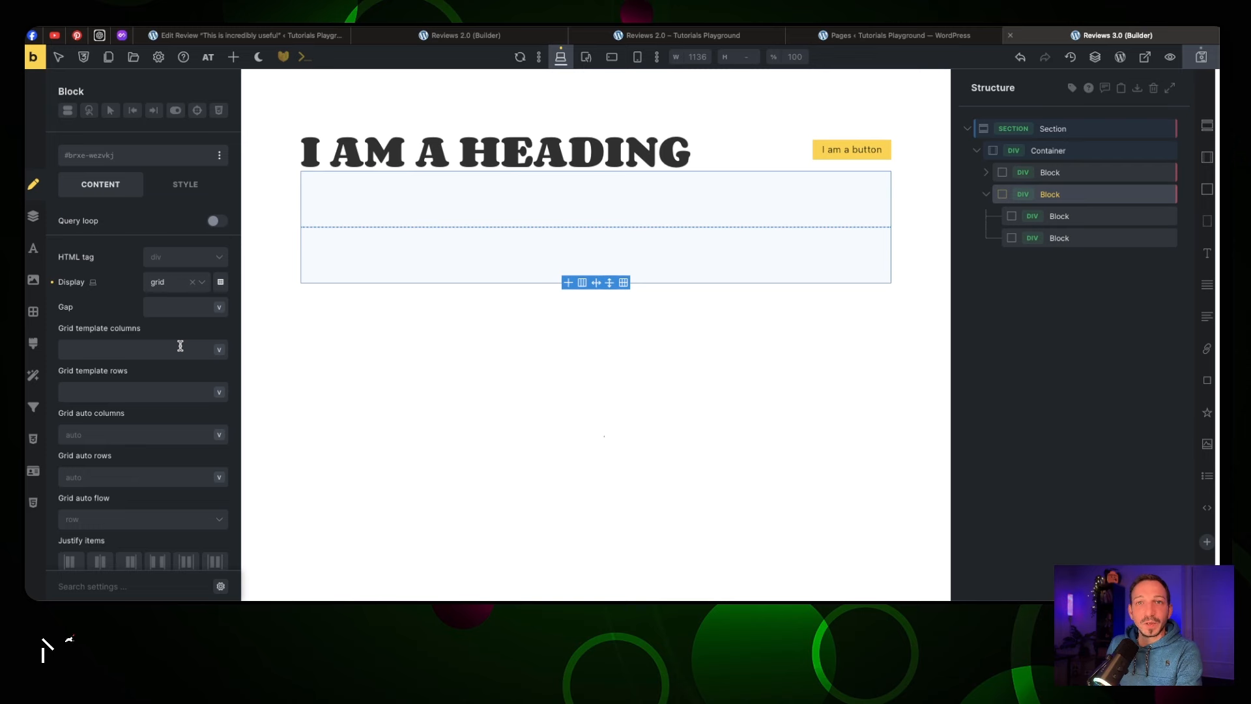
In Grid Builder, make six minmax columns with a 2rem gap, children spanning columns 1–2 and 3–6
{"action": "left_click", "coordinate": [224, 286]}
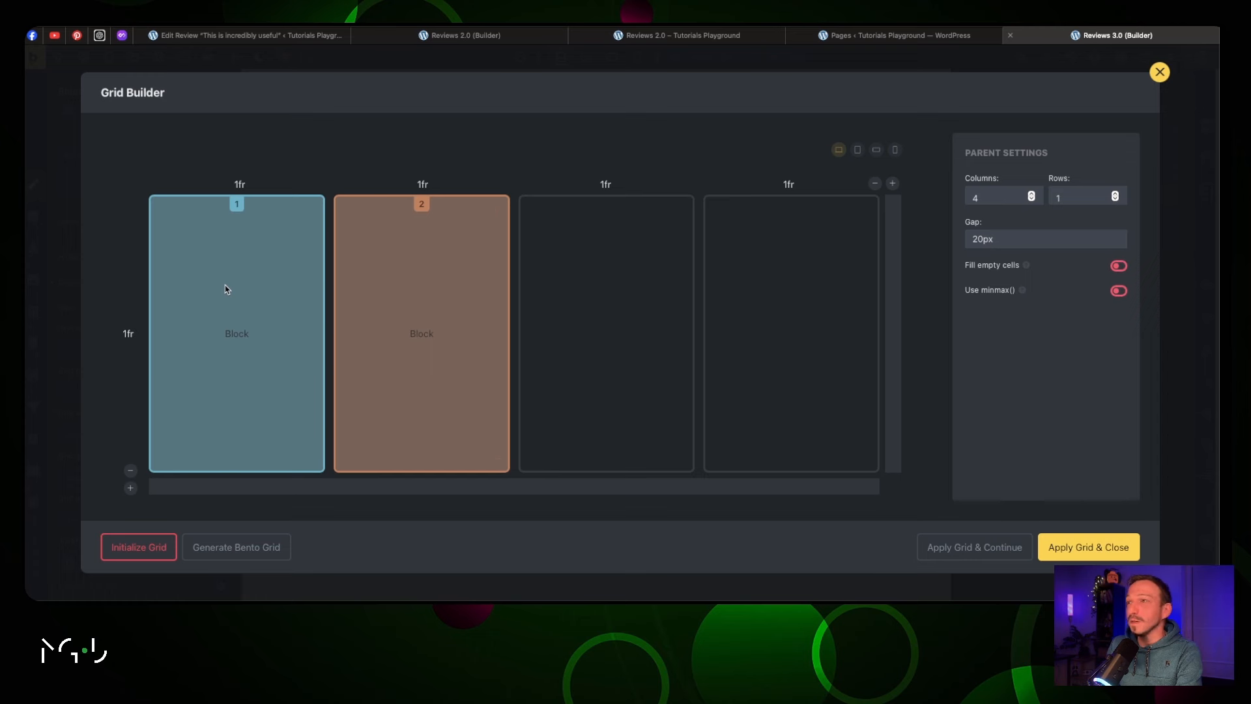
{"action": "left_click", "coordinate": [1031, 193]}
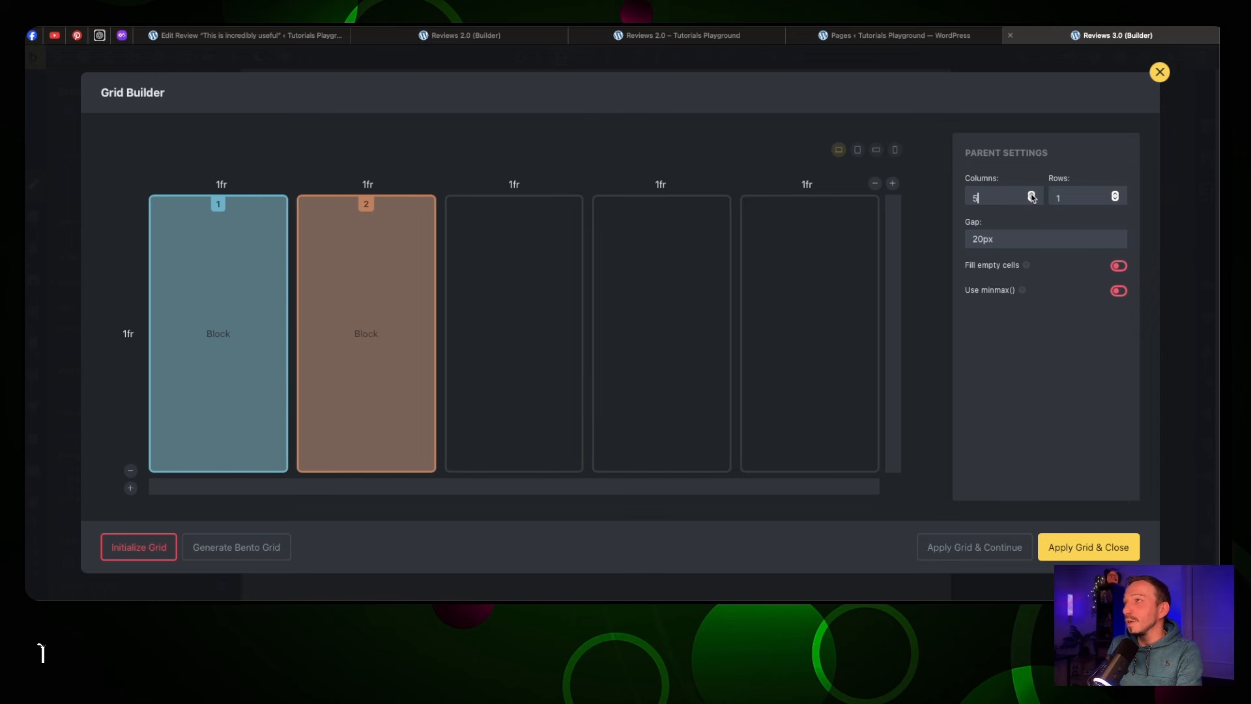
{"action": "left_click", "coordinate": [1031, 192]}
{"action": "left_click_drag", "start_coordinate": [343, 282], "coordinate": [430, 283]}
{"action": "left_click_drag", "start_coordinate": [262, 464], "coordinate": [351, 465]}
{"action": "left_click_drag", "start_coordinate": [505, 462], "coordinate": [871, 463]}
{"action": "double_click", "coordinate": [1017, 240]}
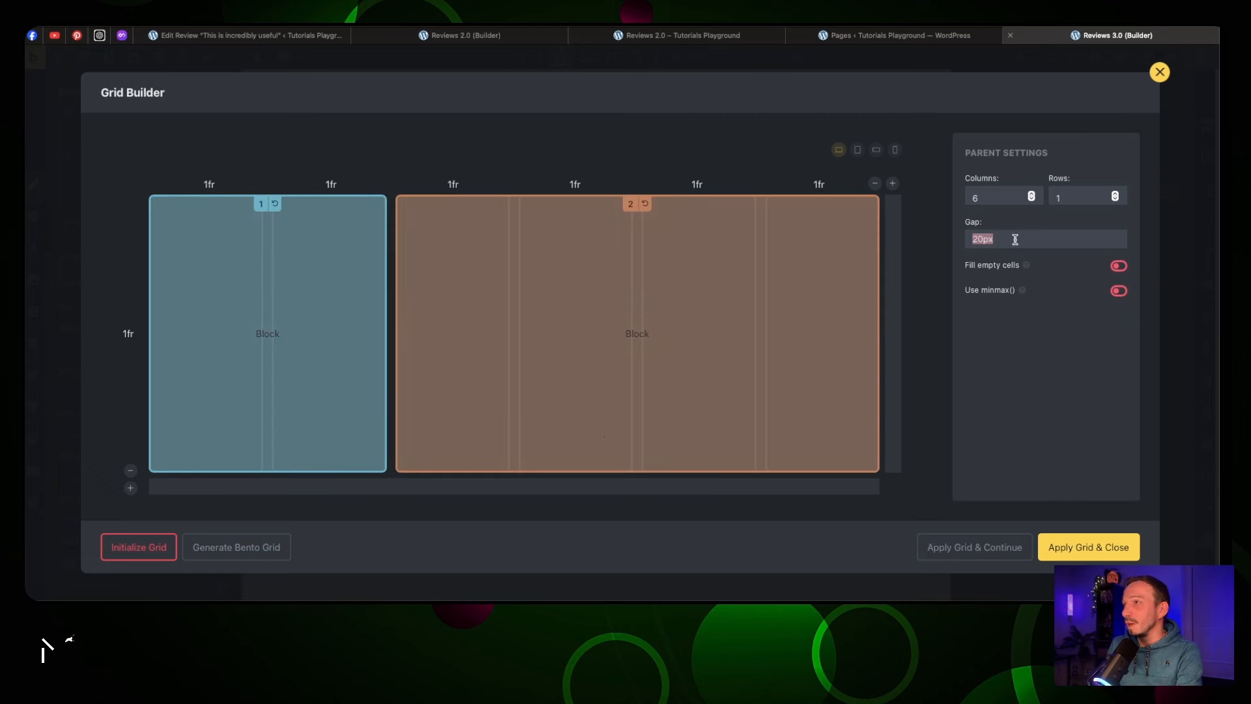
{"action": "type", "text": "2rem"}
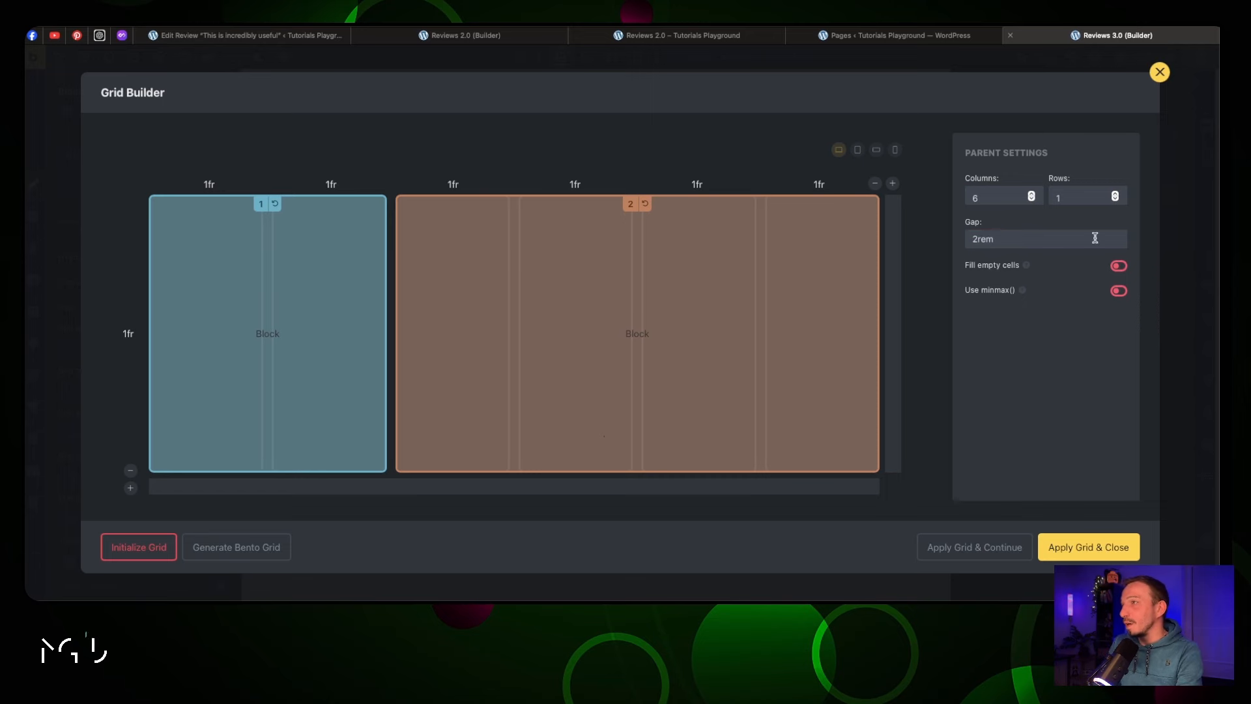
{"action": "left_click", "coordinate": [1120, 291]}
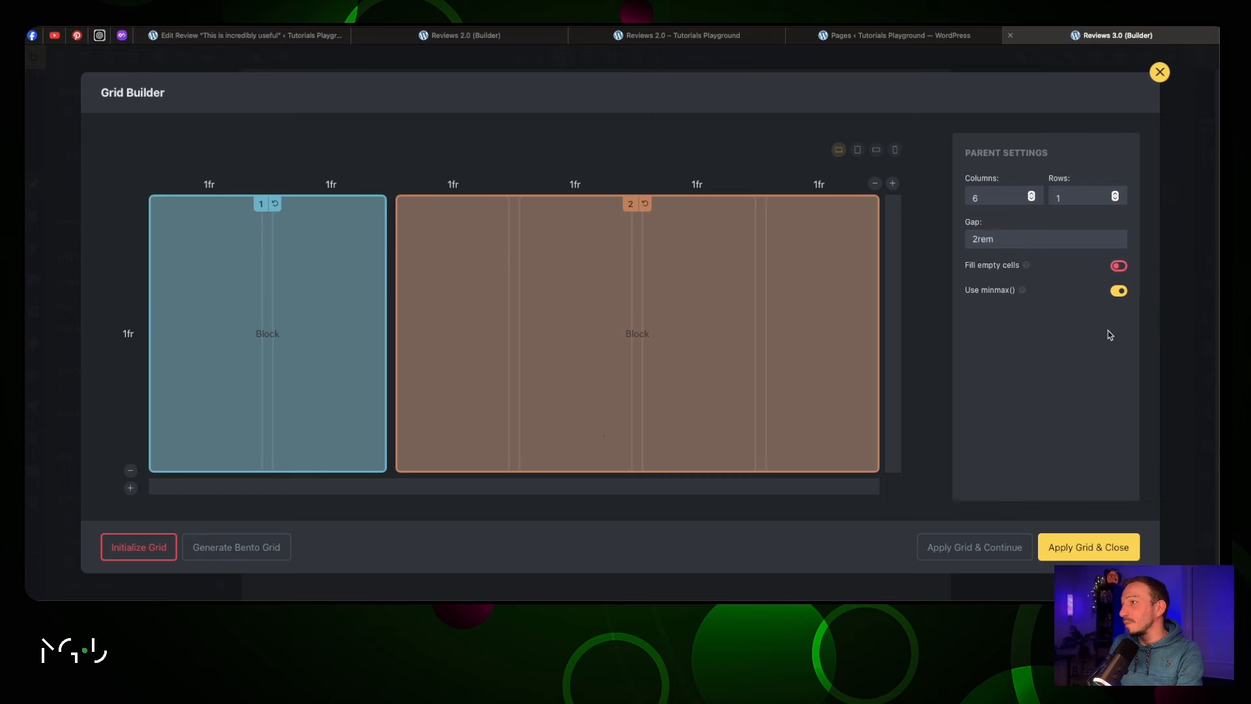
{"action": "left_click", "coordinate": [1084, 552]}
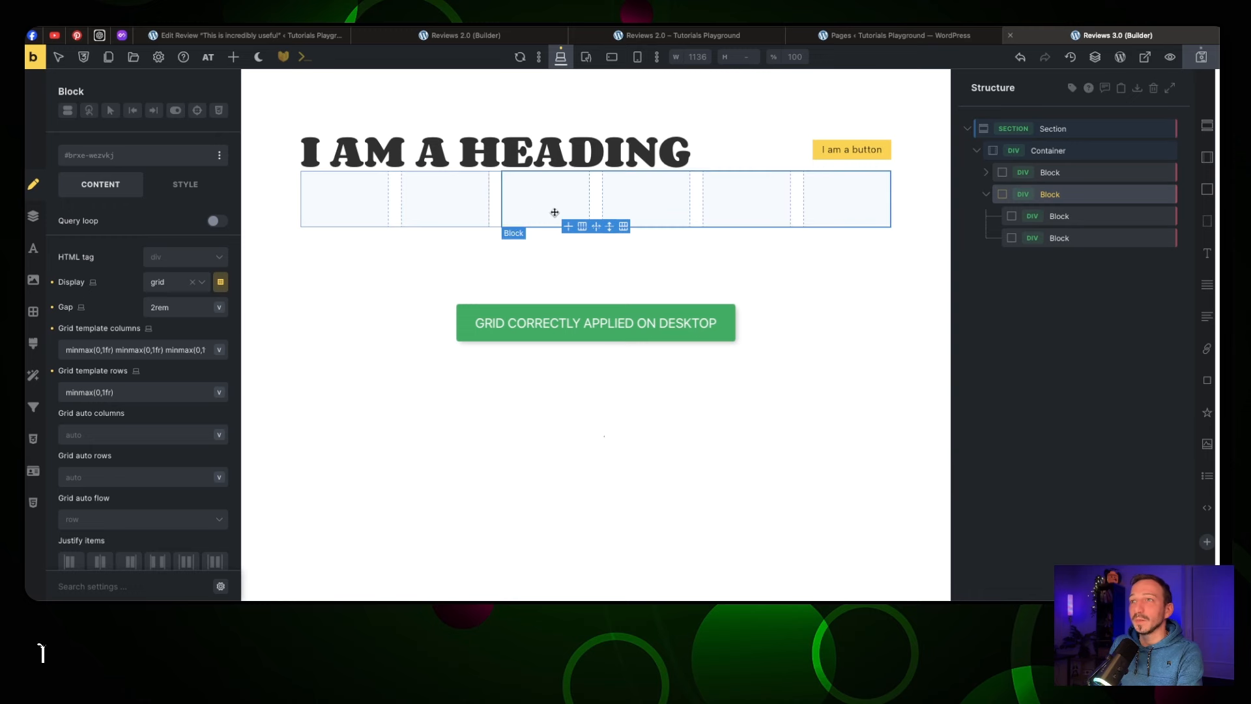
Fill a Block in the left grid column with text, a divider and a second text, then add an empty Block beneath
{"action": "left_click", "coordinate": [369, 201]}
{"action": "left_click", "coordinate": [537, 202]}
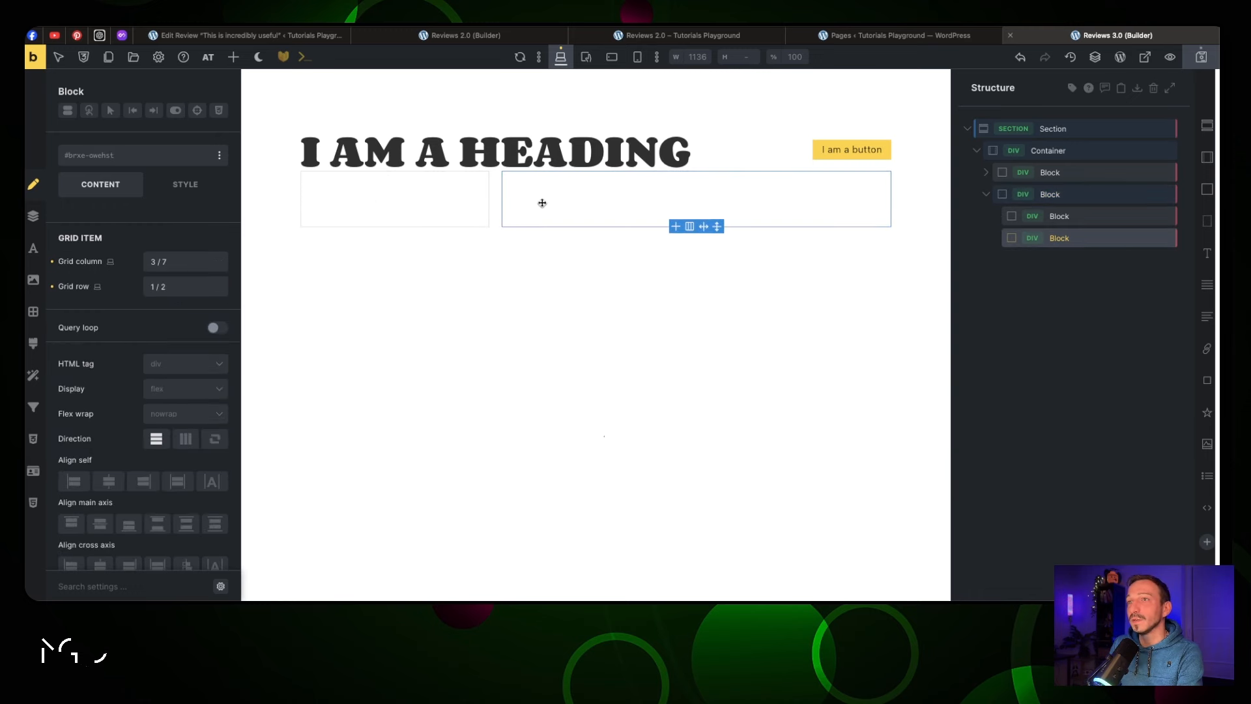
{"action": "left_click", "coordinate": [450, 209]}
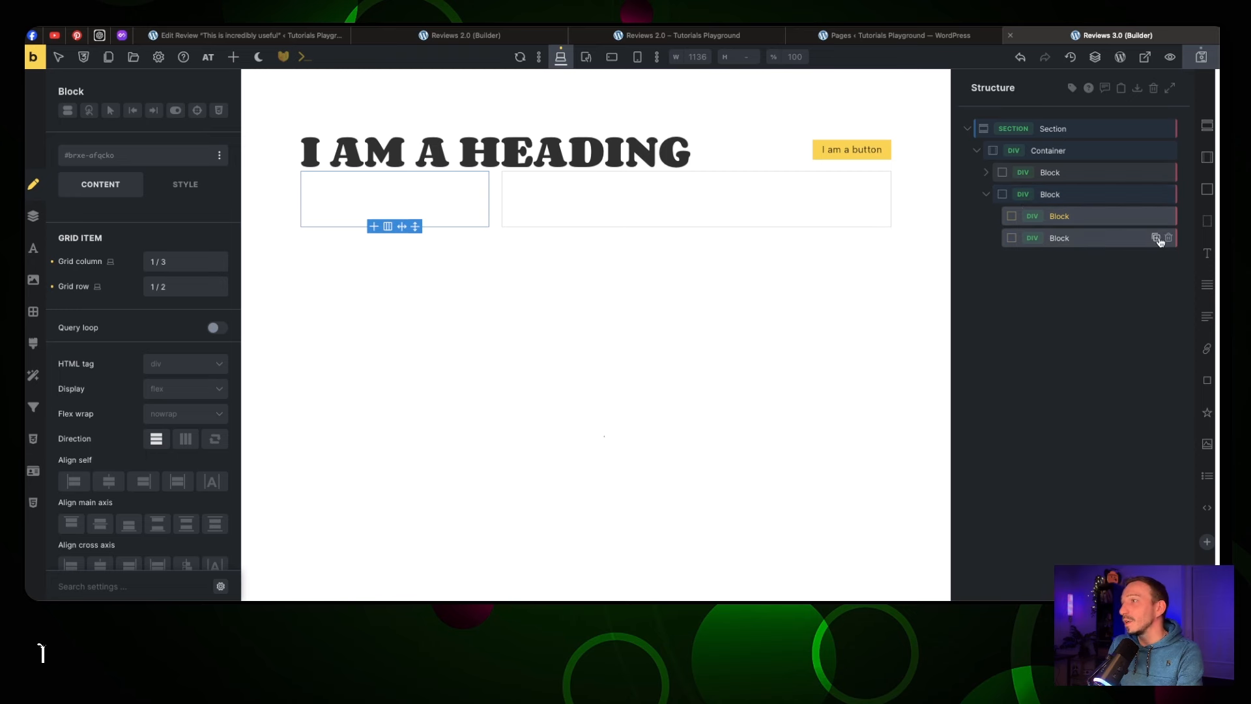
{"action": "left_click", "coordinate": [1207, 190]}
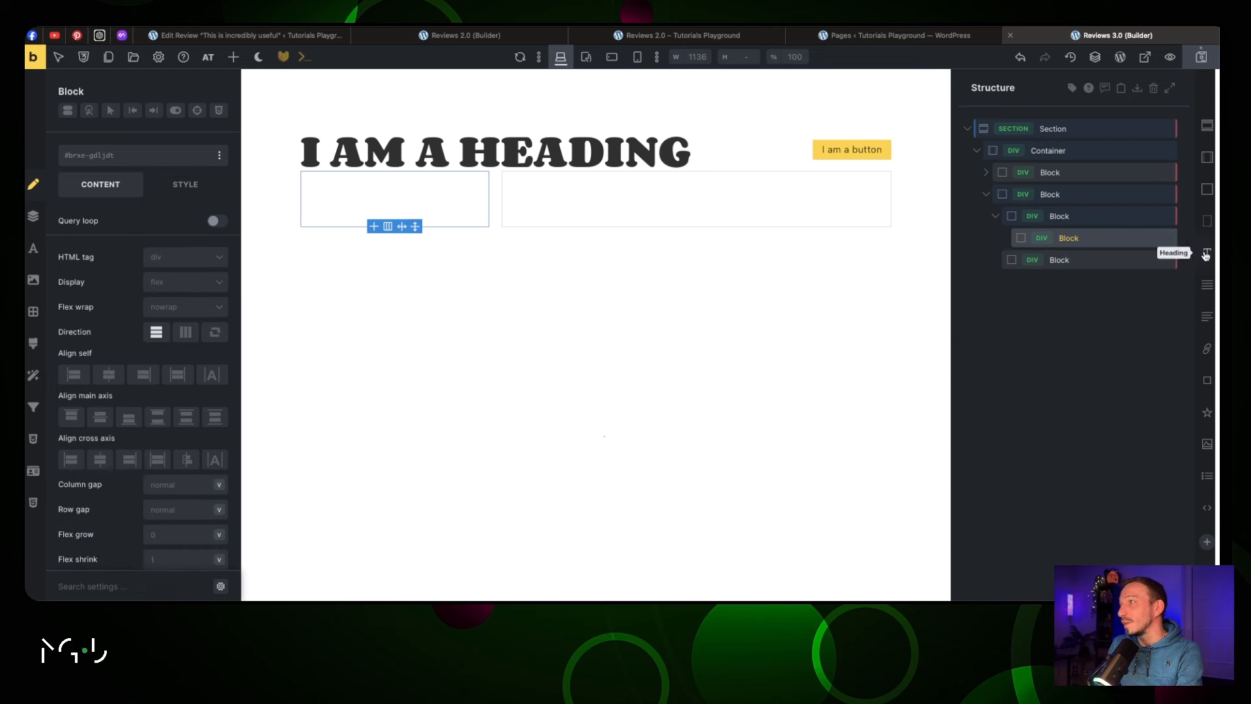
{"action": "left_click", "coordinate": [1207, 284]}
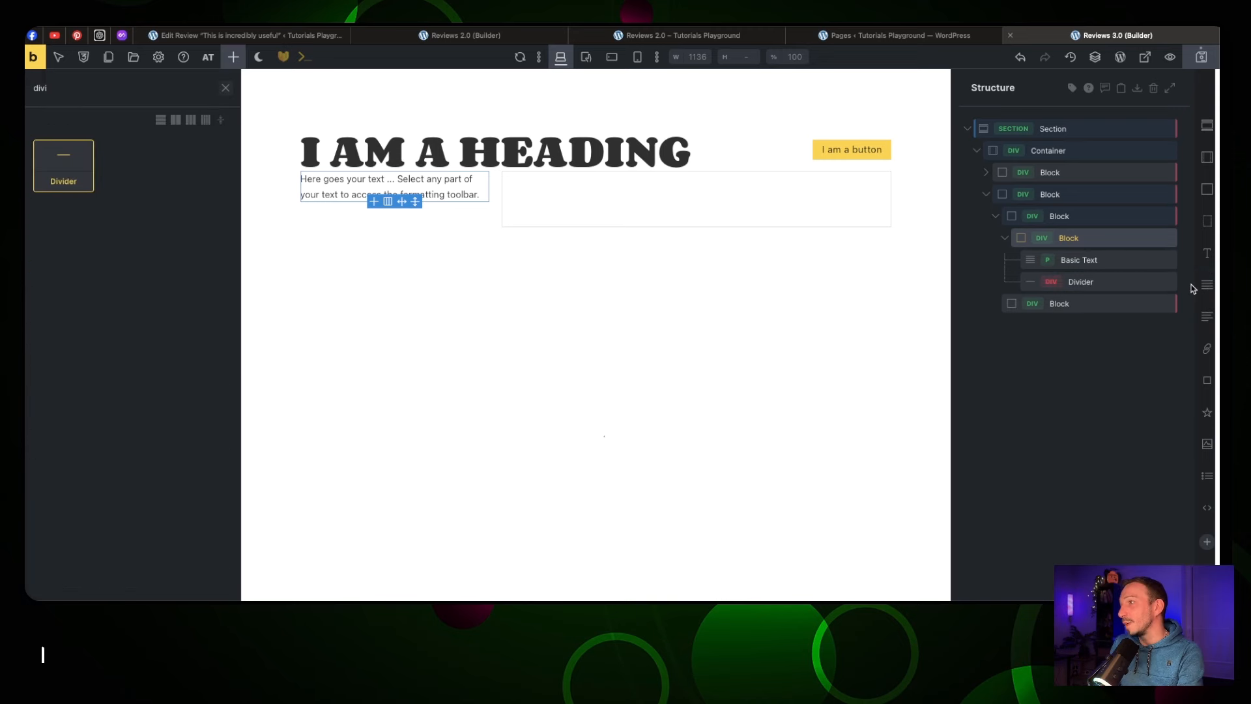
{"action": "left_click", "coordinate": [1207, 284]}
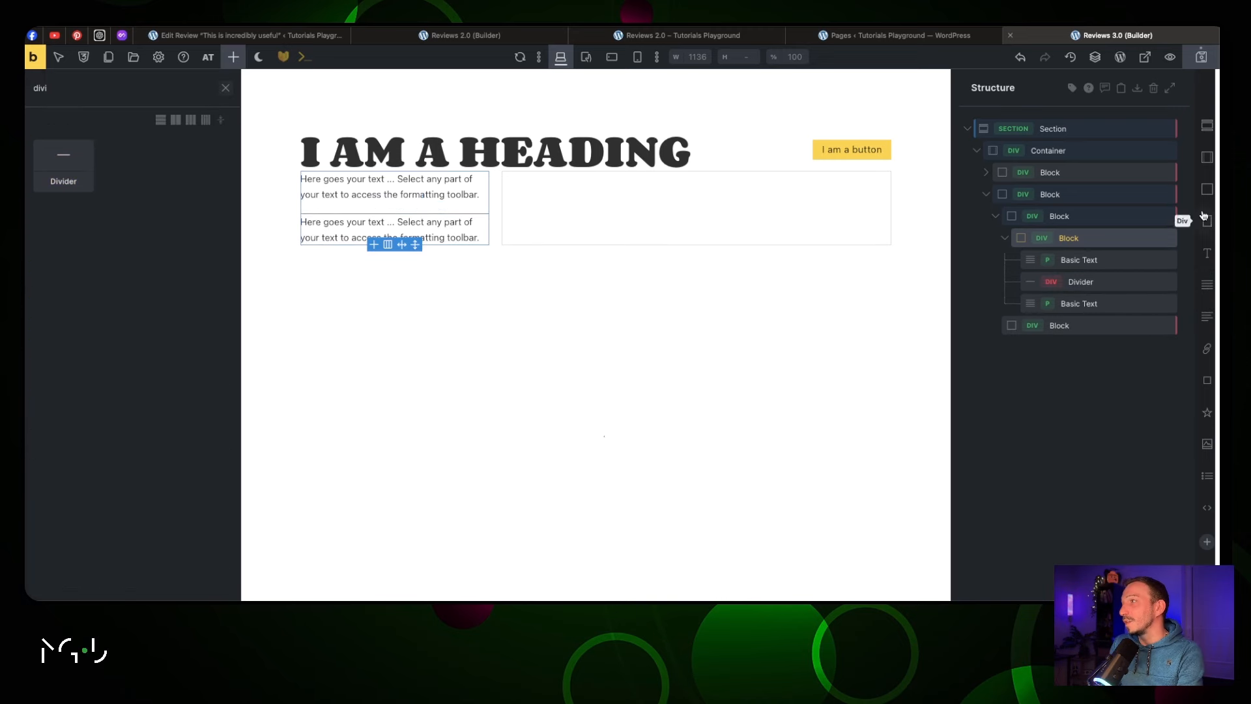
{"action": "left_click", "coordinate": [1089, 213]}
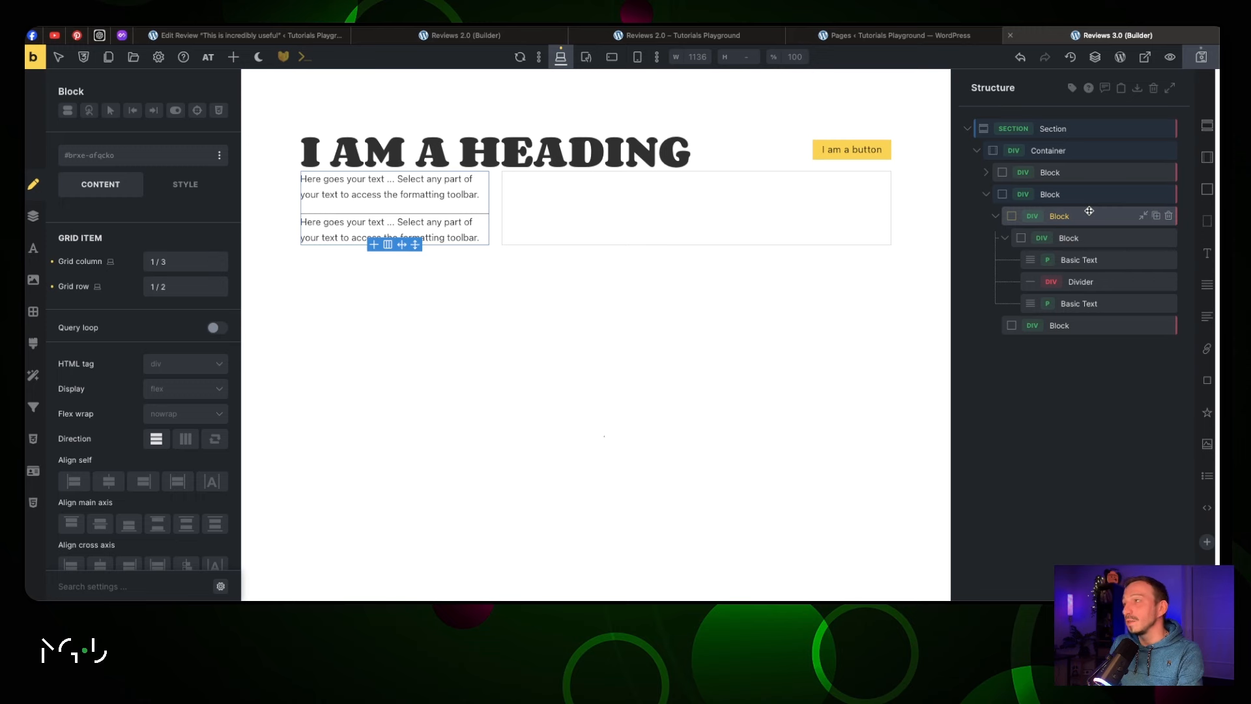
{"action": "left_click", "coordinate": [1207, 190]}
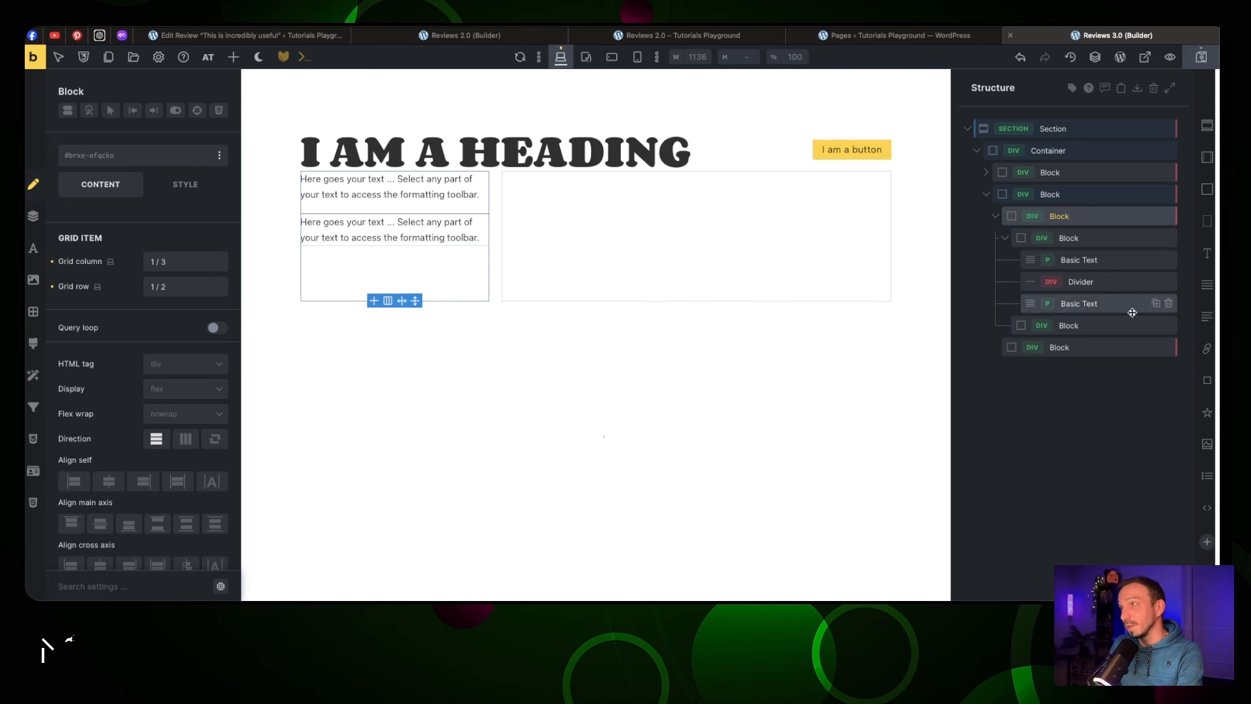
Add a Filter - Range element, found by searching 'filt', into the empty Block
{"action": "left_click", "coordinate": [1101, 326]}
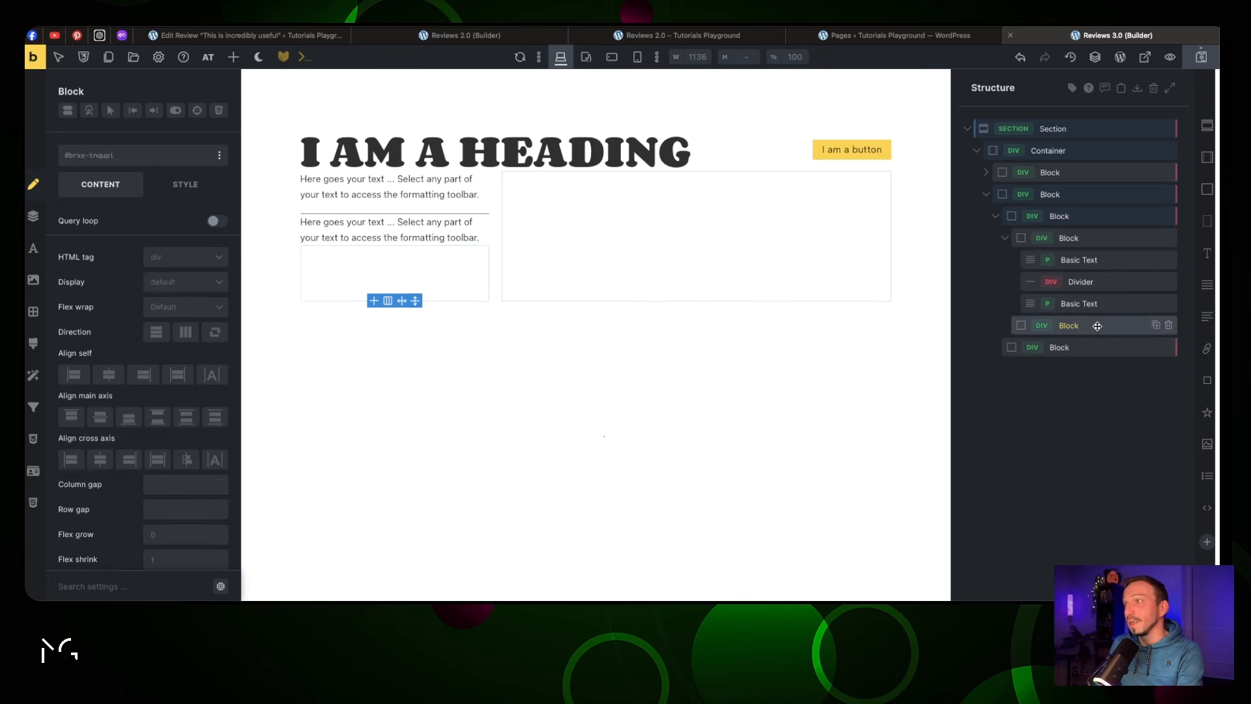
{"action": "left_click", "coordinate": [233, 57]}
{"action": "type", "text": "filt"}
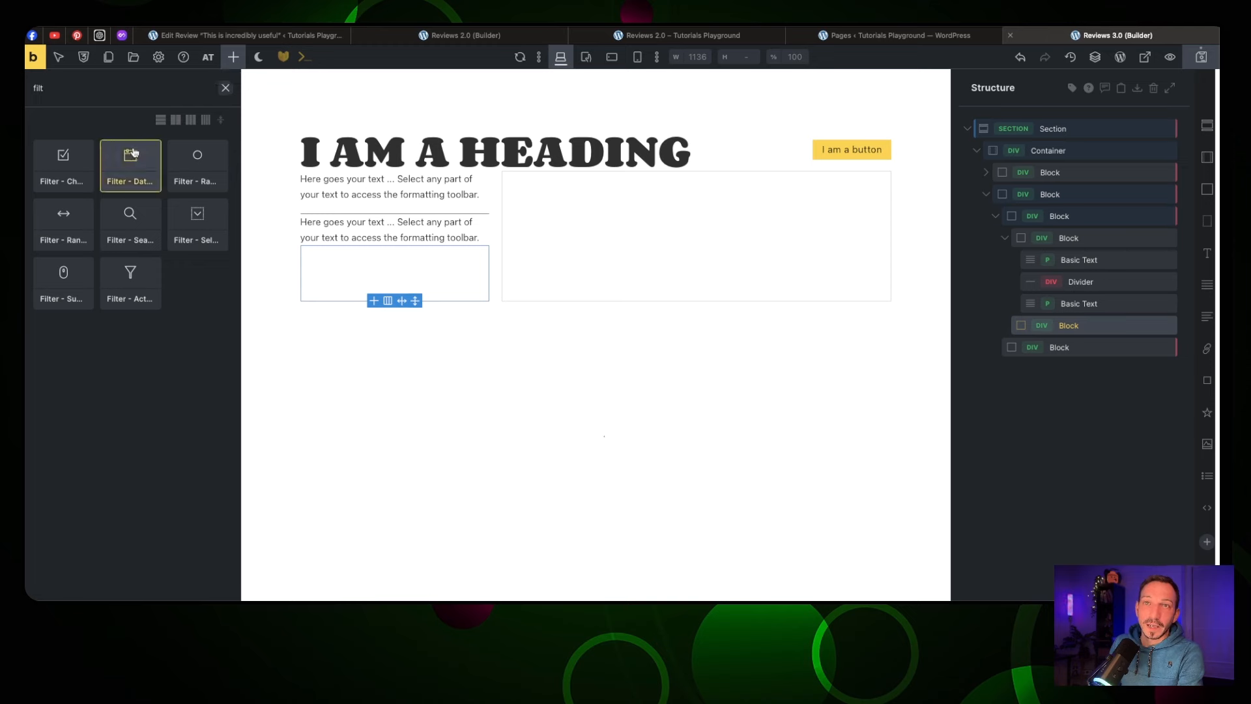
{"action": "left_click", "coordinate": [63, 222]}
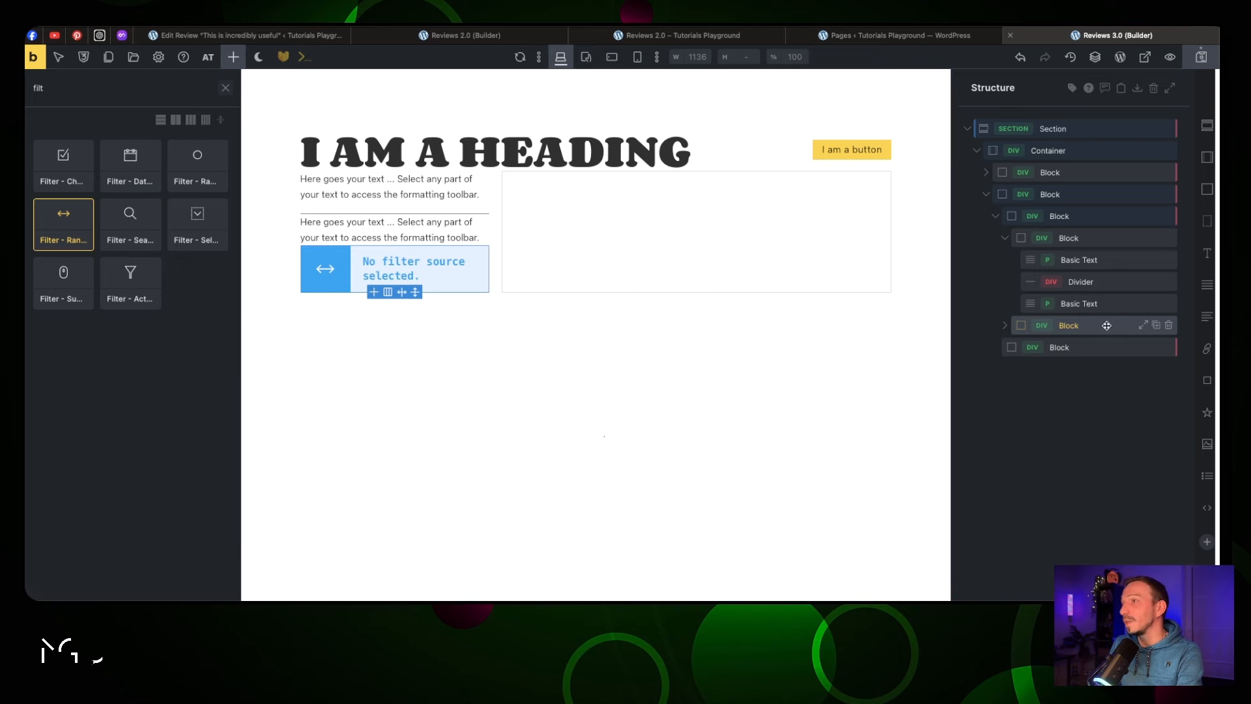
{"action": "left_click", "coordinate": [1006, 328]}
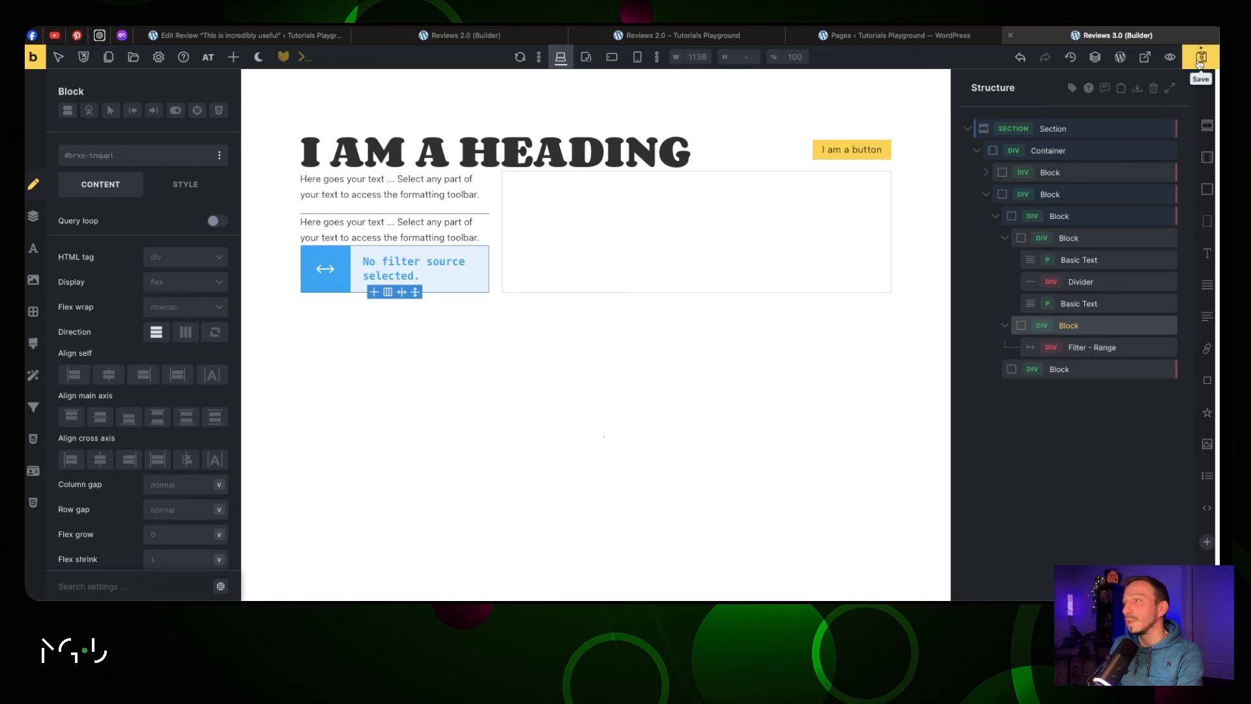
{"action": "left_click", "coordinate": [1005, 238]}
{"action": "left_click", "coordinate": [1063, 308]}
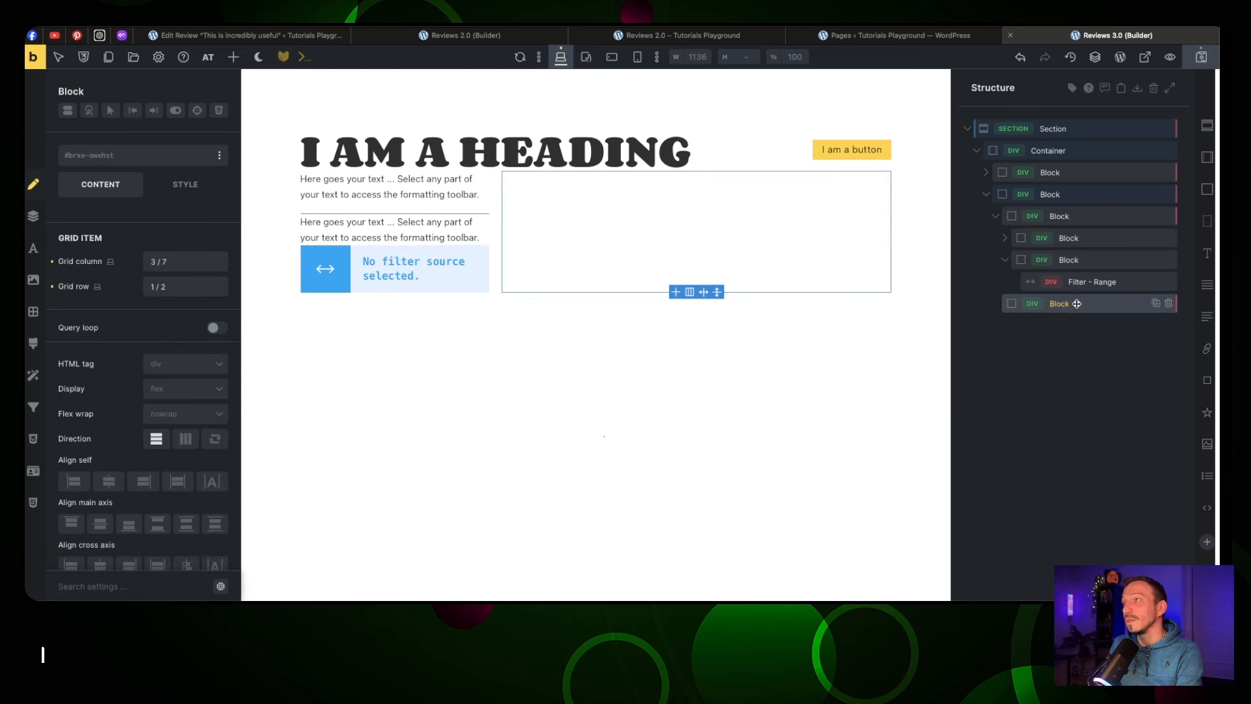
Add a child Block and make the right-hand Block a 3-column minmax grid with a 2rem gap
{"action": "left_click", "coordinate": [1206, 195]}
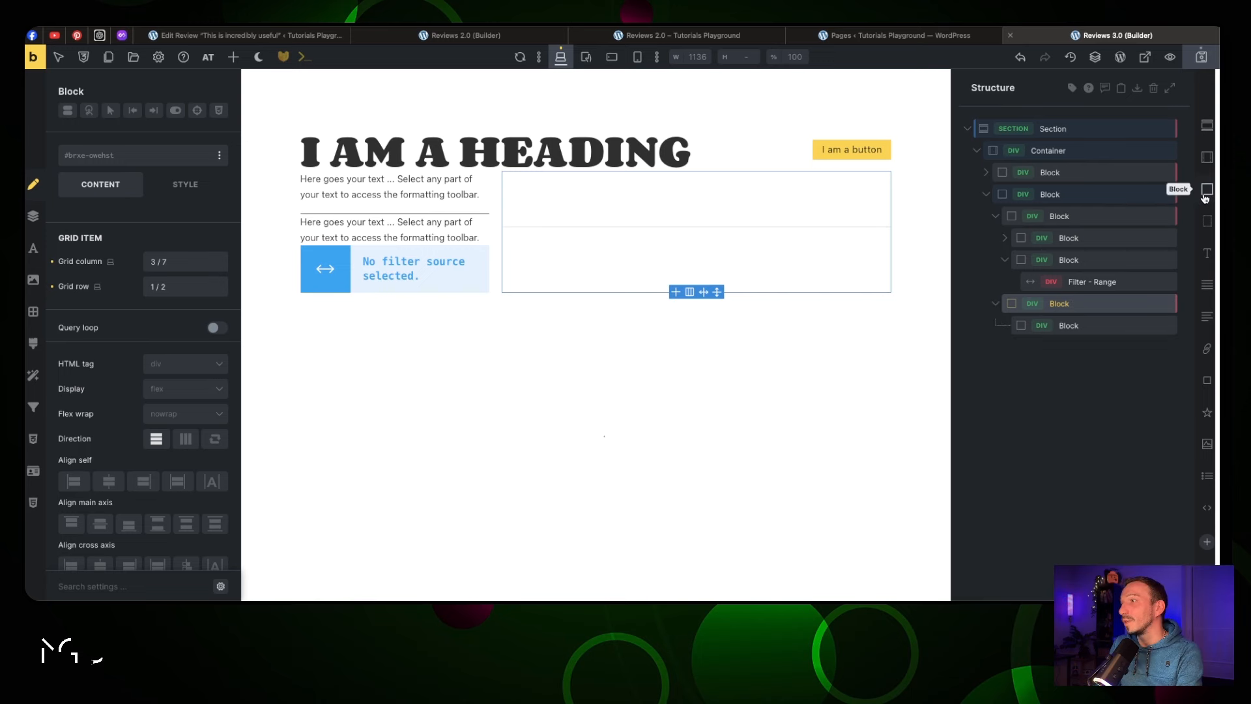
{"action": "left_click_drag", "start_coordinate": [1080, 308], "coordinate": [1080, 309]}
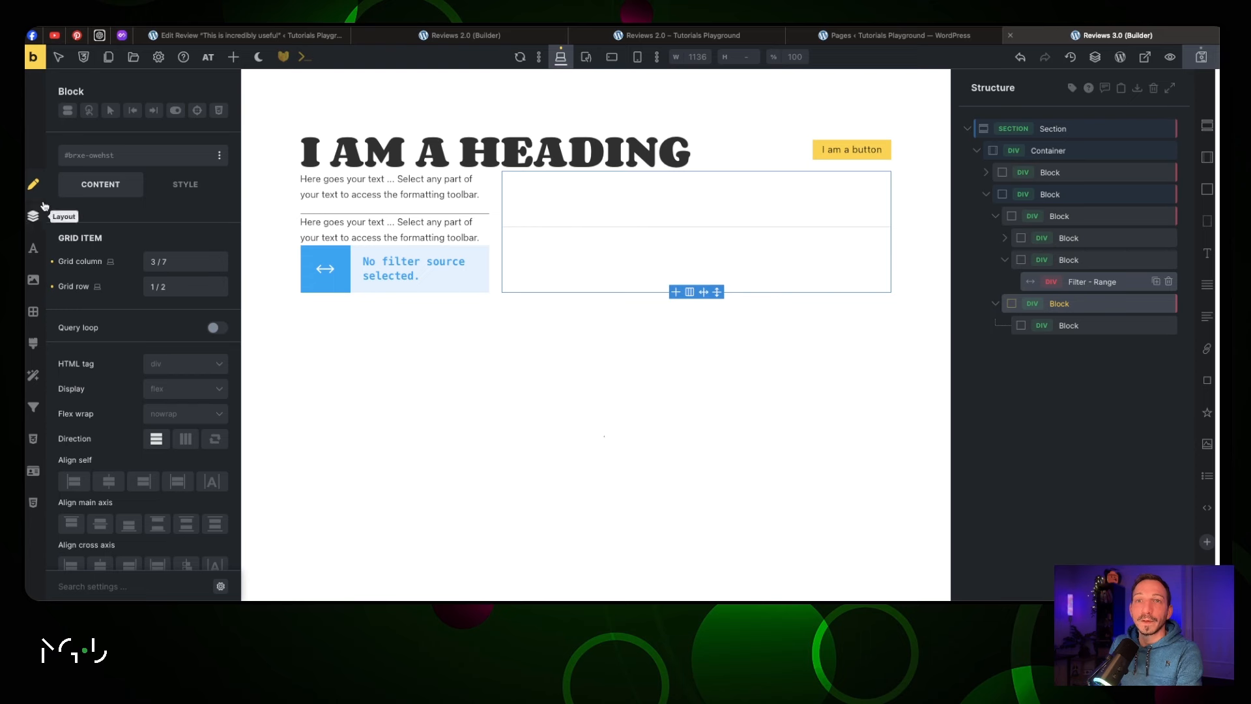
{"action": "left_click", "coordinate": [209, 390]}
{"action": "left_click", "coordinate": [203, 454]}
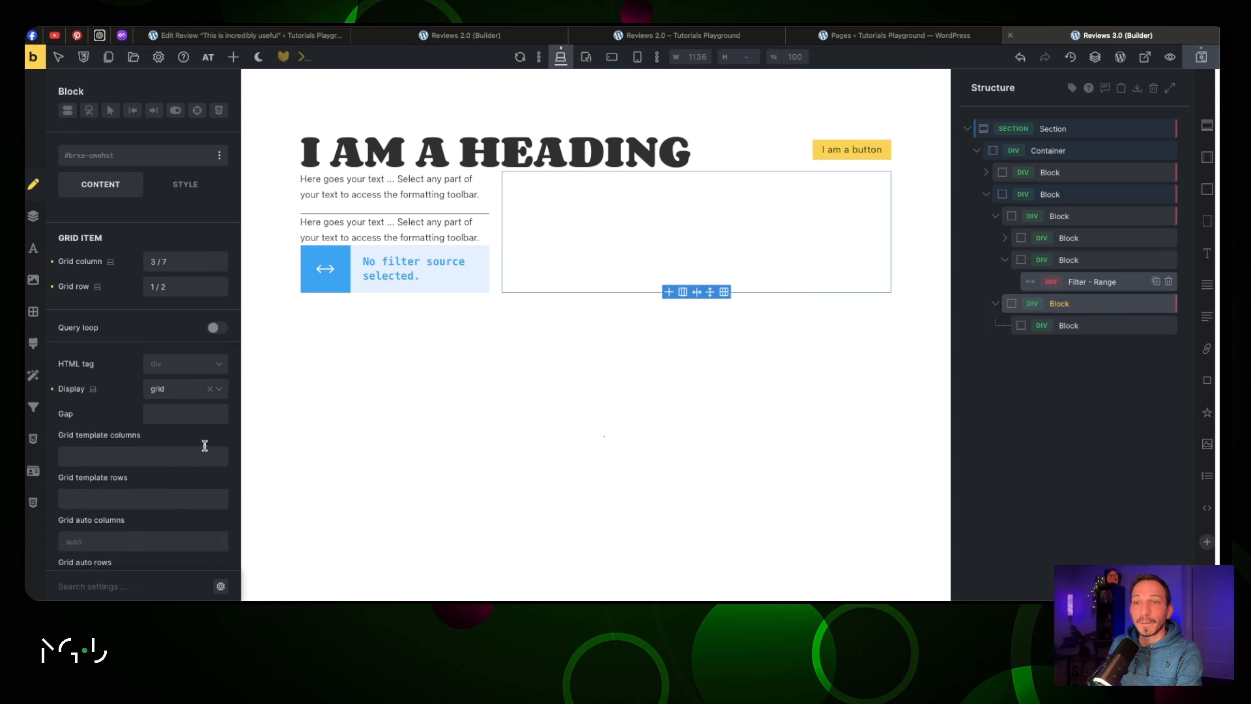
{"action": "left_click", "coordinate": [221, 395]}
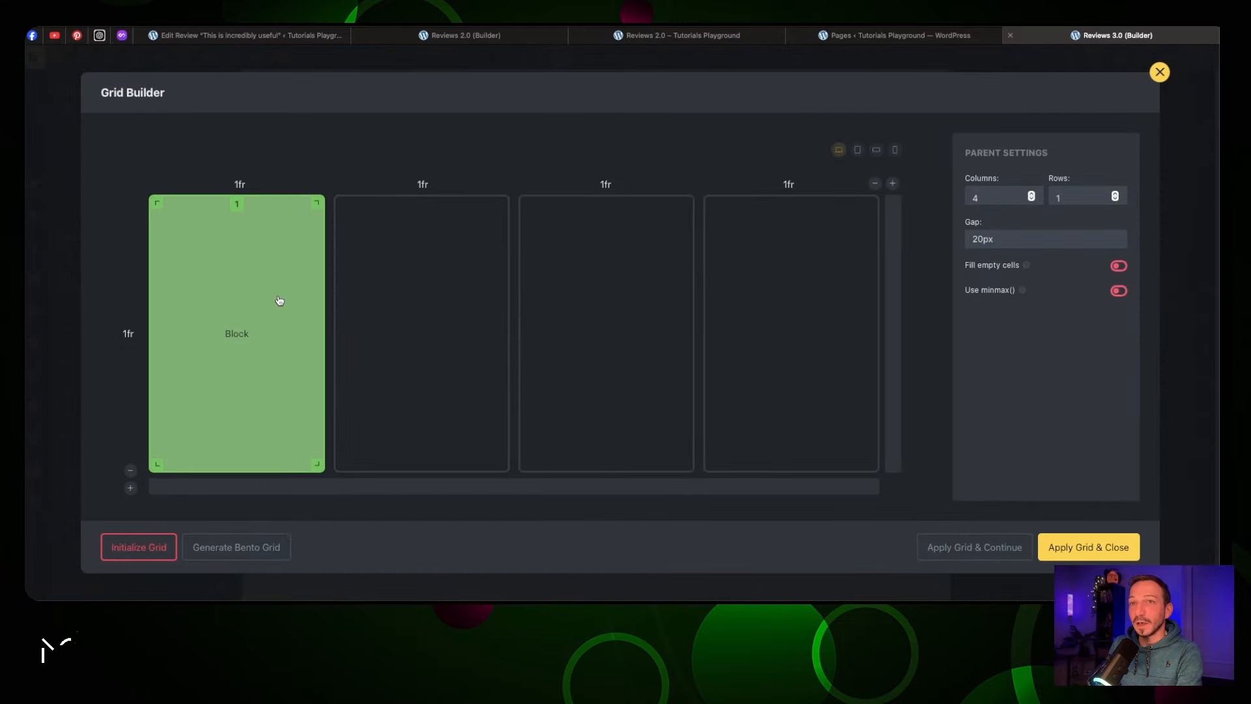
{"action": "left_click", "coordinate": [1032, 199]}
{"action": "double_click", "coordinate": [1018, 239]}
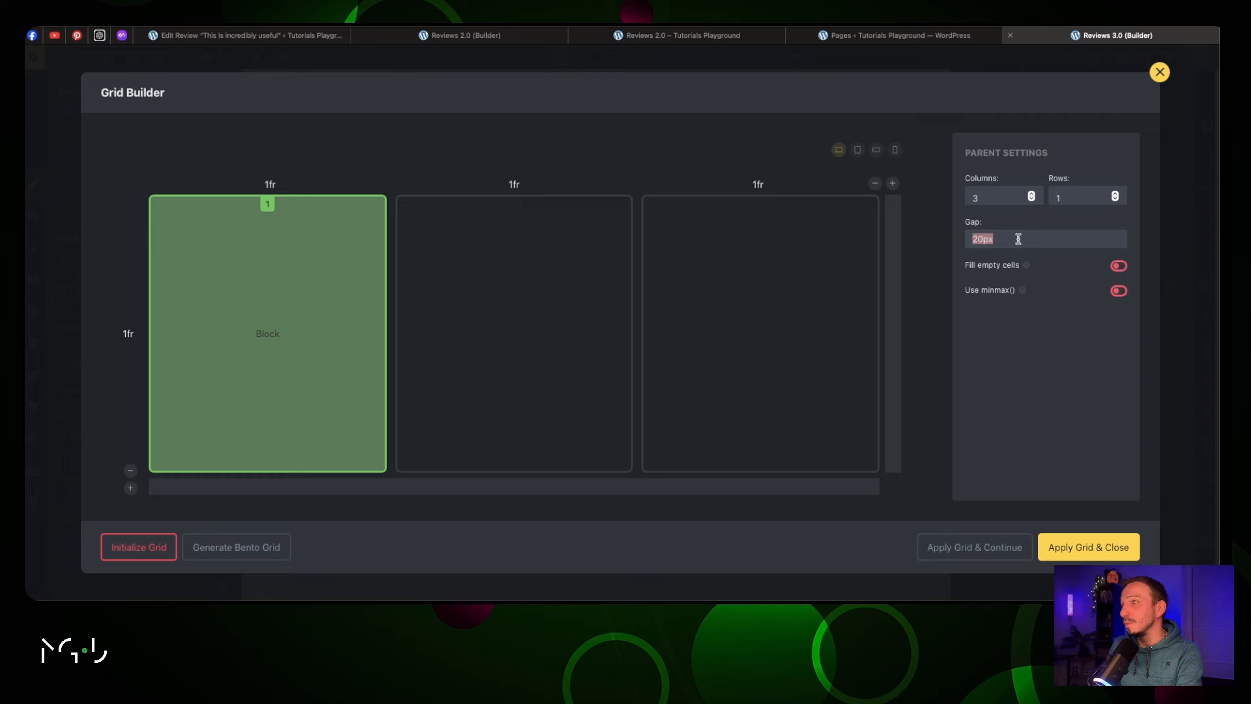
{"action": "type", "text": "2rem"}
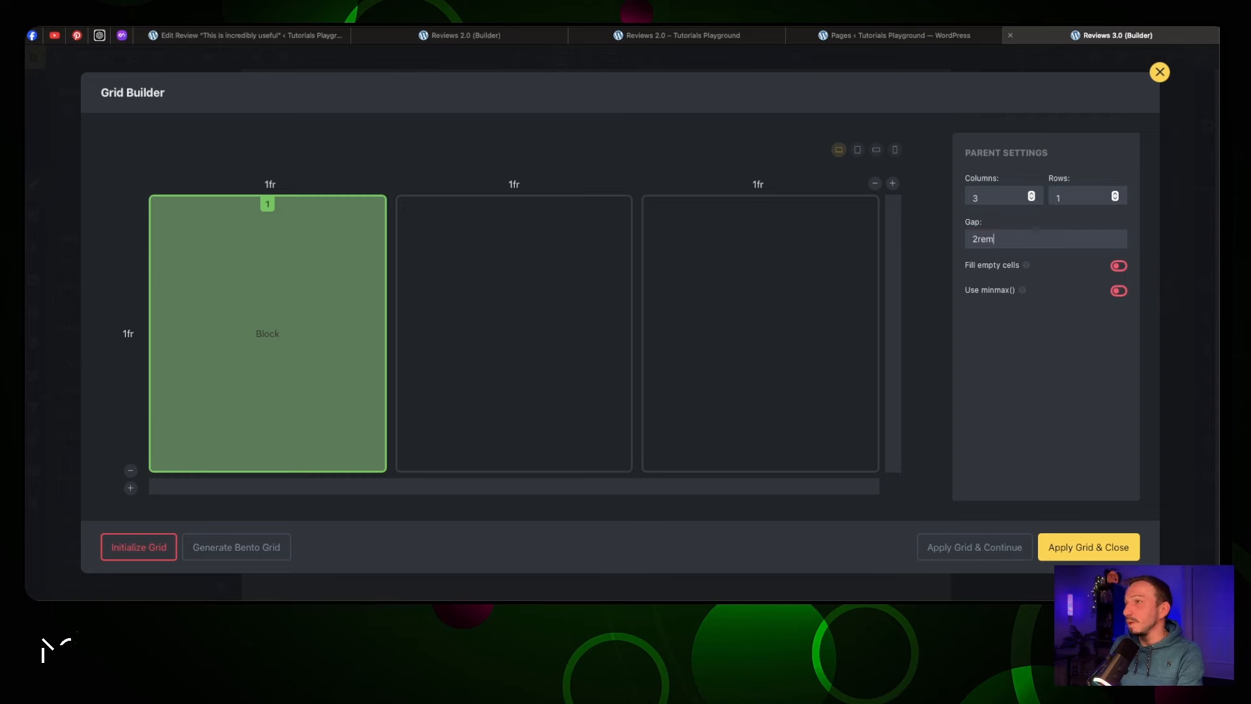
{"action": "left_click", "coordinate": [1119, 291]}
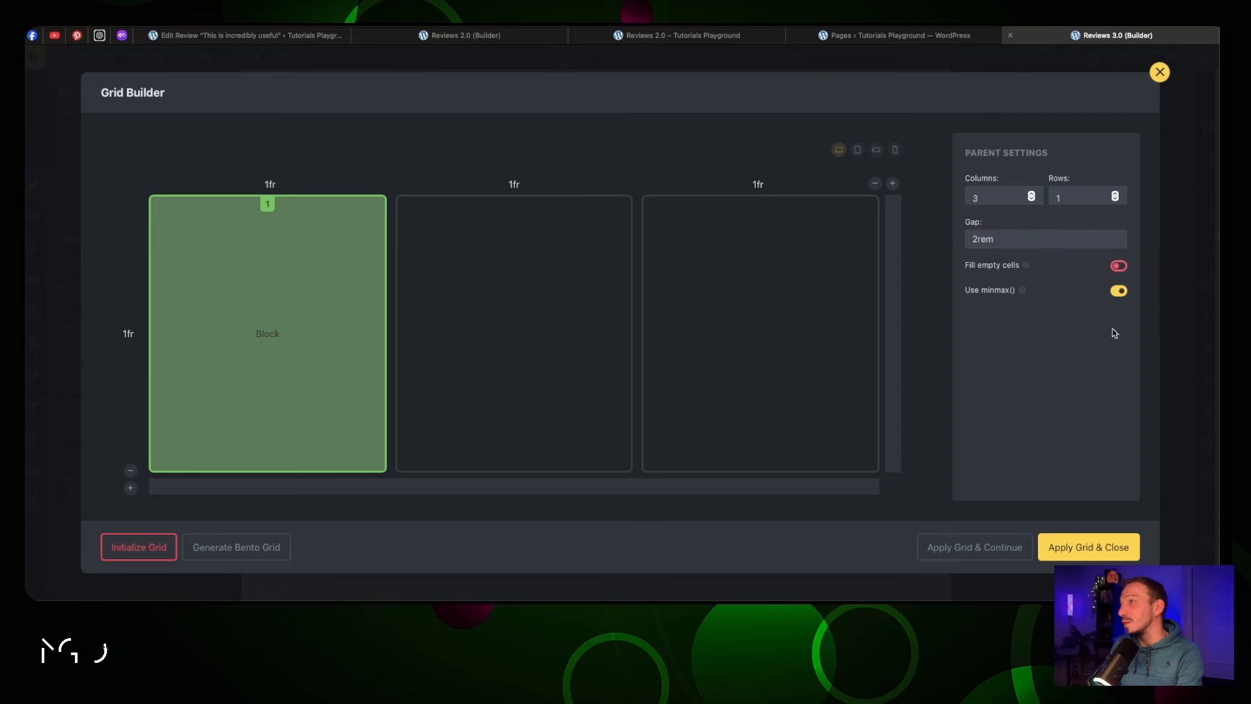
{"action": "left_click", "coordinate": [1069, 547]}
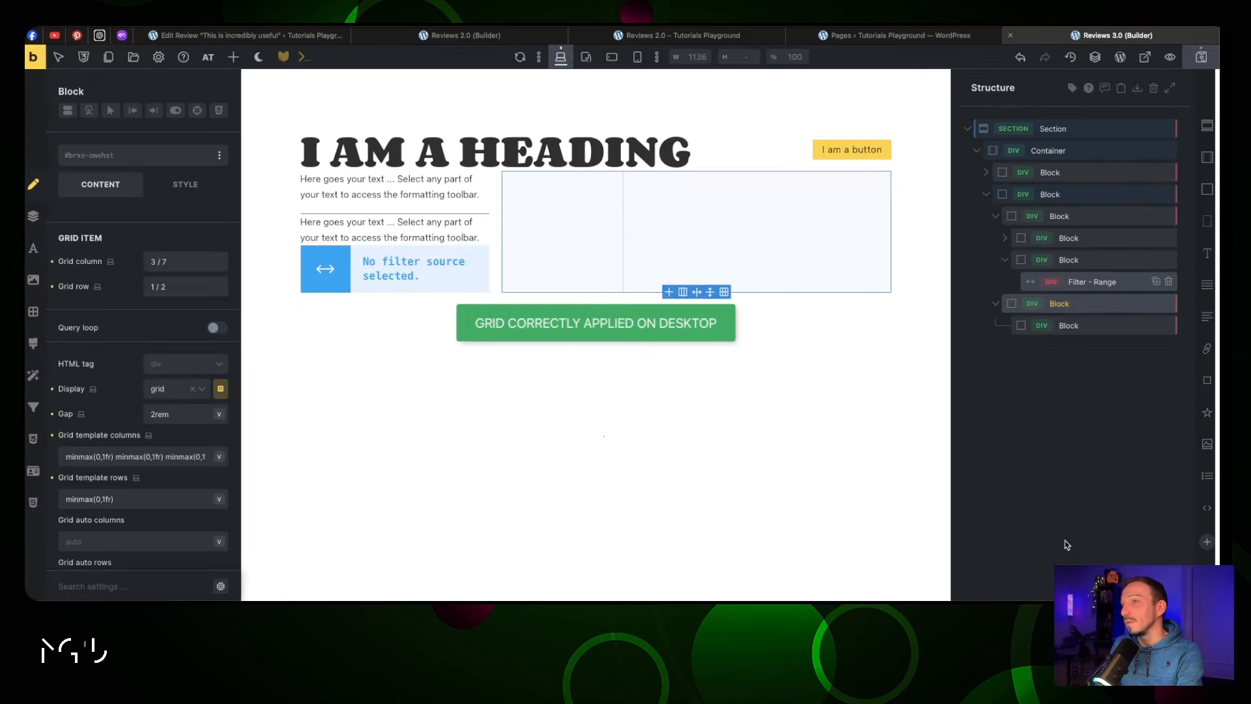
{"action": "left_click", "coordinate": [813, 360]}
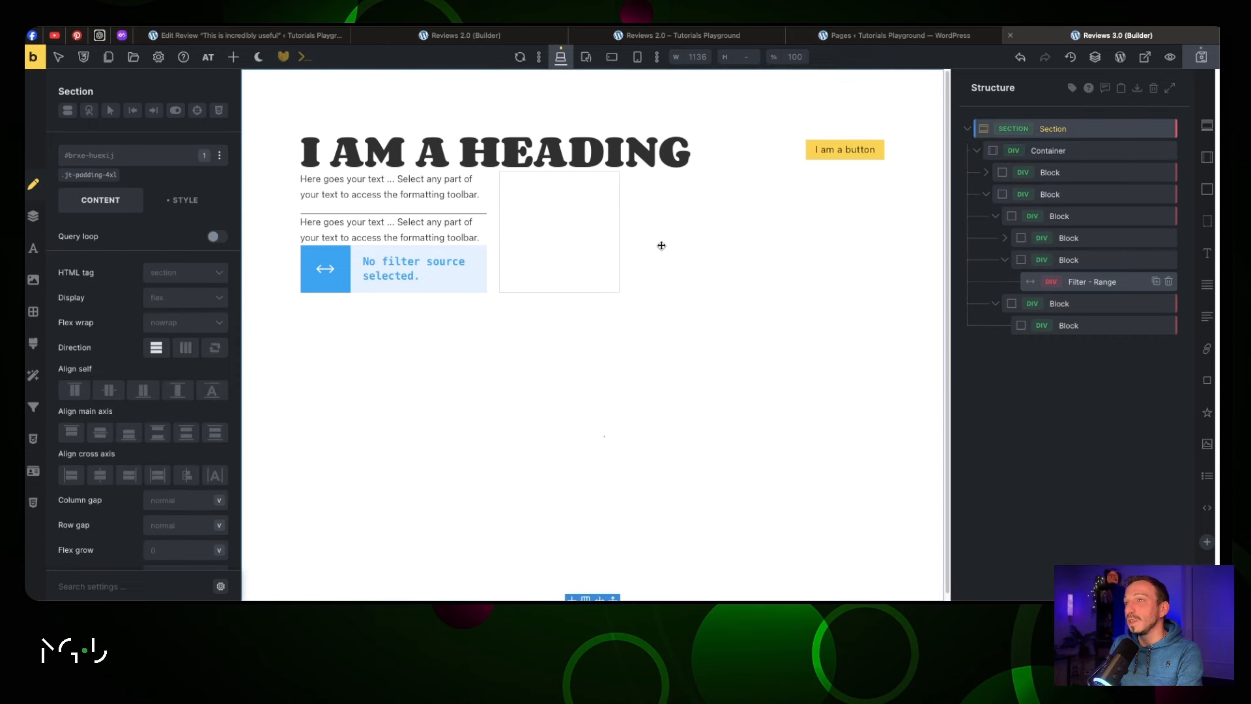
Select the empty grid Block, then open a new browser tab with Cmd+T
{"action": "left_click", "coordinate": [595, 243]}
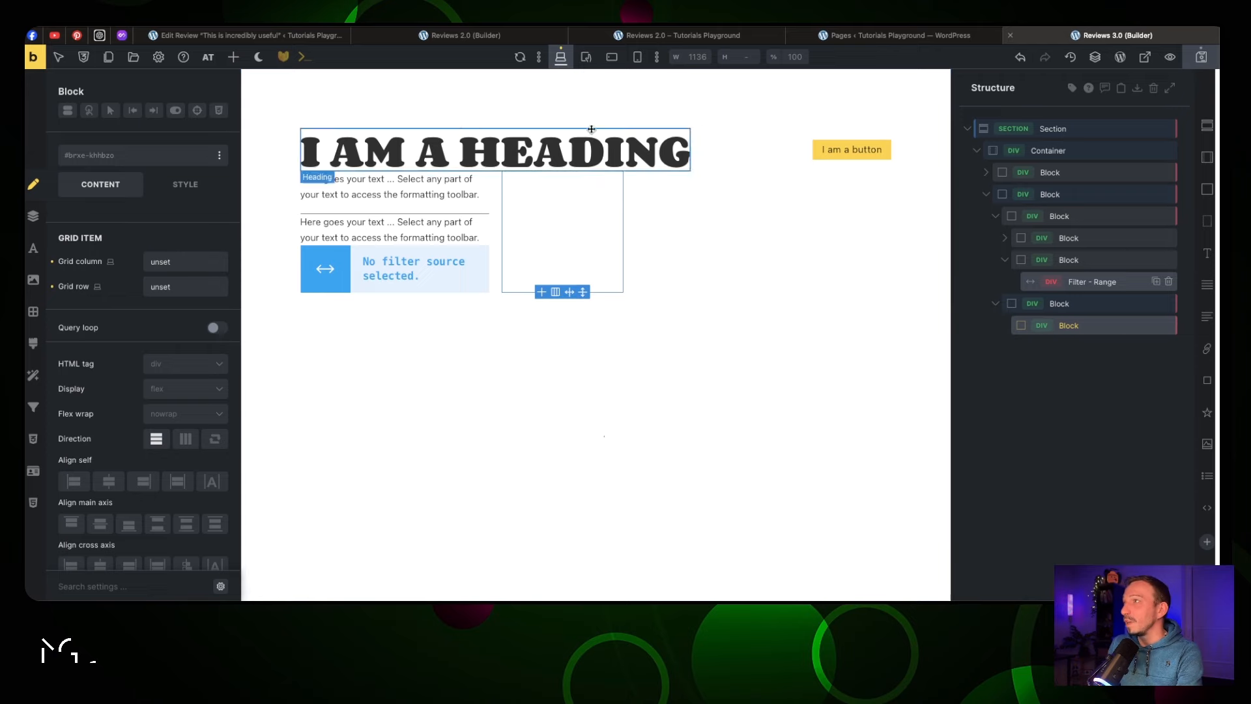
{"action": "key", "text": "super+t"}
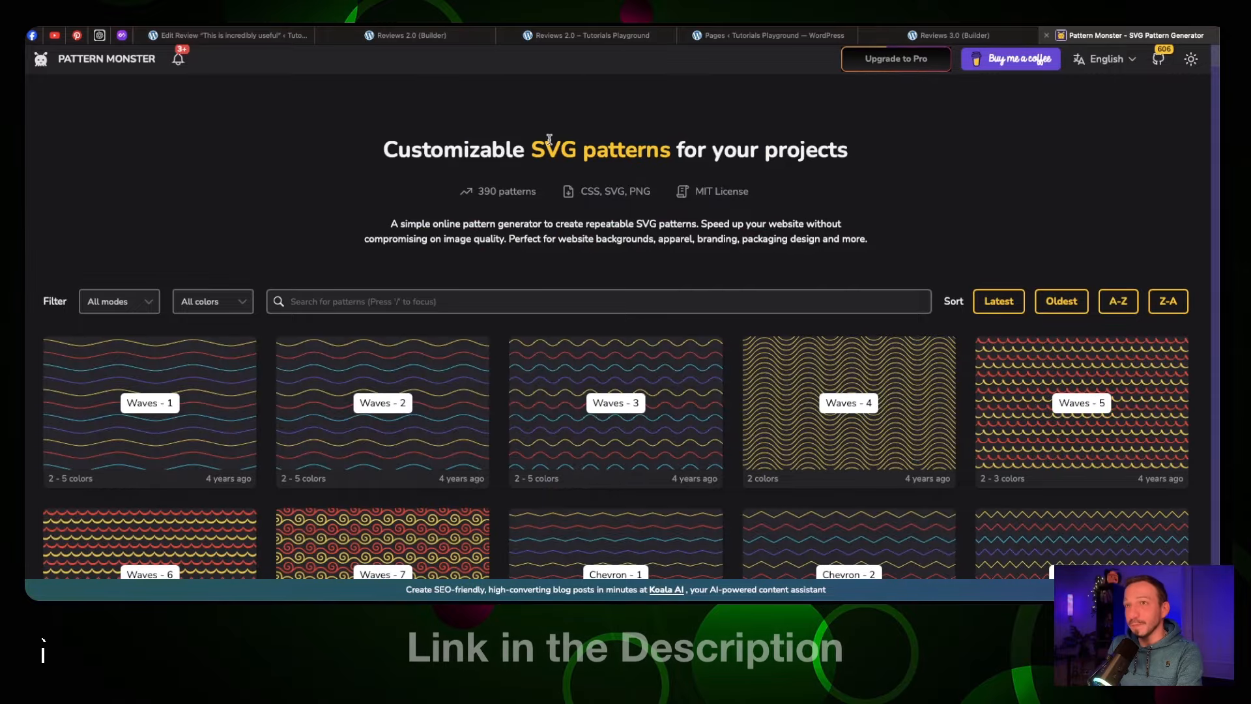
Recolour Pattern Monster's Herringbone - 4 violet and yellow-green, copy its CSS, and return to the builder
{"action": "scroll", "coordinate": [550, 143], "scroll_direction": "down", "scroll_amount": 4}
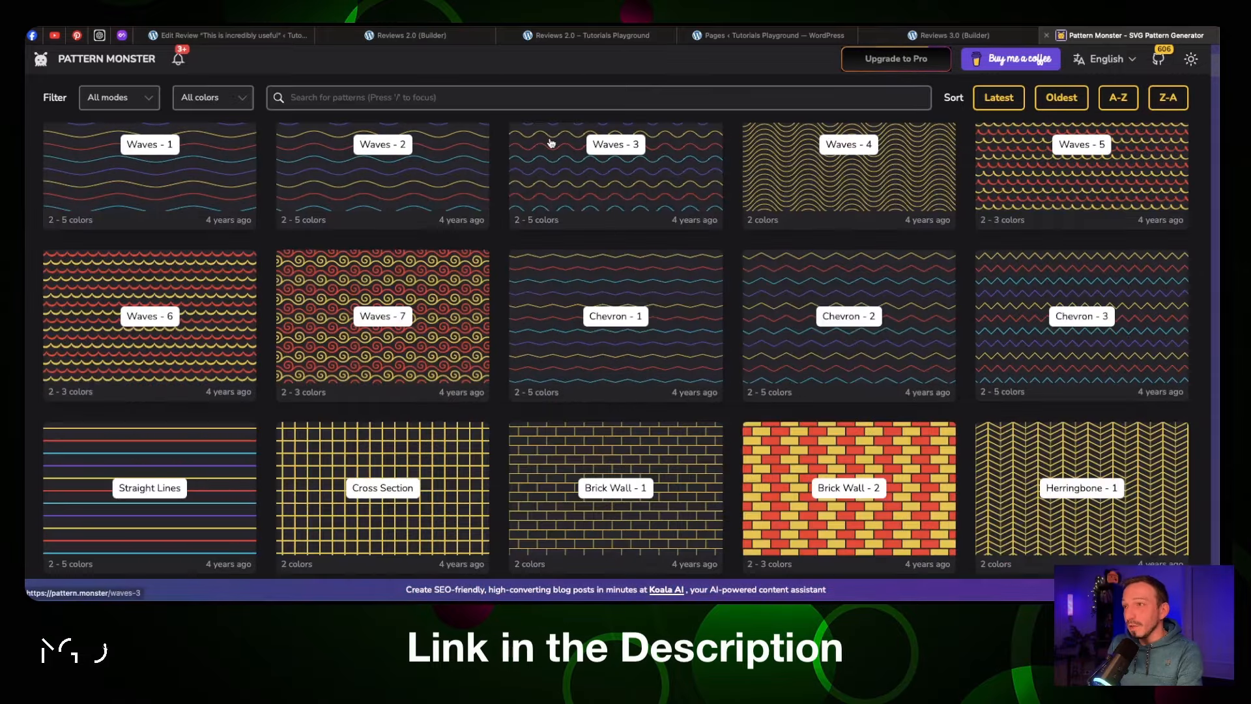
{"action": "scroll", "coordinate": [551, 143], "scroll_direction": "down", "scroll_amount": 6}
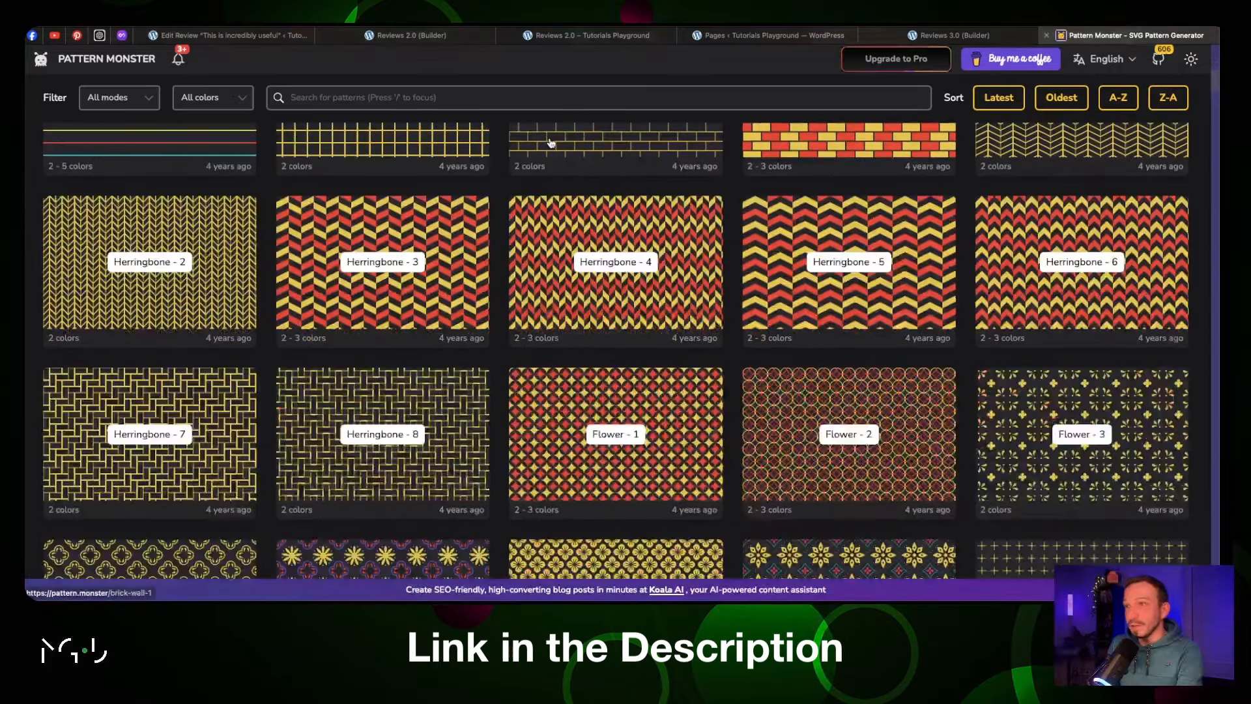
{"action": "scroll", "coordinate": [551, 143], "scroll_direction": "down", "scroll_amount": 1}
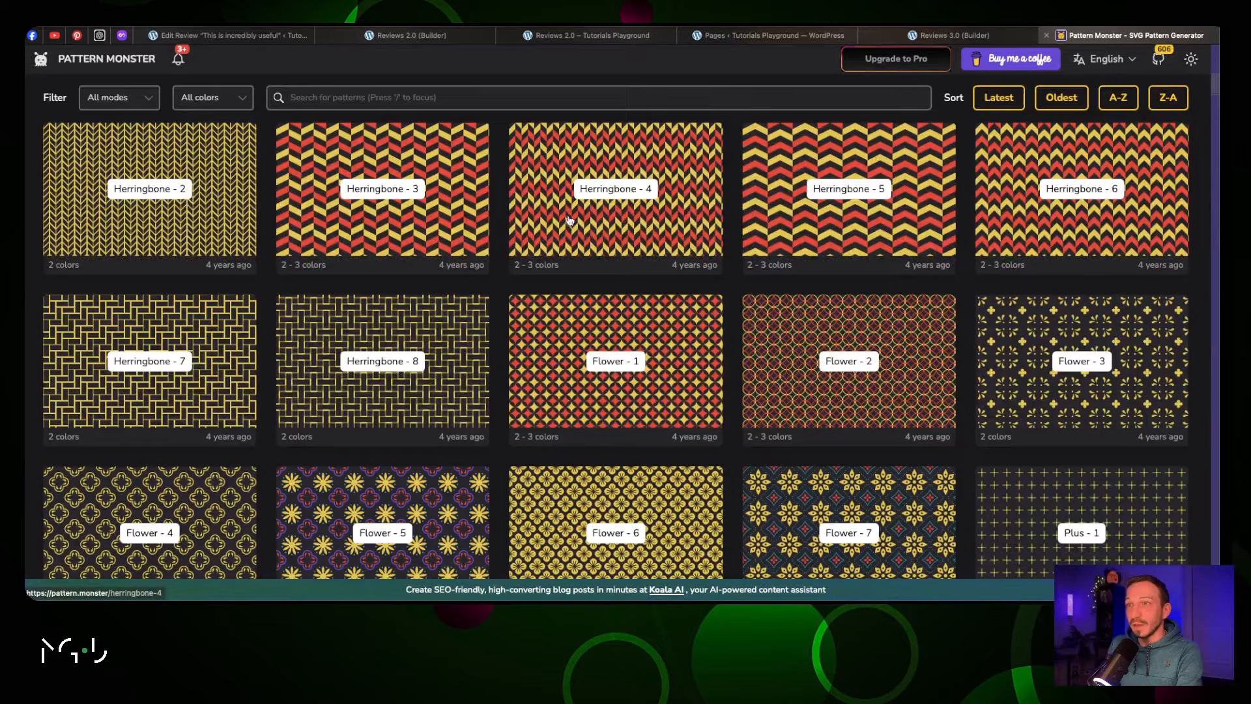
{"action": "left_click", "coordinate": [569, 221]}
{"action": "left_click", "coordinate": [341, 407]}
{"action": "left_click", "coordinate": [406, 355]}
{"action": "left_click", "coordinate": [380, 407]}
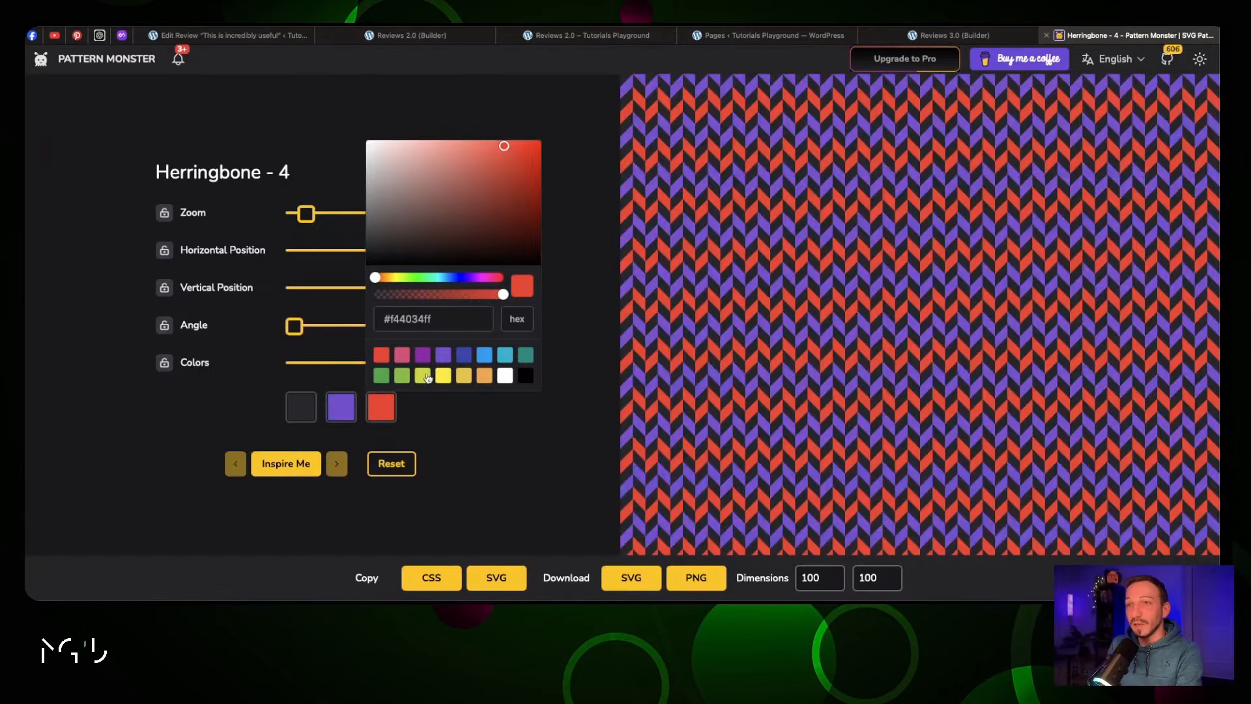
{"action": "left_click", "coordinate": [426, 376]}
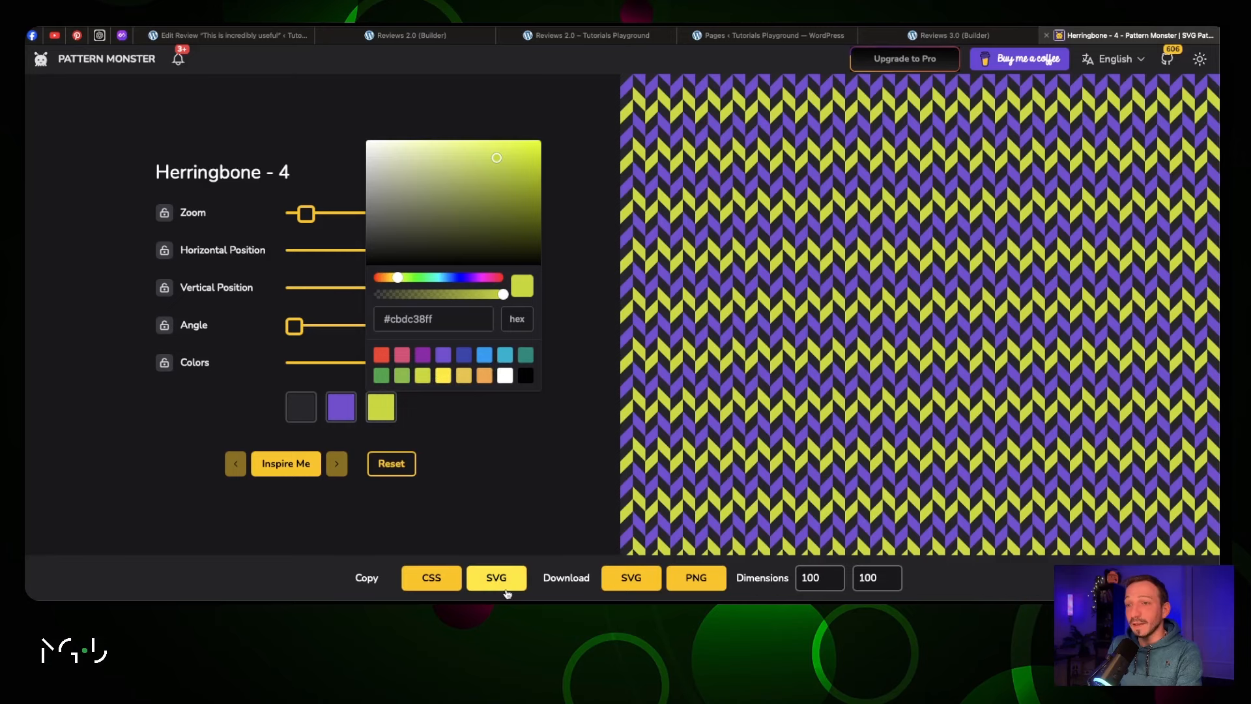
{"action": "left_click", "coordinate": [497, 579]}
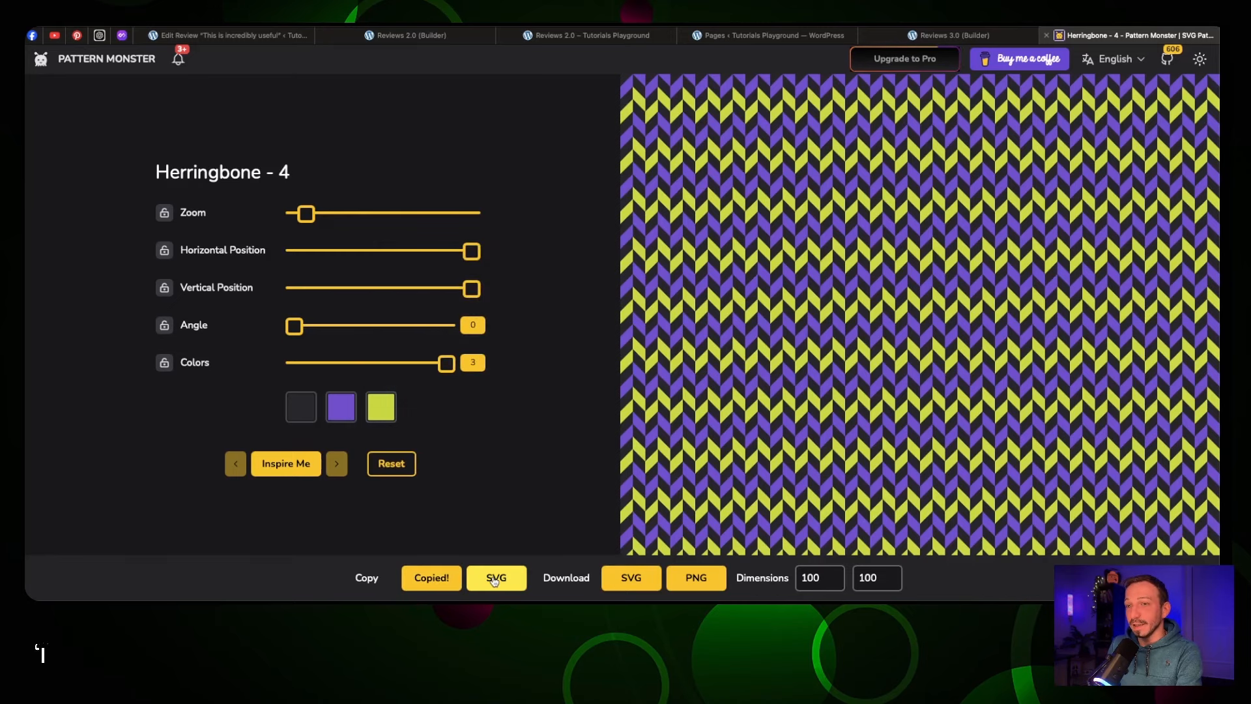
{"action": "key", "text": "ctrl+shift+Tab"}
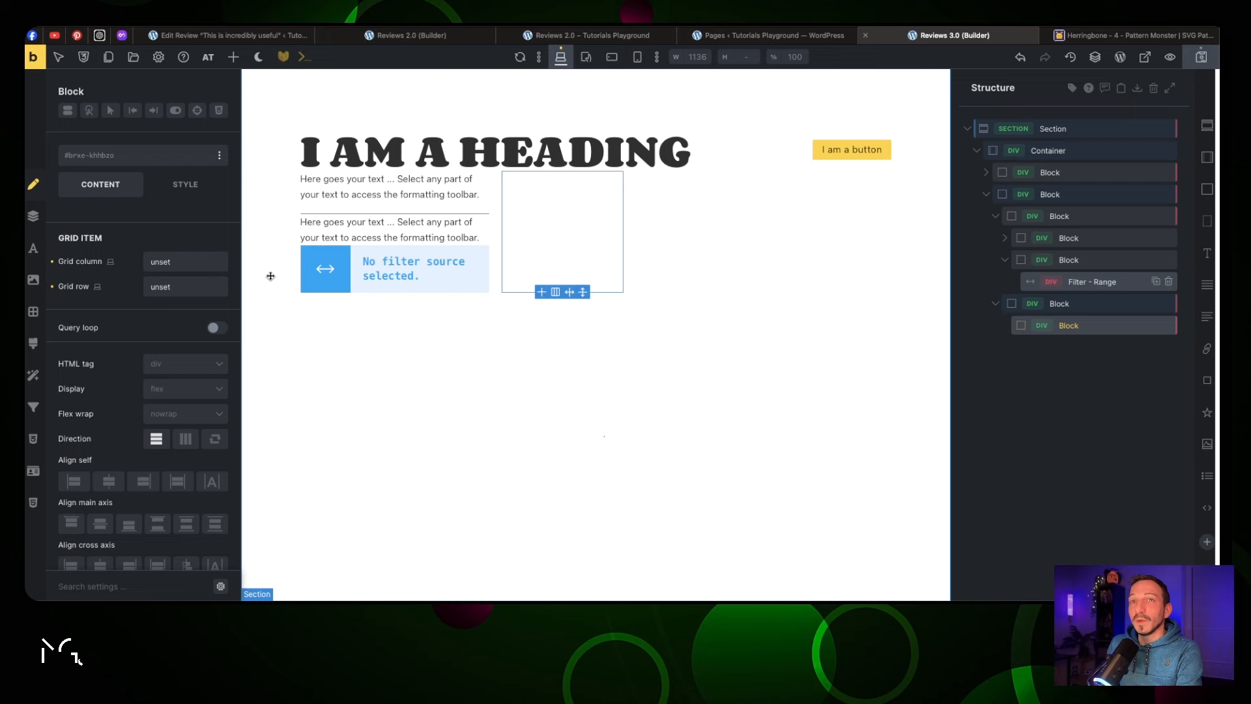
Review the Reviews 2.0 section's SVG background CSS, then select the Reviews 3.0 outer section
{"action": "left_click", "coordinate": [427, 42]}
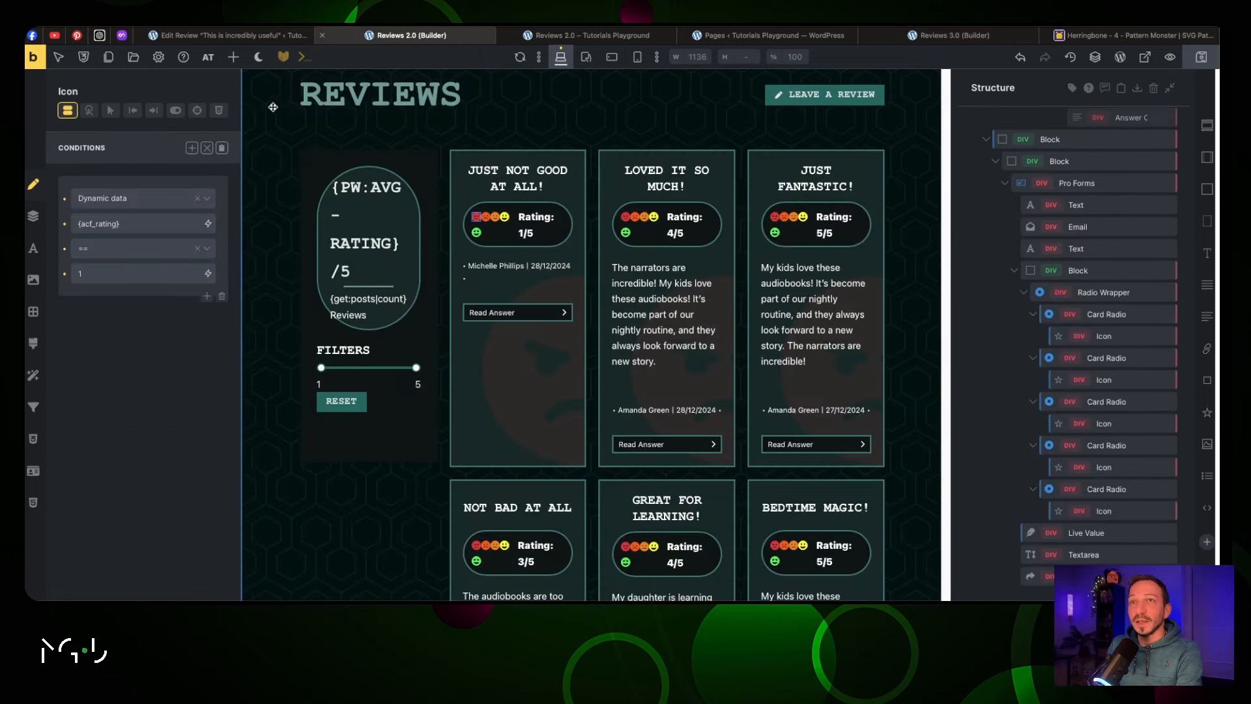
{"action": "left_click", "coordinate": [273, 107]}
{"action": "left_click", "coordinate": [33, 438]}
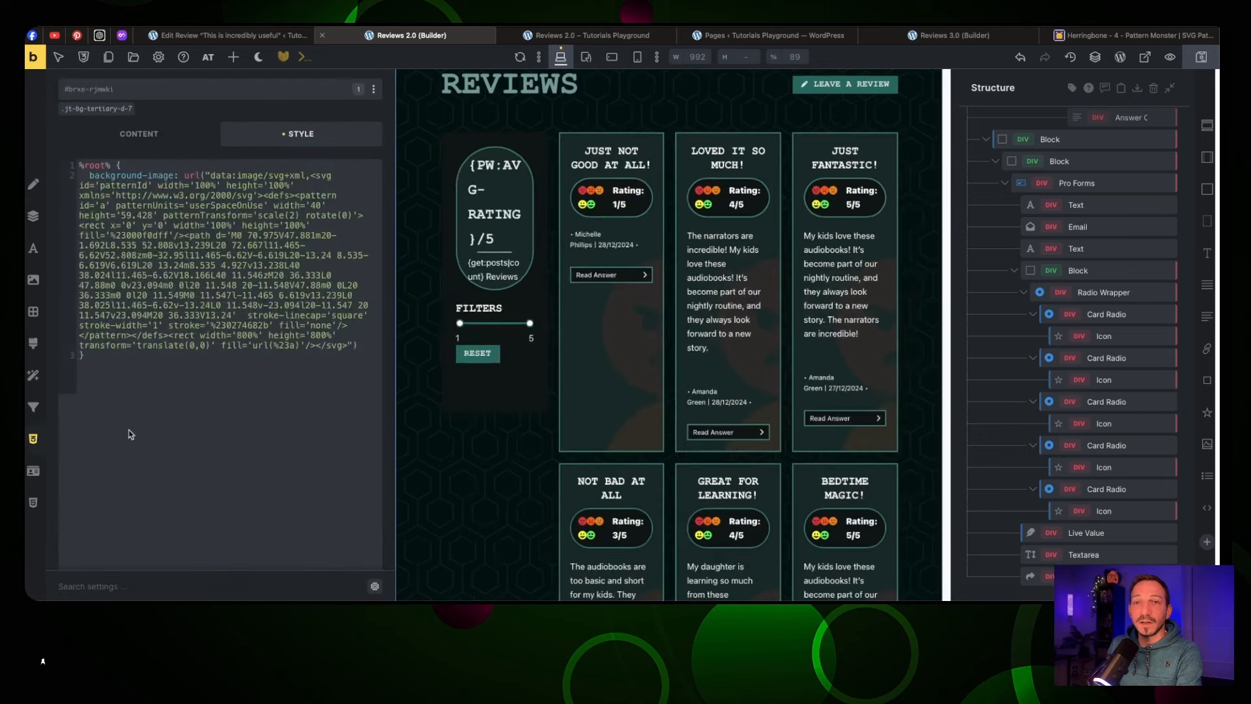
{"action": "left_click_drag", "start_coordinate": [94, 357], "coordinate": [81, 160]}
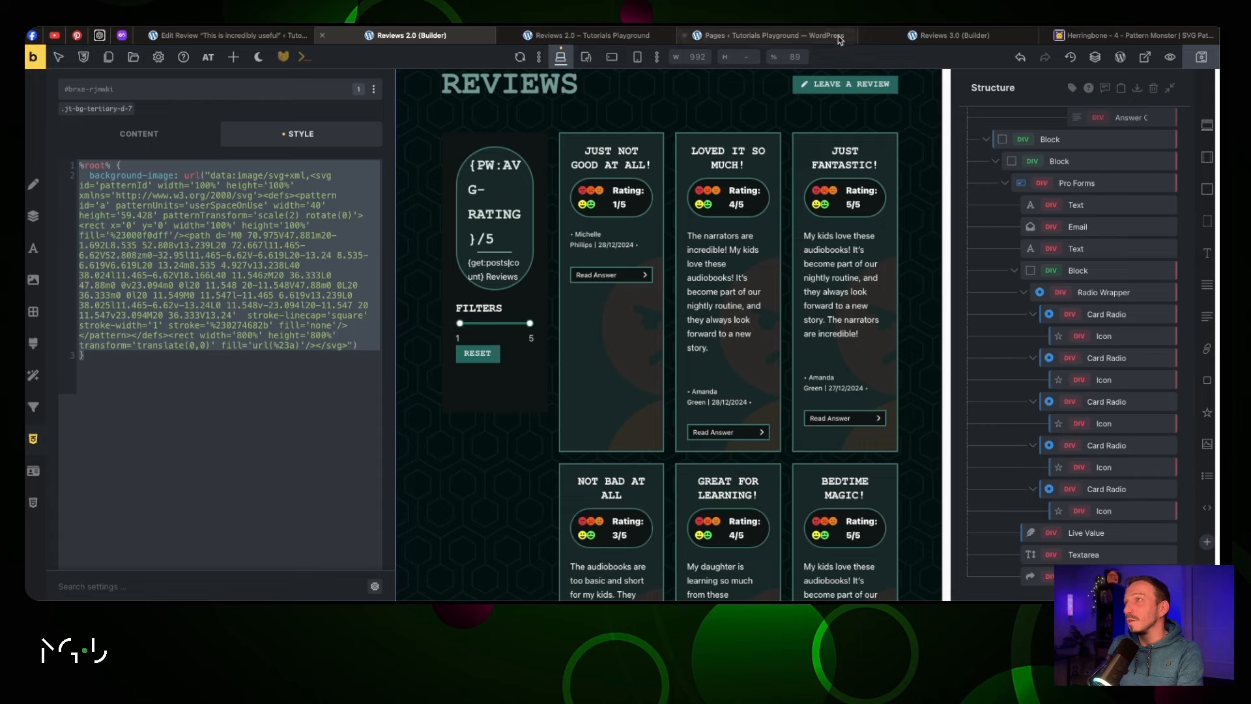
{"action": "left_click", "coordinate": [938, 35]}
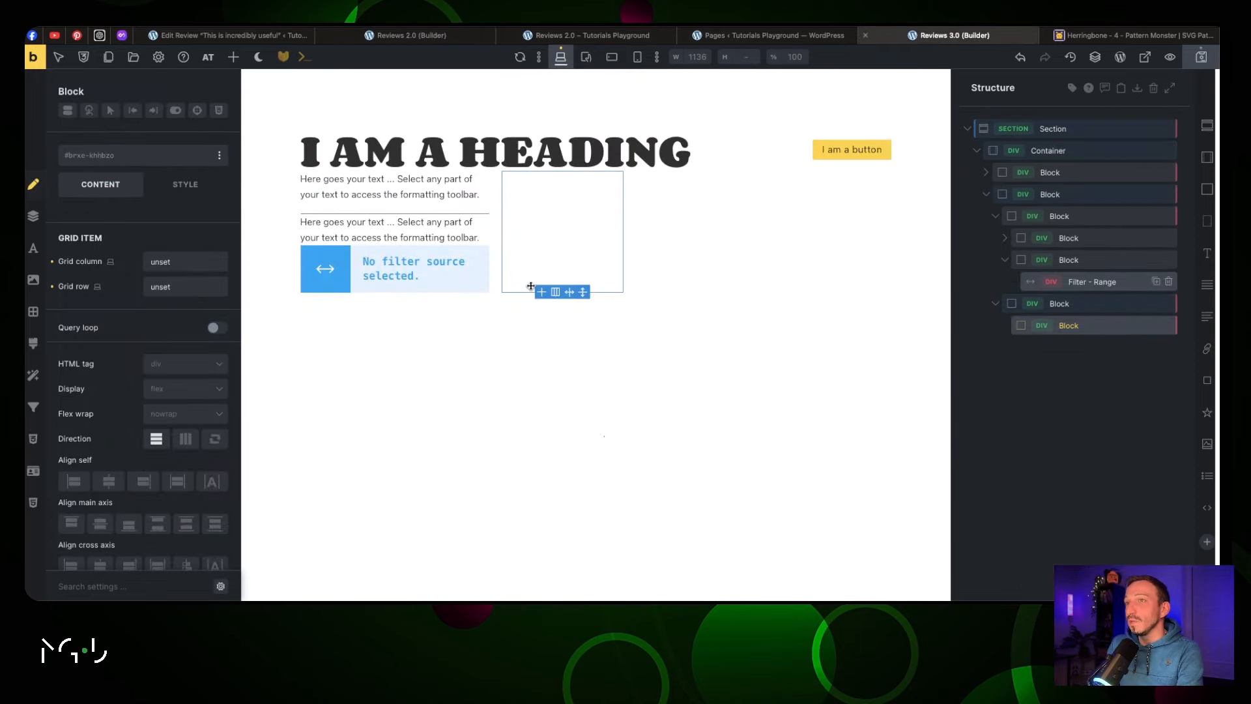
{"action": "left_click", "coordinate": [1061, 128]}
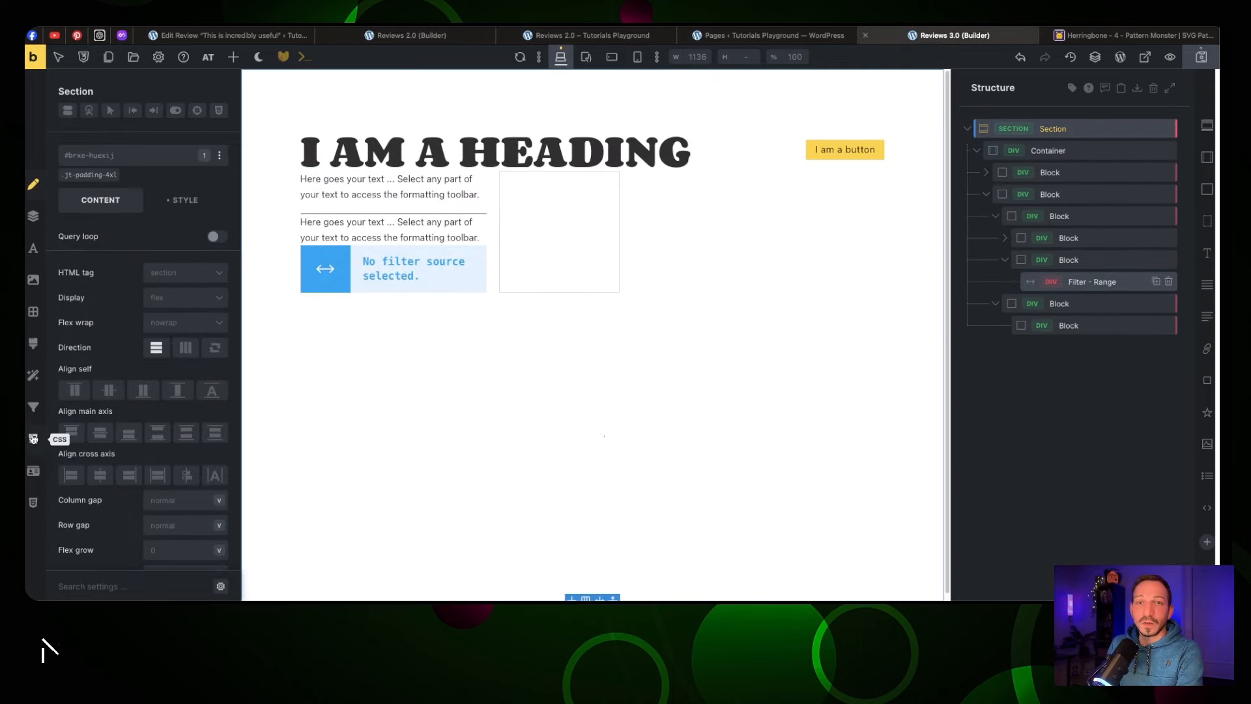
Give the section a %root% custom CSS rule with the pasted SVG hexagon background-image
{"action": "left_click", "coordinate": [34, 439]}
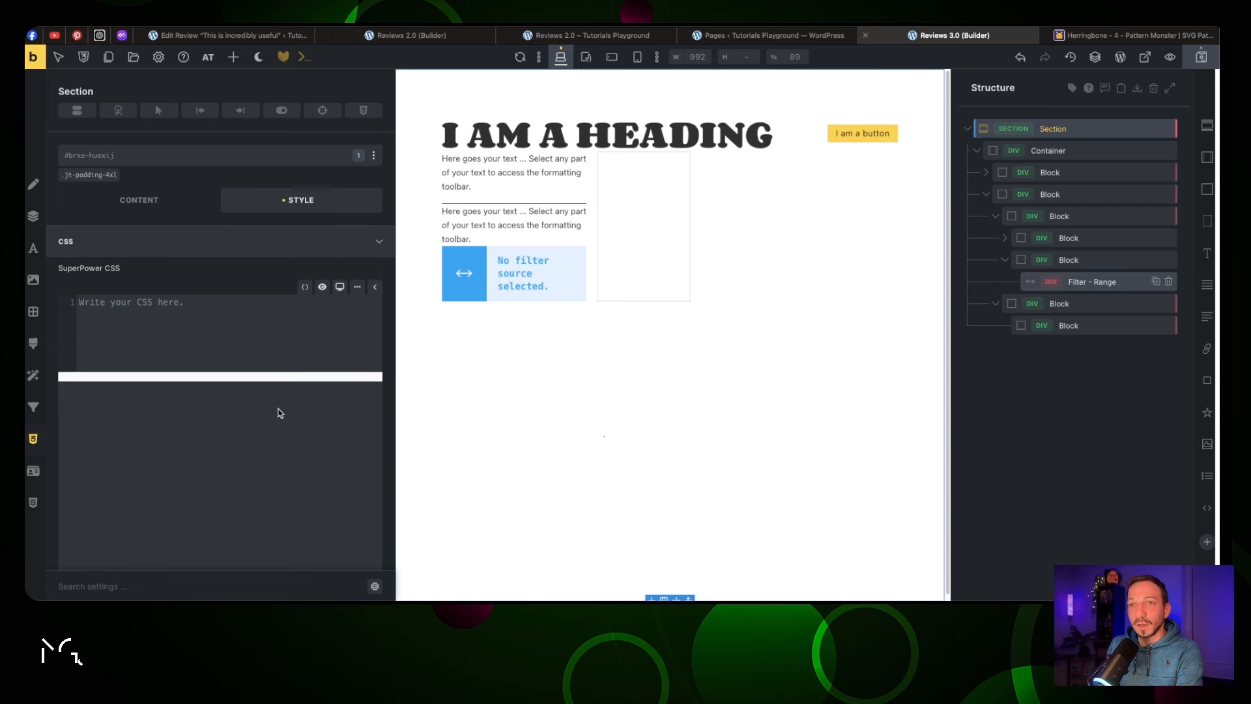
{"action": "left_click", "coordinate": [103, 308]}
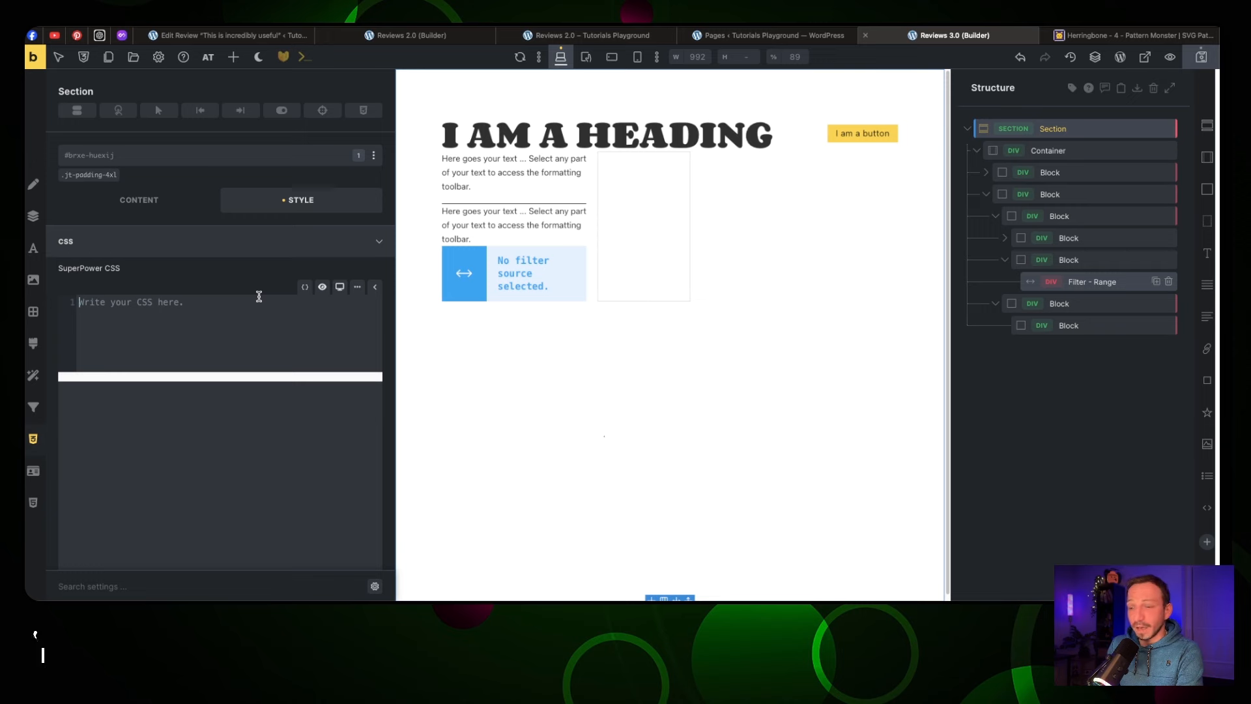
{"action": "type", "text": "%"}
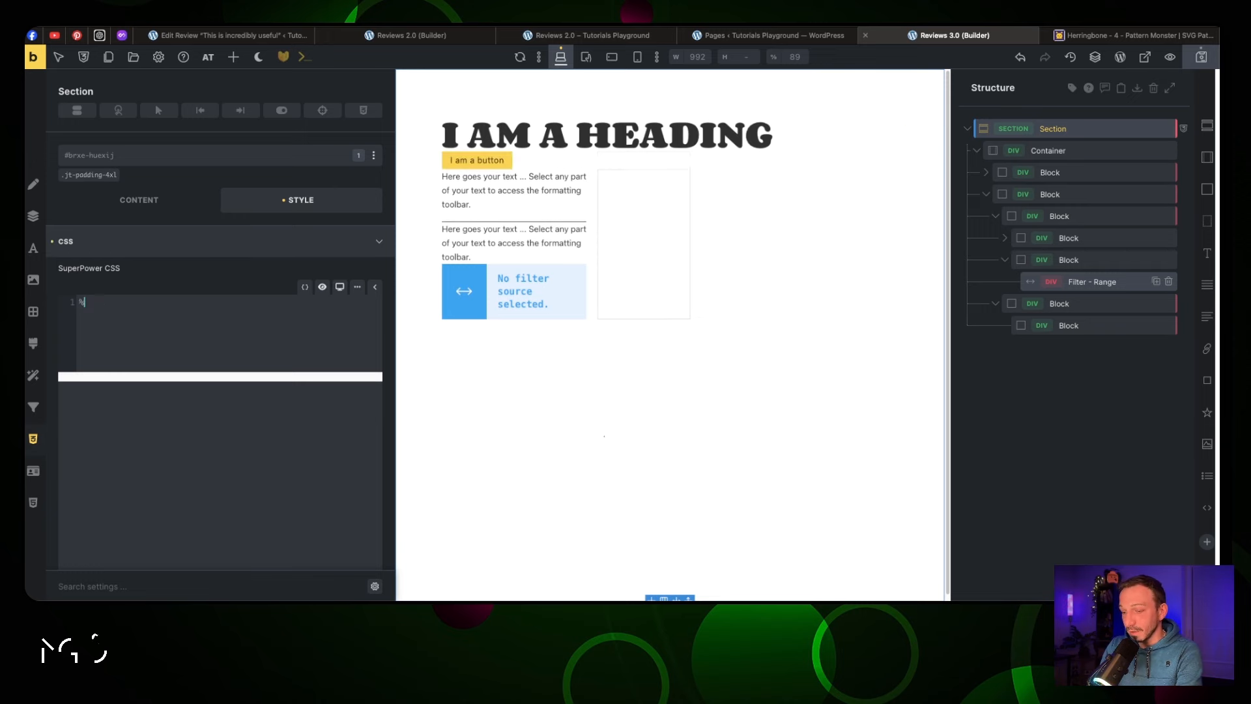
{"action": "type", "text": "root"}
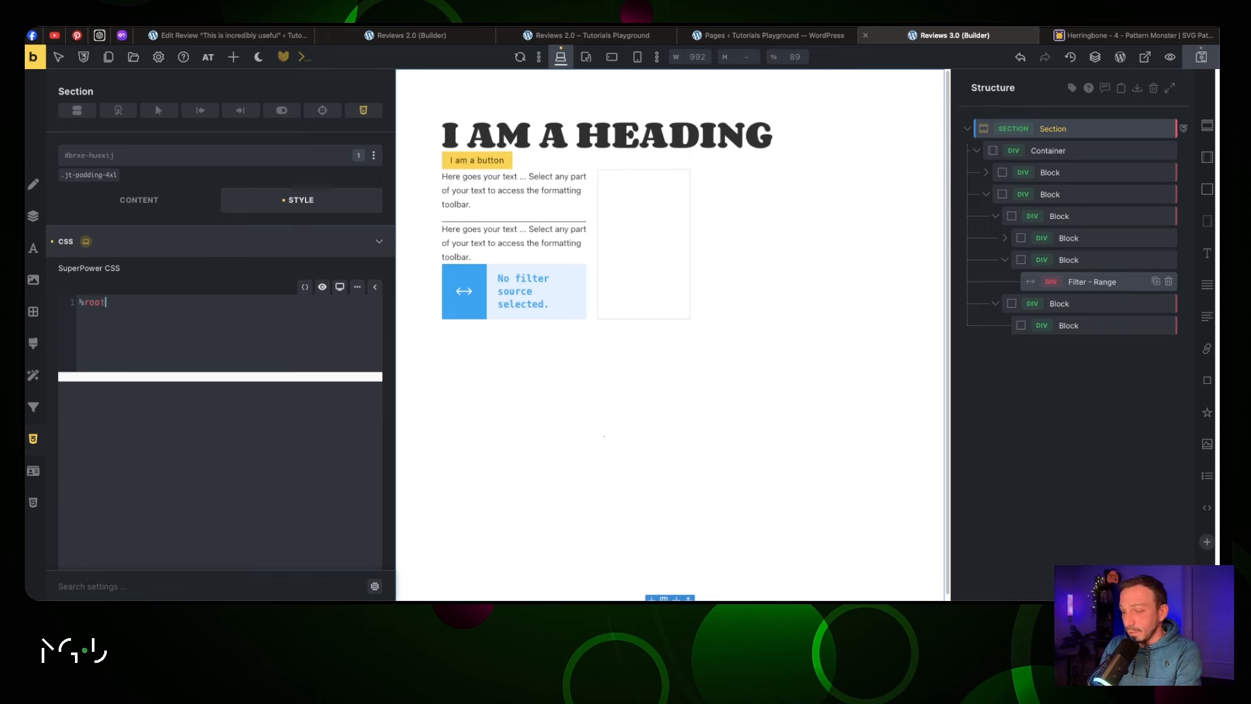
{"action": "type", "text": "% {"}
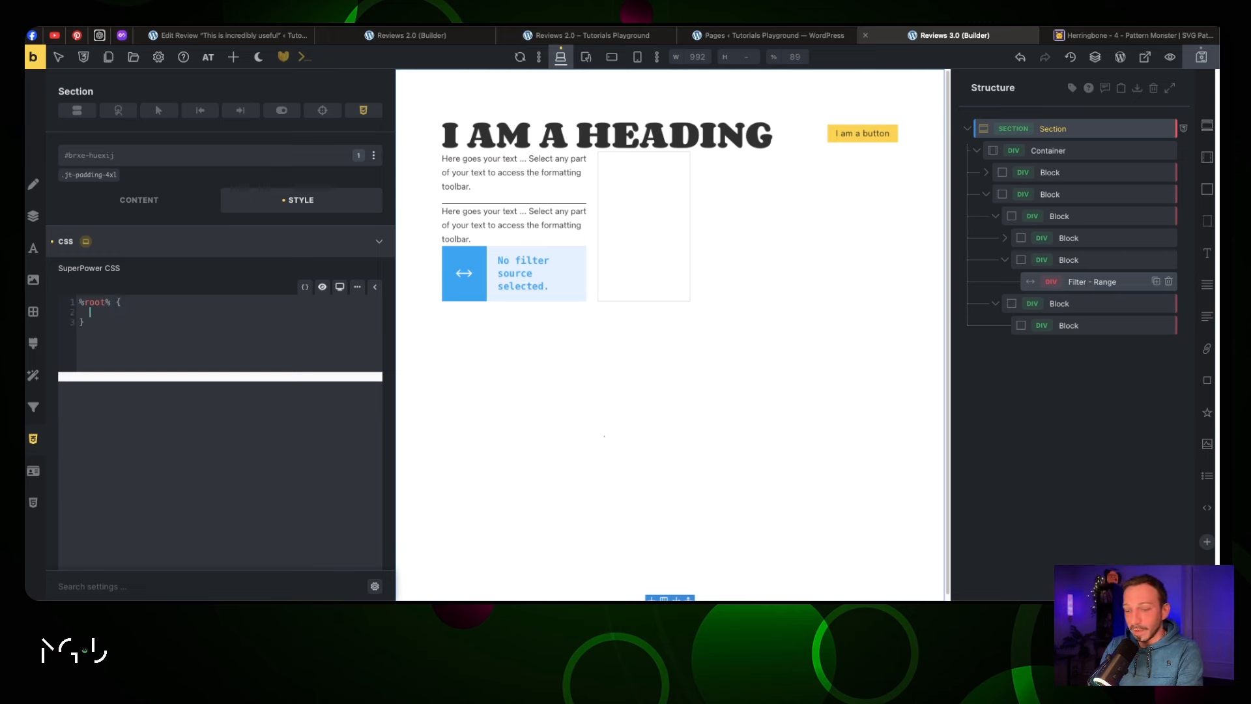
{"action": "key", "text": "ctrl+a"}
{"action": "key", "text": "ctrl+v"}
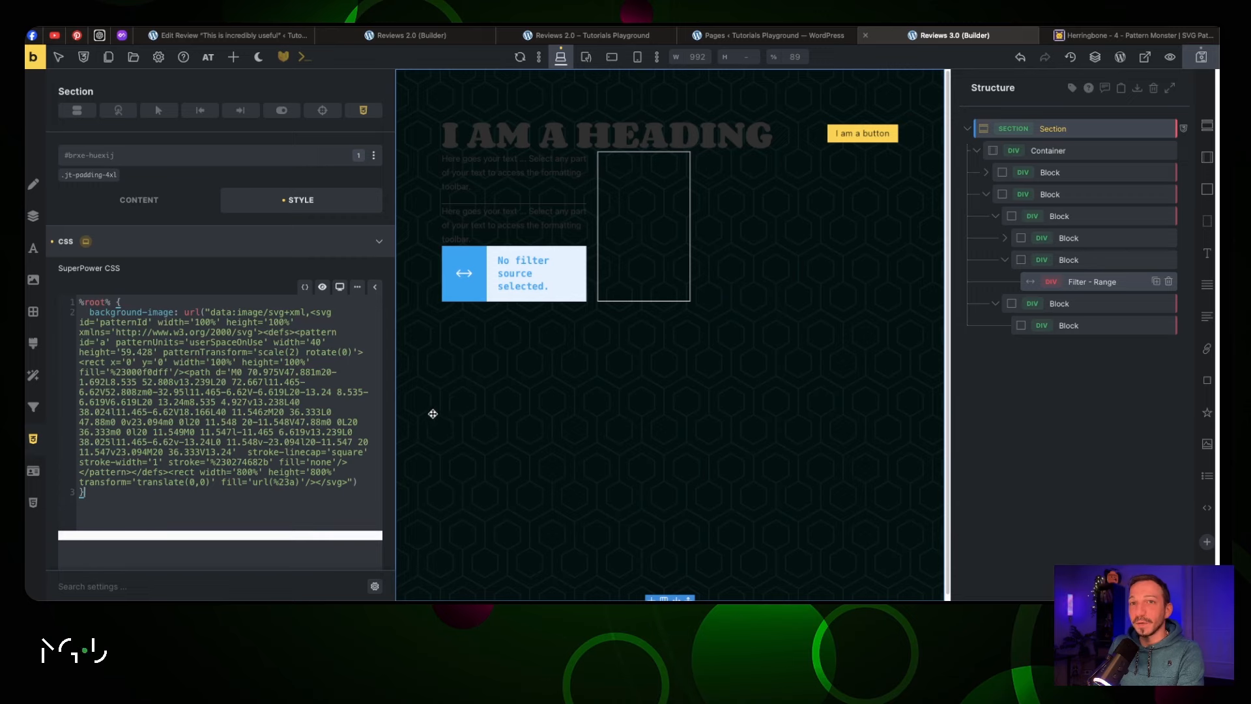
{"action": "left_click", "coordinate": [161, 239]}
{"action": "left_click", "coordinate": [427, 150]}
Give the heading the jt-text-xl and jt-text-light classes, removing a mistaken jt-text-l
{"action": "left_click", "coordinate": [118, 157]}
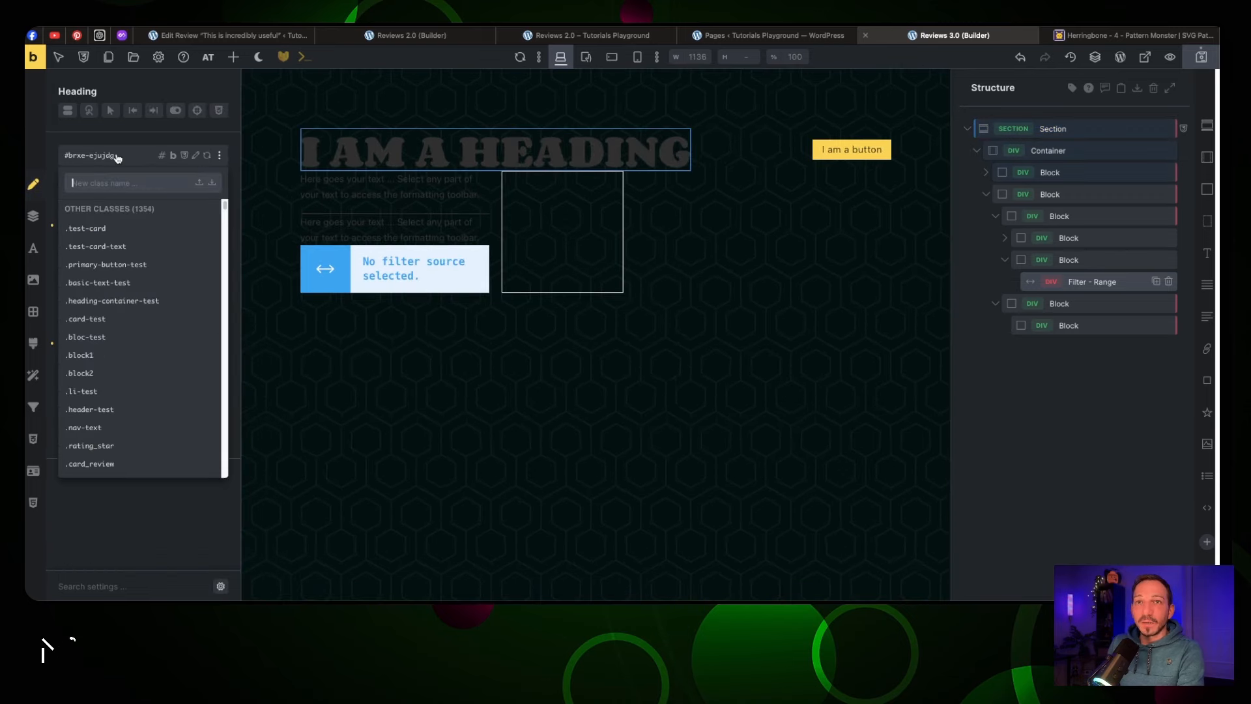
{"action": "type", "text": "text"}
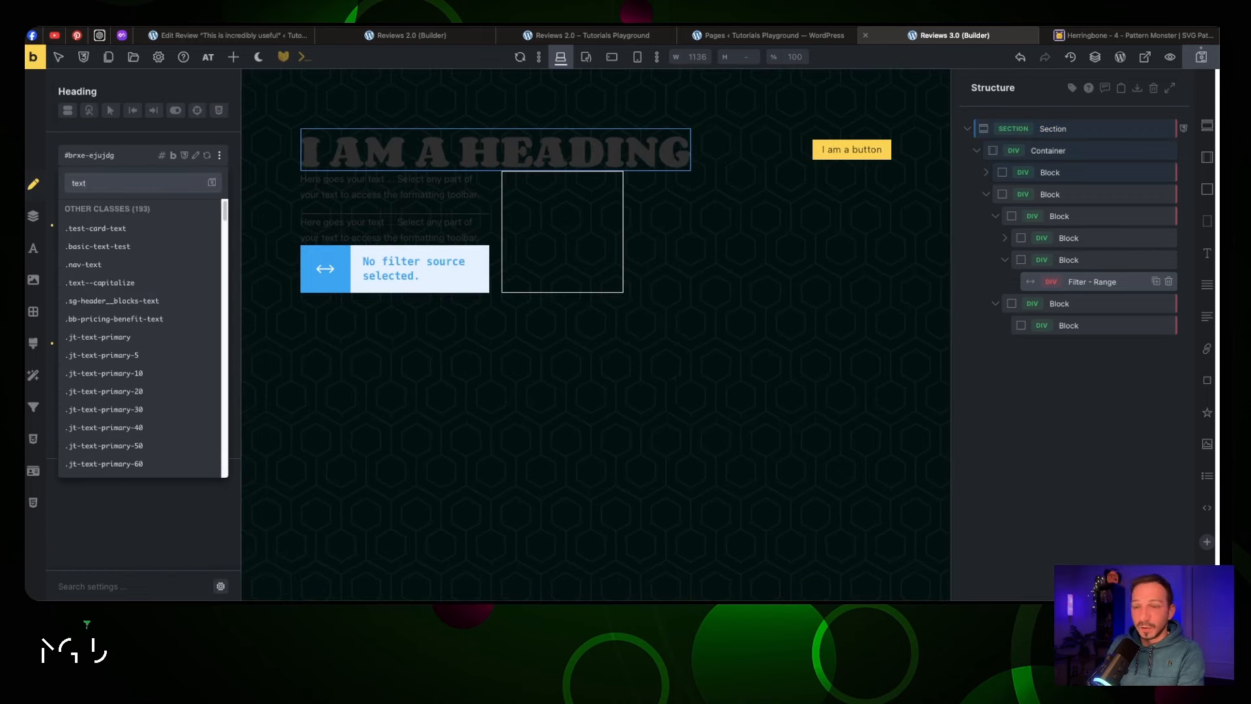
{"action": "type", "text": "-l"}
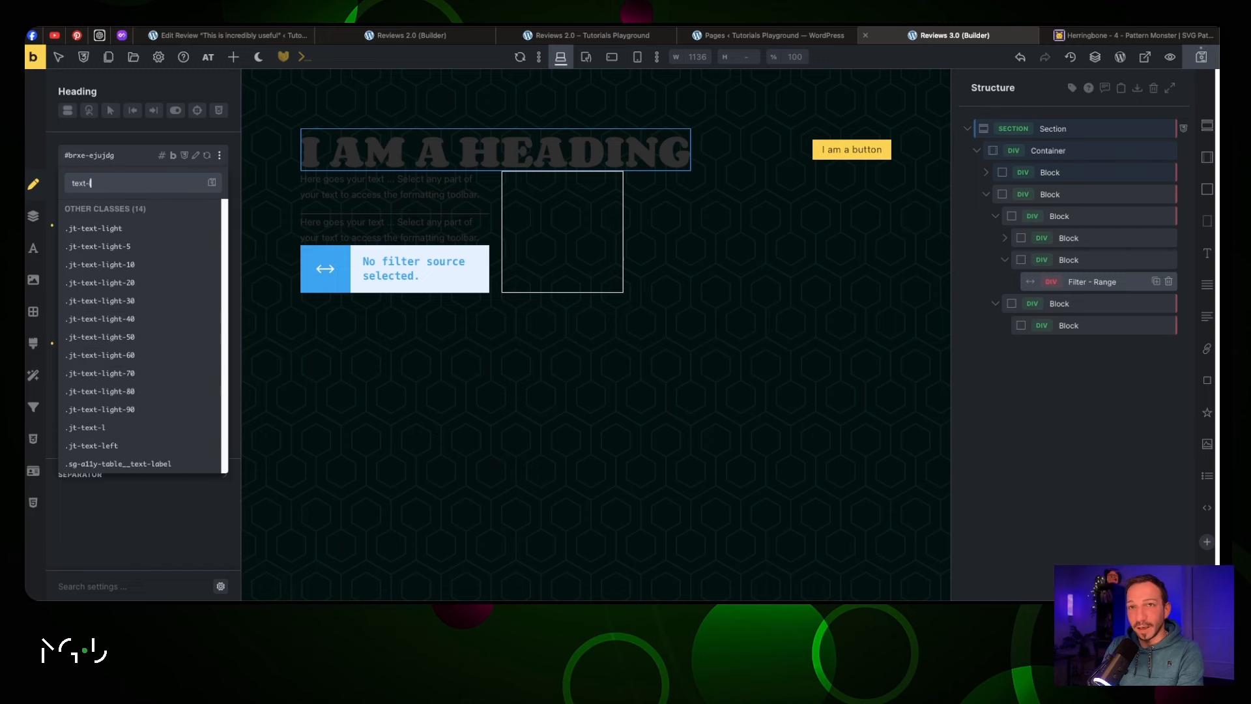
{"action": "left_click", "coordinate": [139, 427]}
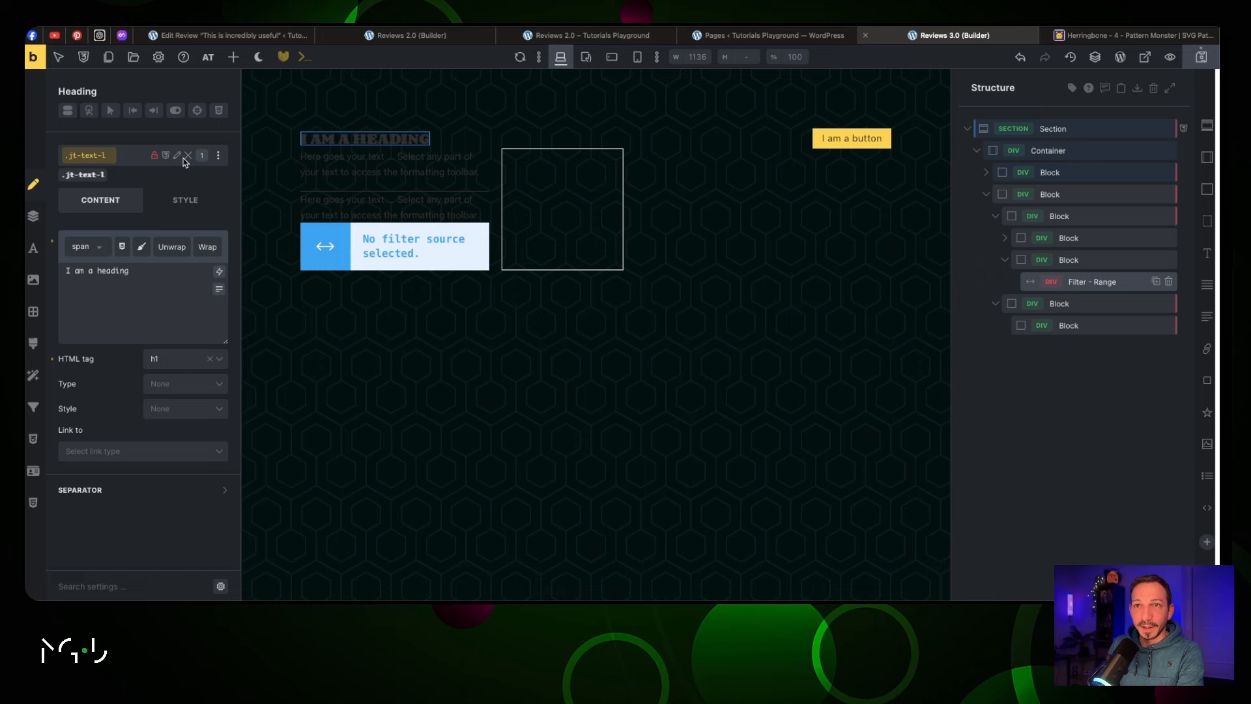
{"action": "left_click", "coordinate": [89, 164]}
{"action": "left_click", "coordinate": [100, 161]}
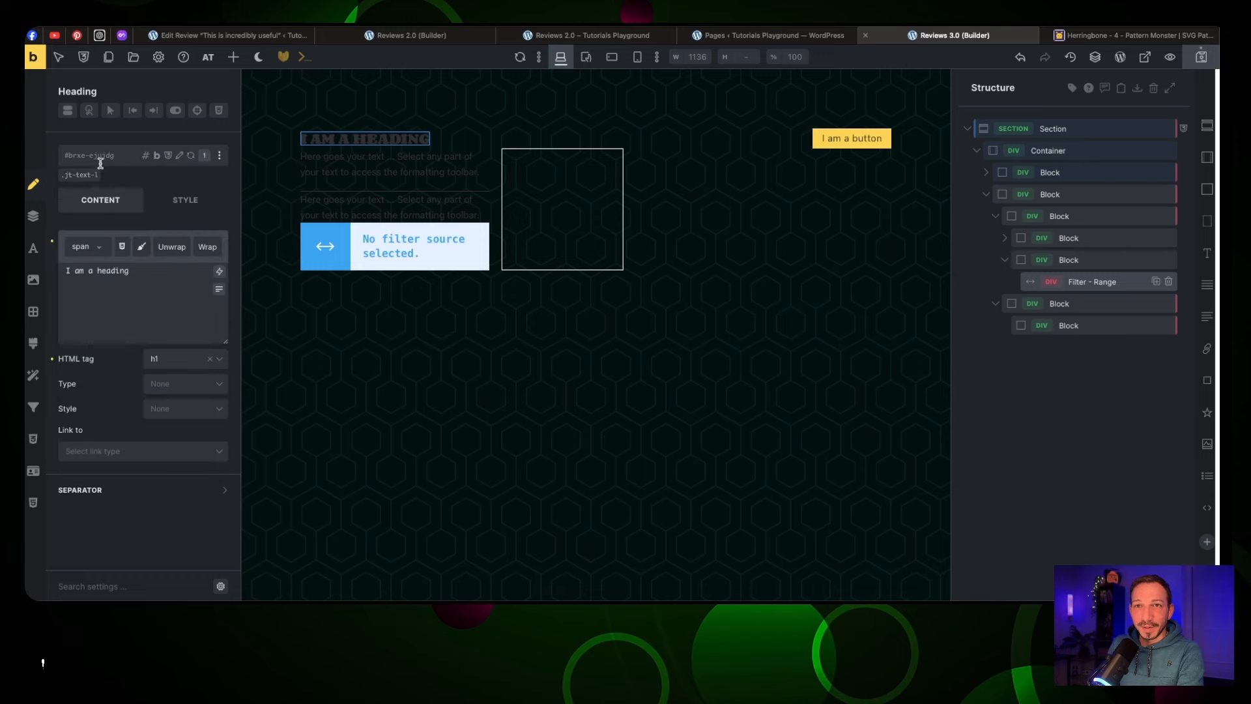
{"action": "left_click", "coordinate": [102, 174]}
{"action": "type", "text": "text-"}
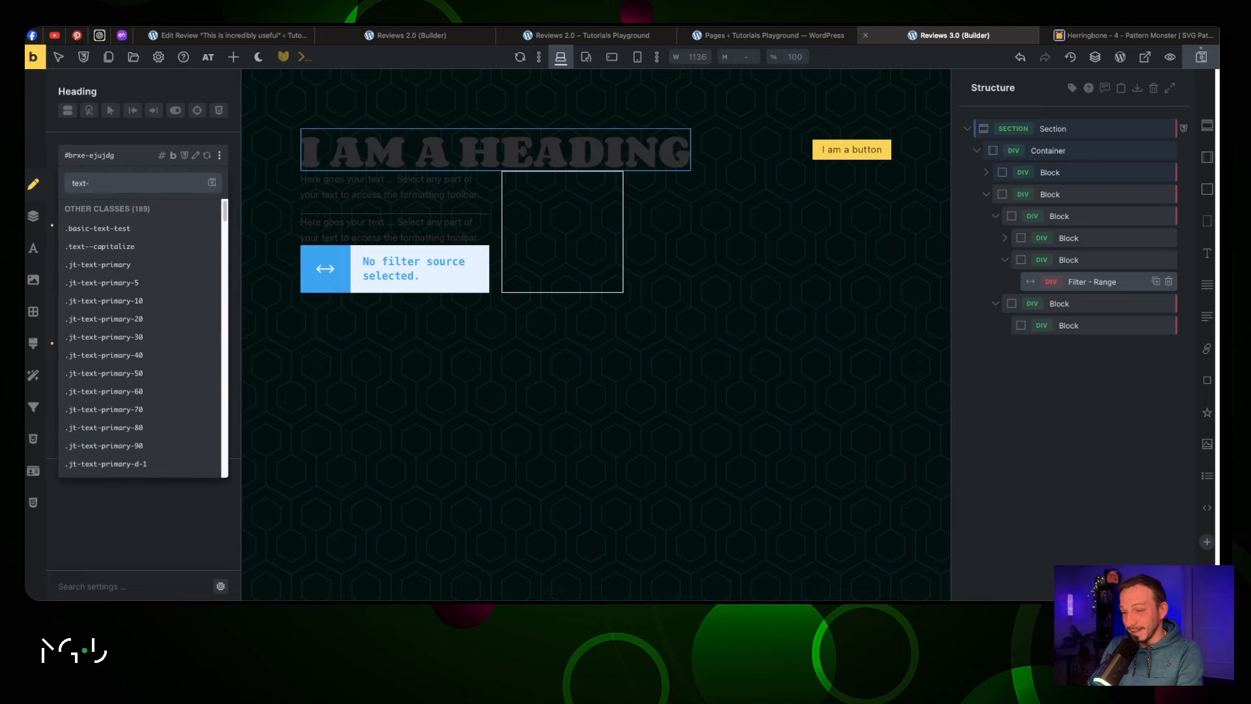
{"action": "type", "text": "xl"}
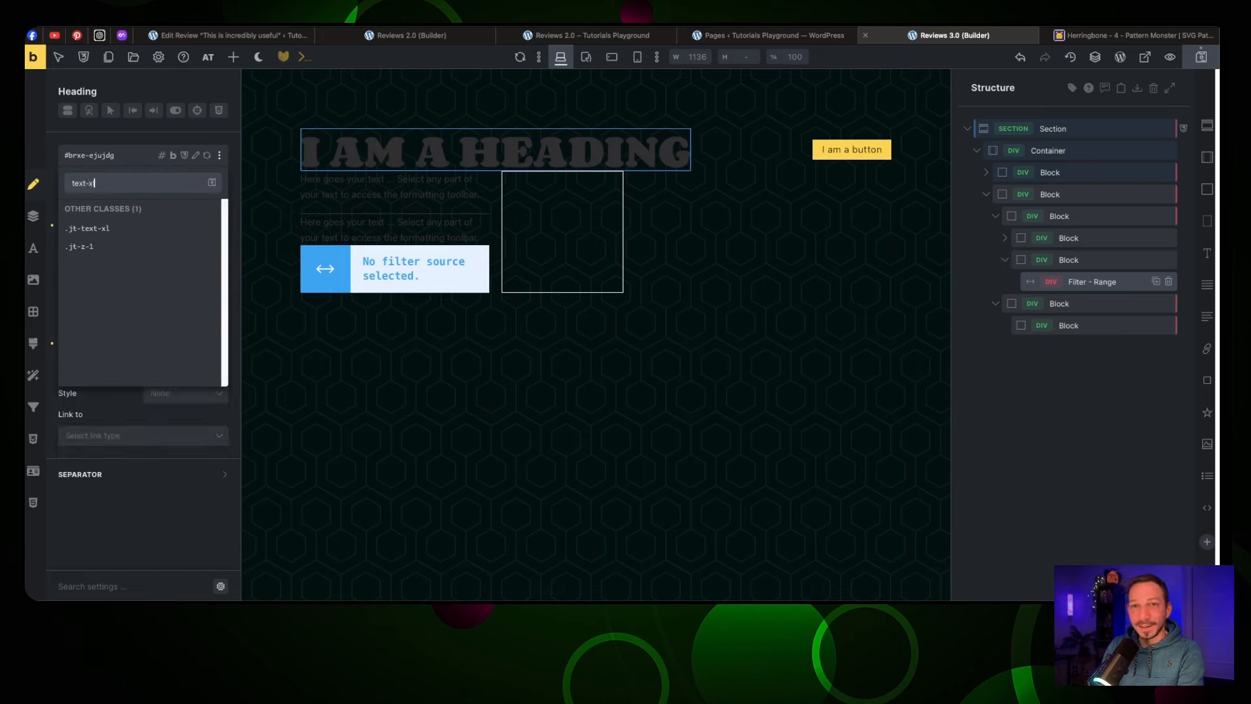
{"action": "left_click", "coordinate": [207, 228]}
{"action": "left_click", "coordinate": [187, 156]}
{"action": "left_click", "coordinate": [100, 158]}
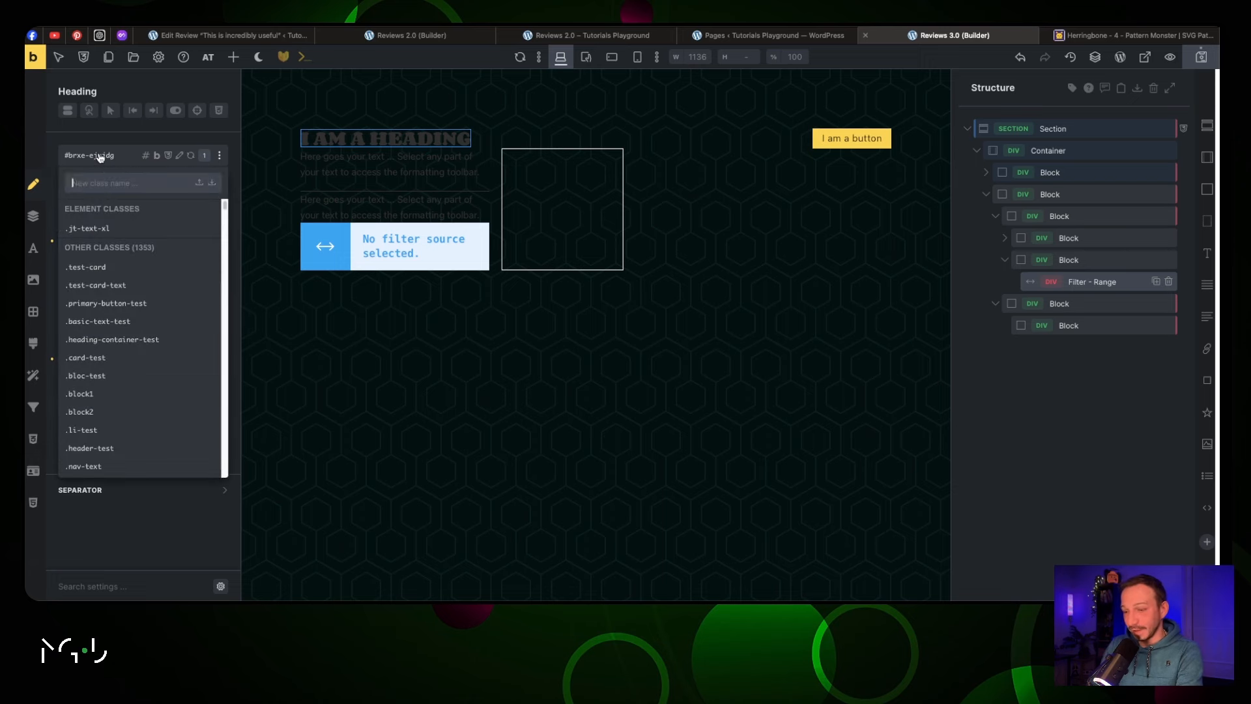
{"action": "type", "text": "text-ligh"}
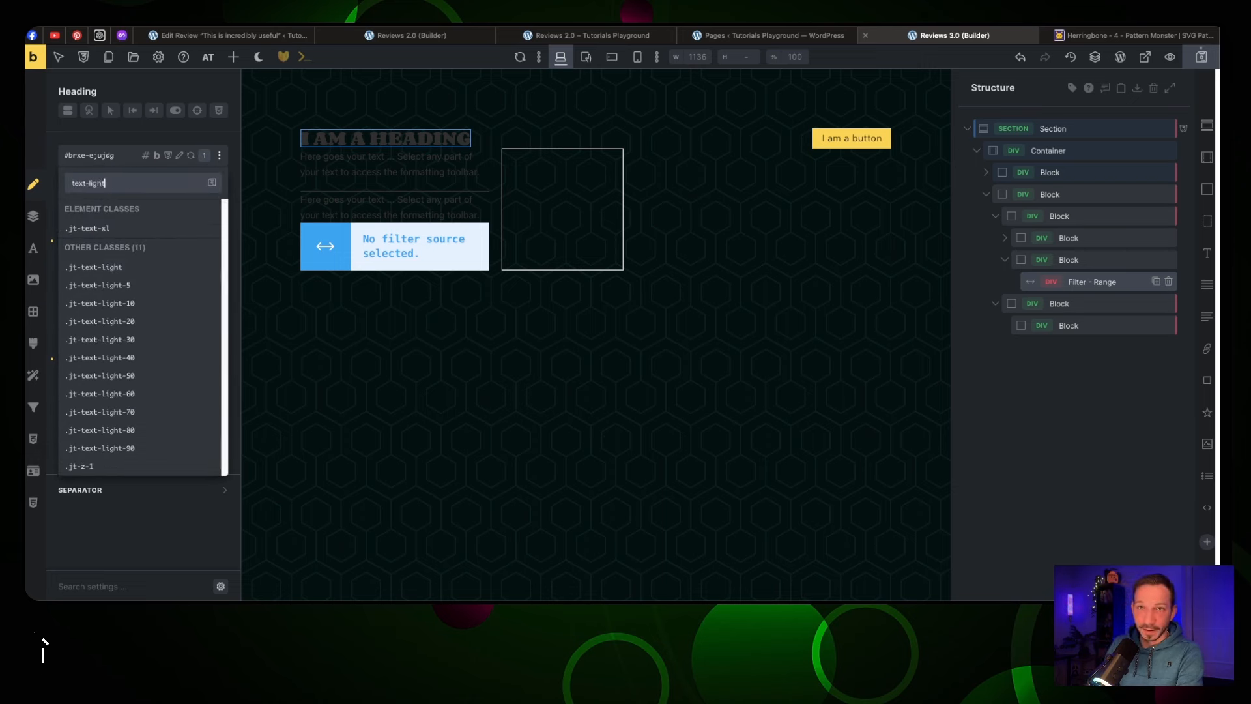
{"action": "type", "text": "t"}
{"action": "left_click", "coordinate": [151, 267]}
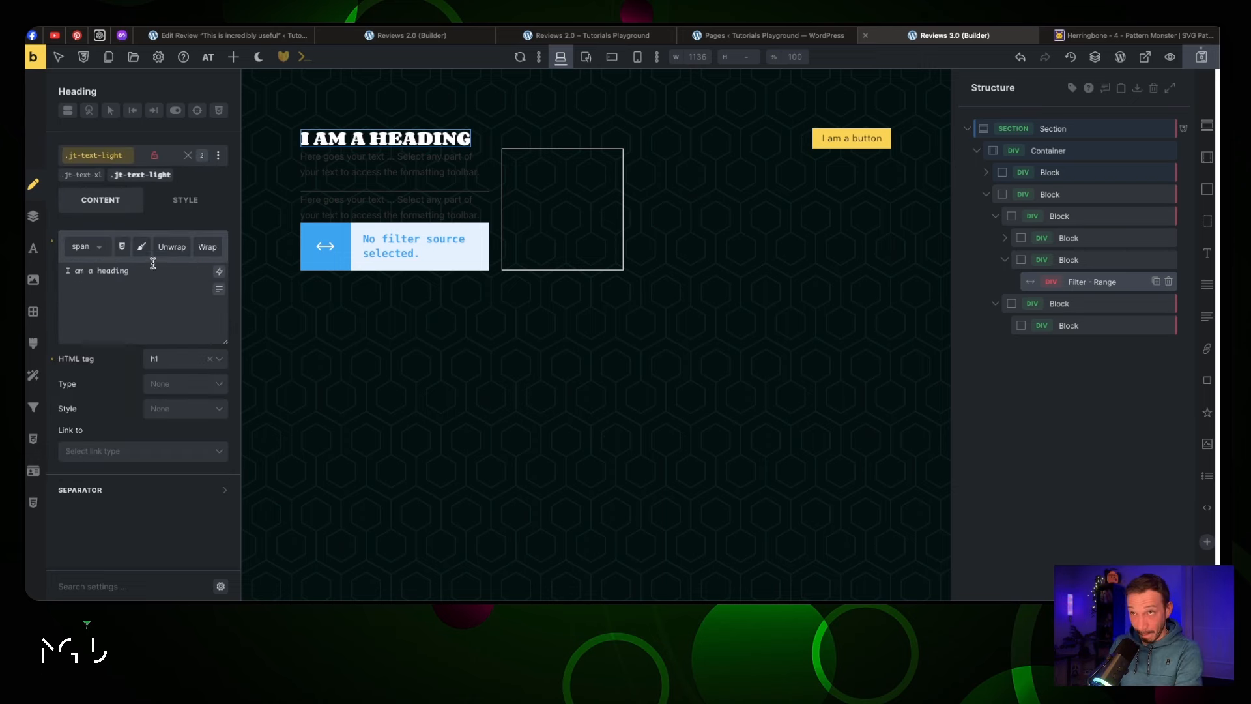
Select the Container inside the outer section and edit its Row gap field
{"action": "left_click", "coordinate": [1069, 128]}
{"action": "left_click", "coordinate": [1070, 146]}
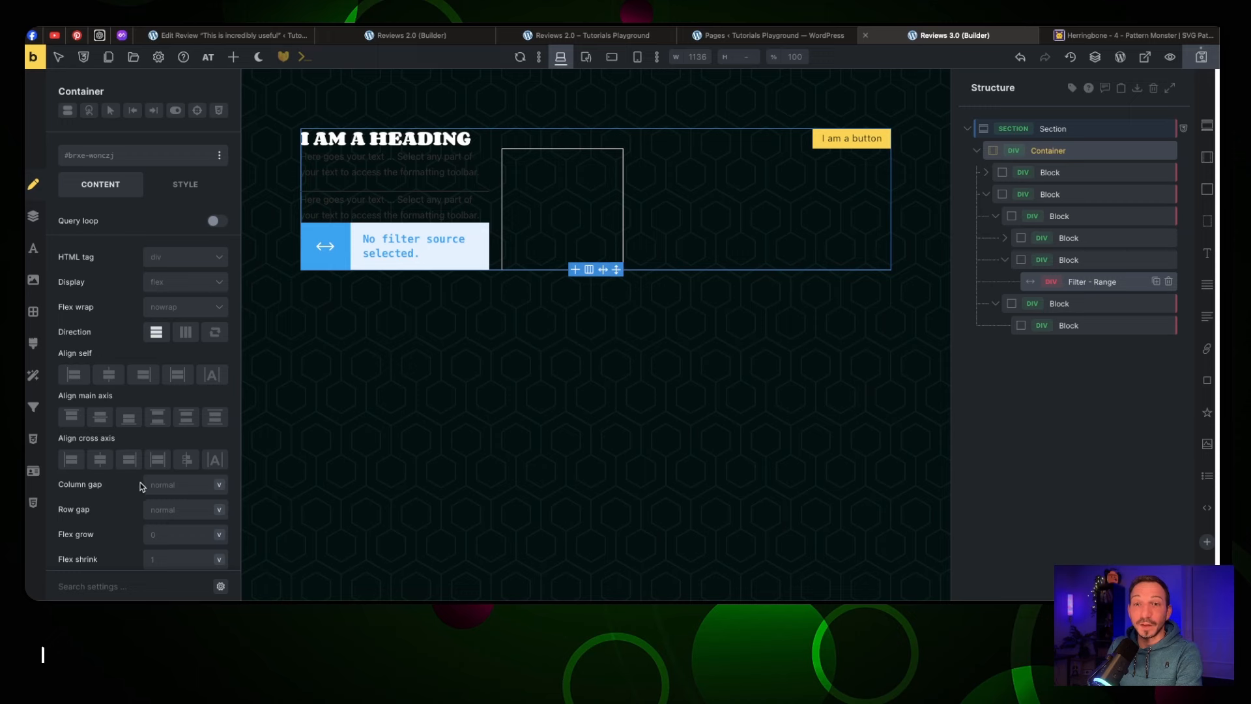
{"action": "left_click", "coordinate": [152, 506]}
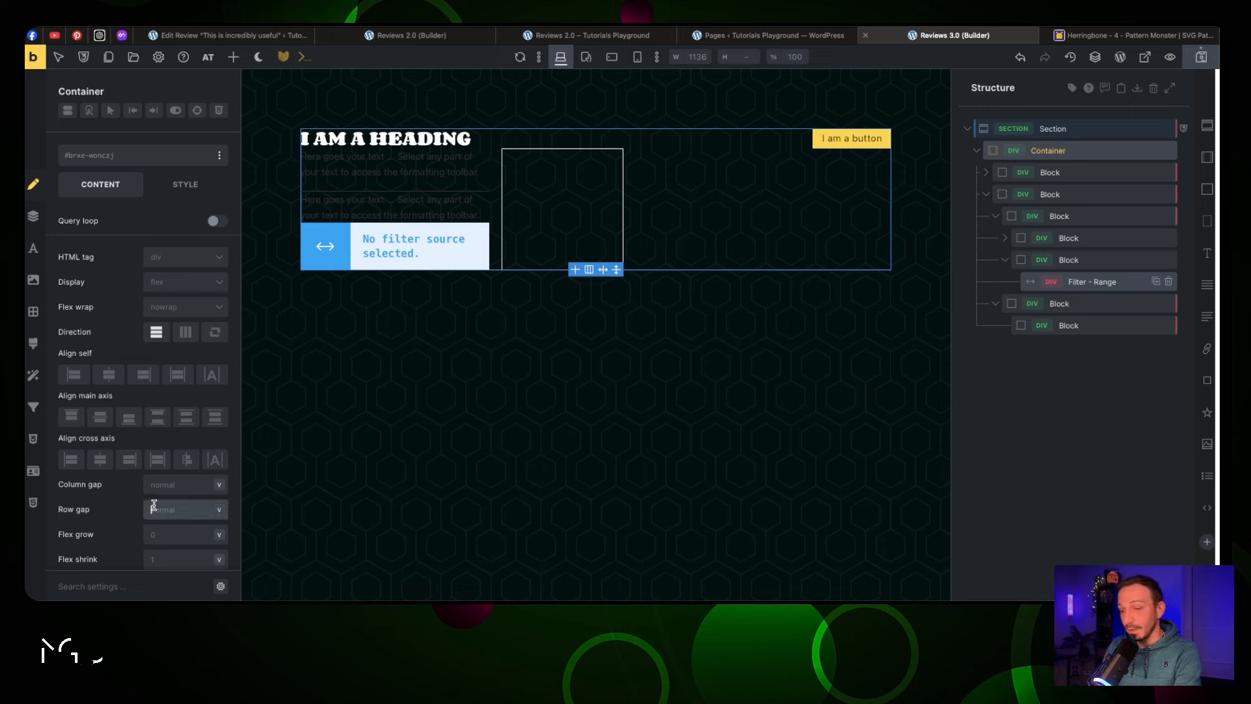
Set the container row gap to 3rem and rename the section Main Wrapper and the container Main Content
{"action": "type", "text": "3rem"}
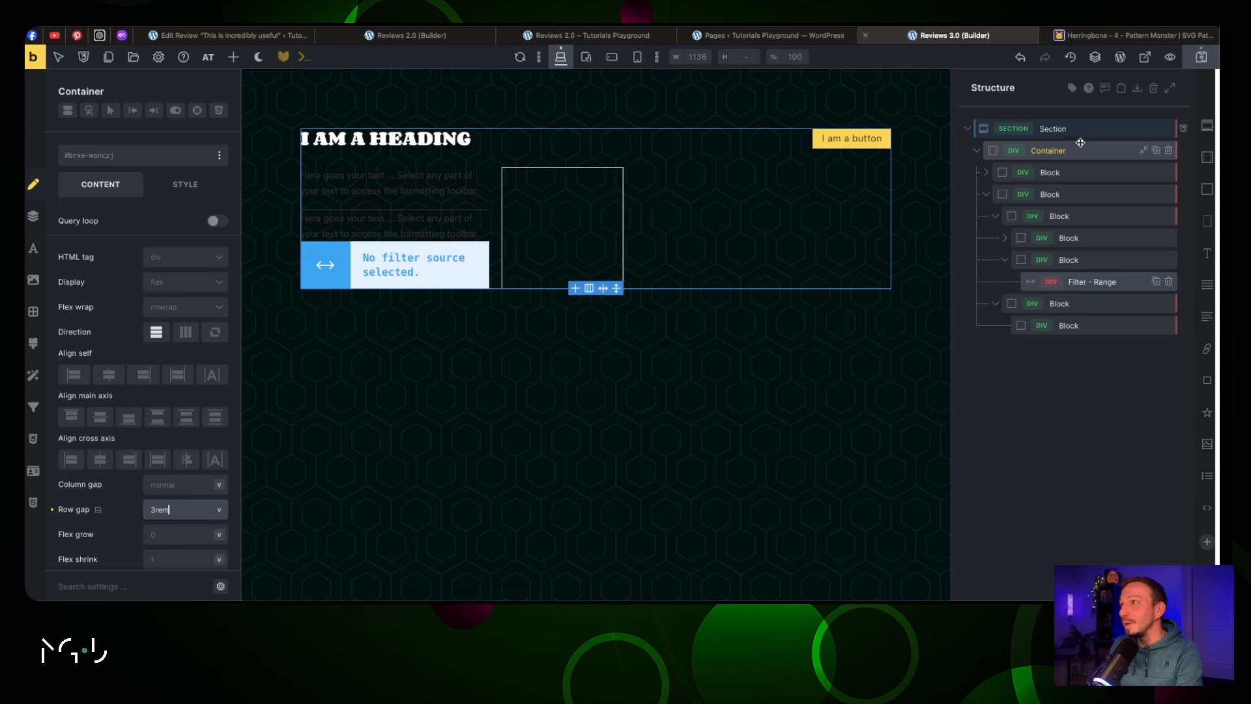
{"action": "double_click", "coordinate": [1053, 129]}
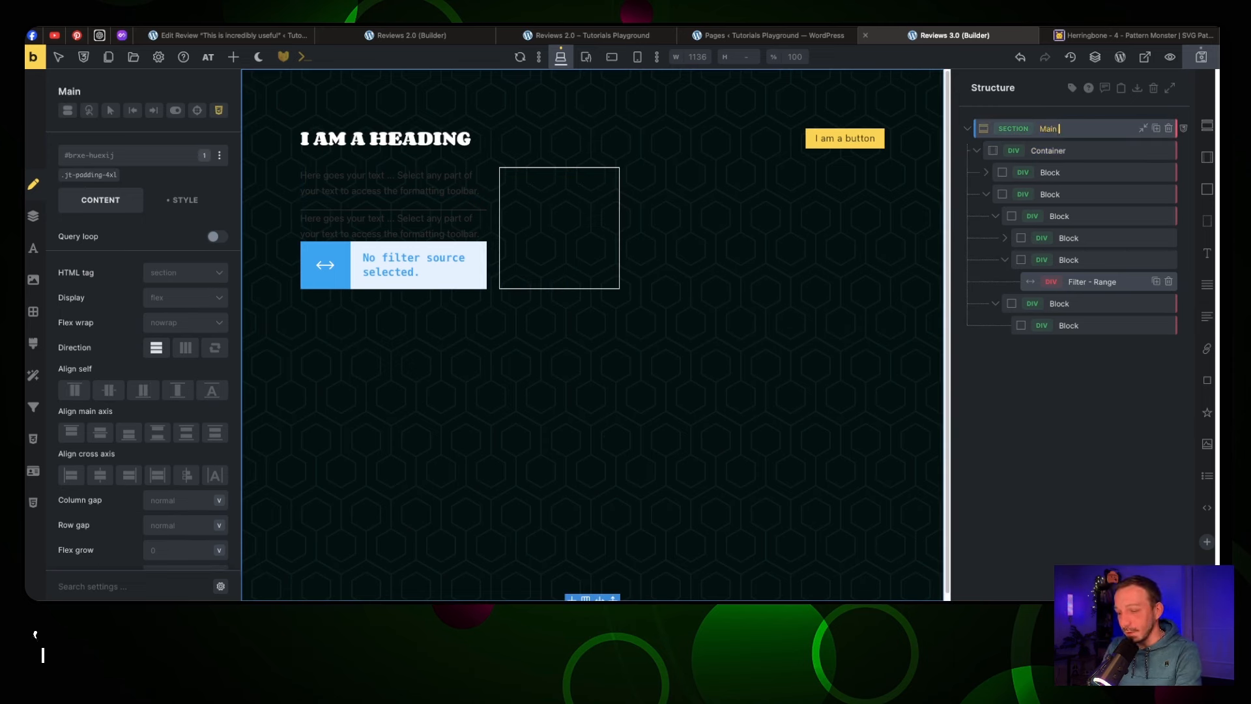
{"action": "type", "text": "apper"}
{"action": "double_click", "coordinate": [1062, 150]}
{"action": "type", "text": "Main"}
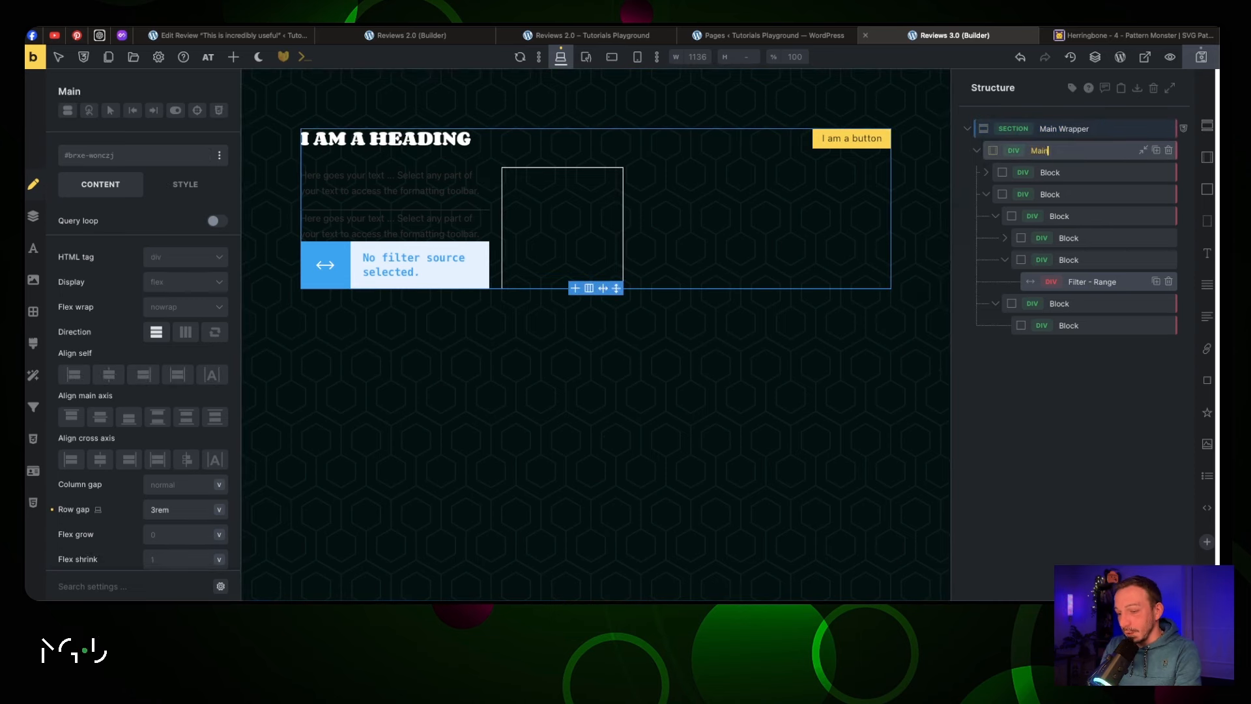
{"action": "type", "text": " Content"}
{"action": "left_click", "coordinate": [1054, 173]}
Rename the blocks Top Heading Wrapper, Reviews Wrapper and Filtering Wrapper
{"action": "double_click", "coordinate": [1050, 172]}
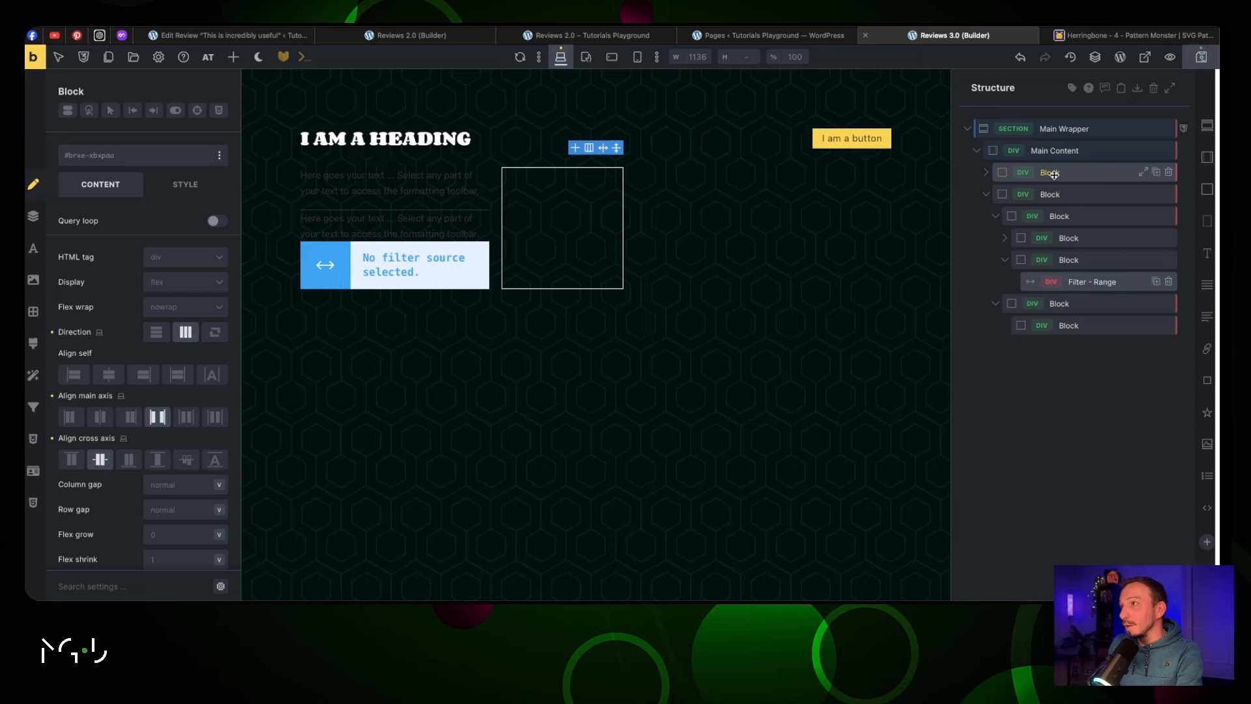
{"action": "type", "text": "Top Hea"}
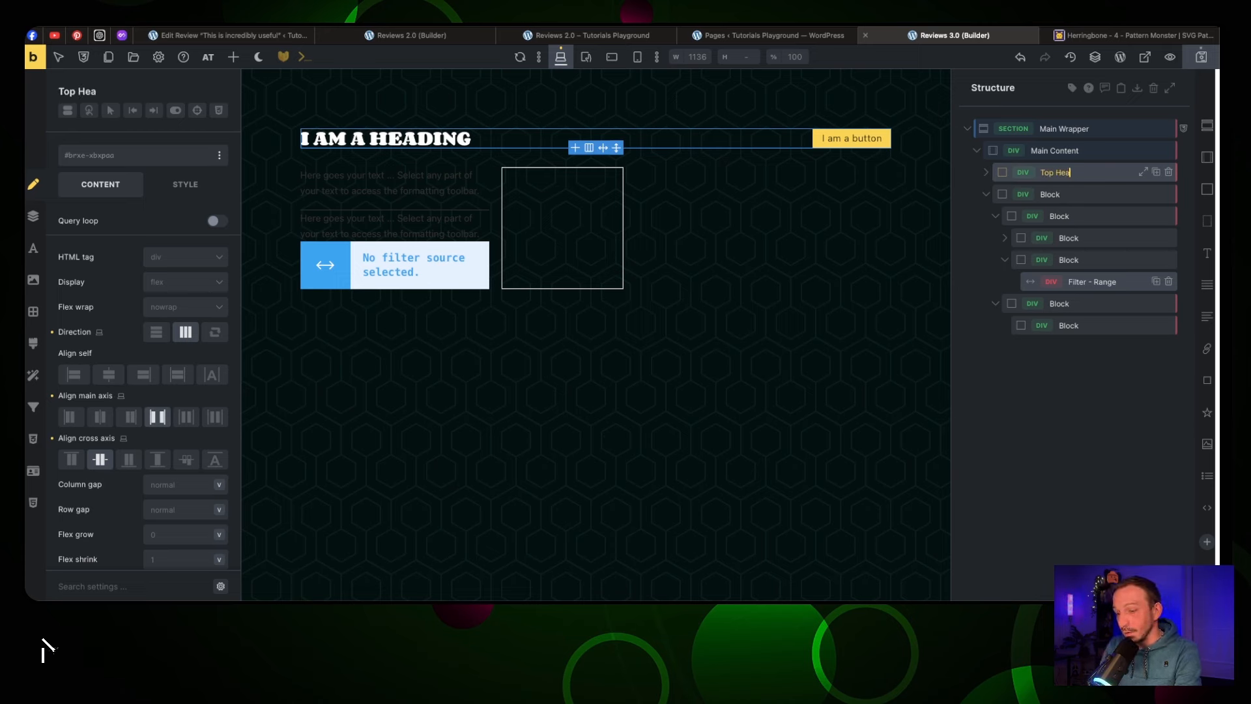
{"action": "type", "text": "ding Wrapper"}
{"action": "left_click", "coordinate": [1051, 195]}
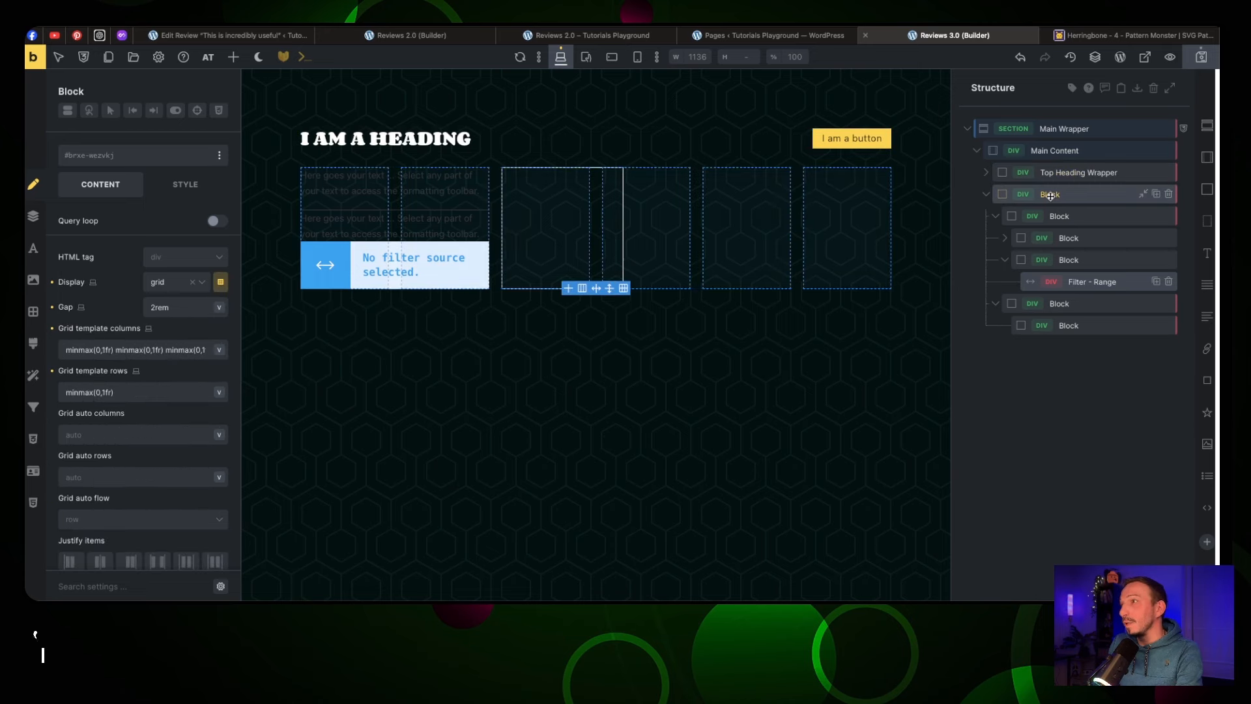
{"action": "double_click", "coordinate": [1051, 194]}
{"action": "type", "text": "Revie"}
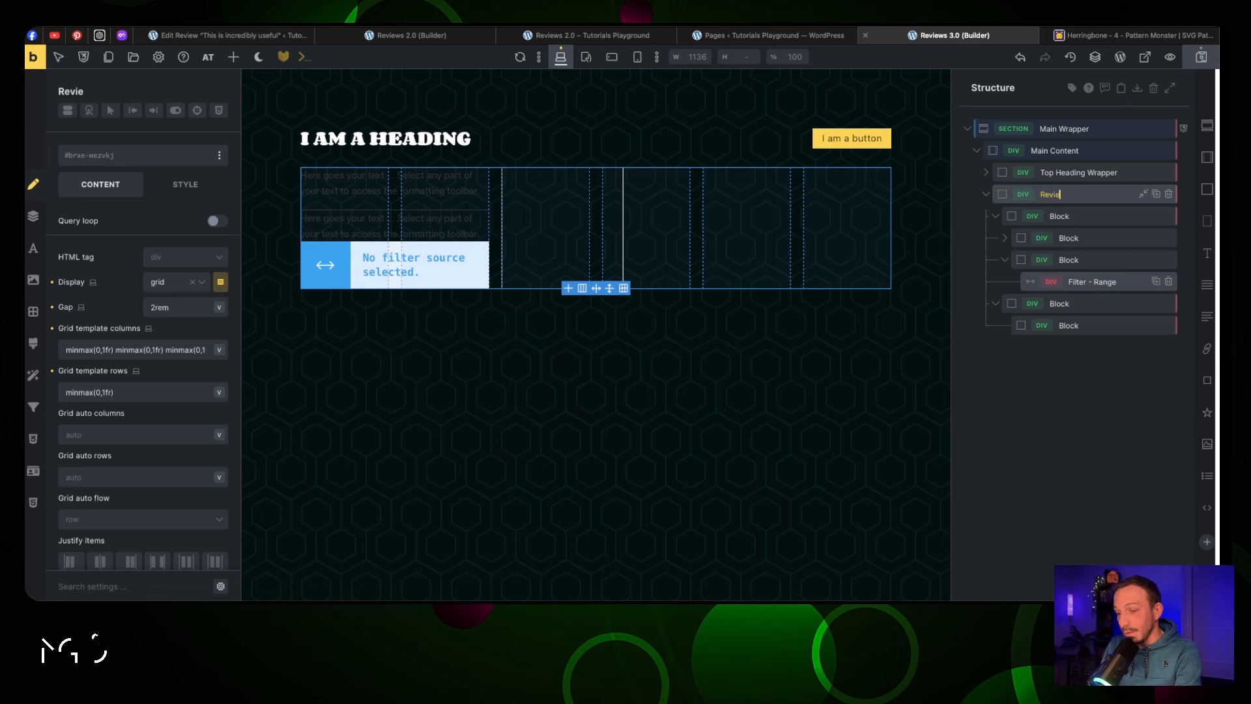
{"action": "type", "text": "ws Wrapper"}
{"action": "left_click", "coordinate": [1067, 217]}
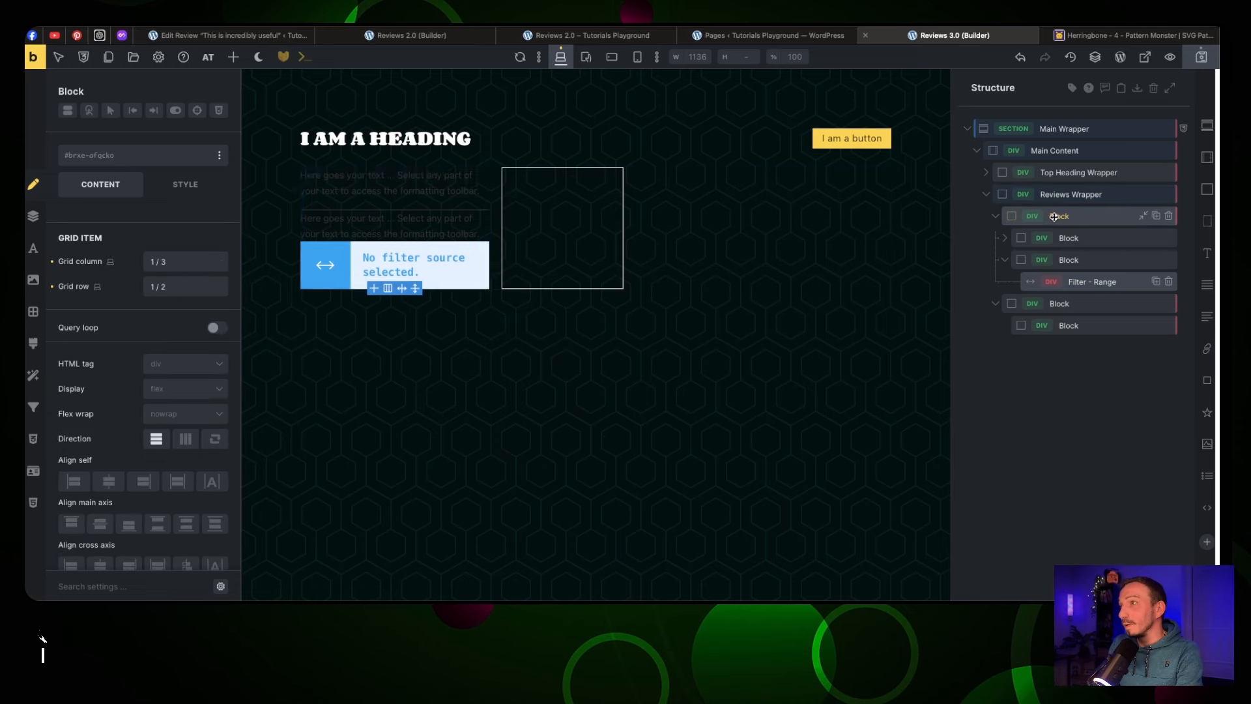
{"action": "double_click", "coordinate": [1067, 217]}
{"action": "type", "text": "Filtering Wrapper"}
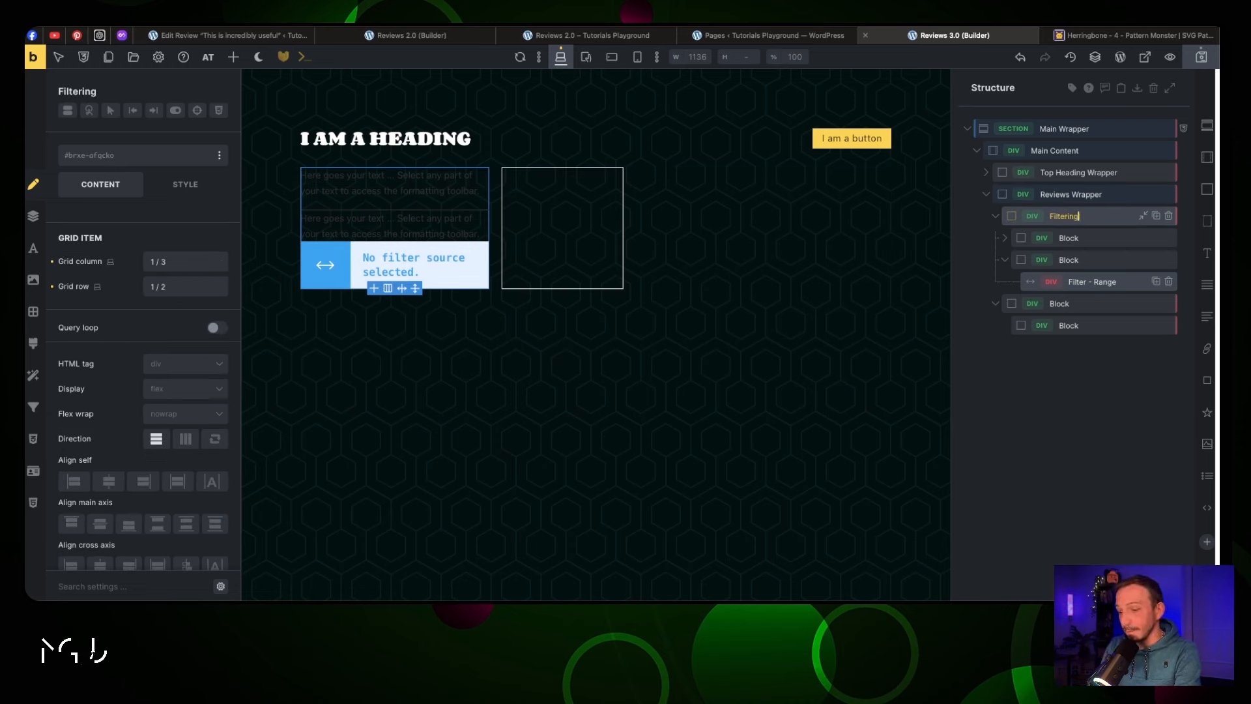
{"action": "left_click", "coordinate": [1060, 303]}
Rename the remaining blocks Query Wrapper, Card Wrapper and Average Note Wrapper
{"action": "double_click", "coordinate": [1060, 304]}
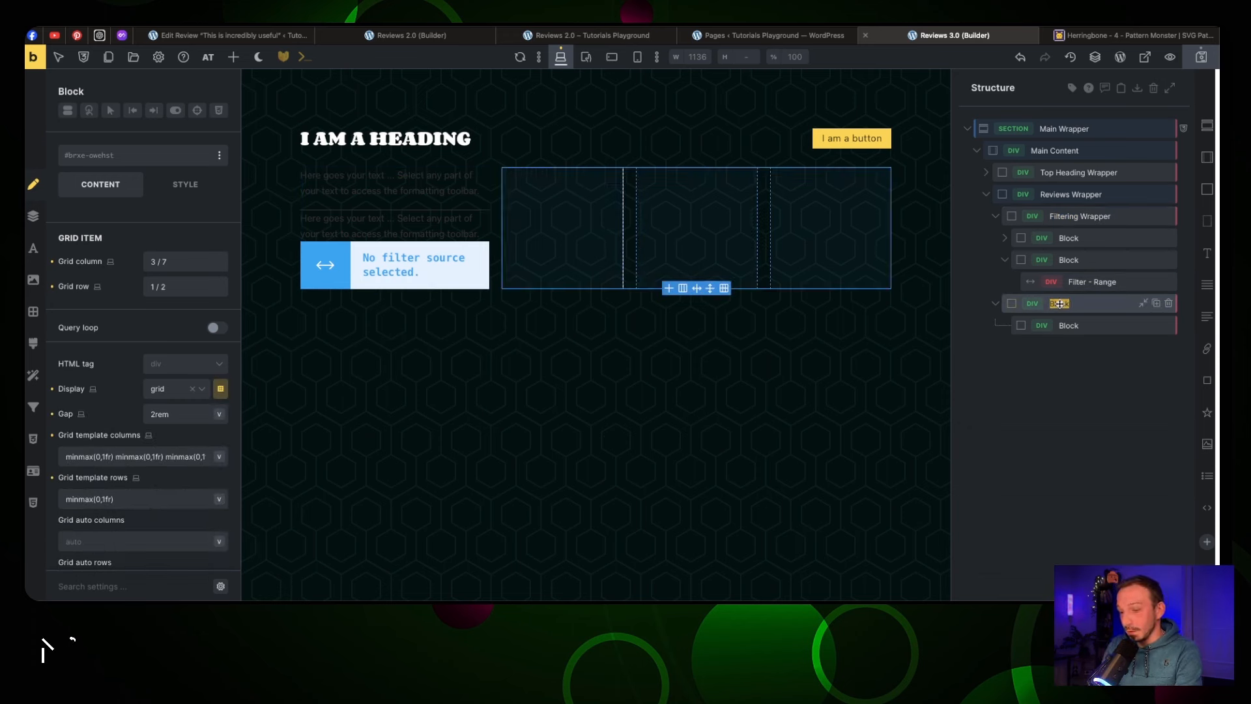
{"action": "type", "text": "Reviews"}
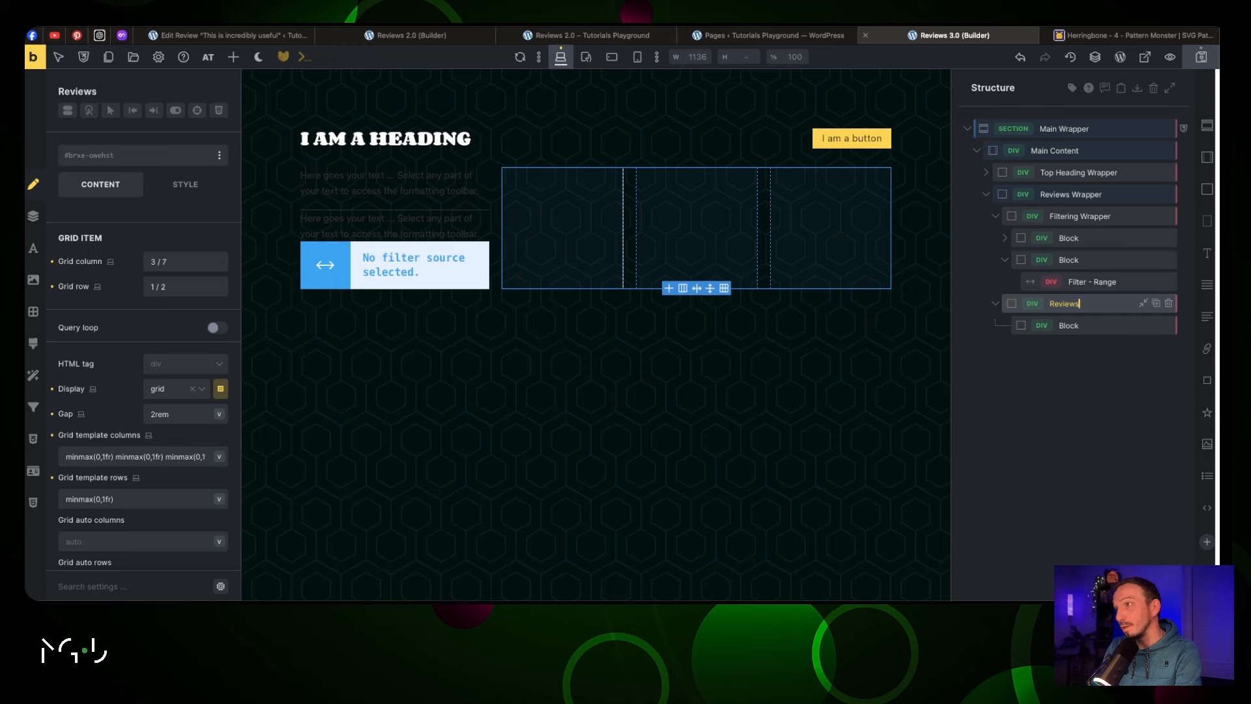
{"action": "key", "text": "BackSpace"}
{"action": "key", "text": "BackSpace"}
{"action": "key", "text": "BackSpace"}
{"action": "key", "text": "BackSpace"}
{"action": "key", "text": "BackSpace"}
{"action": "key", "text": "BackSpace"}
{"action": "type", "text": "Query Wrapper"}
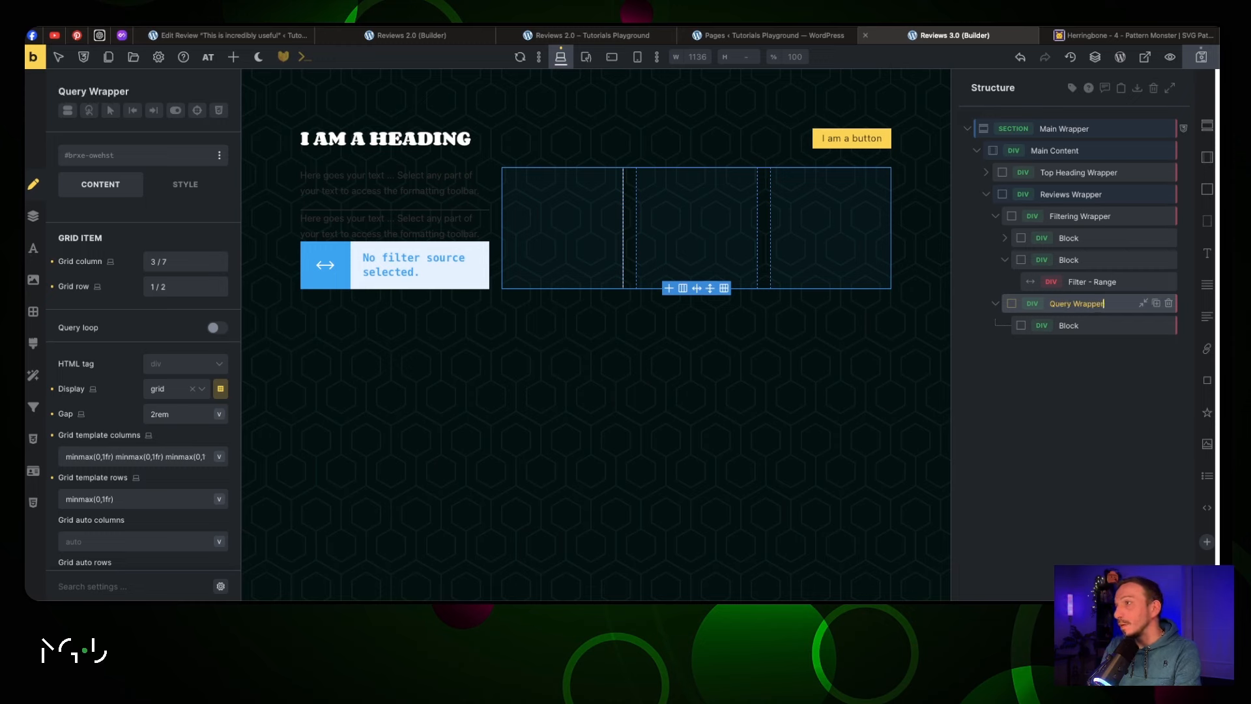
{"action": "left_click", "coordinate": [1072, 326]}
{"action": "double_click", "coordinate": [1071, 326]}
{"action": "type", "text": "Card Wrapper"}
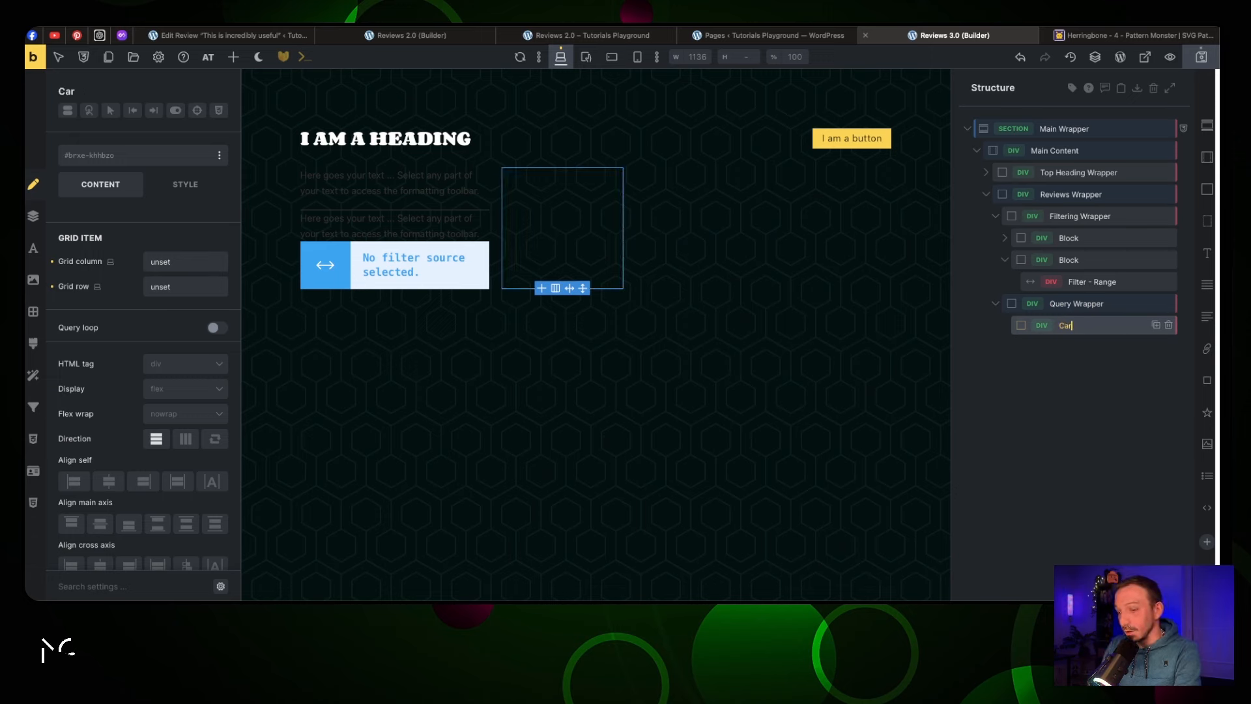
{"action": "left_click", "coordinate": [1069, 238]}
{"action": "double_click", "coordinate": [1069, 238]}
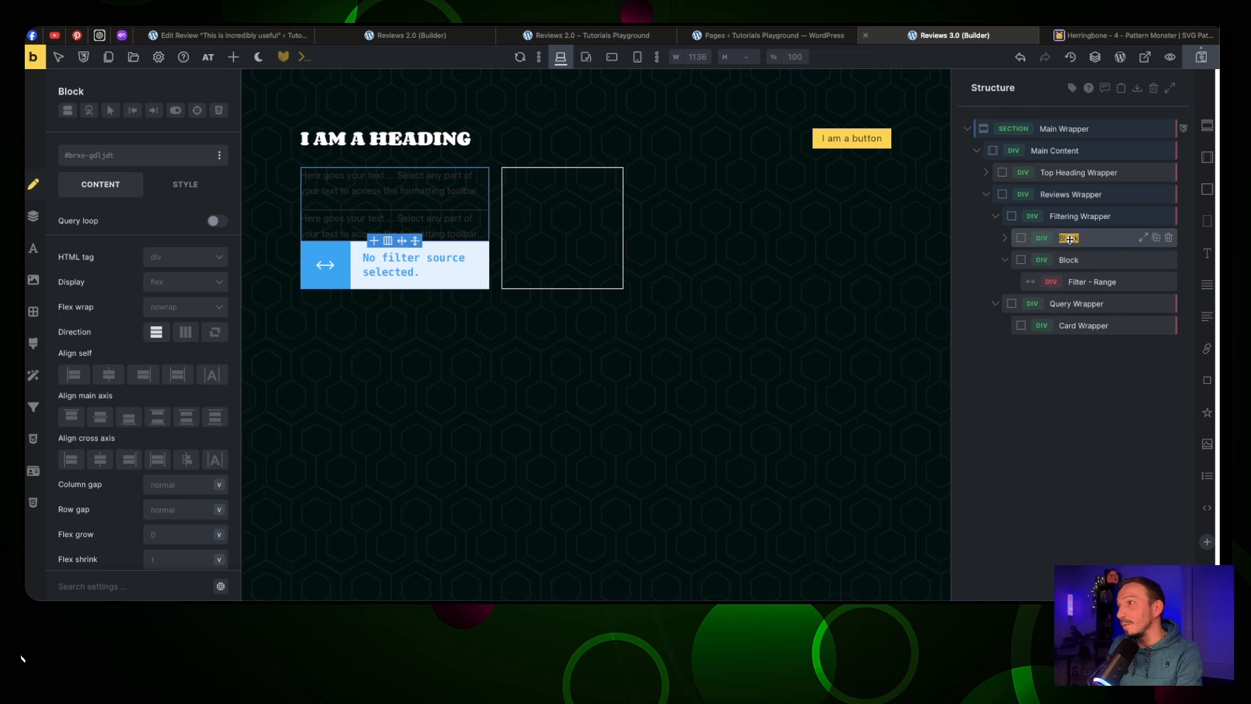
{"action": "type", "text": "Averag"}
{"action": "key", "text": "BackSpace"}
{"action": "type", "text": "age No"}
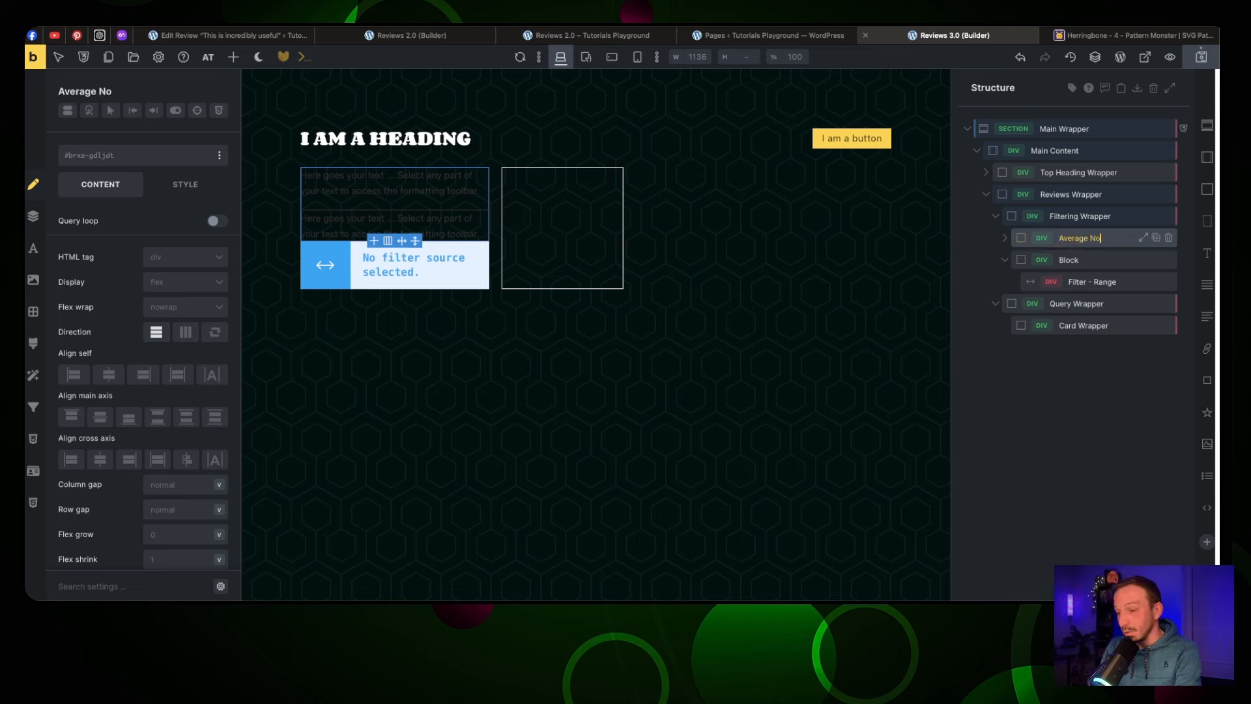
{"action": "type", "text": "te Wrapper"}
{"action": "left_click", "coordinate": [1073, 260]}
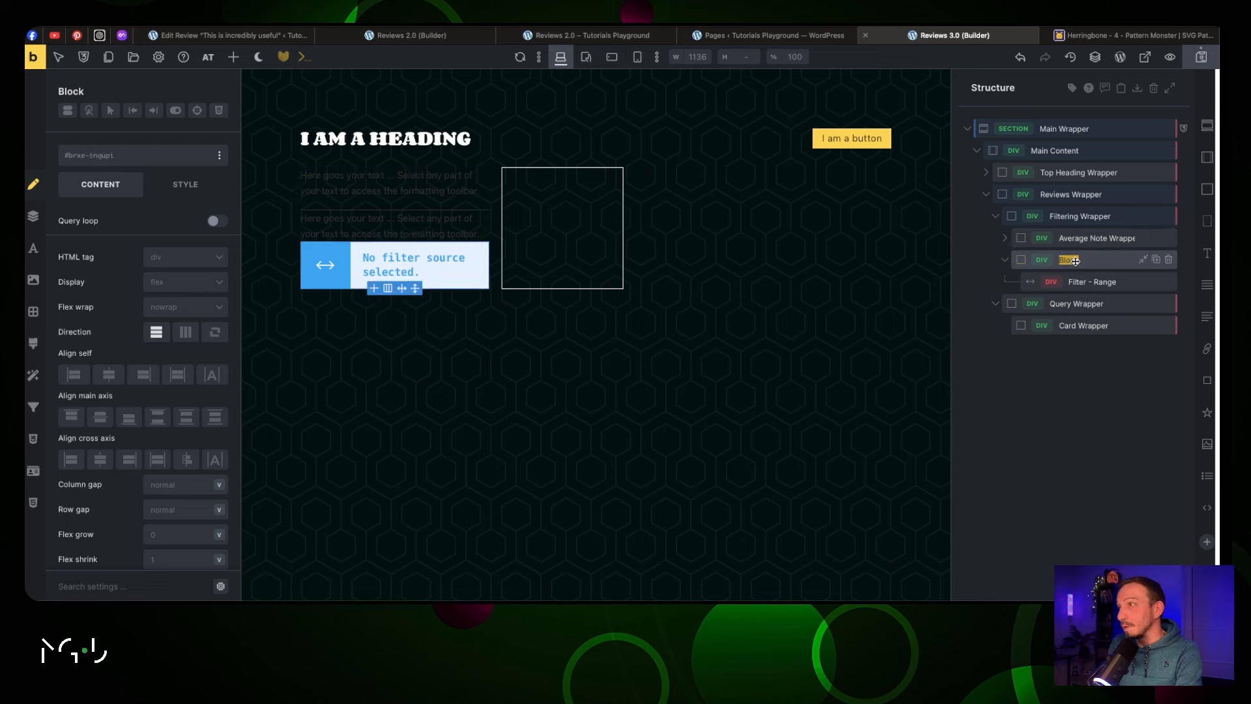
Name the last sidebar block Filter Wrapper, then select the Filtering Wrapper sidebar
{"action": "type", "text": "Filtering Wrapper"}
{"action": "left_click", "coordinate": [995, 216]}
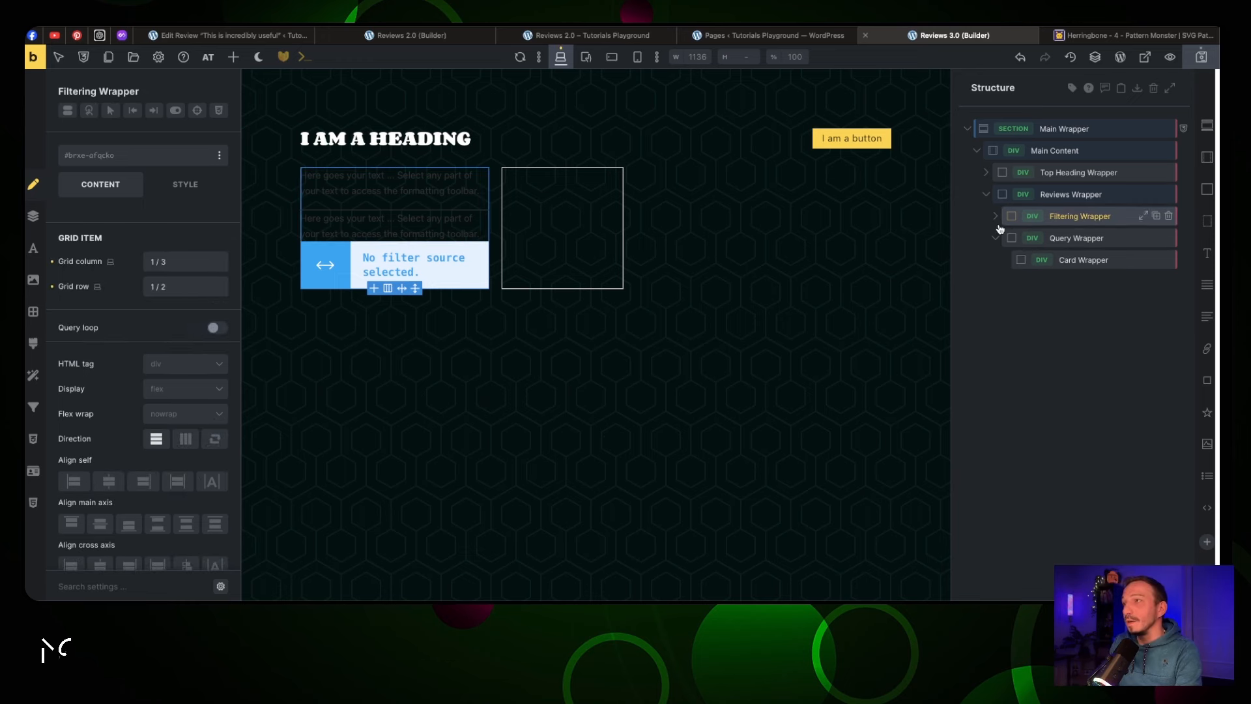
{"action": "left_click", "coordinate": [1091, 260]}
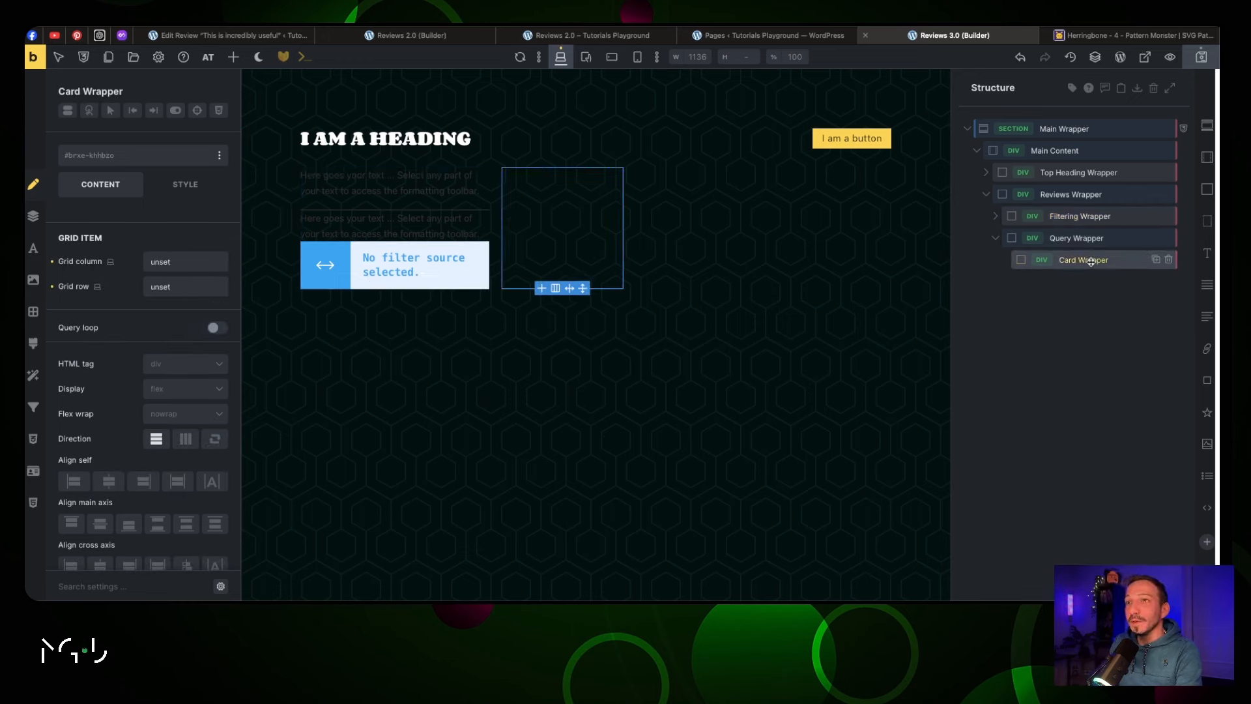
{"action": "left_click", "coordinate": [1068, 194]}
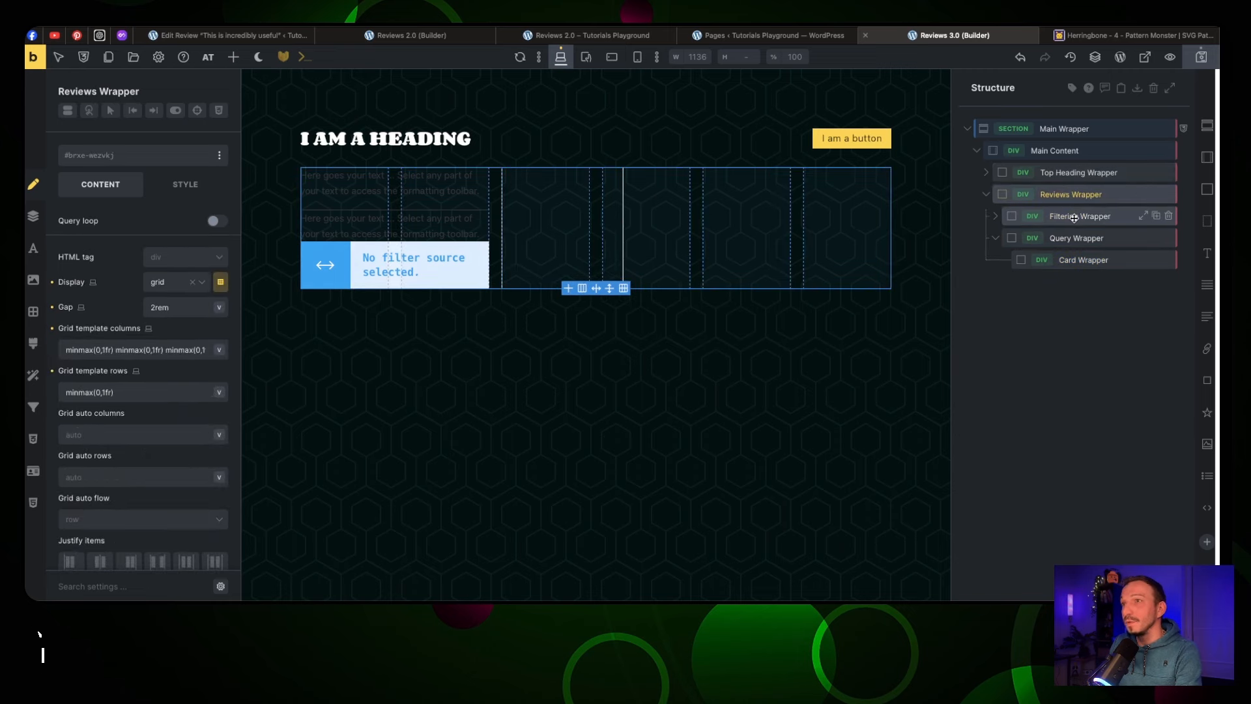
{"action": "left_click", "coordinate": [1073, 217]}
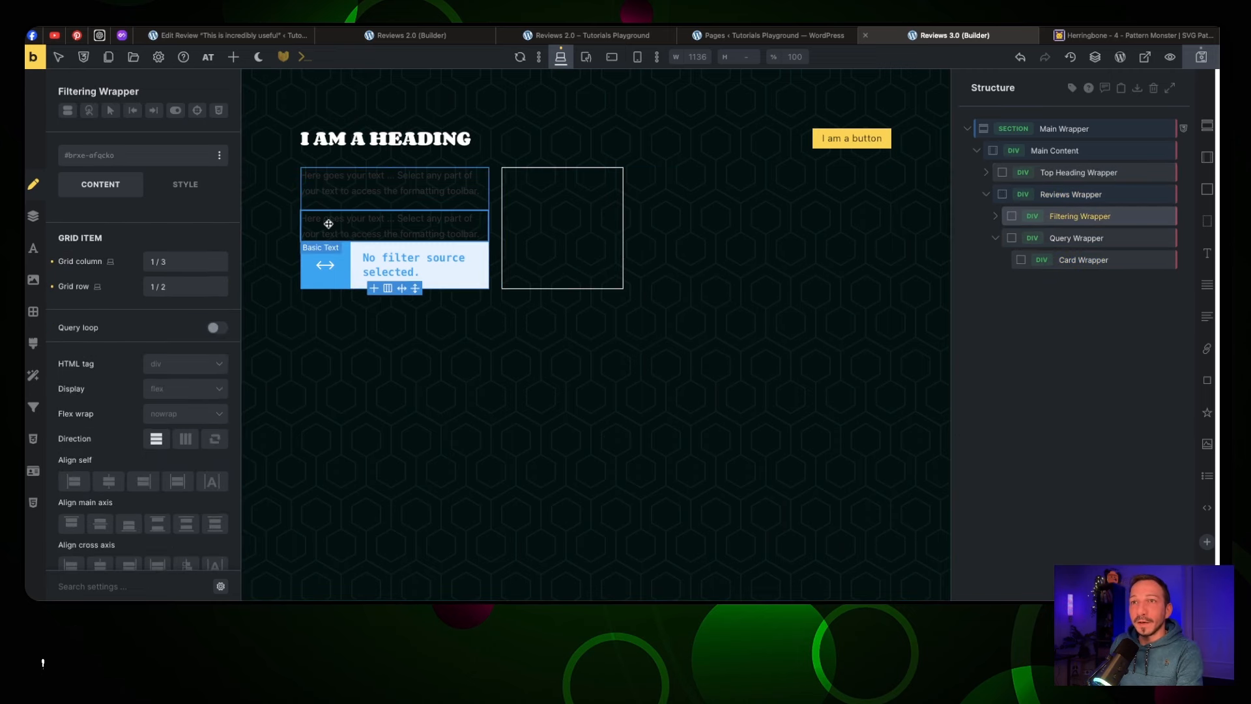
Add the .jt-bg-primary-d-5 class to Filtering Wrapper and start searching 'padding' classes
{"action": "left_click", "coordinate": [112, 162]}
{"action": "type", "text": "bg"}
{"action": "scroll", "coordinate": [168, 422], "scroll_direction": "down", "scroll_amount": 3}
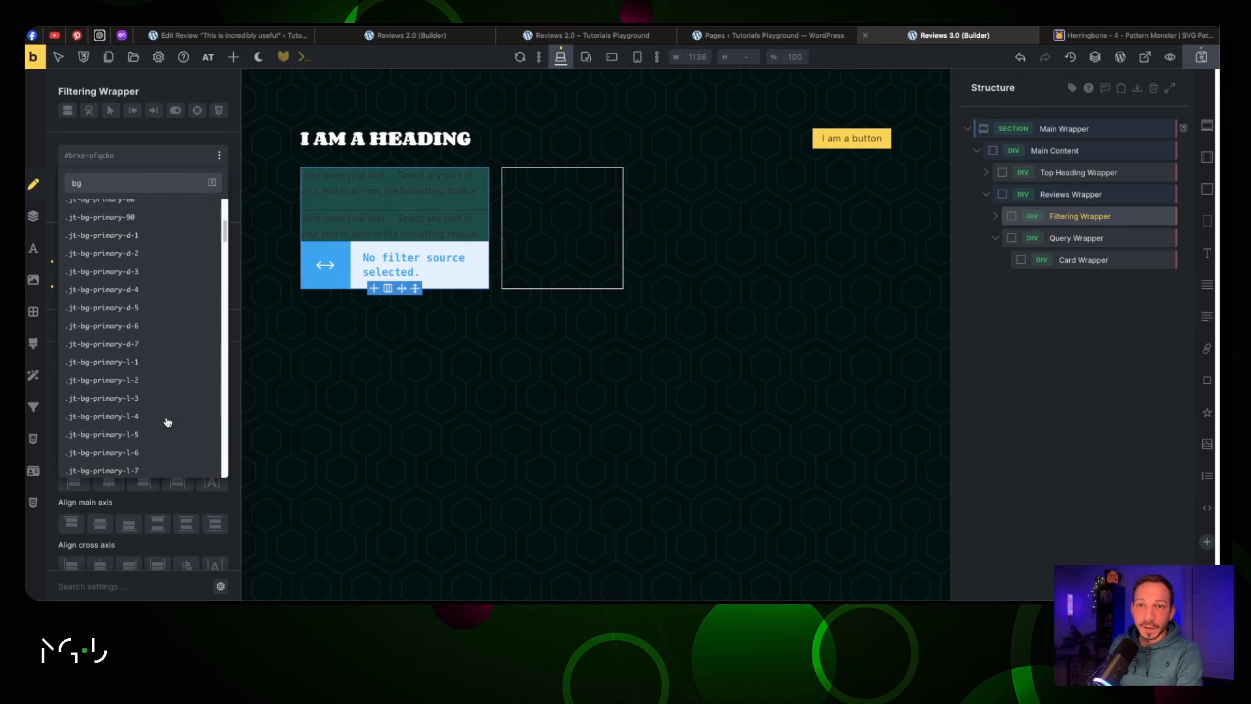
{"action": "left_click", "coordinate": [162, 314]}
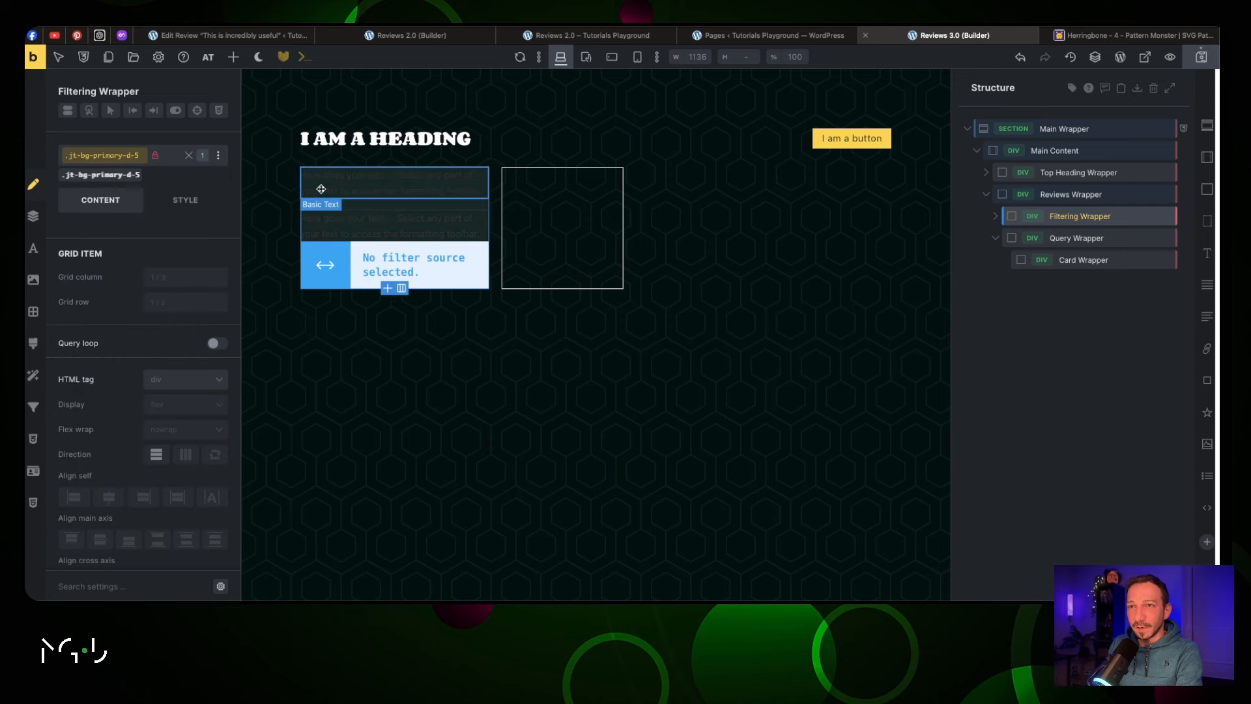
{"action": "left_click", "coordinate": [175, 156]}
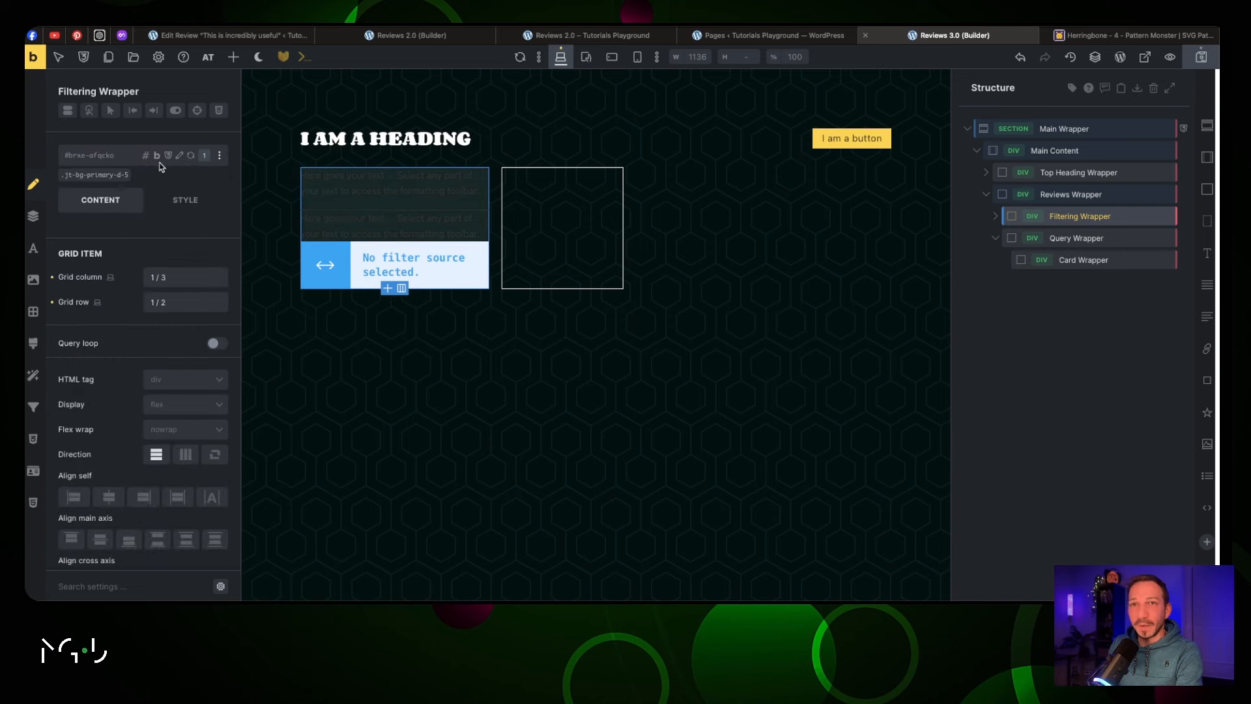
{"action": "type", "text": "padding"}
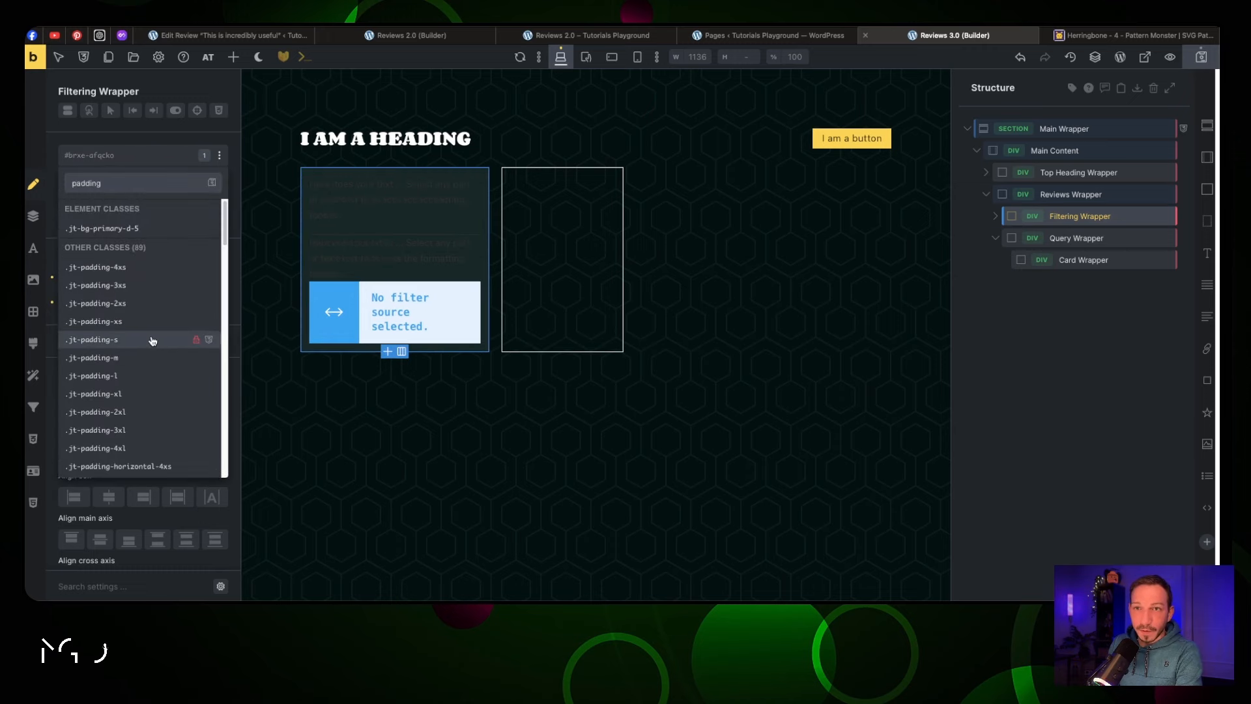
Give the Filtering Wrapper .jt-padding-m and the first note text .jt-text-light
{"action": "left_click", "coordinate": [152, 358]}
{"action": "left_click", "coordinate": [350, 194]}
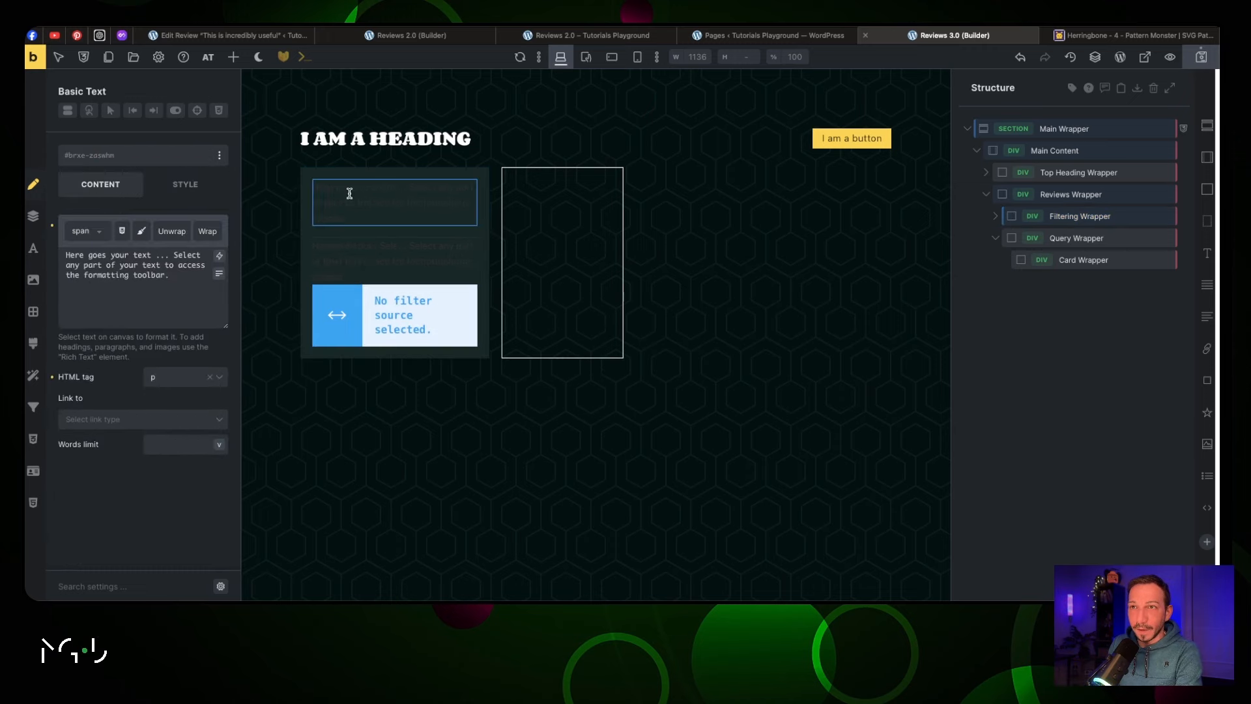
{"action": "left_click", "coordinate": [102, 155]}
{"action": "type", "text": "text"}
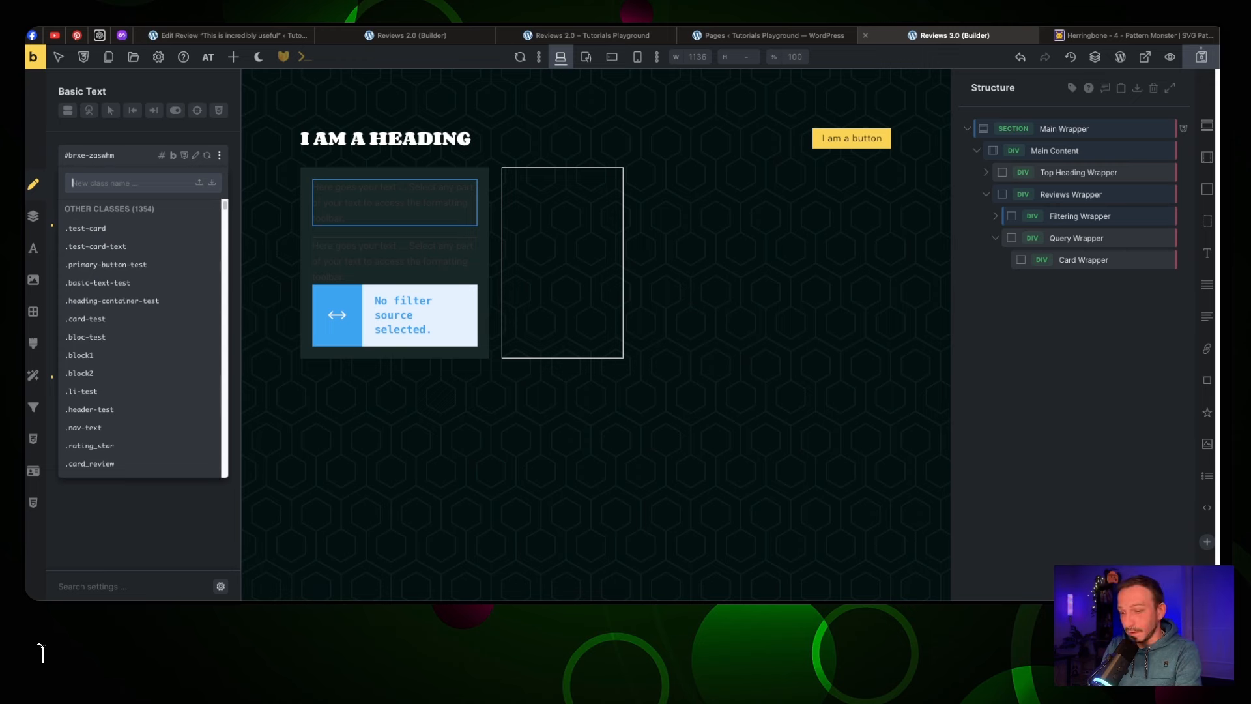
{"action": "type", "text": "-light"}
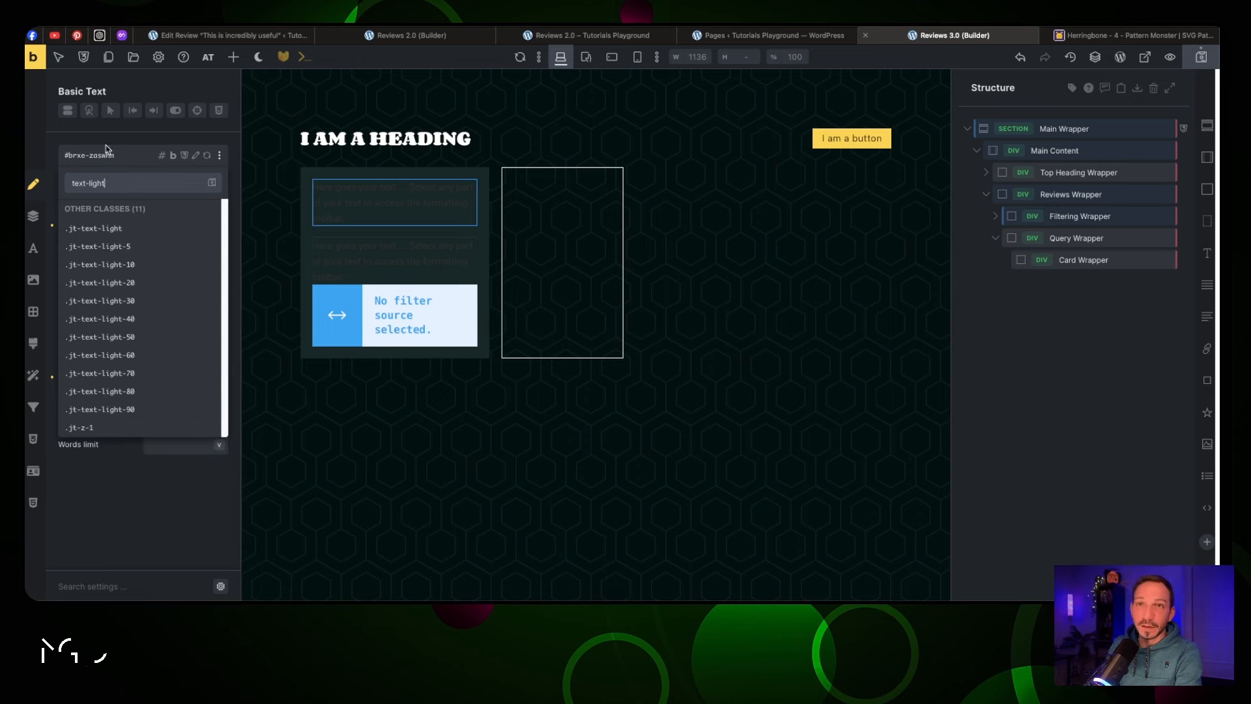
{"action": "left_click", "coordinate": [125, 235]}
Expand the Filtering Wrapper and Average Note Wrapper in the structure panel to reach the Divider
{"action": "left_click", "coordinate": [358, 238]}
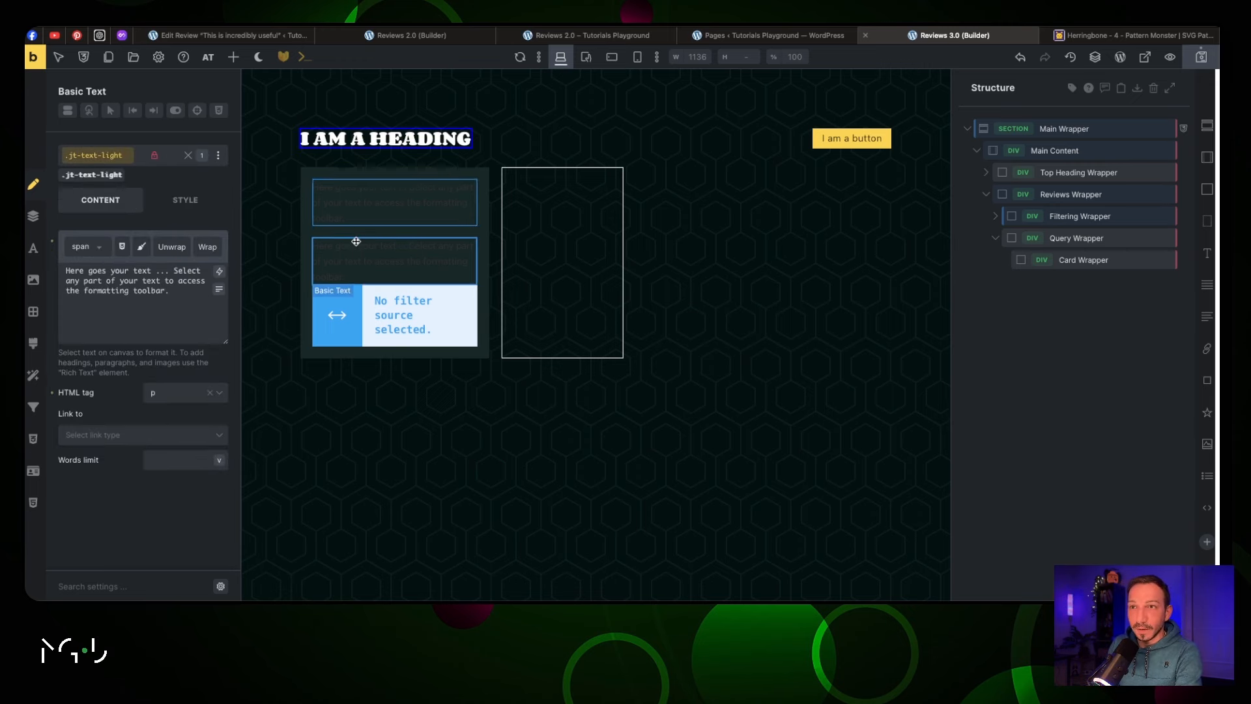
{"action": "left_click", "coordinate": [360, 238]}
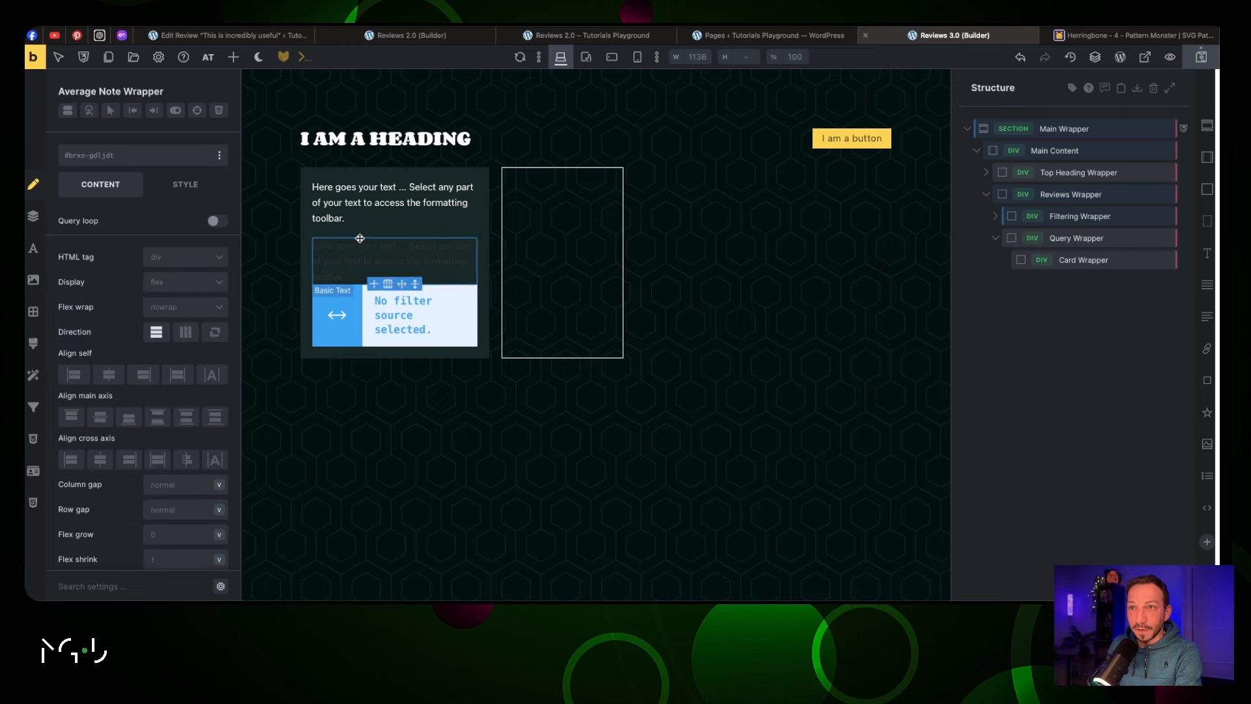
{"action": "left_click", "coordinate": [359, 239]}
{"action": "left_click", "coordinate": [361, 238]}
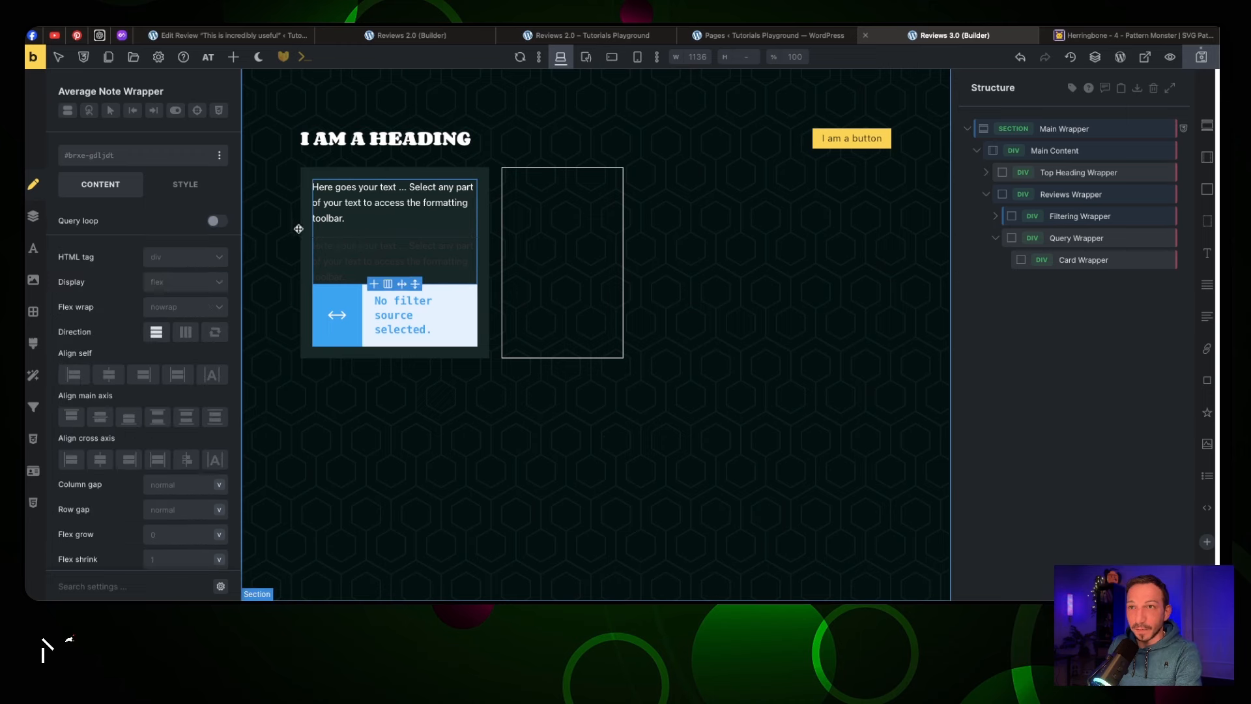
{"action": "left_click", "coordinate": [996, 239]}
{"action": "left_click", "coordinate": [995, 238]}
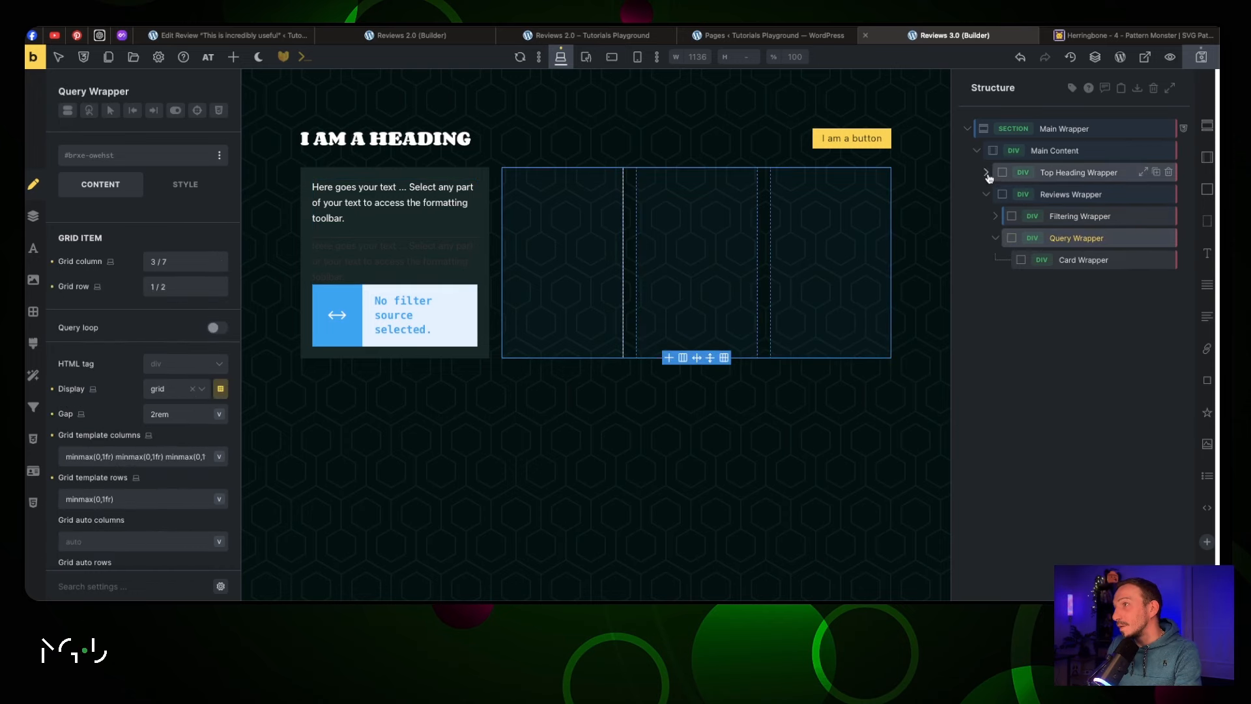
{"action": "left_click", "coordinate": [985, 173]}
{"action": "left_click", "coordinate": [995, 260]}
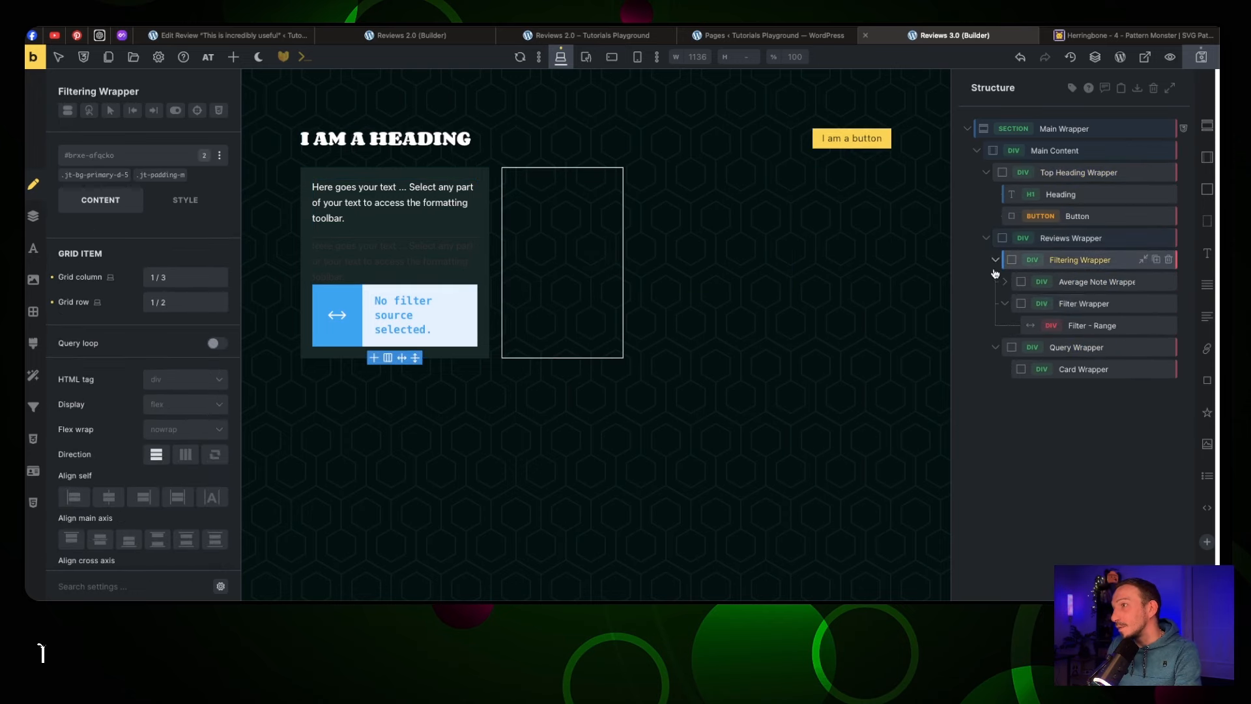
{"action": "left_click", "coordinate": [1005, 281]}
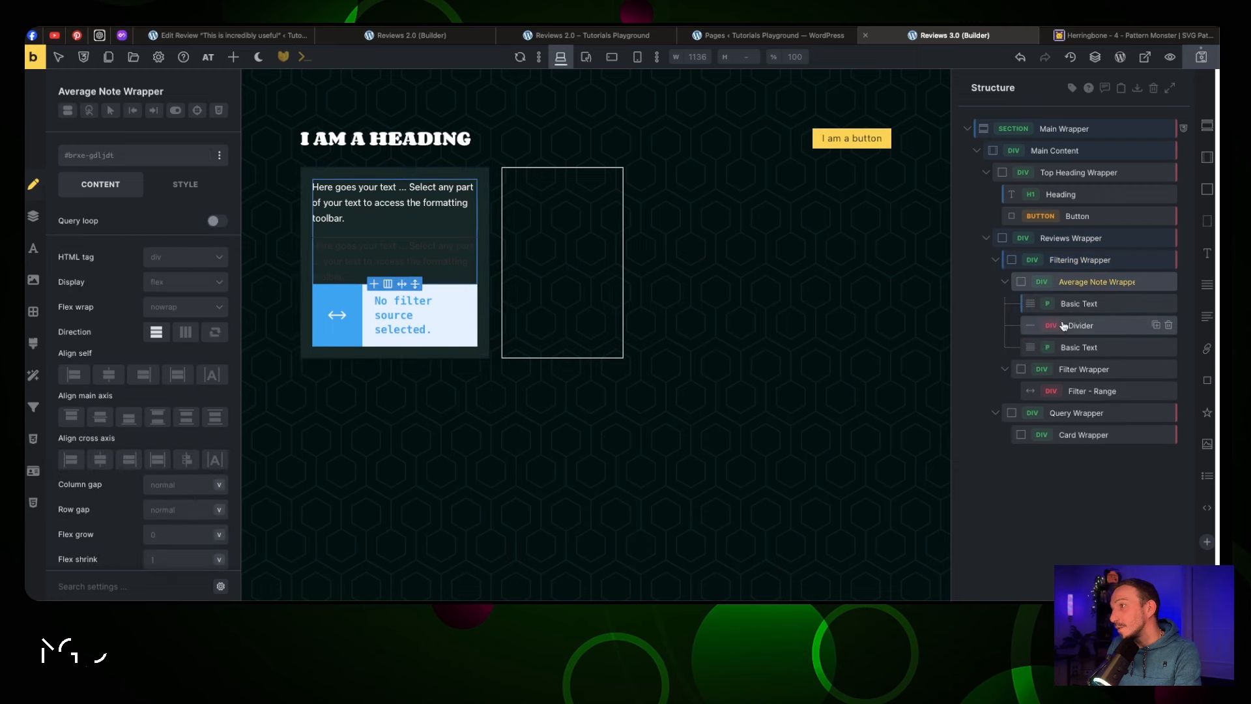
Add the .jt-text-light class to the Divider
{"action": "left_click", "coordinate": [1073, 326]}
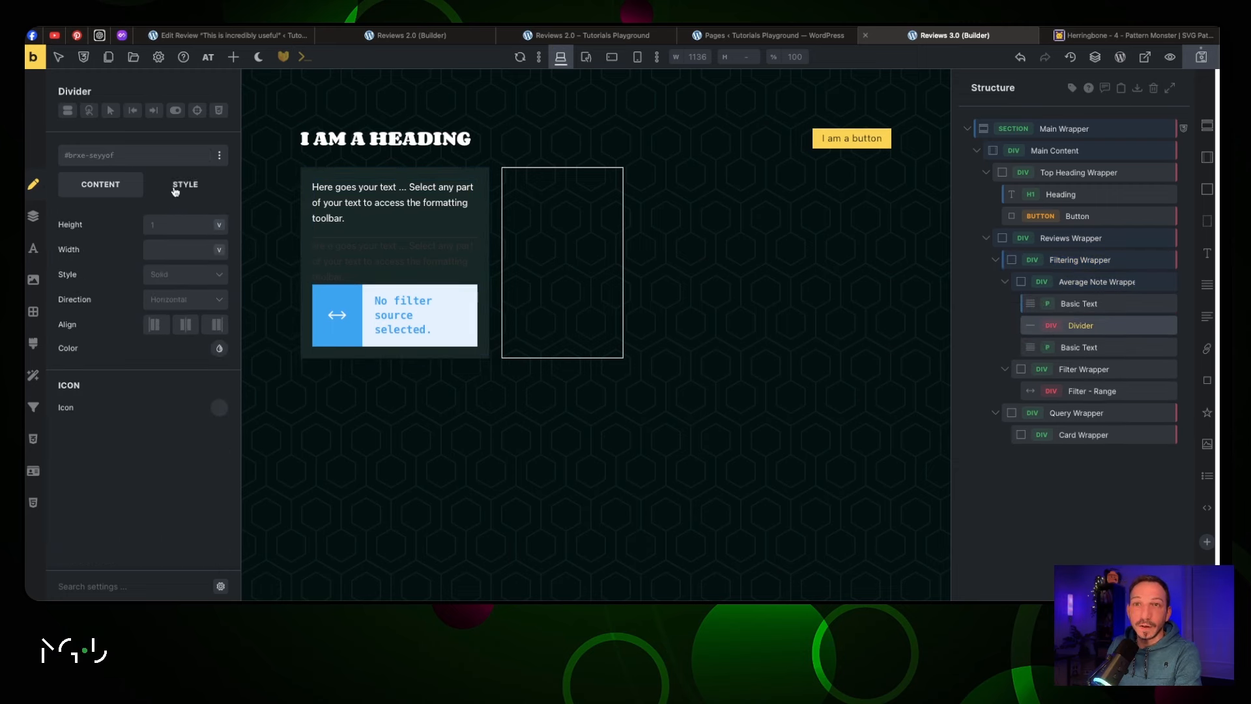
{"action": "left_click", "coordinate": [132, 157]}
{"action": "type", "text": "text-ligh"}
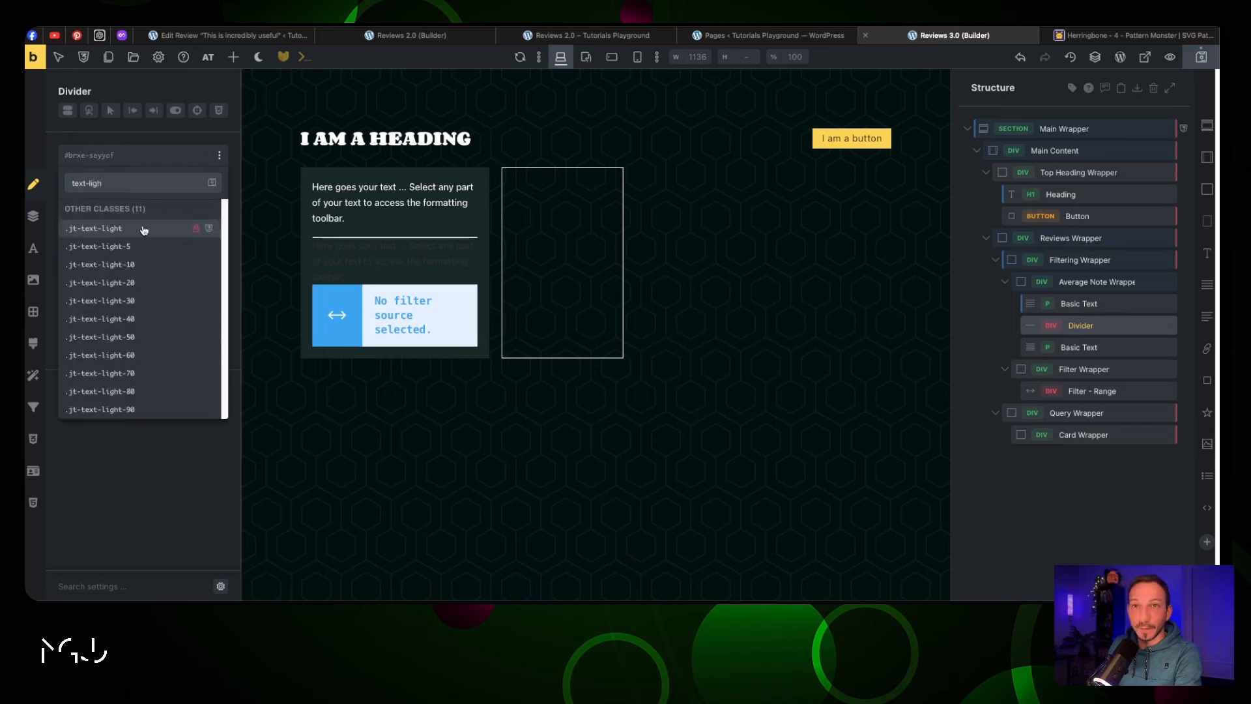
{"action": "left_click", "coordinate": [145, 229]}
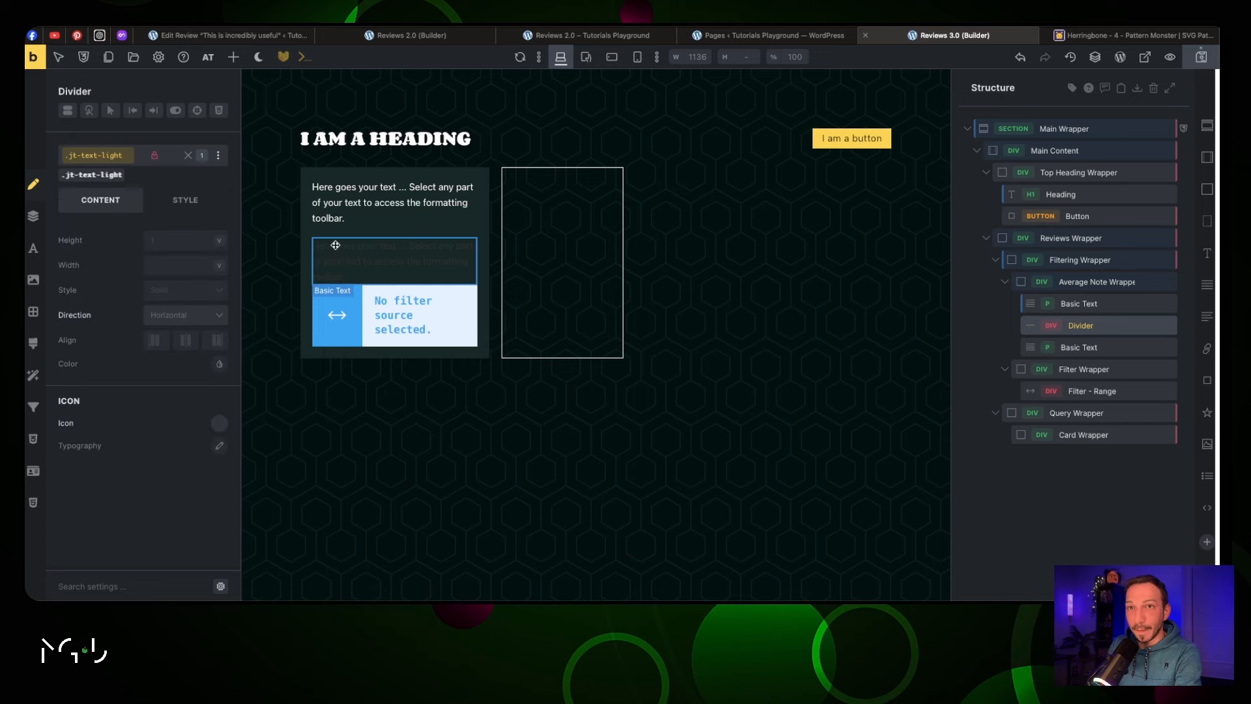
Add .jt-text-light to the second Basic Text in the note box
{"action": "left_click", "coordinate": [355, 248]}
{"action": "left_click", "coordinate": [356, 247]}
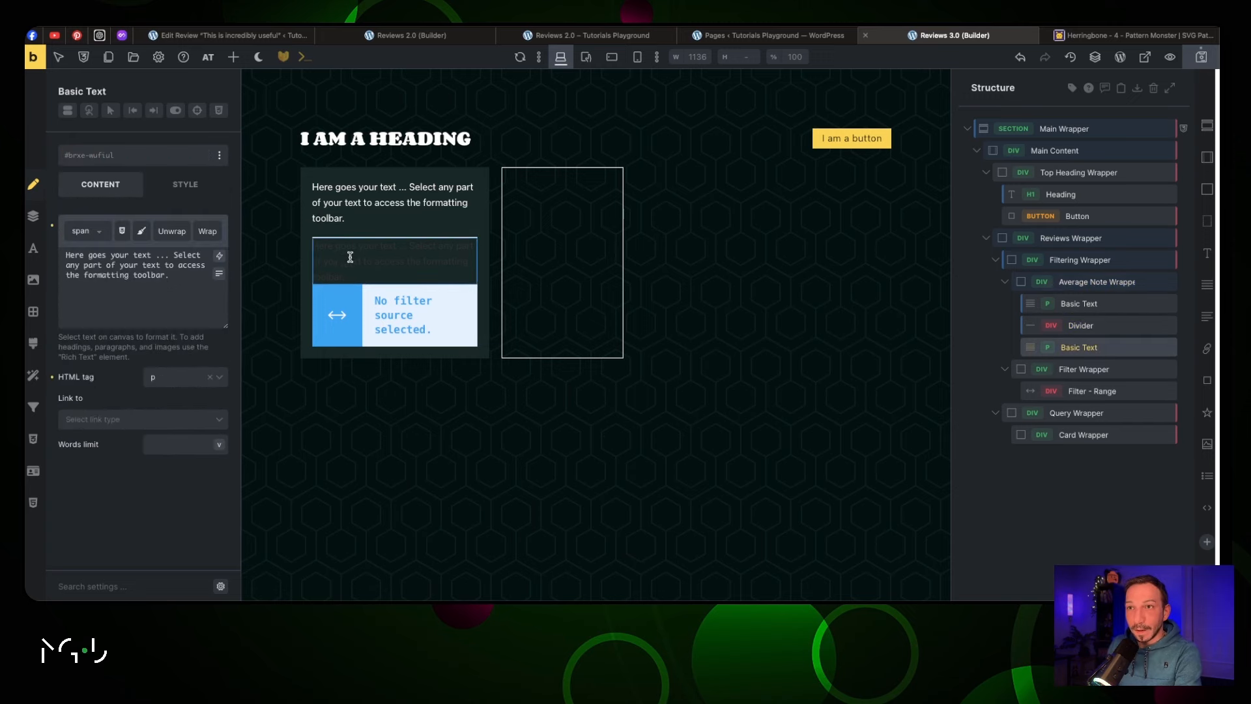
{"action": "left_click", "coordinate": [134, 160]}
{"action": "type", "text": "text-l"}
{"action": "left_click", "coordinate": [137, 231]}
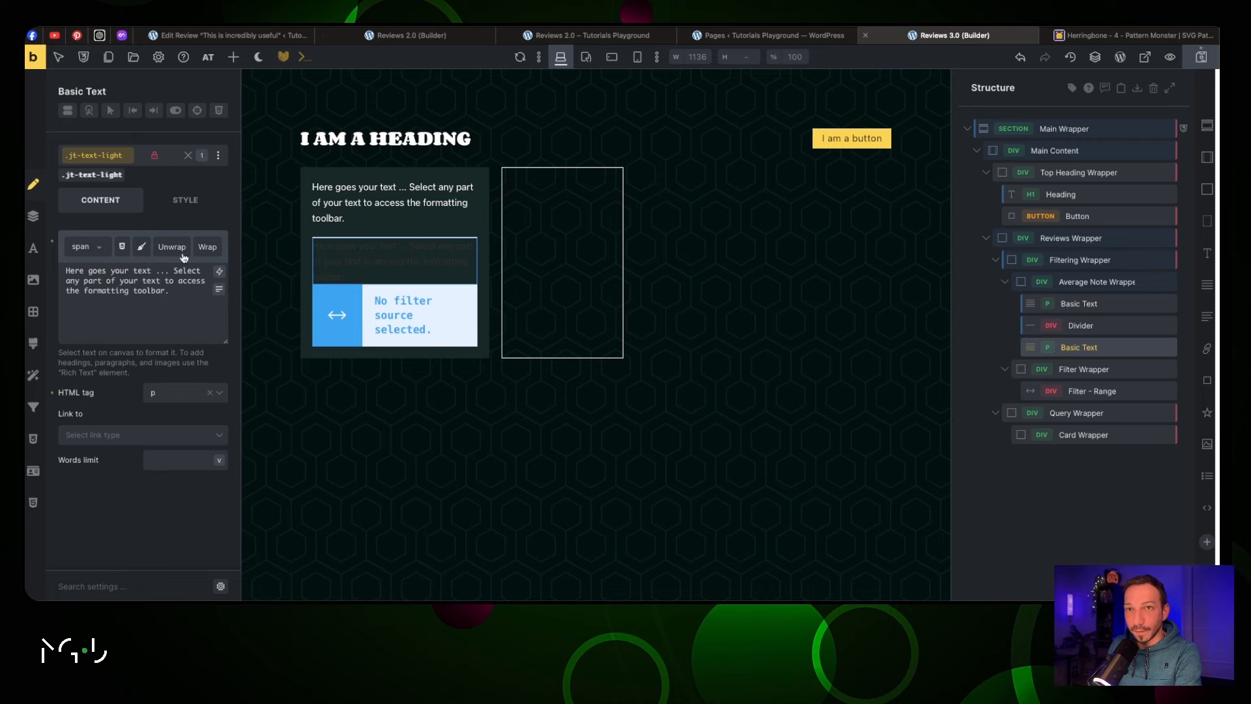
{"action": "left_click", "coordinate": [405, 226]}
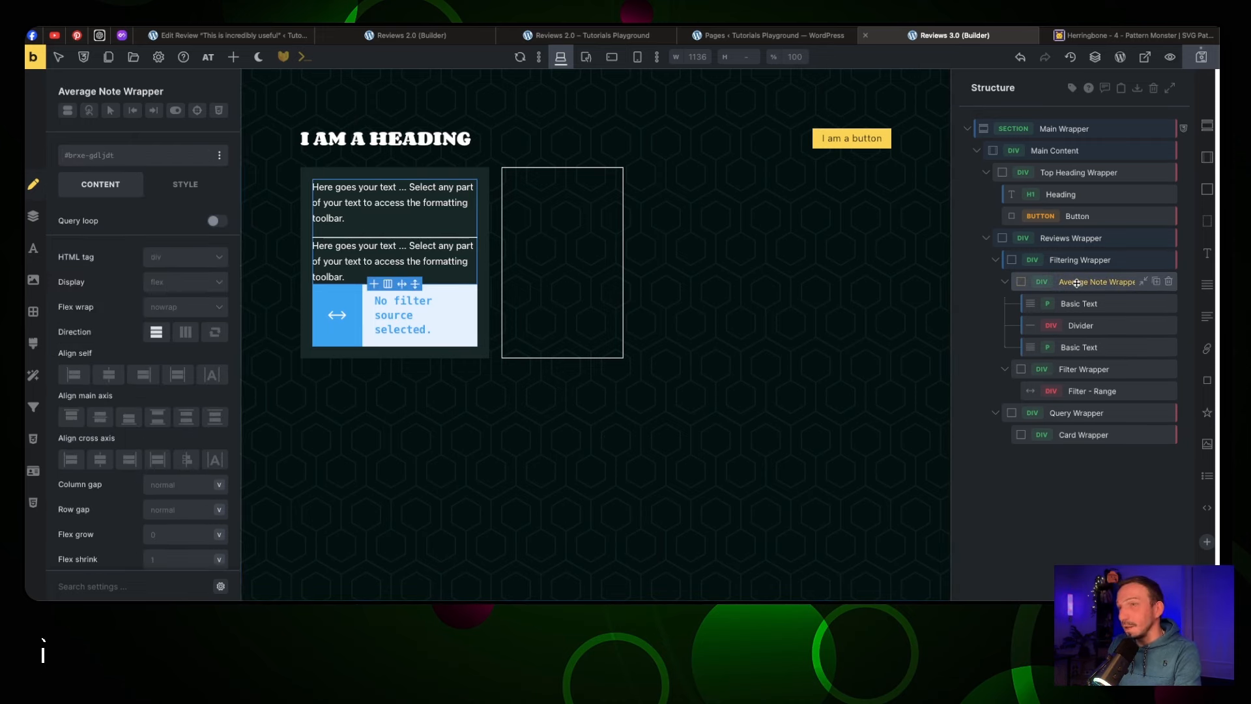
Give the Average Note Wrapper .jt-padding-m and its first text .jt-text-l
{"action": "left_click", "coordinate": [114, 155]}
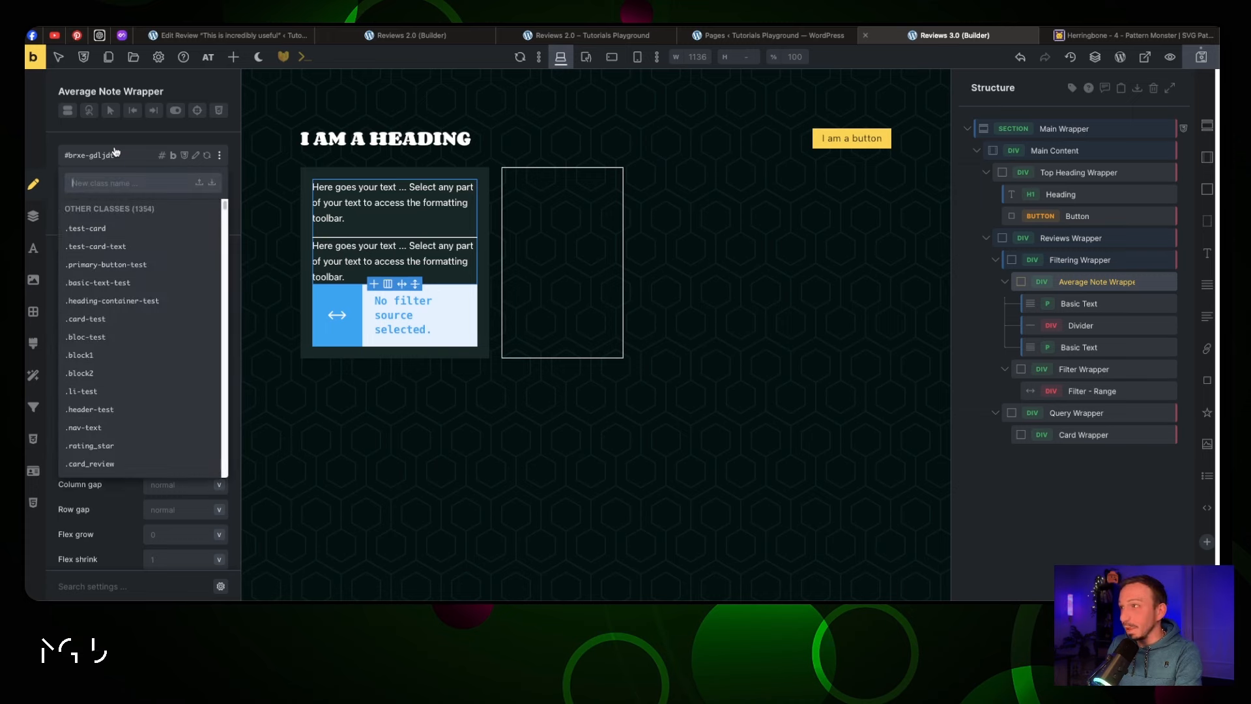
{"action": "type", "text": "padding"}
{"action": "left_click", "coordinate": [139, 321]}
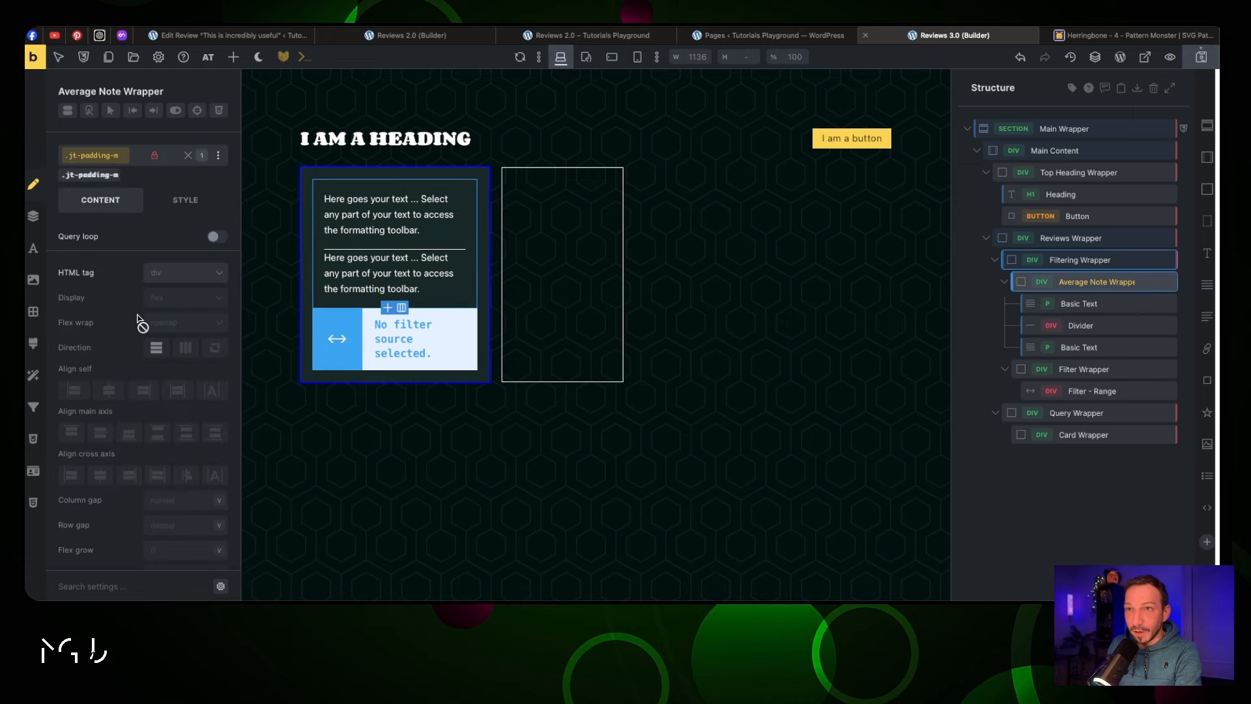
{"action": "left_click", "coordinate": [362, 214]}
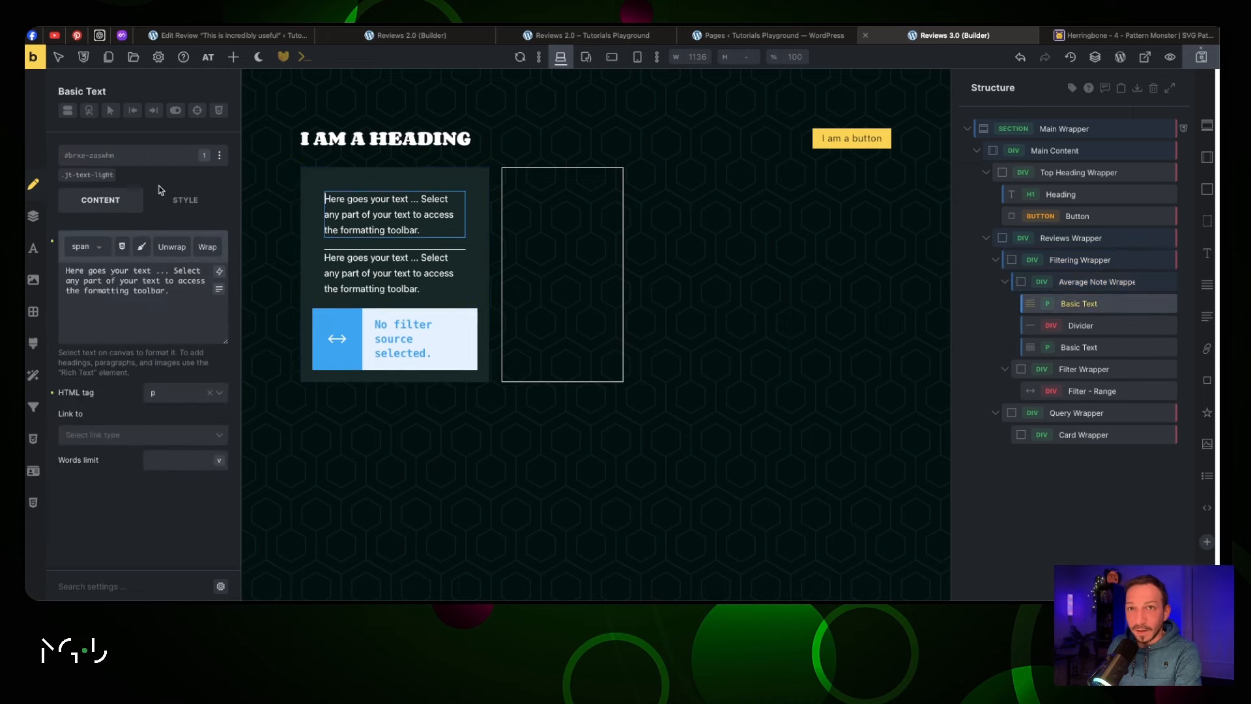
{"action": "left_click", "coordinate": [99, 162]}
{"action": "type", "text": "text"}
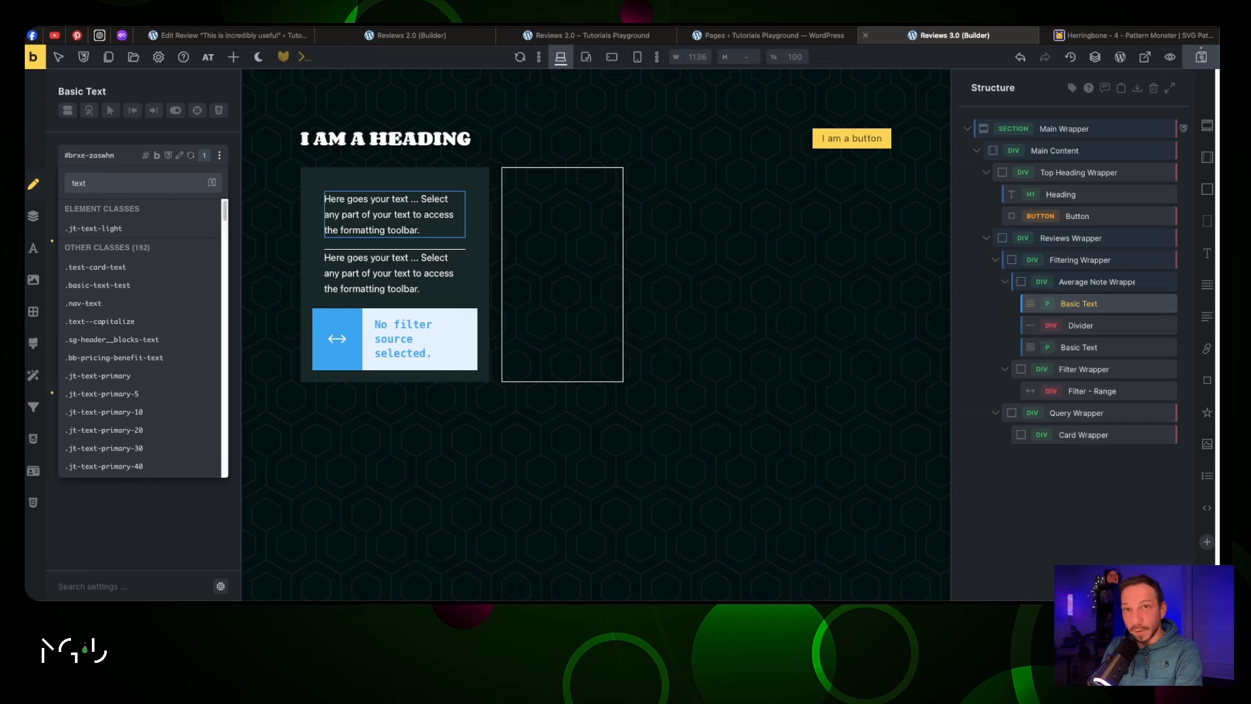
{"action": "type", "text": "-l"}
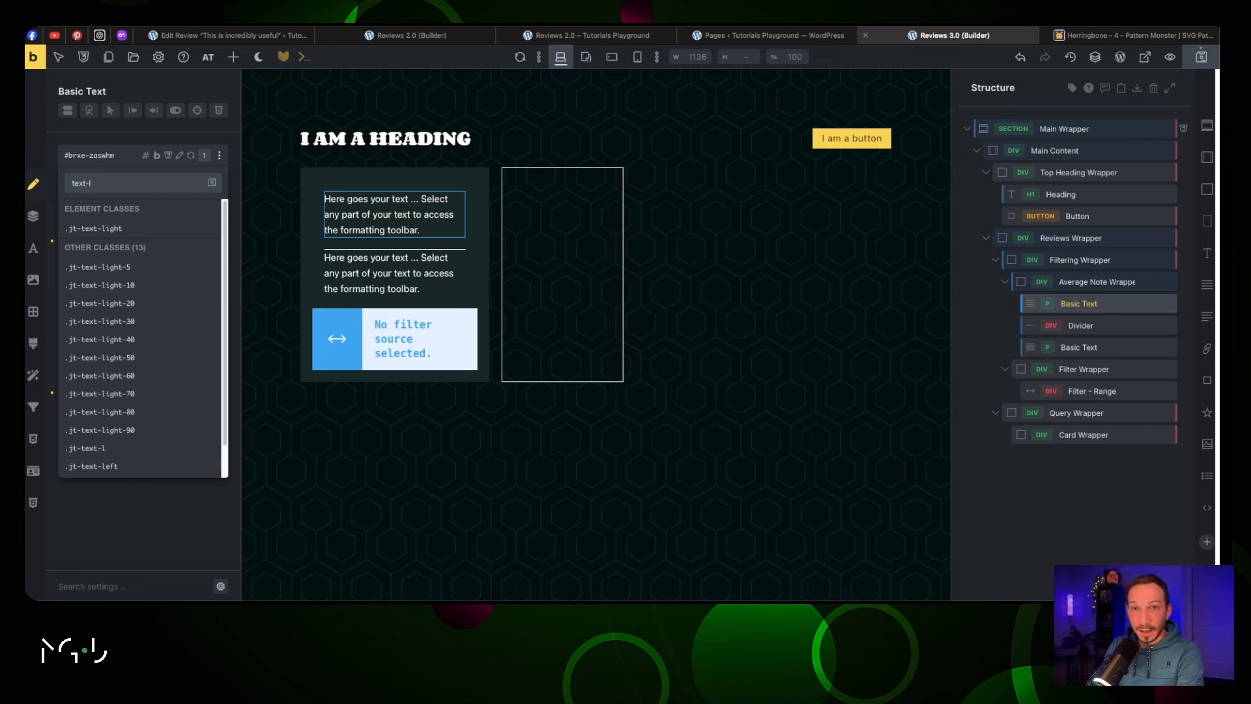
{"action": "left_click", "coordinate": [132, 448]}
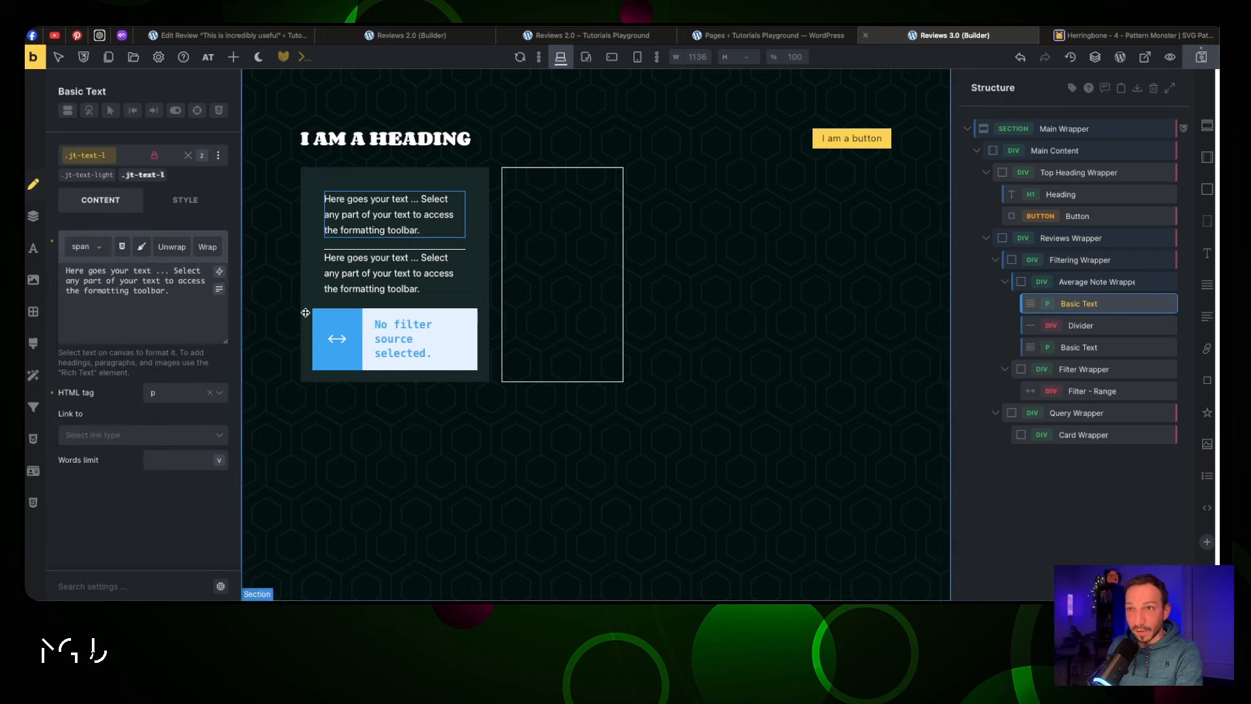
Add .jt-text-m to the second text in the note box
{"action": "left_click", "coordinate": [338, 278]}
{"action": "left_click", "coordinate": [347, 307]}
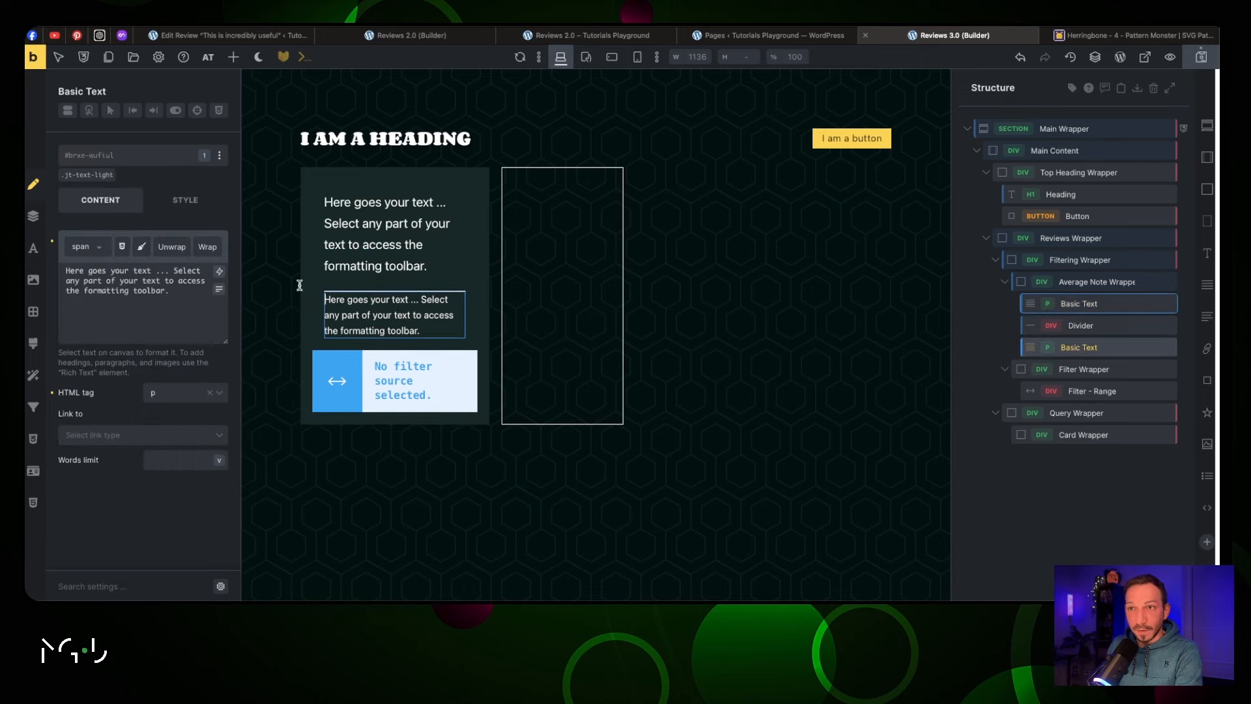
{"action": "left_click", "coordinate": [122, 155]}
{"action": "type", "text": "text"}
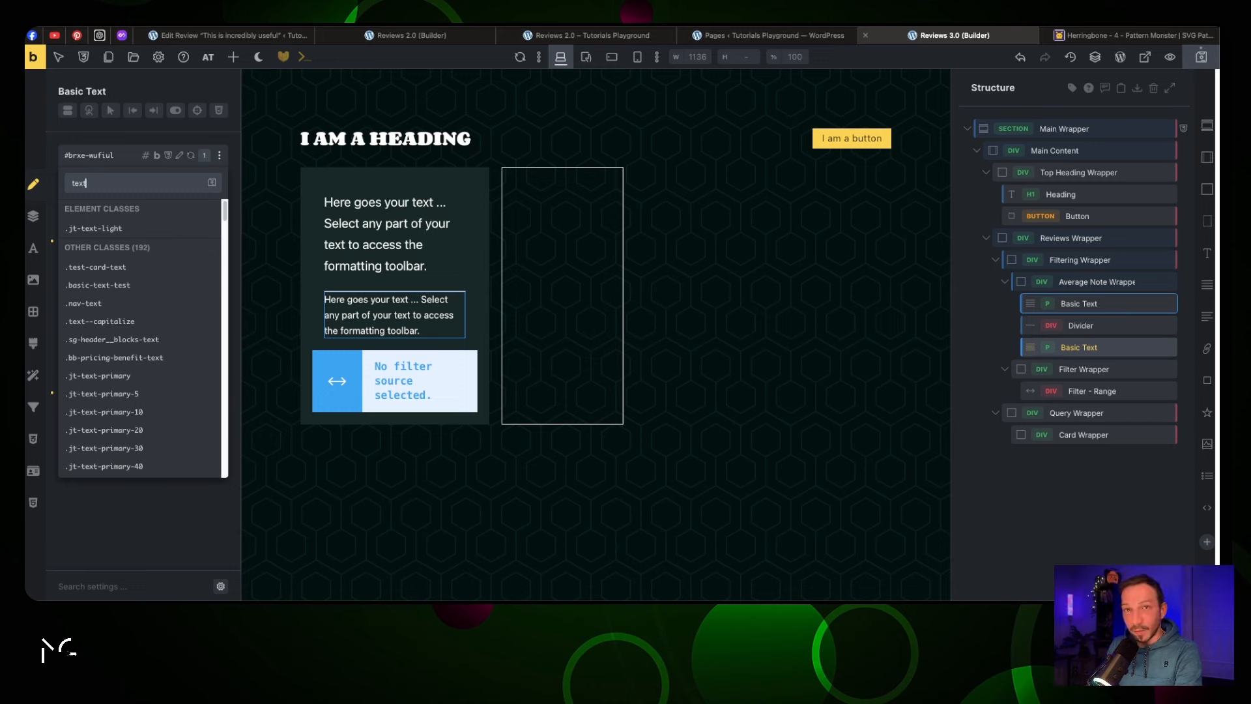
{"action": "type", "text": "-m"}
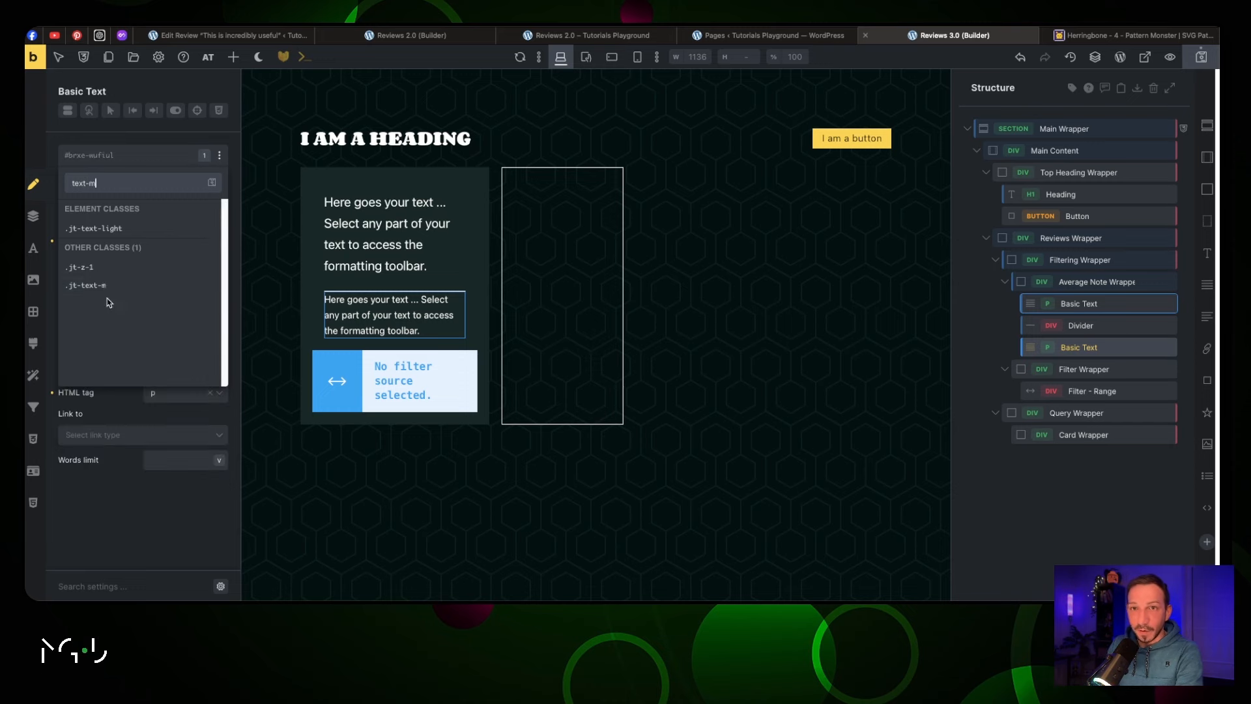
{"action": "left_click", "coordinate": [112, 294]}
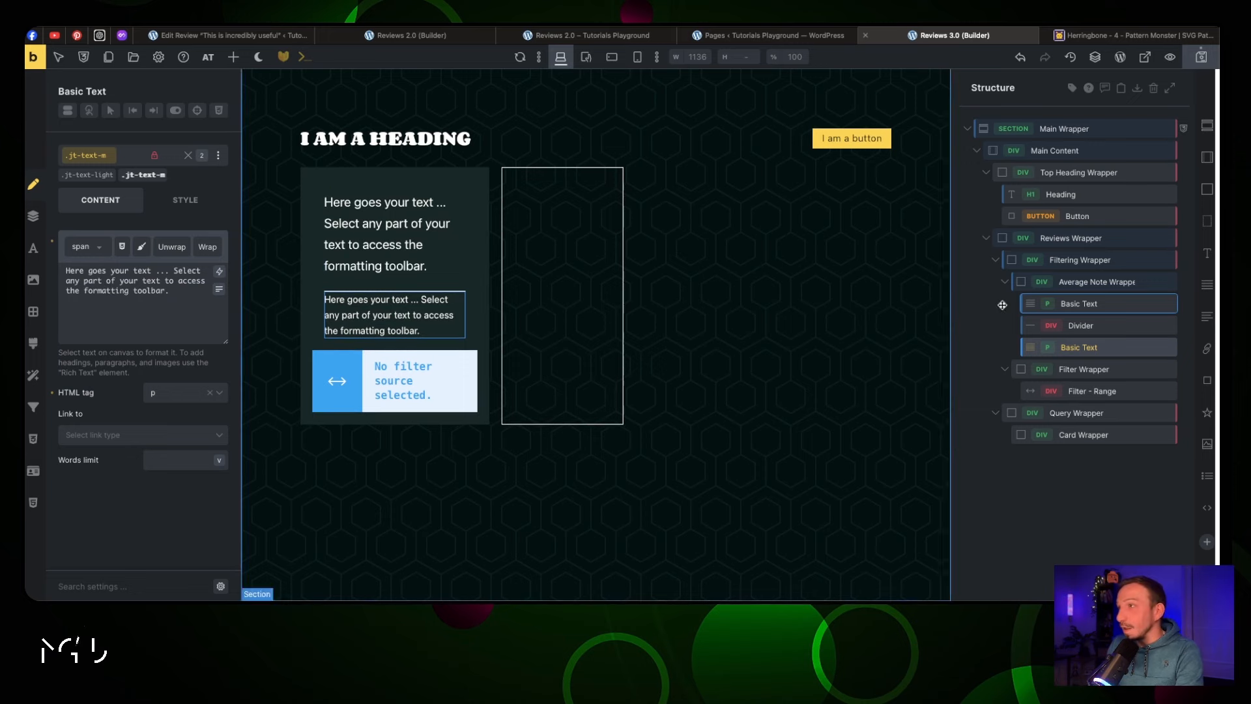
Compare with the Reviews 2.0 front-end page, then return to the Reviews 3.0 builder
{"action": "left_click", "coordinate": [1086, 282]}
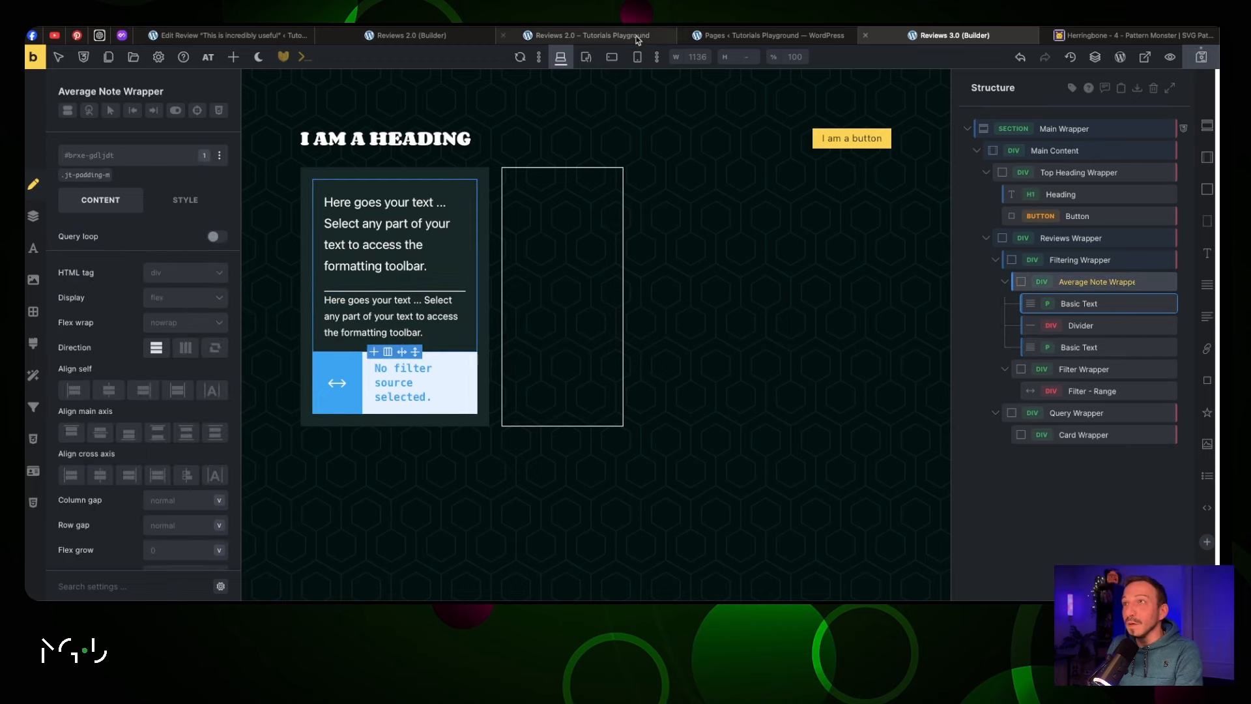
{"action": "left_click", "coordinate": [590, 35]}
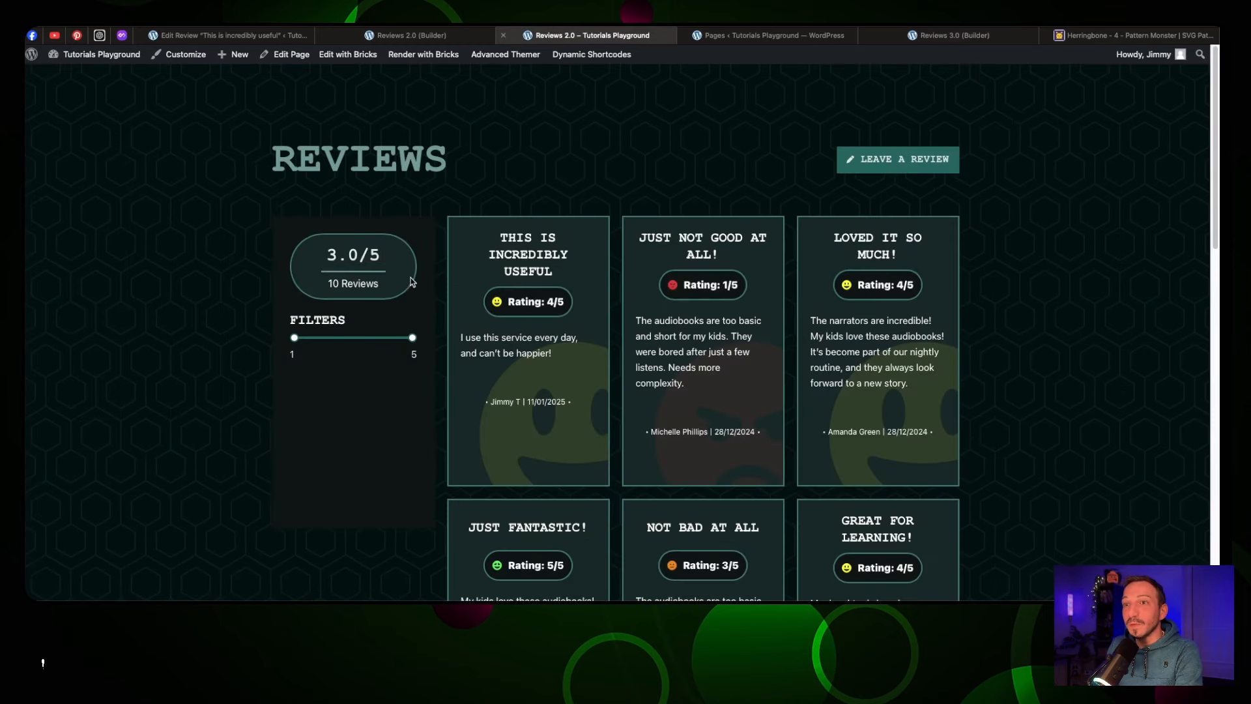
{"action": "left_click", "coordinate": [924, 40]}
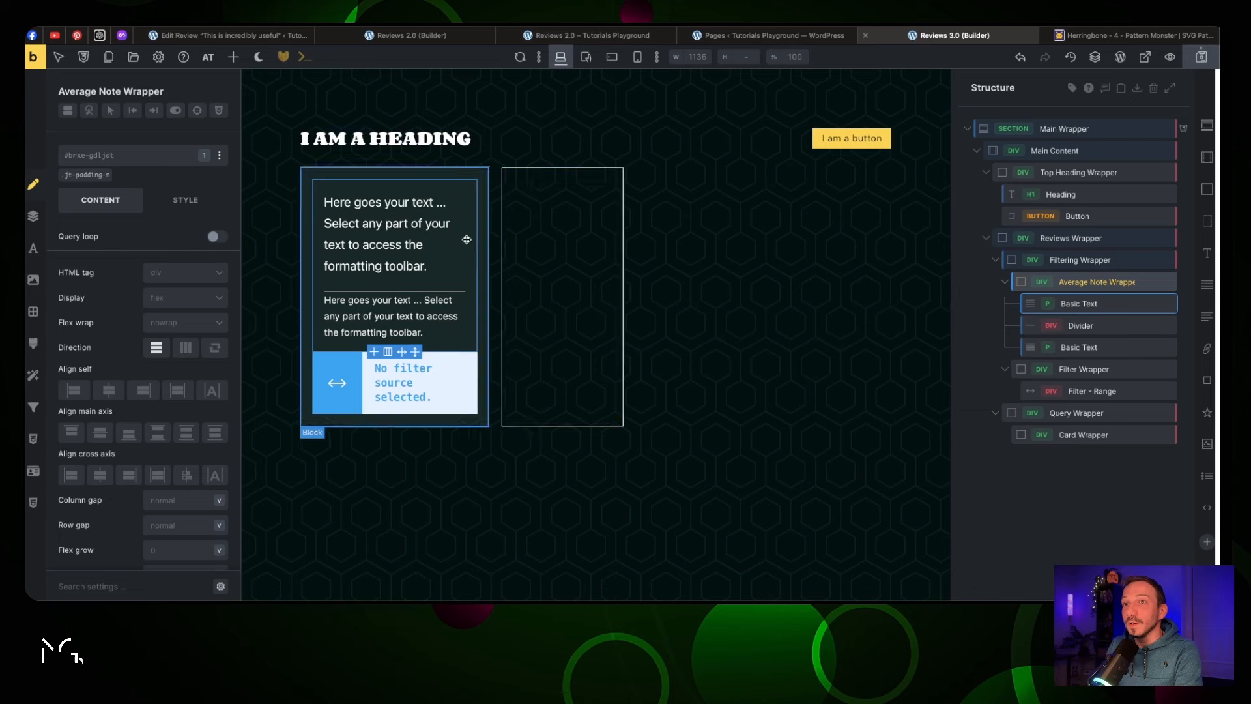
{"action": "left_click", "coordinate": [409, 239]}
Trim the first text to 'Here goes/5' and give the wrapper a 2px solid teal border
{"action": "left_click_drag", "start_coordinate": [171, 292], "coordinate": [112, 269]}
{"action": "key", "text": "BackSpace"}
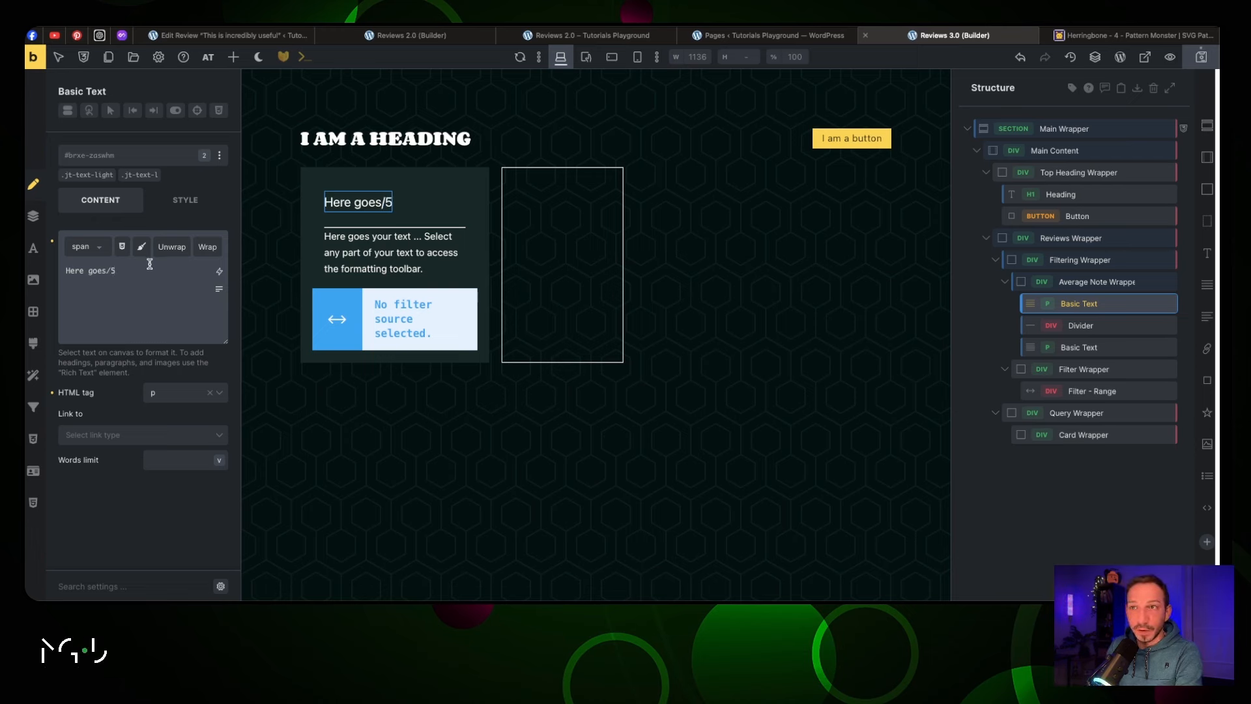
{"action": "left_click", "coordinate": [421, 191]}
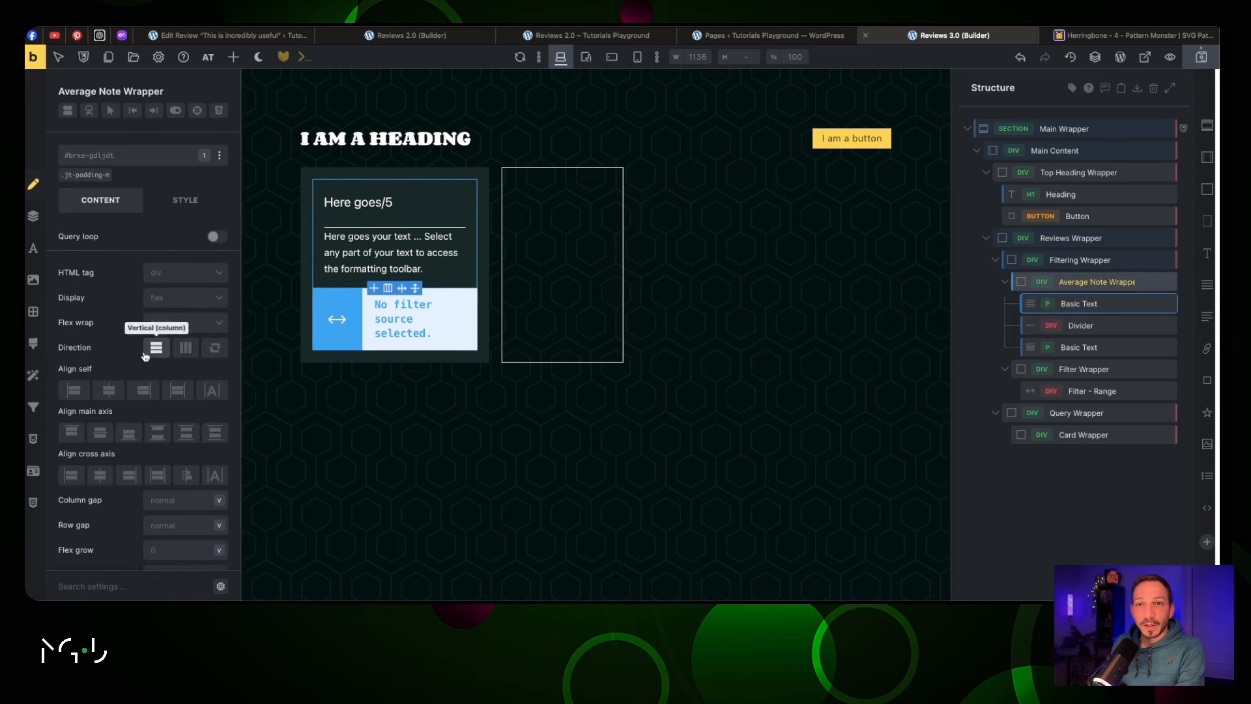
{"action": "left_click", "coordinate": [31, 314]}
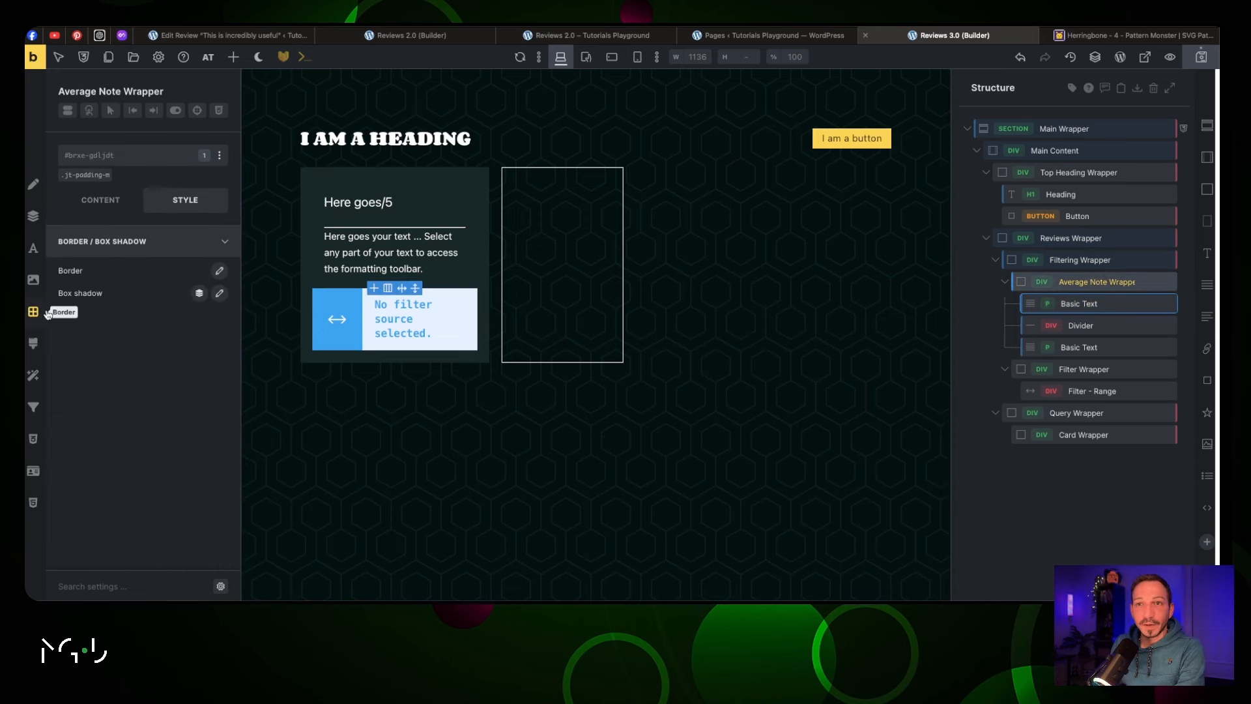
{"action": "left_click", "coordinate": [219, 271]}
{"action": "left_click", "coordinate": [157, 335]}
{"action": "type", "text": "2"}
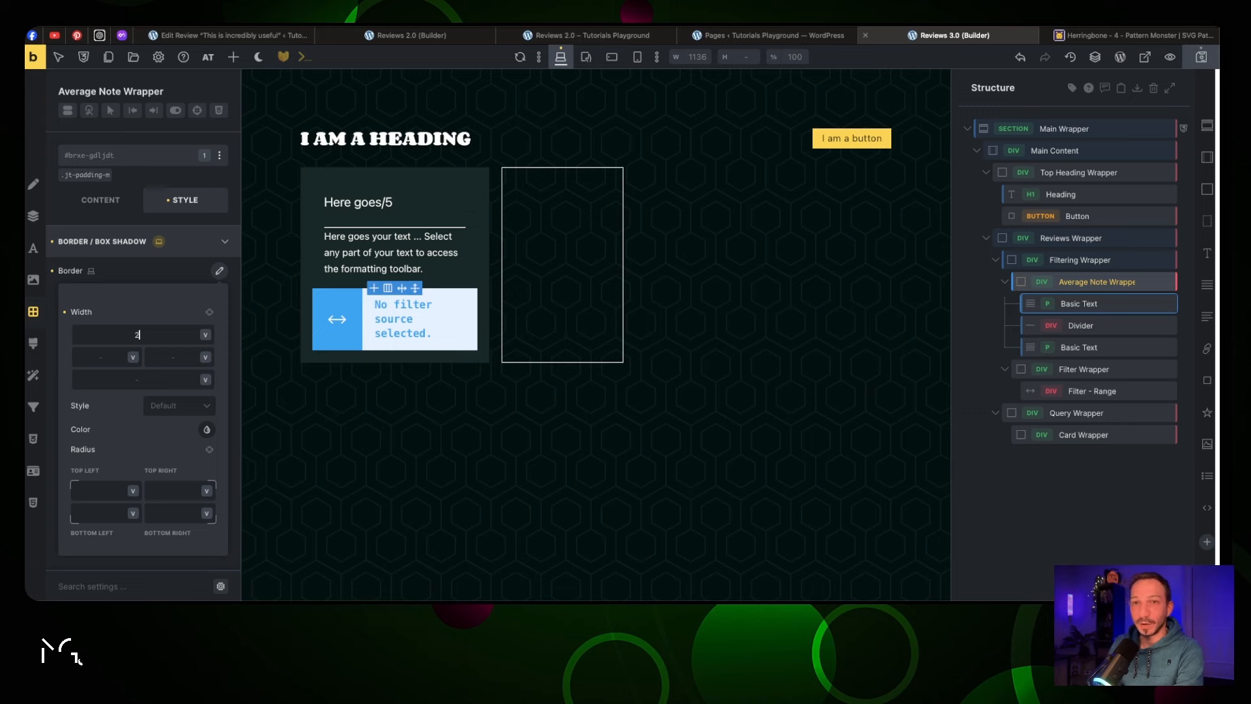
{"action": "left_click", "coordinate": [210, 311]}
{"action": "left_click", "coordinate": [204, 410]}
{"action": "left_click", "coordinate": [168, 465]}
{"action": "left_click", "coordinate": [207, 428]}
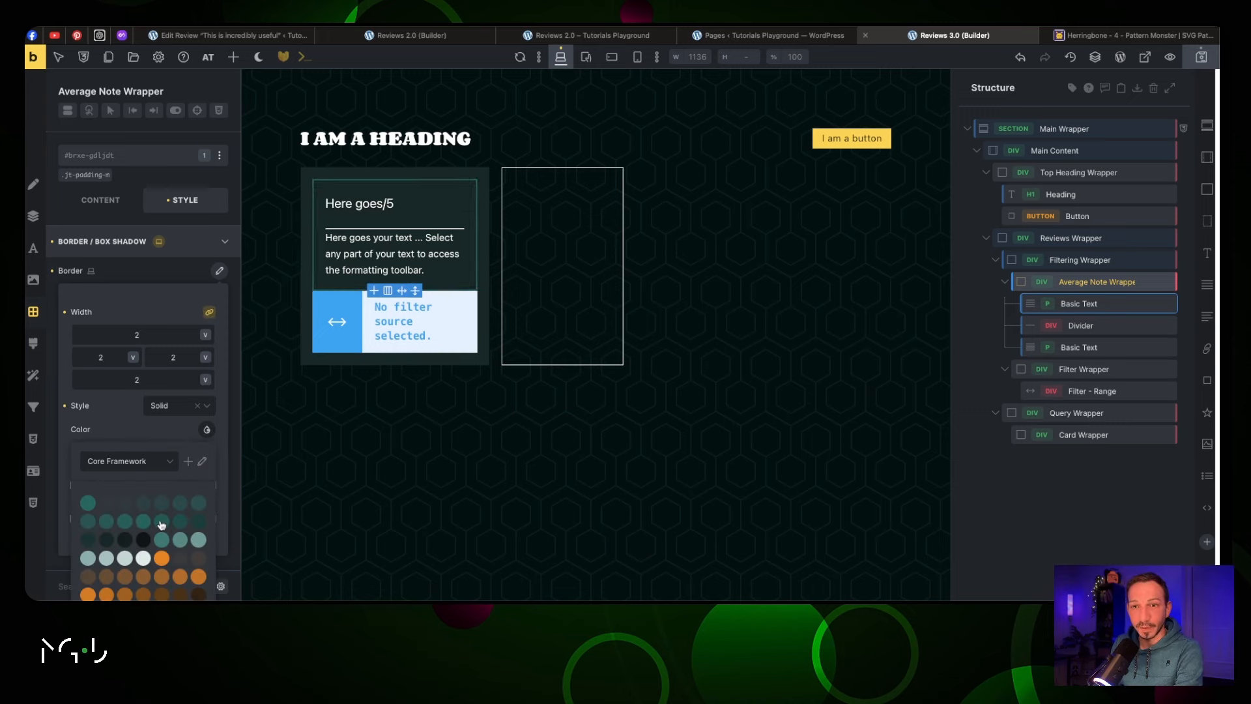
{"action": "left_click", "coordinate": [163, 538]}
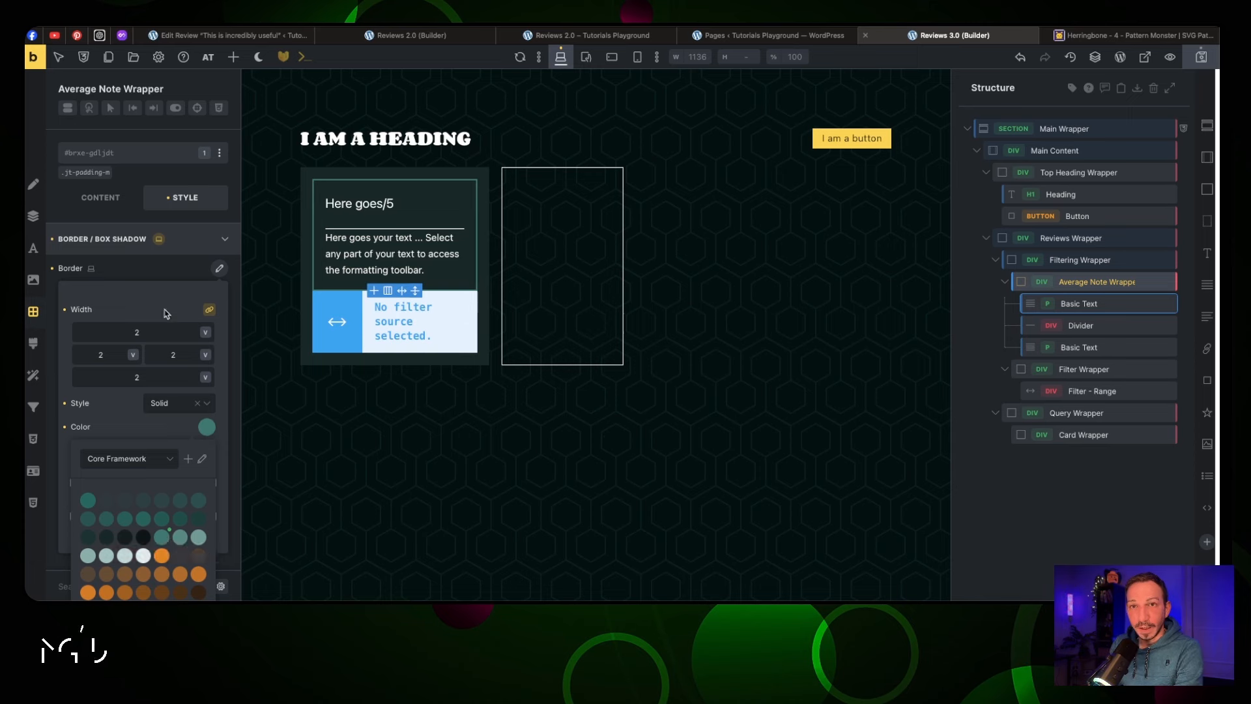
{"action": "left_click", "coordinate": [215, 270]}
Add .jt-radius-full to the wrapper, save, and view the page on the front end
{"action": "left_click", "coordinate": [124, 157]}
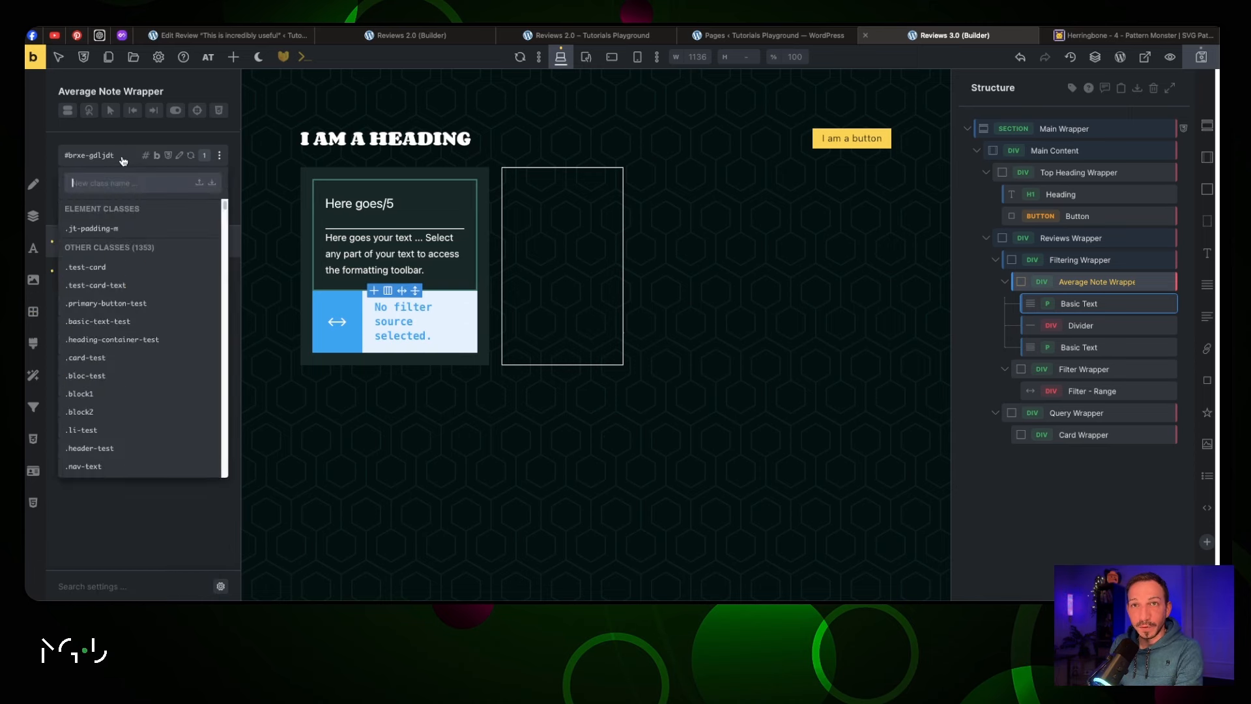
{"action": "type", "text": "radiu"}
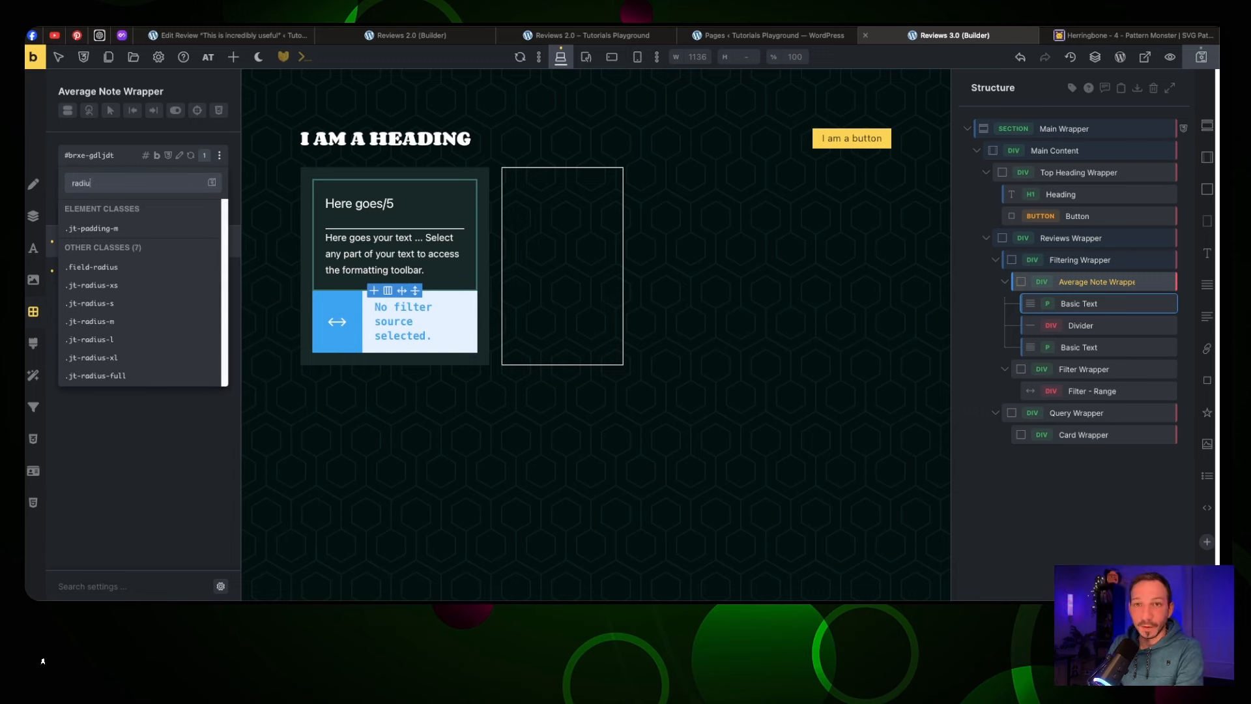
{"action": "left_click", "coordinate": [165, 375]}
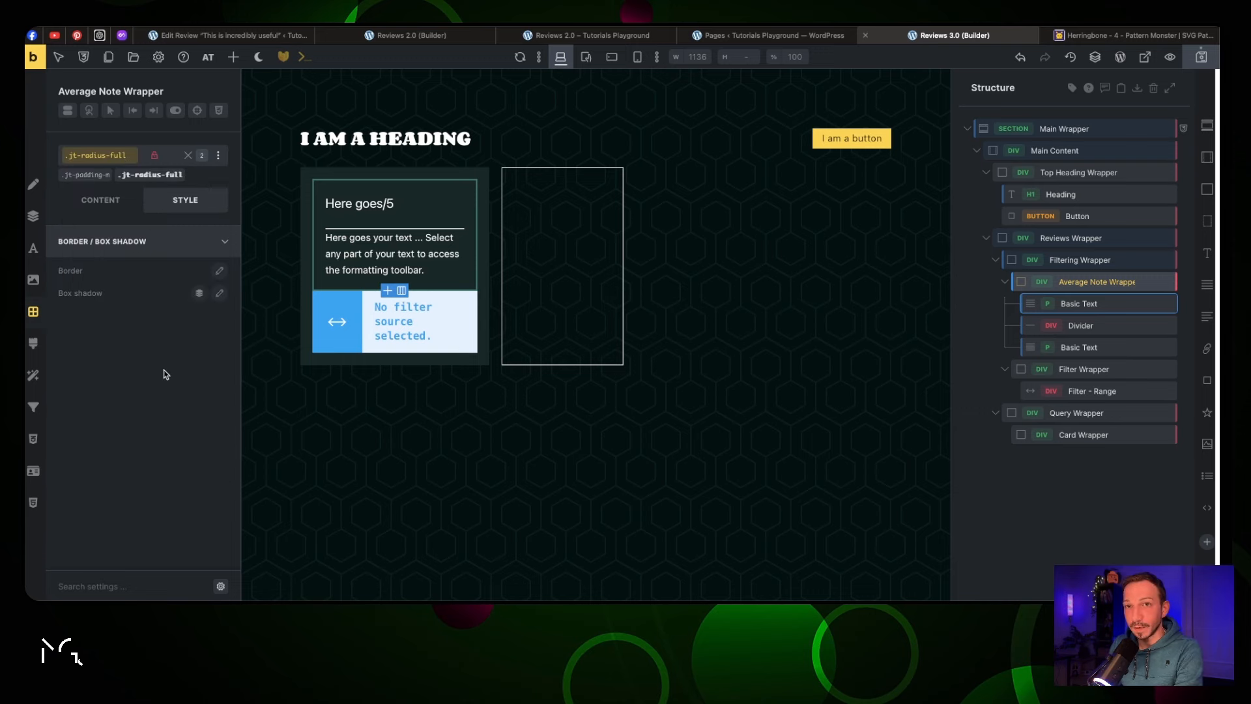
{"action": "left_click", "coordinate": [1199, 62]}
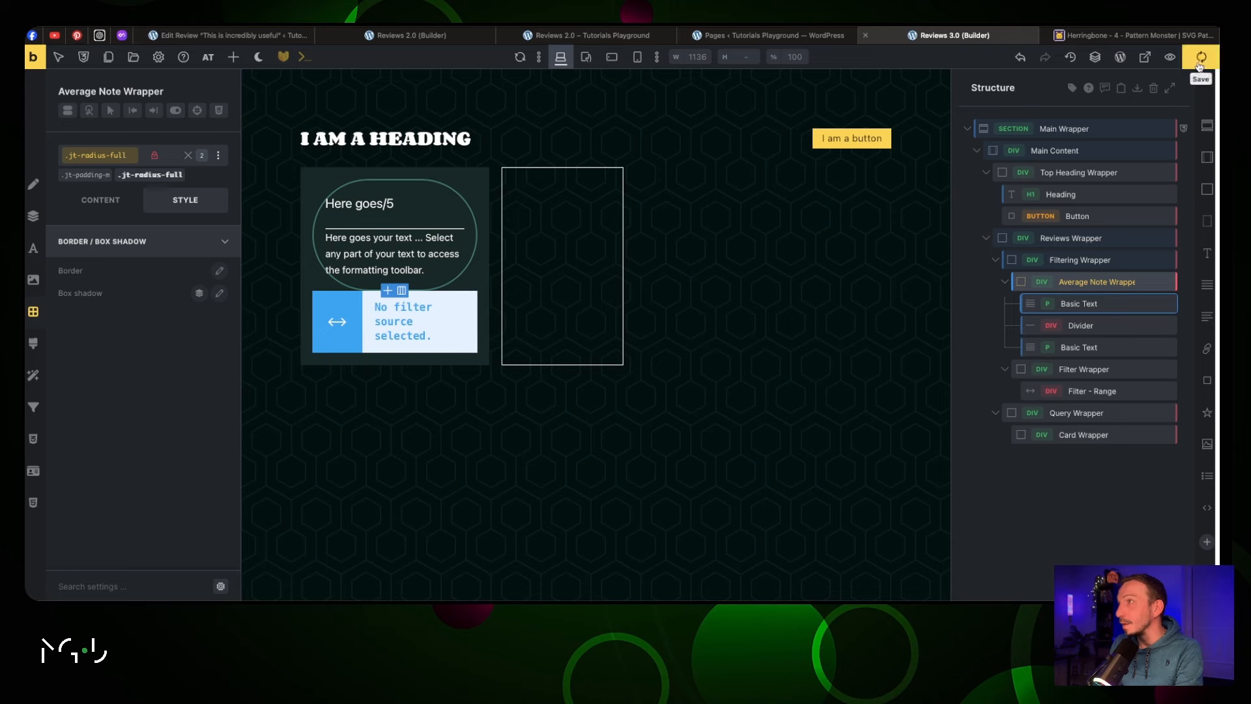
{"action": "left_click", "coordinate": [1145, 57]}
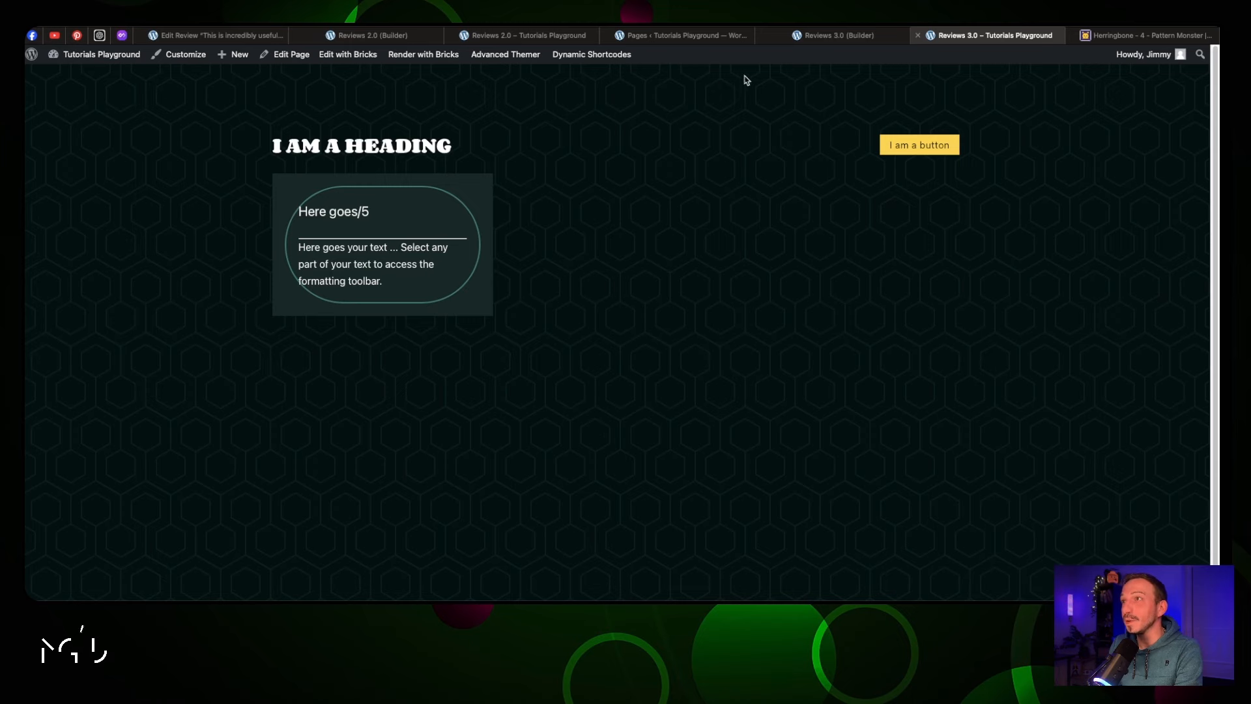
Replace the wrapper's .jt-padding-m class with .jt-padding-xl
{"action": "left_click", "coordinate": [831, 36]}
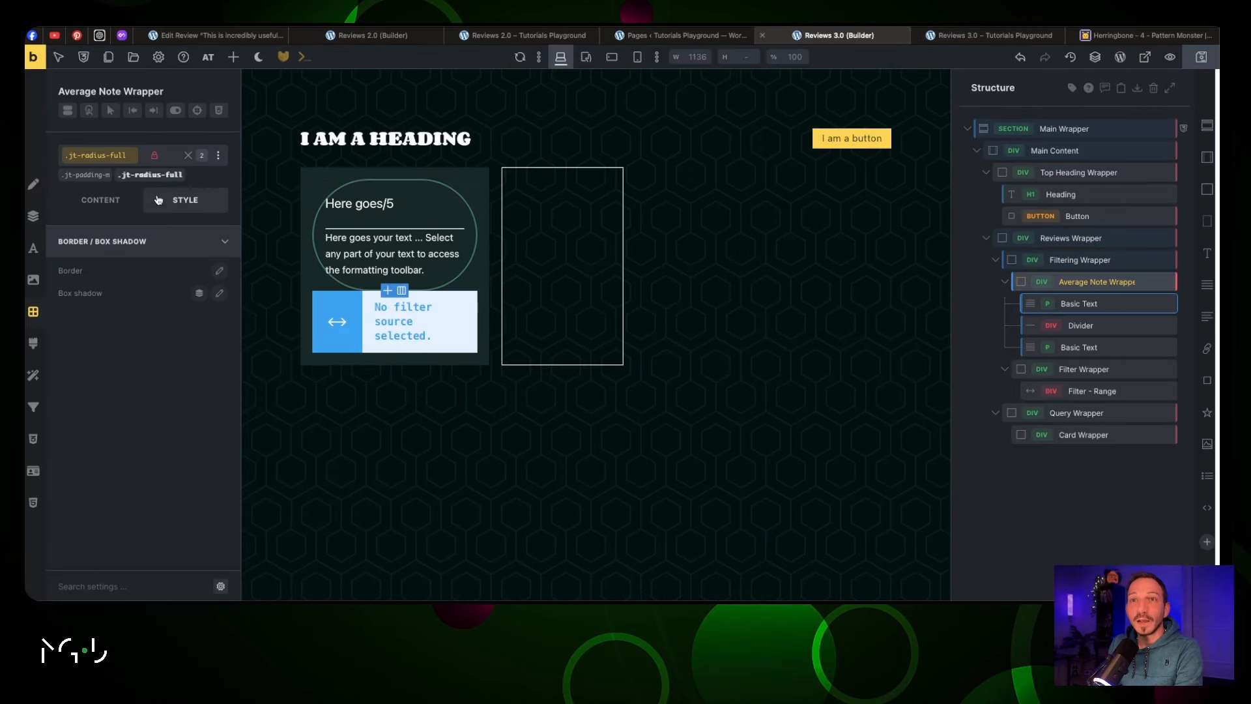
{"action": "left_click", "coordinate": [101, 174]}
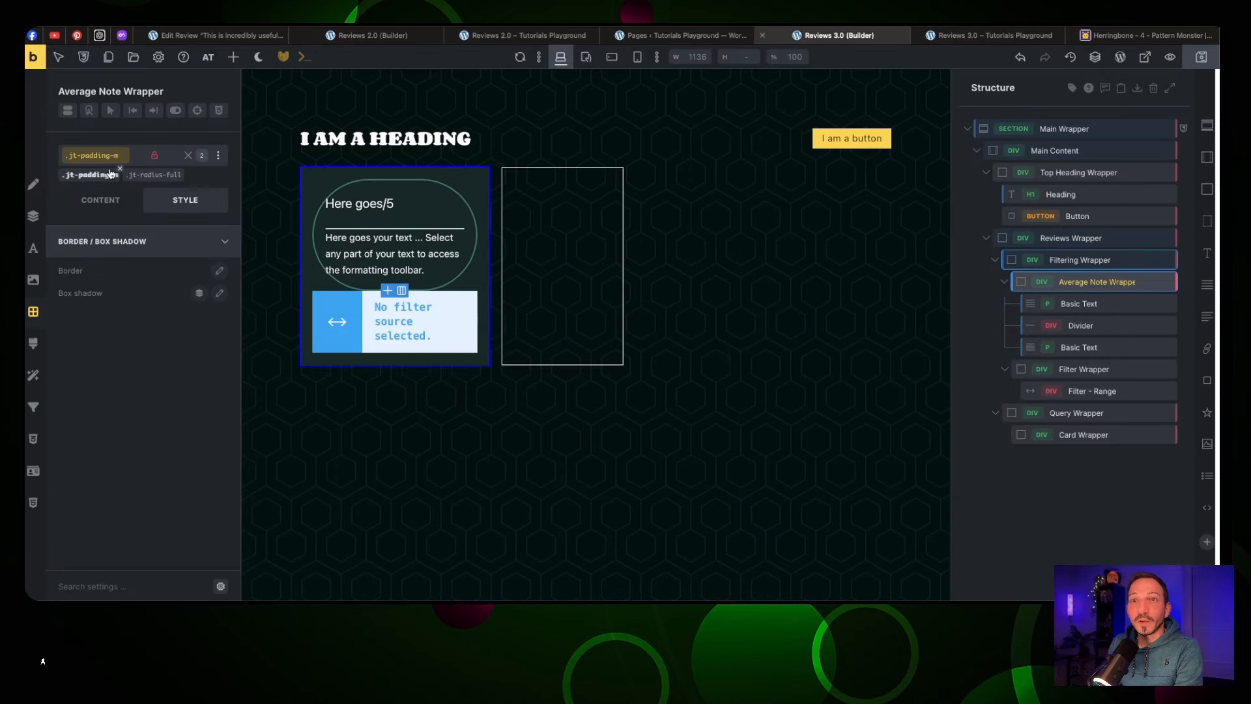
{"action": "left_click", "coordinate": [120, 173]}
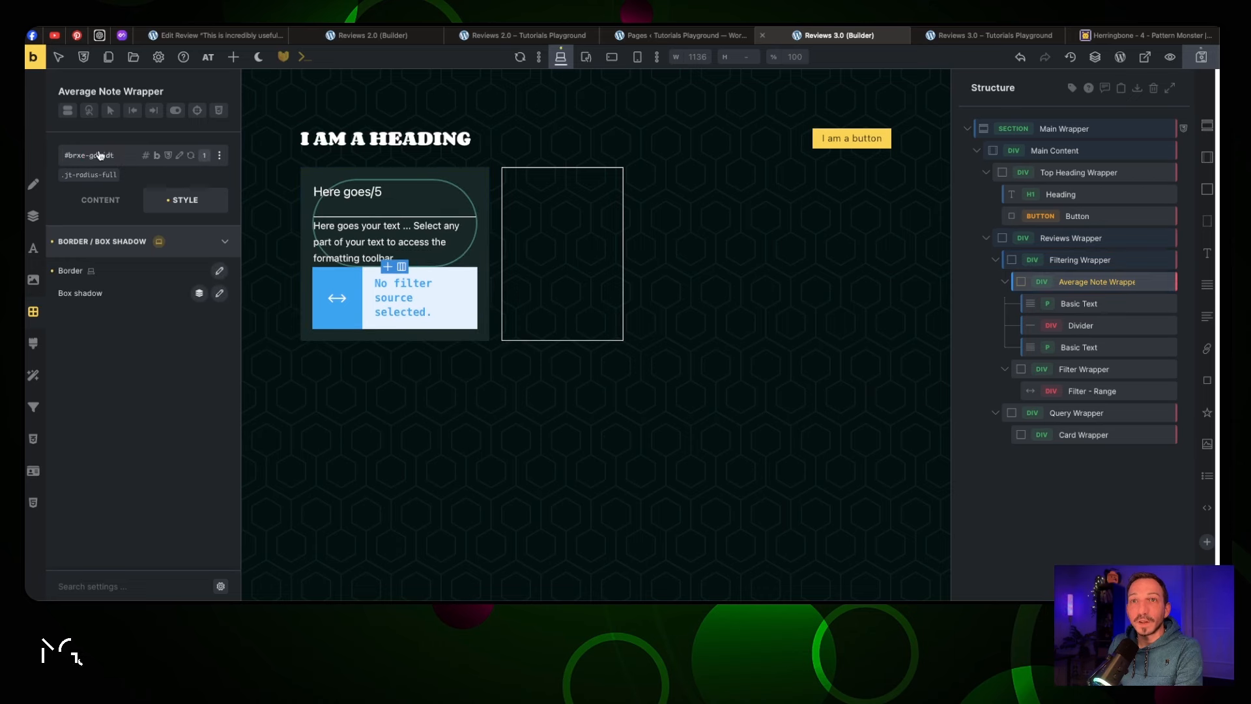
{"action": "left_click", "coordinate": [153, 161]}
{"action": "type", "text": "padding"}
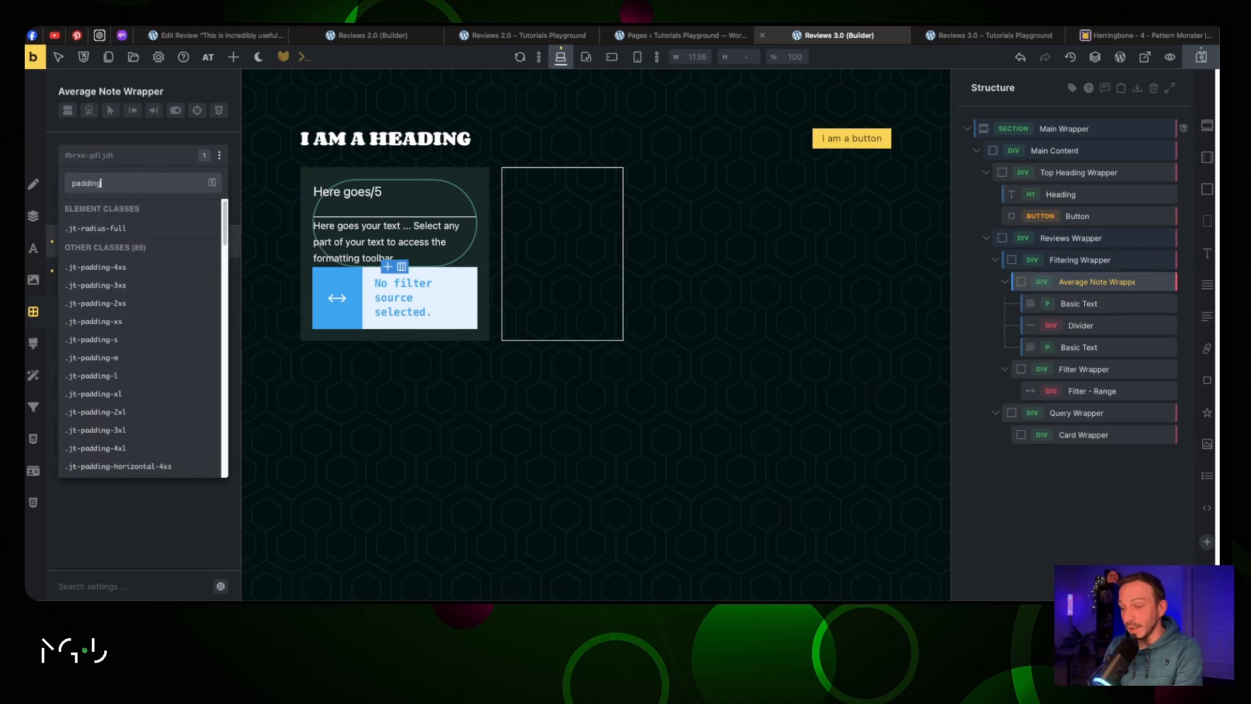
{"action": "type", "text": "-xl"}
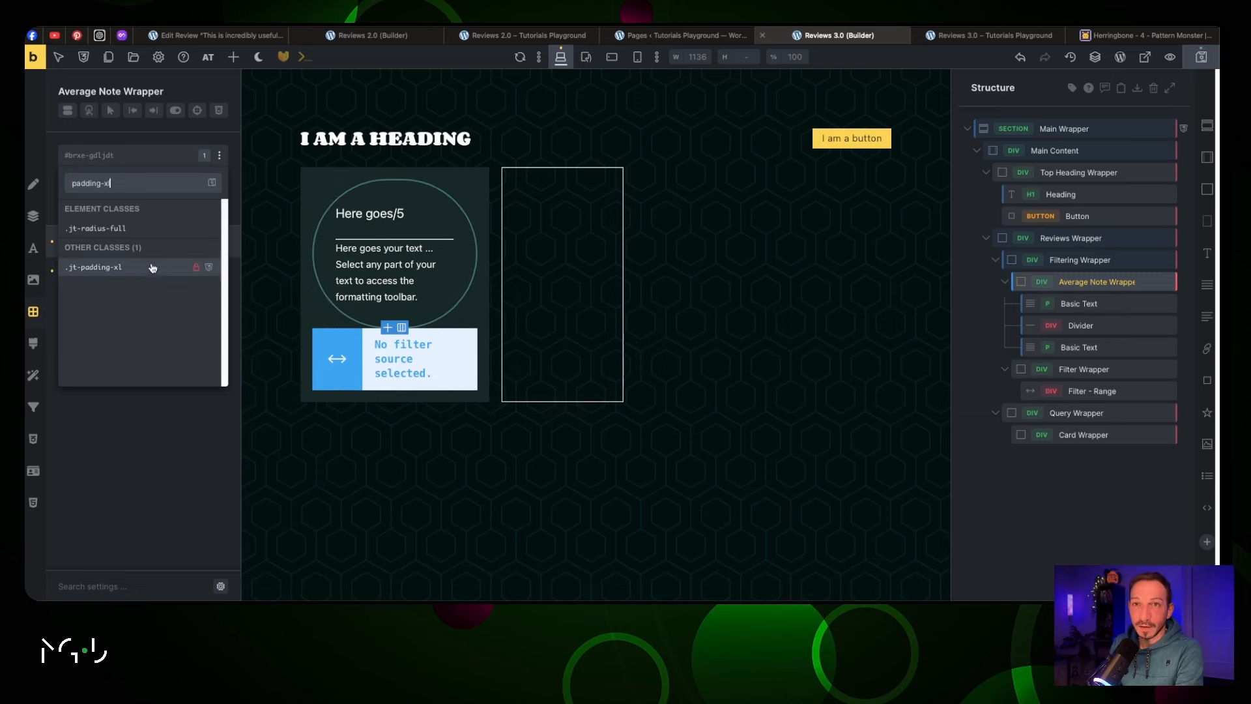
{"action": "left_click", "coordinate": [151, 267]}
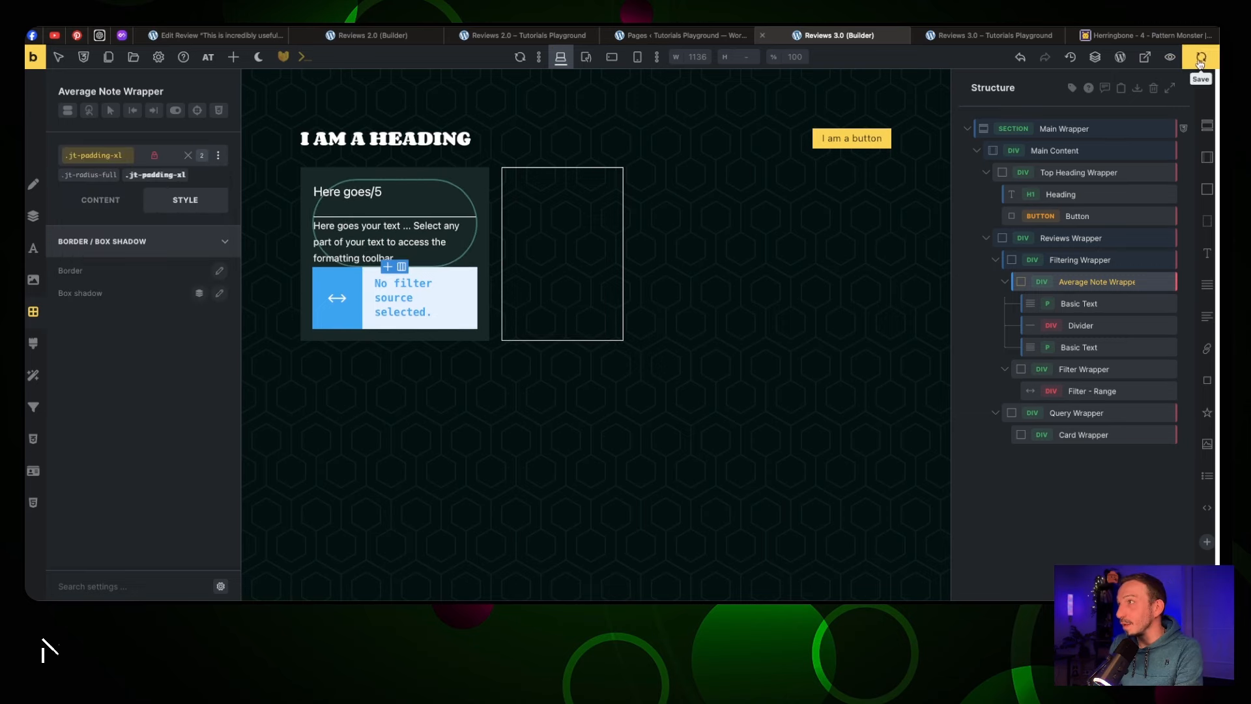
Preview the front end, then select the second note text back in the builder
{"action": "left_click", "coordinate": [958, 37]}
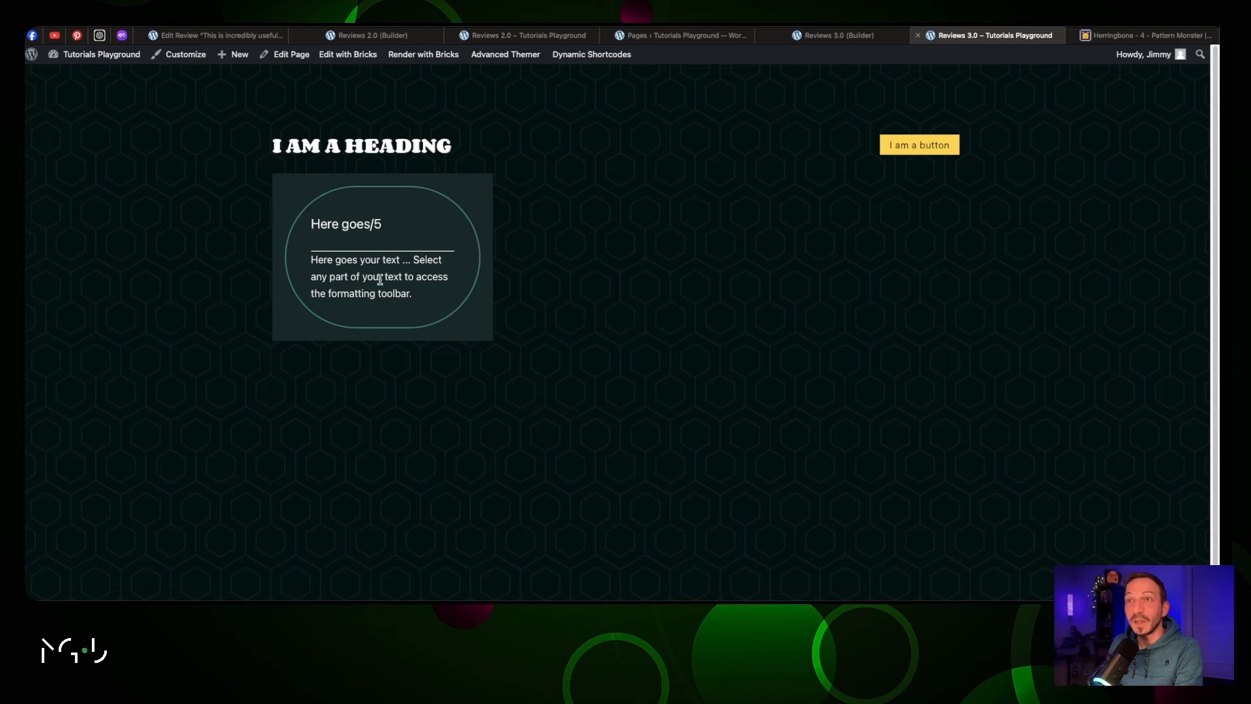
{"action": "left_click", "coordinate": [838, 35]}
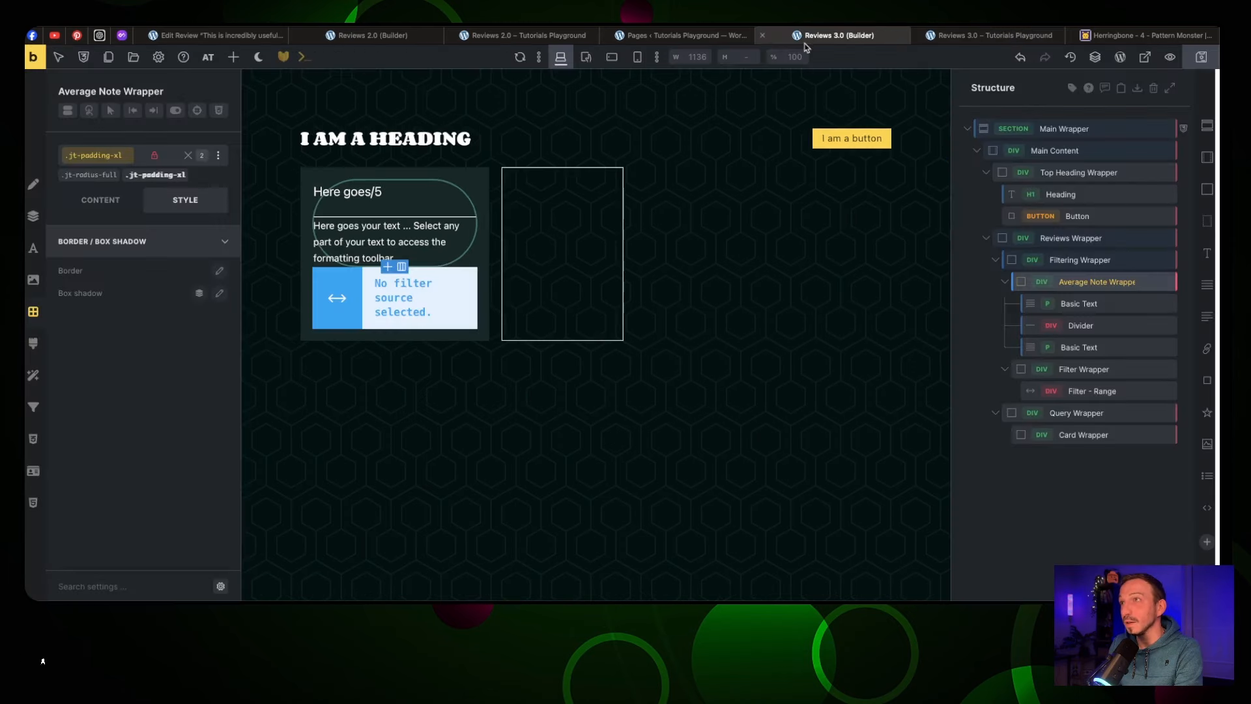
{"action": "left_click", "coordinate": [394, 257]}
{"action": "left_click", "coordinate": [100, 199]}
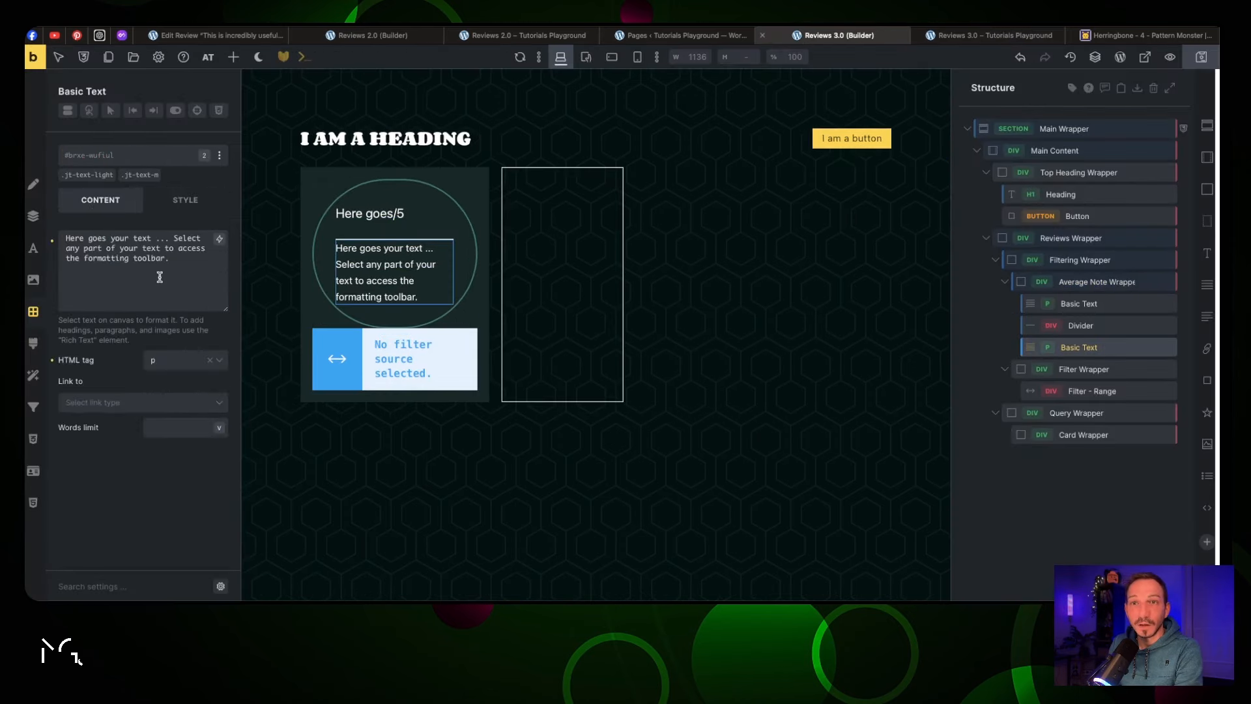
Change the second text to '10 Reviews' and centre the note box contents on the cross axis
{"action": "triple_click", "coordinate": [150, 236]}
{"action": "key", "text": "BackSpace"}
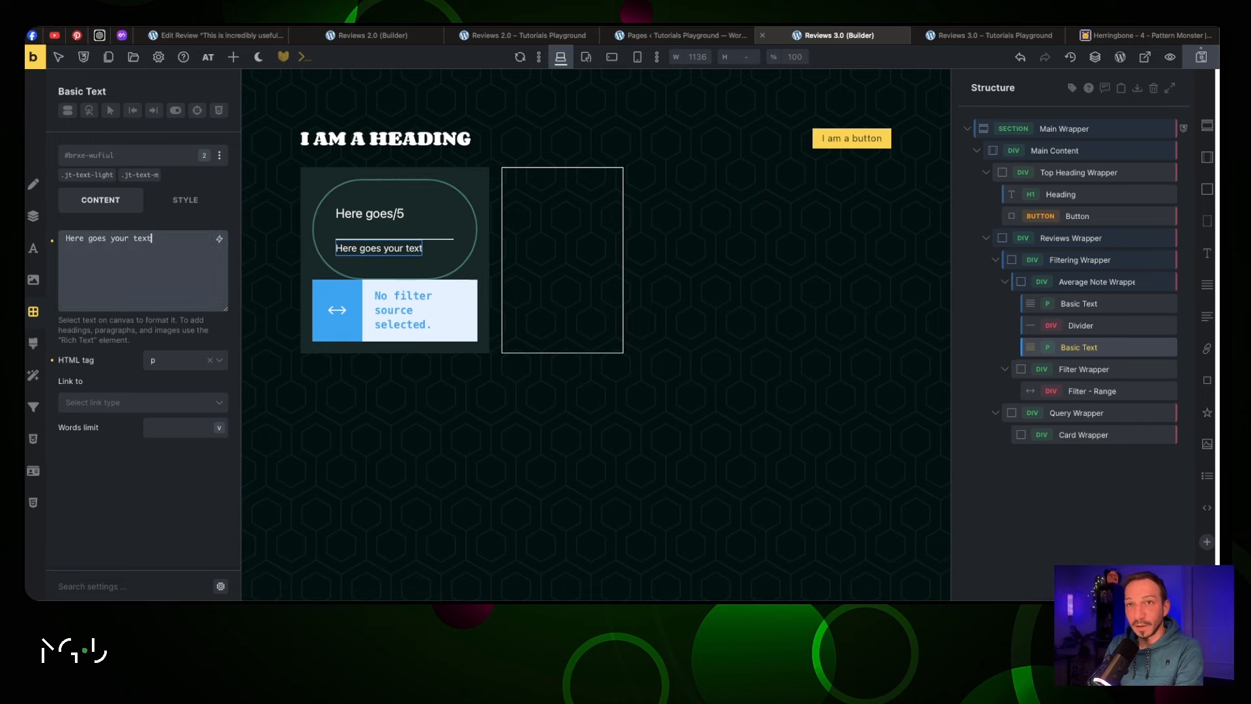
{"action": "key", "text": "ctrl+a"}
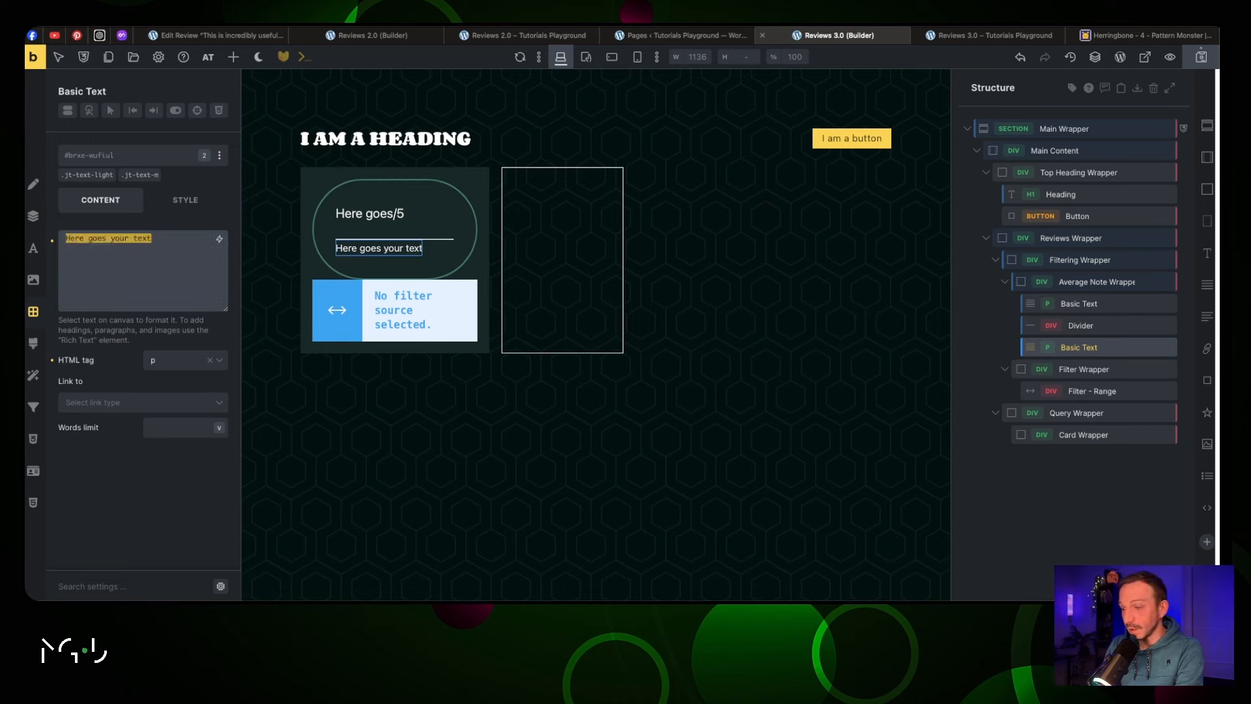
{"action": "type", "text": "10 Reviews"}
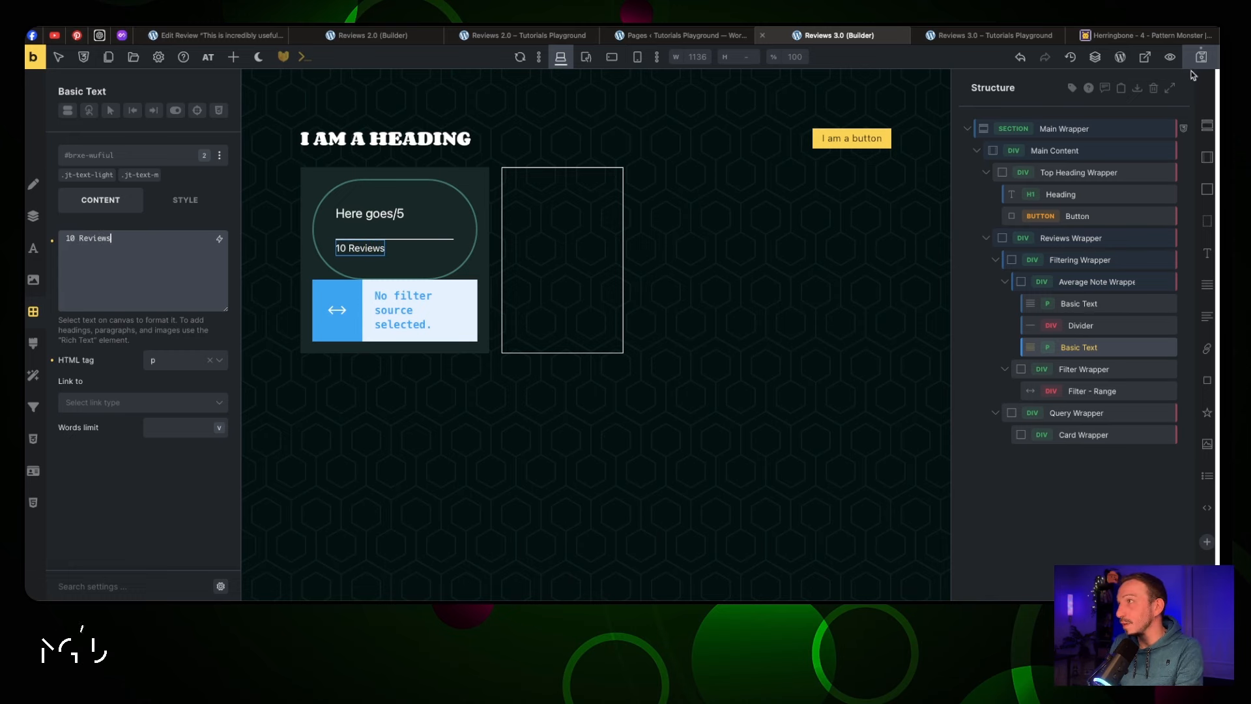
{"action": "left_click", "coordinate": [1108, 281]}
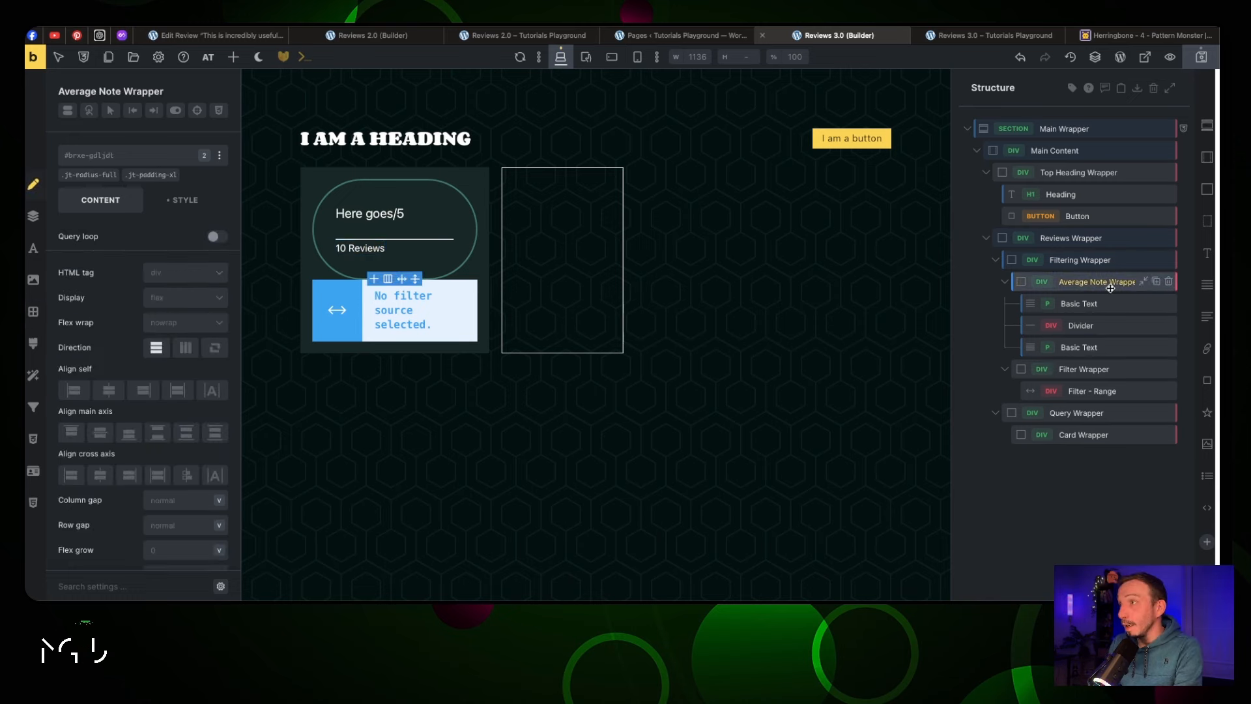
{"action": "left_click", "coordinate": [101, 479]}
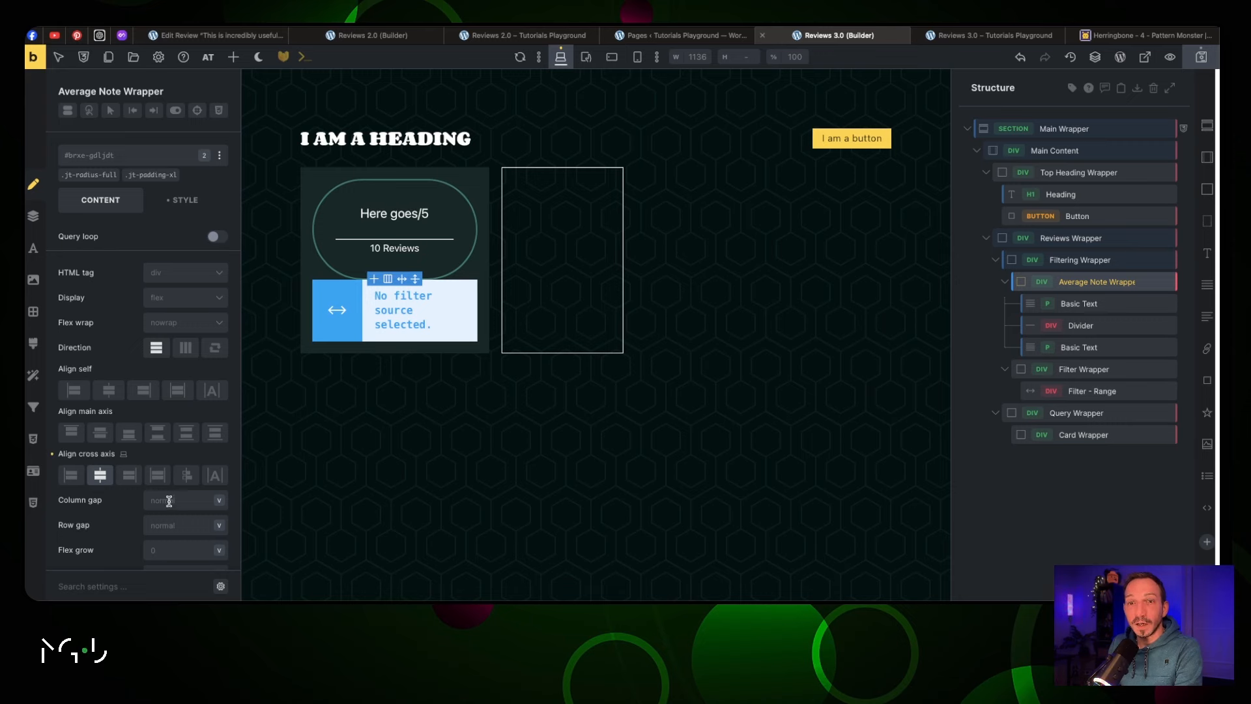
Set the wrapper's row gap to 1rem and the score text's bottom margin to 0
{"action": "type", "text": "1rem"}
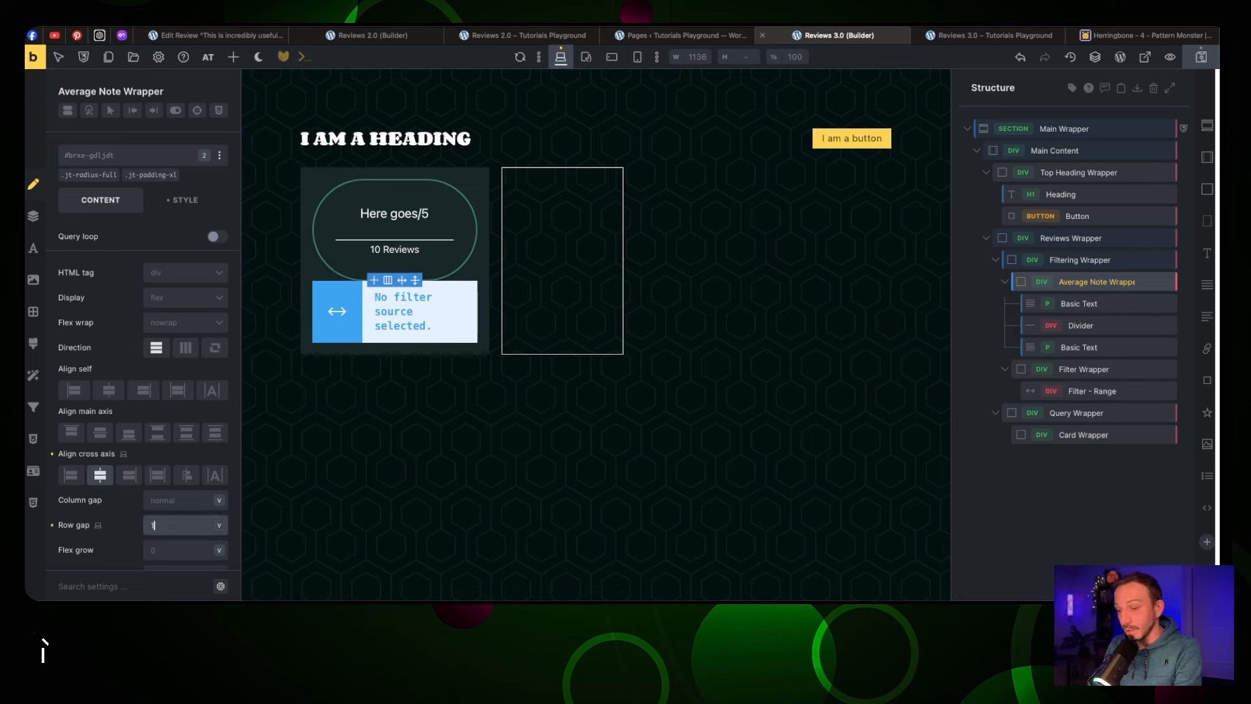
{"action": "left_click", "coordinate": [1097, 302]}
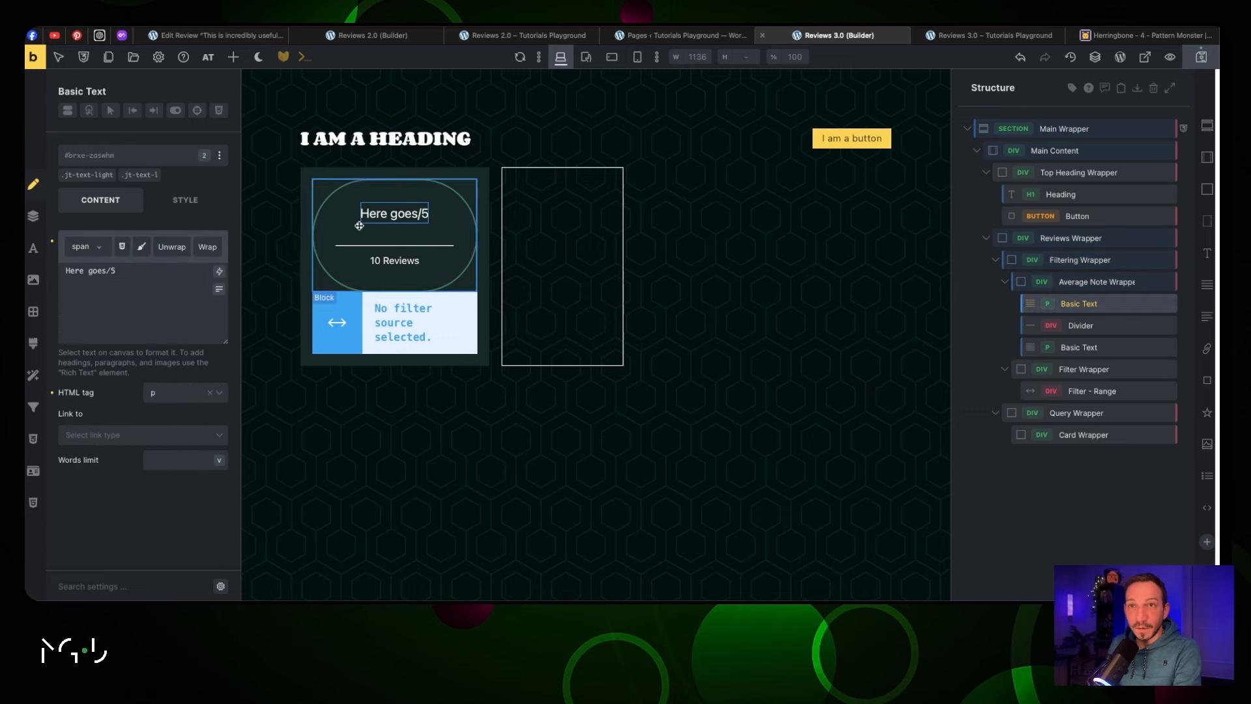
{"action": "left_click", "coordinate": [189, 202]}
{"action": "left_click", "coordinate": [164, 240]}
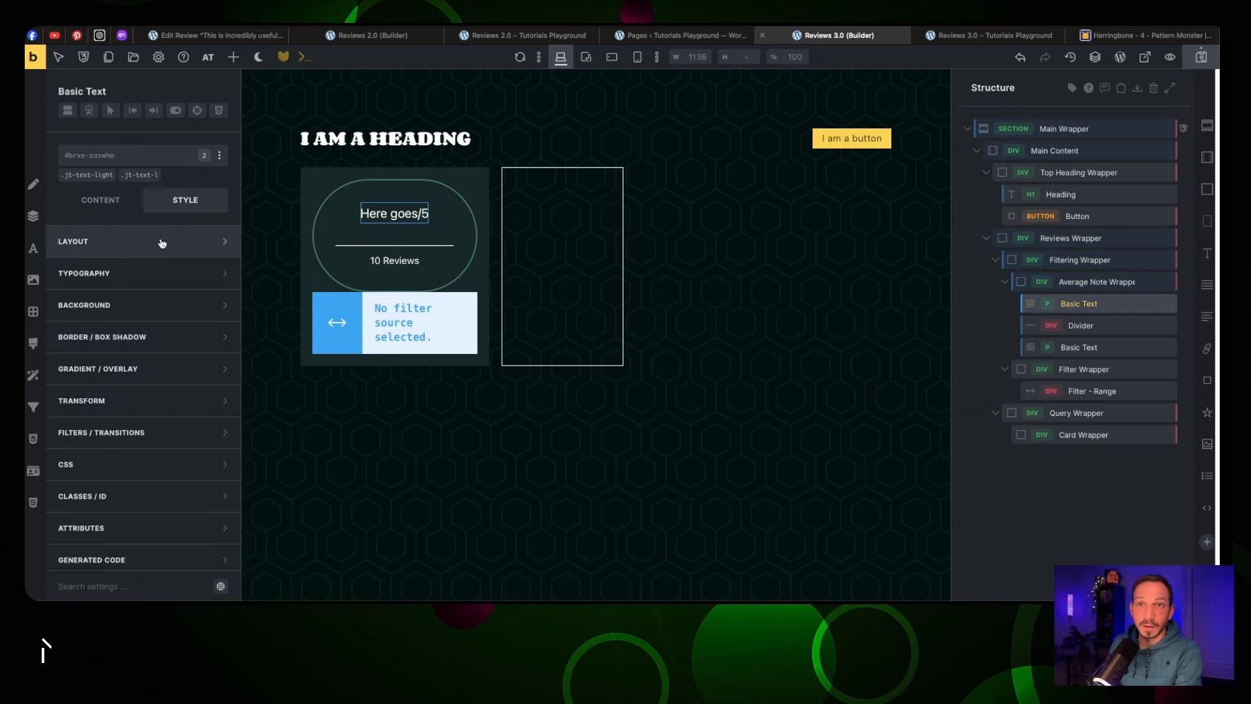
{"action": "left_click", "coordinate": [159, 242]}
{"action": "left_click", "coordinate": [143, 369]}
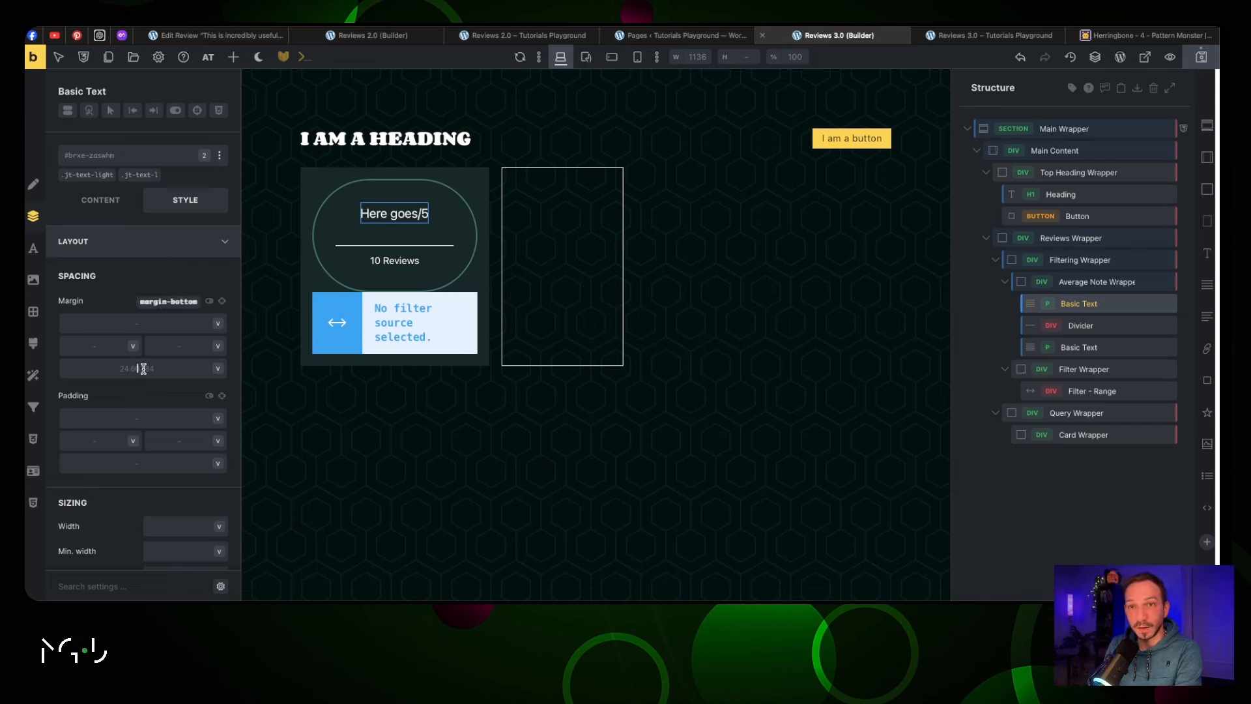
{"action": "key", "text": "super+a"}
{"action": "type", "text": "0"}
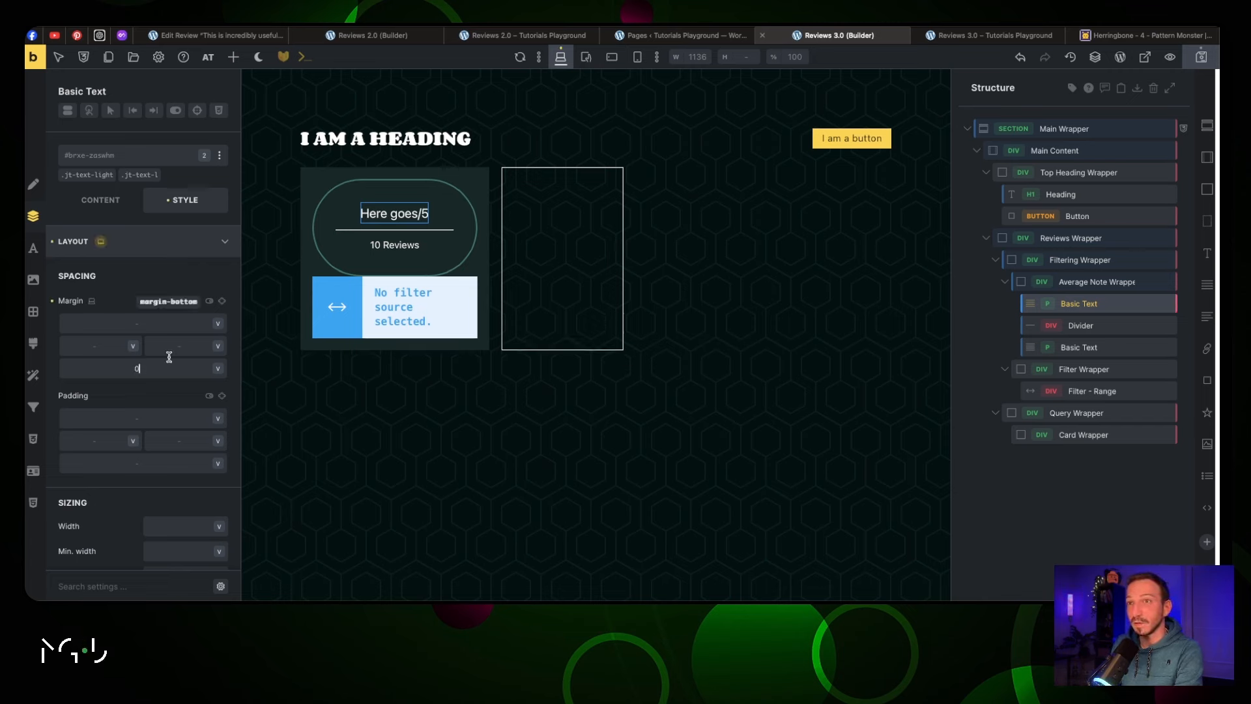
{"action": "left_click", "coordinate": [177, 241]}
Make the 'Here goes/5' score text uppercase with font weight 900
{"action": "left_click", "coordinate": [173, 271]}
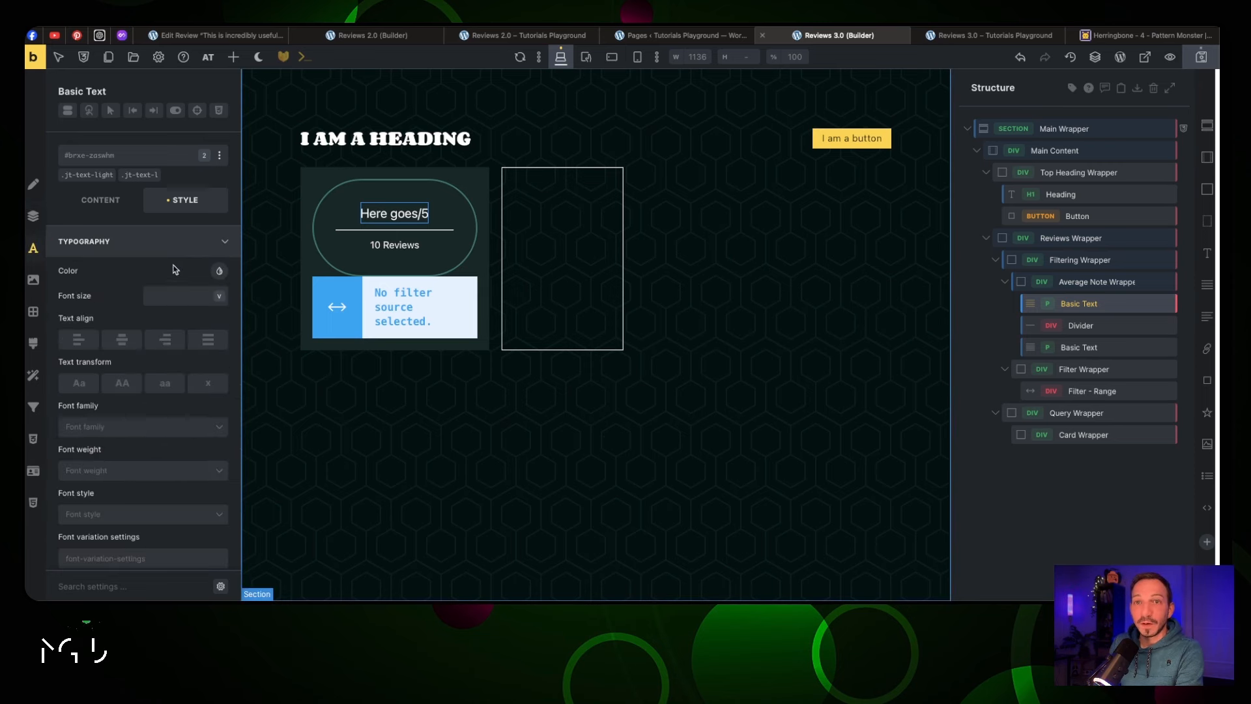
{"action": "left_click", "coordinate": [121, 393]}
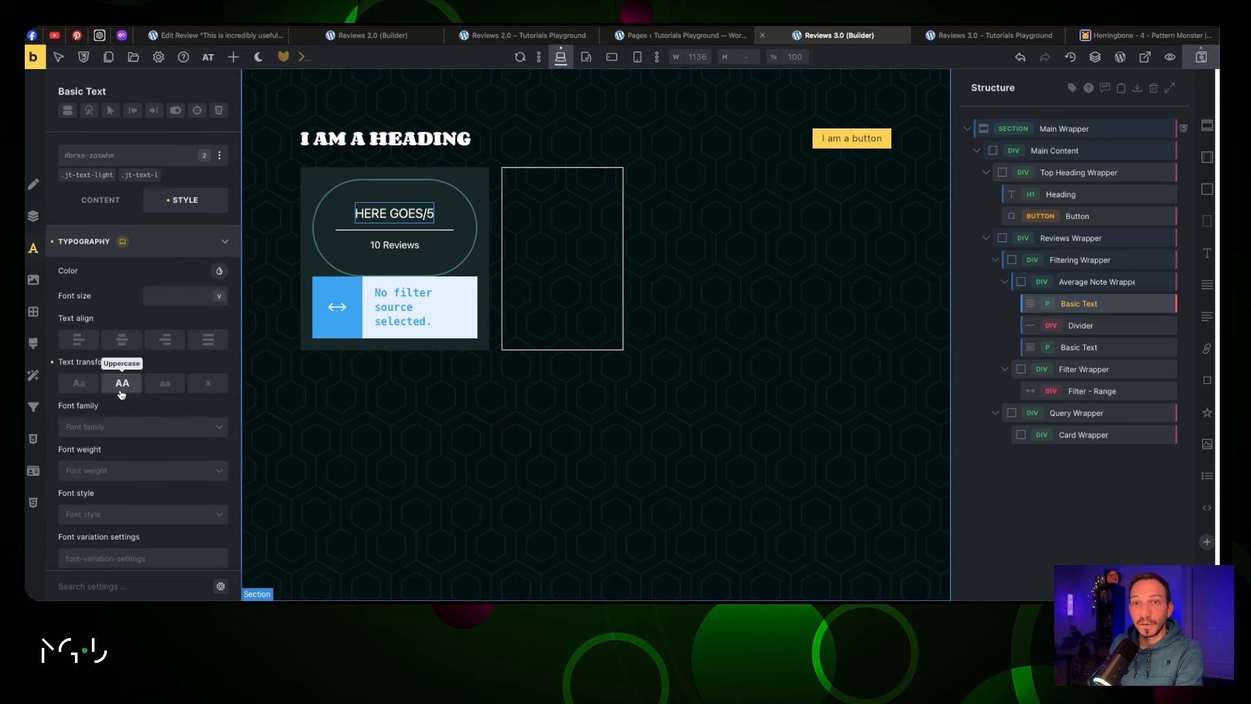
{"action": "left_click", "coordinate": [136, 427]}
{"action": "left_click", "coordinate": [137, 429]}
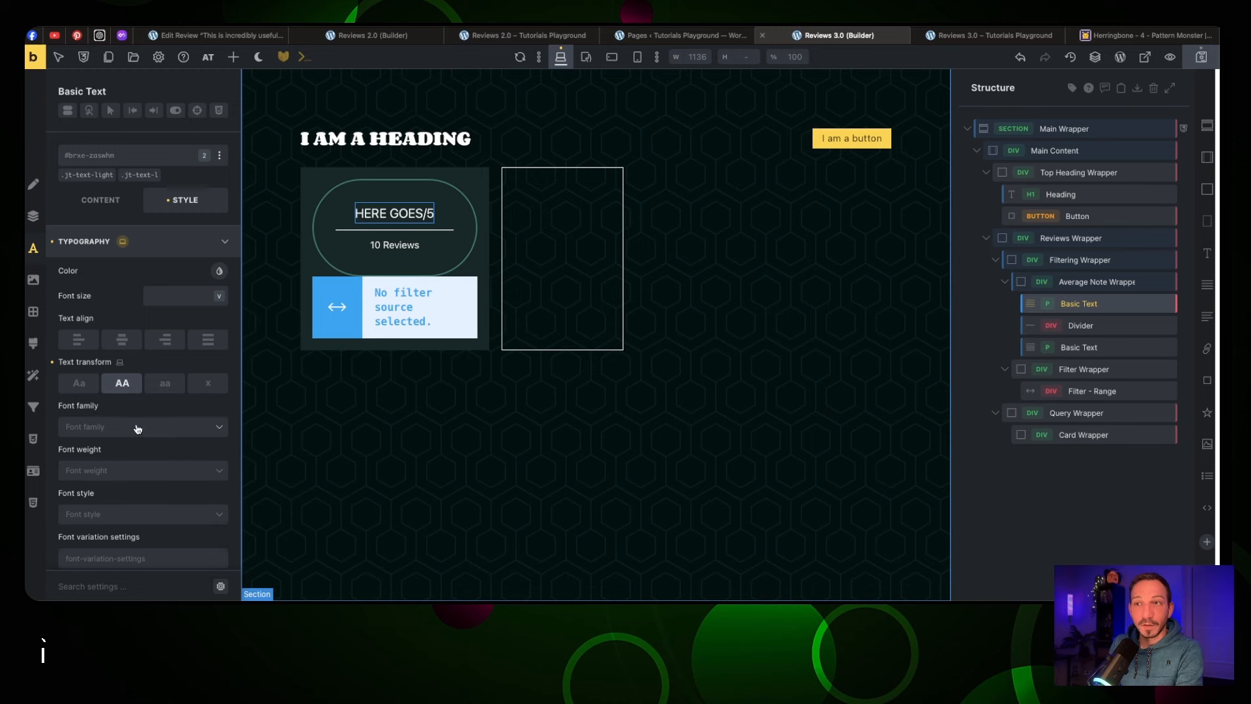
{"action": "left_click", "coordinate": [140, 471]}
{"action": "scroll", "coordinate": [145, 511], "scroll_direction": "down", "scroll_amount": 3}
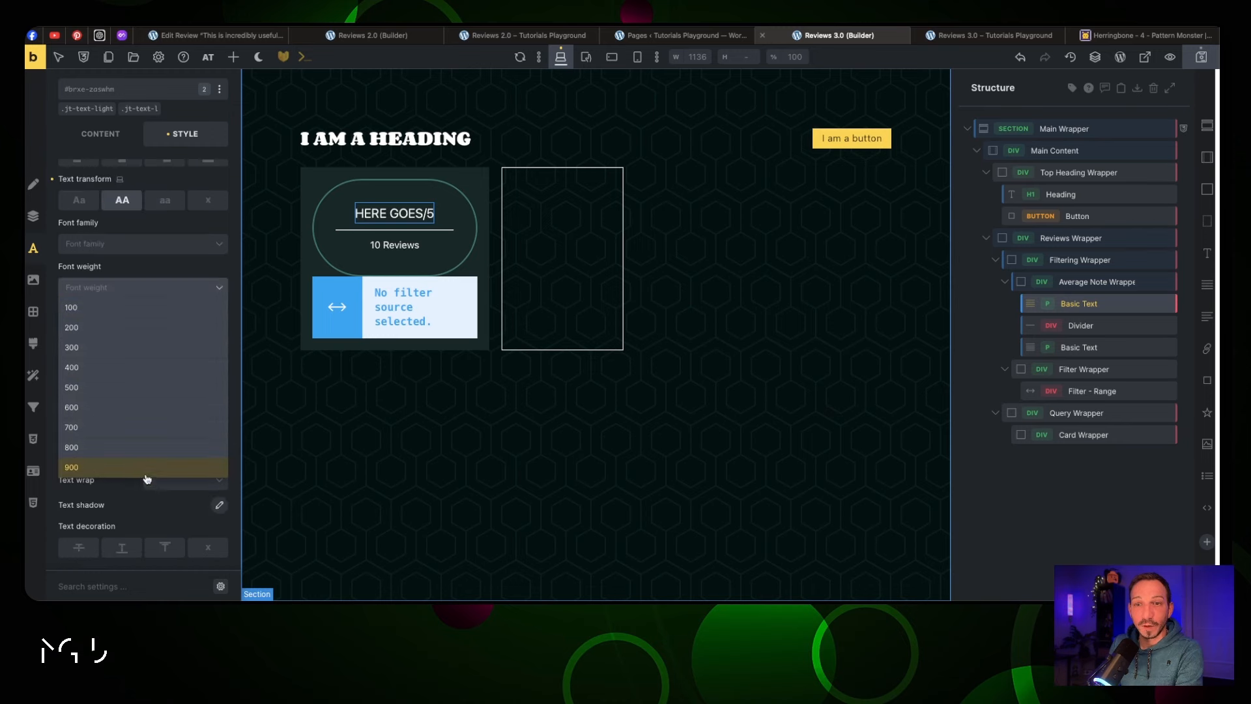
{"action": "left_click", "coordinate": [149, 469]}
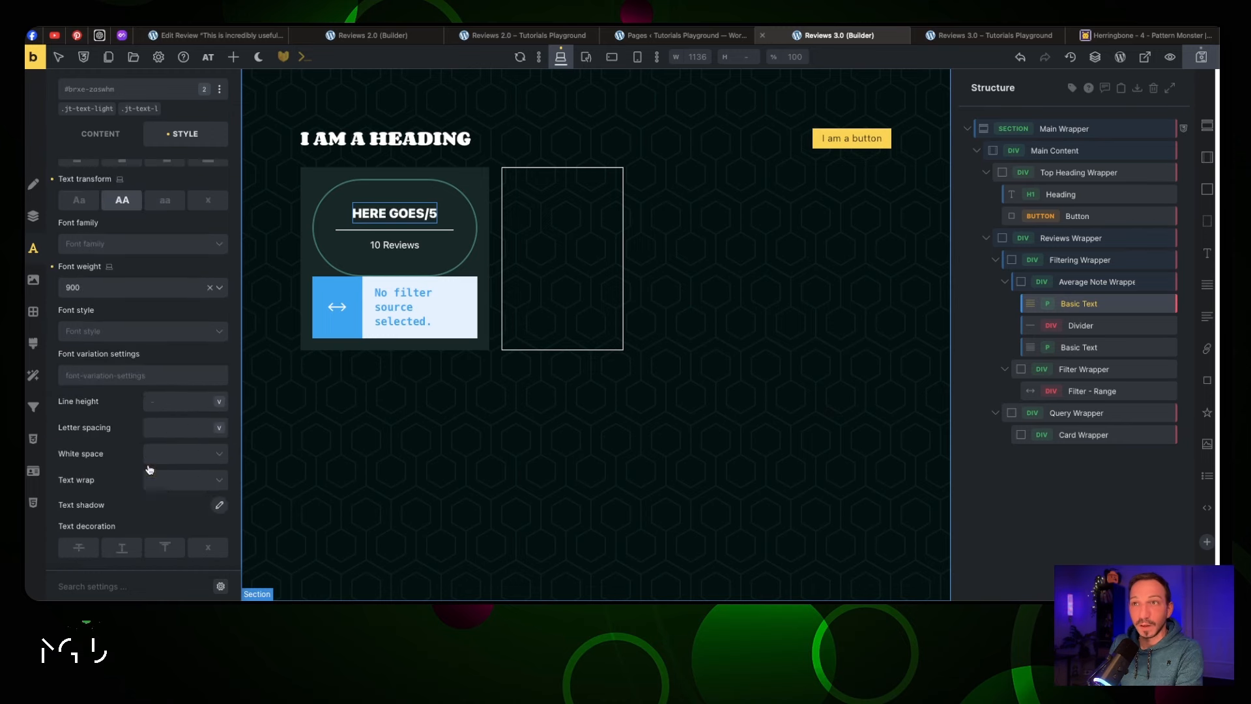
{"action": "left_click", "coordinate": [401, 244]}
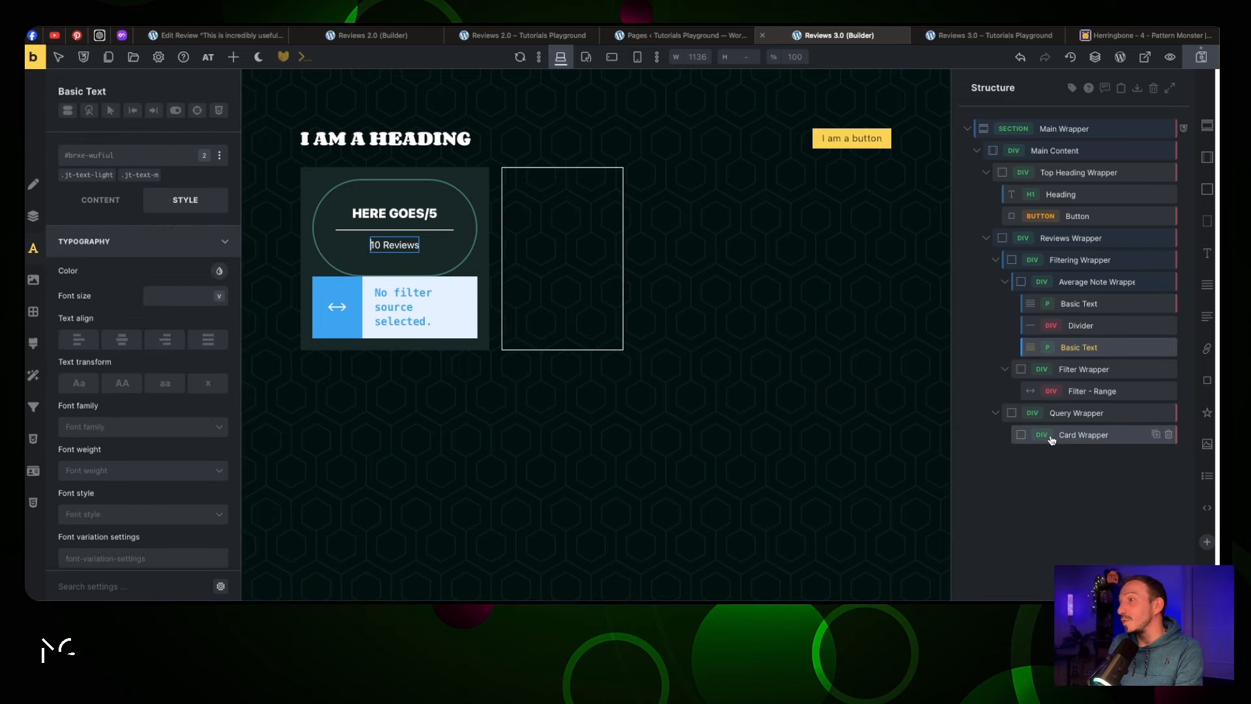
{"action": "left_click", "coordinate": [1086, 434]}
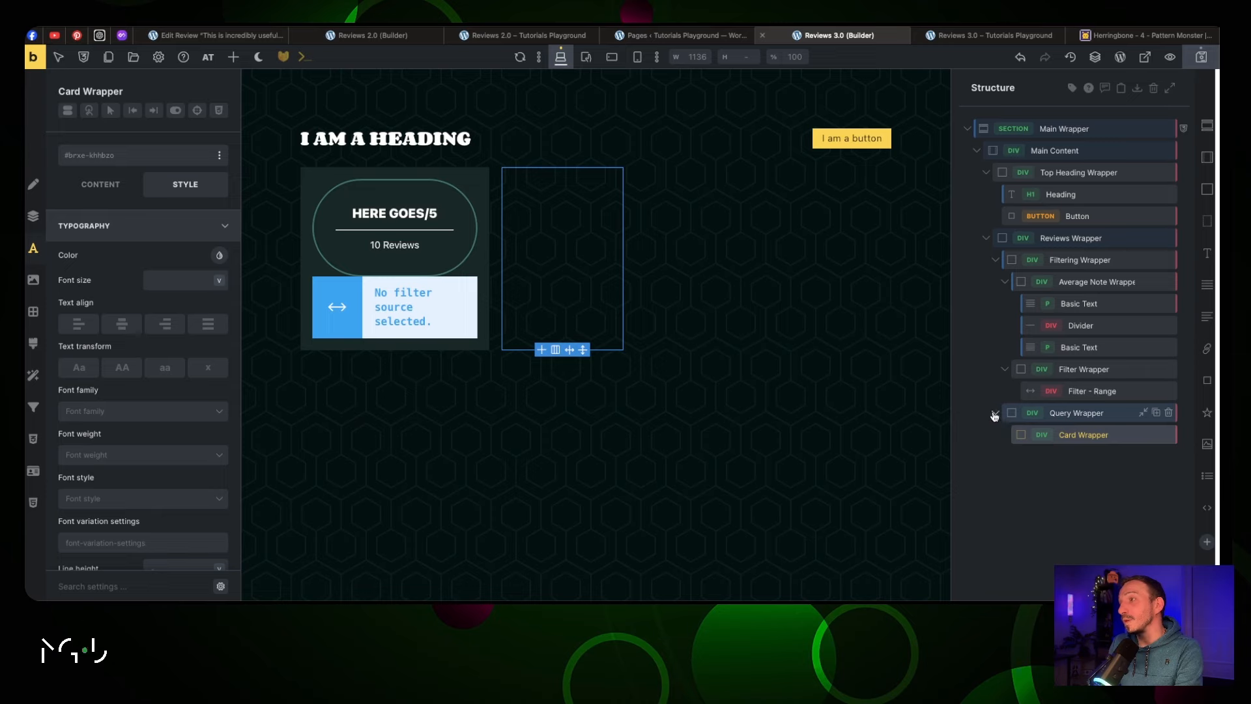
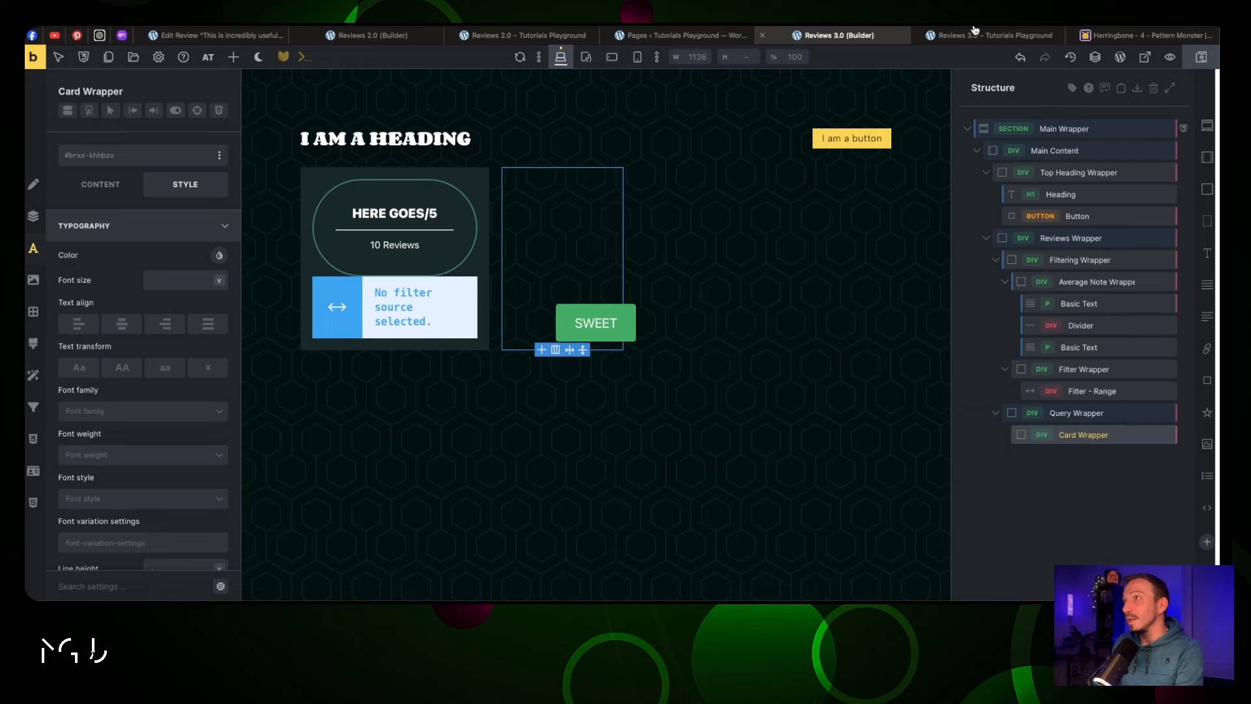
Set the page heading's font to Courier New at weight 900 and save
{"action": "left_click", "coordinate": [975, 37]}
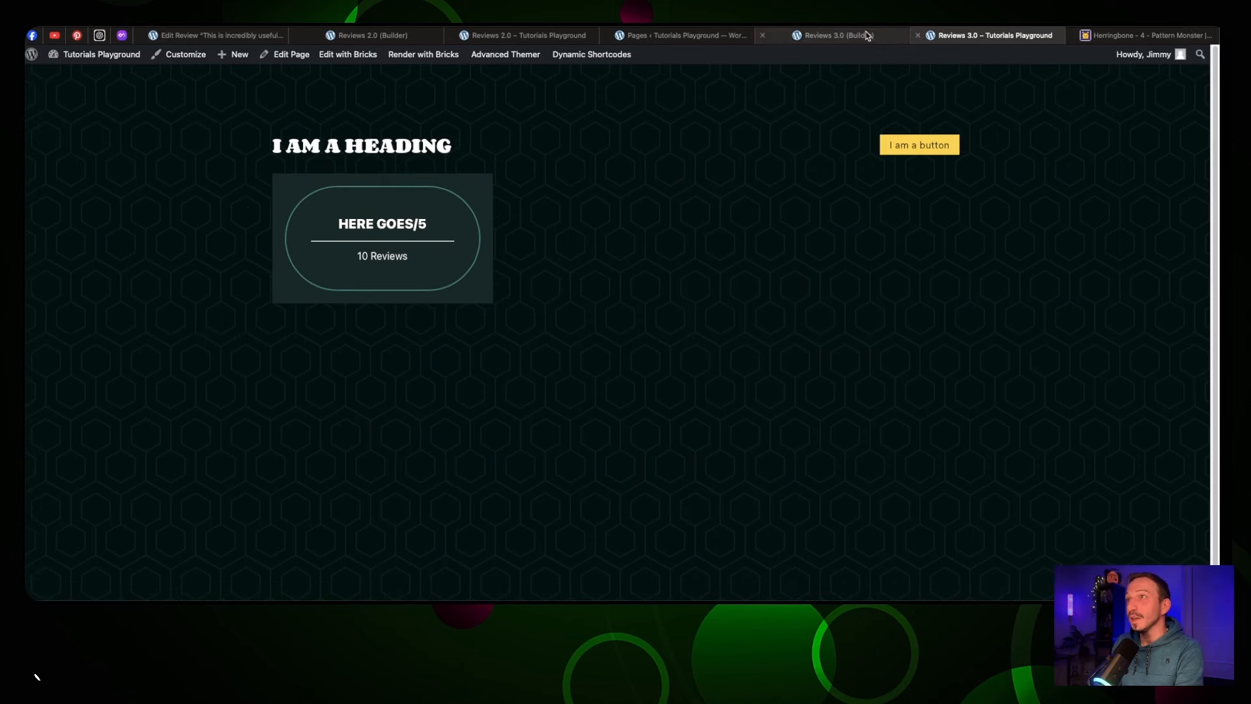
{"action": "left_click", "coordinate": [840, 35]}
{"action": "left_click", "coordinate": [385, 138]}
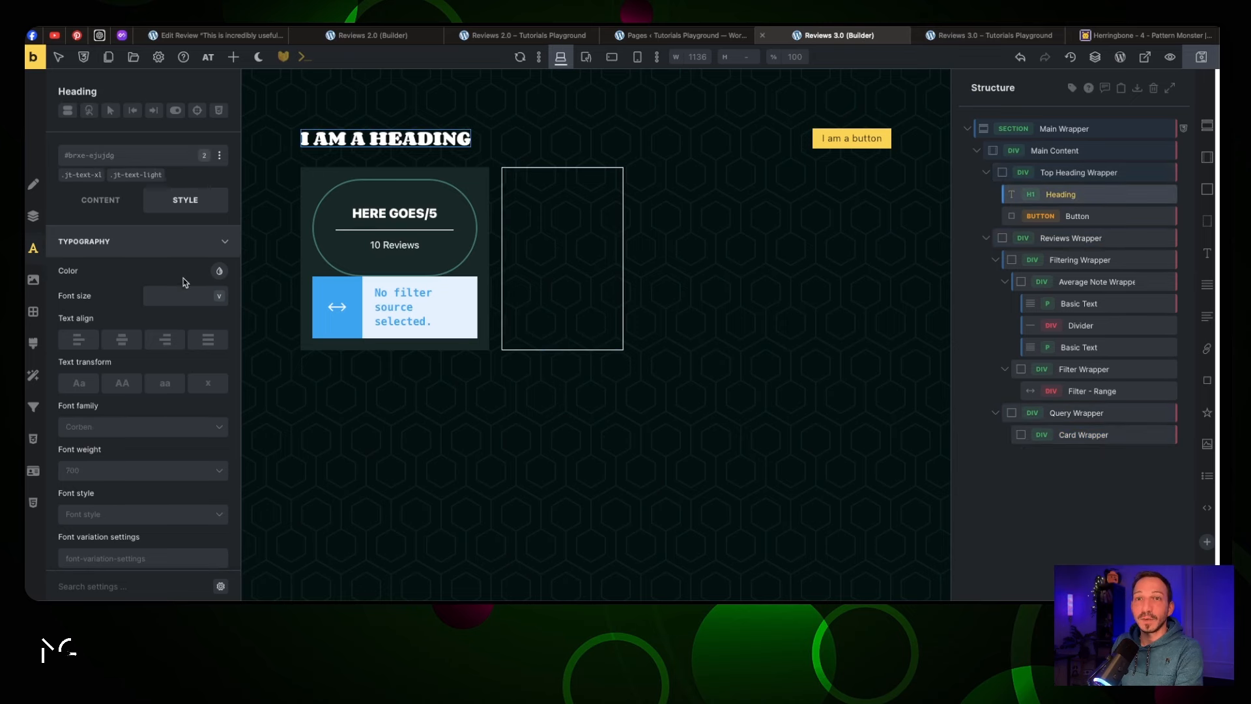
{"action": "left_click", "coordinate": [137, 426]}
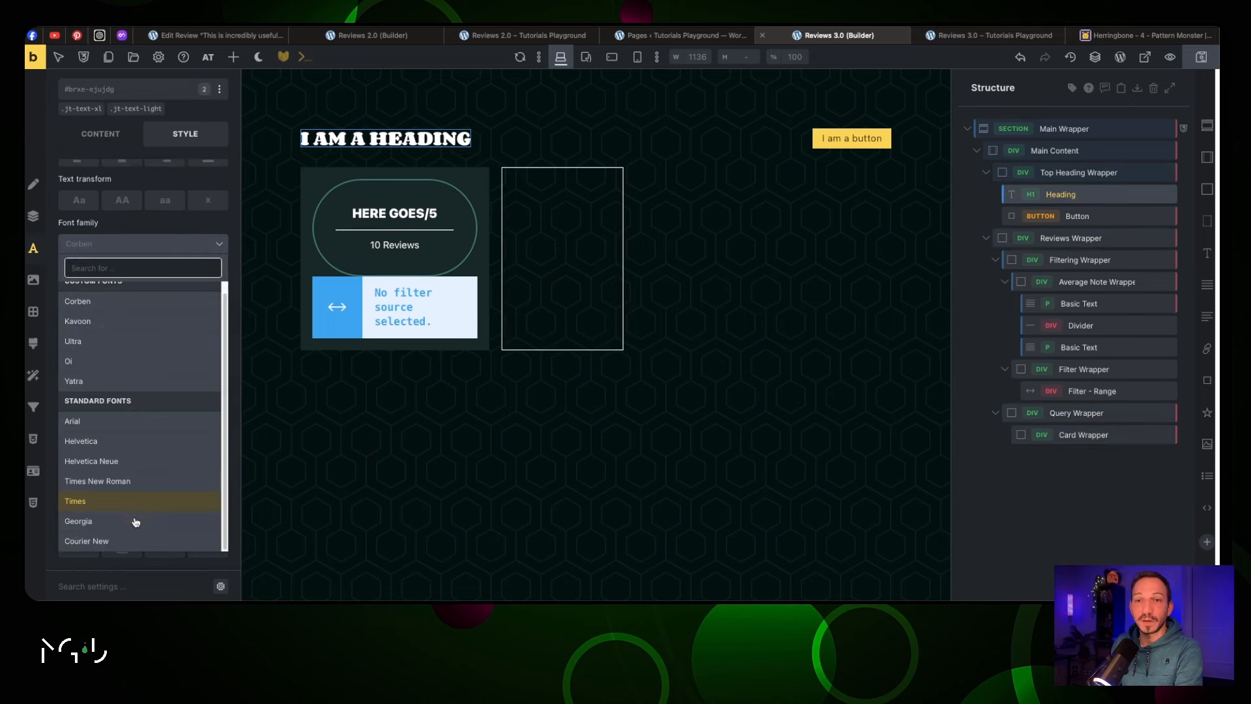
{"action": "left_click", "coordinate": [139, 543]}
{"action": "left_click", "coordinate": [146, 296]}
{"action": "left_click", "coordinate": [140, 391]}
{"action": "key", "text": "ctrl+s"}
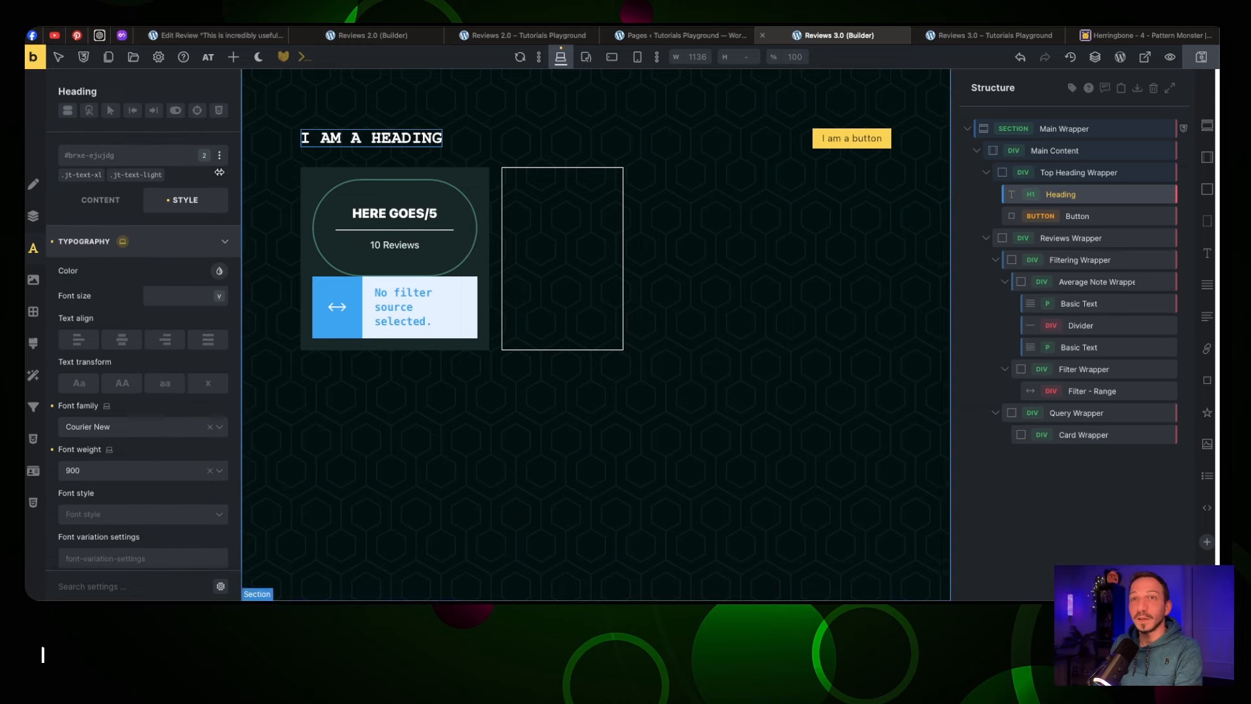
Remove the .jt-text-xl class from the heading and change its text to 'Reviews'
{"action": "left_click", "coordinate": [101, 173]}
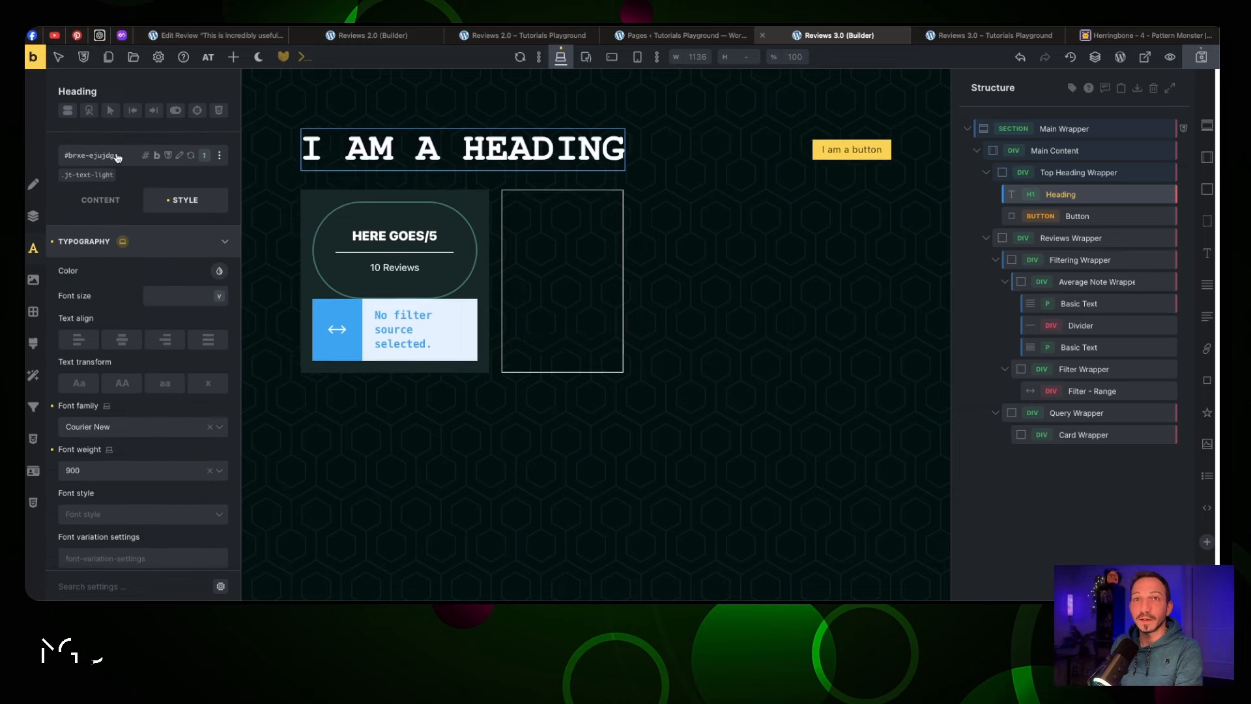
{"action": "left_click", "coordinate": [108, 157]}
{"action": "type", "text": "text-2xl"}
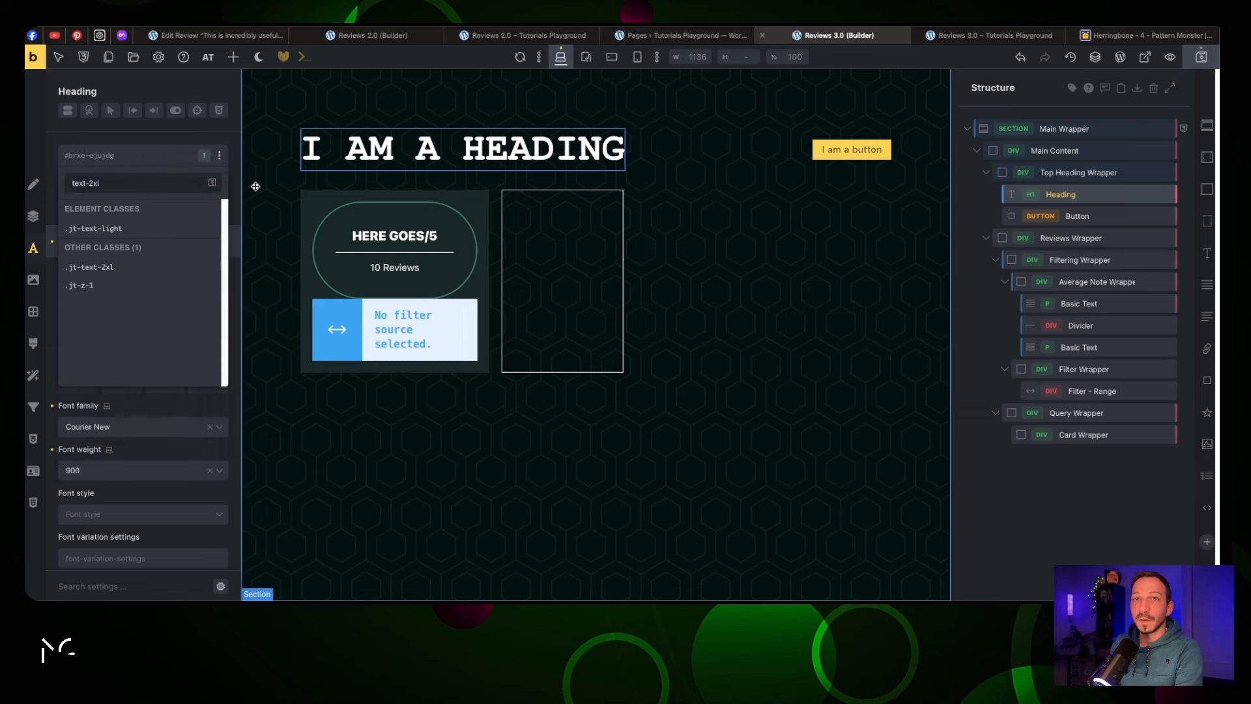
{"action": "left_click", "coordinate": [163, 166]}
{"action": "left_click", "coordinate": [103, 206]}
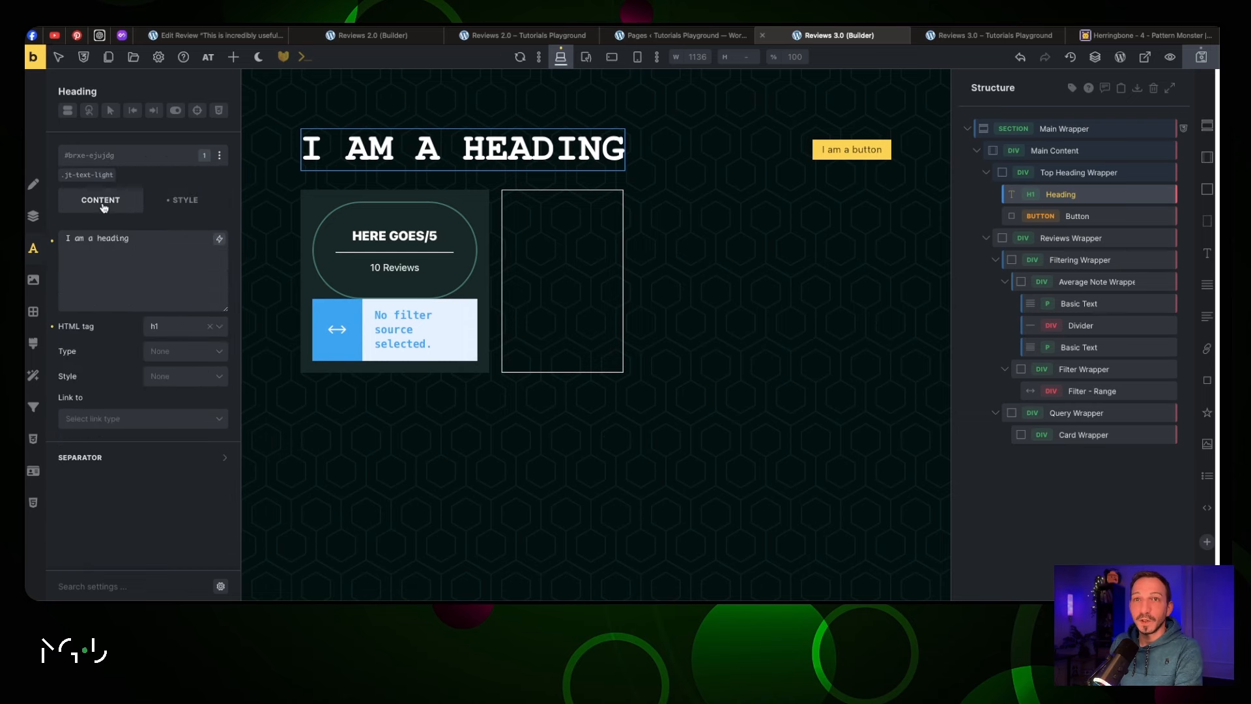
{"action": "triple_click", "coordinate": [124, 243]}
{"action": "type", "text": "Reviews"}
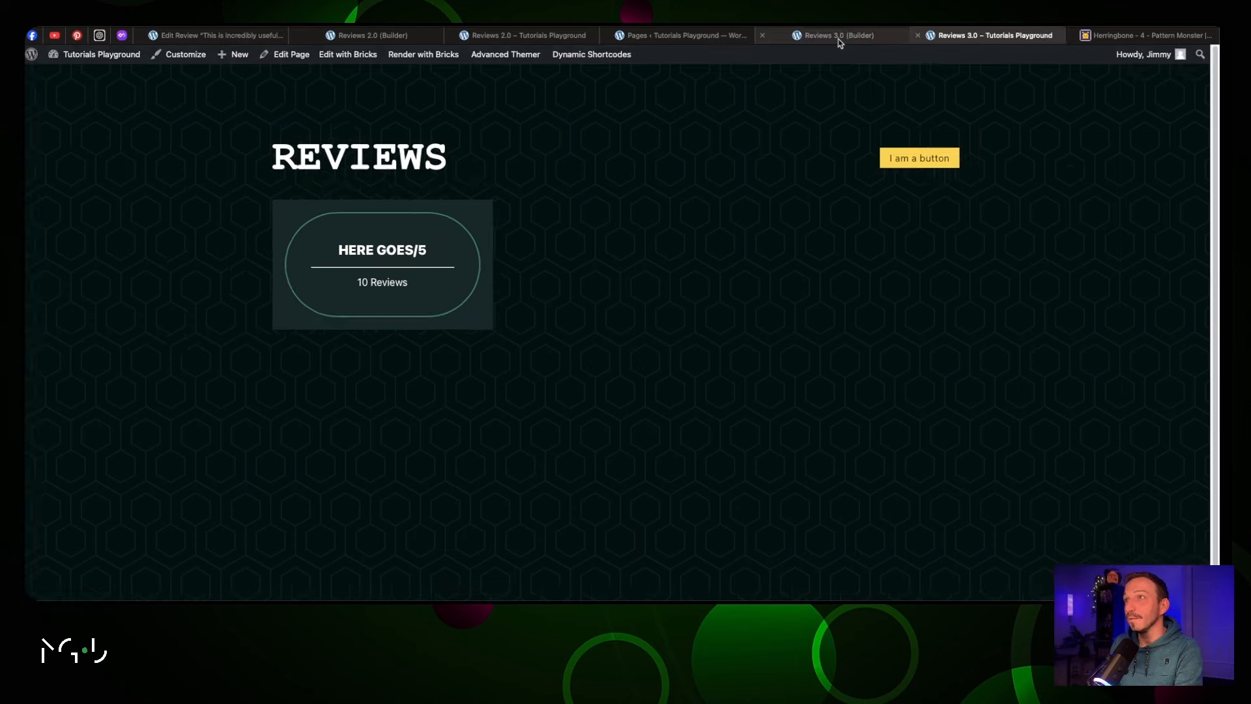
{"action": "left_click", "coordinate": [839, 41]}
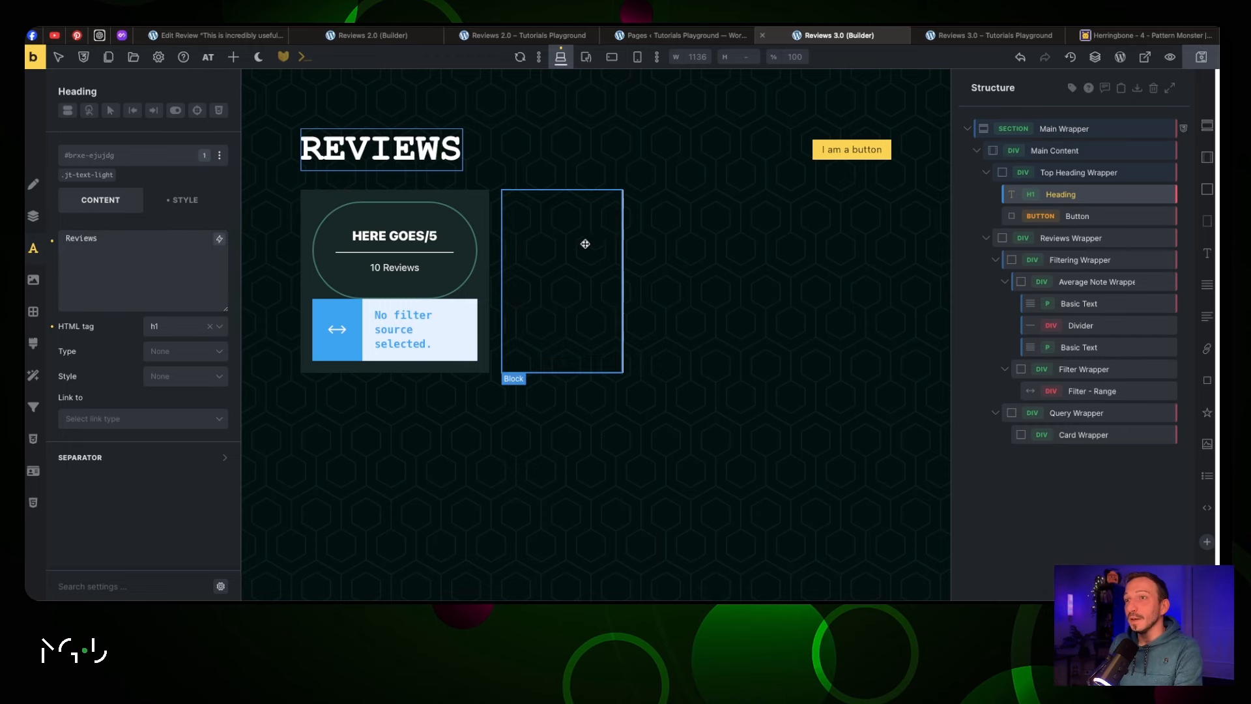
{"action": "left_click", "coordinate": [1052, 435]}
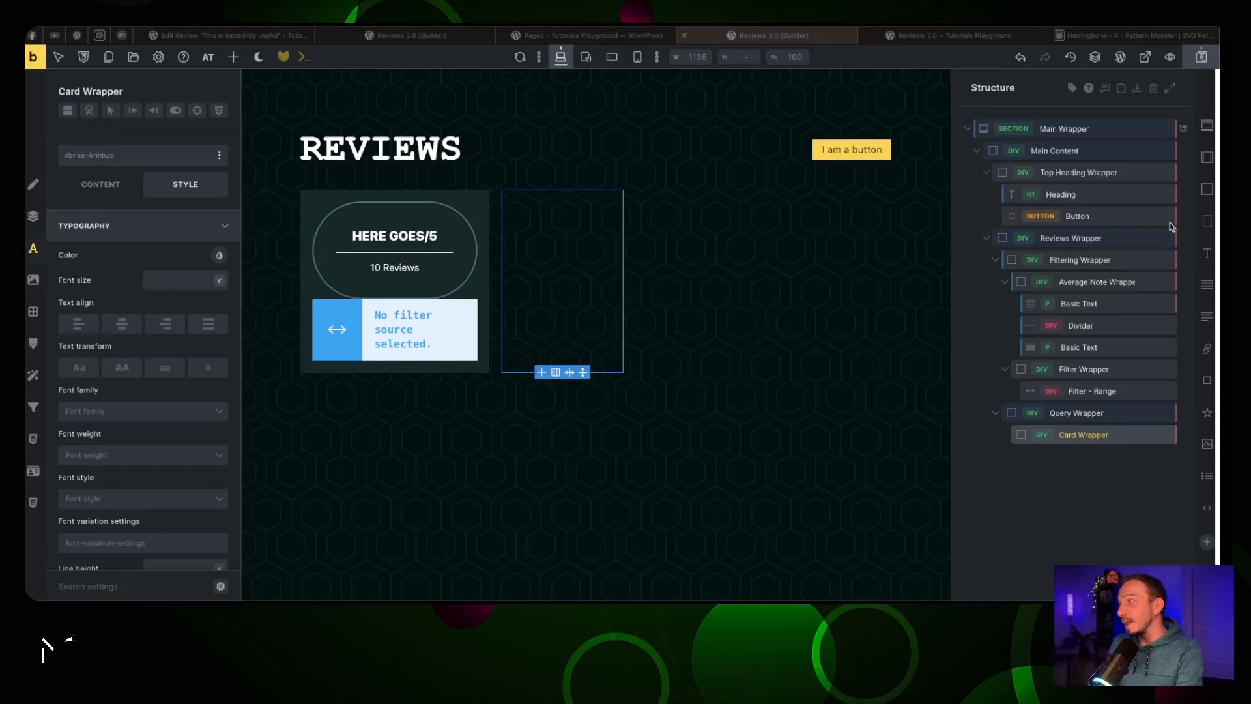
Add two blocks to Card Wrapper named 'Top Card Wrapper' and 'Answer Wrapper'
{"action": "left_click", "coordinate": [1207, 189]}
{"action": "left_click", "coordinate": [1207, 189]}
{"action": "double_click", "coordinate": [1074, 460]}
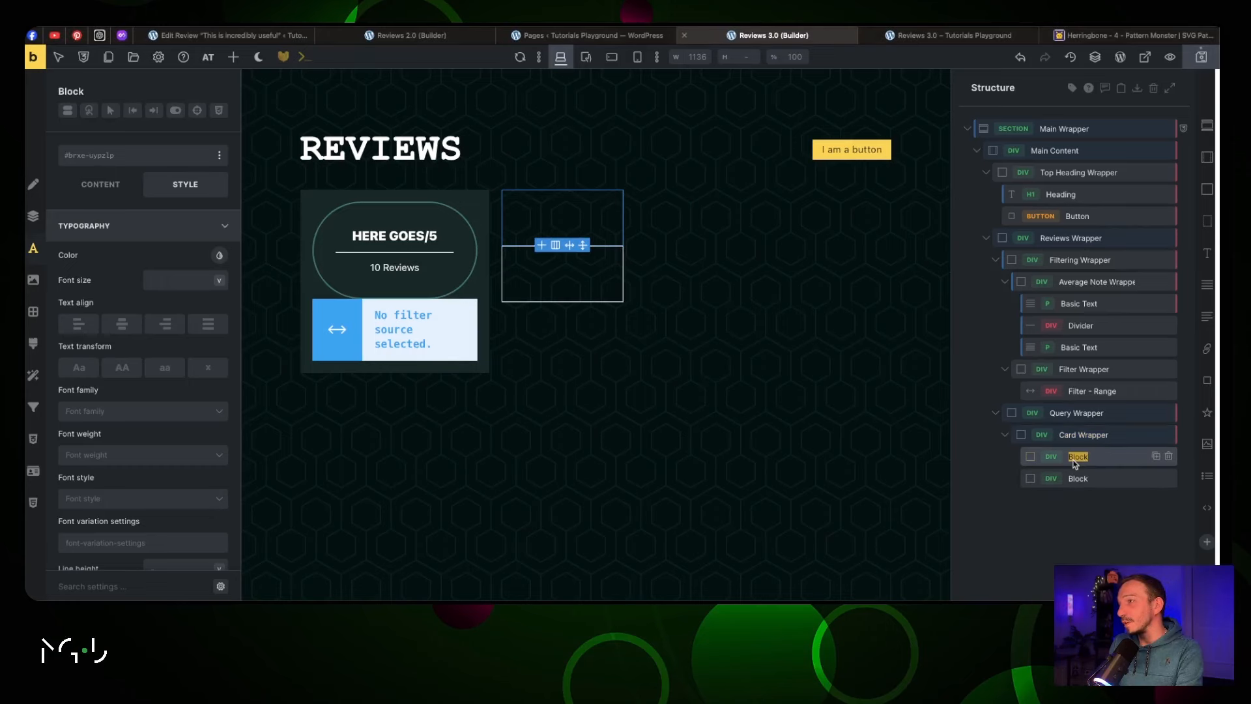
{"action": "type", "text": "Top Card Wrapper"}
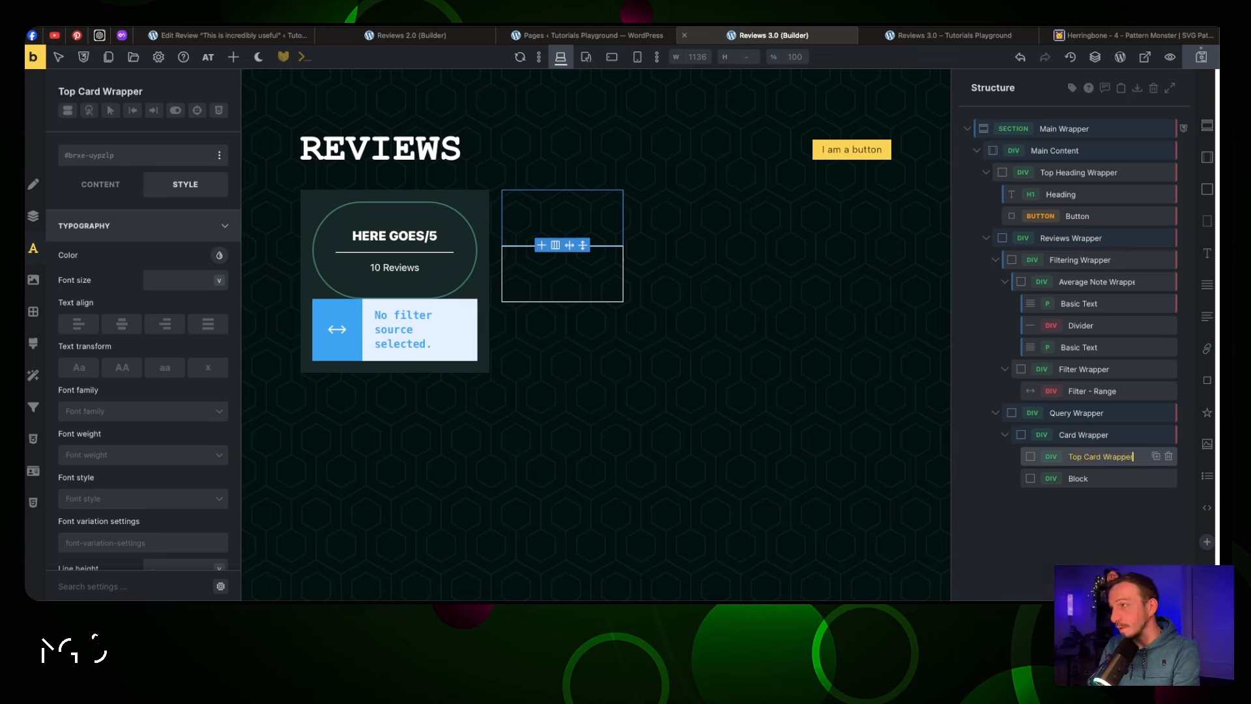
{"action": "double_click", "coordinate": [1078, 479]}
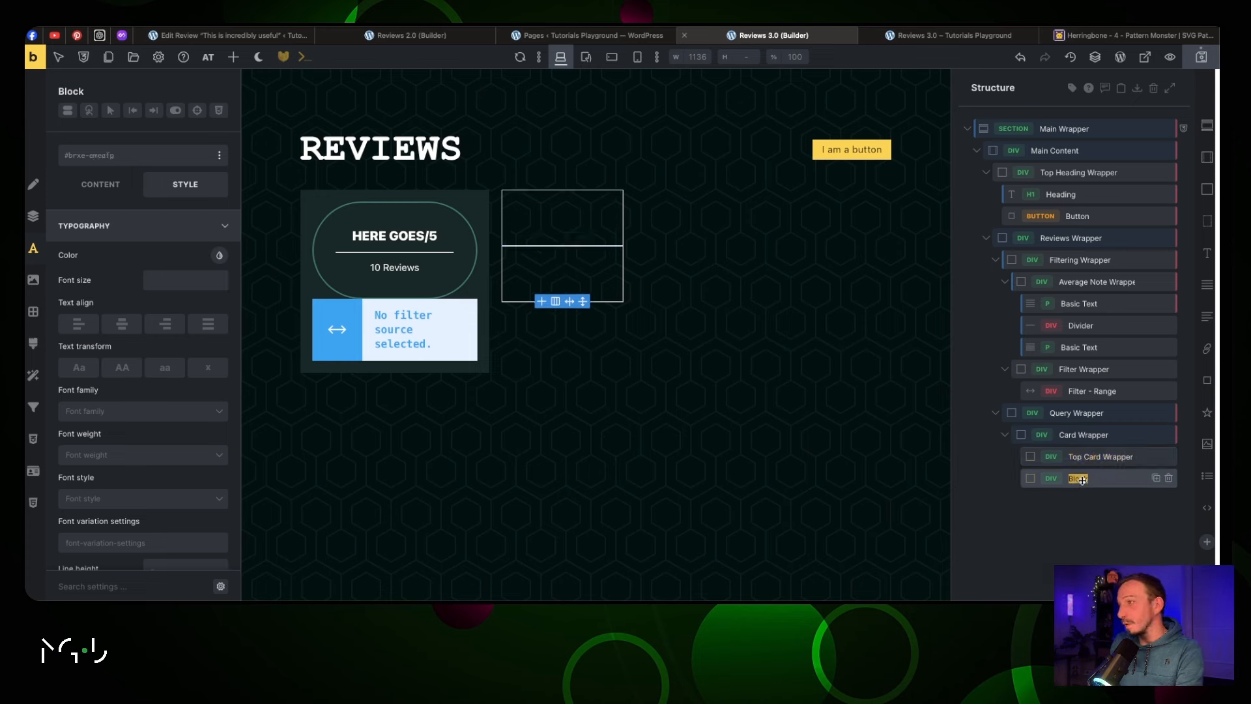
{"action": "type", "text": "Answer Wrap"}
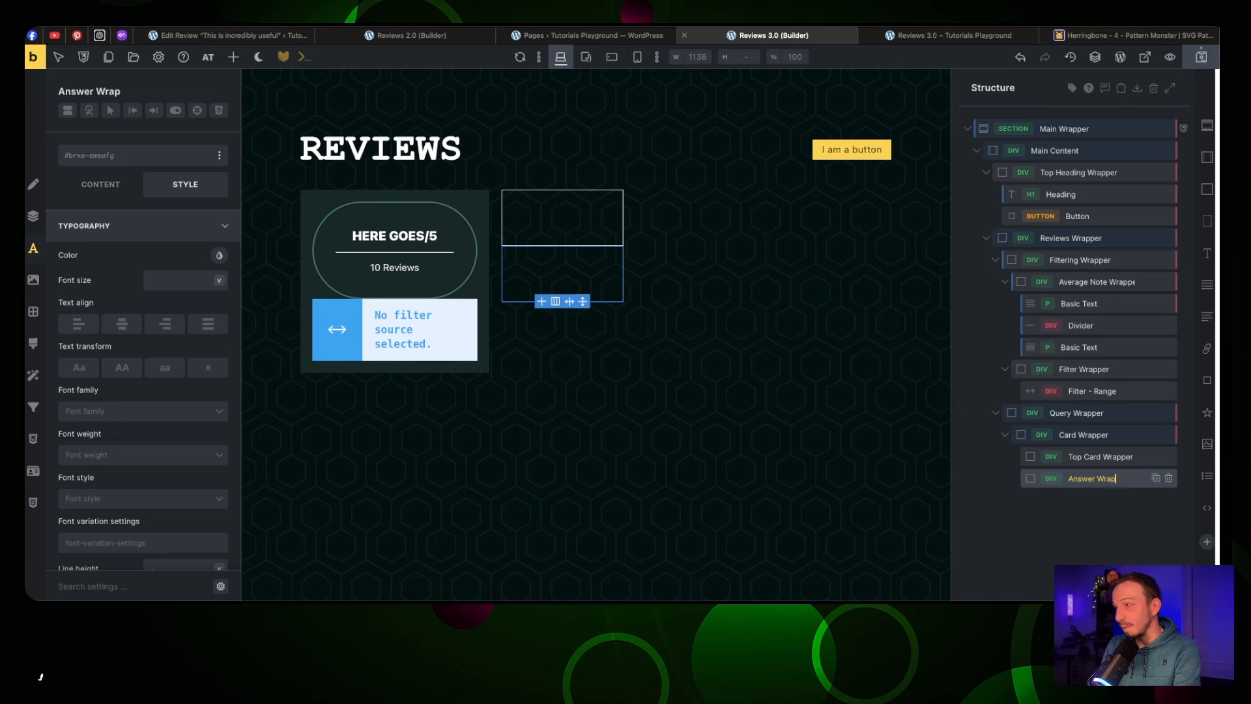
{"action": "type", "text": "per"}
Add 'Heading Wrapper' and 'Rating wrapper' blocks inside Top Card Wrapper
{"action": "left_click", "coordinate": [1078, 459]}
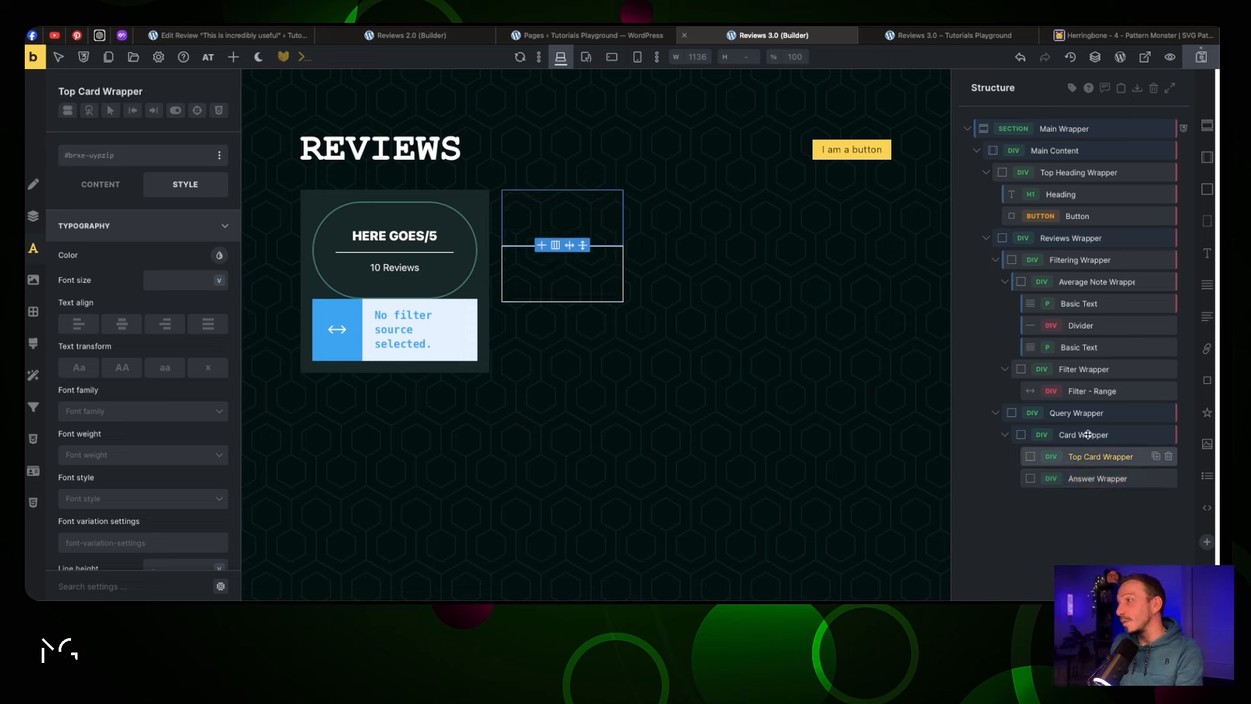
{"action": "left_click", "coordinate": [1206, 191]}
{"action": "left_click", "coordinate": [1207, 191]}
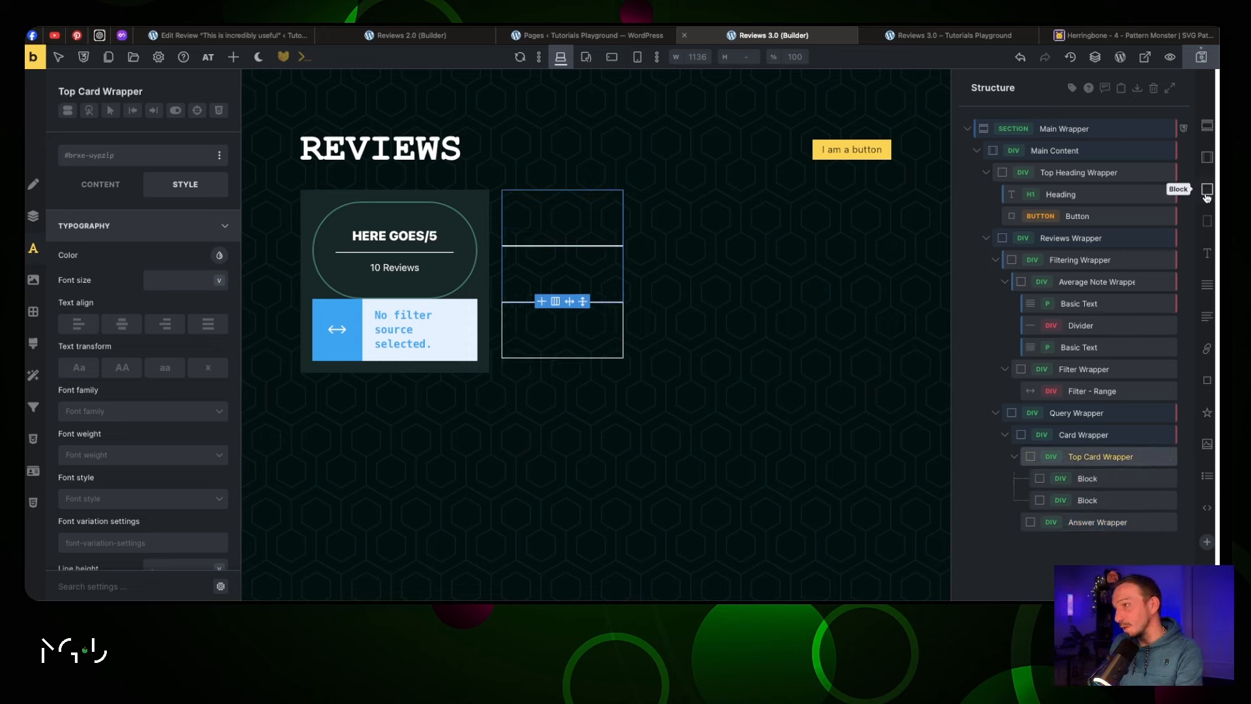
{"action": "double_click", "coordinate": [1097, 481]}
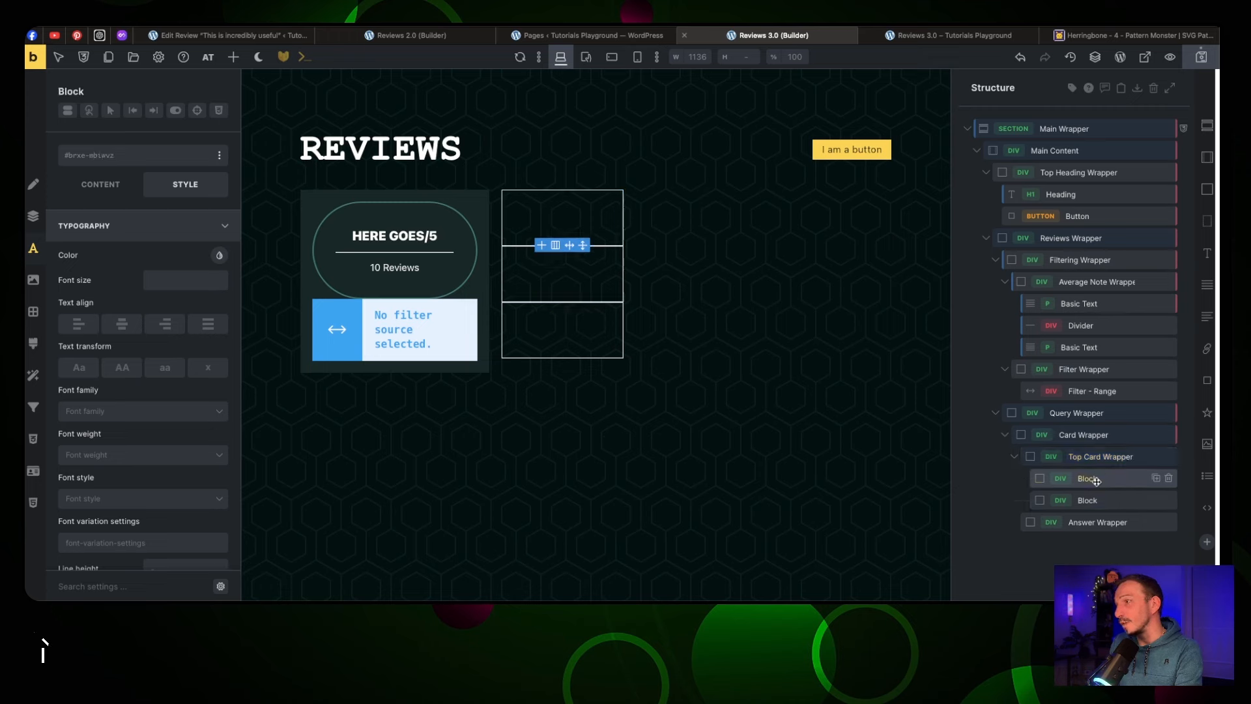
{"action": "type", "text": "Heading Wrapper"}
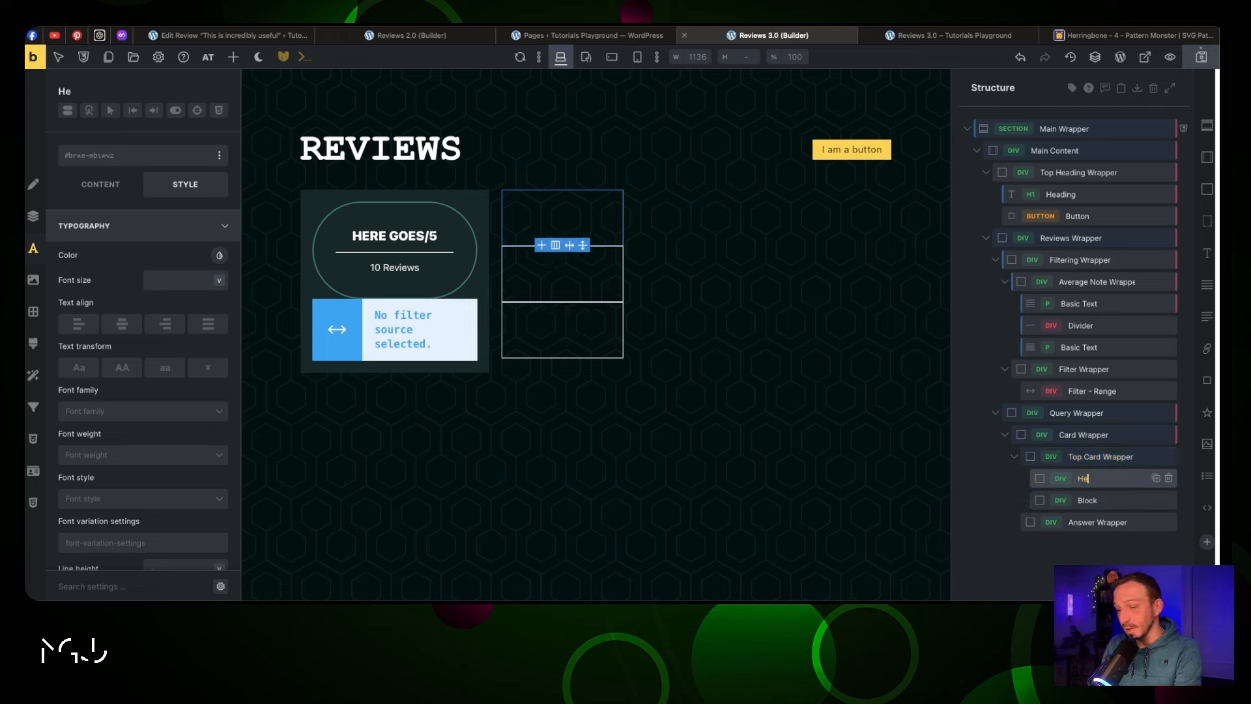
{"action": "double_click", "coordinate": [1092, 499]}
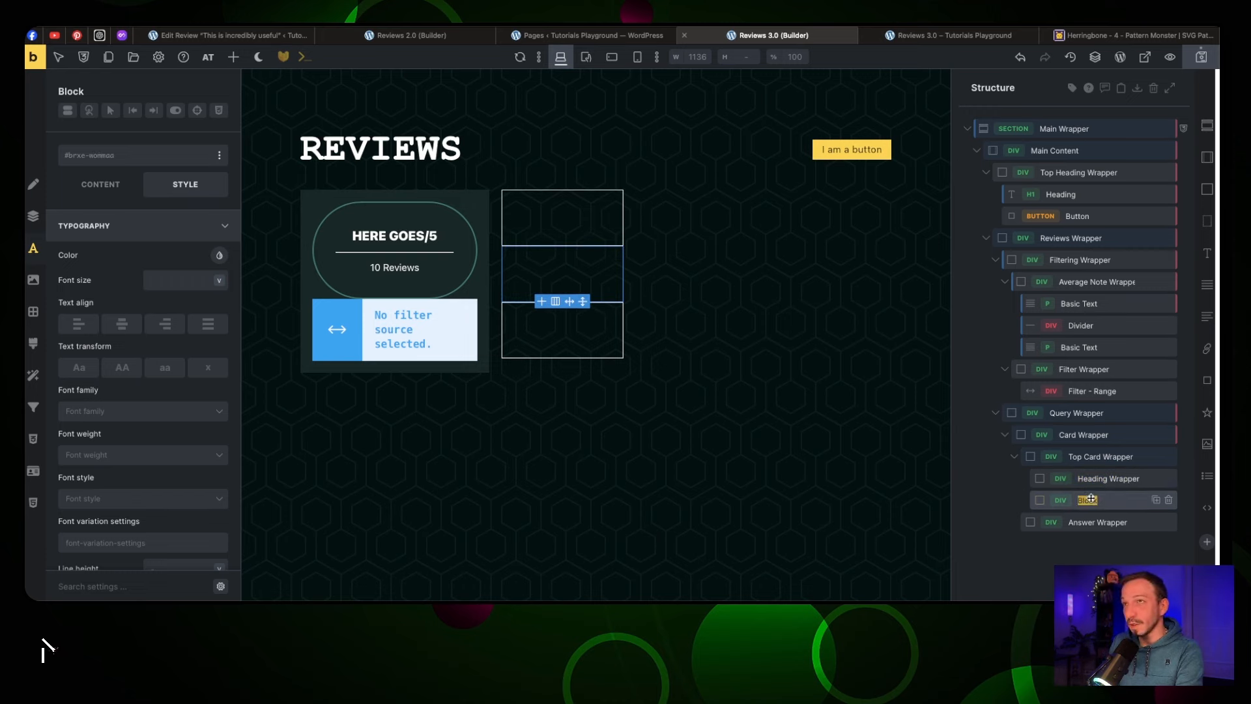
{"action": "type", "text": "Rating wrapper"}
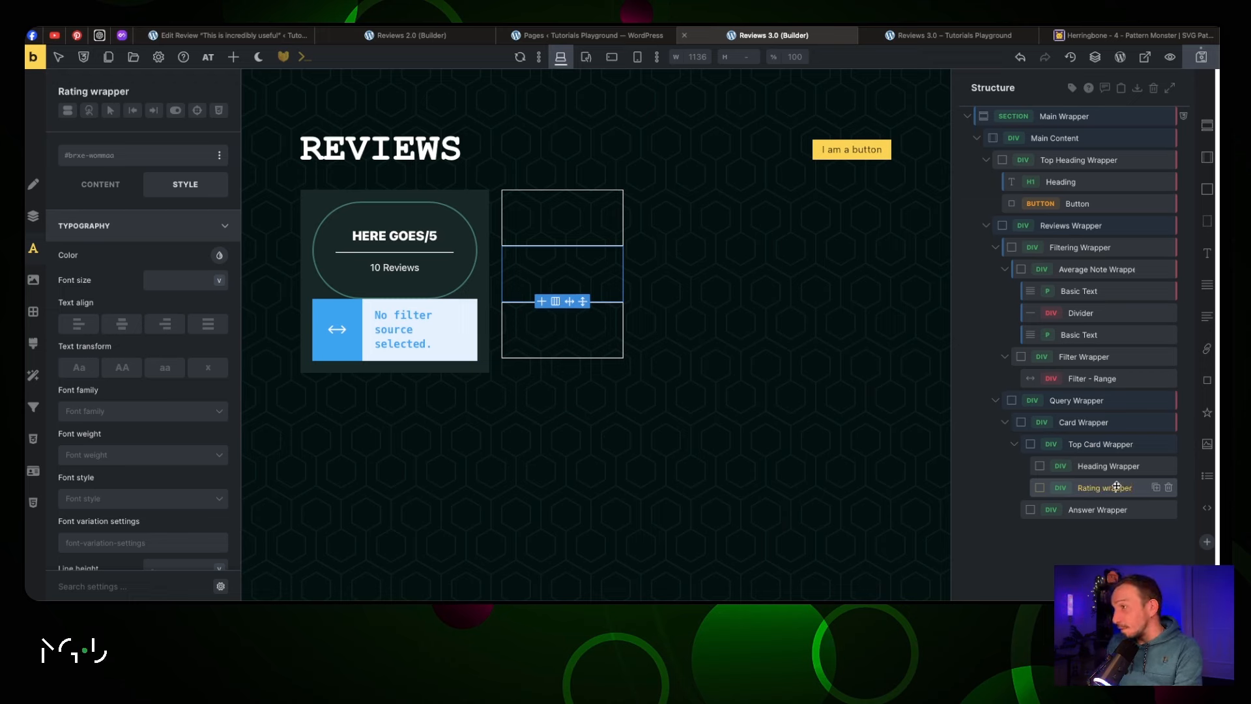
Add a block named 'Rating Icons' inside the Rating wrapper
{"action": "left_click", "coordinate": [1205, 196]}
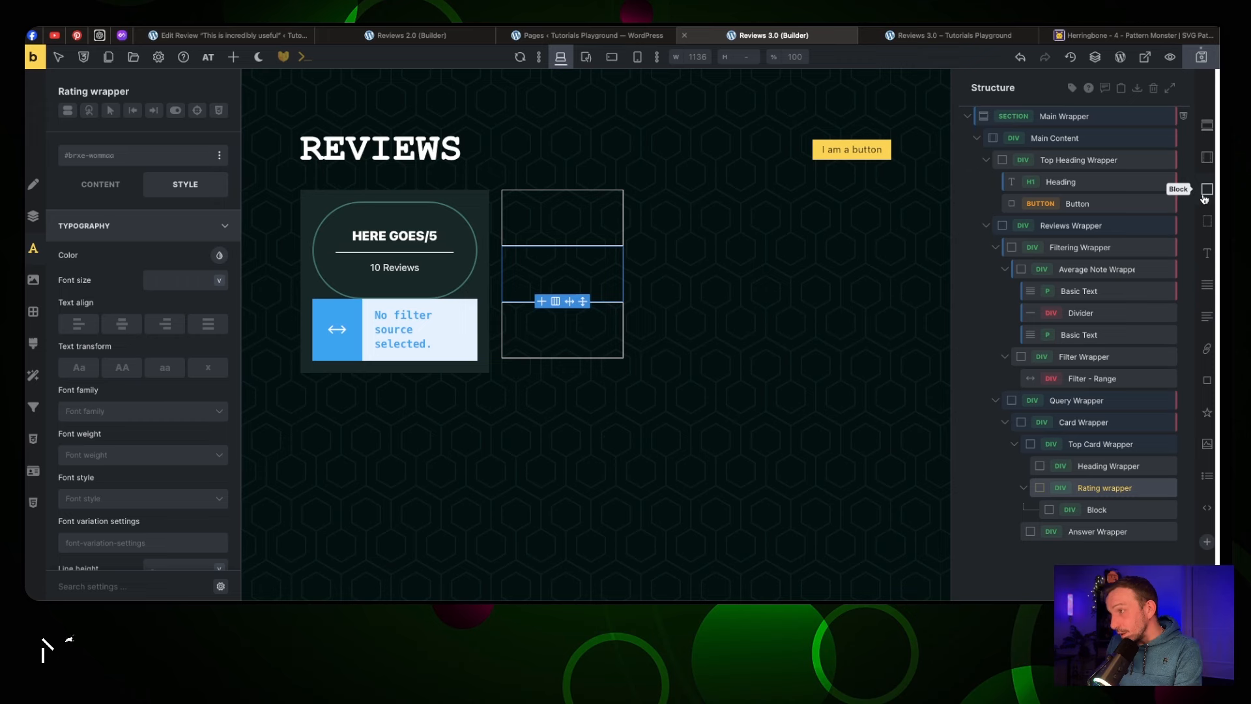
{"action": "left_click", "coordinate": [1099, 509]}
{"action": "double_click", "coordinate": [1099, 509]}
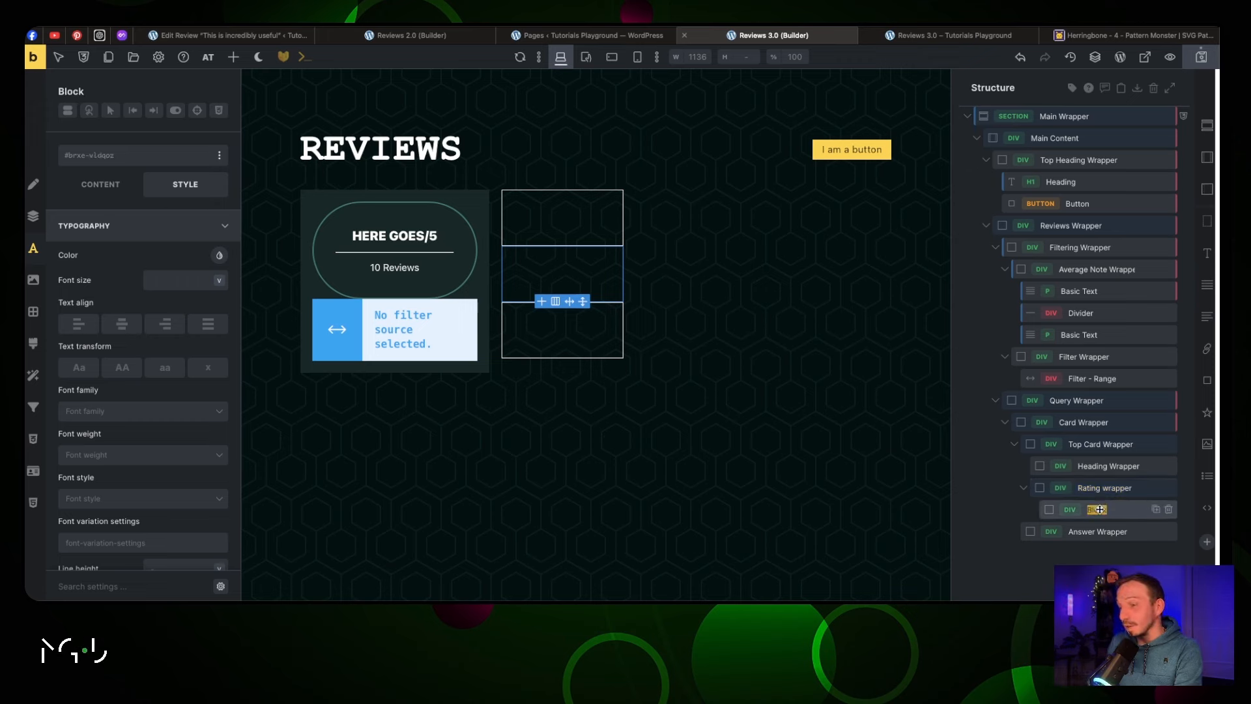
{"action": "type", "text": "Rating Icons"}
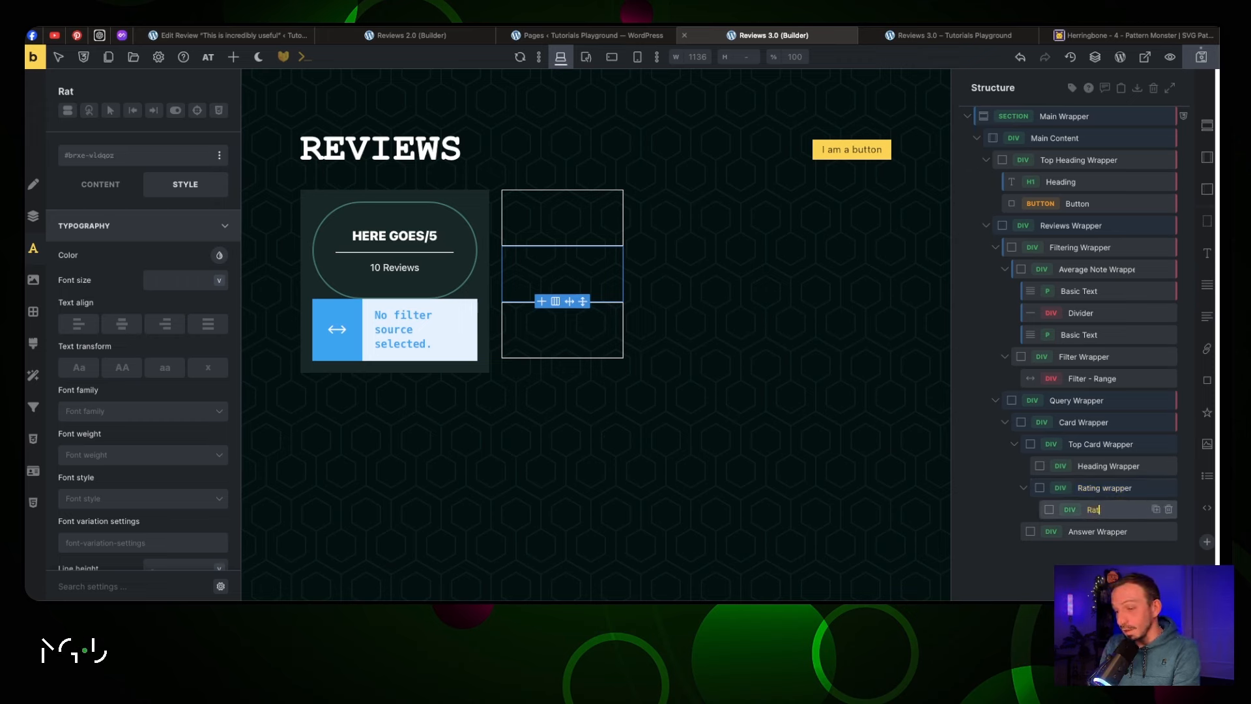
Fill Rating Icons with five star icons and add a text element below the rating
{"action": "left_click", "coordinate": [1095, 512]}
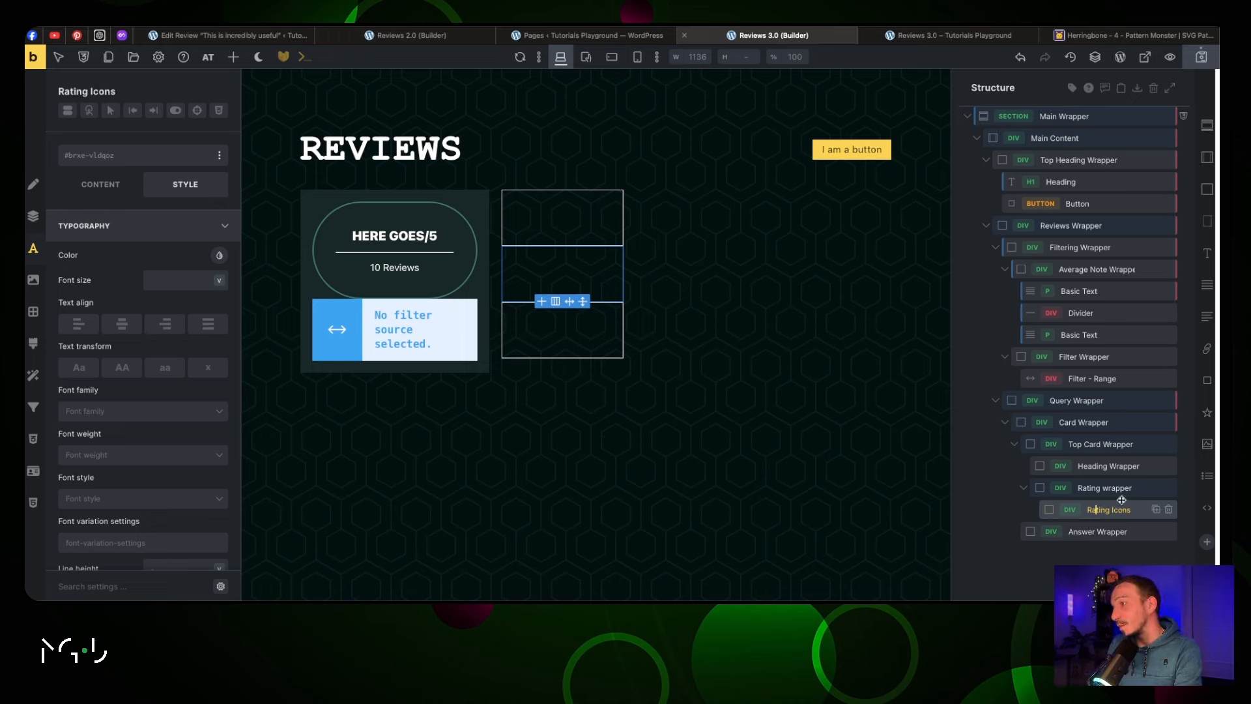
{"action": "left_click", "coordinate": [1206, 415]}
{"action": "left_click", "coordinate": [1206, 415]}
{"action": "left_click", "coordinate": [1205, 416]}
{"action": "left_click", "coordinate": [1206, 415]}
{"action": "left_click", "coordinate": [1206, 415]}
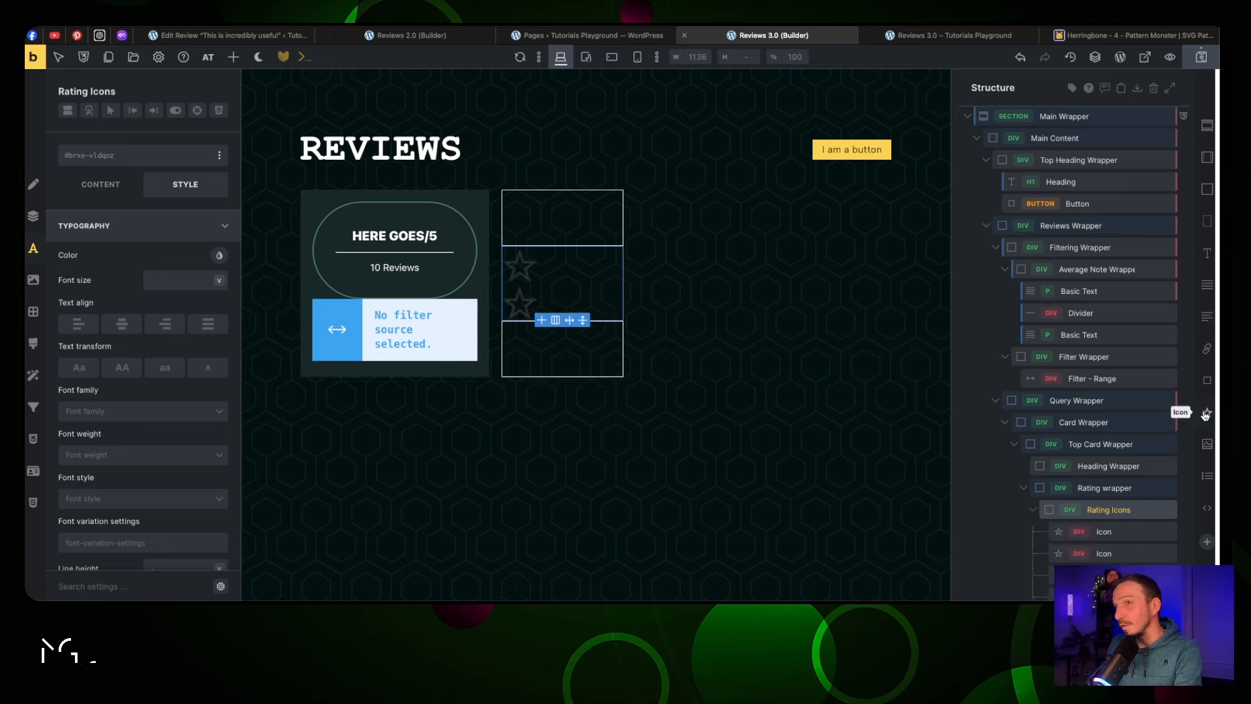
{"action": "scroll", "coordinate": [1086, 420], "scroll_direction": "down", "scroll_amount": 1}
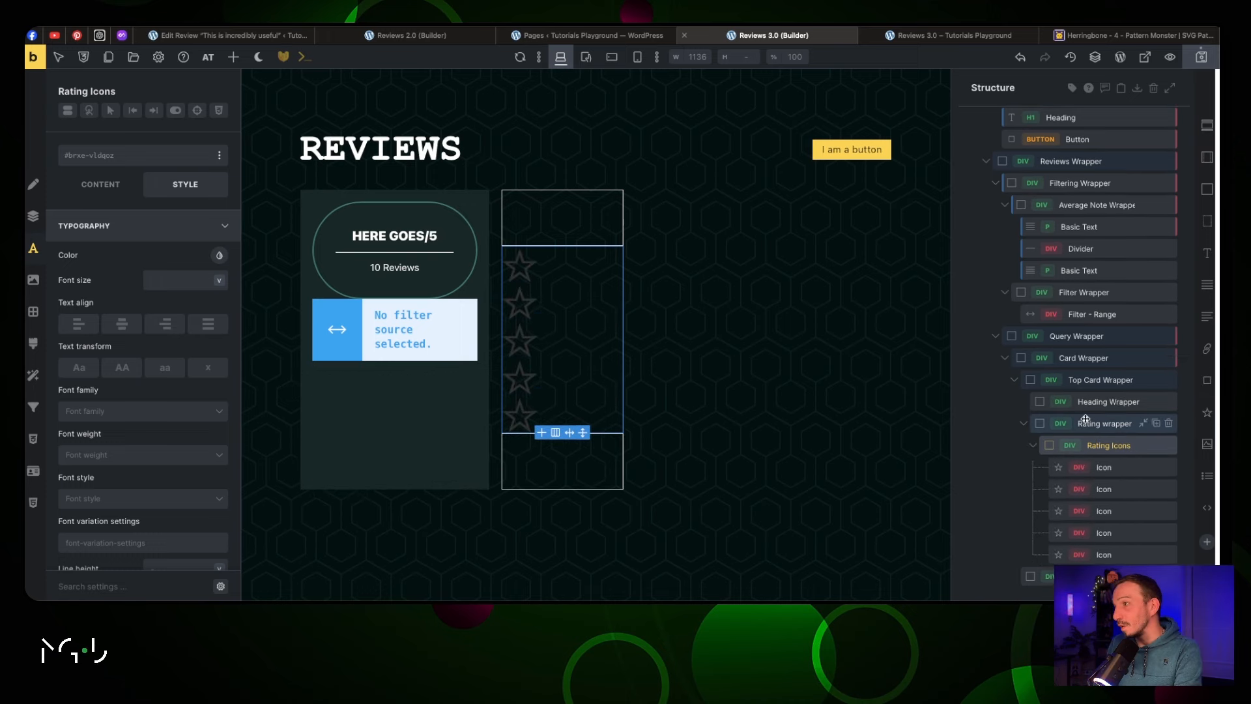
{"action": "left_click", "coordinate": [1085, 426]}
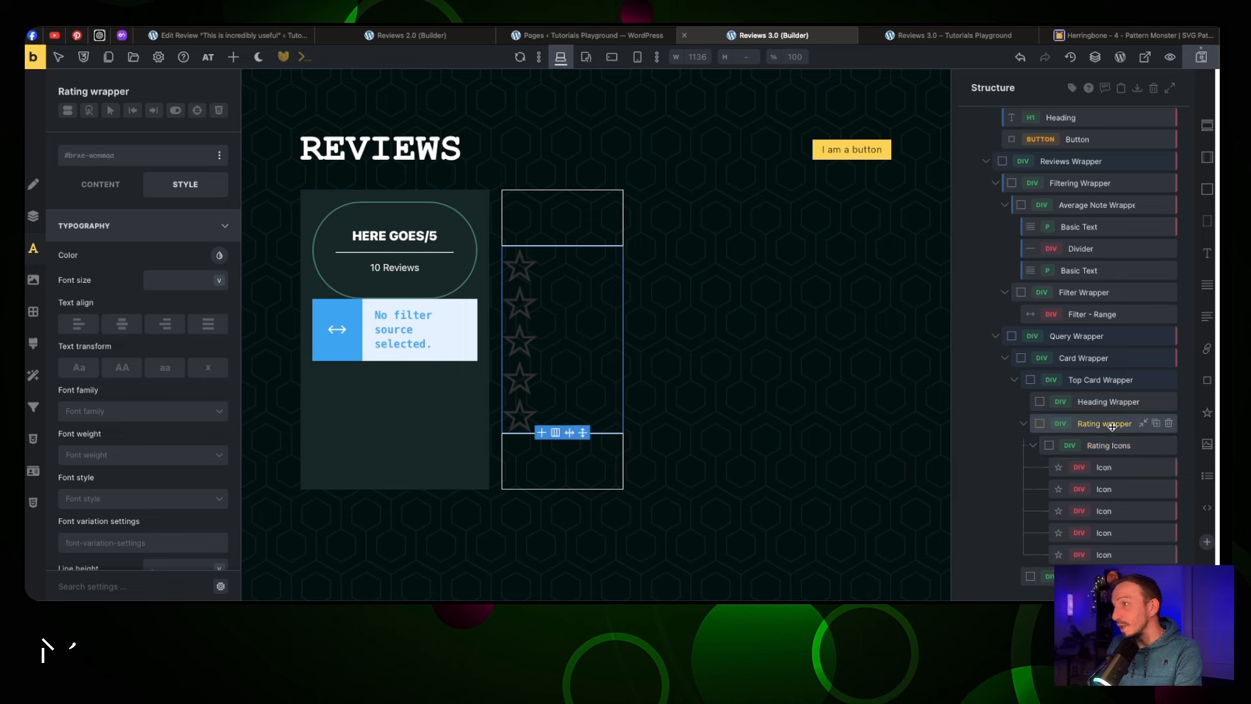
{"action": "left_click", "coordinate": [1207, 285]}
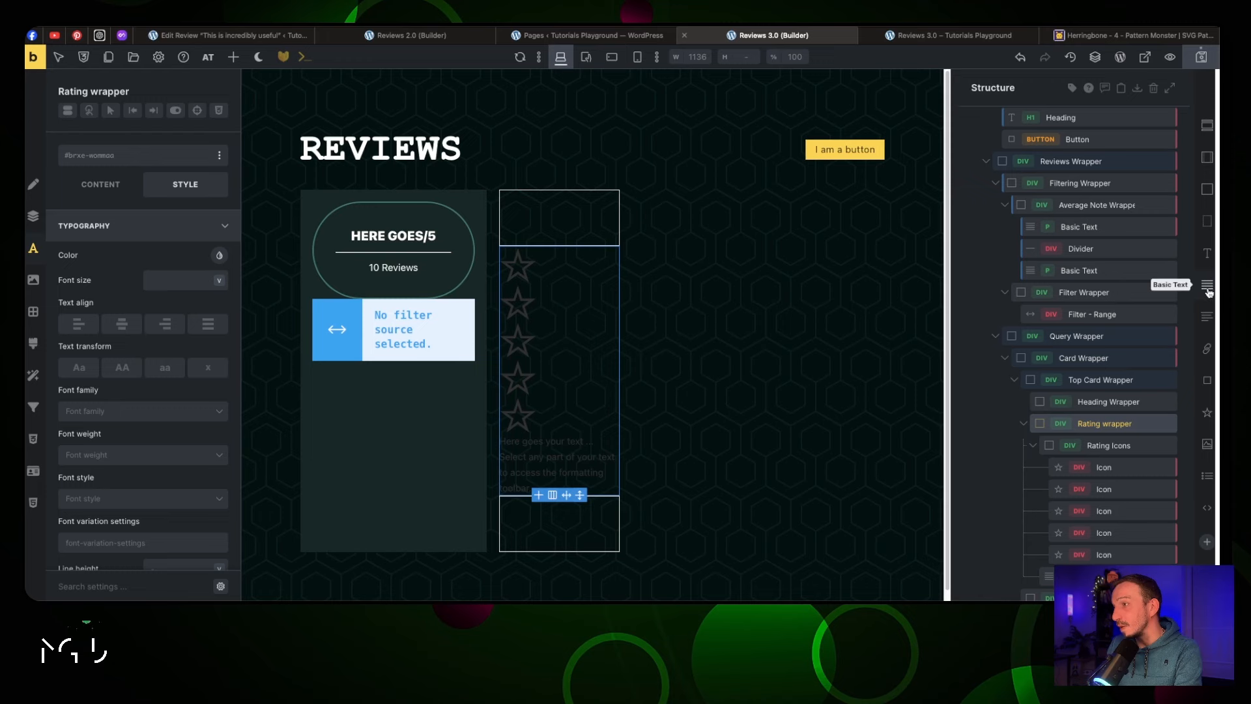
{"action": "scroll", "coordinate": [1075, 413], "scroll_direction": "down", "scroll_amount": 1}
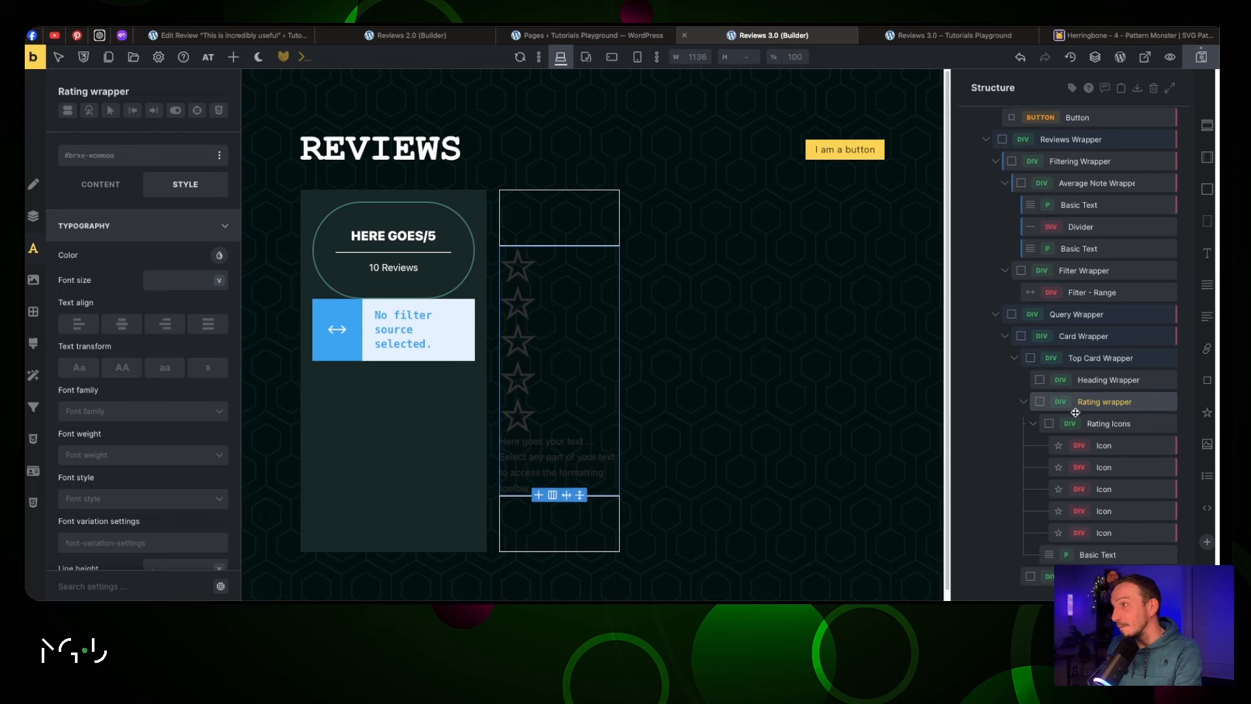
Rename the icons 'Smiley 1' to 'Smiley 5' and the text element 'Text Review'
{"action": "double_click", "coordinate": [1108, 446]}
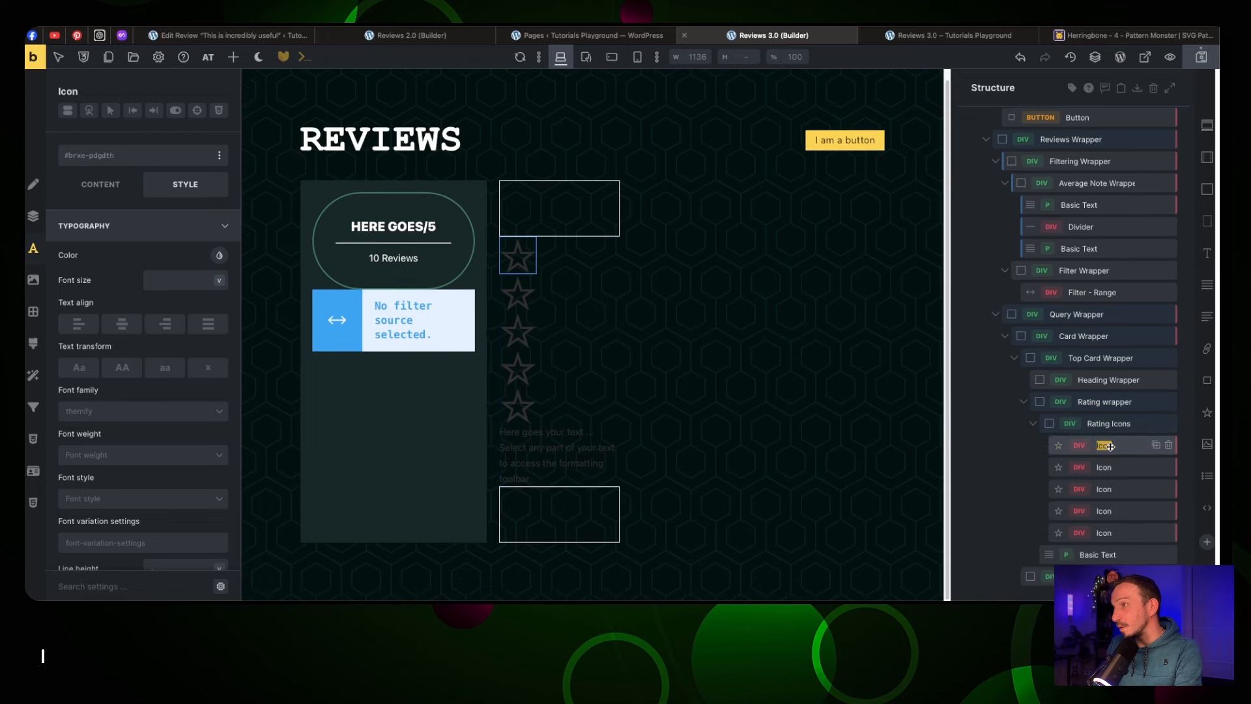
{"action": "type", "text": "Smiley 1"}
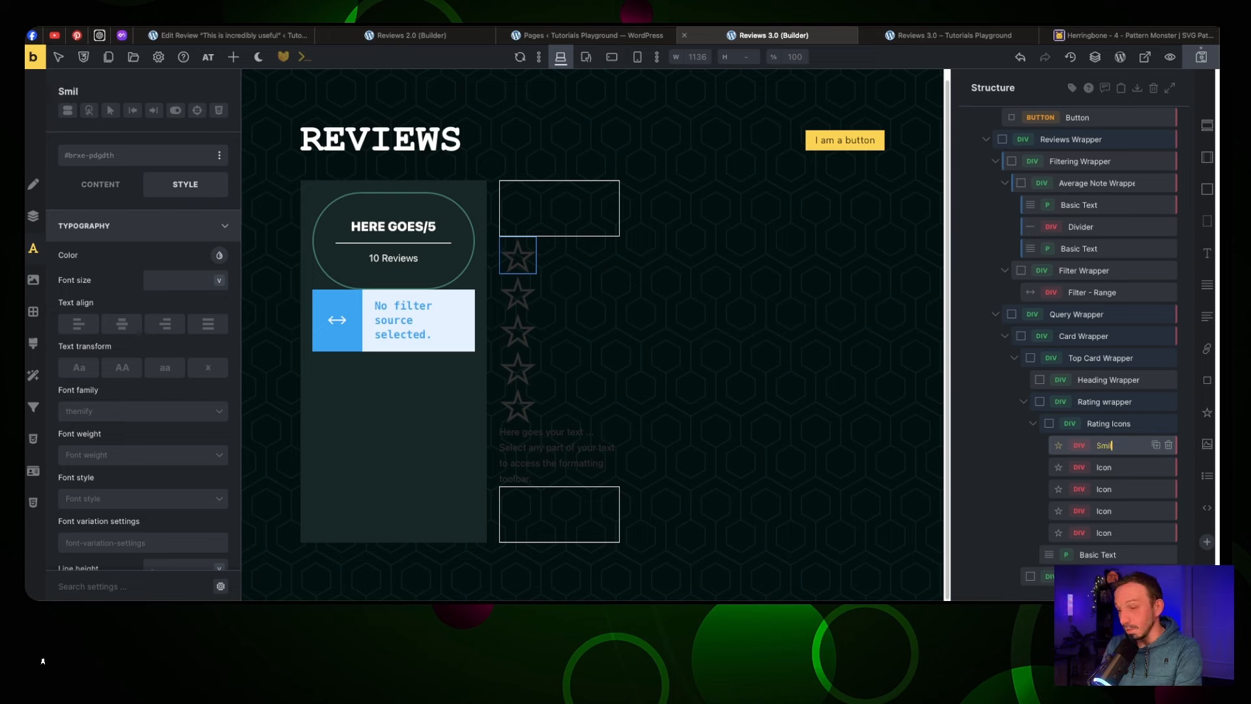
{"action": "key", "text": "Tab"}
{"action": "type", "text": "Smi"}
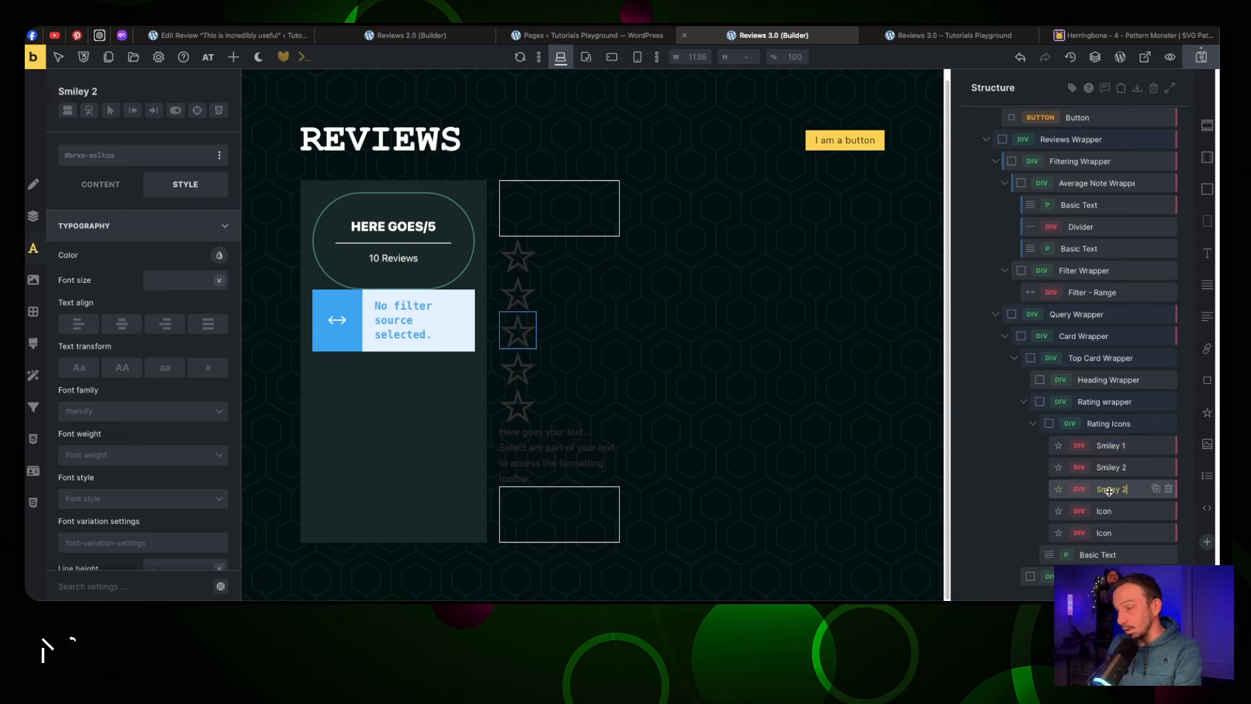
{"action": "key", "text": "BackSpace"}
{"action": "type", "text": "3"}
{"action": "key", "text": "Tab"}
{"action": "type", "text": "Smiley"}
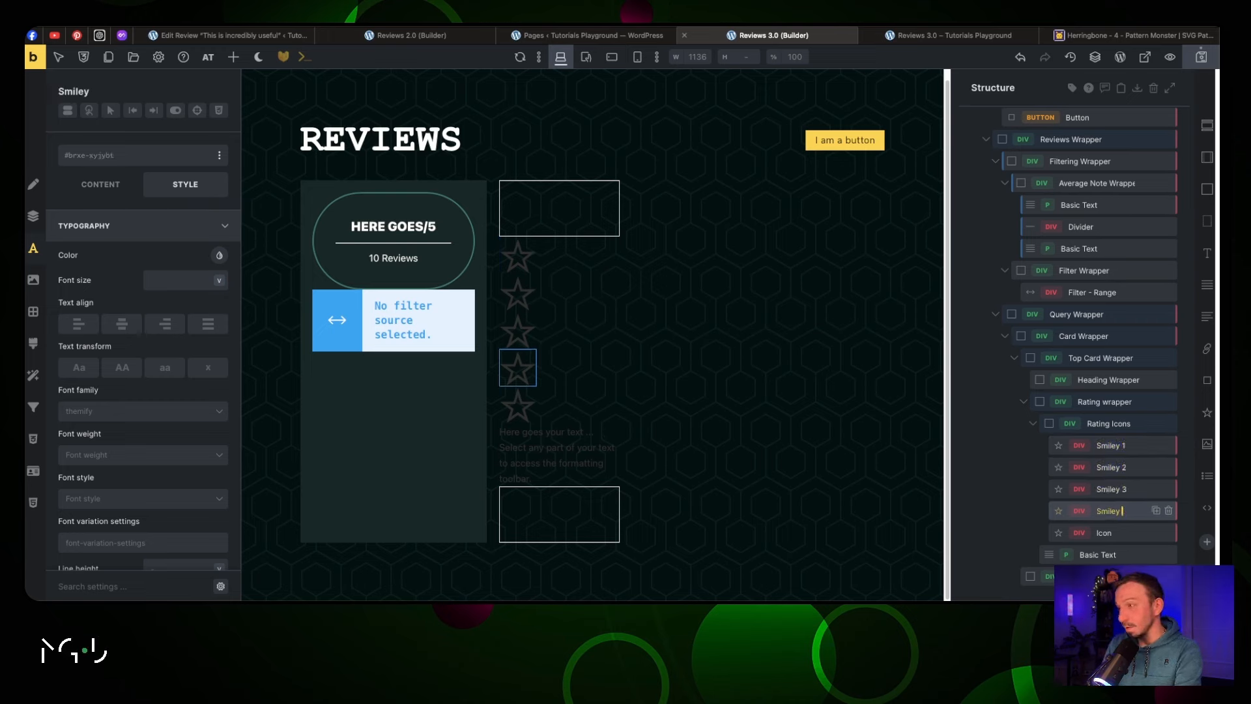
{"action": "double_click", "coordinate": [1109, 532]}
{"action": "type", "text": "Smiley 2"}
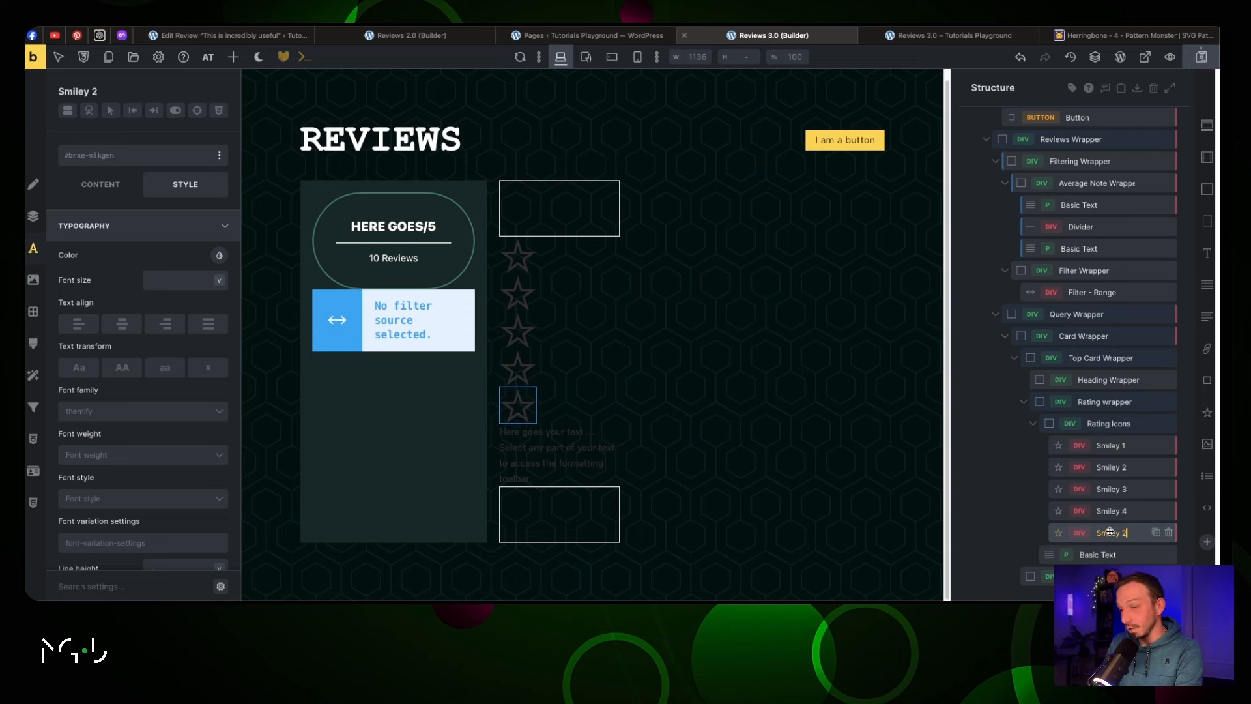
{"action": "type", "text": "5"}
{"action": "key", "text": "Tab"}
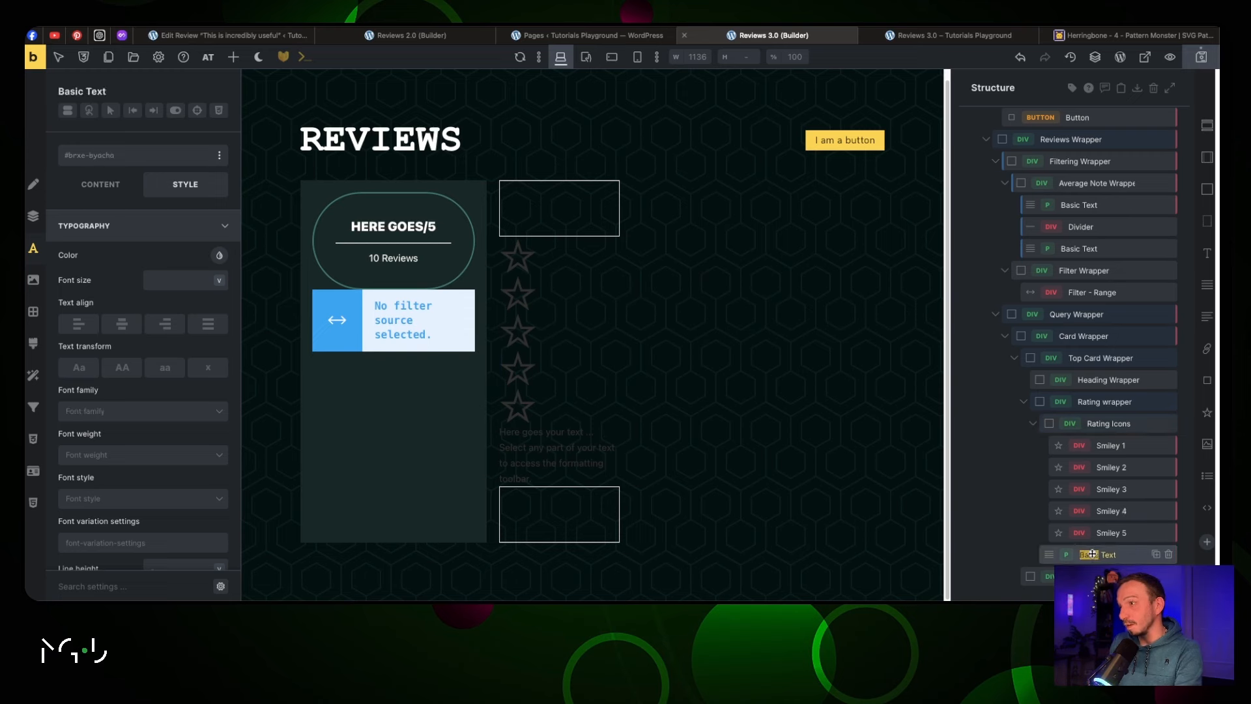
{"action": "type", "text": "Text Review"}
{"action": "key", "text": "Return"}
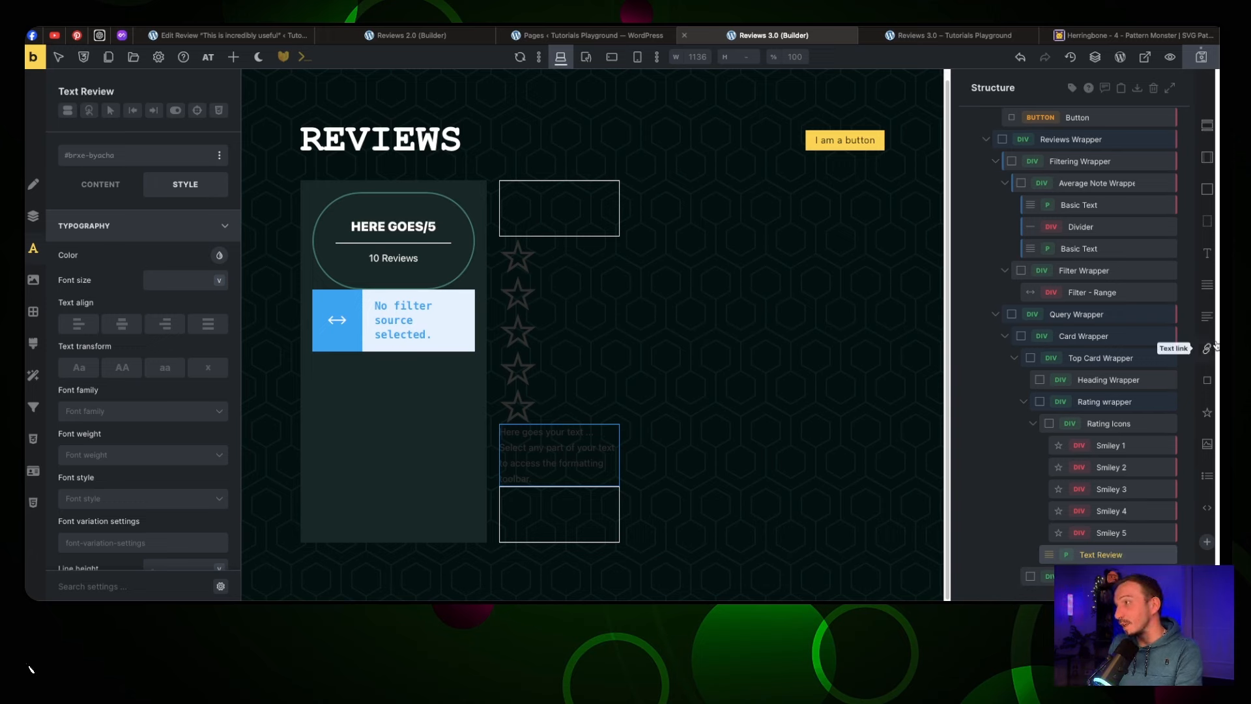
Add an Author's Name text element and insert a heading into the Heading Wrapper
{"action": "left_click", "coordinate": [1207, 285]}
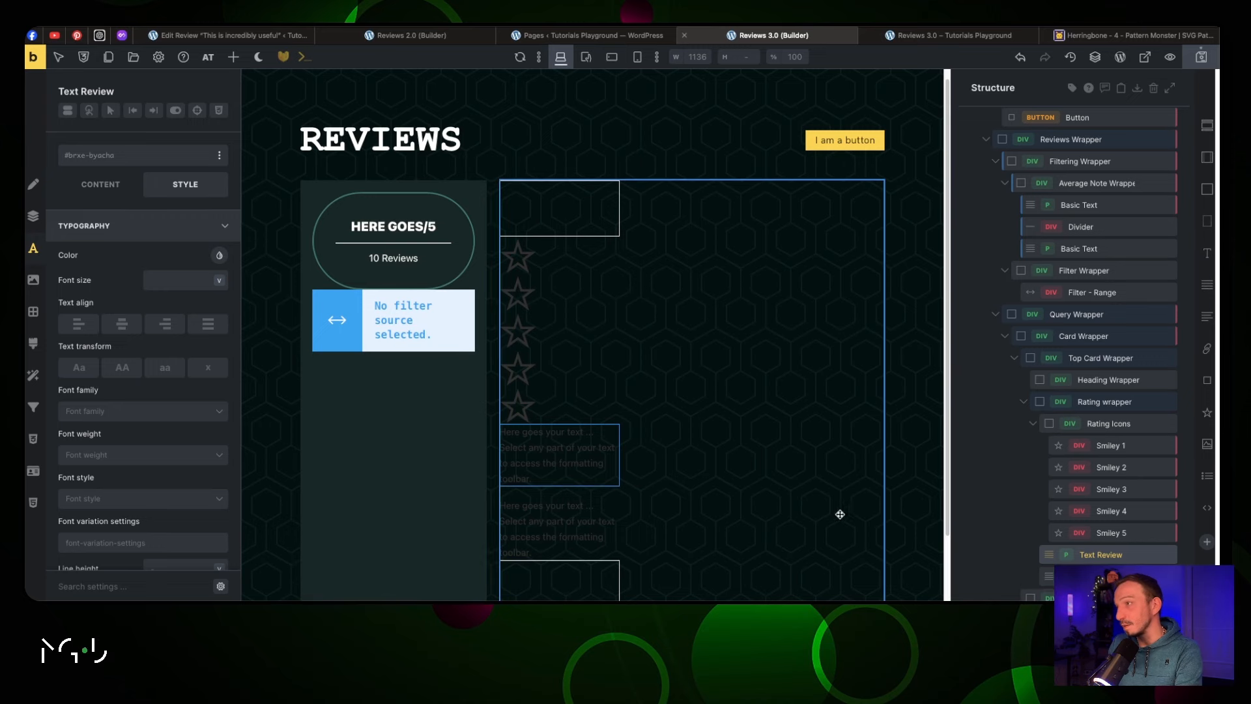
{"action": "left_click", "coordinate": [1100, 576]}
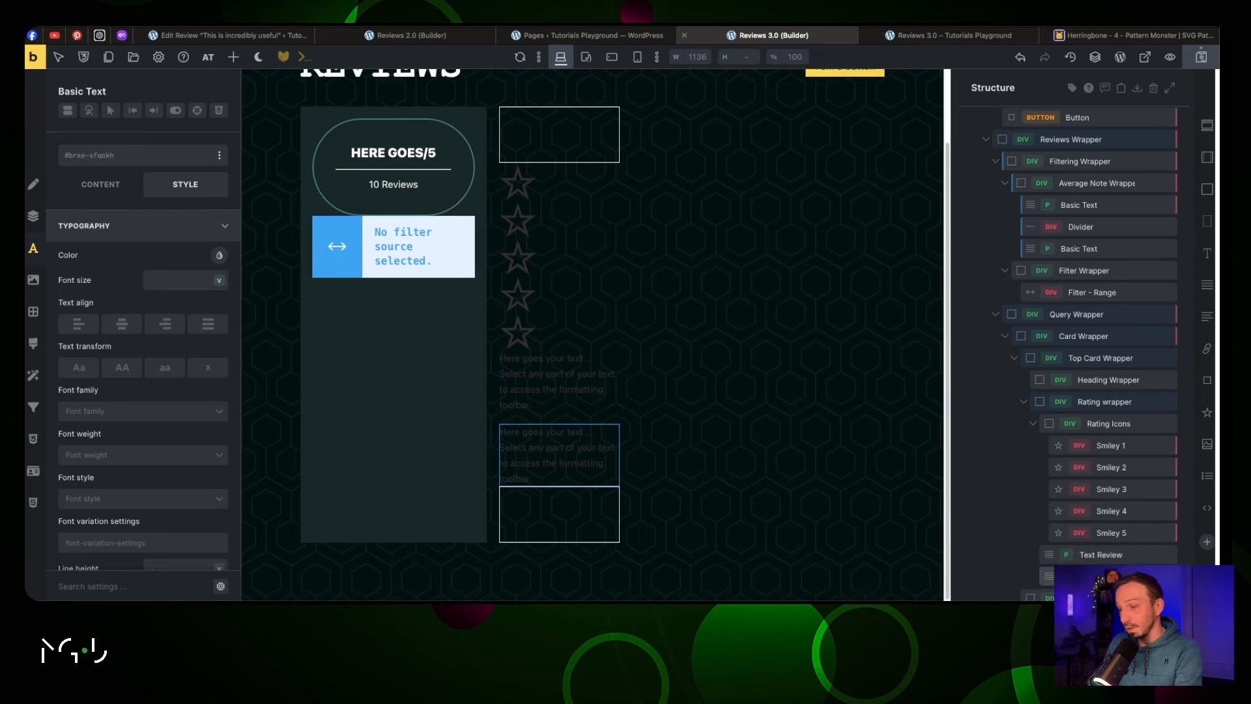
{"action": "type", "text": "Author'"}
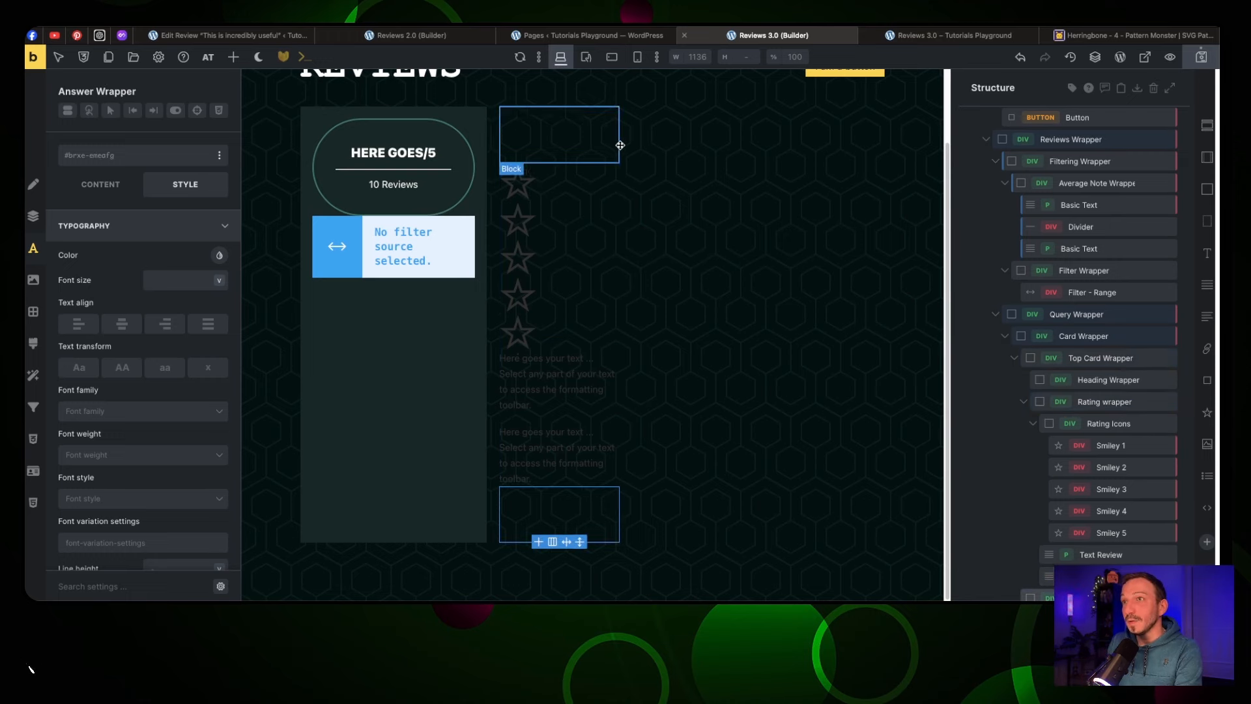
{"action": "left_click", "coordinate": [550, 135]}
{"action": "mouse_move", "coordinate": [542, 171]}
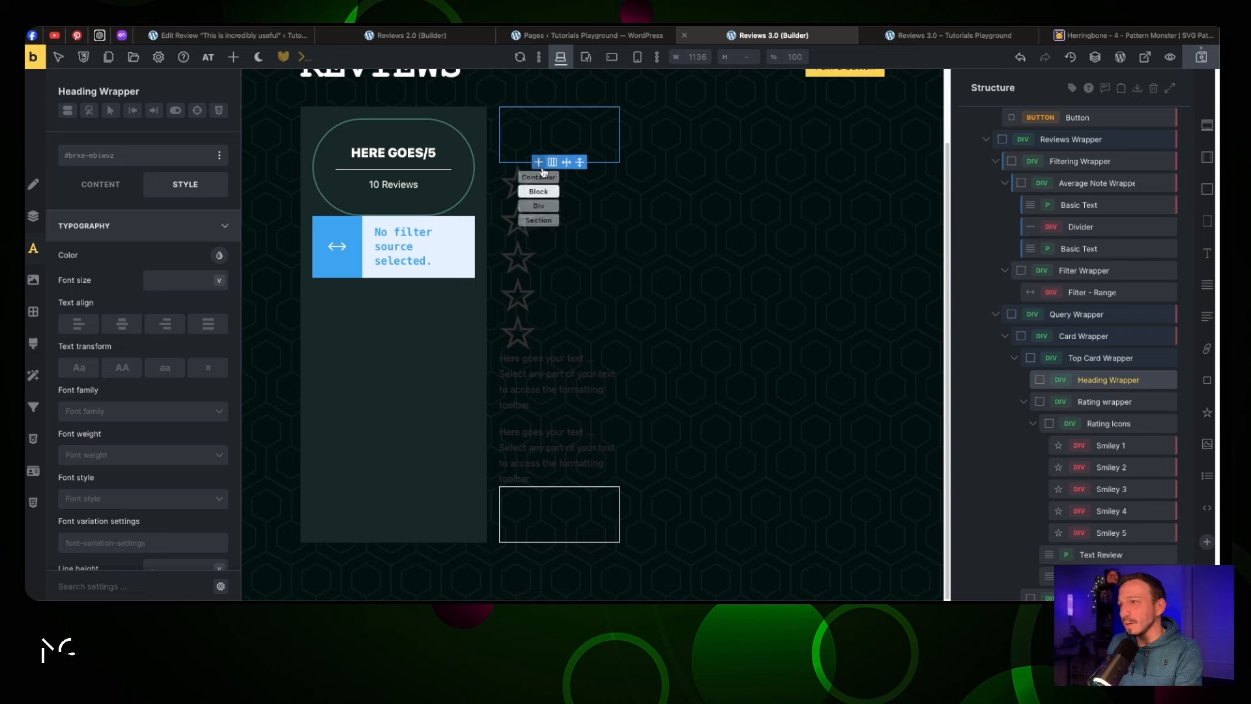
{"action": "left_click", "coordinate": [1208, 253]}
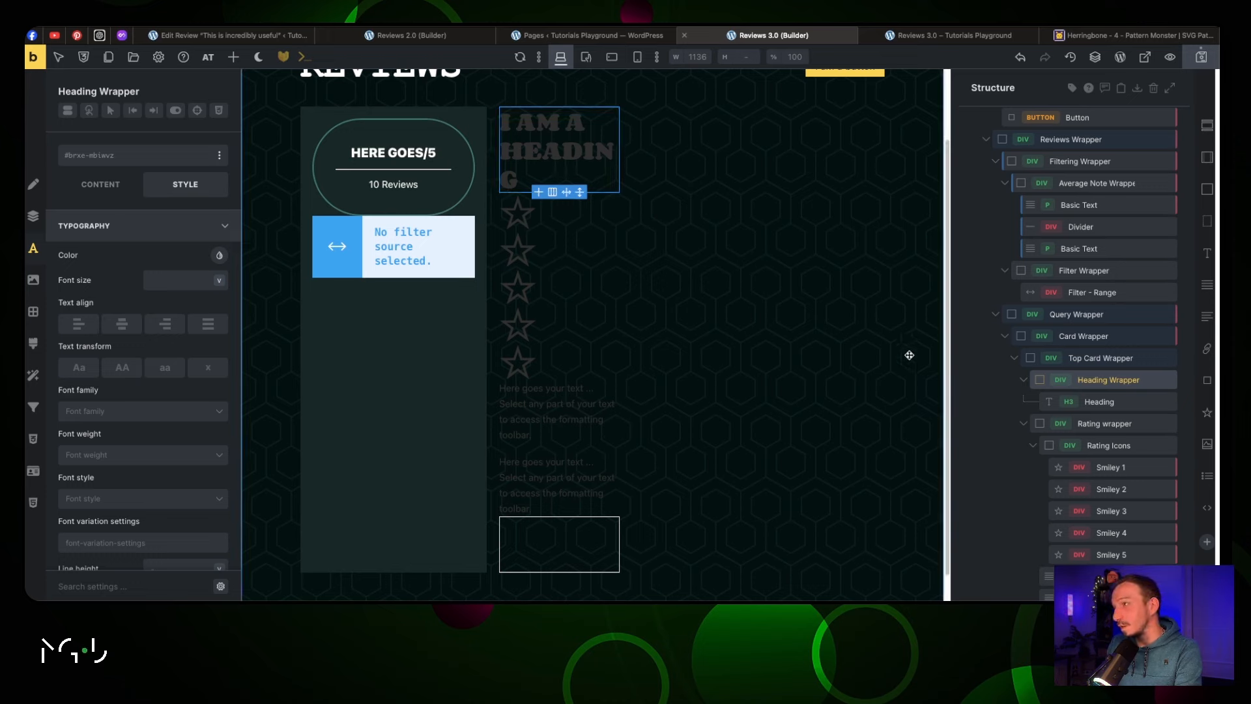
{"action": "left_click", "coordinate": [1077, 338]}
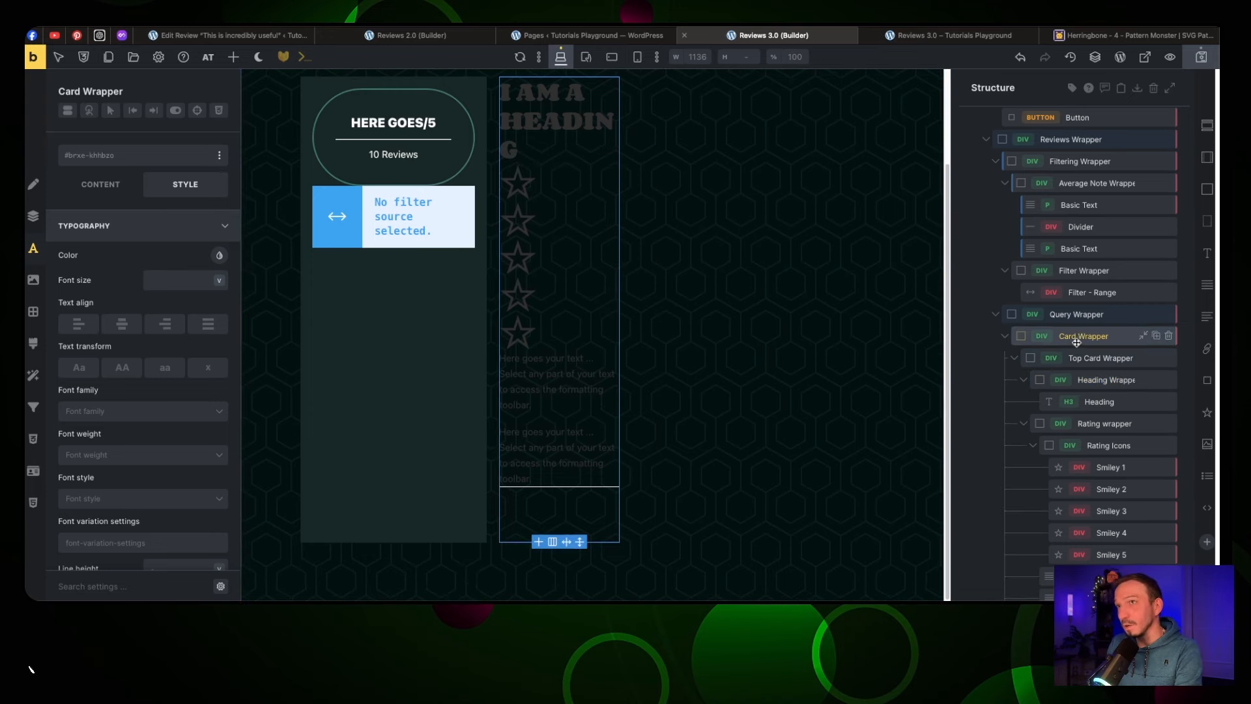
Give the Card Wrapper the .jt-padding-m class
{"action": "left_click", "coordinate": [109, 154]}
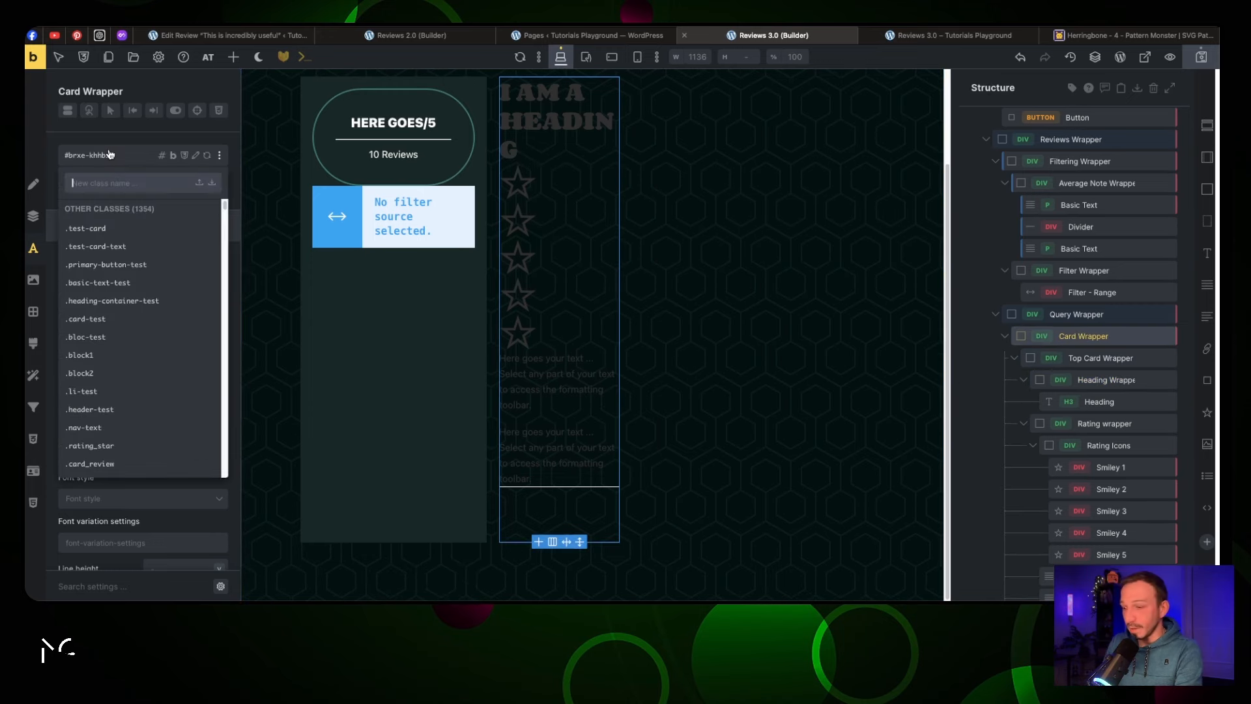
{"action": "type", "text": "padding"}
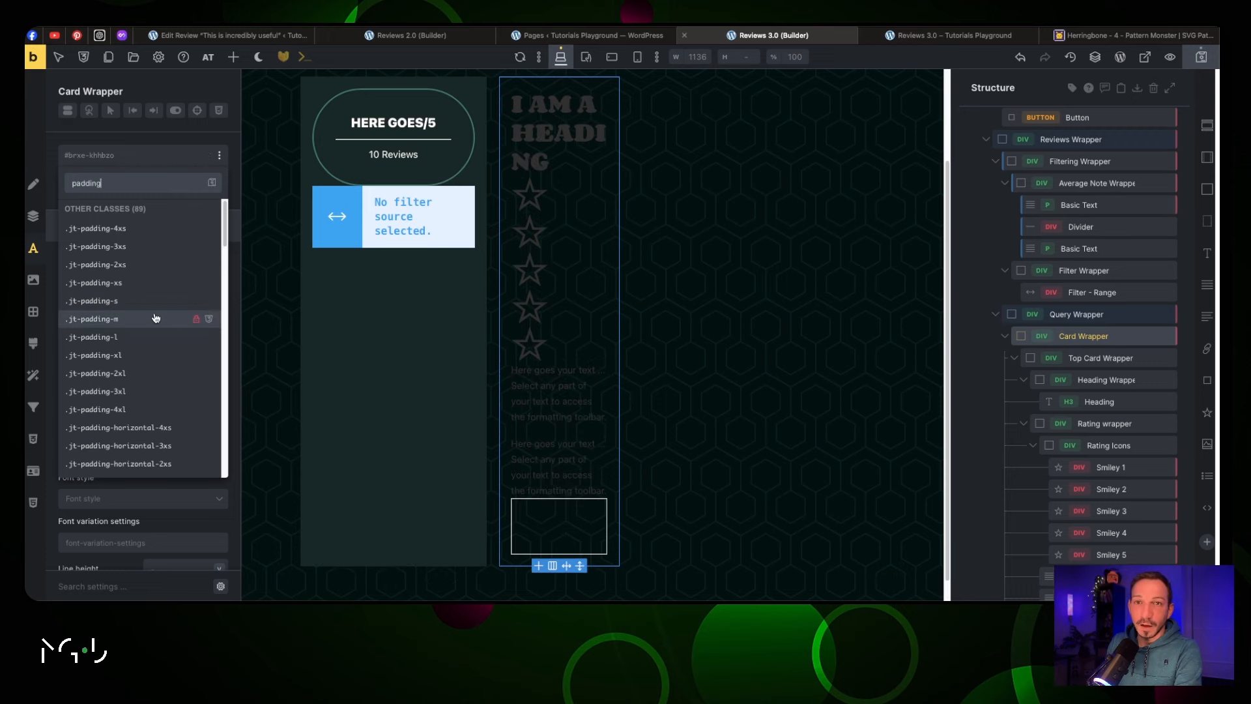
{"action": "left_click", "coordinate": [156, 319]}
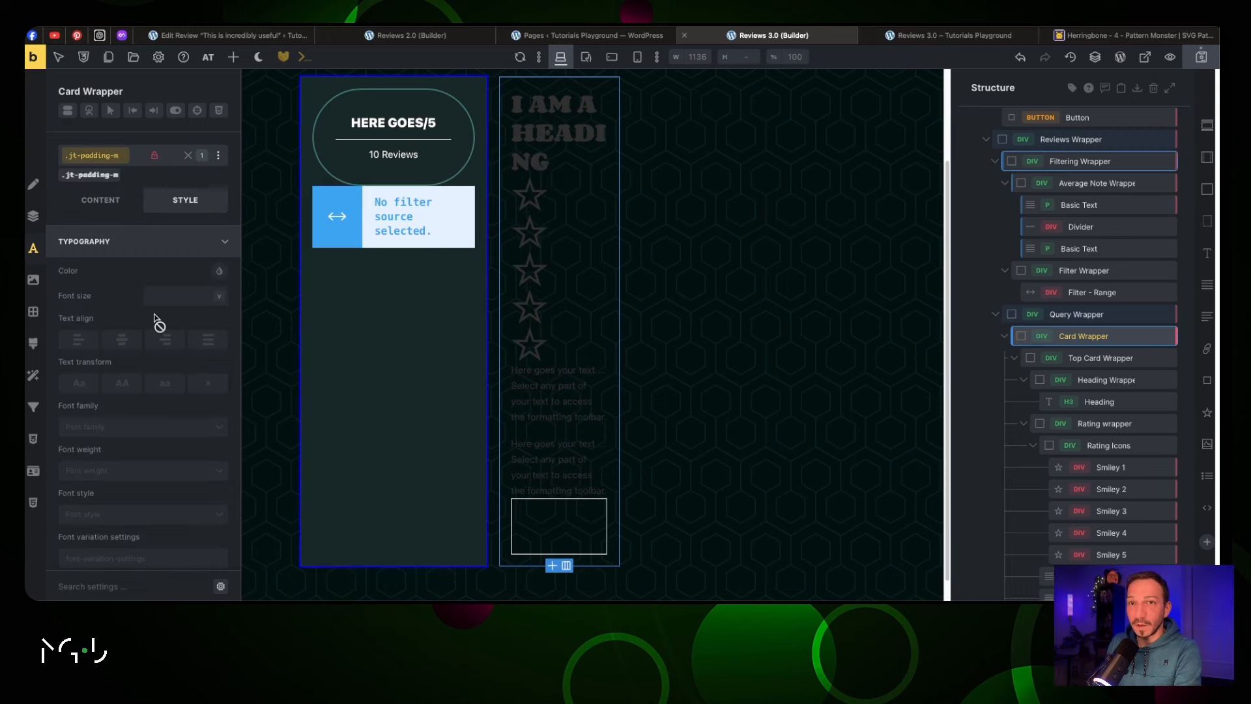
Make the card heading an h2 with the .jt-text-xl class
{"action": "left_click", "coordinate": [545, 125]}
{"action": "left_click", "coordinate": [86, 185]}
{"action": "left_click", "coordinate": [198, 312]}
{"action": "left_click", "coordinate": [201, 360]}
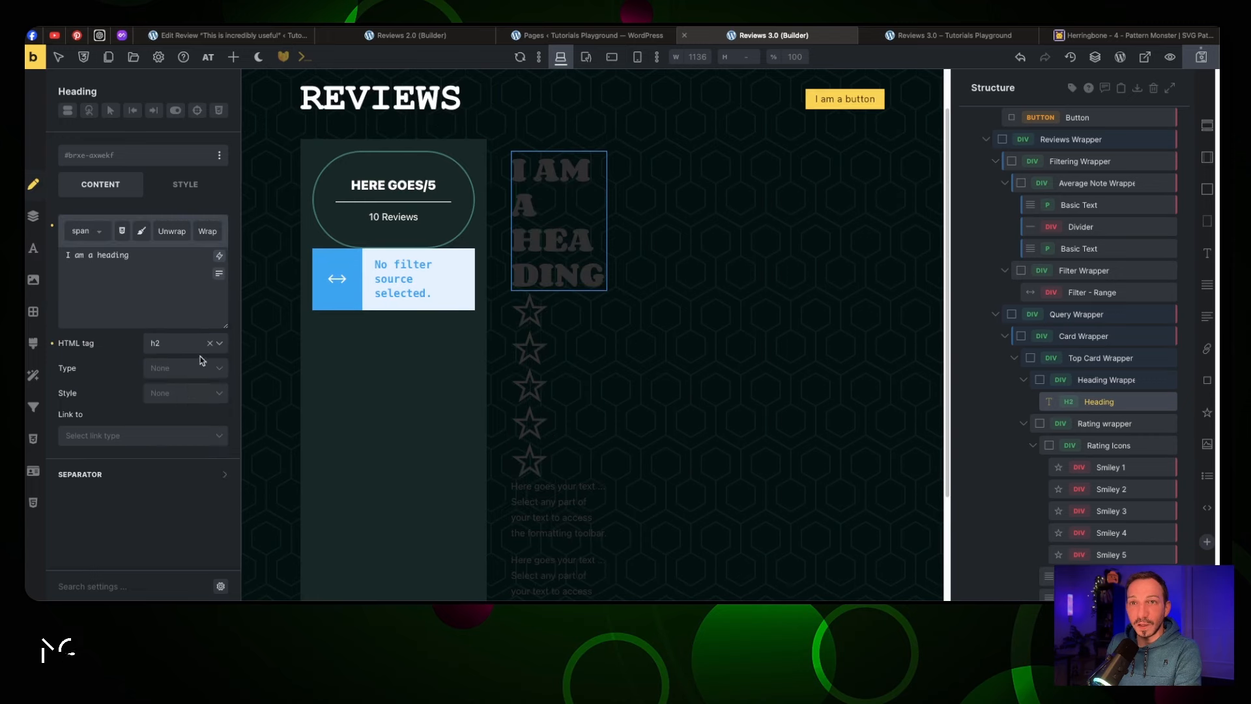
{"action": "left_click", "coordinate": [107, 163]}
{"action": "type", "text": "text"}
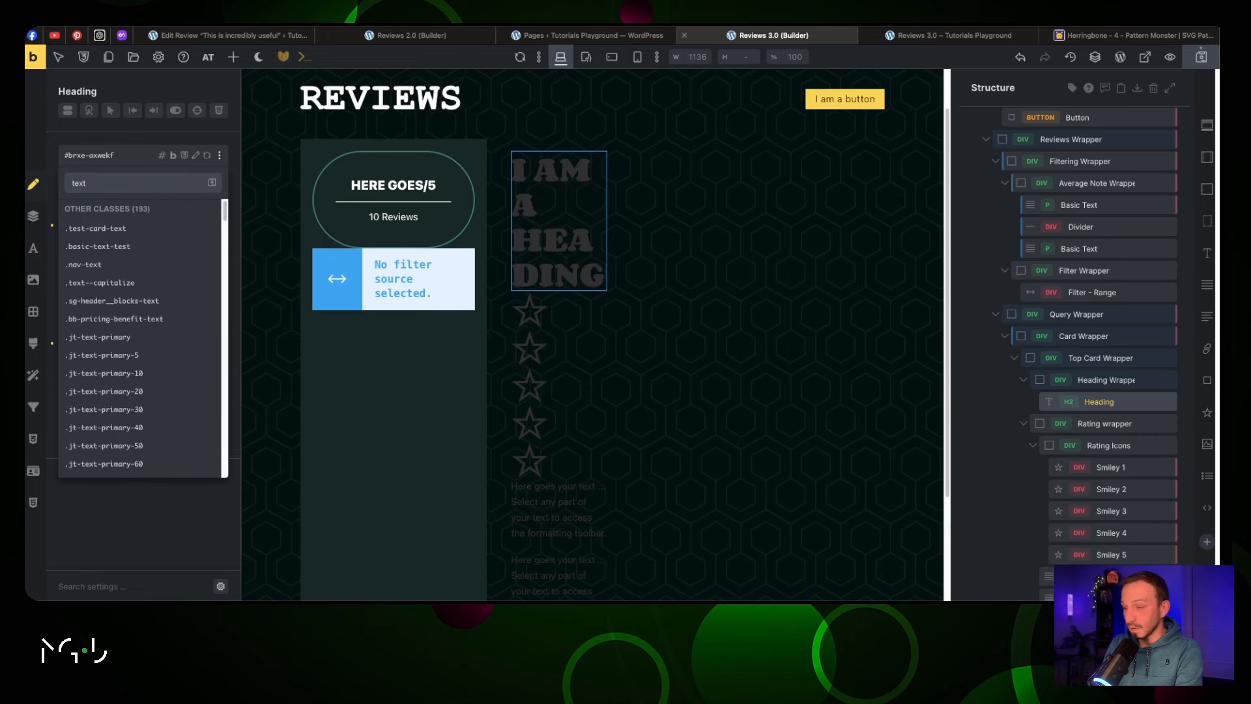
{"action": "type", "text": "-xl"}
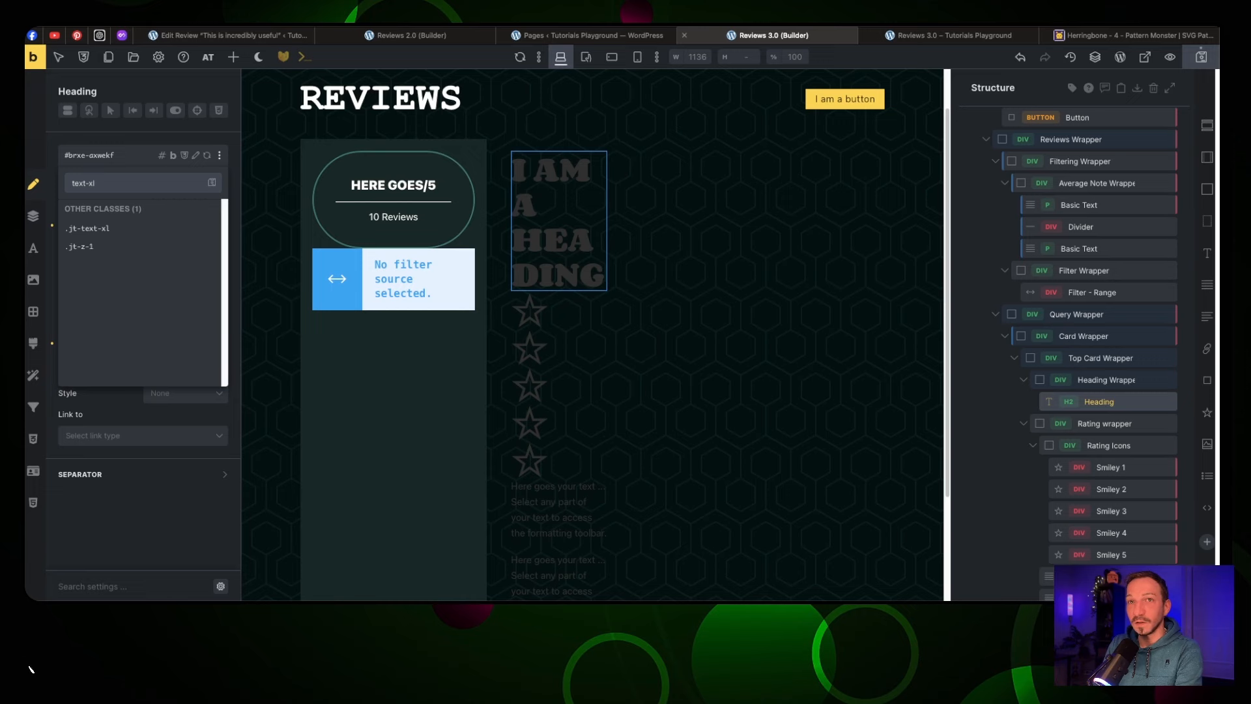
{"action": "left_click", "coordinate": [141, 226]}
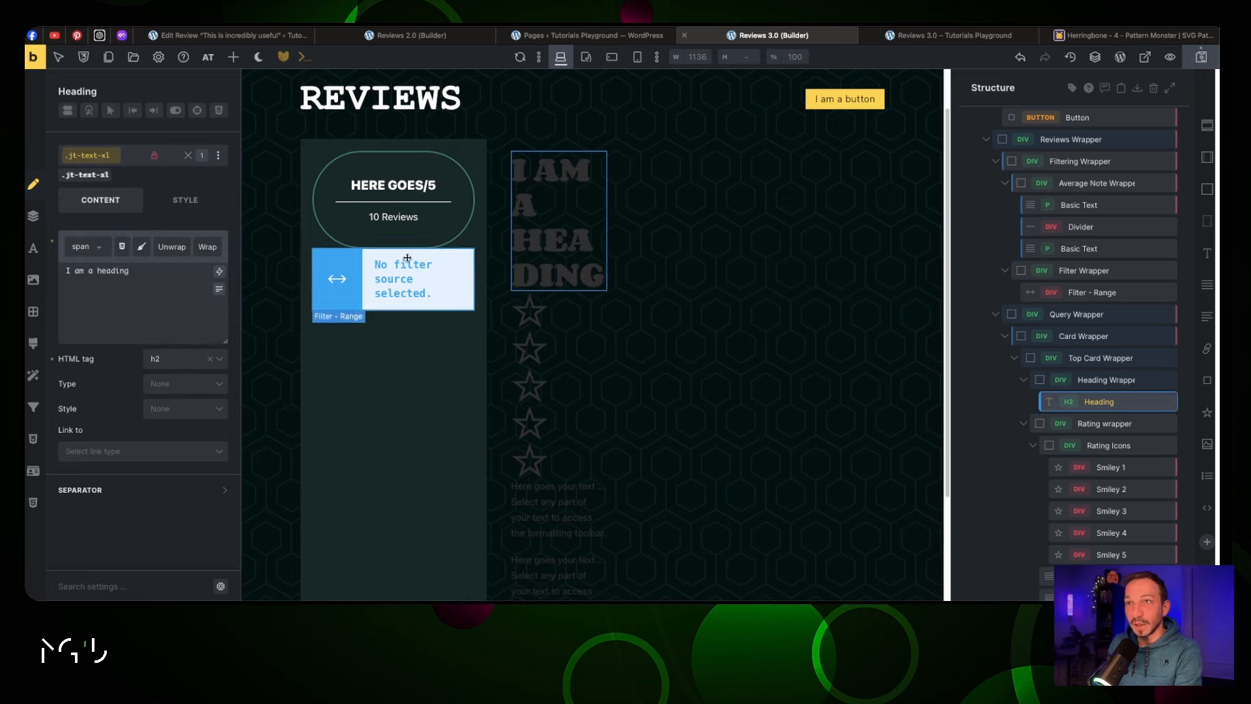
Set the card heading's font to Courier New at weight 900
{"action": "left_click", "coordinate": [539, 219]}
{"action": "left_click", "coordinate": [191, 185]}
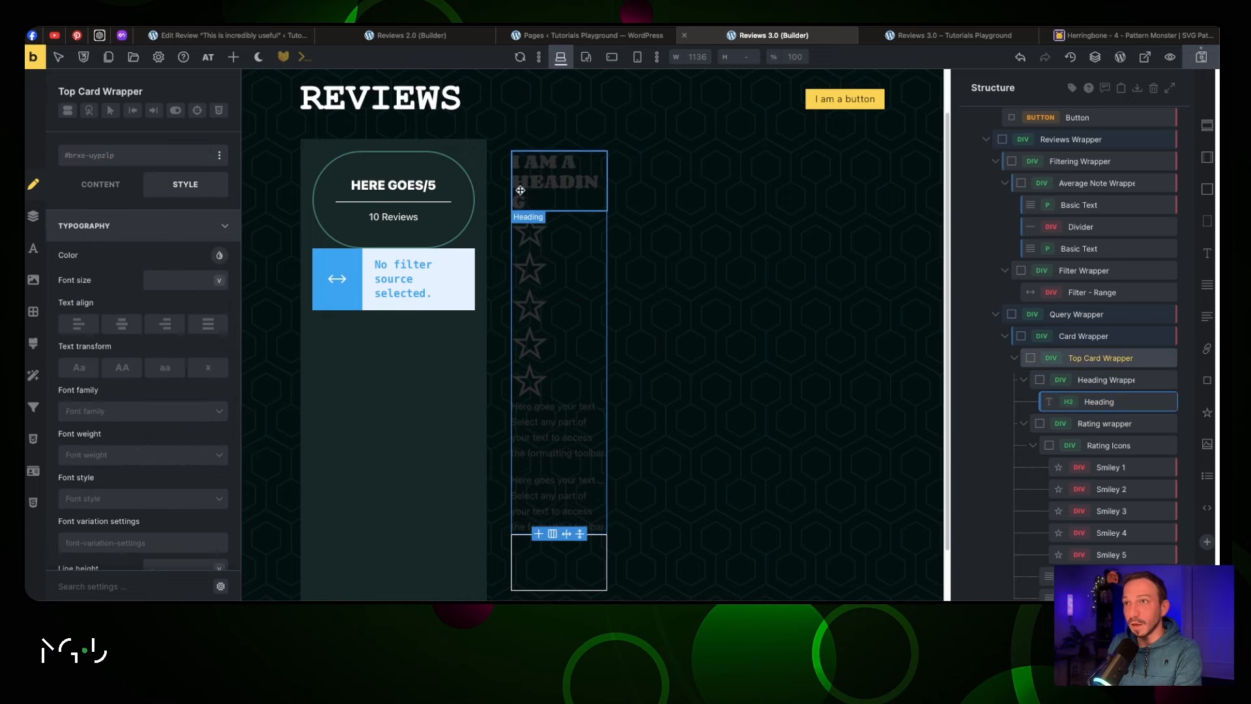
{"action": "left_click", "coordinate": [554, 183]}
{"action": "left_click", "coordinate": [155, 239]}
{"action": "left_click", "coordinate": [150, 279]}
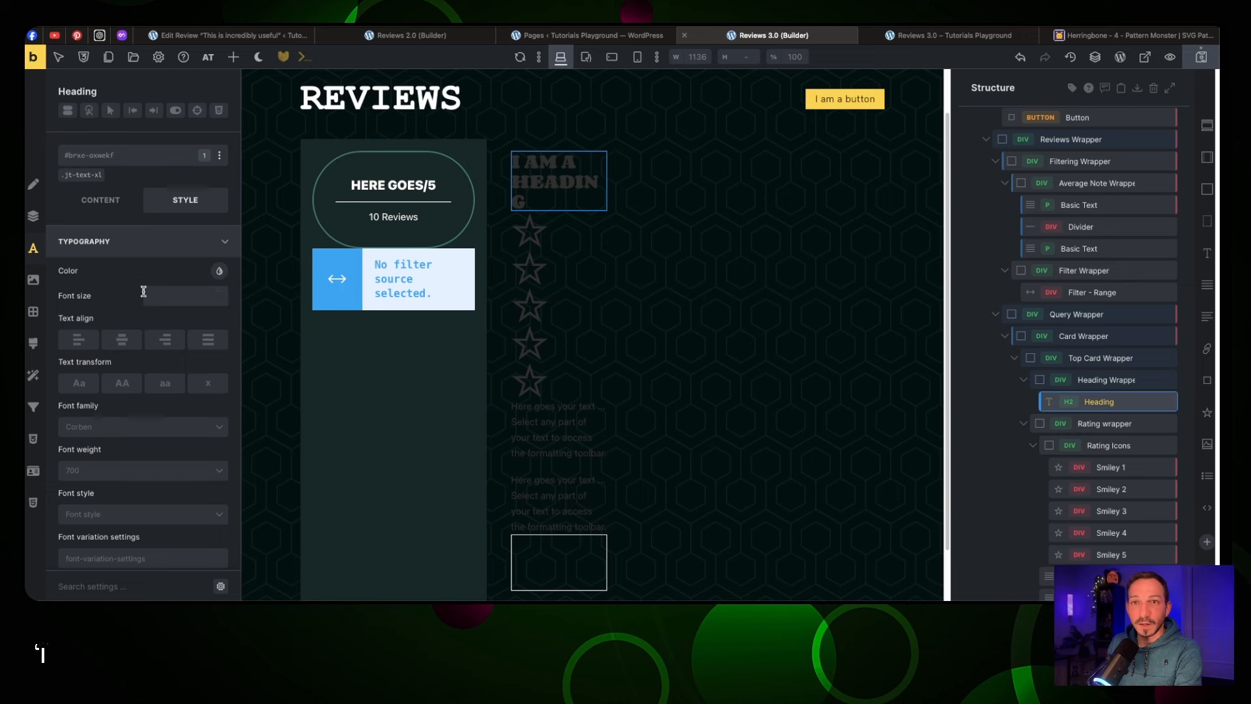
{"action": "left_click", "coordinate": [162, 426]}
{"action": "scroll", "coordinate": [163, 488], "scroll_direction": "down", "scroll_amount": 3}
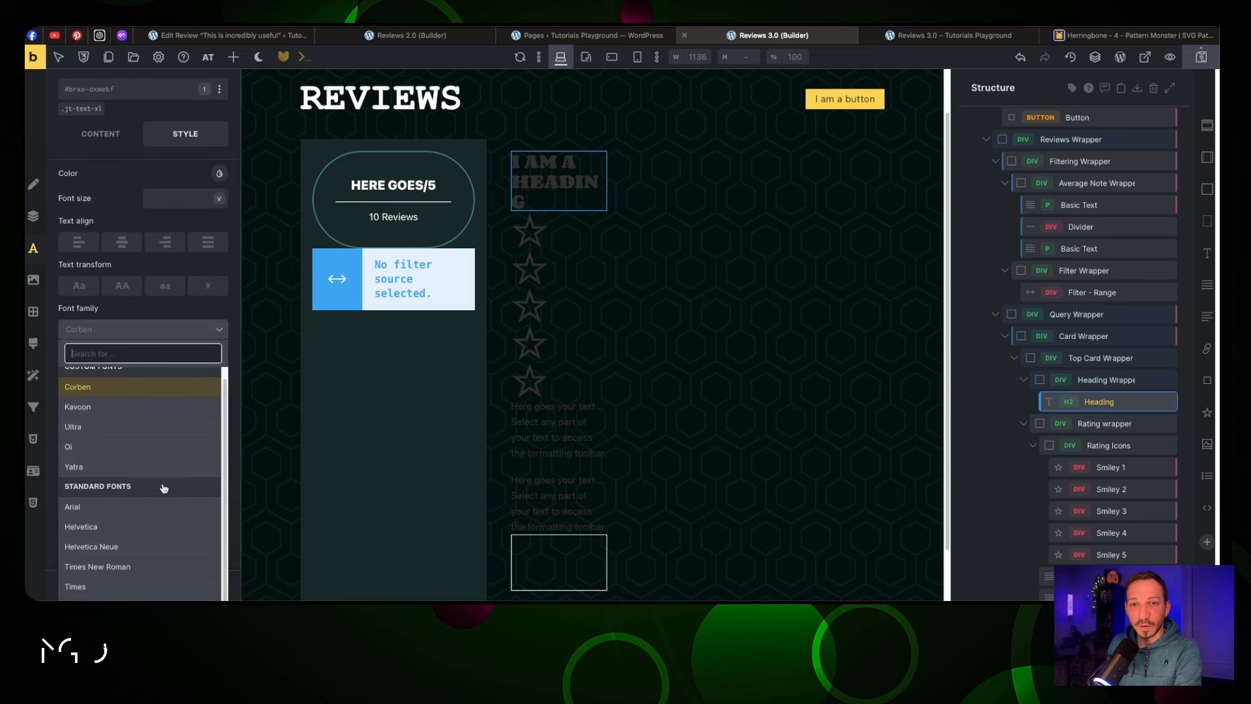
{"action": "scroll", "coordinate": [164, 579], "scroll_direction": "down", "scroll_amount": 2}
{"action": "left_click", "coordinate": [162, 544]}
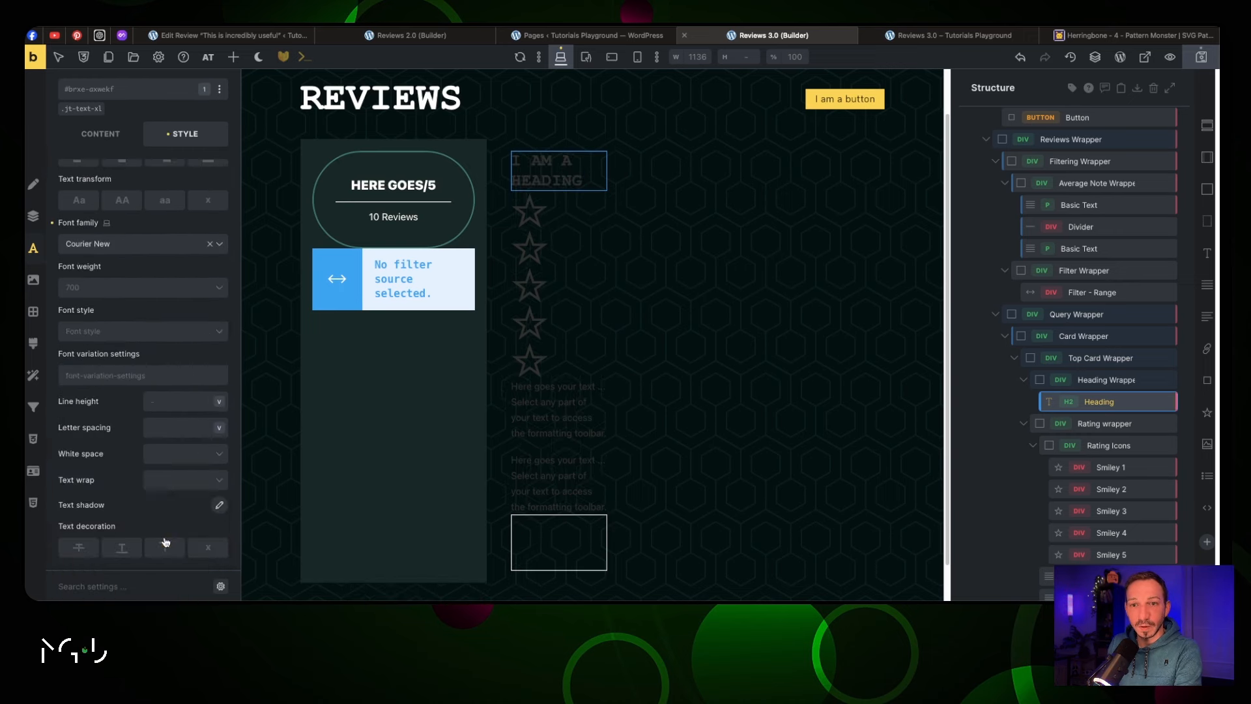
{"action": "left_click", "coordinate": [135, 288]}
{"action": "left_click", "coordinate": [123, 467]}
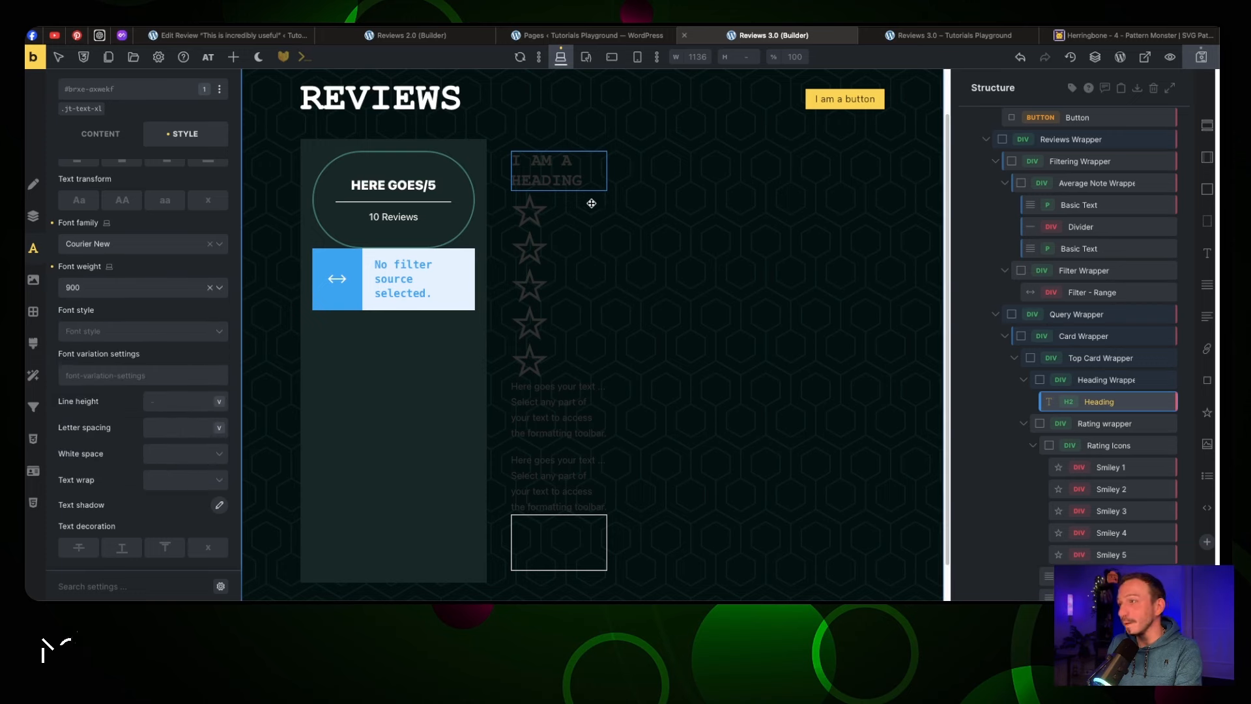
{"action": "left_click", "coordinate": [1103, 444]}
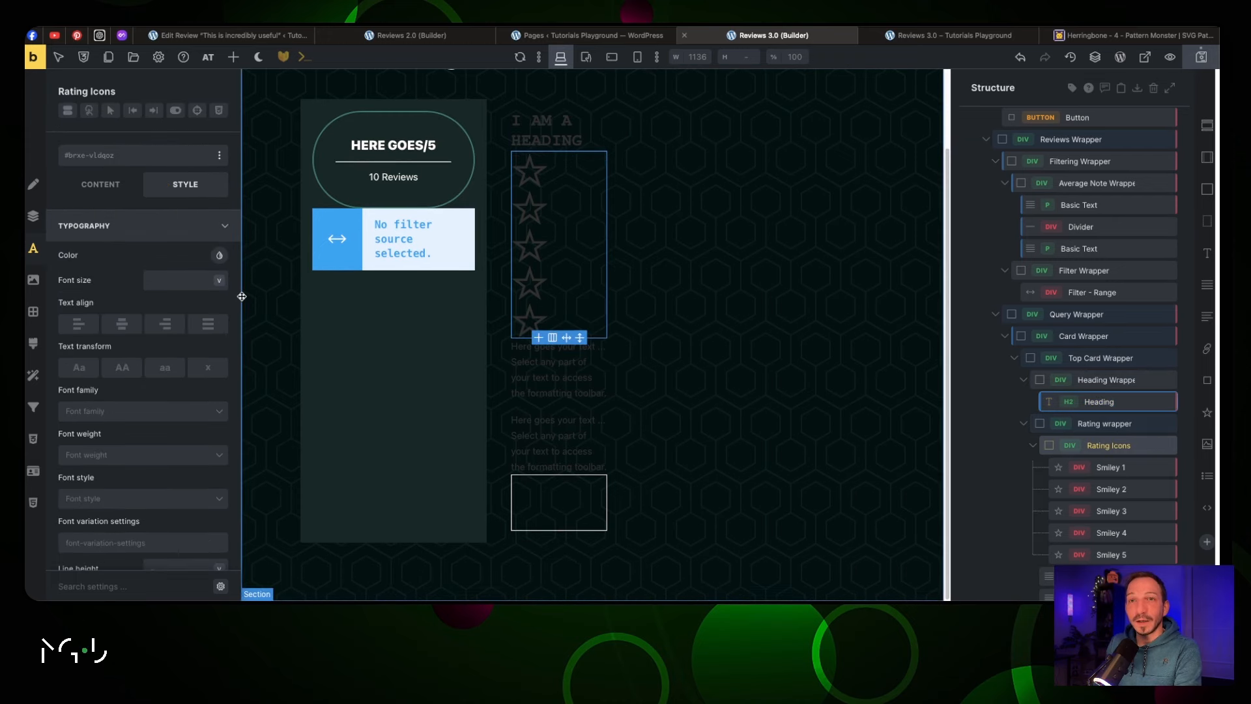
Lay the Rating Icons out in a row with a 0.5rem gap and save the page
{"action": "left_click", "coordinate": [92, 190]}
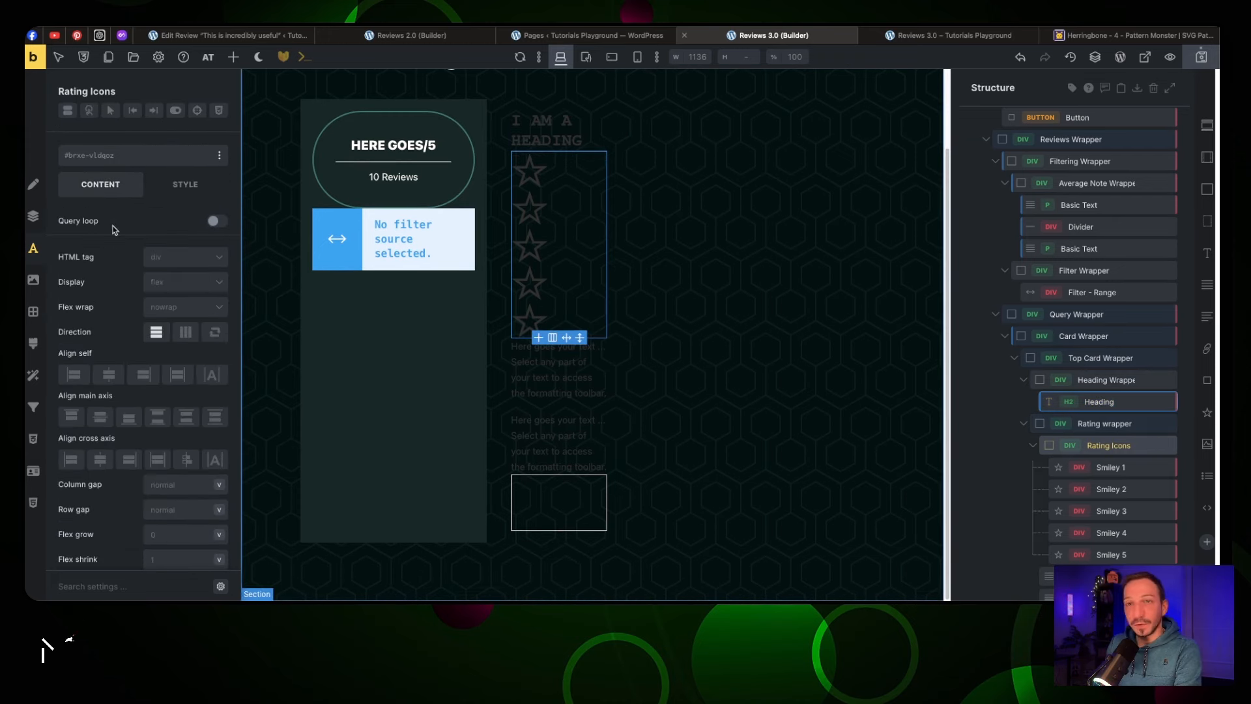
{"action": "left_click", "coordinate": [186, 334]}
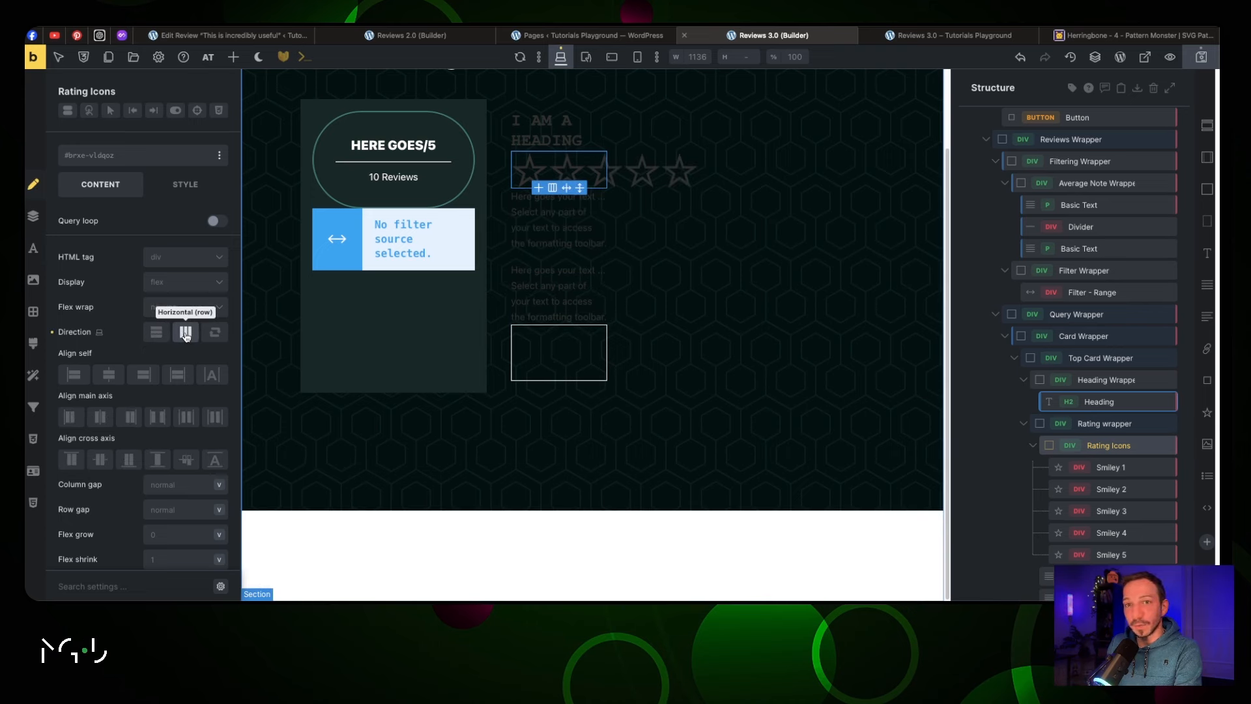
{"action": "left_click", "coordinate": [171, 483]}
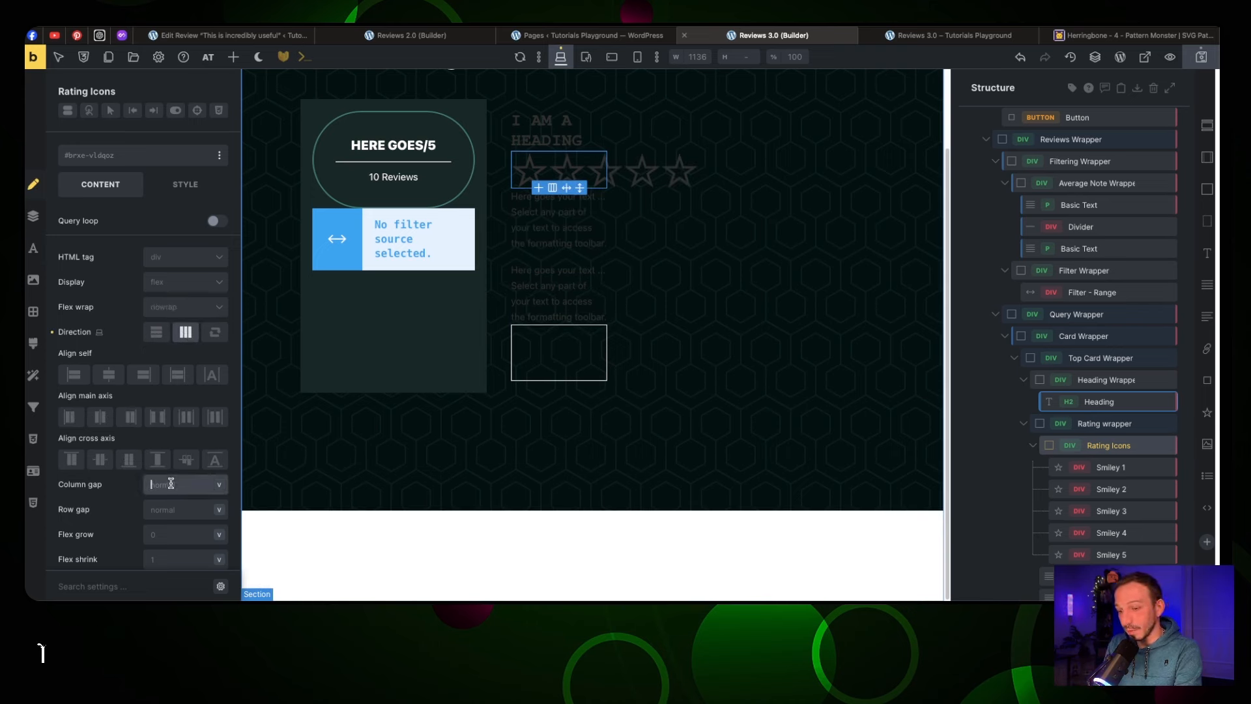
{"action": "type", "text": "0.5rem"}
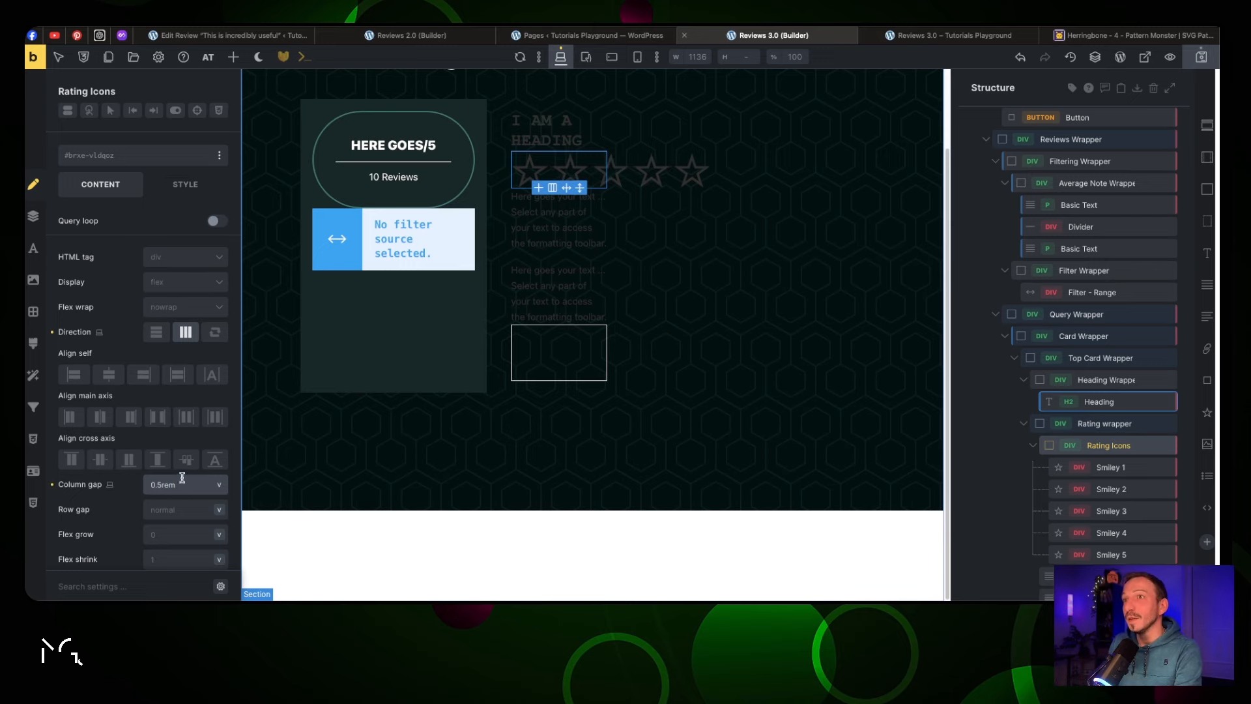
{"action": "left_click", "coordinate": [1192, 66]}
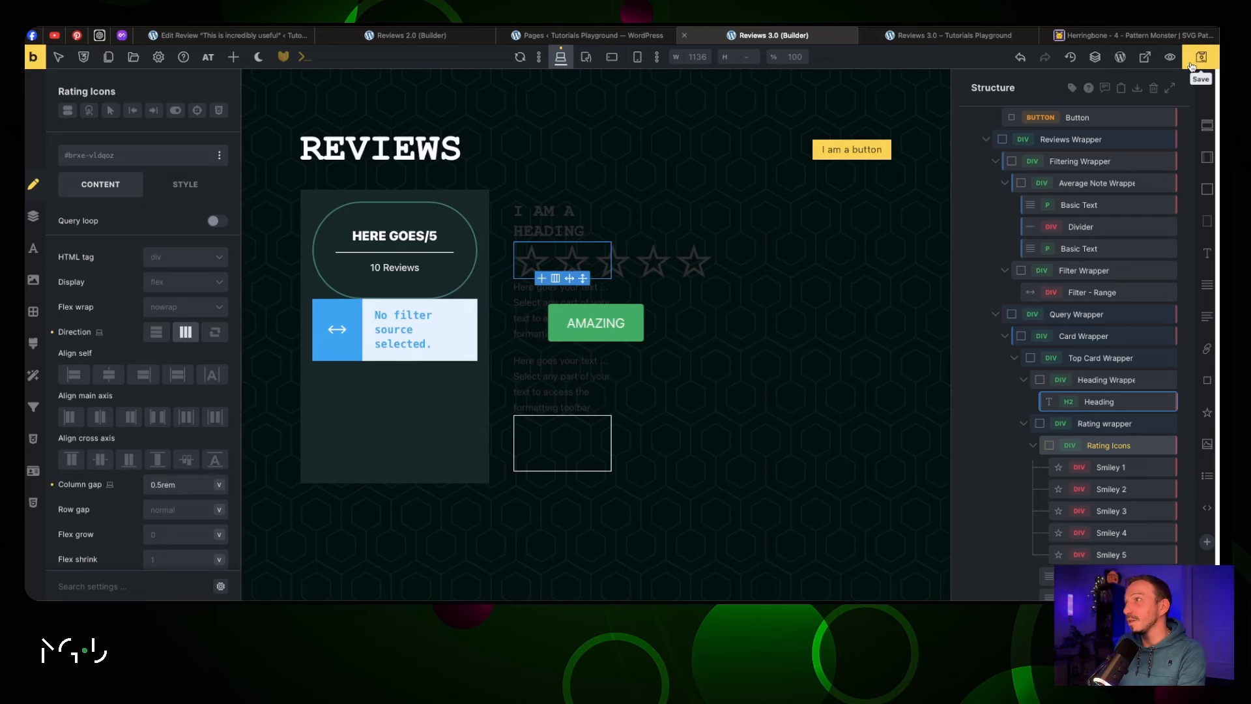
{"action": "key", "text": "ctrl+Tab"}
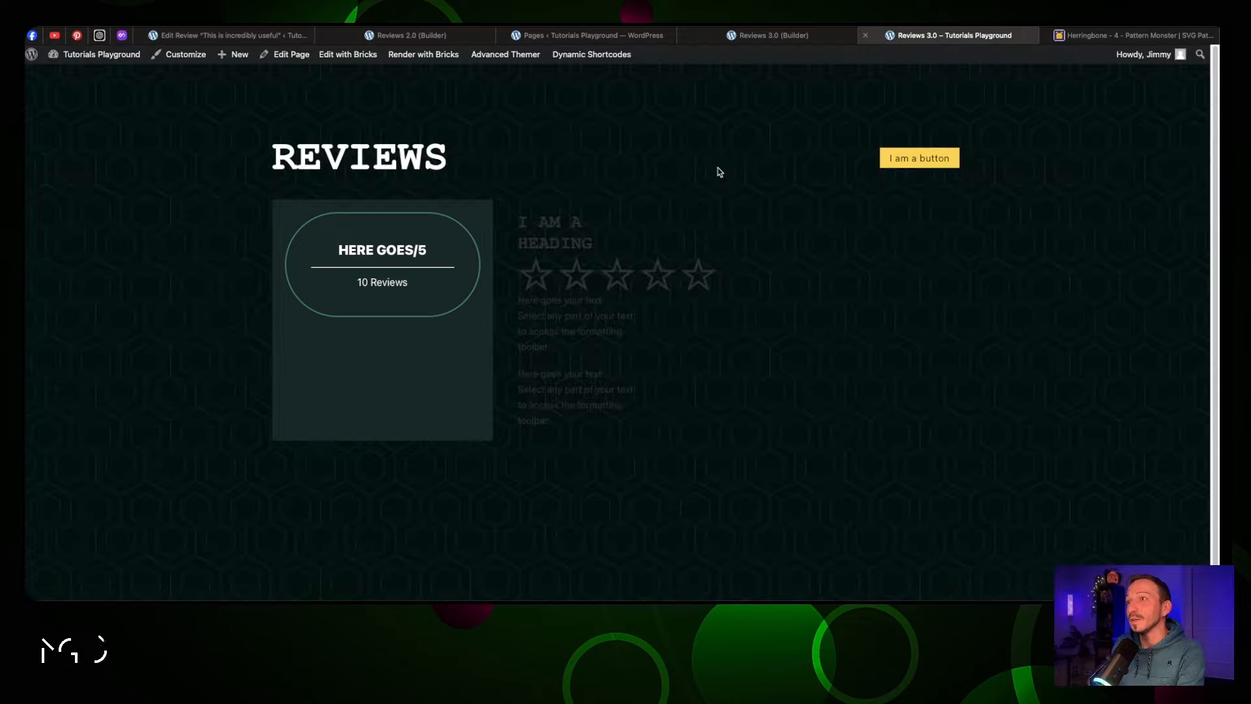
{"action": "key", "text": "ctrl+shift+Tab"}
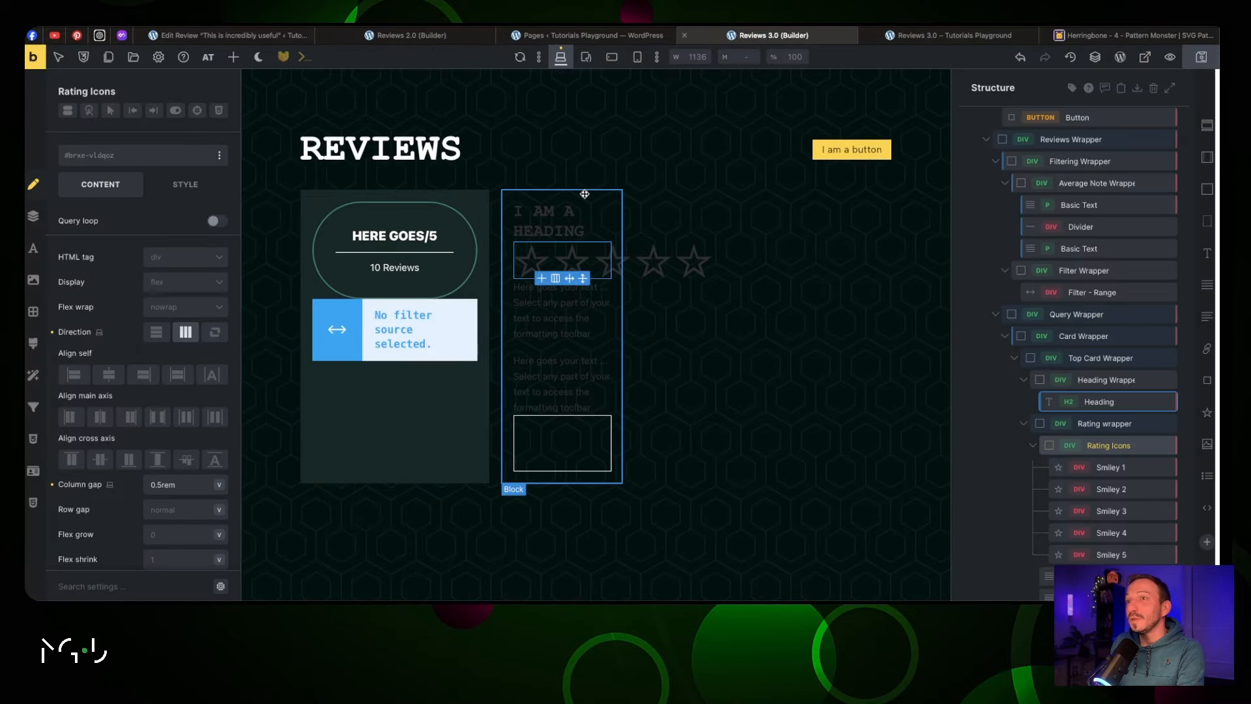
{"action": "left_click", "coordinate": [586, 193]}
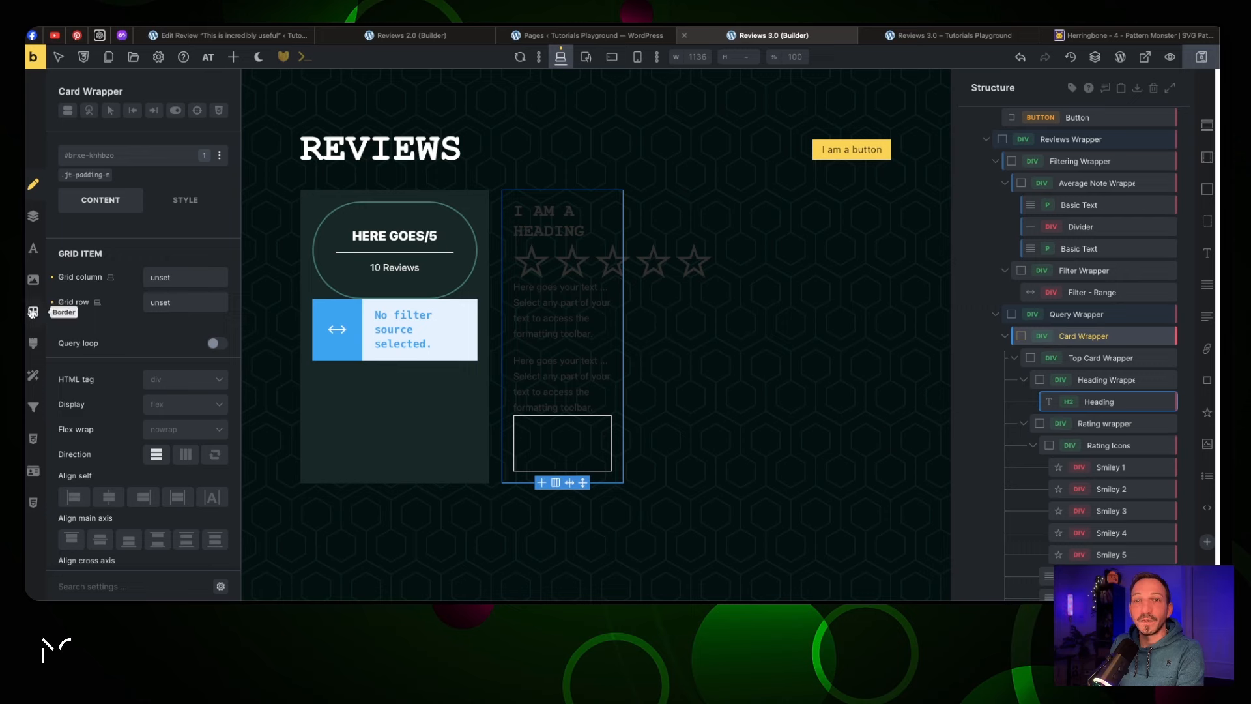
Give the card the jt-bg-primary-d-5 background class and a 2px solid teal border
{"action": "left_click", "coordinate": [121, 160]}
{"action": "type", "text": "bg"}
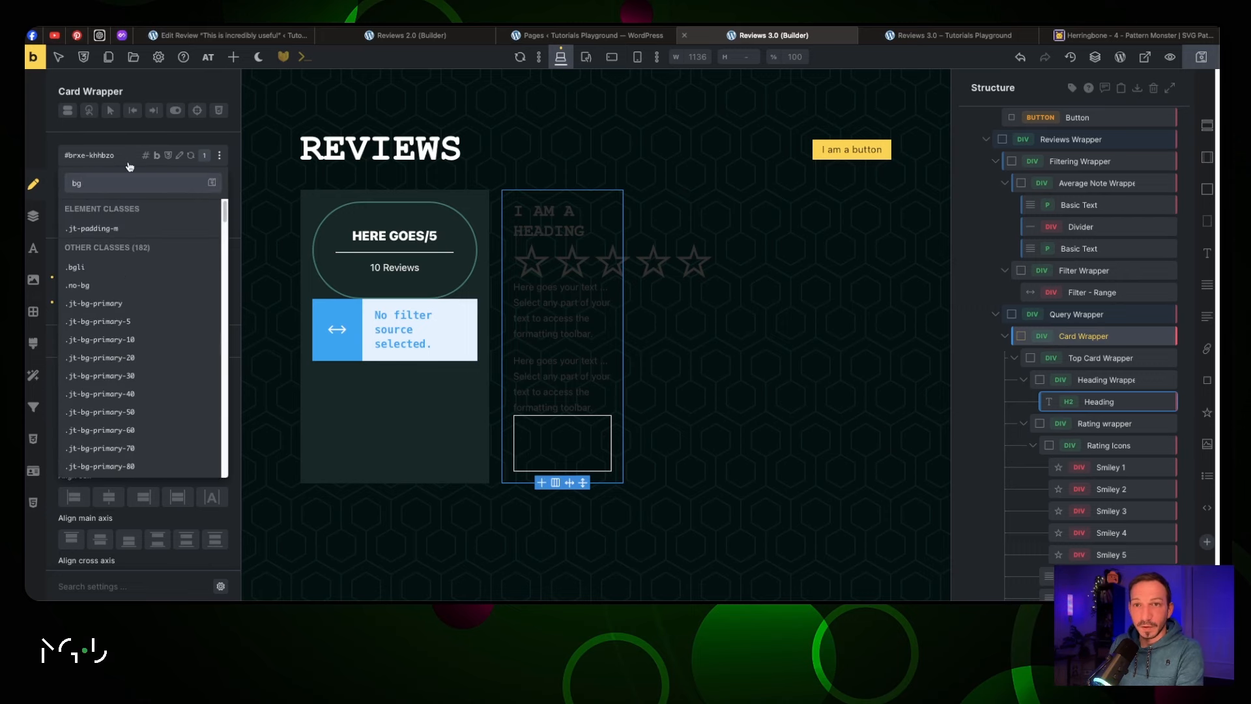
{"action": "scroll", "coordinate": [148, 373], "scroll_direction": "down", "scroll_amount": 4}
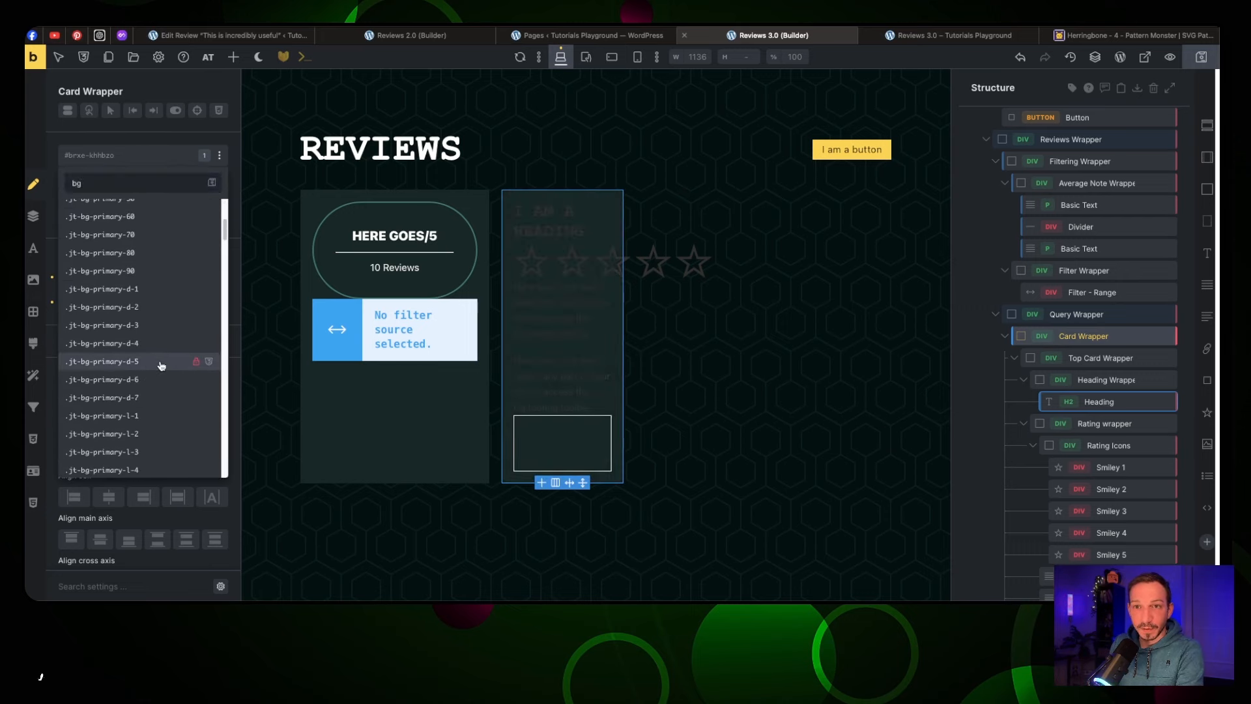
{"action": "left_click", "coordinate": [163, 362]}
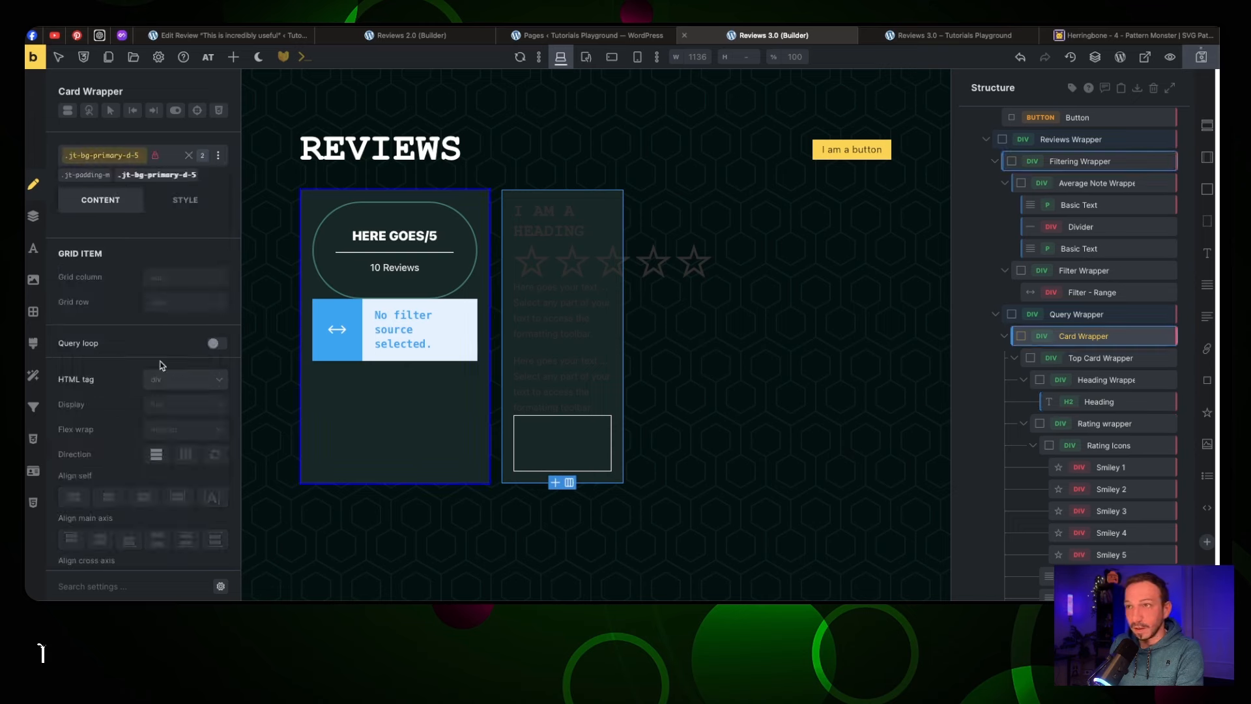
{"action": "left_click", "coordinate": [34, 311]}
{"action": "left_click", "coordinate": [218, 271]}
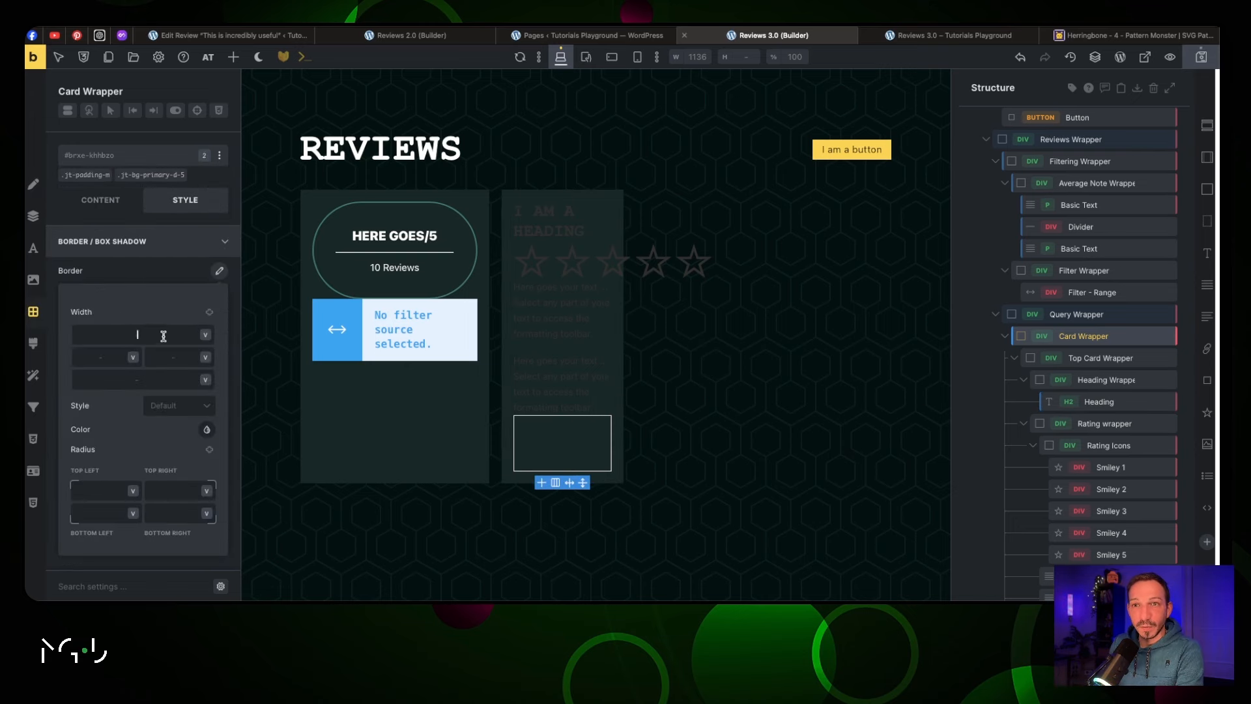
{"action": "type", "text": "2"}
{"action": "left_click", "coordinate": [209, 312]}
{"action": "left_click", "coordinate": [201, 405]}
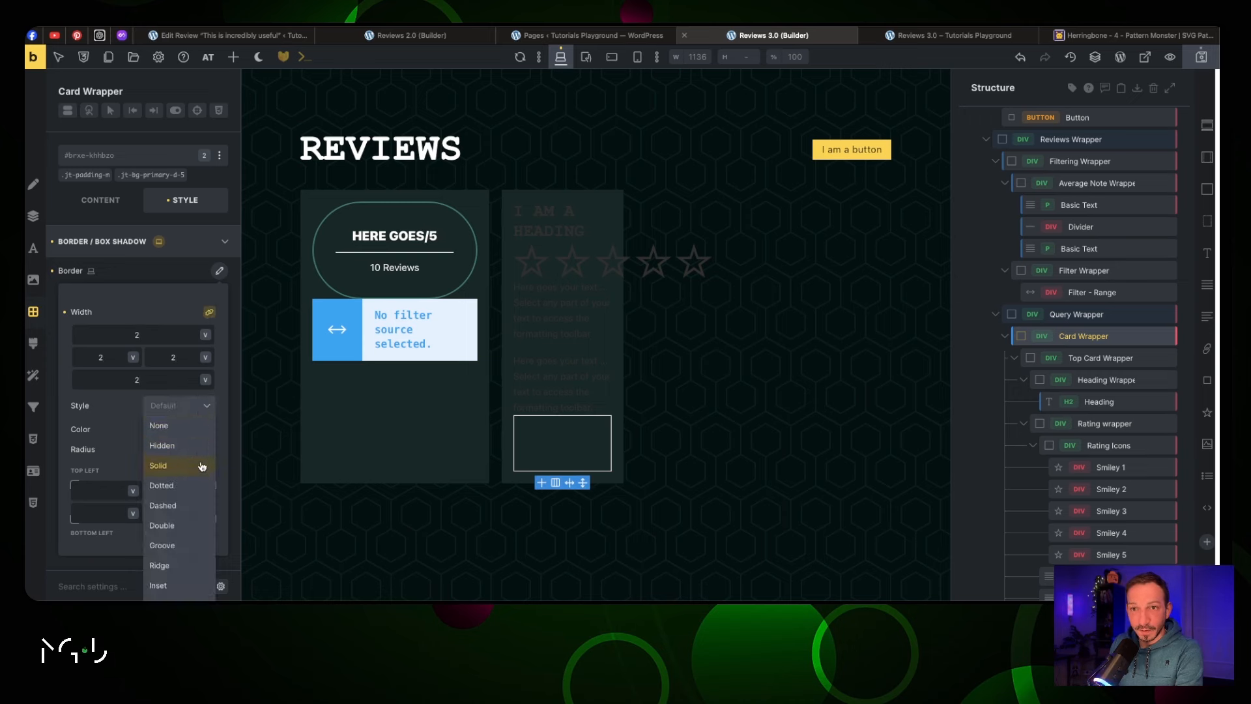
{"action": "left_click", "coordinate": [196, 464]}
{"action": "left_click", "coordinate": [207, 429]}
{"action": "left_click", "coordinate": [161, 540]}
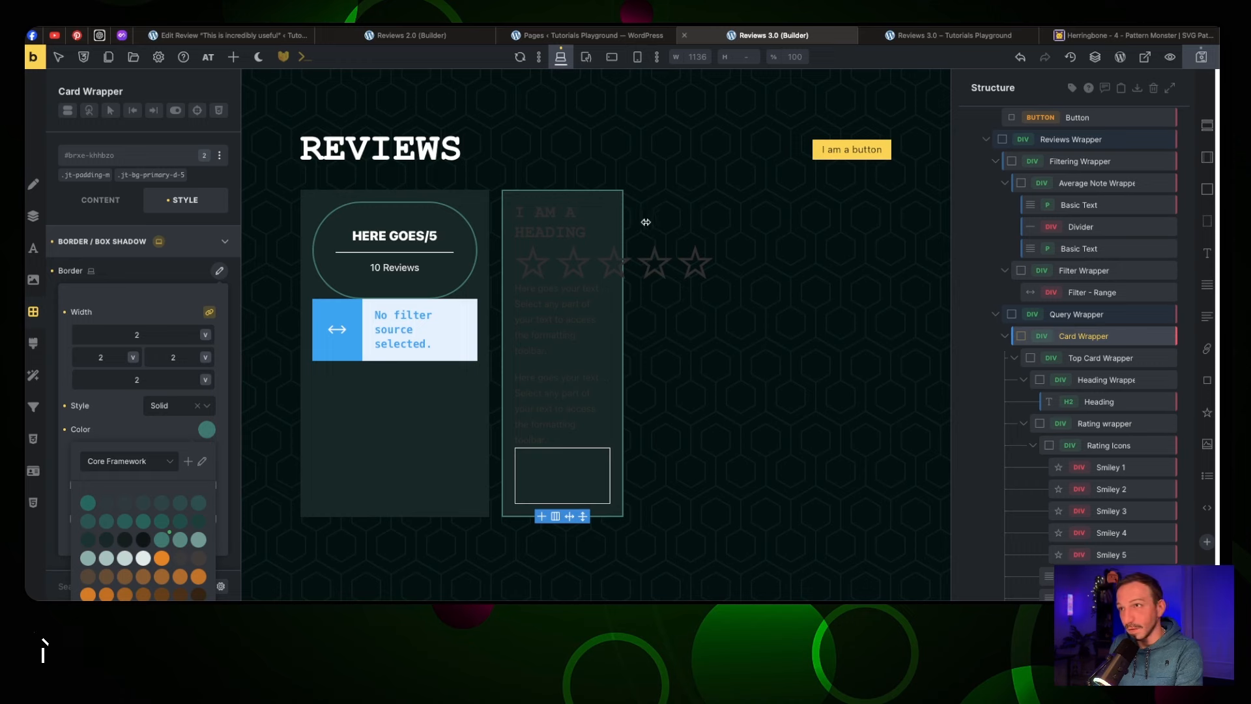
Apply the .jt-text-light class to the card heading and the Text Review paragraph
{"action": "left_click", "coordinate": [550, 221]}
{"action": "left_click", "coordinate": [101, 159]}
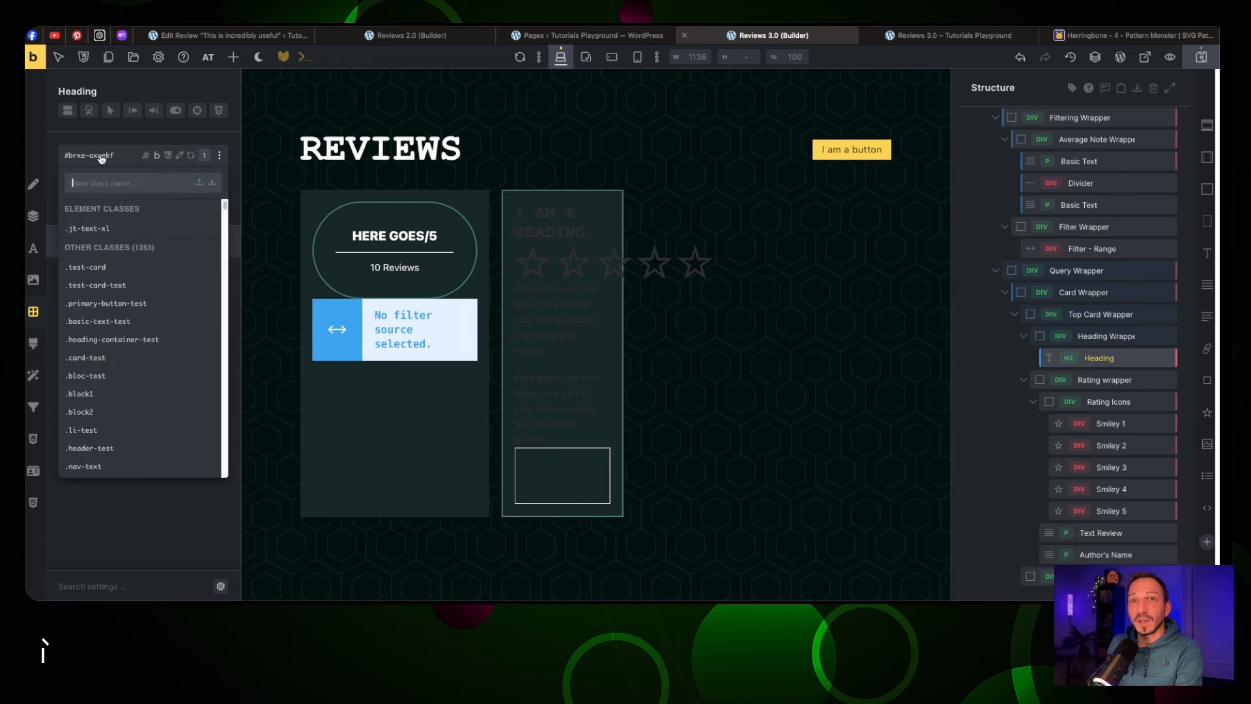
{"action": "type", "text": "text-"}
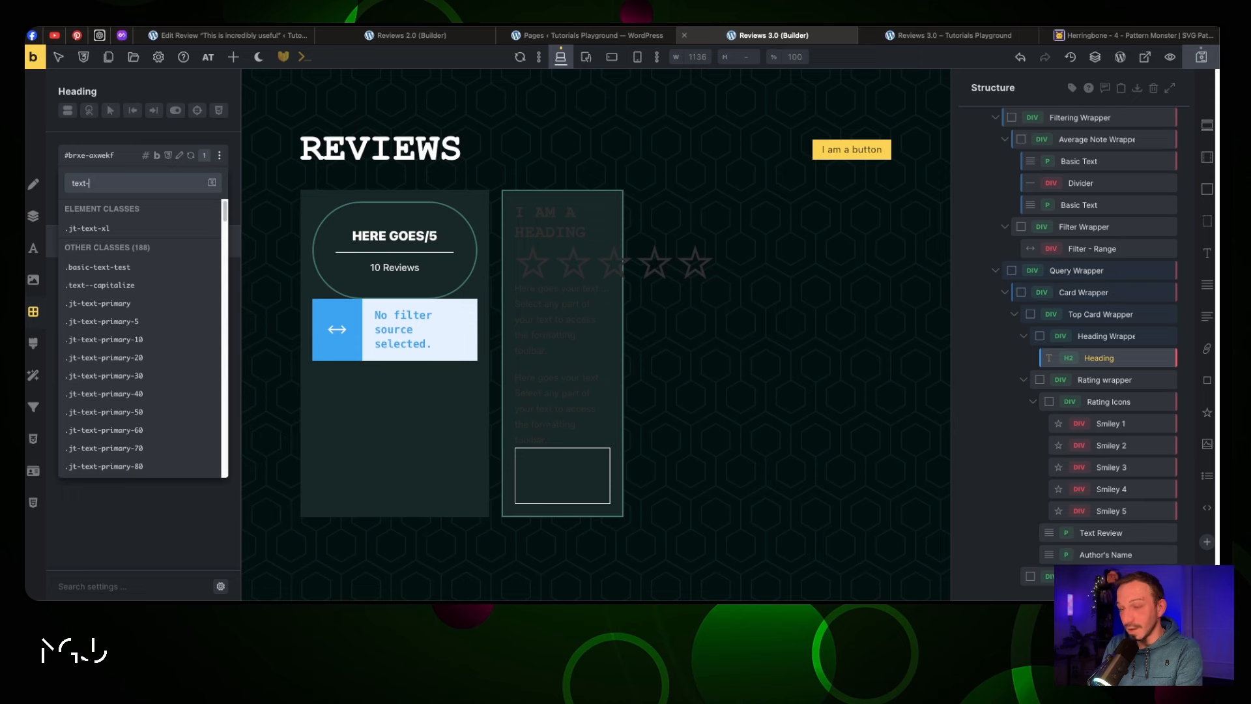
{"action": "type", "text": "light"}
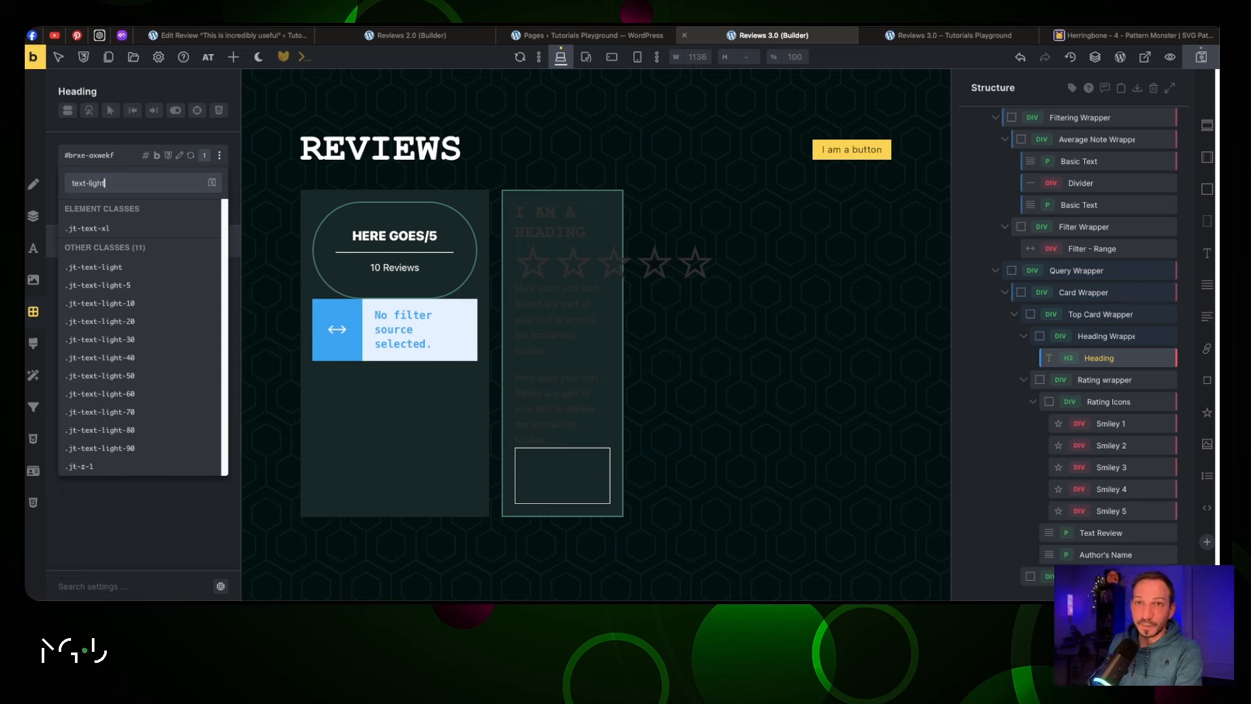
{"action": "left_click", "coordinate": [563, 268]}
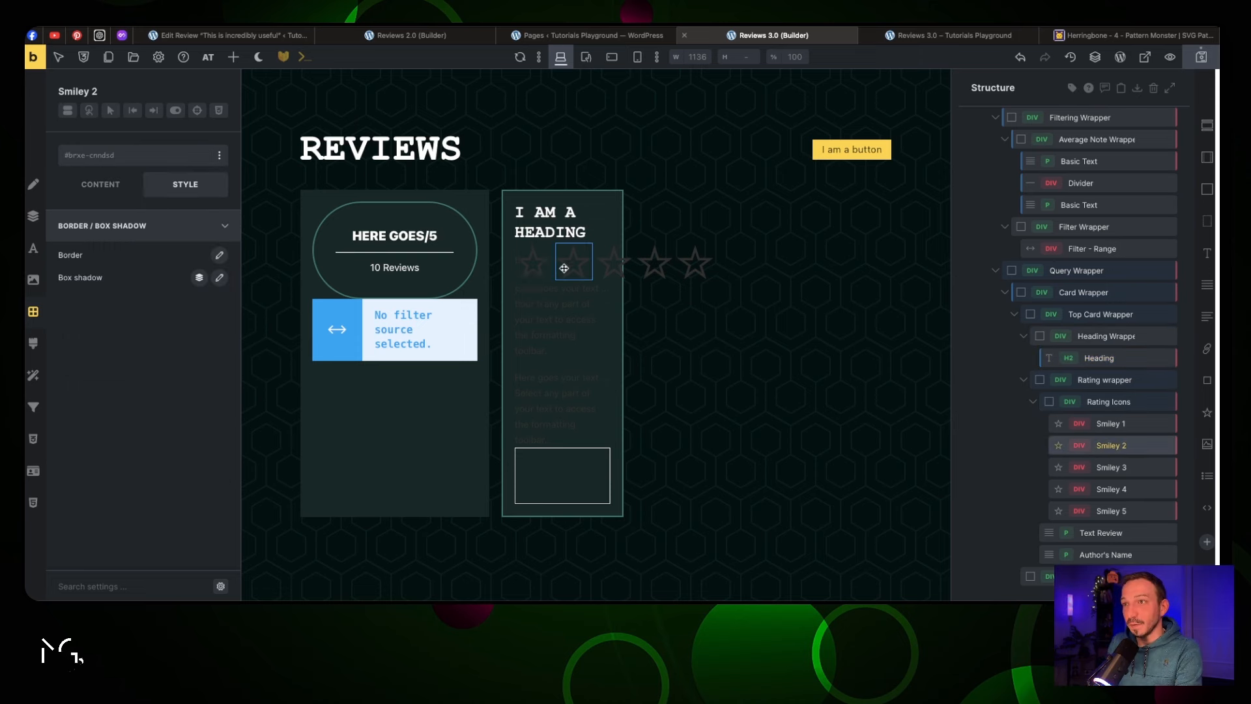
{"action": "left_click", "coordinate": [558, 288]}
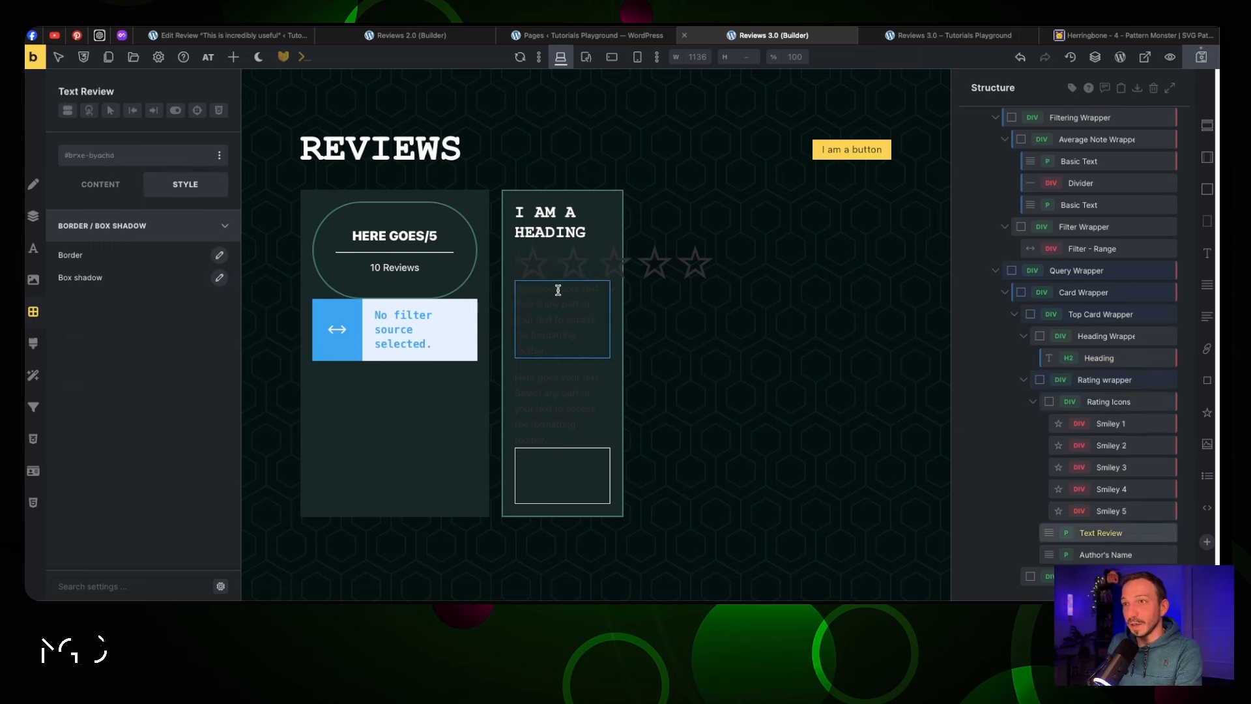
{"action": "left_click", "coordinate": [140, 226]}
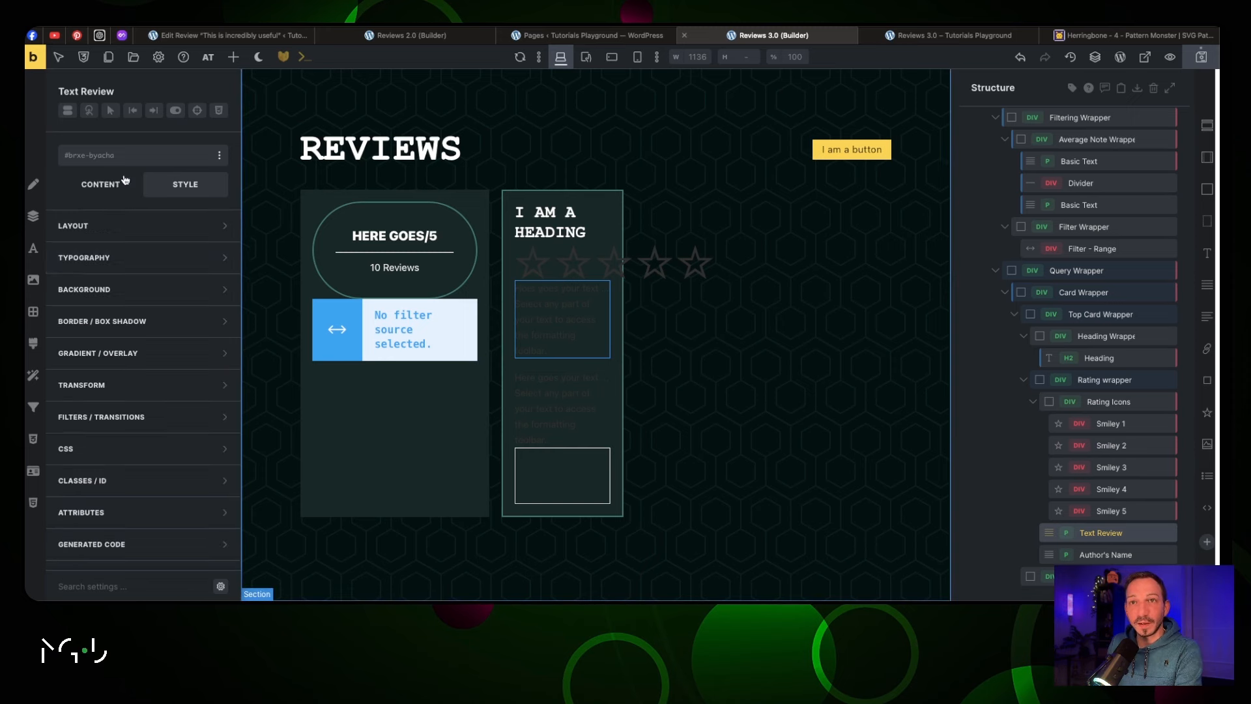
{"action": "left_click", "coordinate": [117, 156]}
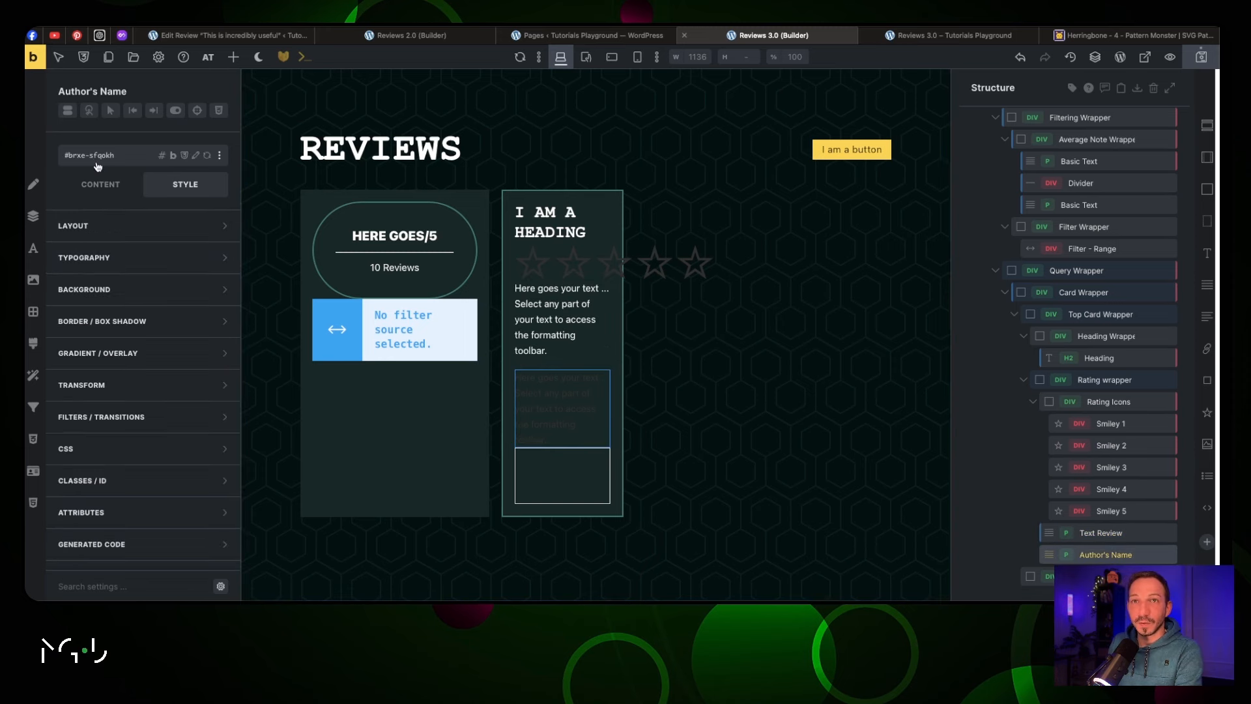
{"action": "left_click", "coordinate": [97, 162]}
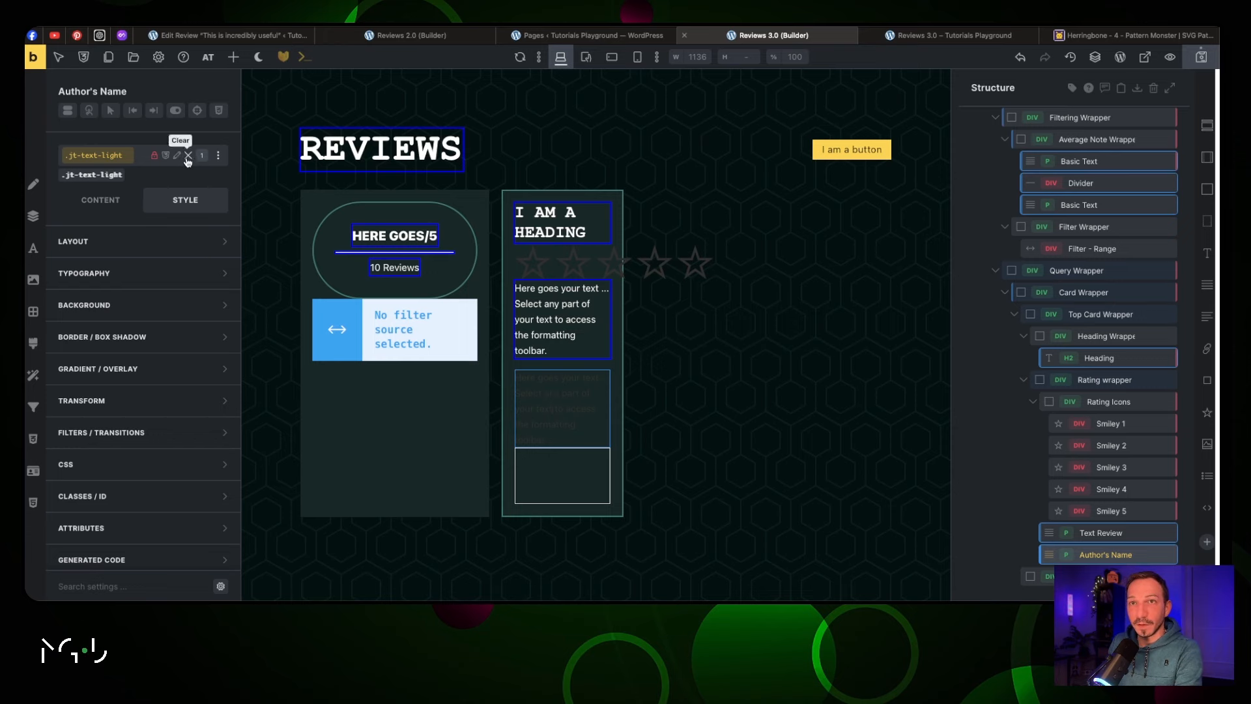
Give the Author's Name text the smaller .jt-text-s class
{"action": "left_click", "coordinate": [187, 157]}
{"action": "left_click", "coordinate": [101, 161]}
{"action": "type", "text": "te"}
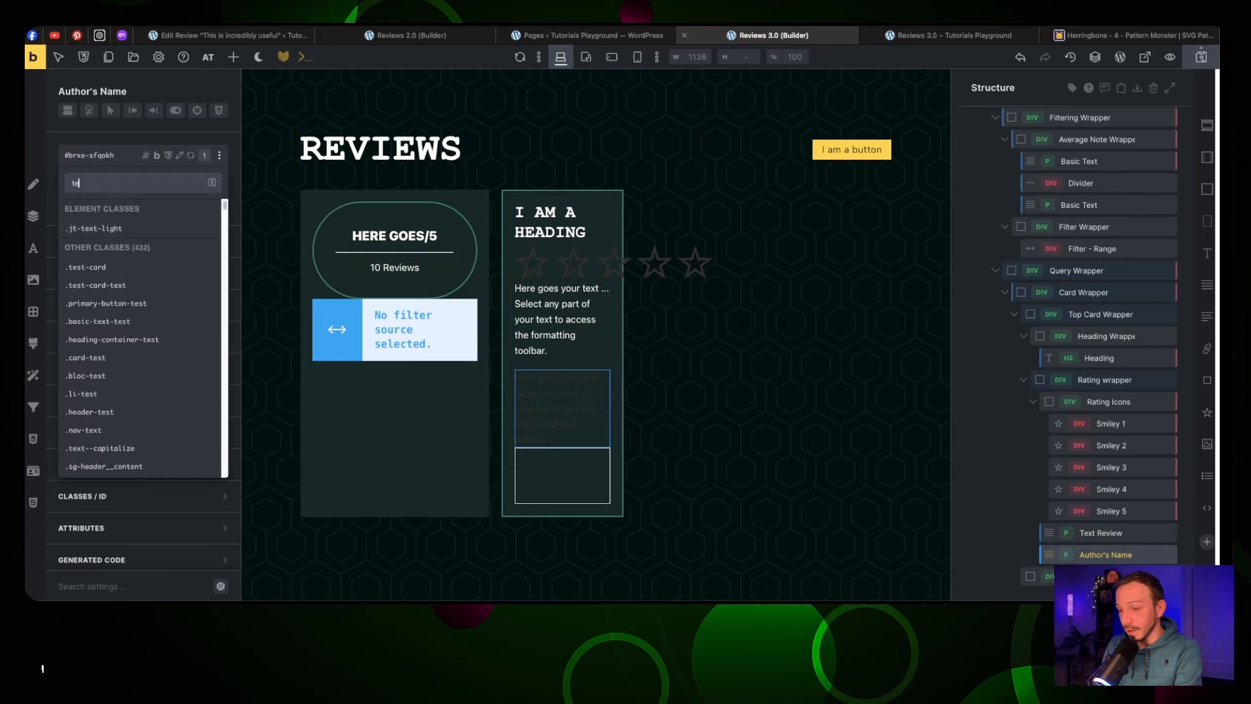
{"action": "type", "text": "xt-s"}
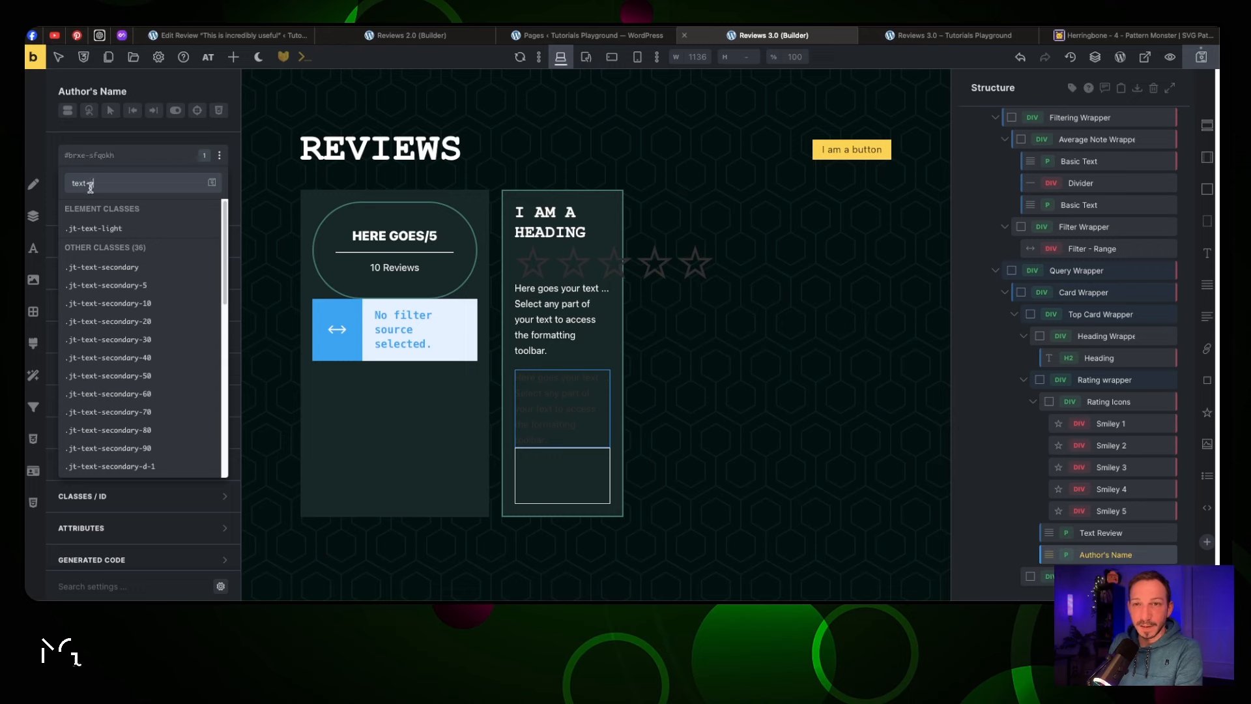
{"action": "key", "text": "Return"}
{"action": "left_click", "coordinate": [307, 515]}
{"action": "left_click", "coordinate": [567, 390]}
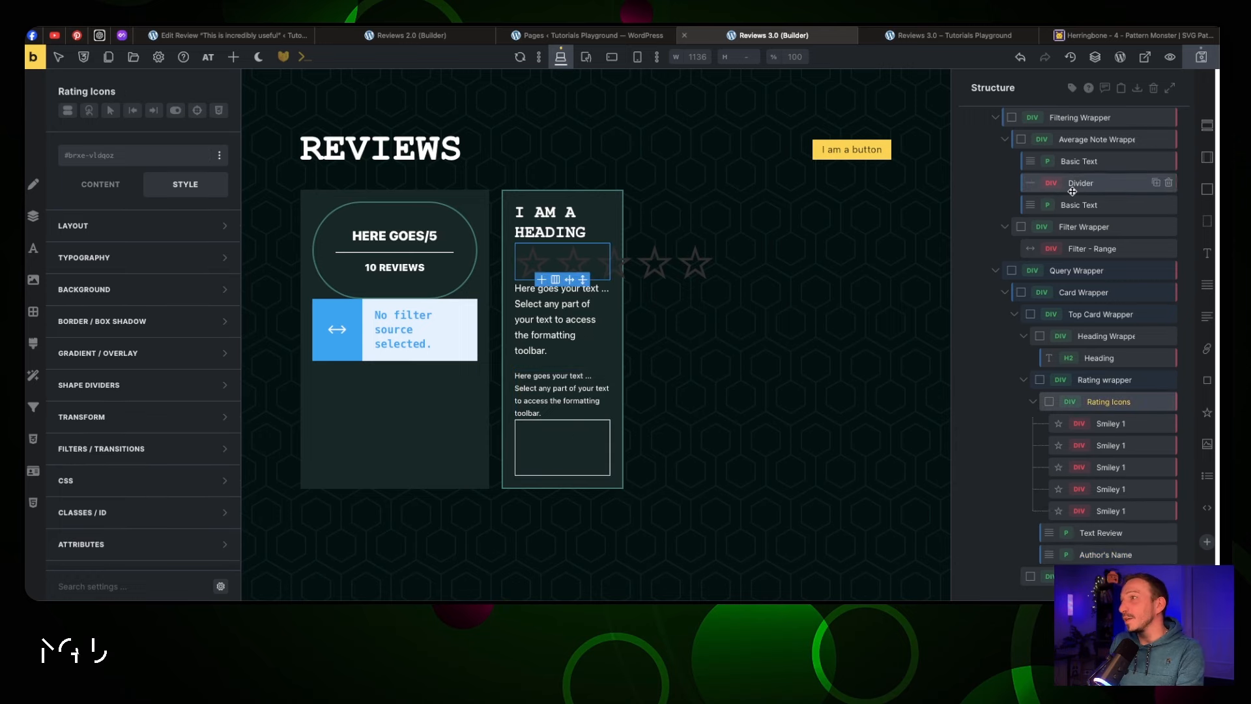
{"action": "scroll", "coordinate": [1071, 135], "scroll_direction": "up", "scroll_amount": 3}
Generate main-wrapper classes for the Main Wrapper structure with the Class Converter
{"action": "right_click", "coordinate": [1082, 131]}
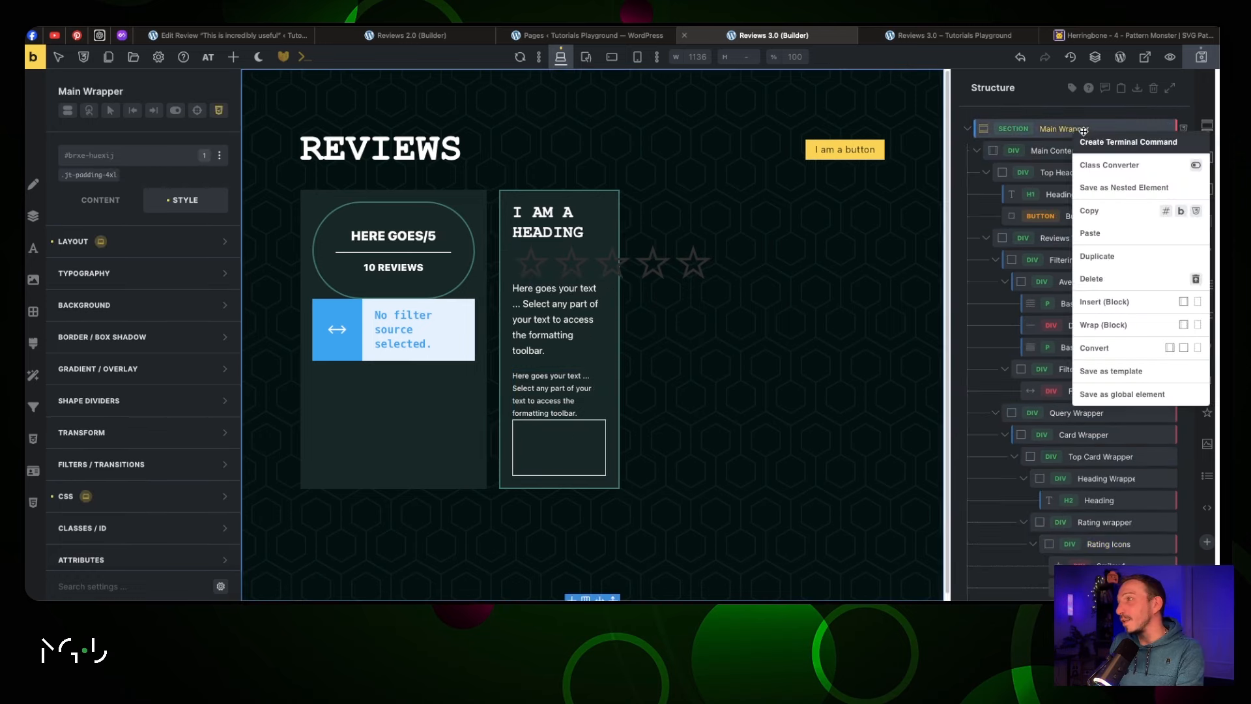
{"action": "left_click", "coordinate": [1111, 167]}
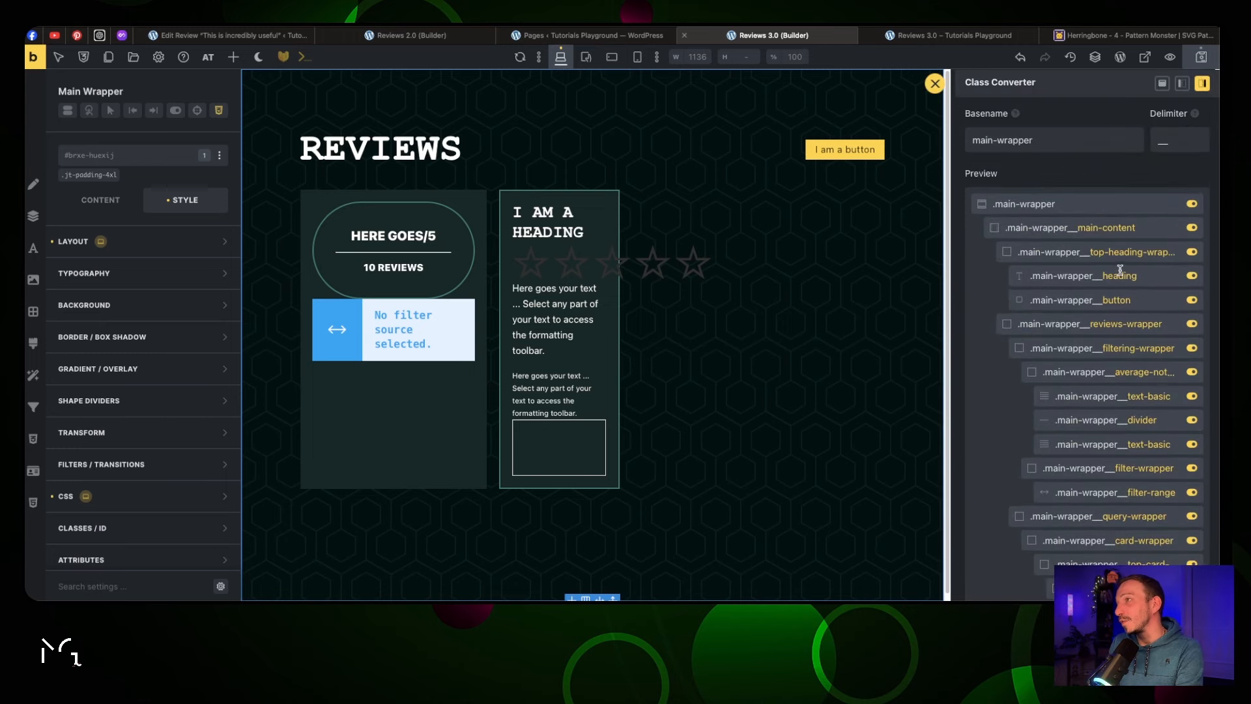
{"action": "scroll", "coordinate": [1123, 281], "scroll_direction": "down", "scroll_amount": 10}
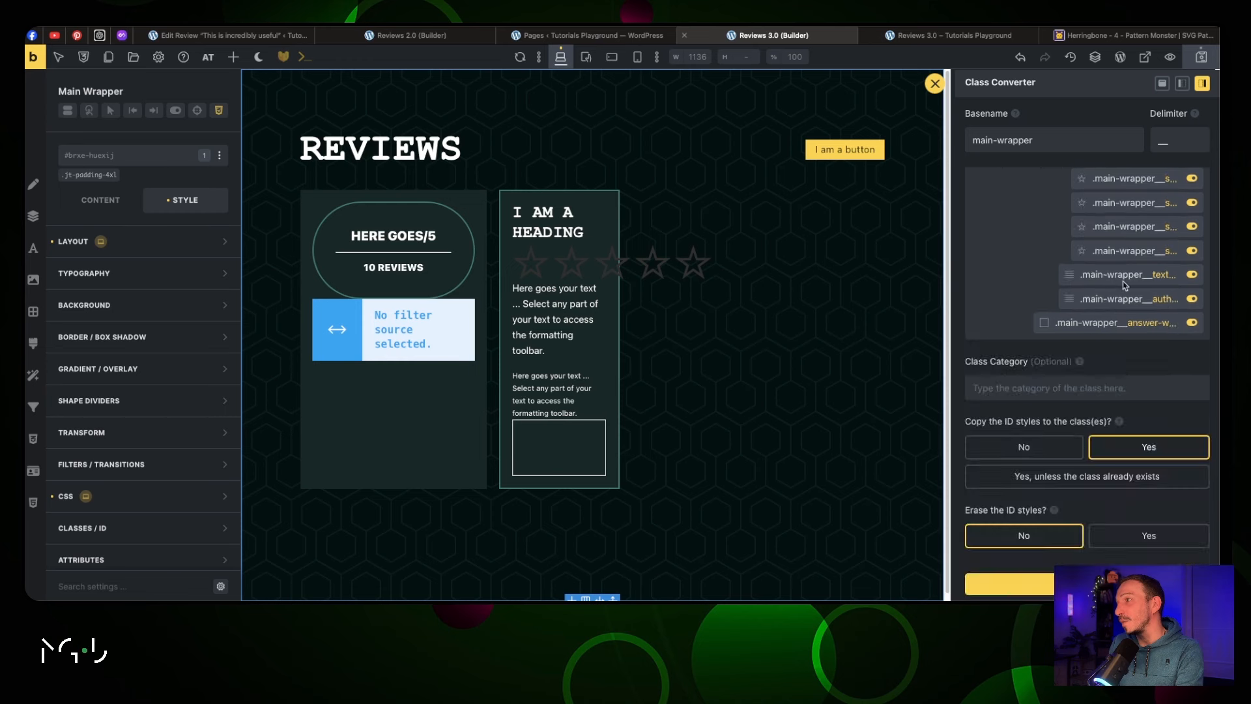
{"action": "left_click", "coordinate": [1087, 584]}
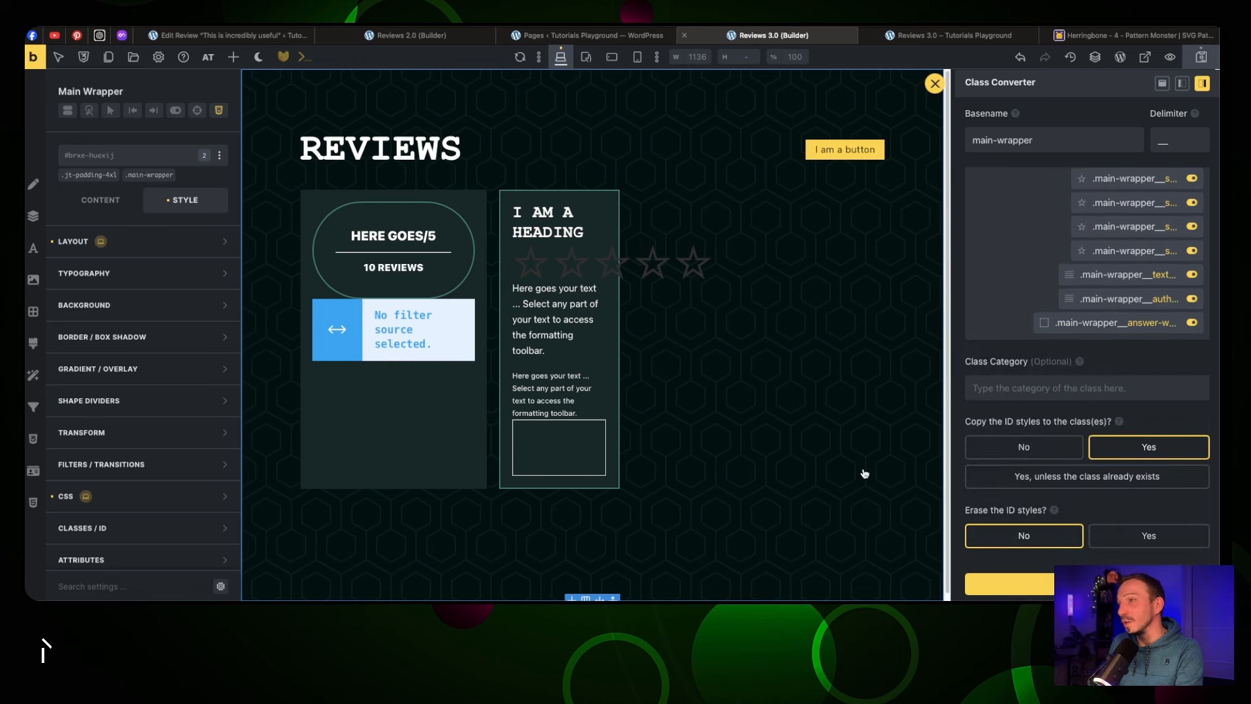
{"action": "left_click", "coordinate": [934, 84]}
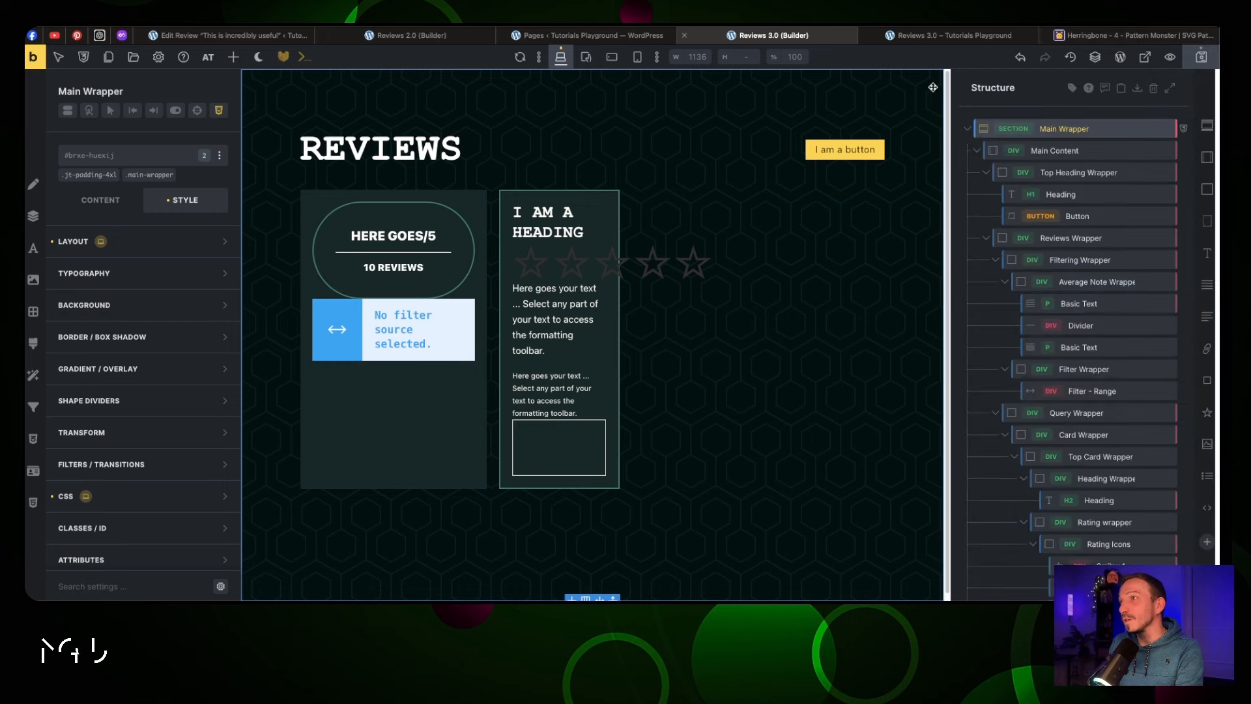
{"action": "left_click", "coordinate": [531, 270]}
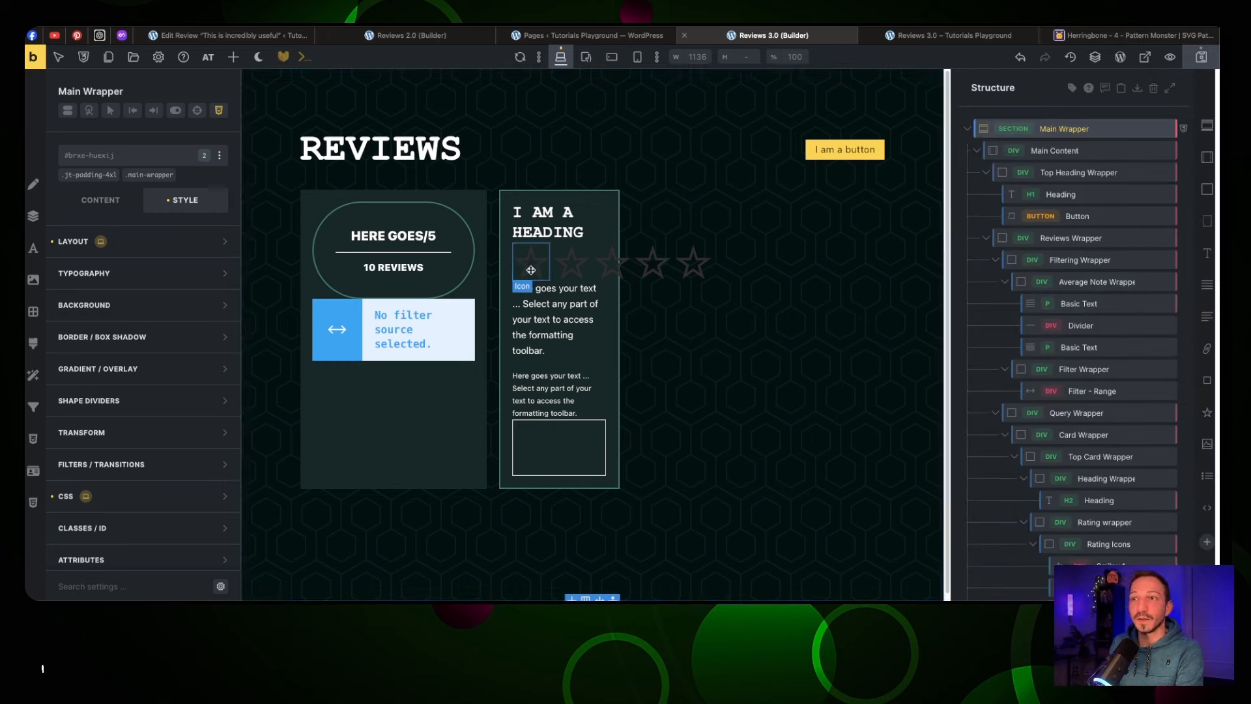
Set the main-wrapper__smiley-1 icon size to 15px
{"action": "left_click", "coordinate": [110, 176]}
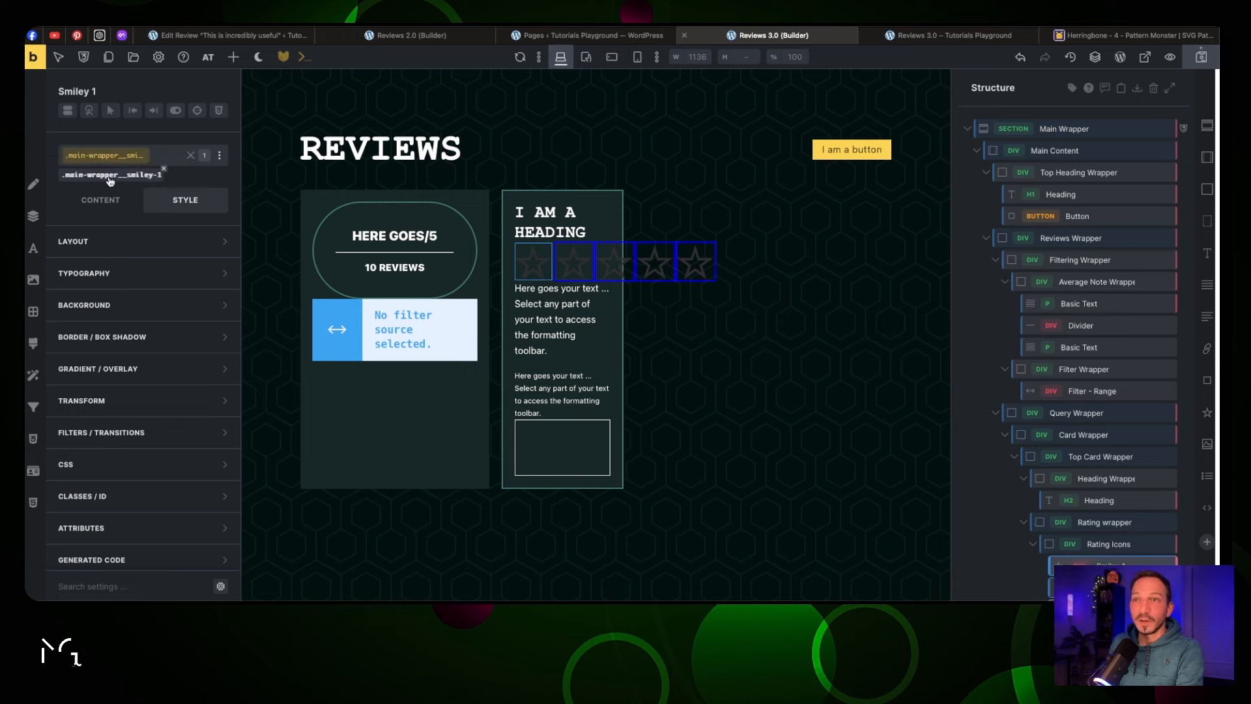
{"action": "left_click", "coordinate": [101, 199]}
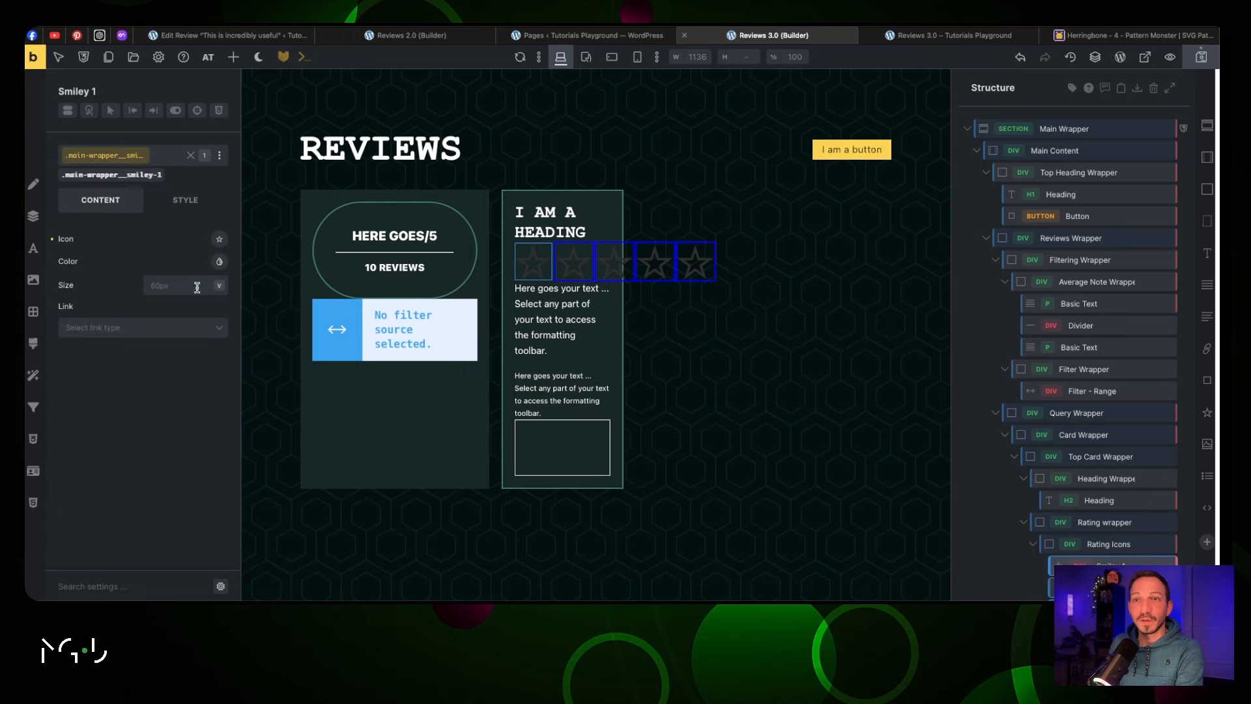
{"action": "left_click", "coordinate": [198, 285]}
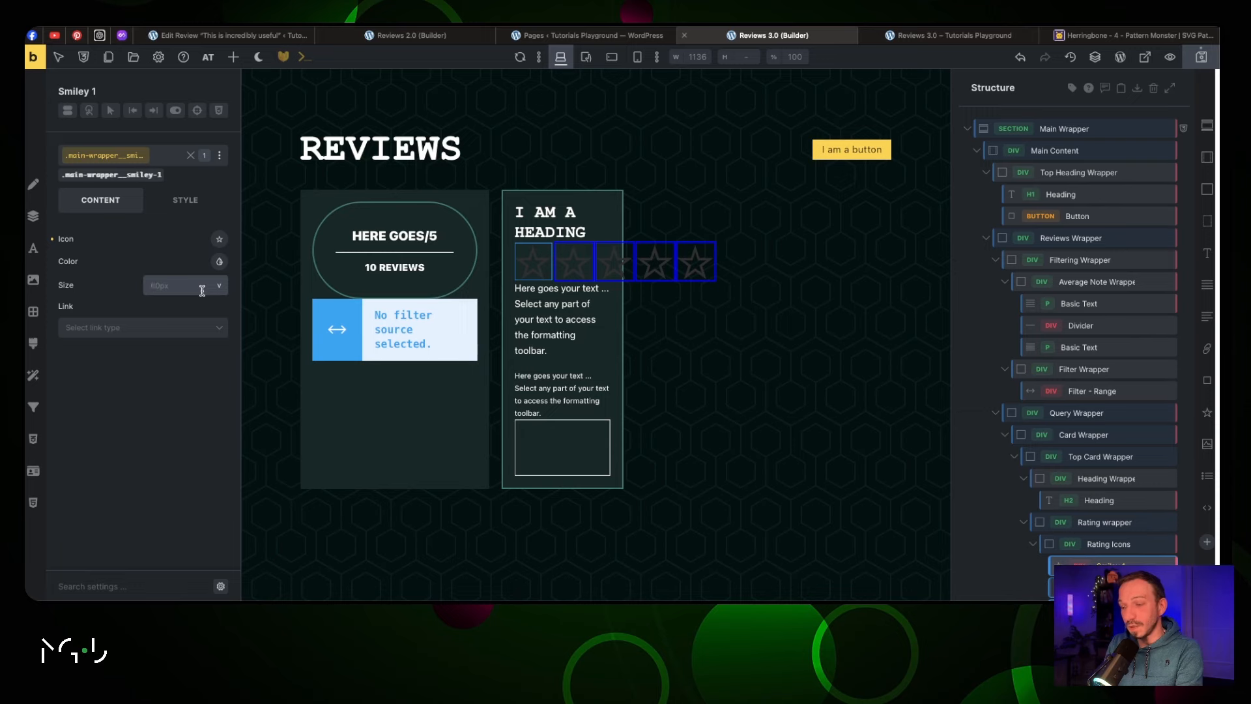
{"action": "type", "text": "3px"}
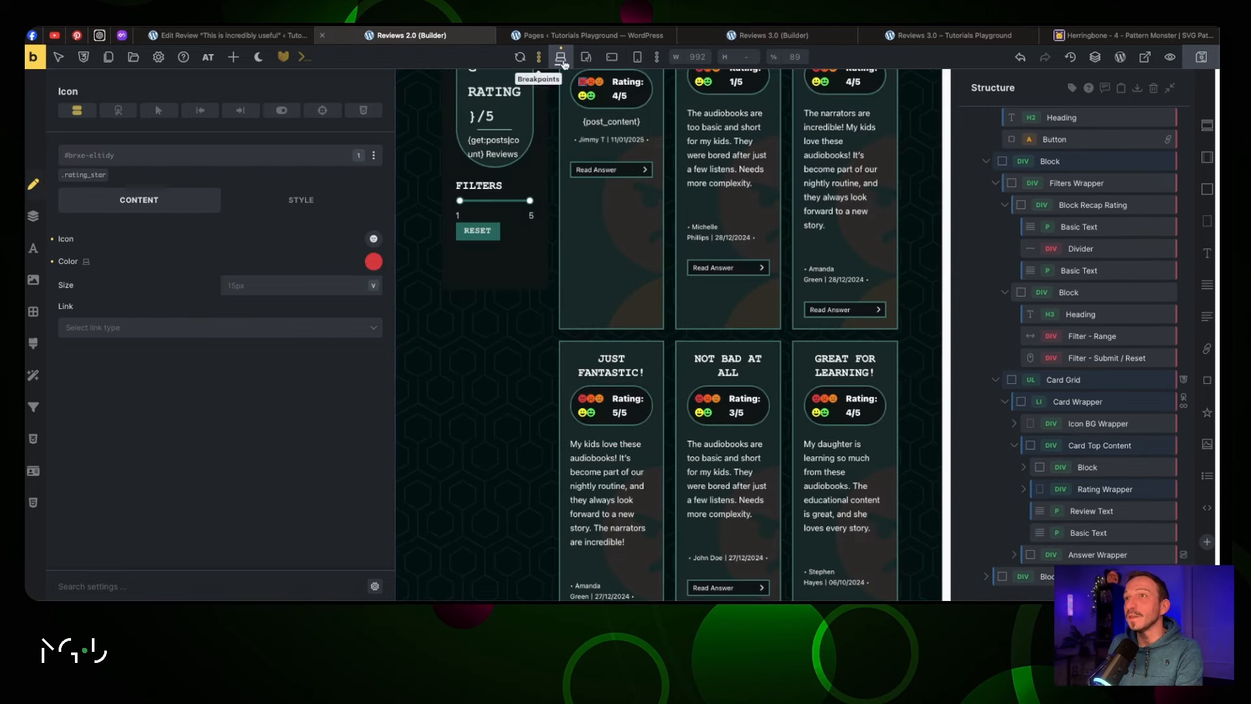
{"action": "left_click", "coordinate": [747, 37]}
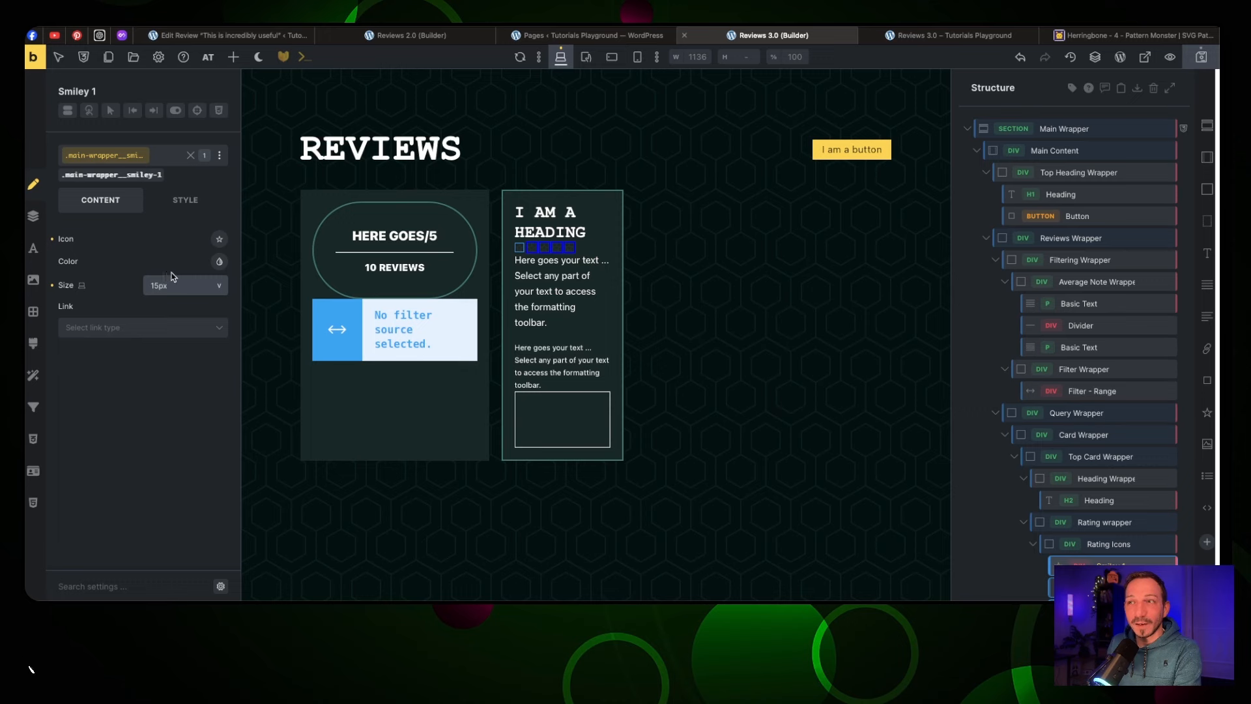
Try colouring the shared smiley icons red, then remove that colour again
{"action": "left_click", "coordinate": [219, 261]}
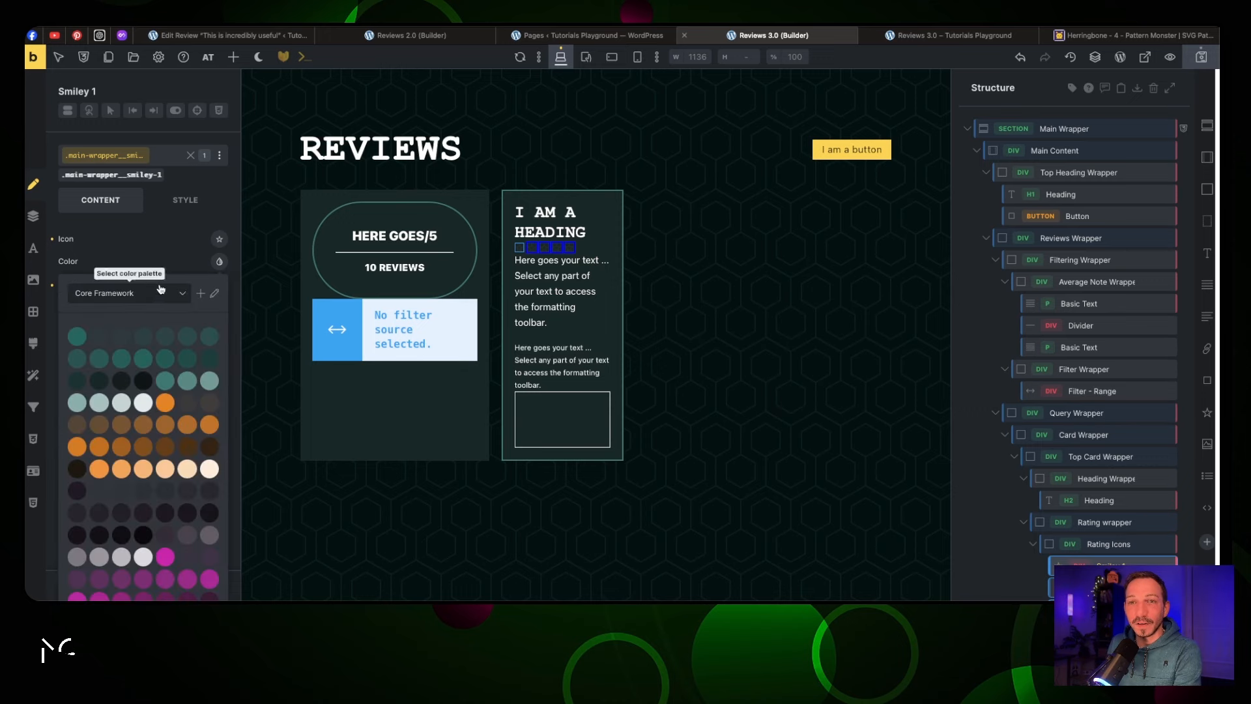
{"action": "scroll", "coordinate": [176, 329], "scroll_direction": "down", "scroll_amount": 8}
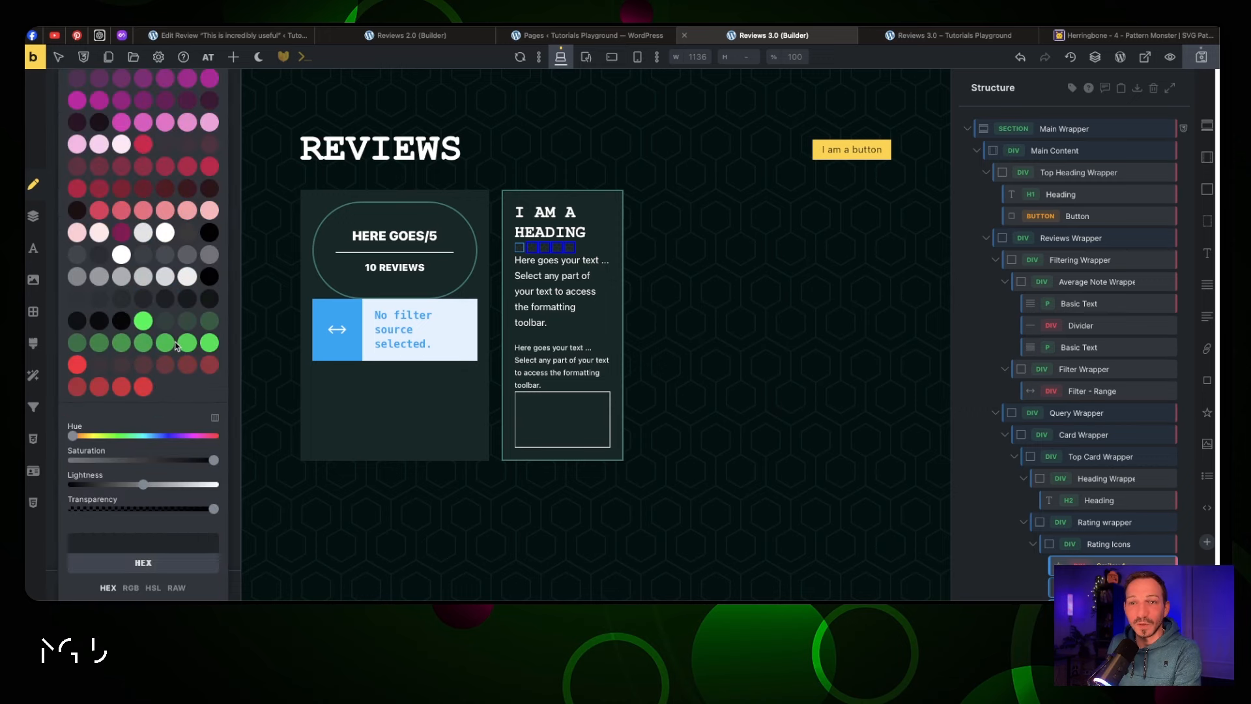
{"action": "left_click", "coordinate": [79, 369]}
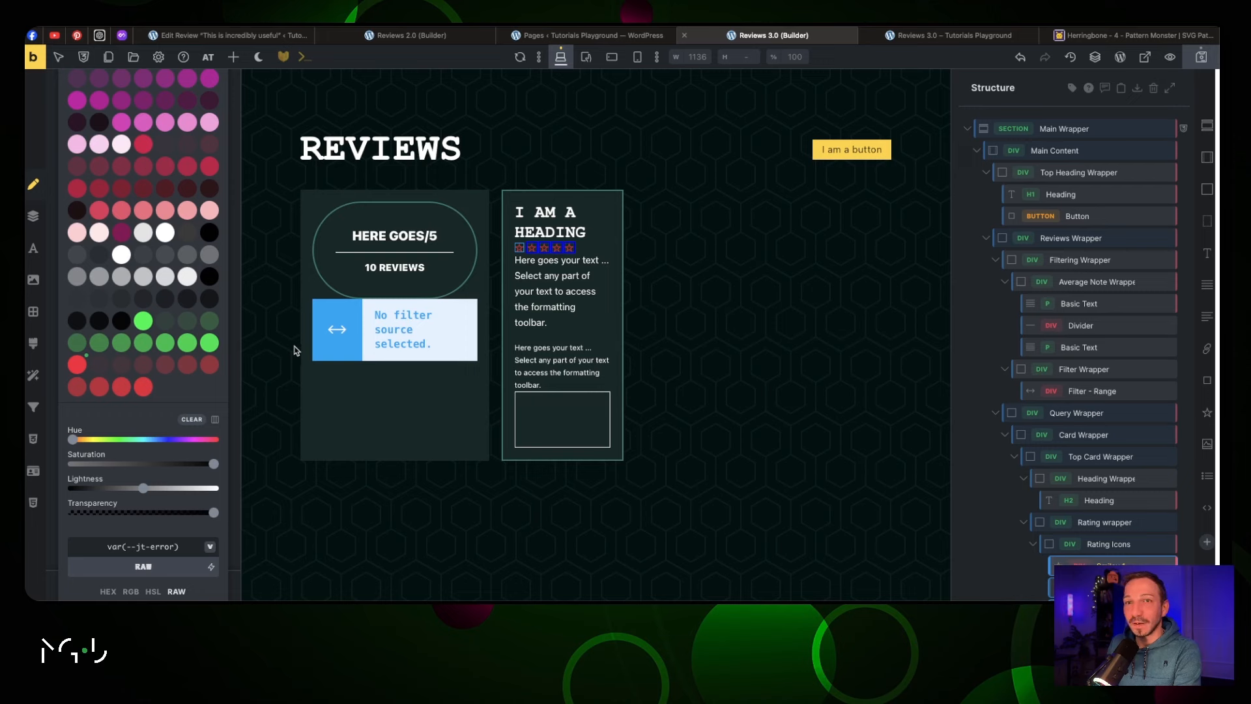
{"action": "scroll", "coordinate": [163, 355], "scroll_direction": "up", "scroll_amount": 10}
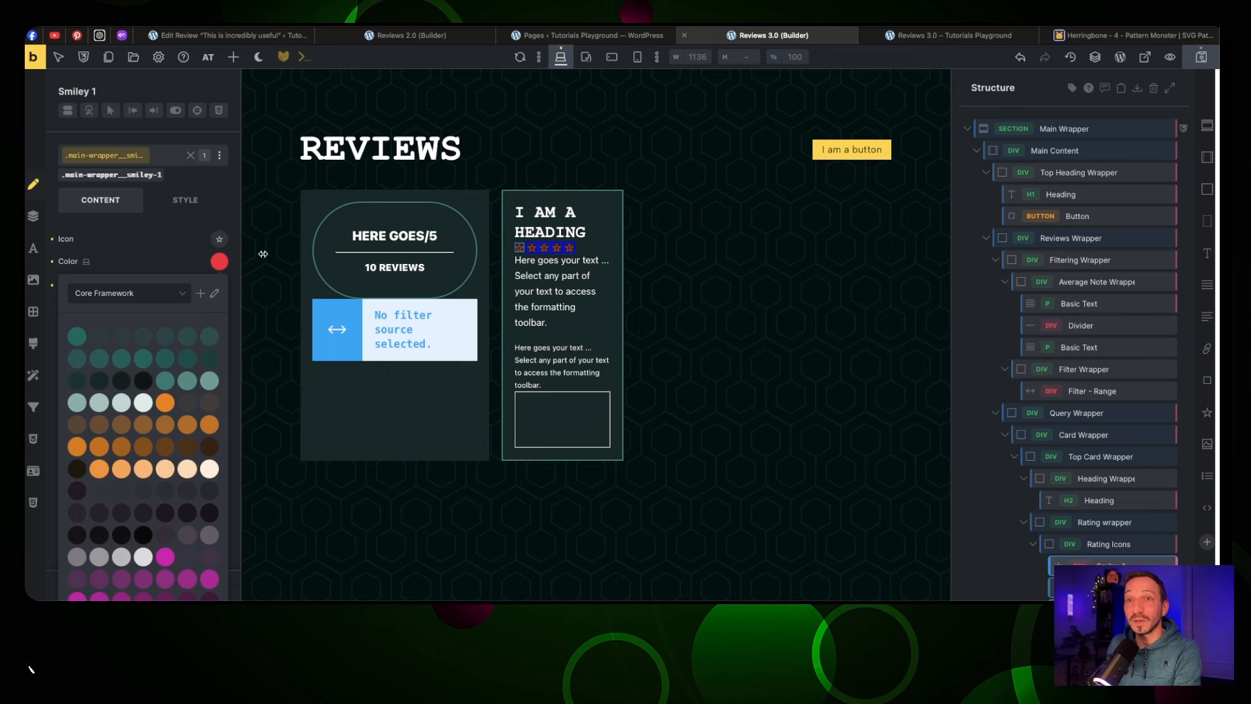
{"action": "scroll", "coordinate": [185, 364], "scroll_direction": "down", "scroll_amount": 10}
{"action": "left_click", "coordinate": [193, 406]}
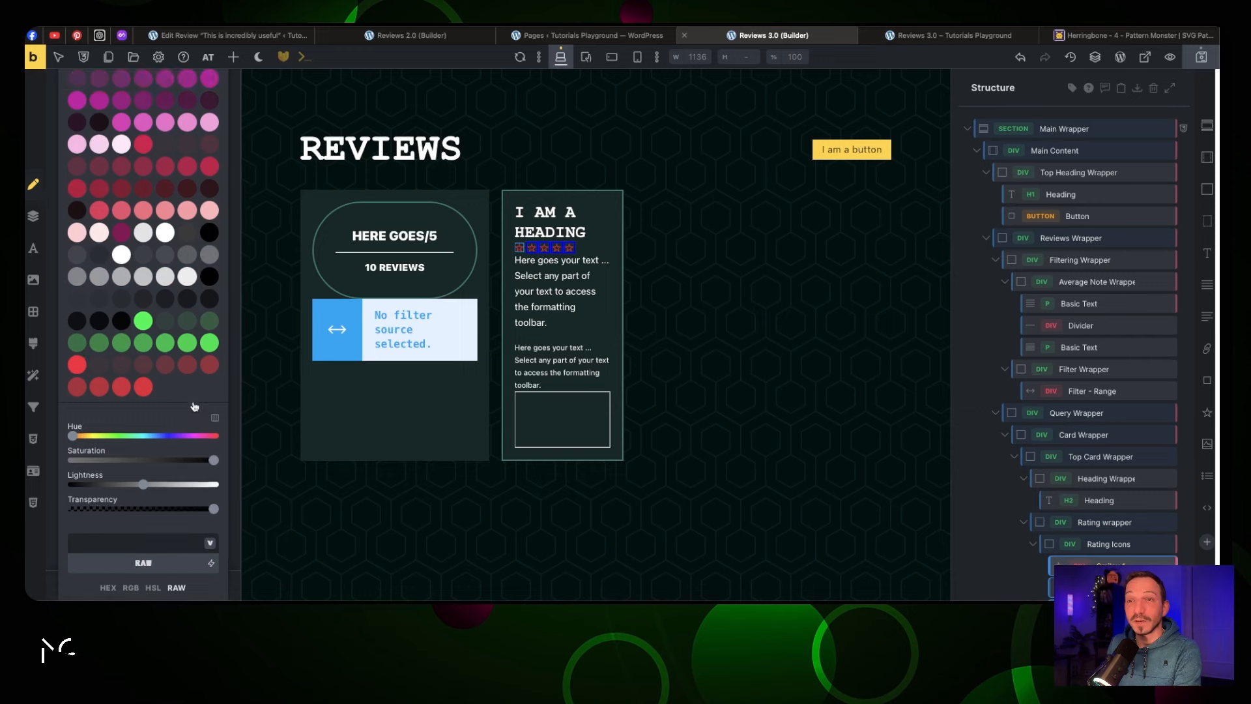
{"action": "scroll", "coordinate": [163, 310], "scroll_direction": "up", "scroll_amount": 10}
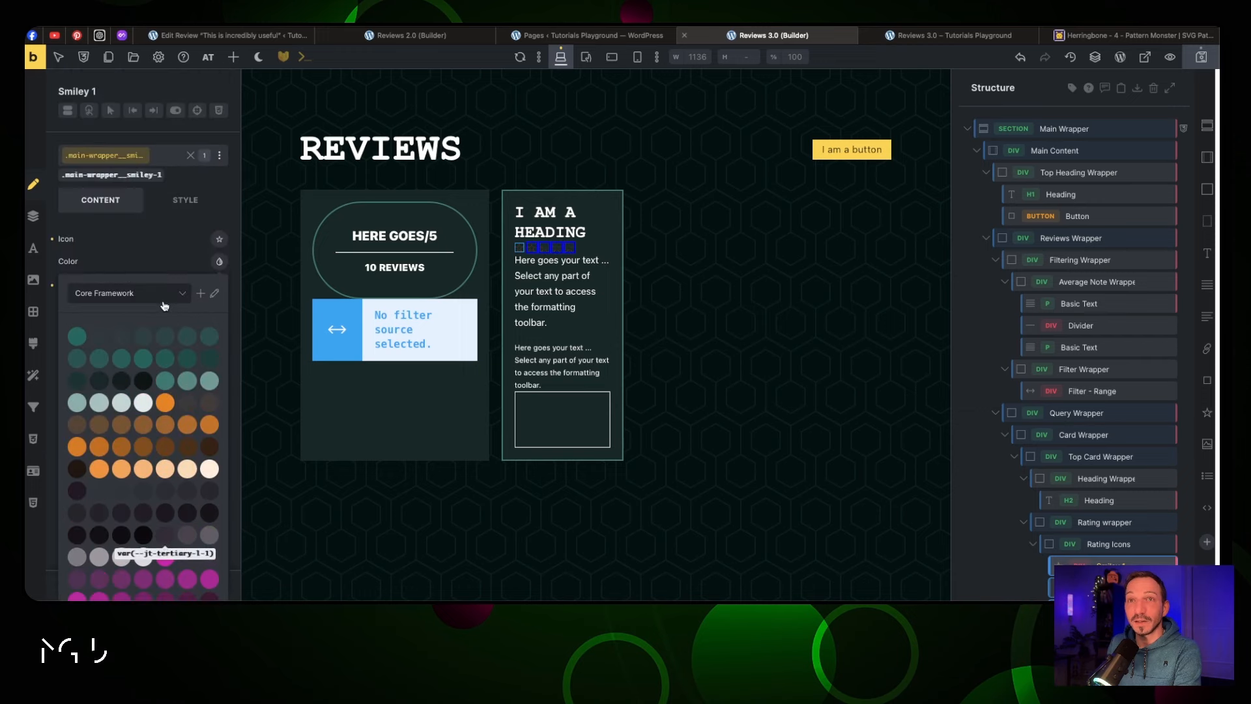
Detach the first icon from the smiley class and colour it red with var(--jt-error)
{"action": "left_click", "coordinate": [191, 157]}
{"action": "left_click", "coordinate": [219, 261]}
{"action": "scroll", "coordinate": [185, 365], "scroll_direction": "down", "scroll_amount": 10}
{"action": "left_click", "coordinate": [77, 368]}
{"action": "scroll", "coordinate": [170, 276], "scroll_direction": "up", "scroll_amount": 10}
{"action": "left_click", "coordinate": [204, 240]}
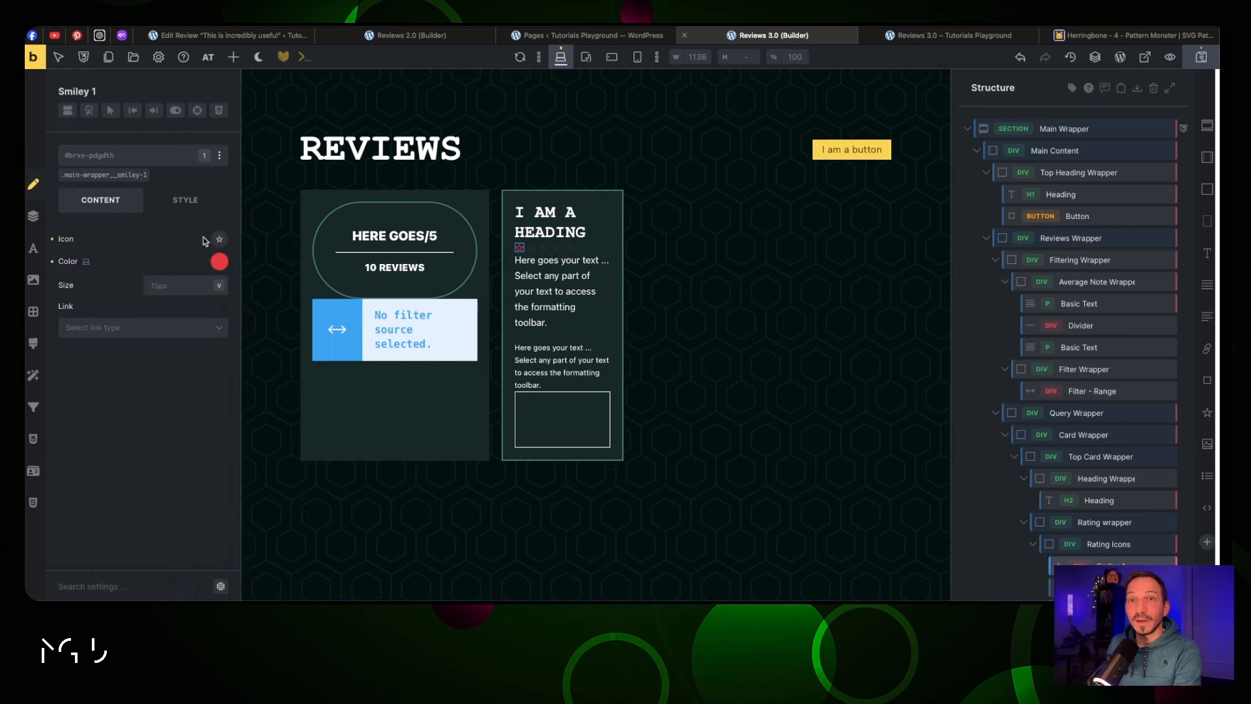
Change the first rating icon to the Fontawesome - Solid face-dizzy icon
{"action": "left_click", "coordinate": [219, 239]}
{"action": "left_click", "coordinate": [156, 273]}
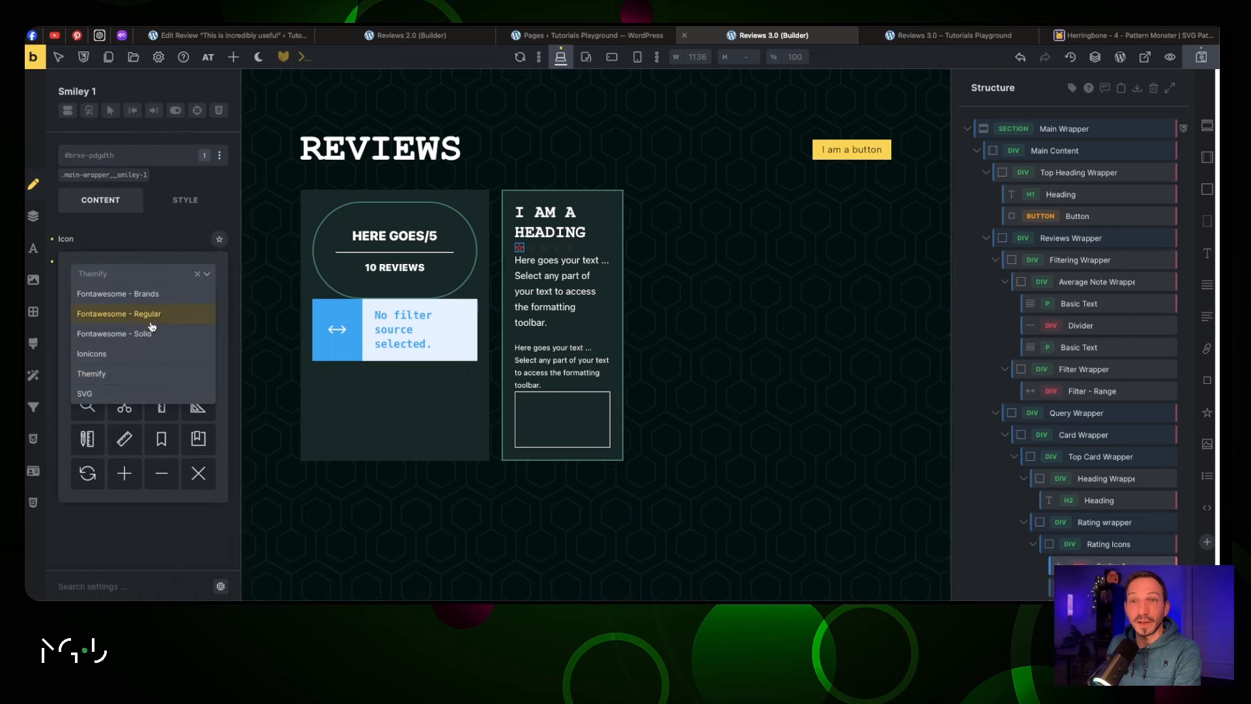
{"action": "left_click", "coordinate": [152, 334]}
{"action": "scroll", "coordinate": [153, 338], "scroll_direction": "down", "scroll_amount": 10}
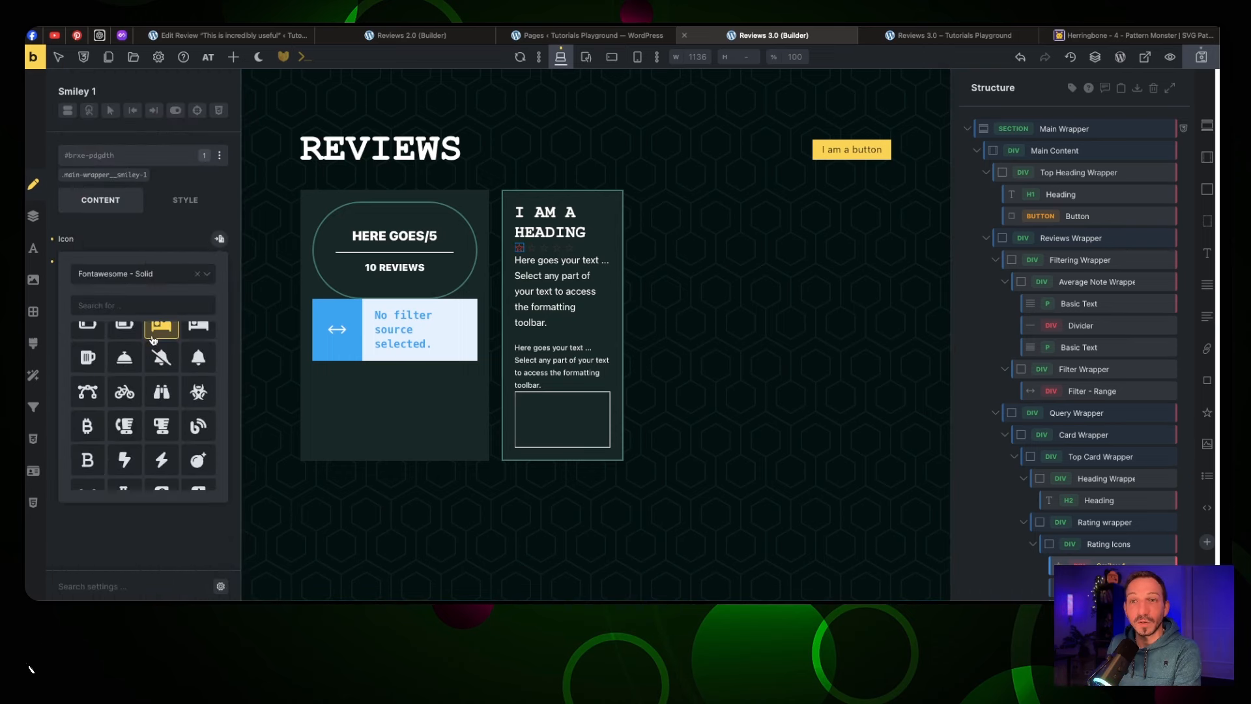
{"action": "left_click", "coordinate": [153, 339]}
{"action": "scroll", "coordinate": [153, 339], "scroll_direction": "down", "scroll_amount": 15}
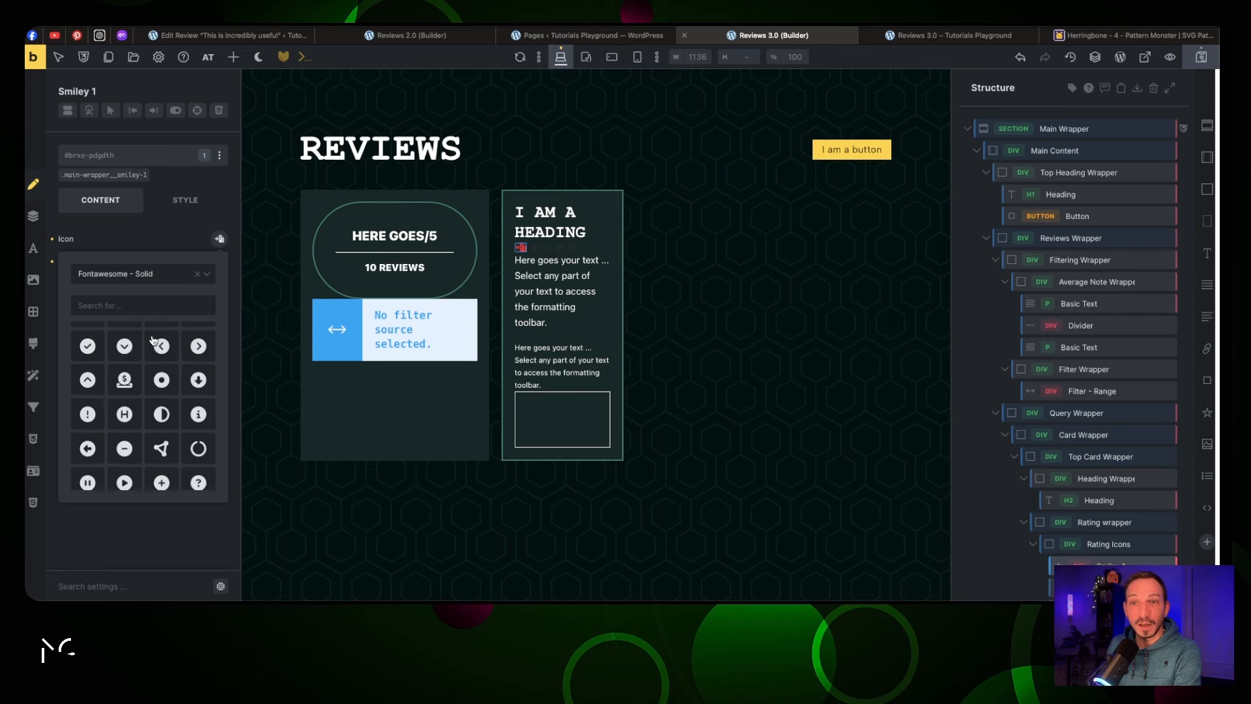
{"action": "scroll", "coordinate": [153, 339], "scroll_direction": "down", "scroll_amount": 10}
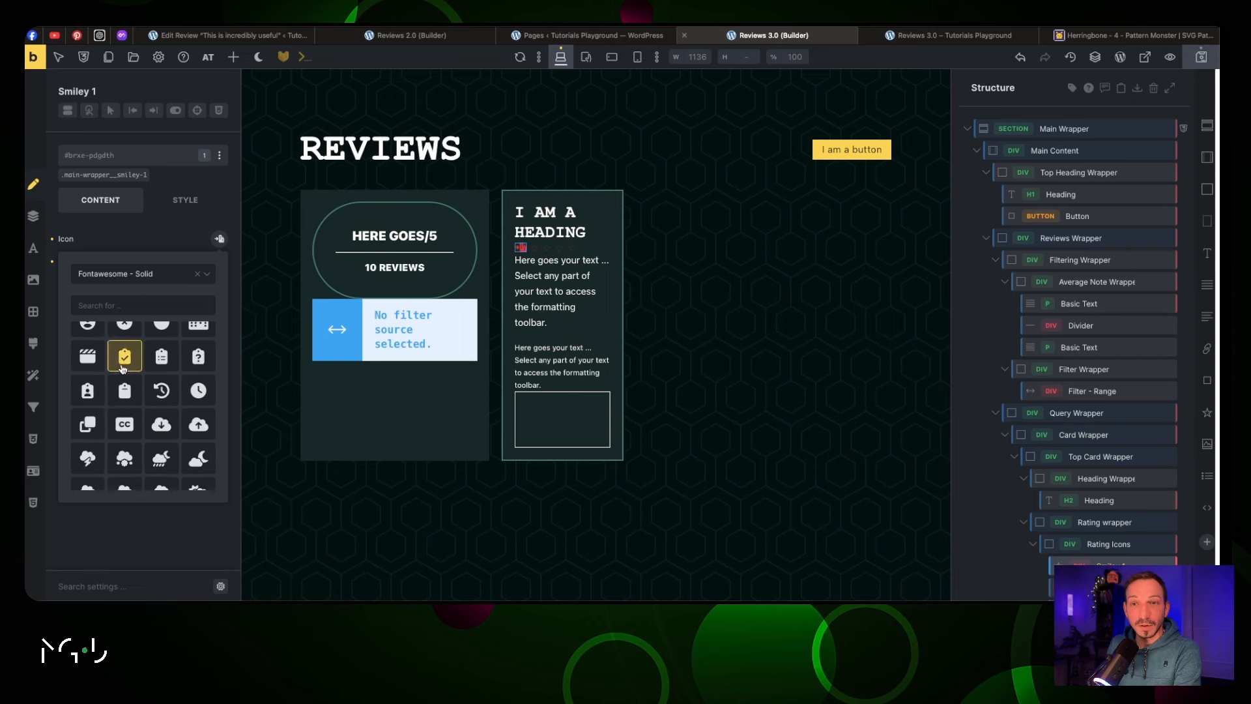
{"action": "scroll", "coordinate": [122, 370], "scroll_direction": "down", "scroll_amount": 15}
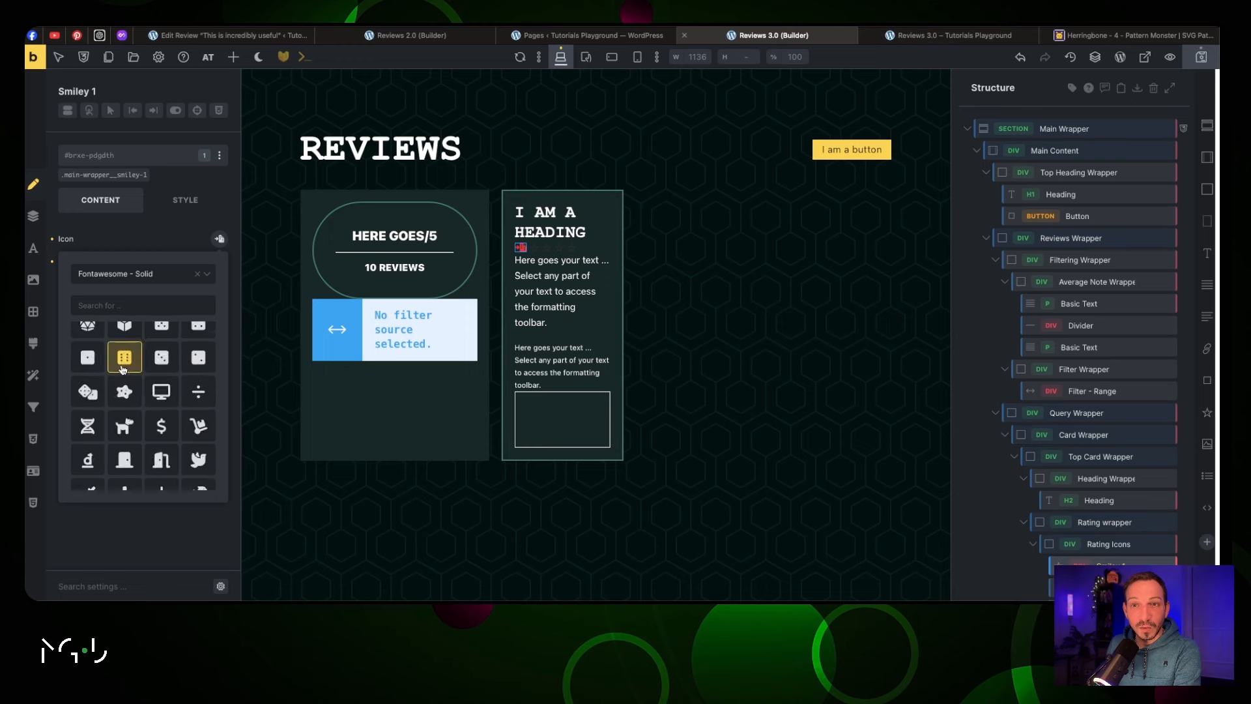
{"action": "scroll", "coordinate": [122, 370], "scroll_direction": "down", "scroll_amount": 8}
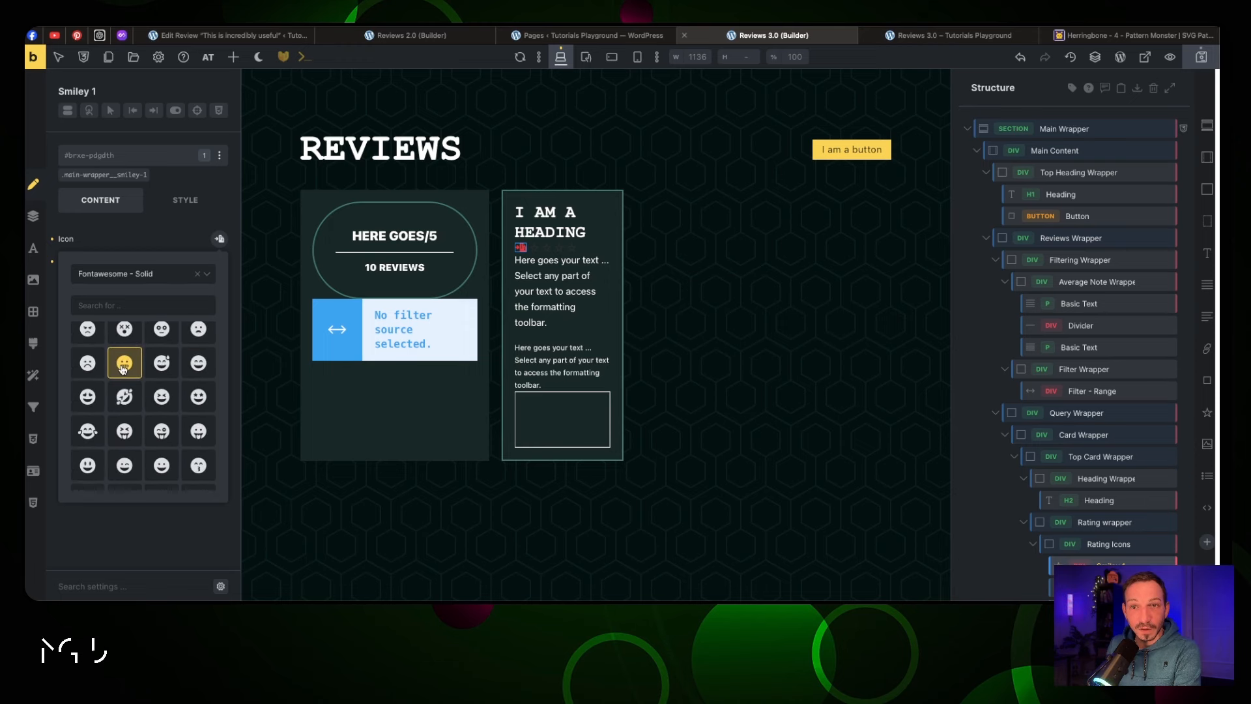
{"action": "scroll", "coordinate": [122, 369], "scroll_direction": "up", "scroll_amount": 1}
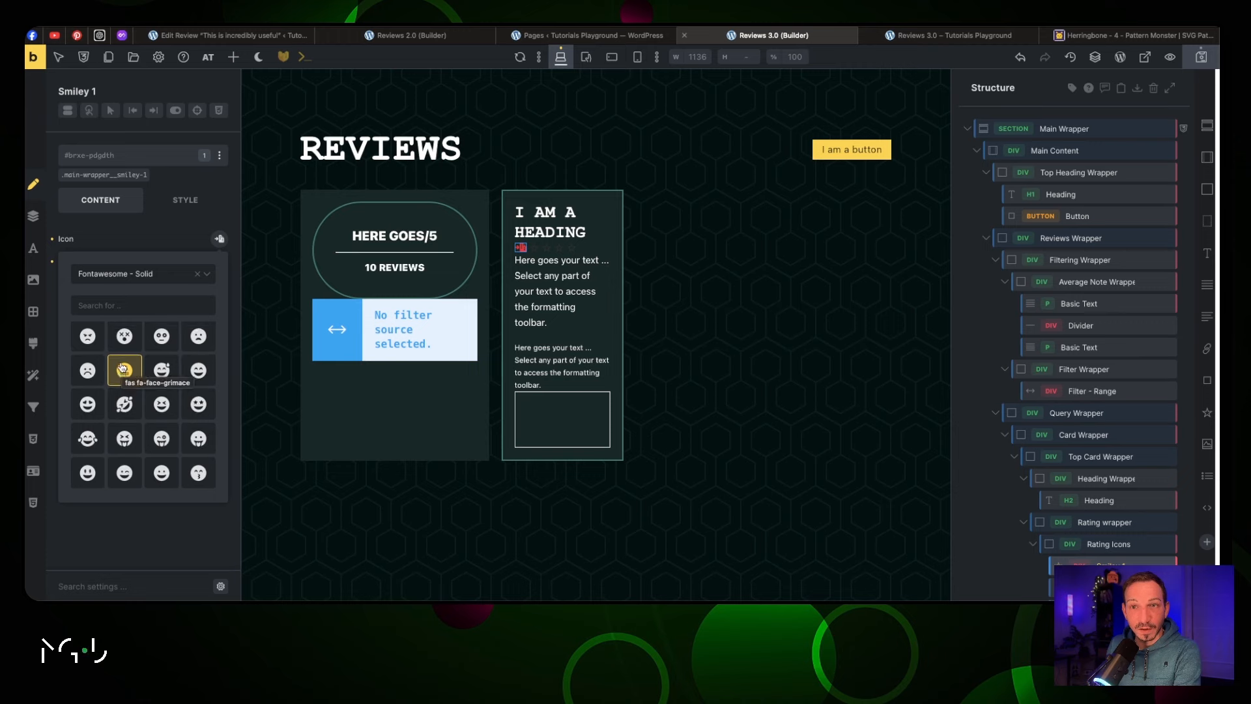
{"action": "left_click", "coordinate": [117, 346]}
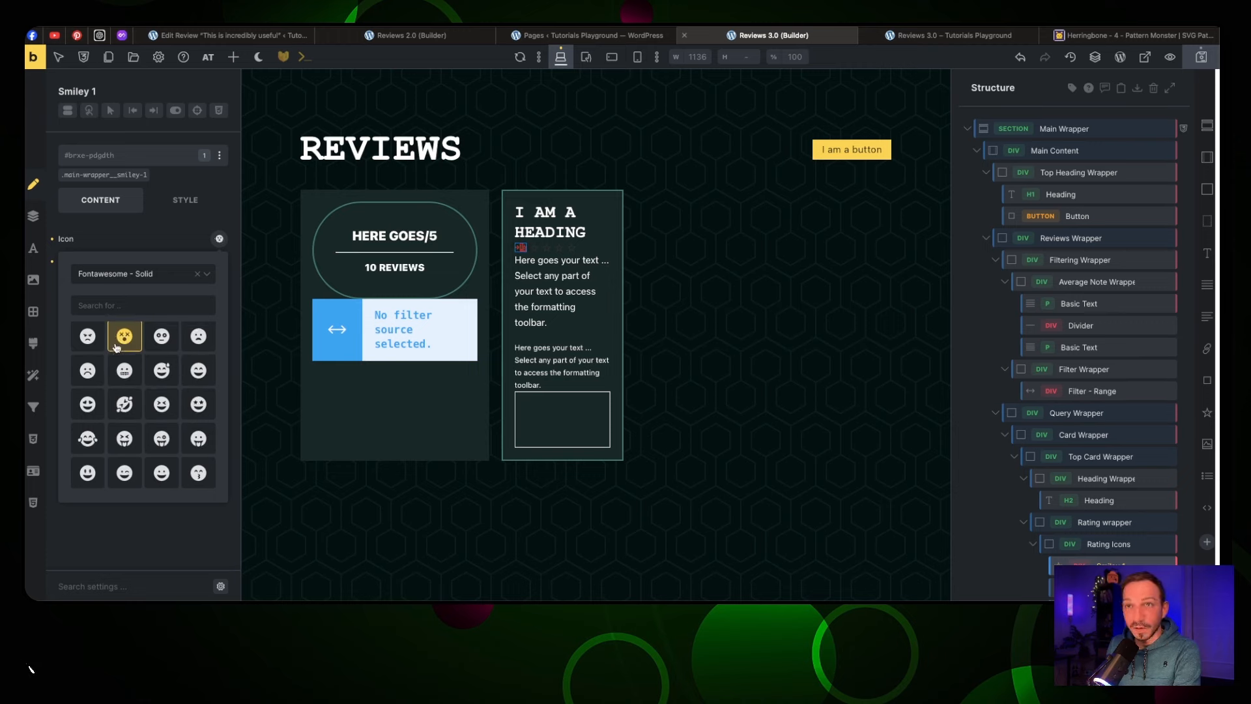
{"action": "left_click", "coordinate": [533, 249]}
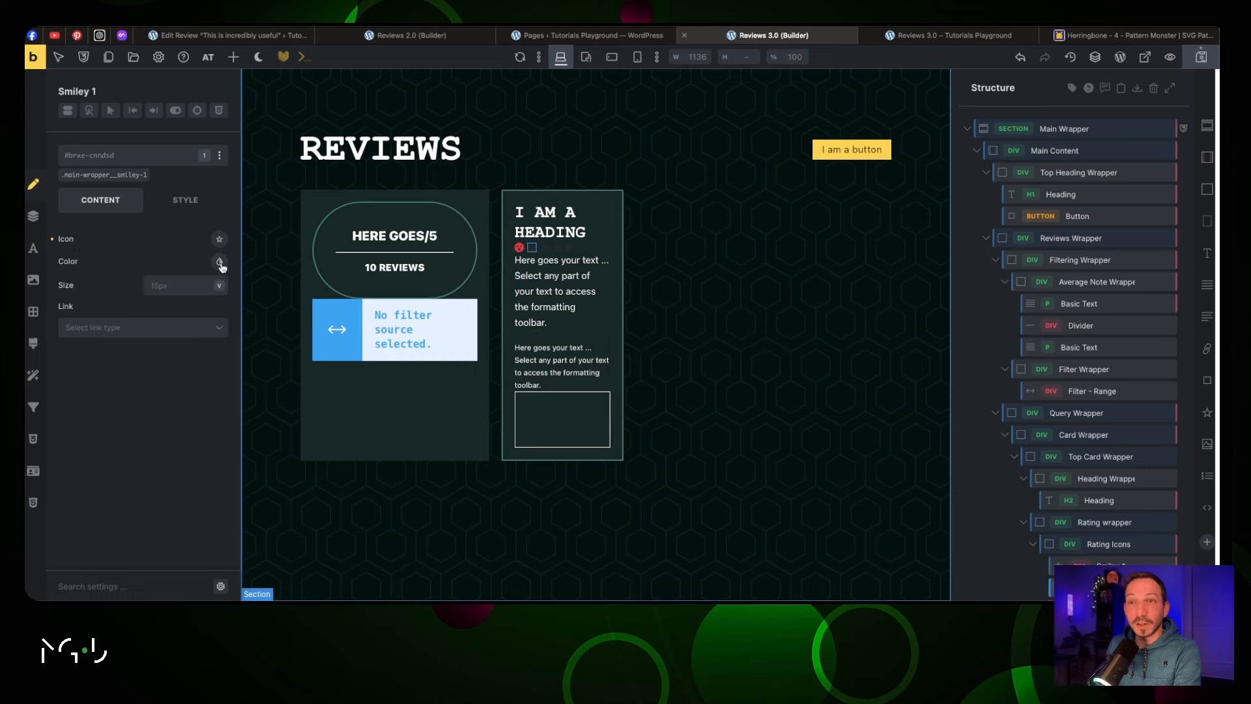
Make the second rating icon an orange Fontawesome - Solid face
{"action": "left_click", "coordinate": [220, 263]}
{"action": "scroll", "coordinate": [166, 401], "scroll_direction": "down", "scroll_amount": 2}
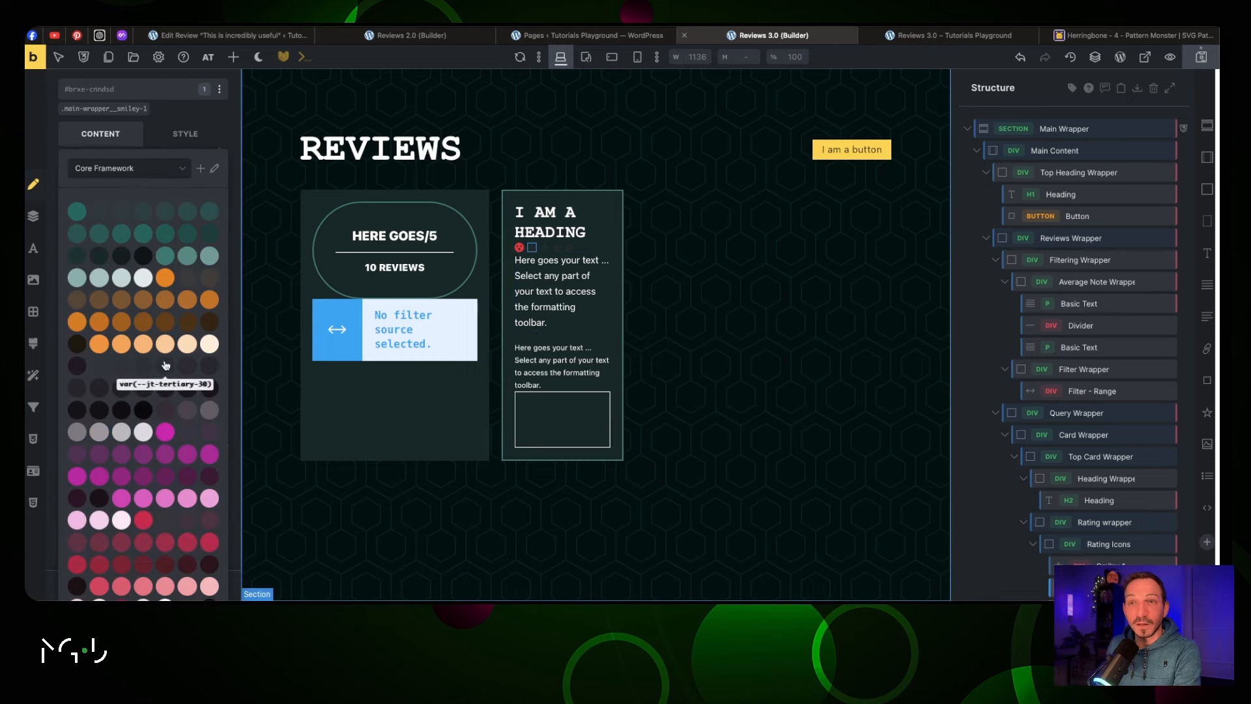
{"action": "left_click", "coordinate": [167, 278]}
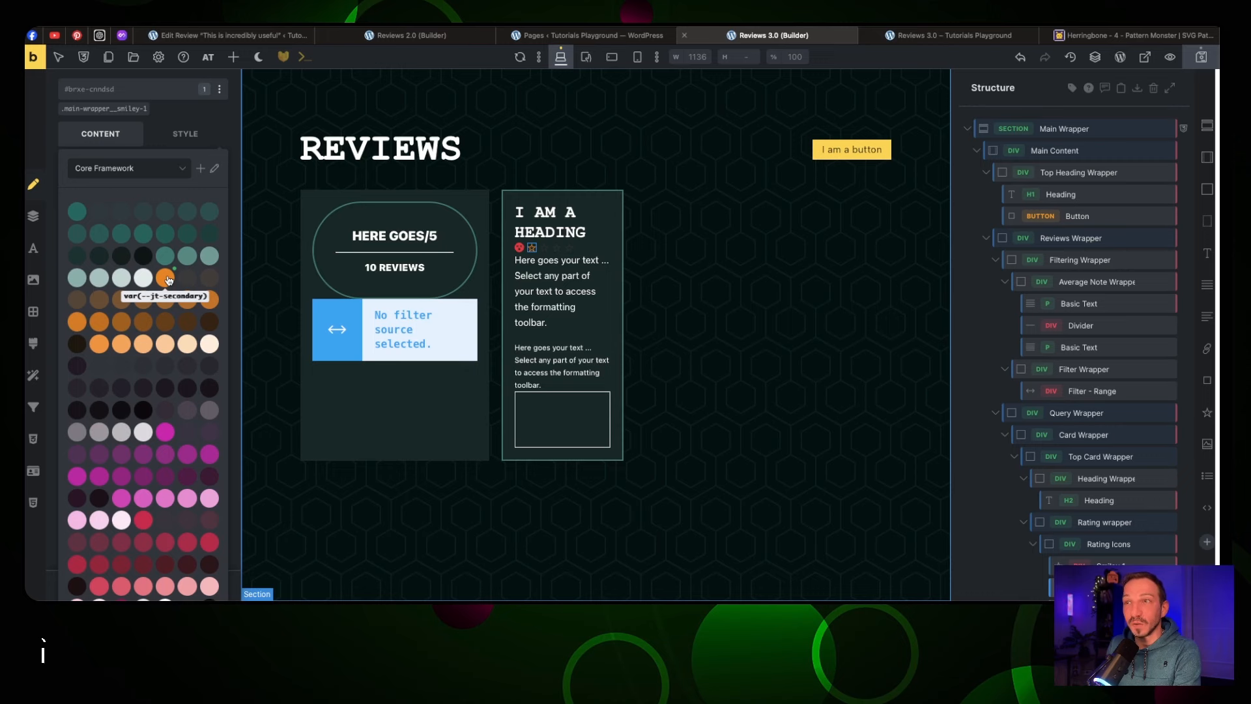
{"action": "scroll", "coordinate": [195, 261], "scroll_direction": "up", "scroll_amount": 2}
{"action": "left_click", "coordinate": [219, 242]}
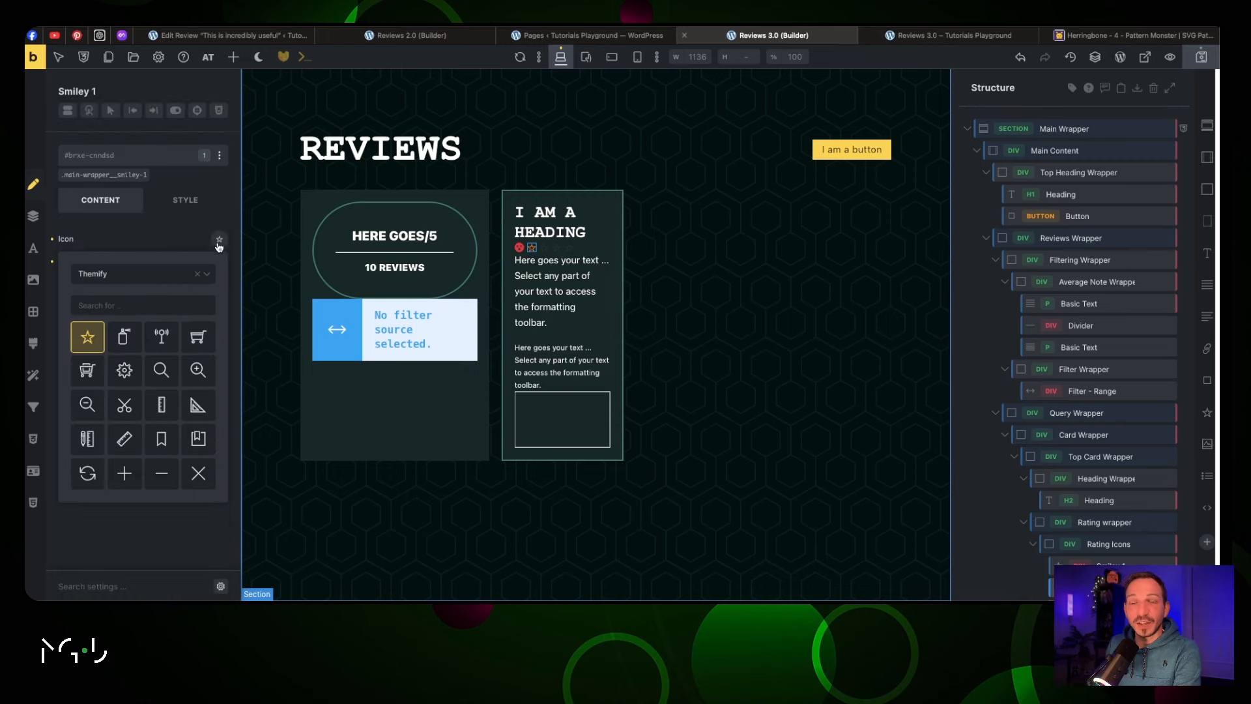
{"action": "left_click", "coordinate": [141, 270]}
{"action": "left_click", "coordinate": [142, 335]}
{"action": "scroll", "coordinate": [149, 349], "scroll_direction": "down", "scroll_amount": 5}
{"action": "scroll", "coordinate": [148, 342], "scroll_direction": "down", "scroll_amount": 15}
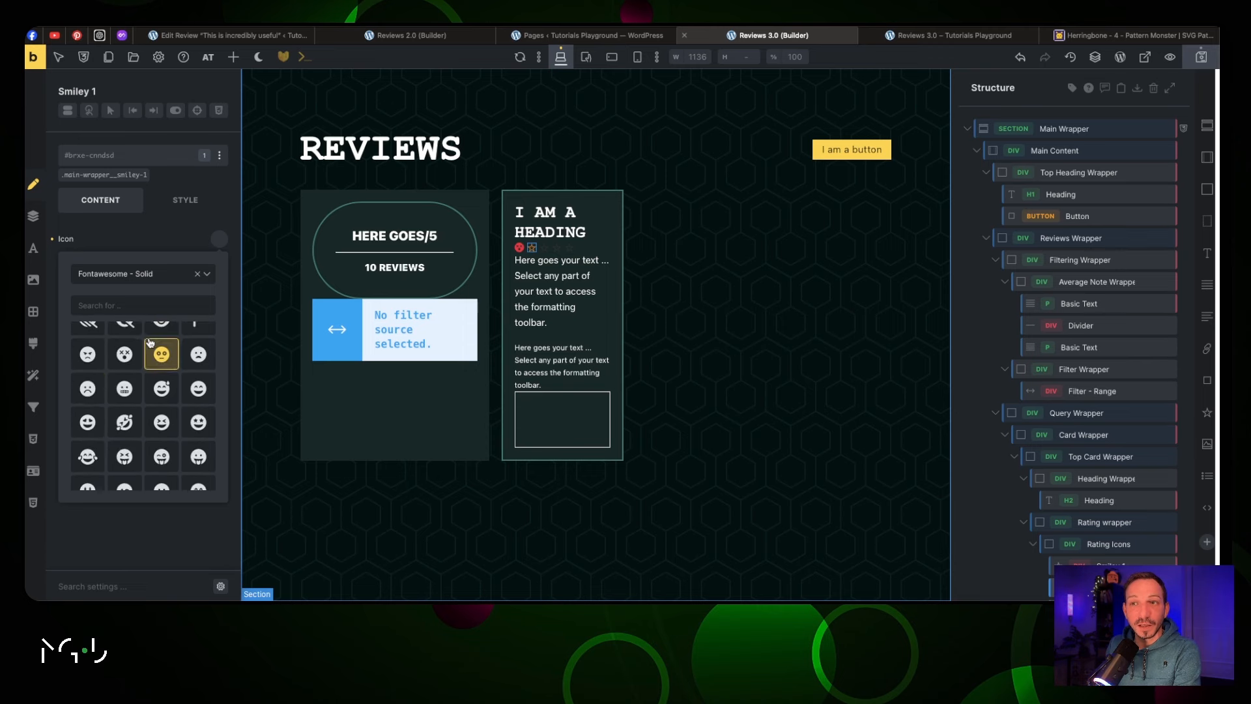
{"action": "left_click", "coordinate": [160, 352]}
Make the third rating icon a yellow Fontawesome - Solid meh face
{"action": "left_click", "coordinate": [219, 261]}
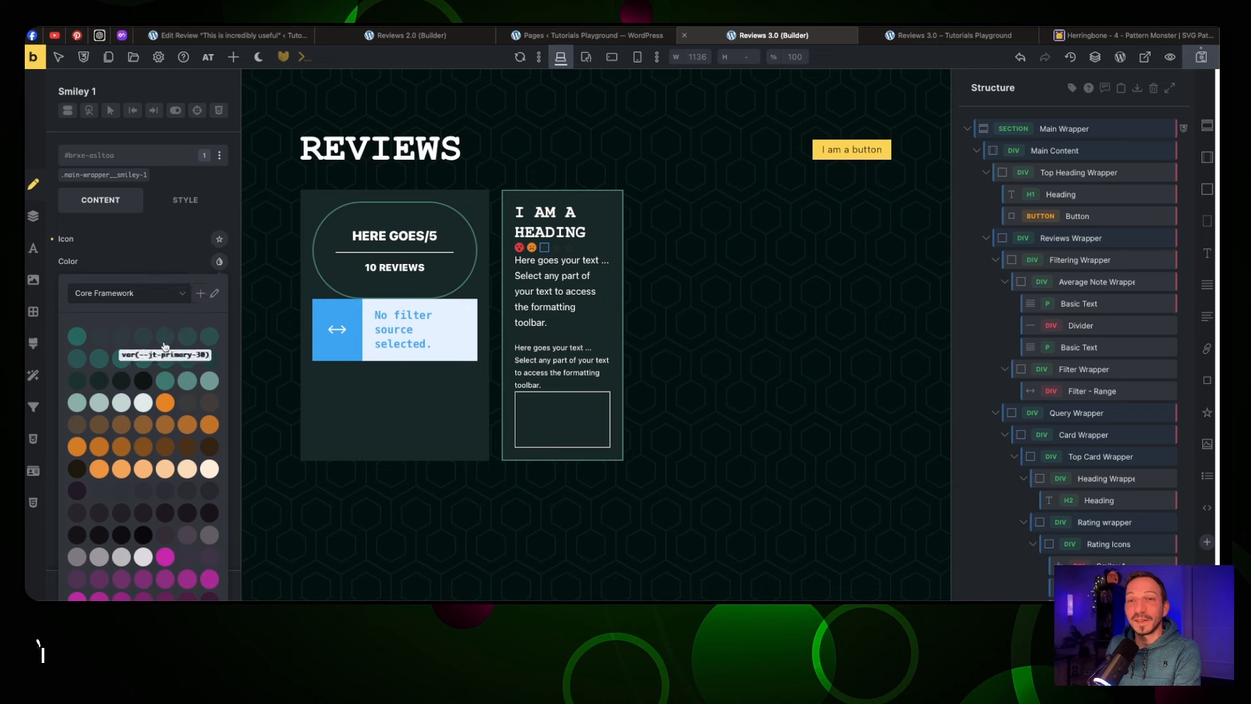
{"action": "scroll", "coordinate": [160, 355], "scroll_direction": "down", "scroll_amount": 8}
{"action": "scroll", "coordinate": [155, 366], "scroll_direction": "up", "scroll_amount": 6}
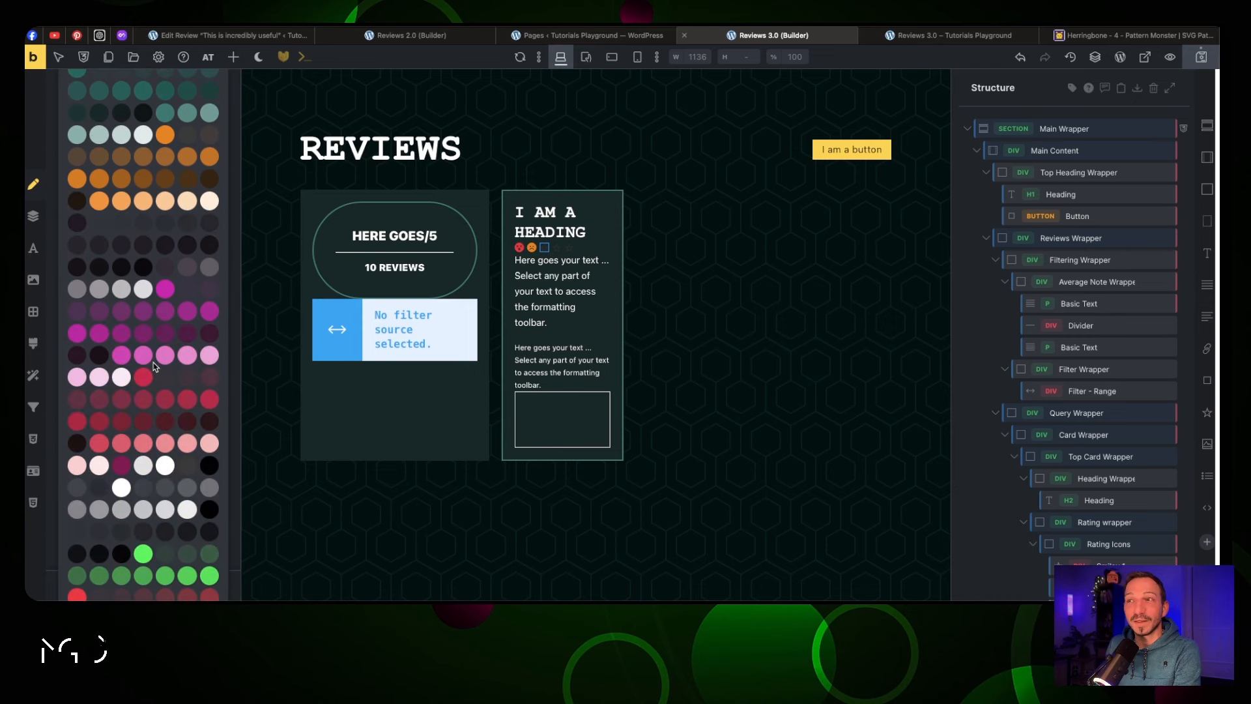
{"action": "scroll", "coordinate": [155, 369], "scroll_direction": "down", "scroll_amount": 5}
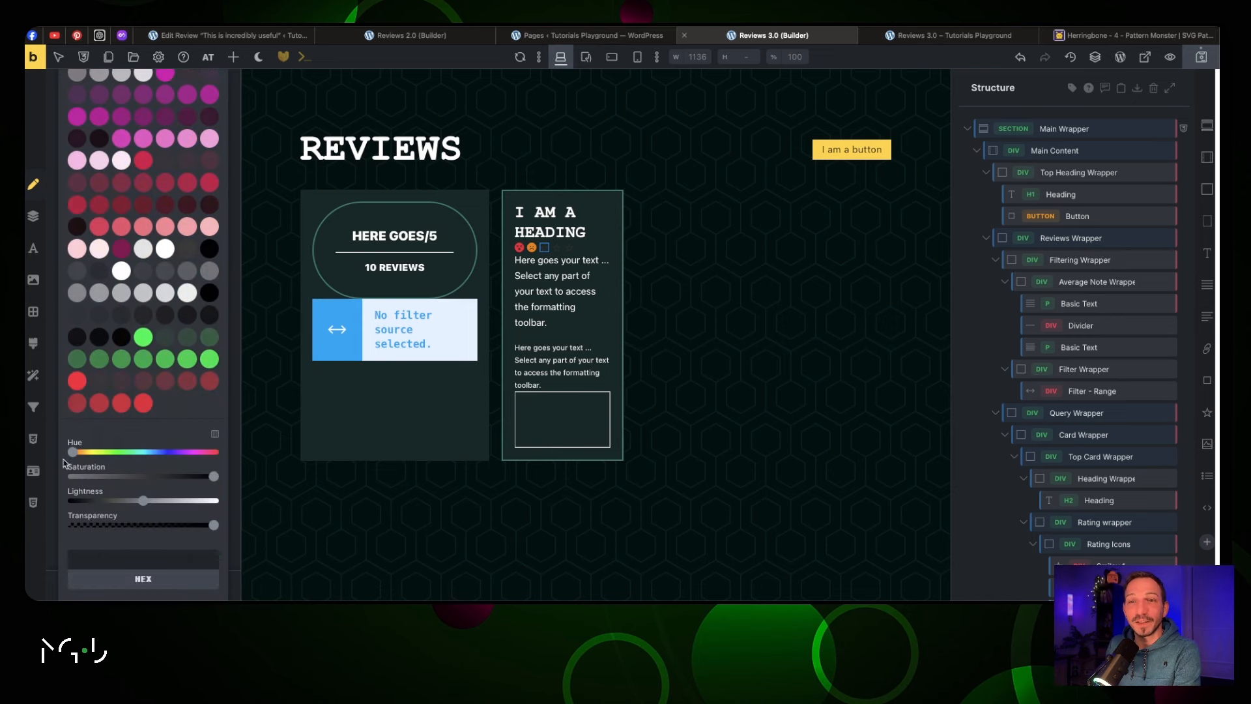
{"action": "left_click_drag", "start_coordinate": [73, 452], "coordinate": [94, 455]}
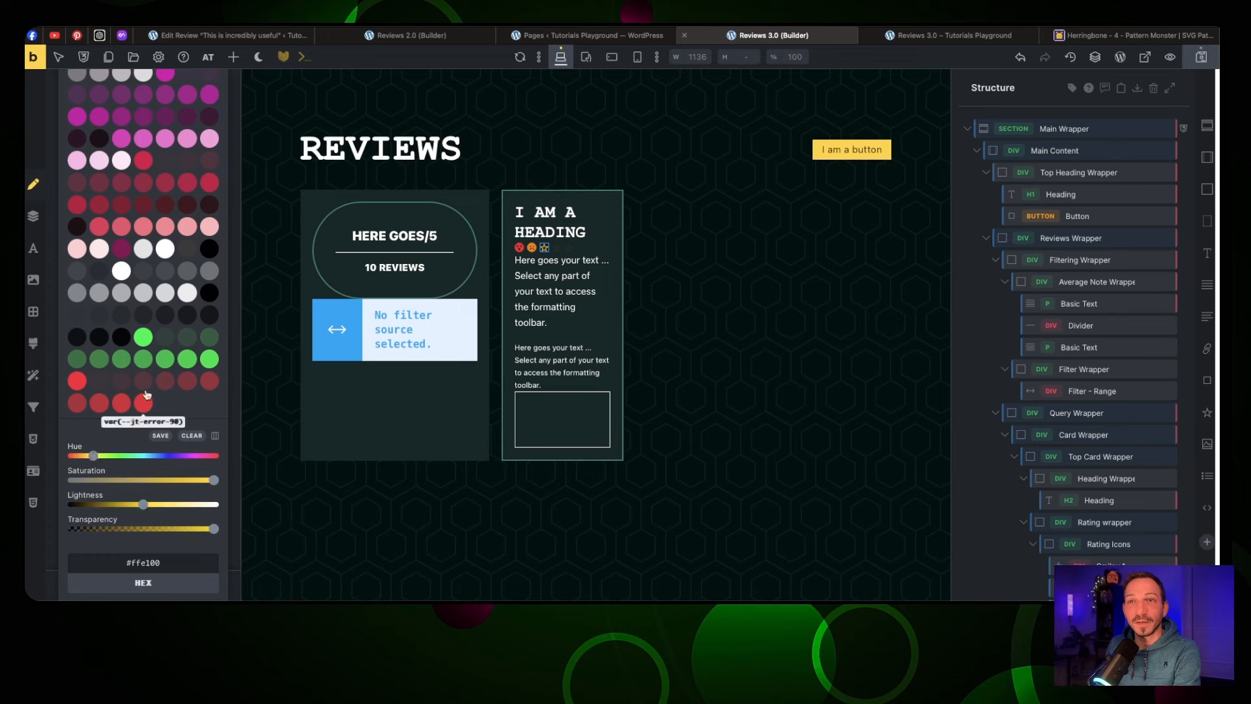
{"action": "scroll", "coordinate": [145, 399], "scroll_direction": "up", "scroll_amount": 8}
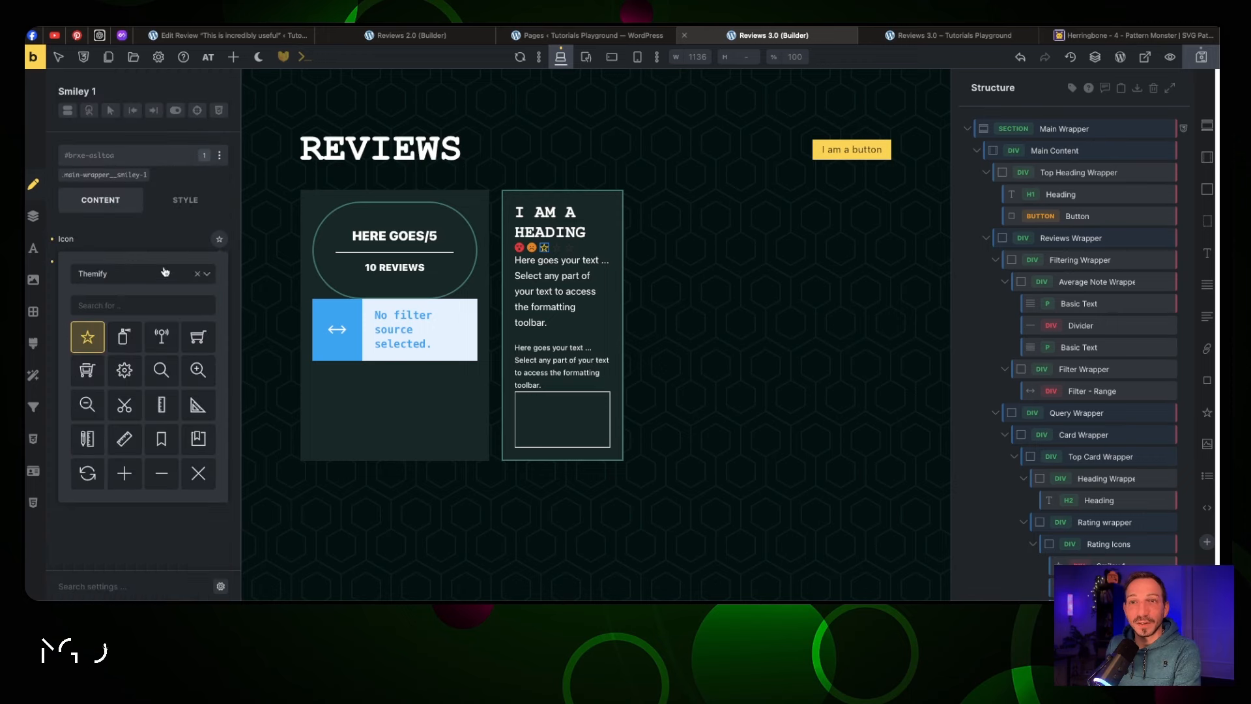
{"action": "left_click", "coordinate": [165, 272]}
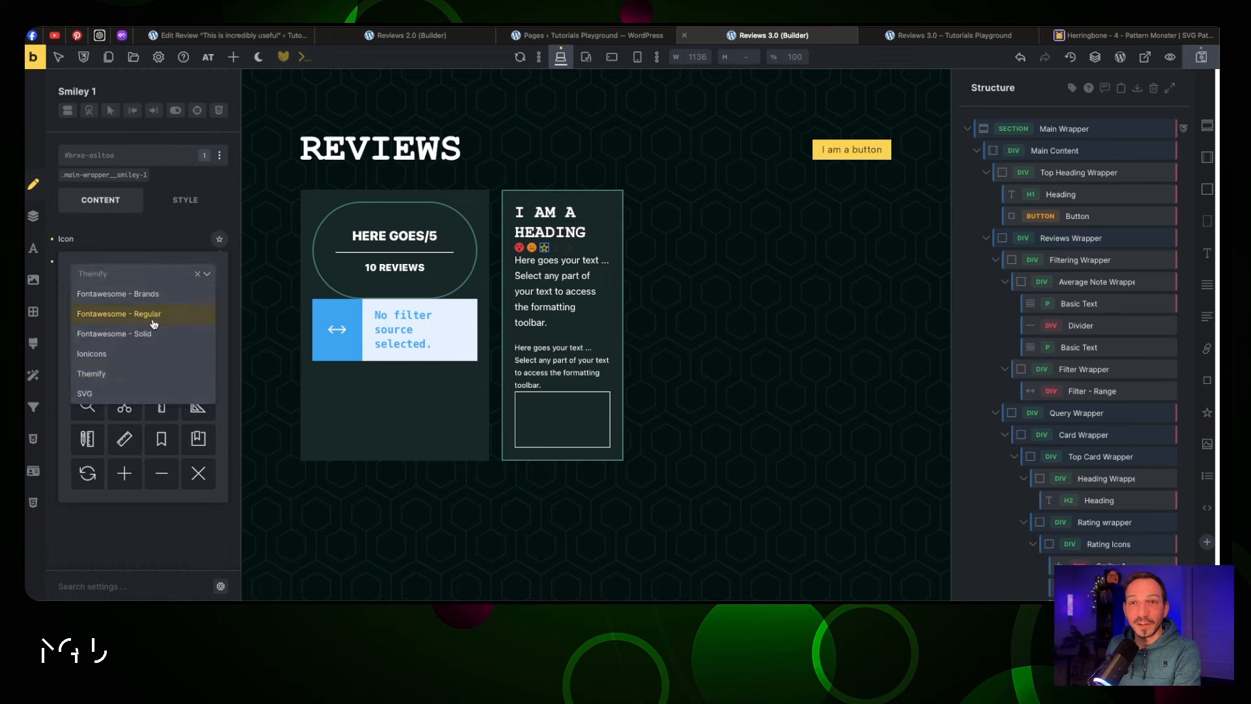
{"action": "left_click", "coordinate": [155, 329]}
{"action": "scroll", "coordinate": [147, 355], "scroll_direction": "down", "scroll_amount": 10}
{"action": "scroll", "coordinate": [144, 366], "scroll_direction": "down", "scroll_amount": 10}
{"action": "left_click", "coordinate": [198, 356]}
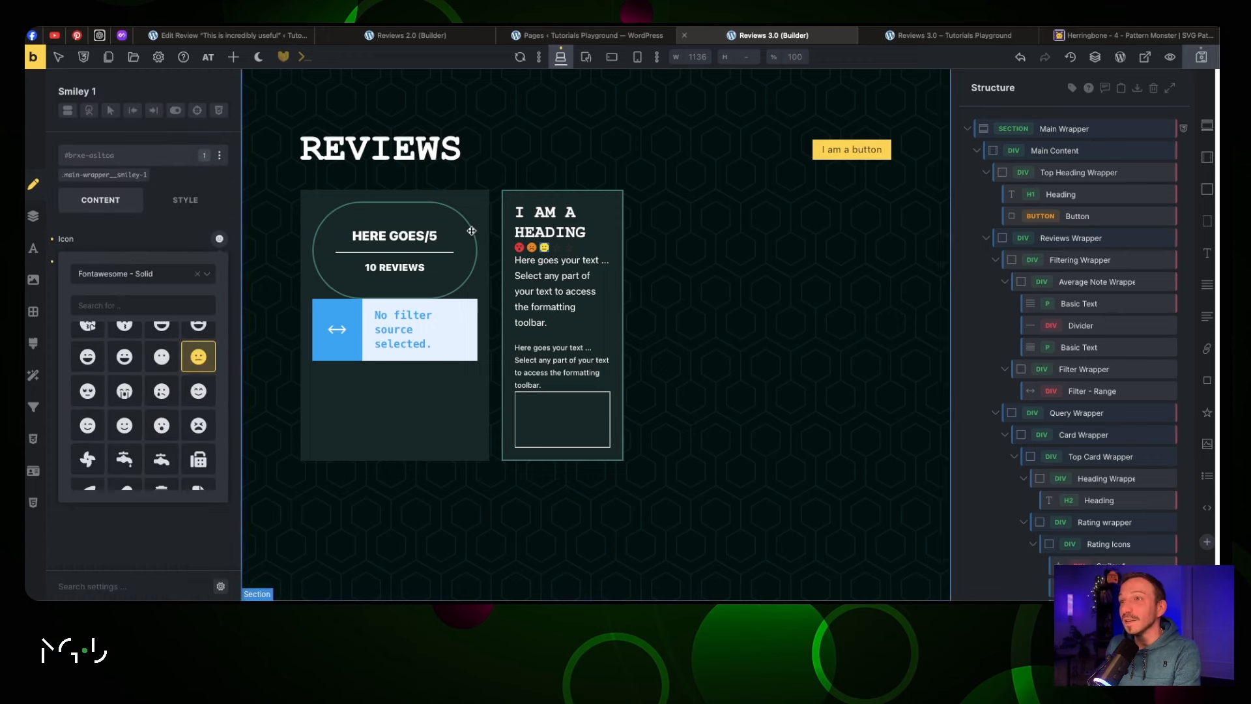
{"action": "left_click", "coordinate": [556, 248]}
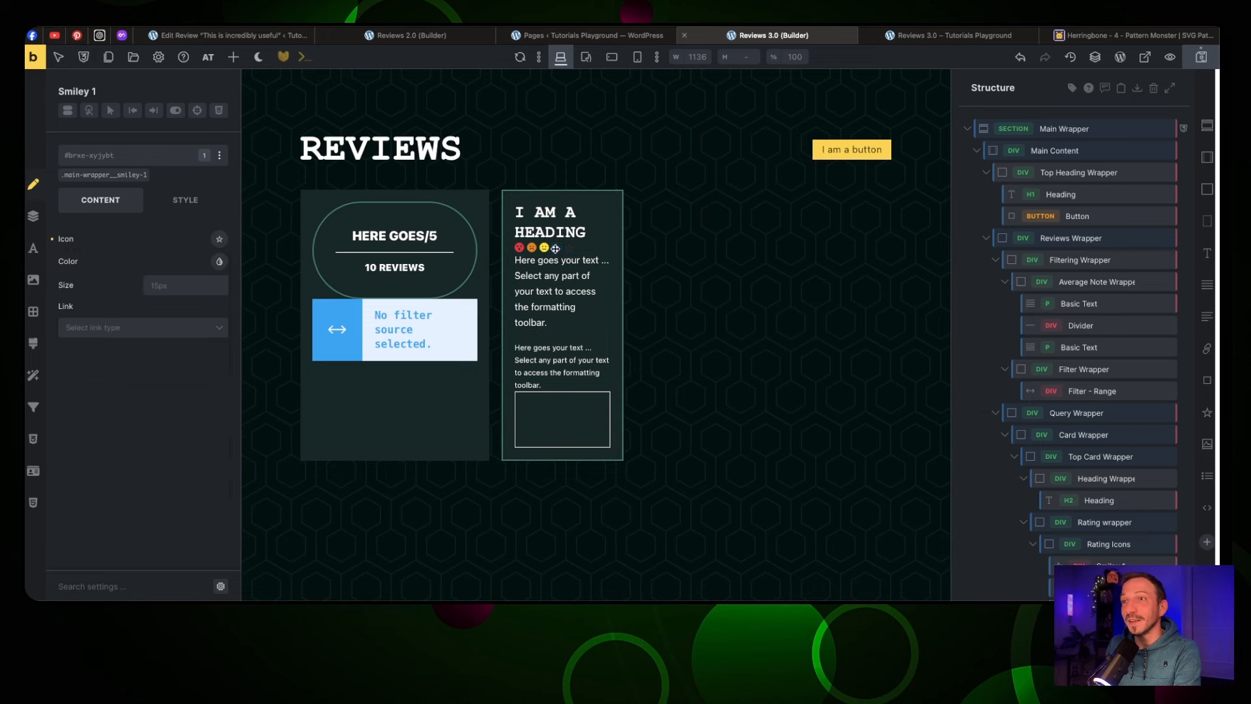
Colour the fourth smiley #b2ff00 with the hue slider and switch it to Fontawesome - Solid
{"action": "left_click", "coordinate": [222, 260]}
{"action": "scroll", "coordinate": [163, 398], "scroll_direction": "down", "scroll_amount": 5}
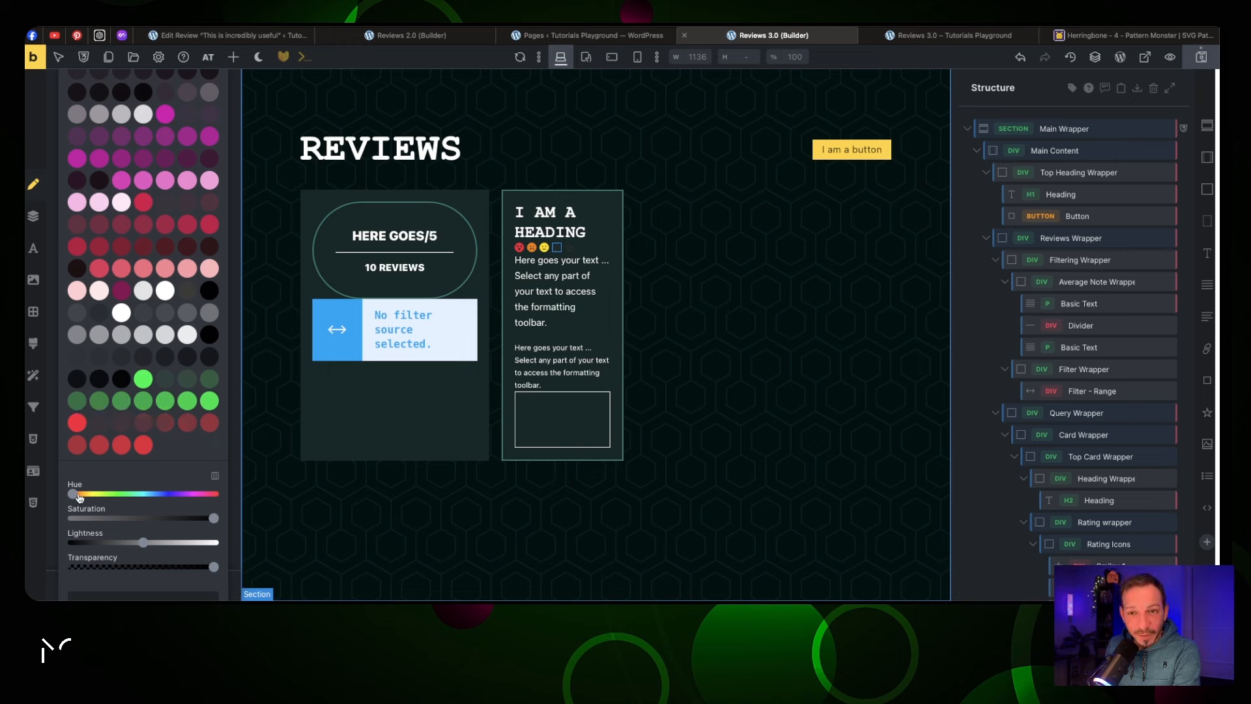
{"action": "left_click_drag", "start_coordinate": [79, 496], "coordinate": [102, 500]}
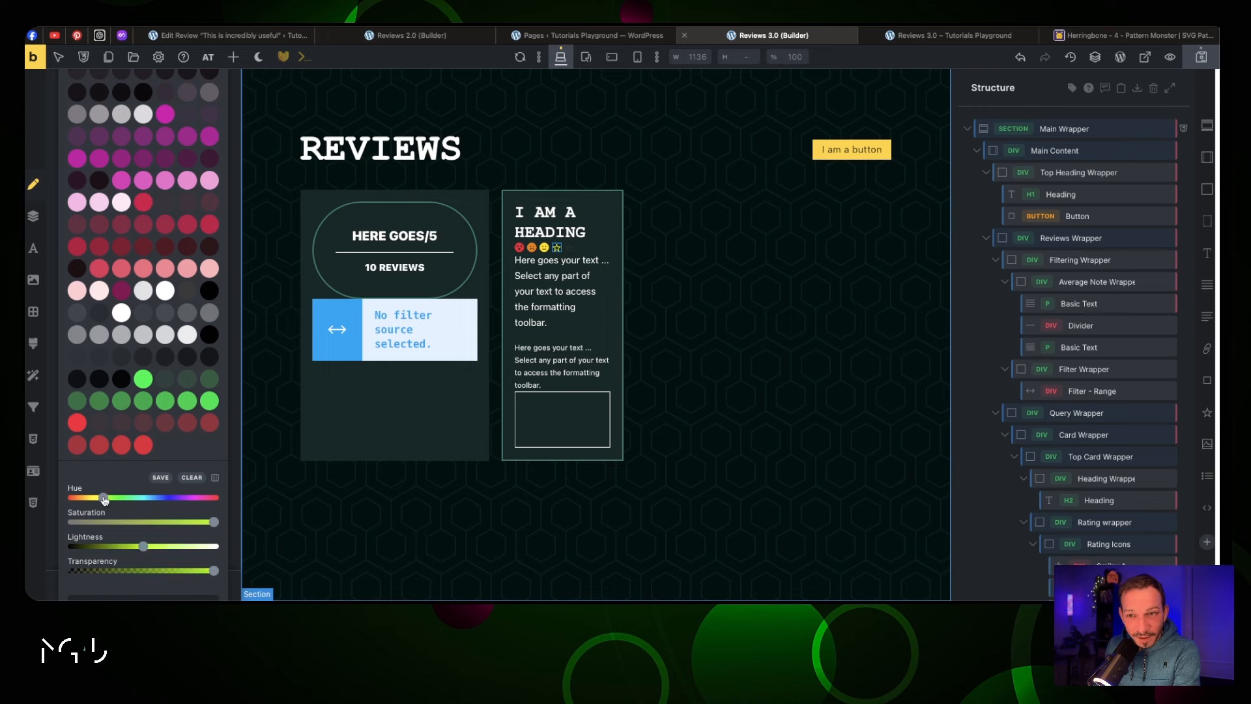
{"action": "left_click", "coordinate": [170, 477]}
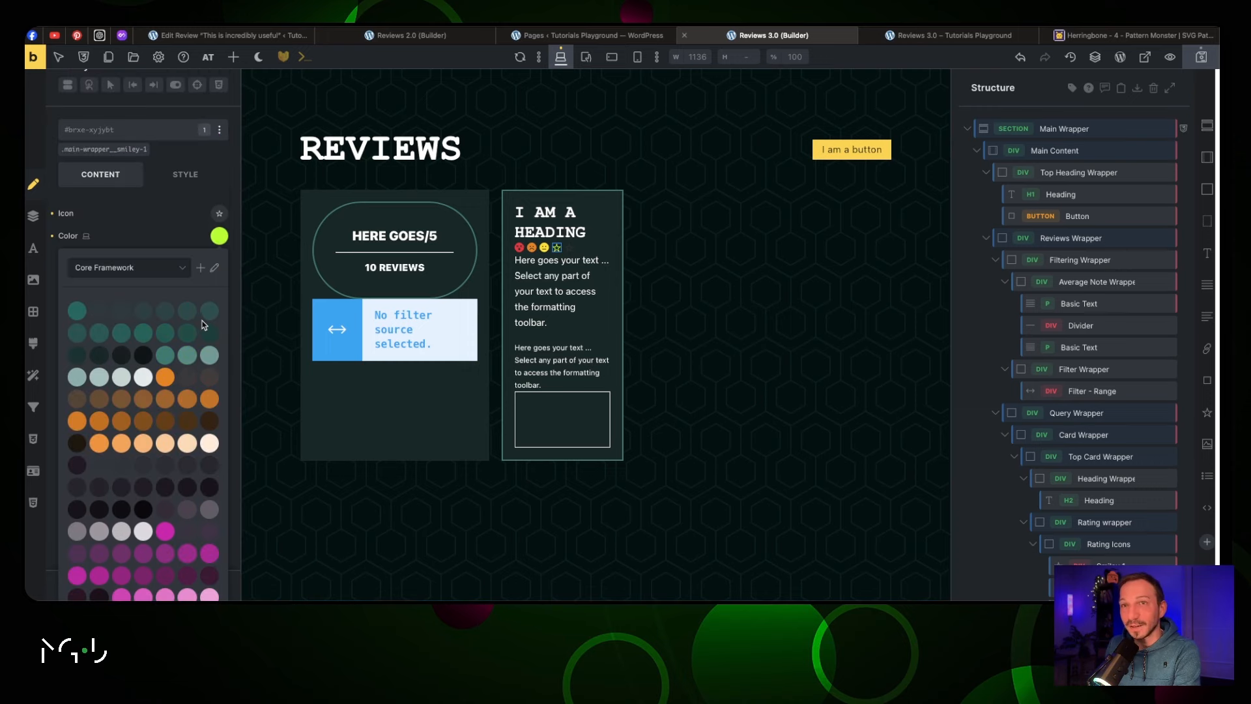
{"action": "left_click", "coordinate": [219, 238]}
{"action": "left_click", "coordinate": [218, 260]}
{"action": "left_click", "coordinate": [219, 240]}
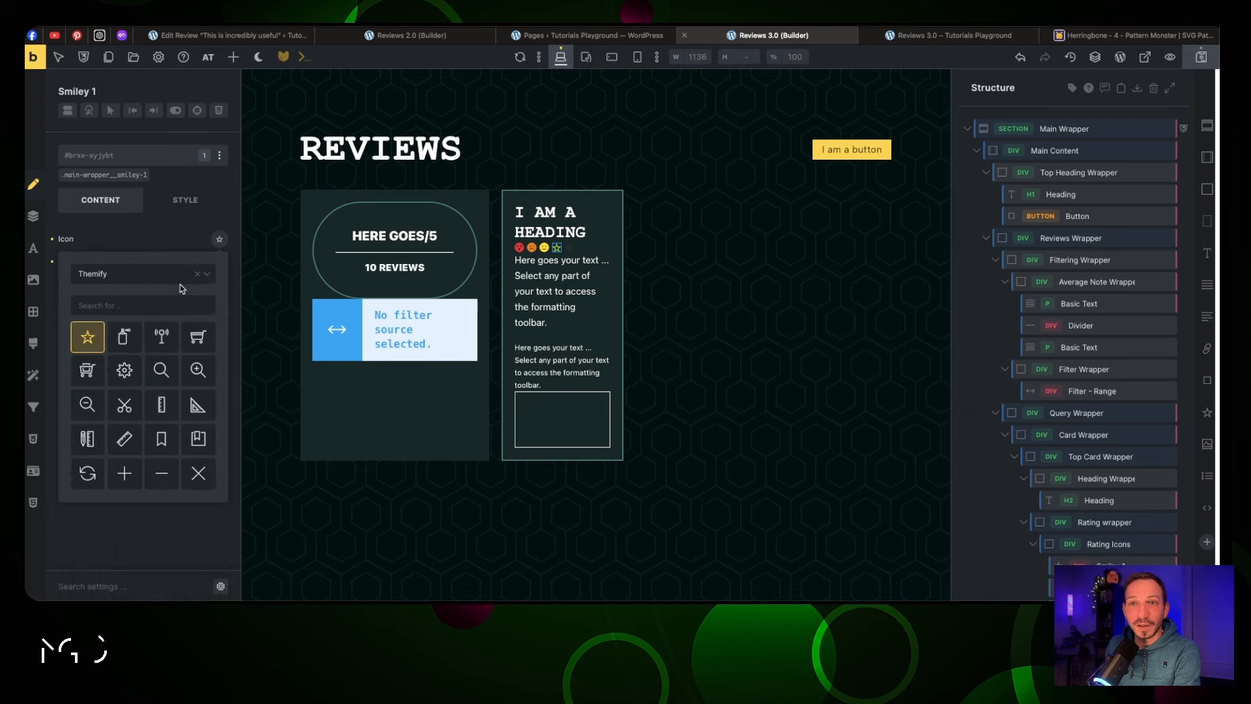
{"action": "left_click", "coordinate": [165, 278]}
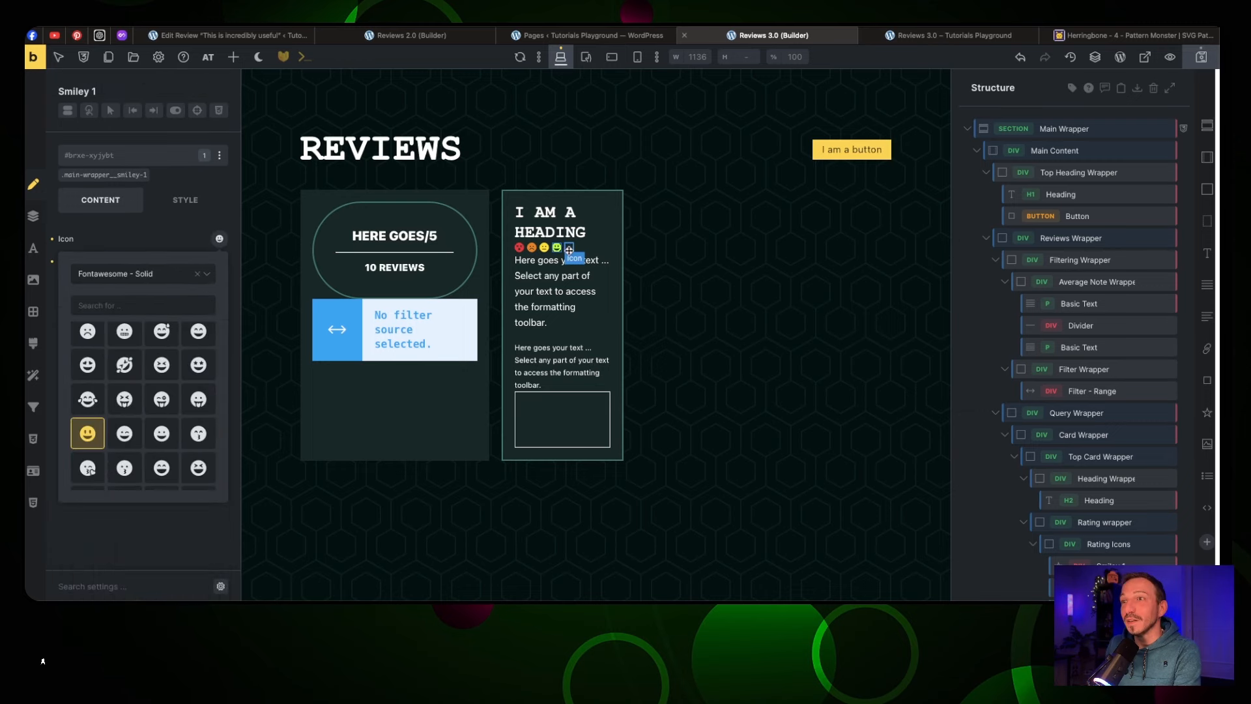
Colour the fifth smiley var(--jt-success) green and make it a Fontawesome smiling face
{"action": "left_click", "coordinate": [570, 249]}
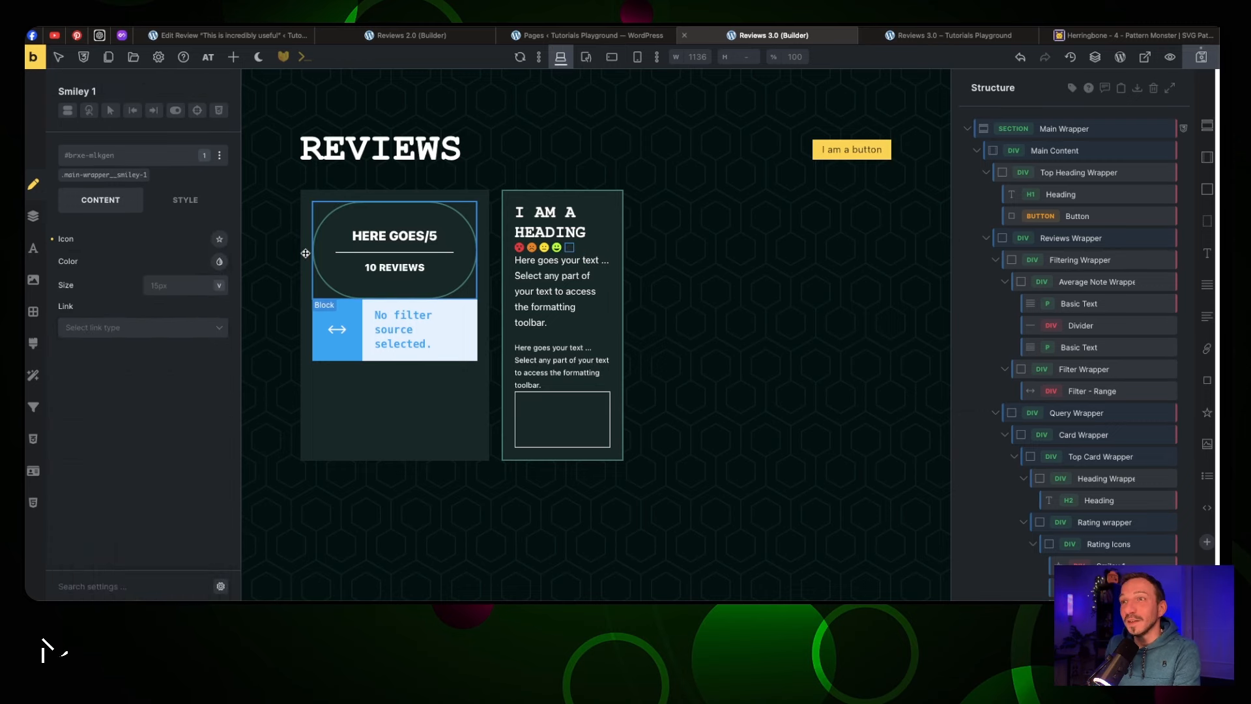
{"action": "left_click", "coordinate": [219, 261]}
{"action": "scroll", "coordinate": [144, 326], "scroll_direction": "down", "scroll_amount": 5}
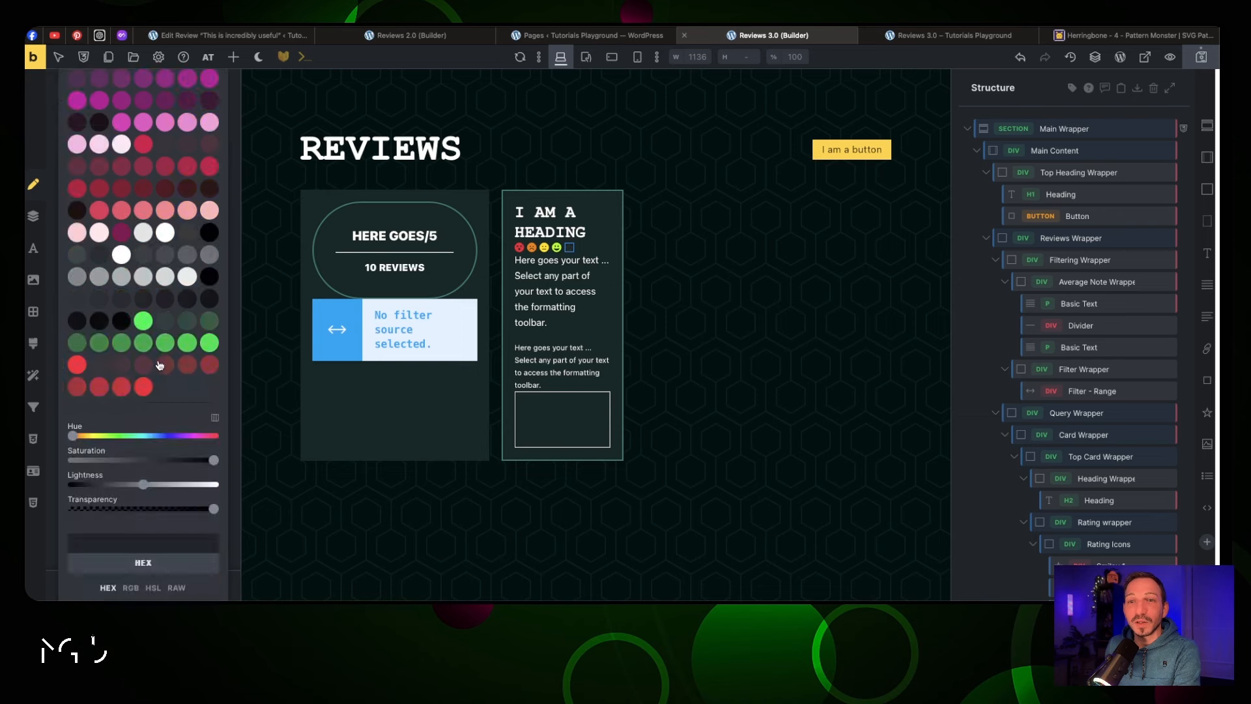
{"action": "left_click", "coordinate": [144, 321]}
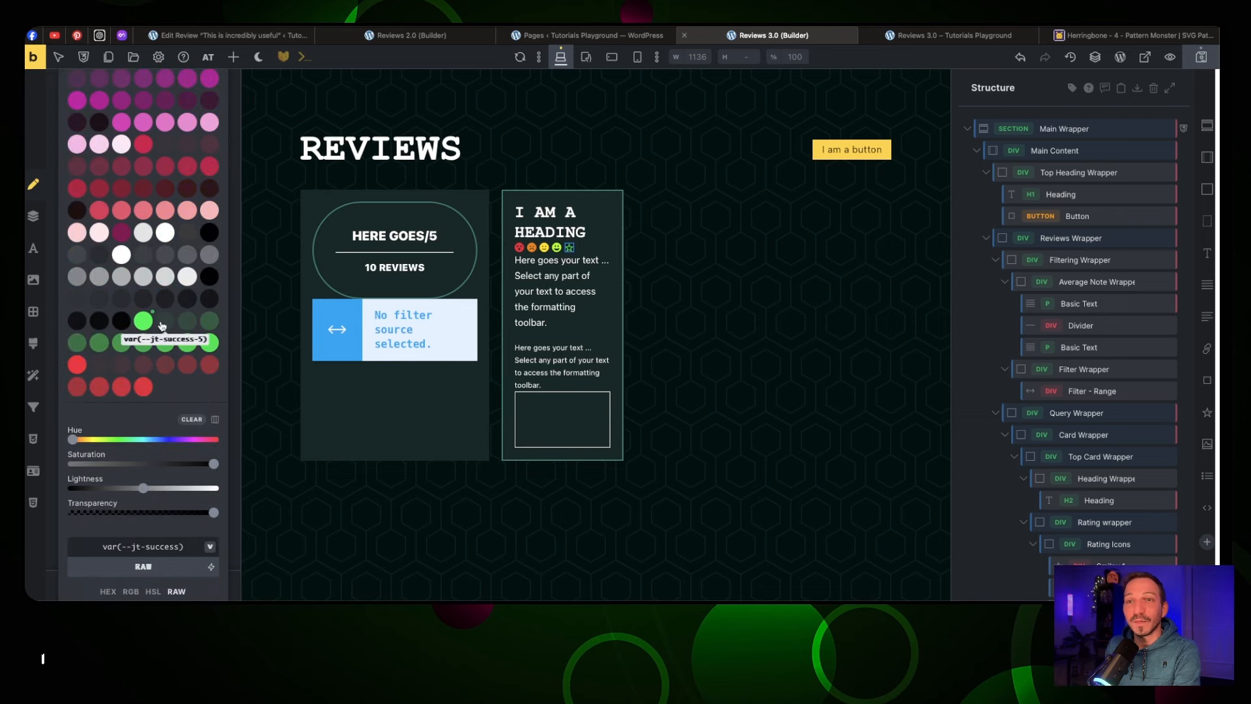
{"action": "scroll", "coordinate": [150, 306], "scroll_direction": "up", "scroll_amount": 7}
{"action": "left_click", "coordinate": [219, 168]}
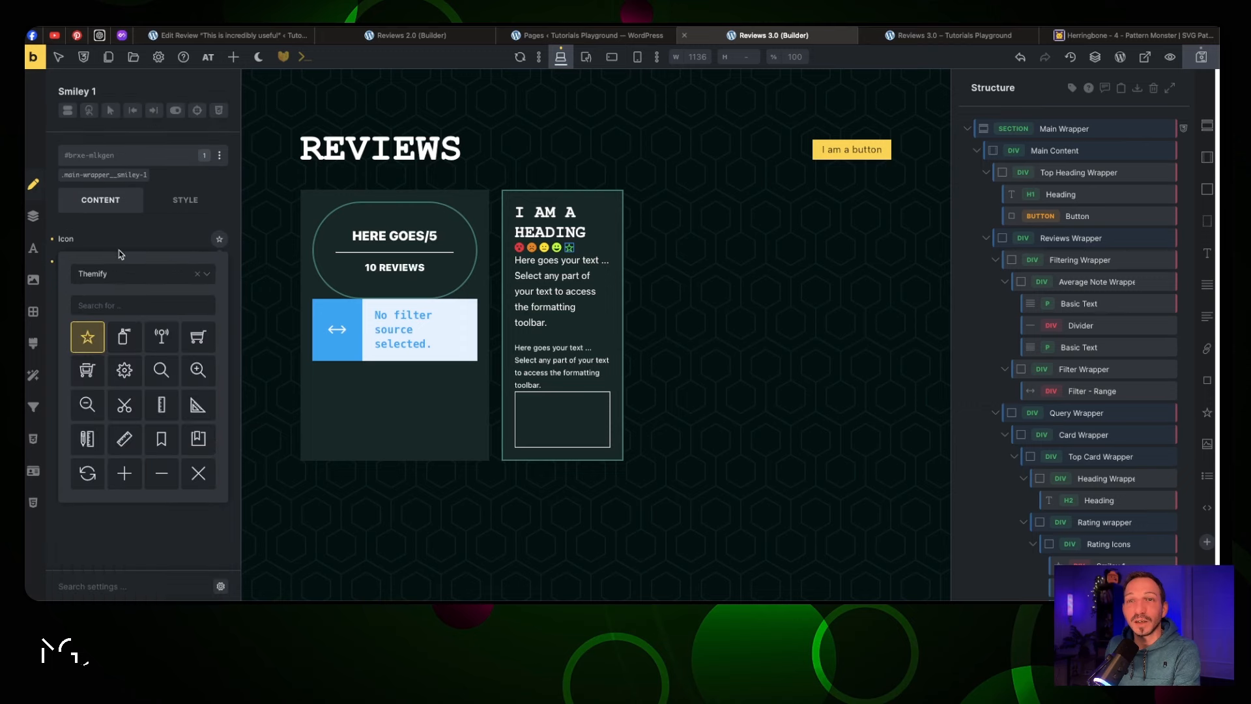
{"action": "left_click", "coordinate": [91, 424]}
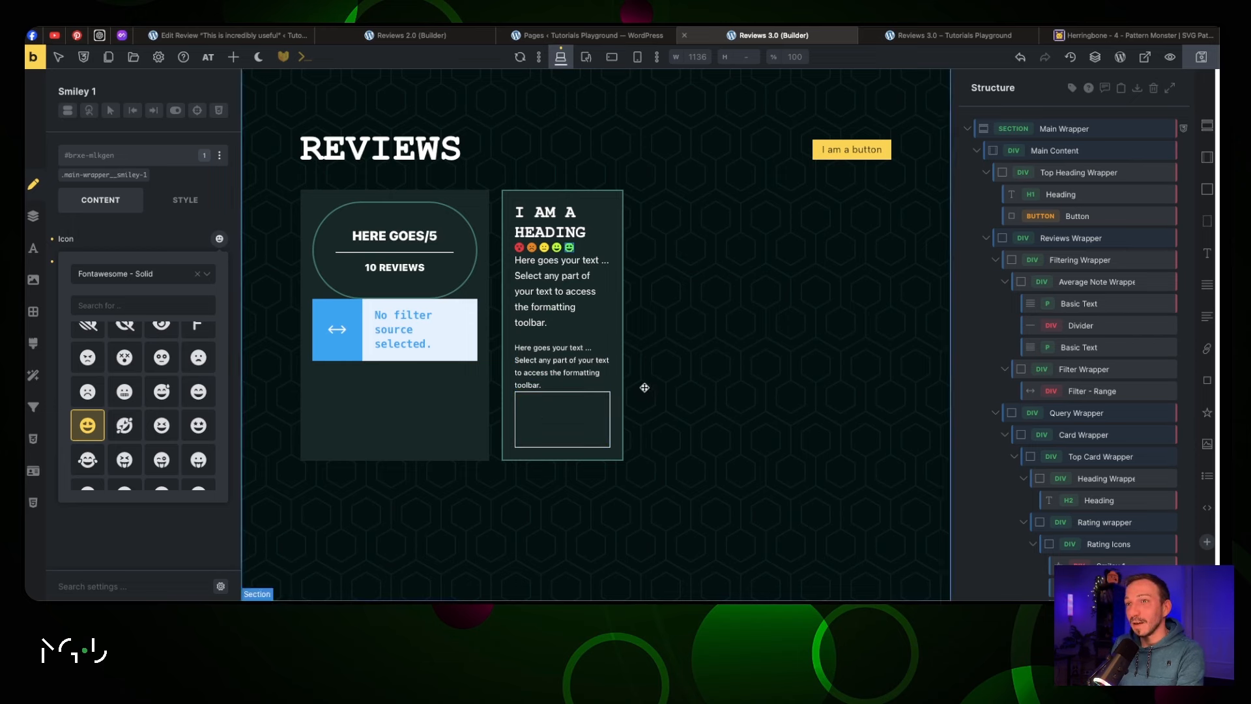
Enable Query loop on the Card Wrapper so the review card repeats in a grid
{"action": "left_click", "coordinate": [561, 287]}
{"action": "left_click", "coordinate": [557, 214]}
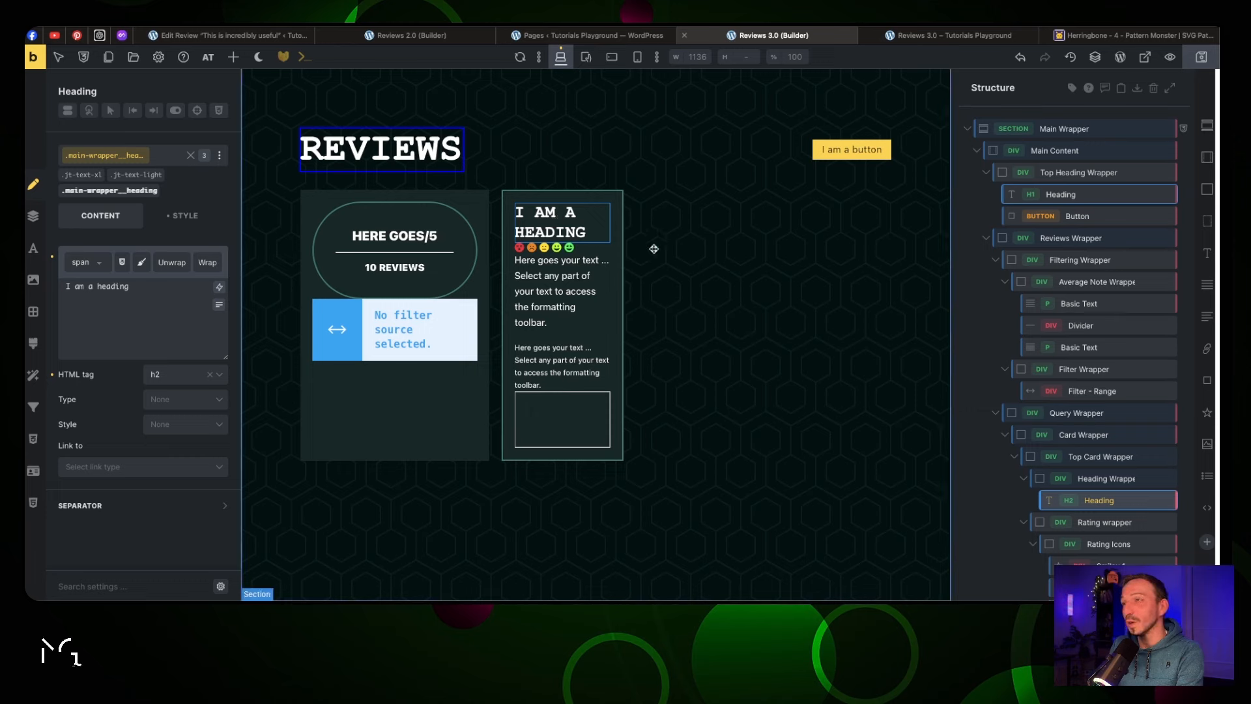
{"action": "scroll", "coordinate": [1072, 352], "scroll_direction": "down", "scroll_amount": 2}
{"action": "left_click", "coordinate": [1072, 367]}
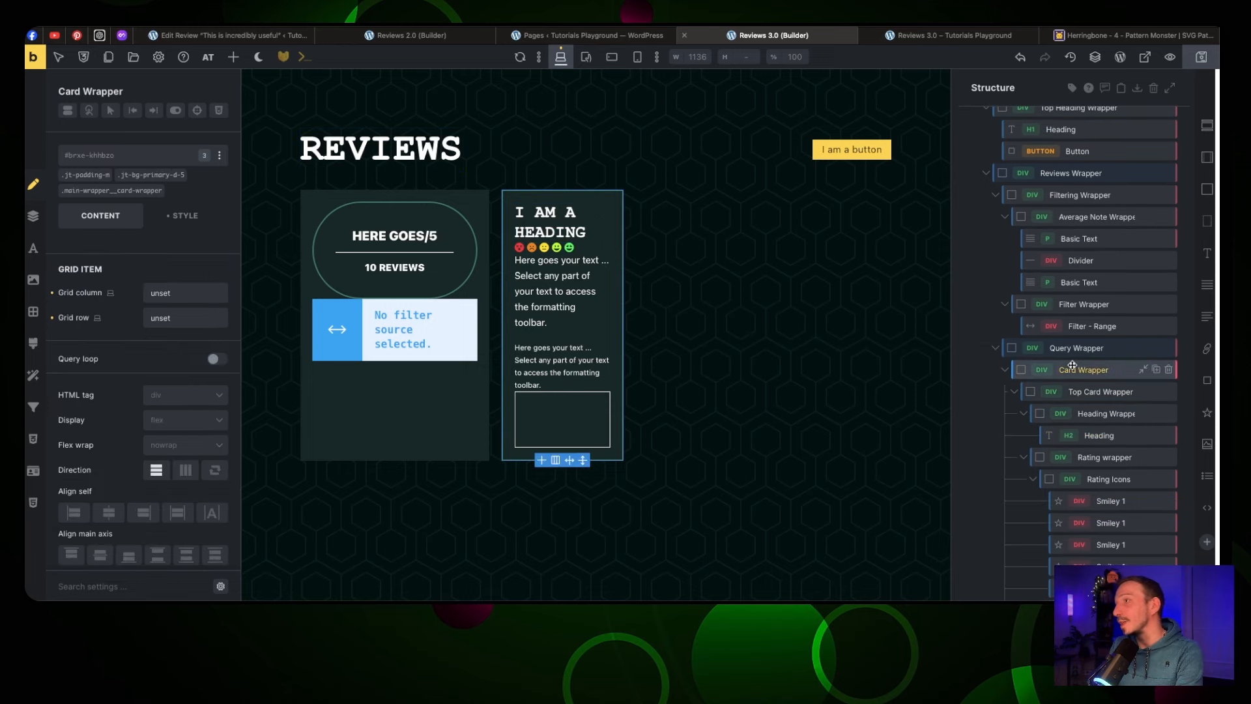
{"action": "left_click", "coordinate": [220, 359]}
{"action": "scroll", "coordinate": [200, 355], "scroll_direction": "down", "scroll_amount": 3}
Set the card loop's query type to Posts with the Reviews post type
{"action": "left_click", "coordinate": [199, 313]}
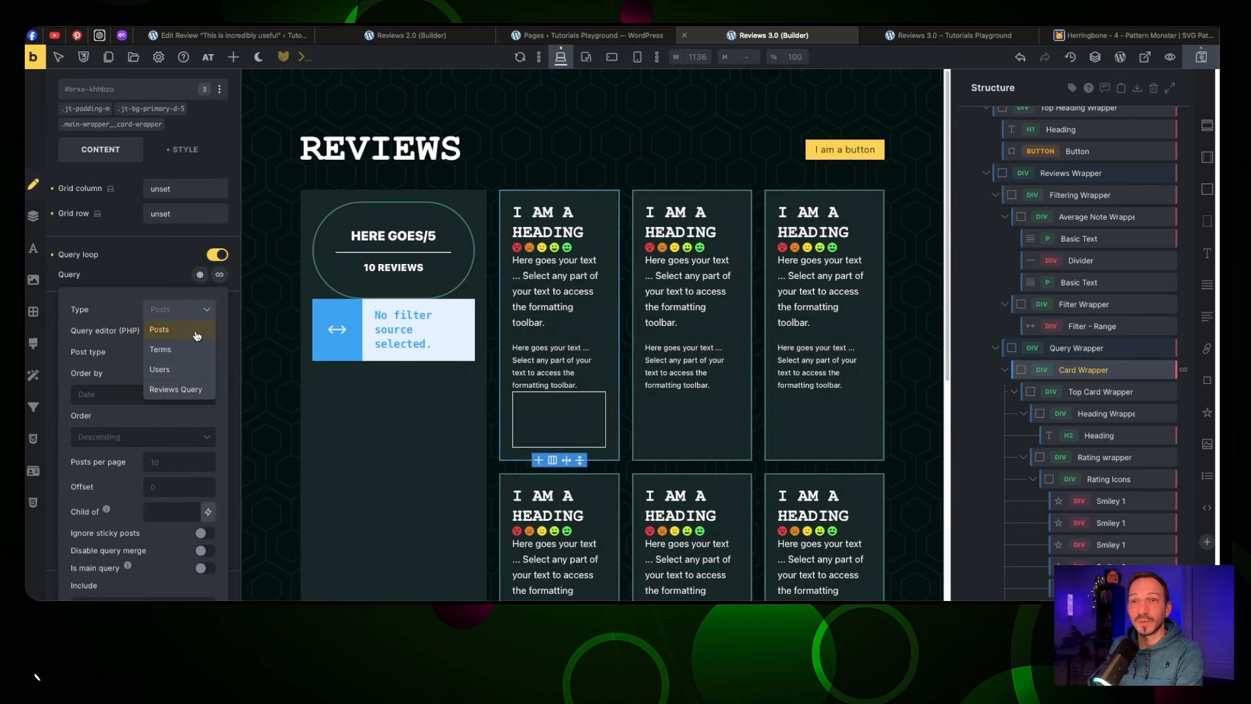
{"action": "left_click", "coordinate": [198, 332]}
{"action": "left_click", "coordinate": [202, 355]}
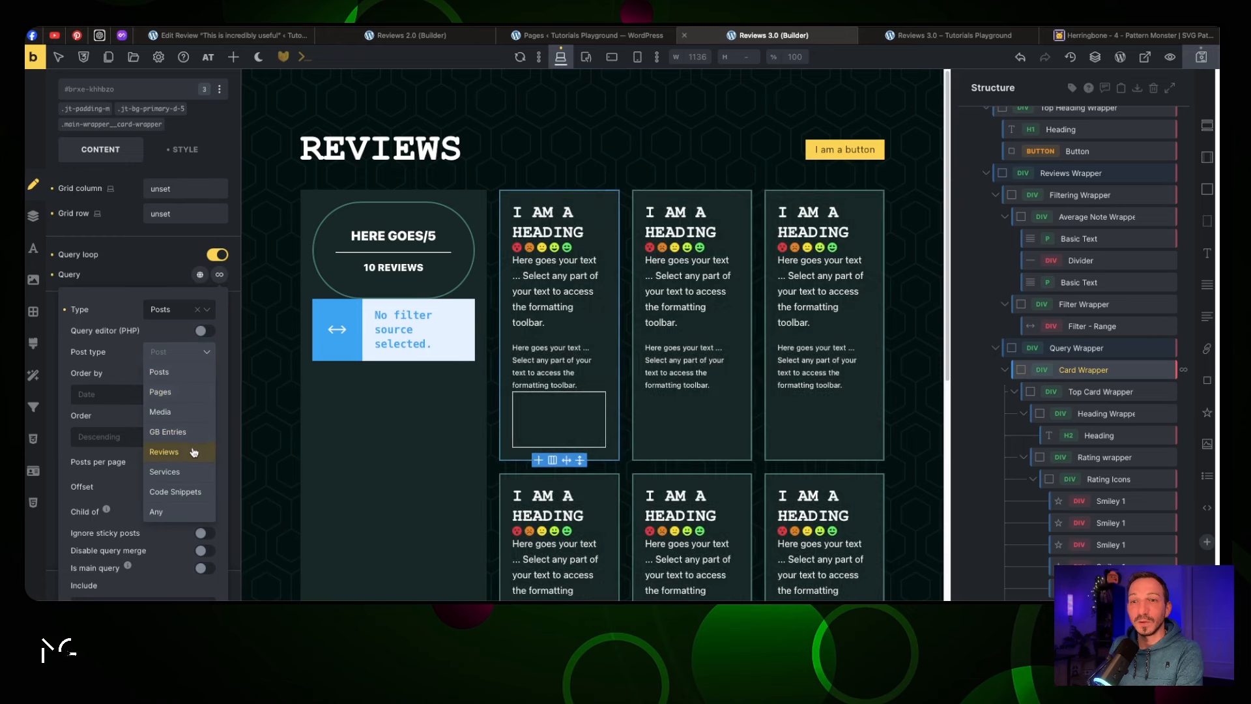
{"action": "left_click", "coordinate": [166, 452]}
{"action": "scroll", "coordinate": [167, 395], "scroll_direction": "down", "scroll_amount": 2}
{"action": "scroll", "coordinate": [167, 391], "scroll_direction": "down", "scroll_amount": 5}
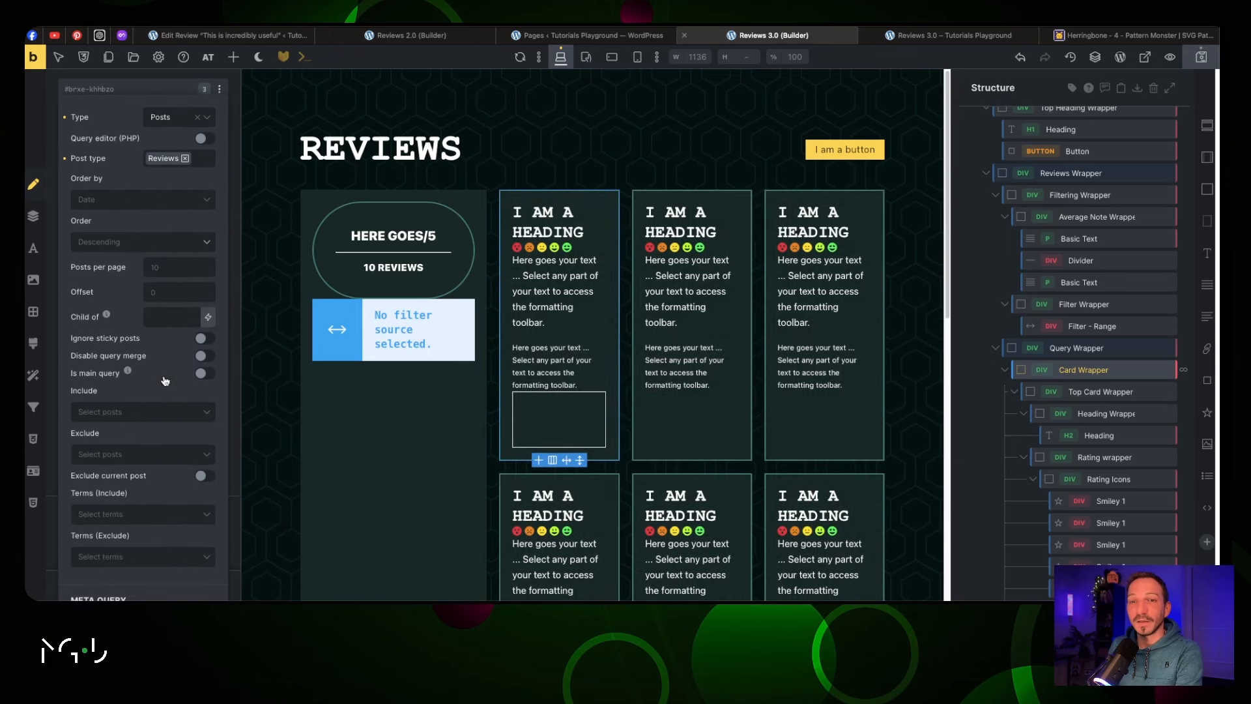
Save the page and check the repeated review cards on the live Reviews 3.0 page
{"action": "left_click", "coordinate": [1204, 59]}
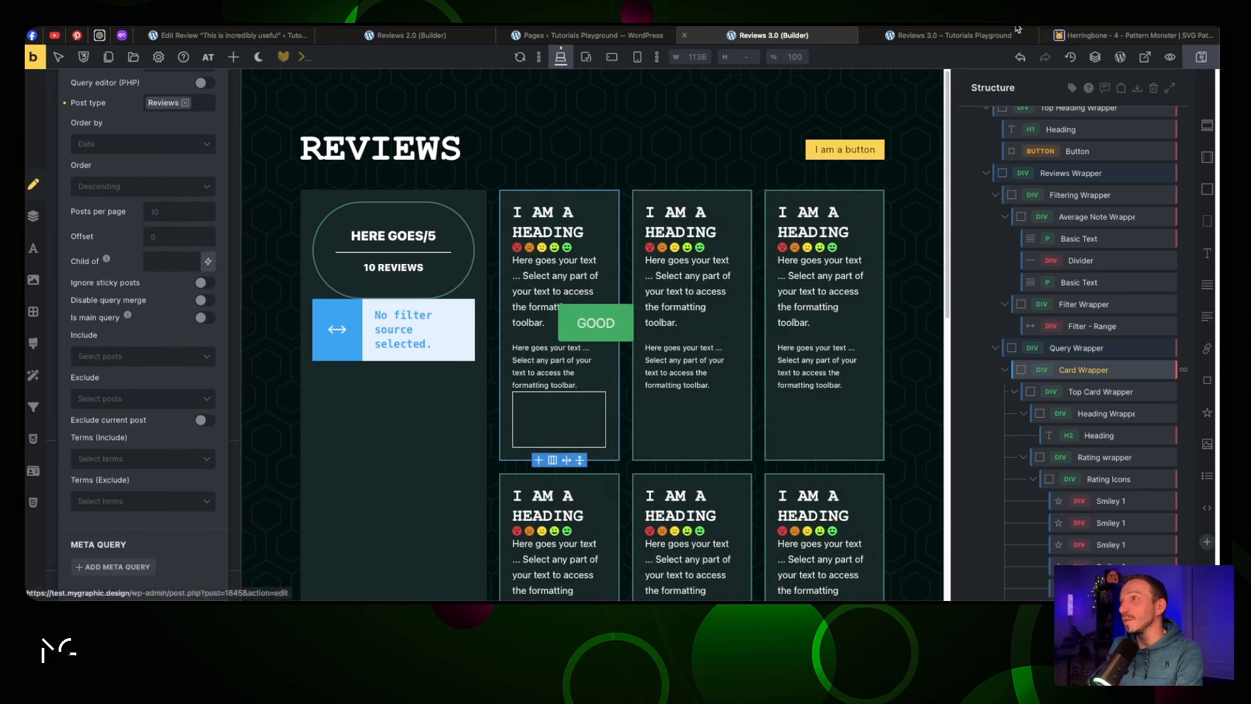
{"action": "left_click", "coordinate": [953, 36]}
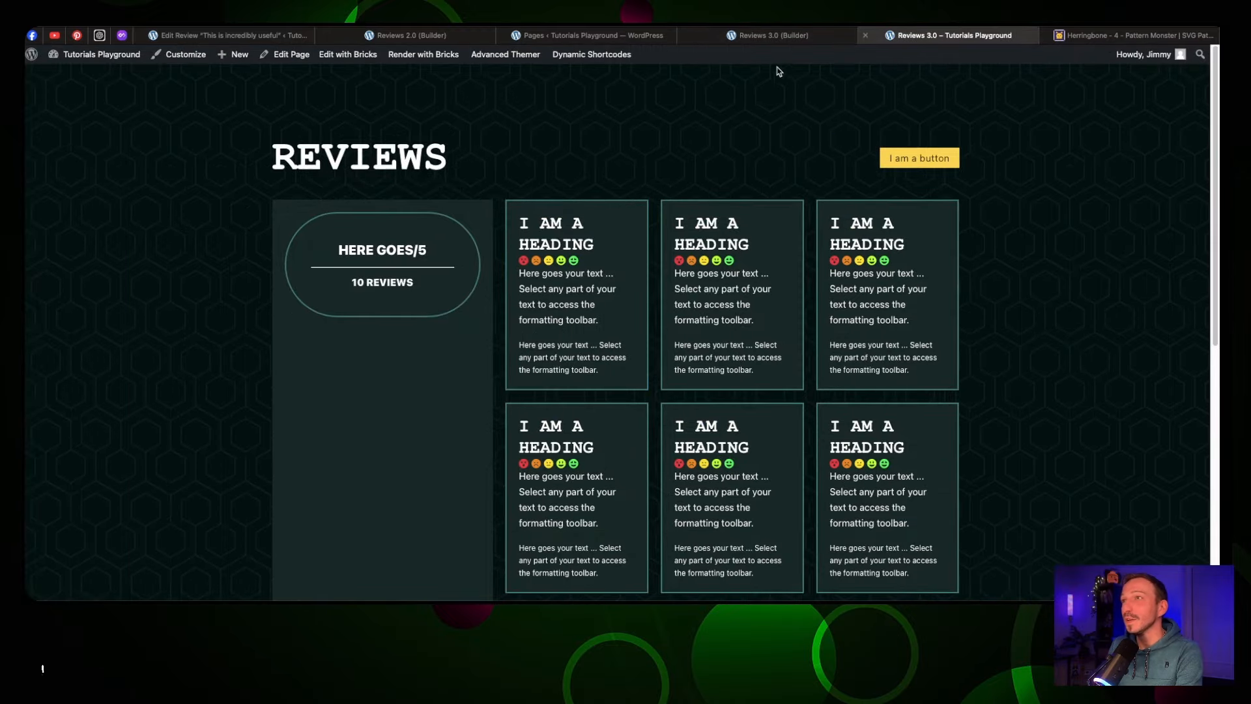
{"action": "left_click", "coordinate": [772, 36]}
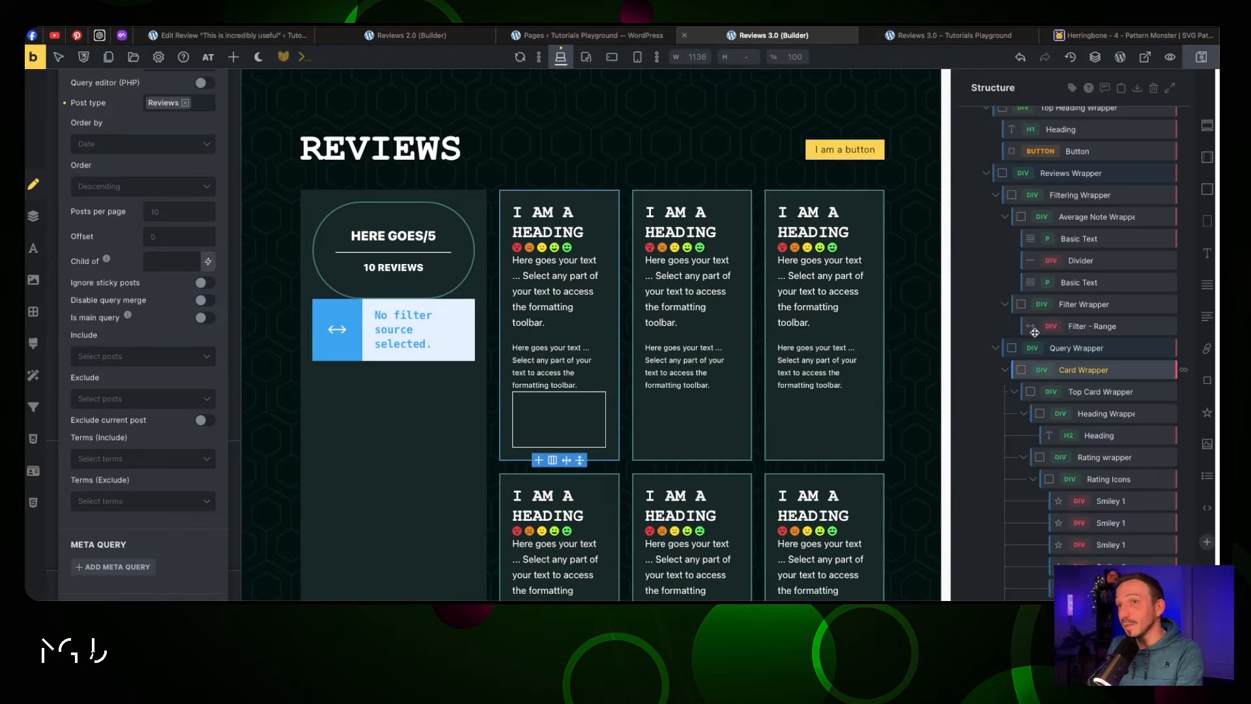
{"action": "mouse_move", "coordinate": [1163, 375]}
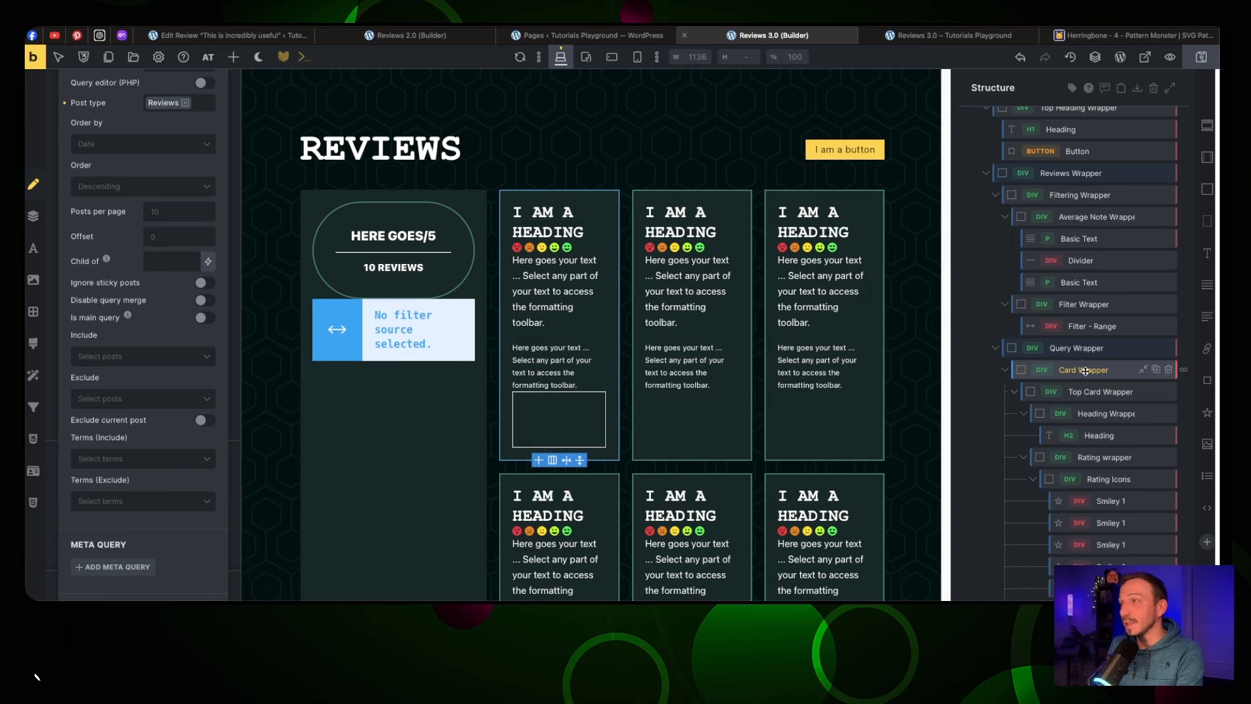
{"action": "left_click", "coordinate": [387, 331]}
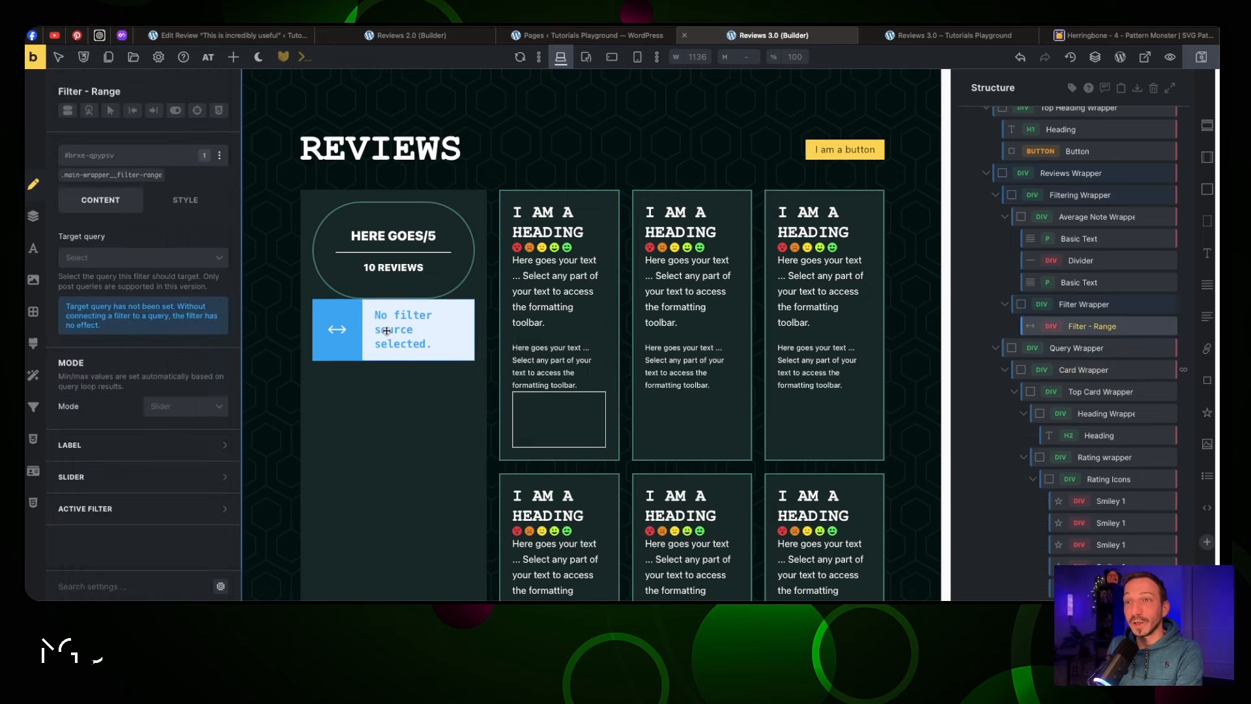
Point the range filter at the Card Wrapper query, applied on Input, sourced from a custom field
{"action": "left_click", "coordinate": [105, 258]}
{"action": "left_click", "coordinate": [116, 279]}
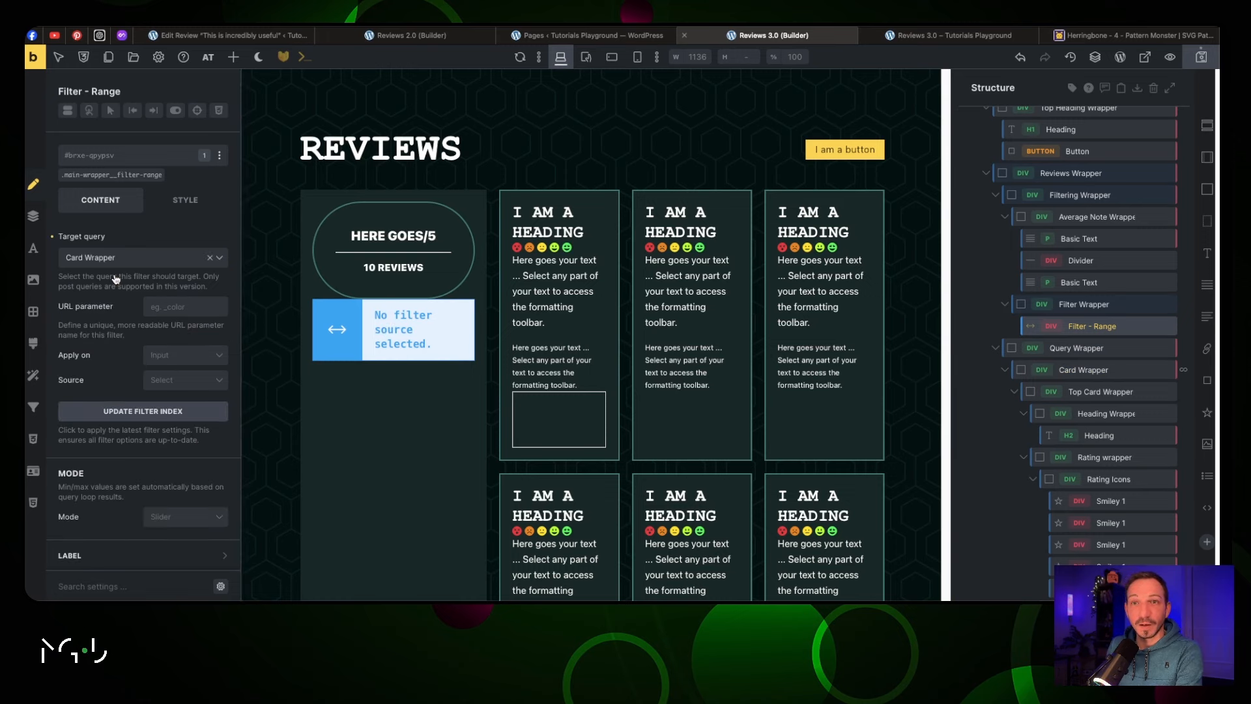
{"action": "left_click", "coordinate": [202, 360]}
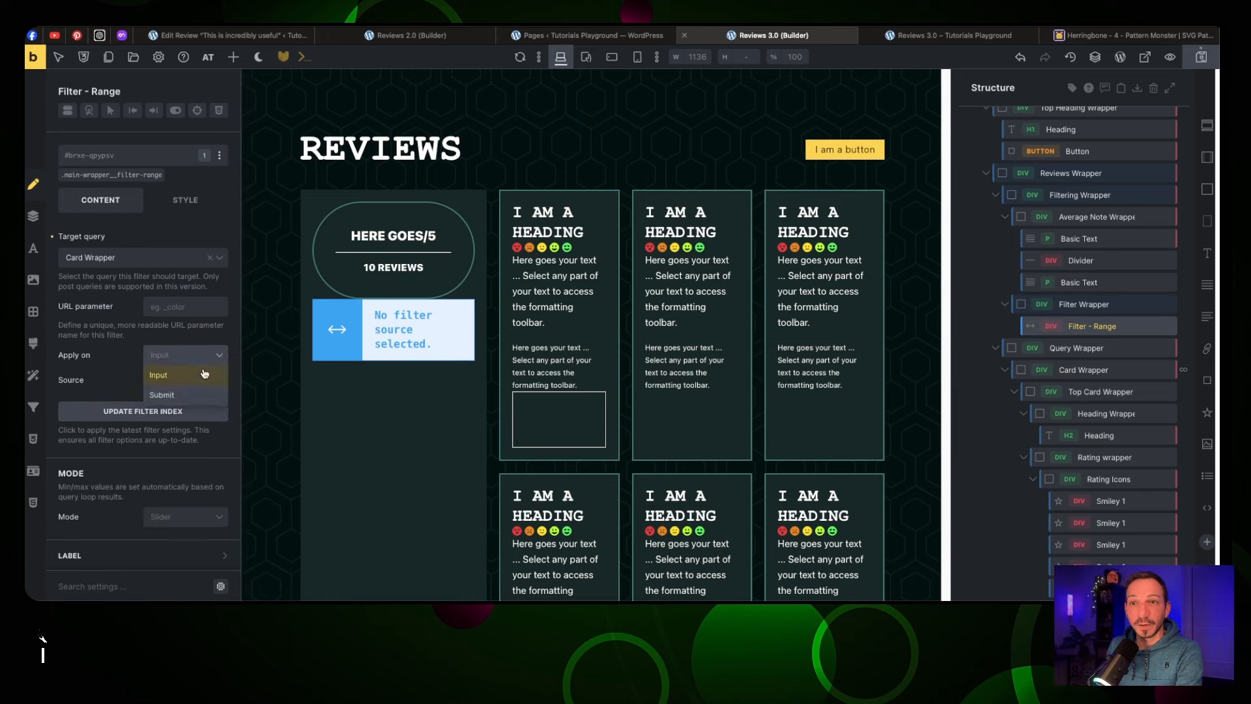
{"action": "left_click", "coordinate": [203, 373]}
{"action": "left_click", "coordinate": [206, 382]}
{"action": "left_click", "coordinate": [207, 400]}
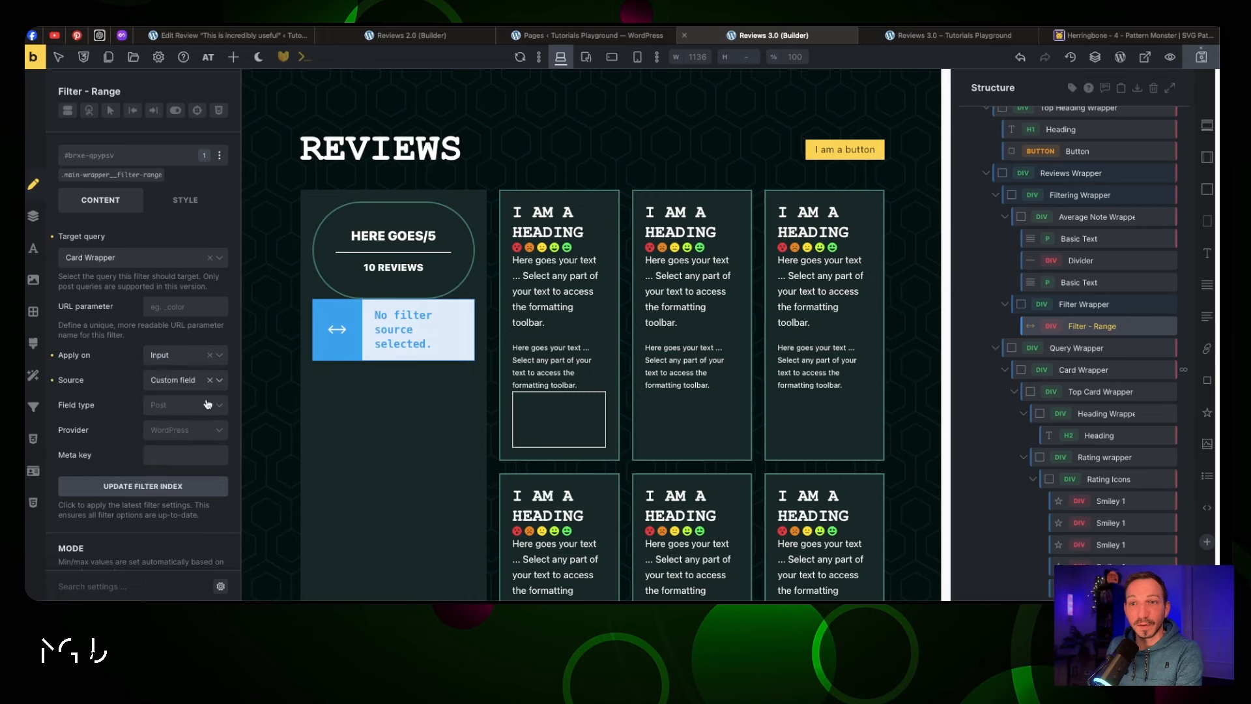
Set the custom field type to Post with ACF as provider, then go to the Pages list
{"action": "left_click", "coordinate": [205, 406]}
{"action": "left_click", "coordinate": [208, 427]}
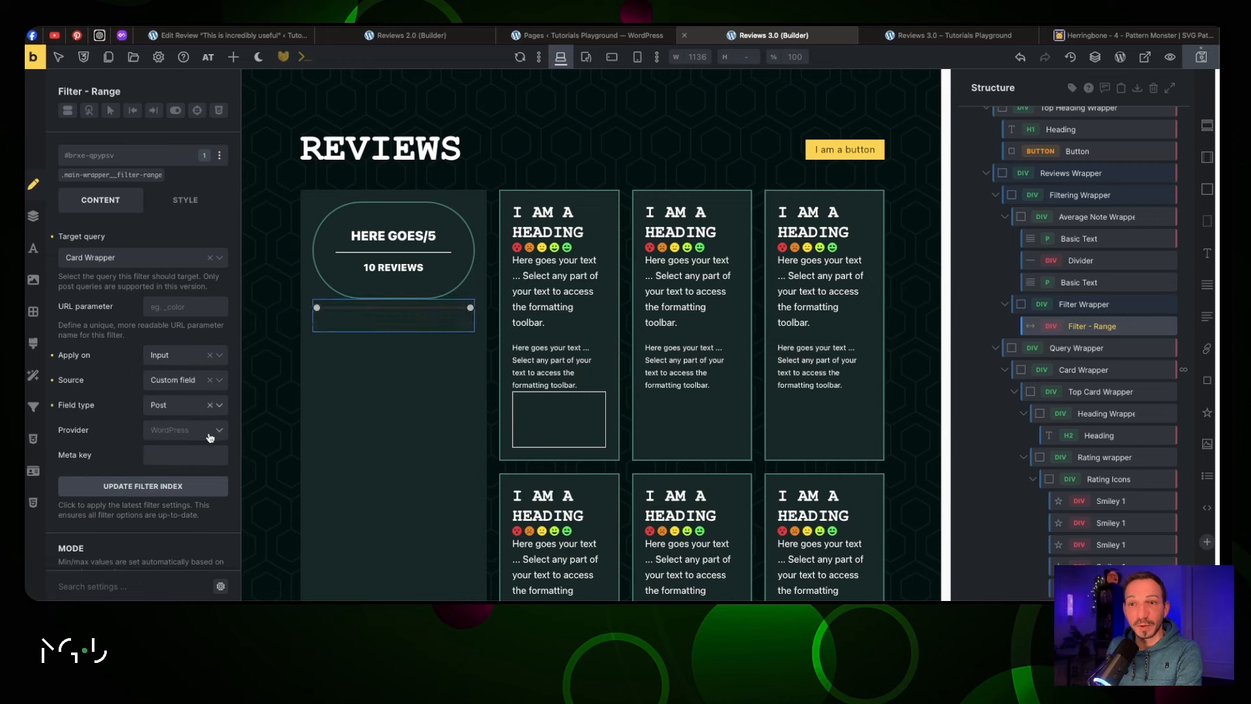
{"action": "left_click", "coordinate": [210, 432]}
{"action": "left_click", "coordinate": [209, 451]}
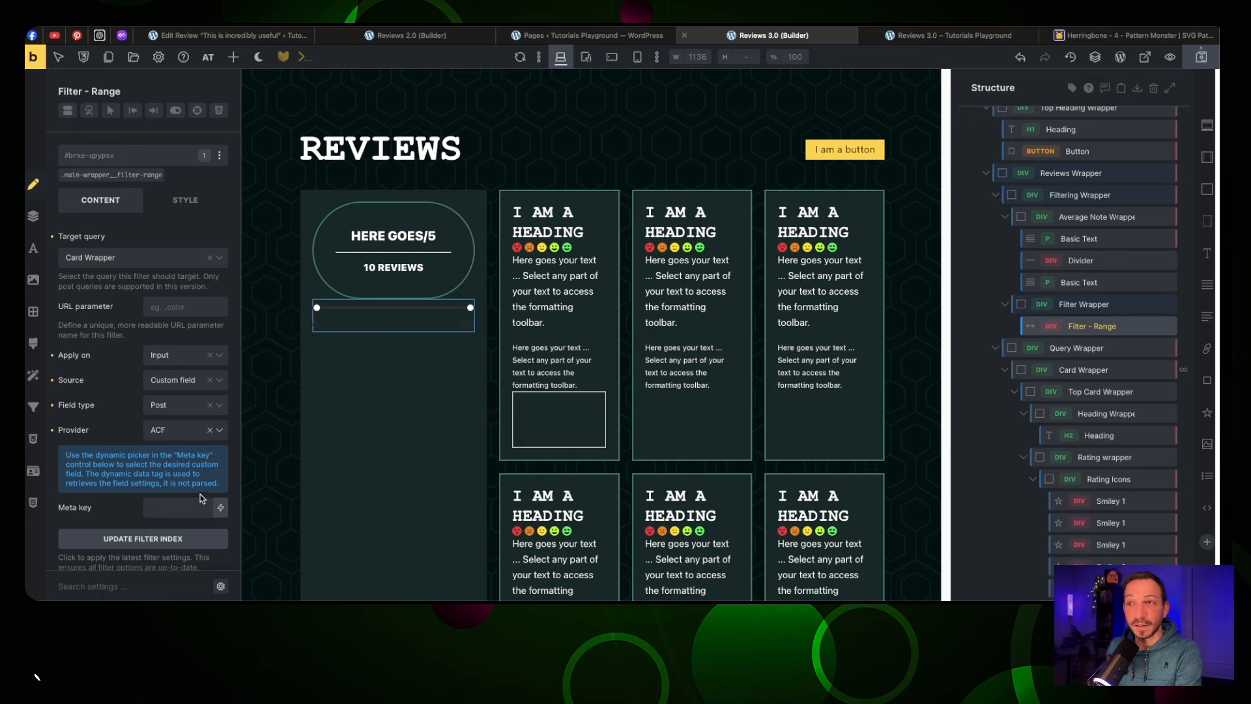
{"action": "left_click", "coordinate": [190, 511]}
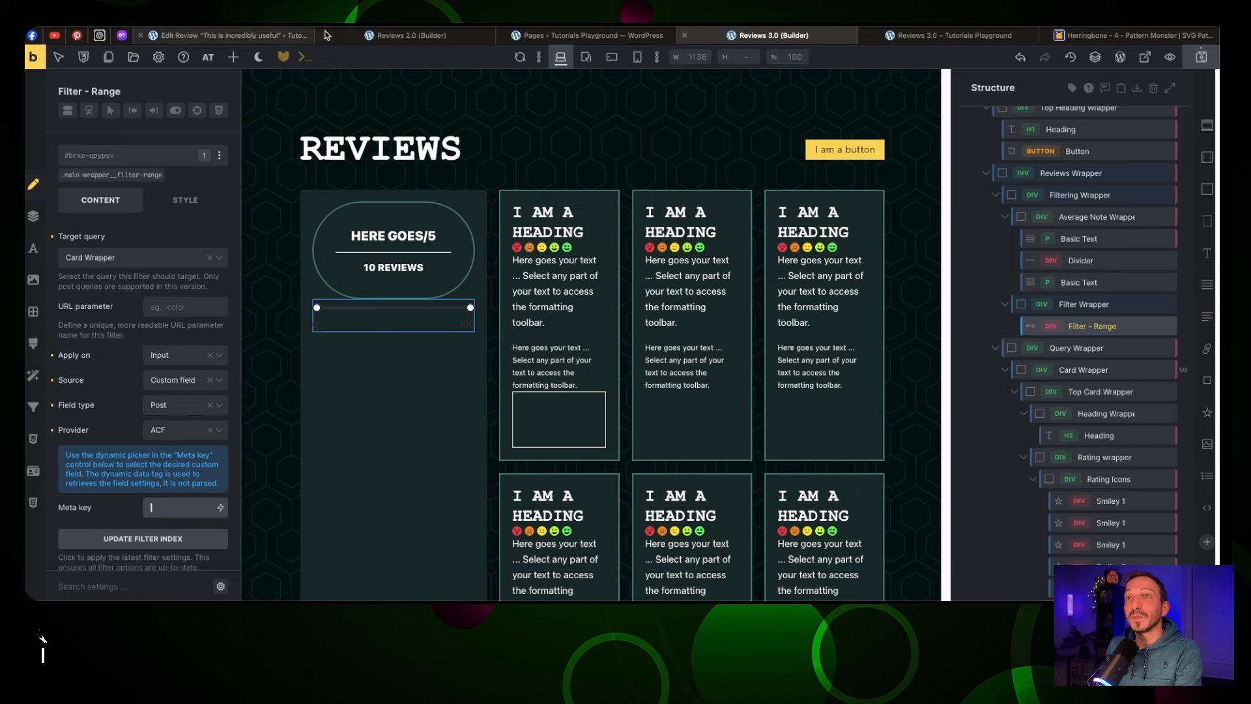
{"action": "left_click", "coordinate": [573, 36]}
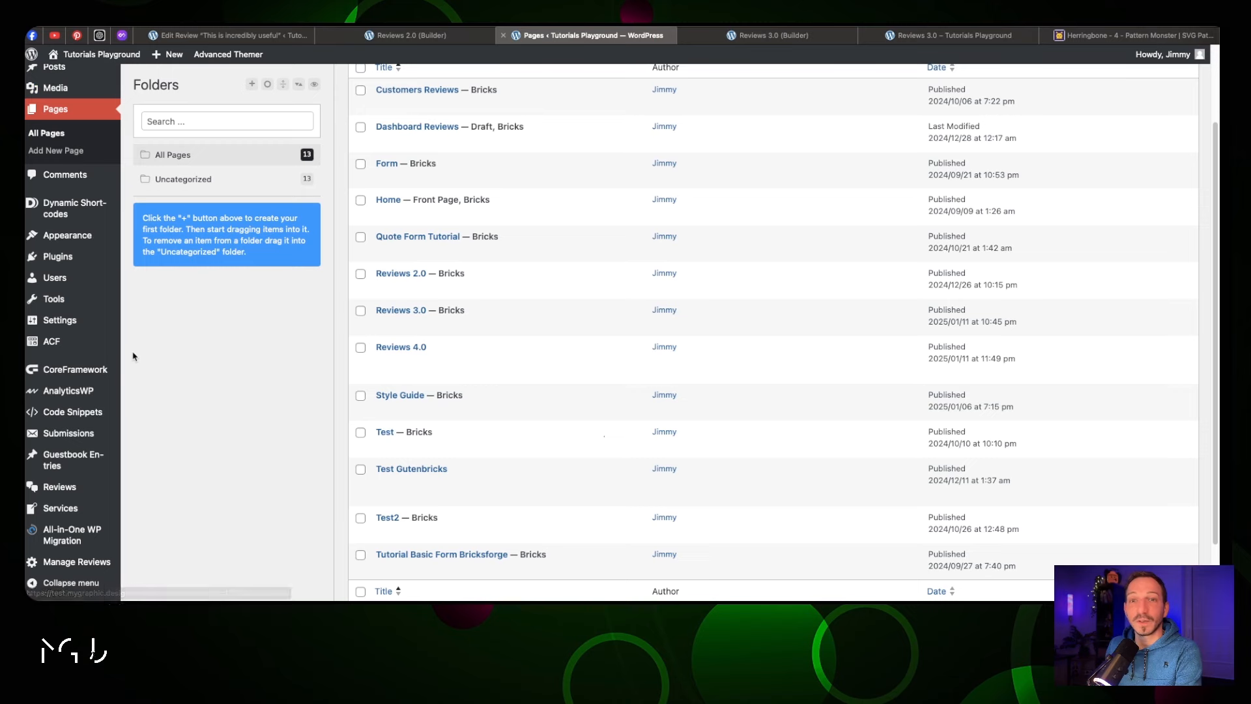
Look up the rating field name in the ACF Reviews field group and return to the builder
{"action": "left_click", "coordinate": [84, 342]}
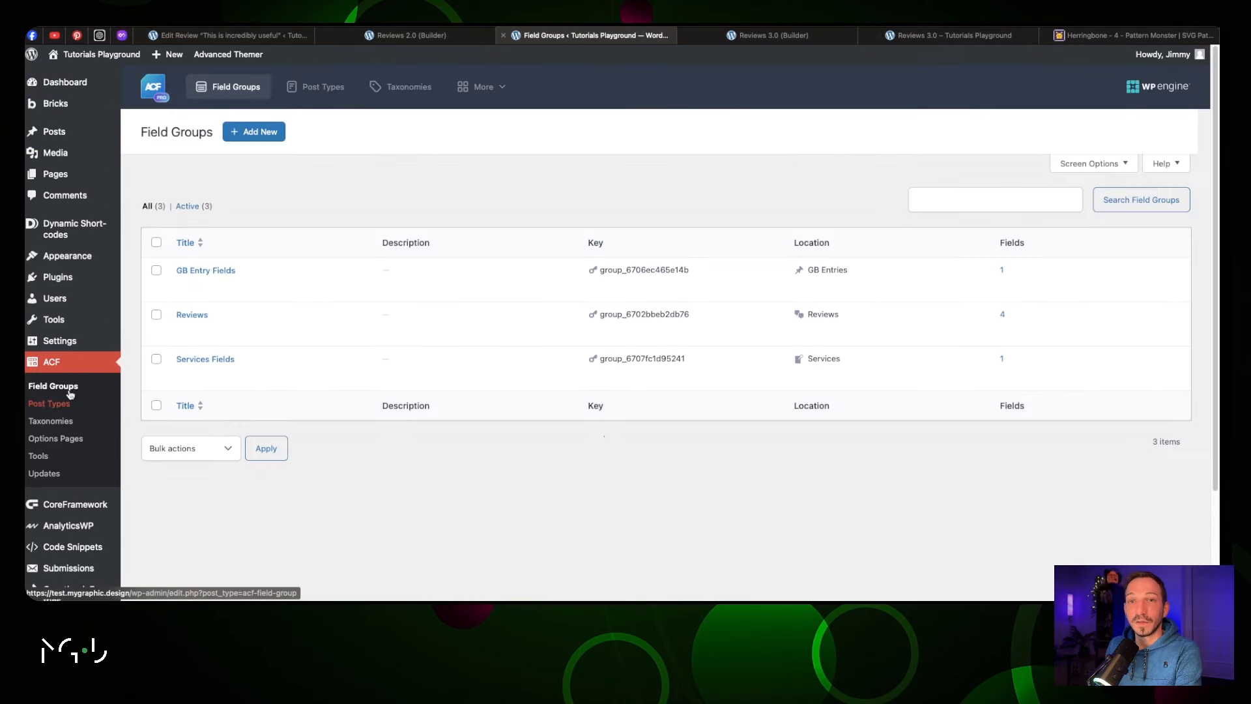
{"action": "left_click", "coordinate": [183, 327]}
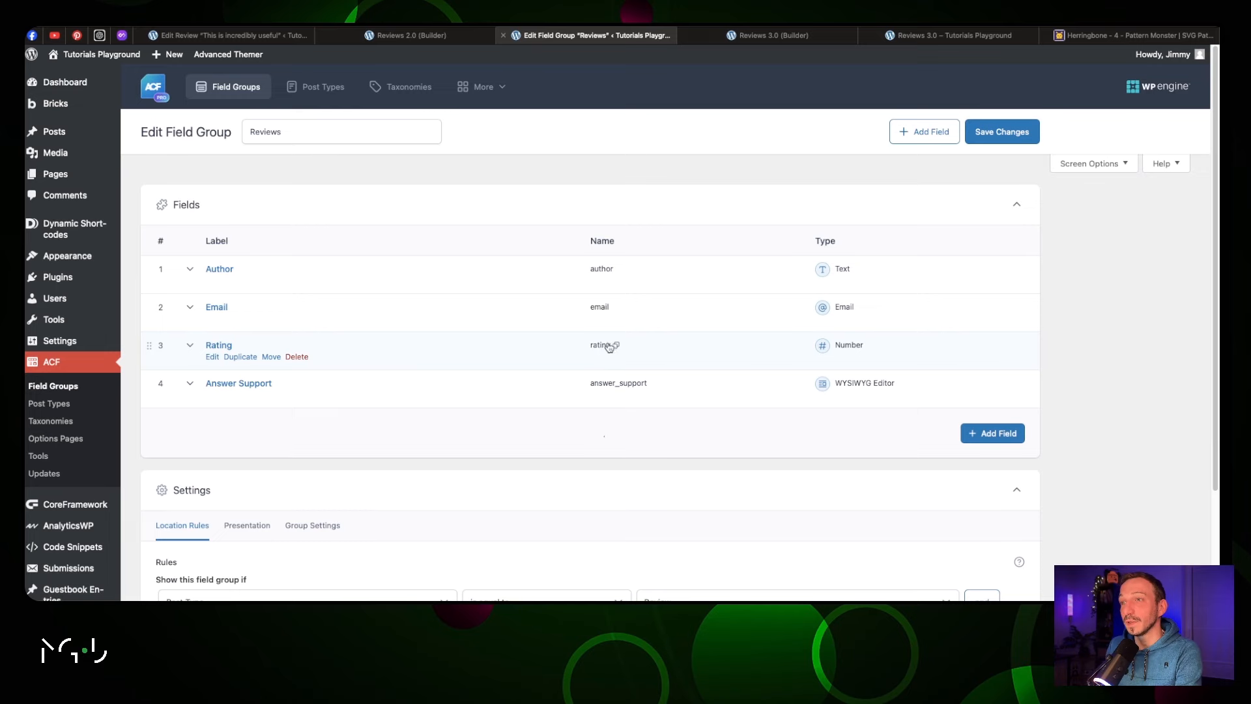
{"action": "left_click", "coordinate": [782, 37]}
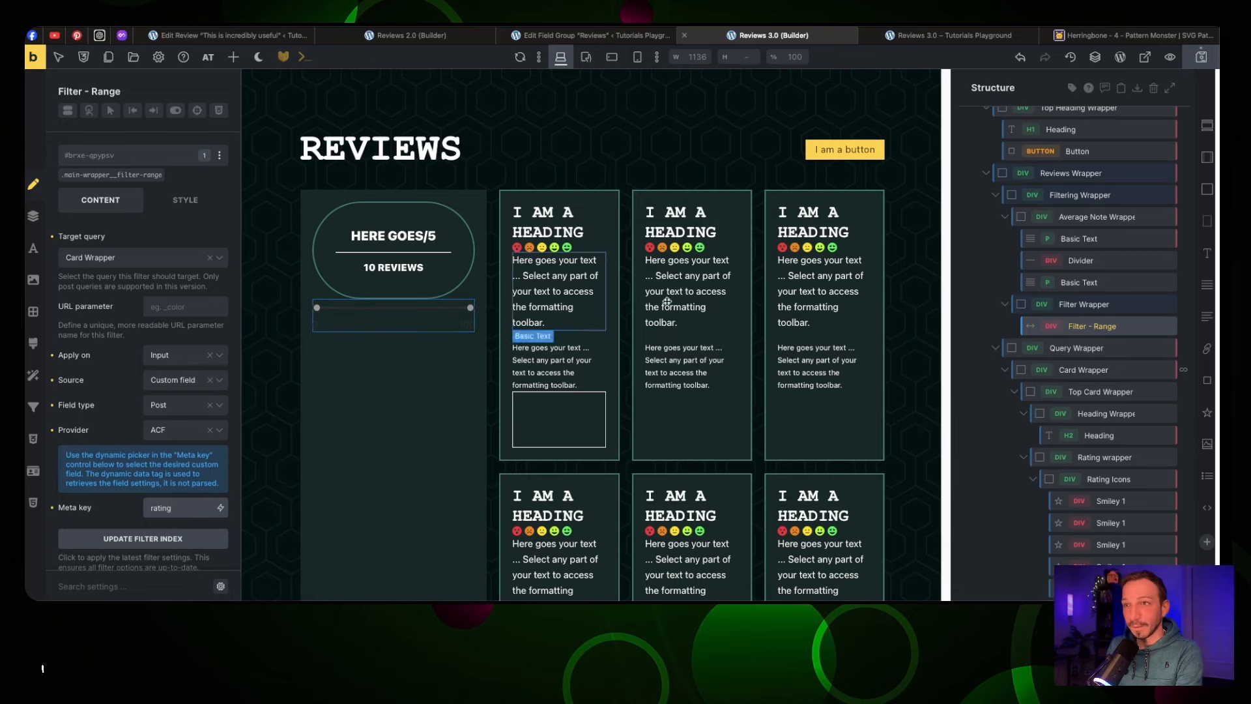
Update the filter index and test the range slider handles on the live Reviews 3.0 page
{"action": "left_click", "coordinate": [142, 538]}
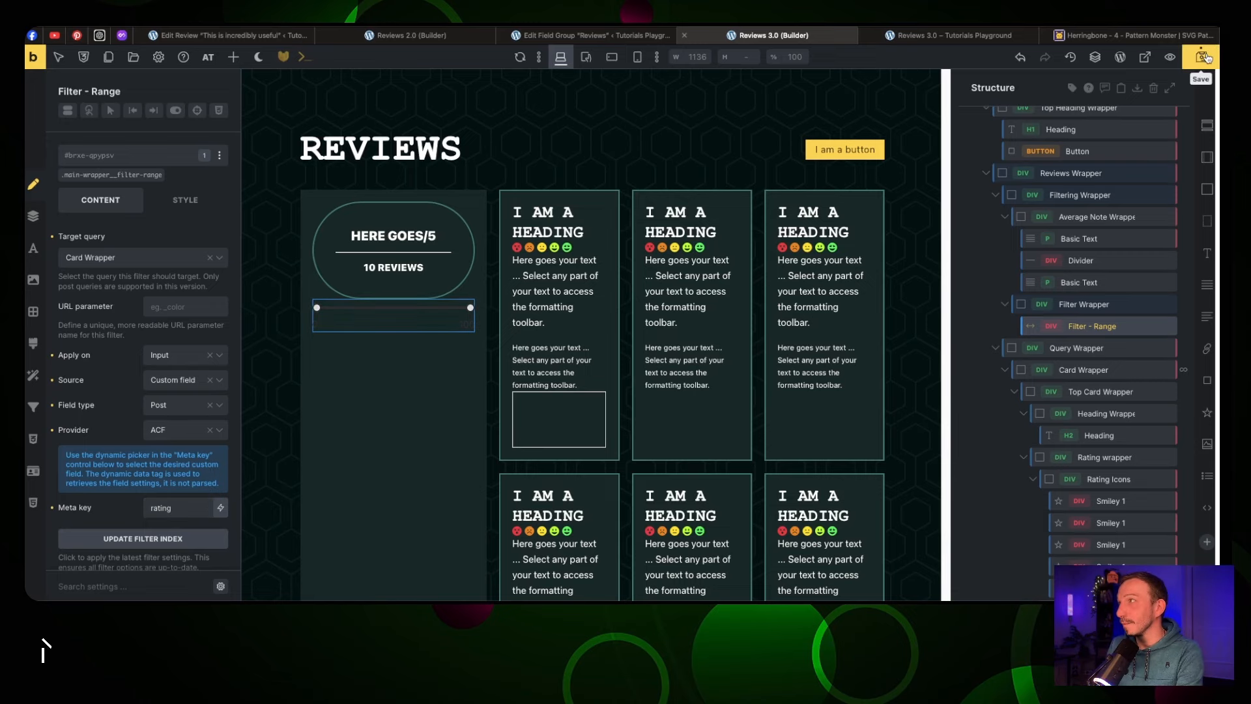
{"action": "left_click", "coordinate": [970, 37]}
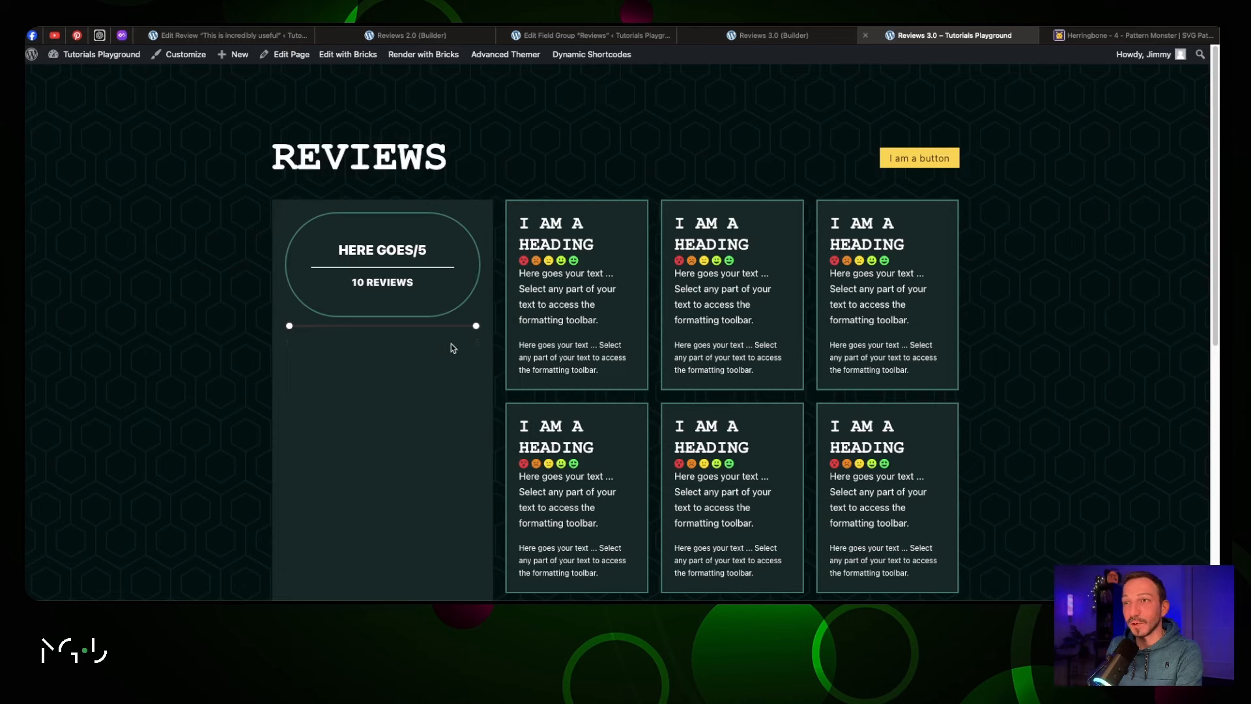
{"action": "left_click_drag", "start_coordinate": [477, 326], "coordinate": [430, 327]}
{"action": "left_click_drag", "start_coordinate": [290, 326], "coordinate": [335, 327]}
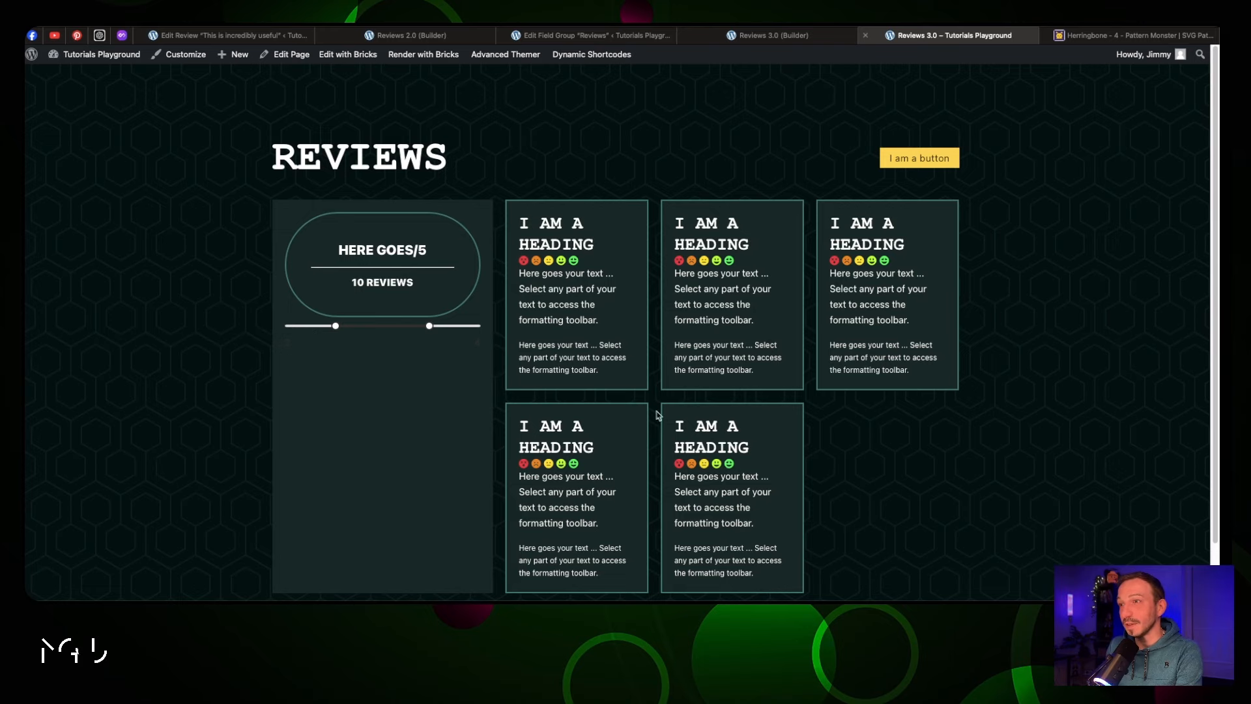
{"action": "left_click_drag", "start_coordinate": [337, 327], "coordinate": [263, 327]}
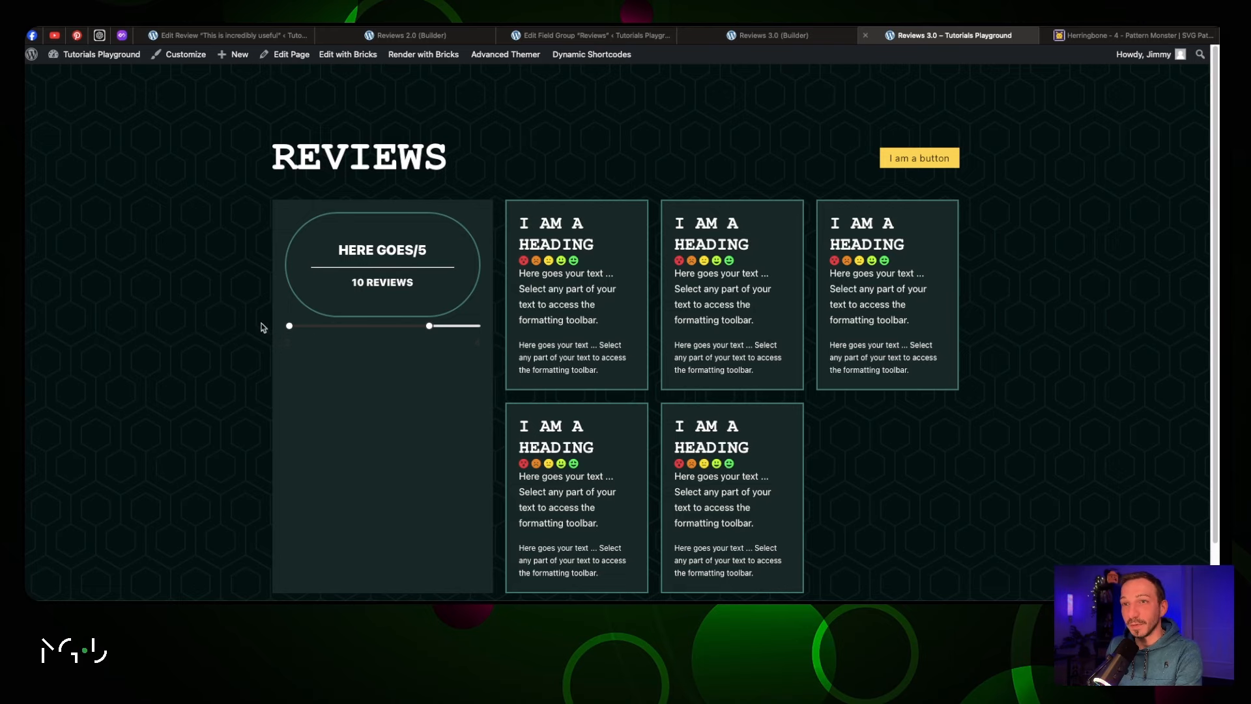
{"action": "key", "text": "ctrl+shift+Tab"}
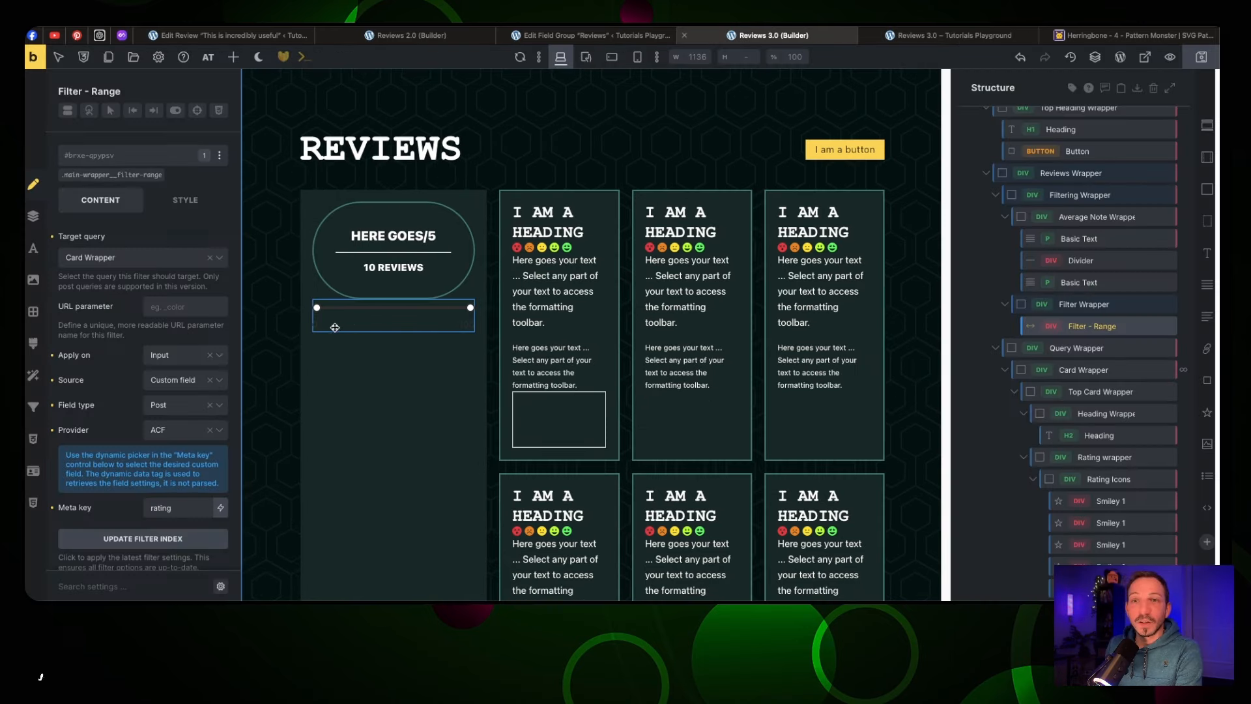
Set the range slider's bar colour to teal
{"action": "left_click", "coordinate": [187, 203]}
{"action": "left_click", "coordinate": [104, 201]}
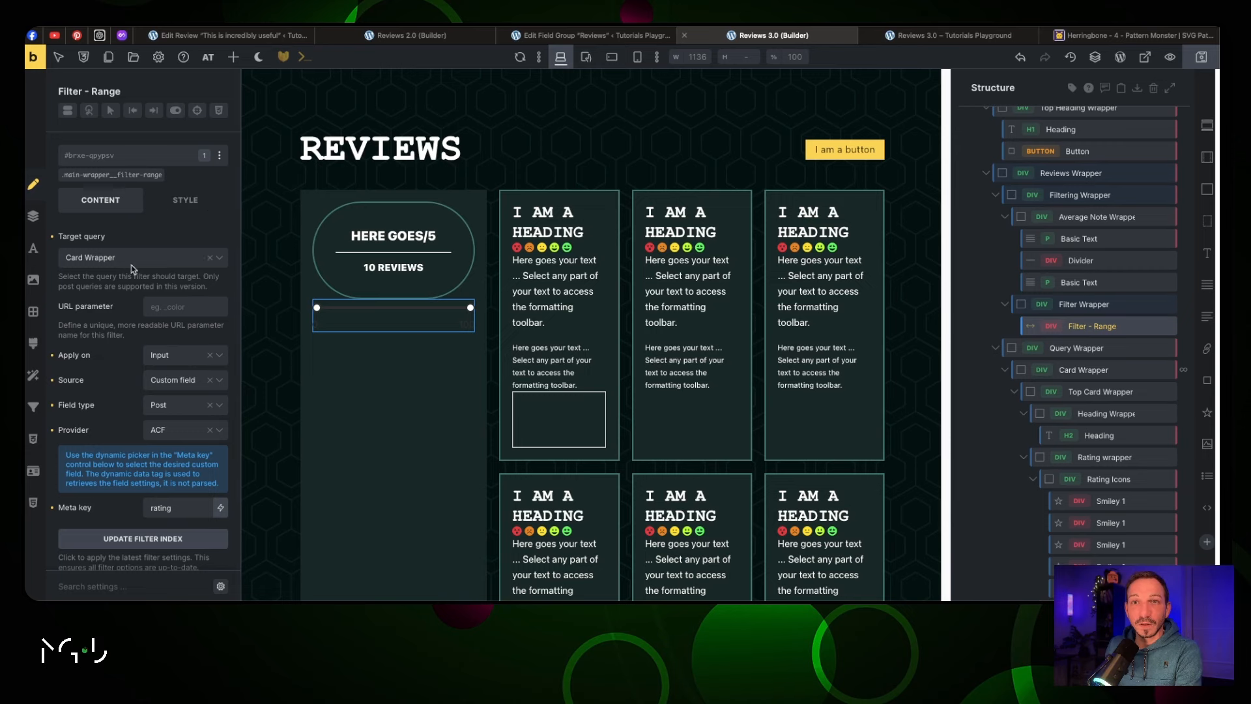
{"action": "scroll", "coordinate": [131, 268], "scroll_direction": "down", "scroll_amount": 3}
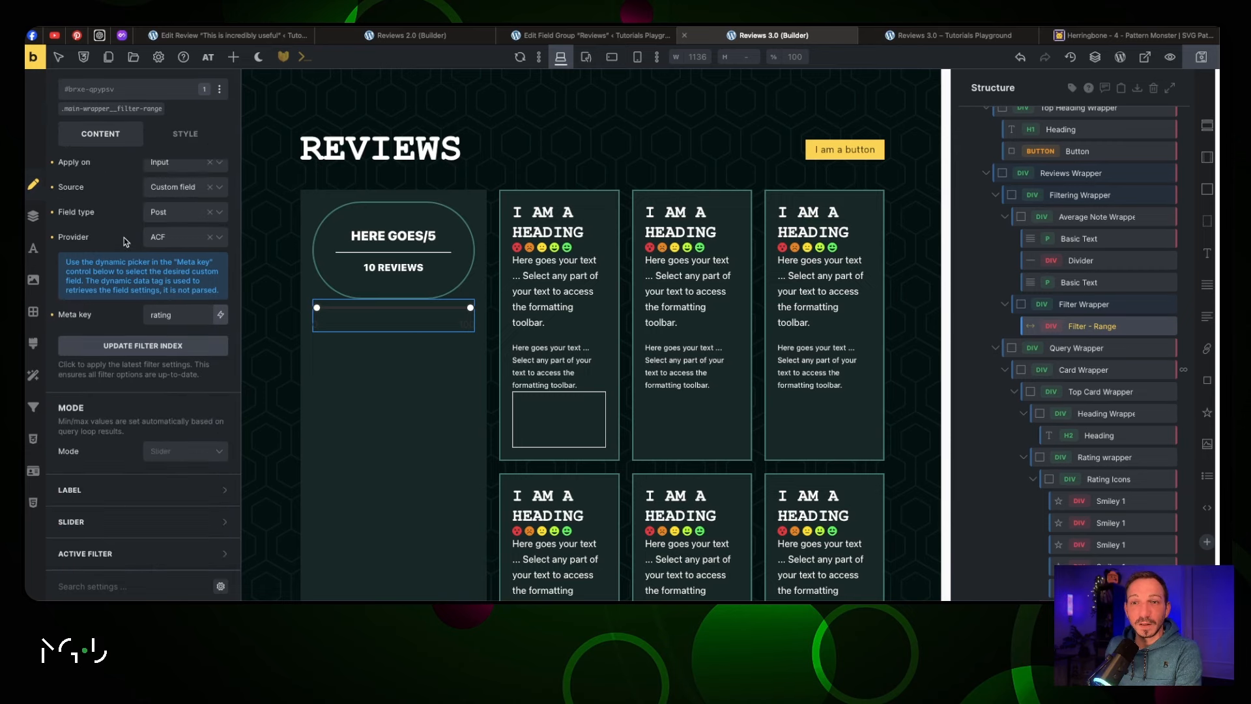
{"action": "left_click", "coordinate": [152, 492]}
{"action": "scroll", "coordinate": [173, 475], "scroll_direction": "down", "scroll_amount": 2}
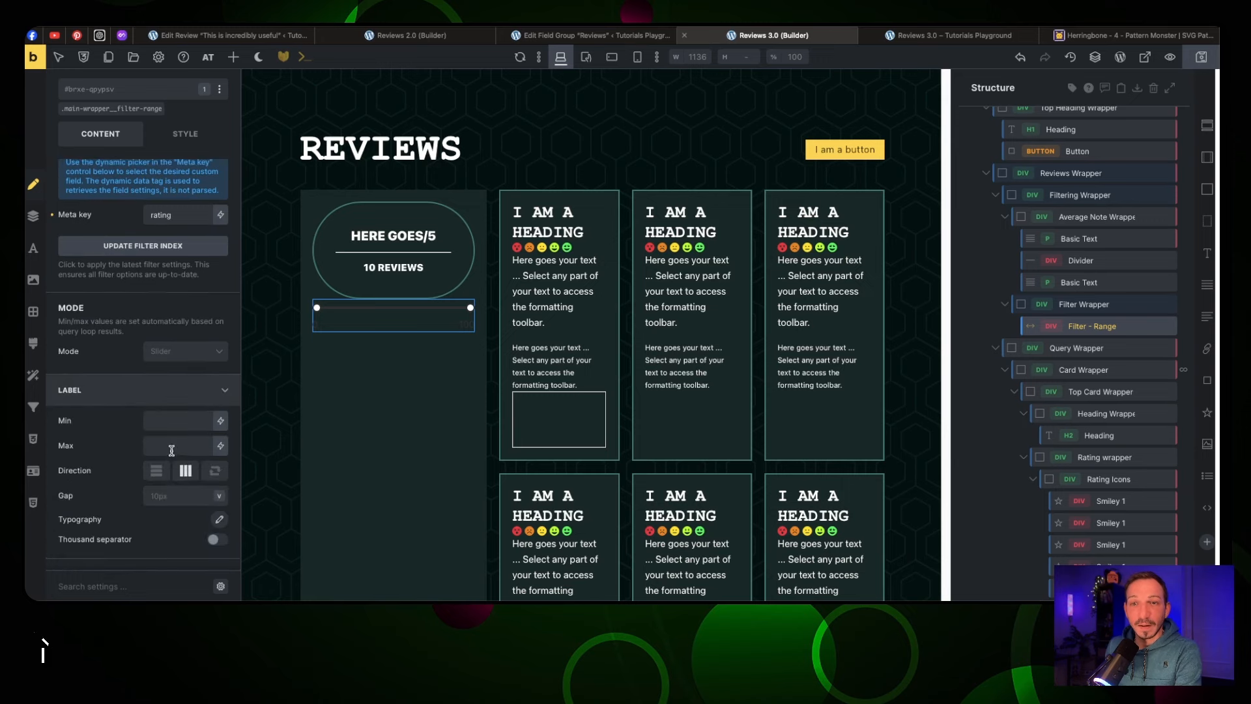
{"action": "scroll", "coordinate": [171, 450], "scroll_direction": "down", "scroll_amount": 1}
{"action": "left_click", "coordinate": [156, 518]}
{"action": "scroll", "coordinate": [164, 482], "scroll_direction": "down", "scroll_amount": 1}
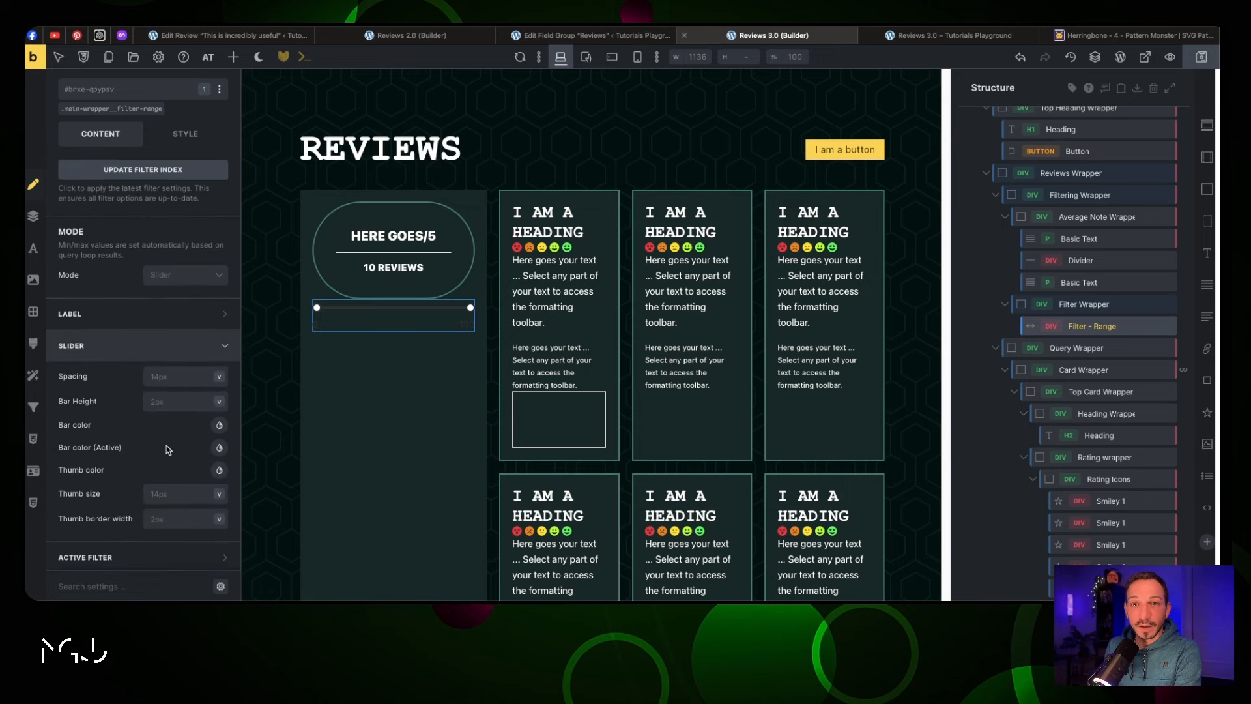
{"action": "left_click", "coordinate": [219, 427]}
{"action": "scroll", "coordinate": [159, 472], "scroll_direction": "down", "scroll_amount": 4}
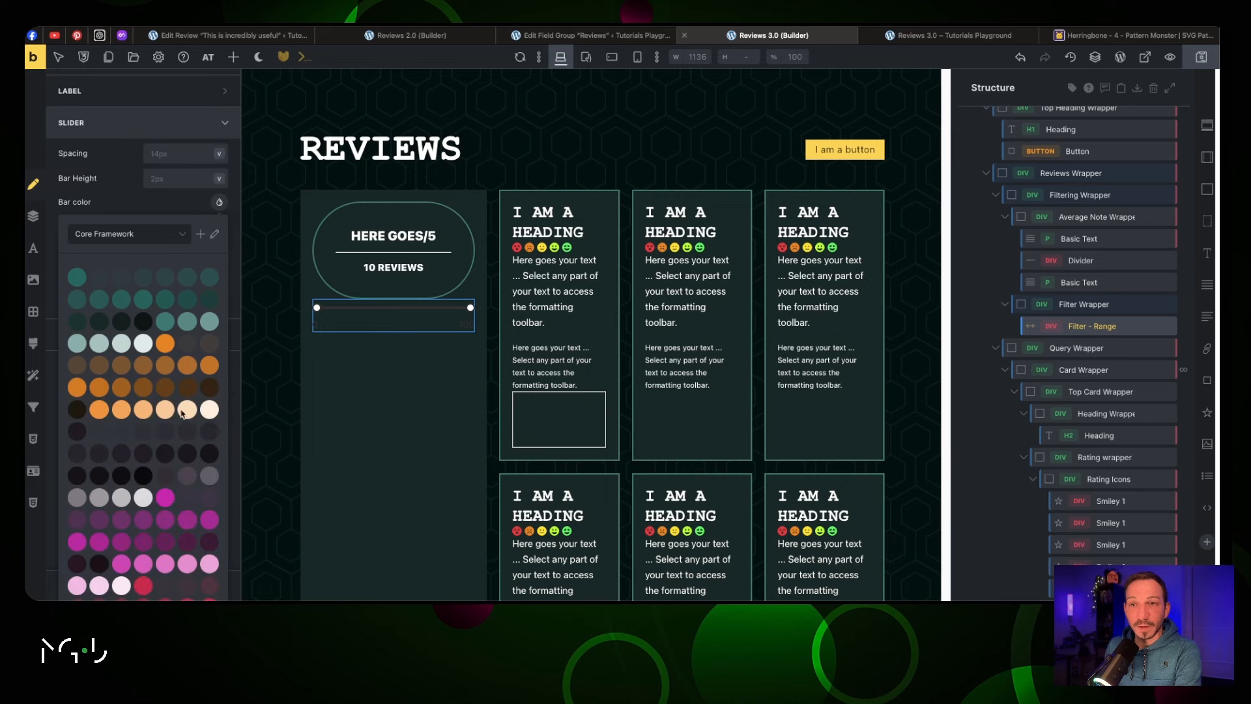
{"action": "left_click", "coordinate": [210, 321]}
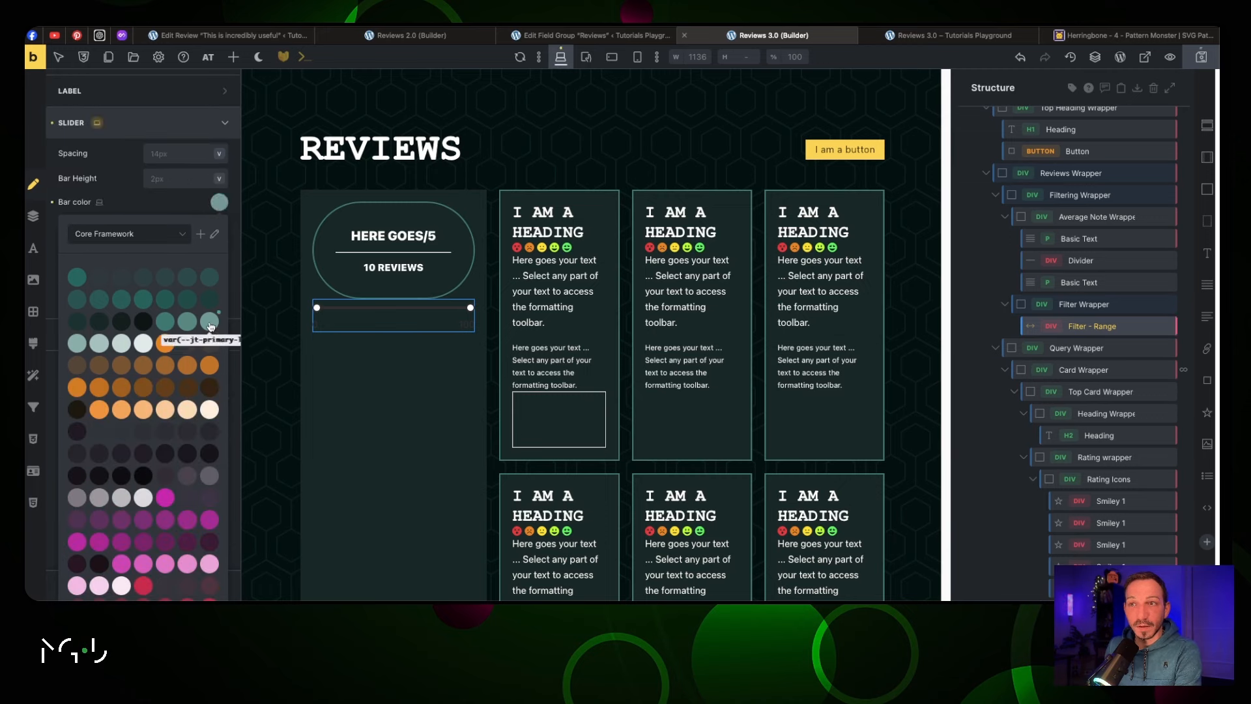
{"action": "left_click", "coordinate": [219, 203]}
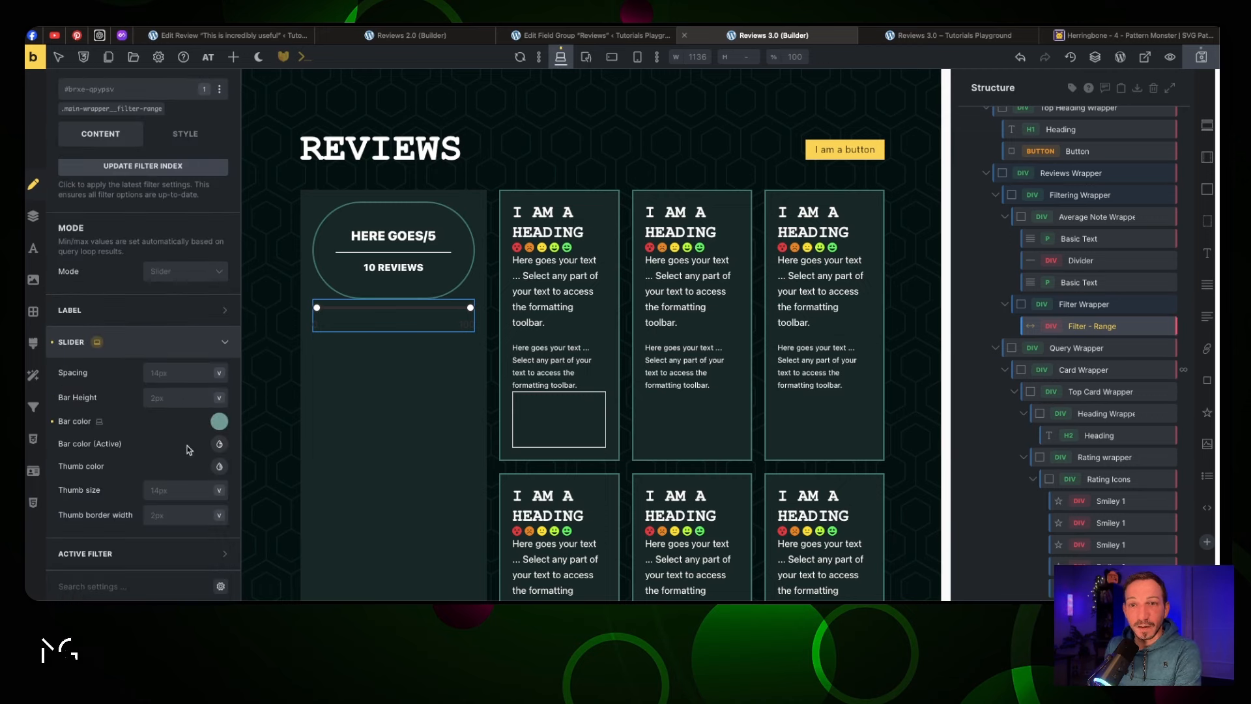
Make the slider's active bar colour light
{"action": "left_click", "coordinate": [219, 443]}
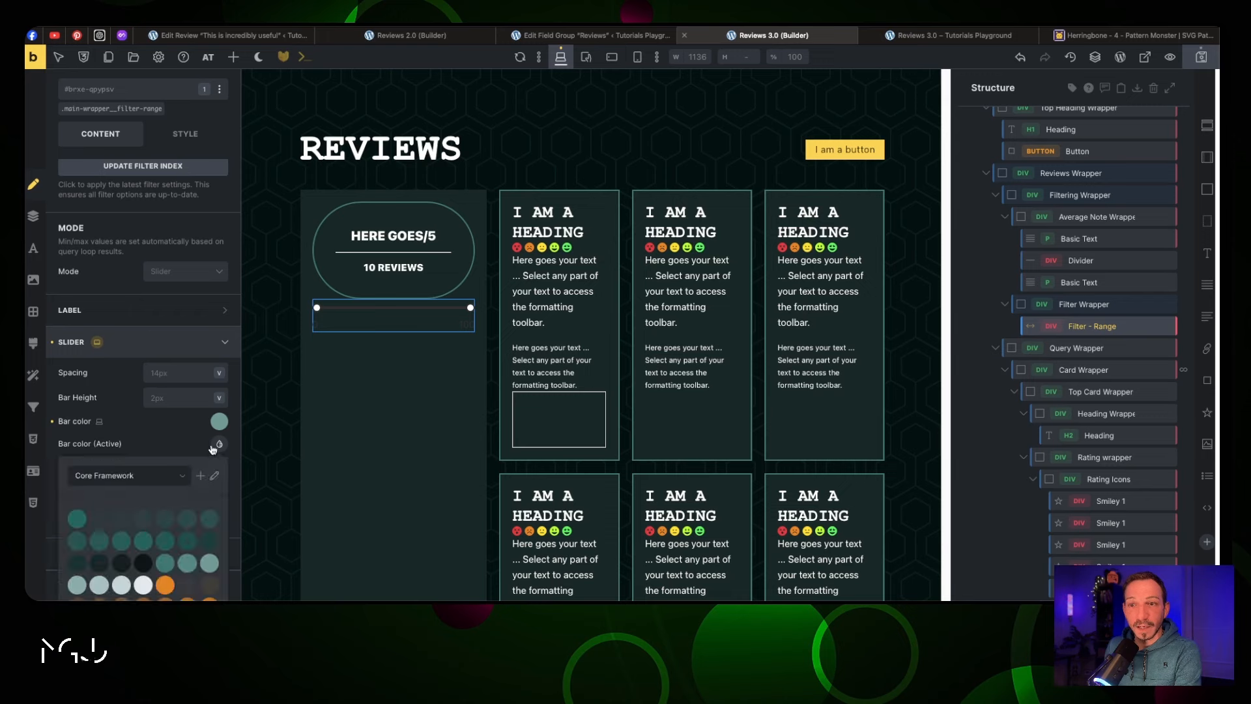
{"action": "left_click", "coordinate": [122, 585]}
{"action": "scroll", "coordinate": [124, 427], "scroll_direction": "down", "scroll_amount": 3}
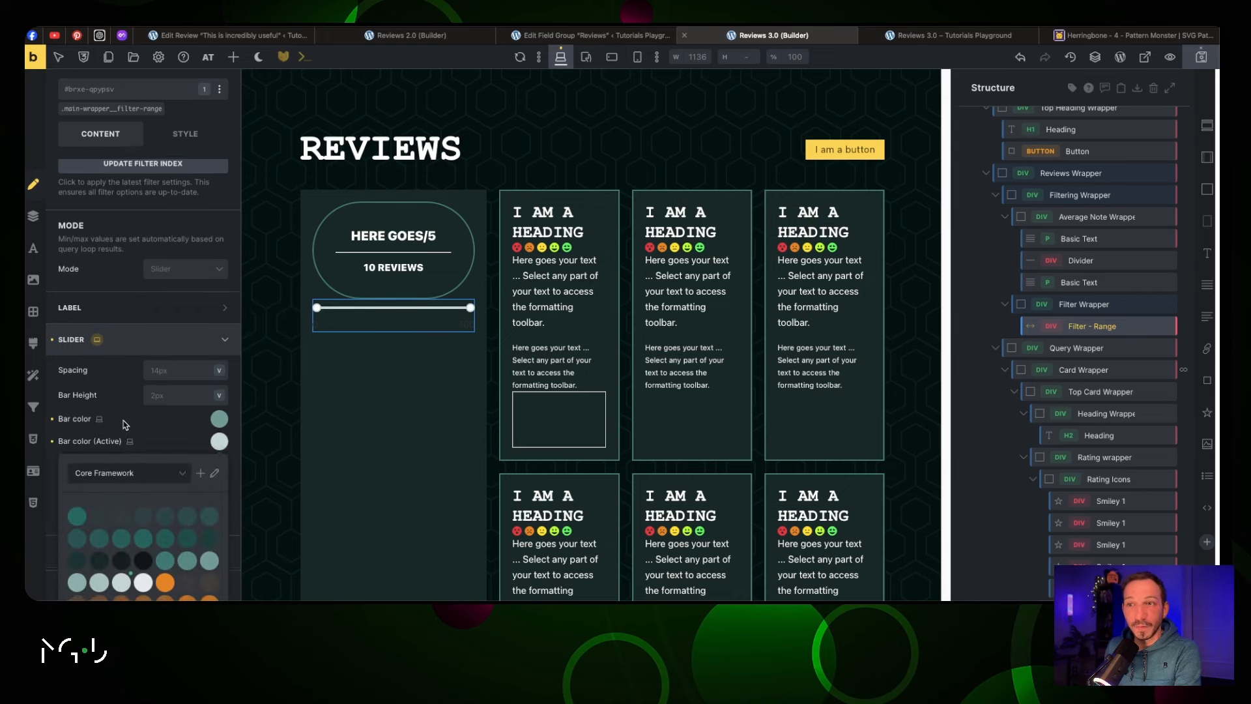
{"action": "left_click", "coordinate": [219, 353]}
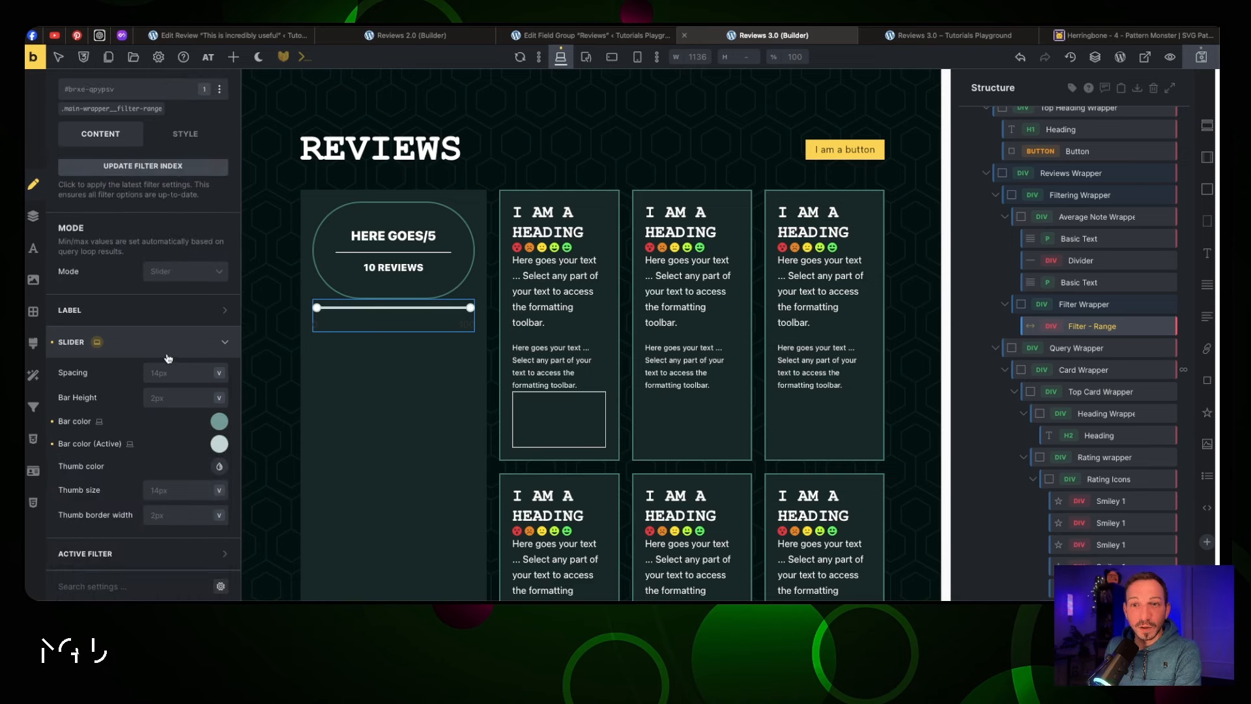
Set the 0/100 label typography colour to var(--jt-primary-l-5)
{"action": "left_click", "coordinate": [173, 319]}
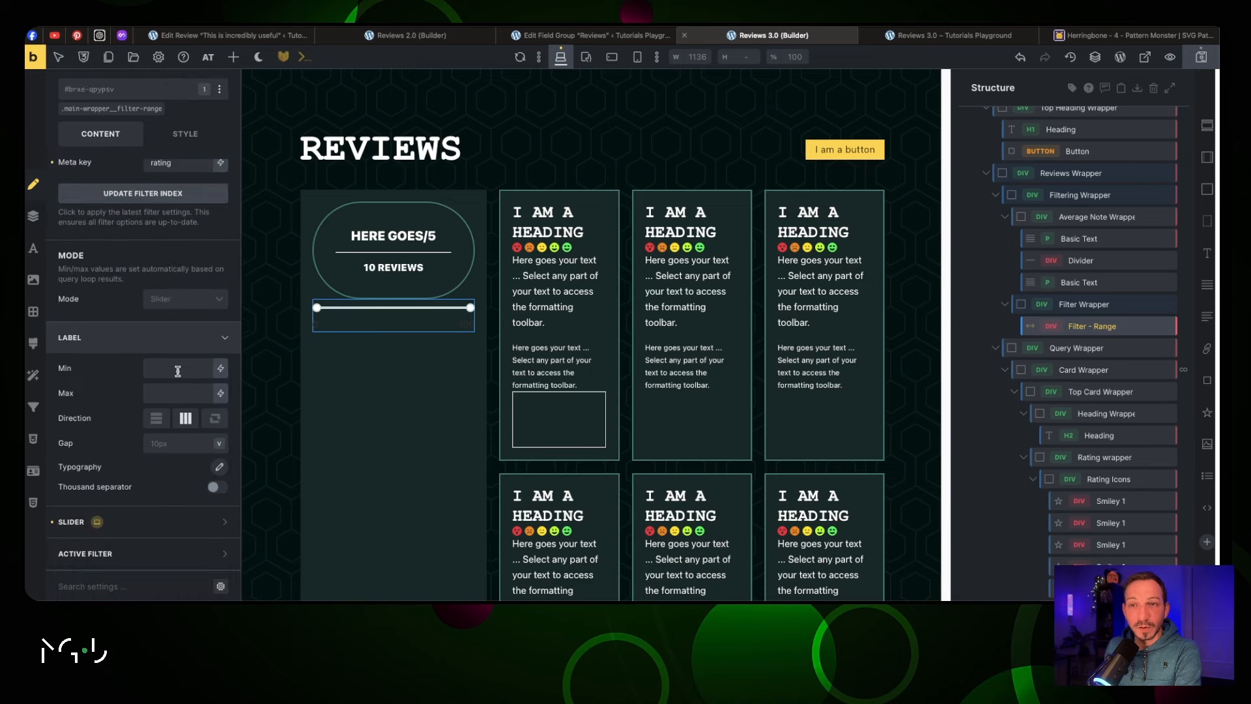
{"action": "left_click", "coordinate": [218, 468]}
{"action": "left_click", "coordinate": [206, 495]}
{"action": "scroll", "coordinate": [202, 505], "scroll_direction": "down", "scroll_amount": 5}
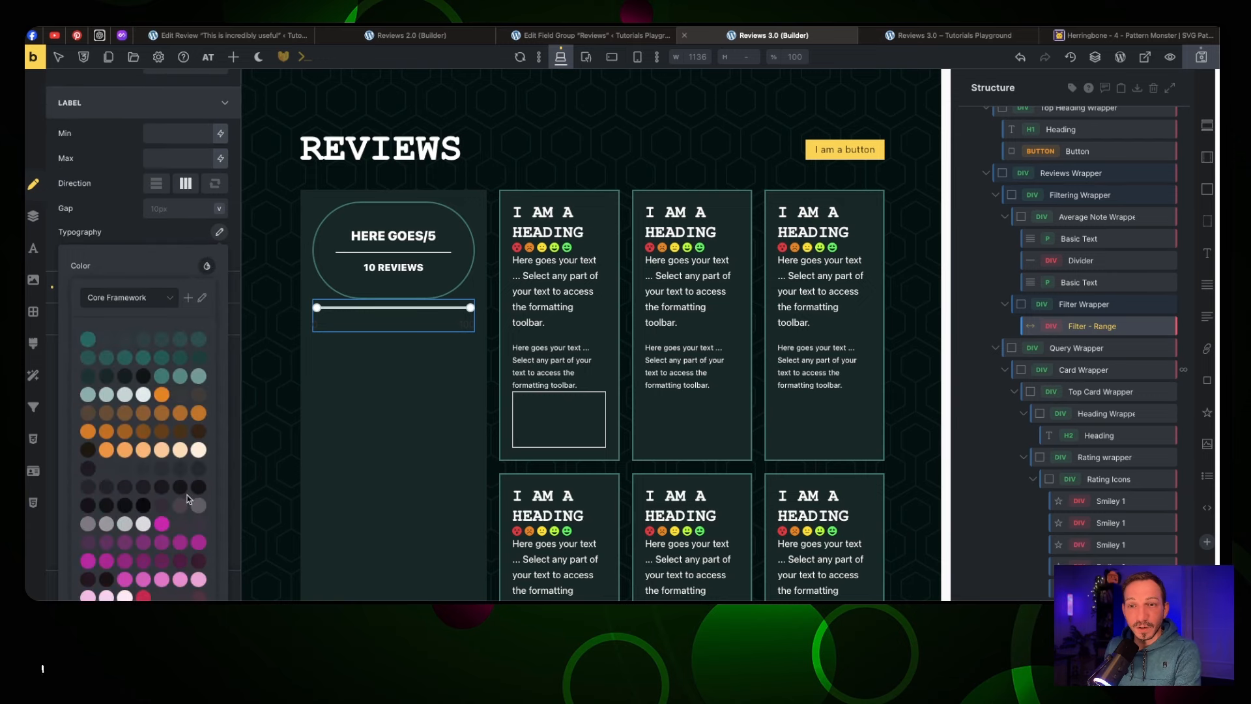
{"action": "left_click", "coordinate": [108, 395]}
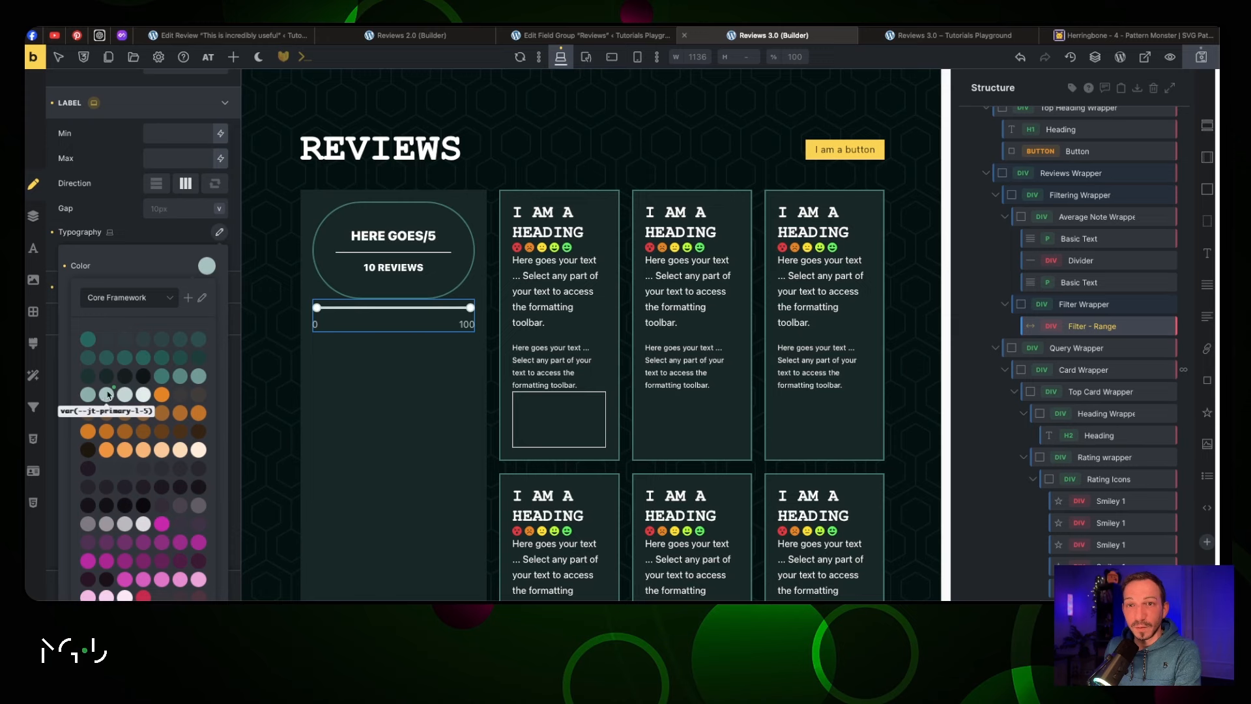
{"action": "left_click", "coordinate": [220, 233]}
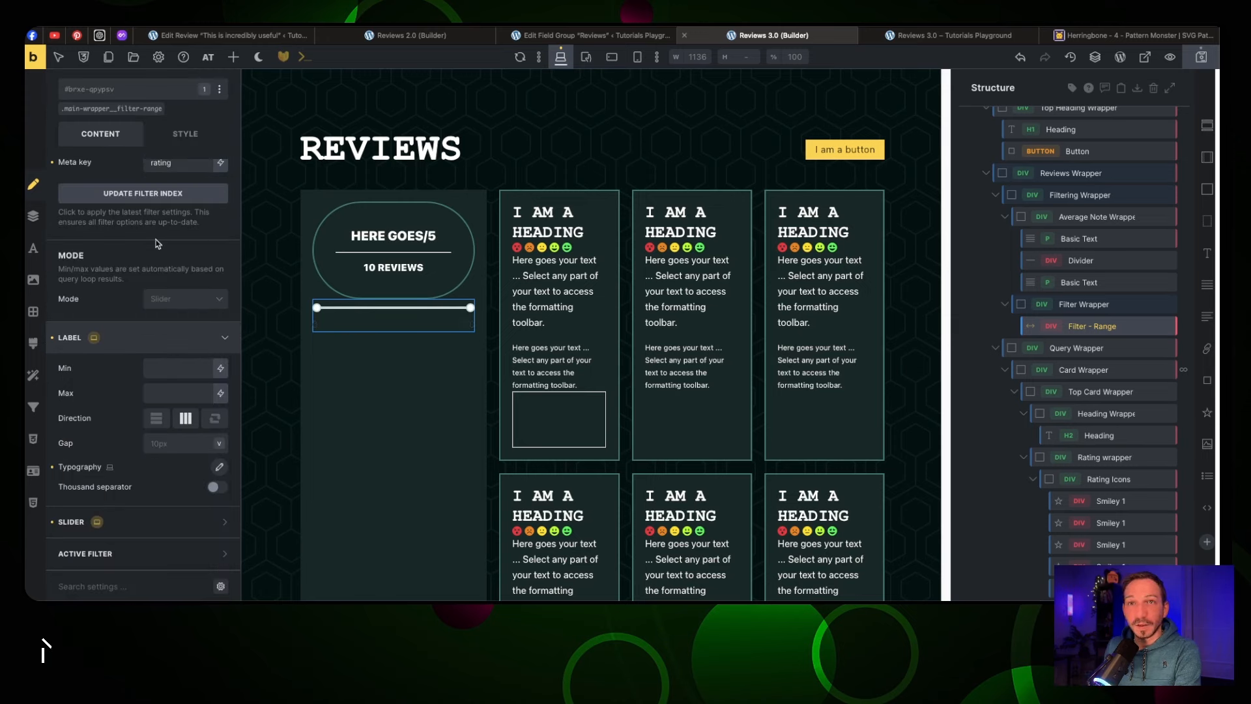
{"action": "left_click", "coordinate": [218, 468]}
{"action": "left_click", "coordinate": [207, 501]}
{"action": "scroll", "coordinate": [187, 531], "scroll_direction": "down", "scroll_amount": 3}
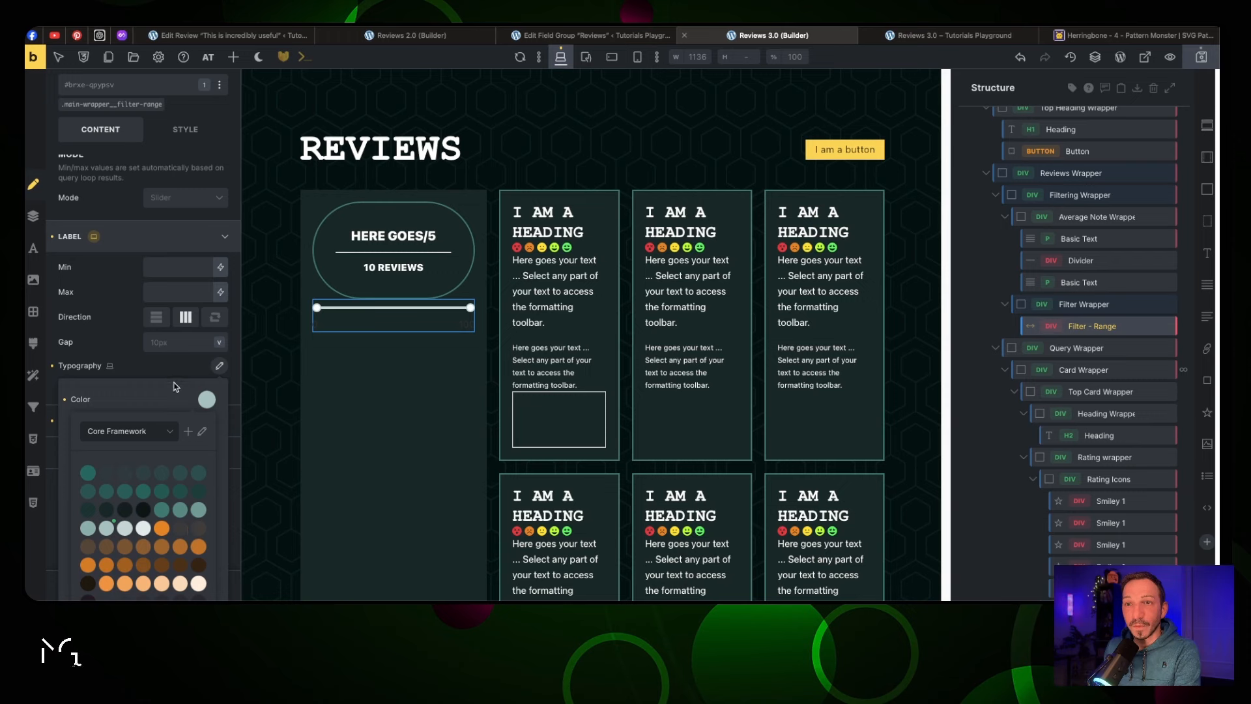
{"action": "left_click", "coordinate": [207, 400]}
{"action": "left_click", "coordinate": [220, 366]}
{"action": "scroll", "coordinate": [172, 347], "scroll_direction": "up", "scroll_amount": 4}
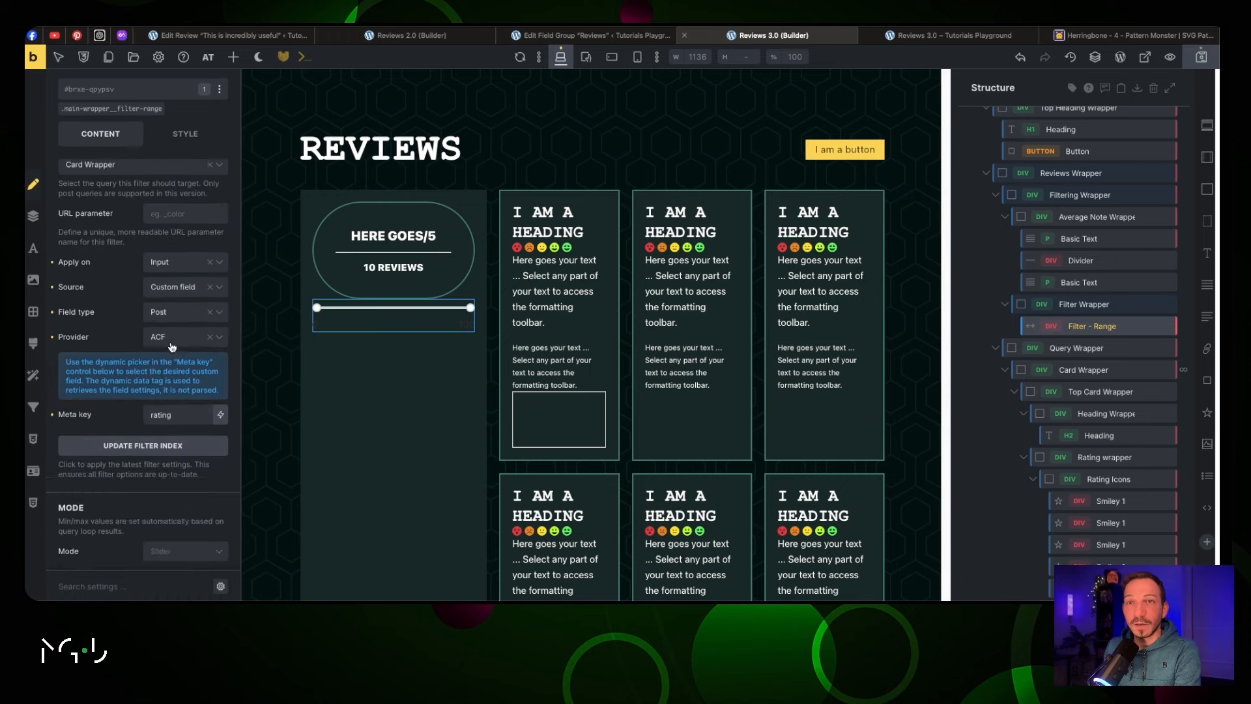
{"action": "scroll", "coordinate": [172, 346], "scroll_direction": "up", "scroll_amount": 2}
Add the .jt-text-light class to the range filter
{"action": "left_click", "coordinate": [107, 157]}
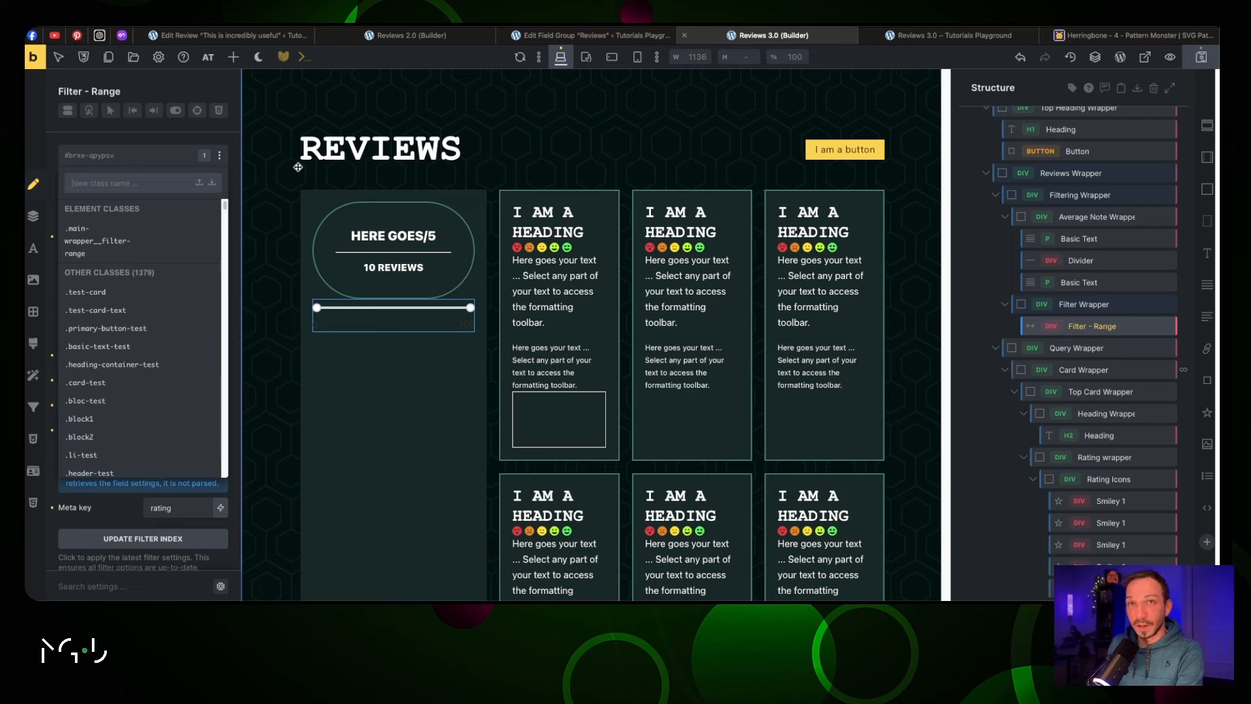
{"action": "type", "text": "text-light"}
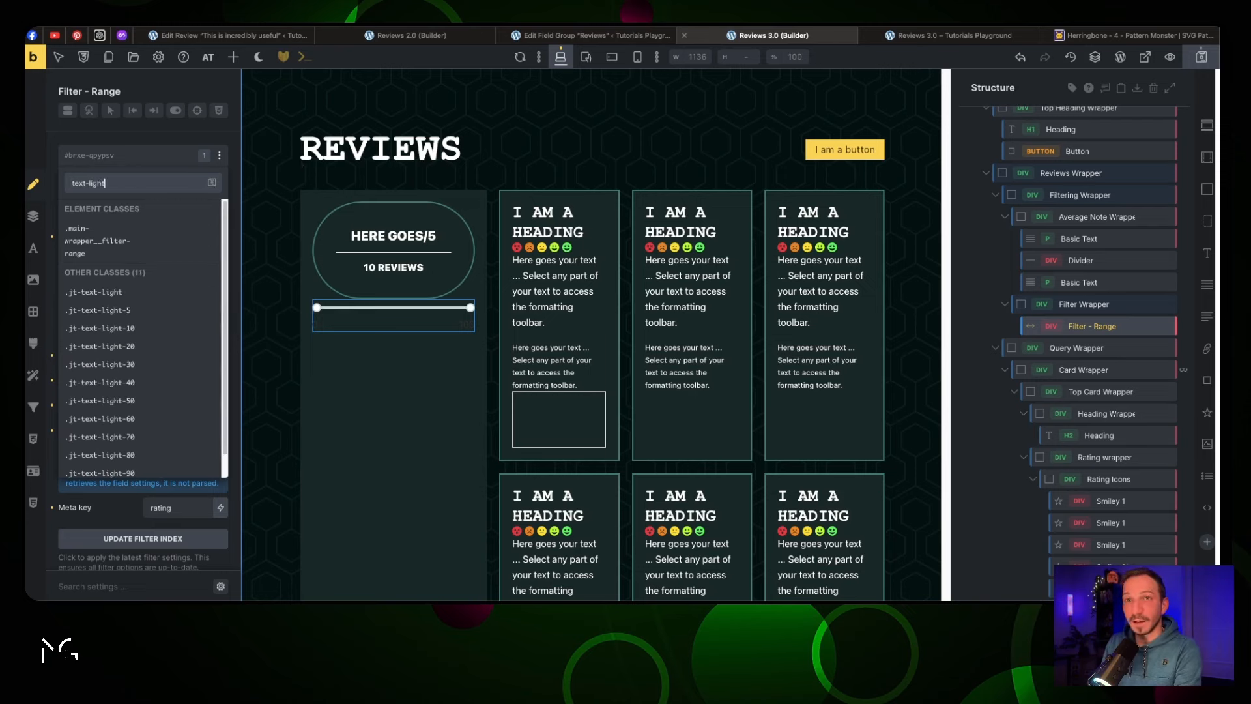
{"action": "left_click", "coordinate": [177, 291]}
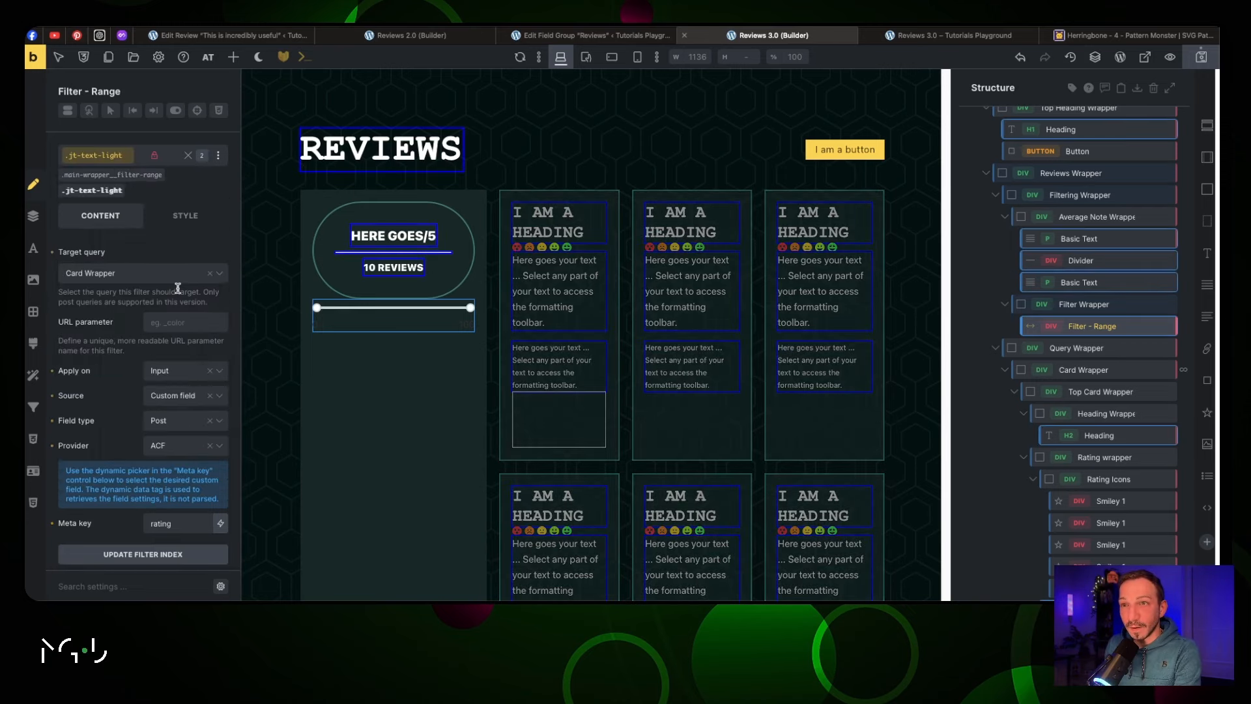
{"action": "left_click", "coordinate": [357, 349]}
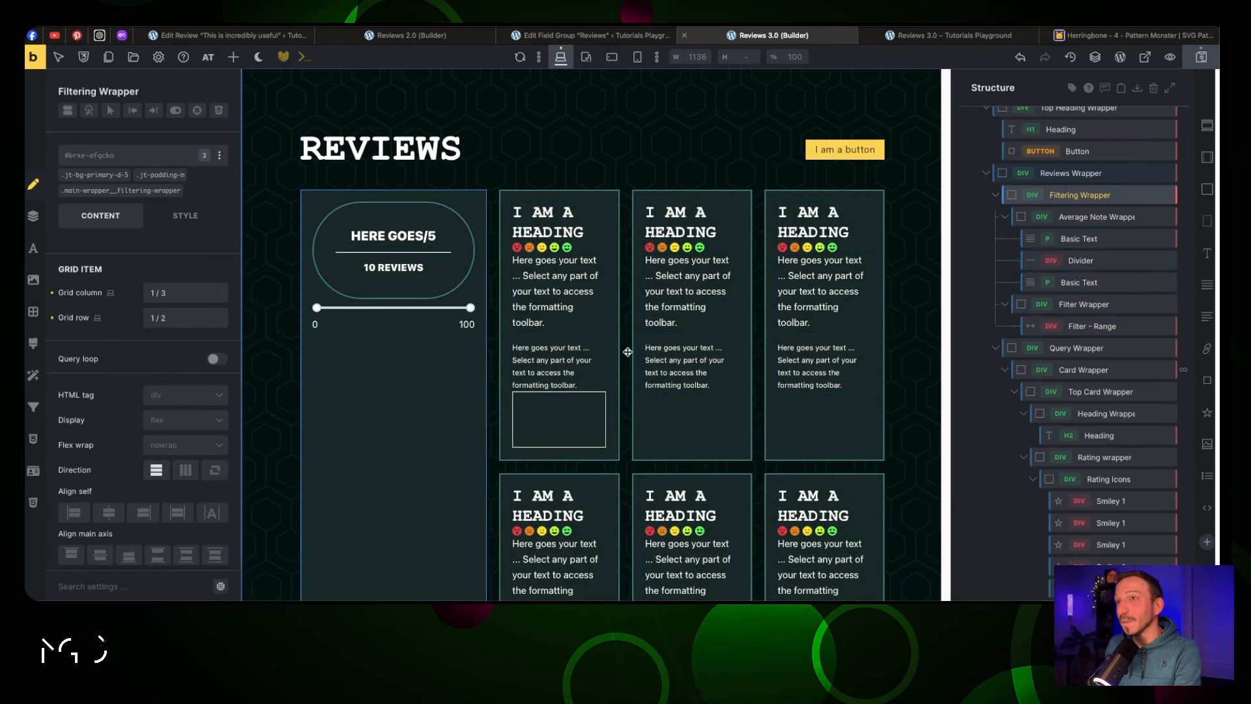
{"action": "left_click", "coordinate": [560, 231]}
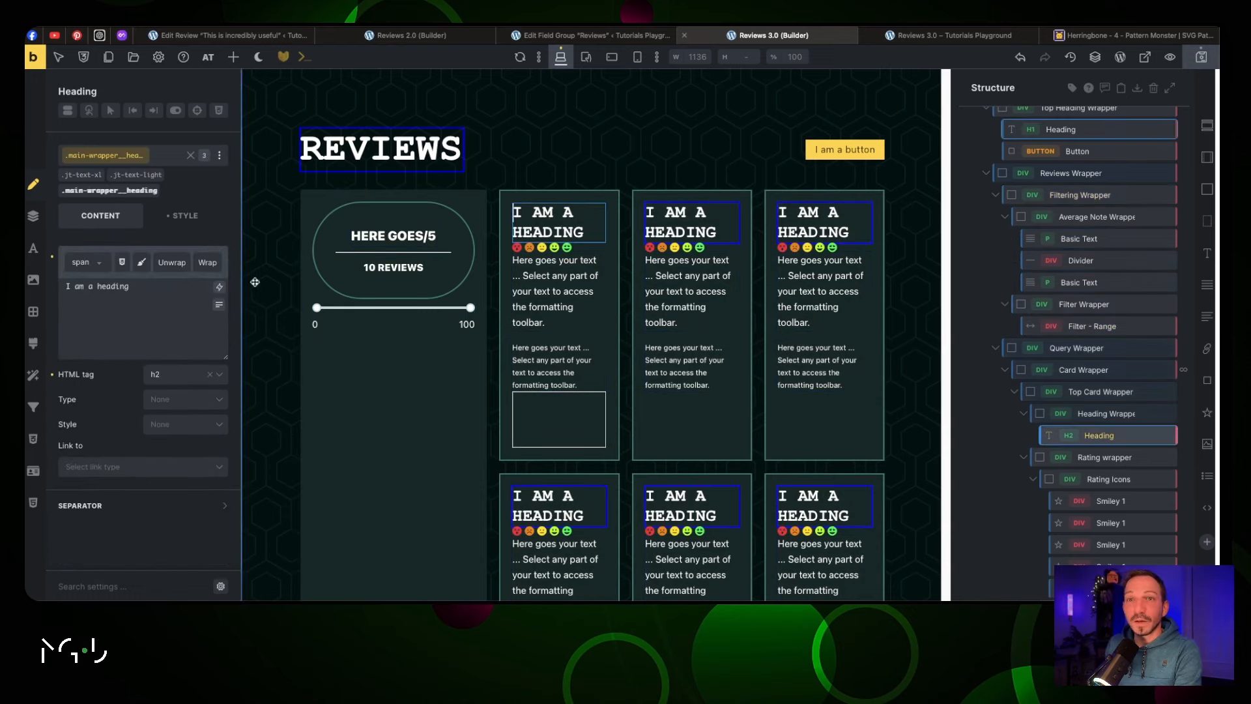
Replace the first card's placeholder heading with the dynamic Post title tag
{"action": "triple_click", "coordinate": [57, 286]}
{"action": "key", "text": "BackSpace"}
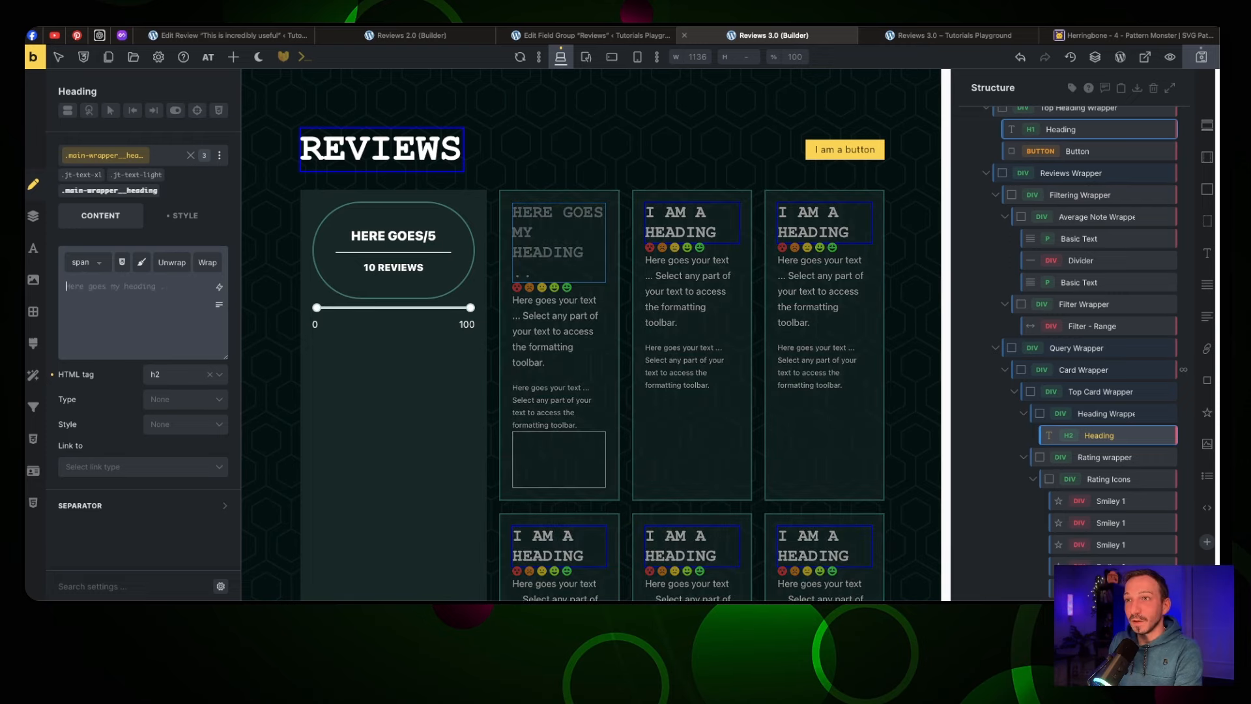
{"action": "left_click", "coordinate": [219, 287]}
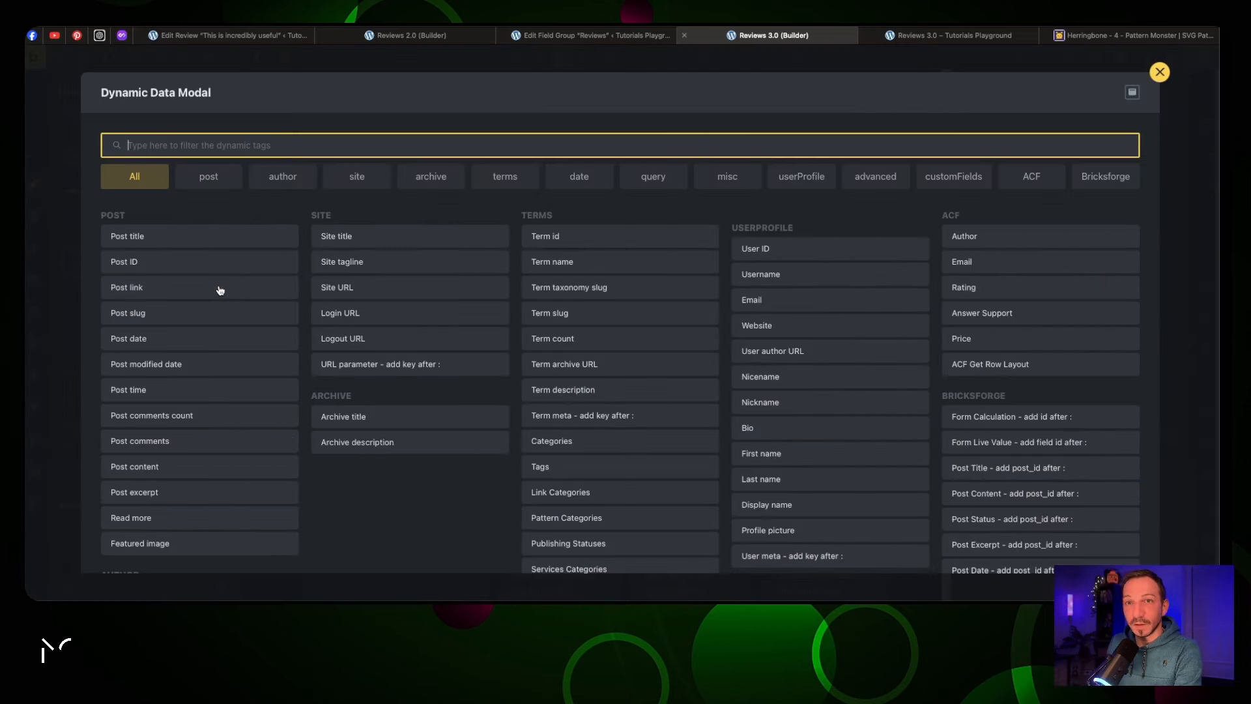
{"action": "left_click", "coordinate": [210, 237]}
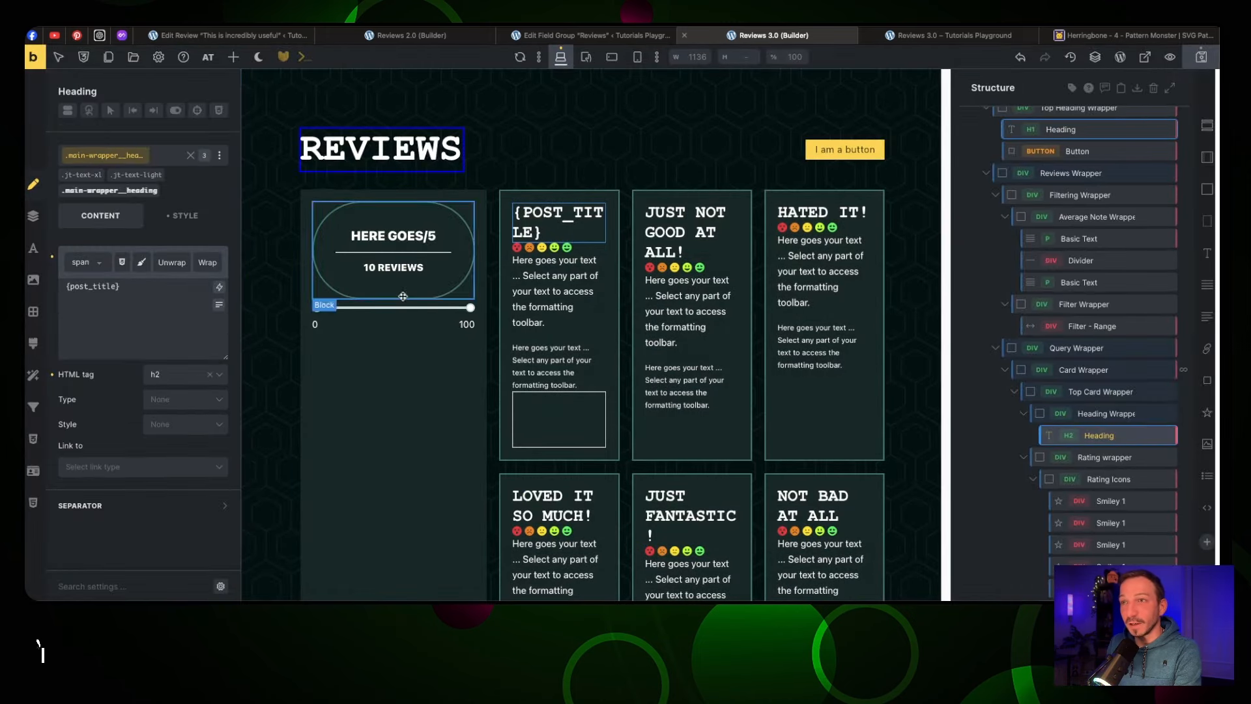
{"action": "left_click", "coordinate": [590, 248]}
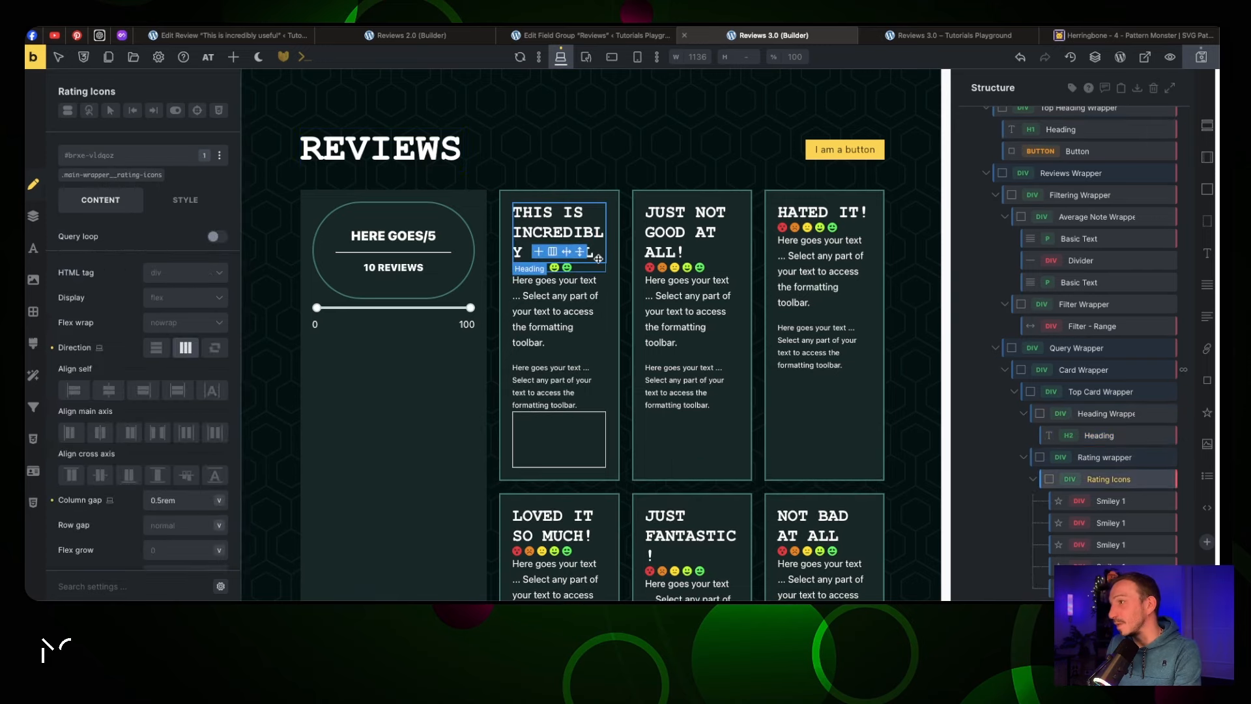
Replace the first card's placeholder review paragraph with the dynamic Post content tag
{"action": "left_click", "coordinate": [1034, 480]}
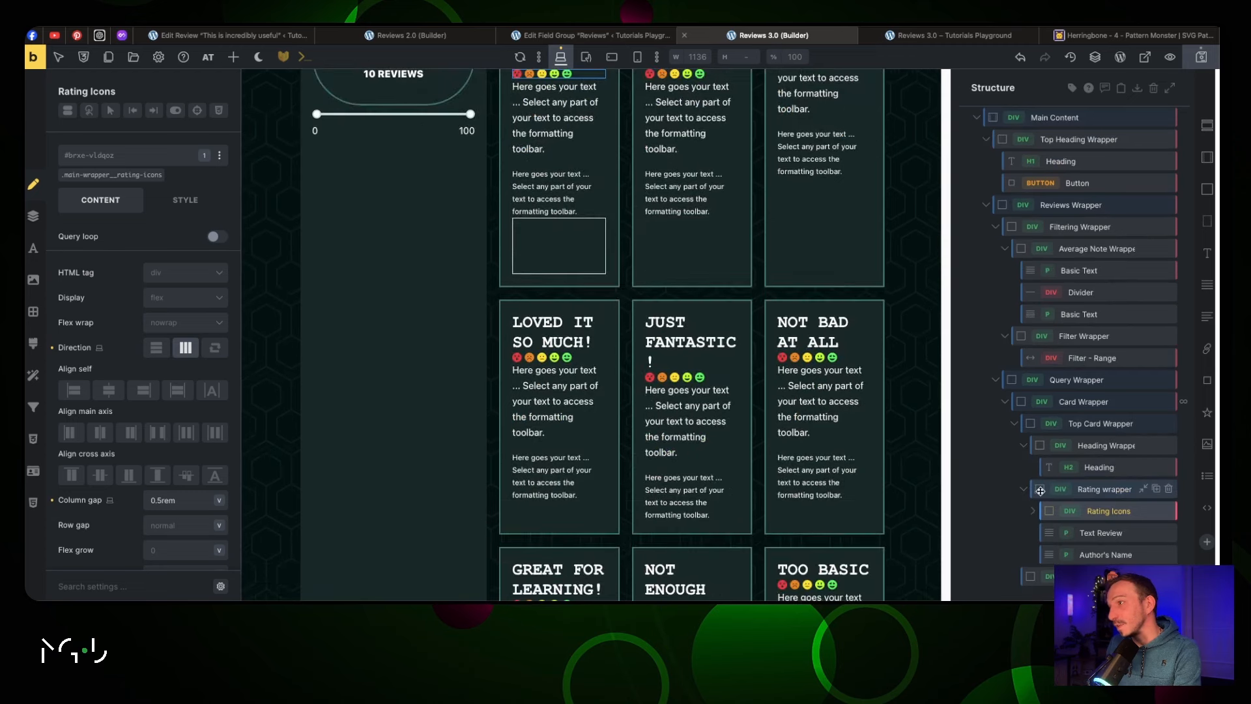
{"action": "scroll", "coordinate": [1050, 456], "scroll_direction": "up", "scroll_amount": 1}
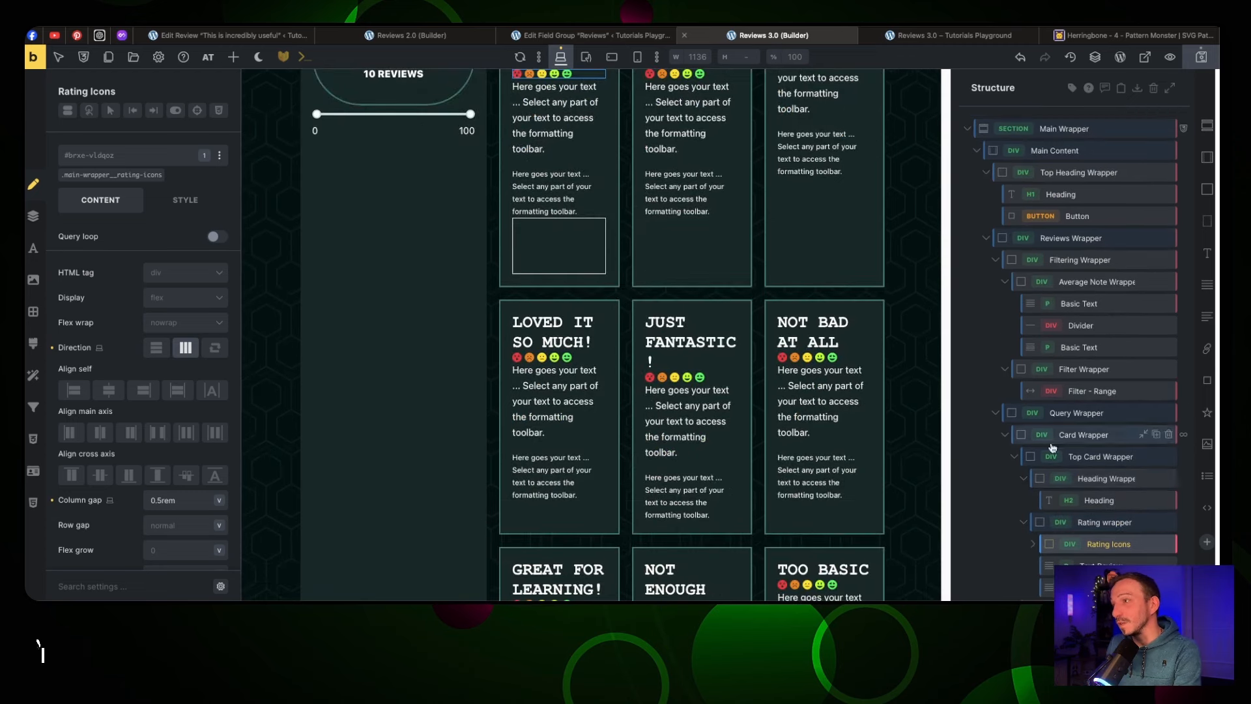
{"action": "scroll", "coordinate": [553, 261], "scroll_direction": "up", "scroll_amount": 3}
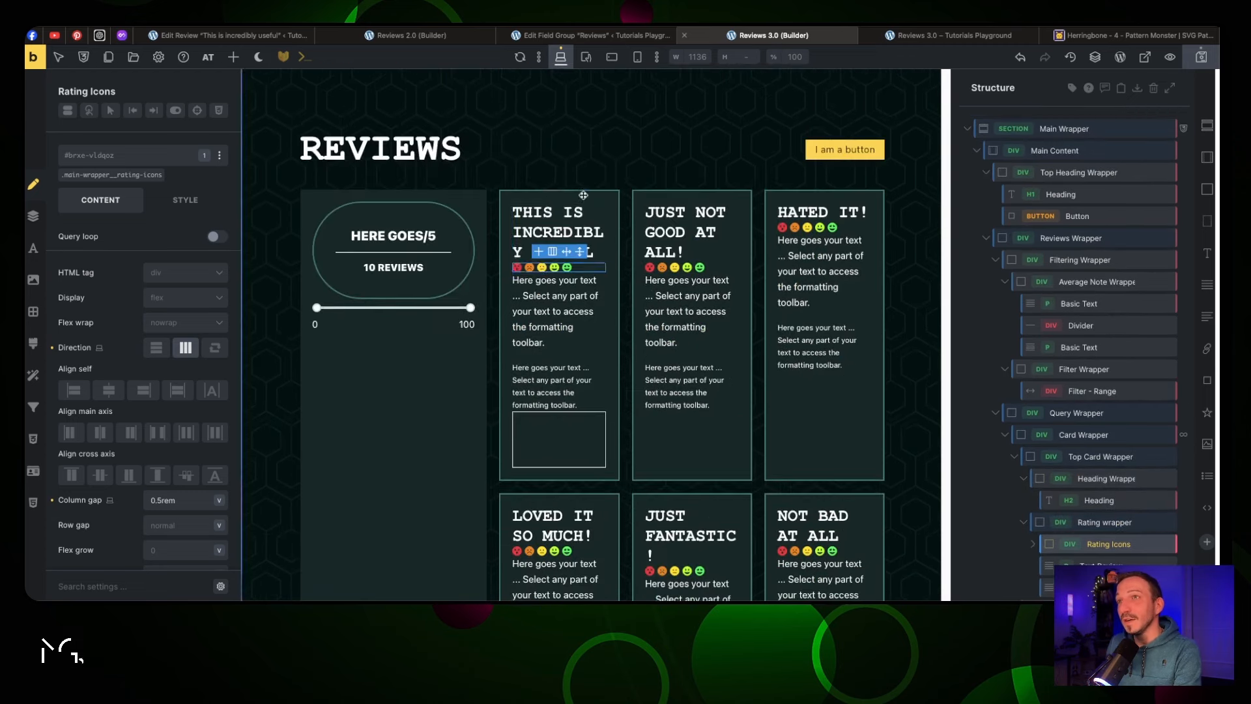
{"action": "left_click", "coordinate": [533, 298]}
{"action": "left_click_drag", "start_coordinate": [182, 292], "coordinate": [61, 270]}
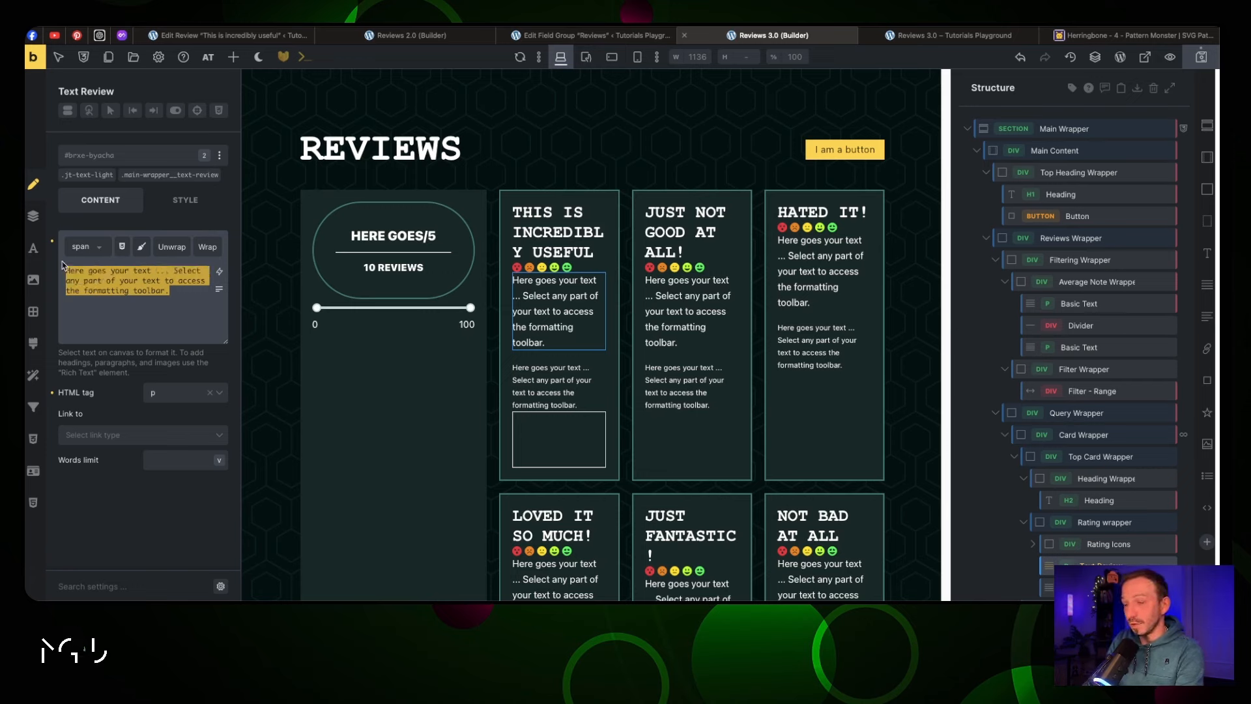
{"action": "key", "text": "BackSpace"}
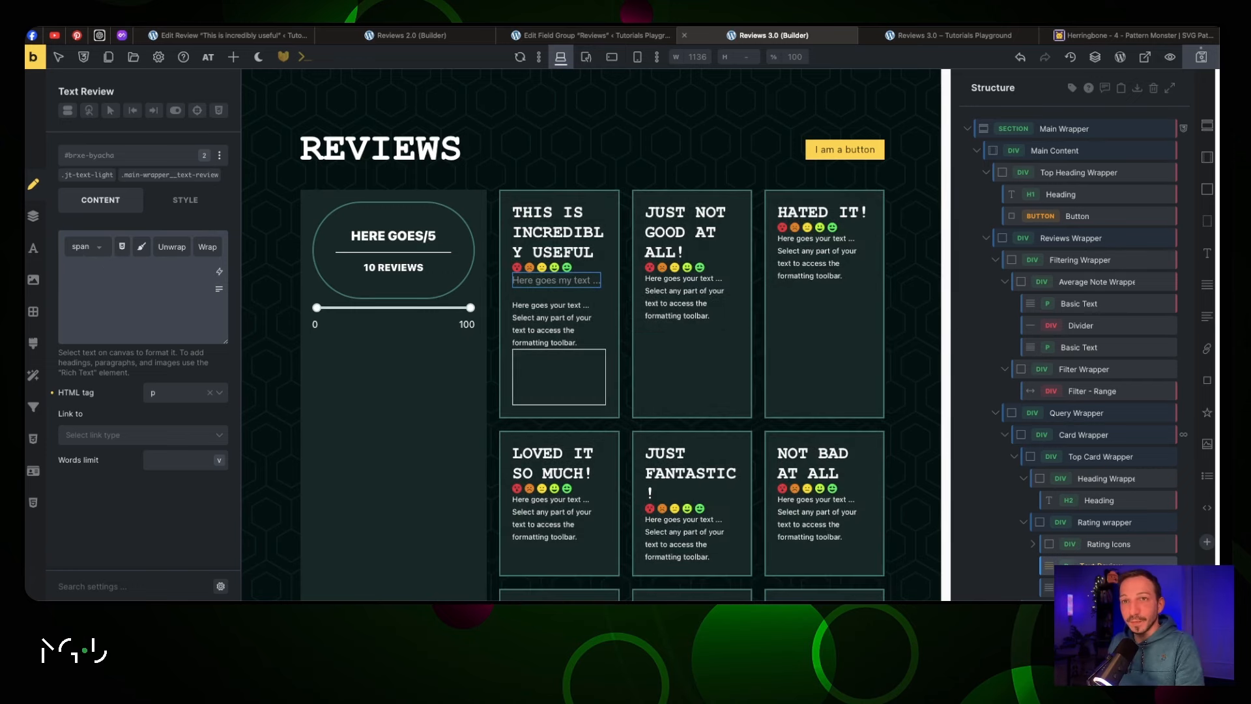
{"action": "left_click", "coordinate": [219, 271]}
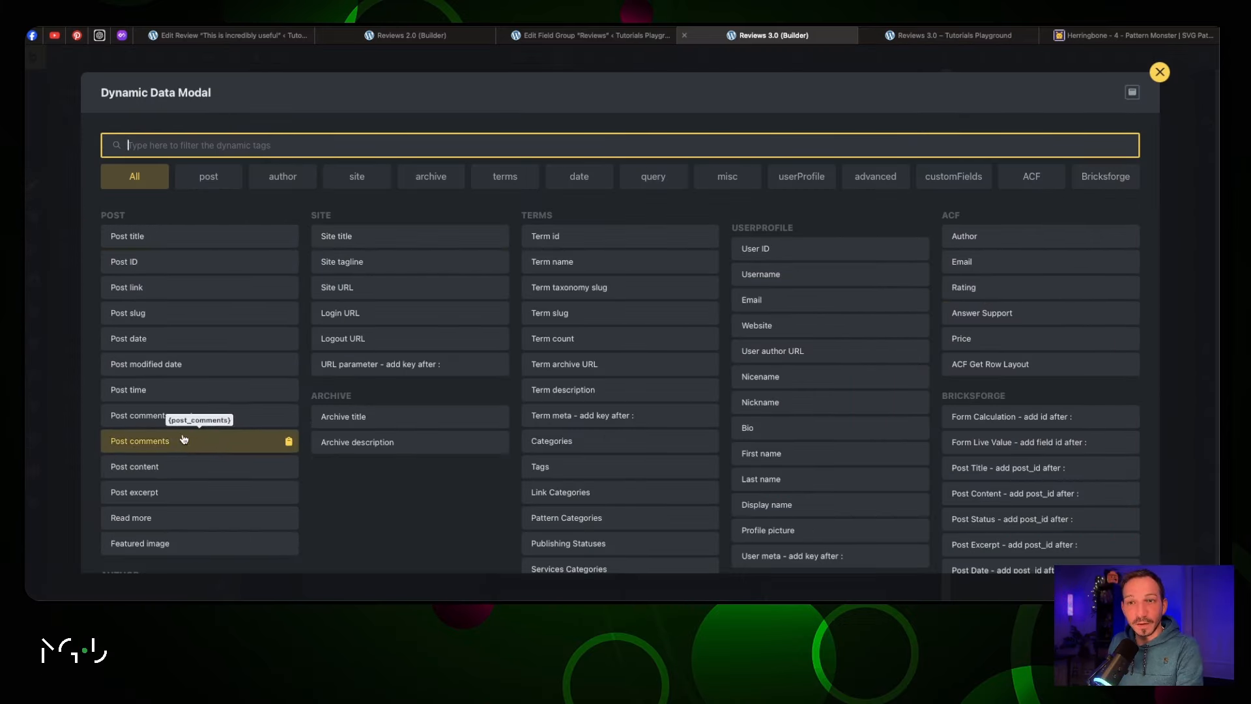
{"action": "left_click", "coordinate": [183, 469]}
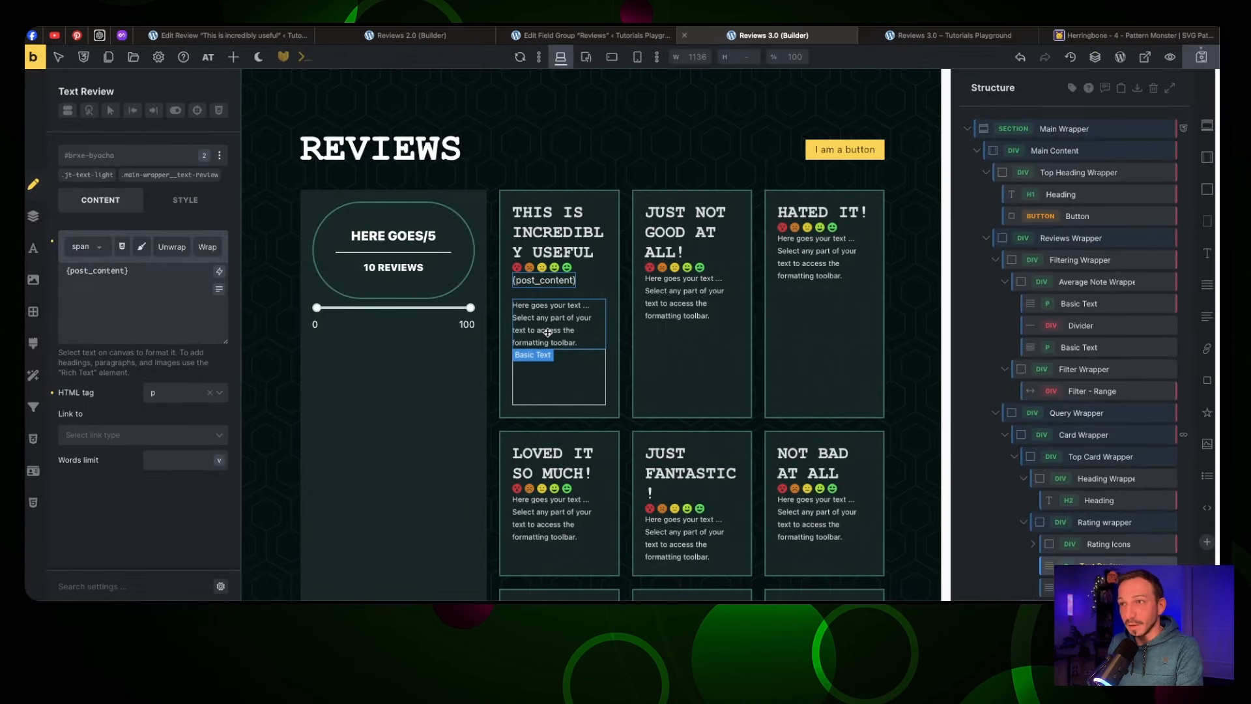
{"action": "scroll", "coordinate": [642, 324], "scroll_direction": "down", "scroll_amount": 4}
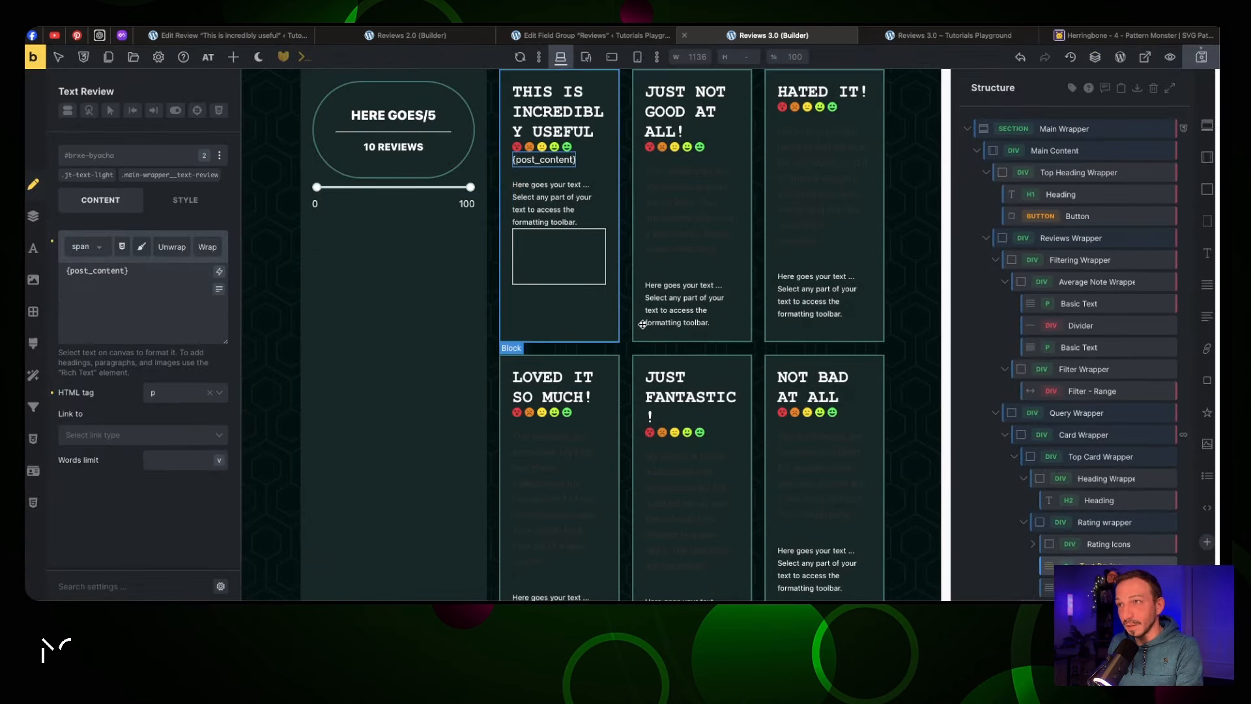
{"action": "left_click", "coordinate": [561, 313]}
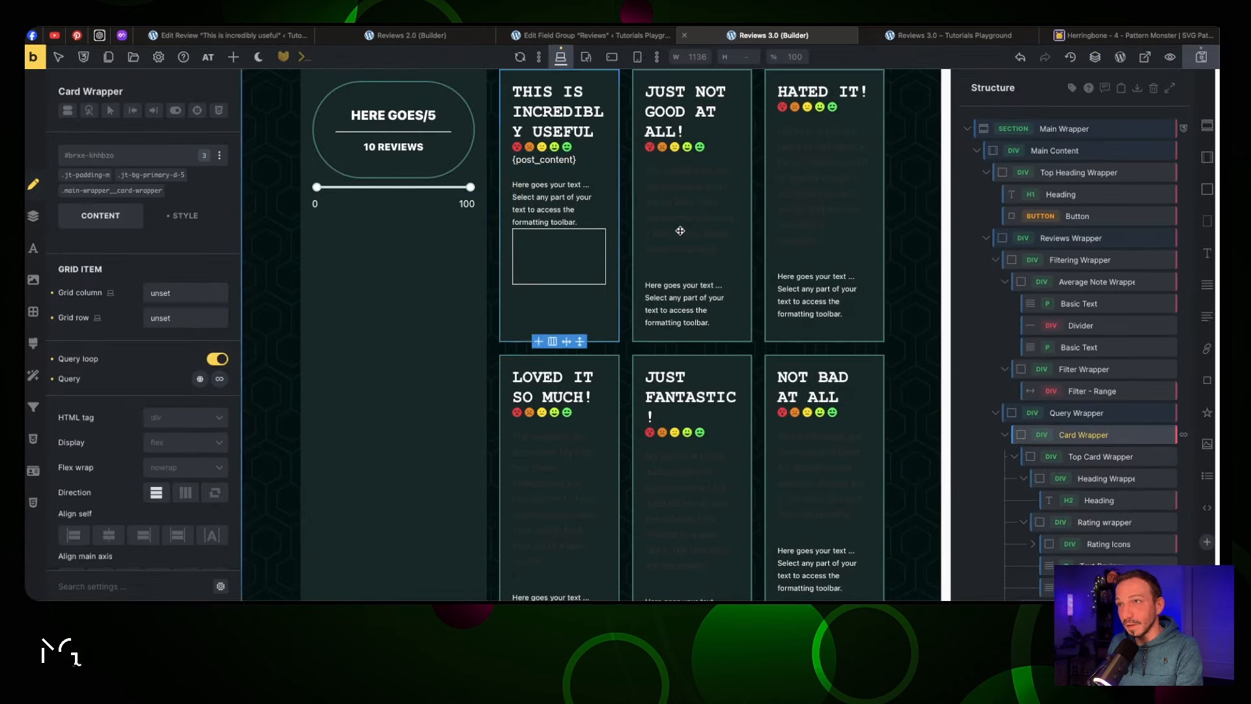
{"action": "left_click", "coordinate": [551, 160]}
Clear the Author's Name placeholder text and insert the ACF Author field
{"action": "left_click", "coordinate": [555, 197]}
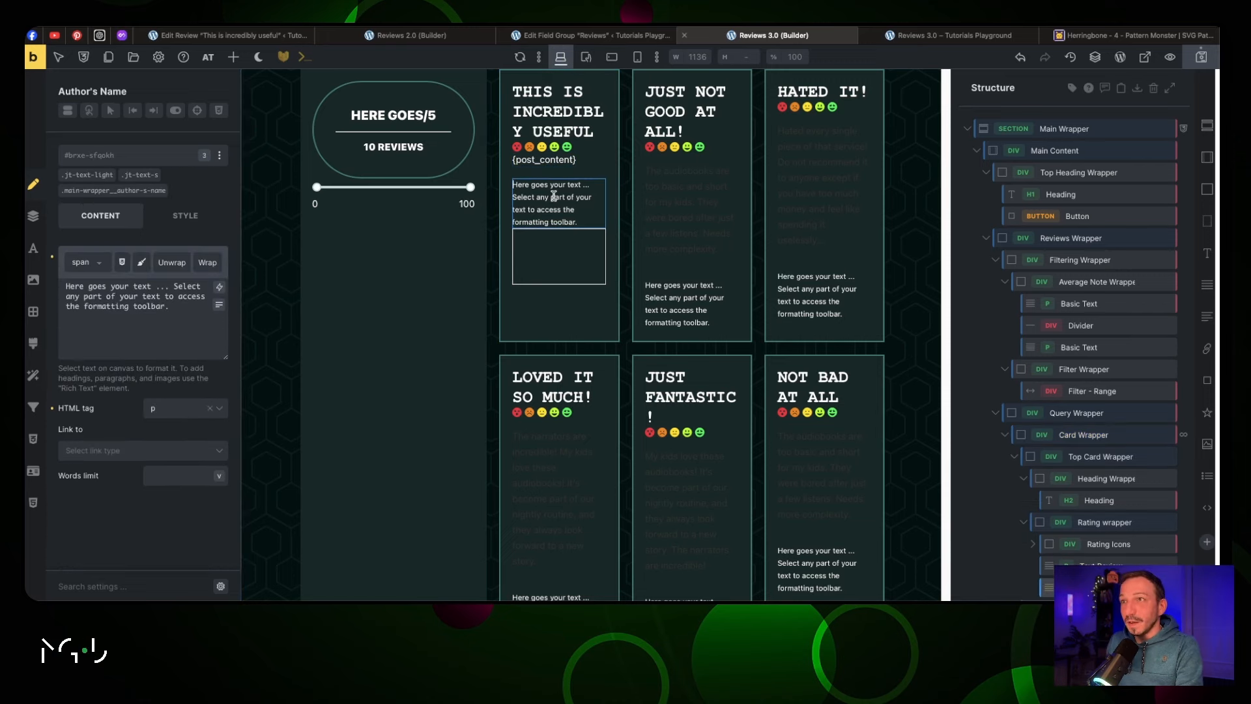
{"action": "left_click_drag", "start_coordinate": [172, 314], "coordinate": [53, 282]}
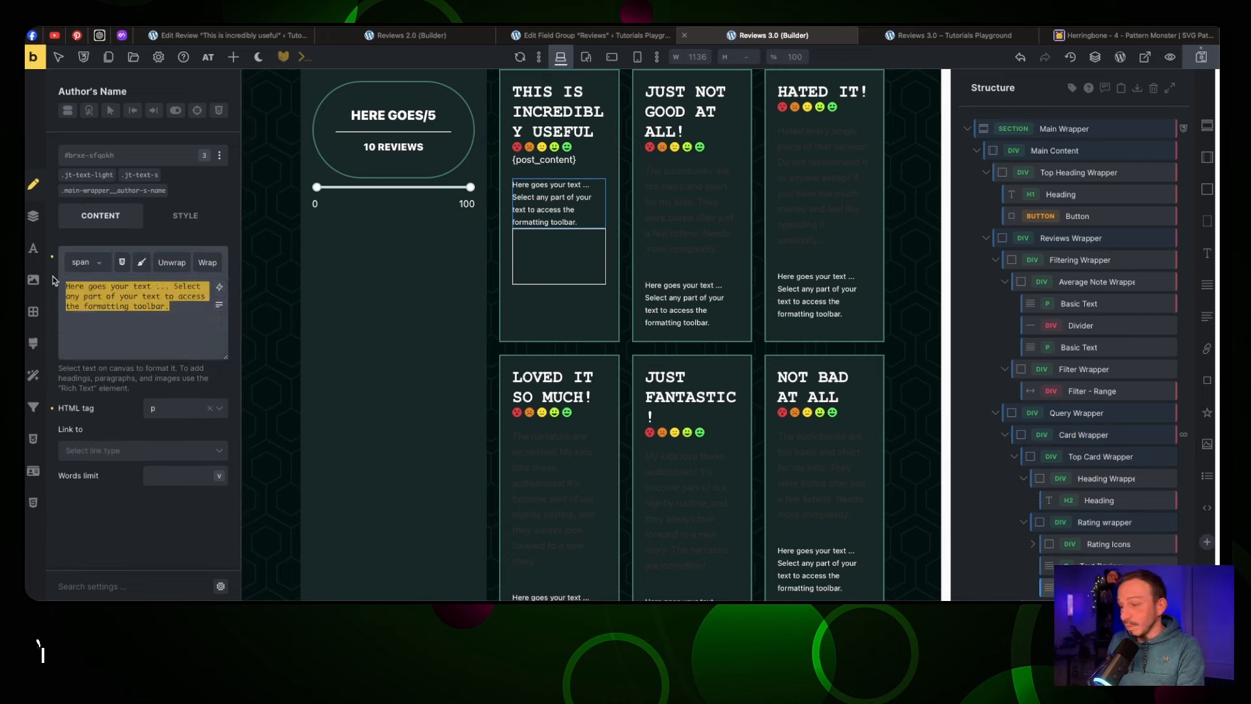
{"action": "key", "text": "BackSpace"}
{"action": "left_click", "coordinate": [219, 287]}
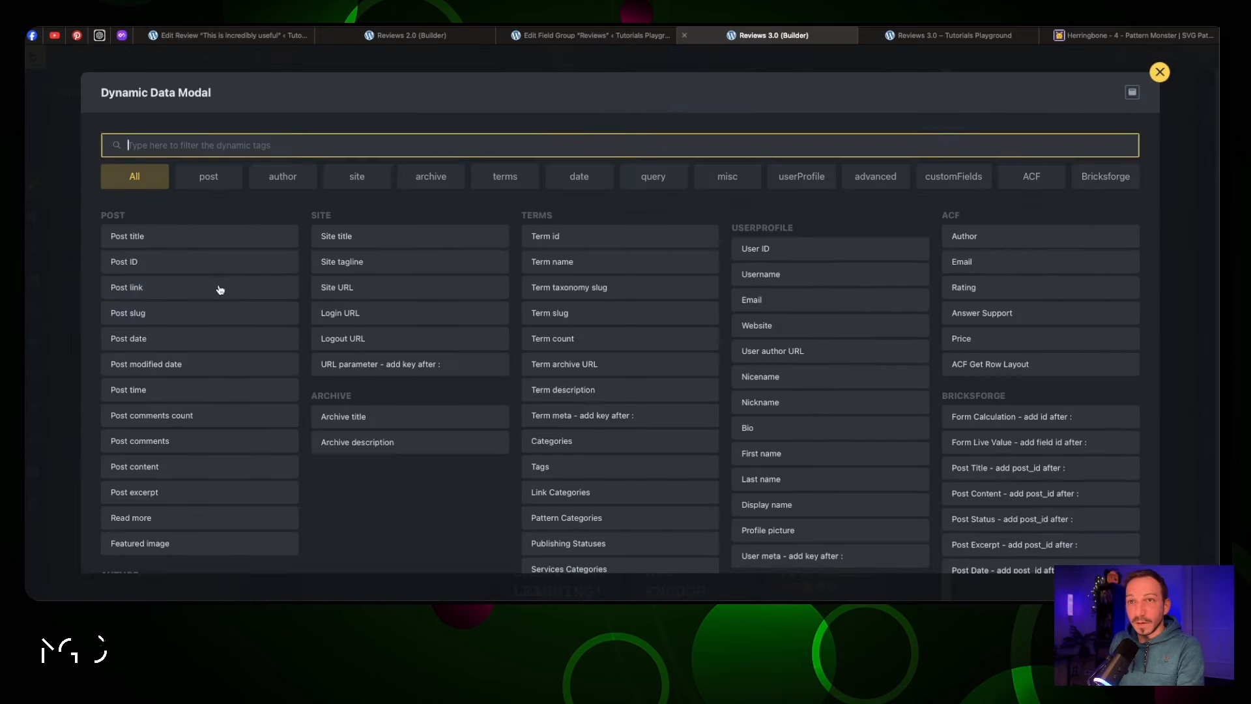
{"action": "left_click", "coordinate": [981, 245]}
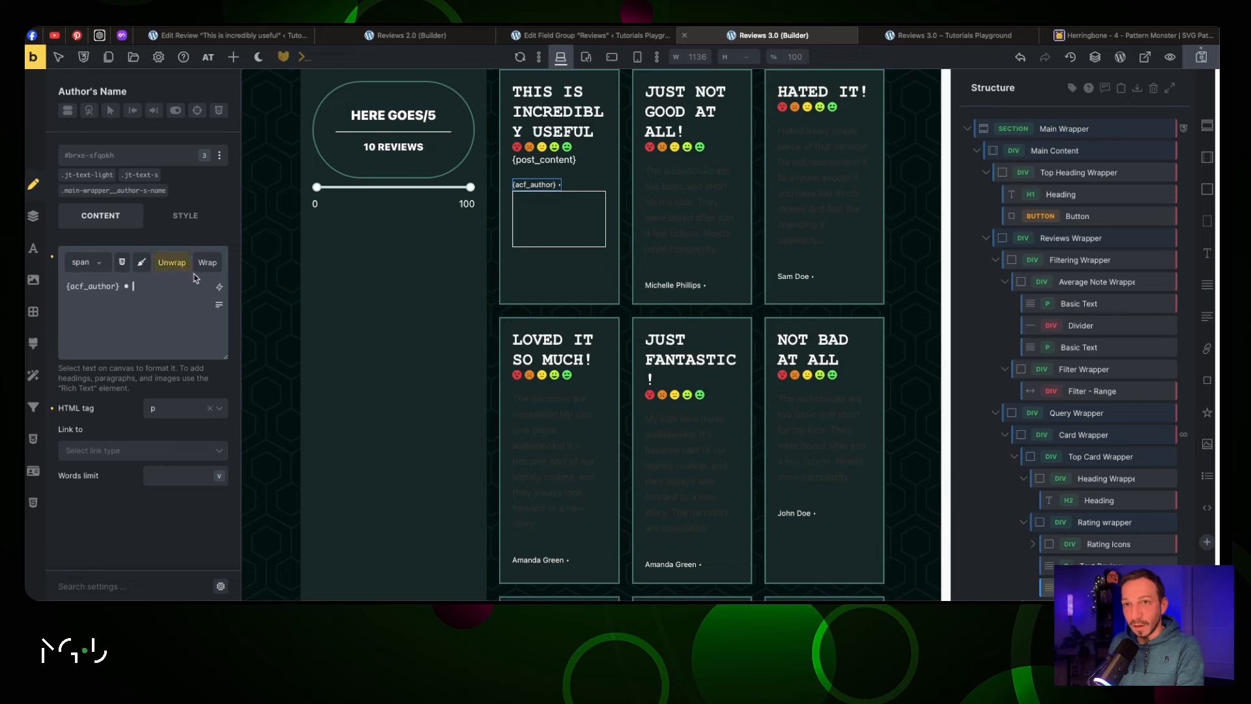
Append the Post date with '••' bullet separators, then preview the frontend
{"action": "left_click", "coordinate": [219, 287]}
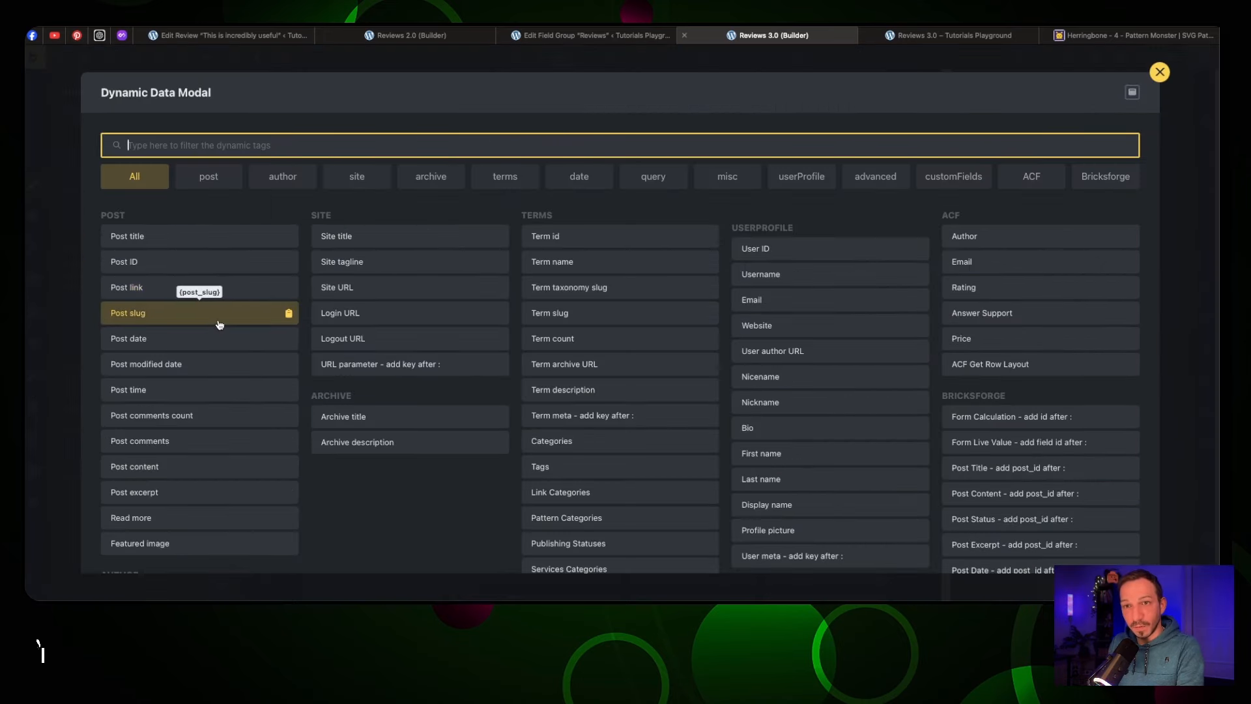
{"action": "scroll", "coordinate": [218, 325], "scroll_direction": "down", "scroll_amount": 1}
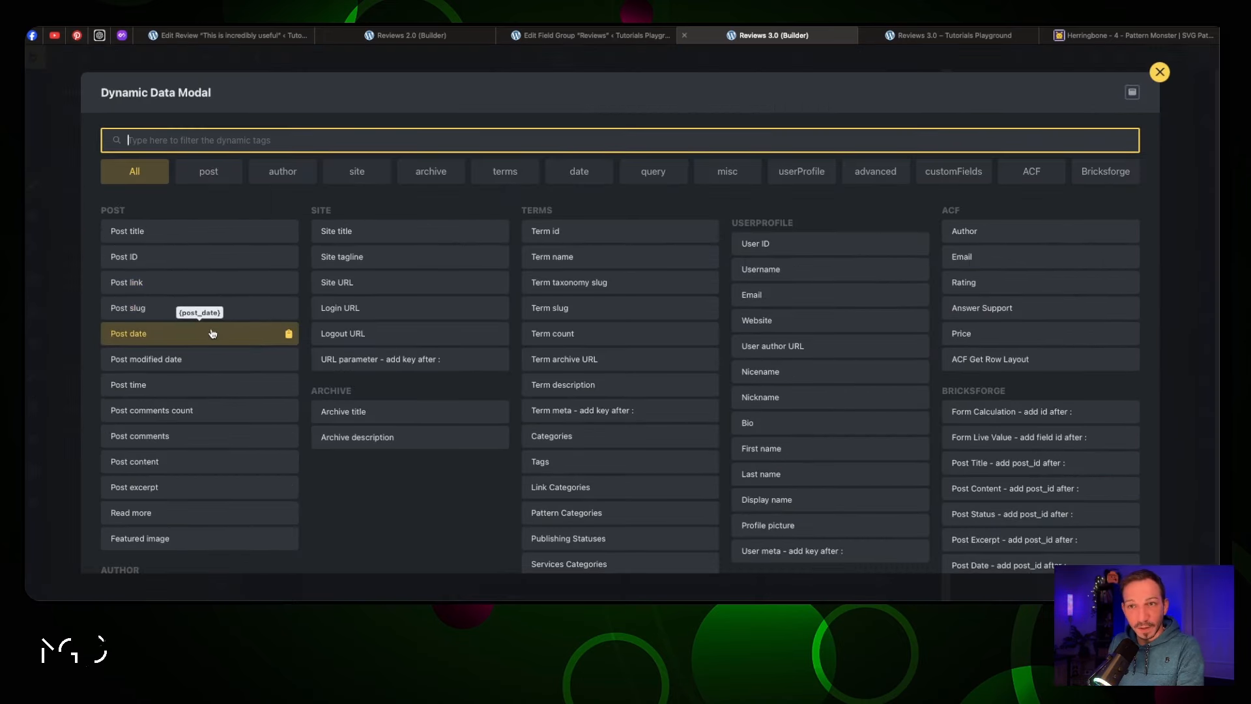
{"action": "left_click", "coordinate": [212, 333]}
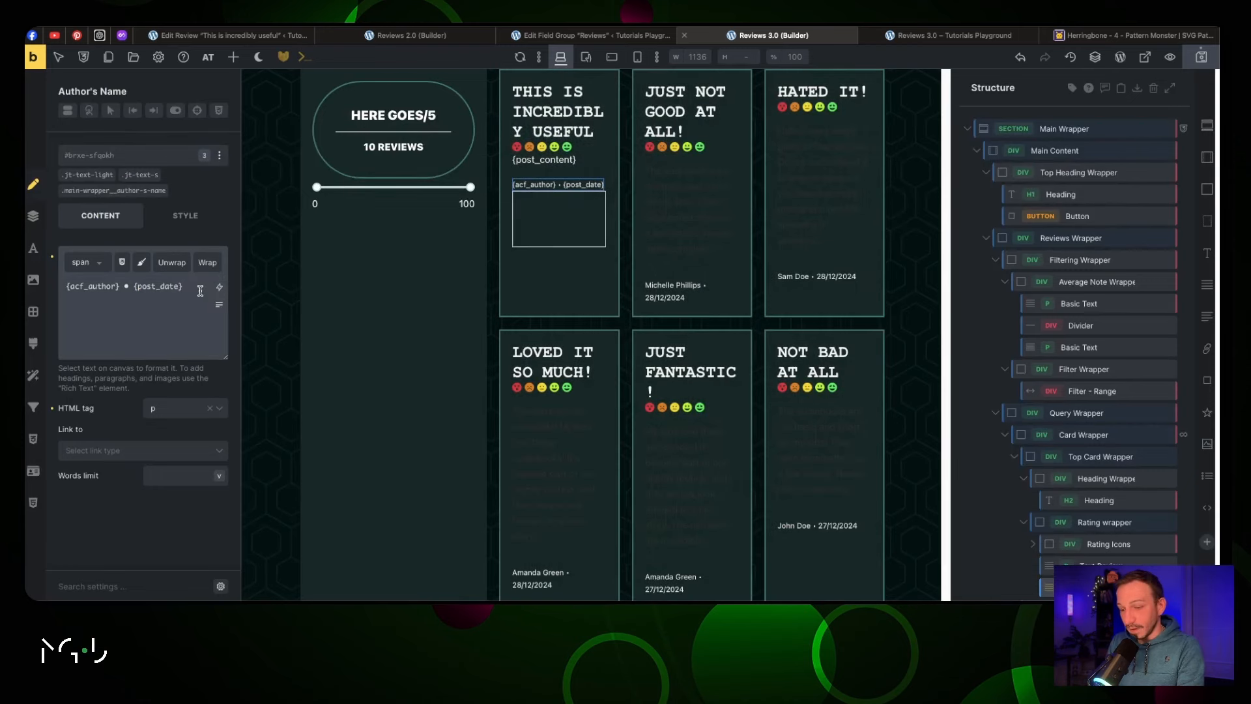
{"action": "type", "text": "•"}
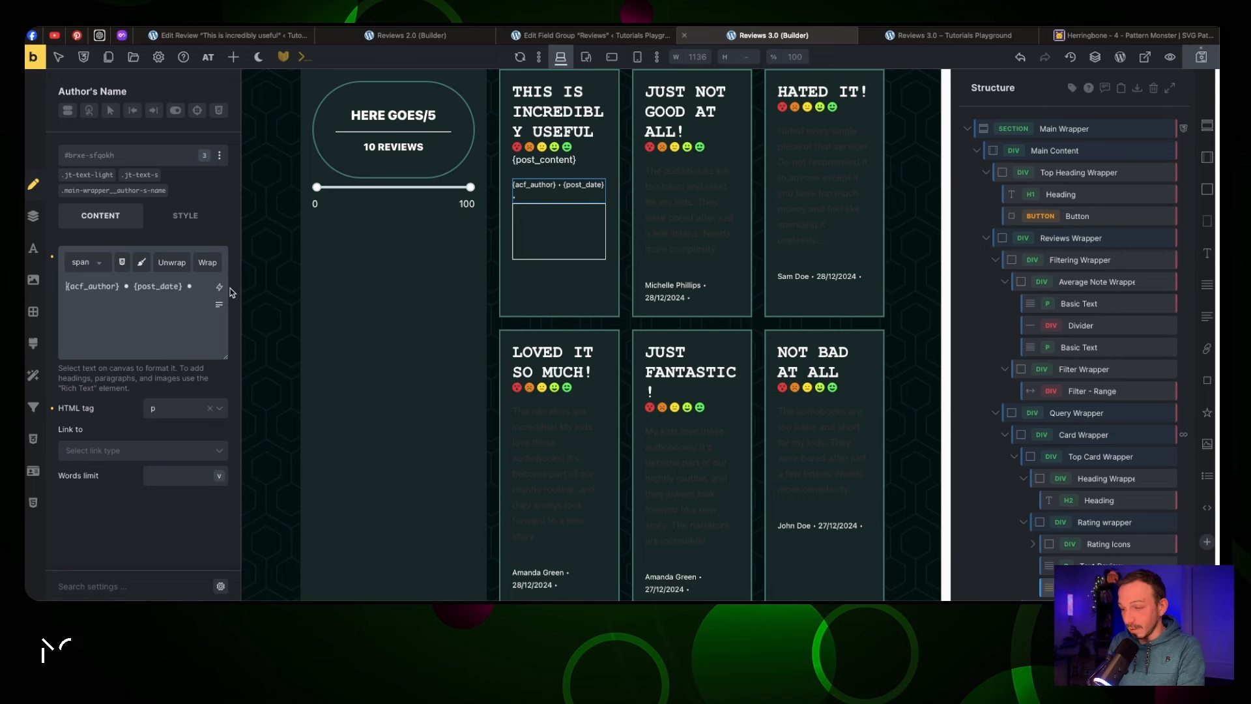
{"action": "type", "text": "•"}
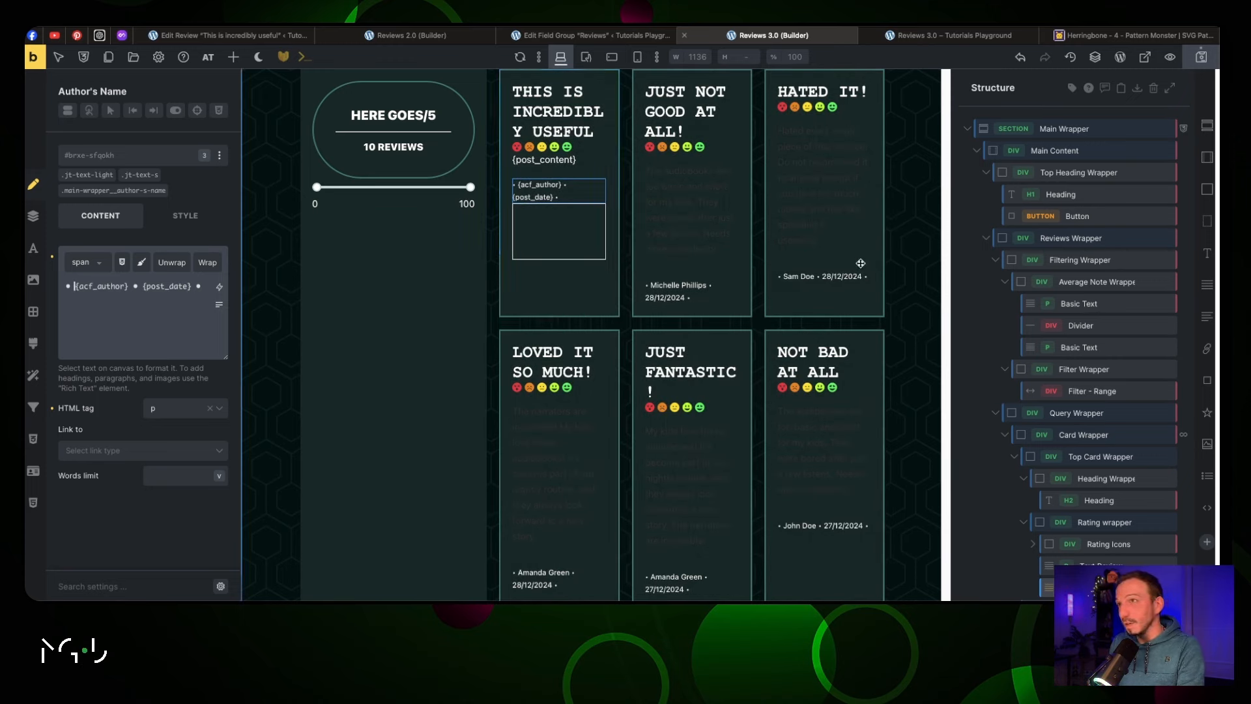
{"action": "left_click", "coordinate": [954, 39]}
{"action": "left_click", "coordinate": [717, 36]}
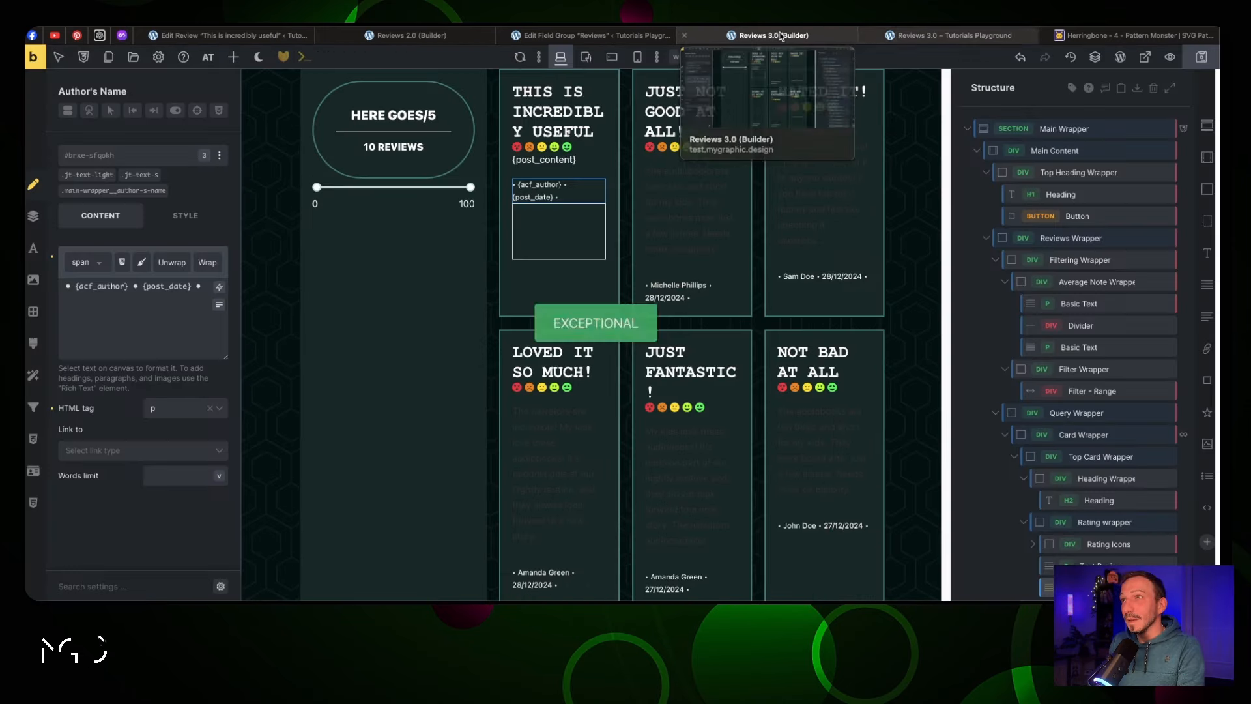
{"action": "left_click", "coordinate": [552, 222]}
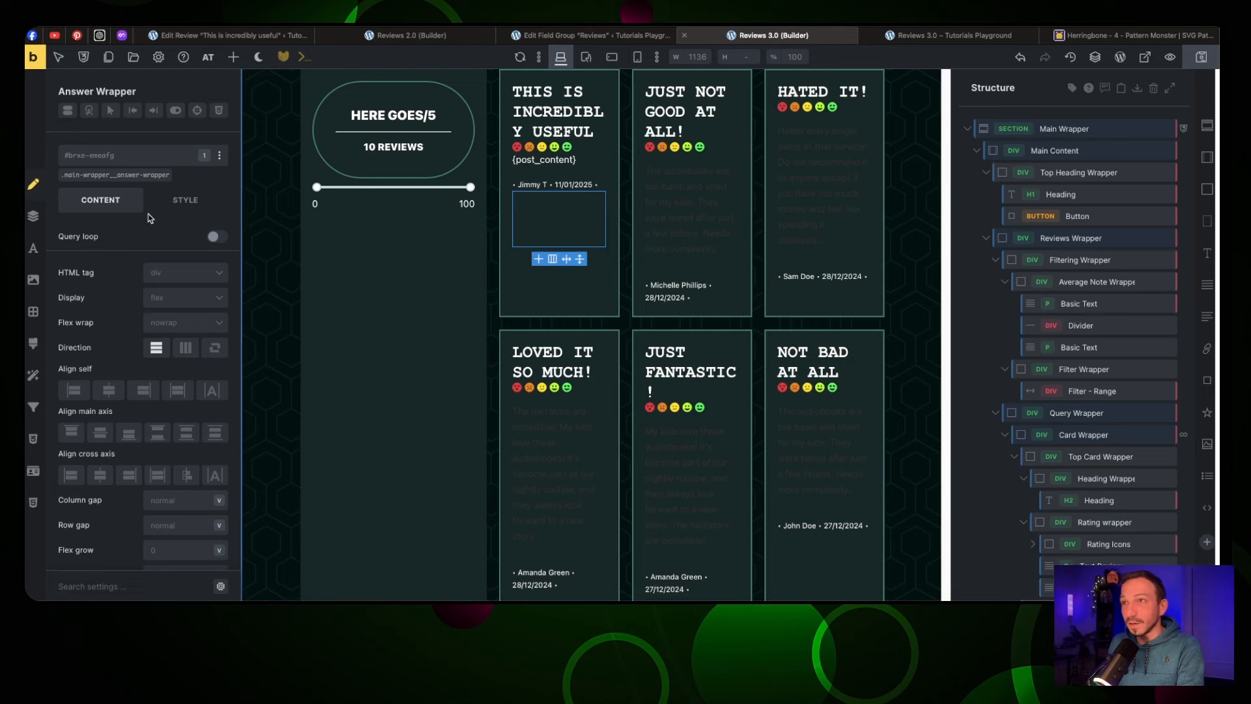
Close the rating wrapper's colour palette and collapse its typography settings
{"action": "left_click", "coordinate": [534, 171]}
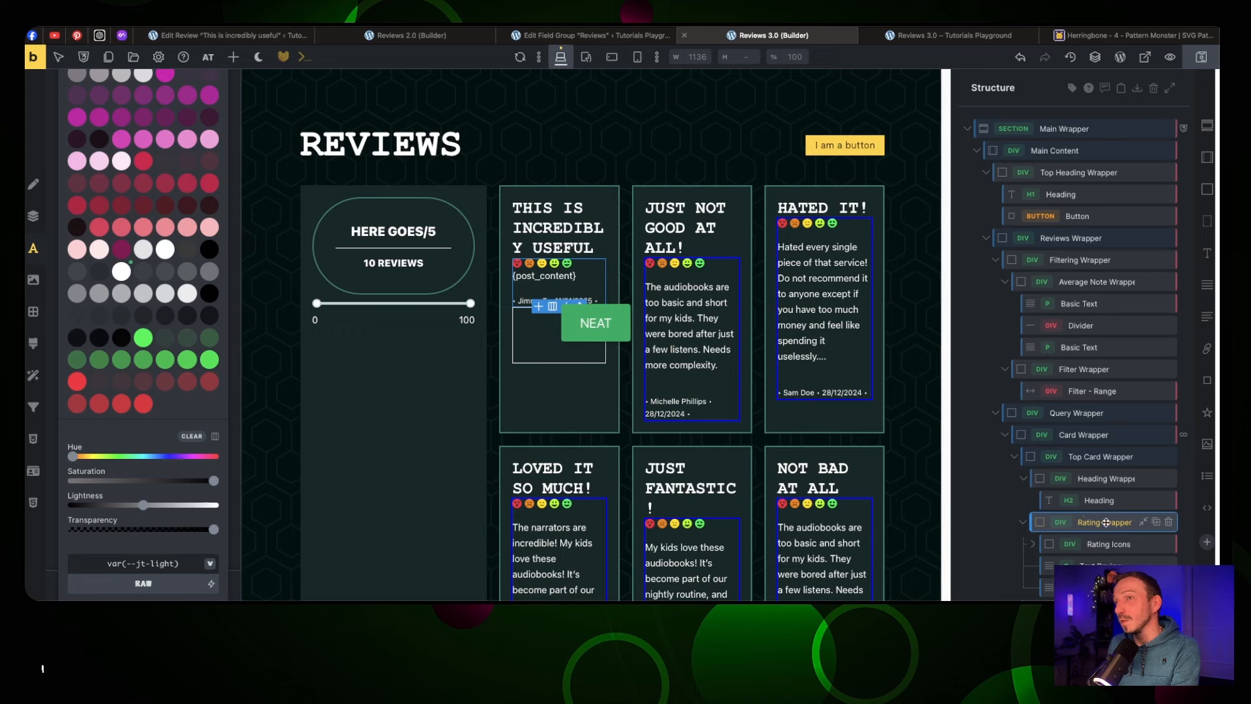
{"action": "scroll", "coordinate": [161, 249], "scroll_direction": "up", "scroll_amount": 10}
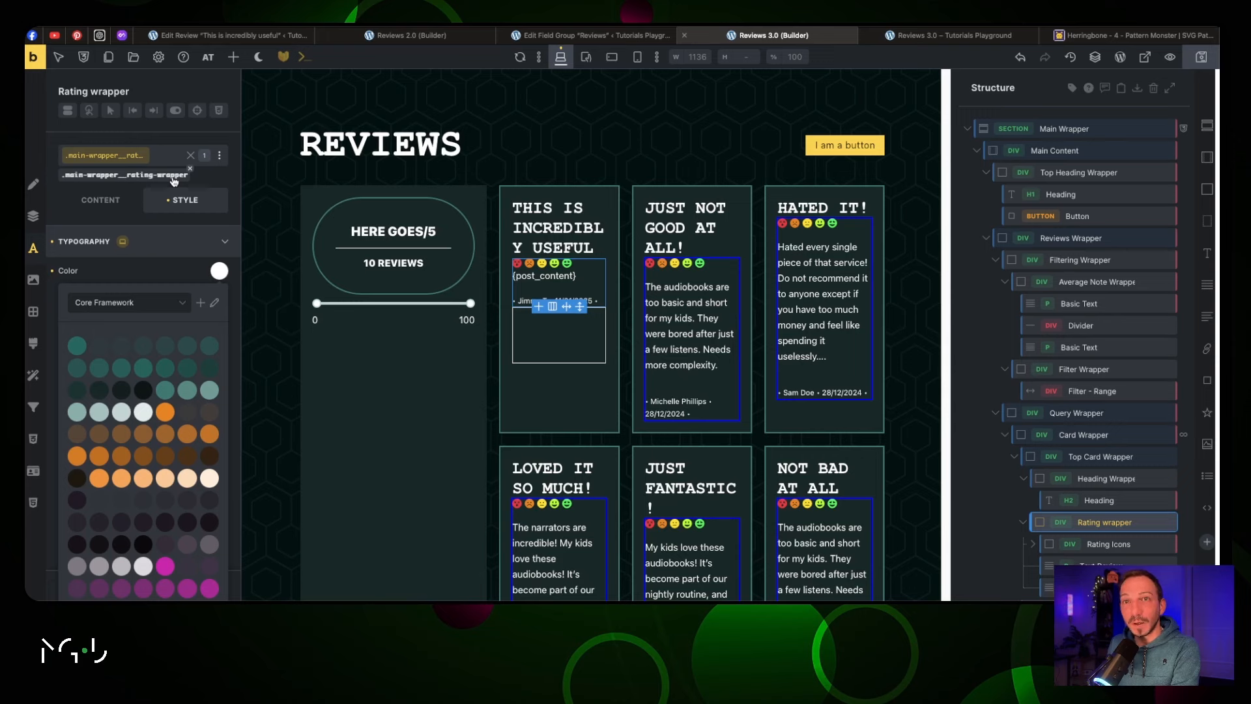
{"action": "left_click", "coordinate": [168, 236]}
{"action": "left_click", "coordinate": [210, 271]}
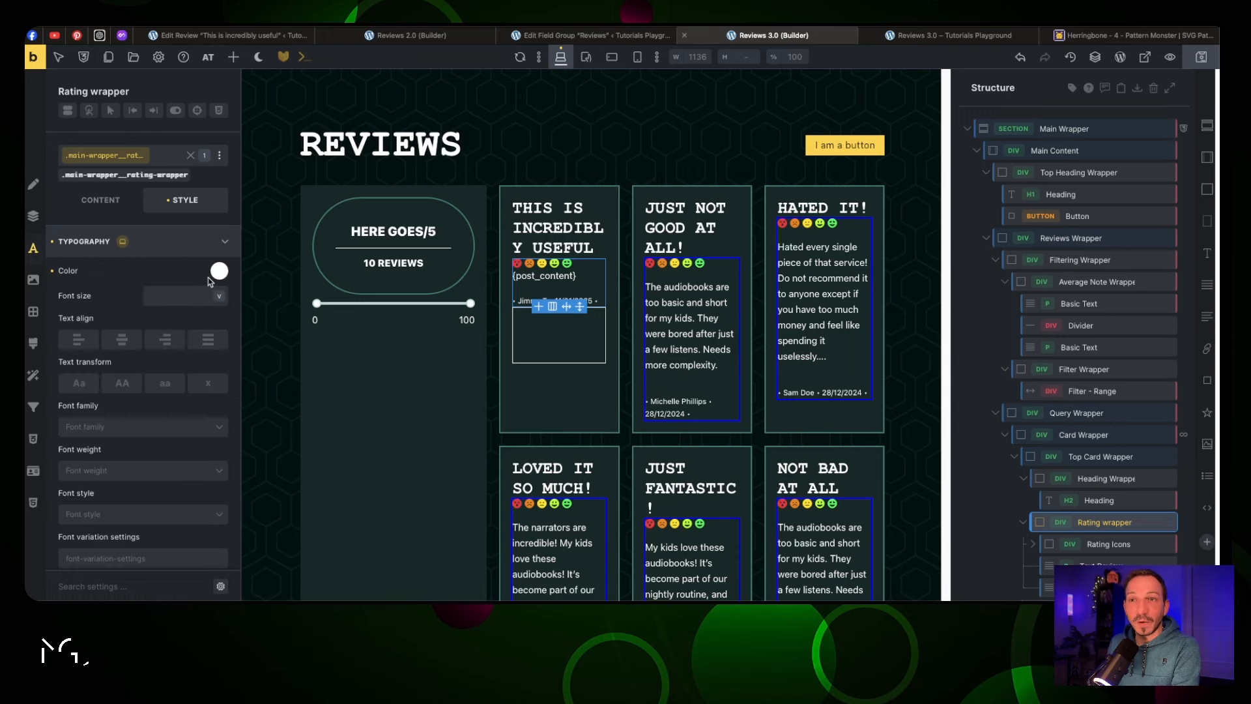
{"action": "left_click", "coordinate": [224, 241]}
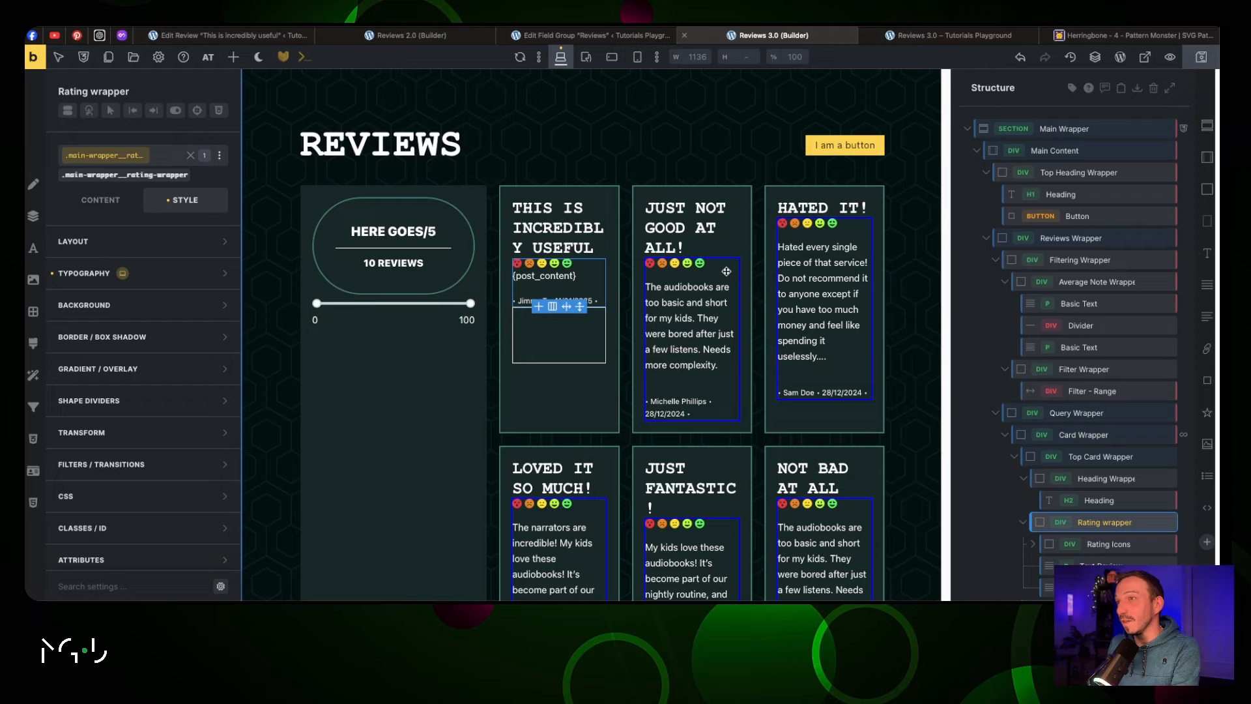
Save the page, check it on the frontend, and select the top card wrapper
{"action": "left_click", "coordinate": [1201, 57]}
{"action": "left_click", "coordinate": [967, 38]}
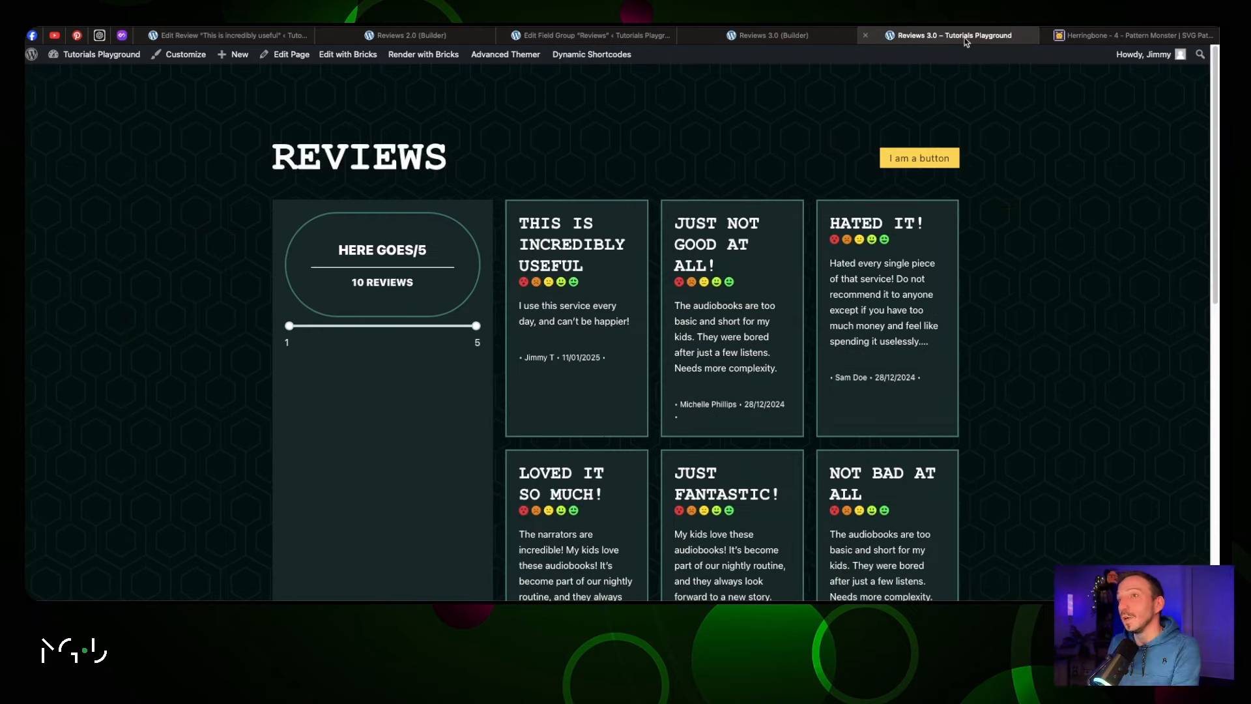
{"action": "left_click", "coordinate": [774, 38]}
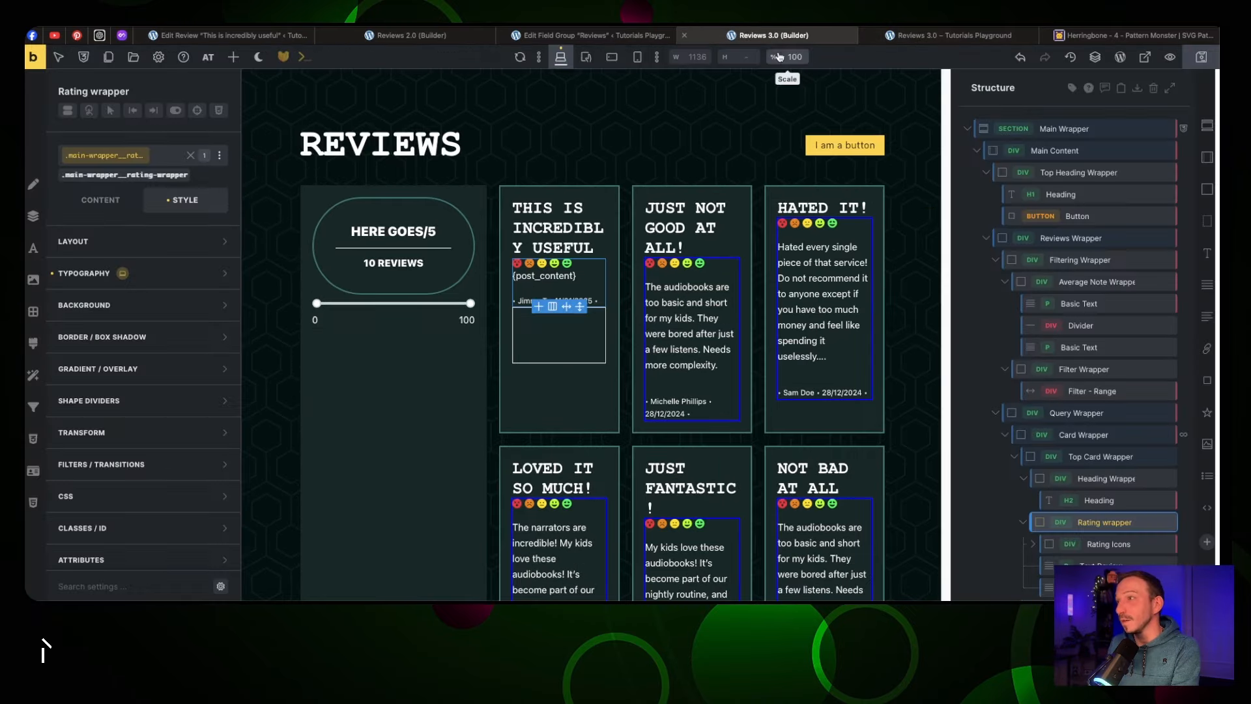
{"action": "left_click", "coordinate": [1093, 456]}
{"action": "left_click", "coordinate": [100, 200]}
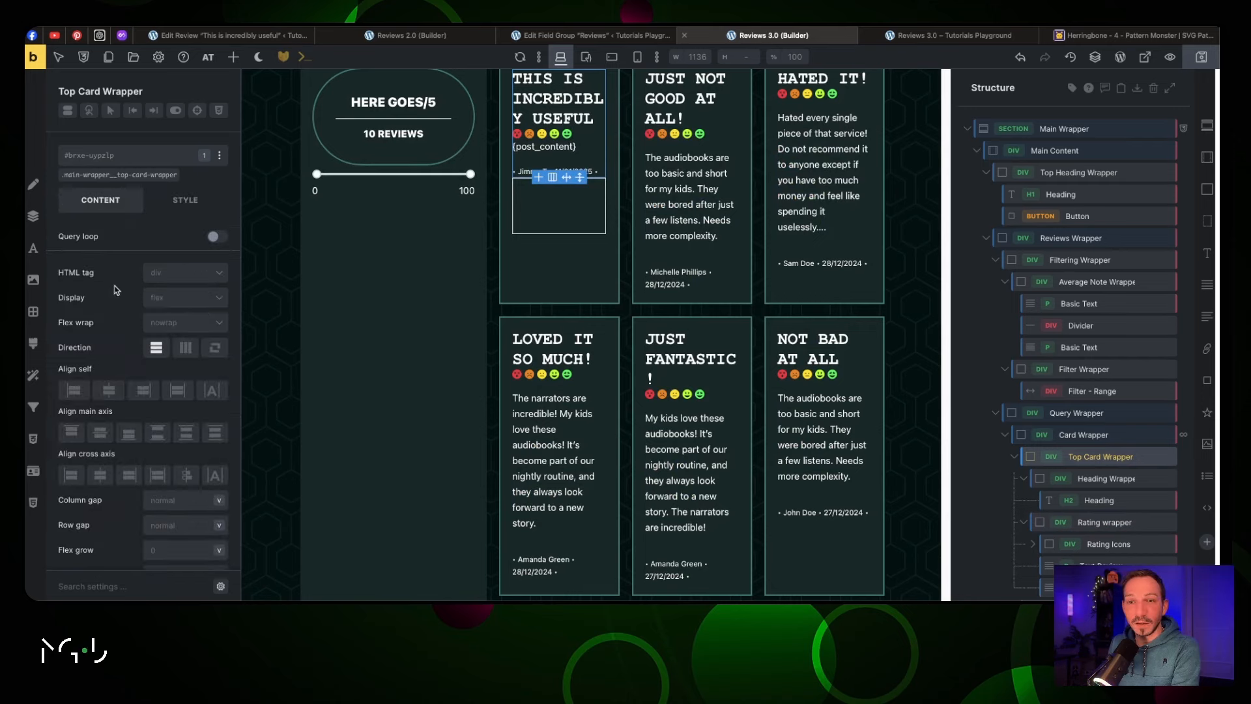
Set the Top Card Wrapper row gap to 2rem
{"action": "left_click", "coordinate": [187, 519]}
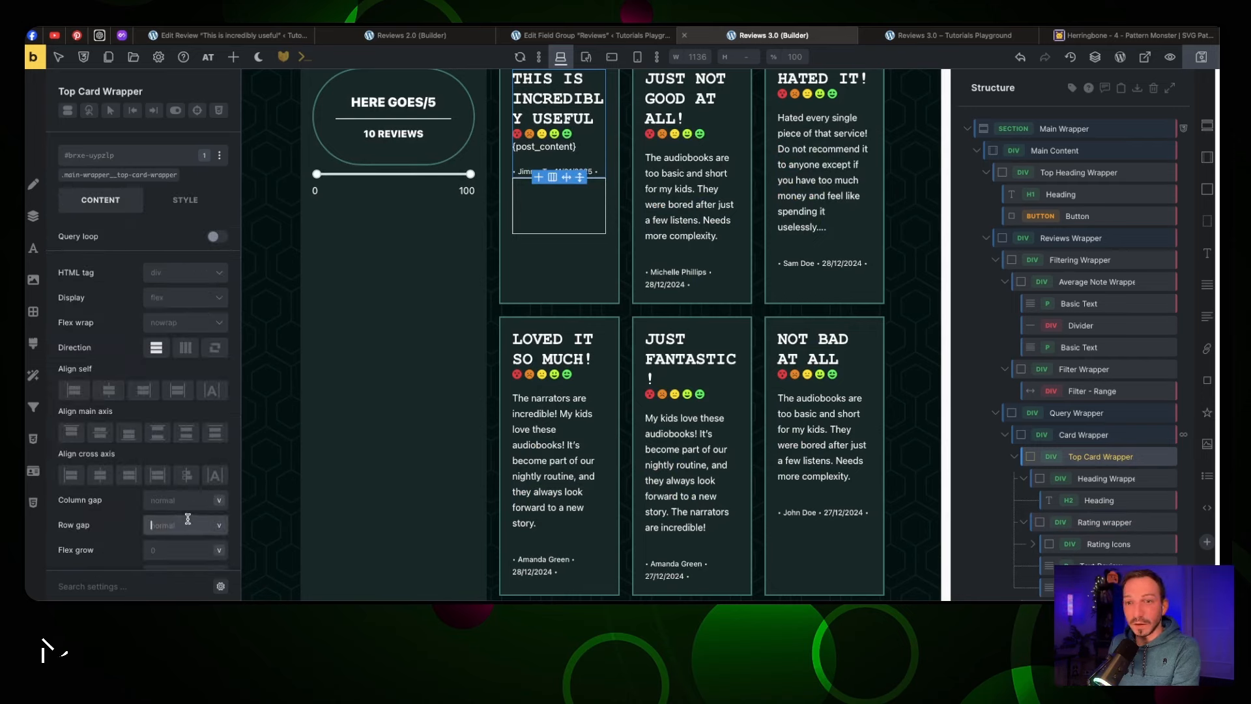
{"action": "type", "text": "3rem"}
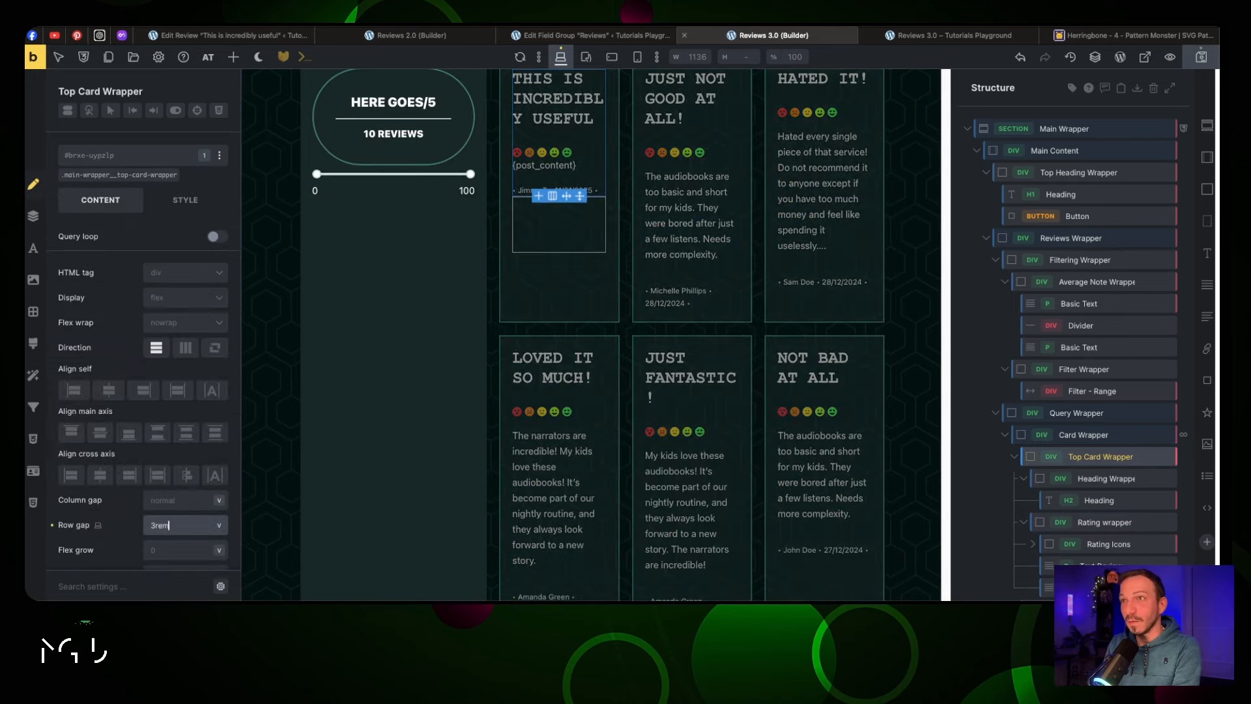
{"action": "key", "text": "BackSpace"}
{"action": "key", "text": "BackSpace"}
{"action": "key", "text": "BackSpace"}
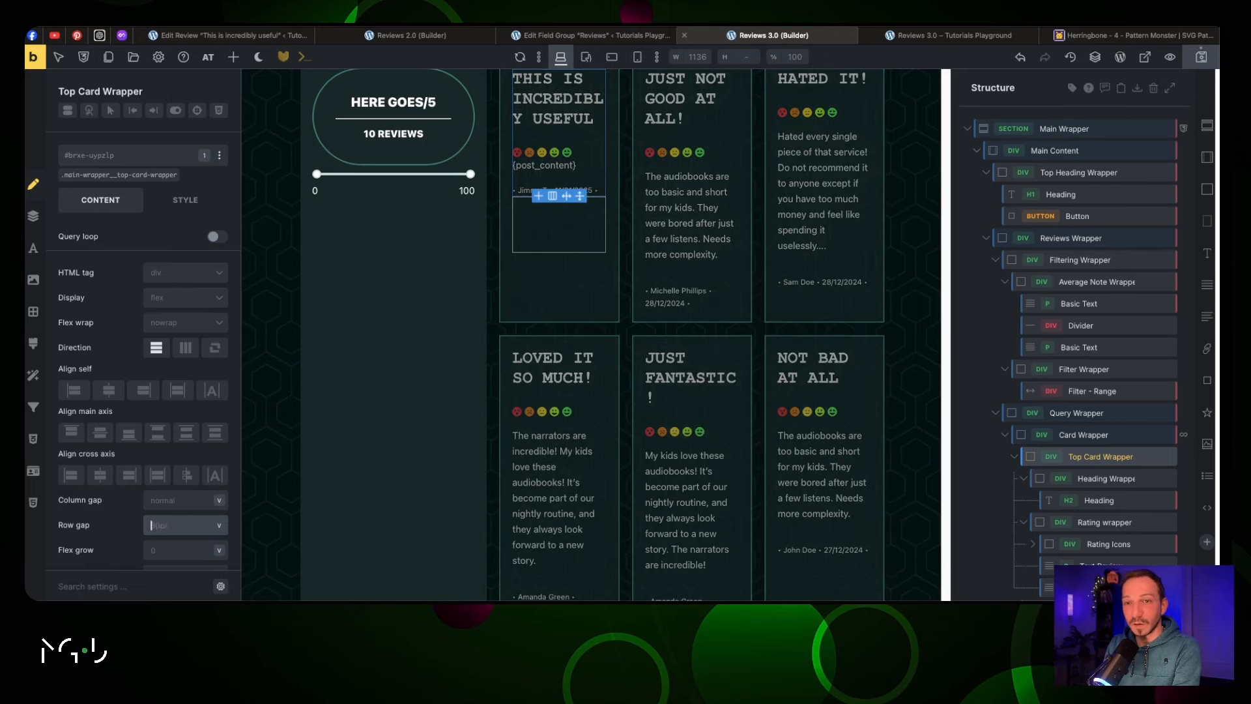
{"action": "type", "text": "2rem"}
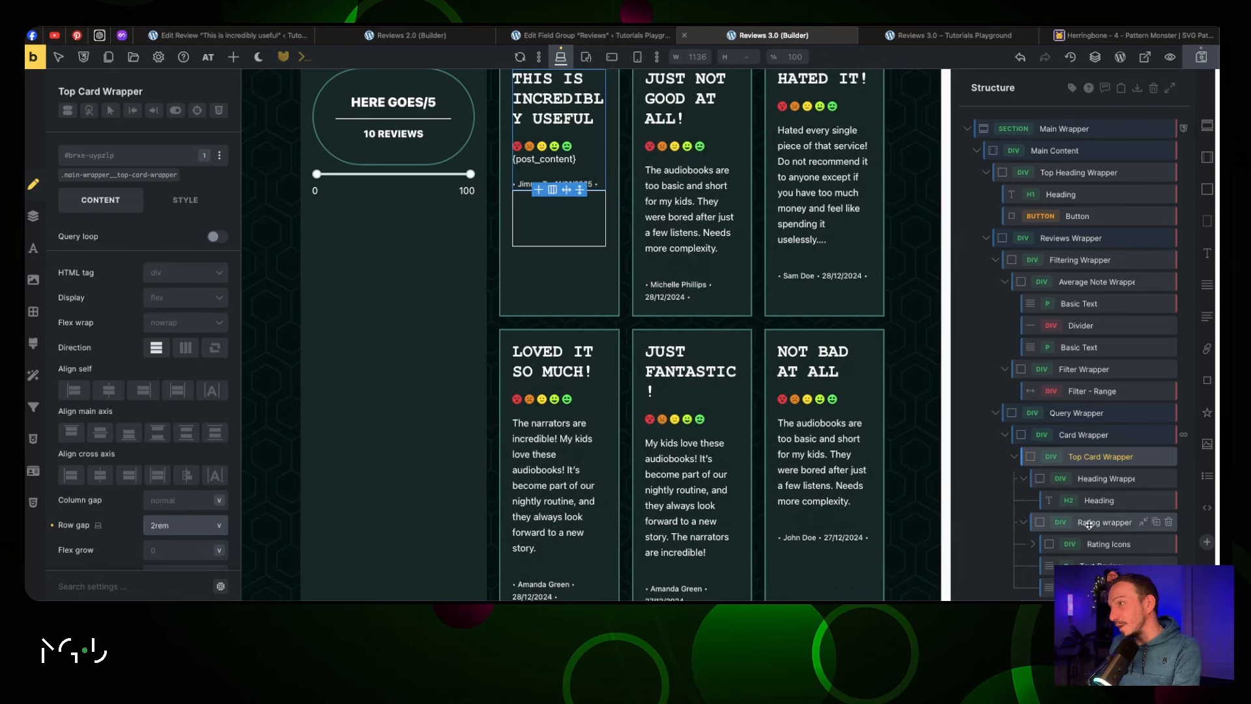
Set the Rating wrapper row gap to 1rem, save, and check the live page
{"action": "left_click", "coordinate": [1089, 525]}
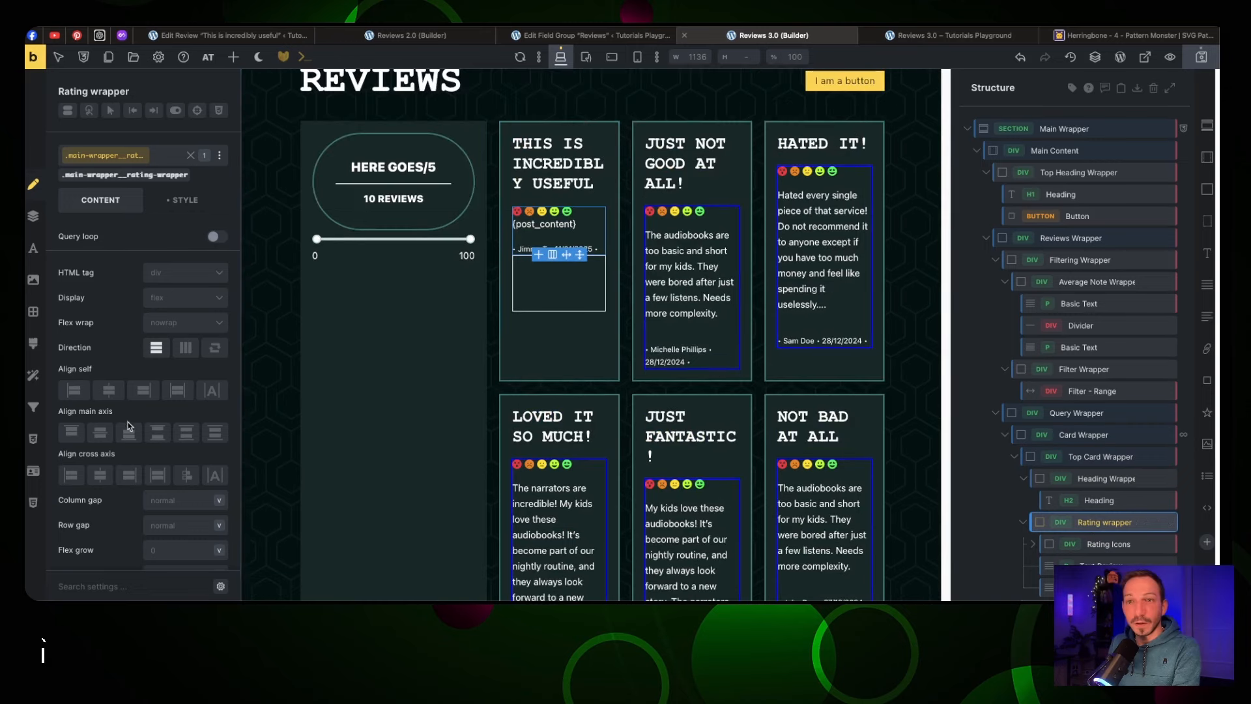
{"action": "left_click", "coordinate": [172, 527]}
{"action": "type", "text": "2rem"}
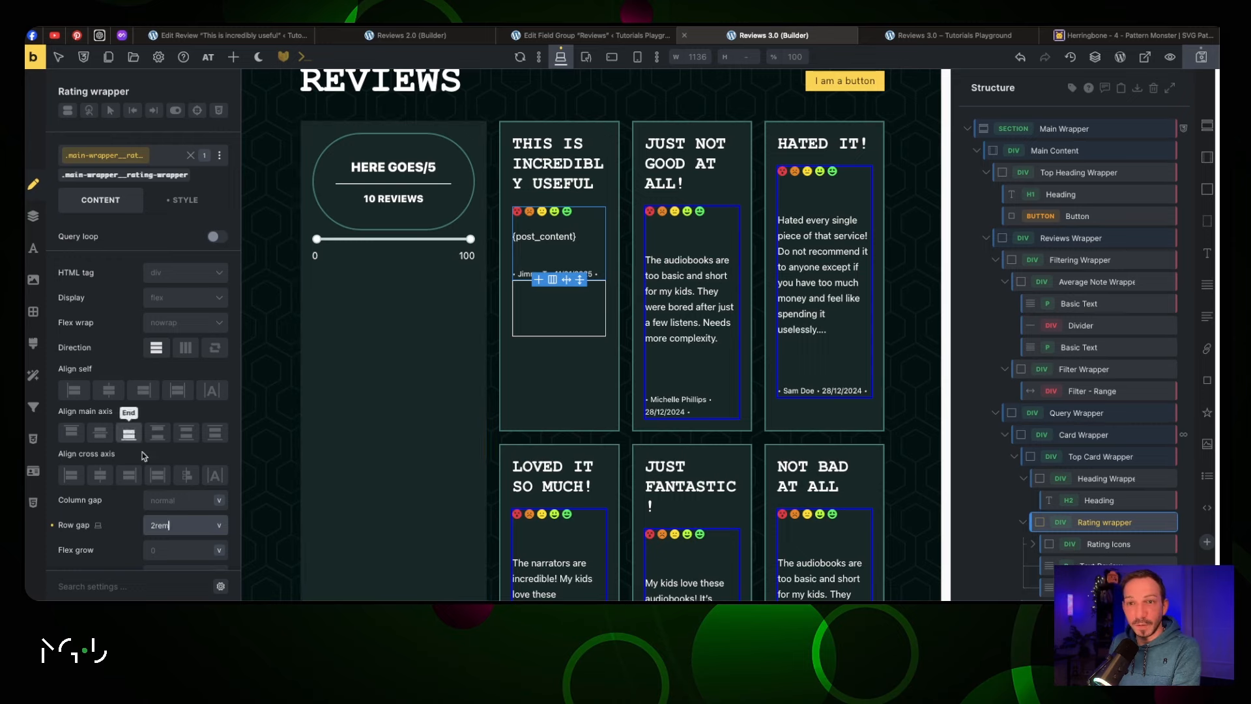
{"action": "left_click_drag", "start_coordinate": [152, 525], "coordinate": [157, 525]}
{"action": "type", "text": "1"}
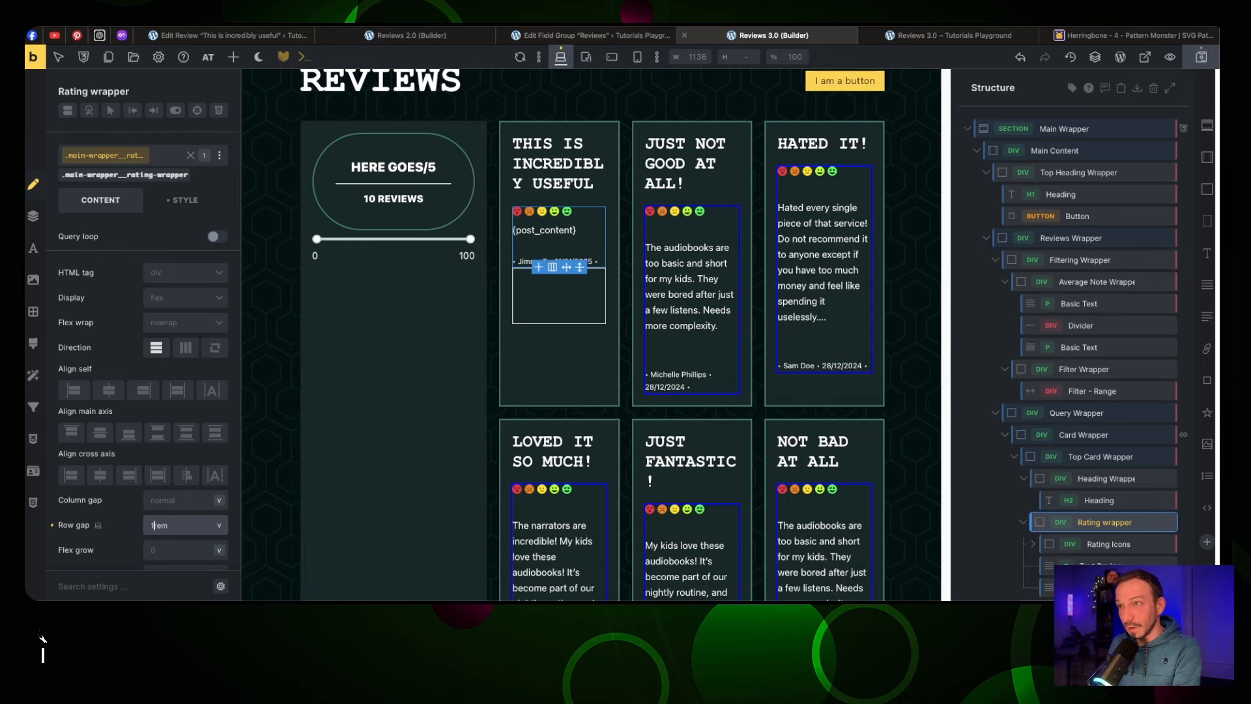
{"action": "left_click", "coordinate": [1202, 58]}
{"action": "left_click", "coordinate": [907, 37]}
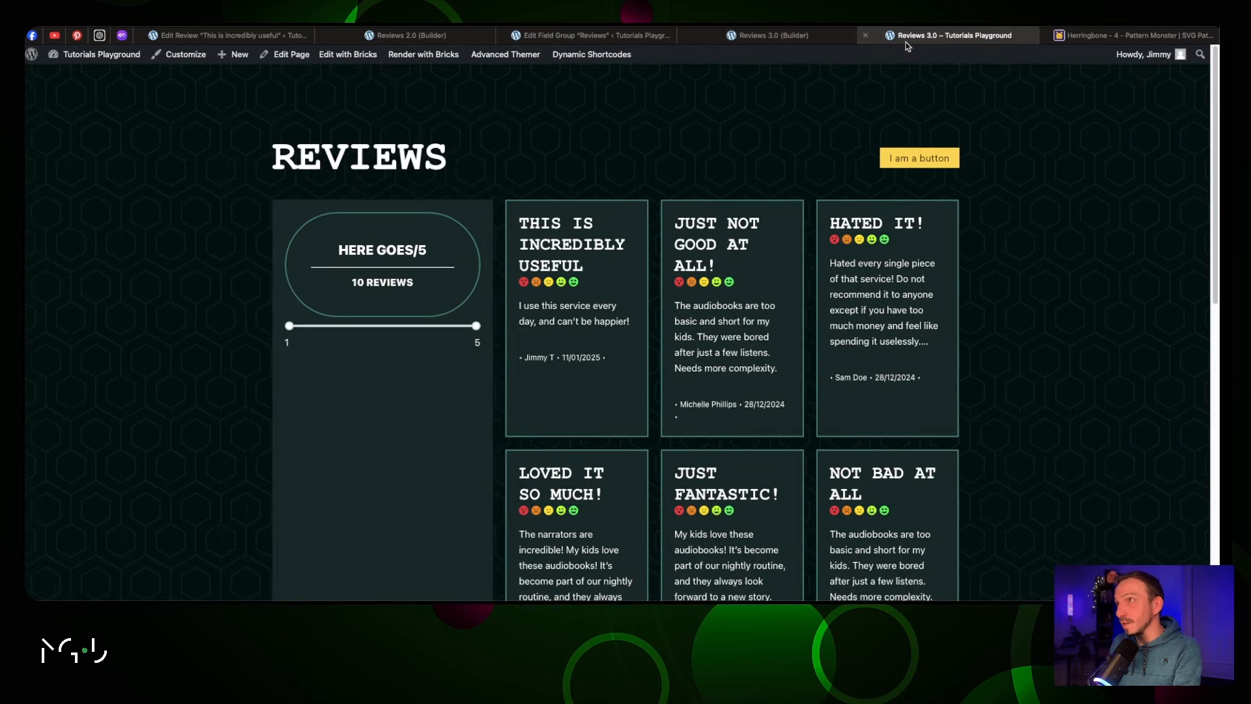
{"action": "left_click", "coordinate": [768, 37]}
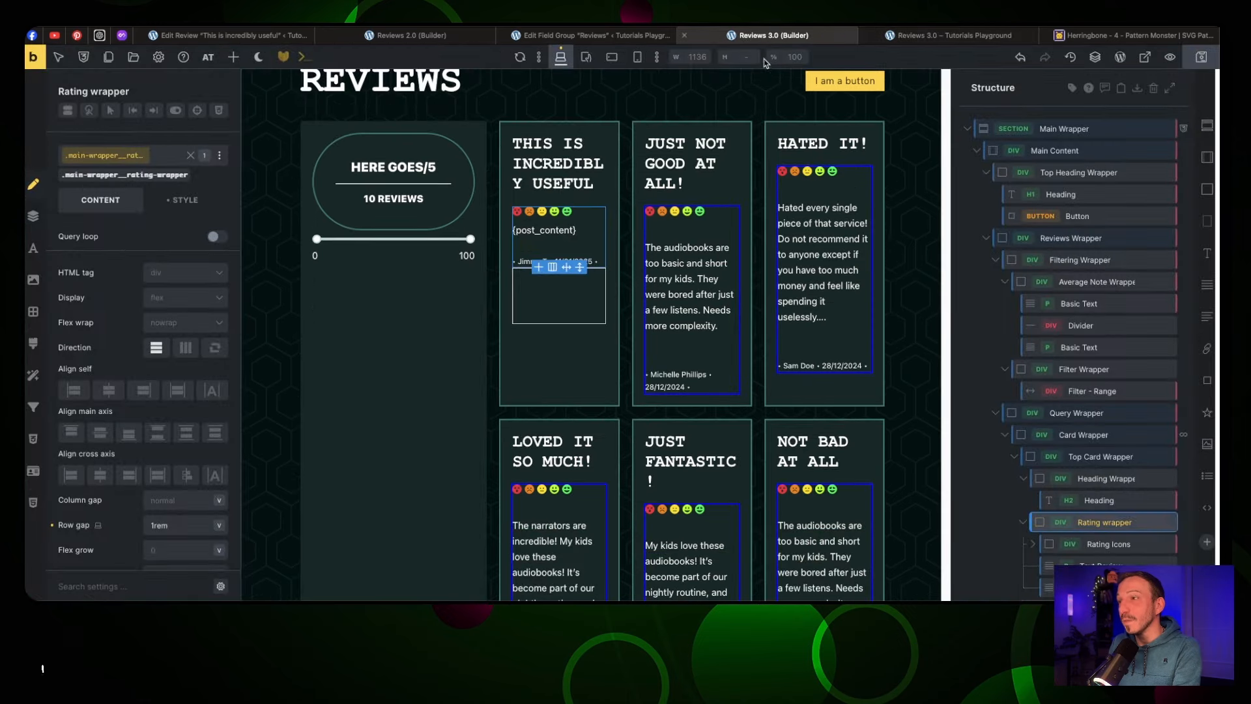
Set the shared Card Wrapper class's main-axis alignment to Space between
{"action": "left_click", "coordinate": [1093, 436]}
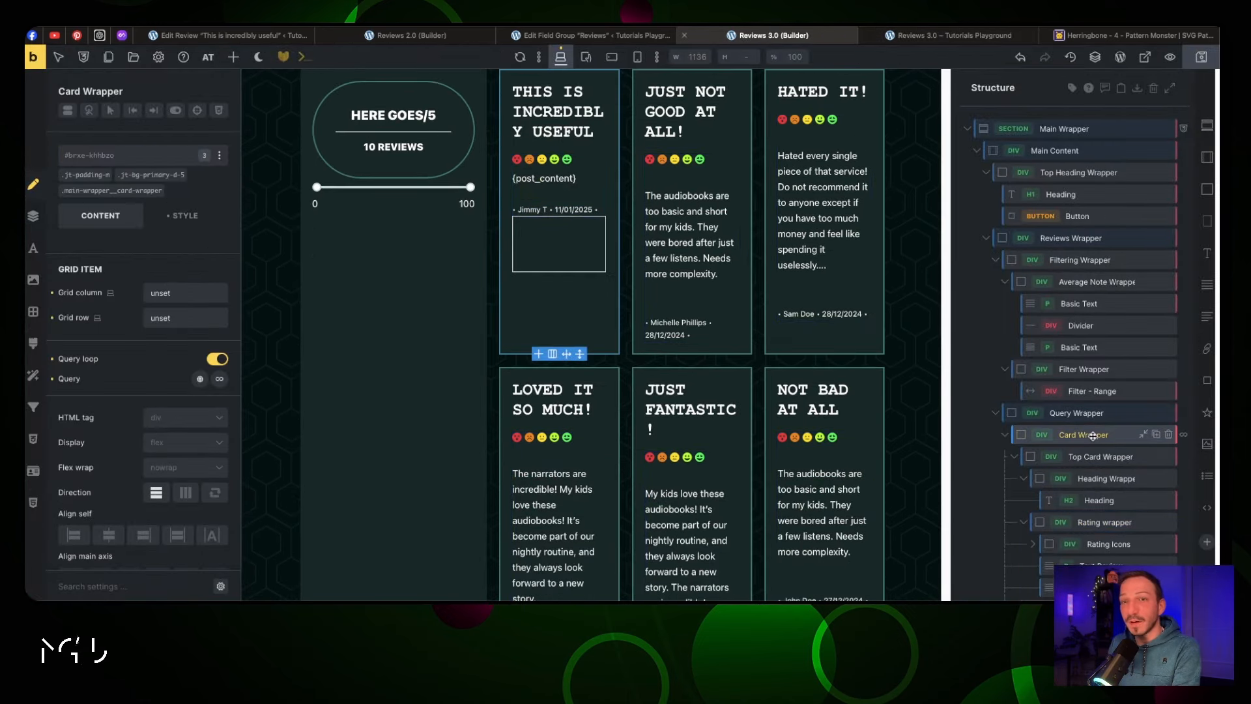
{"action": "left_click", "coordinate": [113, 191]}
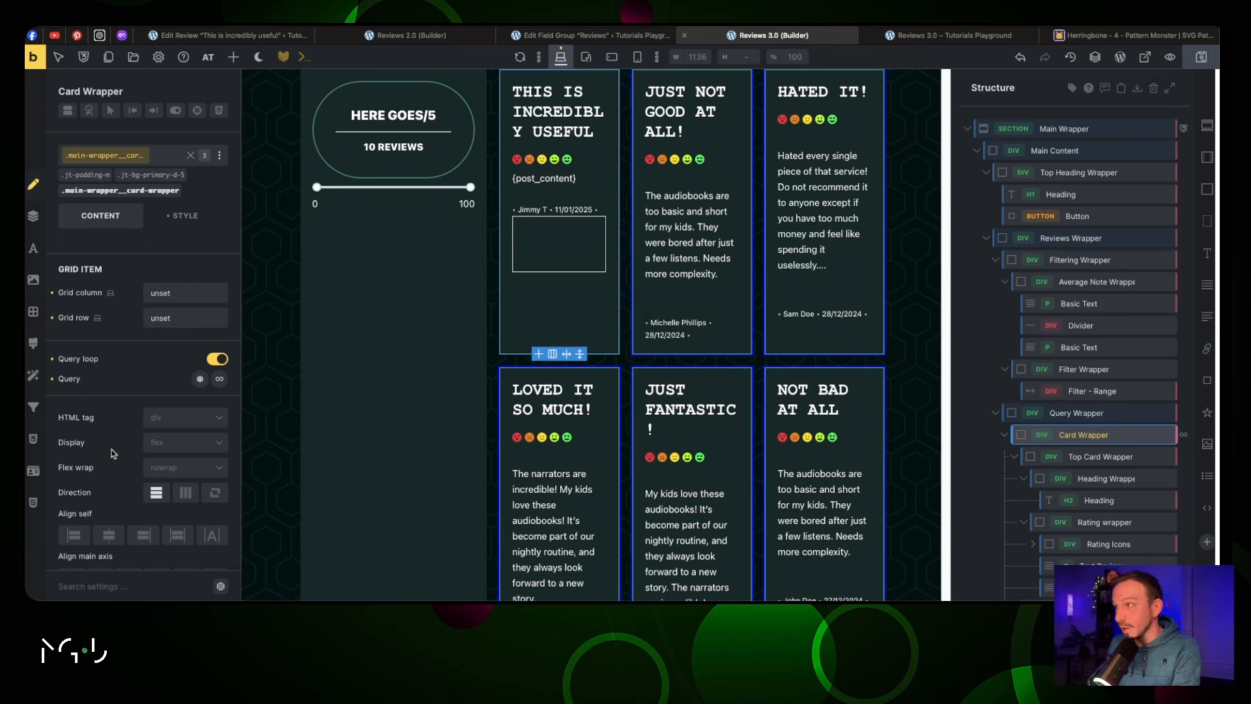
{"action": "scroll", "coordinate": [112, 453], "scroll_direction": "down", "scroll_amount": 4}
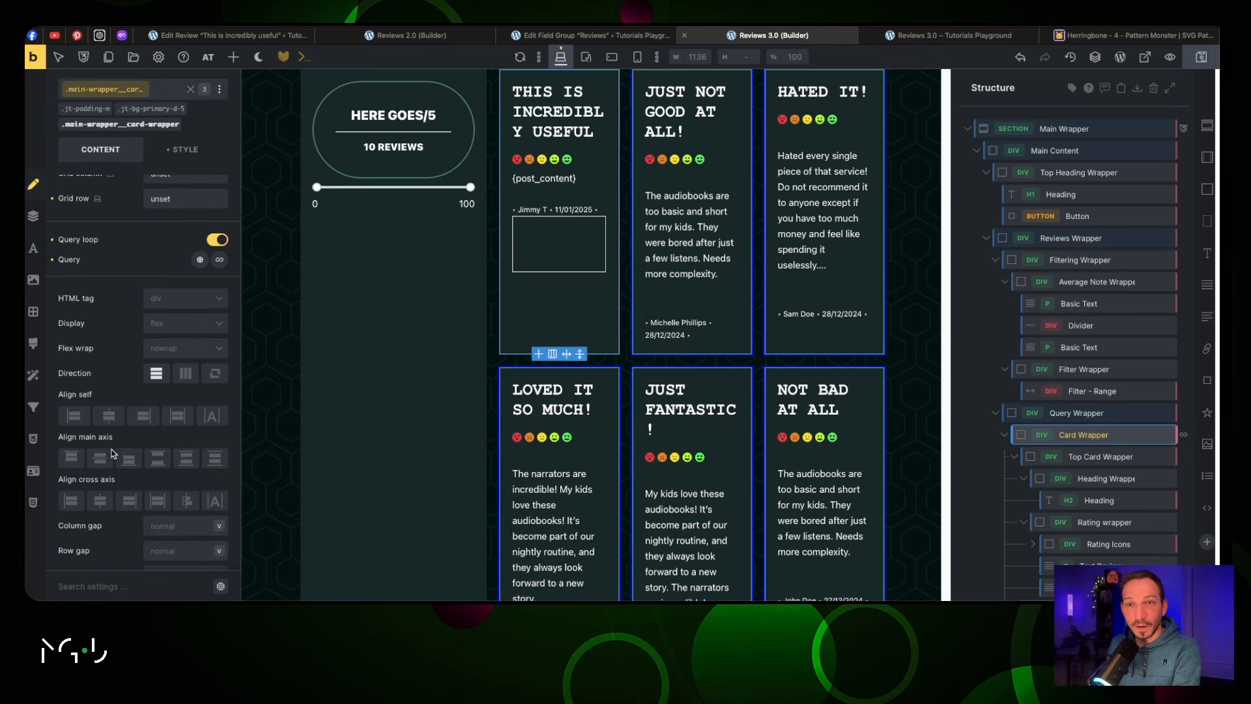
{"action": "left_click", "coordinate": [157, 459]}
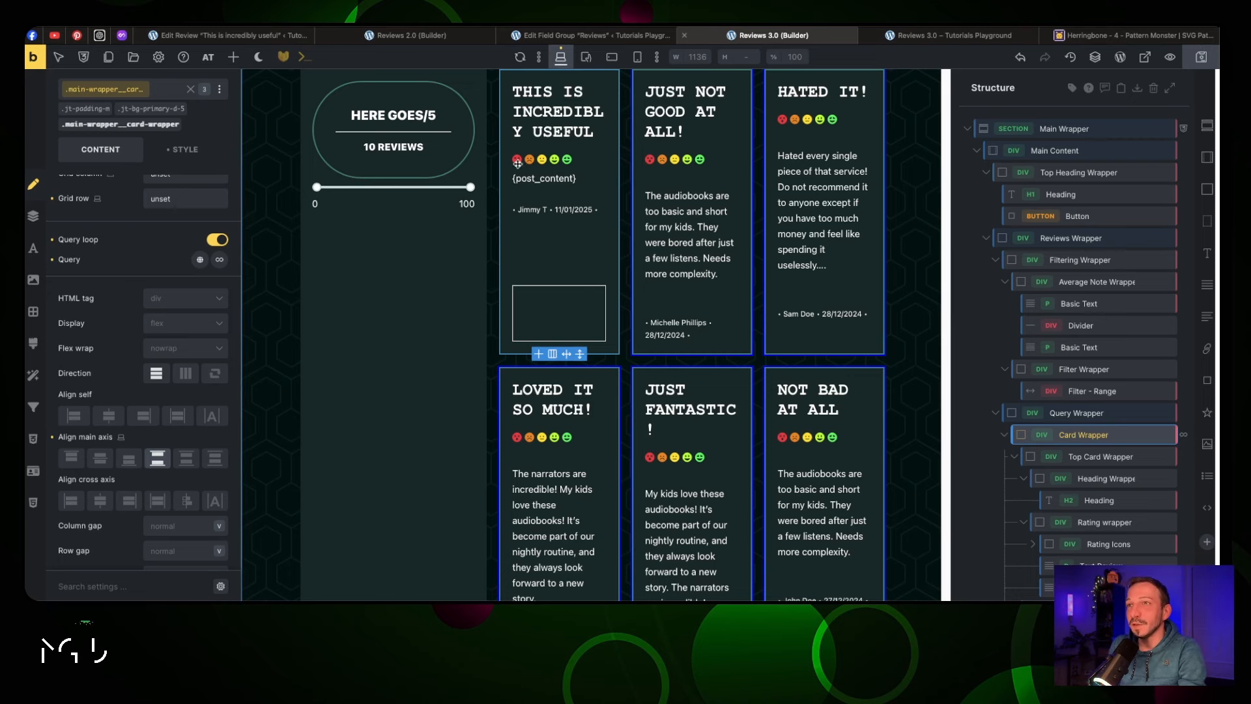
Inspect the rating icons group, its smileys and the review text in Structure
{"action": "scroll", "coordinate": [1111, 384], "scroll_direction": "down", "scroll_amount": 1}
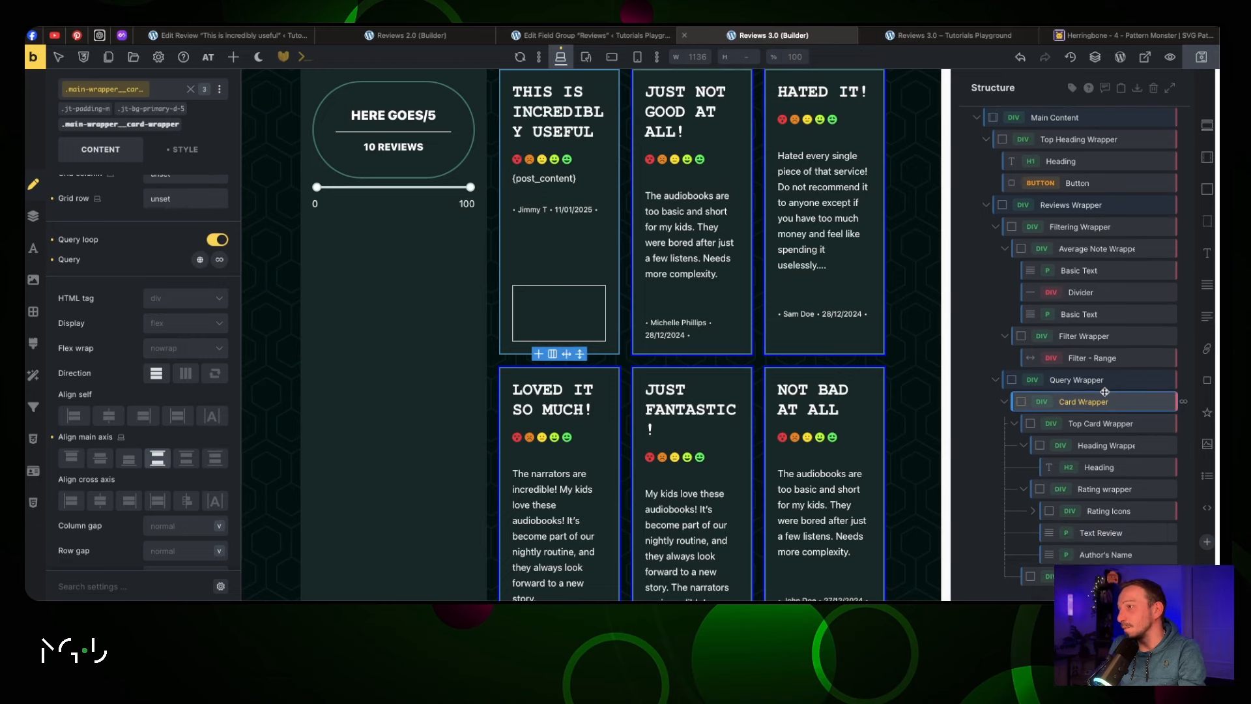
{"action": "left_click", "coordinate": [1114, 511]}
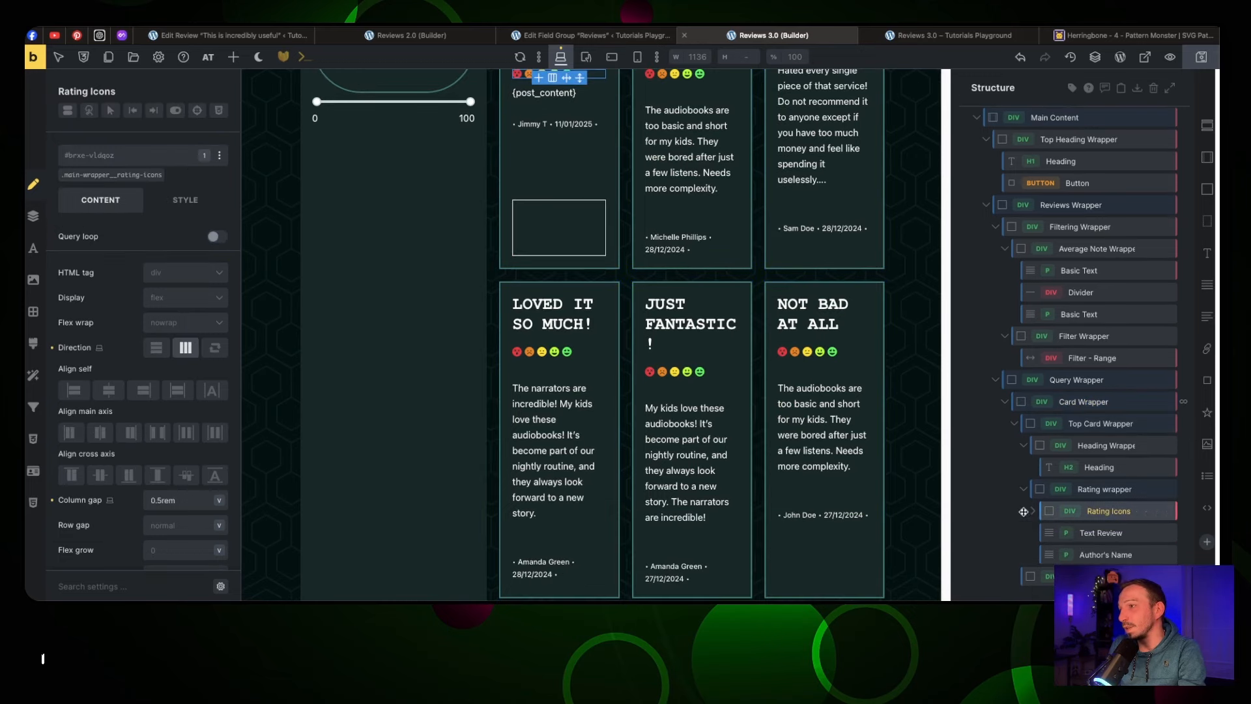
{"action": "left_click", "coordinate": [1033, 513]}
{"action": "scroll", "coordinate": [1086, 441], "scroll_direction": "down", "scroll_amount": 3}
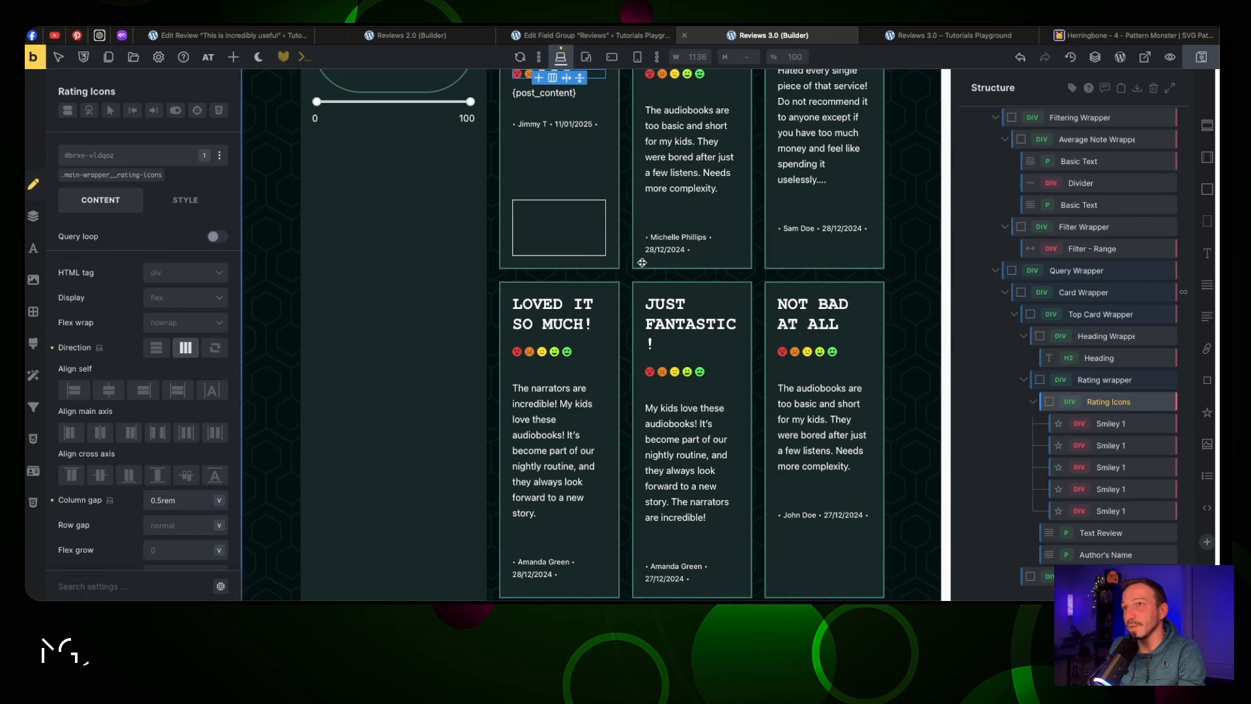
{"action": "scroll", "coordinate": [616, 239], "scroll_direction": "up", "scroll_amount": 2}
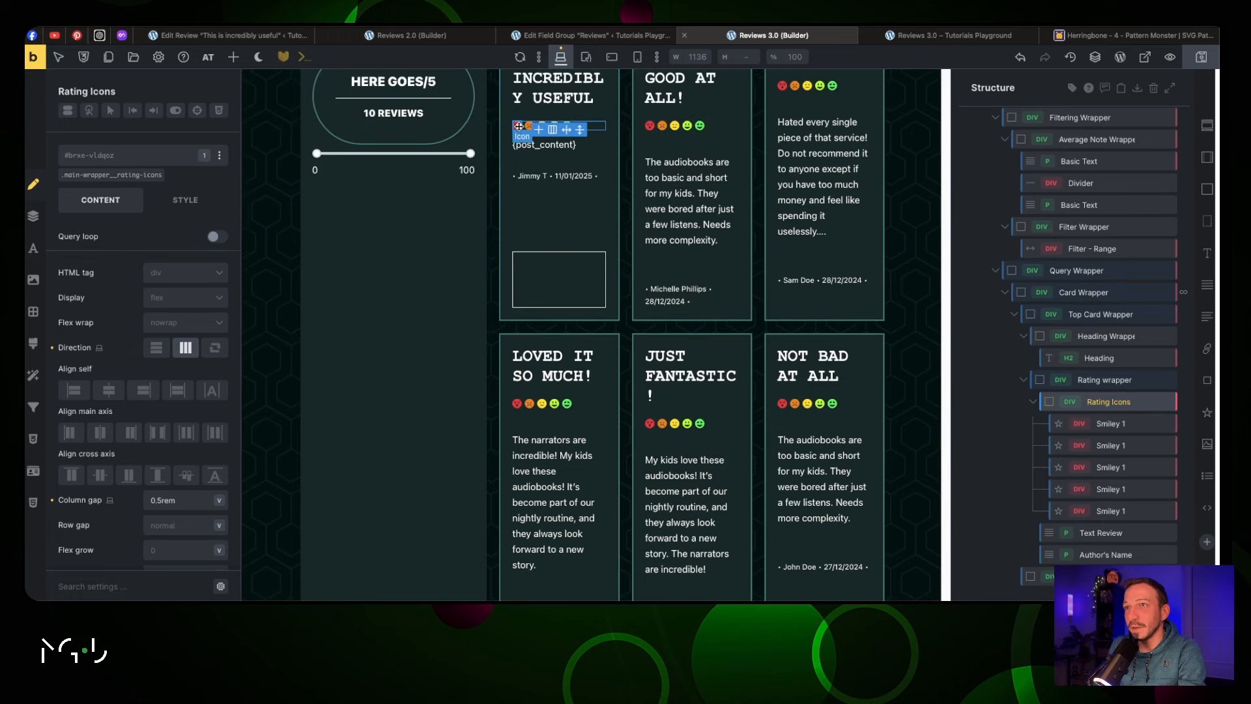
{"action": "left_click", "coordinate": [1100, 533]}
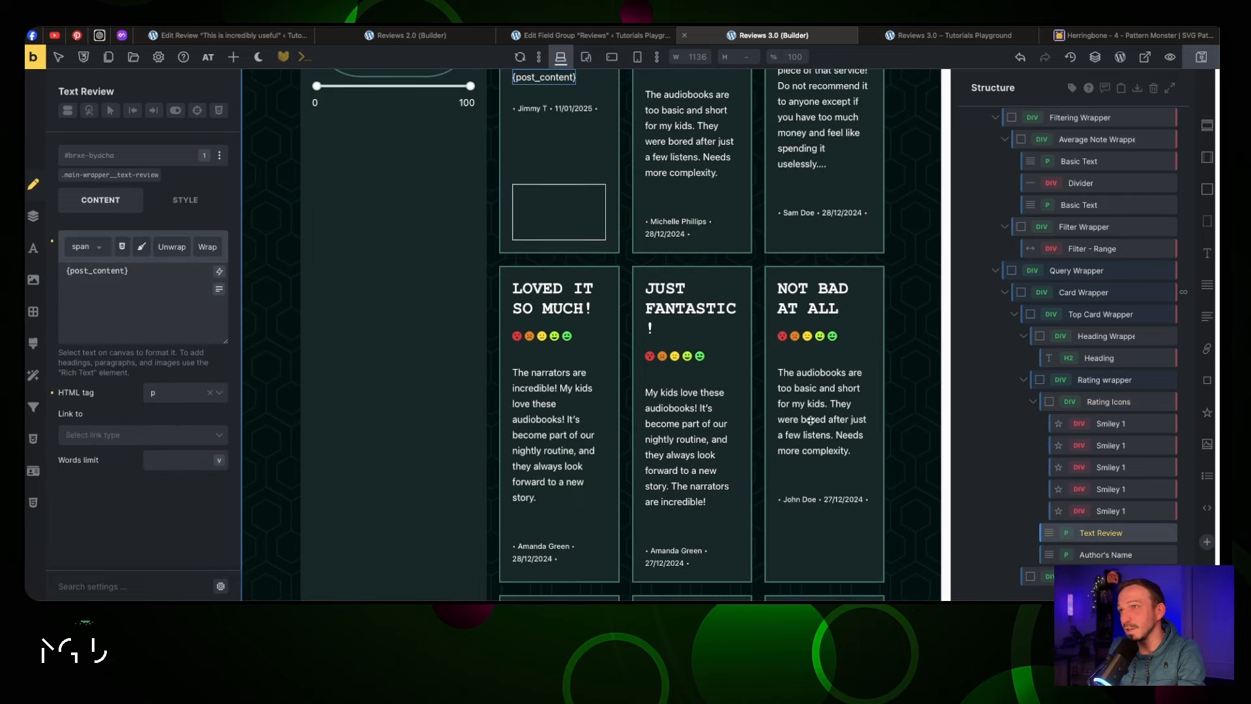
{"action": "scroll", "coordinate": [672, 359], "scroll_direction": "up", "scroll_amount": 3}
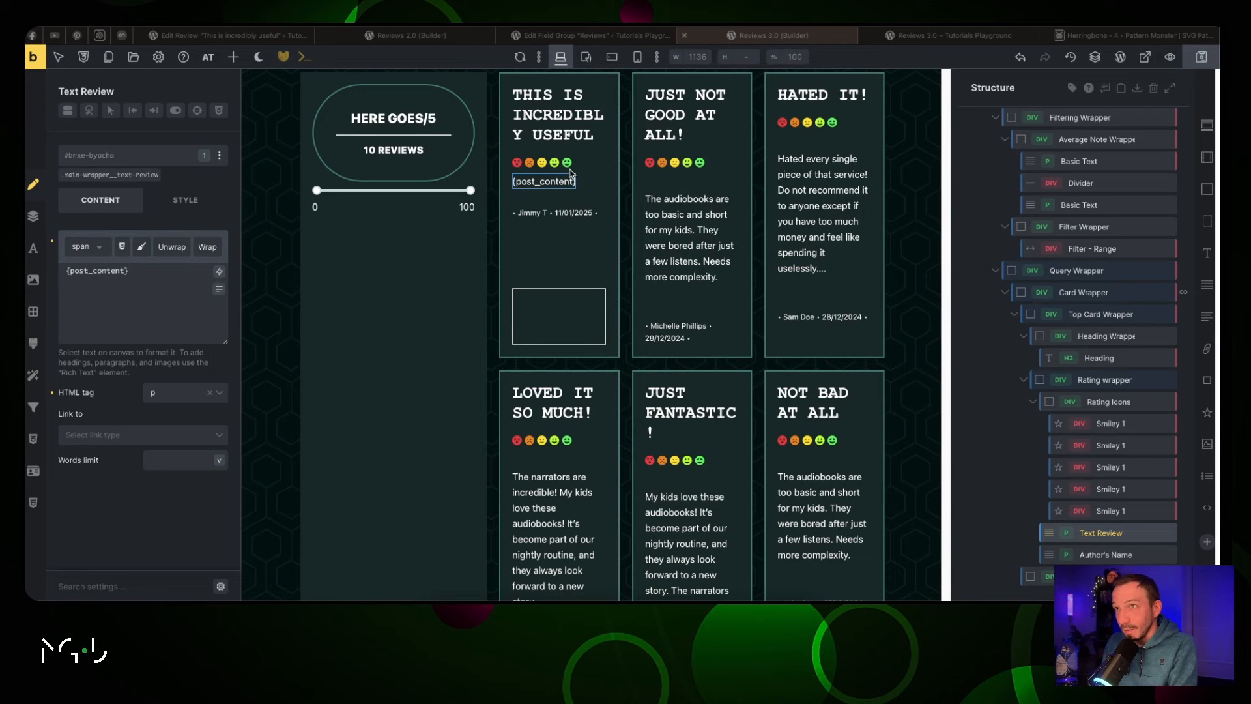
{"action": "left_click", "coordinate": [1102, 404]}
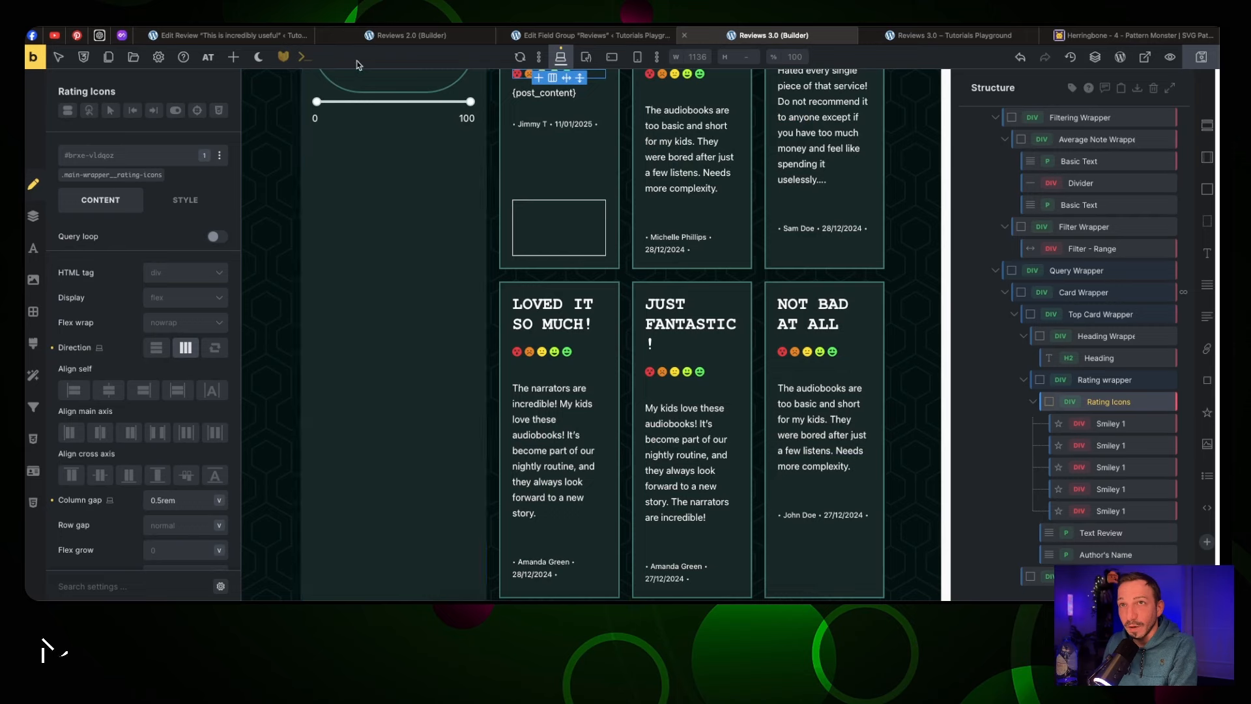
Add a Basic Text inside Rating Icons reading 'Rating:' plus the ACF Rating field and '/5'
{"action": "left_click", "coordinate": [233, 57]}
{"action": "left_click", "coordinate": [130, 341]}
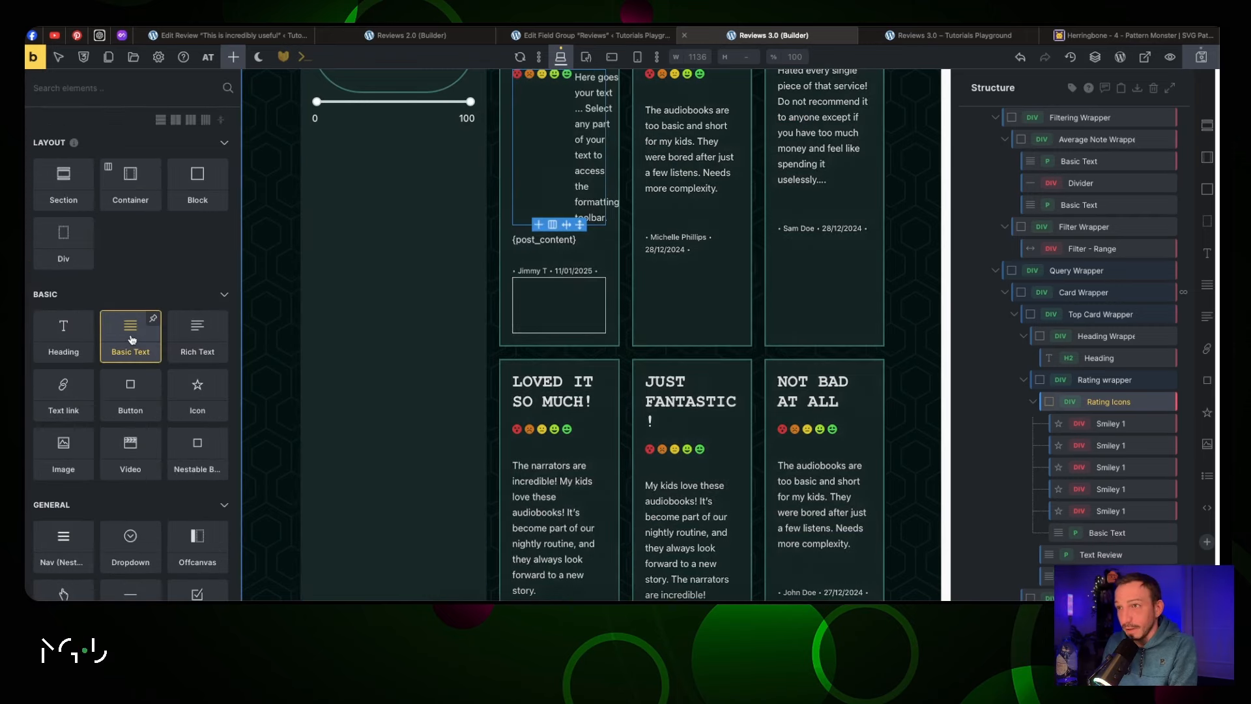
{"action": "left_click", "coordinate": [578, 168]}
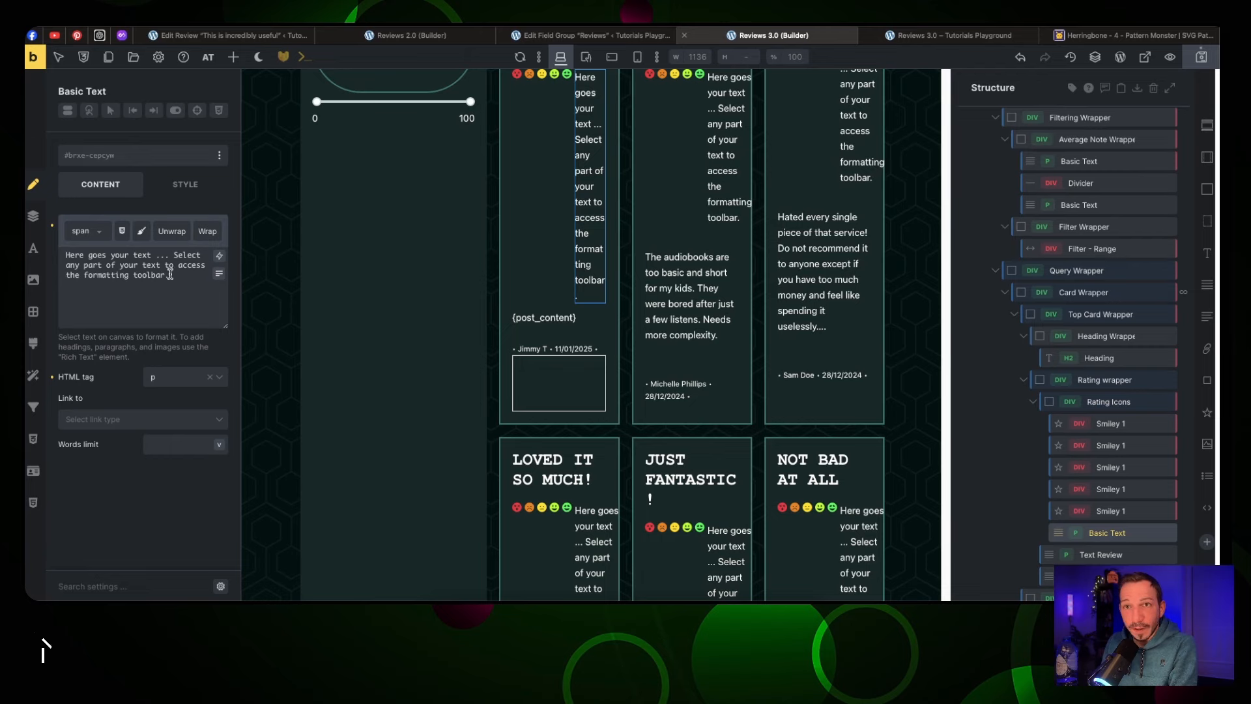
{"action": "left_click_drag", "start_coordinate": [171, 274], "coordinate": [57, 254]}
{"action": "key", "text": "BackSpace"}
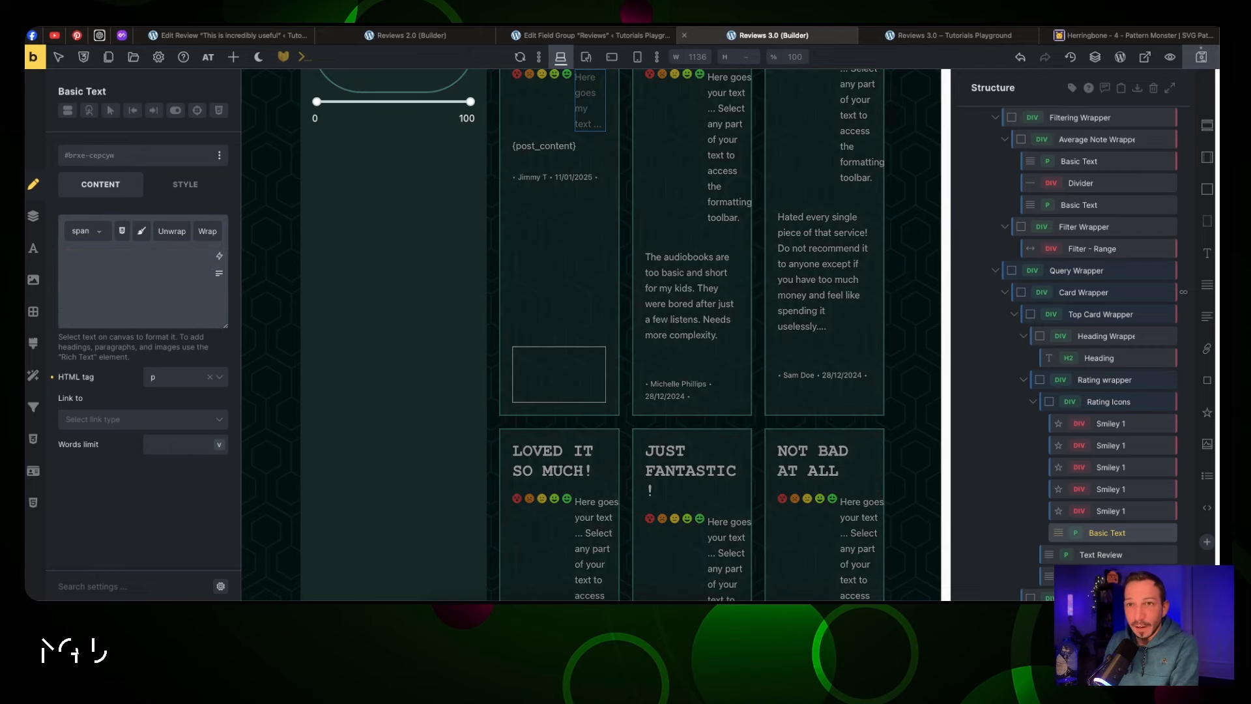
{"action": "left_click", "coordinate": [219, 260]}
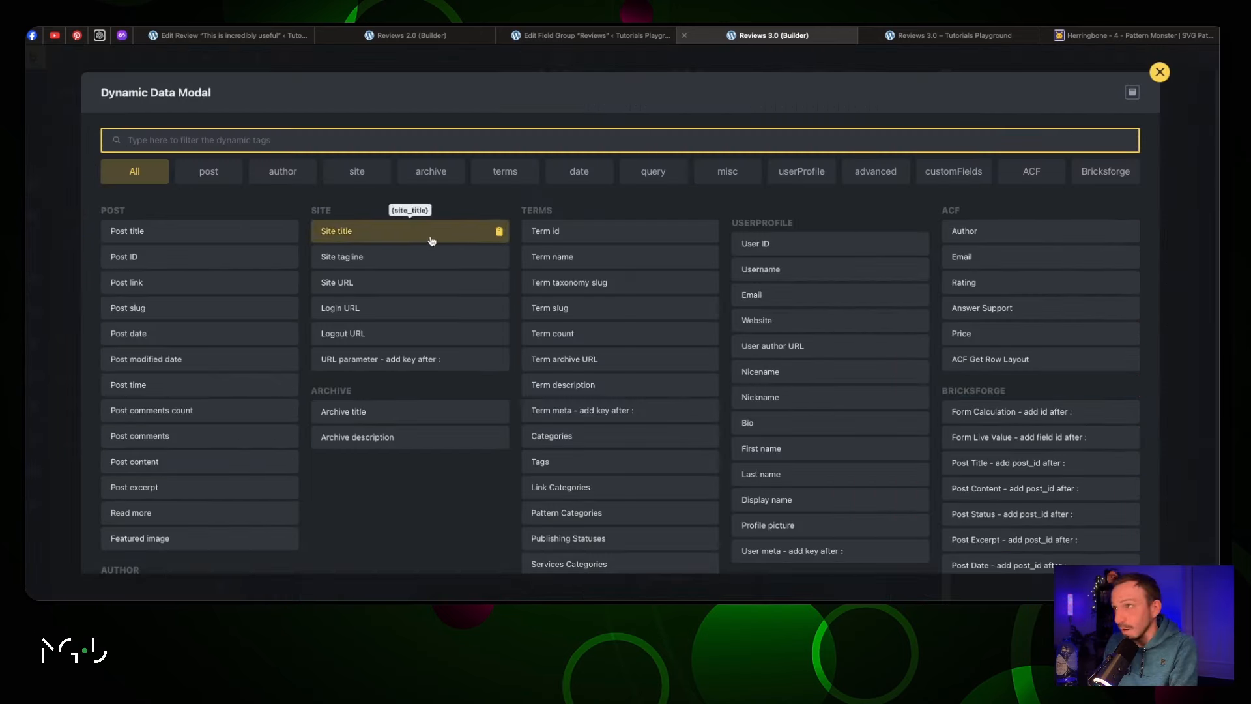
{"action": "left_click", "coordinate": [1000, 283]}
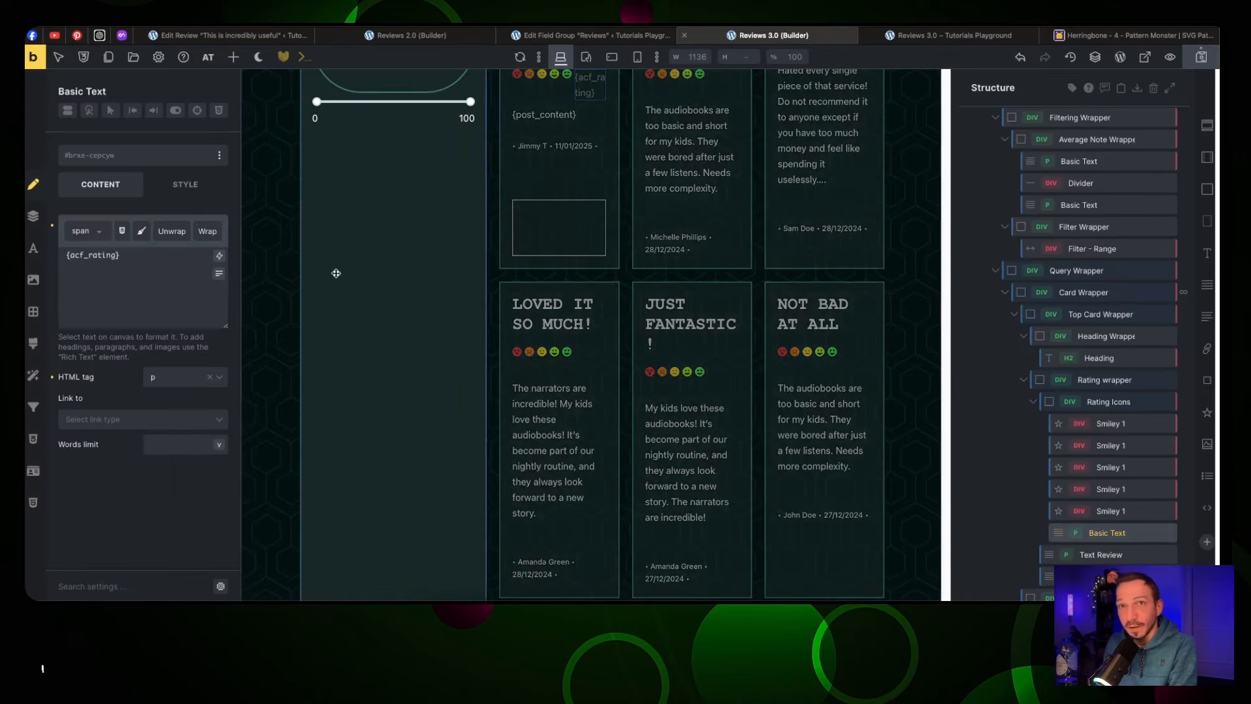
{"action": "left_click", "coordinate": [156, 258]}
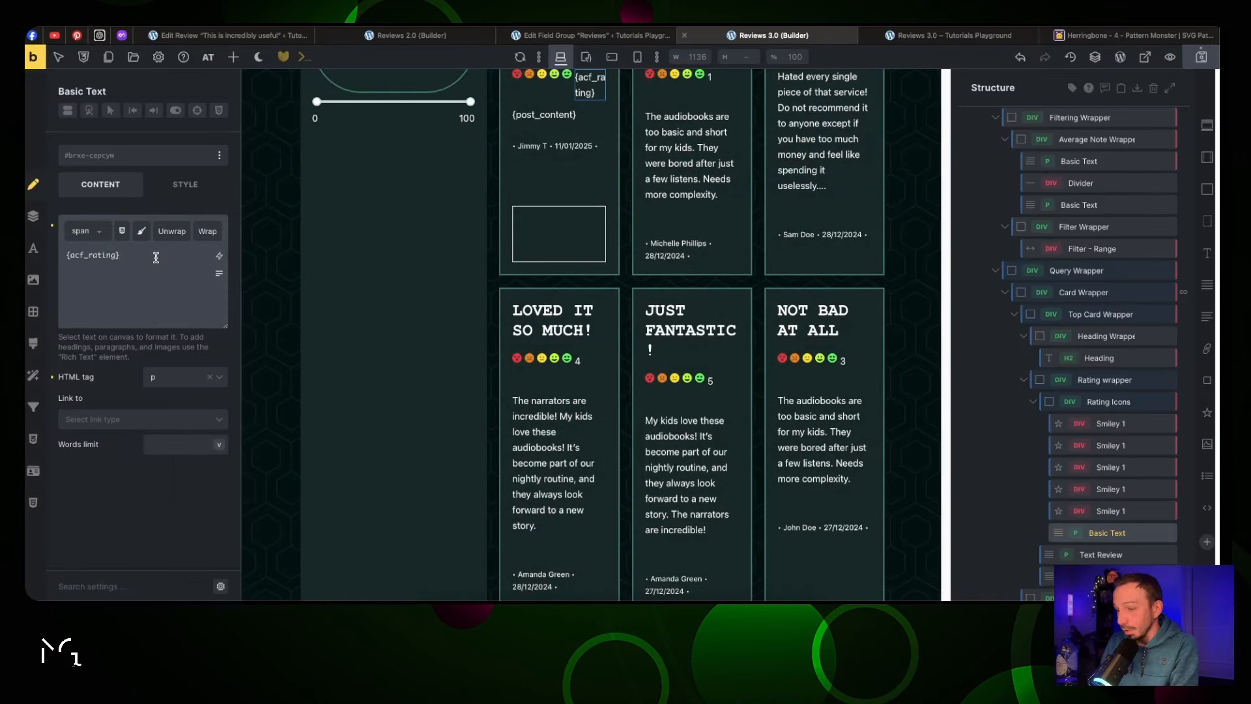
{"action": "type", "text": "/5"}
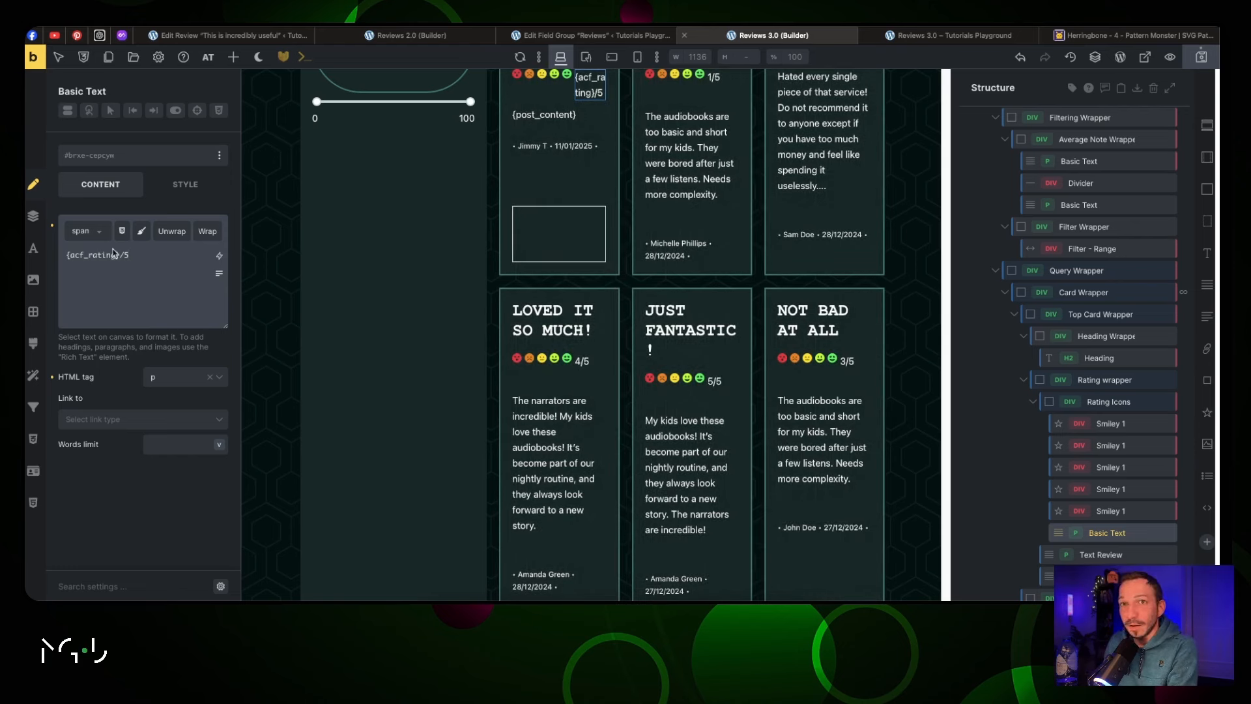
{"action": "left_click", "coordinate": [67, 256]}
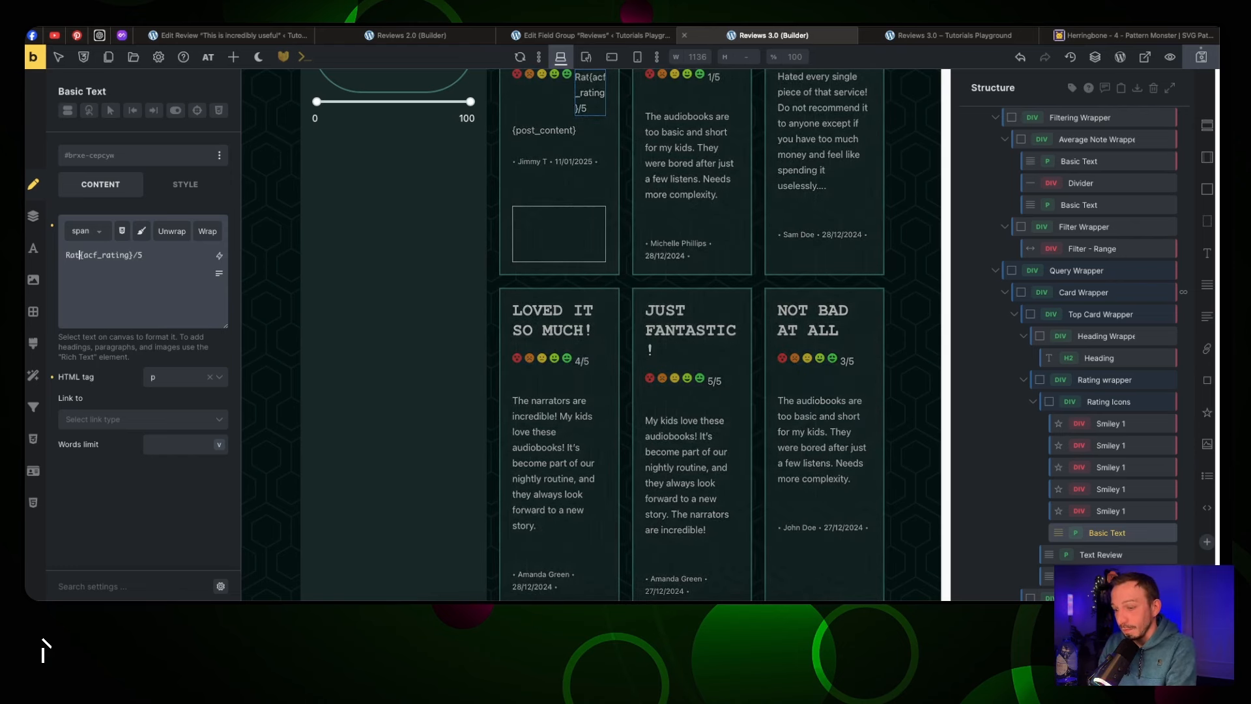
{"action": "type", "text": "Rating:"}
Set the Rating Icons container's cross-axis alignment to Baseline
{"action": "scroll", "coordinate": [734, 131], "scroll_direction": "up", "scroll_amount": 3}
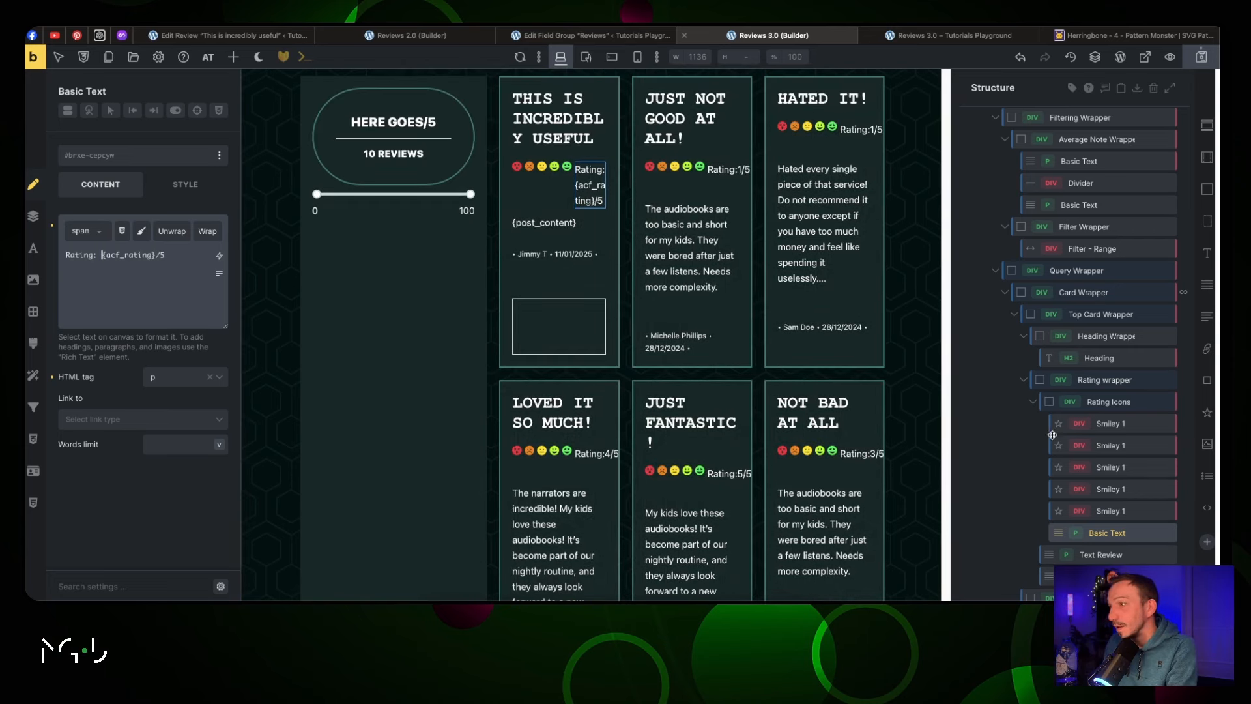
{"action": "left_click", "coordinate": [1095, 399]}
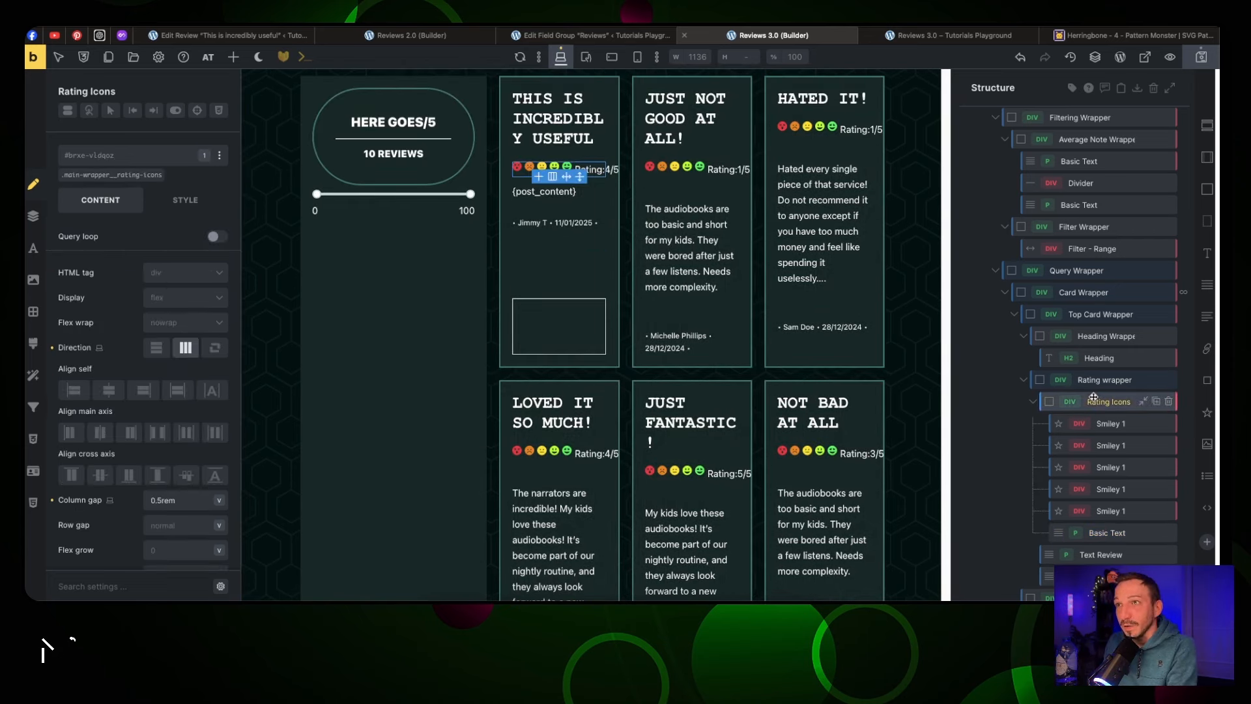
{"action": "left_click", "coordinate": [187, 475]}
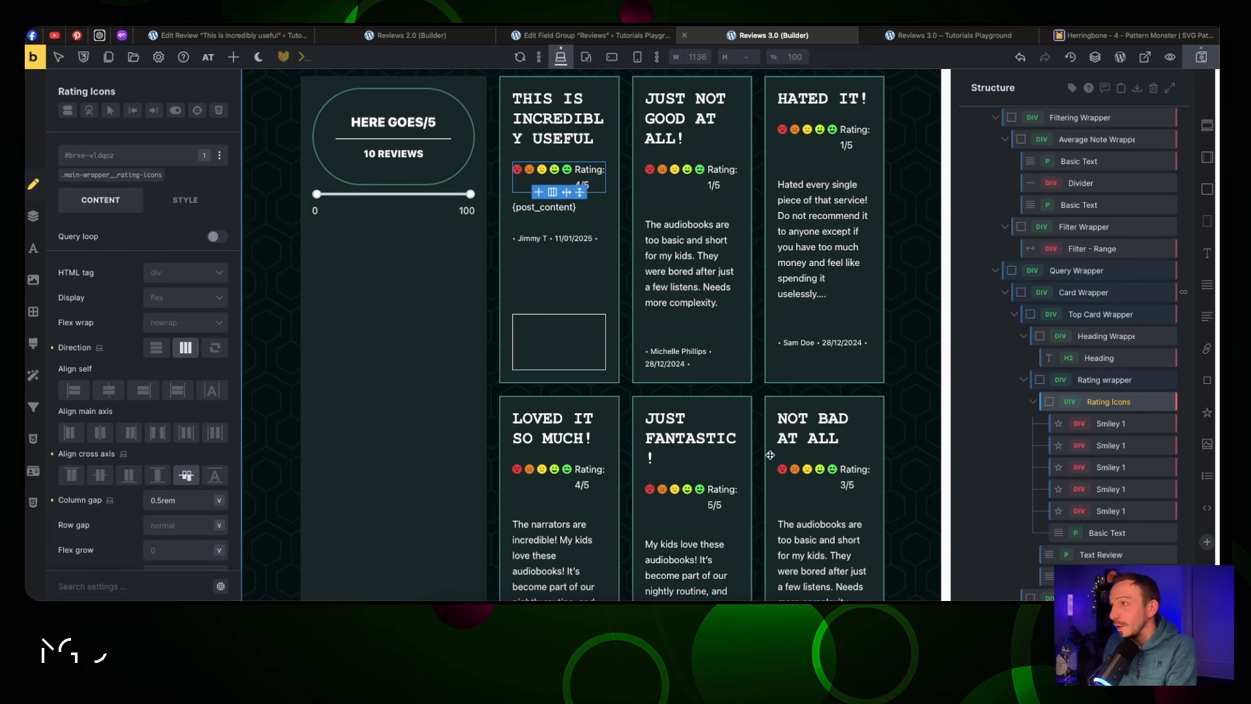
Try and remove a padding class, then give the rating icons the dark .jt-bg-primary-d-7 background
{"action": "left_click", "coordinate": [150, 157]}
{"action": "type", "text": "padding"}
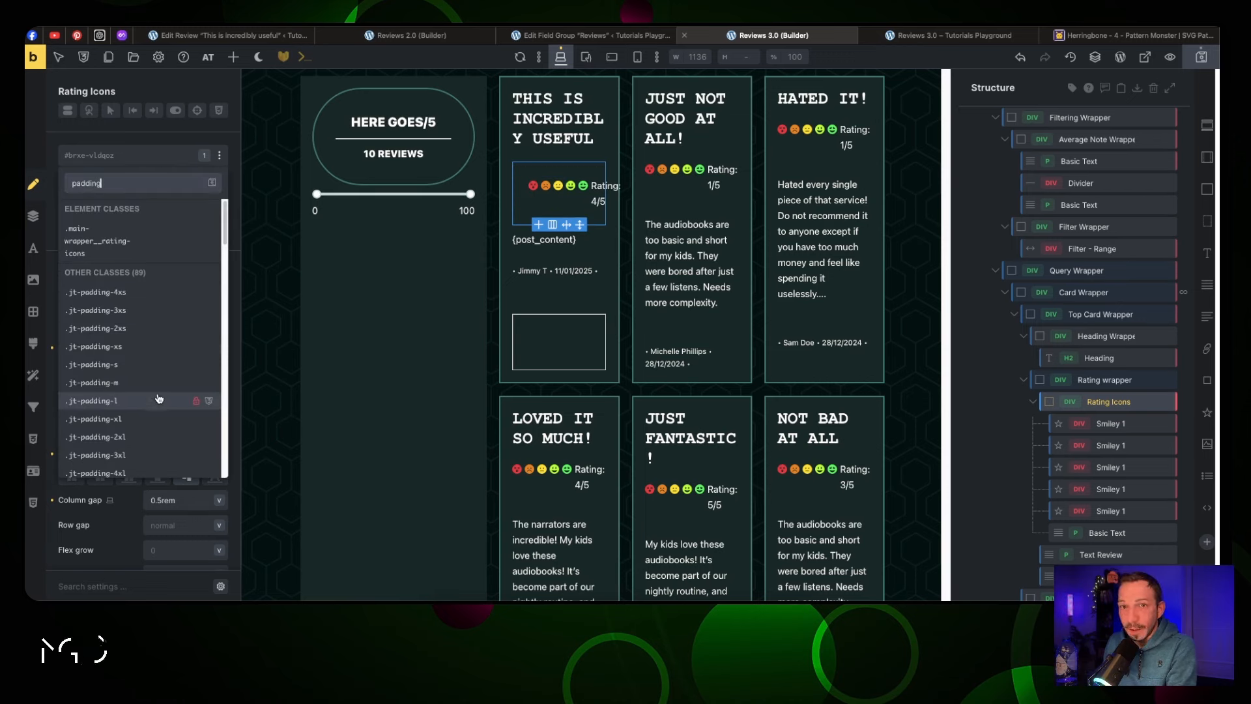
{"action": "left_click", "coordinate": [159, 399]}
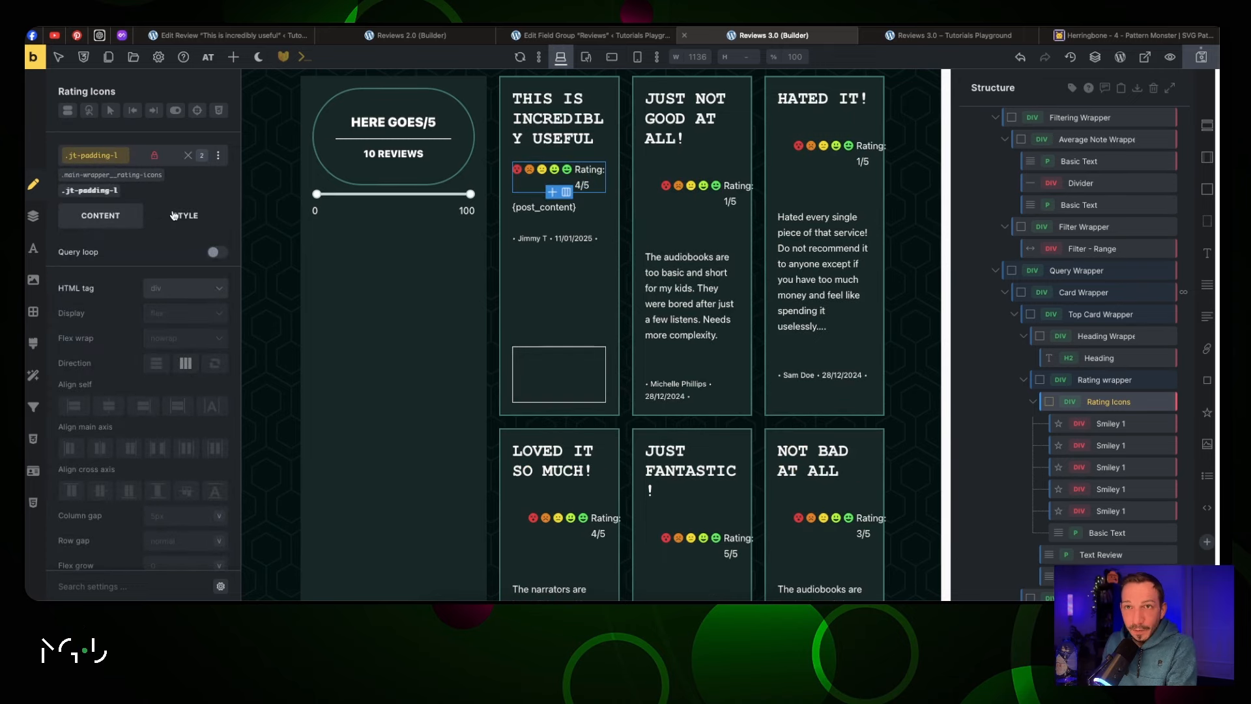
{"action": "left_click", "coordinate": [187, 157]}
{"action": "left_click", "coordinate": [101, 157]}
{"action": "type", "text": "bg"}
{"action": "scroll", "coordinate": [108, 365], "scroll_direction": "down", "scroll_amount": 3}
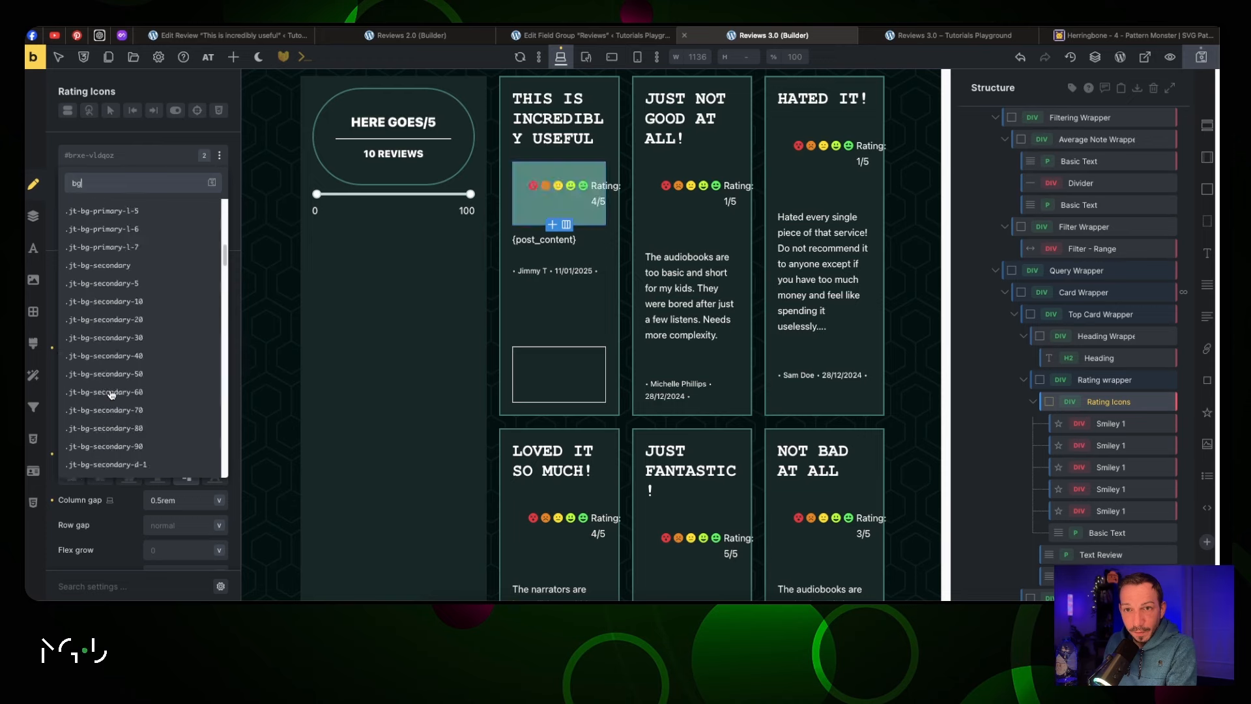
{"action": "scroll", "coordinate": [111, 391], "scroll_direction": "up", "scroll_amount": 3}
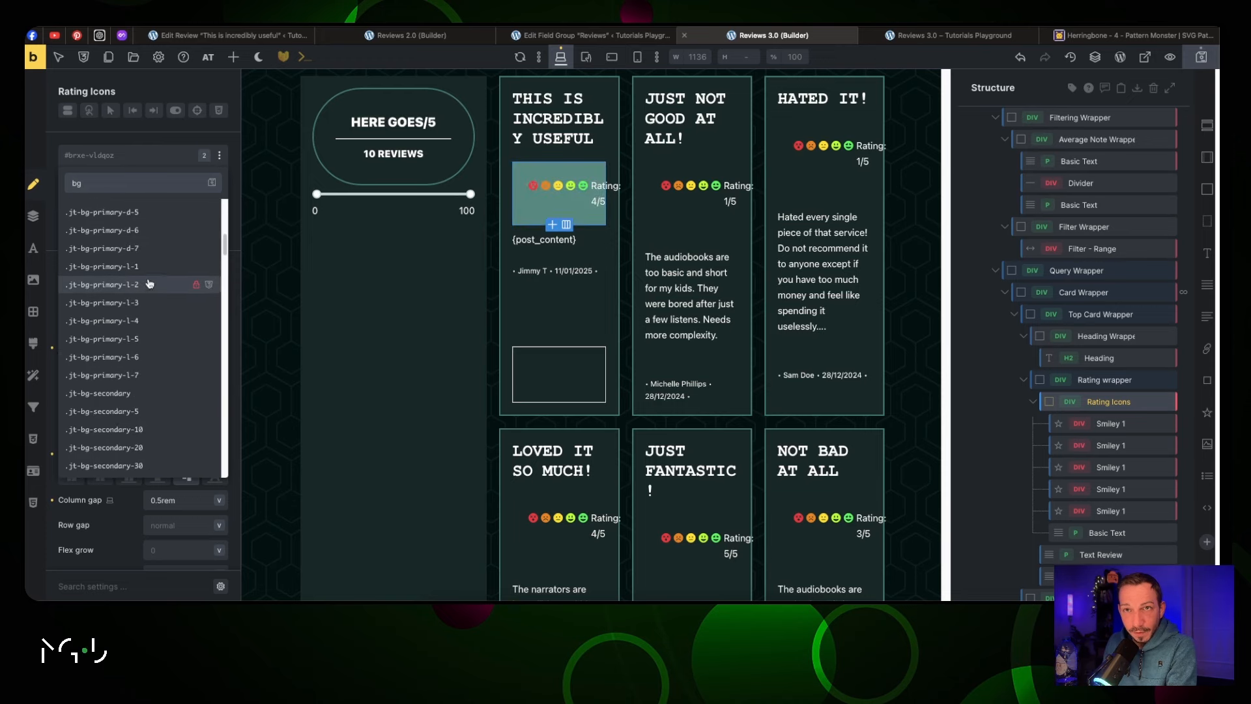
{"action": "left_click", "coordinate": [149, 248]}
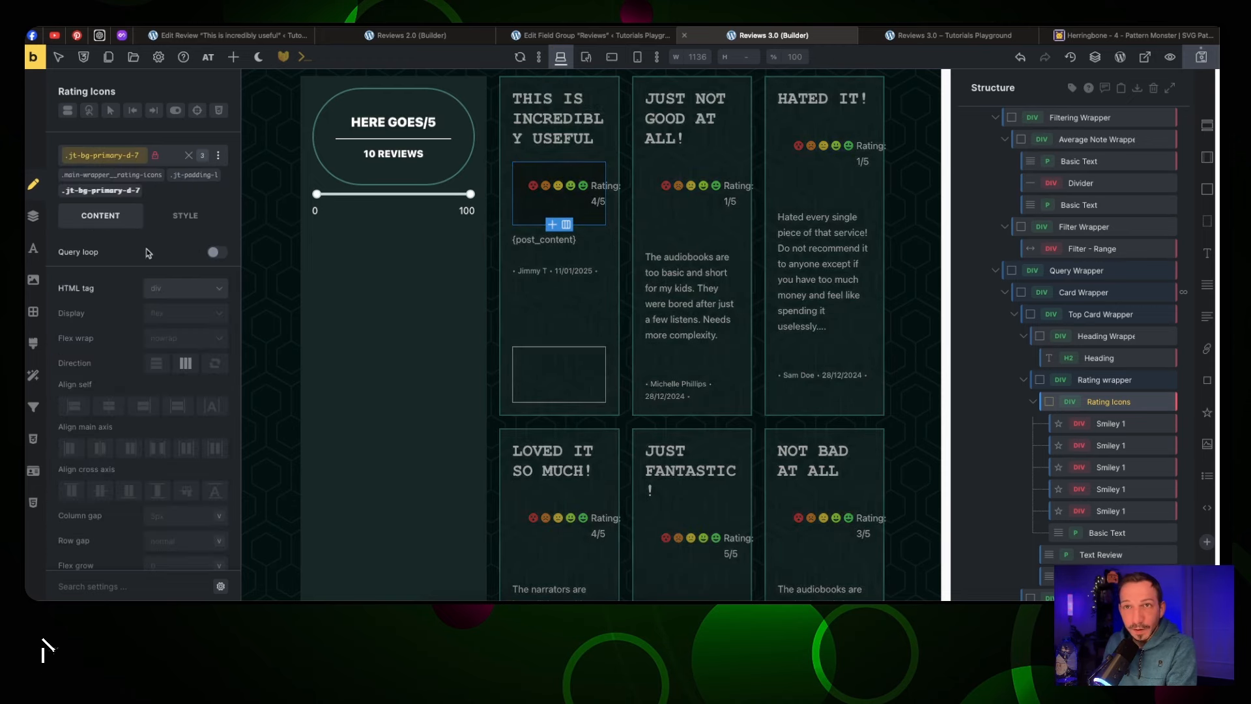
Give the rating-icons class a 2px solid teal border on all sides
{"action": "left_click", "coordinate": [189, 155]}
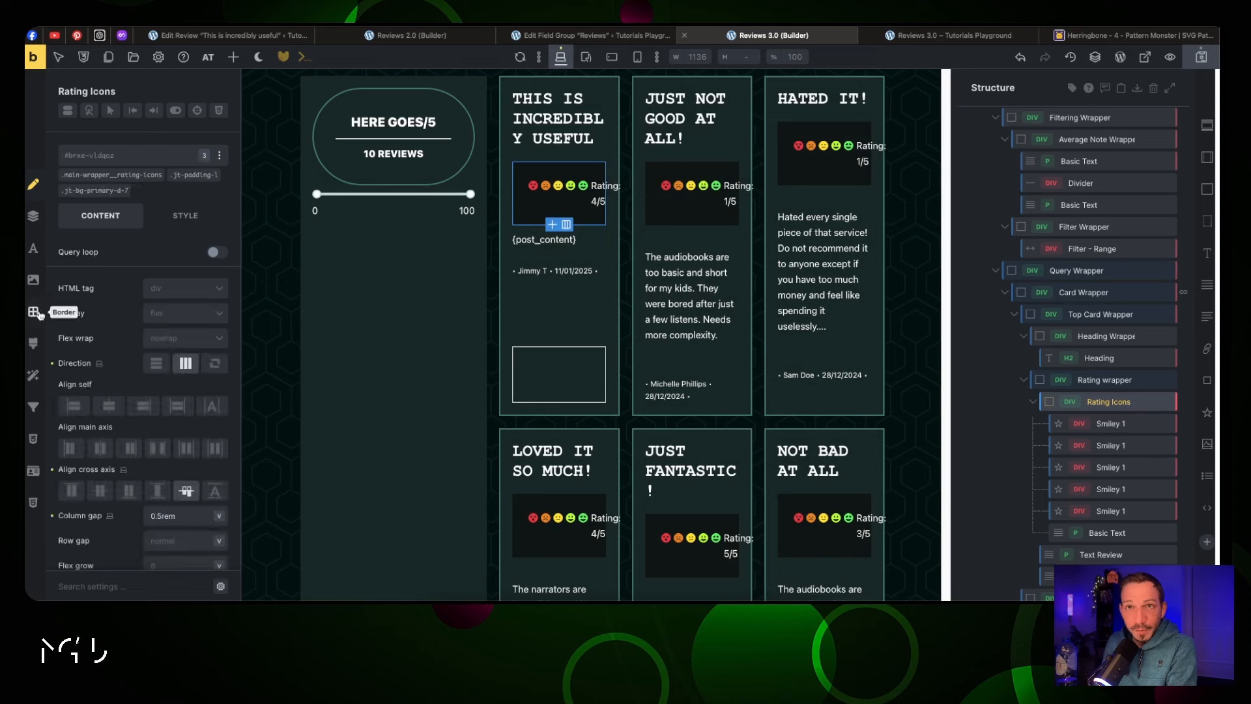
{"action": "left_click", "coordinate": [137, 175]}
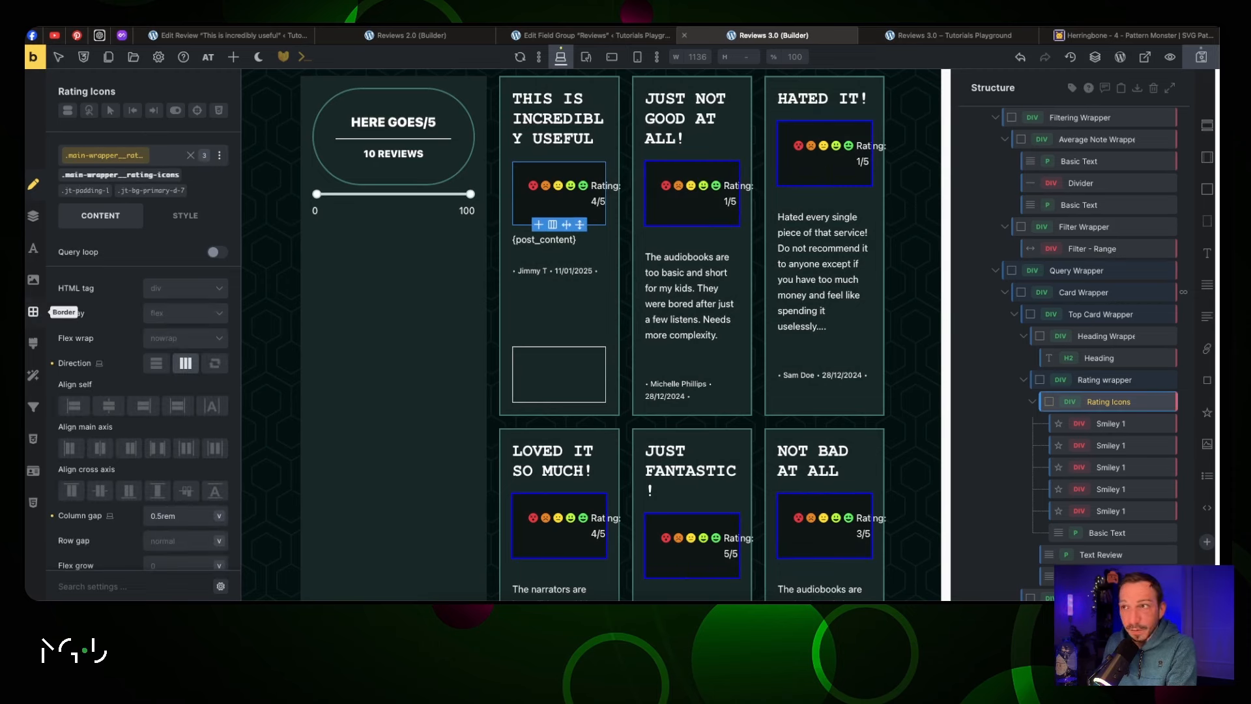
{"action": "left_click", "coordinate": [34, 311]}
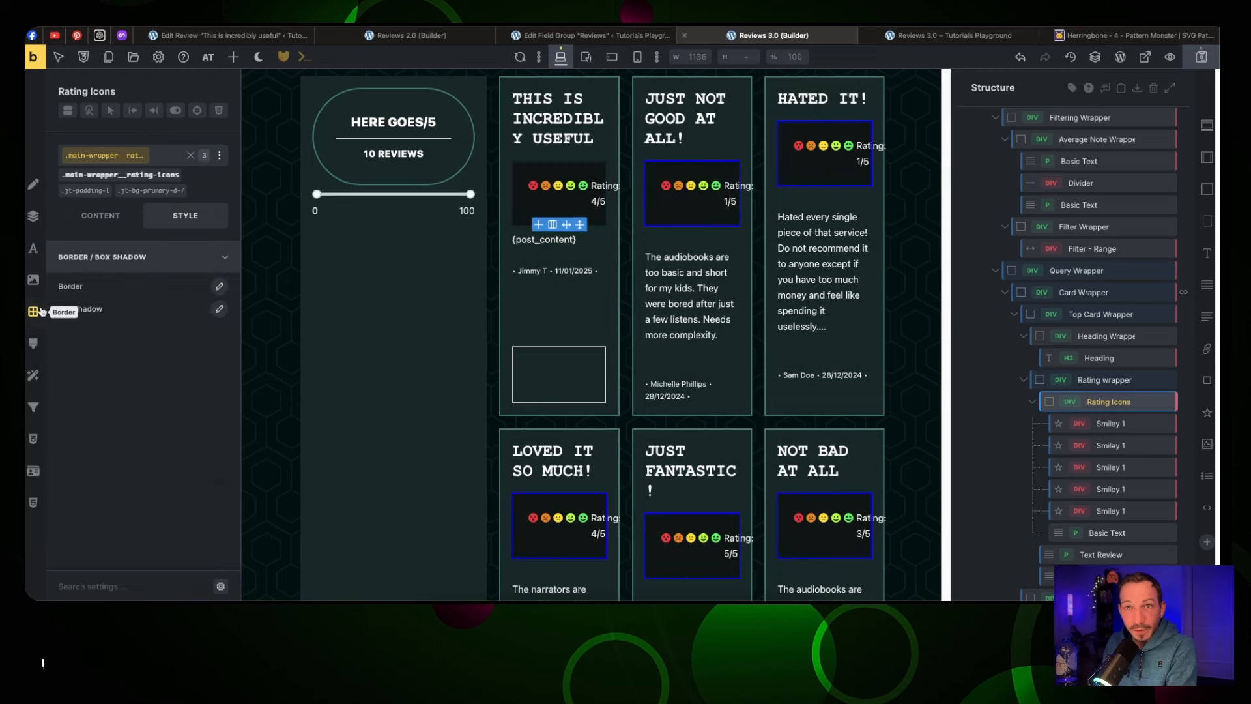
{"action": "left_click", "coordinate": [220, 288]}
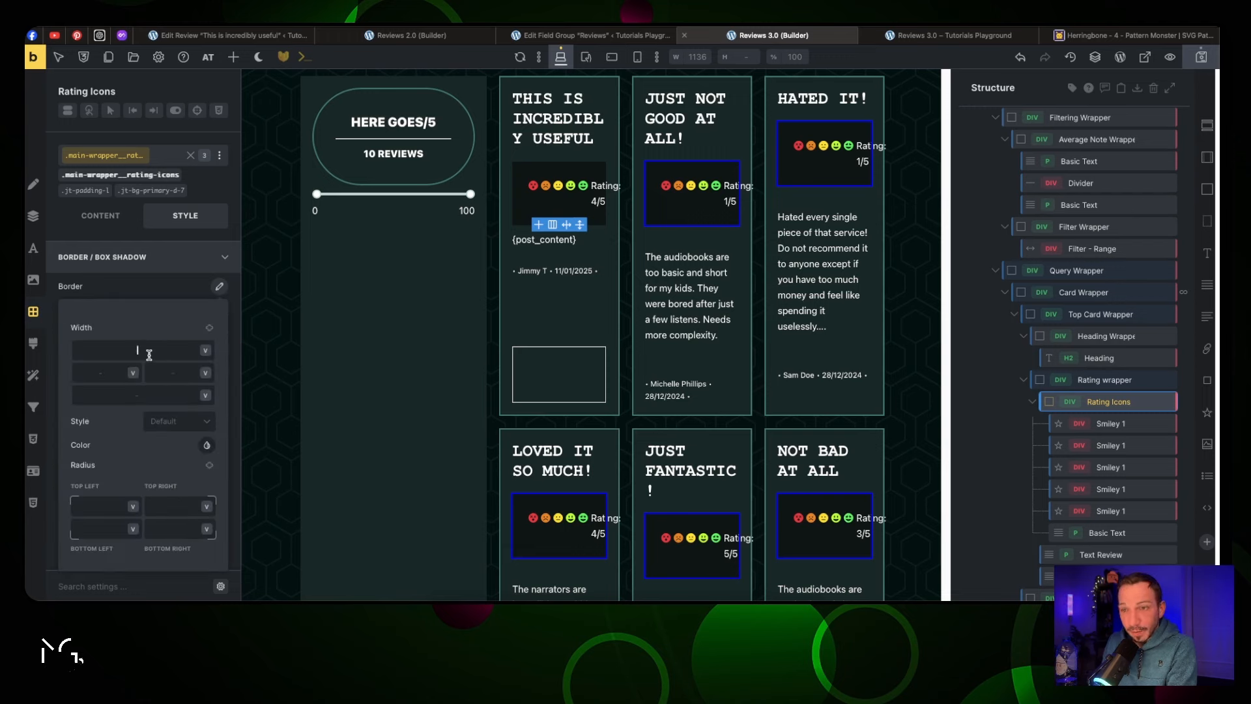
{"action": "type", "text": "2"}
{"action": "left_click", "coordinate": [210, 327]}
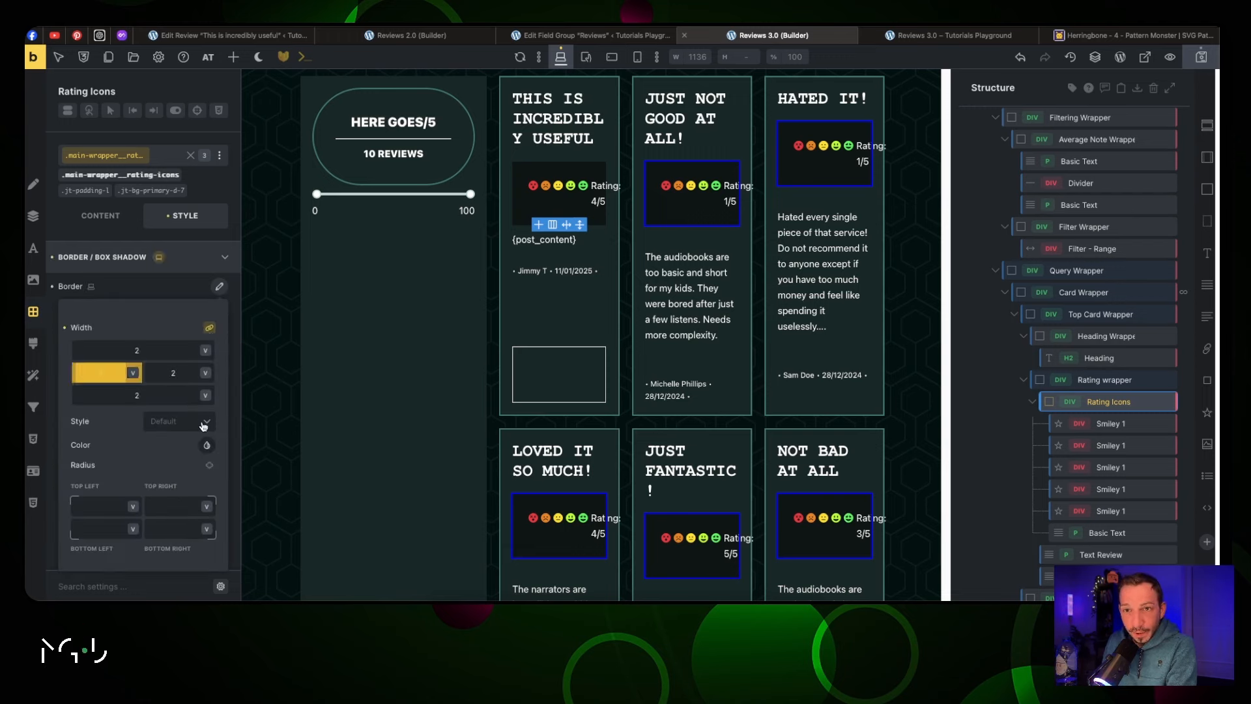
{"action": "left_click", "coordinate": [207, 446]}
{"action": "left_click", "coordinate": [162, 424]}
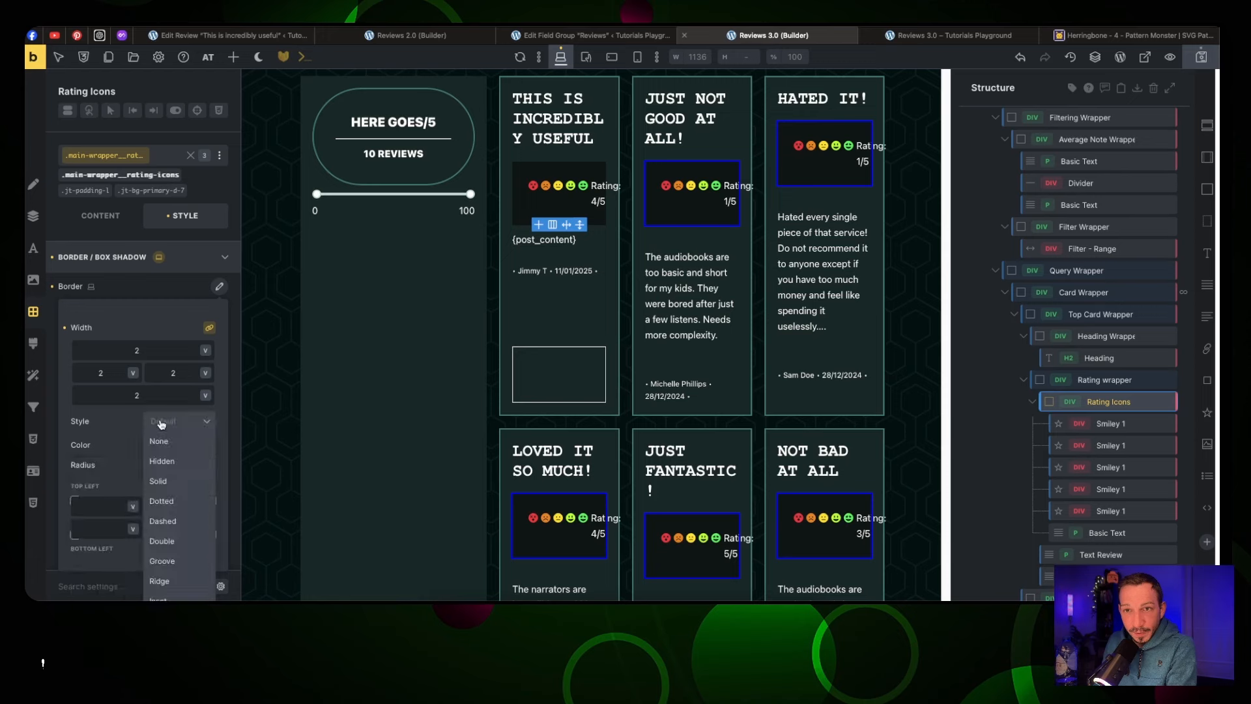
{"action": "left_click", "coordinate": [189, 479]}
{"action": "left_click", "coordinate": [207, 445]}
{"action": "scroll", "coordinate": [152, 493], "scroll_direction": "down", "scroll_amount": 1}
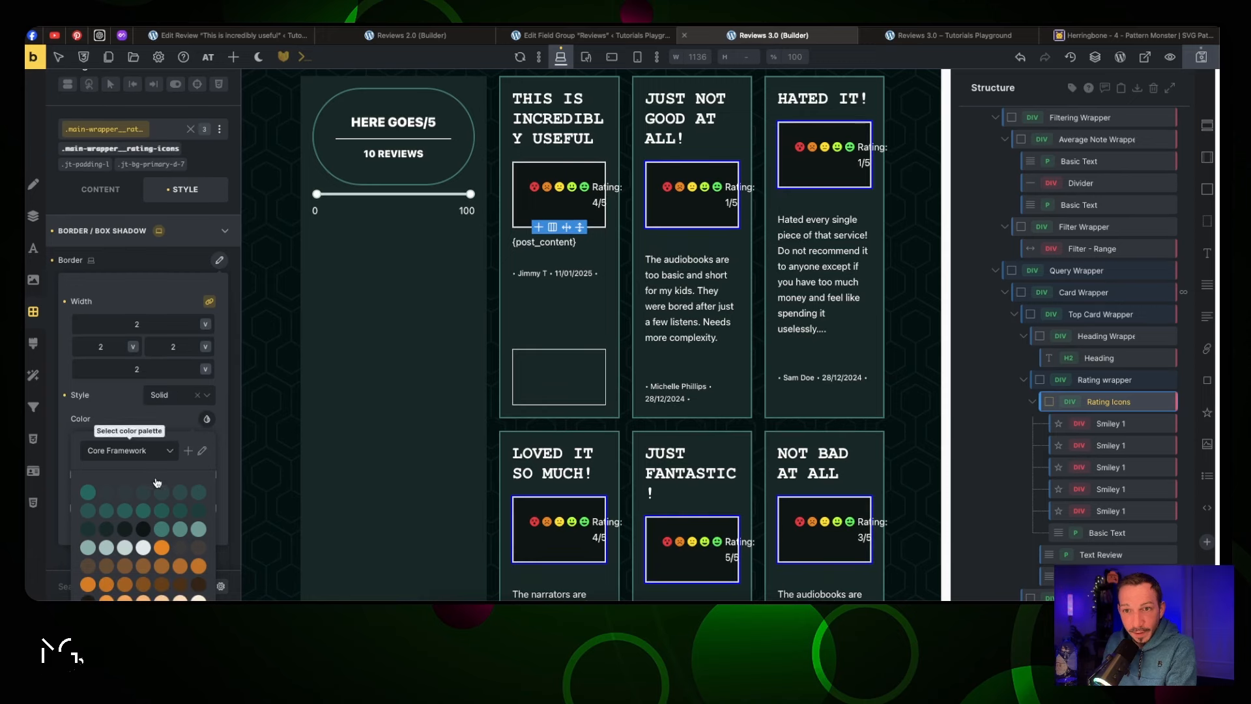
{"action": "left_click", "coordinate": [162, 530]}
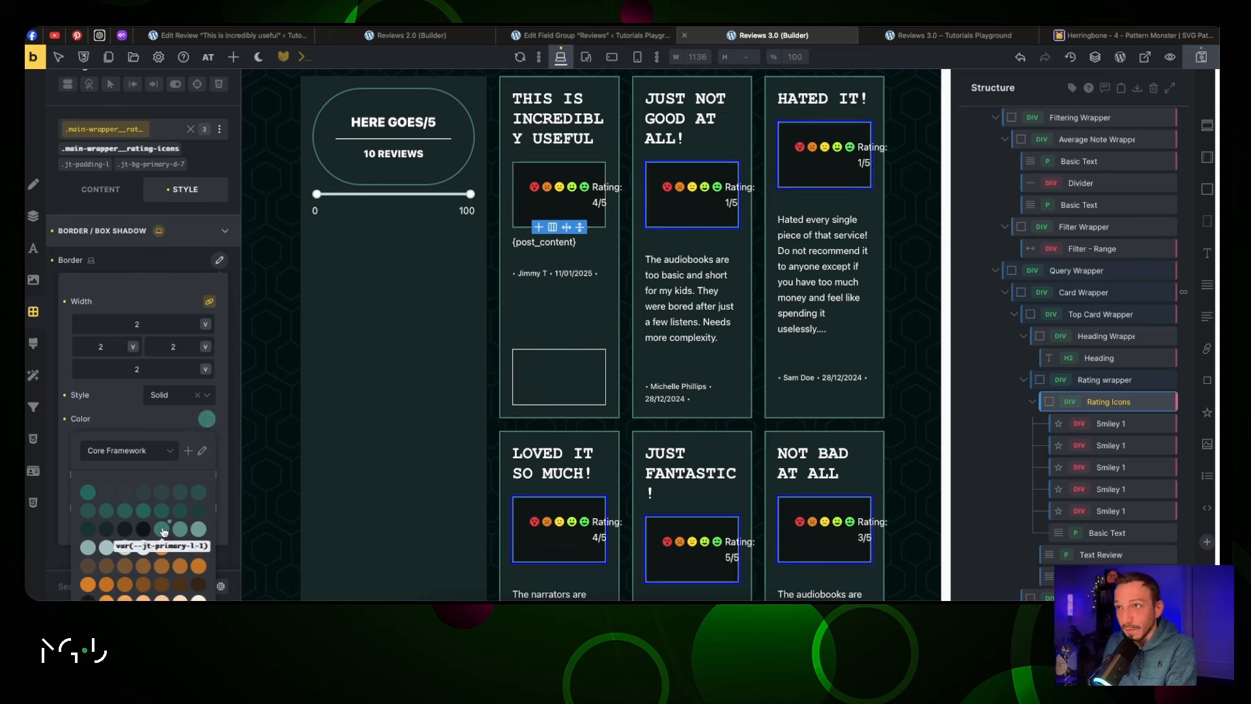
{"action": "left_click", "coordinate": [206, 419]}
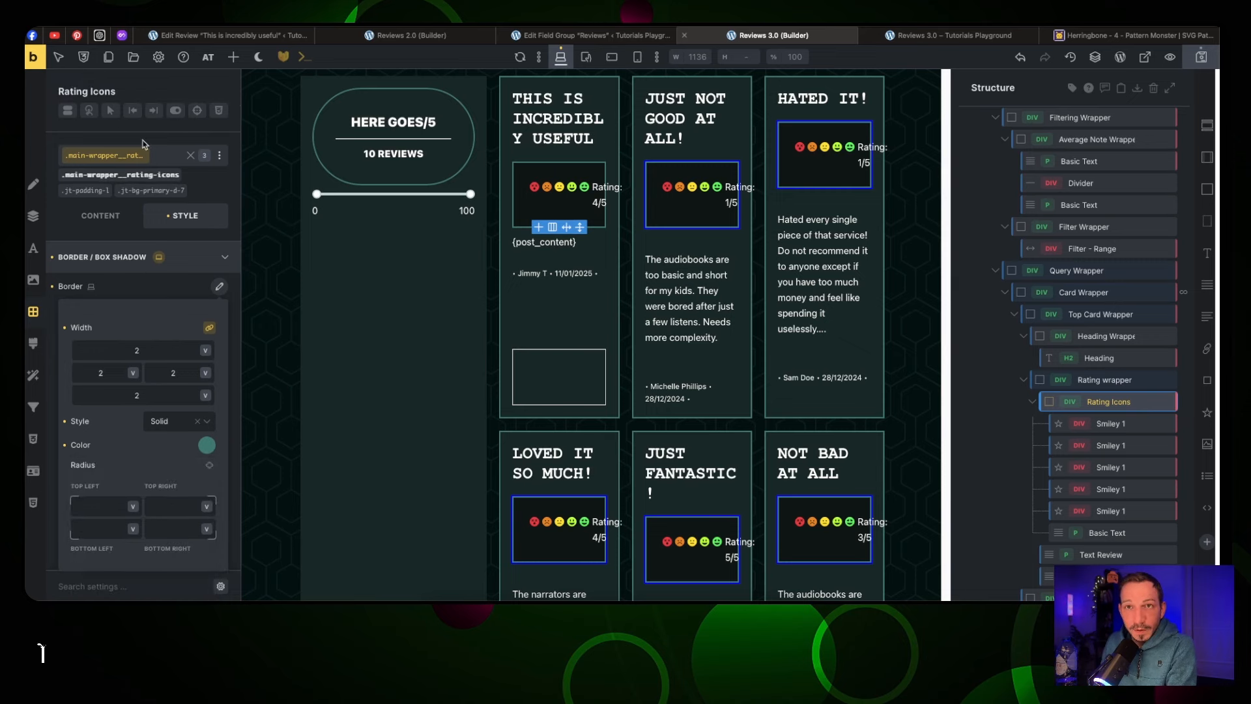
{"action": "left_click", "coordinate": [197, 180]}
Add the .jt-radius-full class to round the rating box into a pill, then view the live page
{"action": "left_click", "coordinate": [188, 157]}
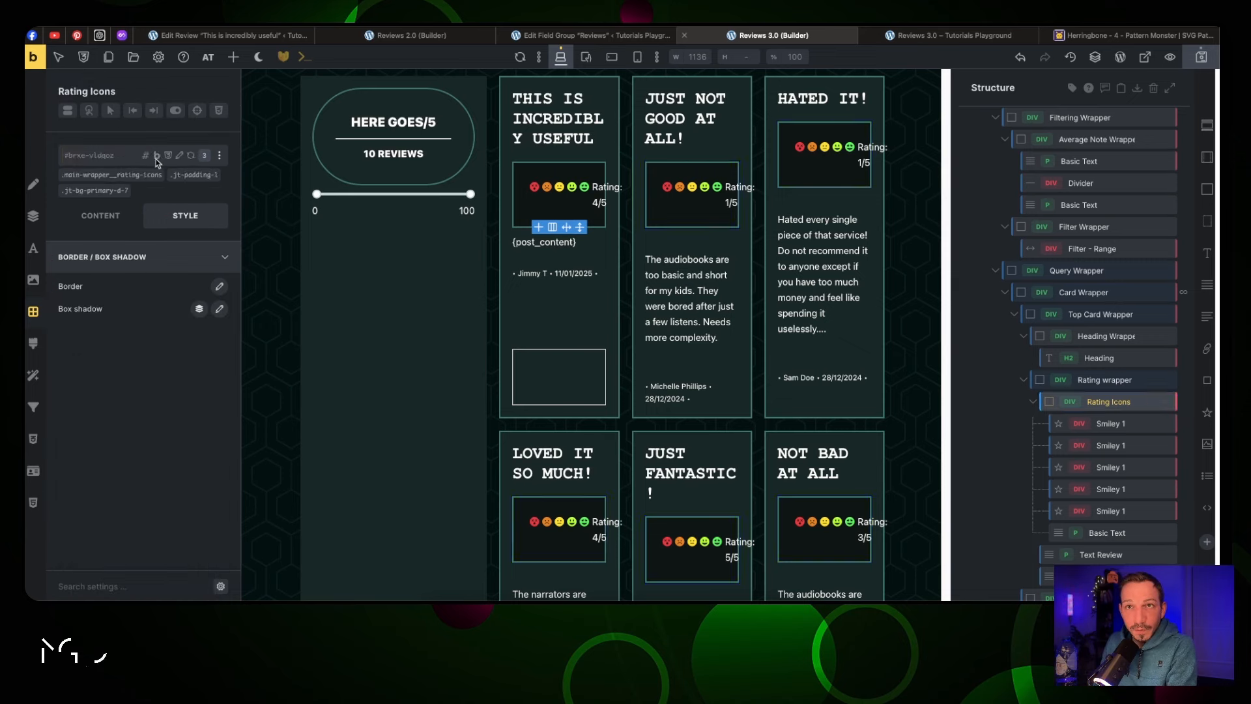
{"action": "left_click", "coordinate": [130, 158]}
{"action": "left_click", "coordinate": [156, 427]}
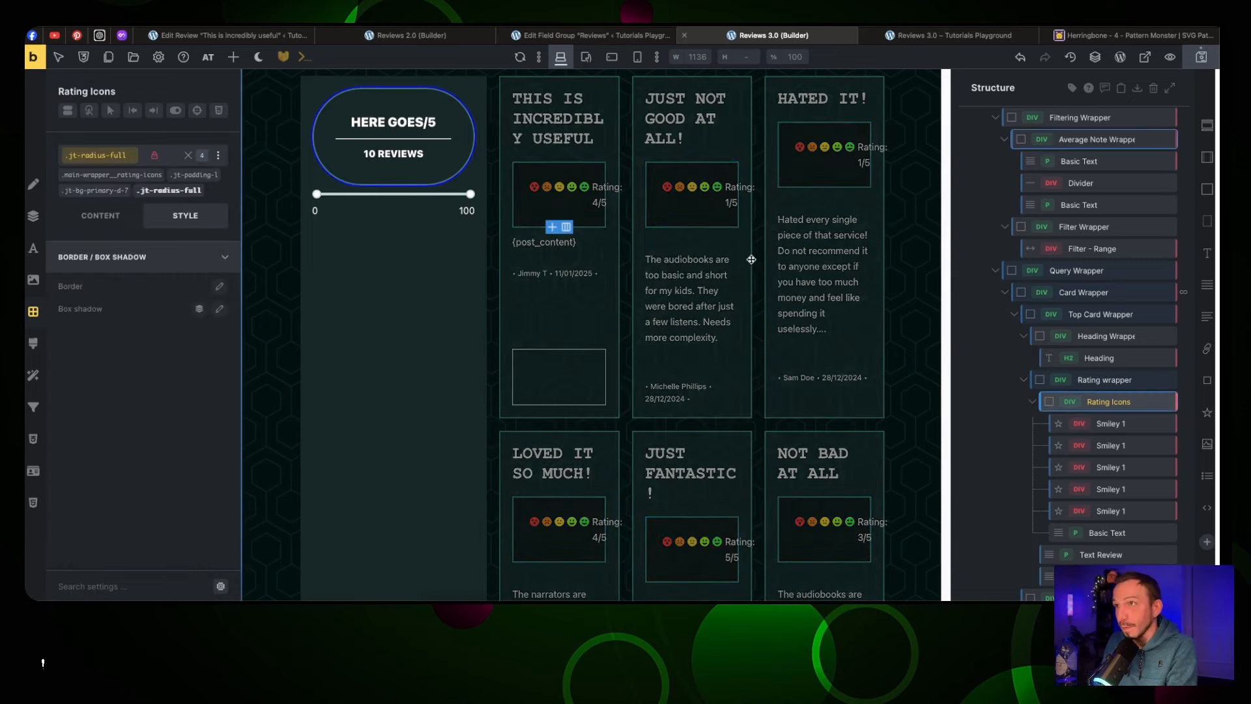
{"action": "left_click", "coordinate": [957, 36]}
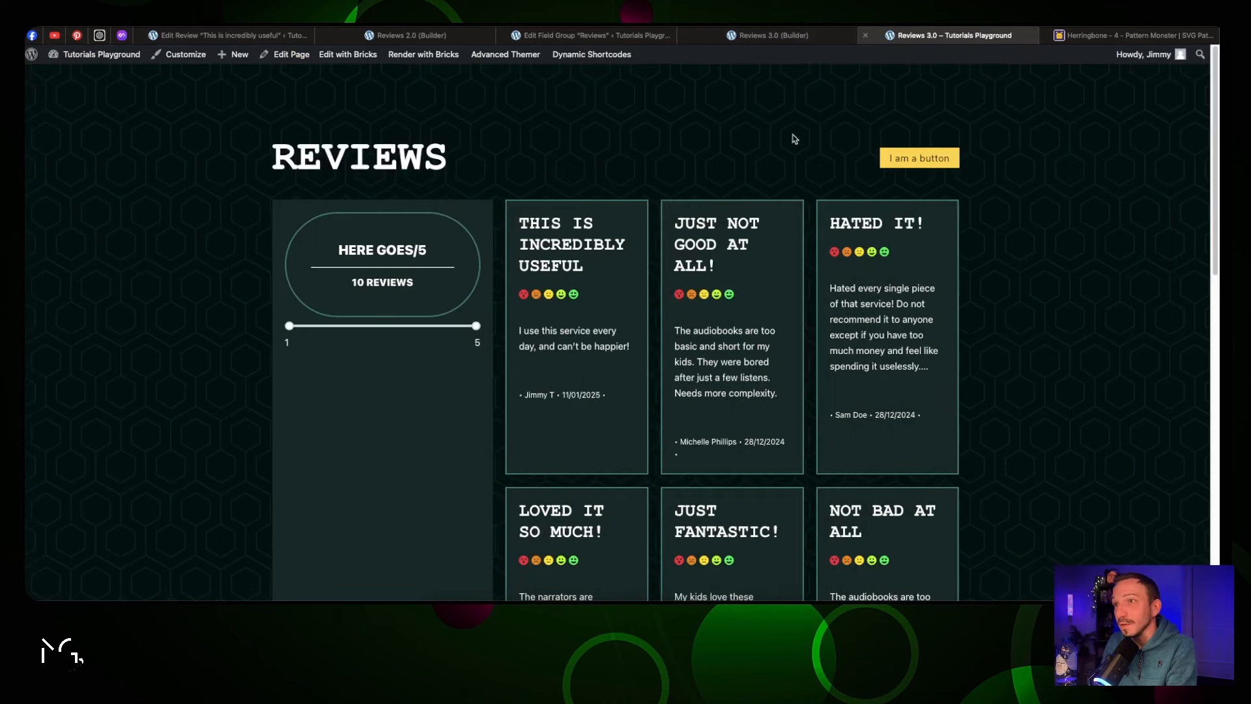
After reloading the frontend, give the first card's 'Rating: X/5' text font weight 900
{"action": "key", "text": "super+r"}
{"action": "scroll", "coordinate": [721, 166], "scroll_direction": "down", "scroll_amount": 3}
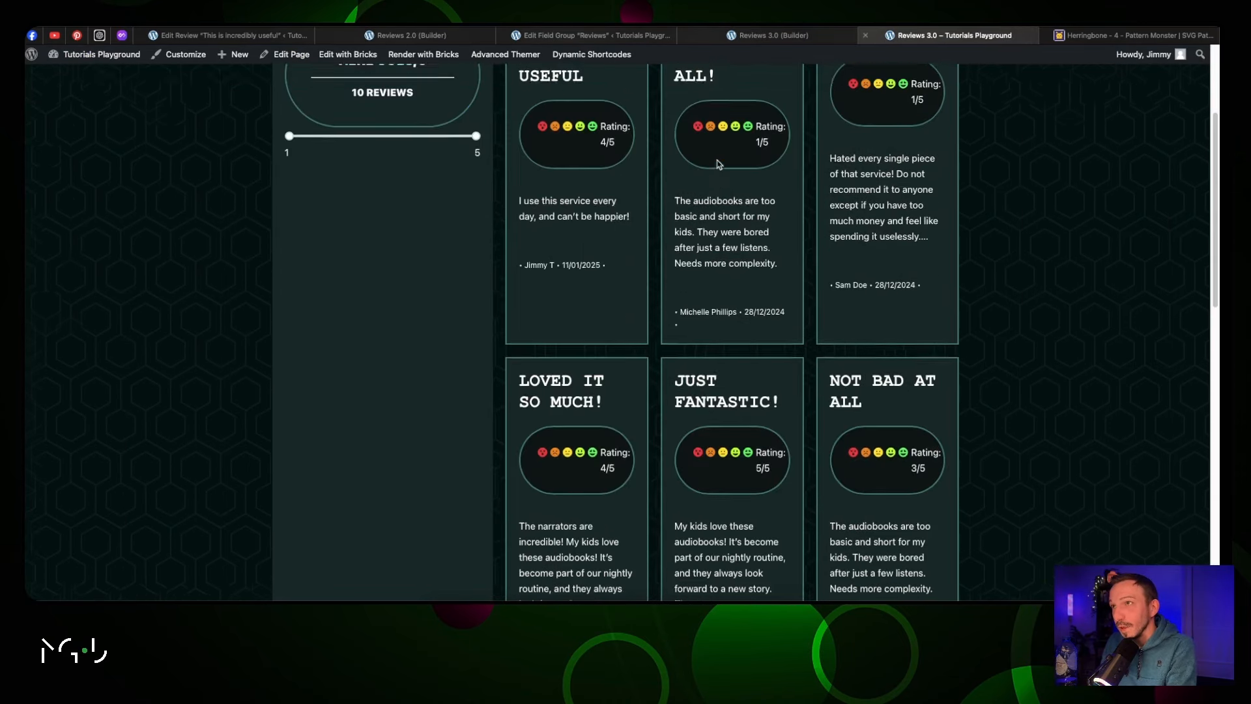
{"action": "scroll", "coordinate": [719, 165], "scroll_direction": "up", "scroll_amount": 1}
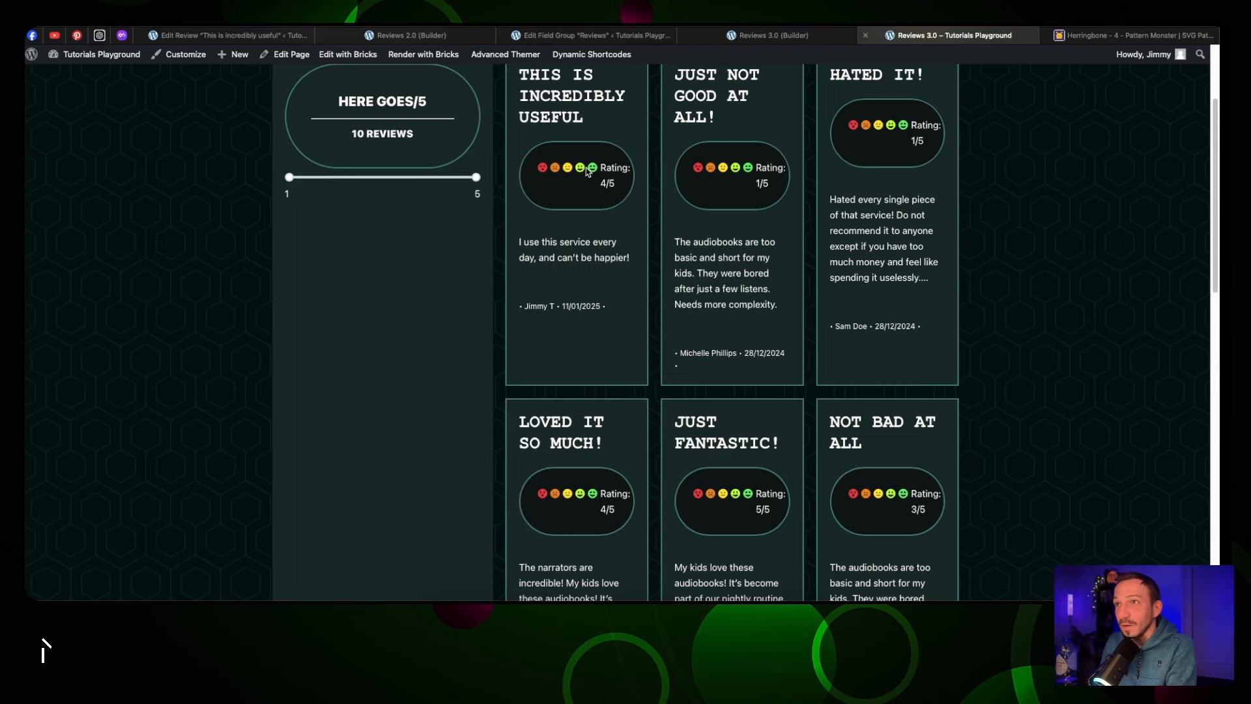
{"action": "left_click", "coordinate": [774, 35]}
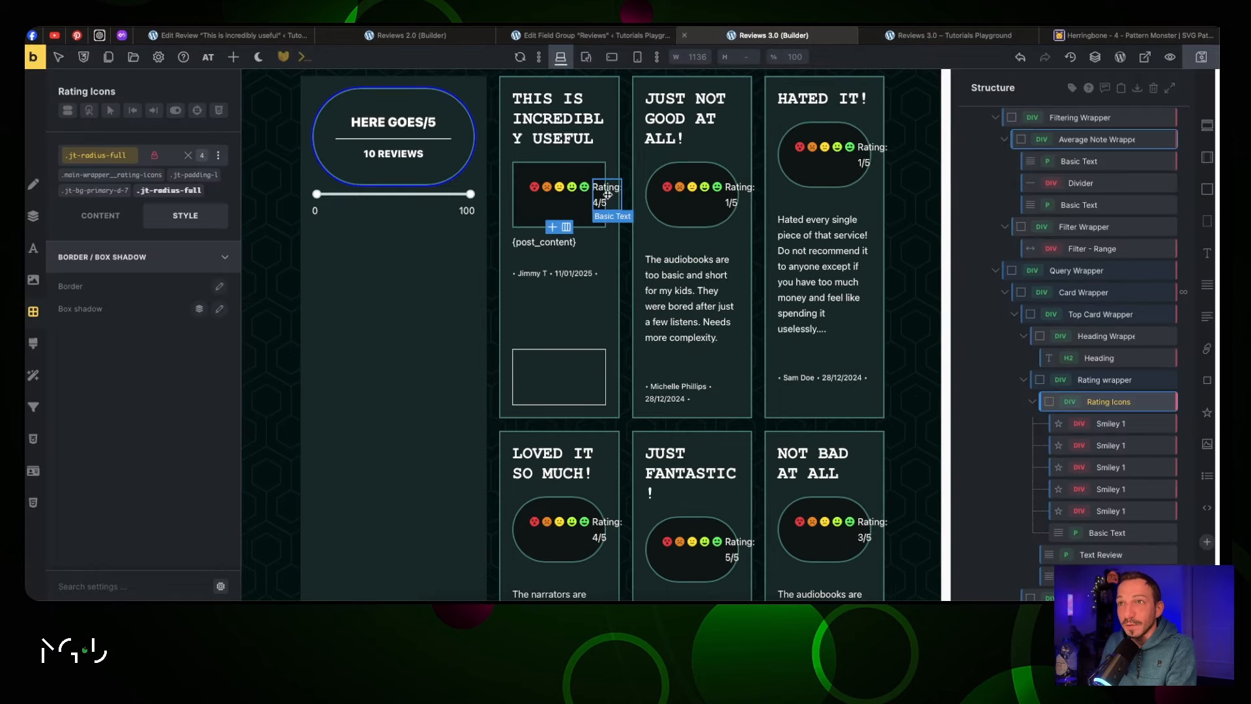
{"action": "left_click", "coordinate": [608, 194]}
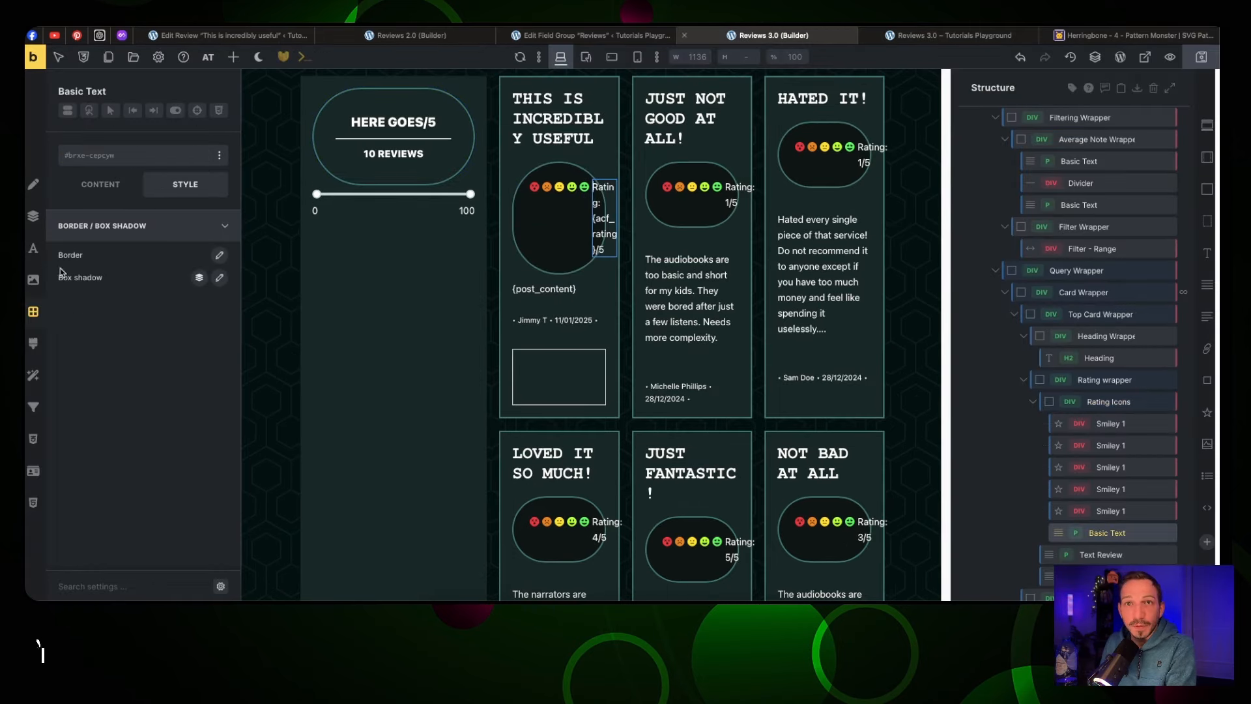
{"action": "left_click", "coordinate": [34, 248]}
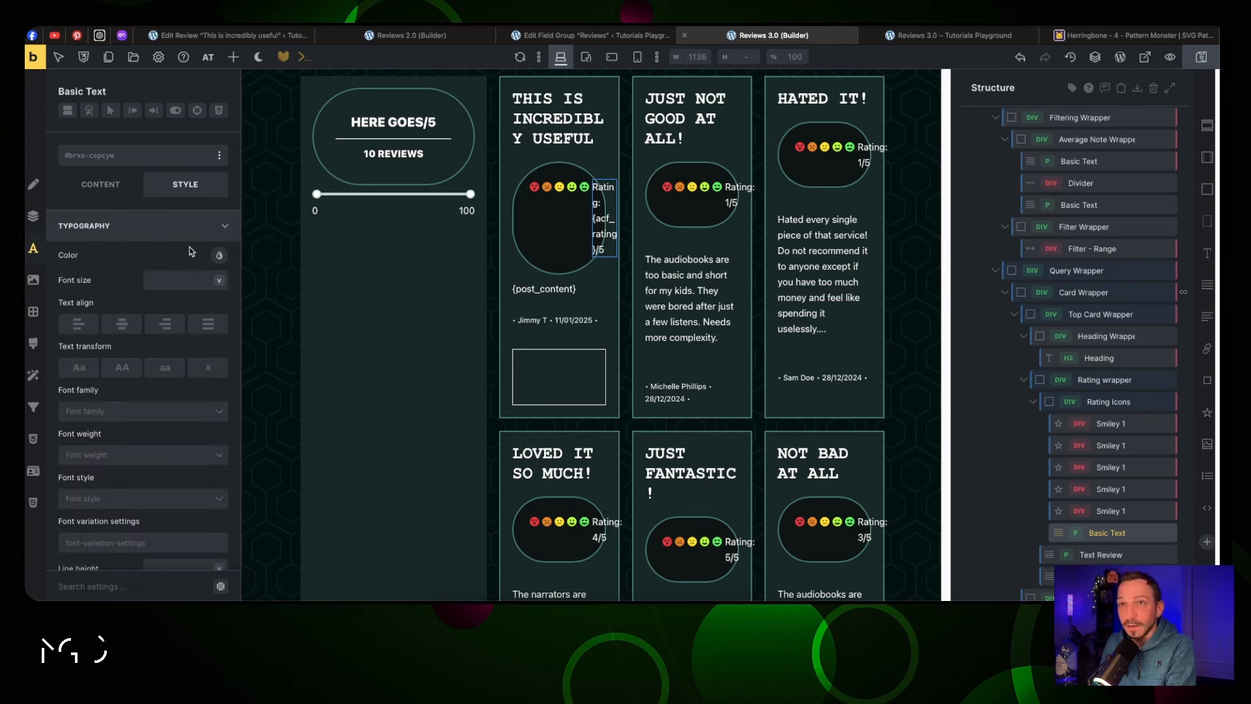
{"action": "left_click", "coordinate": [219, 255]}
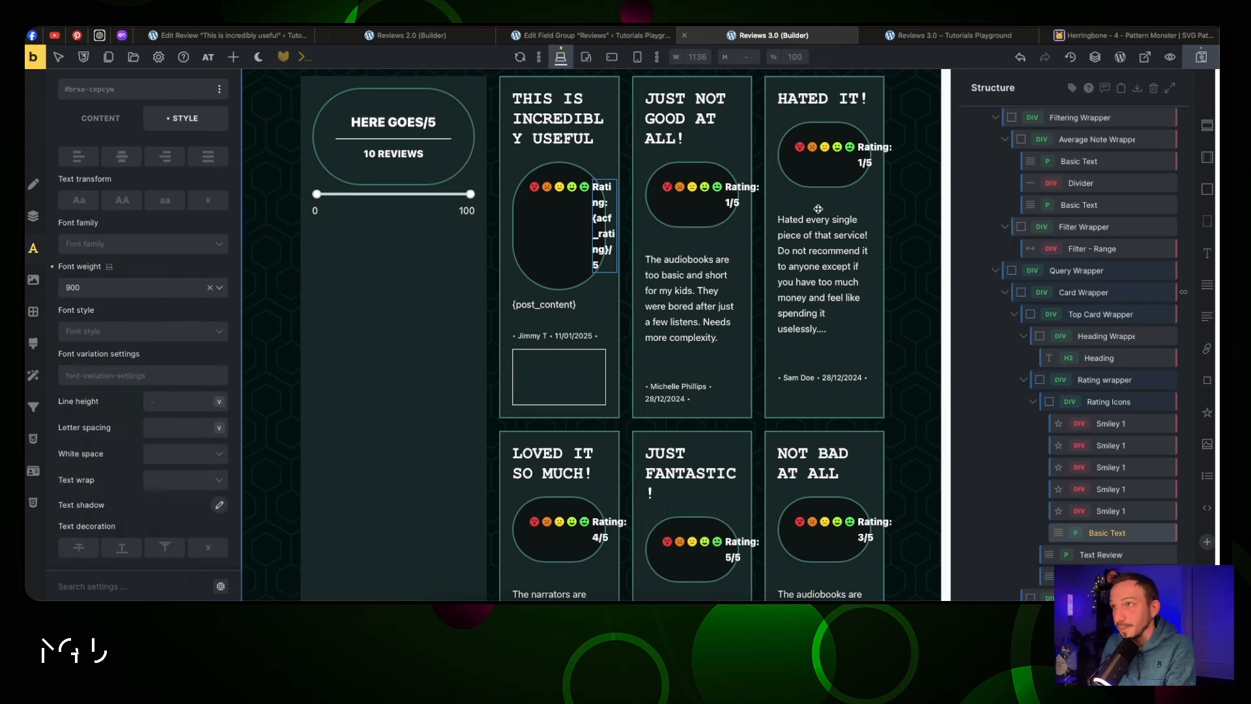
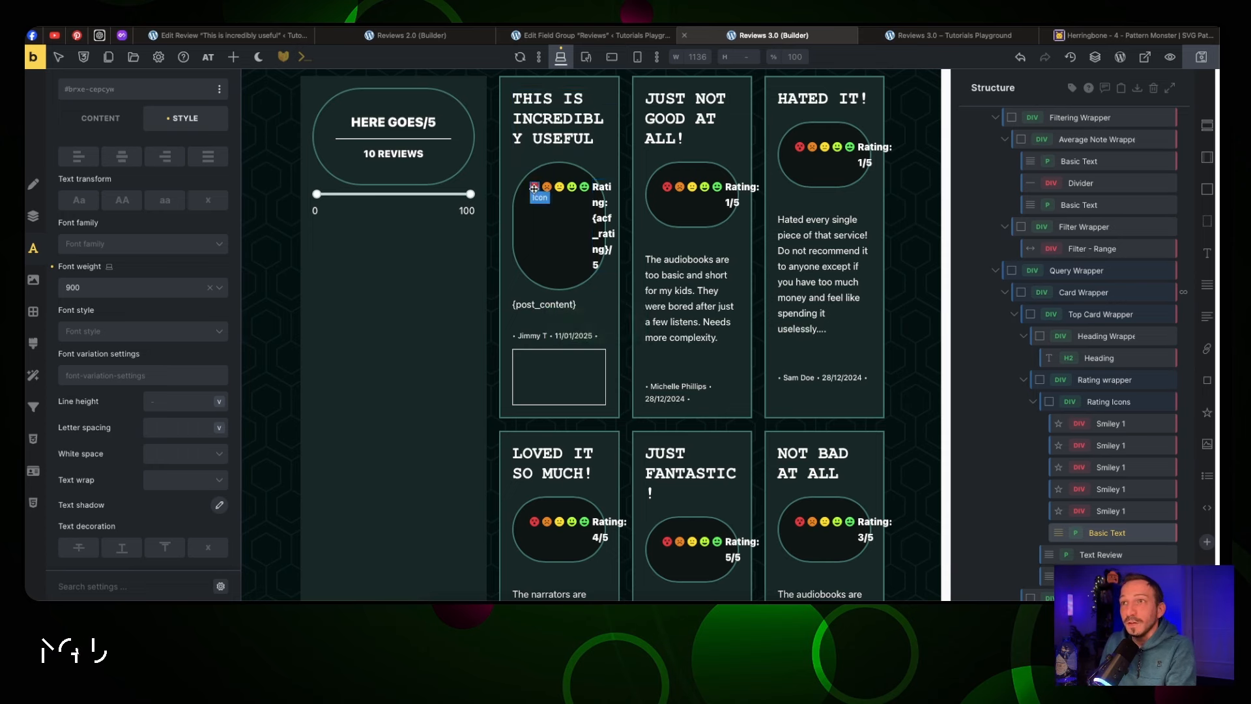
Show the first smiley only when the dynamic data {acf_rating} equals 1
{"action": "left_click", "coordinate": [533, 188]}
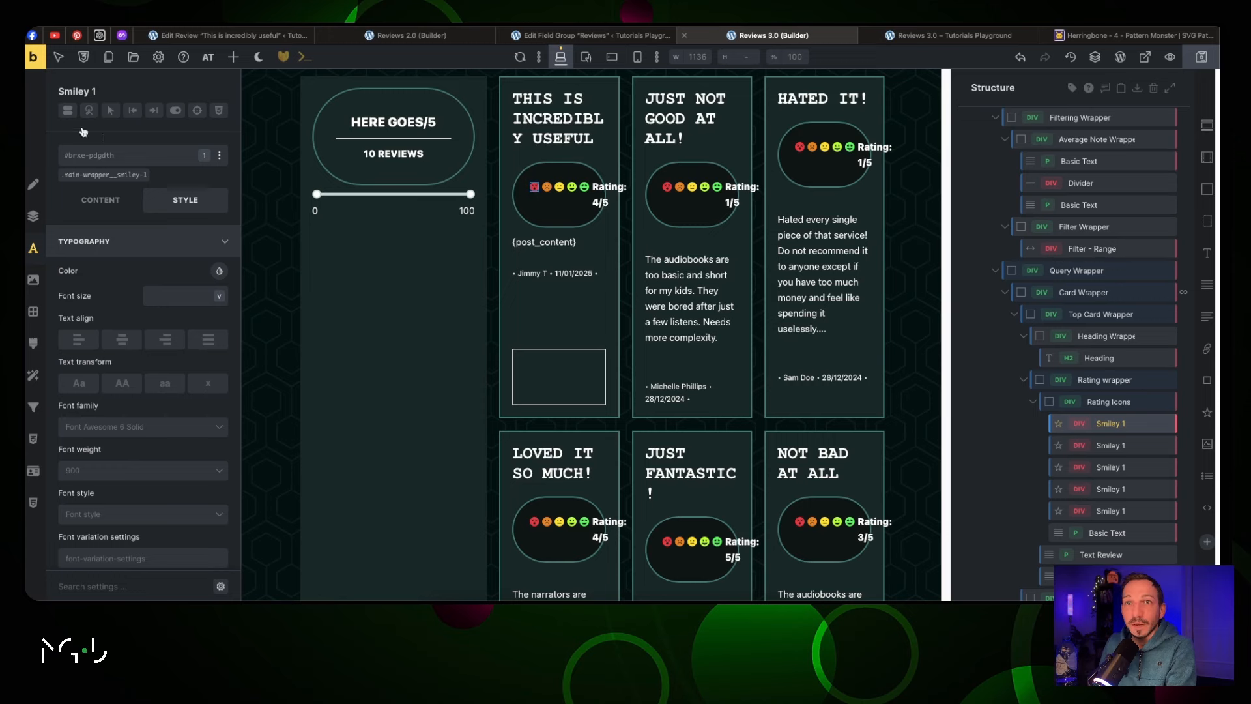
{"action": "left_click", "coordinate": [66, 111]}
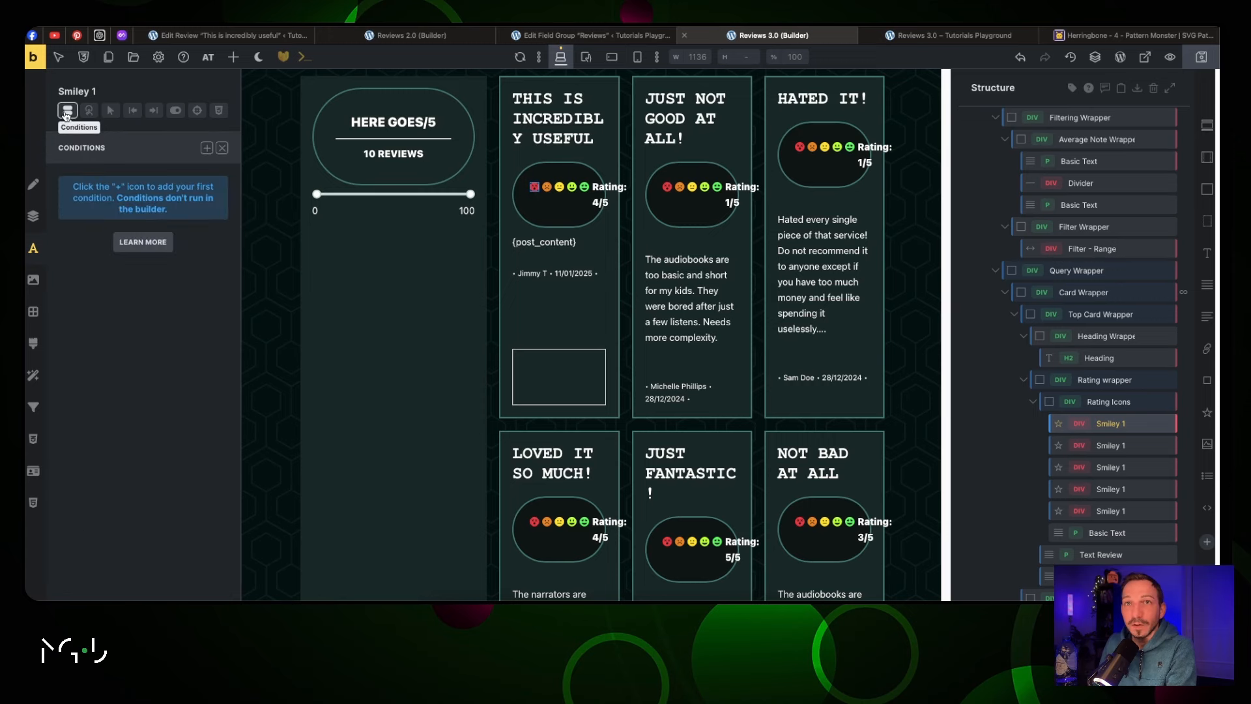
{"action": "left_click", "coordinate": [206, 148]}
{"action": "left_click", "coordinate": [197, 196]}
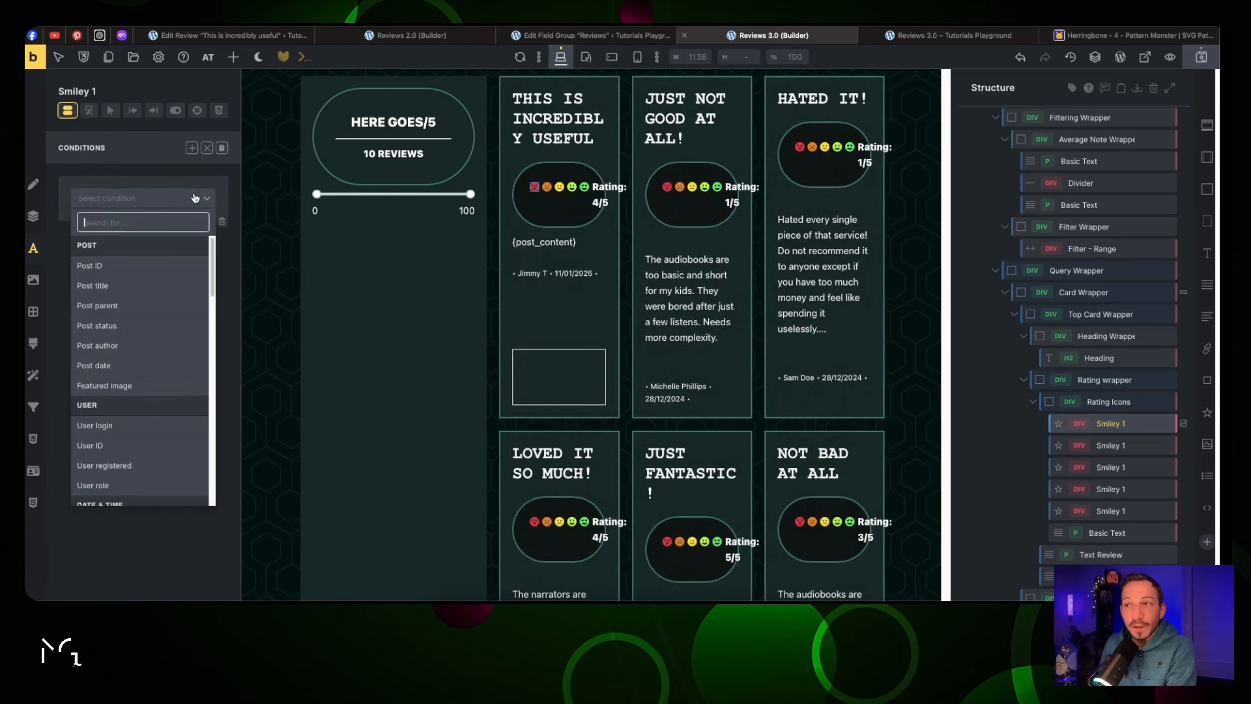
{"action": "scroll", "coordinate": [168, 289], "scroll_direction": "down", "scroll_amount": 5}
{"action": "left_click", "coordinate": [168, 287]}
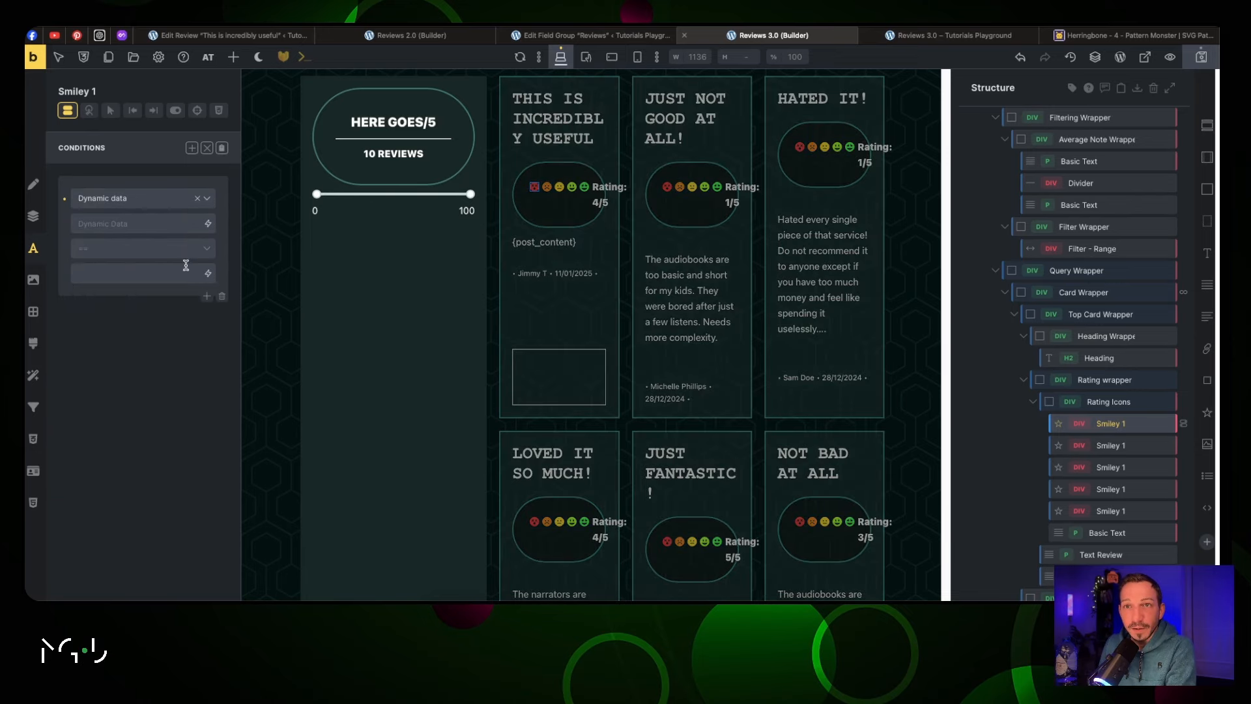
{"action": "left_click", "coordinate": [207, 224]}
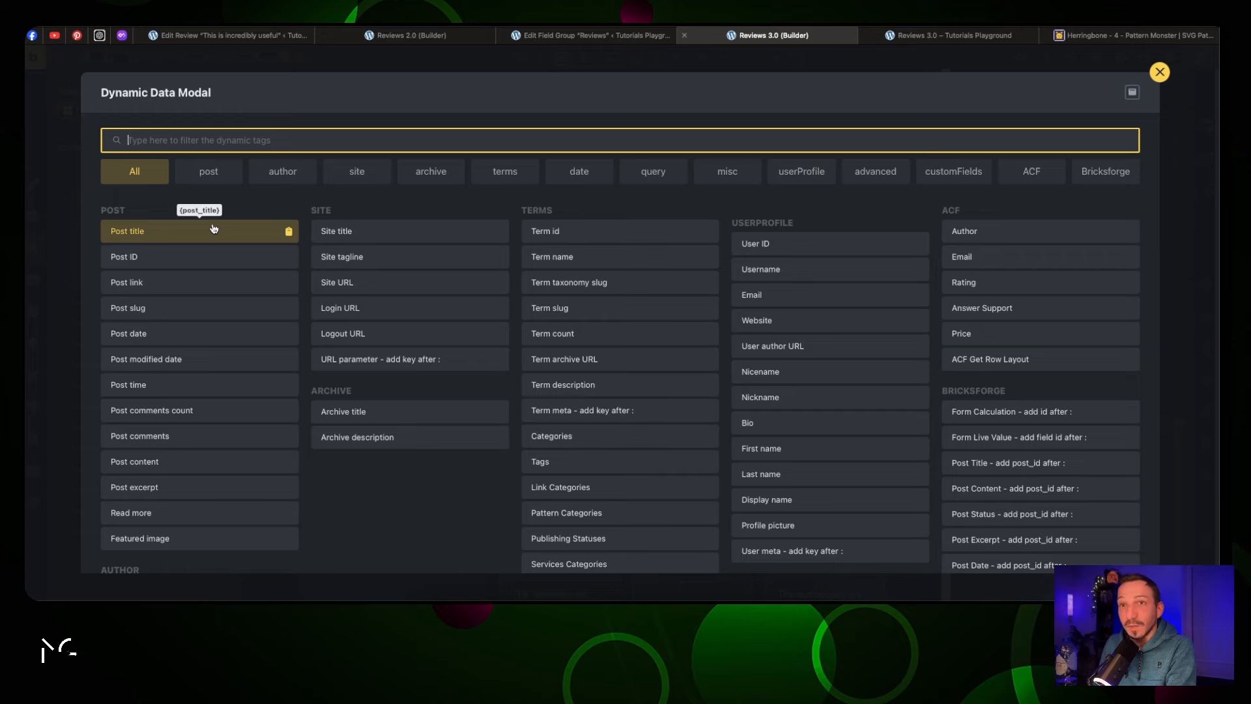
{"action": "left_click", "coordinate": [1022, 285]}
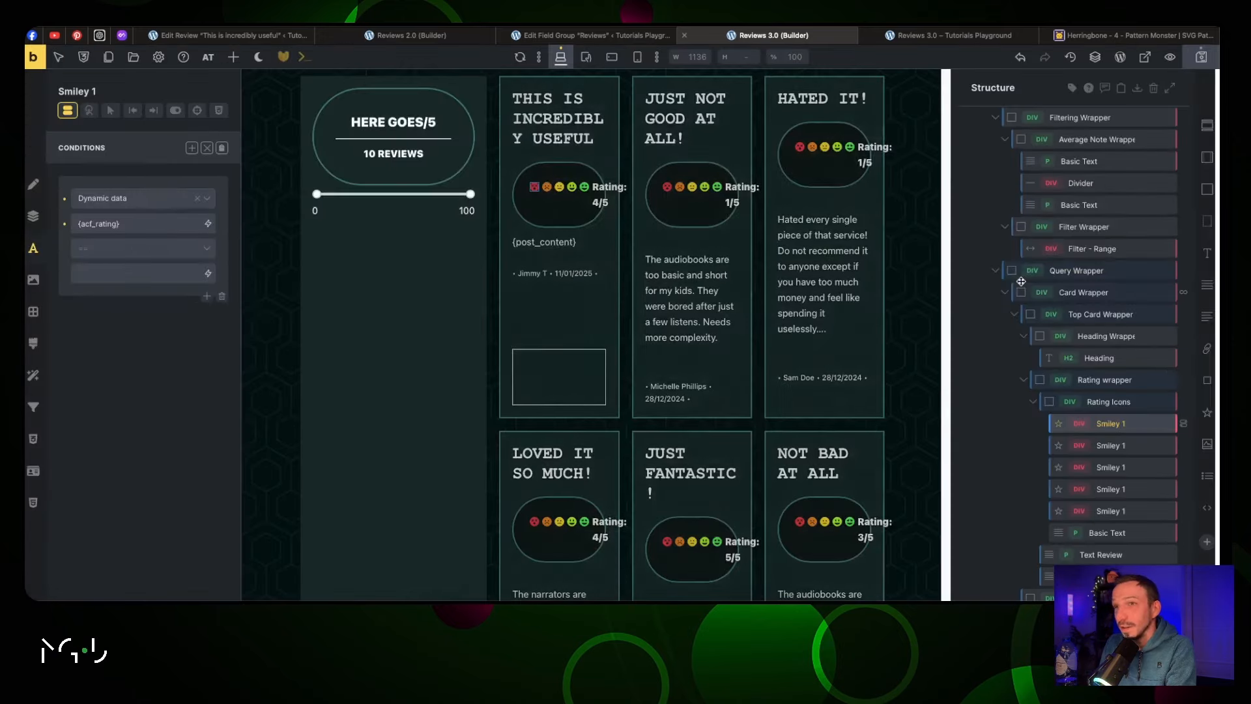
{"action": "left_click", "coordinate": [209, 250]}
{"action": "left_click", "coordinate": [163, 351]}
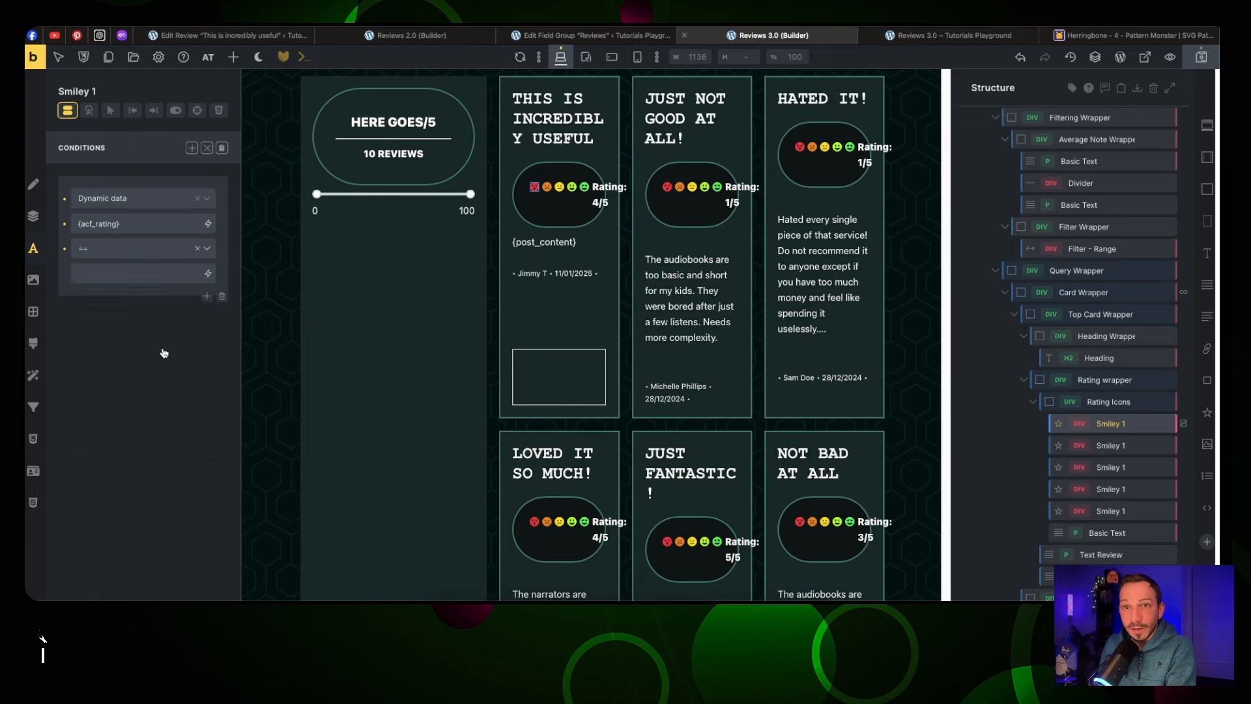
{"action": "left_click", "coordinate": [122, 273]}
{"action": "type", "text": "1"}
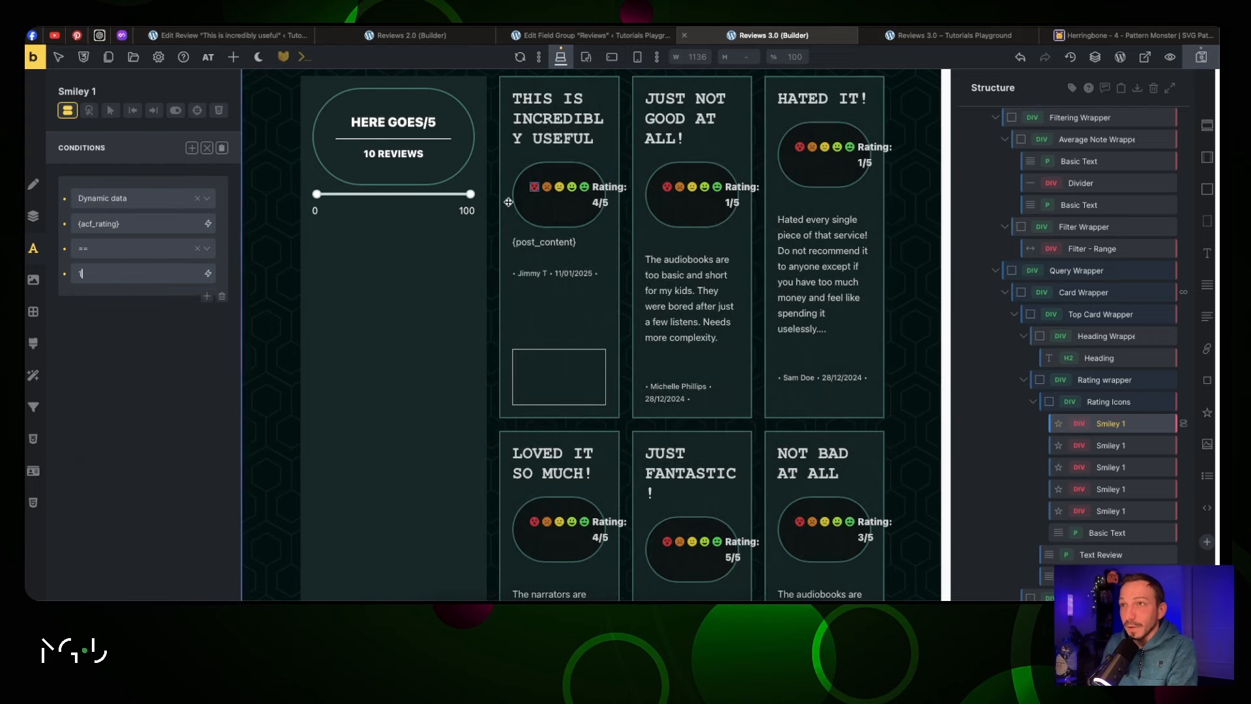
Show the second smiley only when {acf_rating} equals 2
{"action": "left_click", "coordinate": [549, 187]}
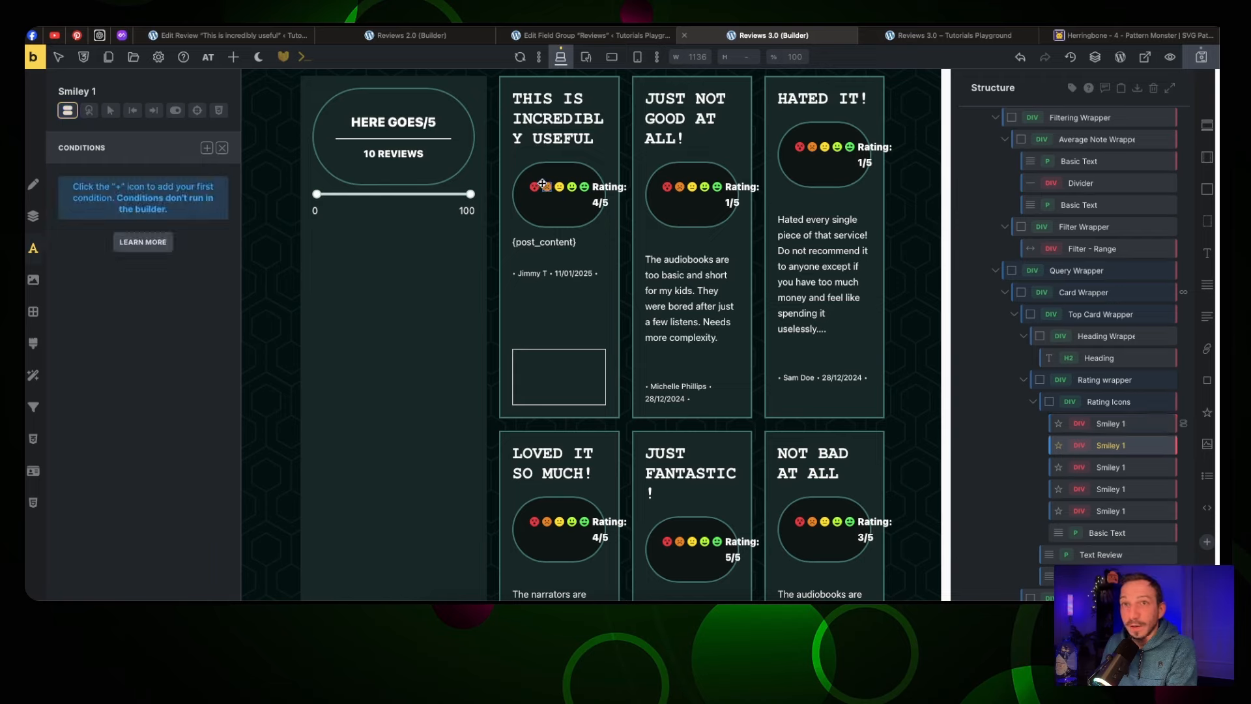
{"action": "left_click", "coordinate": [206, 148]}
{"action": "left_click", "coordinate": [174, 198]}
{"action": "scroll", "coordinate": [166, 391], "scroll_direction": "down", "scroll_amount": 6}
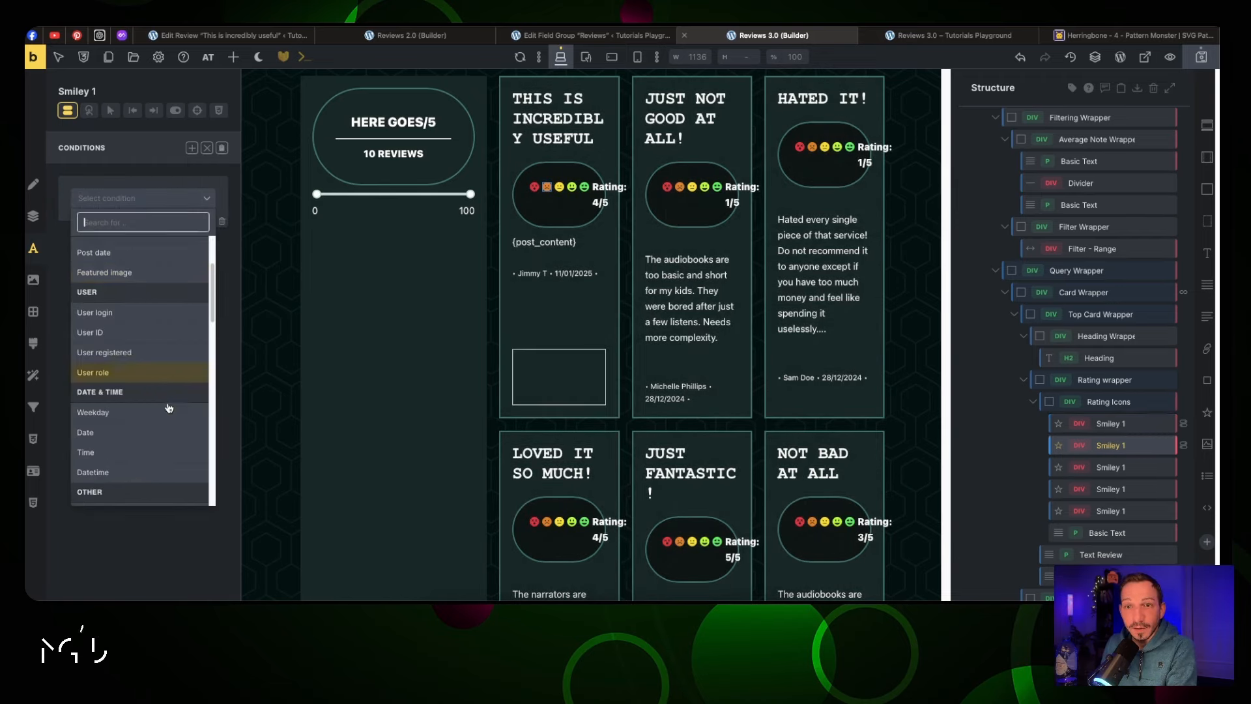
{"action": "left_click", "coordinate": [172, 451]}
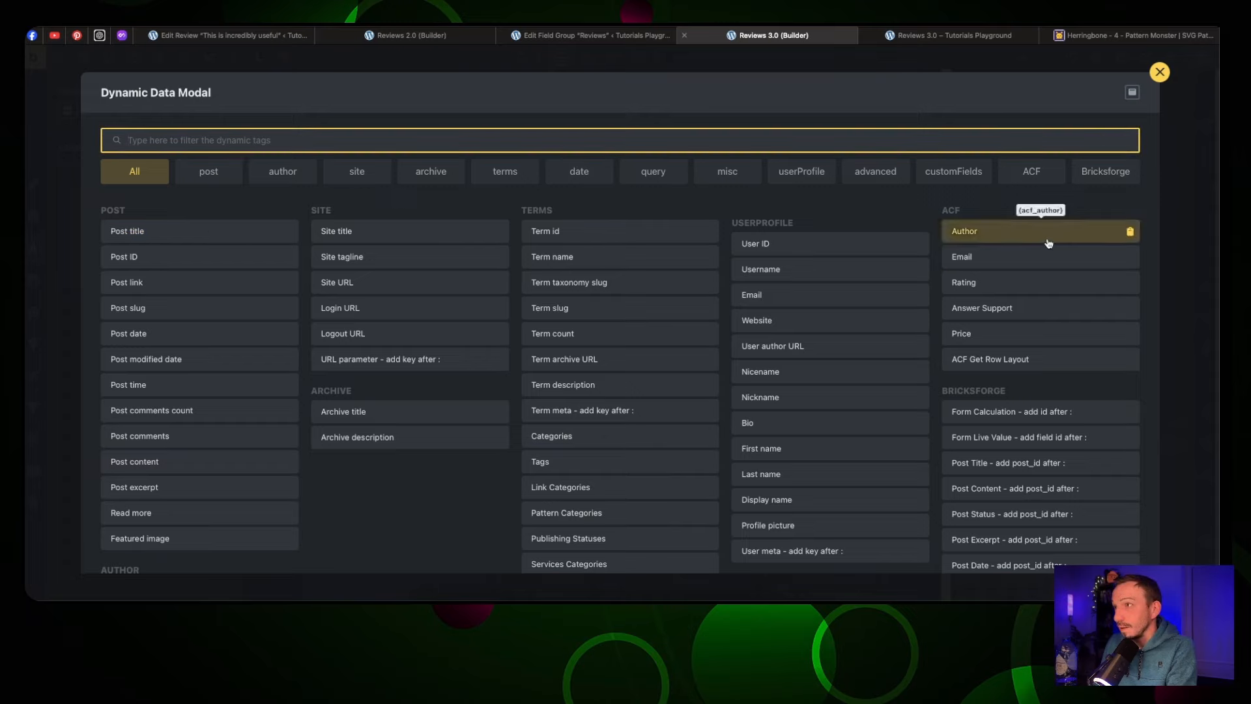
{"action": "left_click", "coordinate": [1036, 282]}
{"action": "left_click", "coordinate": [134, 248]}
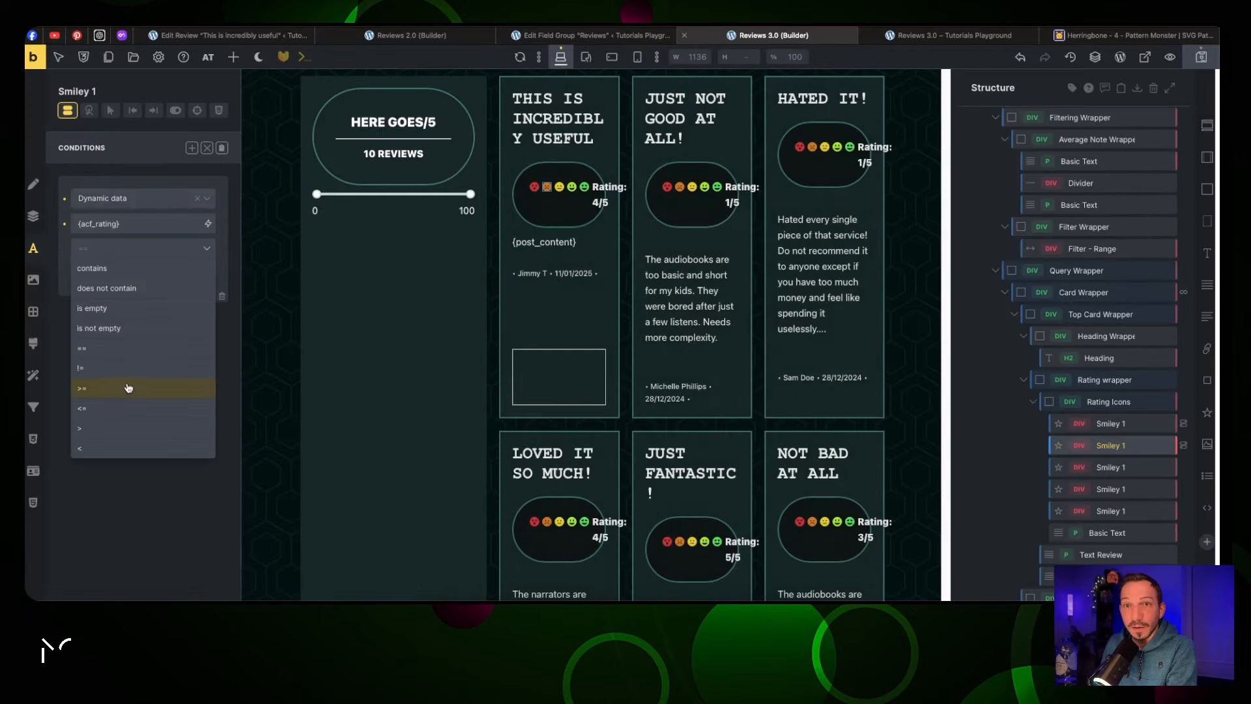
{"action": "left_click", "coordinate": [131, 348]}
{"action": "left_click", "coordinate": [119, 273]}
{"action": "type", "text": "2"}
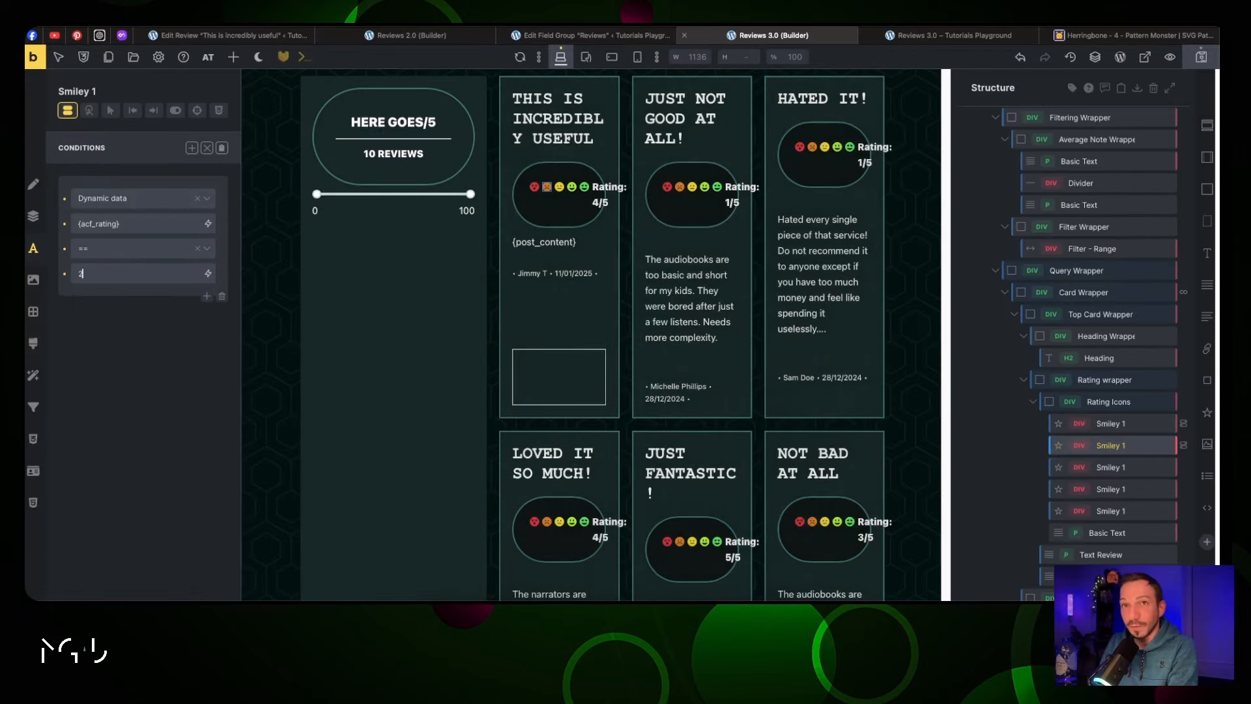
Show the third smiley only when {acf_rating} equals 3
{"action": "left_click", "coordinate": [560, 187]}
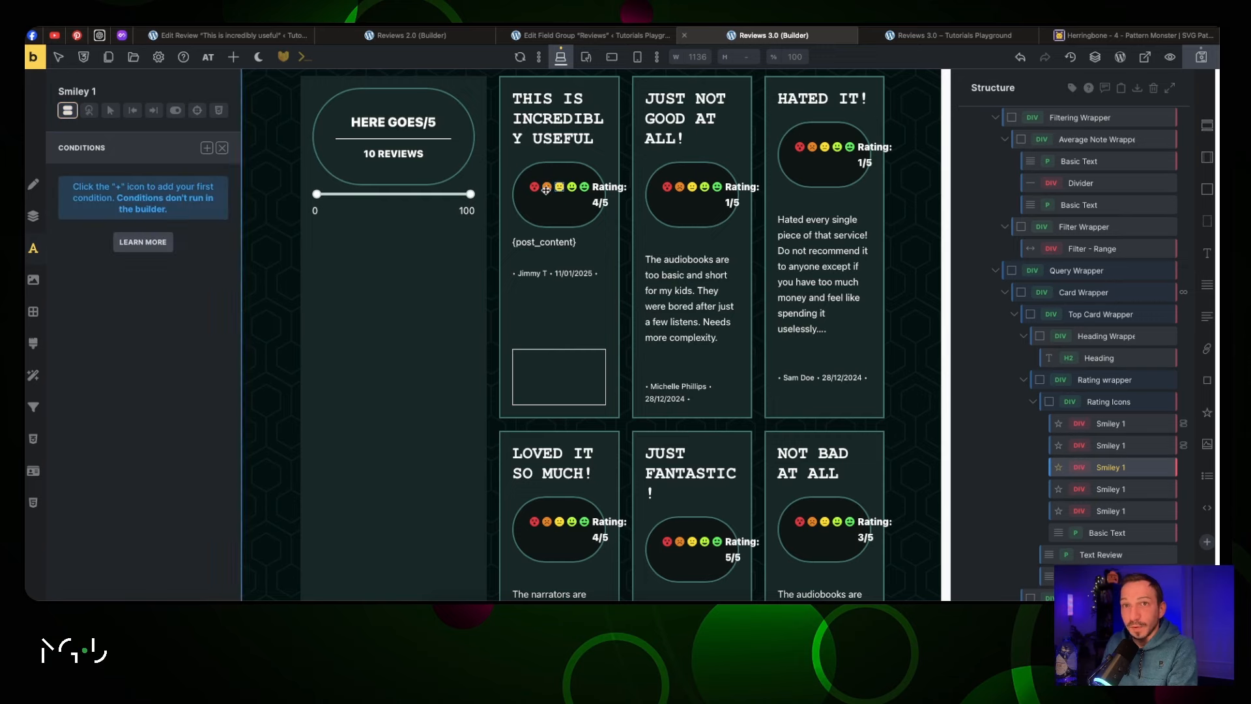
{"action": "left_click", "coordinate": [143, 197]}
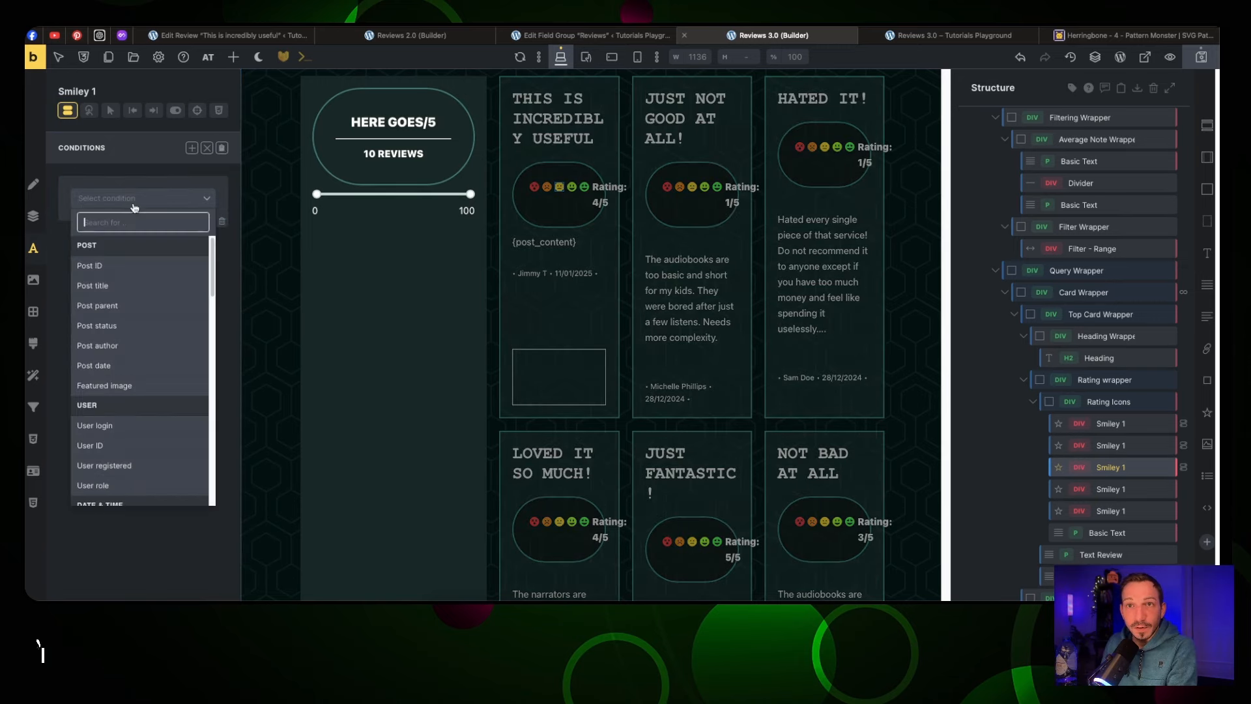
{"action": "scroll", "coordinate": [146, 384], "scroll_direction": "down", "scroll_amount": 5}
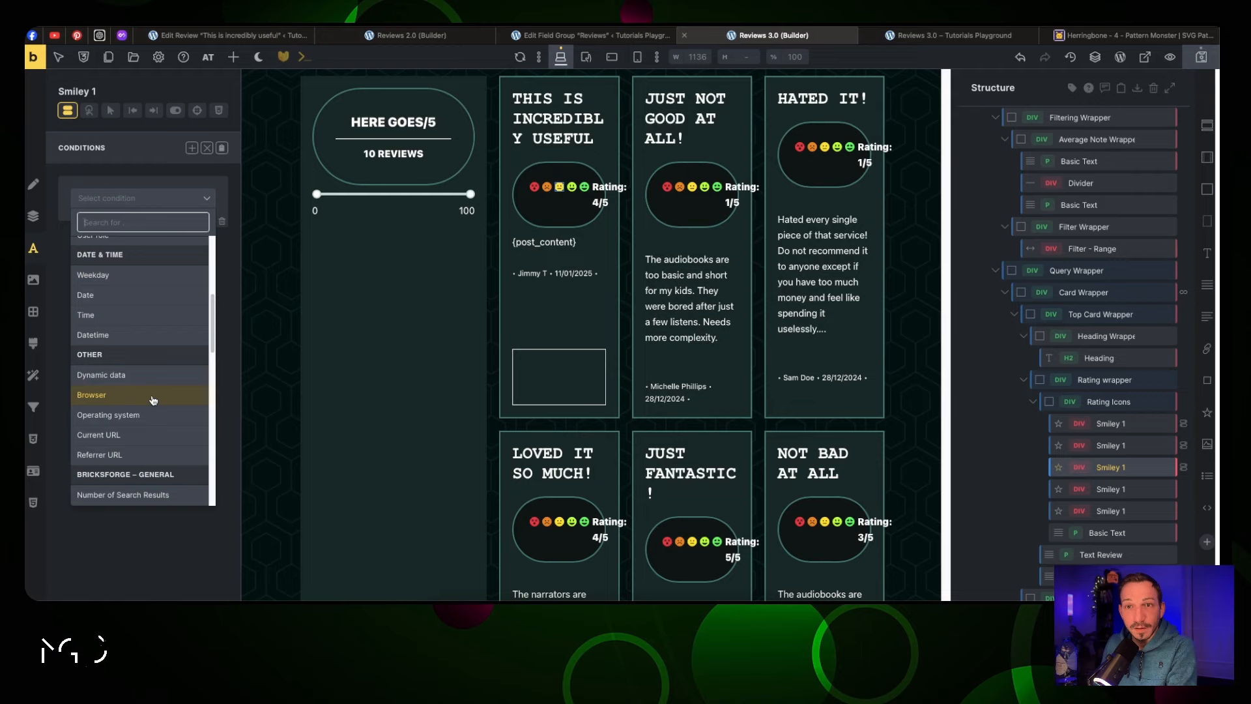
{"action": "left_click", "coordinate": [160, 378]}
{"action": "left_click", "coordinate": [196, 209]}
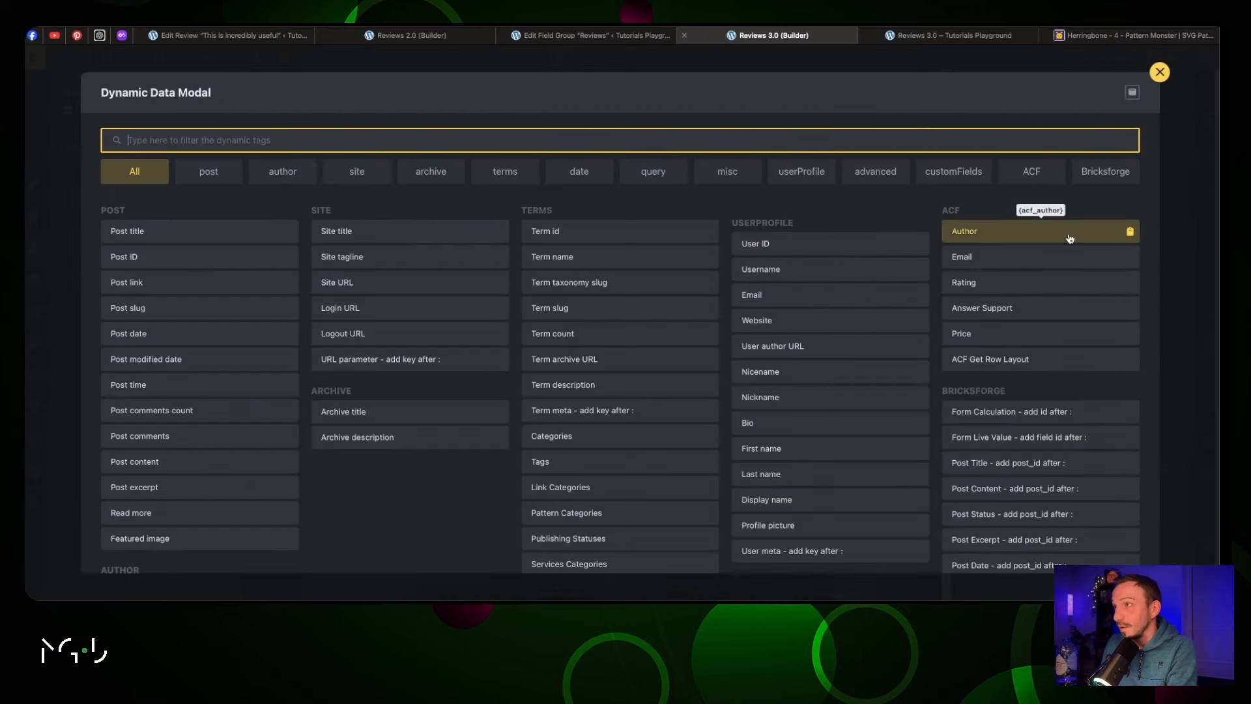
{"action": "left_click", "coordinate": [1040, 281]}
{"action": "left_click", "coordinate": [143, 248]}
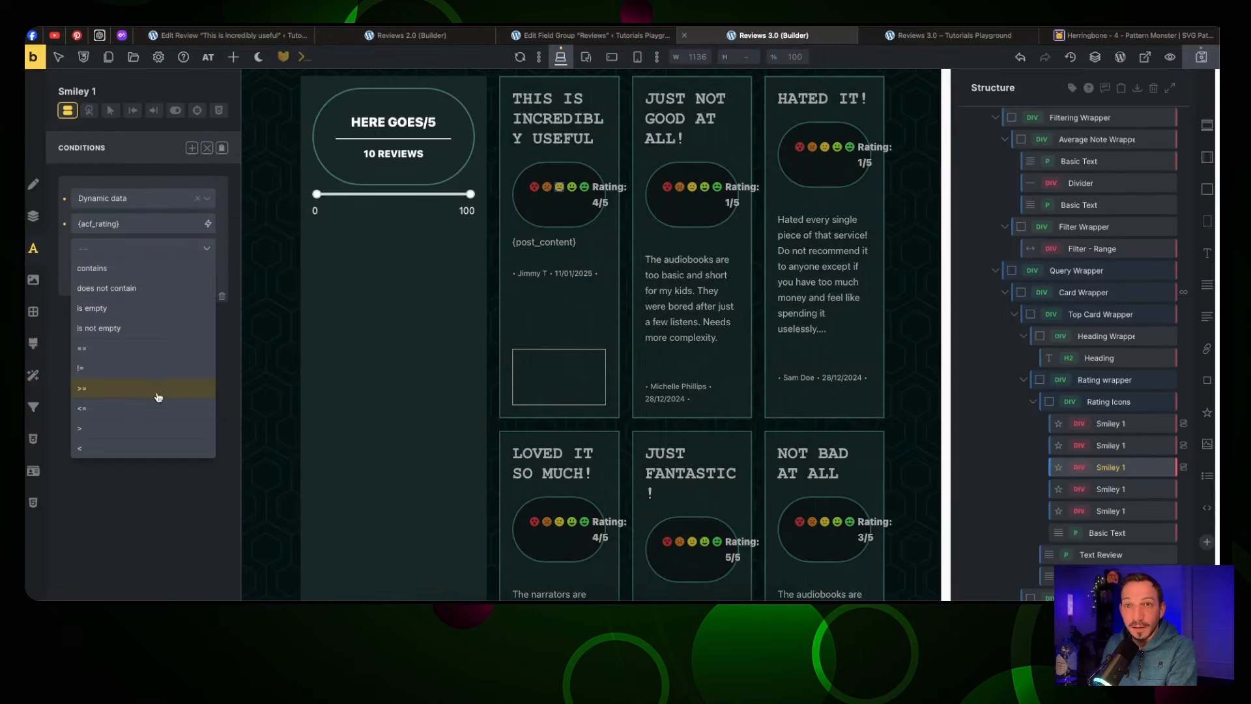
{"action": "left_click", "coordinate": [153, 349]}
{"action": "left_click", "coordinate": [83, 273]}
{"action": "type", "text": "3"}
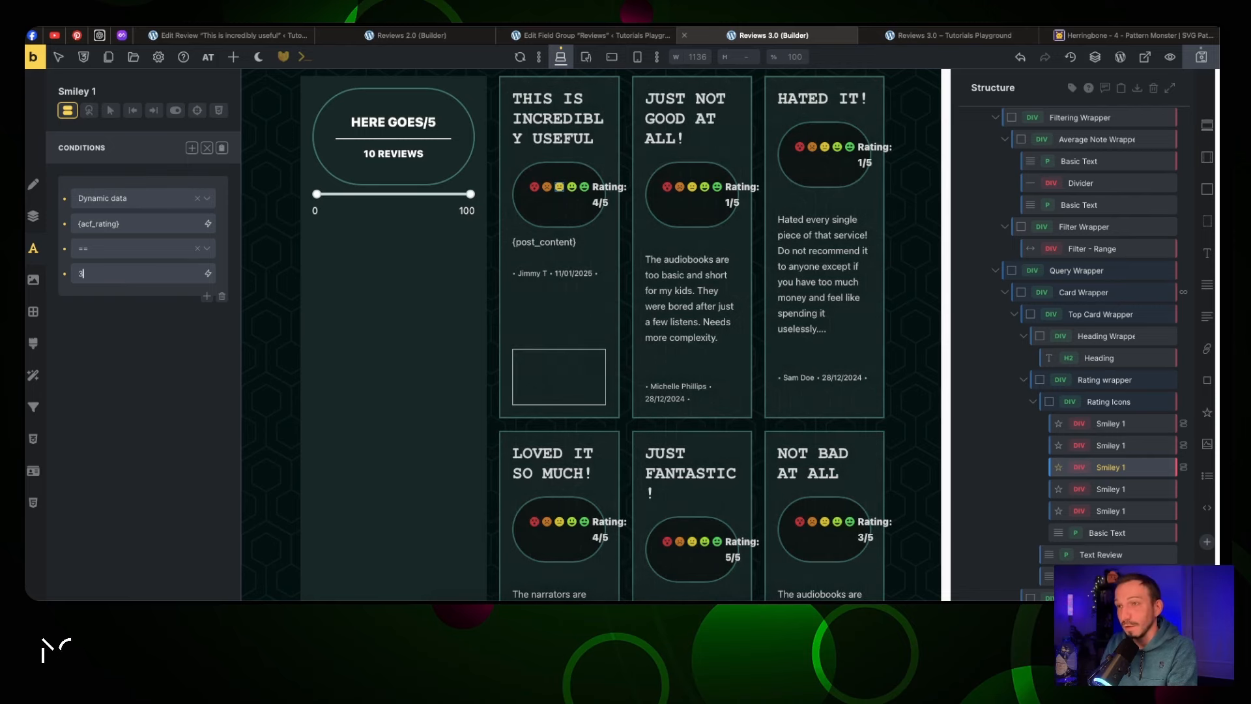
Give the fourth smiley a dynamic data equality condition on {acf_rating}
{"action": "left_click", "coordinate": [572, 187]}
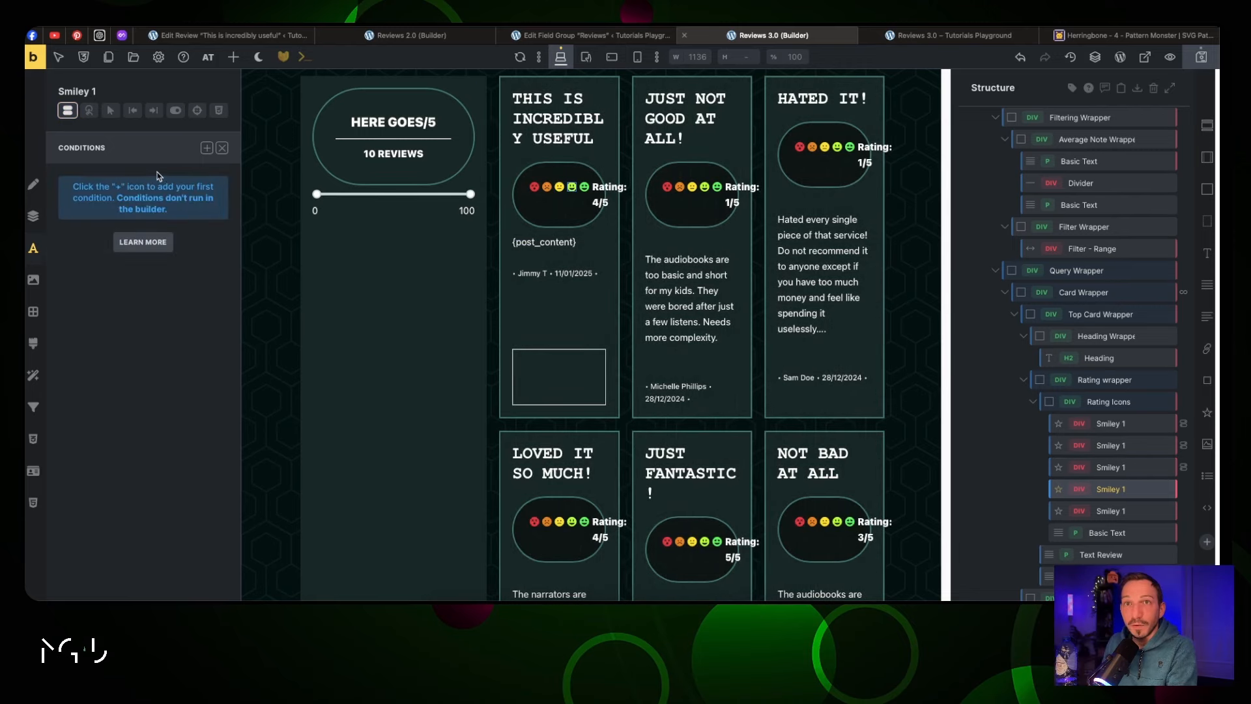
{"action": "left_click", "coordinate": [192, 148]}
{"action": "left_click", "coordinate": [175, 198]}
{"action": "scroll", "coordinate": [164, 359], "scroll_direction": "down", "scroll_amount": 5}
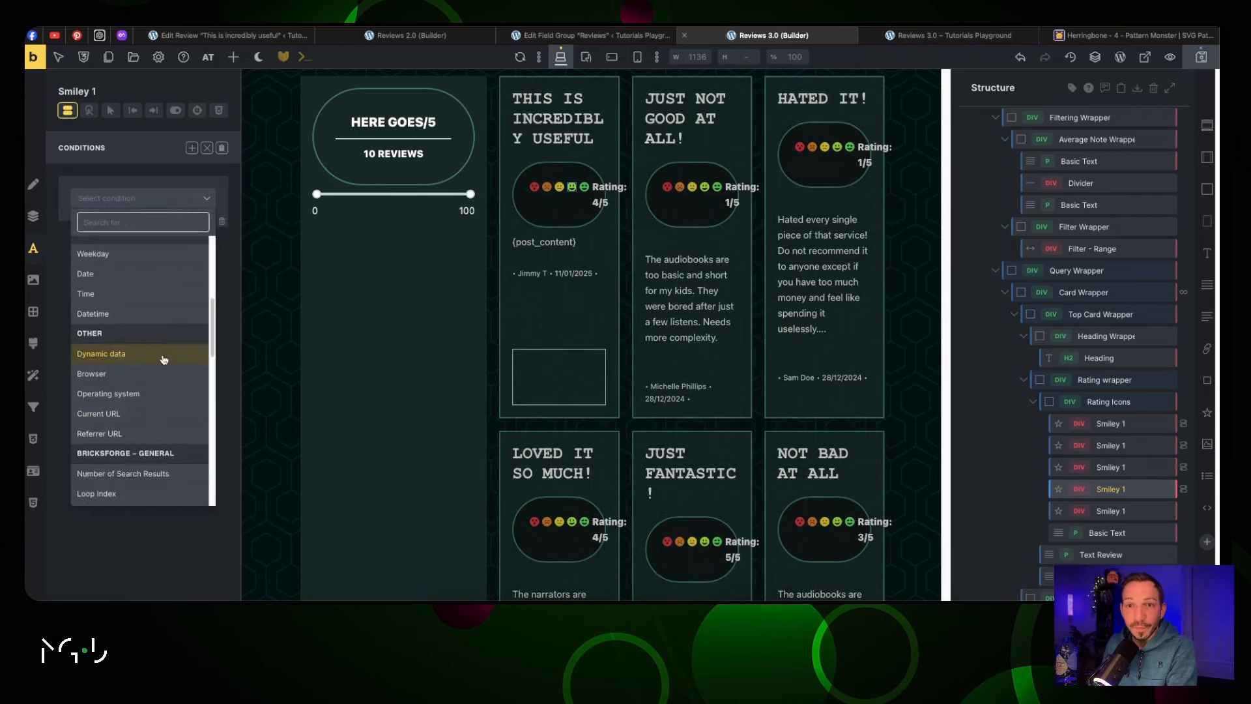
{"action": "left_click", "coordinate": [101, 353]}
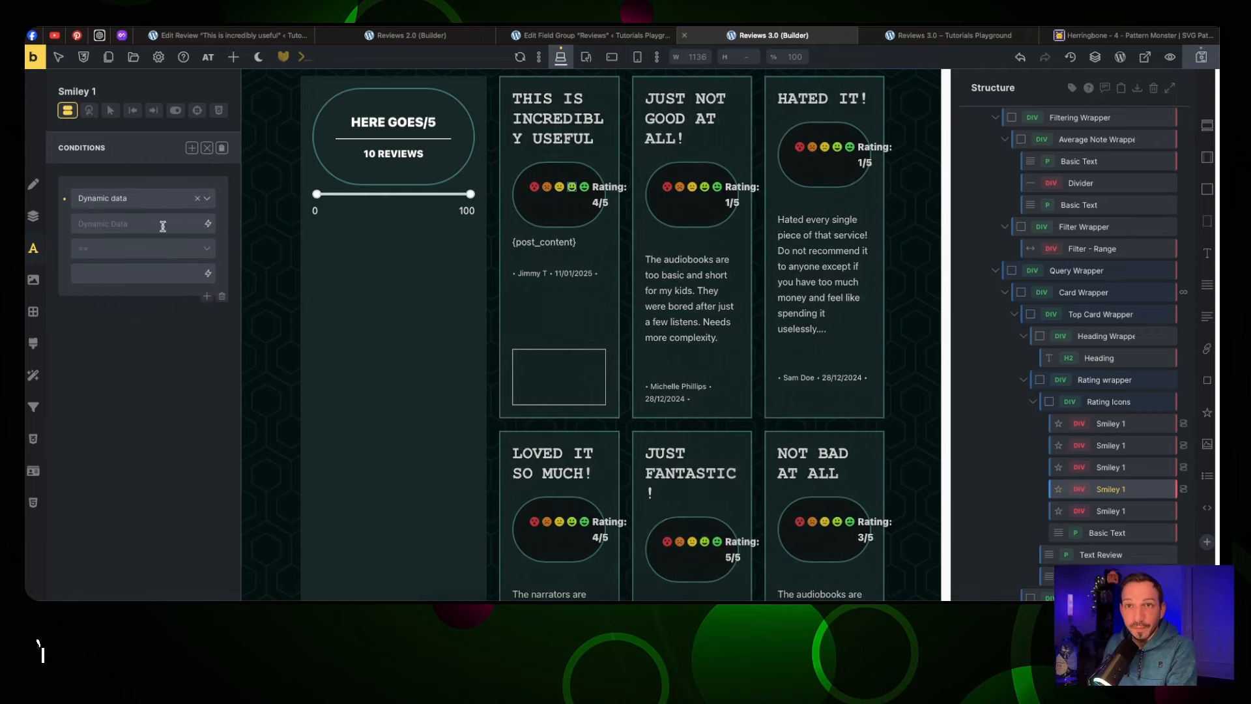
{"action": "left_click", "coordinate": [215, 226]}
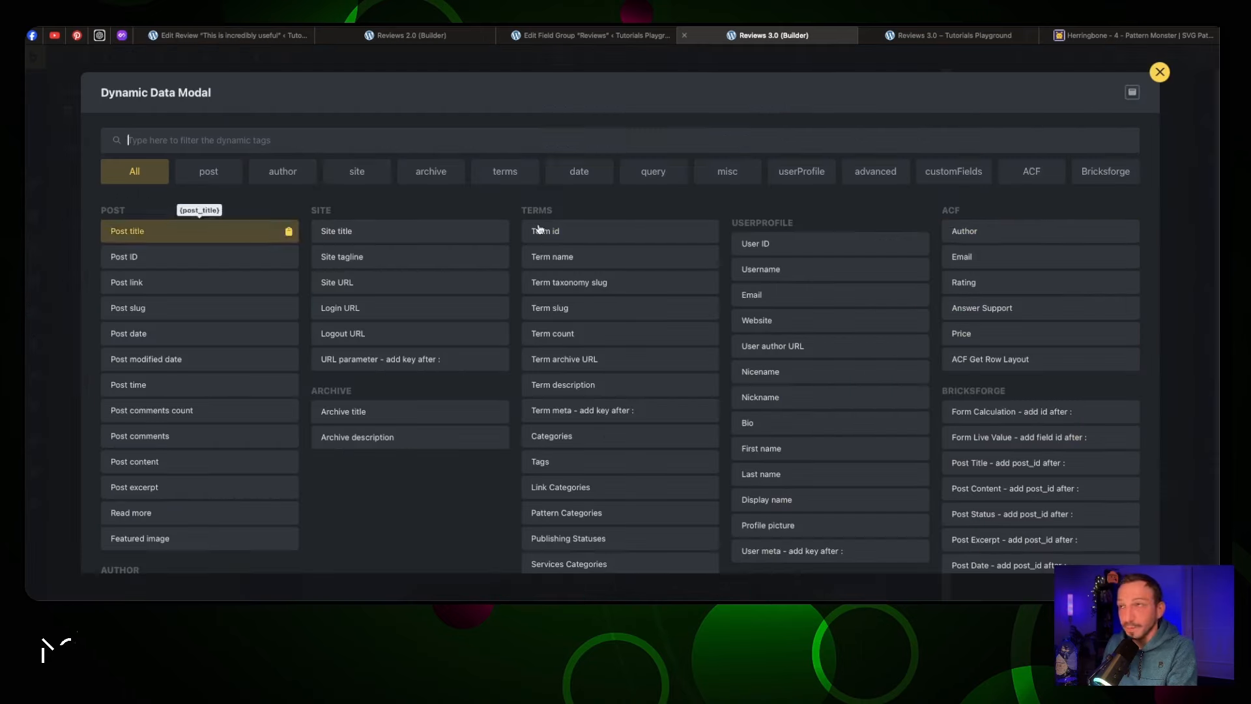
{"action": "left_click", "coordinate": [1033, 281]}
{"action": "left_click", "coordinate": [143, 251]}
{"action": "left_click", "coordinate": [148, 349]}
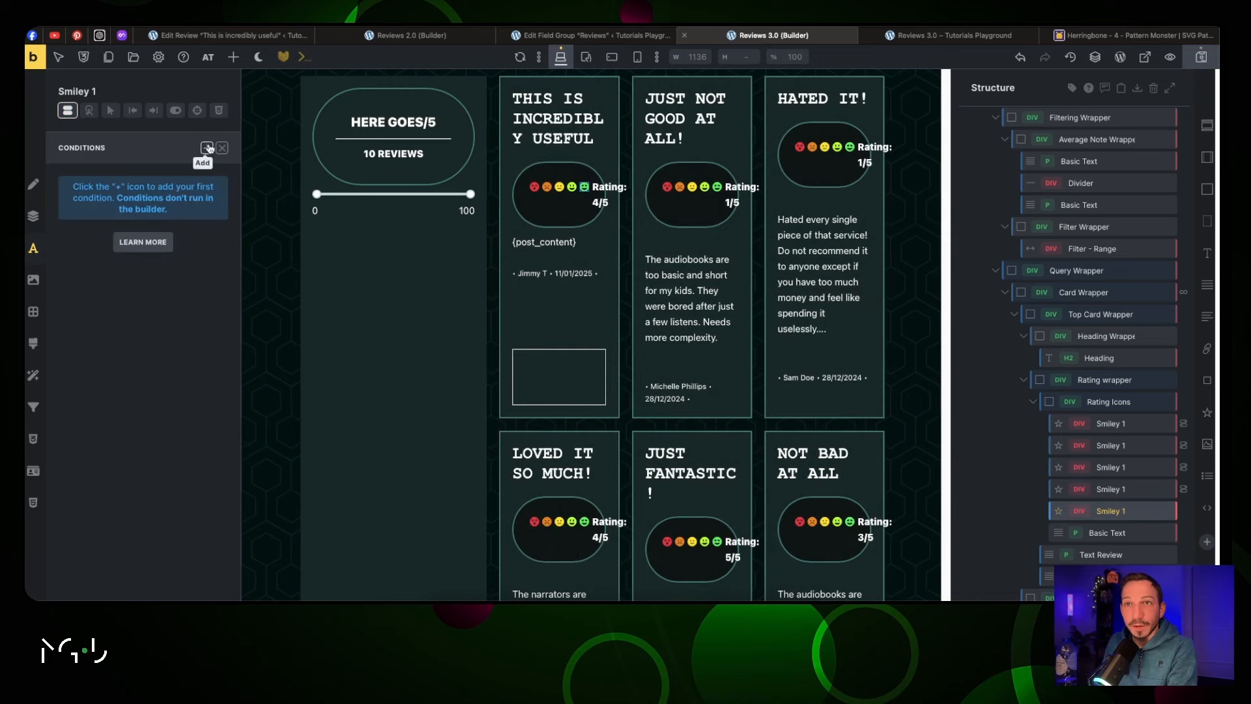
Show the fifth smiley only when {acf_rating} equals 5
{"action": "left_click", "coordinate": [192, 148]}
{"action": "left_click", "coordinate": [152, 200]}
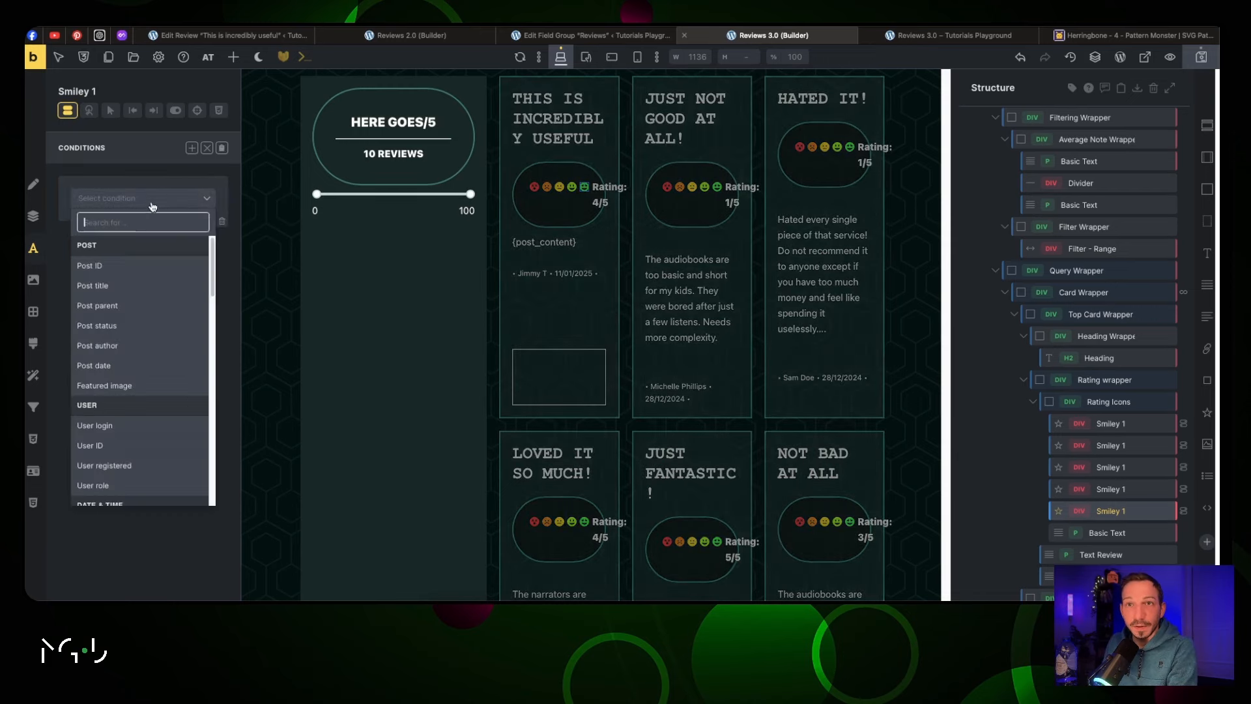
{"action": "scroll", "coordinate": [149, 372], "scroll_direction": "down", "scroll_amount": 10}
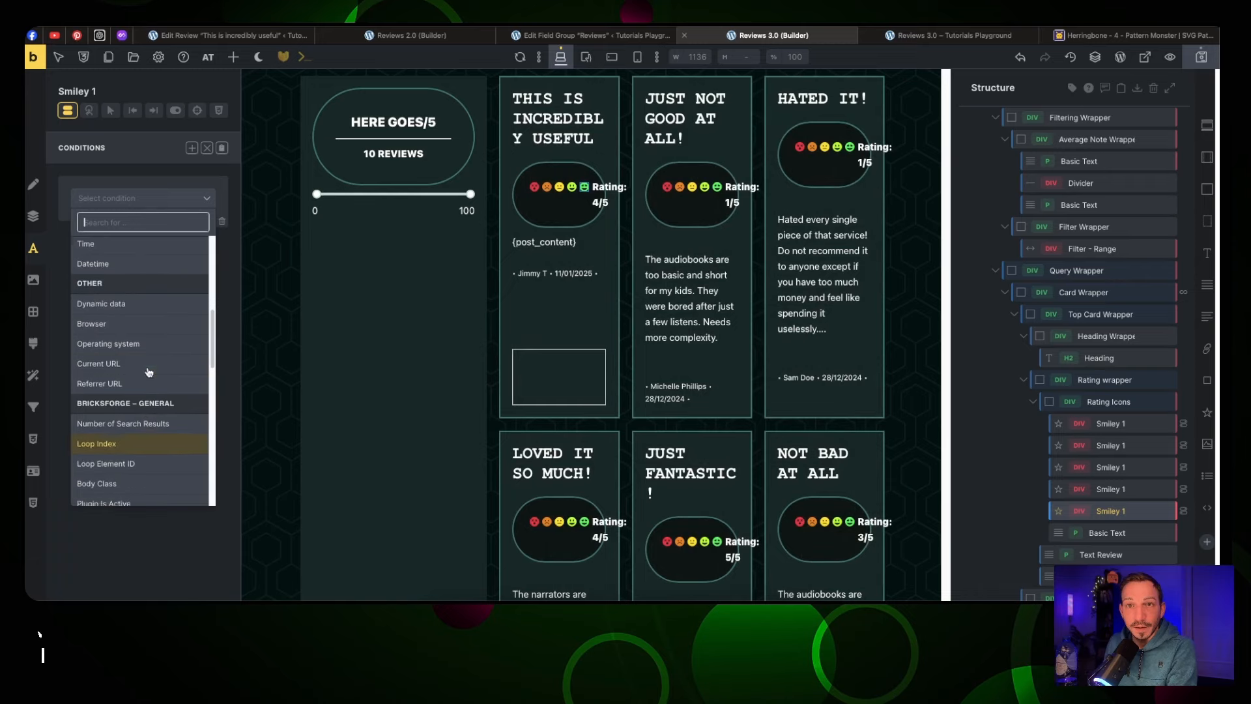
{"action": "left_click", "coordinate": [156, 308]}
{"action": "left_click", "coordinate": [218, 227]}
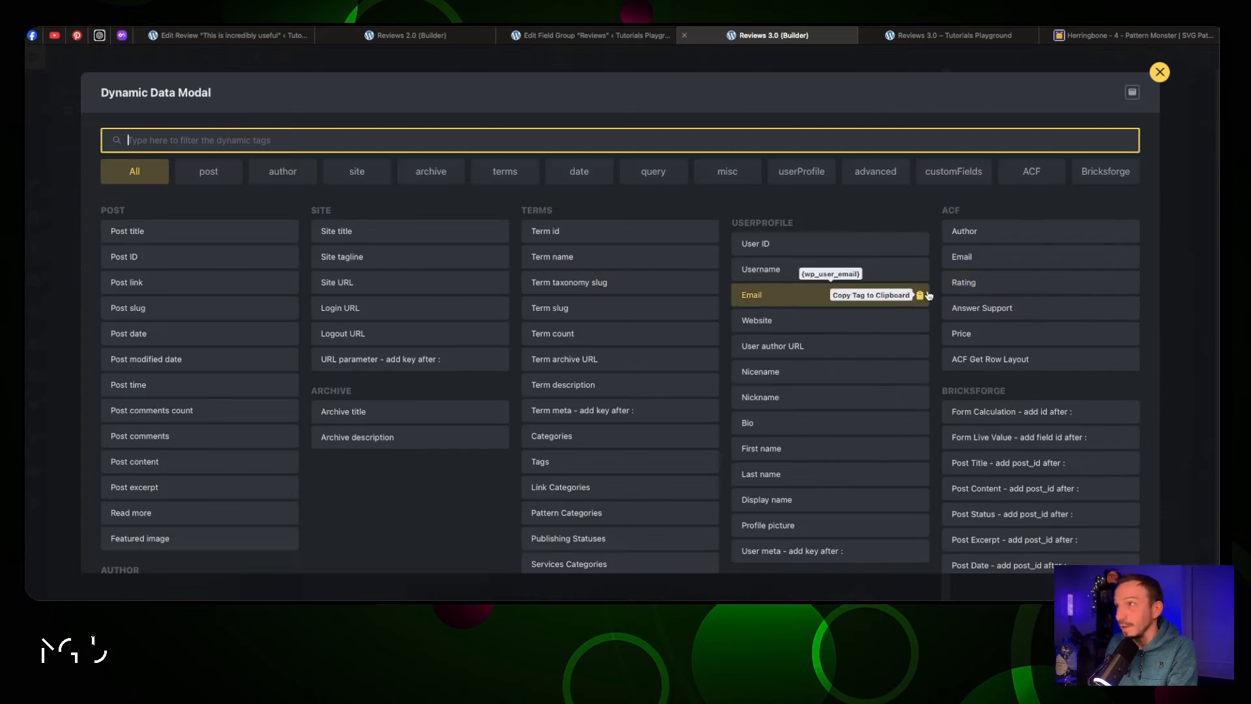
{"action": "left_click", "coordinate": [970, 283]}
{"action": "left_click", "coordinate": [144, 249]}
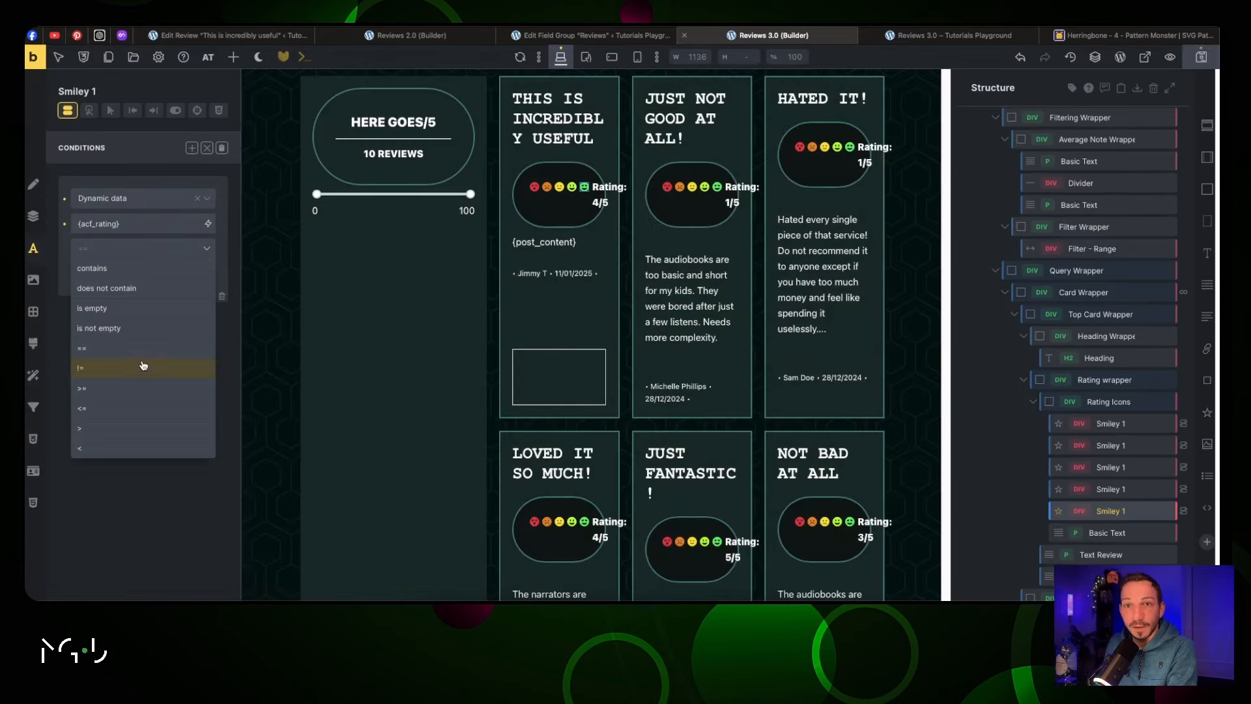
{"action": "left_click", "coordinate": [145, 348]}
{"action": "left_click", "coordinate": [129, 274]}
{"action": "type", "text": "5"}
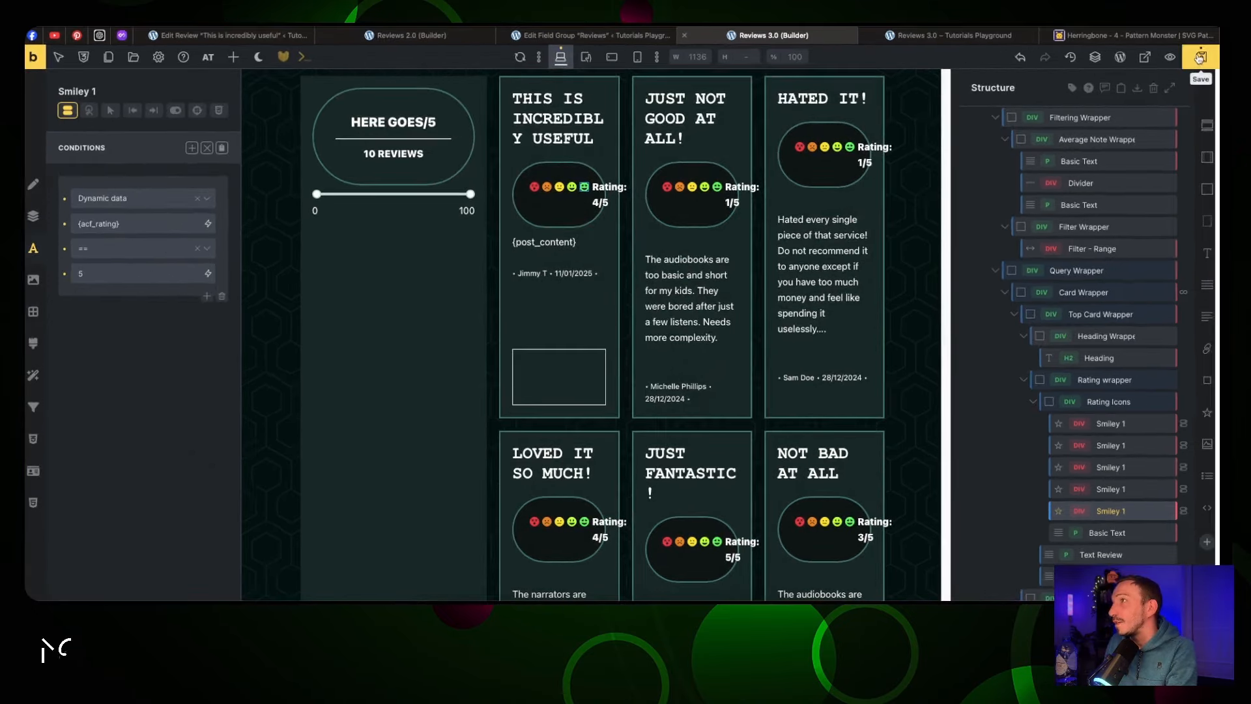
Save the page and confirm on the live Reviews 3.0 page that each card shows only its matching smiley
{"action": "left_click", "coordinate": [1171, 57]}
{"action": "left_click", "coordinate": [960, 36]}
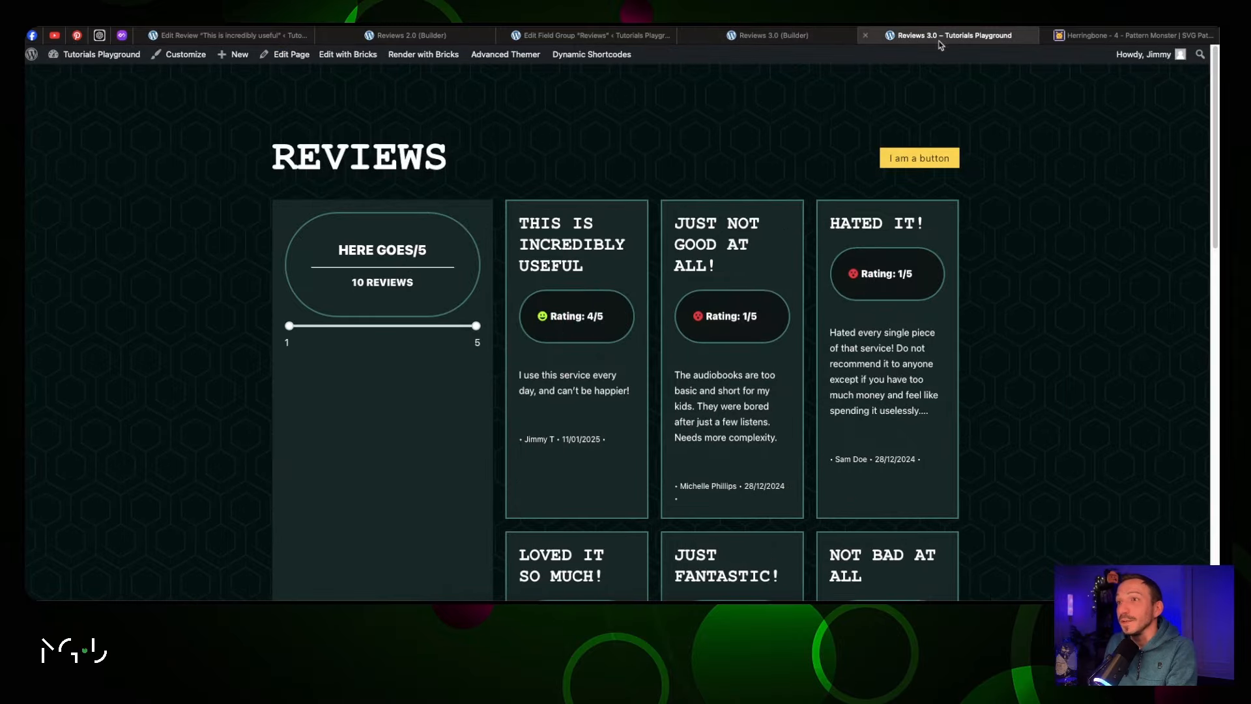
{"action": "scroll", "coordinate": [623, 194], "scroll_direction": "down", "scroll_amount": 1}
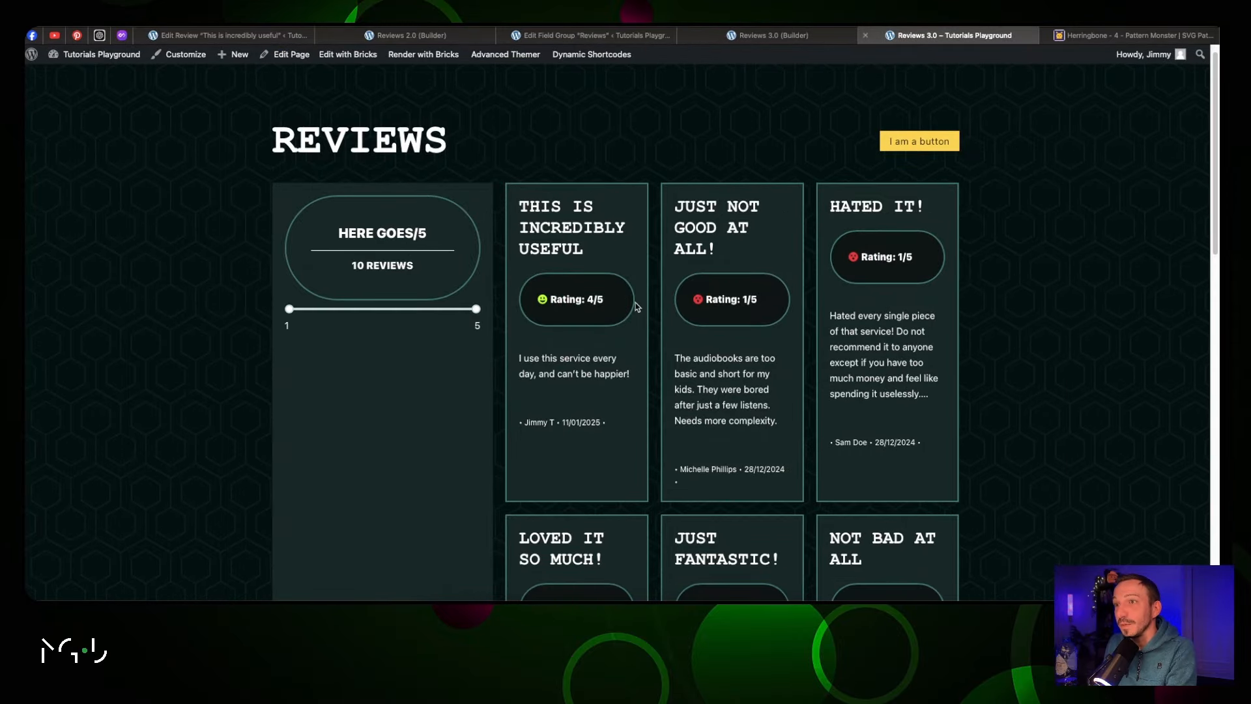
{"action": "scroll", "coordinate": [699, 288], "scroll_direction": "down", "scroll_amount": 4}
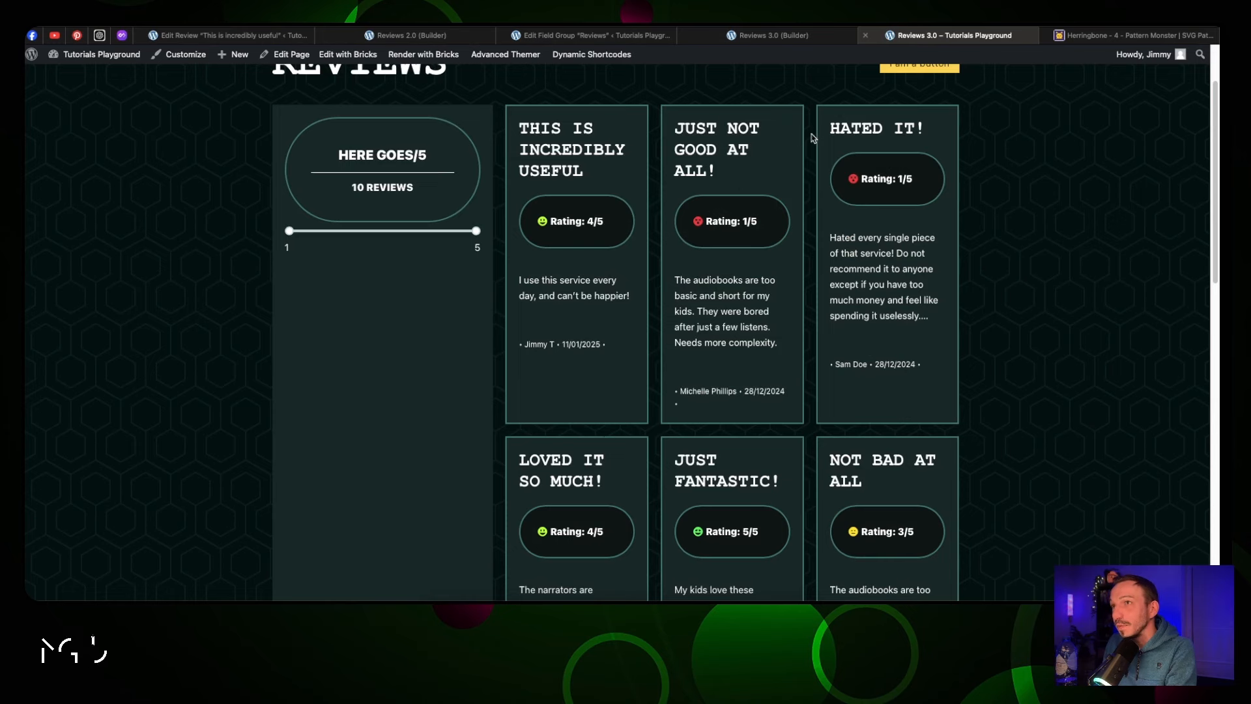
{"action": "left_click_drag", "start_coordinate": [578, 171], "coordinate": [518, 121]}
{"action": "left_click", "coordinate": [577, 129]}
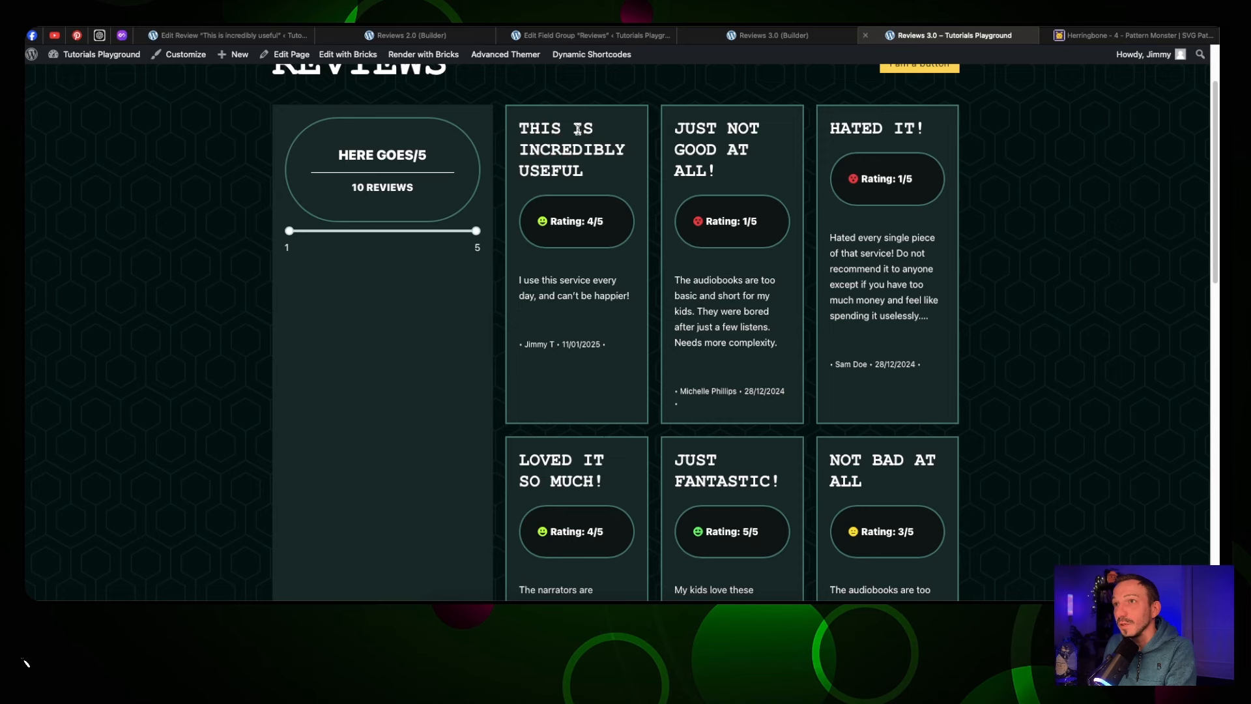
{"action": "left_click", "coordinate": [748, 36]}
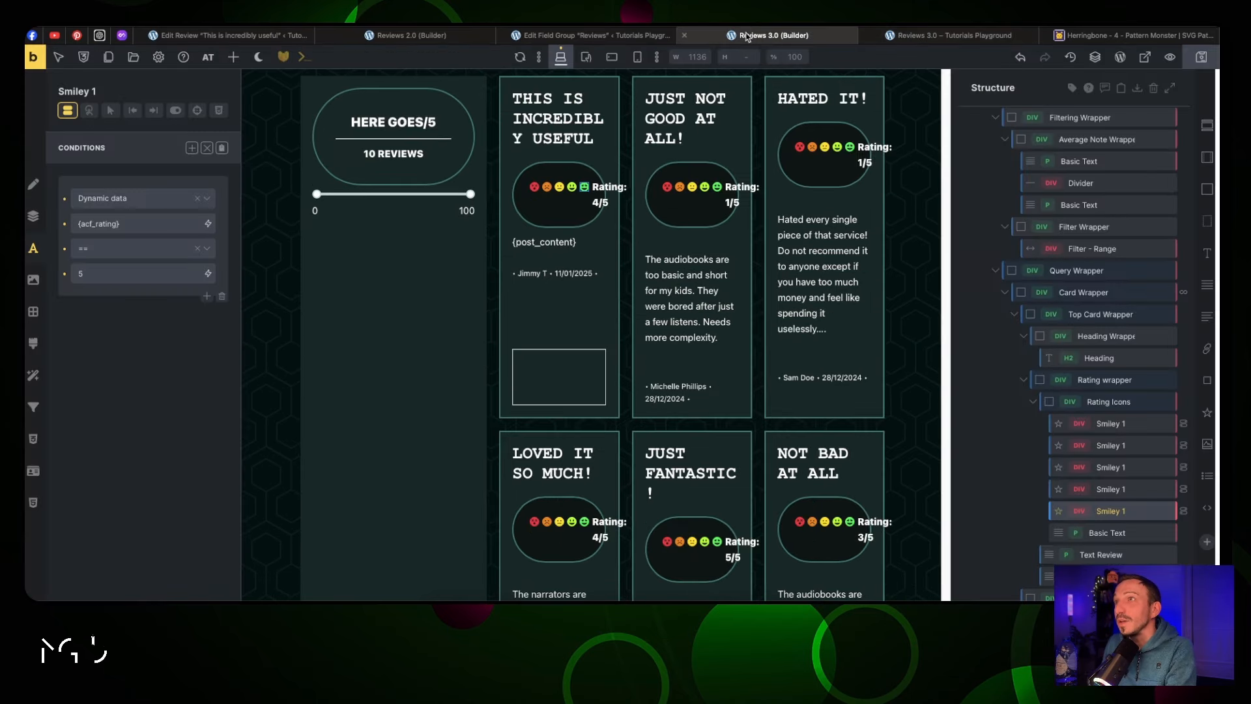
Replace the card heading's .jt-text-xl class with .jt-text-l to shrink review titles
{"action": "left_click", "coordinate": [548, 126]}
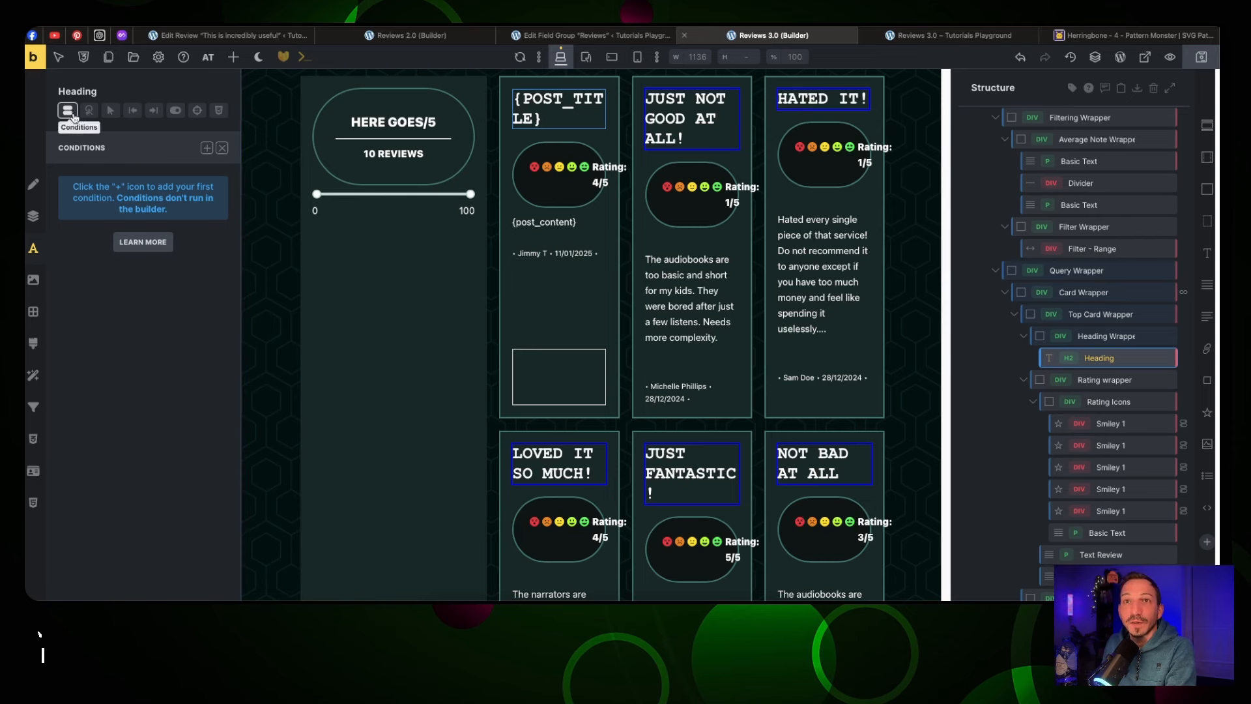
{"action": "left_click", "coordinate": [33, 183]}
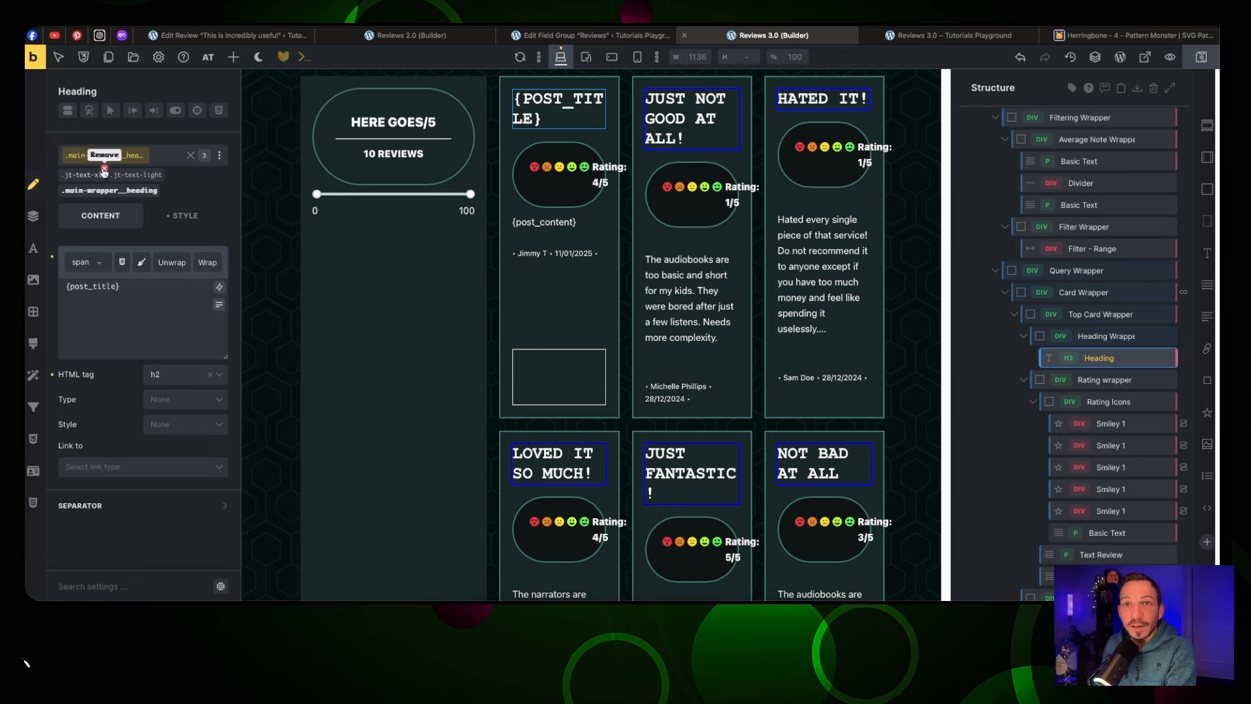
{"action": "left_click", "coordinate": [104, 169]}
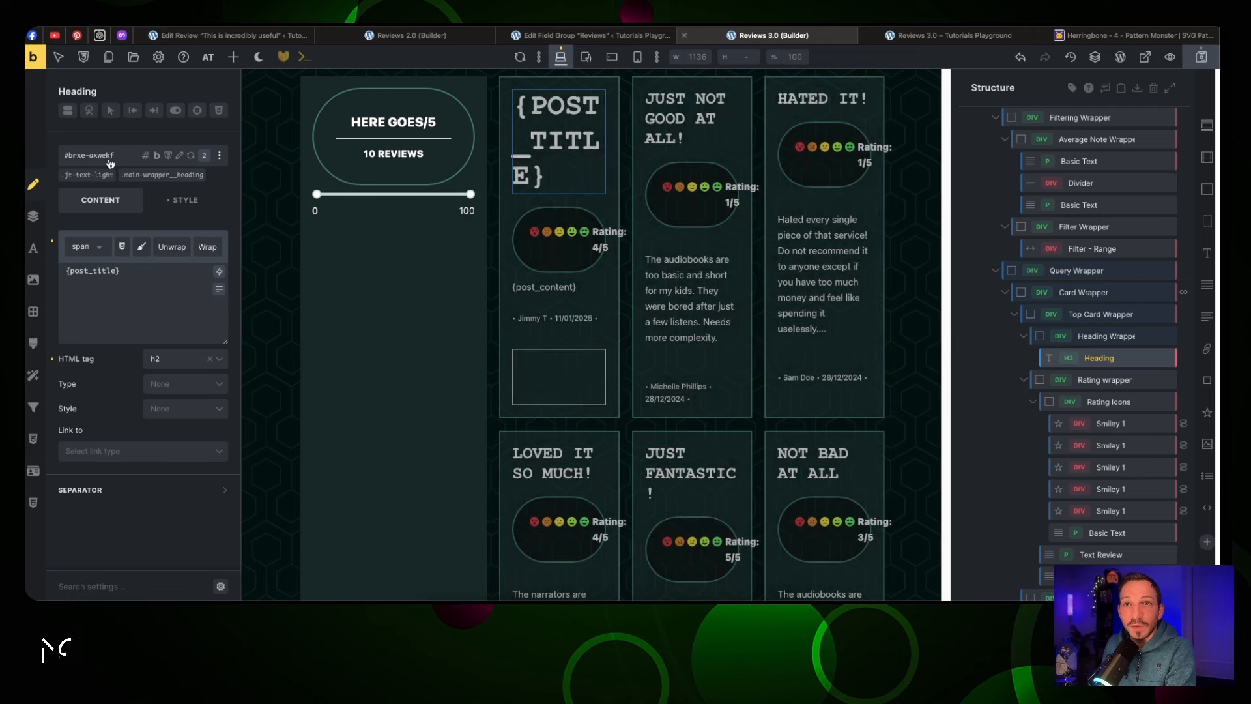
{"action": "left_click", "coordinate": [109, 162]}
{"action": "type", "text": "text-l"}
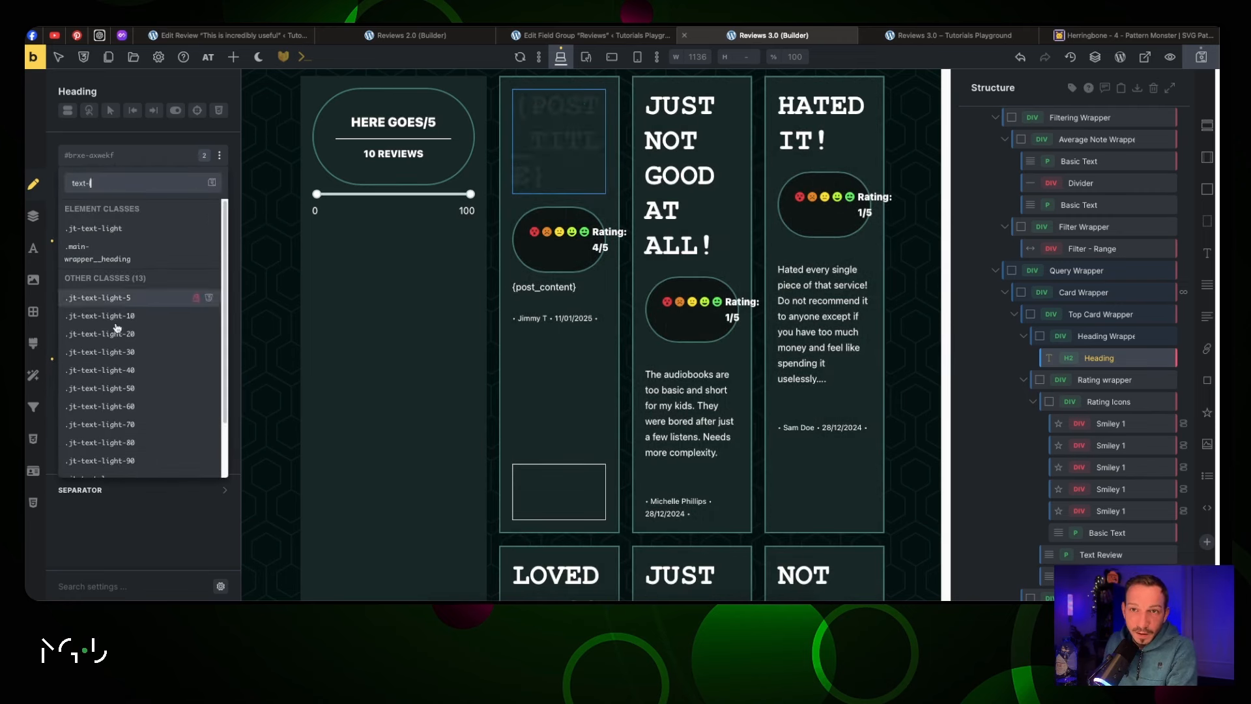
{"action": "scroll", "coordinate": [155, 320], "scroll_direction": "down", "scroll_amount": 2}
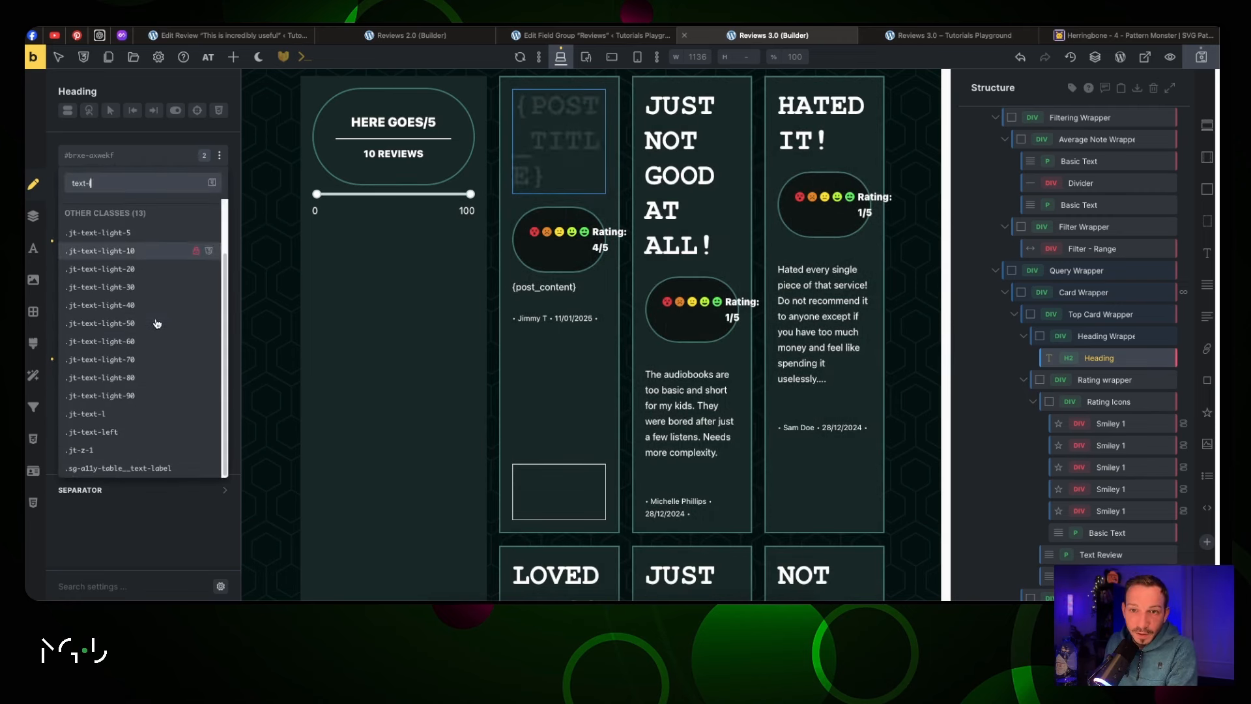
{"action": "left_click", "coordinate": [173, 421]}
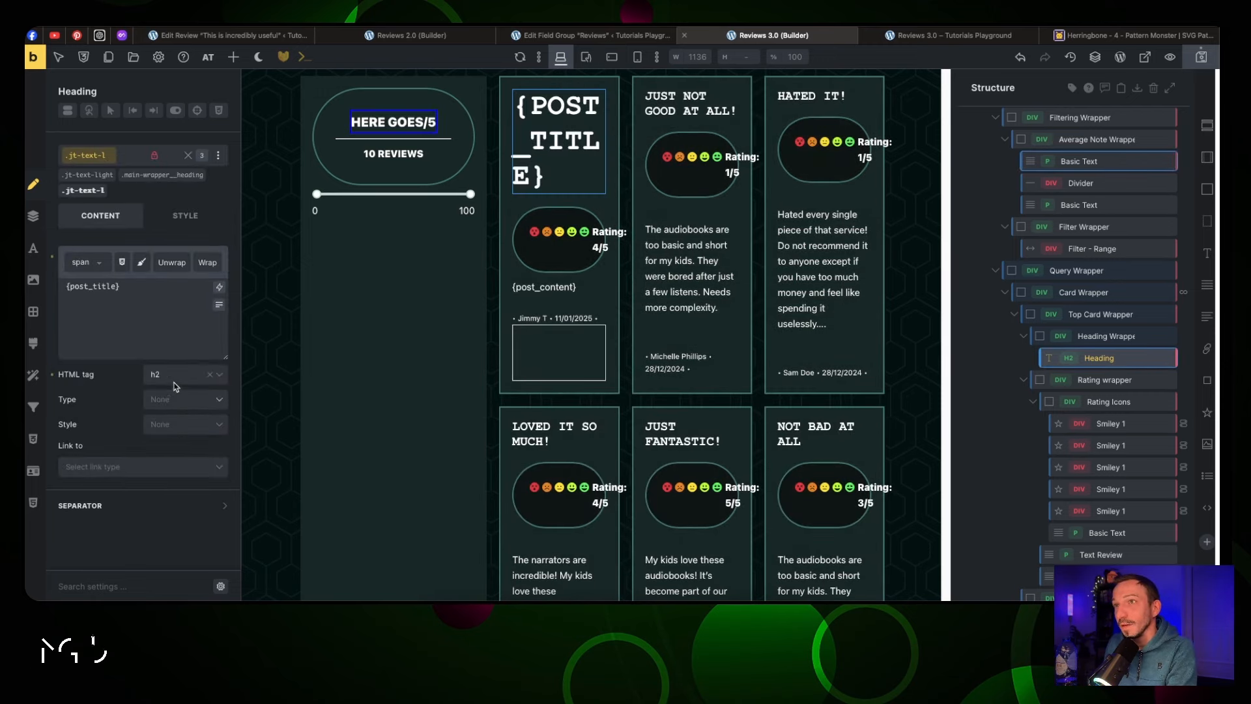
Give the Heading Wrapper a 7rem minimum height and switch to the live page
{"action": "left_click", "coordinate": [1104, 338]}
{"action": "left_click", "coordinate": [181, 201]}
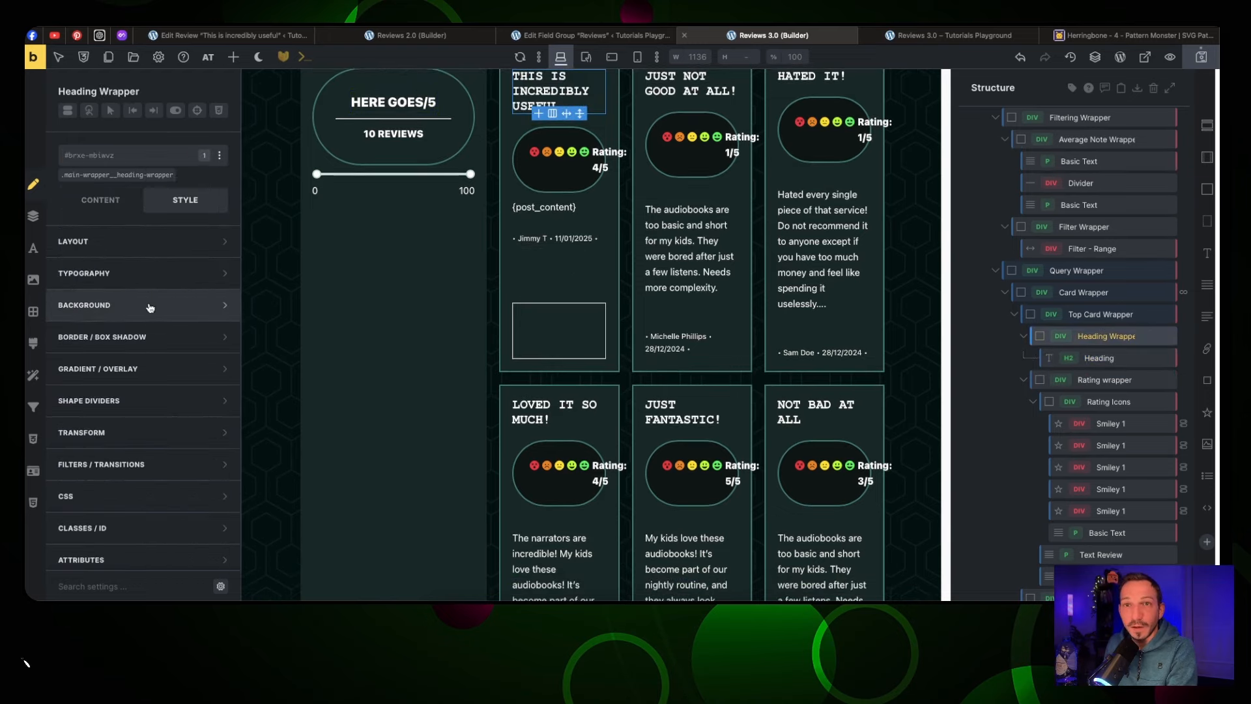
{"action": "left_click", "coordinate": [156, 241]}
{"action": "scroll", "coordinate": [152, 448], "scroll_direction": "down", "scroll_amount": 2}
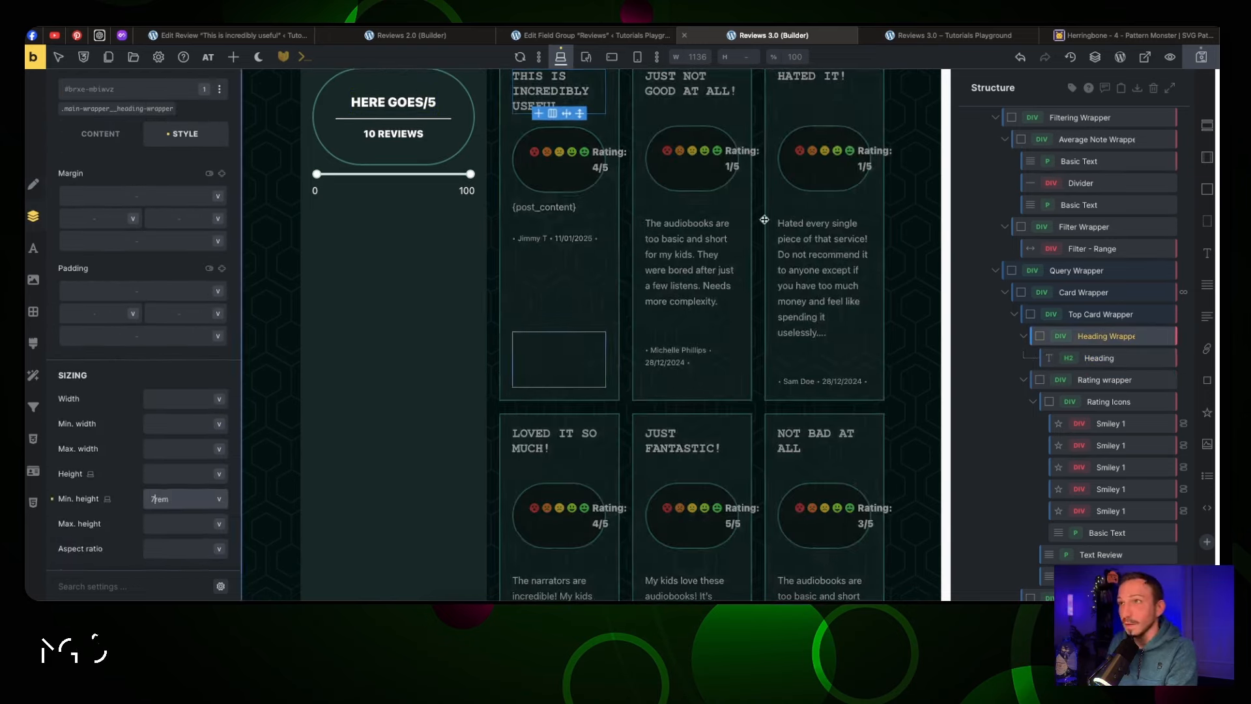
{"action": "key", "text": "ctrl+Up"}
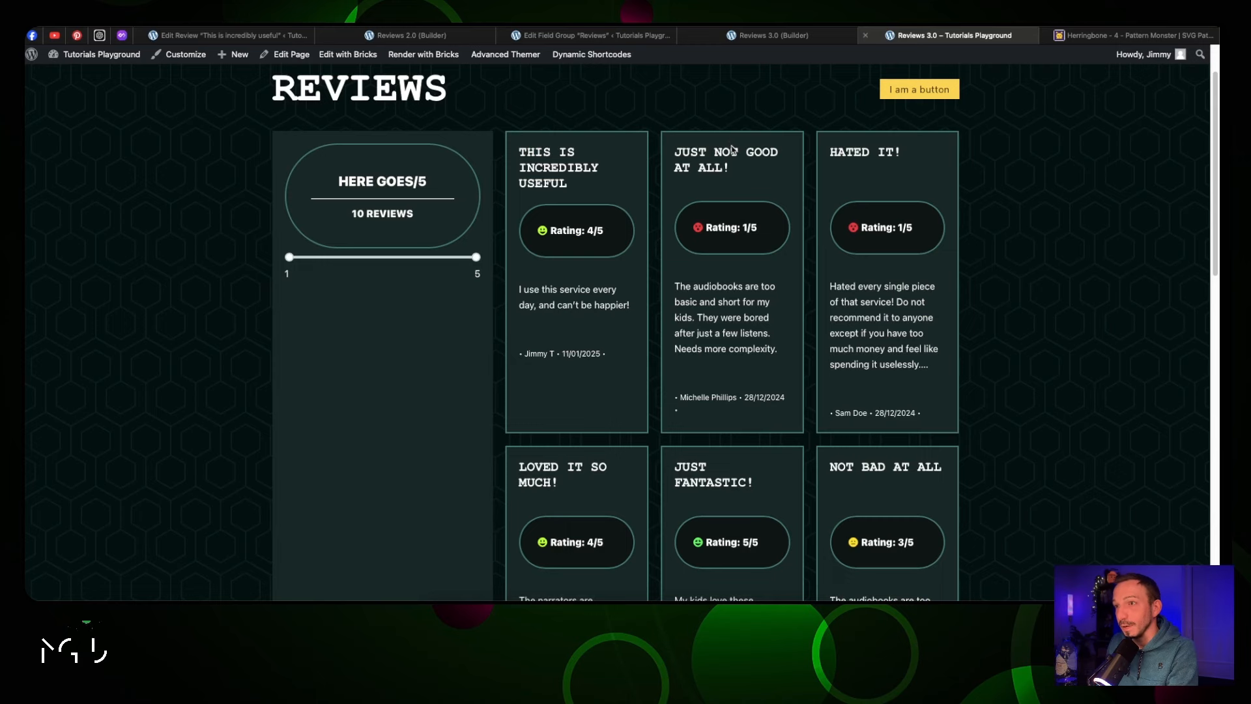
After checking the live page, return to the builder and select the Main Content element
{"action": "scroll", "coordinate": [732, 149], "scroll_direction": "down", "scroll_amount": 1}
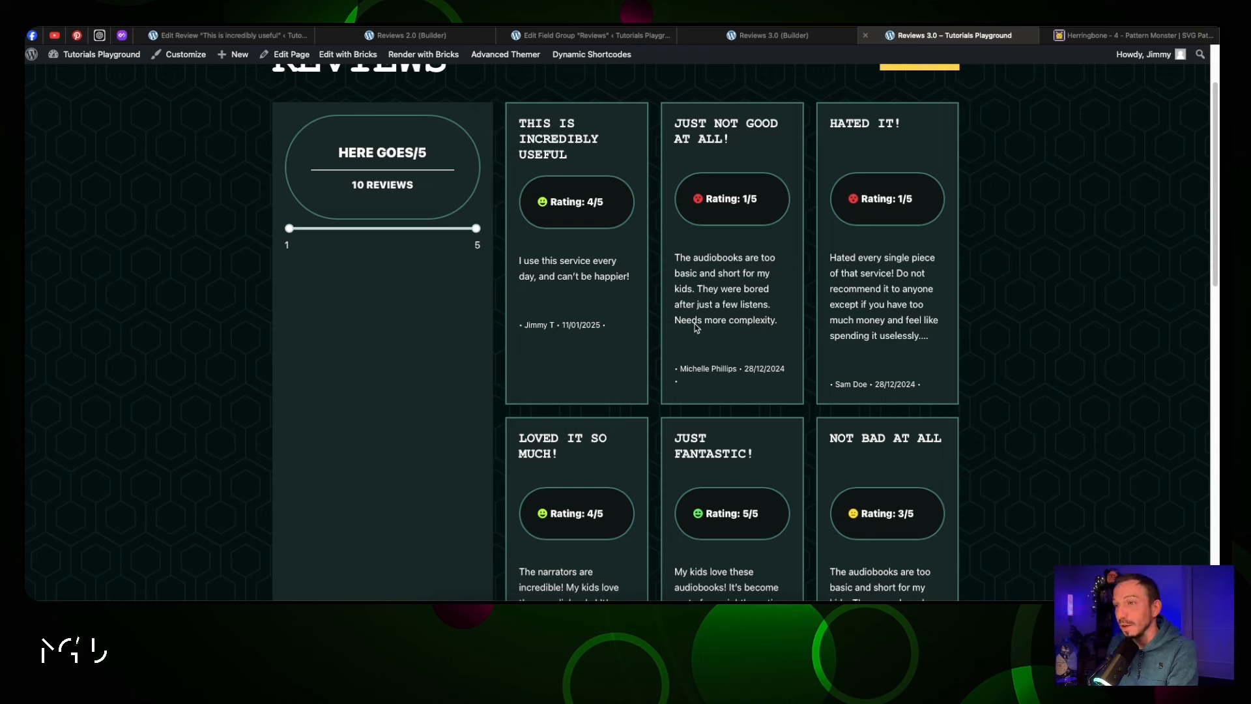
{"action": "left_click", "coordinate": [765, 35]}
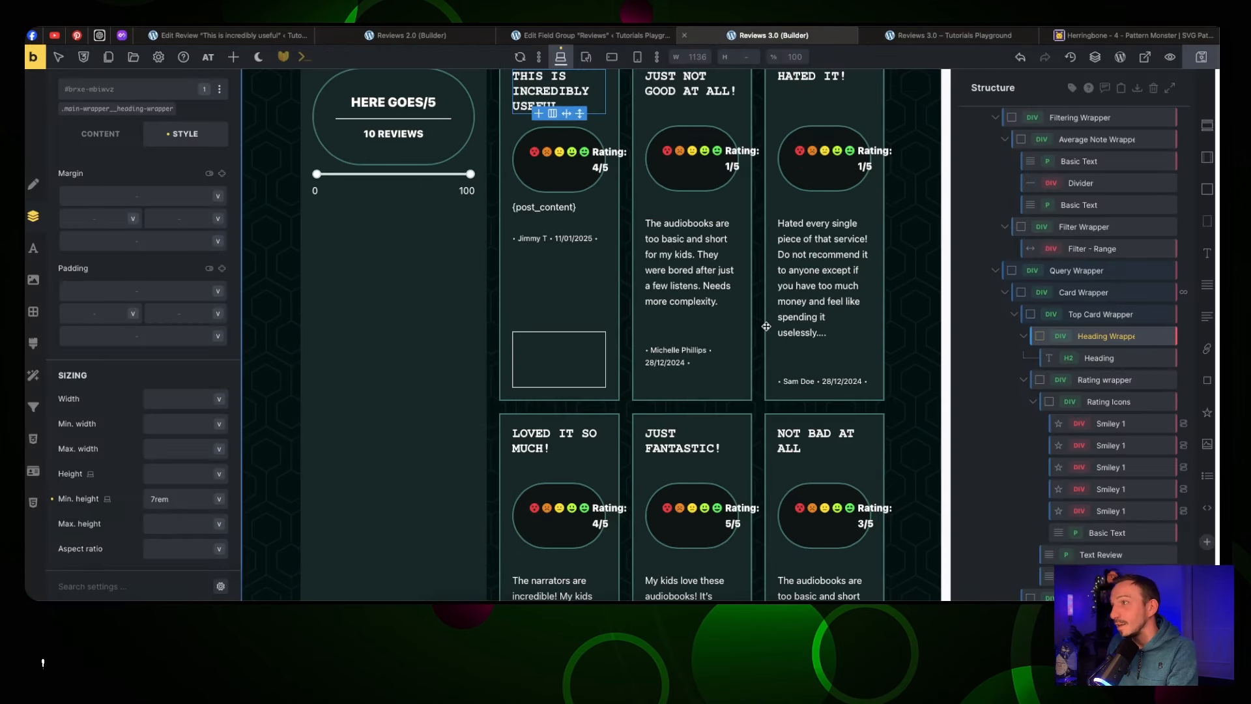
{"action": "scroll", "coordinate": [476, 217], "scroll_direction": "up", "scroll_amount": 3}
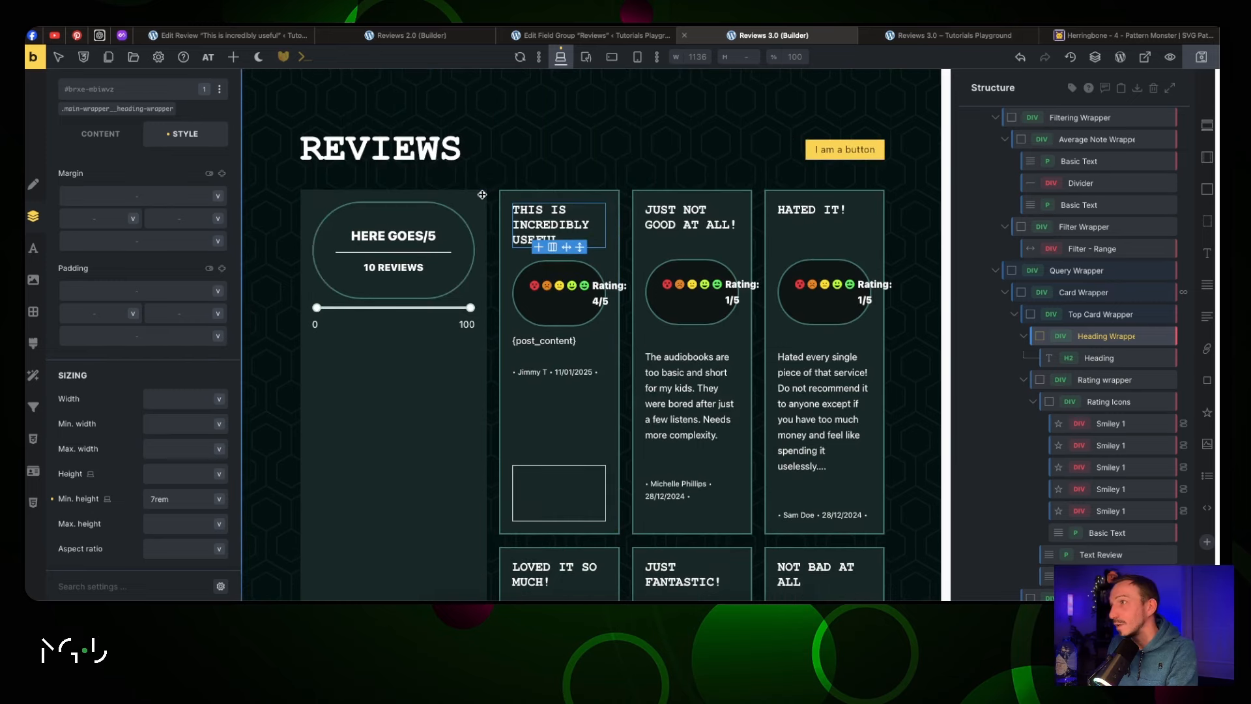
{"action": "left_click", "coordinate": [544, 178]}
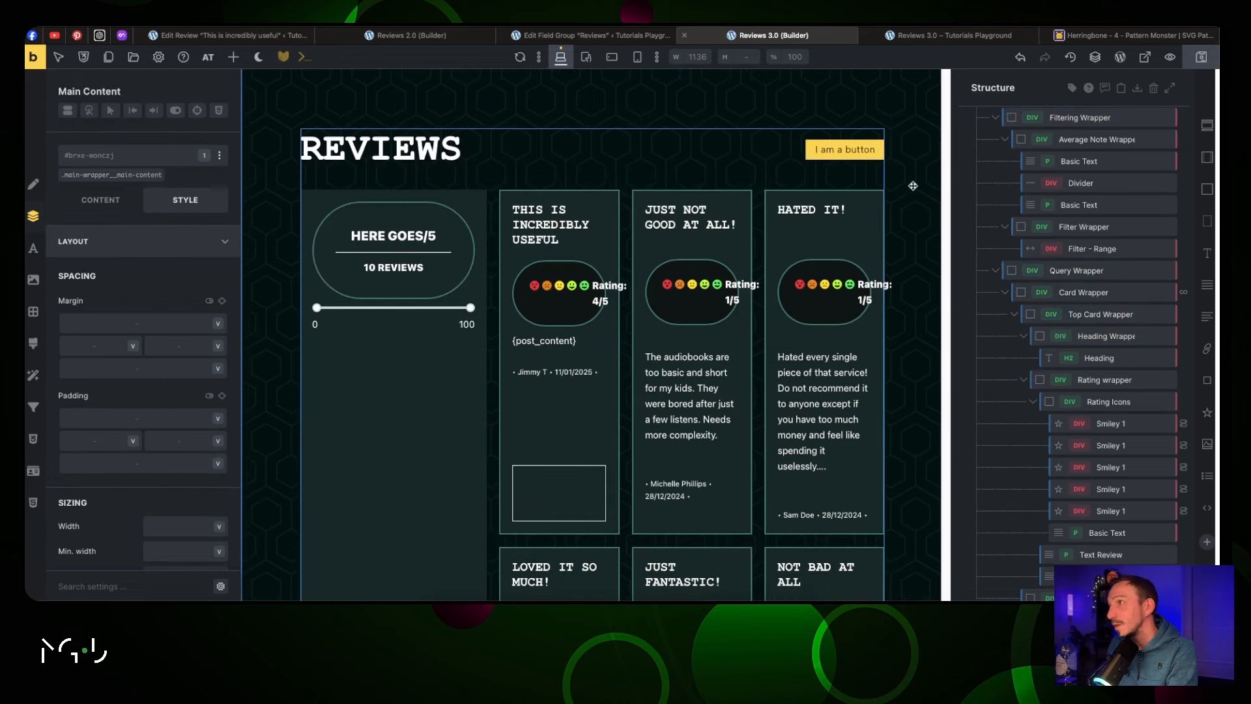
Set the Reviews Wrapper grid to 7 columns, stretching the Query Wrapper into column 7
{"action": "left_click", "coordinate": [1071, 292]}
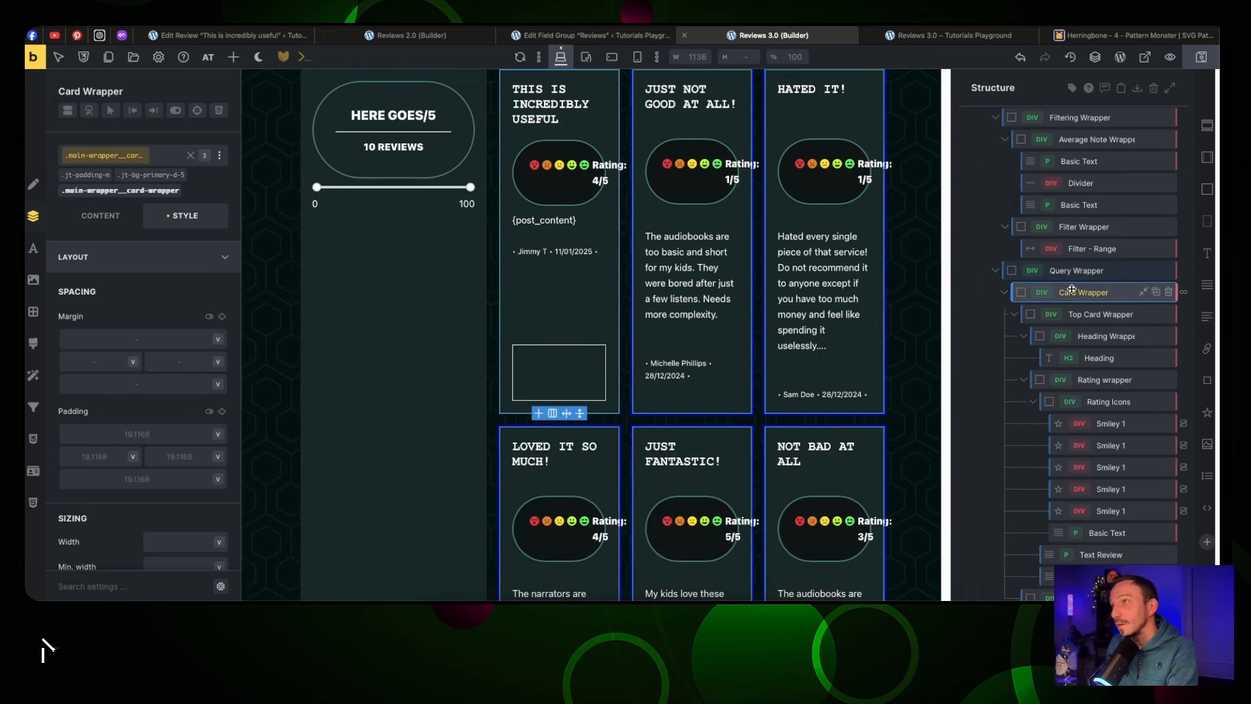
{"action": "left_click", "coordinate": [1074, 270]}
{"action": "scroll", "coordinate": [1074, 270], "scroll_direction": "up", "scroll_amount": 3}
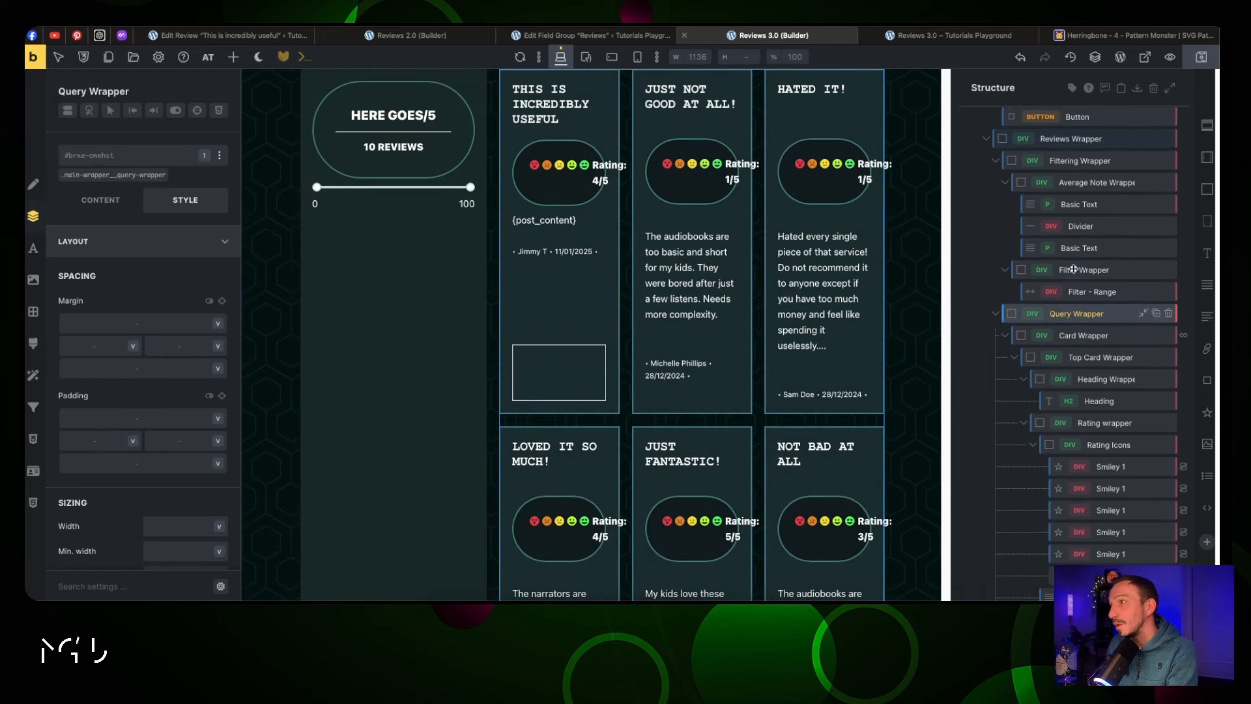
{"action": "left_click", "coordinate": [1076, 204]}
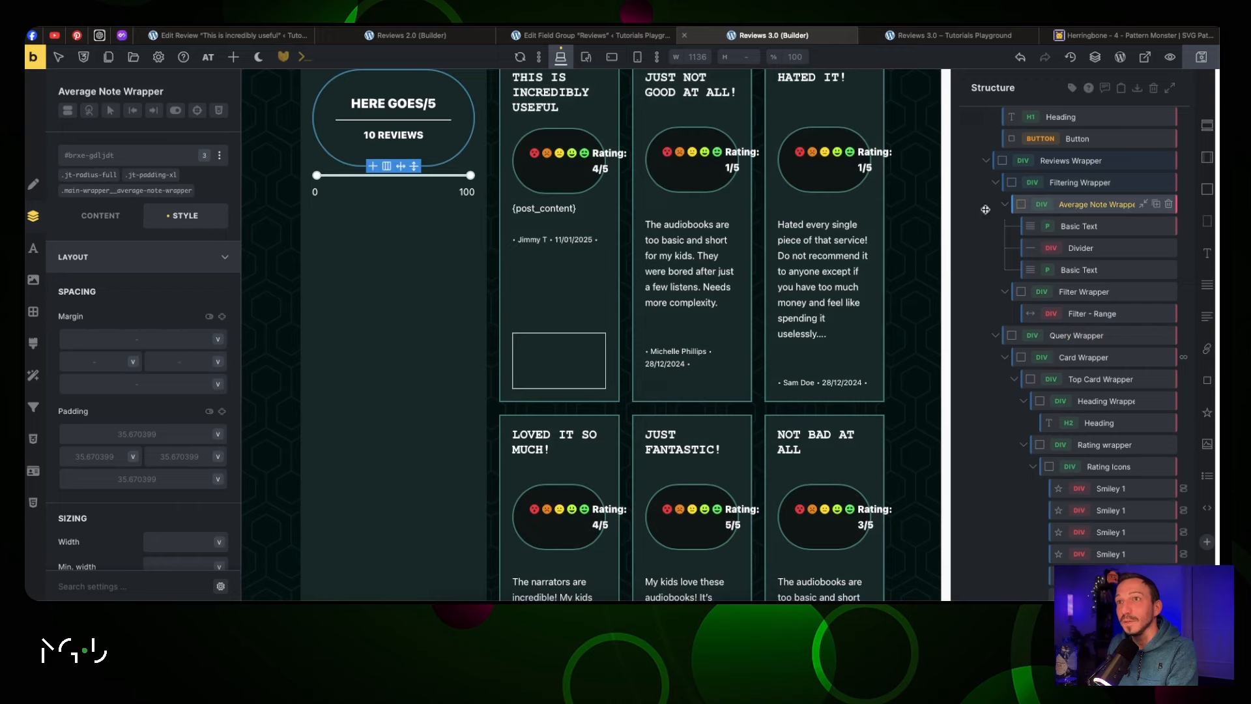
{"action": "left_click", "coordinate": [1078, 183]}
{"action": "left_click", "coordinate": [1078, 161]}
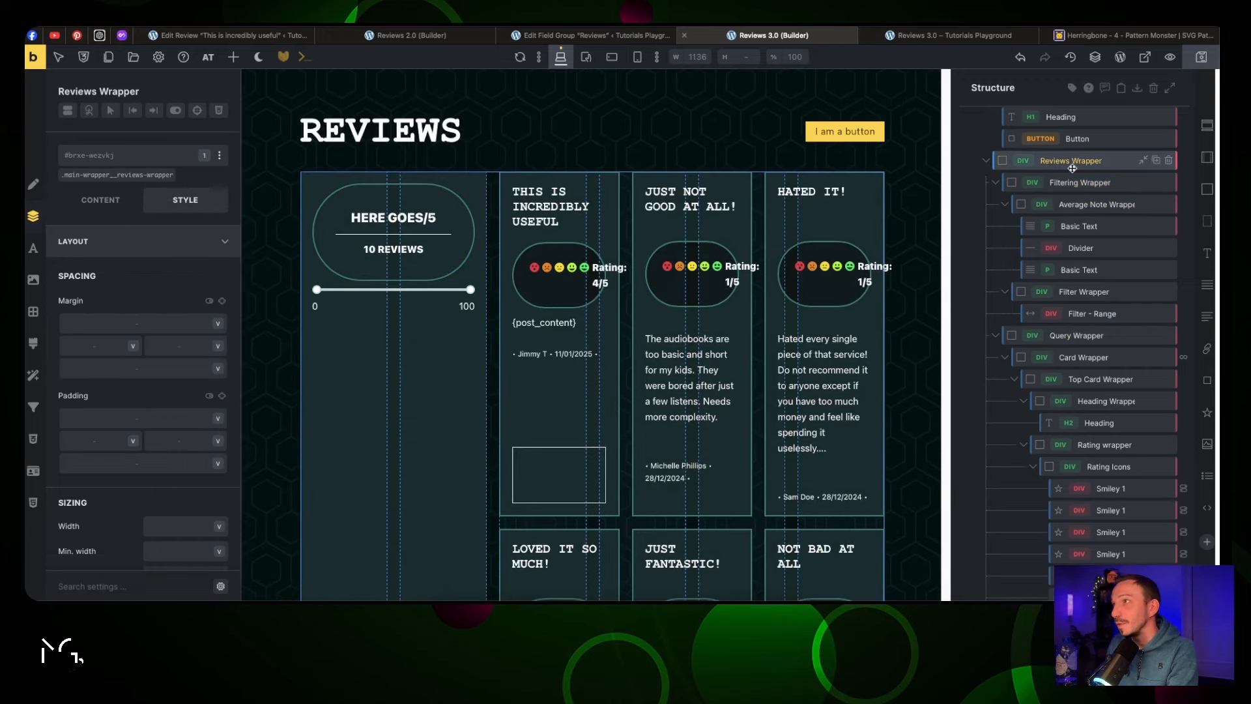
{"action": "left_click", "coordinate": [100, 208]}
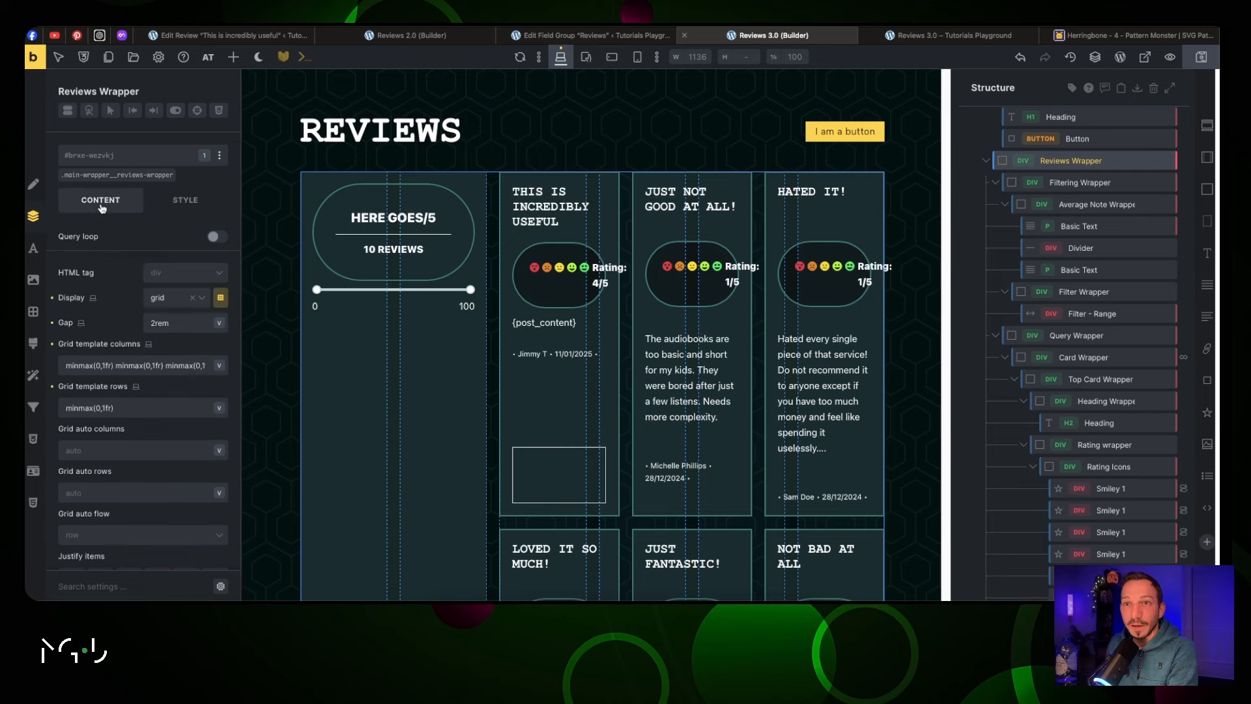
{"action": "left_click", "coordinate": [226, 305]}
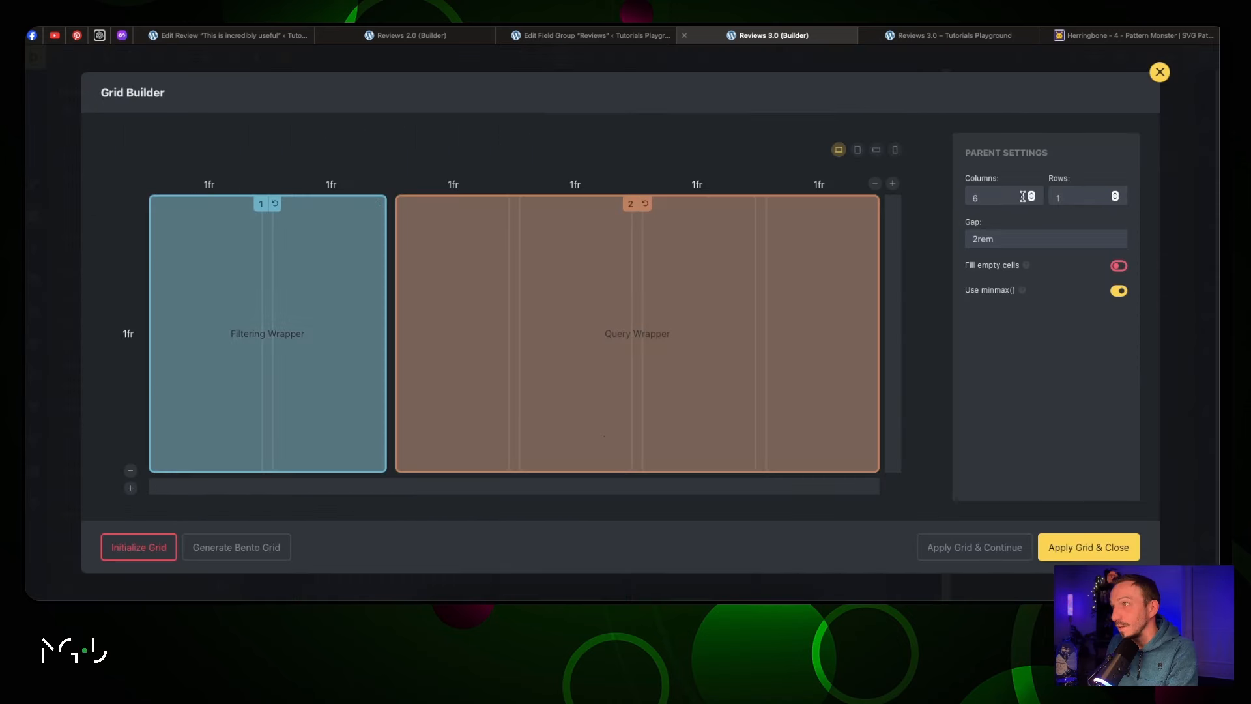
{"action": "left_click", "coordinate": [1032, 194]}
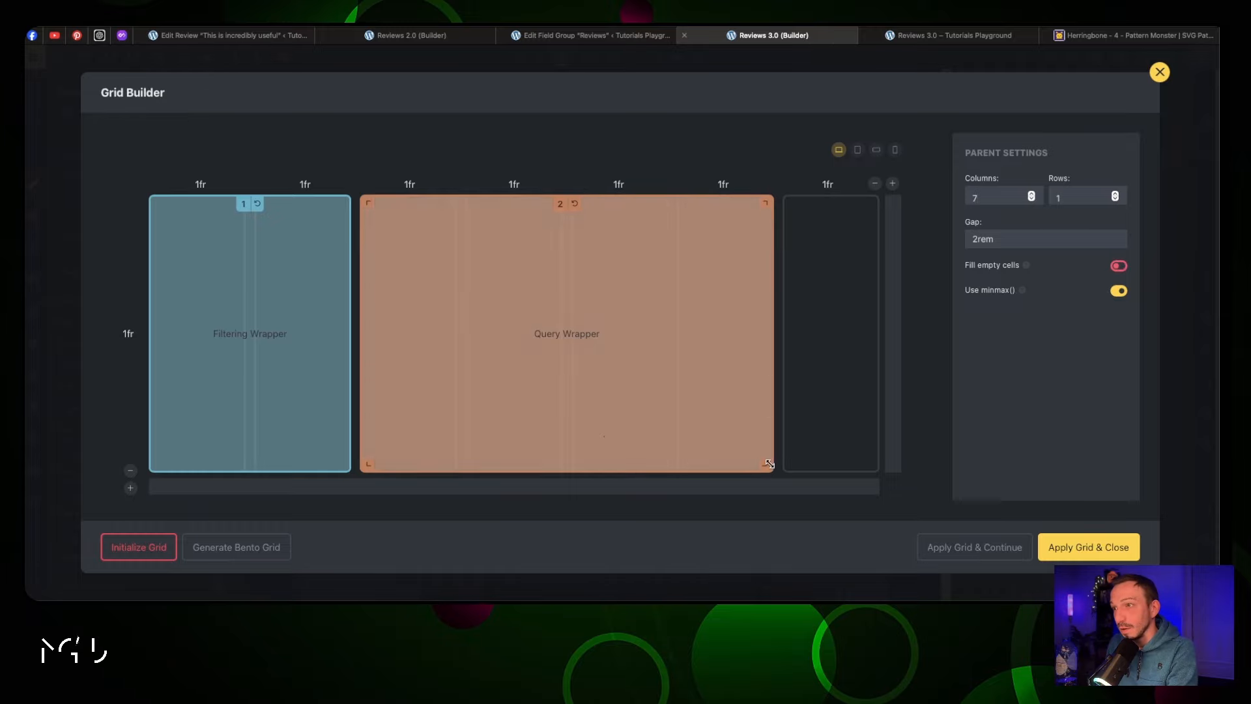
{"action": "left_click_drag", "start_coordinate": [765, 464], "coordinate": [837, 464]}
{"action": "left_click", "coordinate": [1055, 548]}
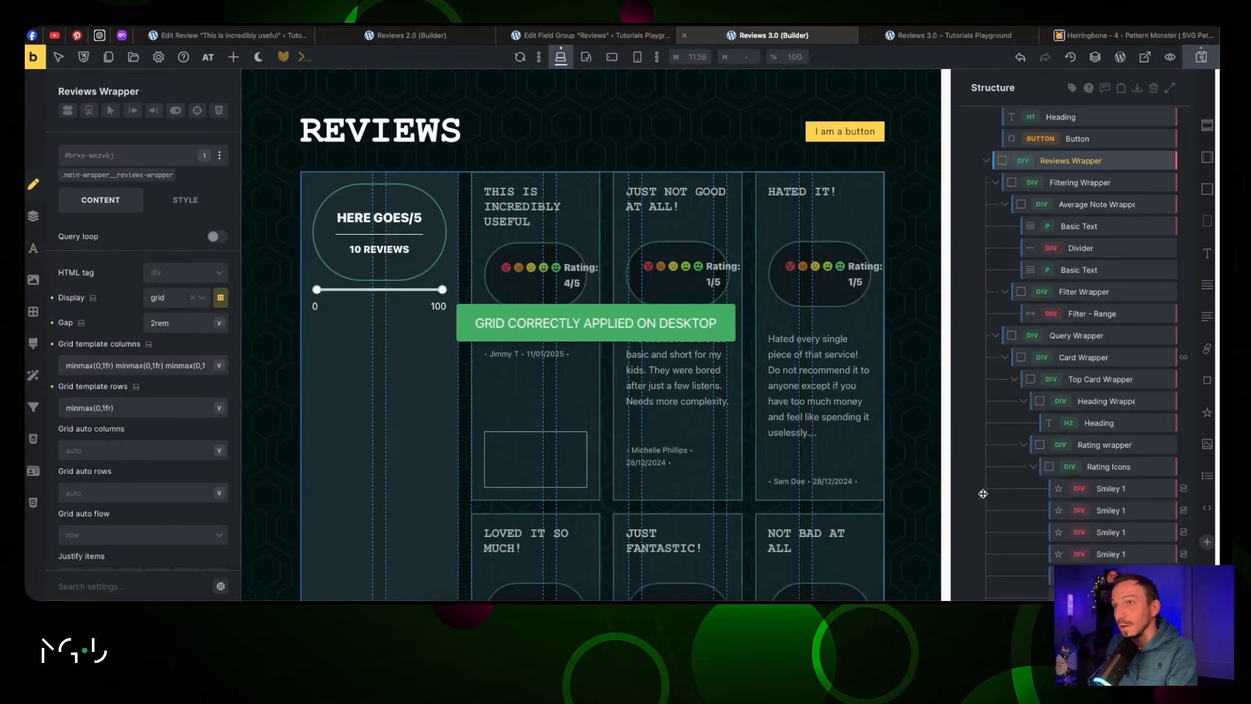
{"action": "left_click", "coordinate": [899, 35]}
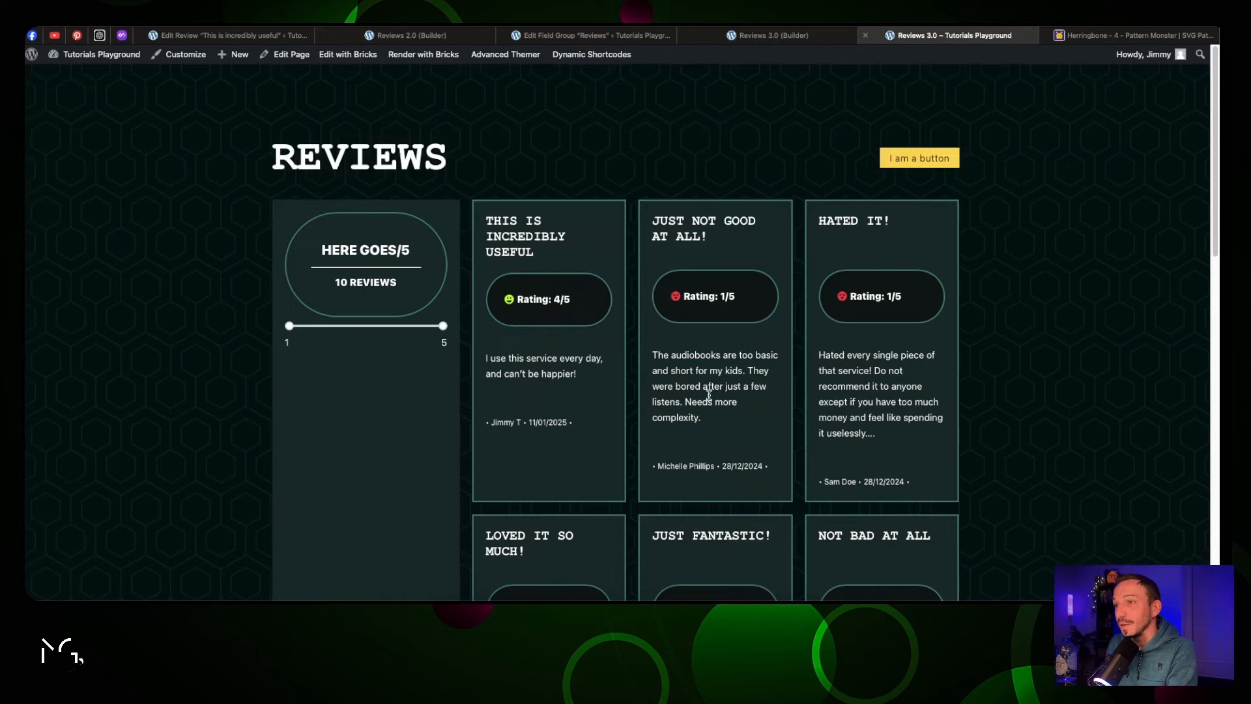
{"action": "scroll", "coordinate": [710, 408], "scroll_direction": "down", "scroll_amount": 2}
{"action": "left_click_drag", "start_coordinate": [771, 363], "coordinate": [651, 359]}
{"action": "left_click", "coordinate": [696, 354]}
{"action": "scroll", "coordinate": [694, 226], "scroll_direction": "down", "scroll_amount": 14}
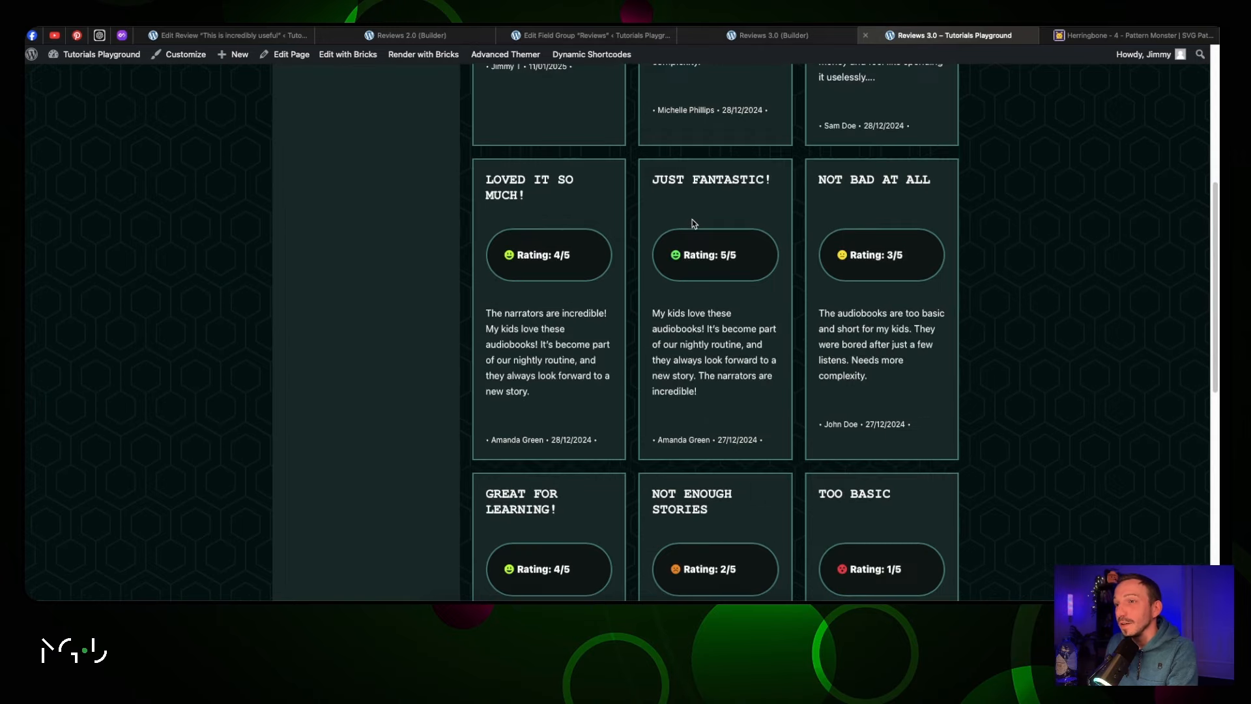
{"action": "scroll", "coordinate": [692, 220], "scroll_direction": "up", "scroll_amount": 4}
{"action": "scroll", "coordinate": [692, 220], "scroll_direction": "up", "scroll_amount": 6}
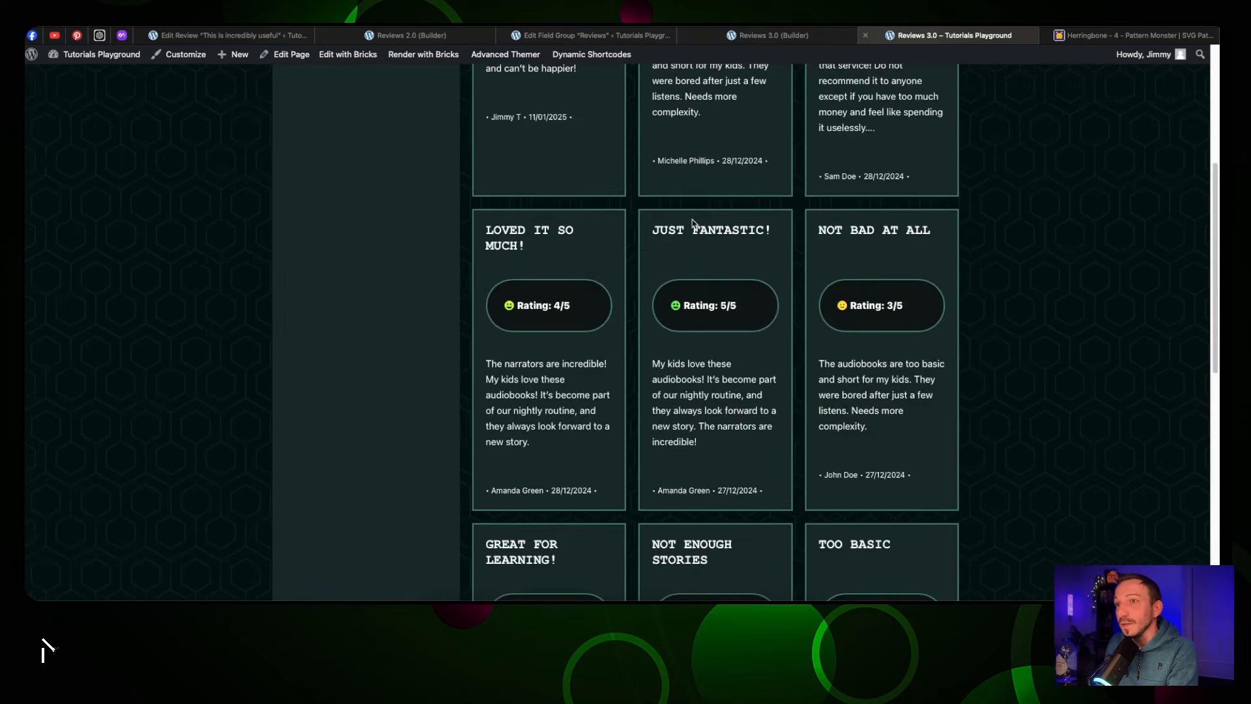
{"action": "scroll", "coordinate": [692, 235], "scroll_direction": "up", "scroll_amount": 1}
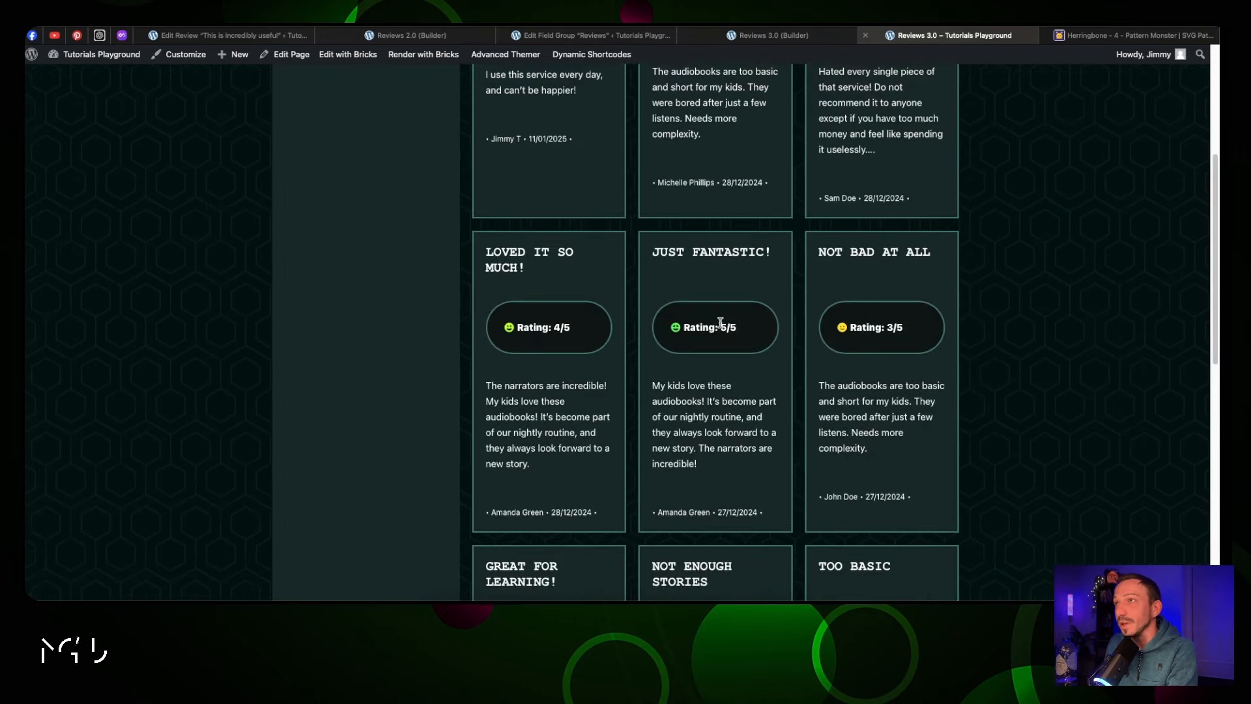
{"action": "left_click", "coordinate": [769, 36]}
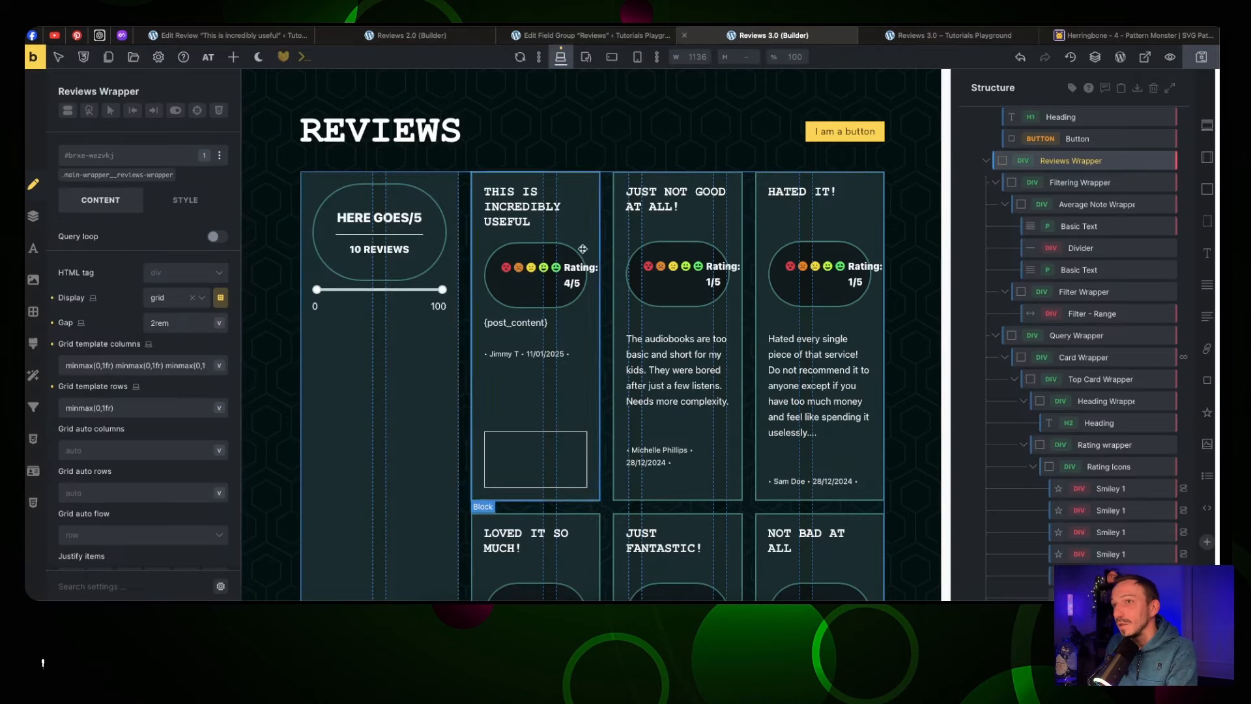
Rename the Basic Text to 'Rating Note' and move it below the smiley group
{"action": "left_click", "coordinate": [496, 267]}
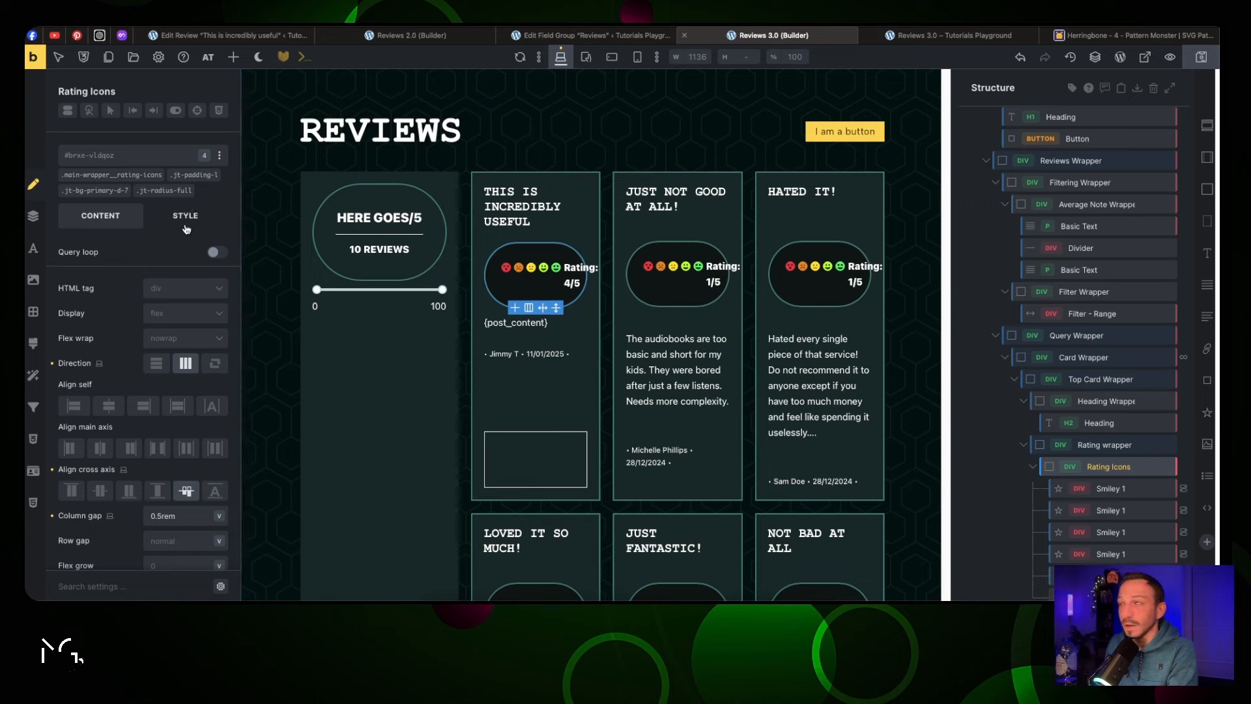
{"action": "left_click", "coordinate": [1085, 445]}
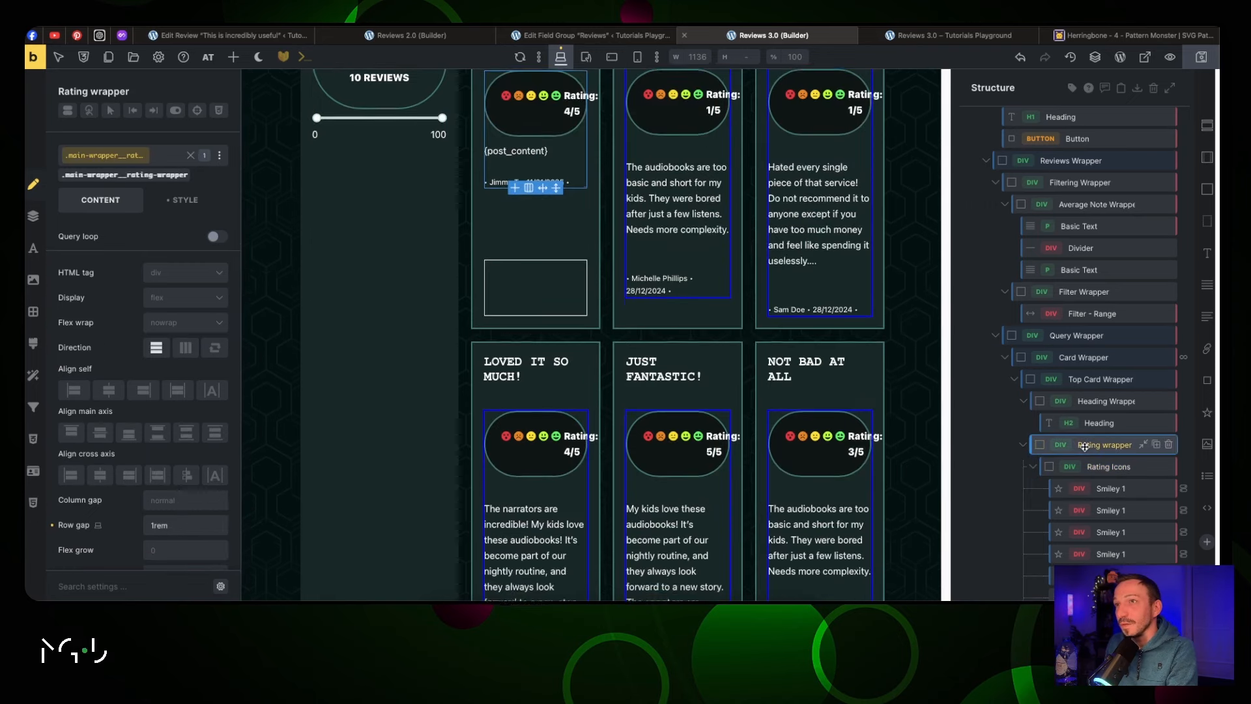
{"action": "left_click", "coordinate": [1093, 465]}
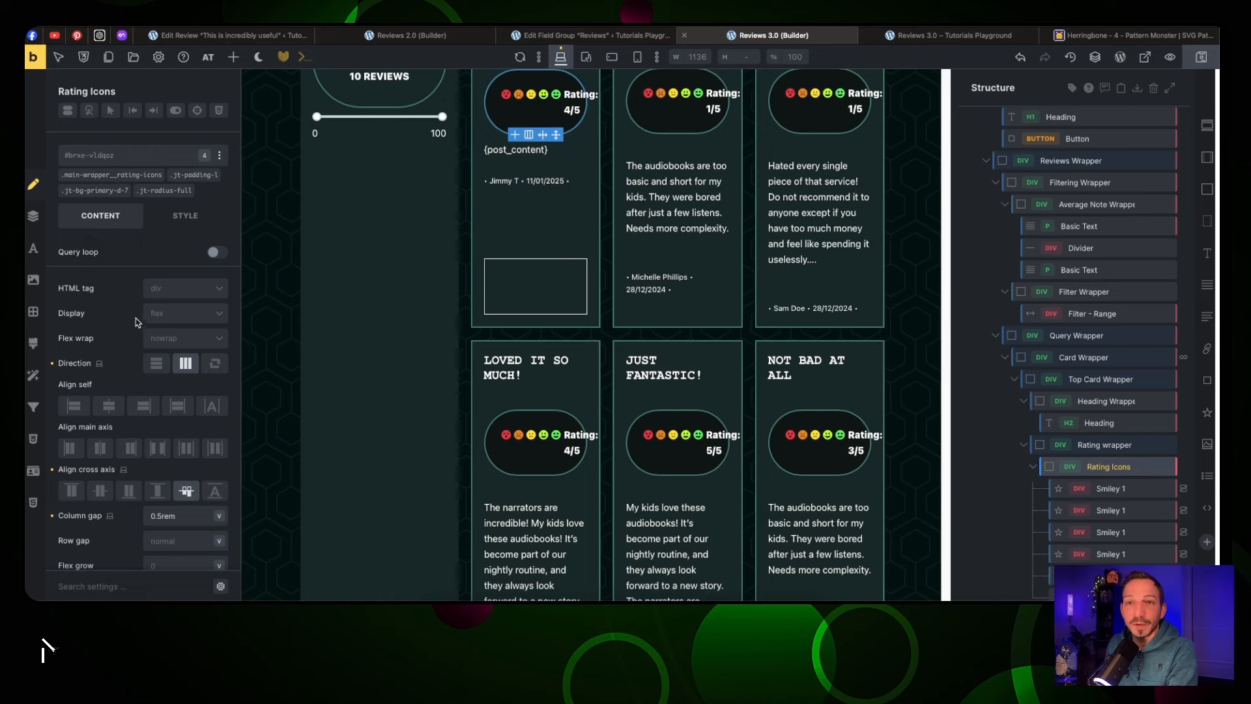
{"action": "scroll", "coordinate": [149, 377], "scroll_direction": "down", "scroll_amount": 1}
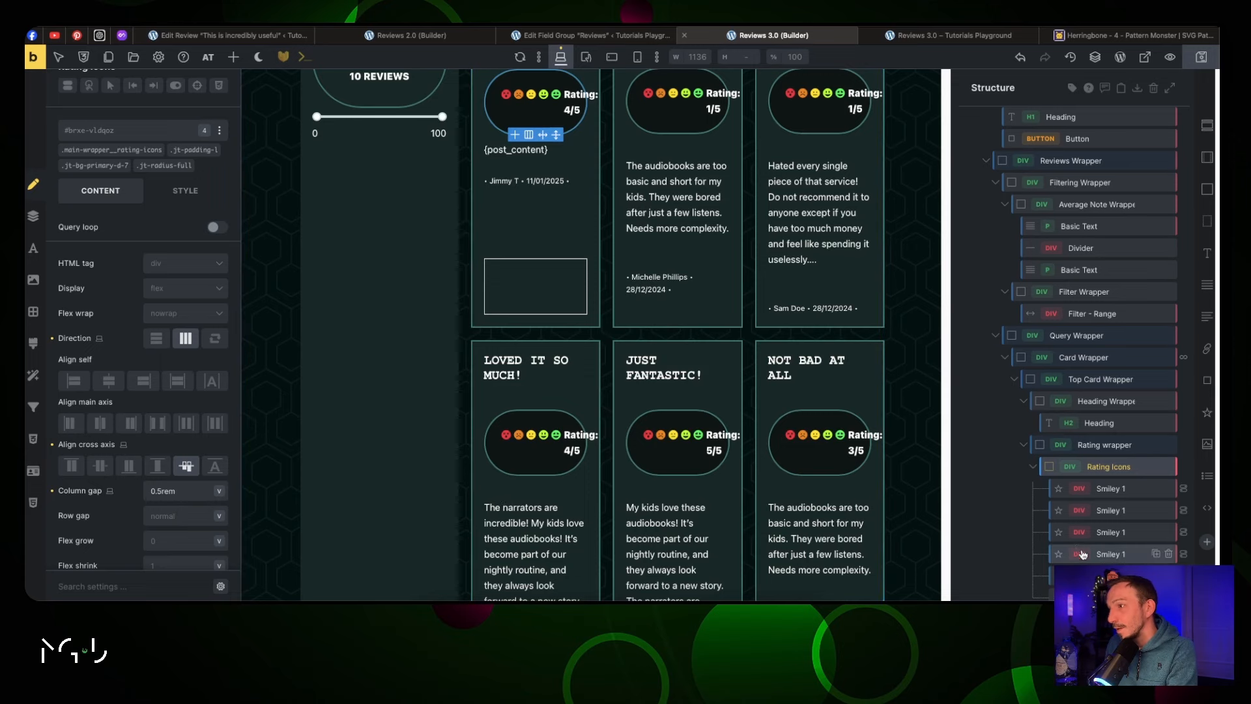
{"action": "scroll", "coordinate": [1089, 518], "scroll_direction": "down", "scroll_amount": 2}
{"action": "double_click", "coordinate": [1112, 522]}
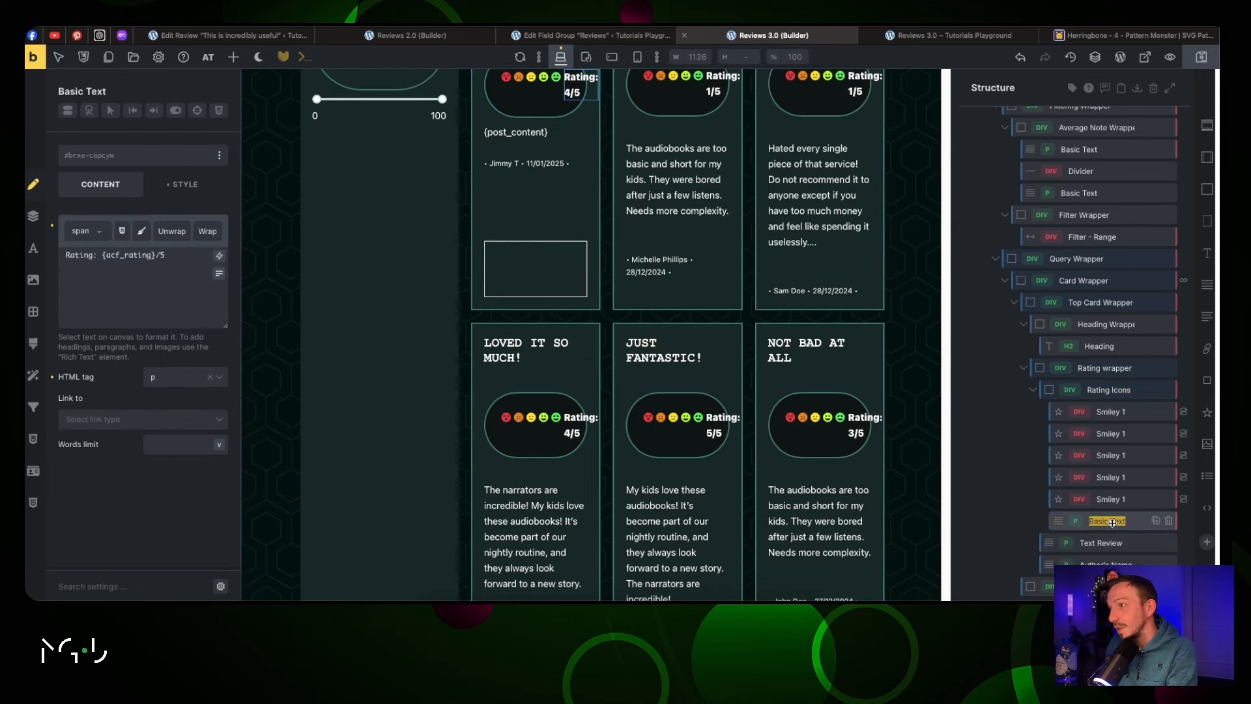
{"action": "type", "text": "Rating Note"}
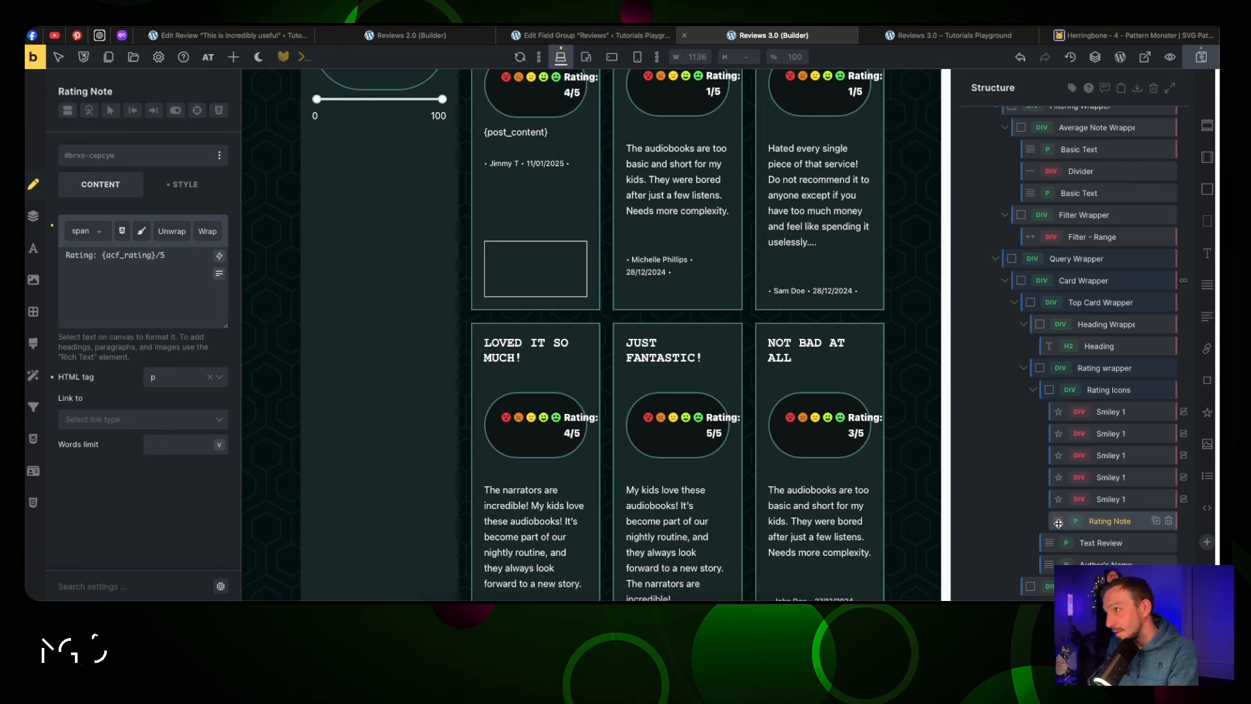
{"action": "left_click_drag", "start_coordinate": [1058, 523], "coordinate": [1050, 533]}
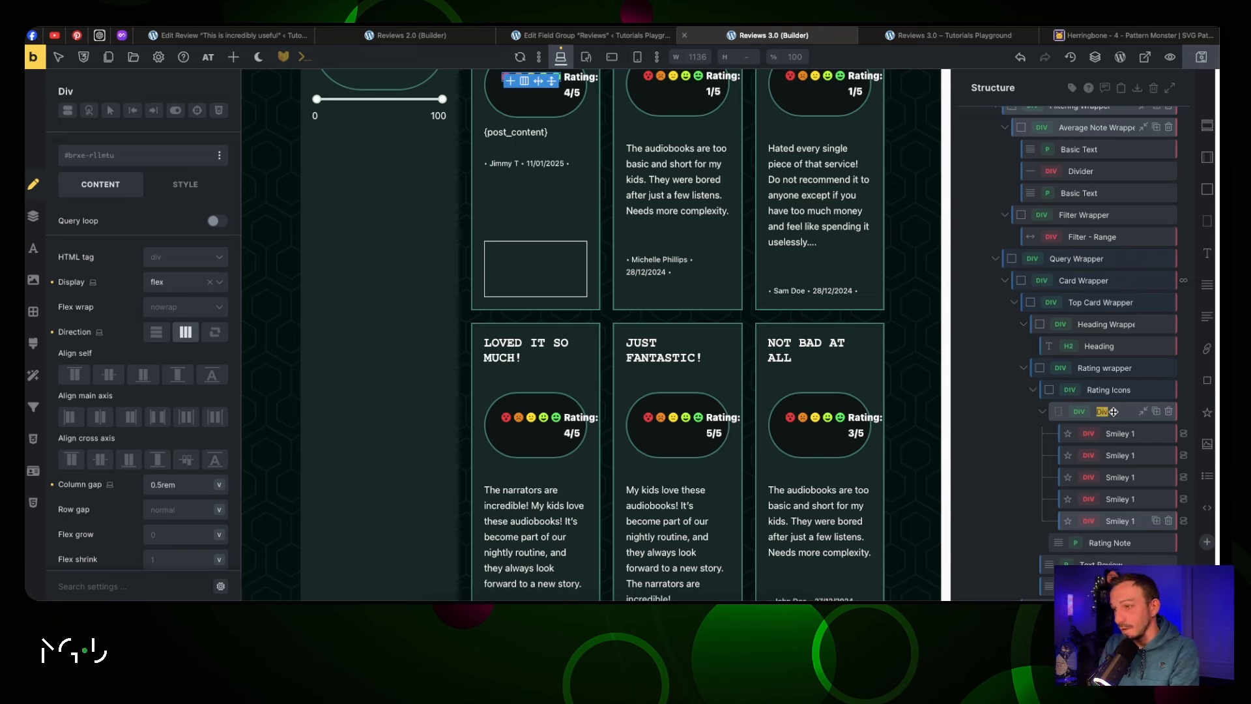
Name the new div 'Smiley Wrapper' and set the Rating Icons' main-axis alignment
{"action": "type", "text": "Wrapper"}
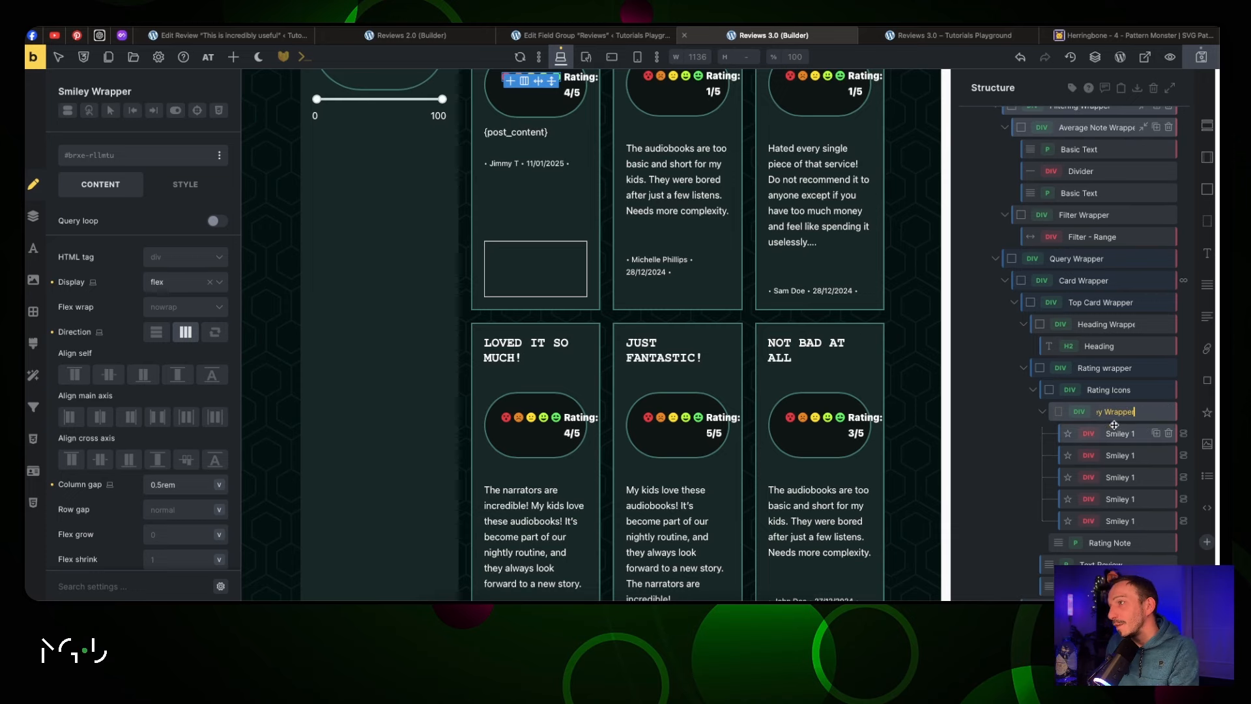
{"action": "left_click", "coordinate": [1109, 389]}
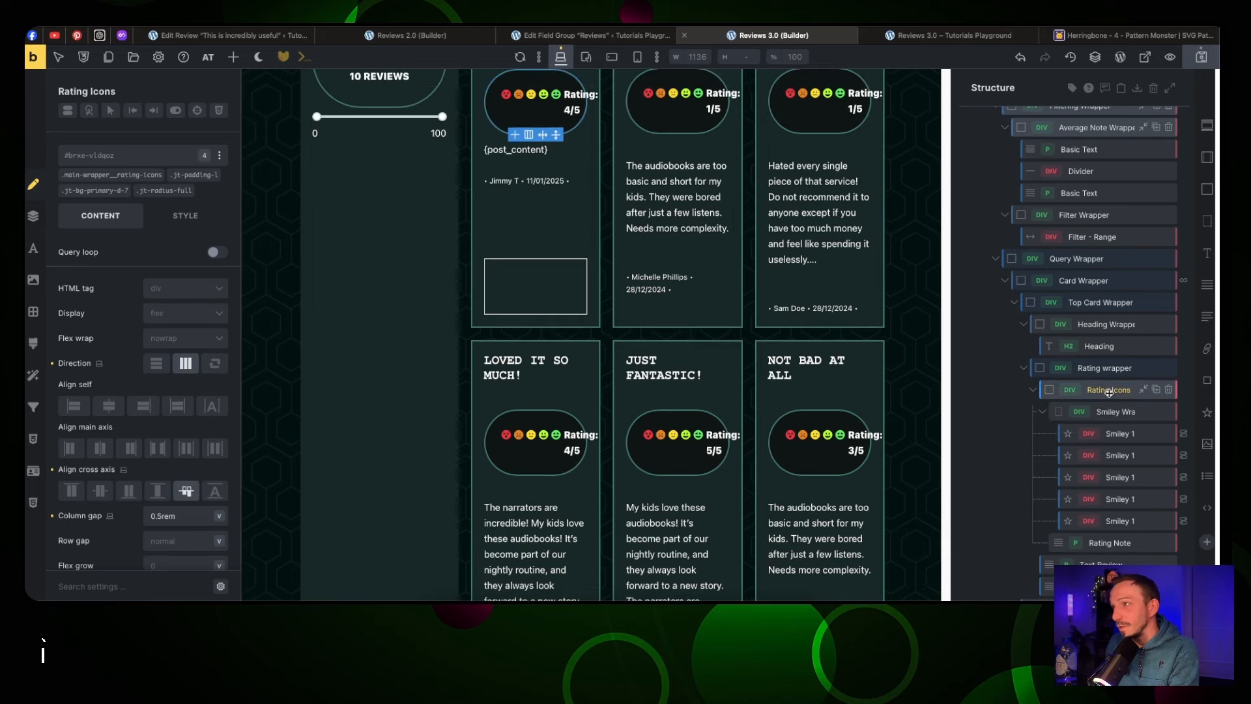
{"action": "left_click", "coordinate": [157, 448]}
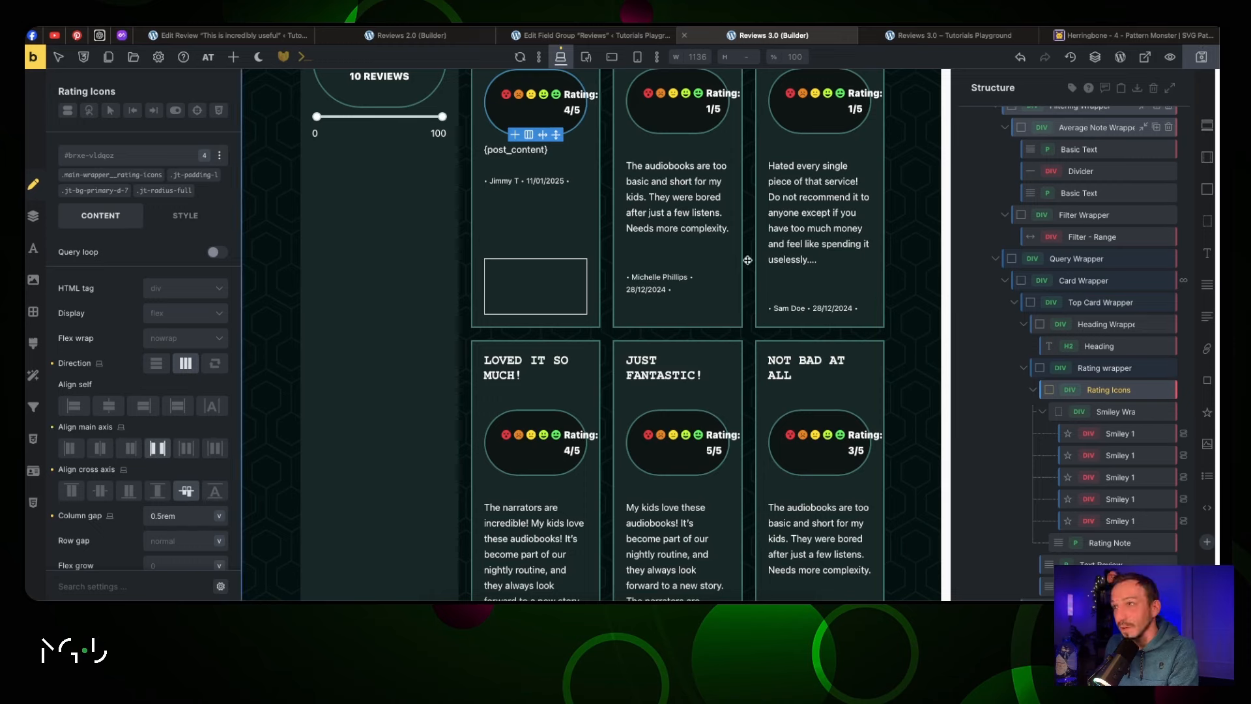
{"action": "left_click", "coordinate": [99, 448]}
{"action": "key", "text": "ctrl+Tab"}
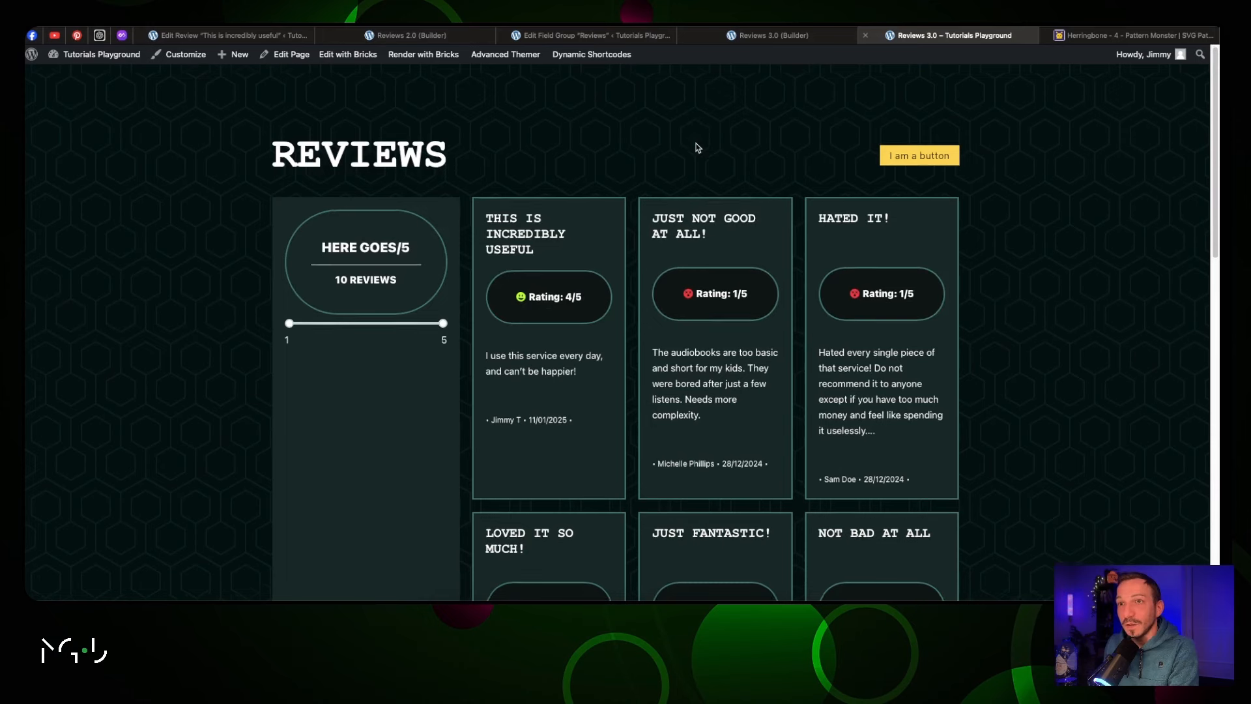
{"action": "scroll", "coordinate": [678, 156], "scroll_direction": "down", "scroll_amount": 2}
{"action": "left_click_drag", "start_coordinate": [291, 271], "coordinate": [333, 277]}
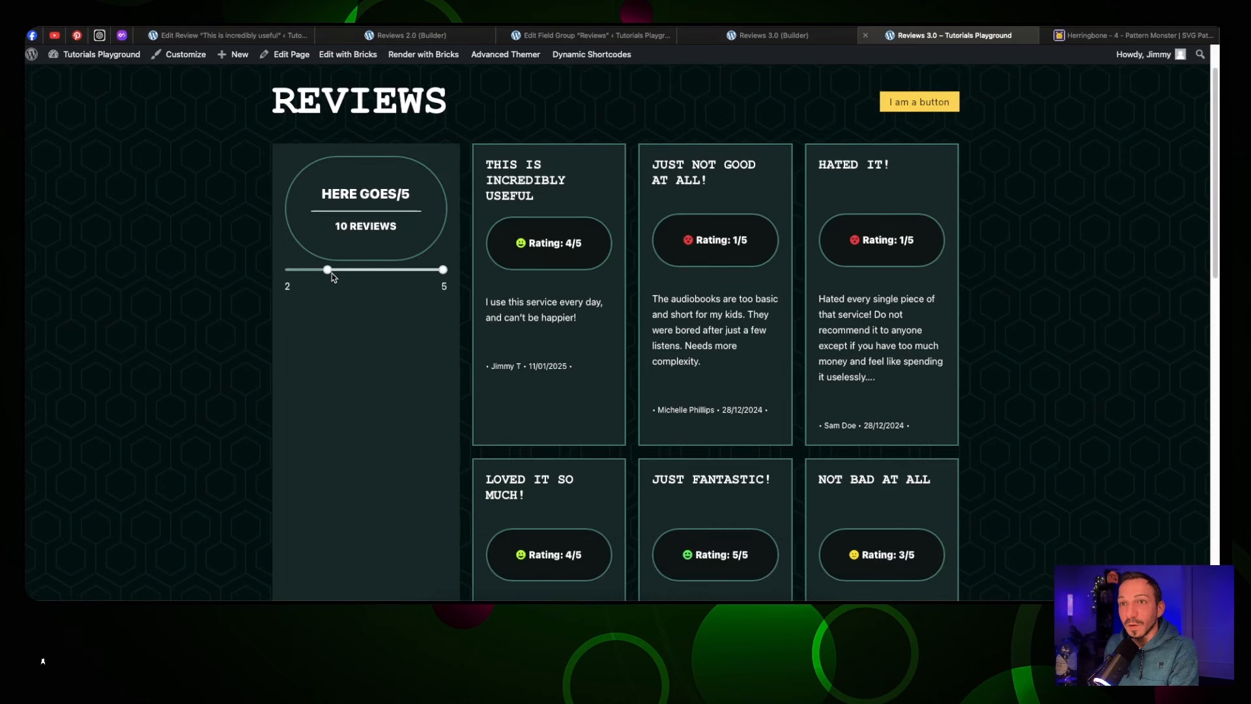
{"action": "left_click", "coordinate": [404, 270]}
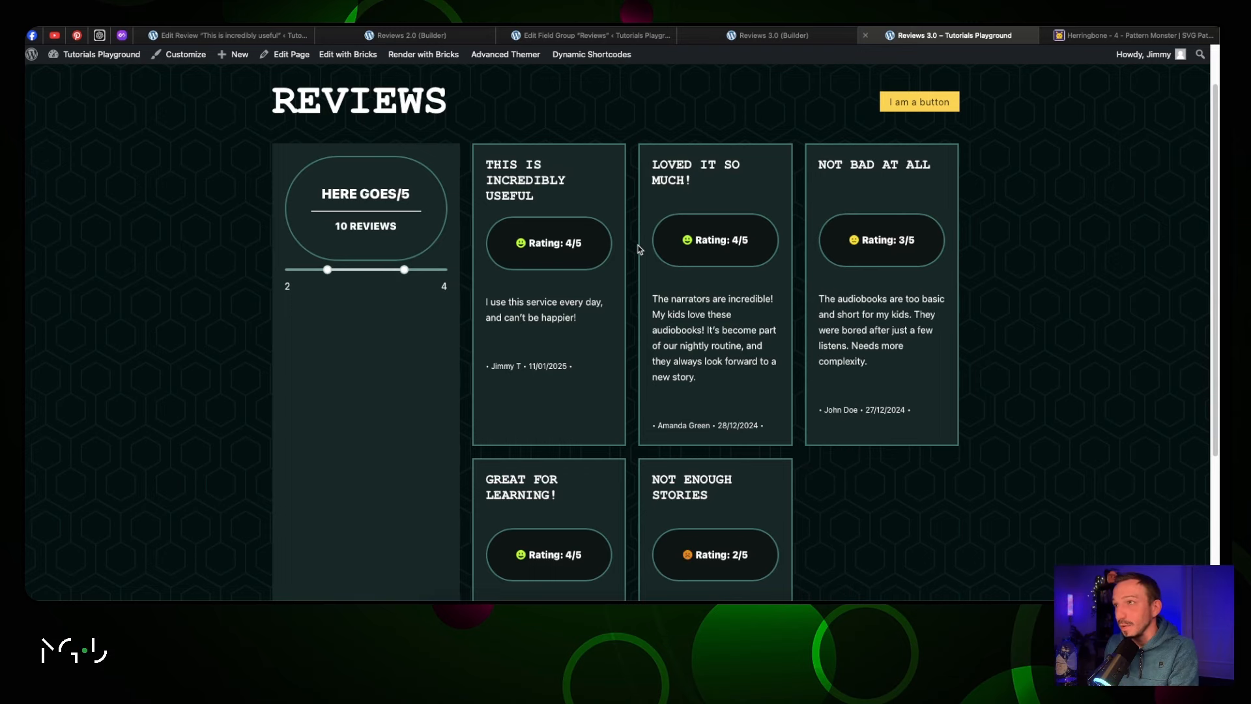
{"action": "scroll", "coordinate": [727, 311], "scroll_direction": "down", "scroll_amount": 2}
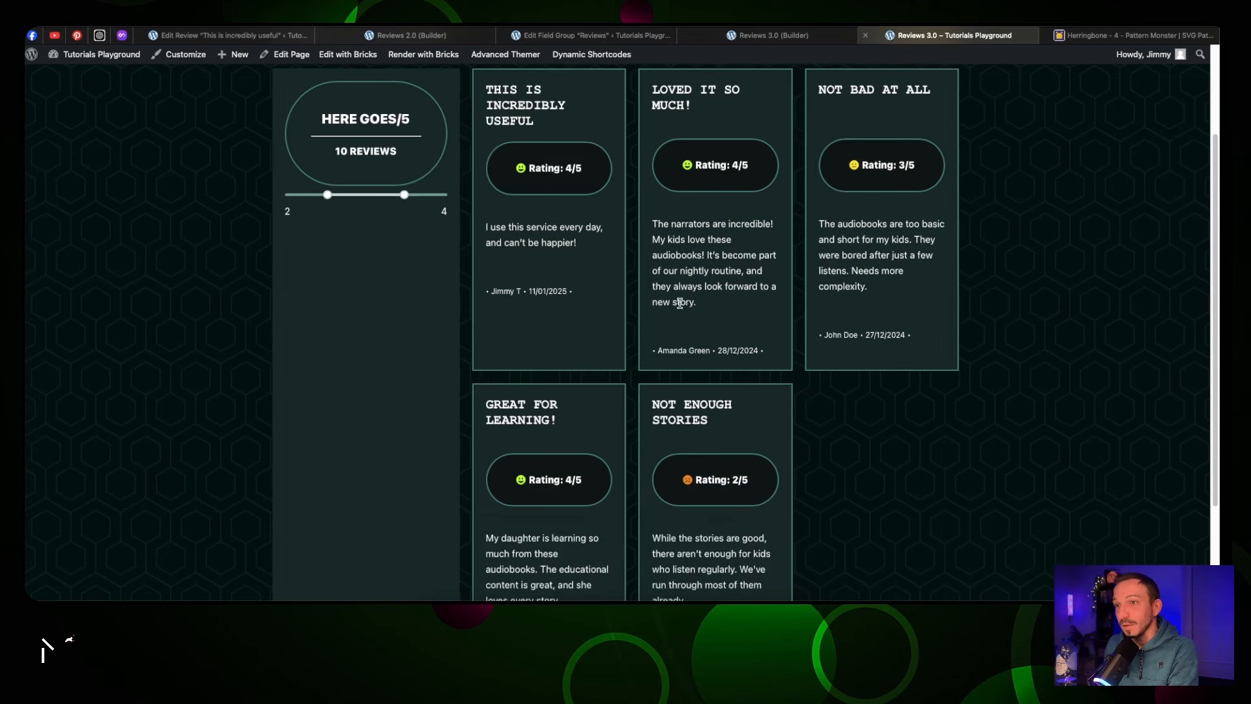
{"action": "scroll", "coordinate": [679, 303], "scroll_direction": "up", "scroll_amount": 3}
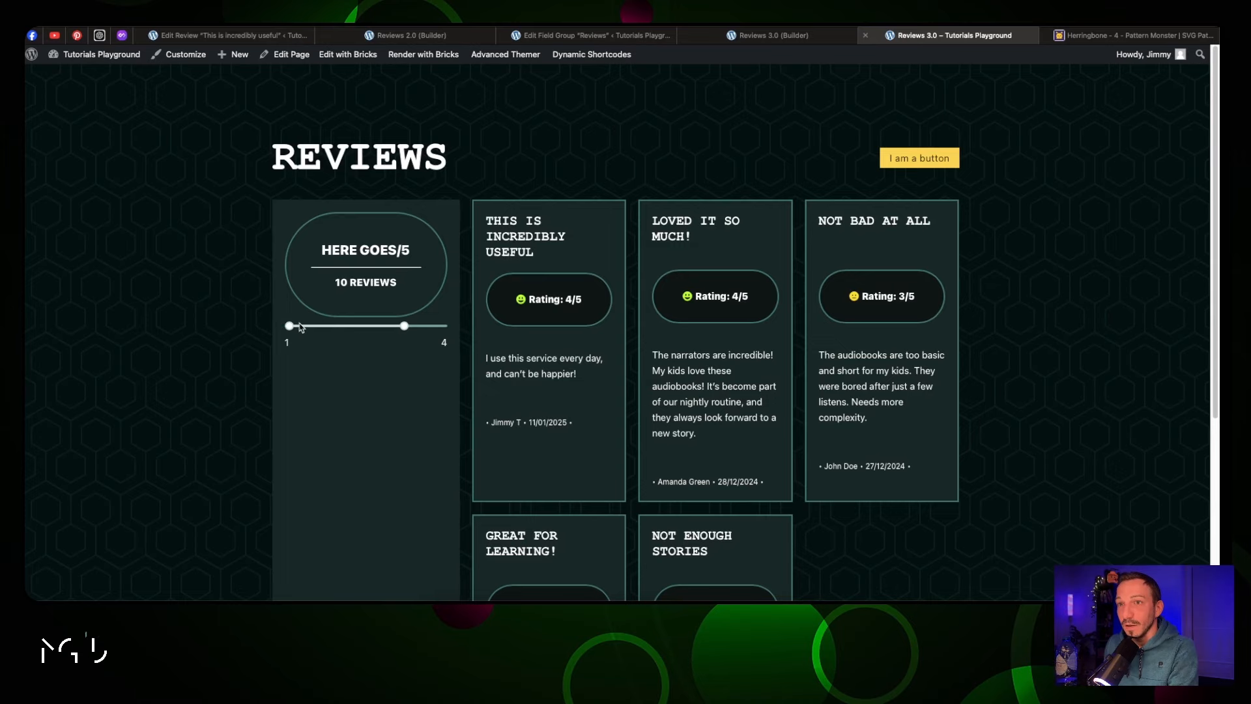
{"action": "scroll", "coordinate": [640, 275], "scroll_direction": "down", "scroll_amount": 12}
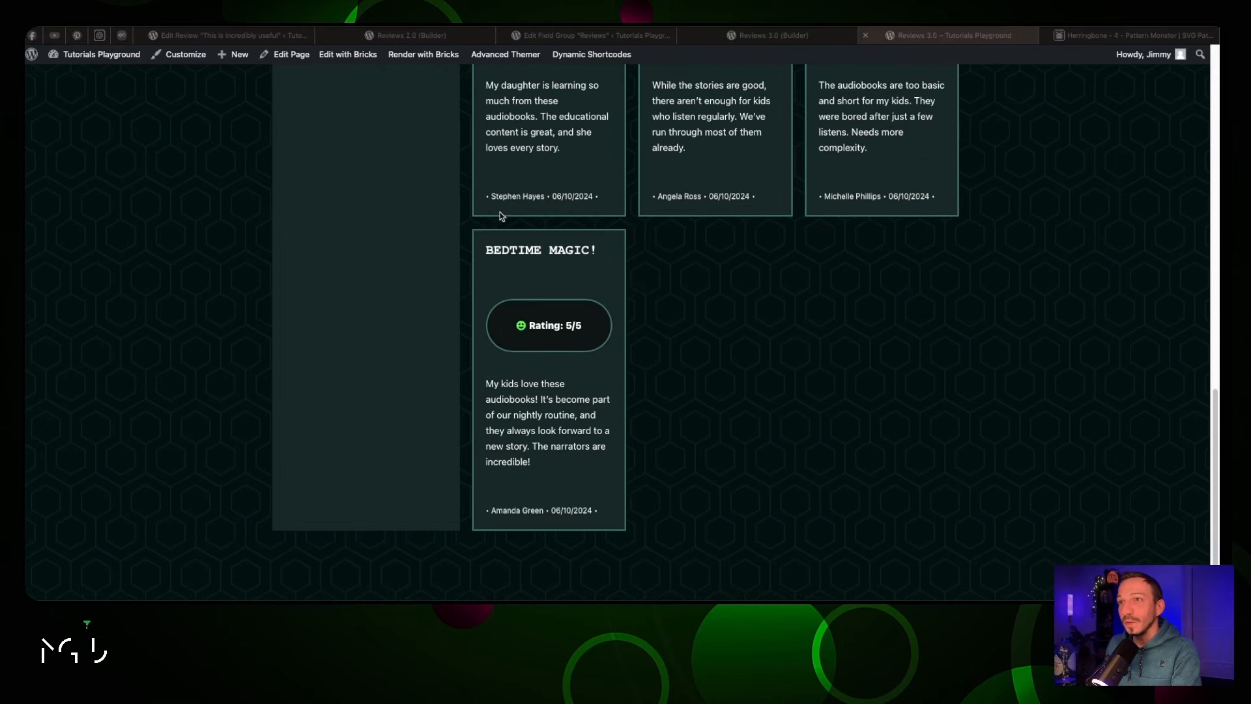
{"action": "left_click", "coordinate": [766, 36]}
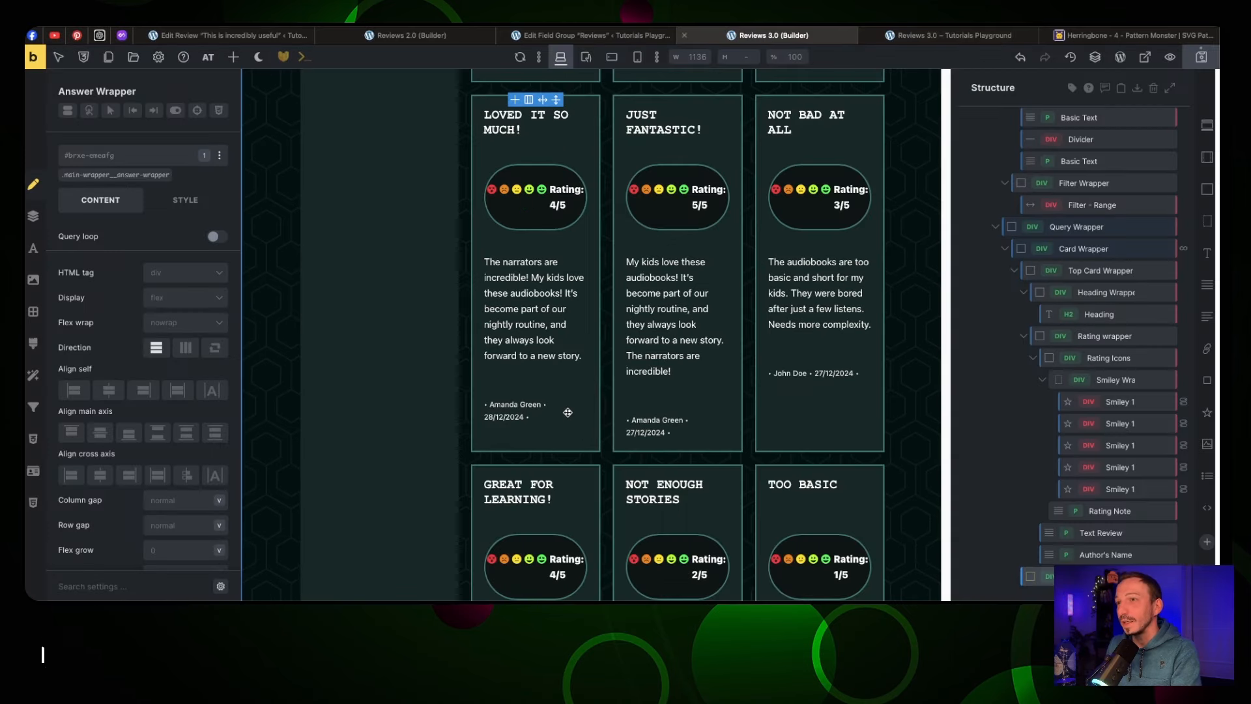
Add a nestable Accordion element into the first review card
{"action": "scroll", "coordinate": [551, 399], "scroll_direction": "up", "scroll_amount": 6}
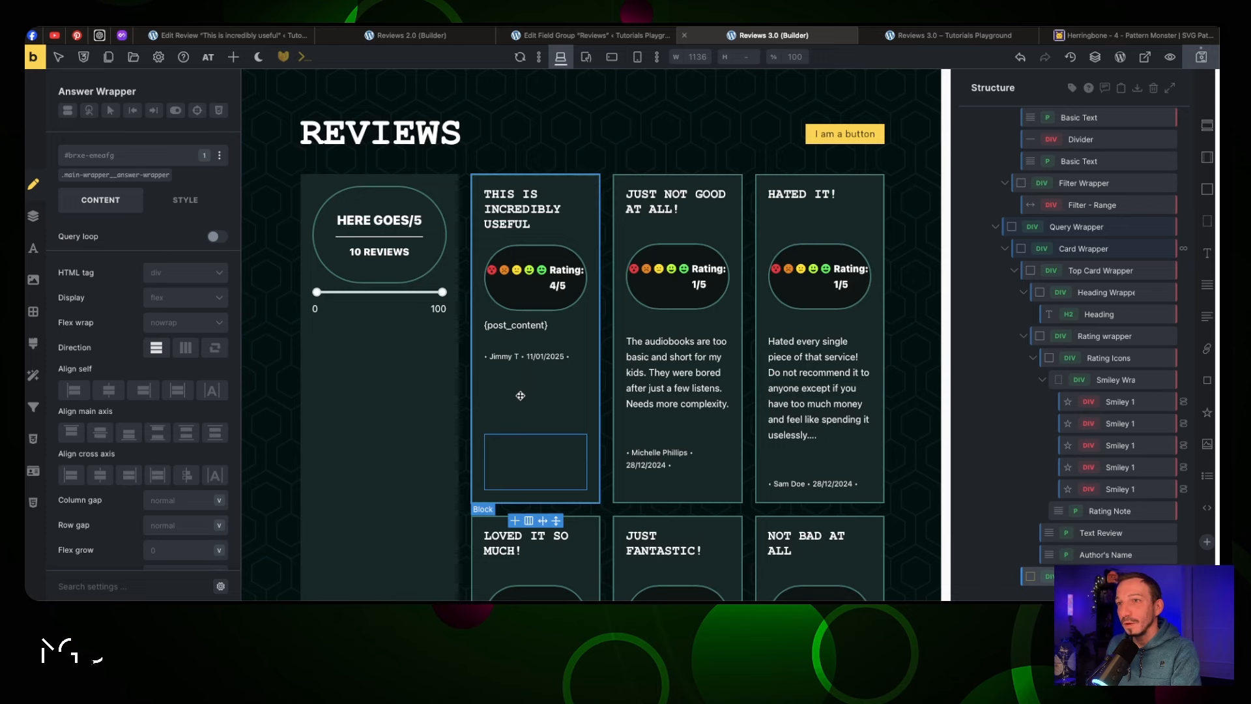
{"action": "left_click", "coordinate": [229, 59]}
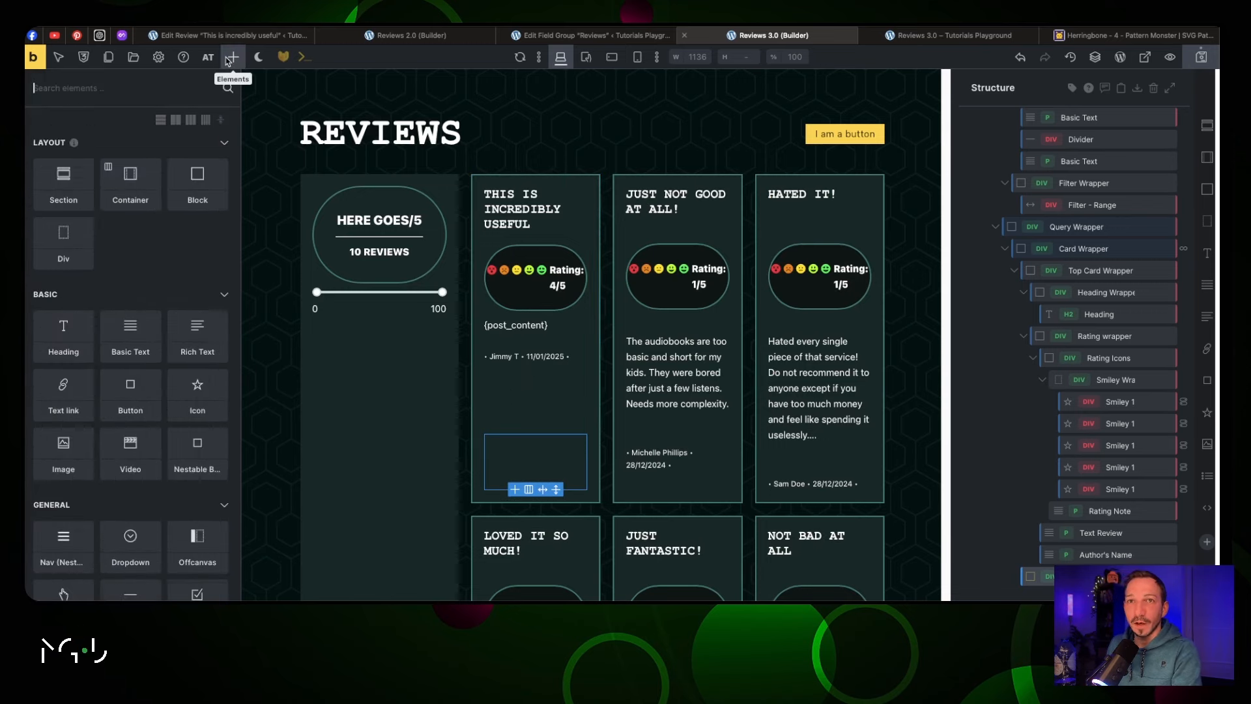
{"action": "type", "text": "accordion"}
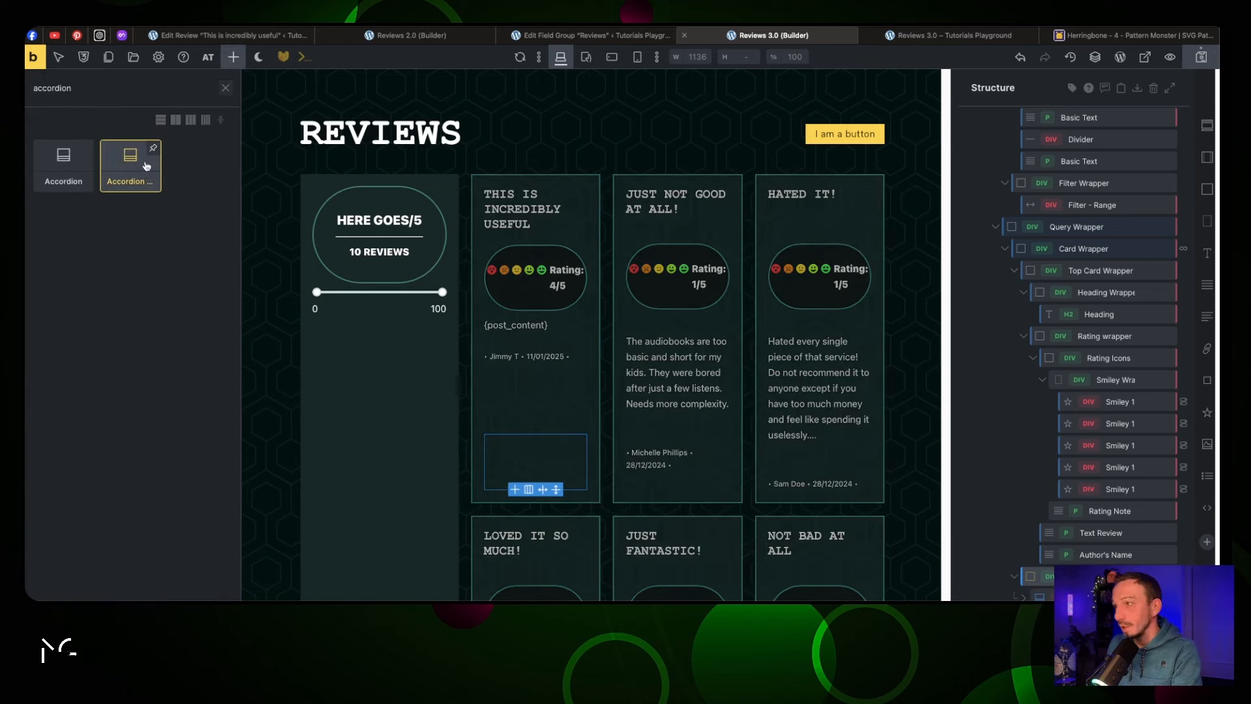
{"action": "left_click_drag", "start_coordinate": [145, 162], "coordinate": [534, 463]}
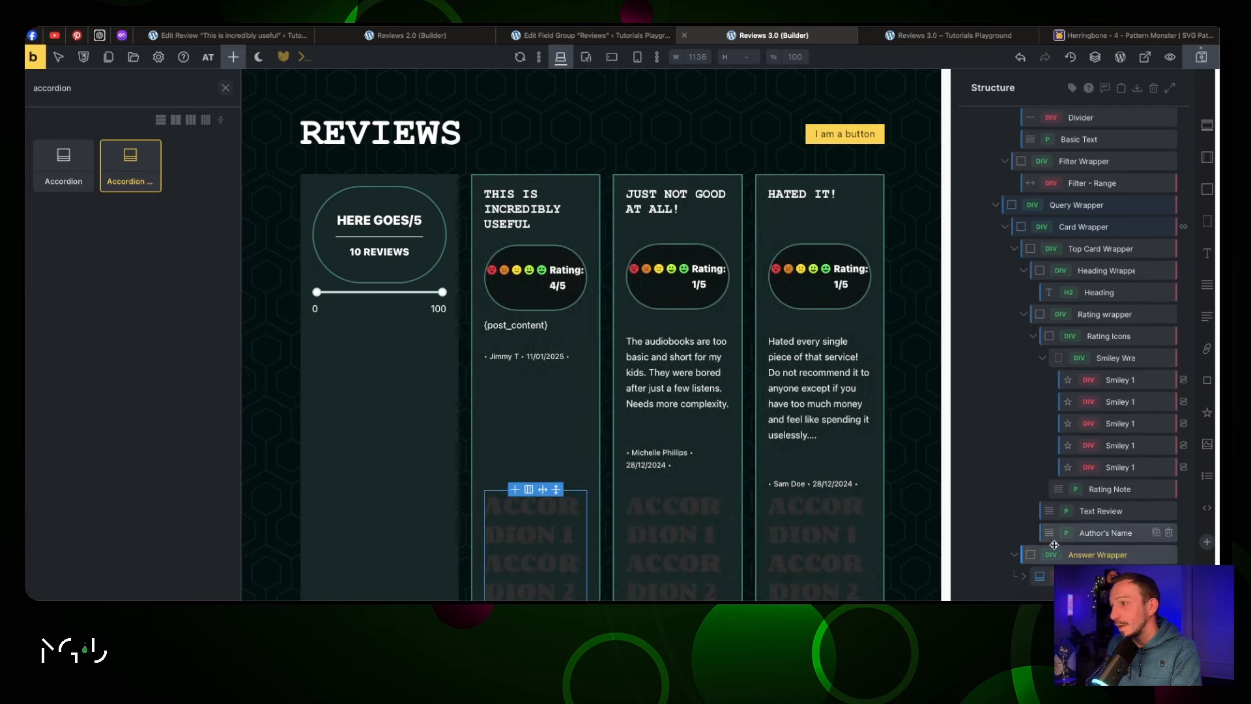
{"action": "left_click", "coordinate": [1023, 578]}
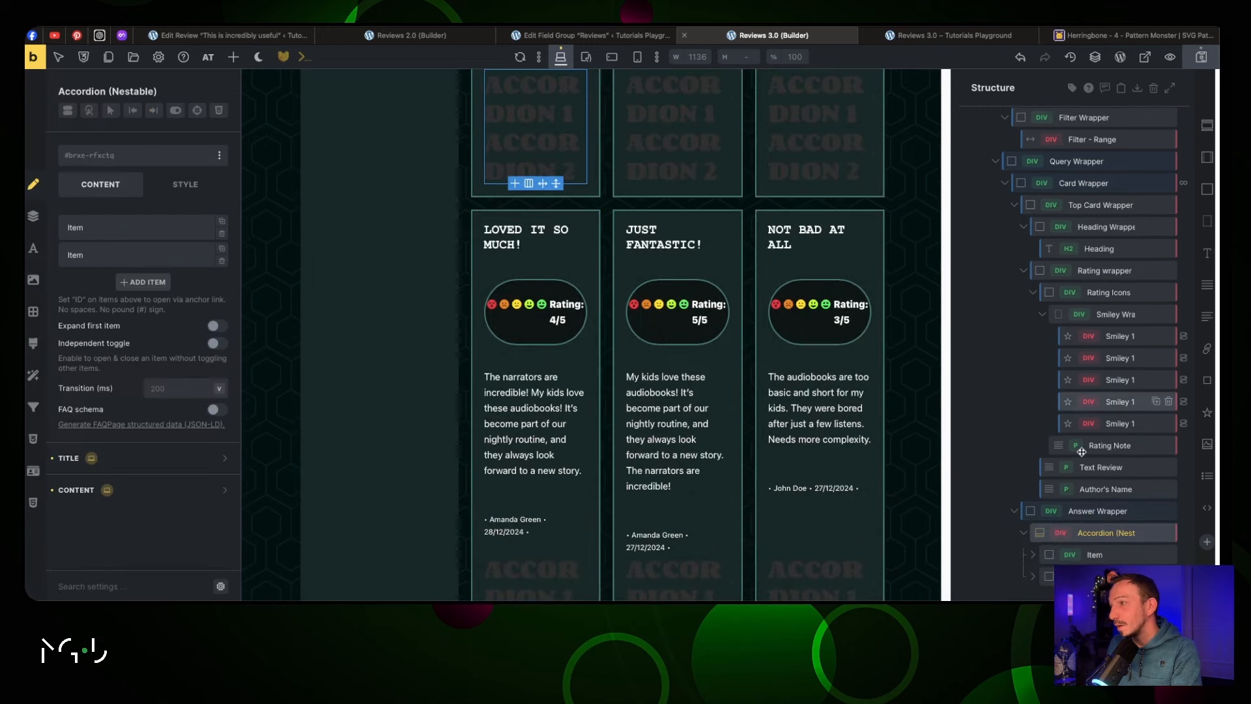
{"action": "left_click", "coordinate": [1033, 577]}
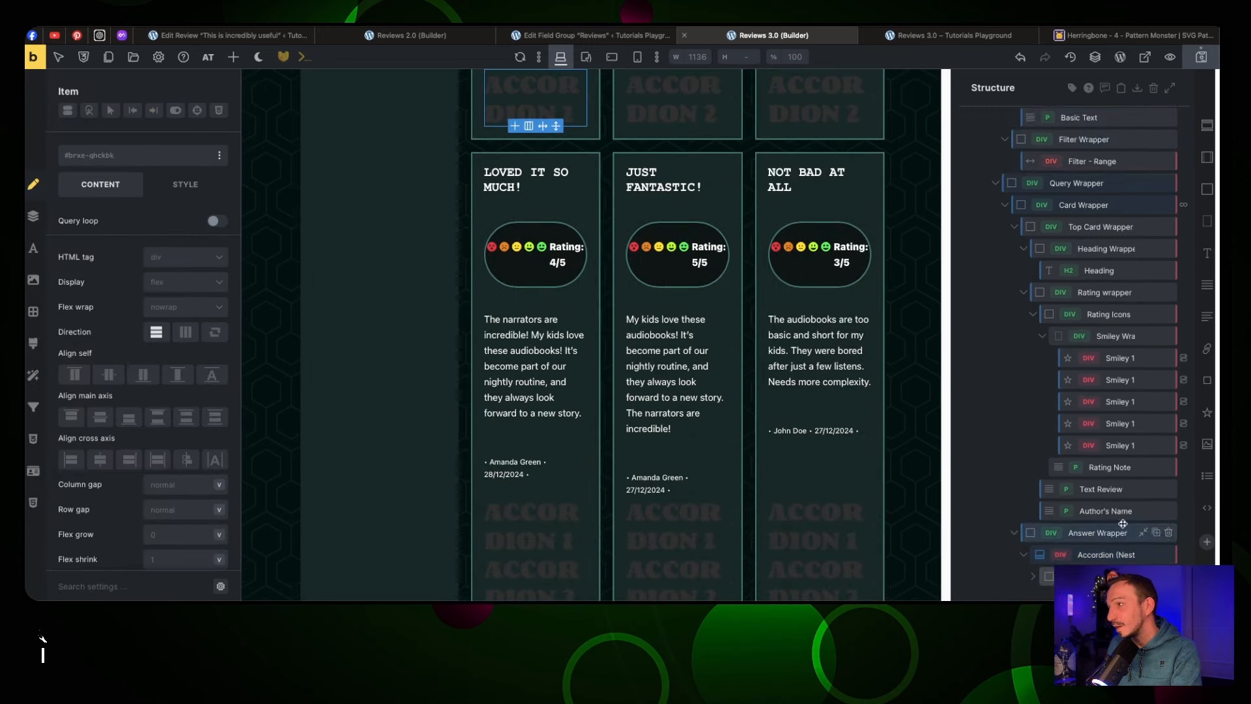
Replace the accordion item's title heading with a Basic Text element
{"action": "left_click", "coordinate": [1073, 510]}
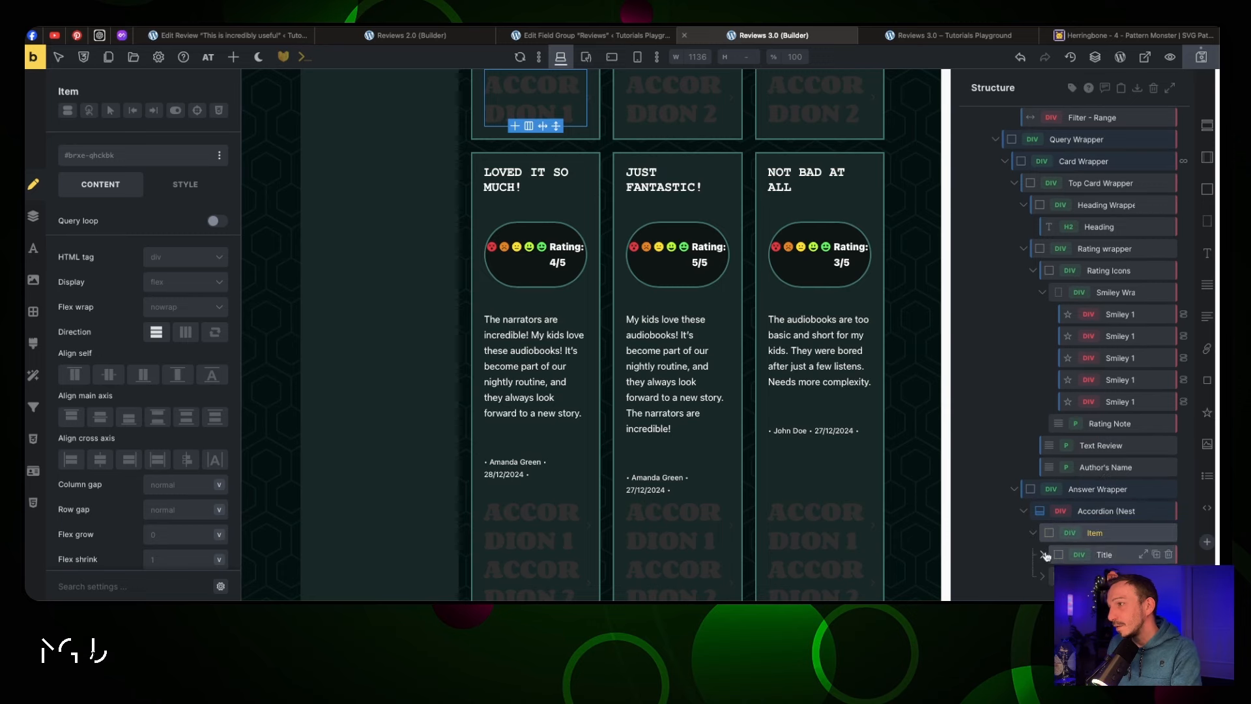
{"action": "left_click", "coordinate": [1108, 555]}
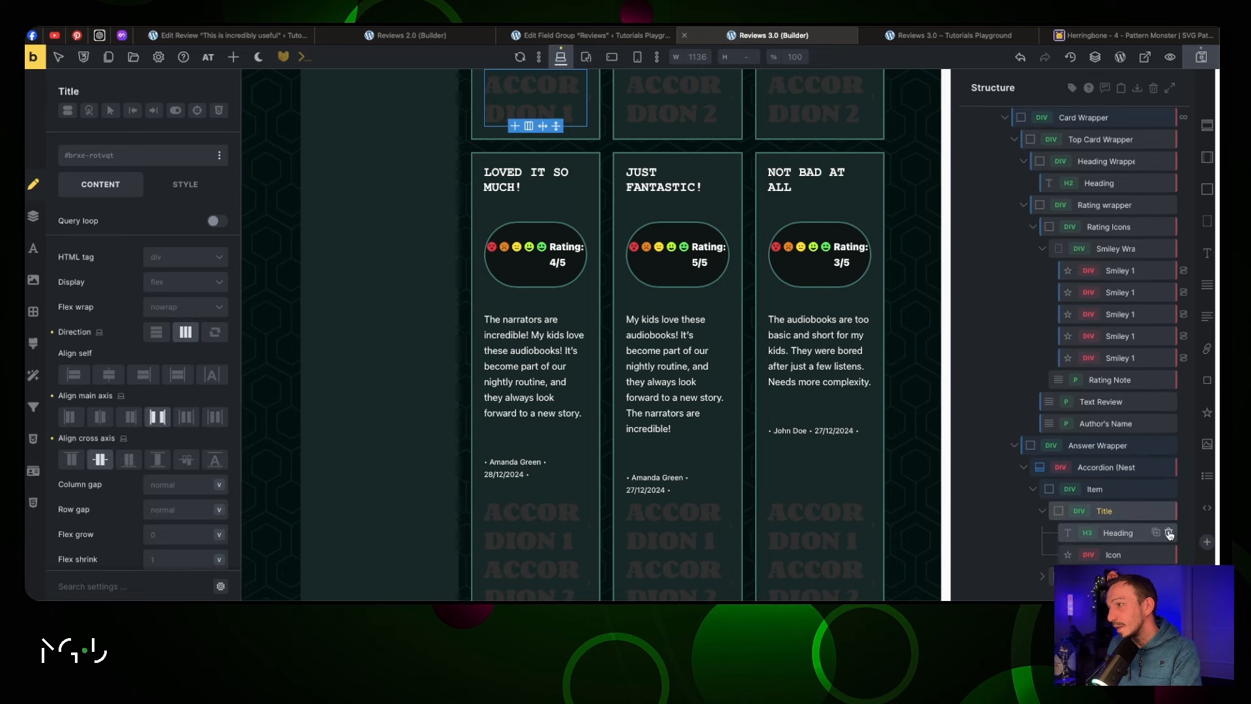
{"action": "left_click", "coordinate": [1170, 533]}
{"action": "left_click", "coordinate": [1045, 578]}
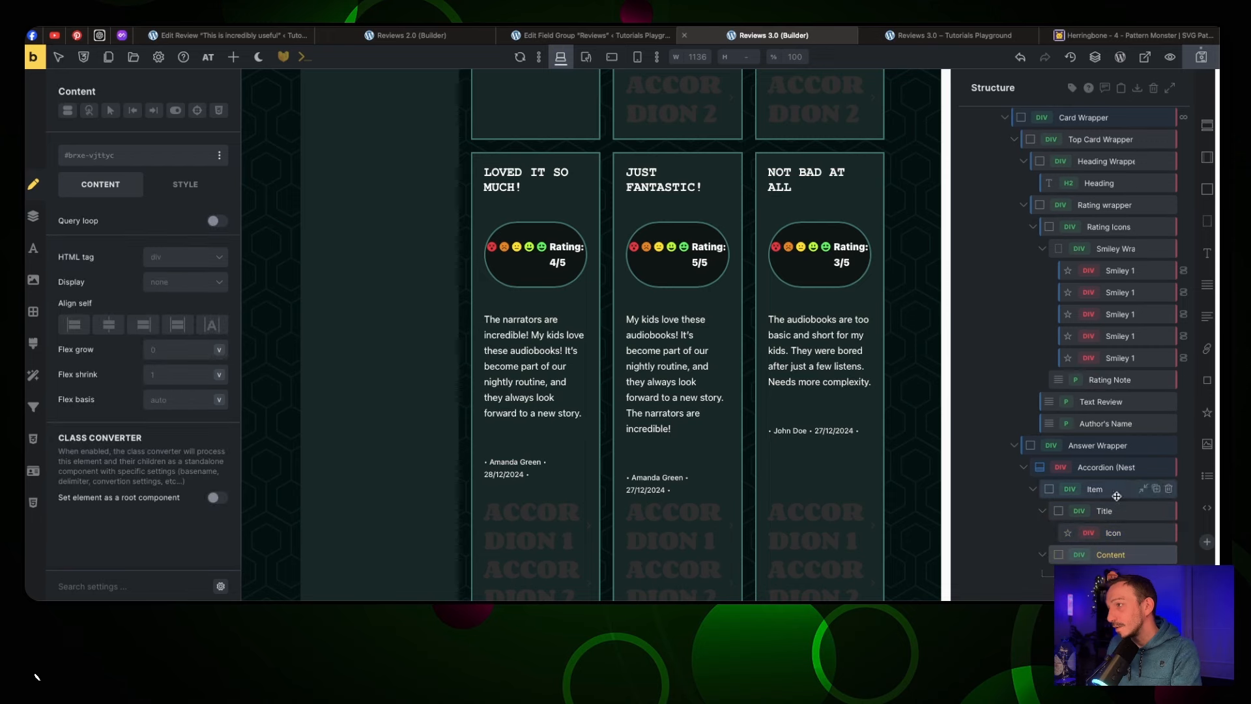
{"action": "left_click", "coordinate": [1105, 511]}
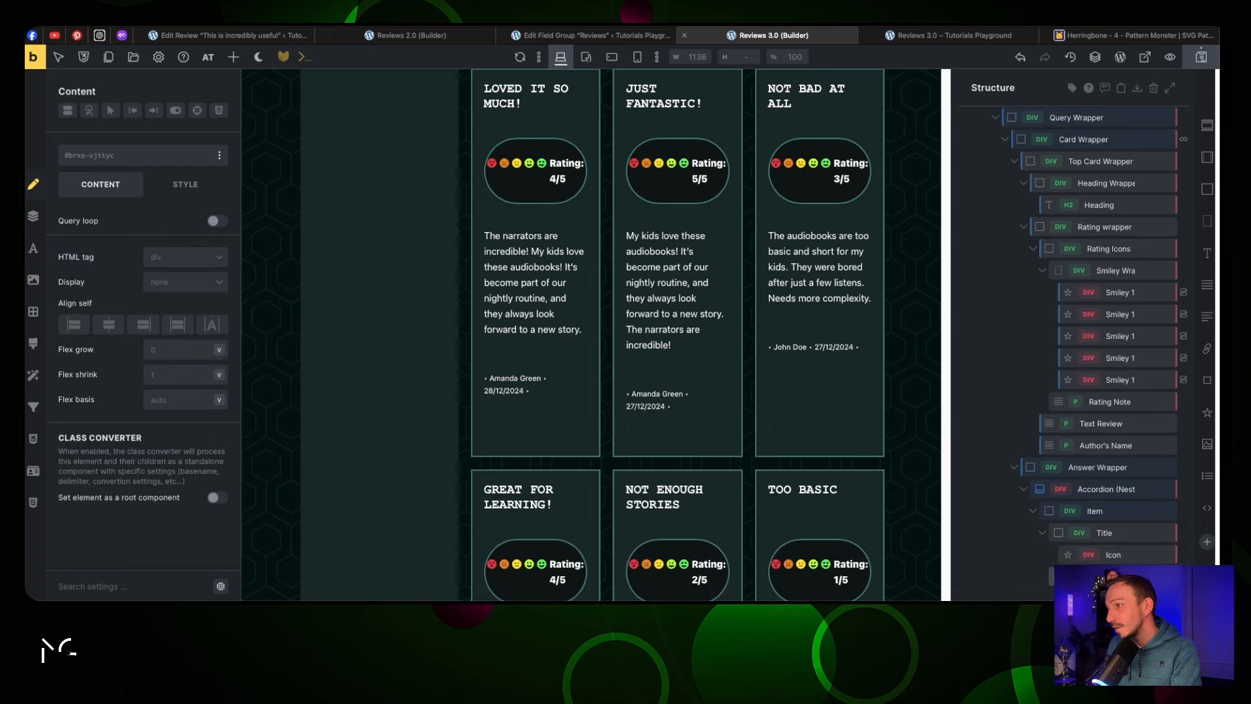
{"action": "left_click", "coordinate": [1204, 287]}
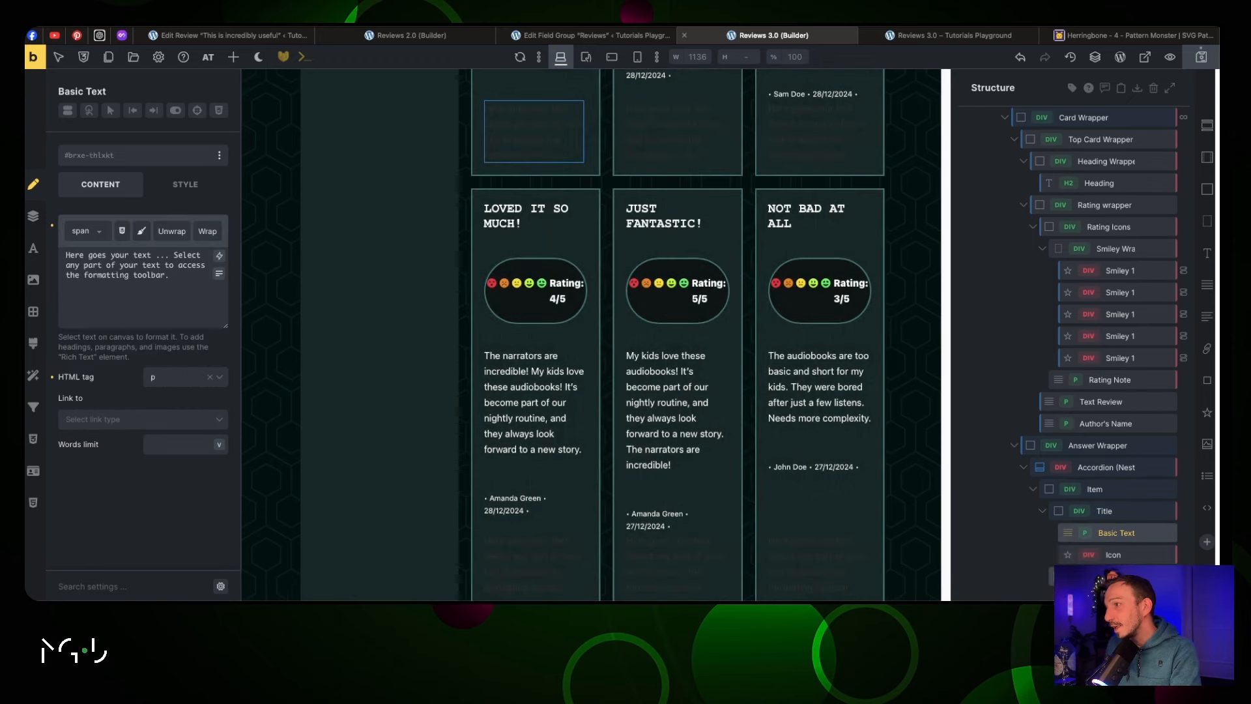
Add a Block to the accordion content and drop an Image beneath its text
{"action": "left_click", "coordinate": [1110, 576]}
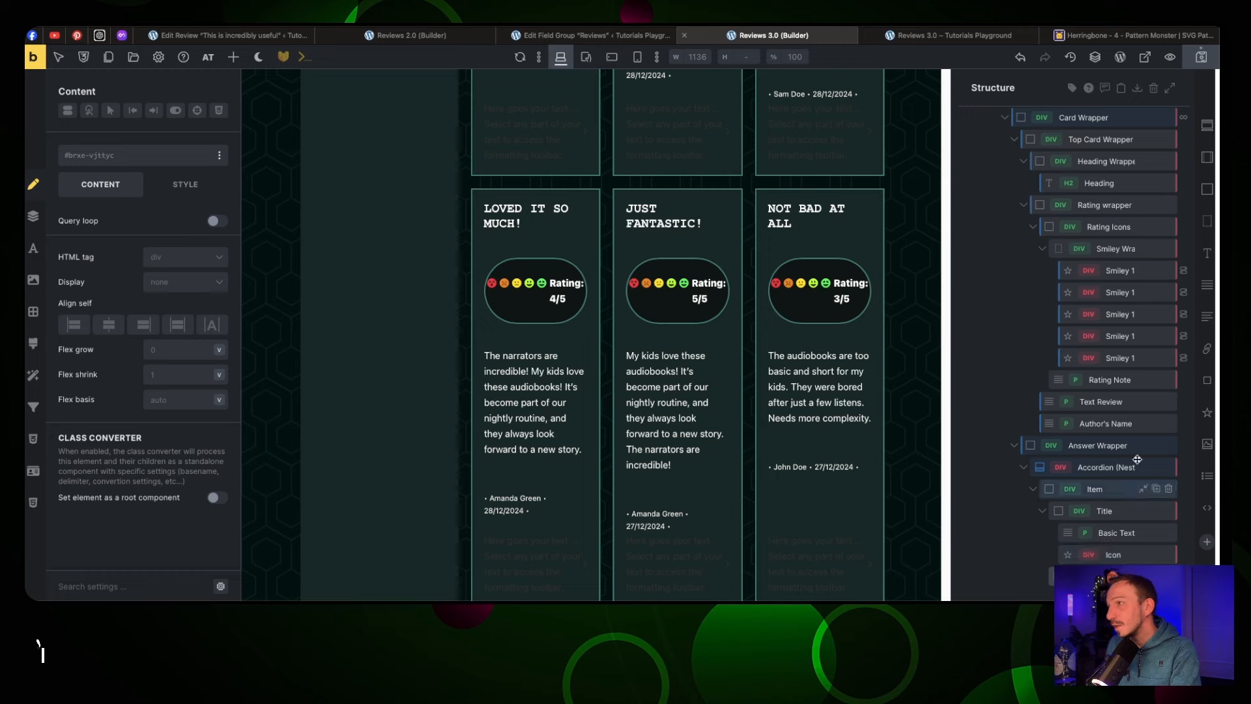
{"action": "left_click", "coordinate": [1207, 189]}
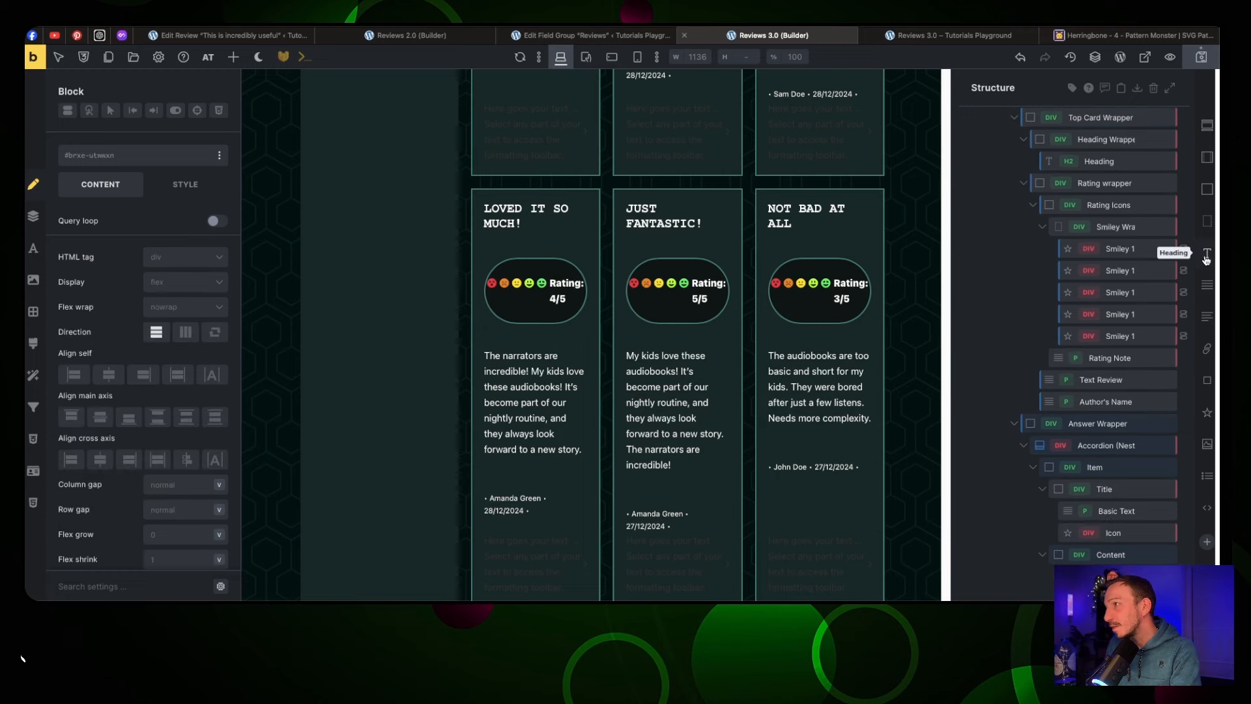
{"action": "scroll", "coordinate": [1110, 514], "scroll_direction": "down", "scroll_amount": 2}
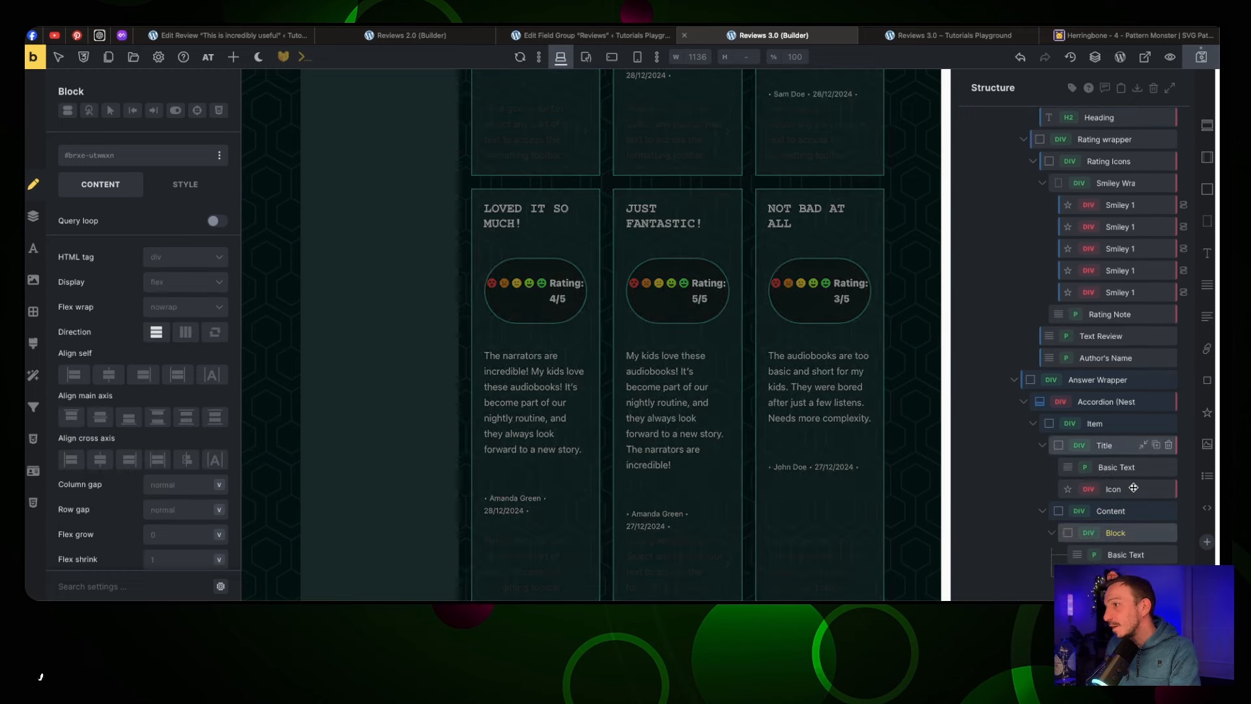
{"action": "left_click", "coordinate": [1109, 512]}
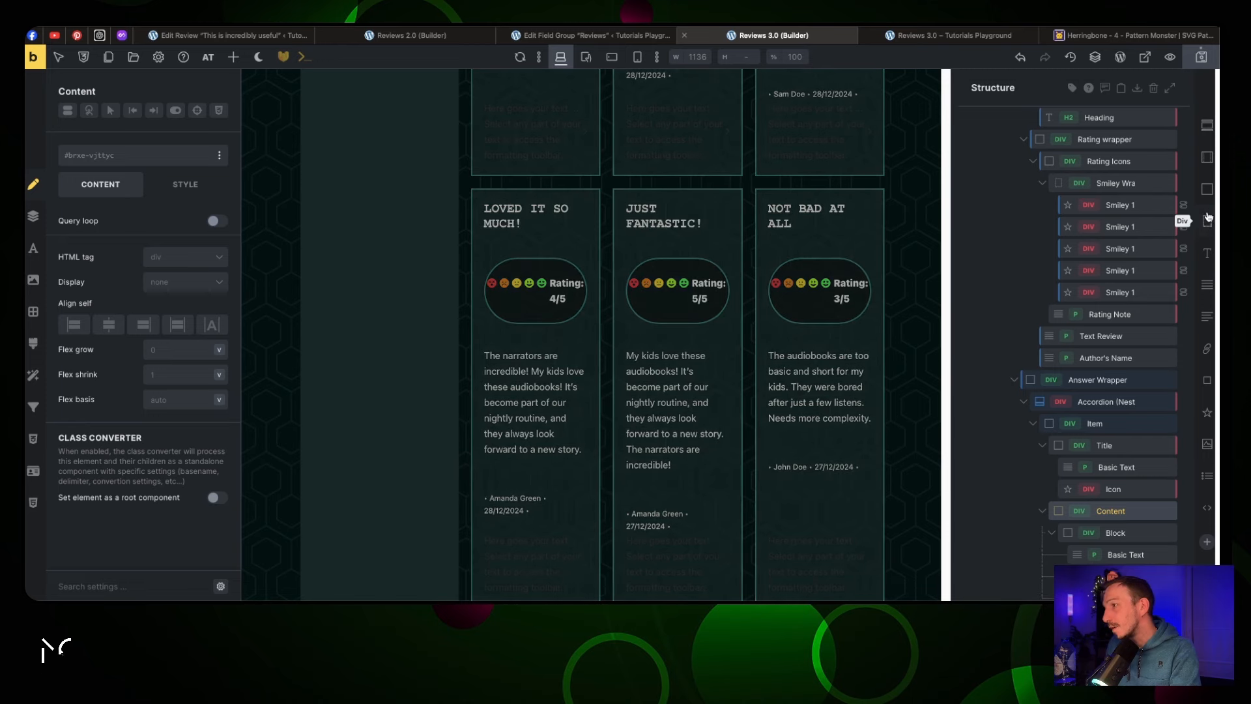
{"action": "left_click_drag", "start_coordinate": [1206, 316], "coordinate": [1124, 546]}
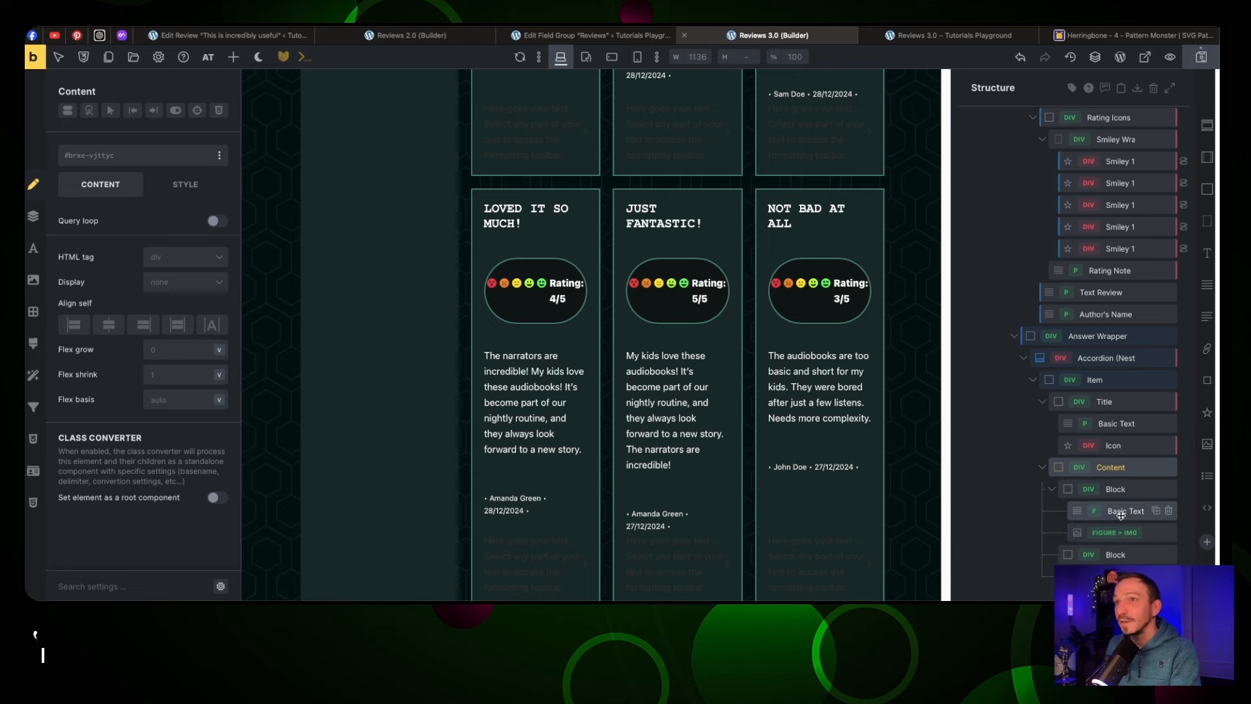
Check the Block, Content, Title and Item settings, ending on the Accordion (Nestable)
{"action": "scroll", "coordinate": [644, 332], "scroll_direction": "up", "scroll_amount": 3}
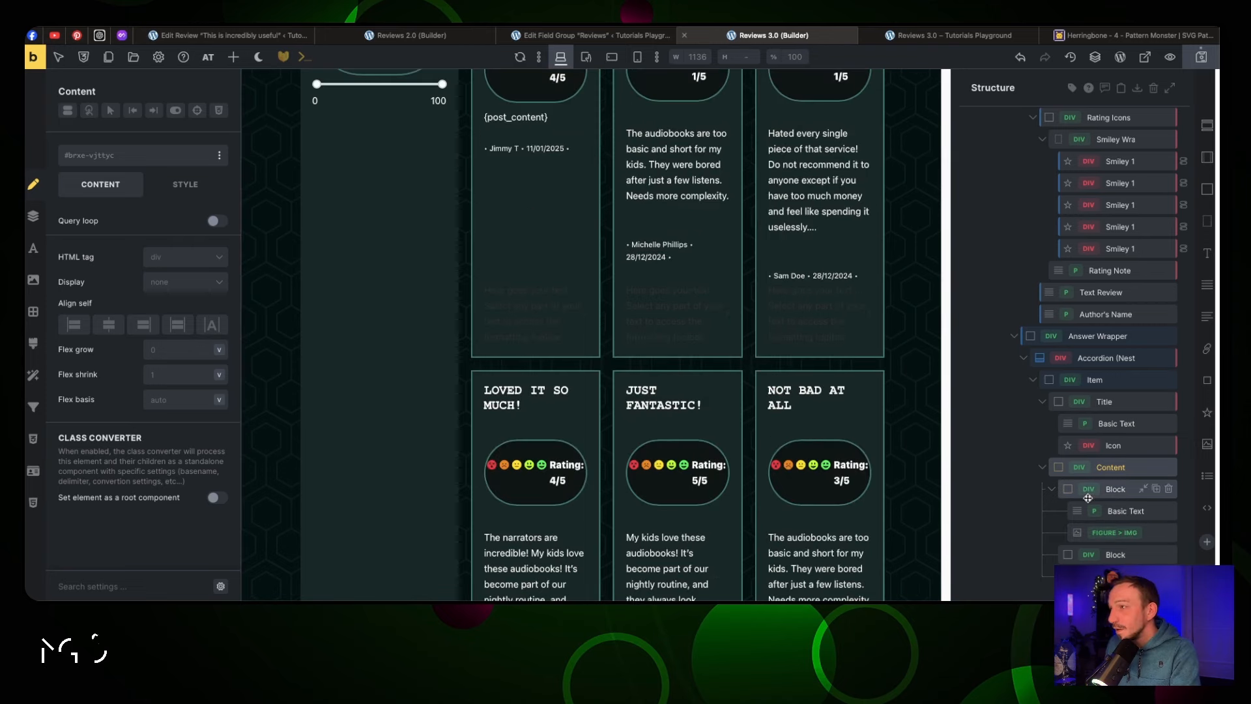
{"action": "left_click", "coordinate": [1112, 492]}
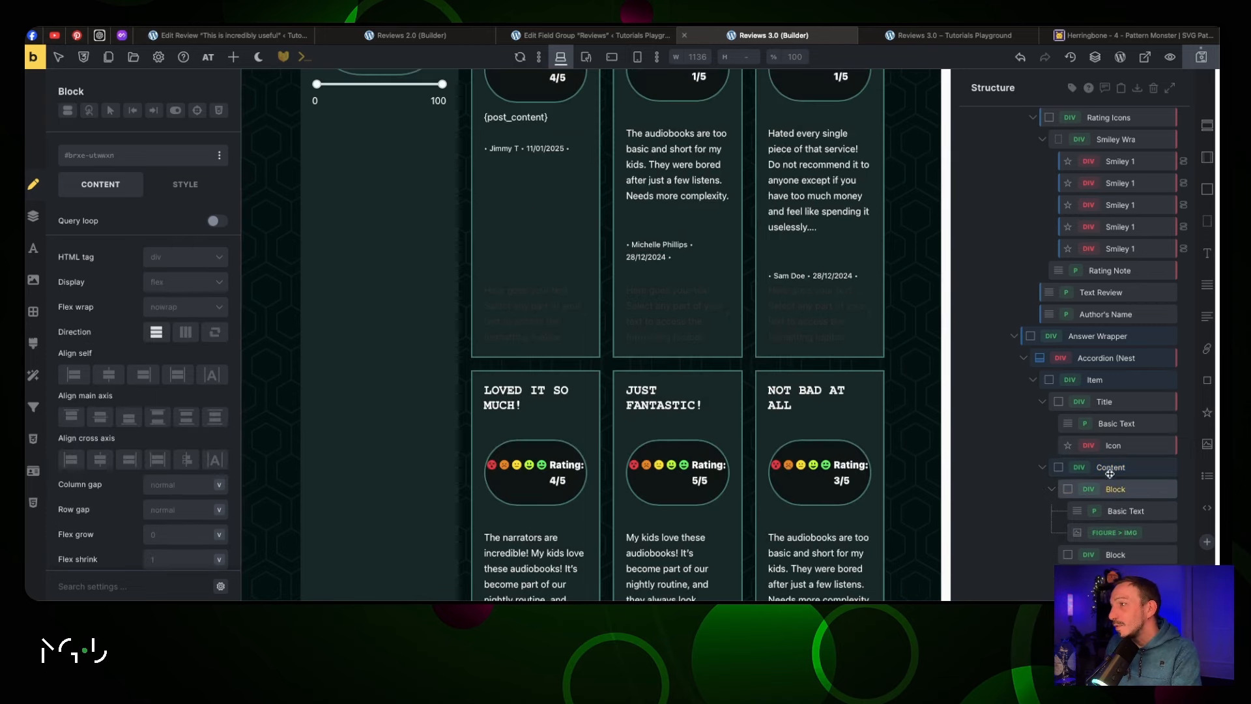
{"action": "left_click", "coordinate": [1111, 472]}
{"action": "left_click", "coordinate": [1106, 400]}
{"action": "left_click", "coordinate": [1092, 379]}
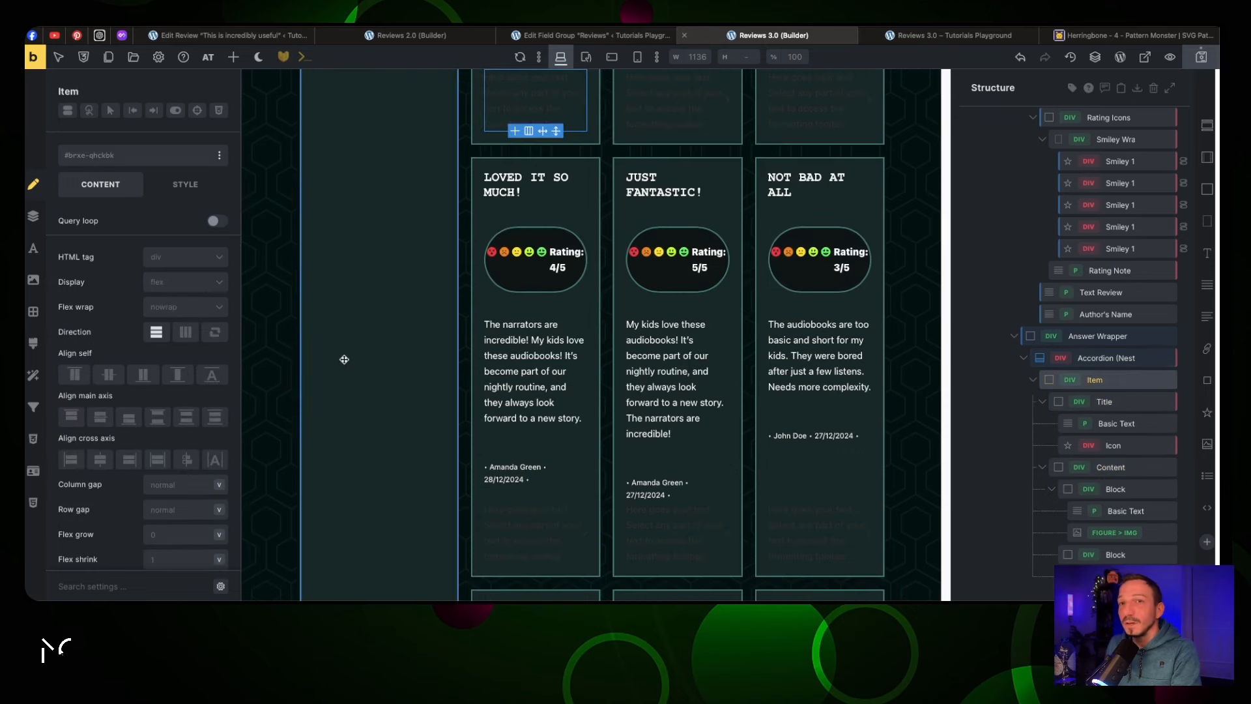
{"action": "left_click", "coordinate": [1109, 355]}
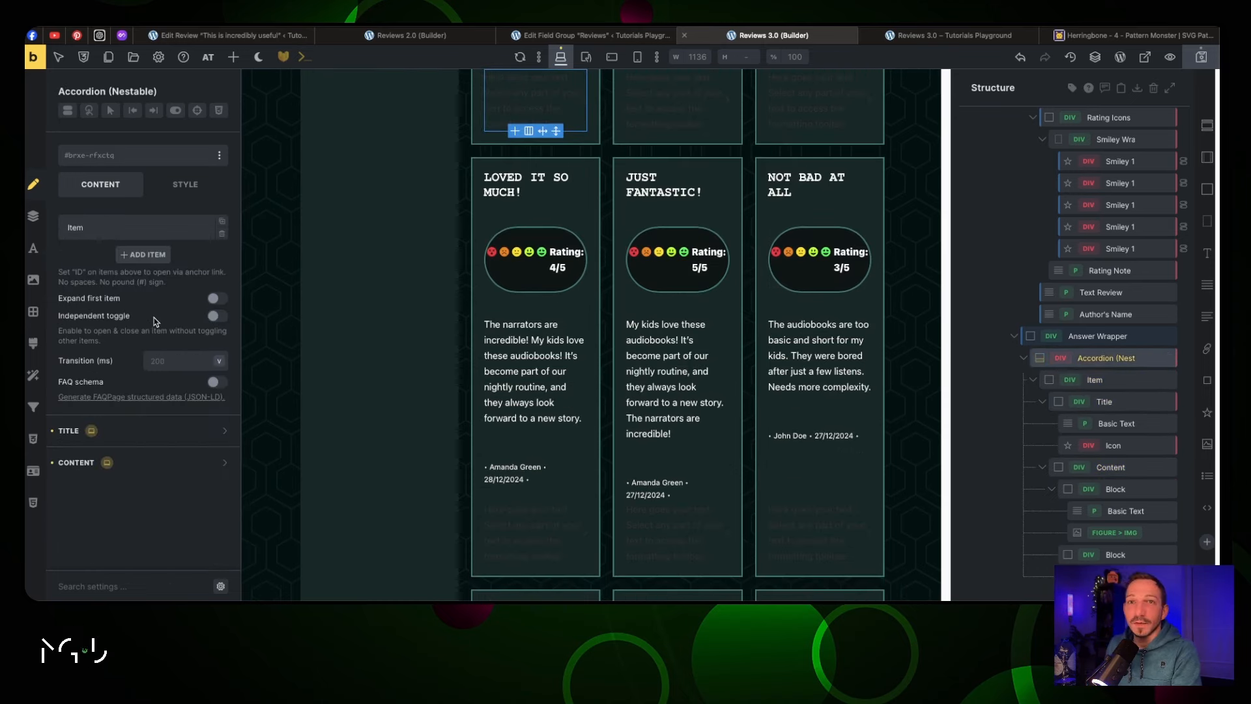
Give the accordion titles a 2px solid border on every side
{"action": "left_click", "coordinate": [126, 431]}
{"action": "scroll", "coordinate": [153, 425], "scroll_direction": "down", "scroll_amount": 2}
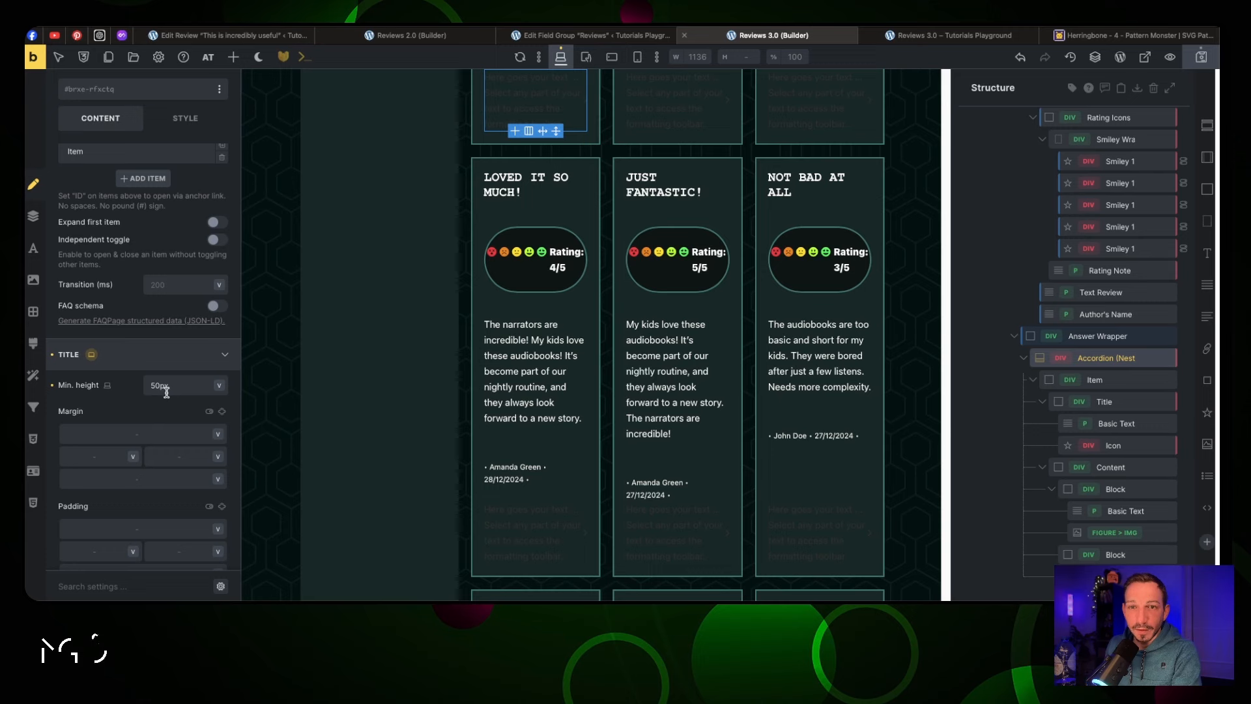
{"action": "scroll", "coordinate": [166, 393], "scroll_direction": "down", "scroll_amount": 3}
{"action": "scroll", "coordinate": [166, 393], "scroll_direction": "down", "scroll_amount": 1}
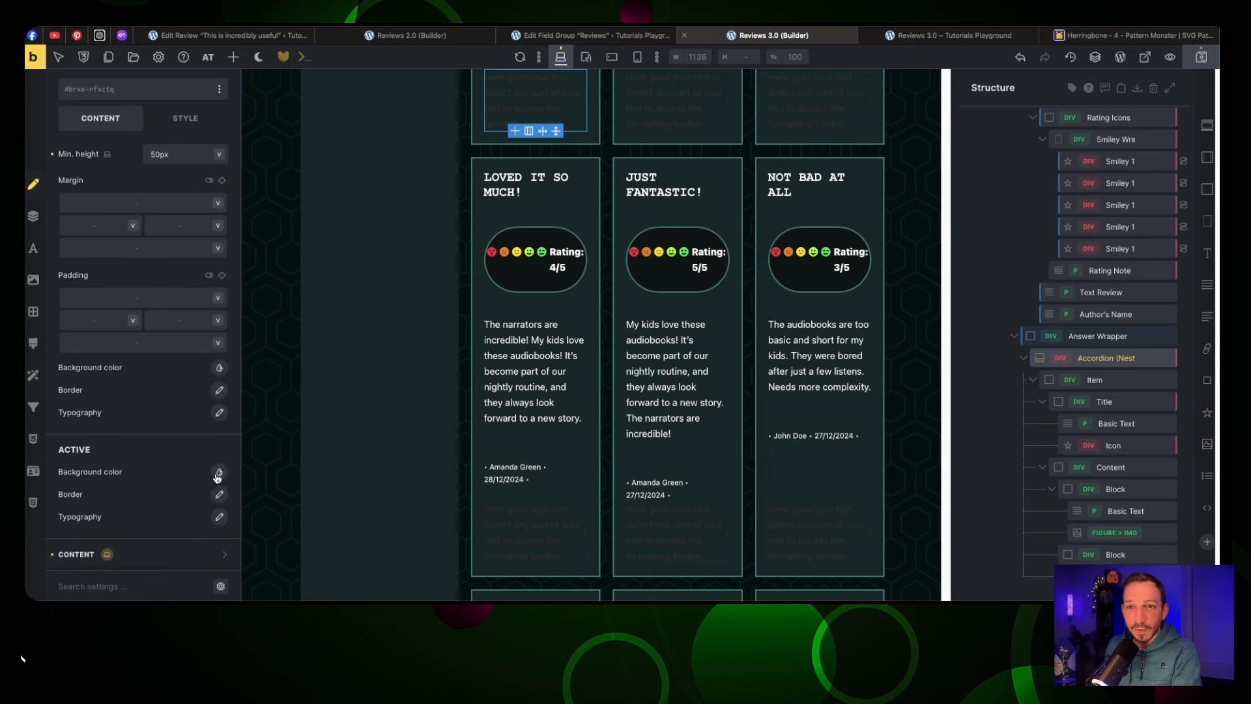
{"action": "left_click", "coordinate": [218, 390]}
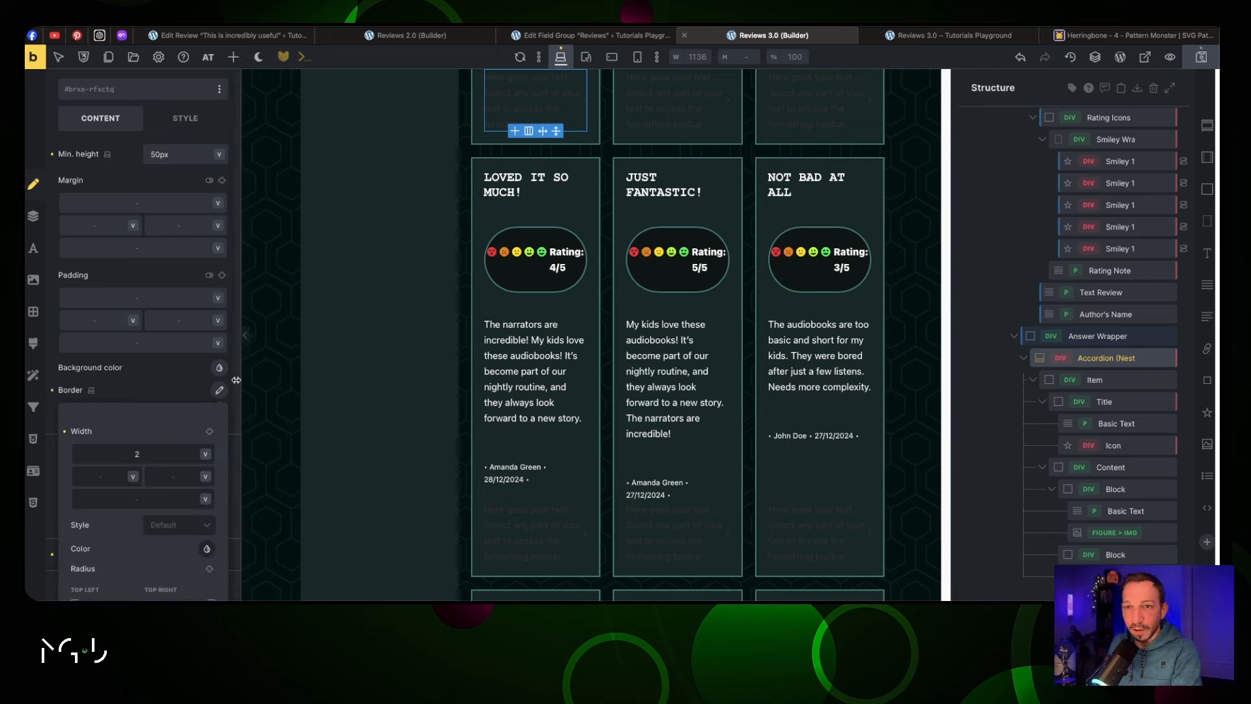
{"action": "left_click", "coordinate": [210, 431]}
{"action": "left_click", "coordinate": [179, 525]}
{"action": "left_click", "coordinate": [189, 585]}
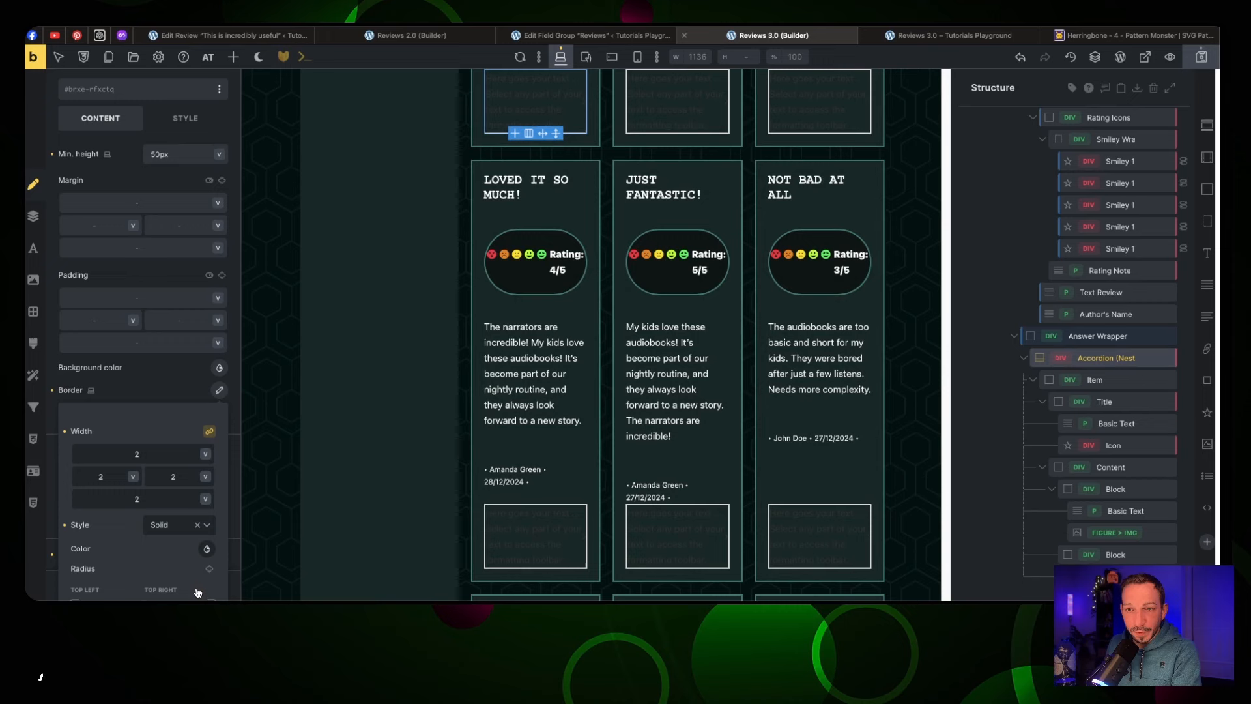
{"action": "left_click", "coordinate": [206, 549]}
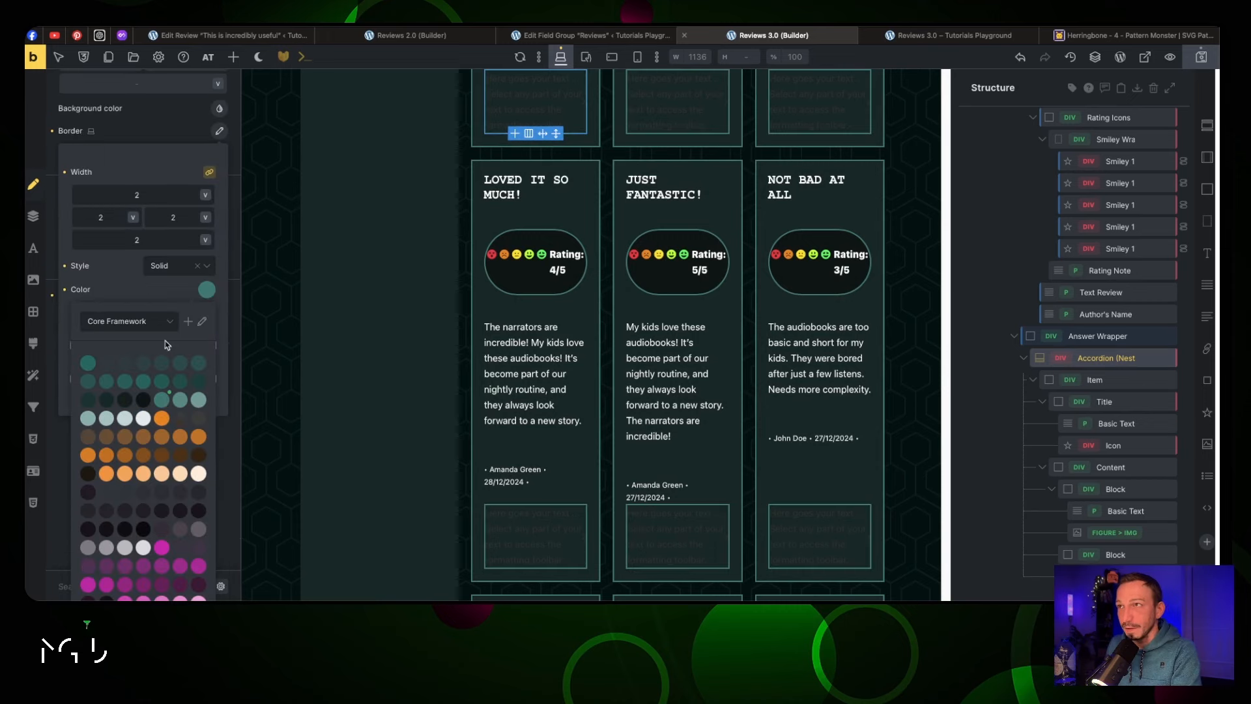
{"action": "scroll", "coordinate": [163, 313], "scroll_direction": "up", "scroll_amount": 8}
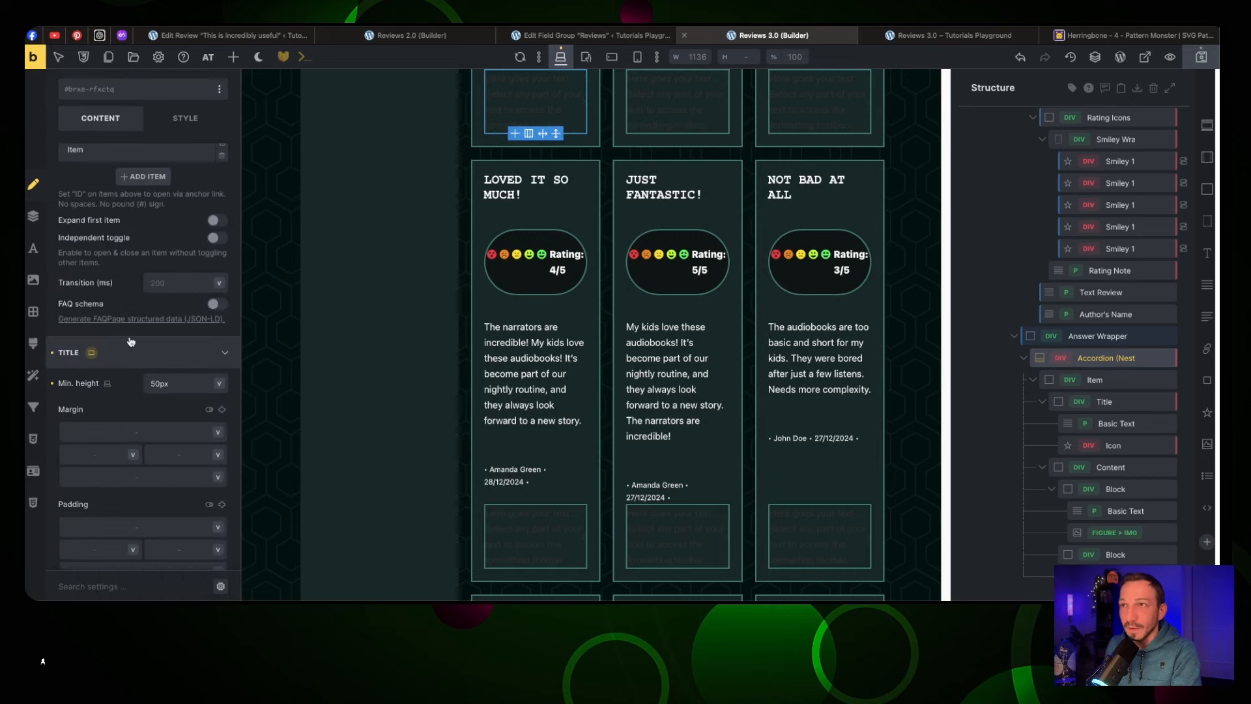
{"action": "scroll", "coordinate": [131, 340], "scroll_direction": "down", "scroll_amount": 3}
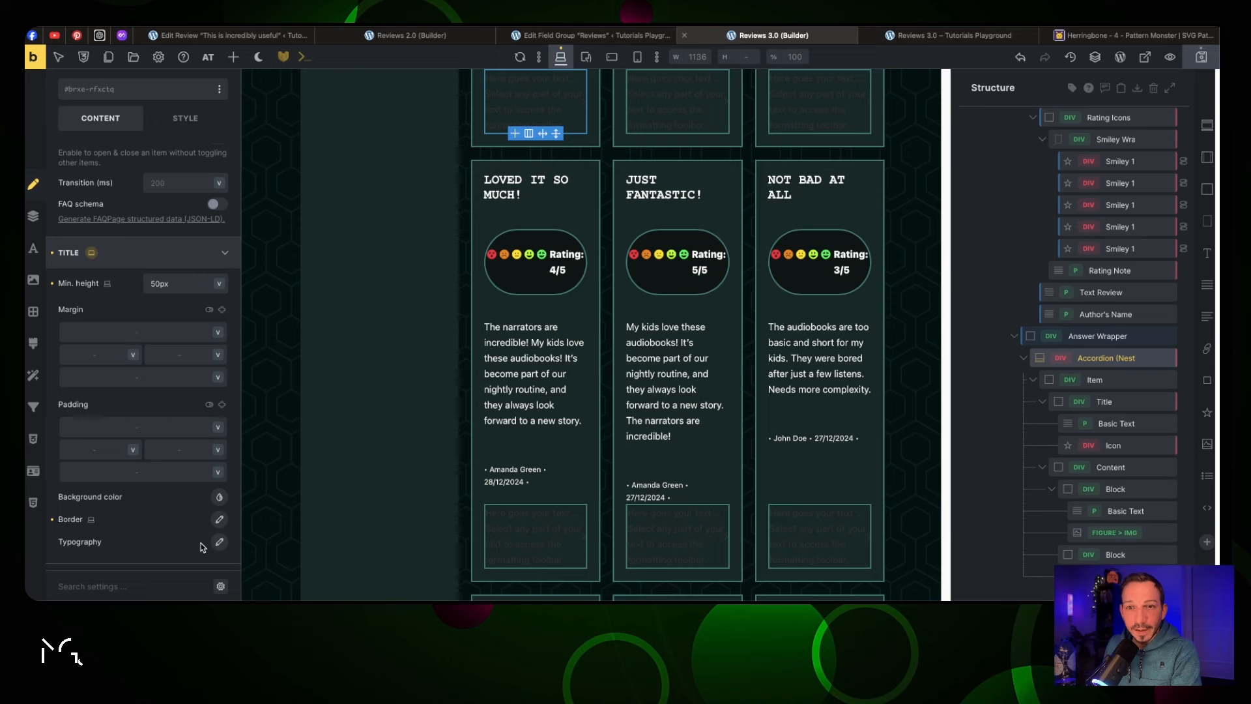
Set the title typography to font size var(--jt-text-s) and colour var(--jt-light)
{"action": "left_click", "coordinate": [220, 543]}
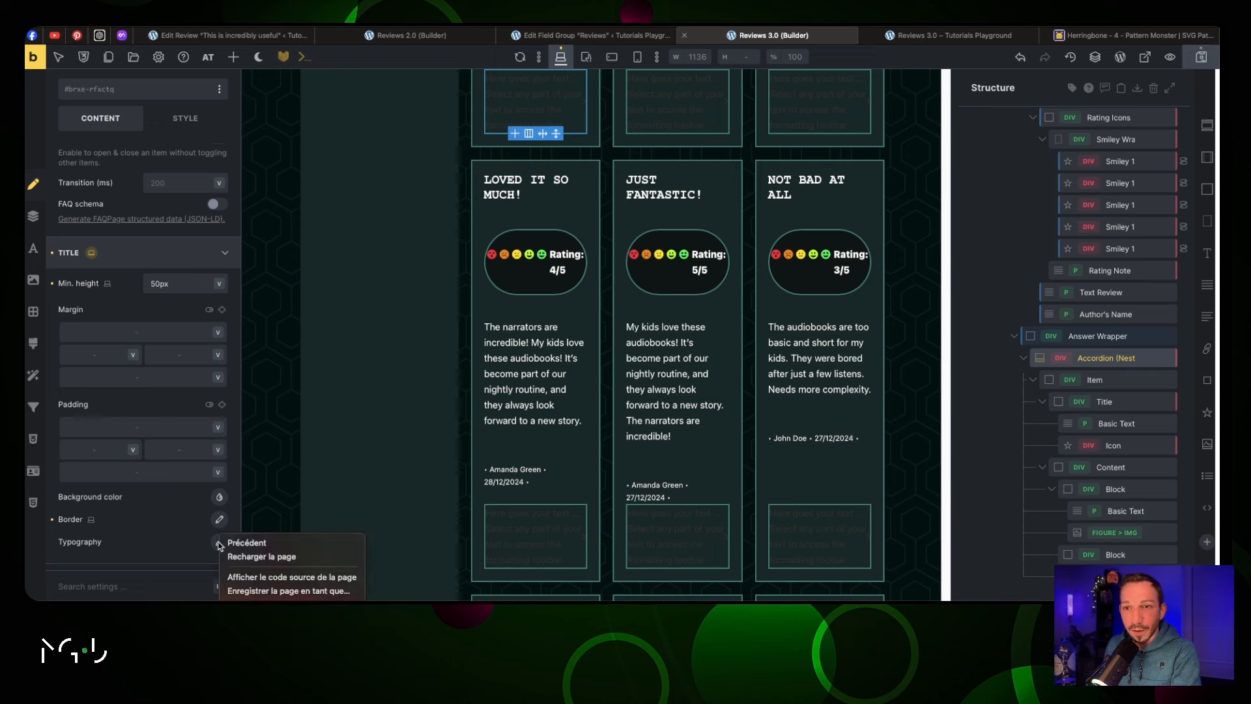
{"action": "scroll", "coordinate": [196, 495], "scroll_direction": "down", "scroll_amount": 3}
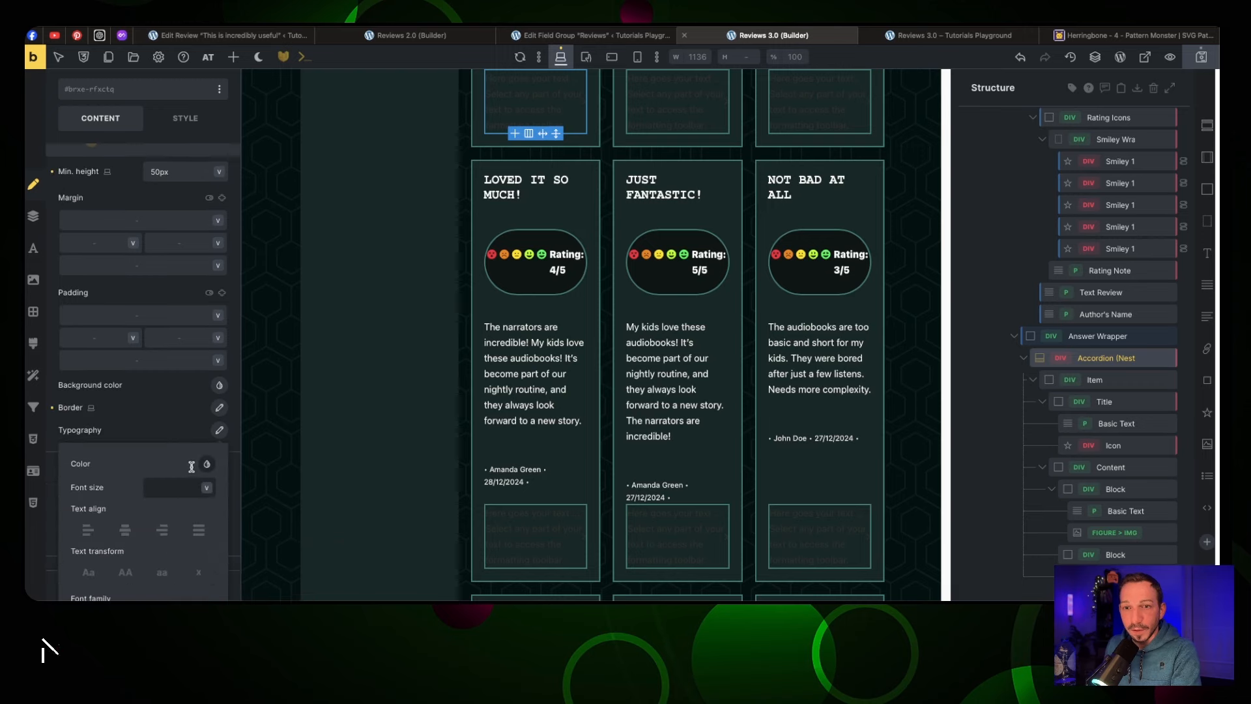
{"action": "left_click", "coordinate": [185, 487]}
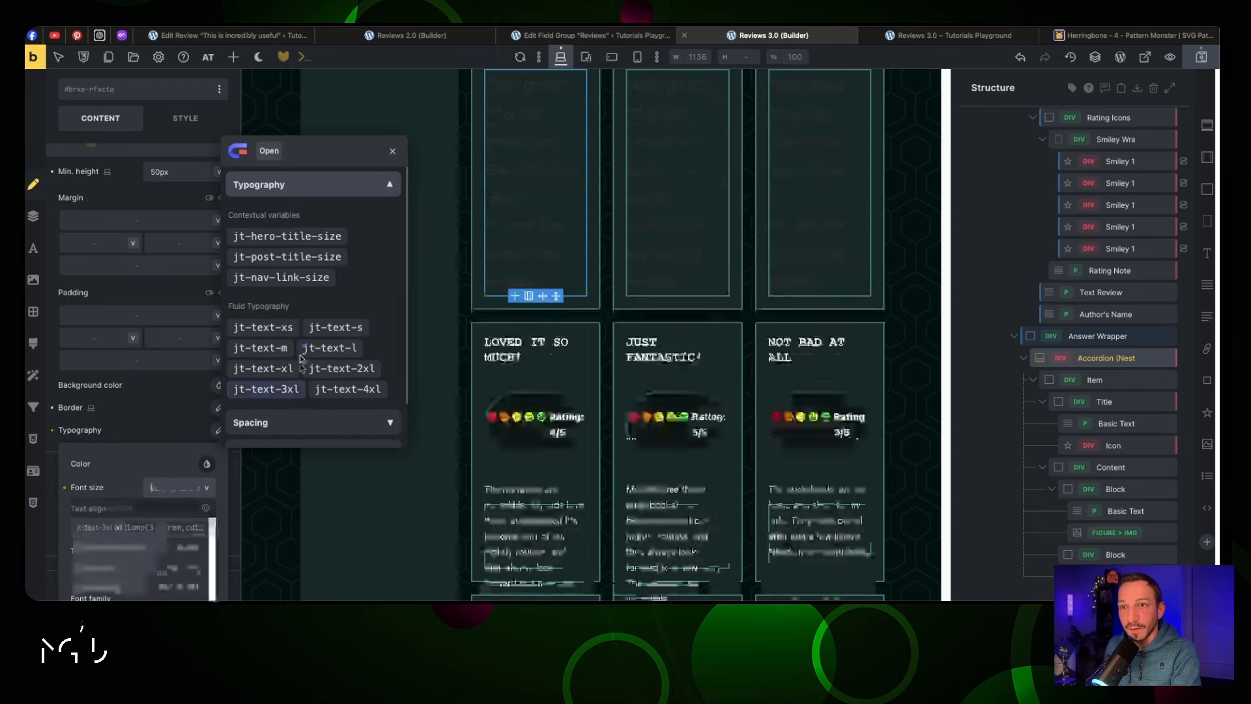
{"action": "left_click", "coordinate": [322, 329]}
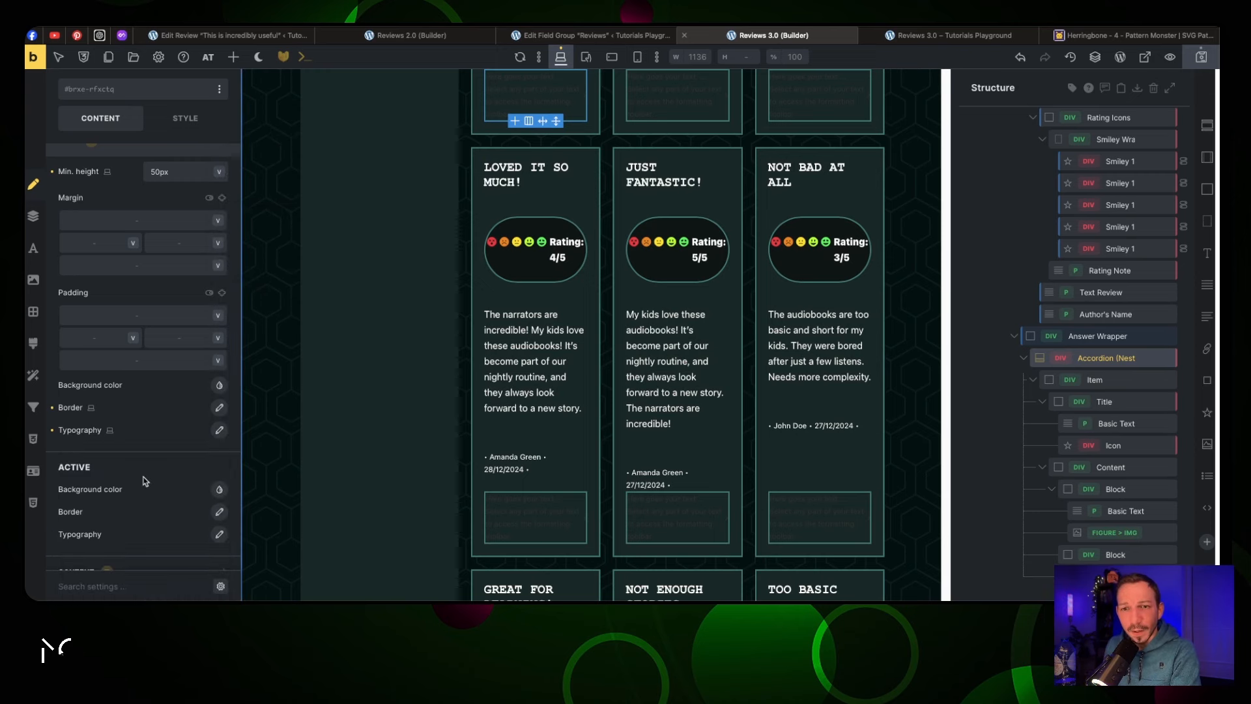
{"action": "left_click", "coordinate": [219, 433]}
{"action": "left_click", "coordinate": [215, 442]}
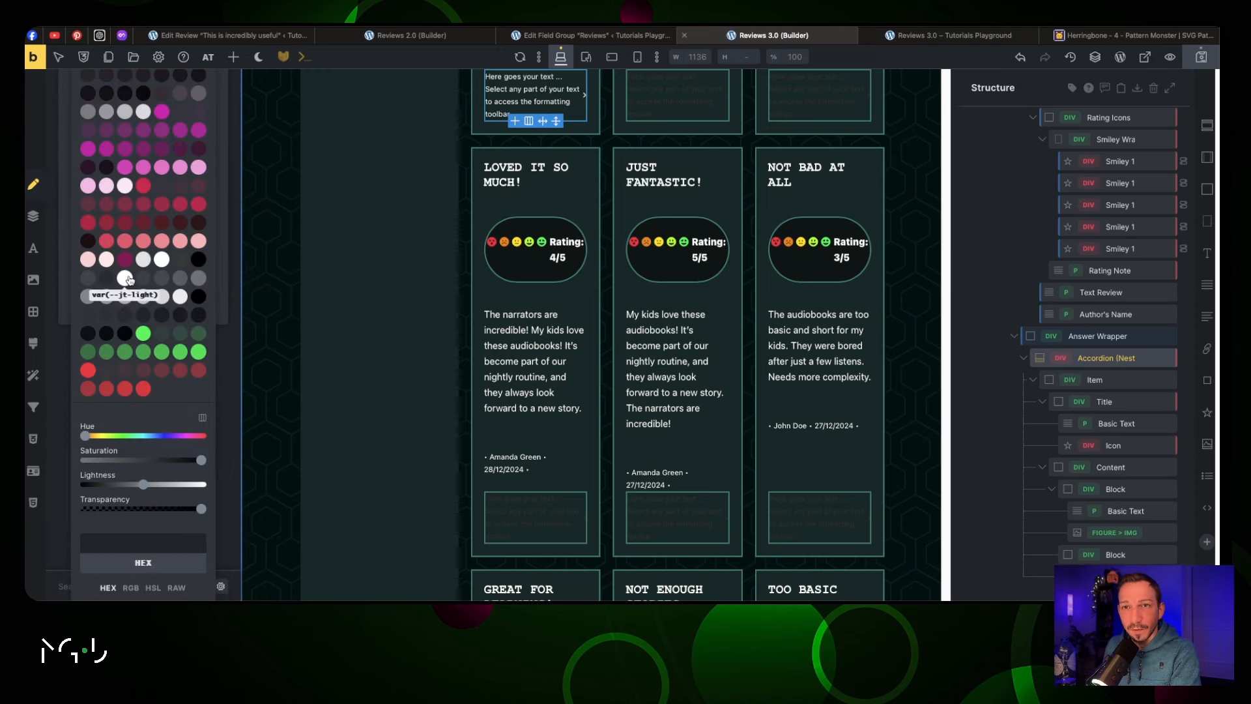
{"action": "left_click", "coordinate": [124, 278]}
{"action": "scroll", "coordinate": [439, 310], "scroll_direction": "up", "scroll_amount": 3}
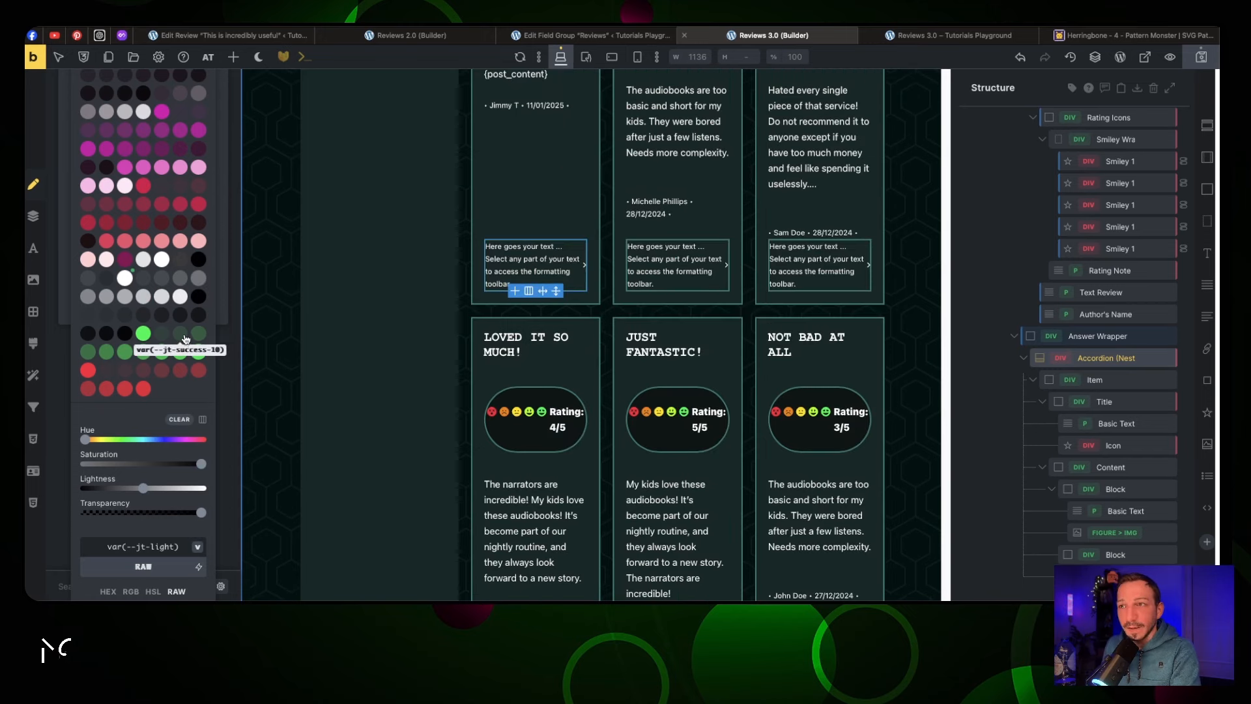
{"action": "scroll", "coordinate": [143, 326], "scroll_direction": "up", "scroll_amount": 5}
{"action": "scroll", "coordinate": [154, 290], "scroll_direction": "up", "scroll_amount": 8}
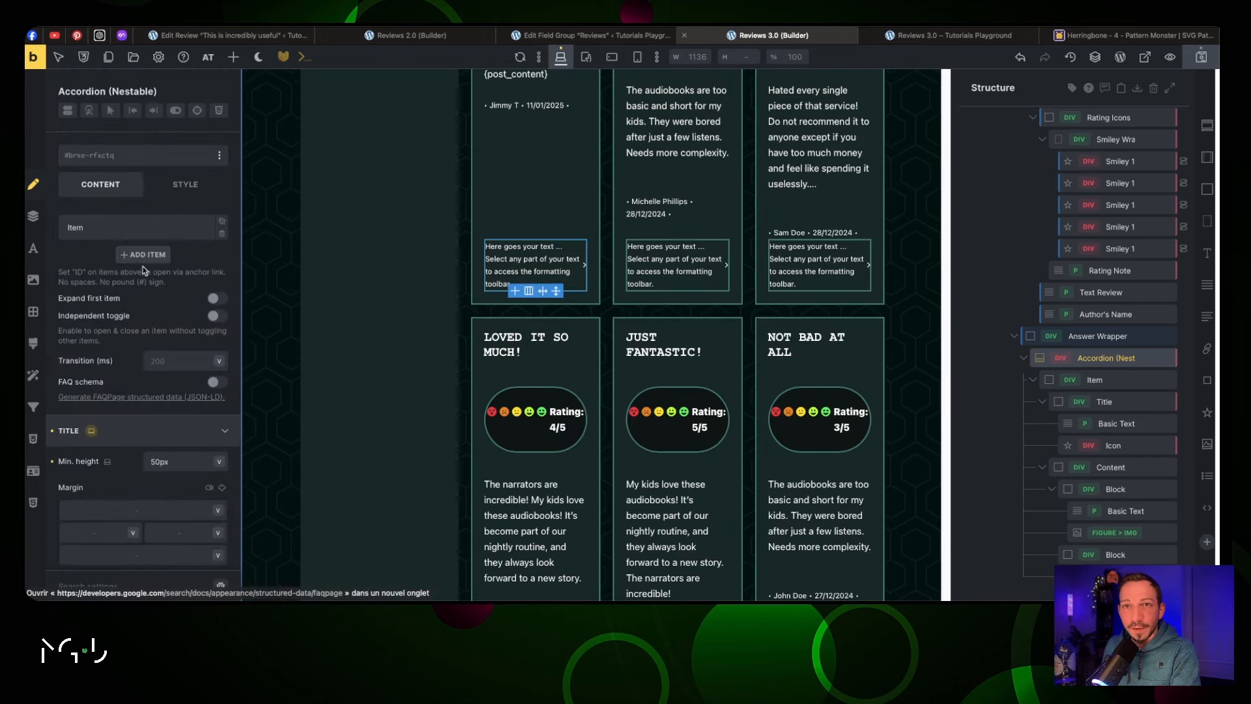
{"action": "left_click", "coordinate": [116, 227]}
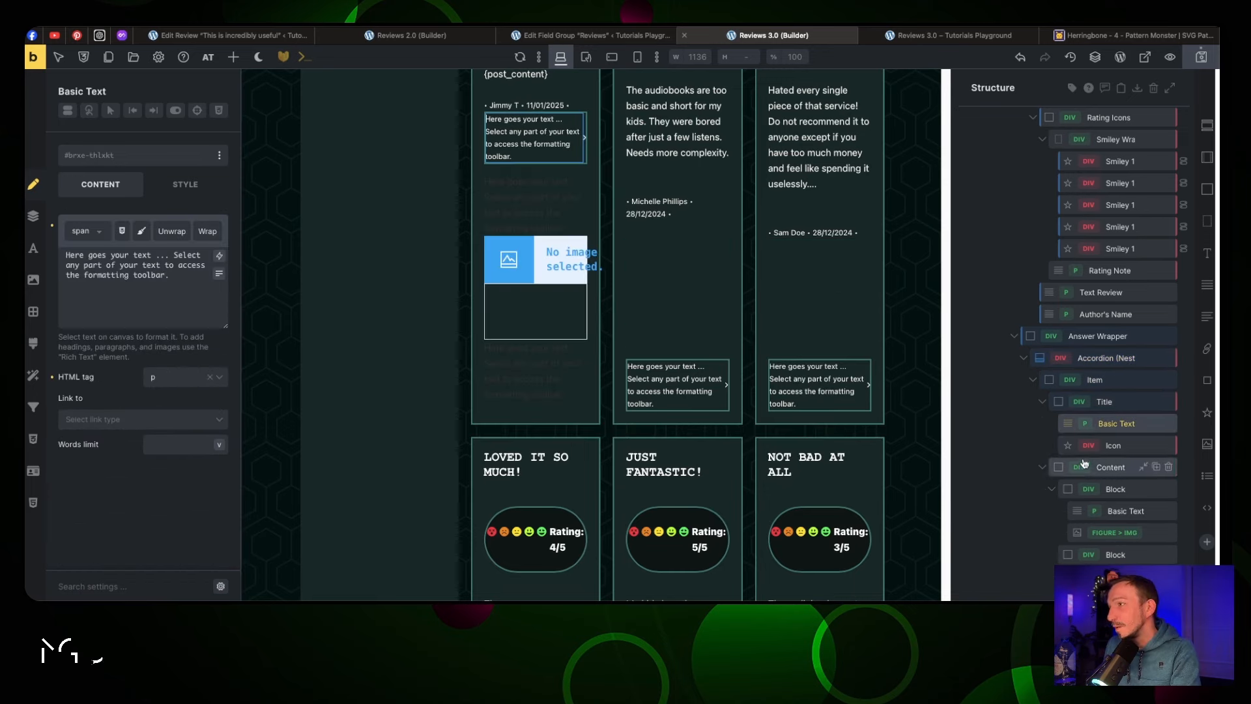
Change the accordion title's text to 'Read the review'
{"action": "left_click", "coordinate": [1082, 417]}
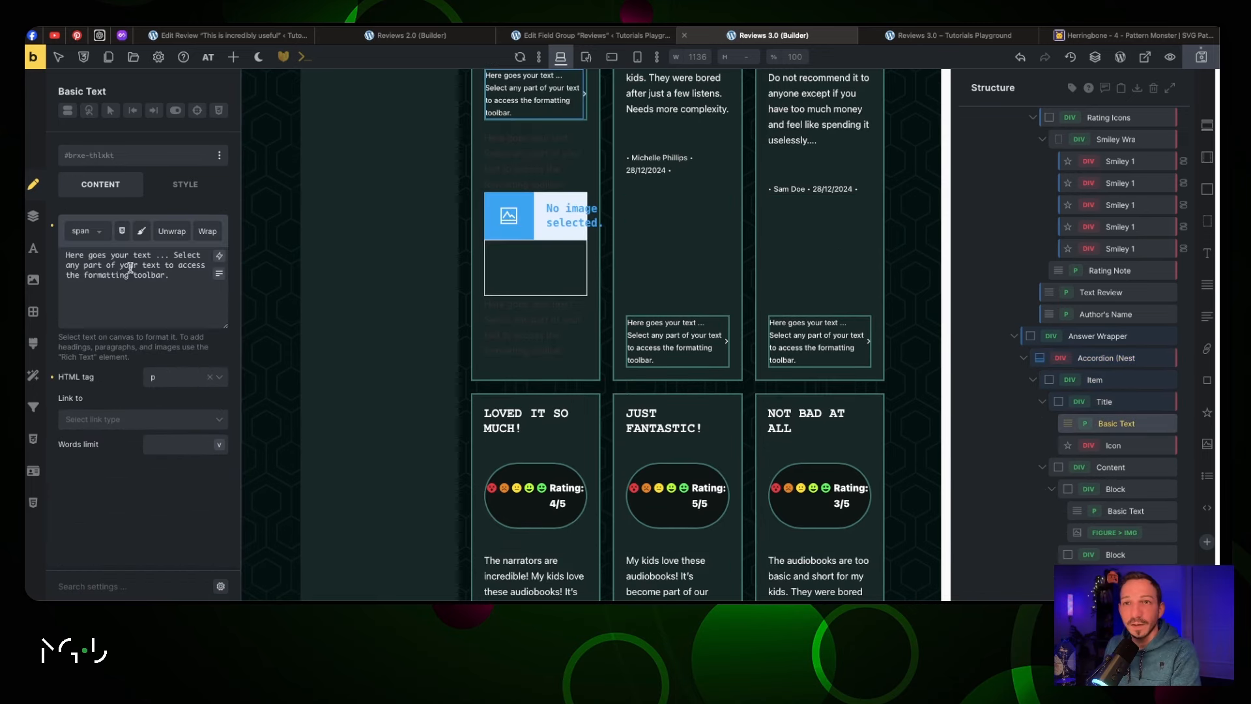
{"action": "left_click_drag", "start_coordinate": [173, 277], "coordinate": [58, 249]}
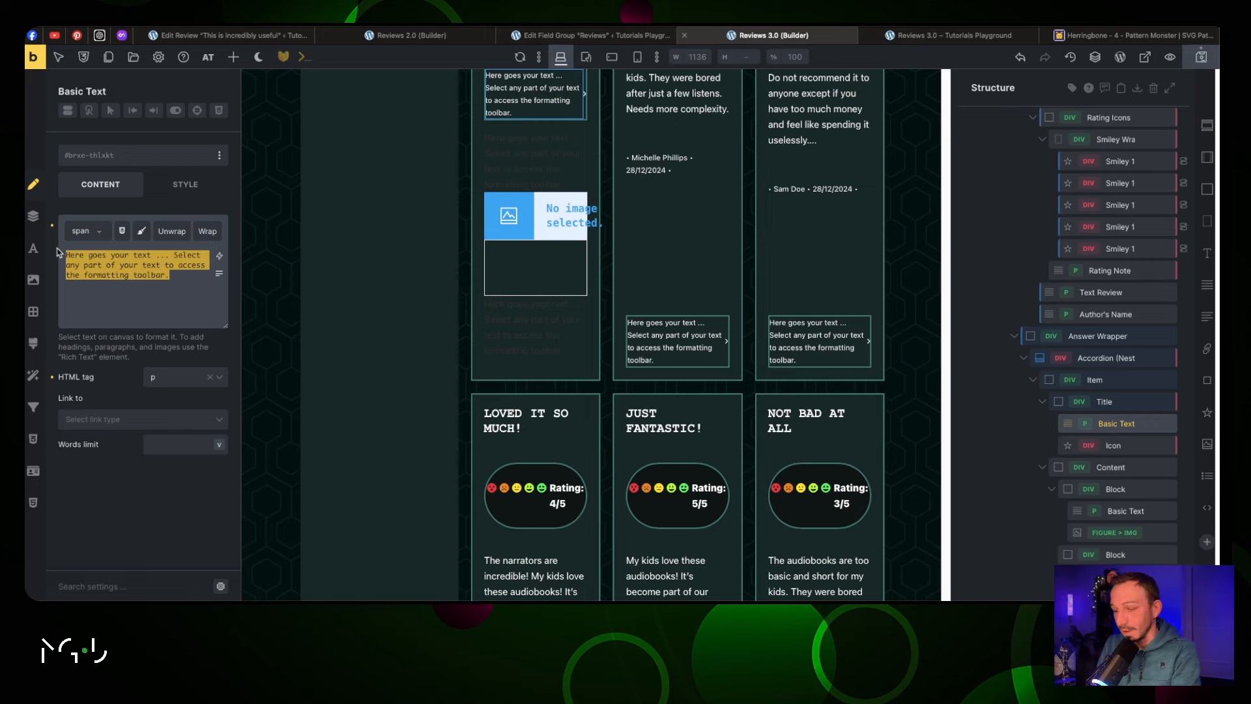
{"action": "type", "text": "Read the reviexw"}
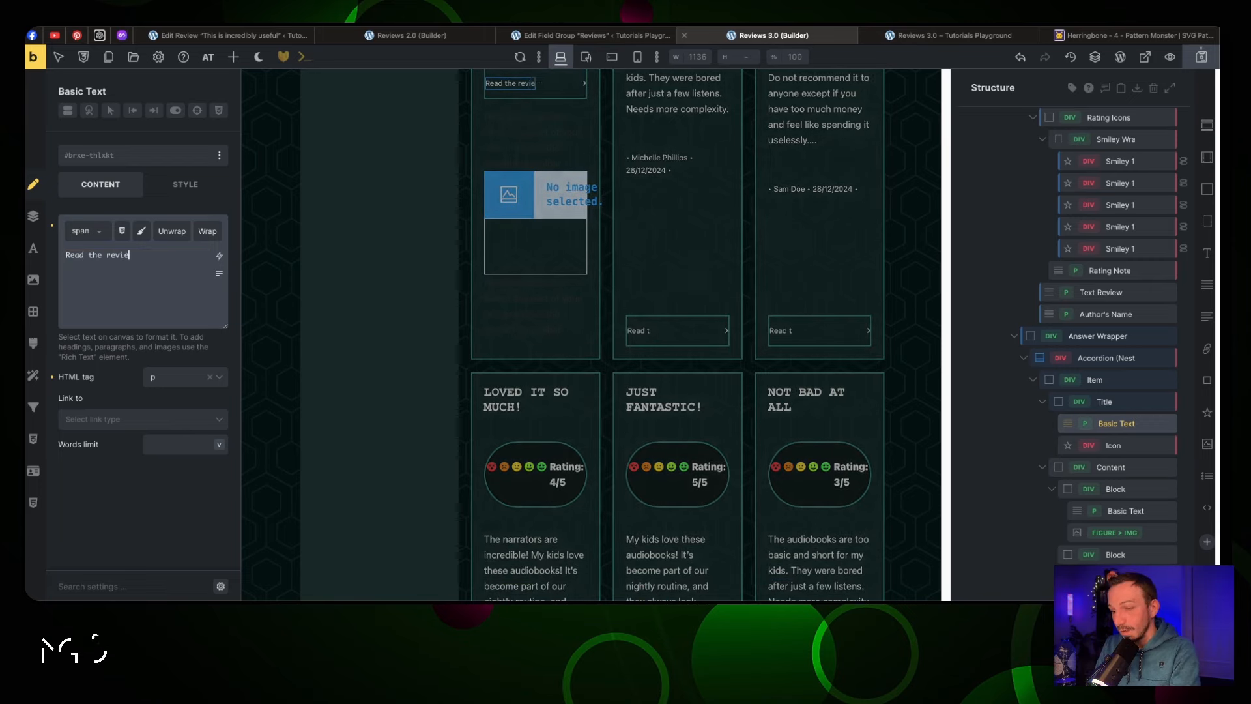
{"action": "key", "text": "BackSpace"}
{"action": "key", "text": "BackSpace"}
{"action": "type", "text": "w"}
{"action": "left_click", "coordinate": [185, 191]}
{"action": "left_click", "coordinate": [117, 184]}
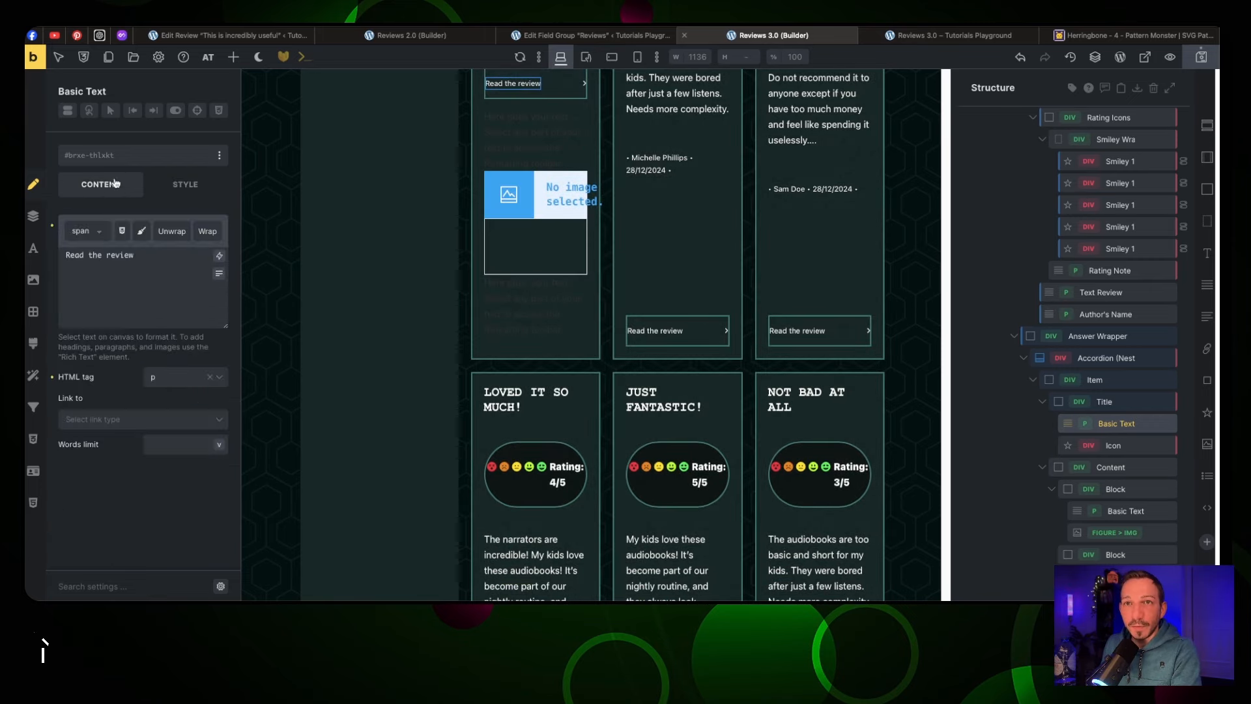
Apply the jt-padding-4xs class to the accordion Title element instead of its text
{"action": "left_click", "coordinate": [118, 161]}
{"action": "type", "text": "padding"}
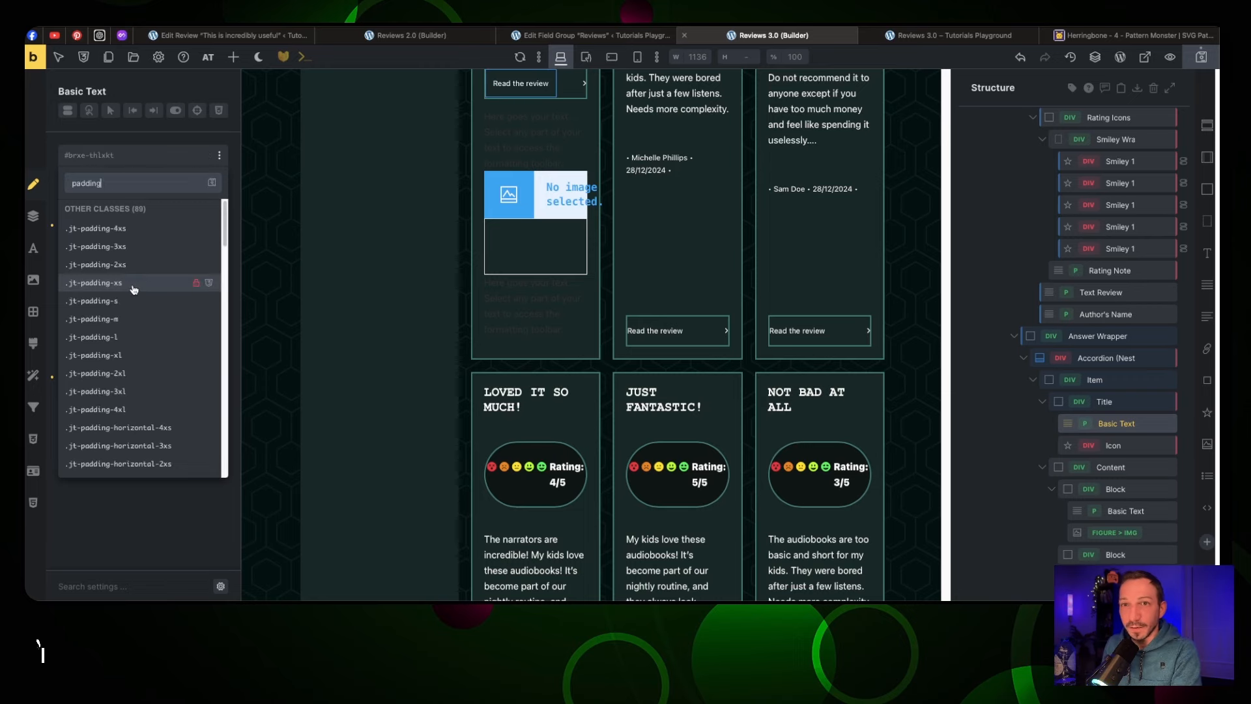
{"action": "left_click", "coordinate": [139, 229]}
{"action": "scroll", "coordinate": [553, 286], "scroll_direction": "up", "scroll_amount": 1}
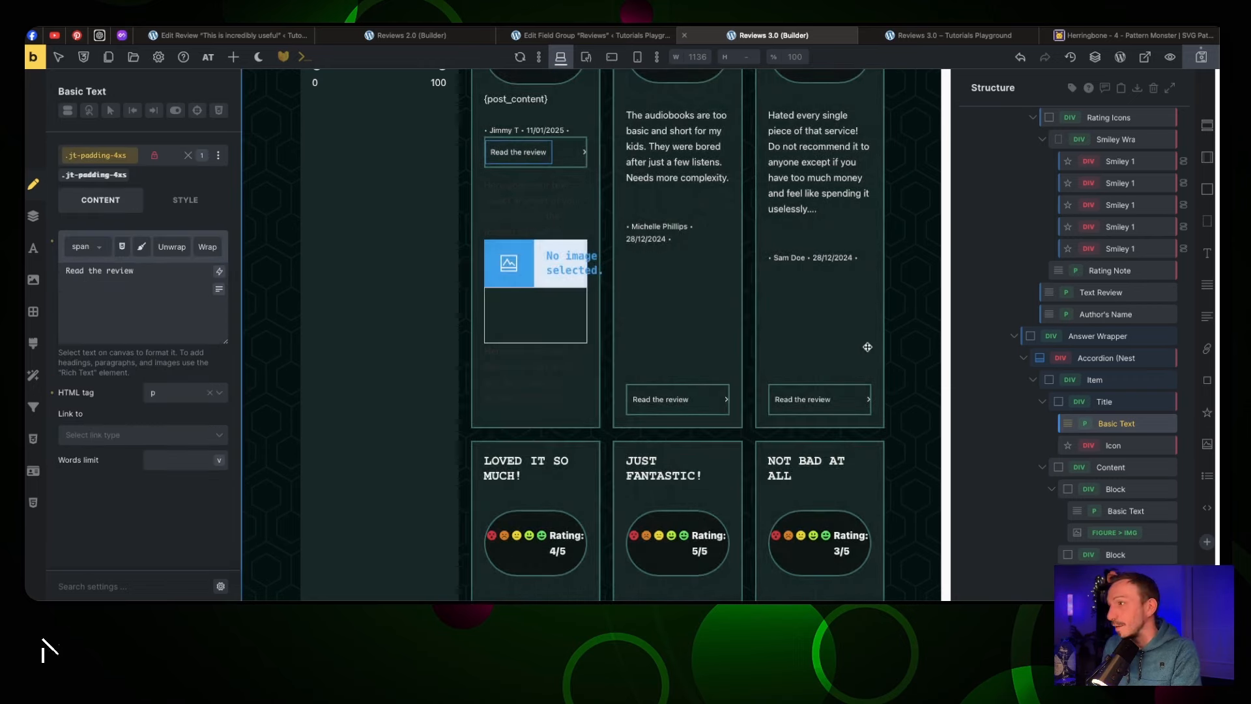
{"action": "key", "text": "ctrl+z"}
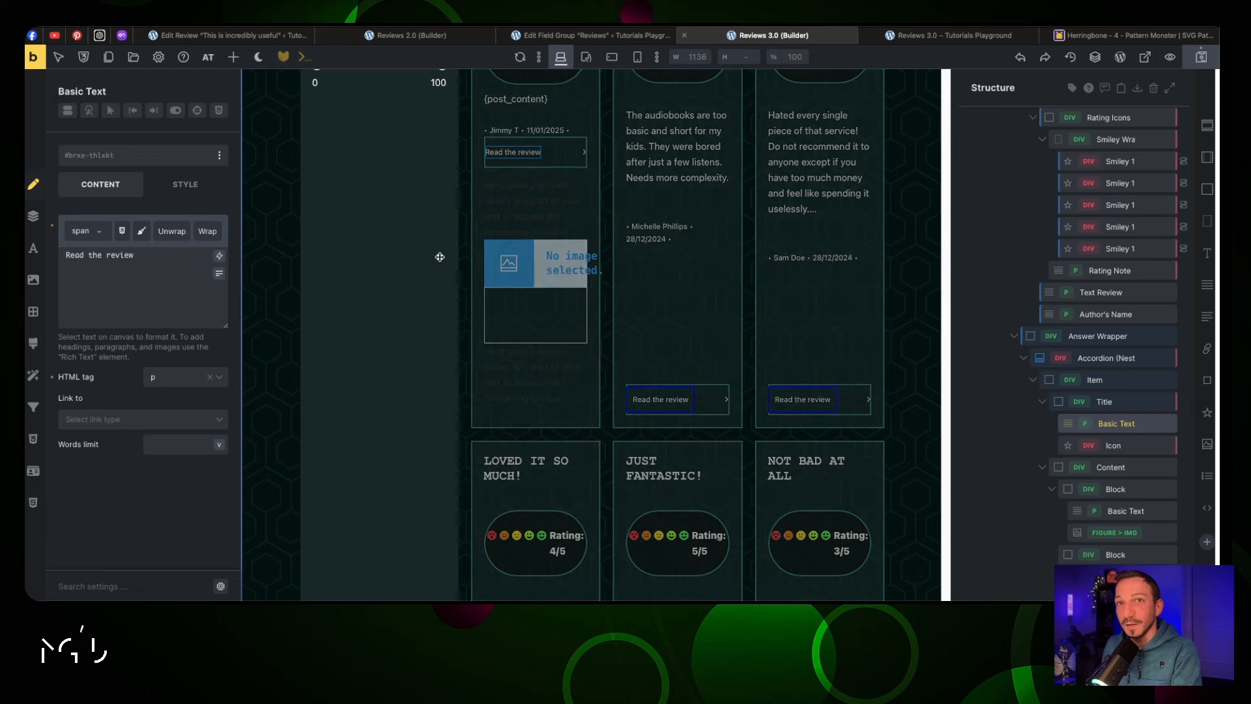
{"action": "left_click", "coordinate": [1106, 403]}
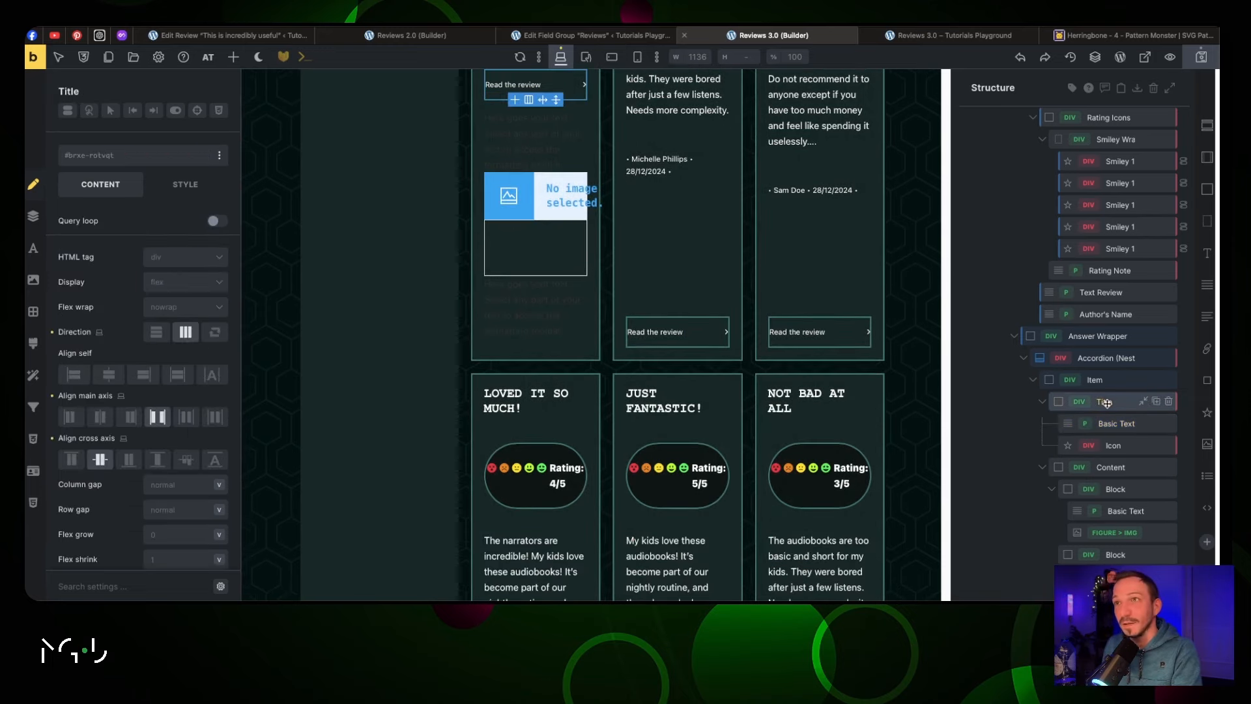
{"action": "left_click", "coordinate": [146, 160]}
{"action": "type", "text": "padding"}
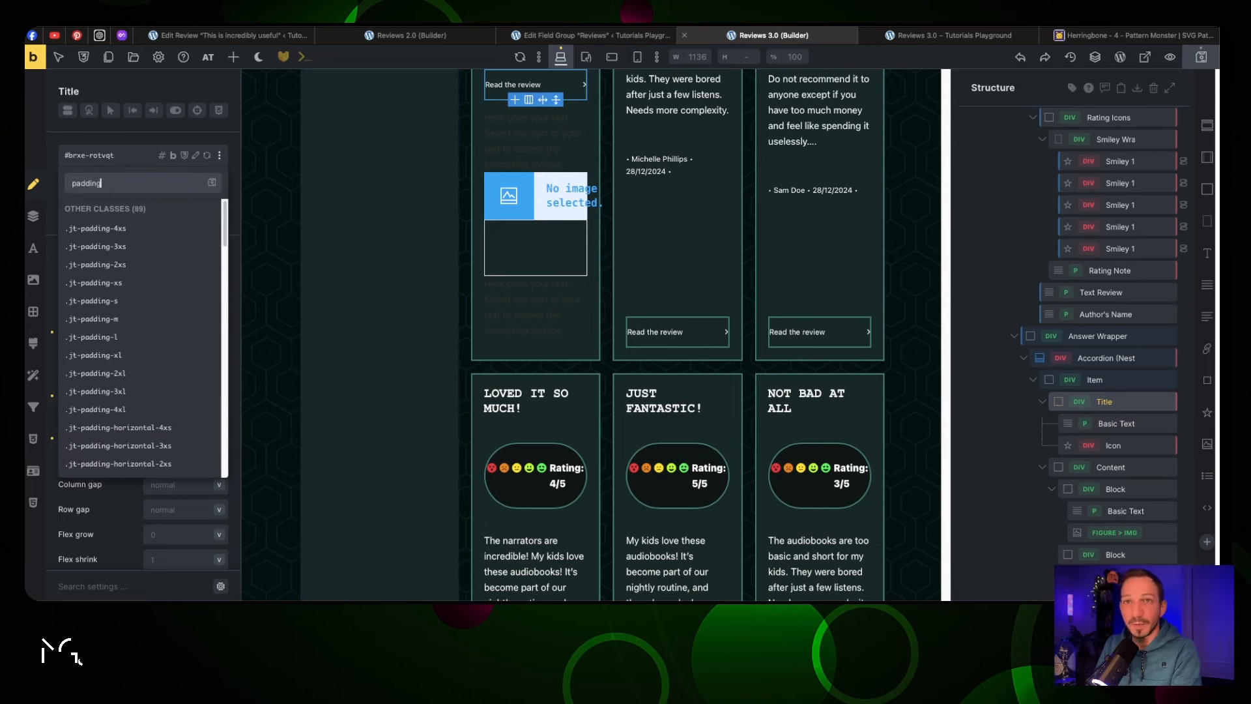
{"action": "left_click", "coordinate": [159, 230]}
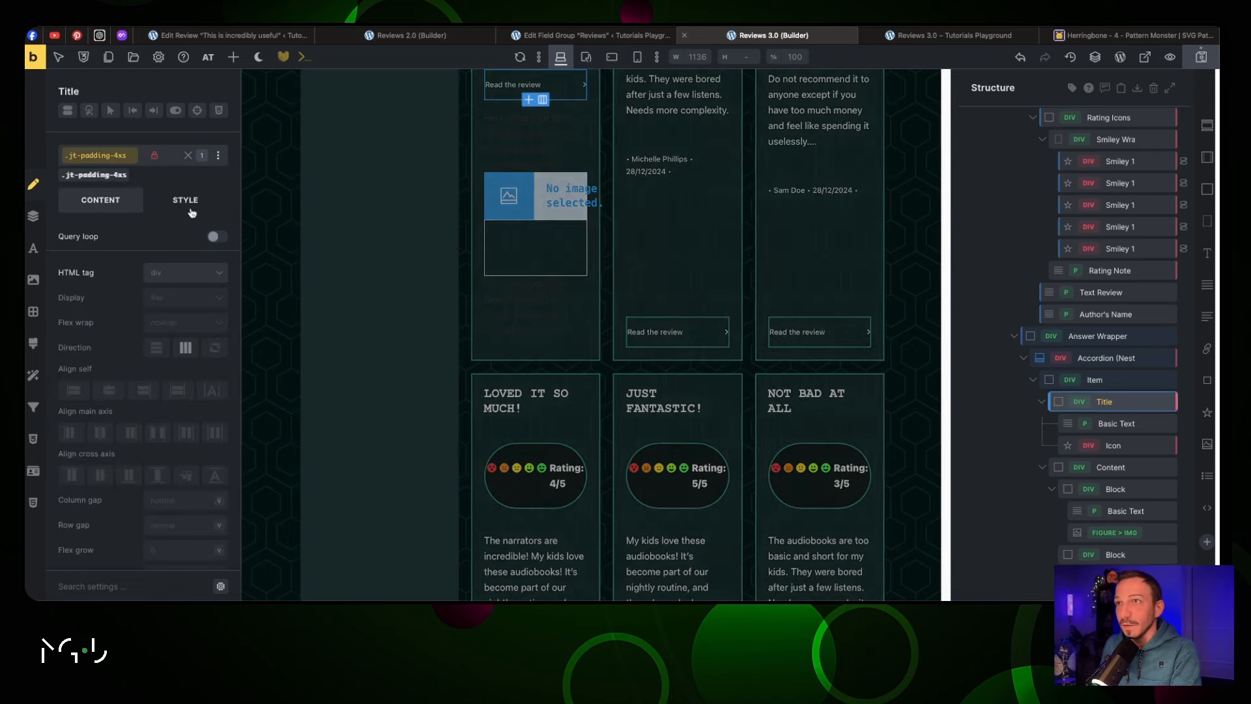
{"action": "left_click", "coordinate": [531, 85]}
{"action": "scroll", "coordinate": [561, 154], "scroll_direction": "up", "scroll_amount": 4}
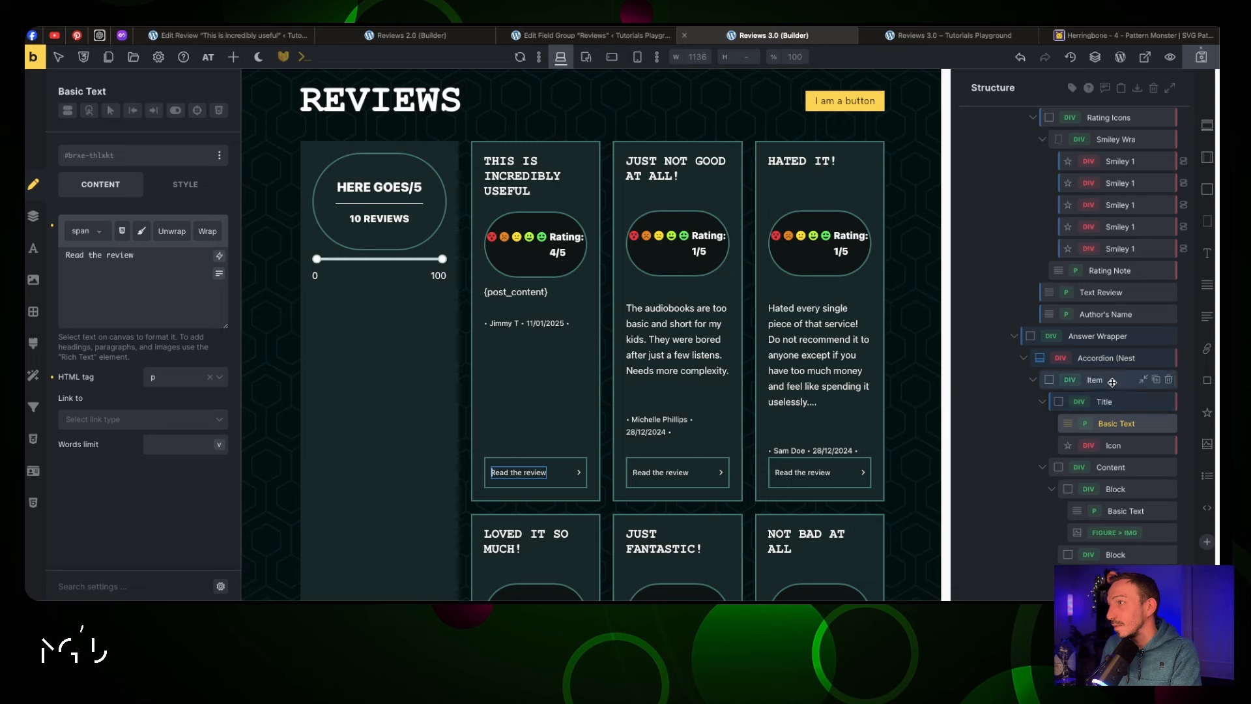
Add the jt-bg-secondary-d-7 background class to the accordion Title
{"action": "left_click", "coordinate": [1105, 401]}
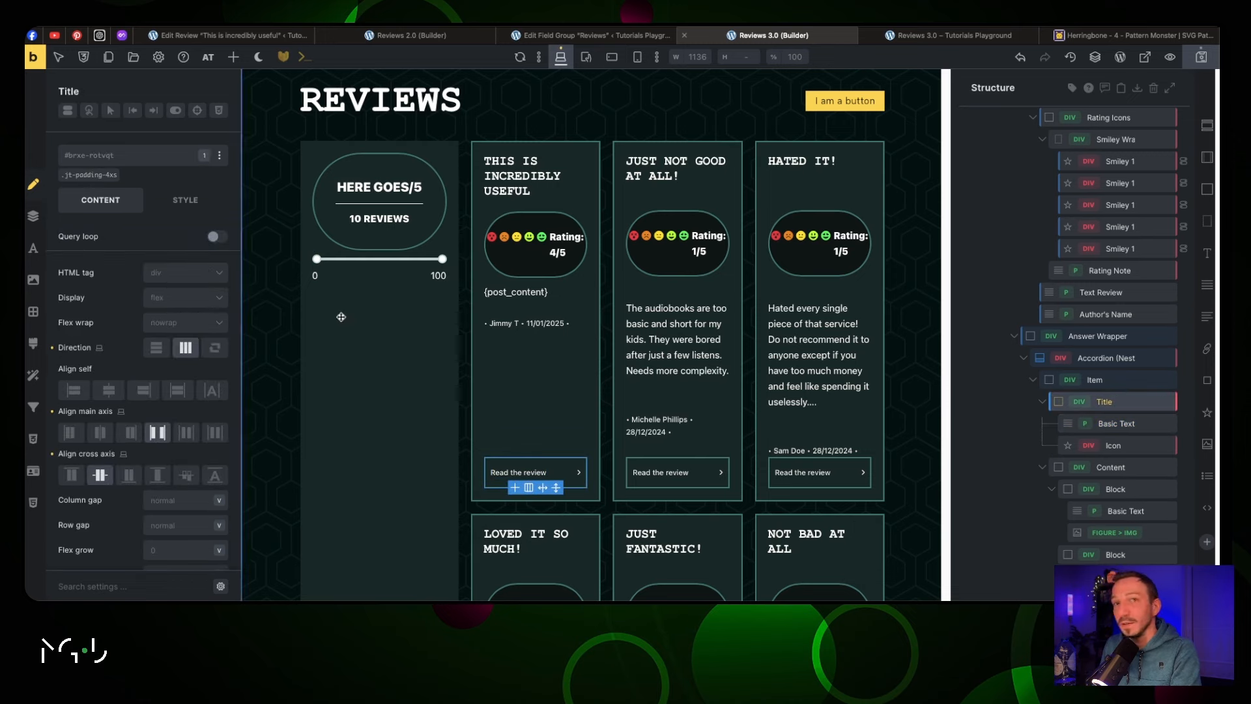
{"action": "left_click", "coordinate": [107, 160]}
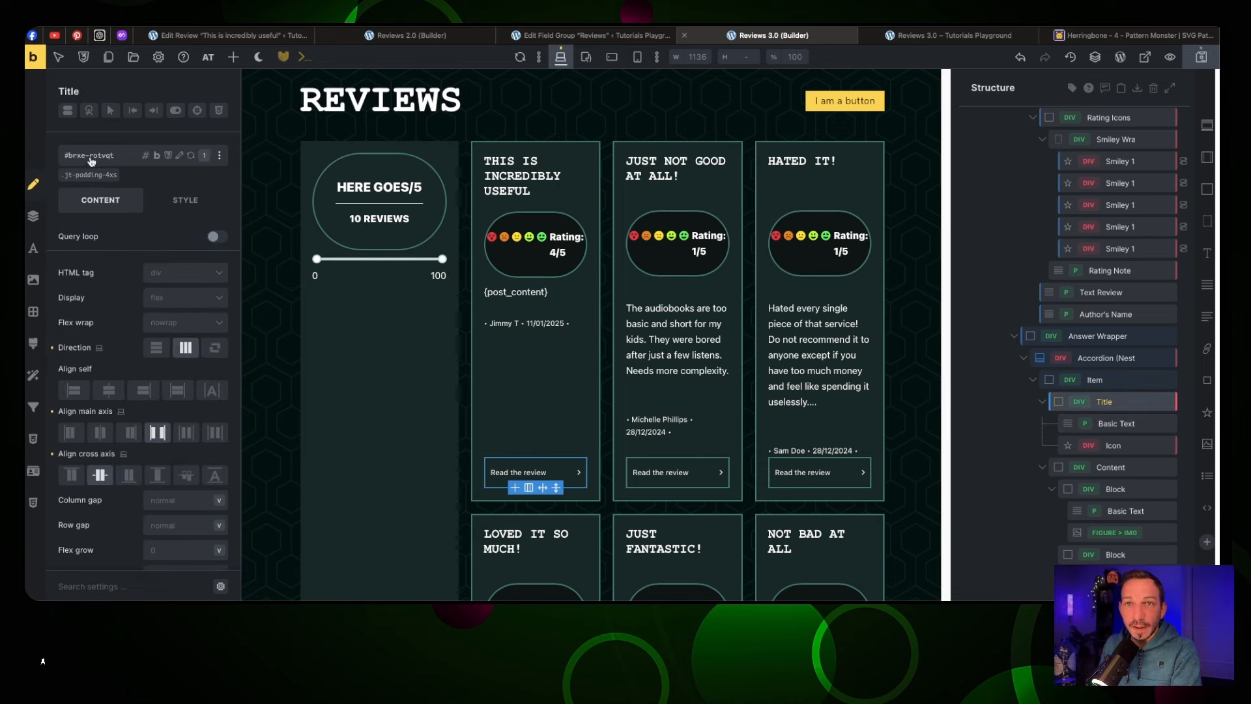
{"action": "type", "text": "t"}
{"action": "key", "text": "BackSpace"}
{"action": "type", "text": "bg"}
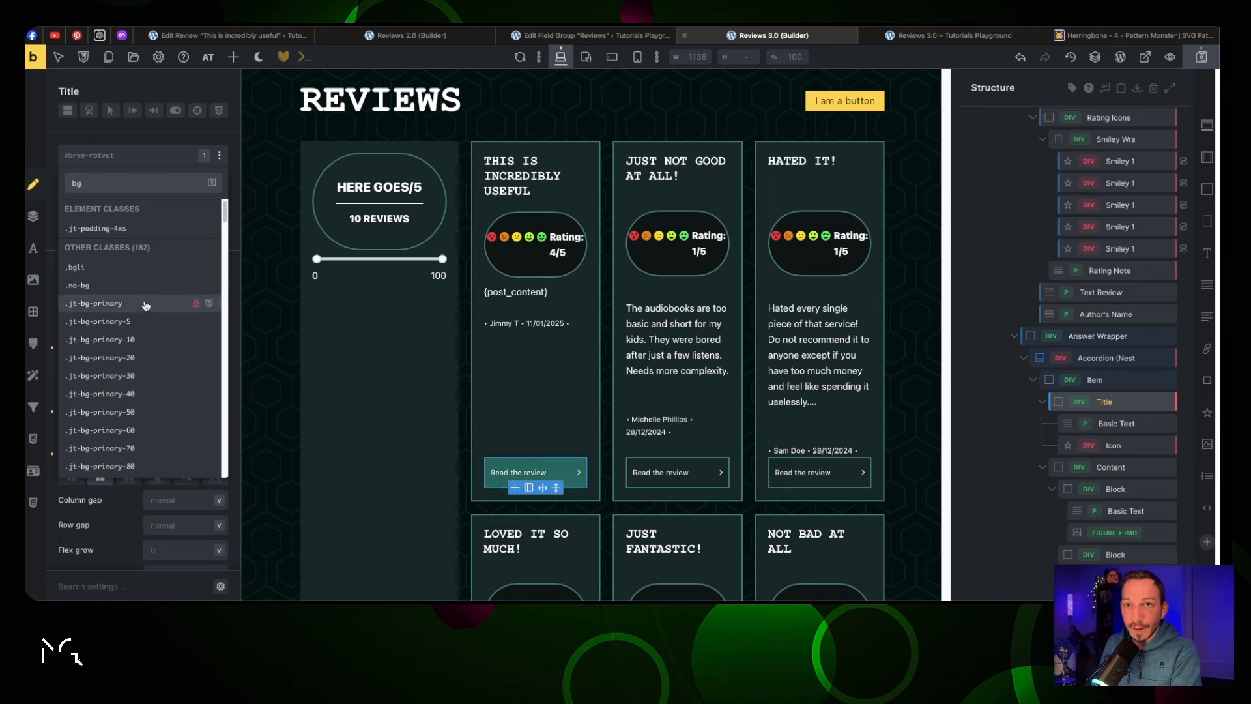
{"action": "scroll", "coordinate": [145, 303], "scroll_direction": "down", "scroll_amount": 10}
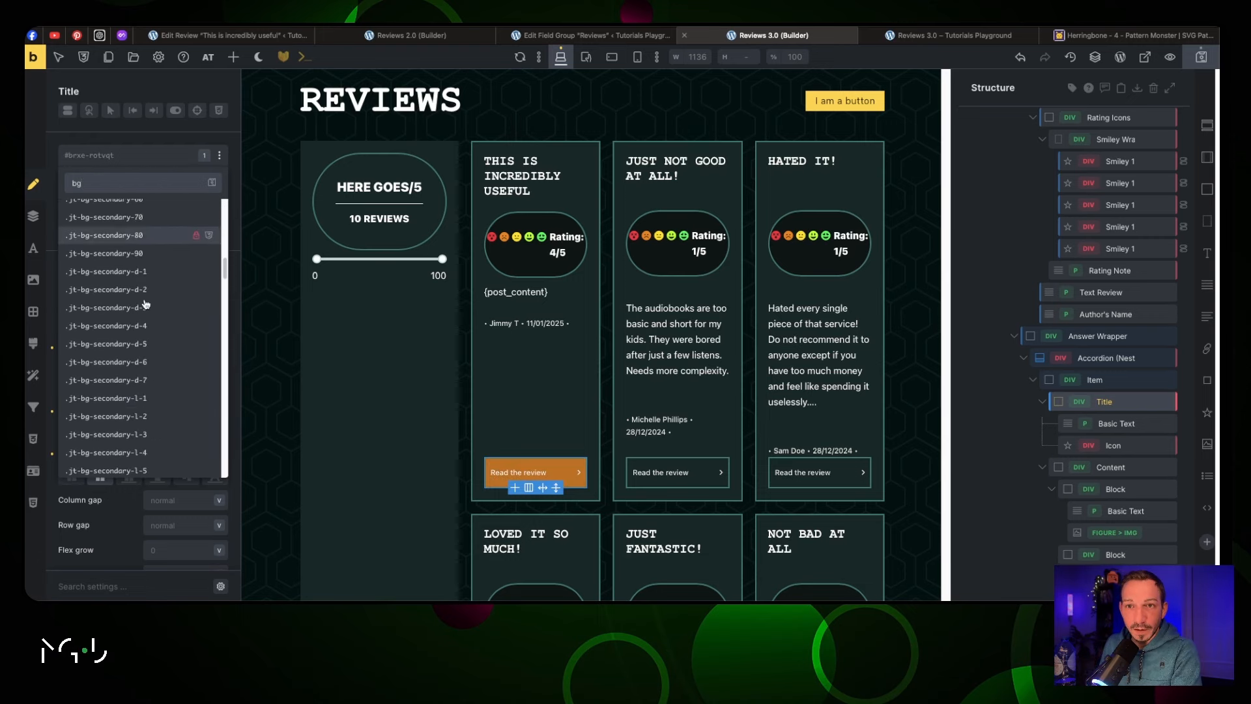
{"action": "left_click", "coordinate": [144, 381]}
{"action": "left_click", "coordinate": [518, 365]}
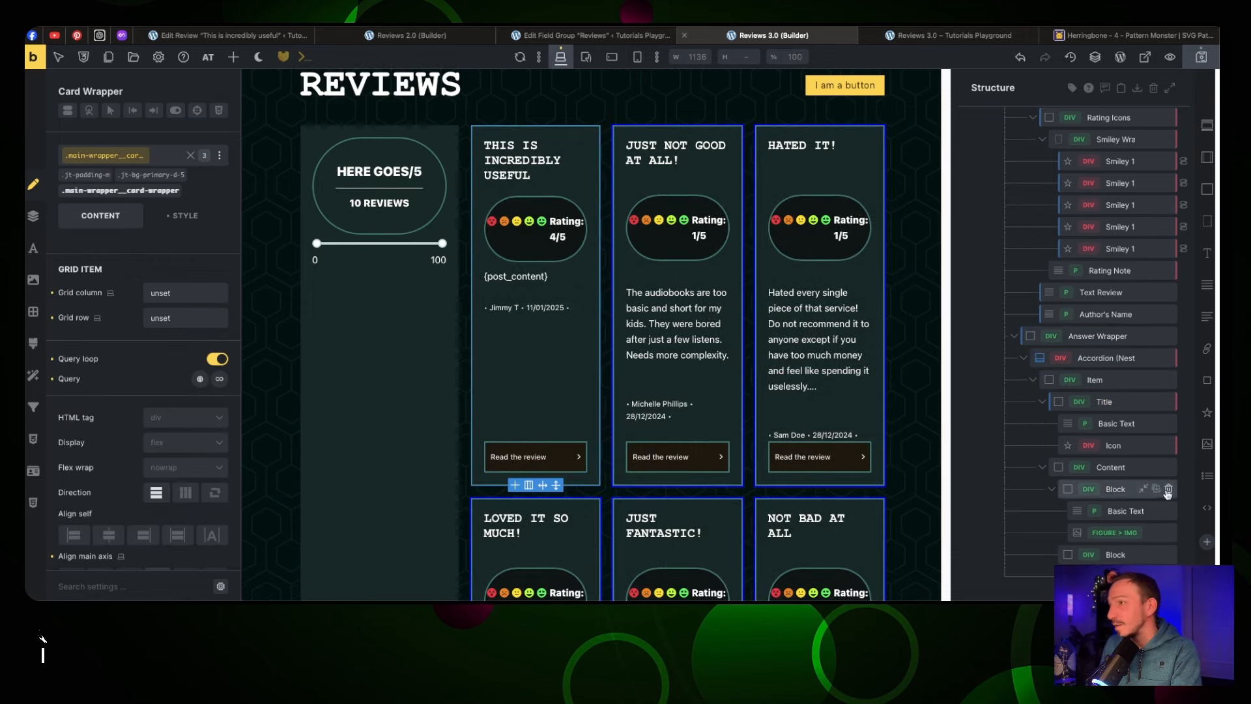
Replace the accordion content's 15px padding with var(--jt-space-s) on all four sides
{"action": "left_click", "coordinate": [1108, 359]}
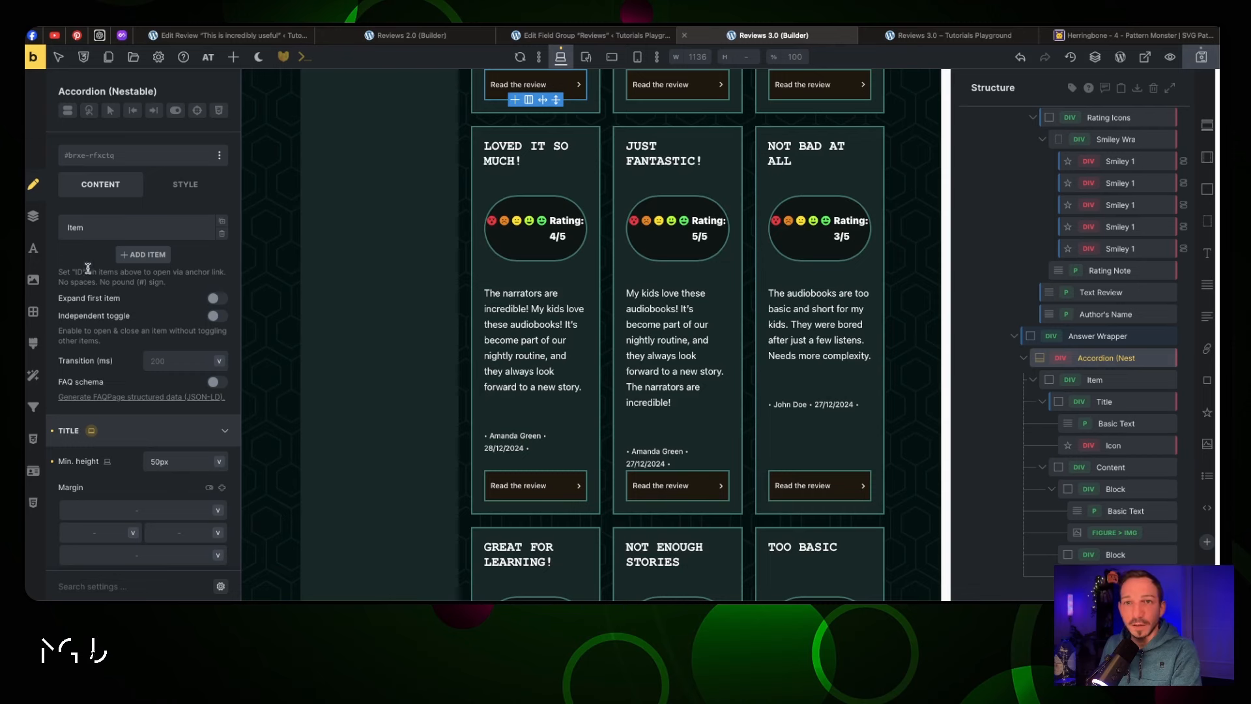
{"action": "left_click", "coordinate": [124, 433]}
{"action": "left_click", "coordinate": [124, 462]}
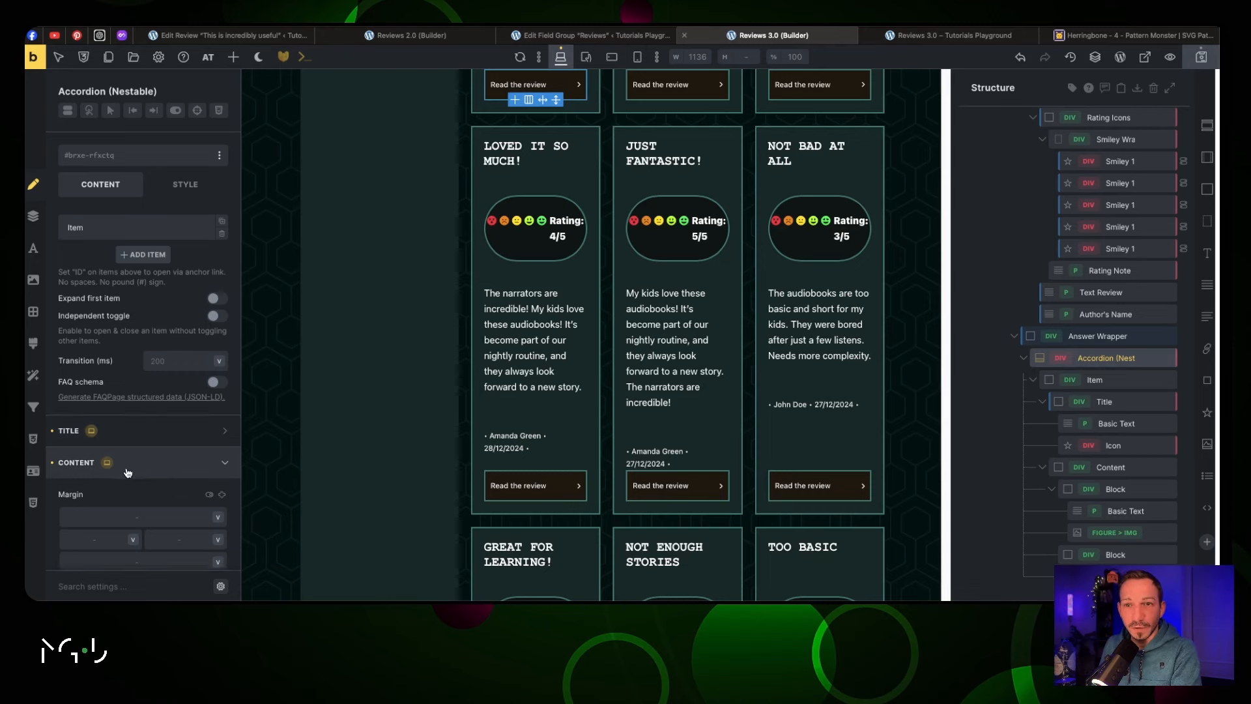
{"action": "scroll", "coordinate": [163, 424], "scroll_direction": "down", "scroll_amount": 3}
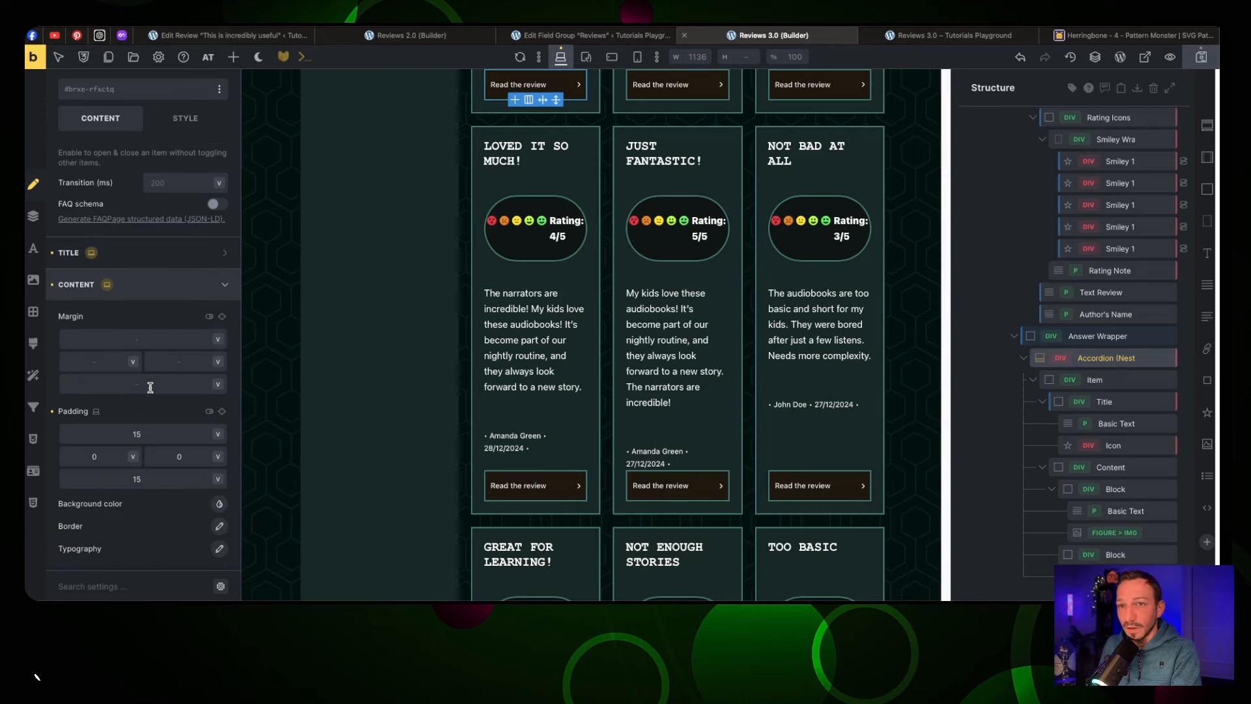
{"action": "left_click", "coordinate": [573, 488]}
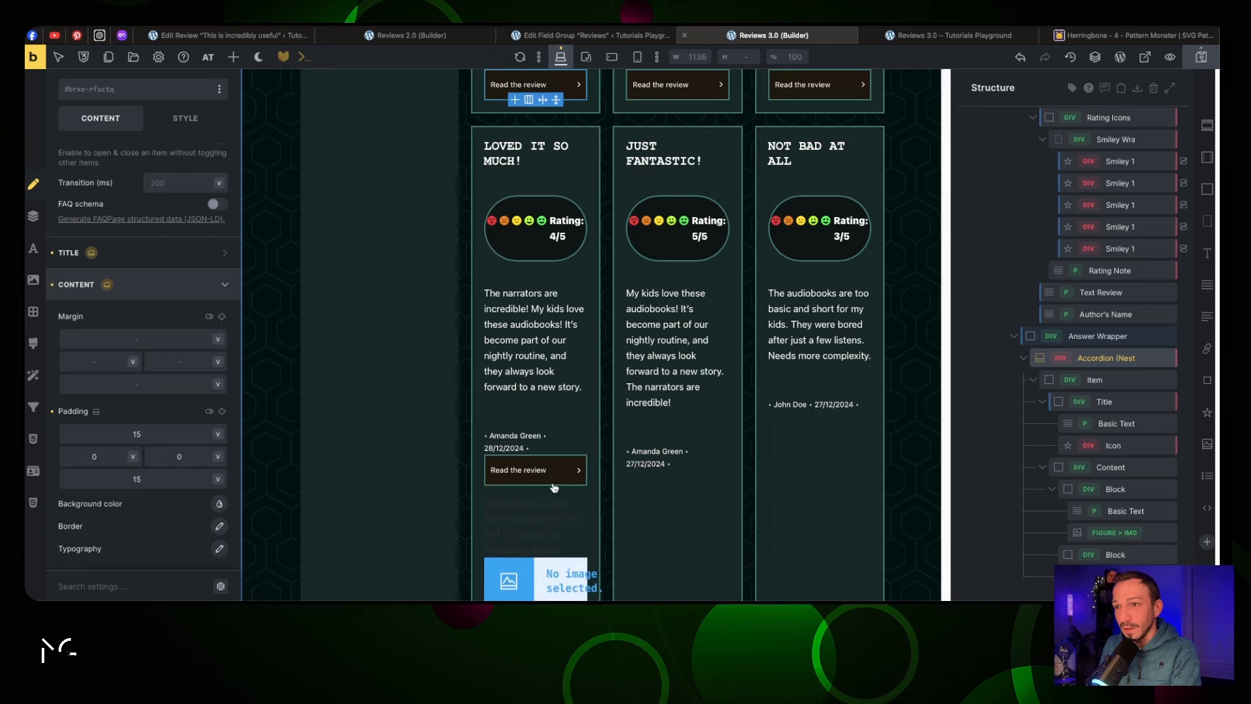
{"action": "key", "text": "BackSpace"}
{"action": "right_click", "coordinate": [155, 429]}
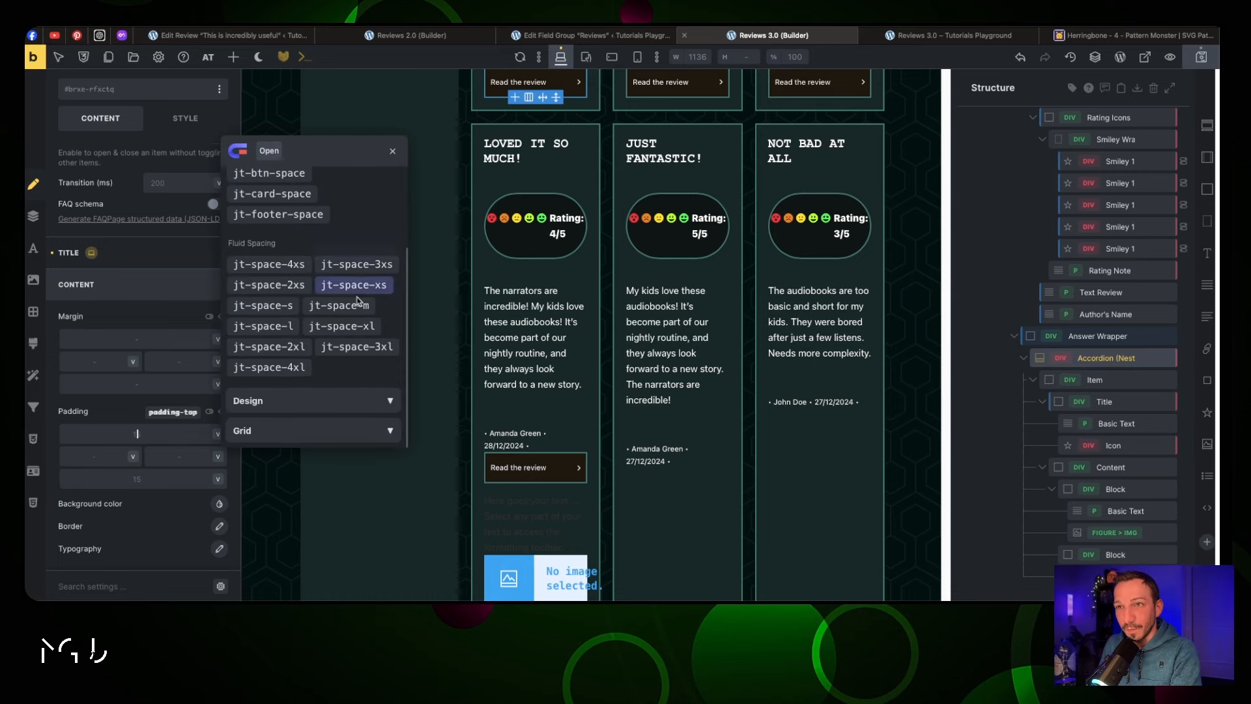
{"action": "left_click", "coordinate": [285, 311]}
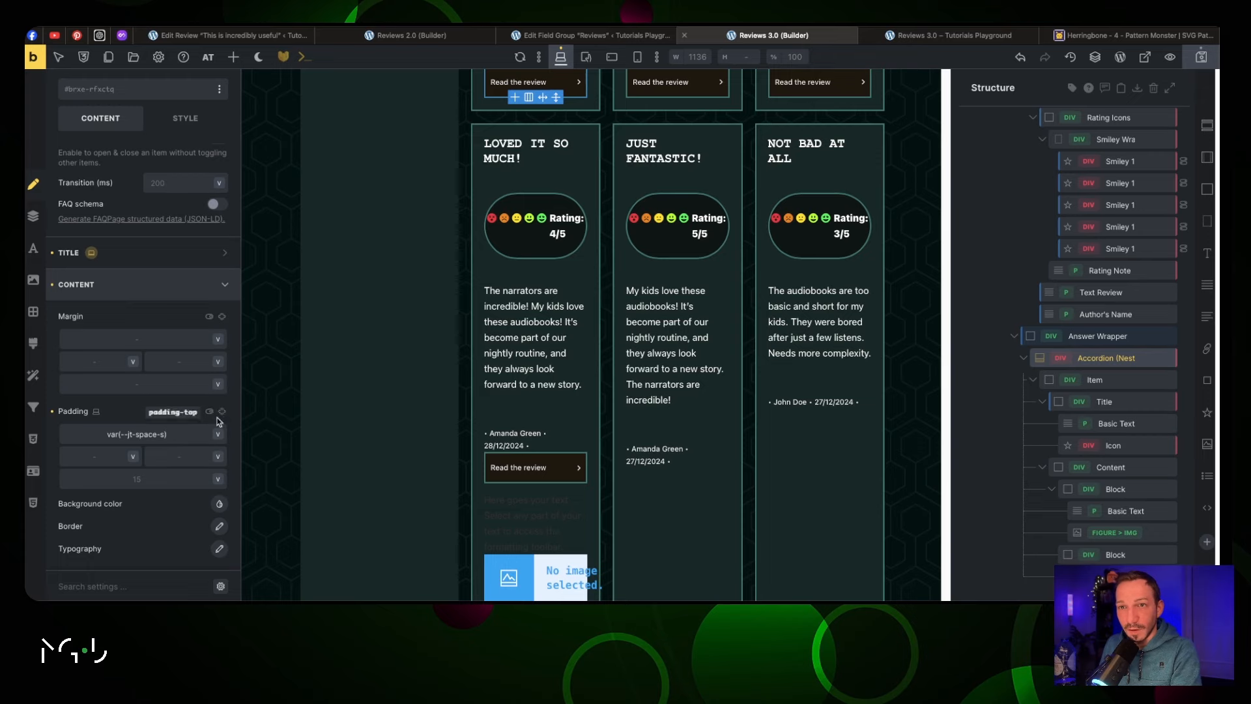
{"action": "left_click", "coordinate": [222, 412]}
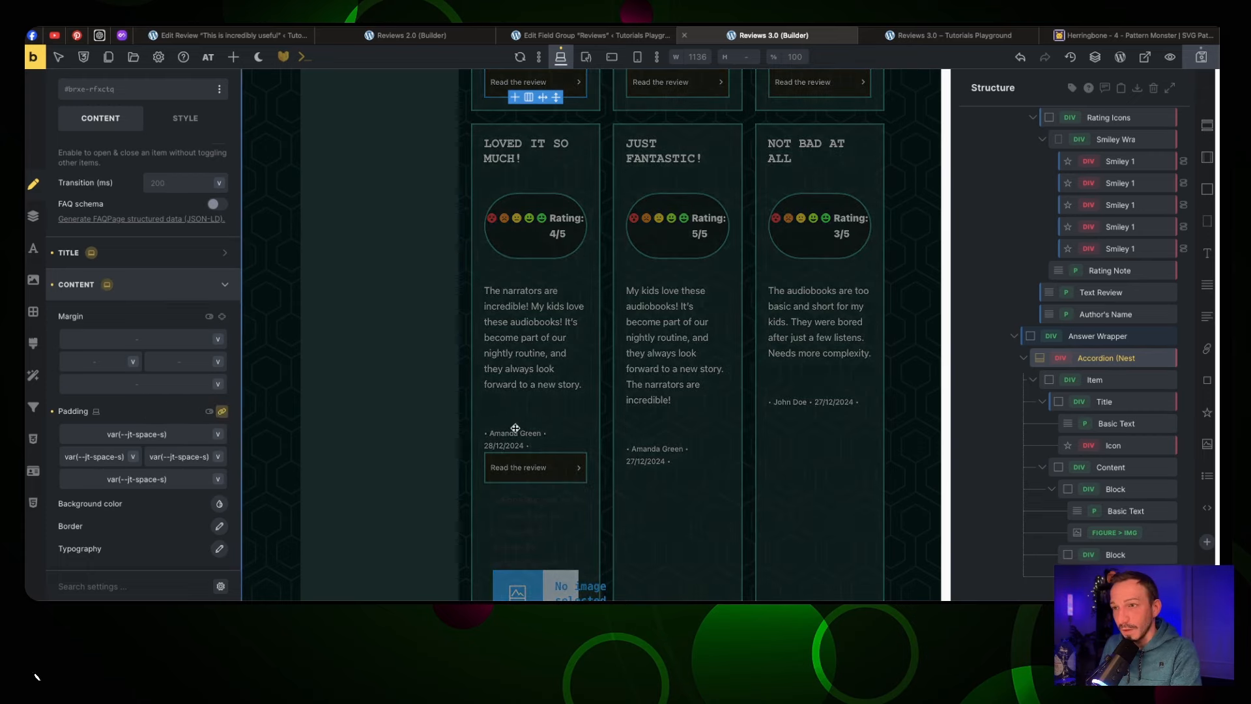
Replace the answer block's placeholder text with the {post_modified} dynamic date tag
{"action": "left_click", "coordinate": [541, 352]}
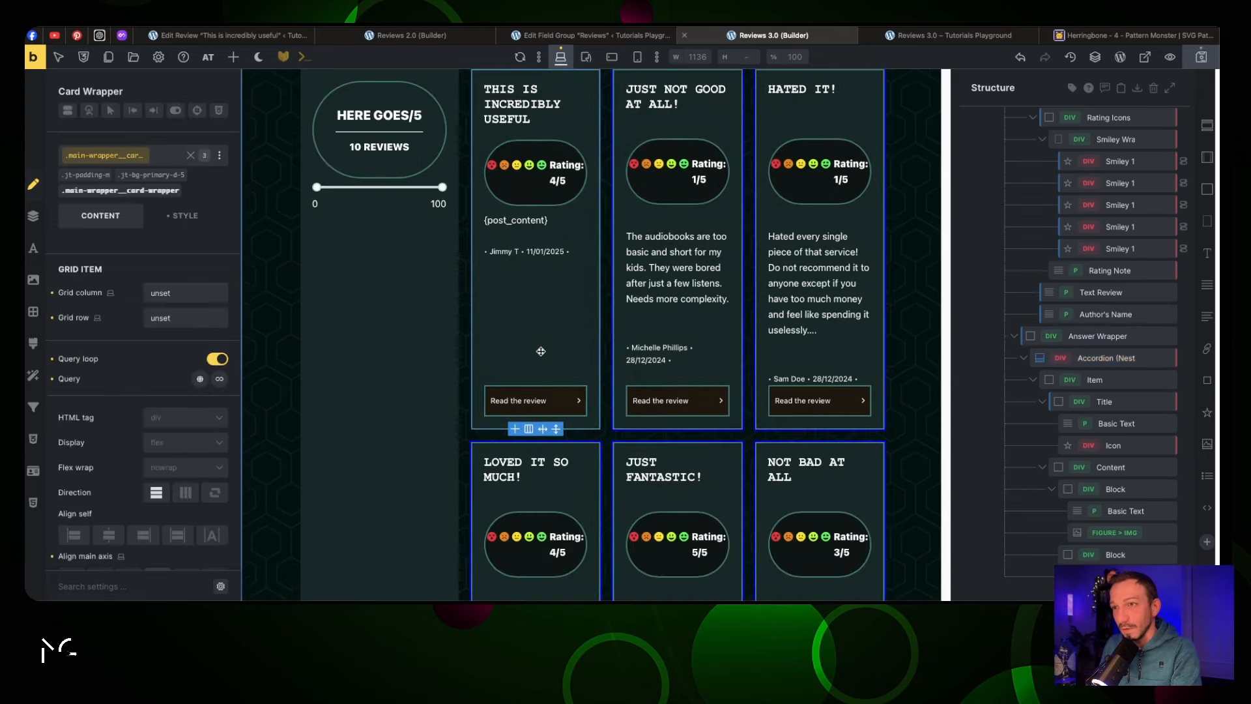
{"action": "left_click", "coordinate": [541, 392]}
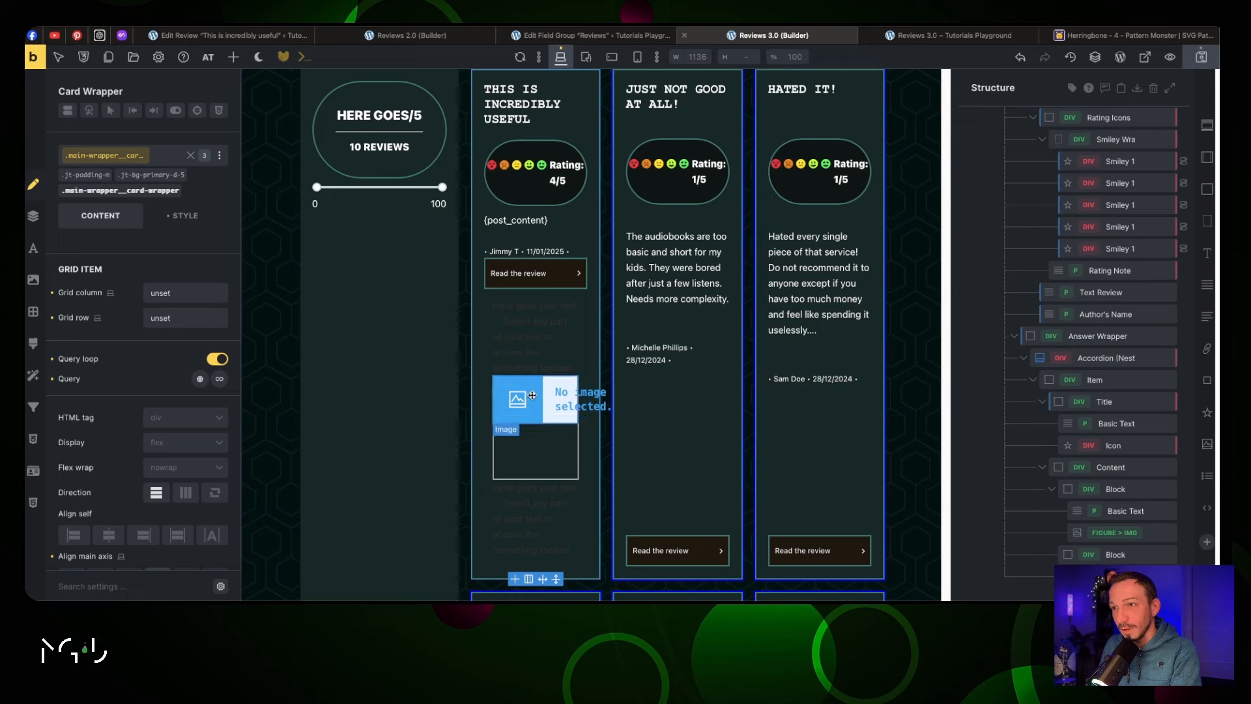
{"action": "left_click", "coordinate": [531, 339]}
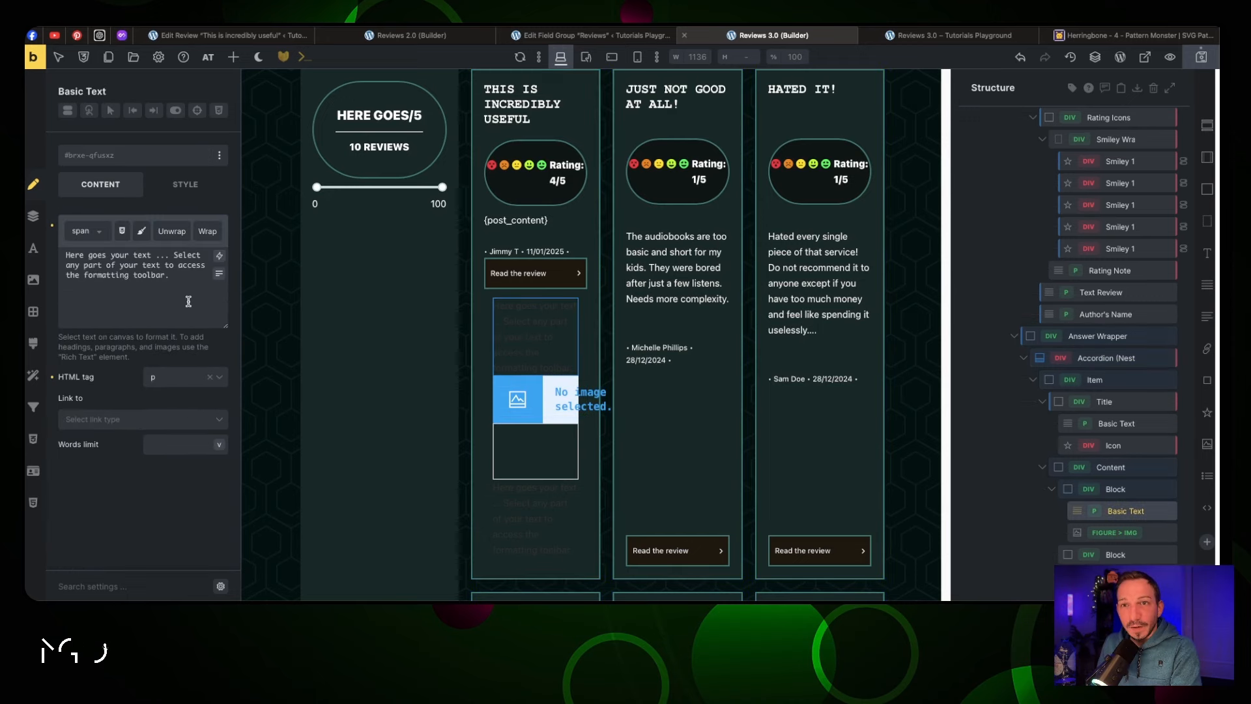
{"action": "left_click_drag", "start_coordinate": [171, 275], "coordinate": [65, 254]}
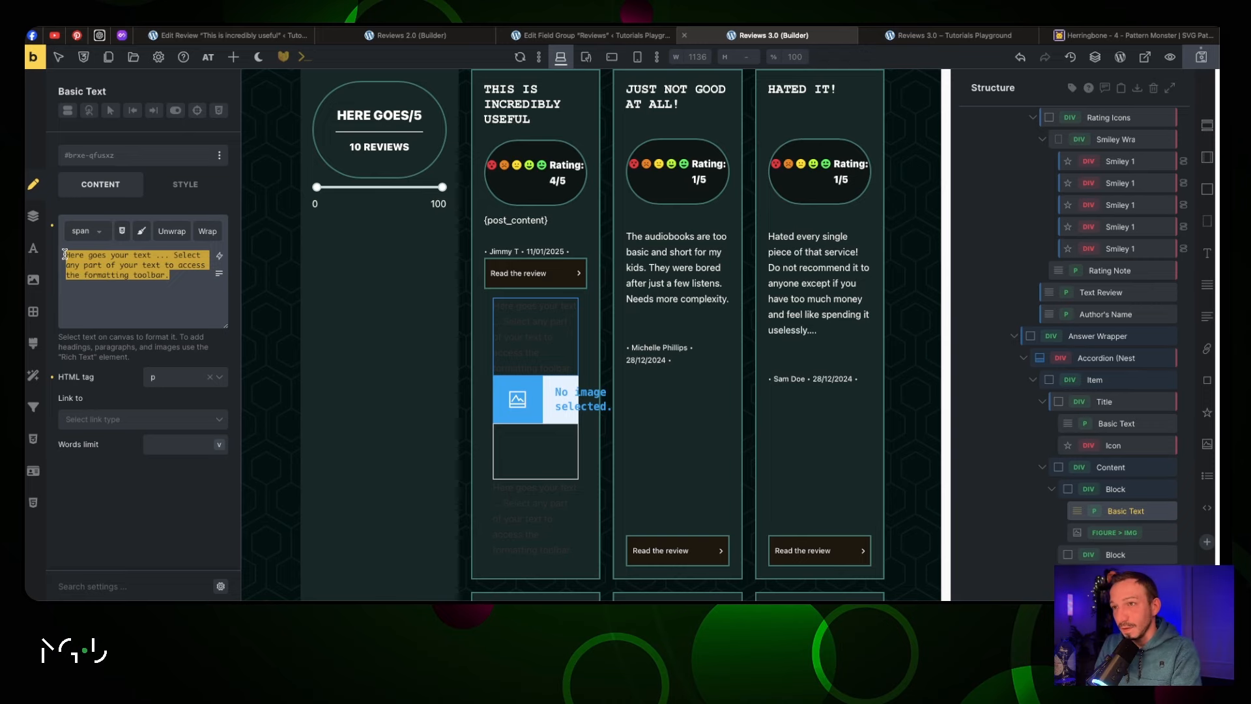
{"action": "left_click", "coordinate": [219, 256]}
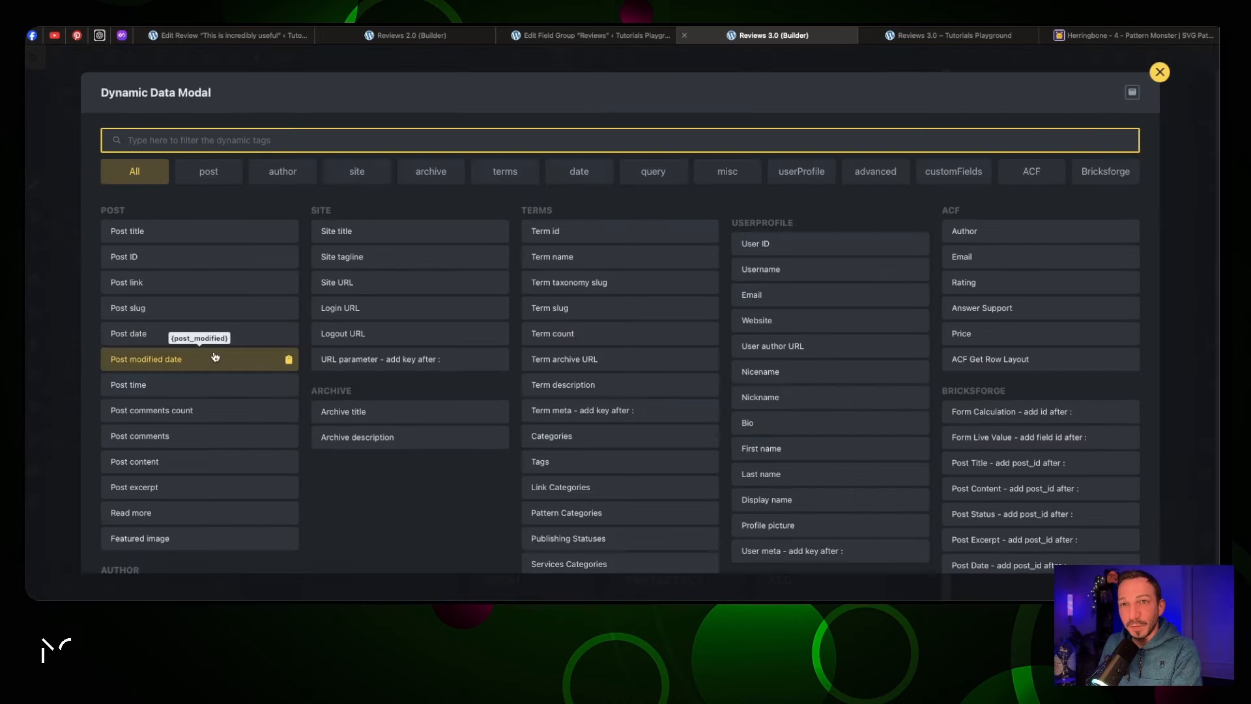
{"action": "left_click", "coordinate": [261, 358]}
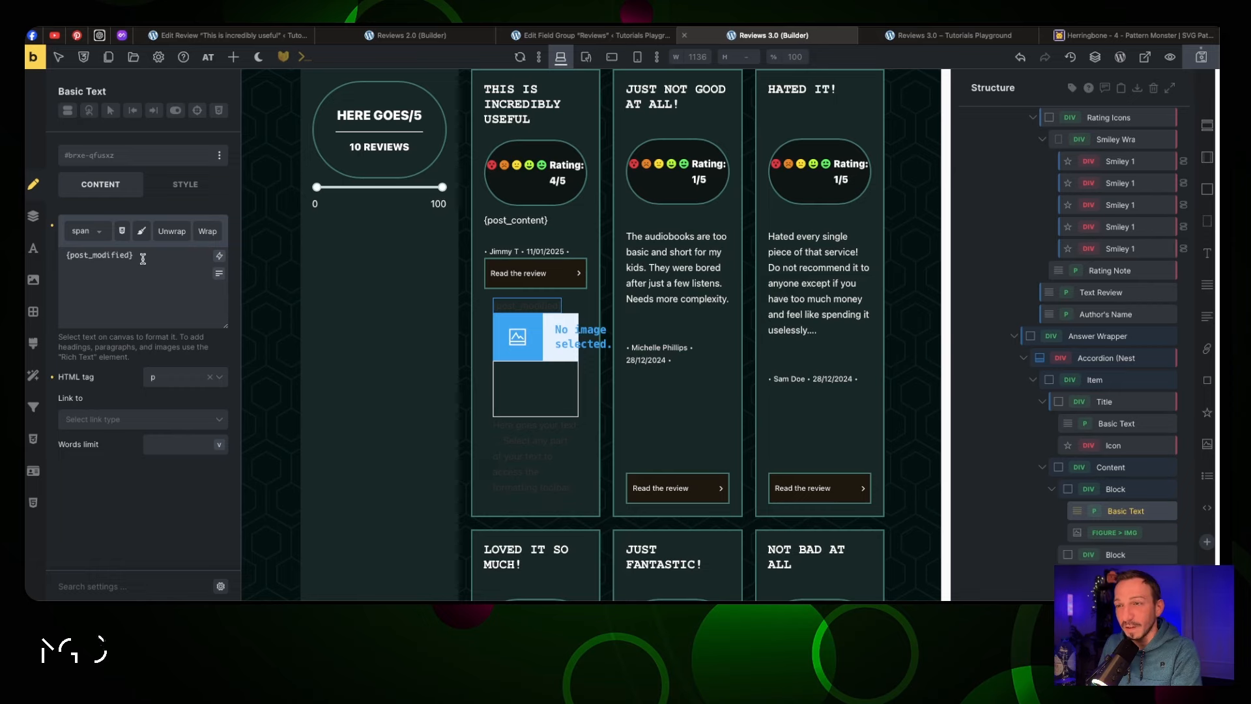
Set the answer block's image to the Logos-30.png logo from the media library
{"action": "left_click", "coordinate": [551, 342]}
{"action": "left_click", "coordinate": [158, 237]}
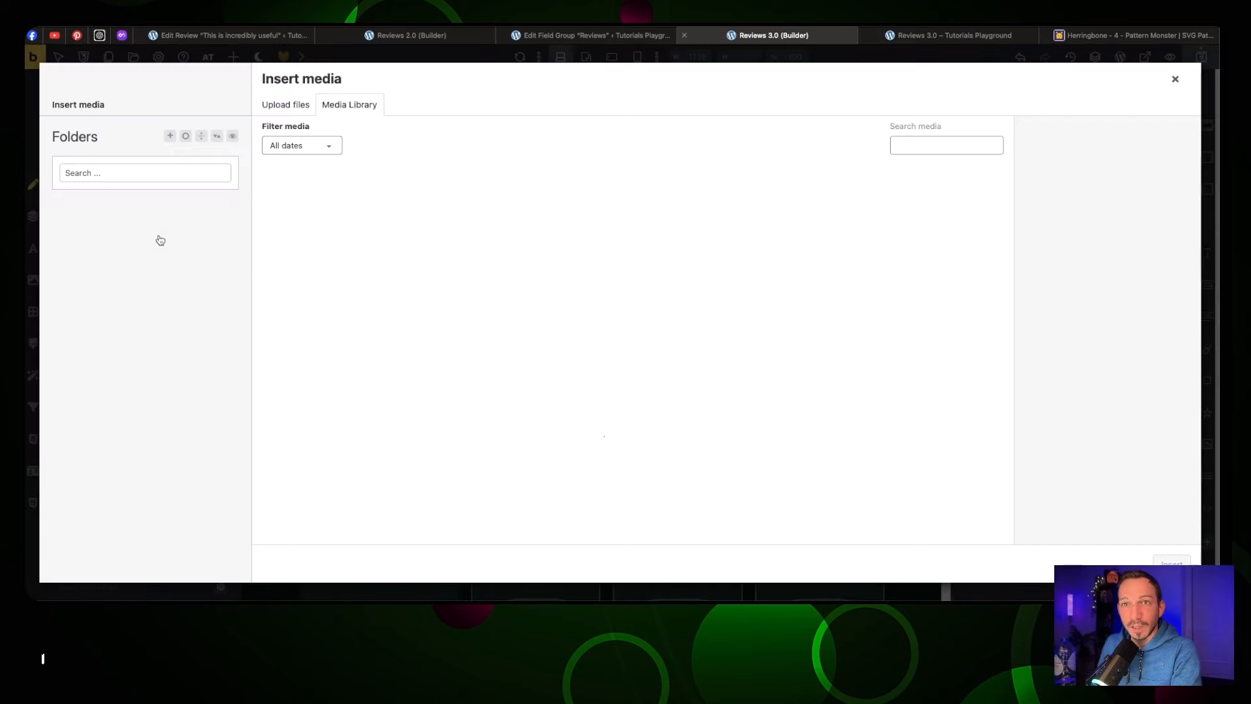
{"action": "left_click", "coordinate": [392, 236]}
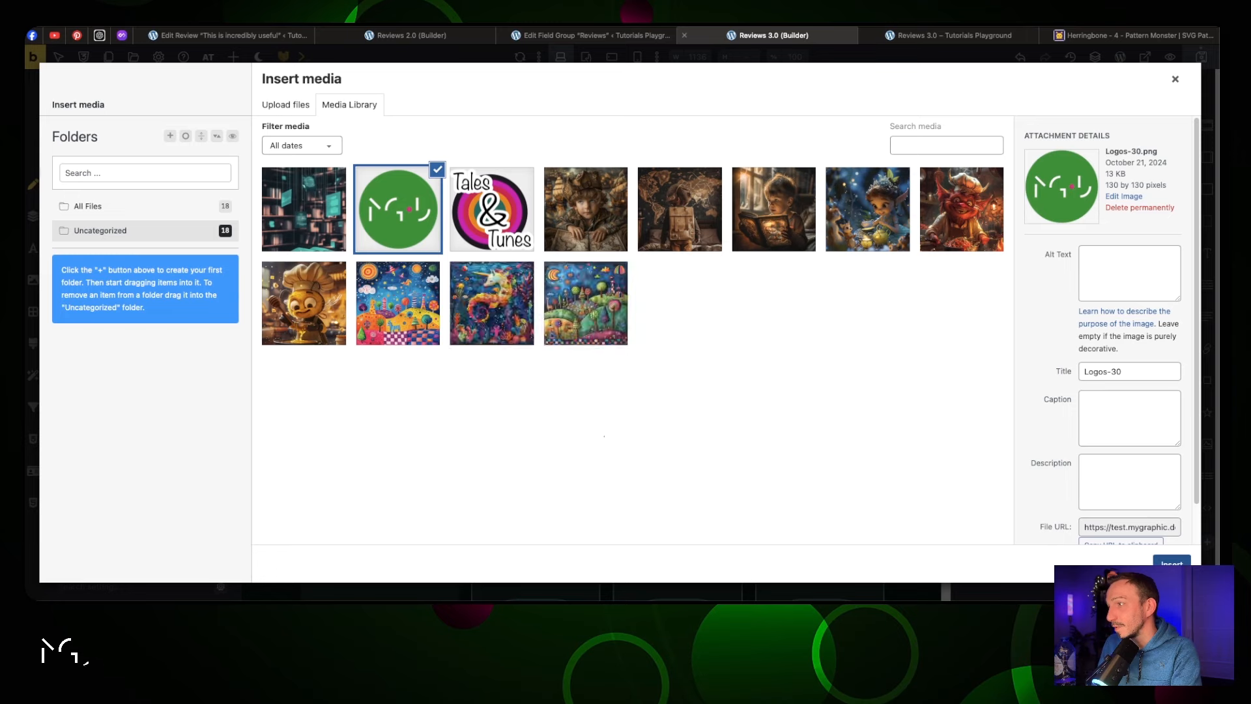
{"action": "left_click", "coordinate": [1172, 562]}
Set the logo image's width to 2.5rem
{"action": "left_click", "coordinate": [184, 185]}
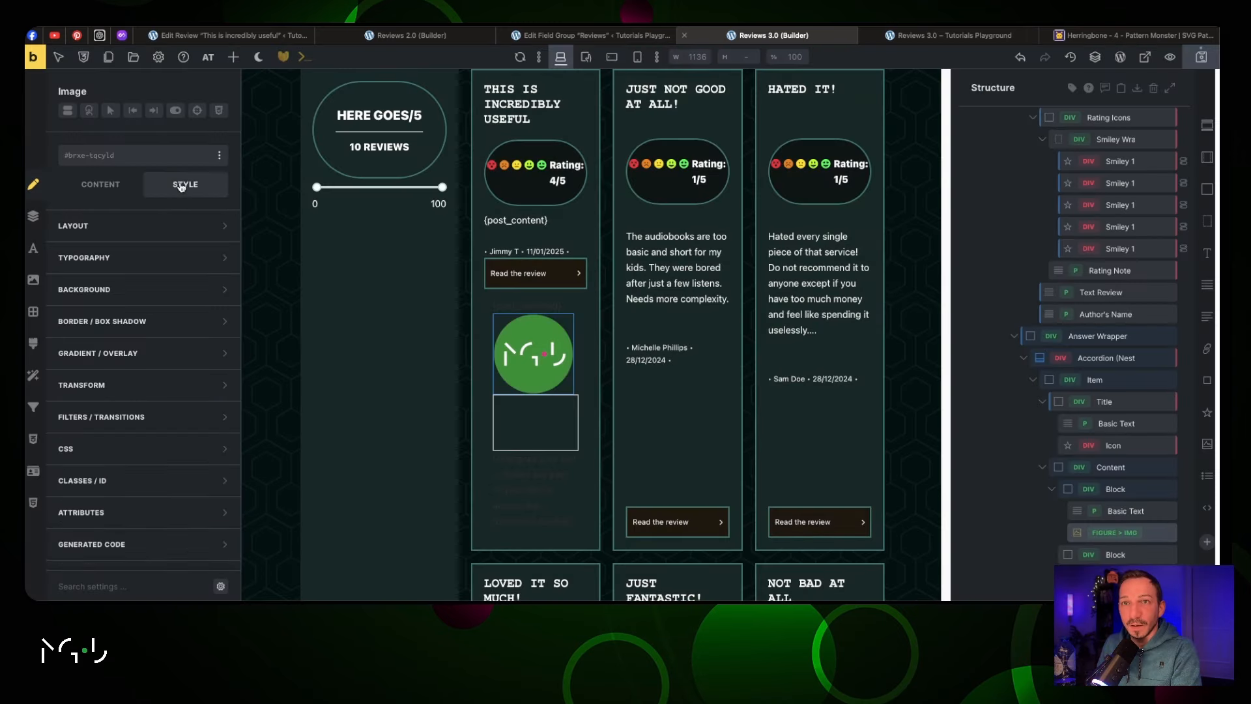
{"action": "left_click", "coordinate": [163, 227]}
{"action": "scroll", "coordinate": [191, 474], "scroll_direction": "down", "scroll_amount": 3}
{"action": "left_click", "coordinate": [163, 293]}
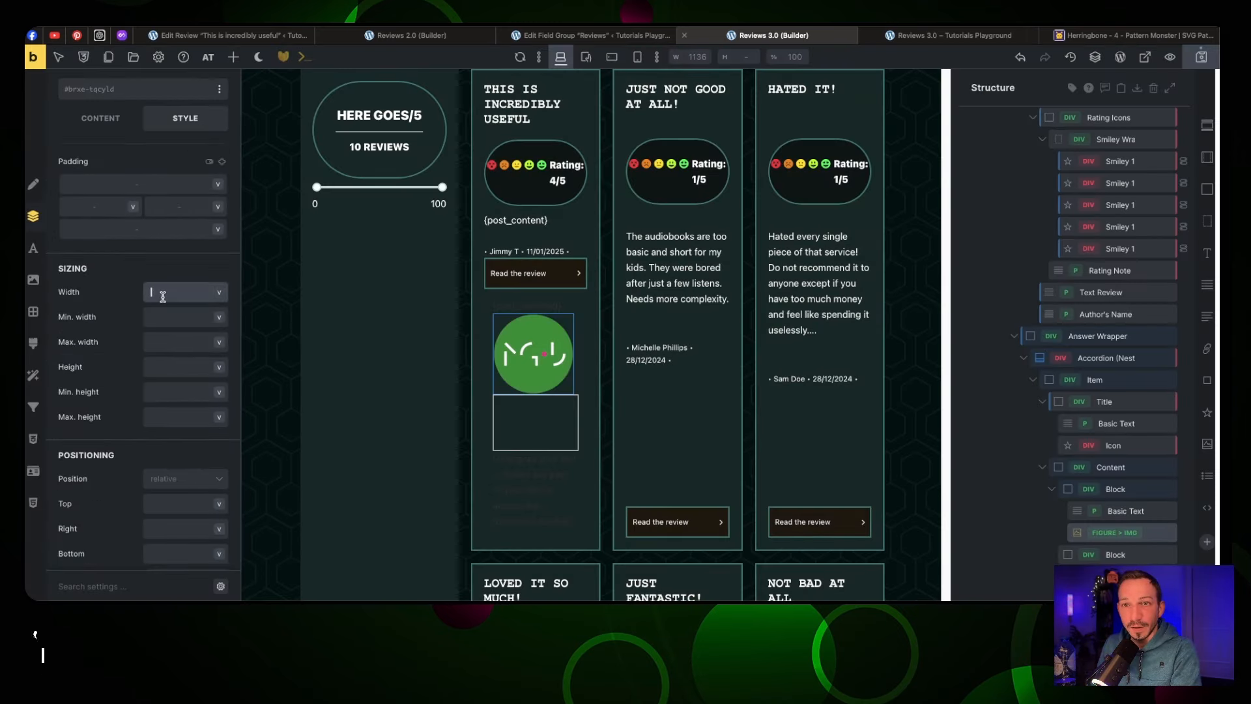
{"action": "type", "text": "15px"}
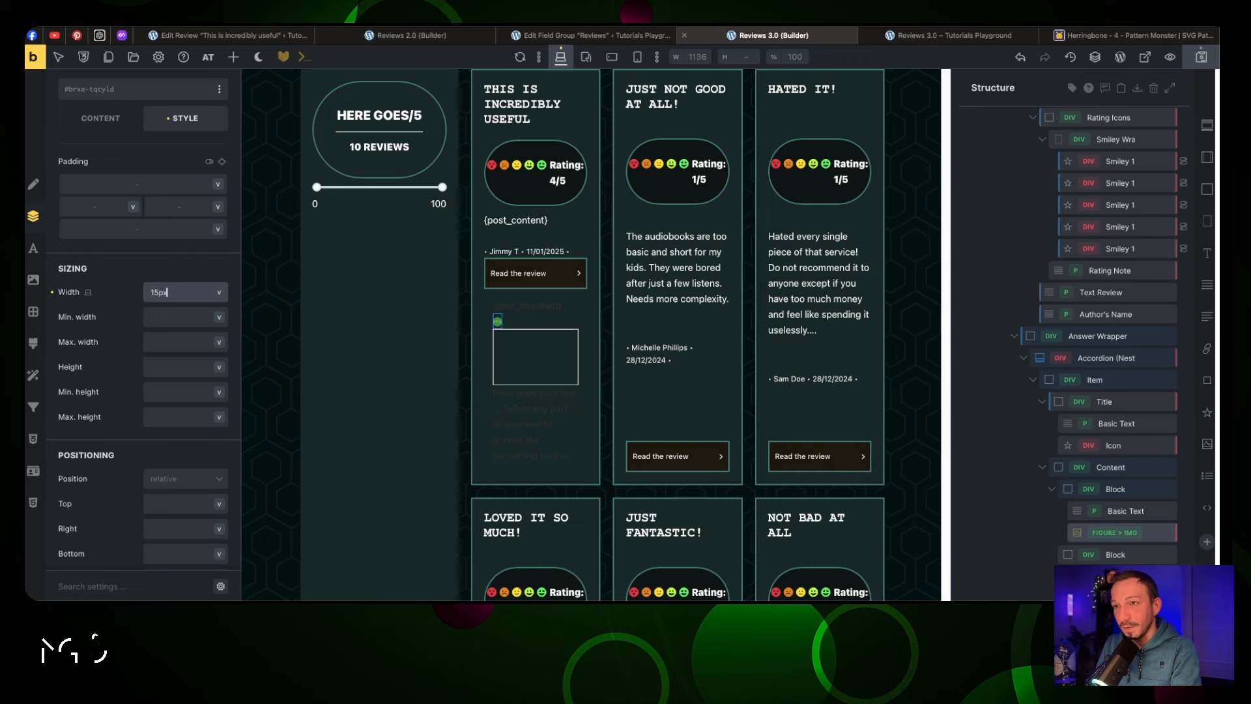
{"action": "key", "text": "BackSpace"}
{"action": "key", "text": "BackSpace"}
{"action": "key", "text": "BackSpace"}
{"action": "key", "text": "BackSpace"}
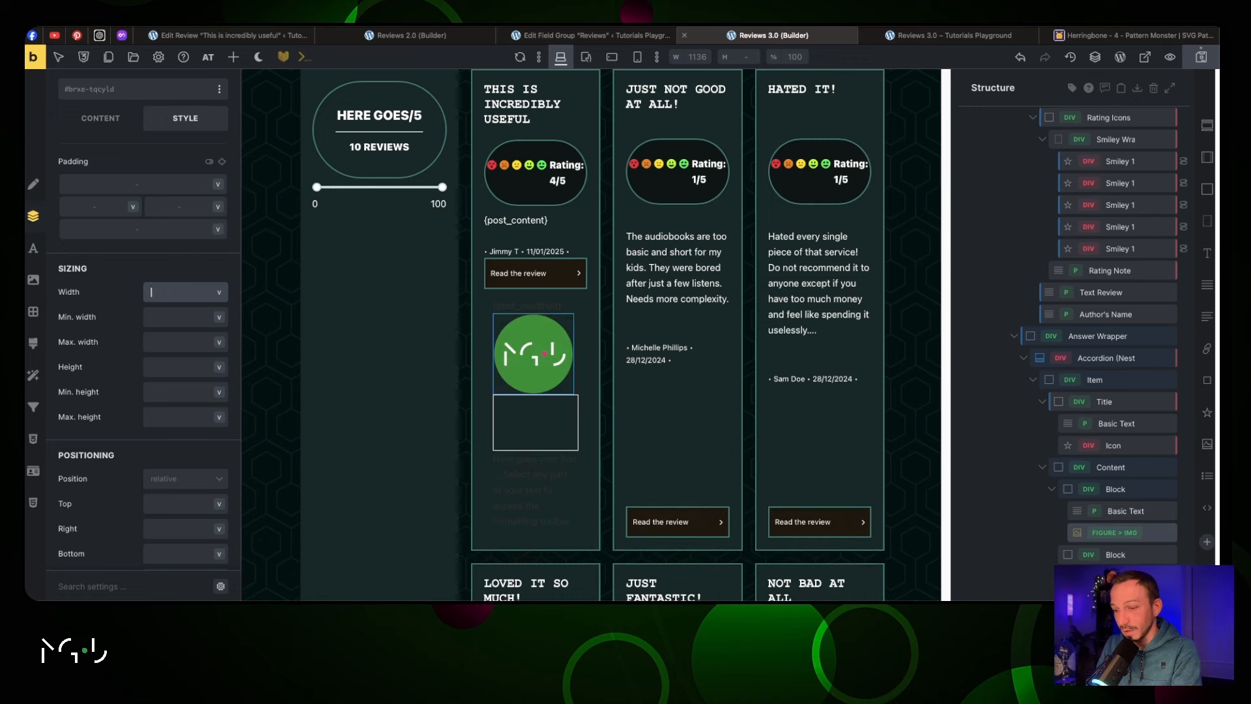
{"action": "type", "text": "20px"}
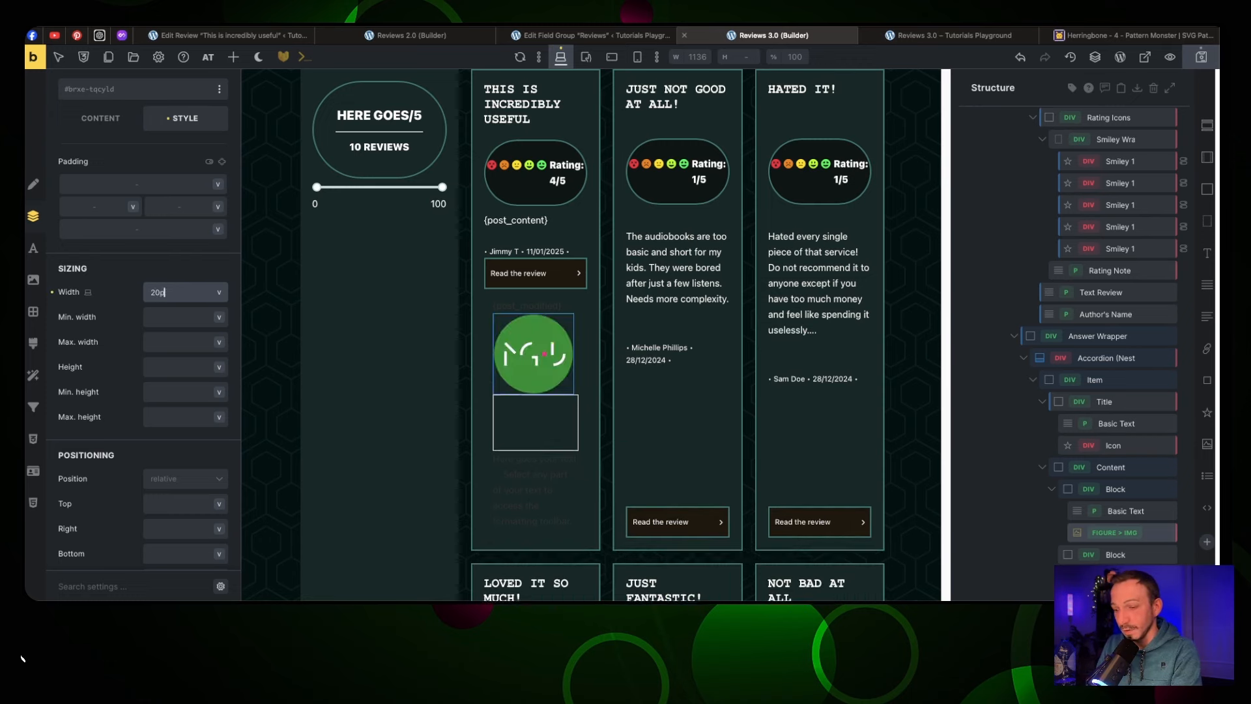
{"action": "key", "text": "BackSpace"}
{"action": "key", "text": "BackSpace"}
{"action": "key", "text": "BackSpace"}
{"action": "key", "text": "BackSpace"}
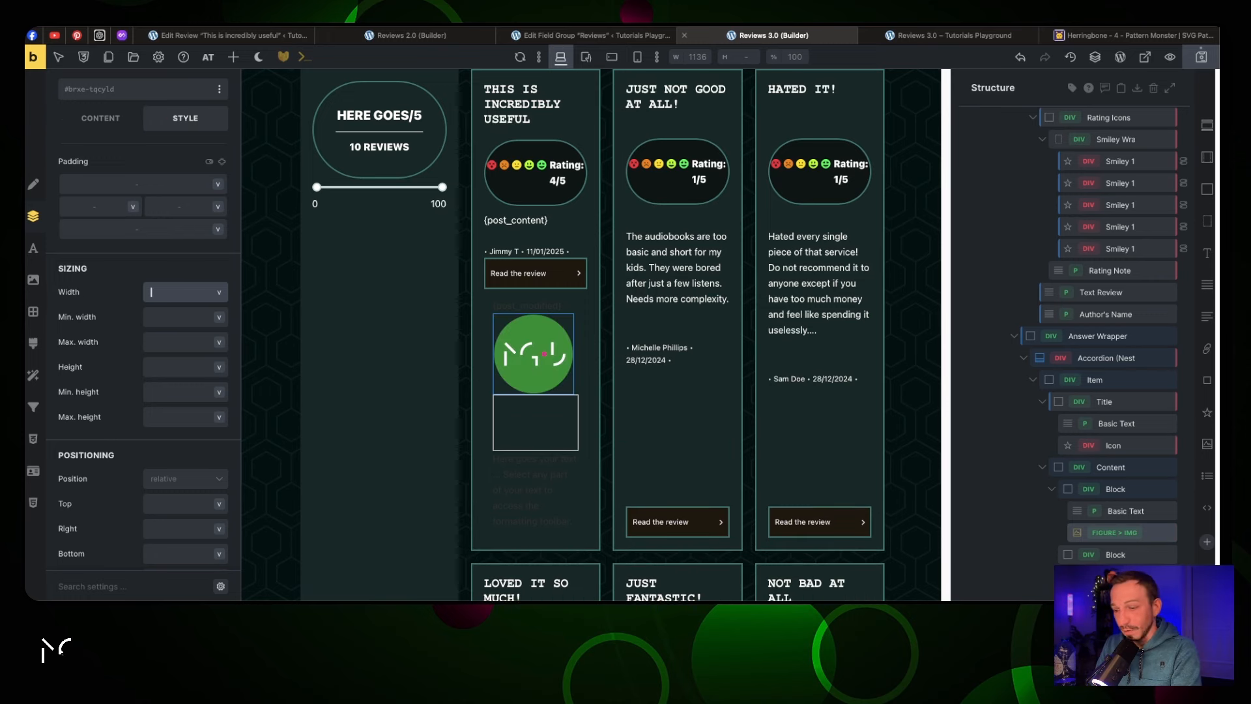
{"action": "type", "text": "2.5rem"}
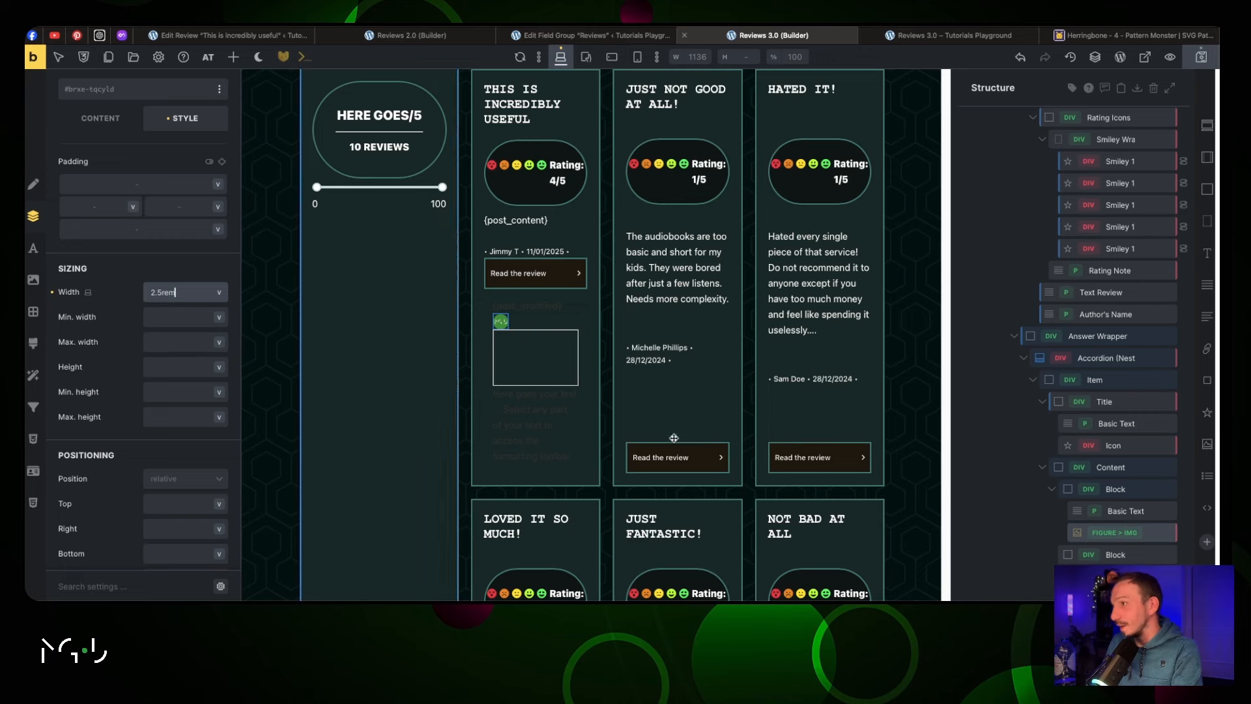
Lay out the answer block's items in a row with space-between alignment
{"action": "left_click", "coordinate": [1140, 490]}
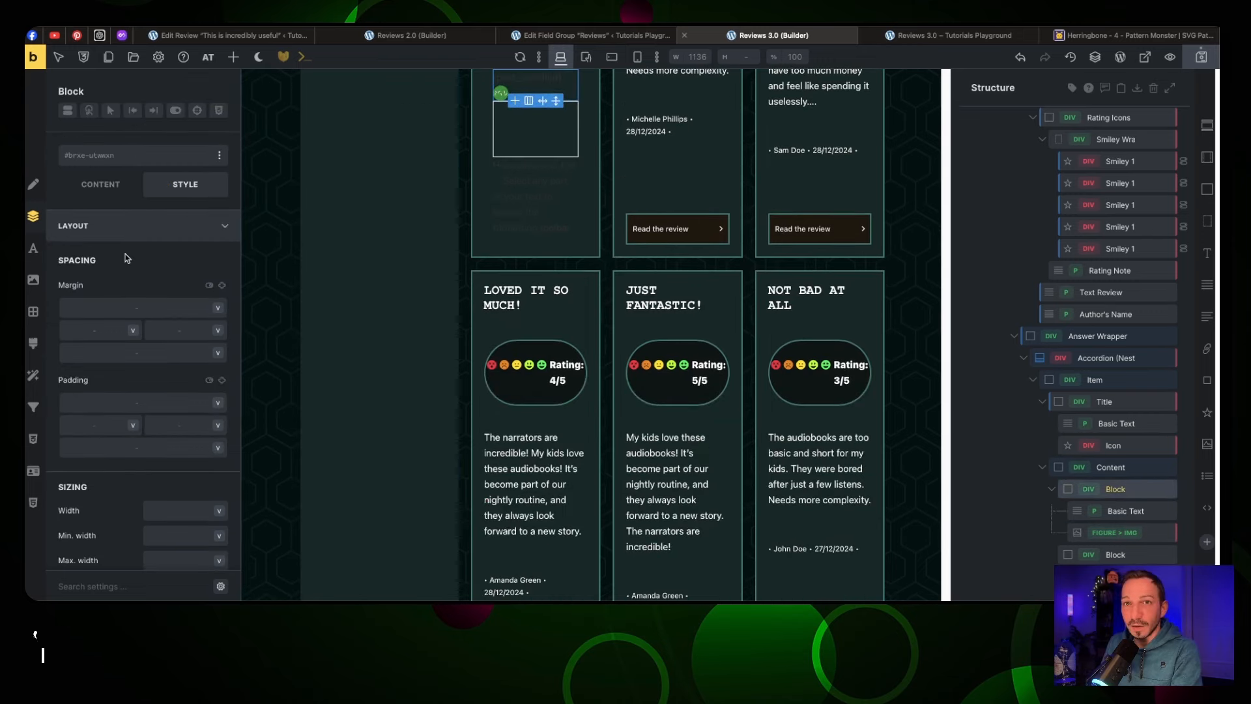
{"action": "left_click", "coordinate": [99, 185]}
{"action": "left_click", "coordinate": [185, 333]}
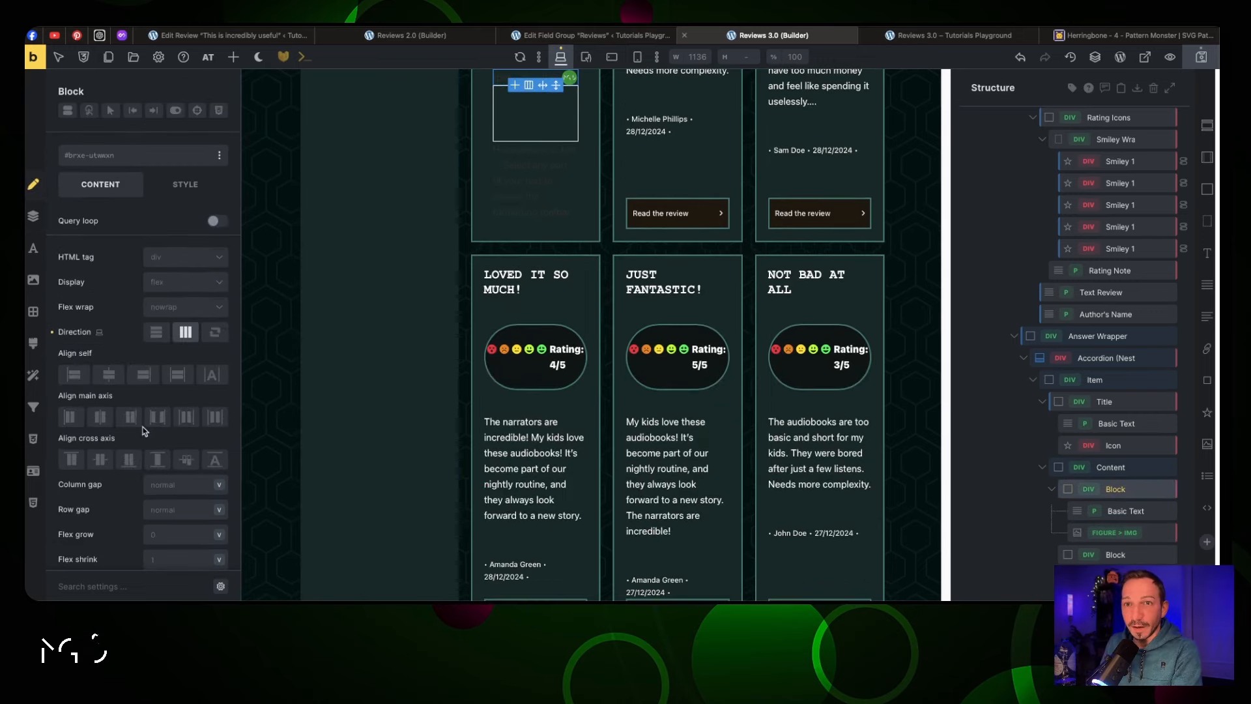
{"action": "left_click", "coordinate": [156, 420]}
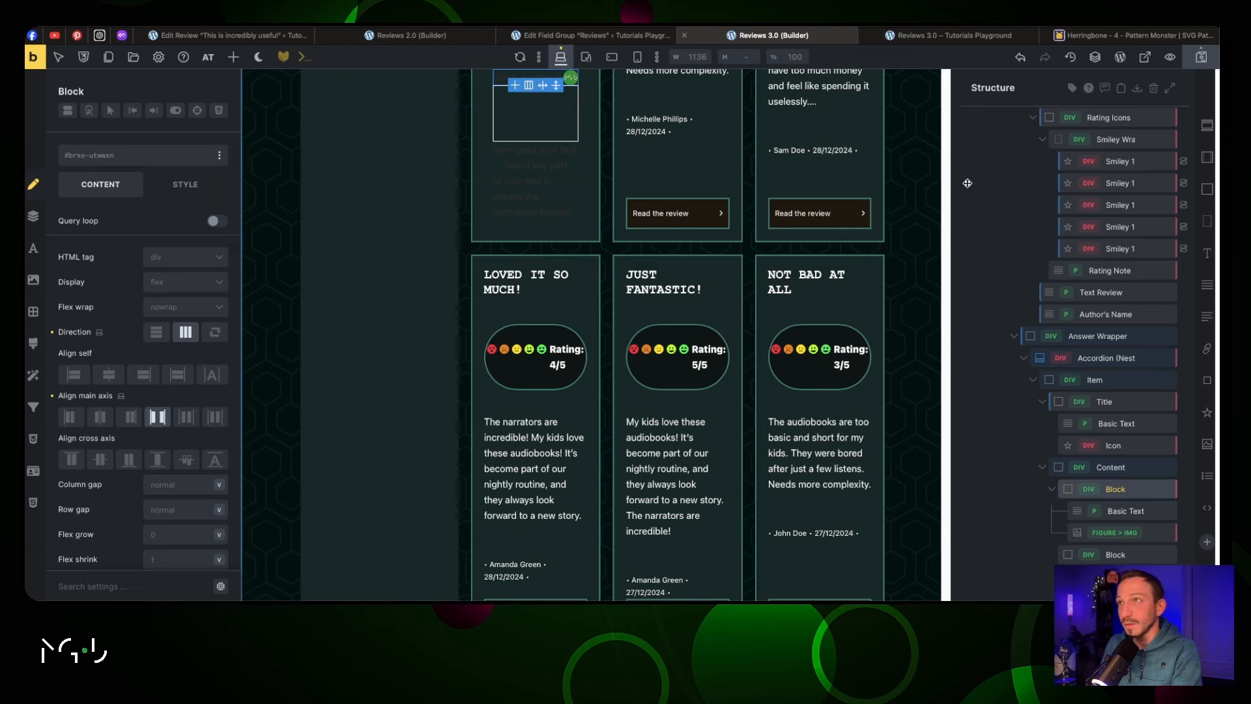
Add the jt-text-light and jt-text-s classes to the {post_modified} date text
{"action": "left_click", "coordinate": [507, 77]}
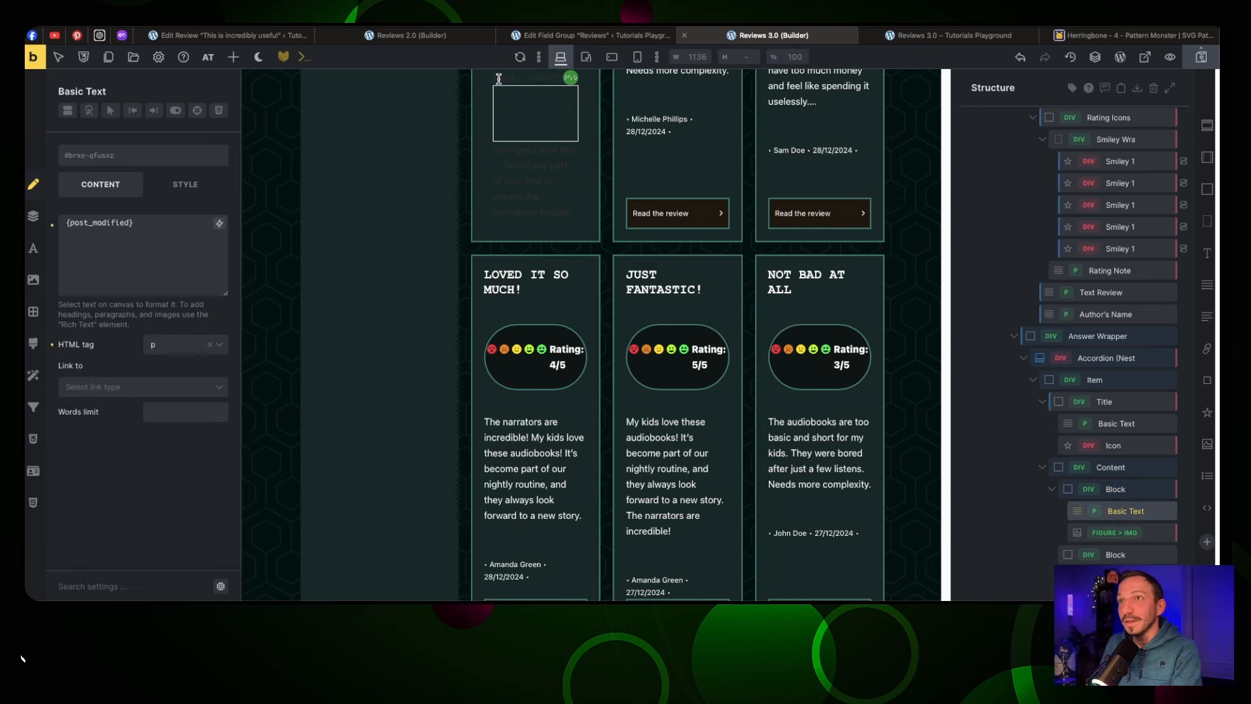
{"action": "left_click", "coordinate": [108, 156]}
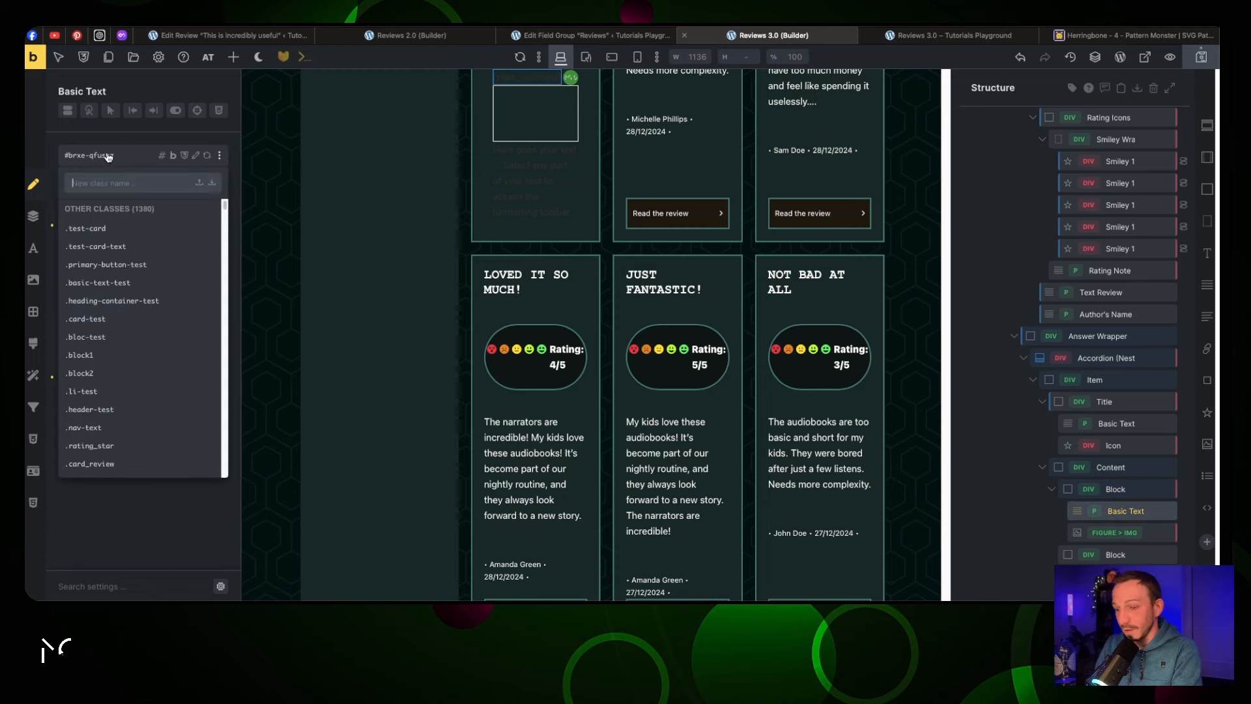
{"action": "type", "text": "text-l"}
{"action": "key", "text": "Return"}
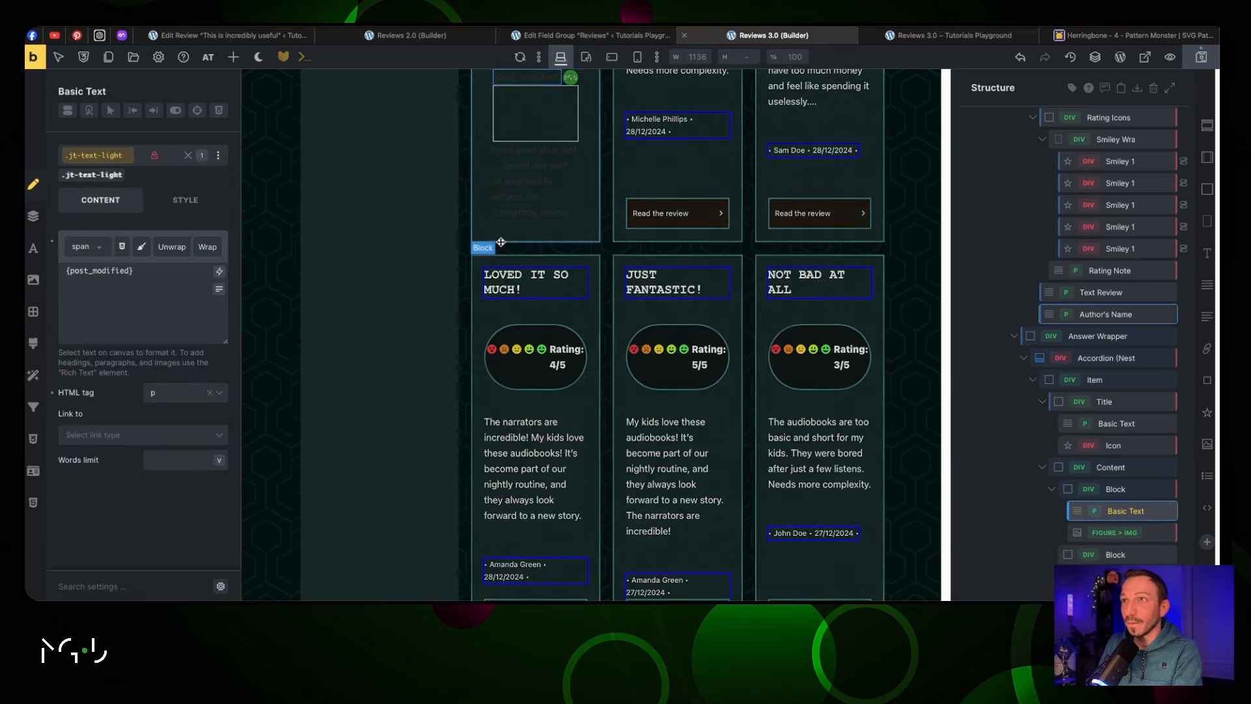
{"action": "scroll", "coordinate": [502, 240], "scroll_direction": "up", "scroll_amount": 2}
{"action": "left_click", "coordinate": [568, 205]}
{"action": "left_click", "coordinate": [541, 176]}
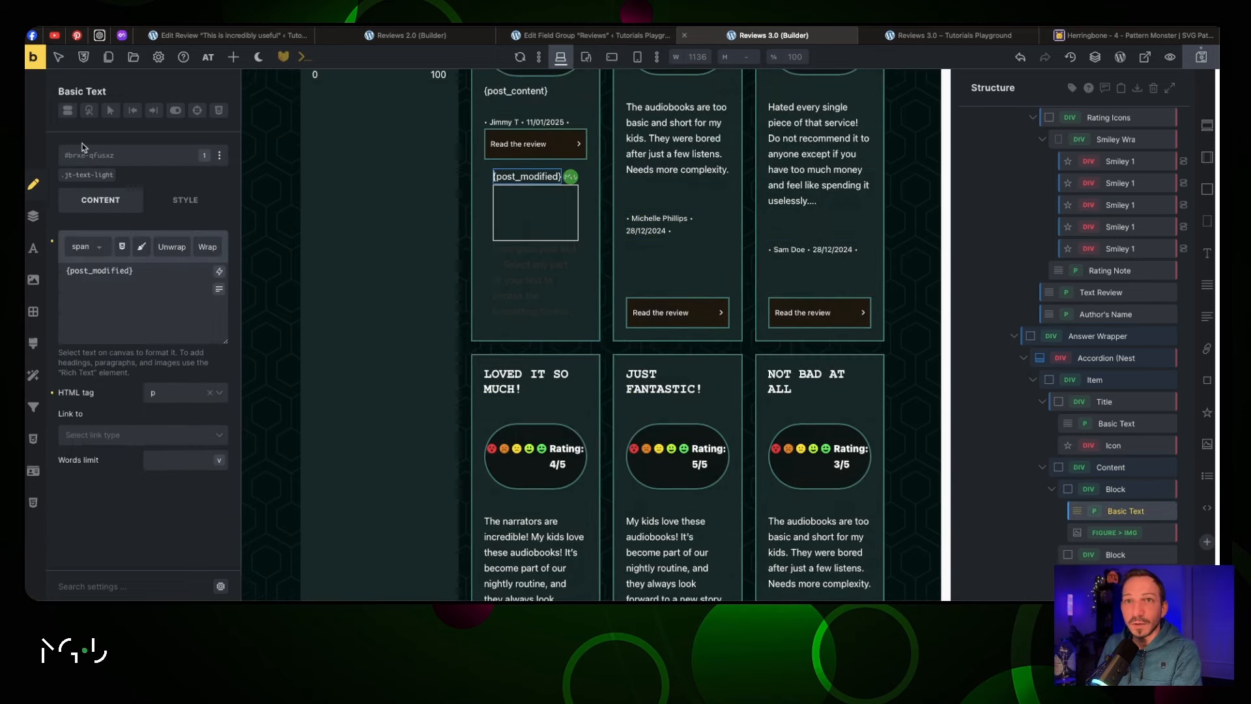
{"action": "left_click", "coordinate": [101, 157]}
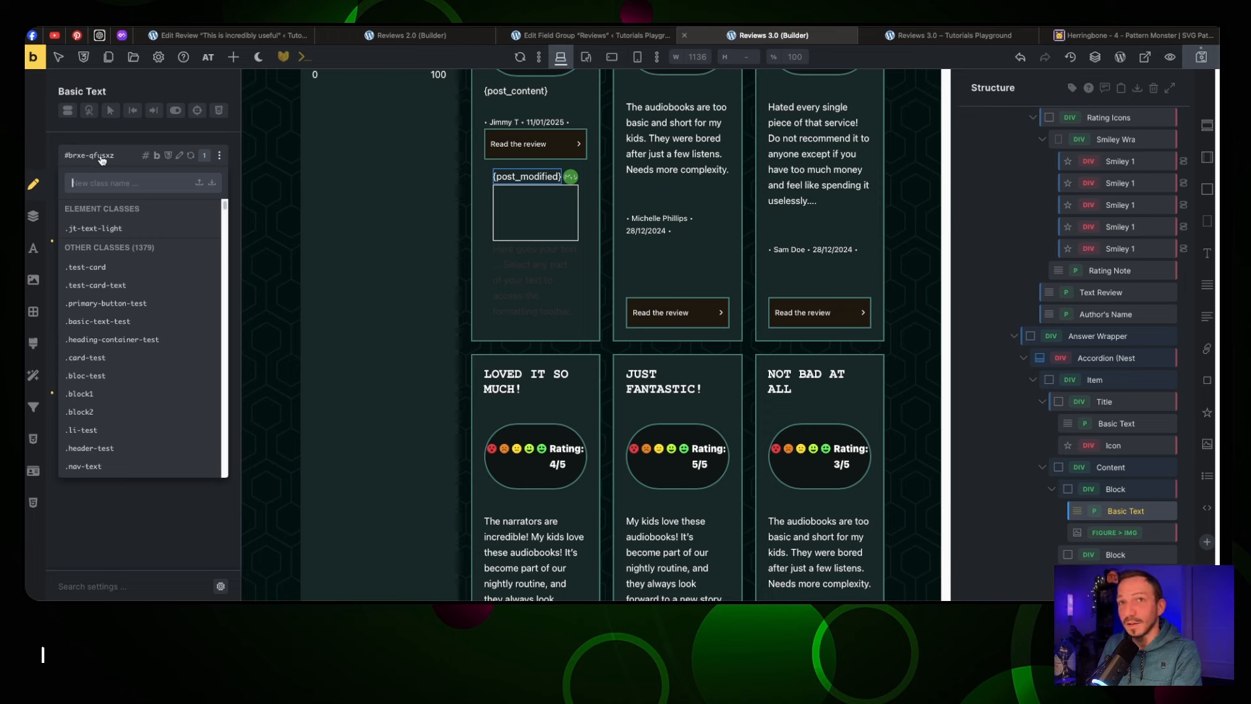
{"action": "type", "text": "text"}
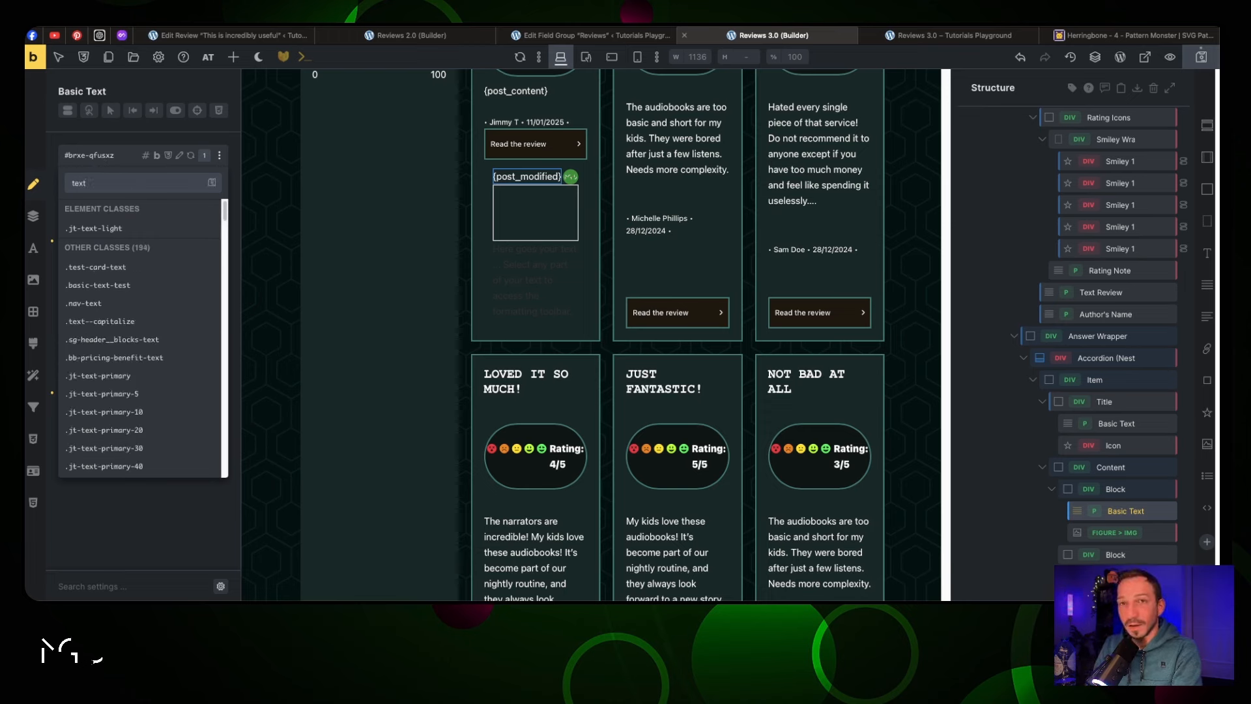
{"action": "type", "text": "-s"}
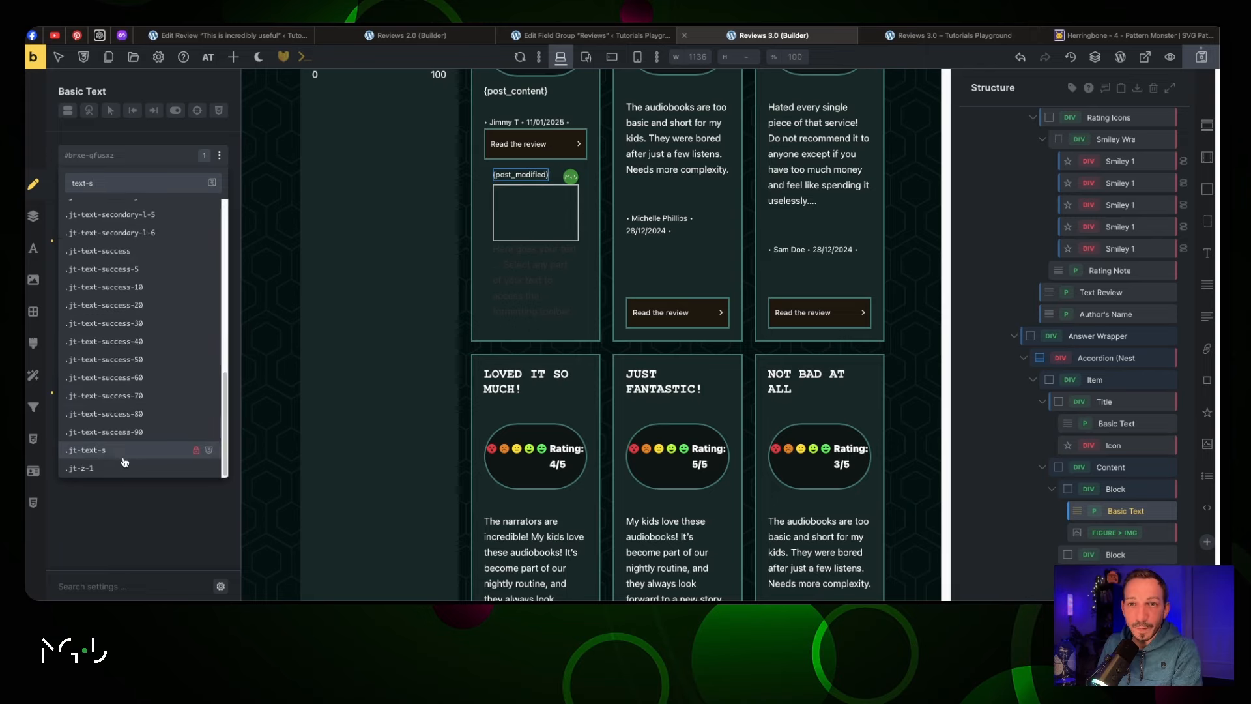
{"action": "key", "text": "Return"}
{"action": "left_click", "coordinate": [919, 37]}
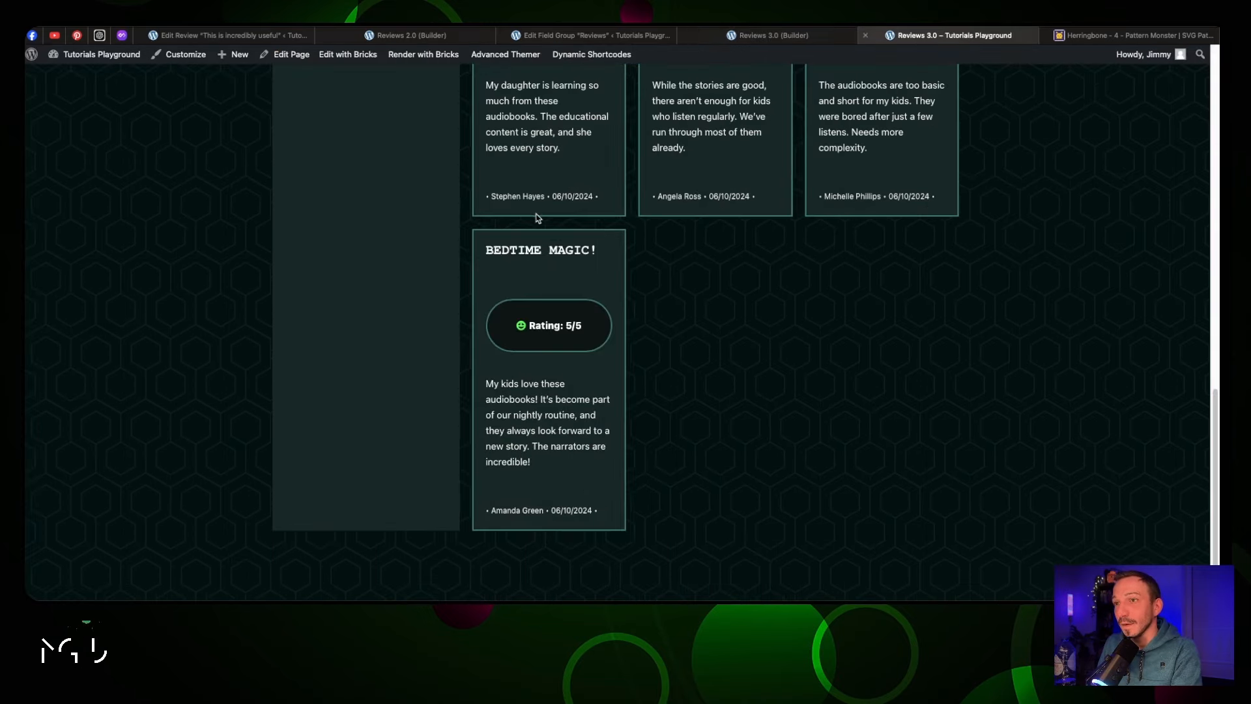
{"action": "key", "text": "ctrl+r"}
{"action": "scroll", "coordinate": [544, 224], "scroll_direction": "down", "scroll_amount": 10}
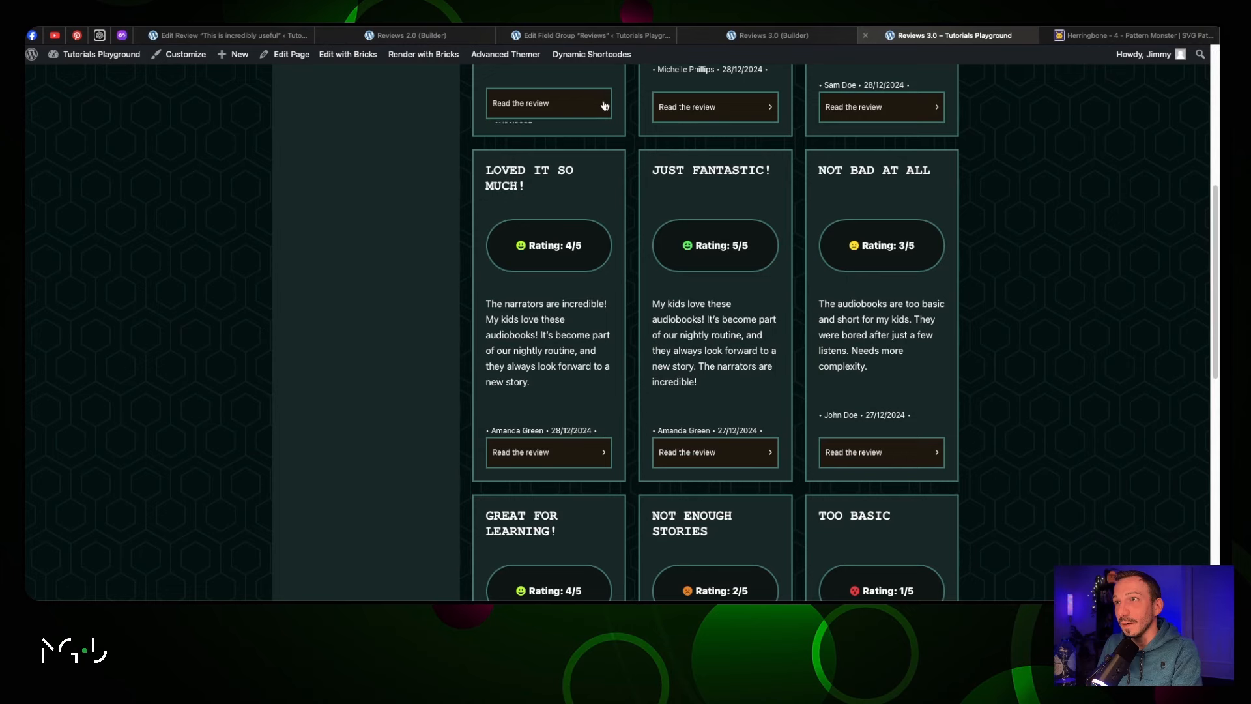
{"action": "scroll", "coordinate": [599, 98], "scroll_direction": "up", "scroll_amount": 4}
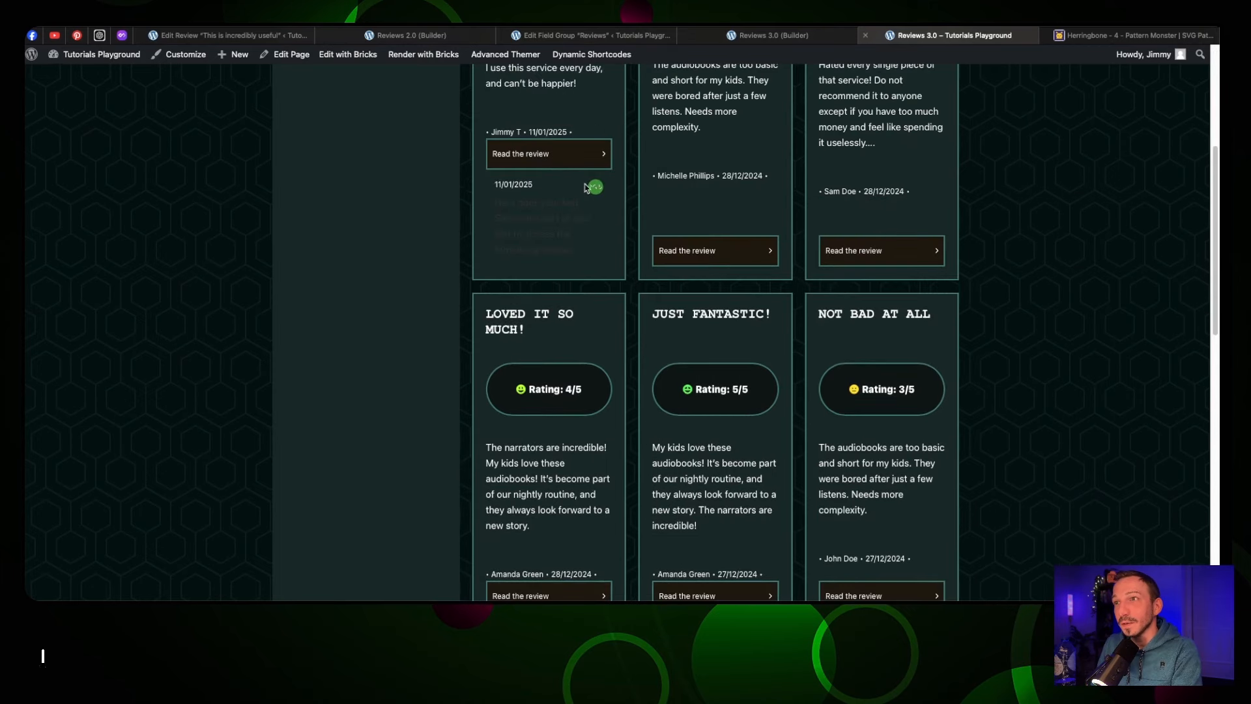
{"action": "left_click", "coordinate": [606, 154]}
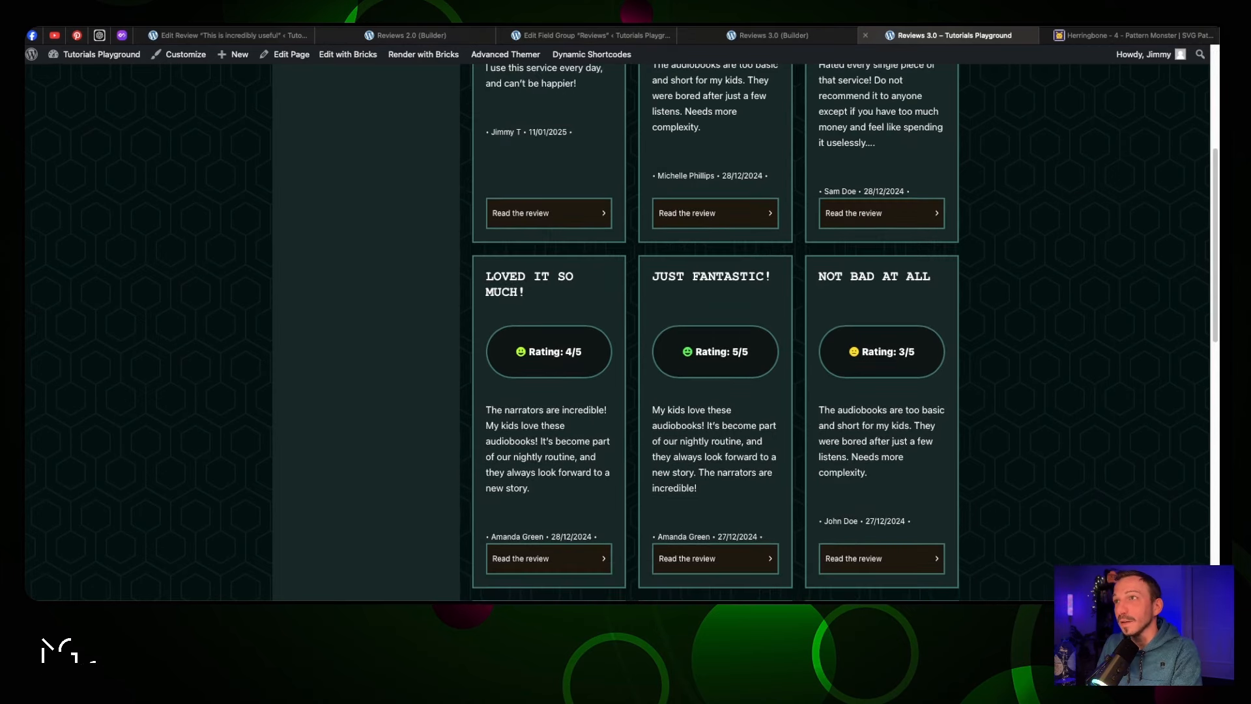
{"action": "left_click", "coordinate": [738, 41]}
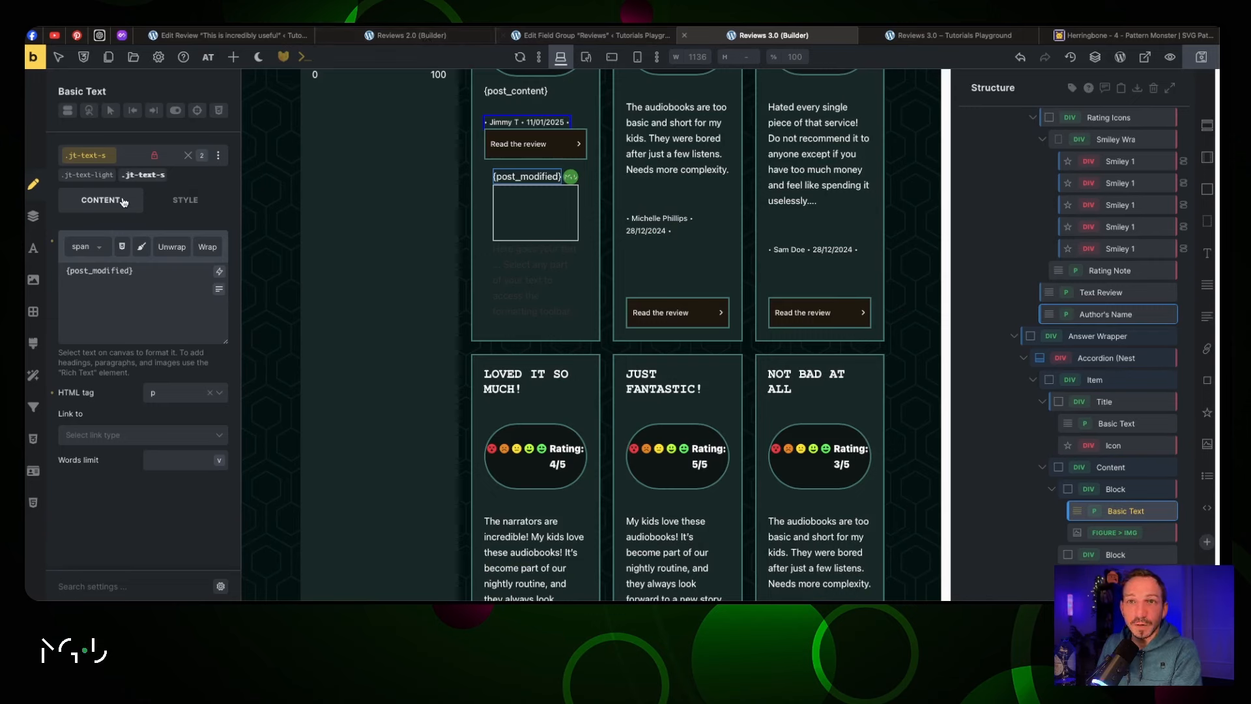
Give the accordion's answer content a dark background colour
{"action": "left_click", "coordinate": [188, 156]}
{"action": "left_click", "coordinate": [1105, 358]}
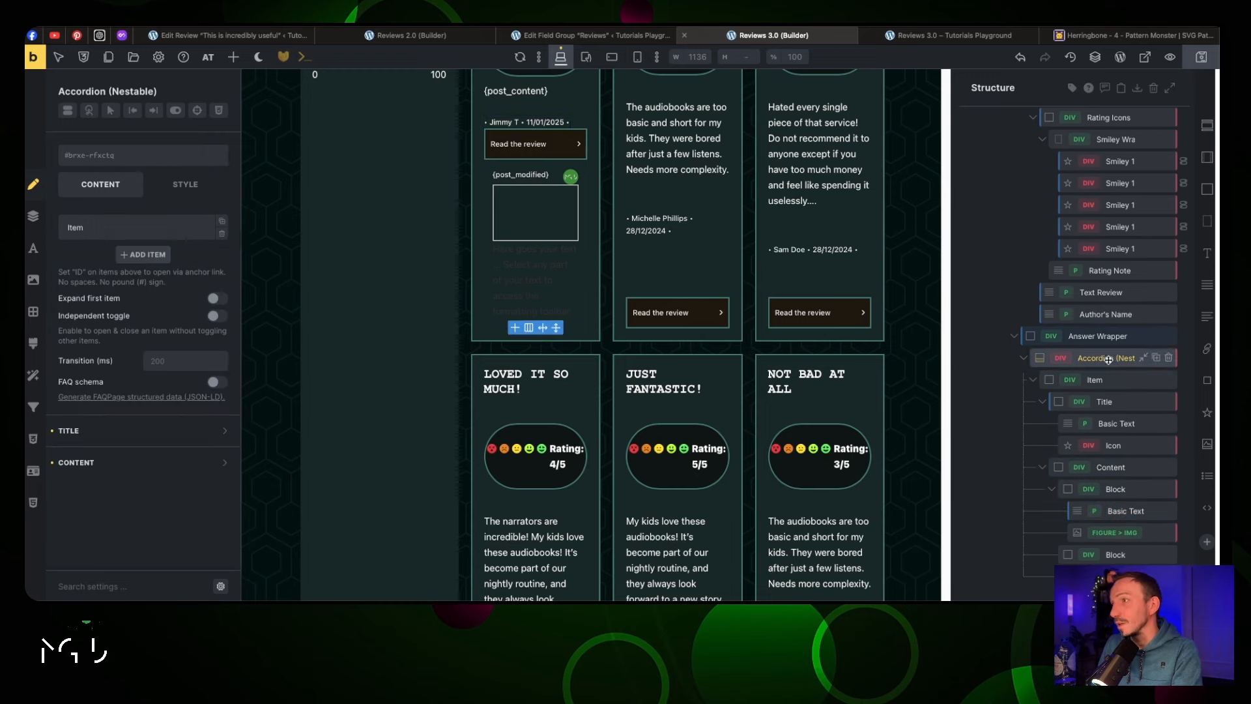
{"action": "left_click", "coordinate": [124, 469]}
{"action": "scroll", "coordinate": [144, 426], "scroll_direction": "down", "scroll_amount": 3}
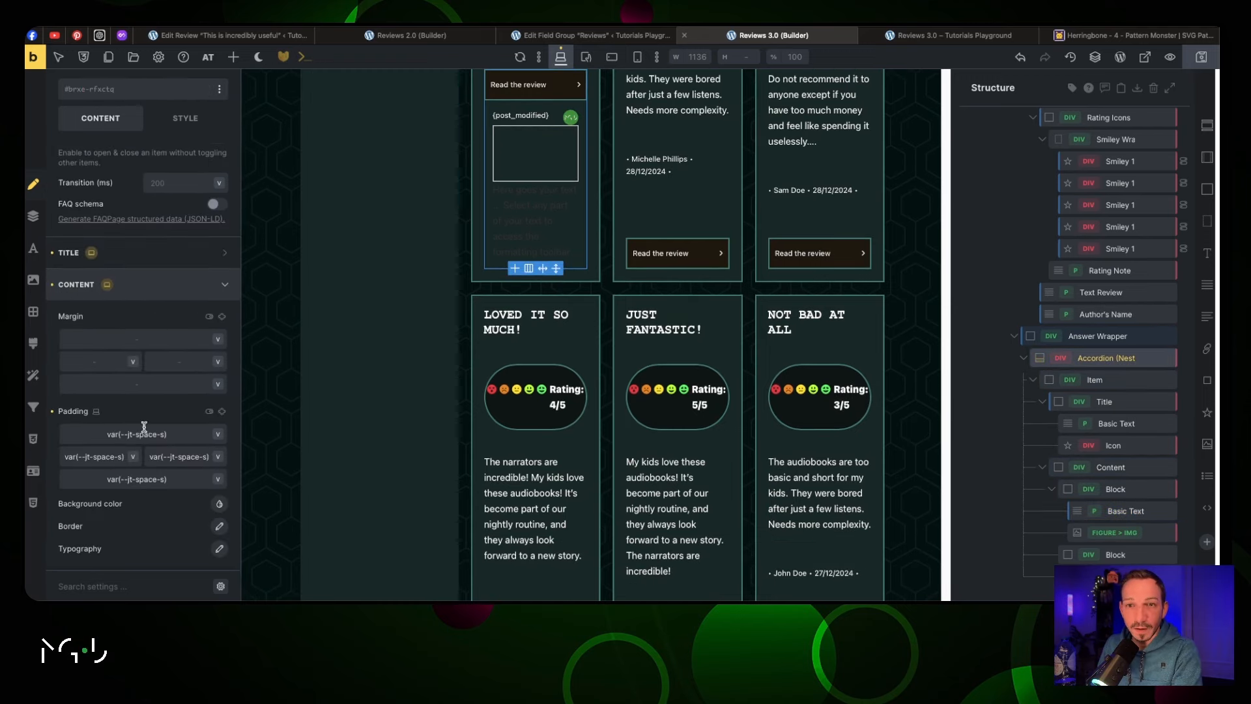
{"action": "left_click", "coordinate": [219, 503]}
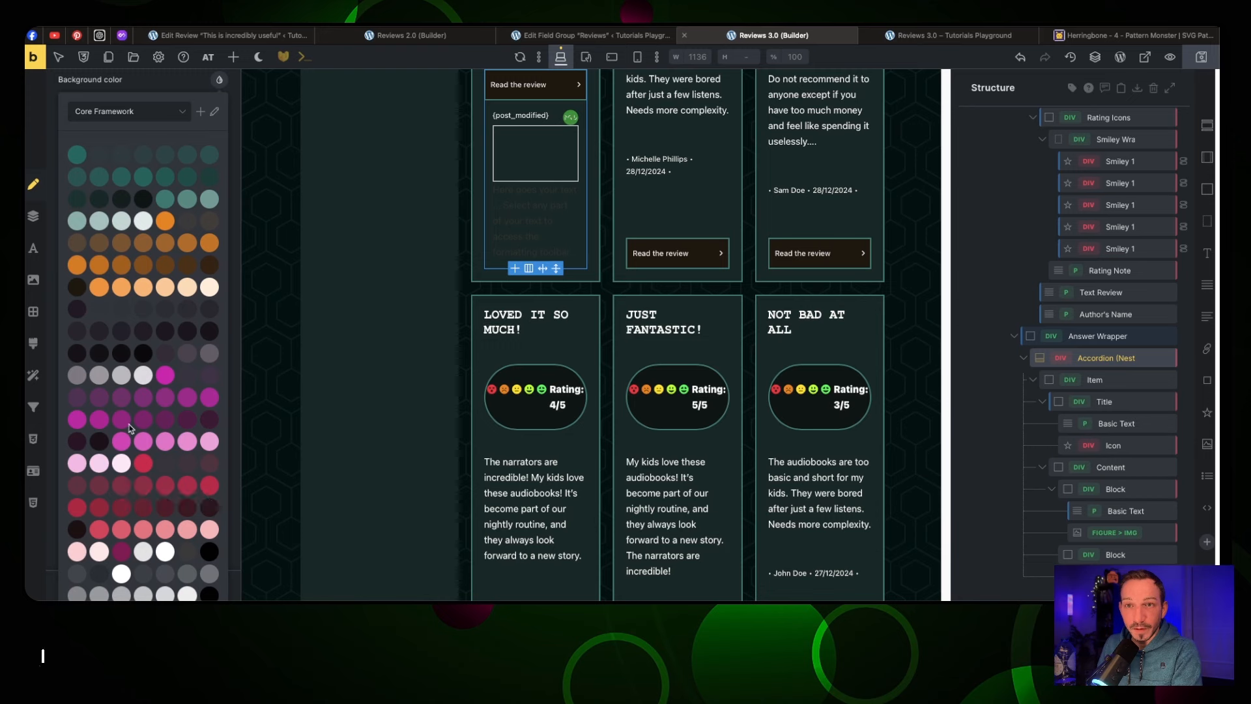
{"action": "left_click", "coordinate": [140, 356]}
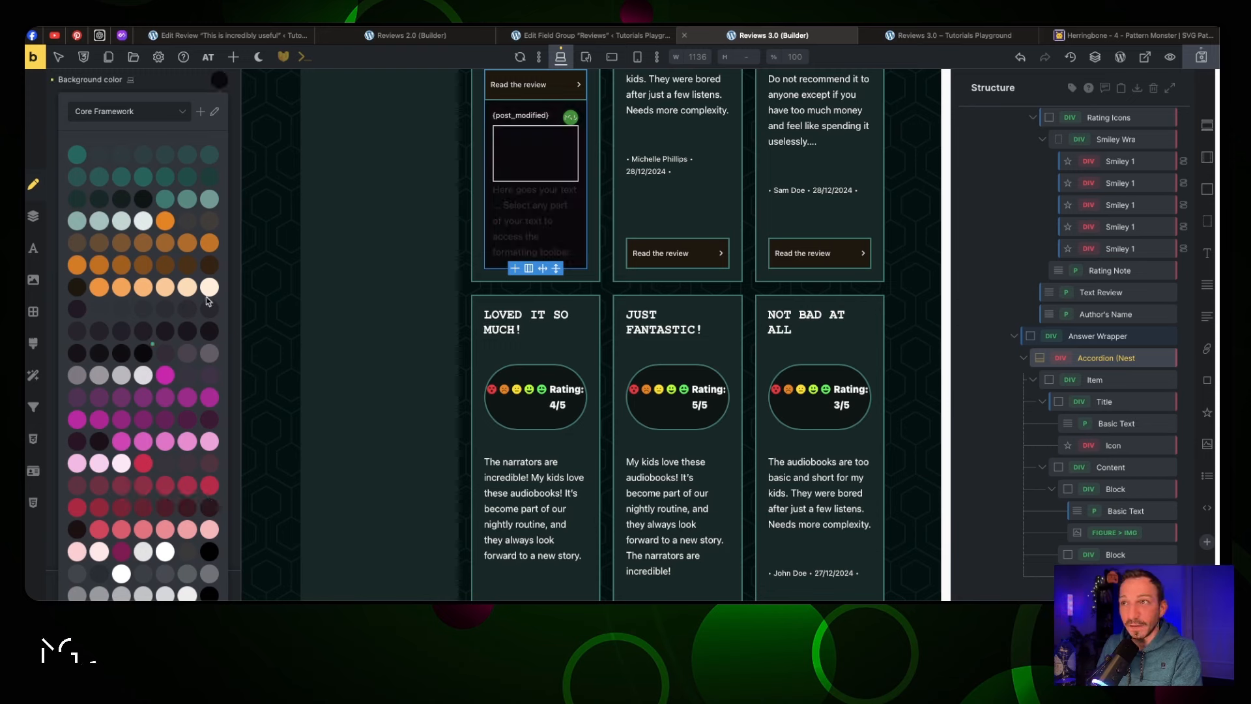
{"action": "left_click", "coordinate": [233, 236]}
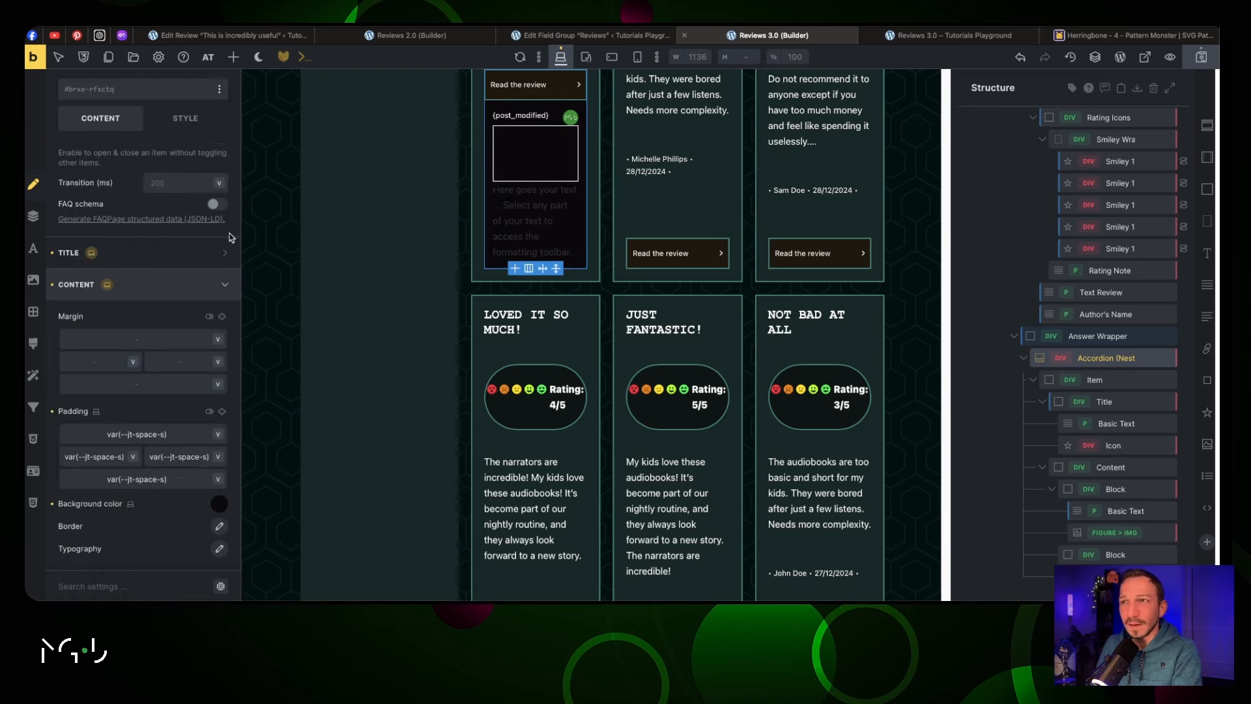
Move the placeholder answer text and give it the jt-text-light and jt-text-s classes
{"action": "left_click", "coordinate": [529, 189]}
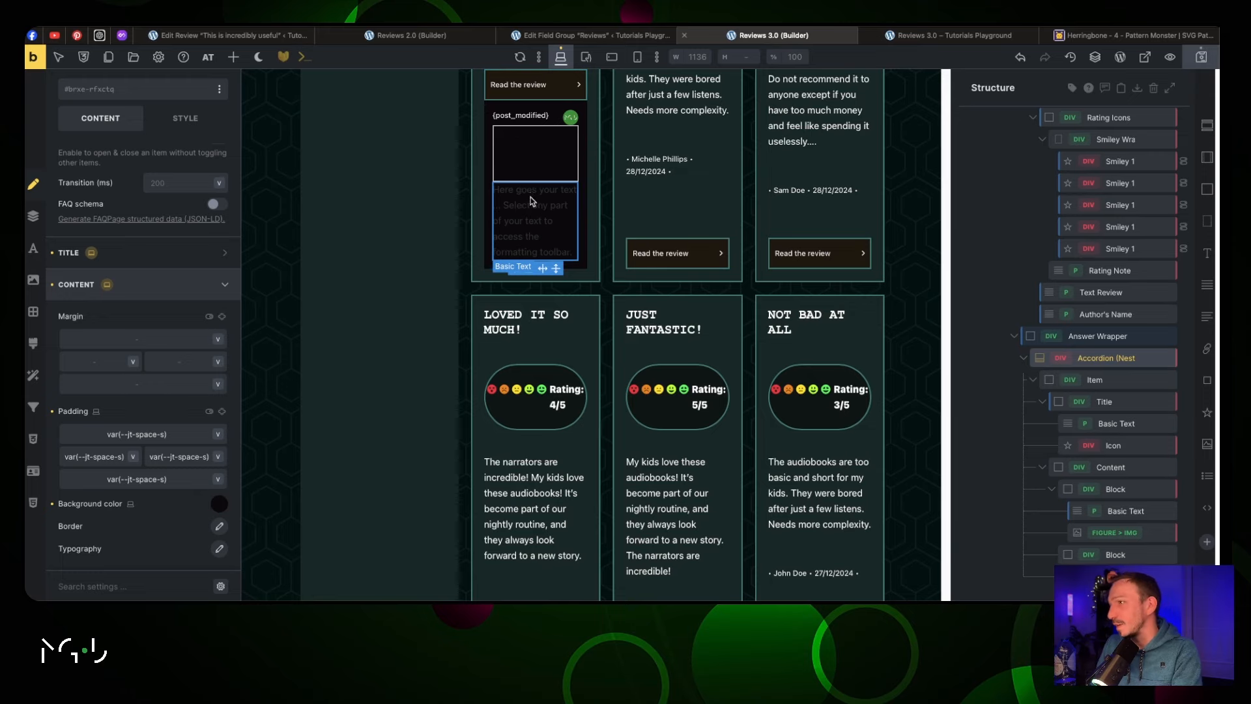
{"action": "scroll", "coordinate": [677, 326], "scroll_direction": "down", "scroll_amount": 2}
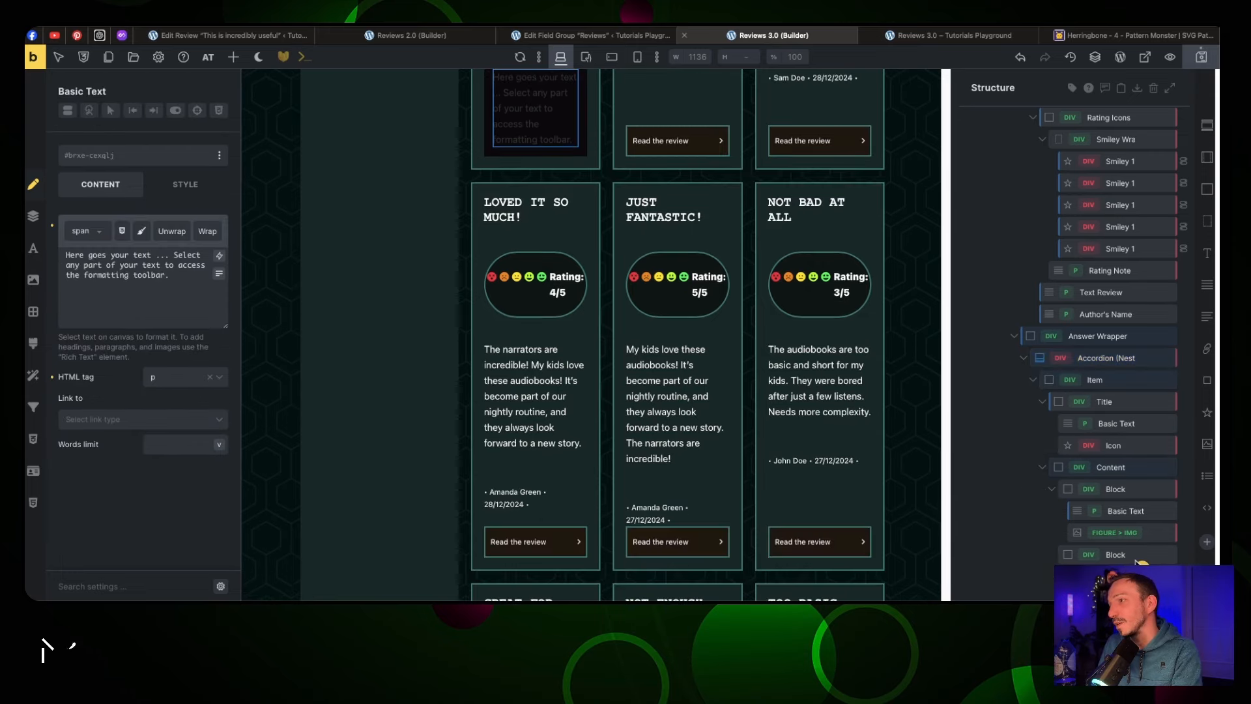
{"action": "left_click_drag", "start_coordinate": [1139, 561], "coordinate": [1131, 557]}
{"action": "scroll", "coordinate": [515, 261], "scroll_direction": "up", "scroll_amount": 4}
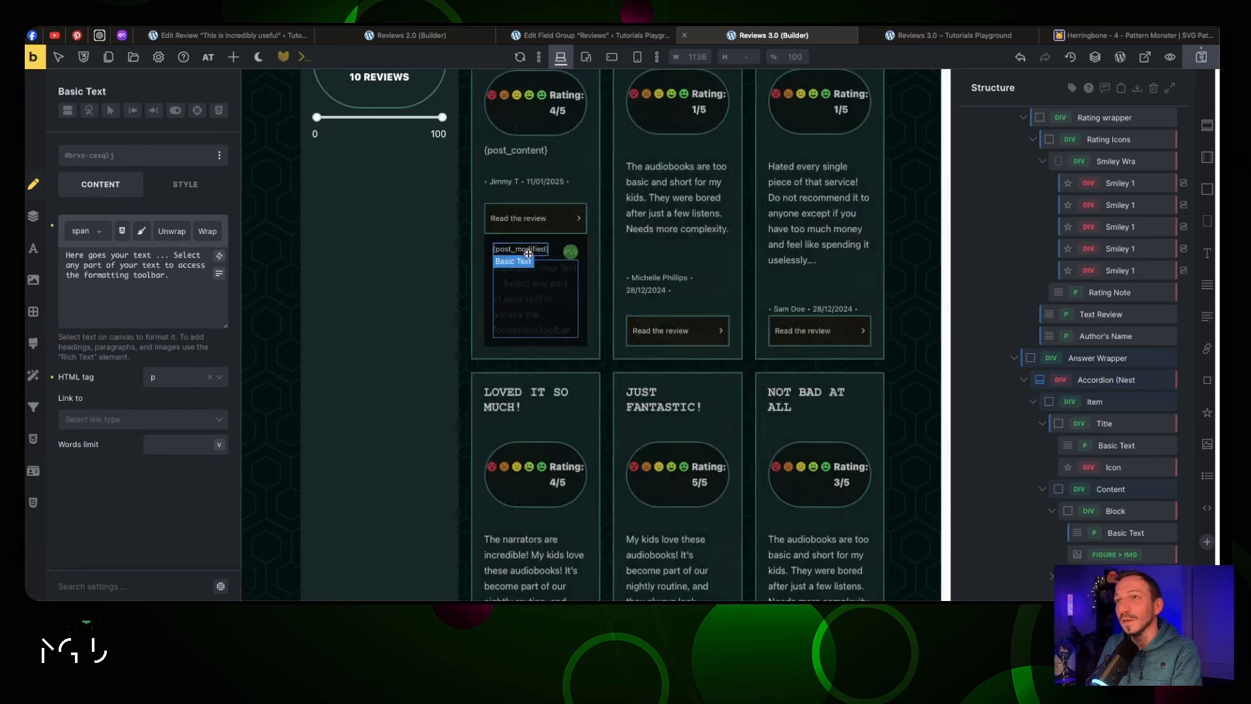
{"action": "left_click", "coordinate": [537, 284]}
{"action": "left_click", "coordinate": [123, 158]}
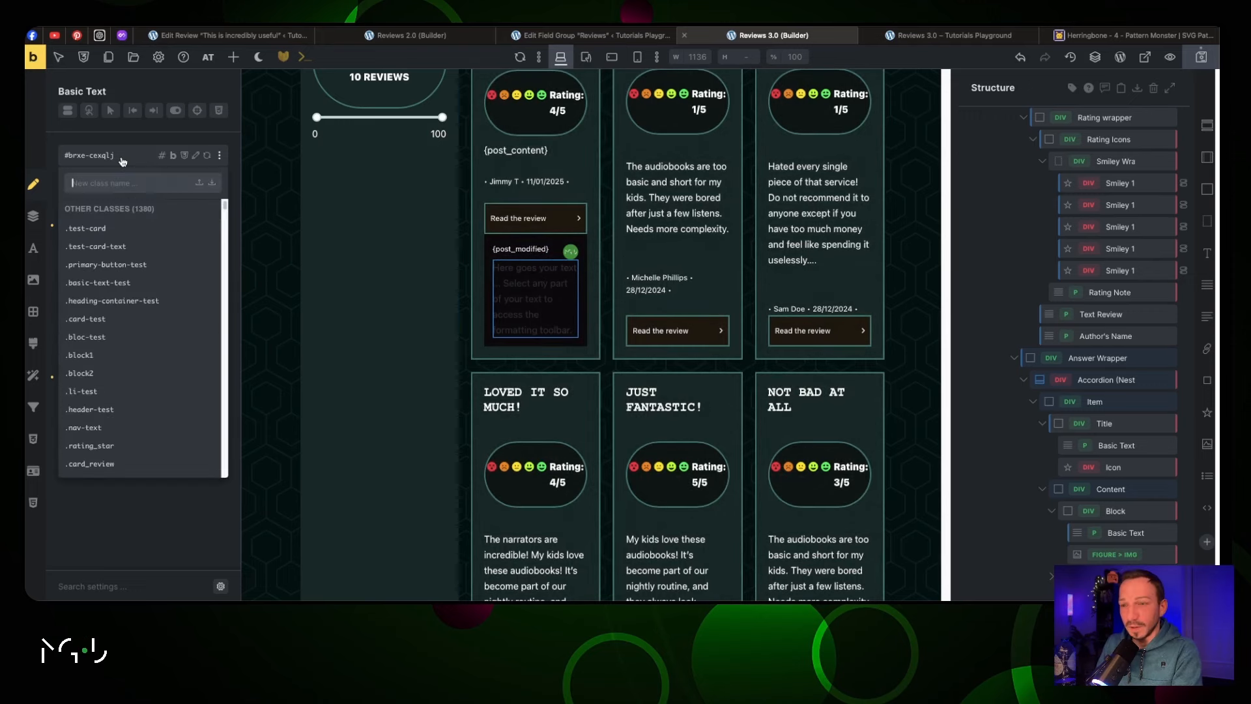
{"action": "type", "text": "text-light"}
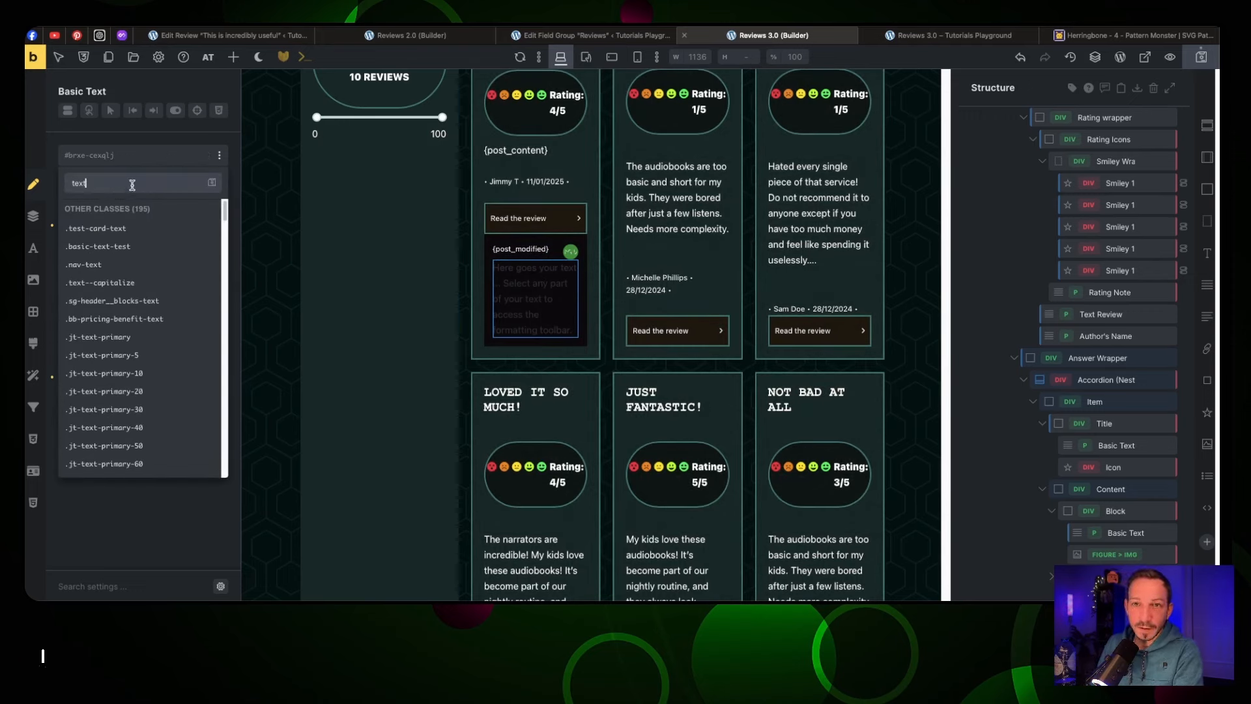
{"action": "left_click", "coordinate": [143, 225]}
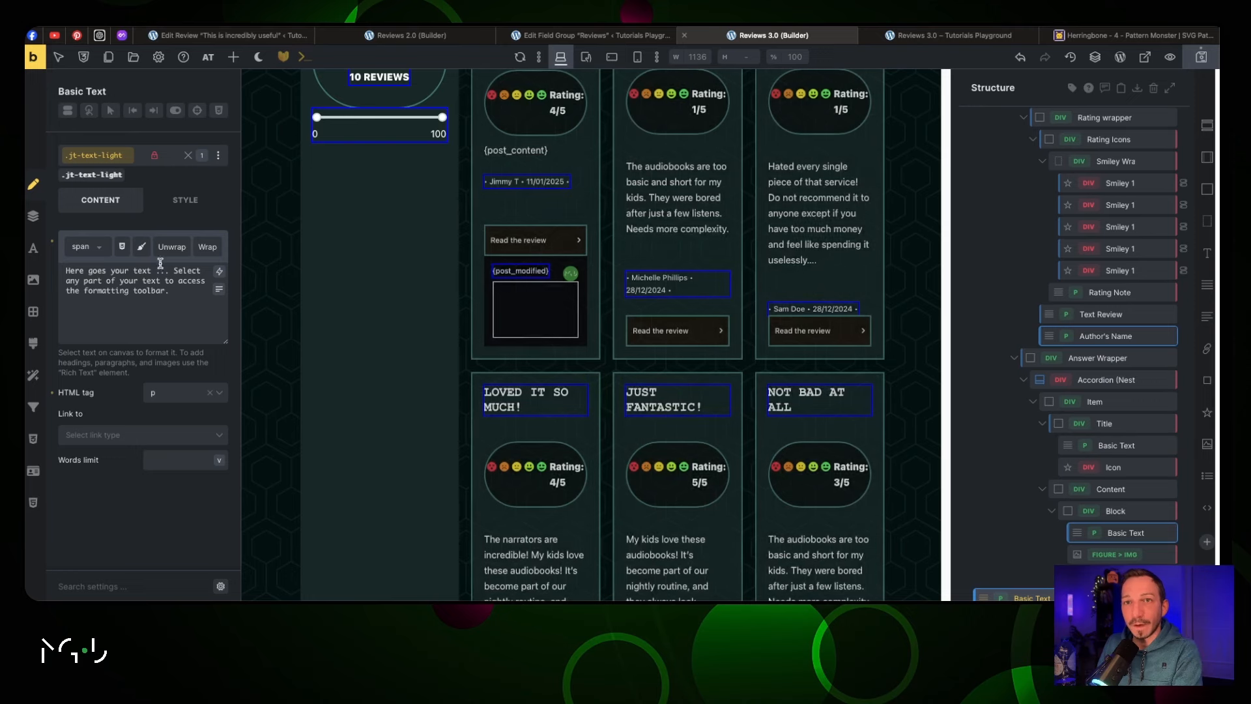
{"action": "left_click", "coordinate": [140, 155]}
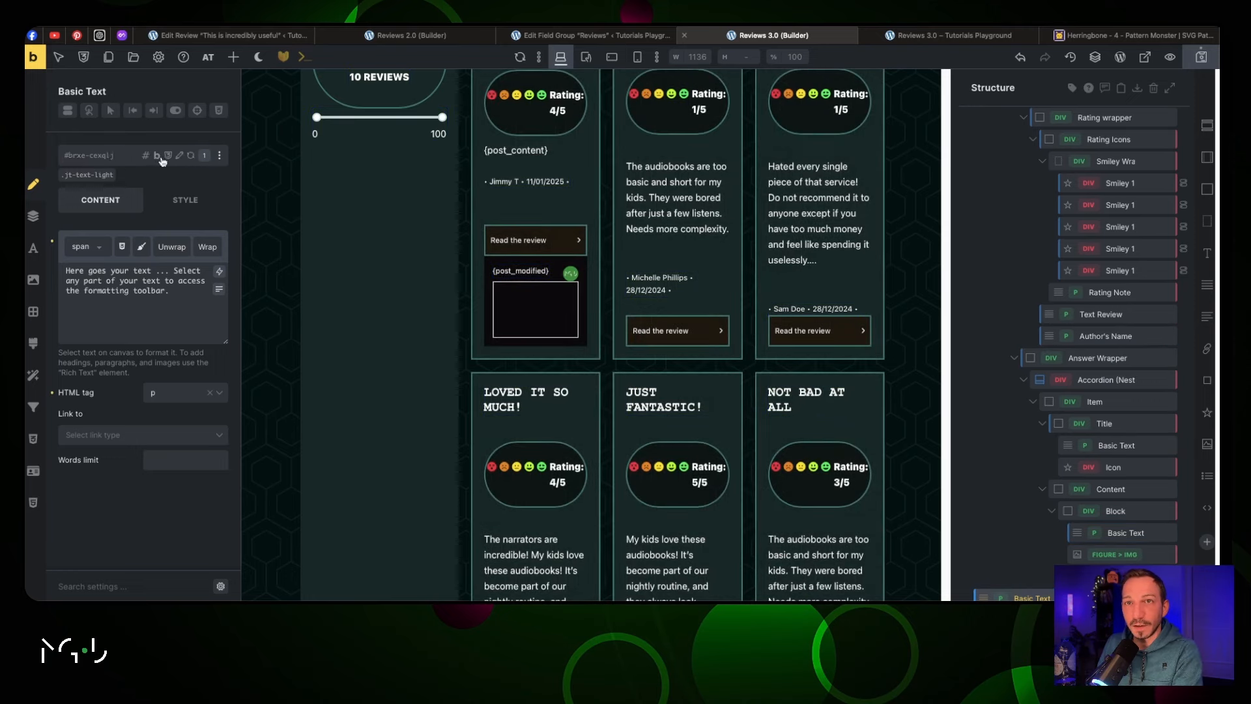
{"action": "left_click", "coordinate": [103, 156]}
{"action": "type", "text": "text"}
{"action": "left_click", "coordinate": [126, 443]}
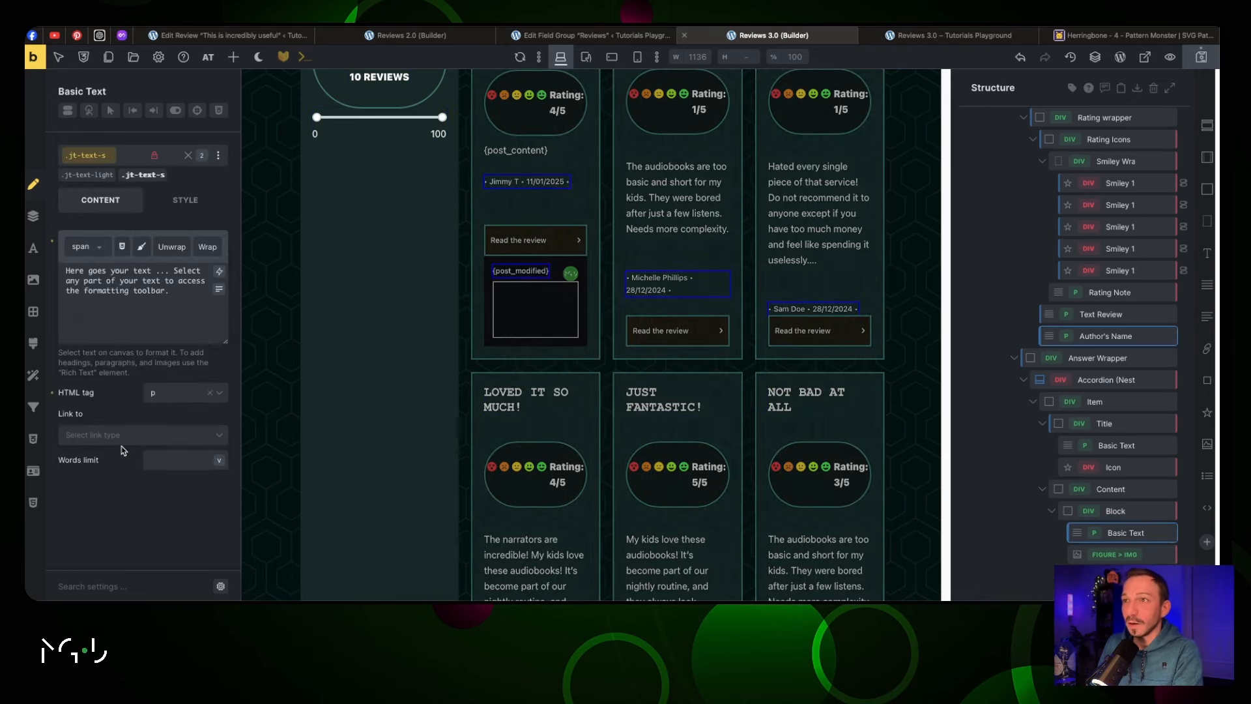
Restore the text element into the first card's answer block with class jt-text-s
{"action": "left_click", "coordinate": [513, 315]}
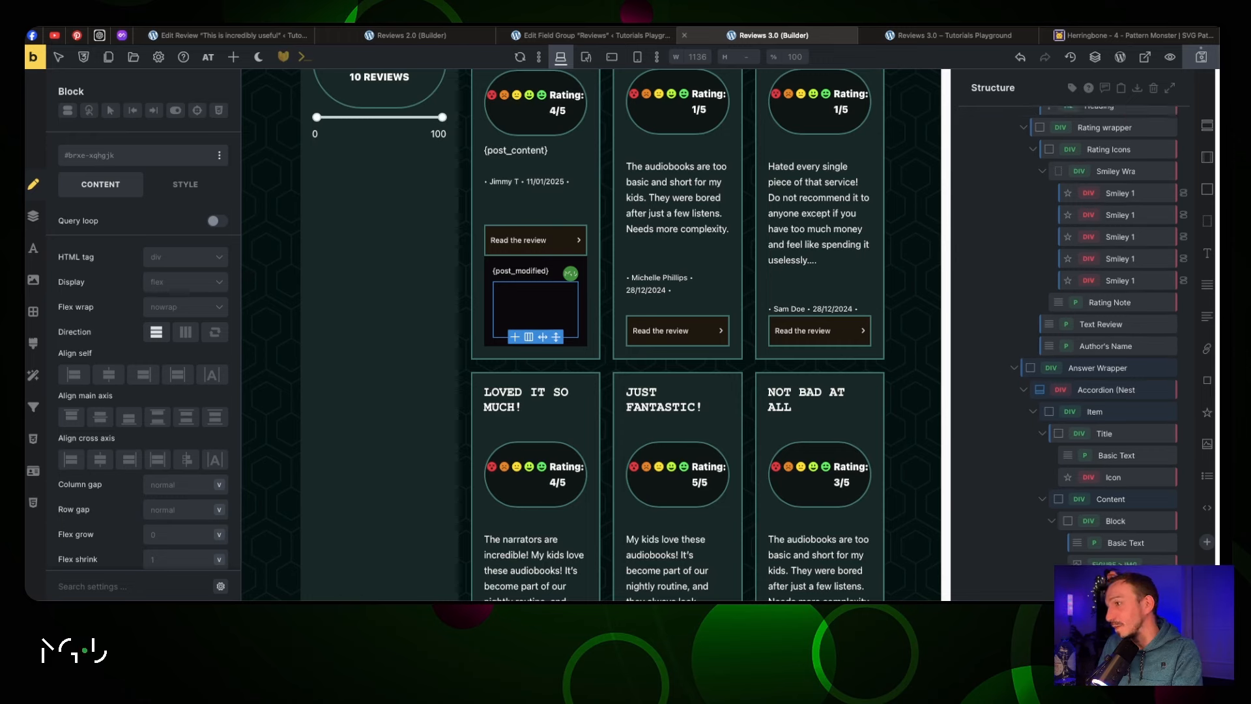
{"action": "key", "text": "super+z"}
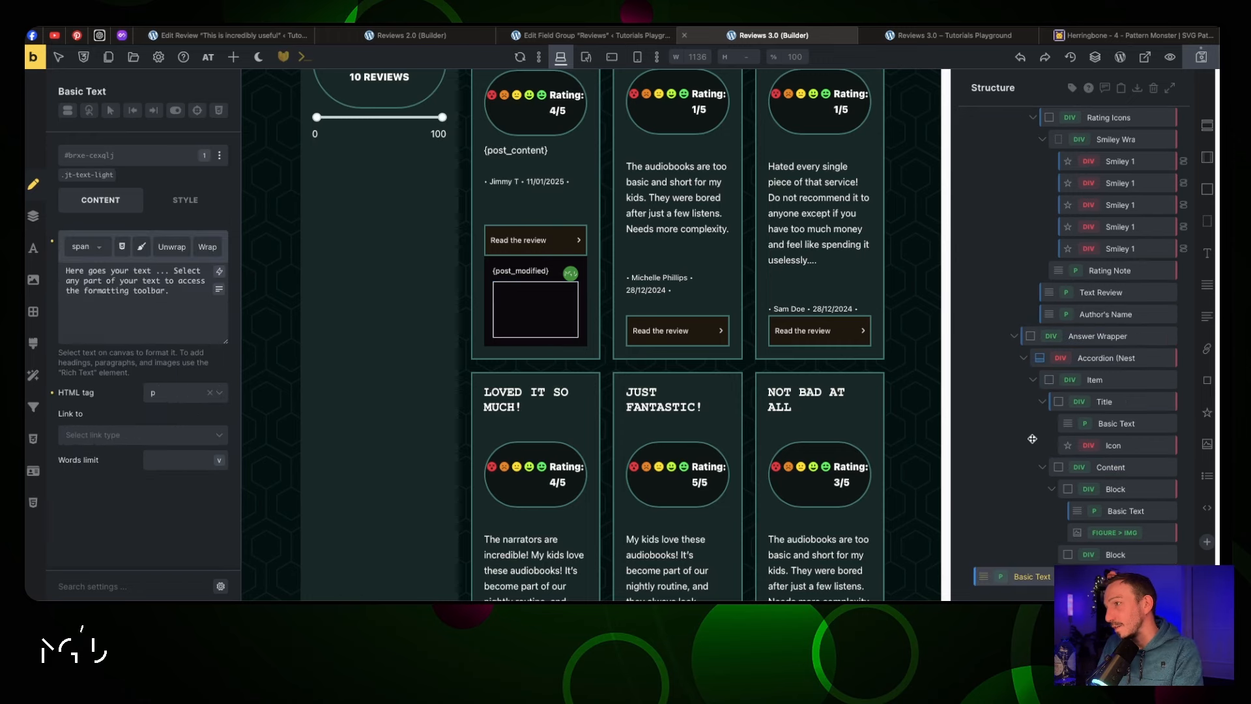
{"action": "left_click_drag", "start_coordinate": [1038, 572], "coordinate": [541, 313]}
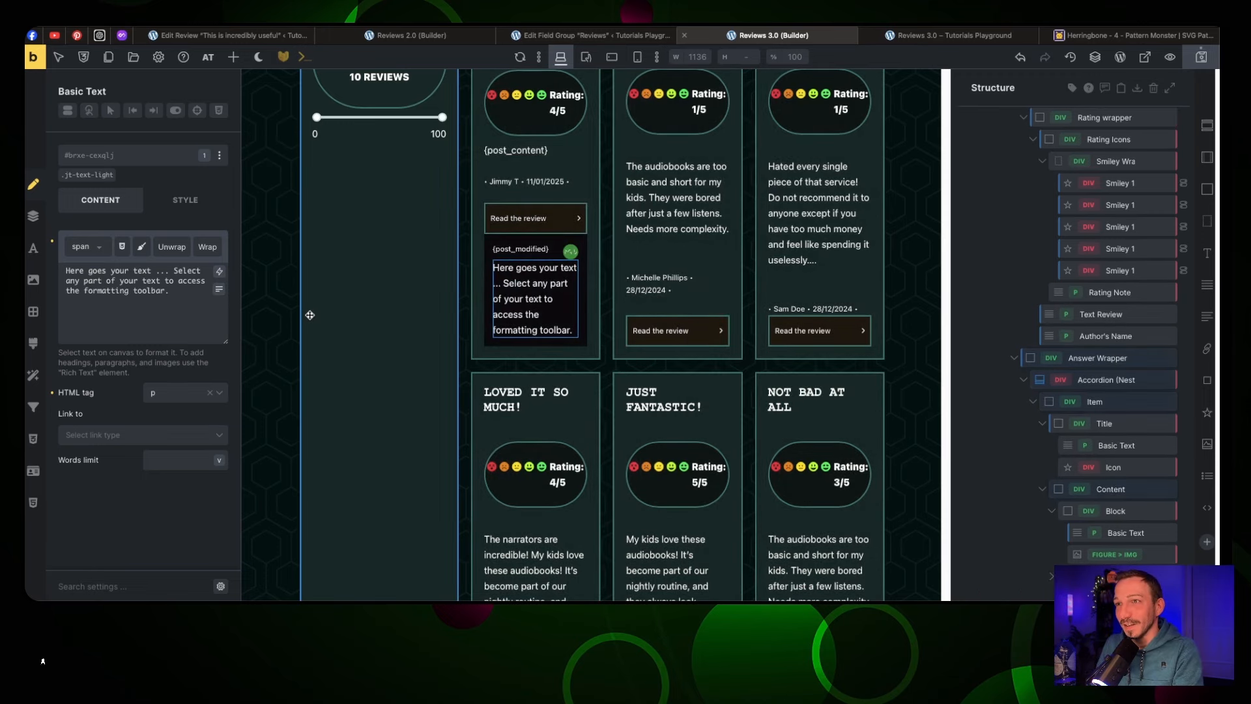
{"action": "left_click", "coordinate": [129, 156]}
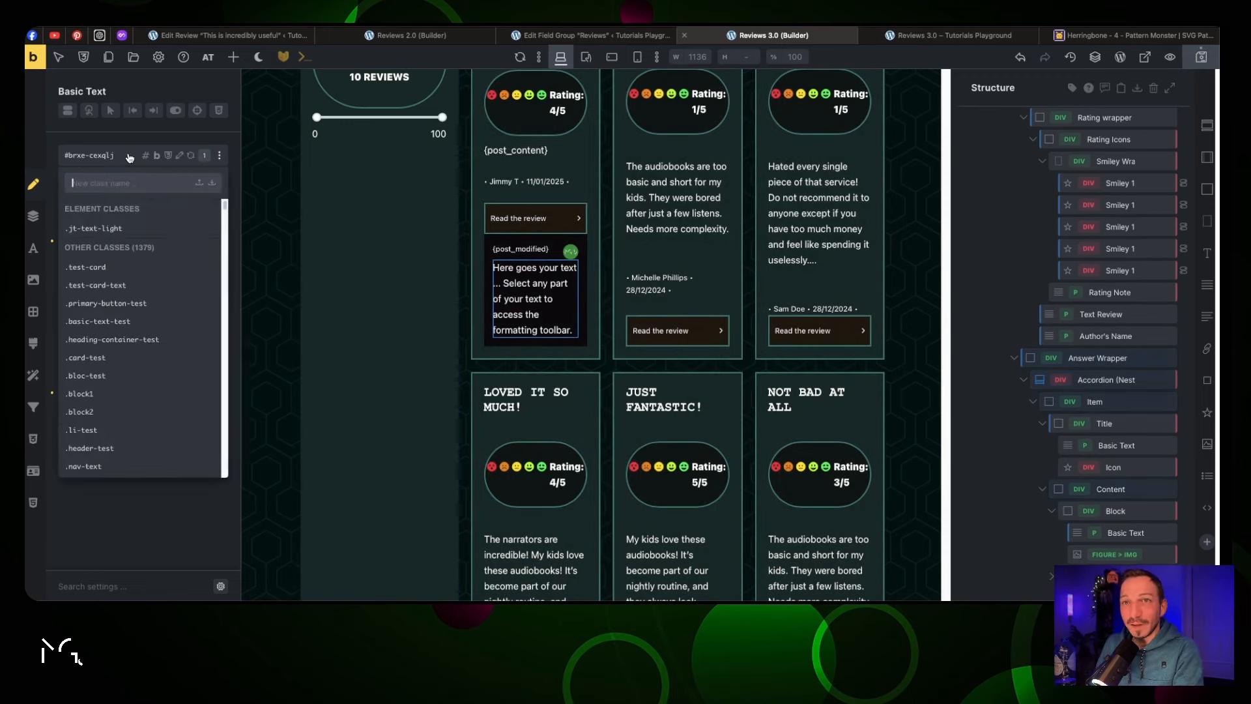
{"action": "type", "text": "text-"}
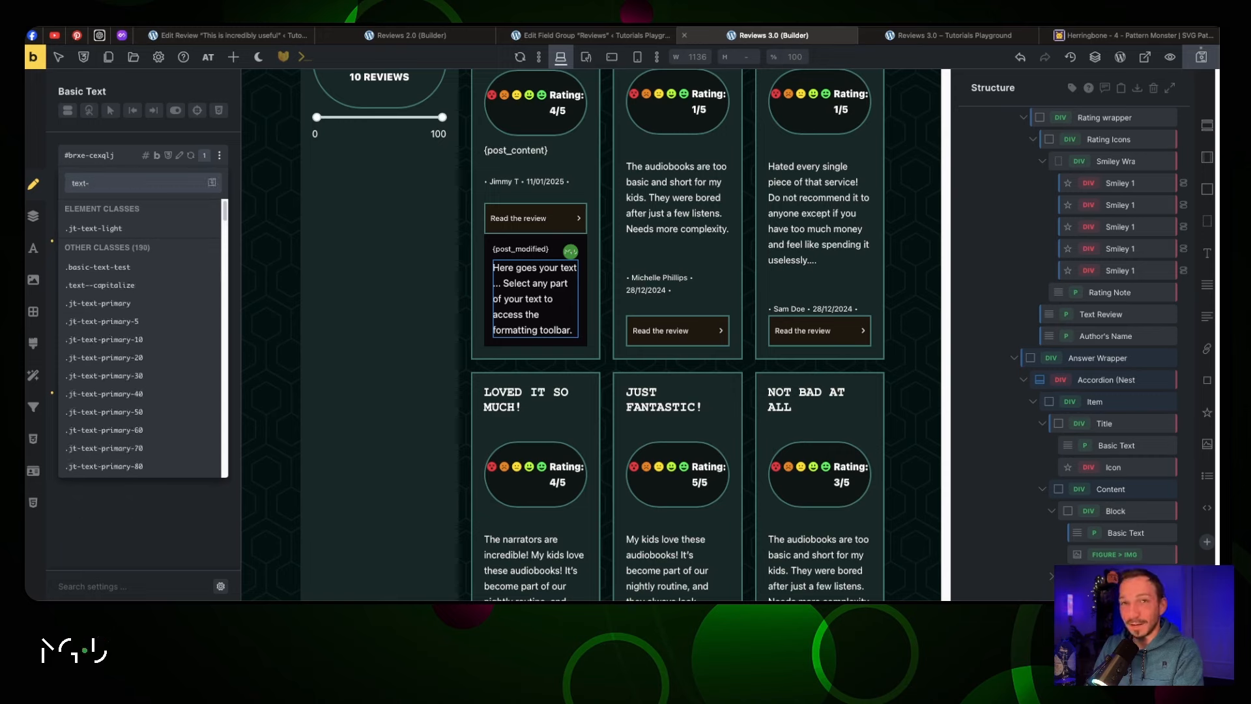
{"action": "scroll", "coordinate": [159, 391], "scroll_direction": "down", "scroll_amount": 10}
{"action": "type", "text": "s"}
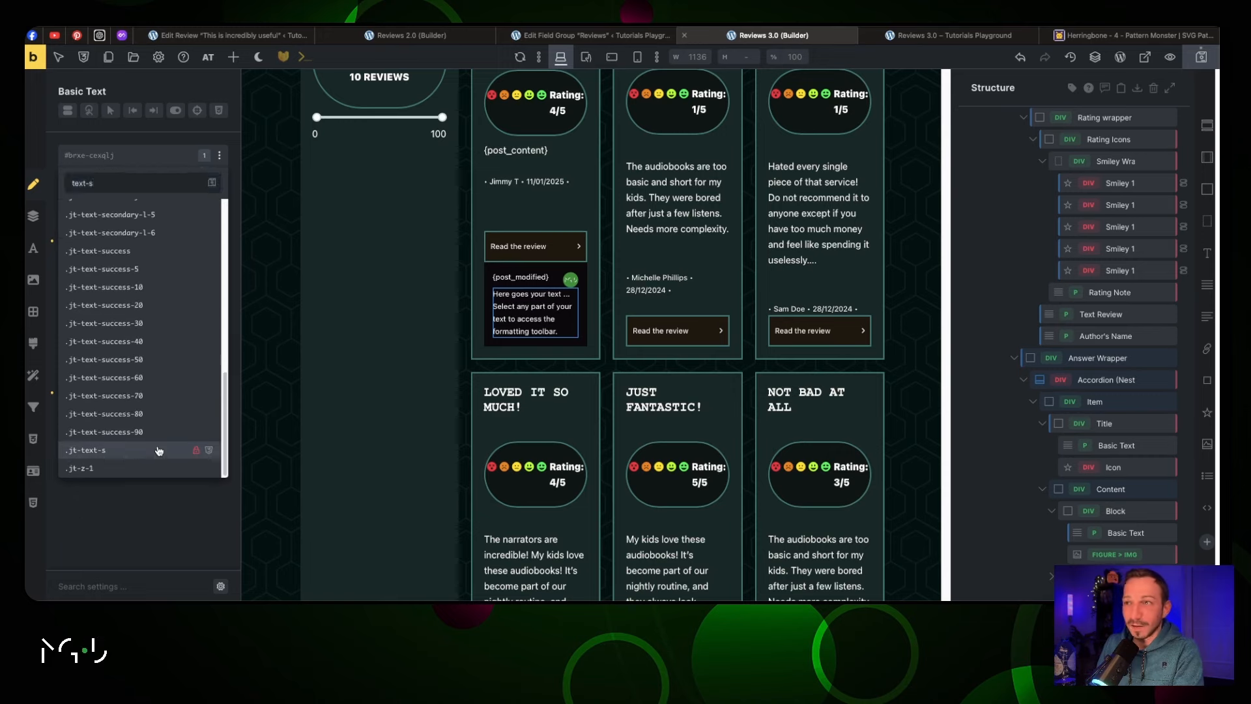
{"action": "left_click", "coordinate": [158, 451]}
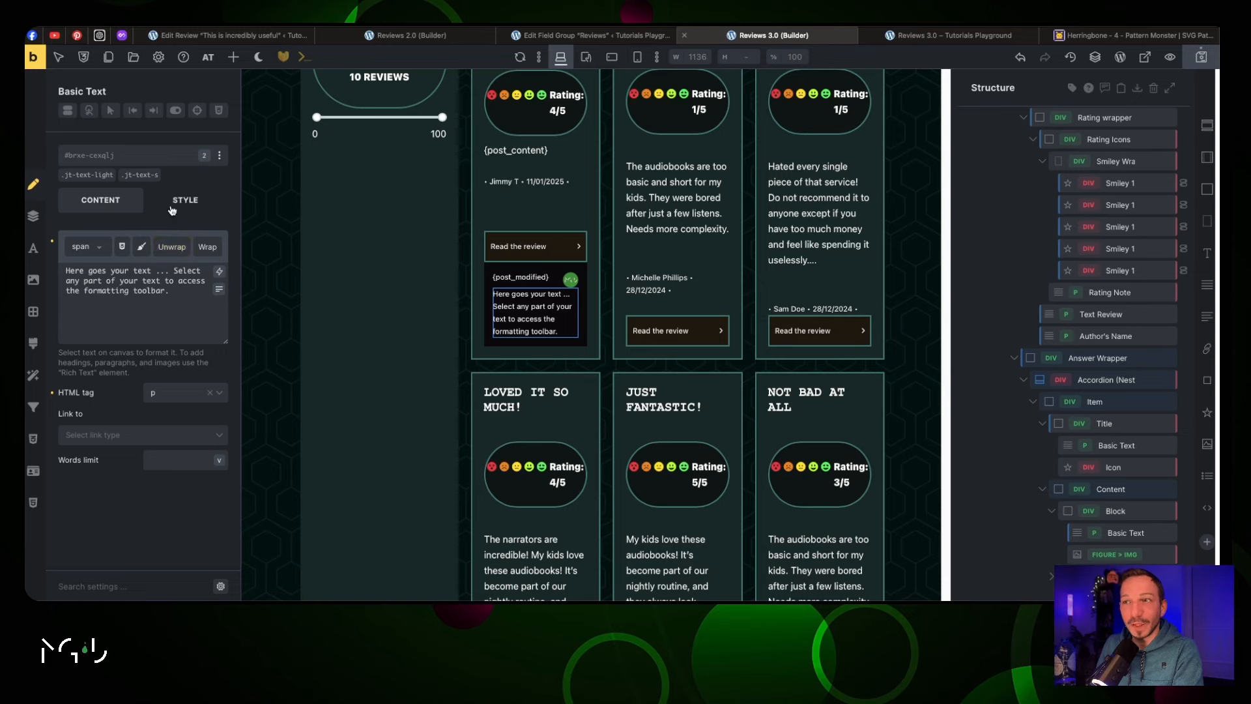
Add the jt-padding-4xs class to the block wrapping the answer text
{"action": "left_click", "coordinate": [1115, 511]}
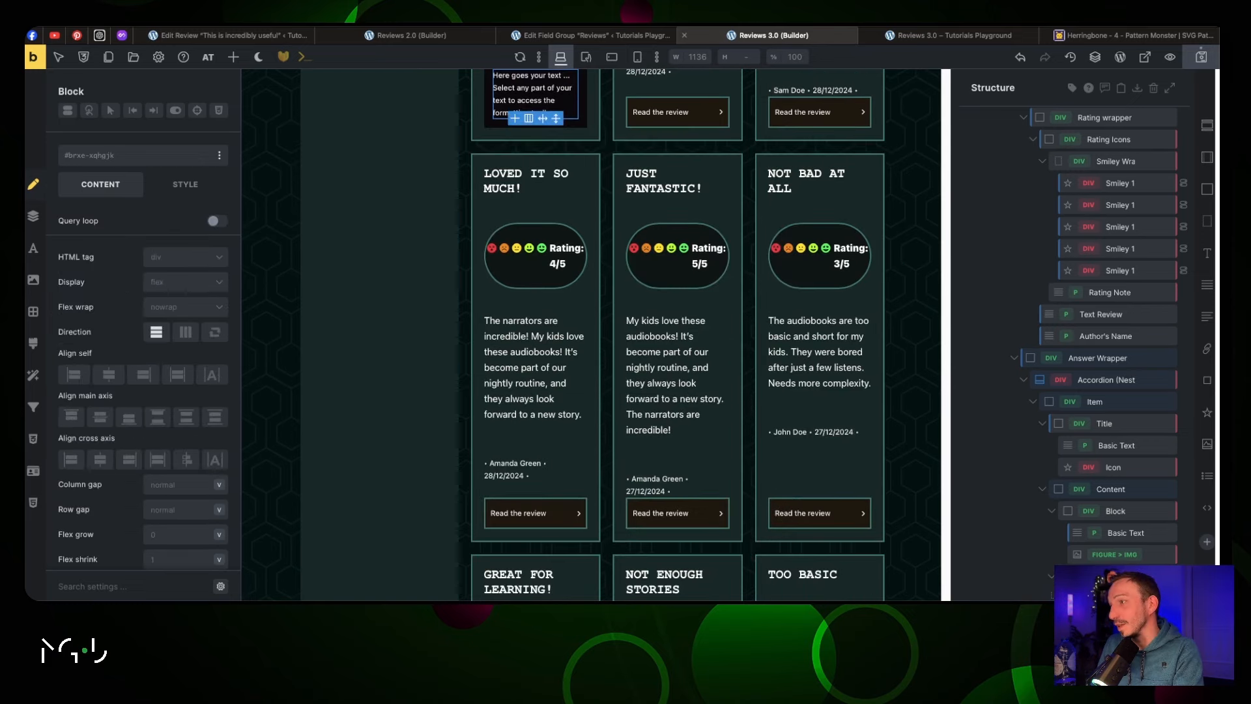
{"action": "left_click", "coordinate": [137, 153]}
{"action": "type", "text": "padding"}
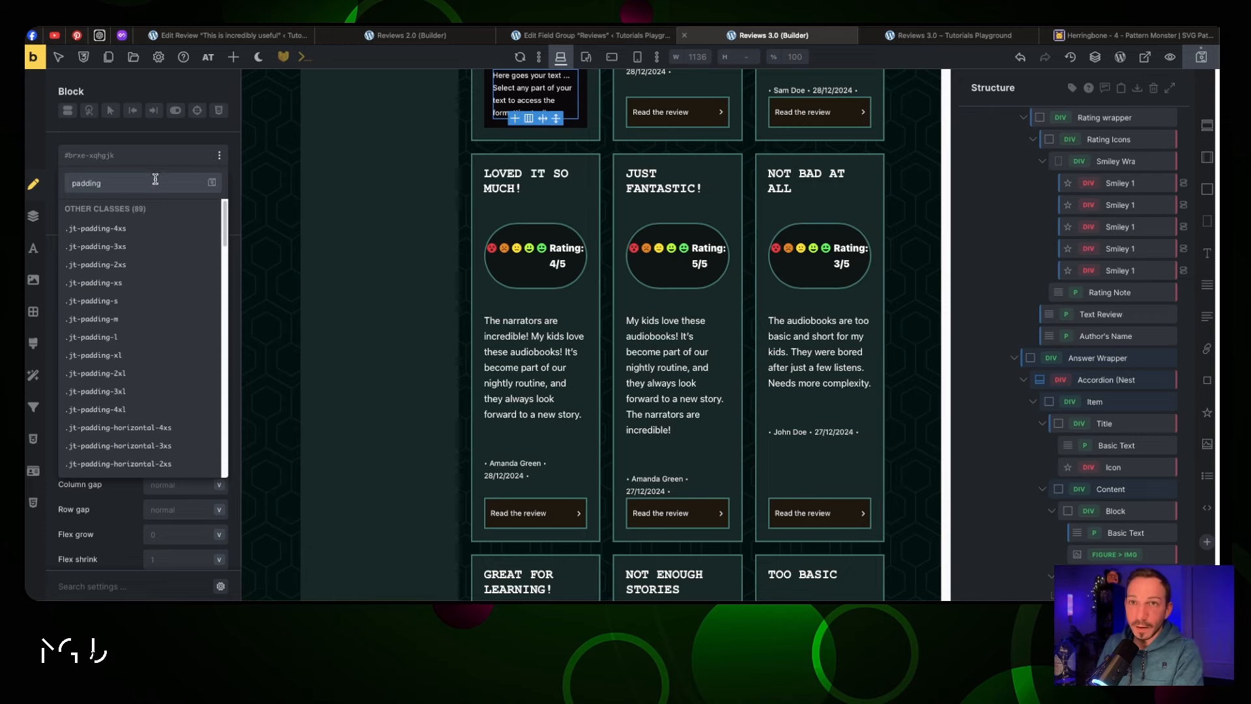
{"action": "left_click", "coordinate": [155, 228]}
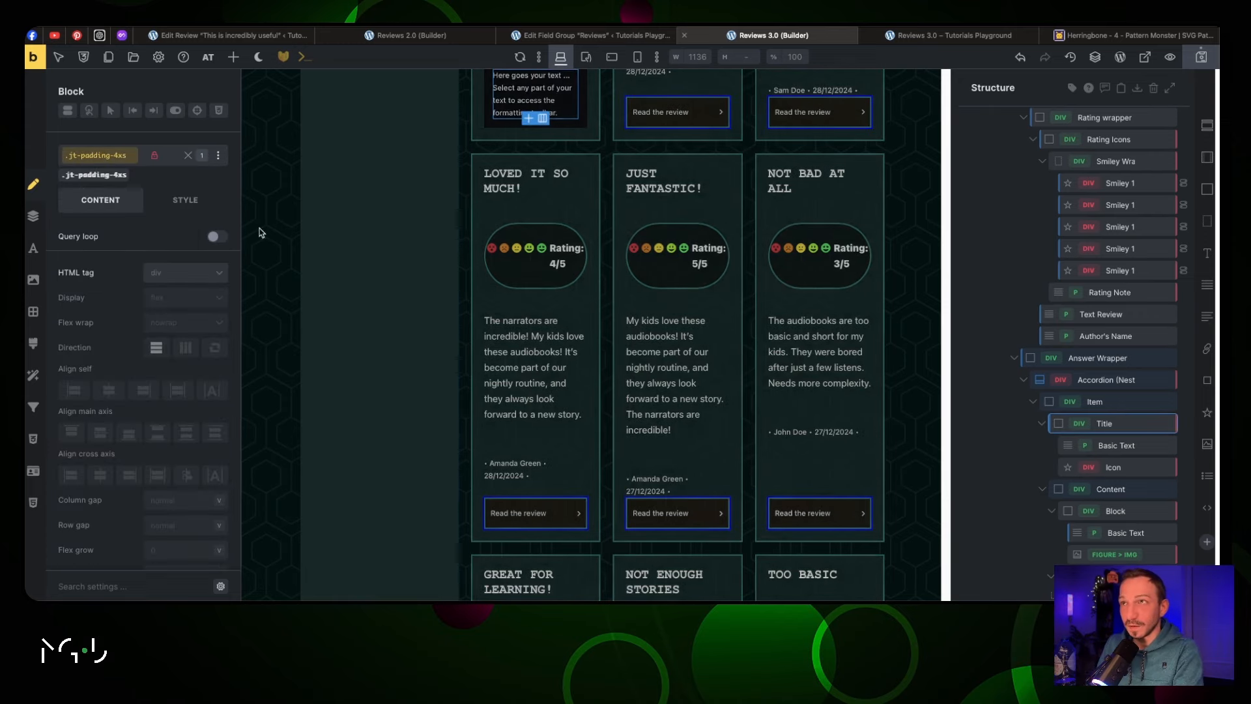
{"action": "scroll", "coordinate": [254, 248], "scroll_direction": "up", "scroll_amount": 3}
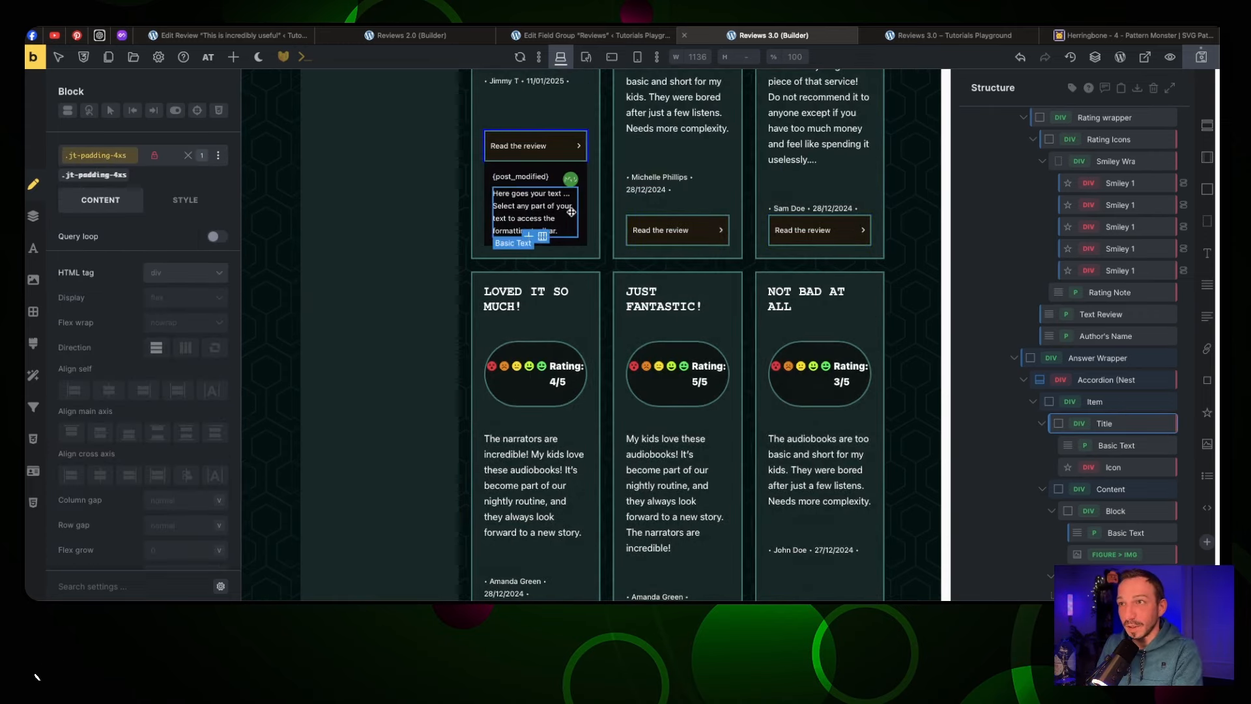
Give the inner block the jt-bg-primary-d-5 background class, then select the placeholder wording
{"action": "left_click", "coordinate": [531, 208]}
{"action": "left_click", "coordinate": [491, 215]}
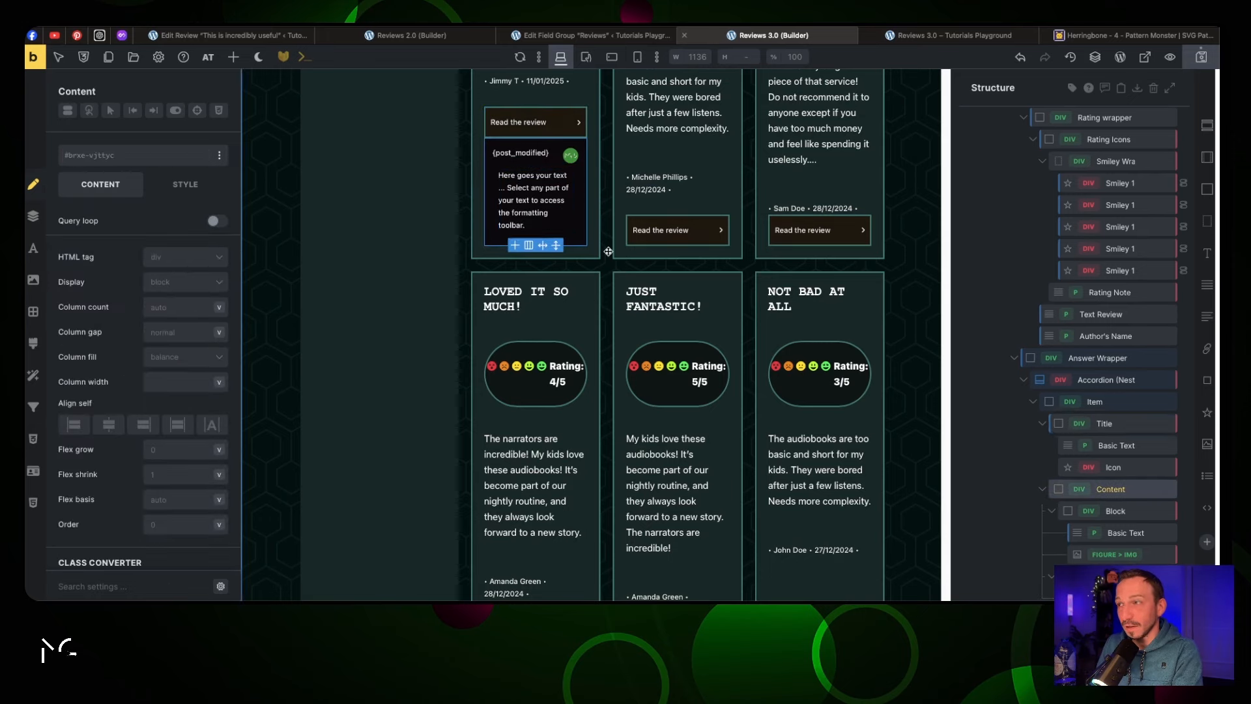
{"action": "left_click", "coordinate": [1115, 576]}
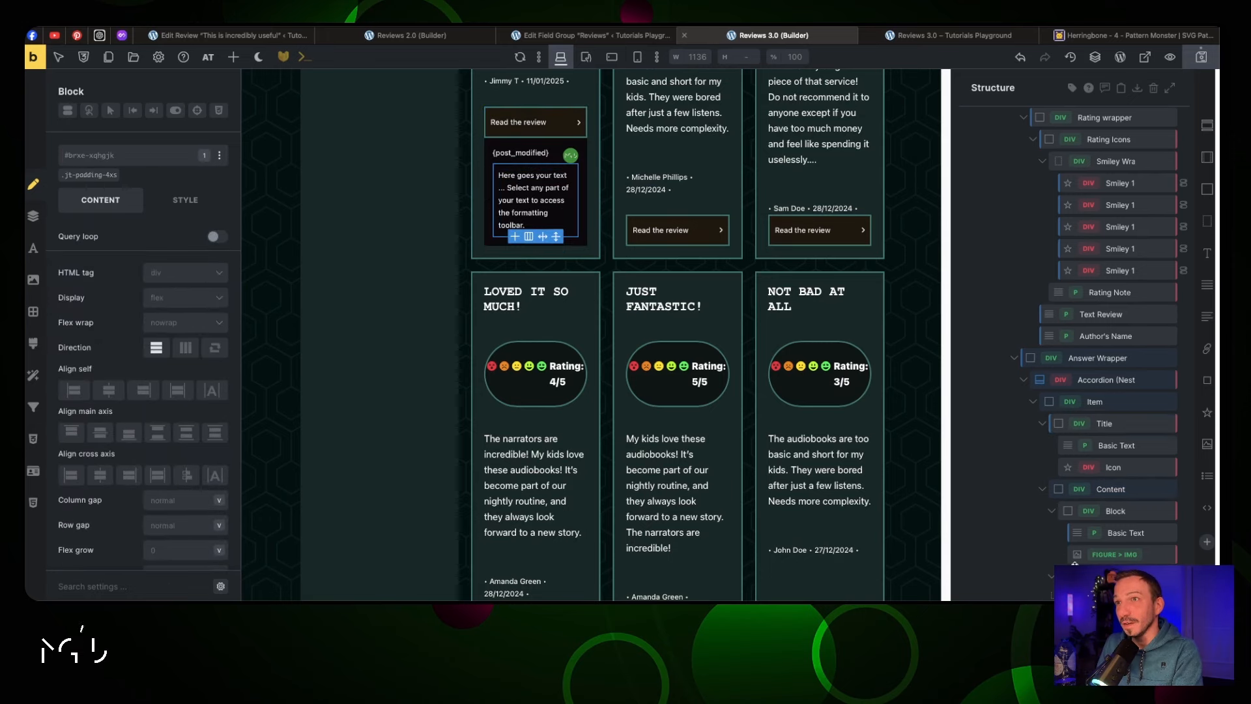
{"action": "left_click", "coordinate": [110, 160]}
{"action": "type", "text": "bg"}
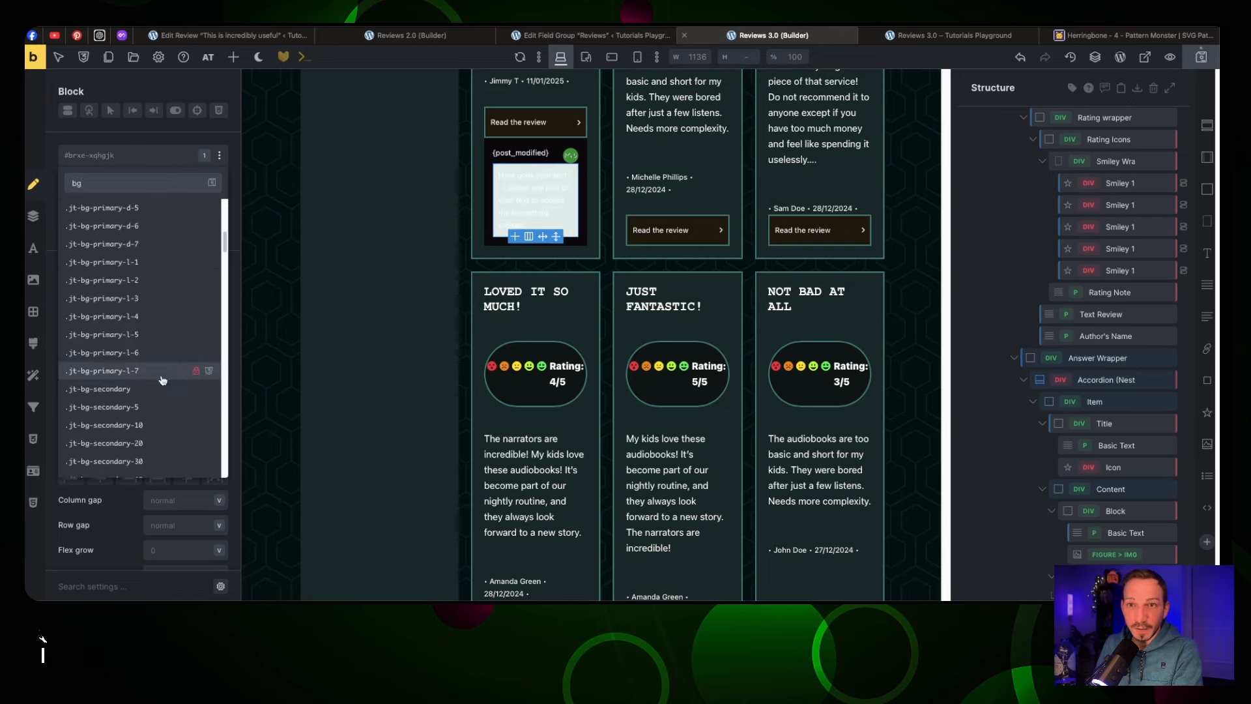
{"action": "scroll", "coordinate": [159, 358], "scroll_direction": "down", "scroll_amount": 3}
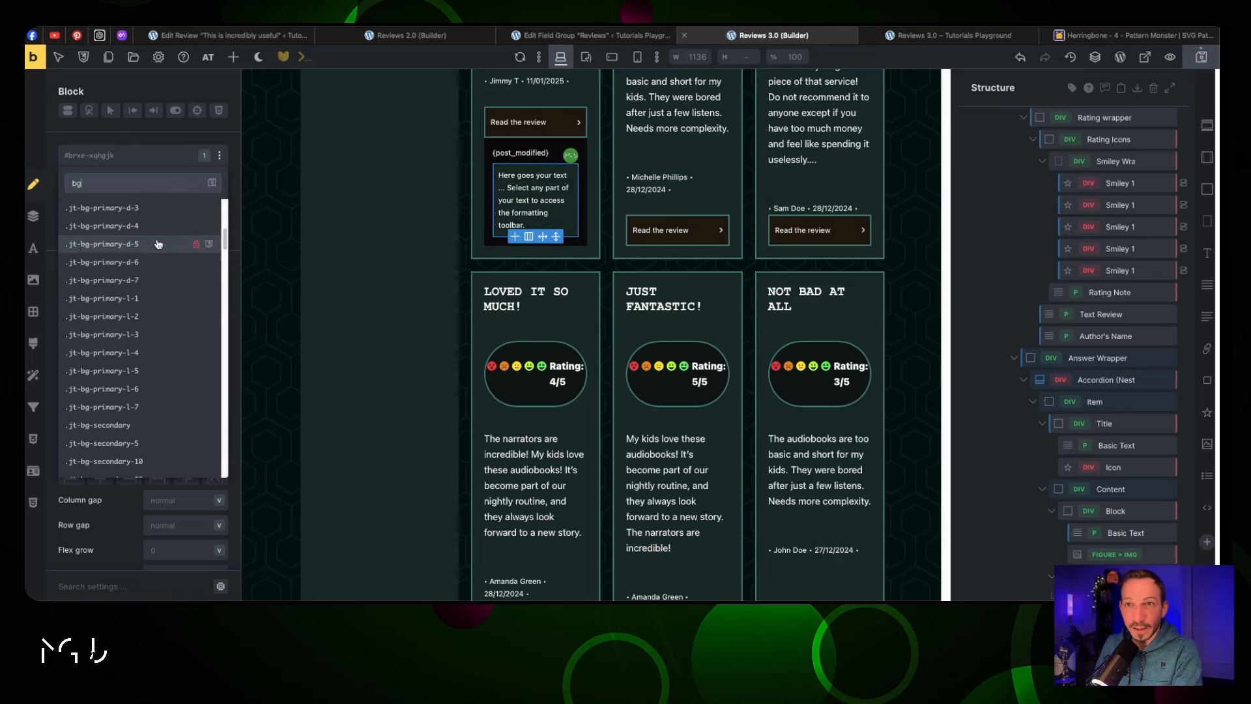
{"action": "left_click", "coordinate": [130, 218]}
{"action": "left_click", "coordinate": [516, 210]}
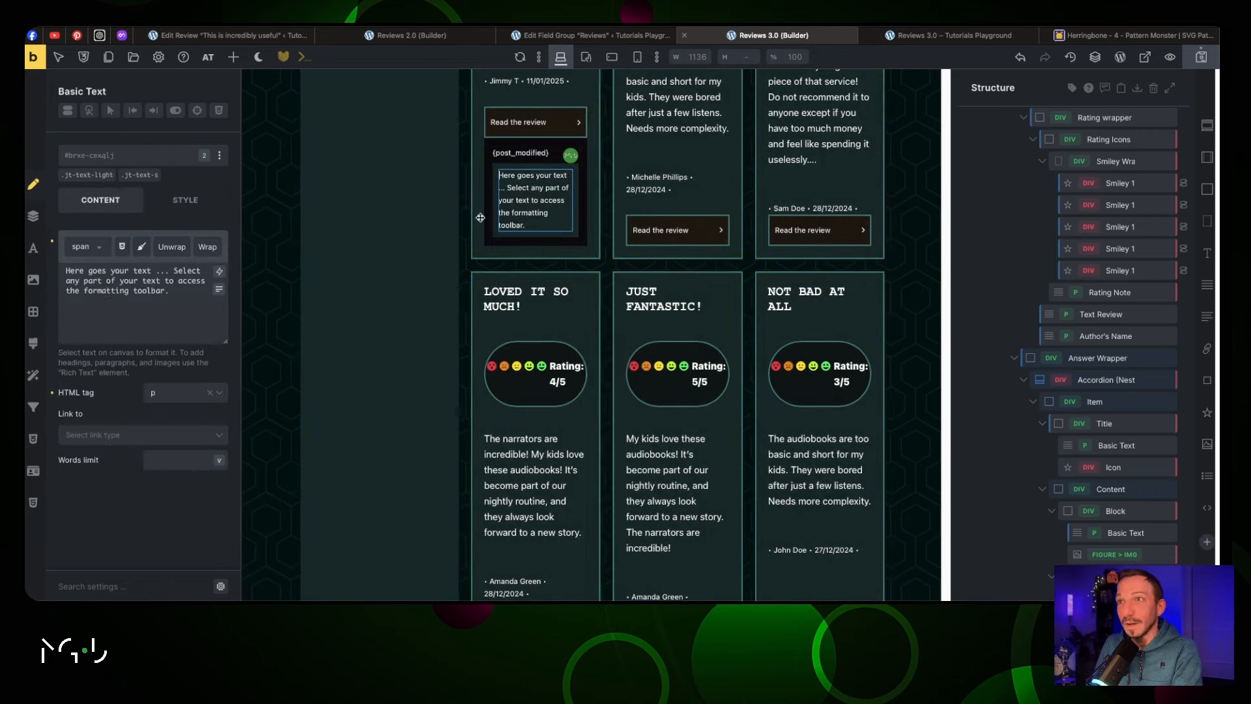
{"action": "left_click_drag", "start_coordinate": [150, 299], "coordinate": [65, 260]}
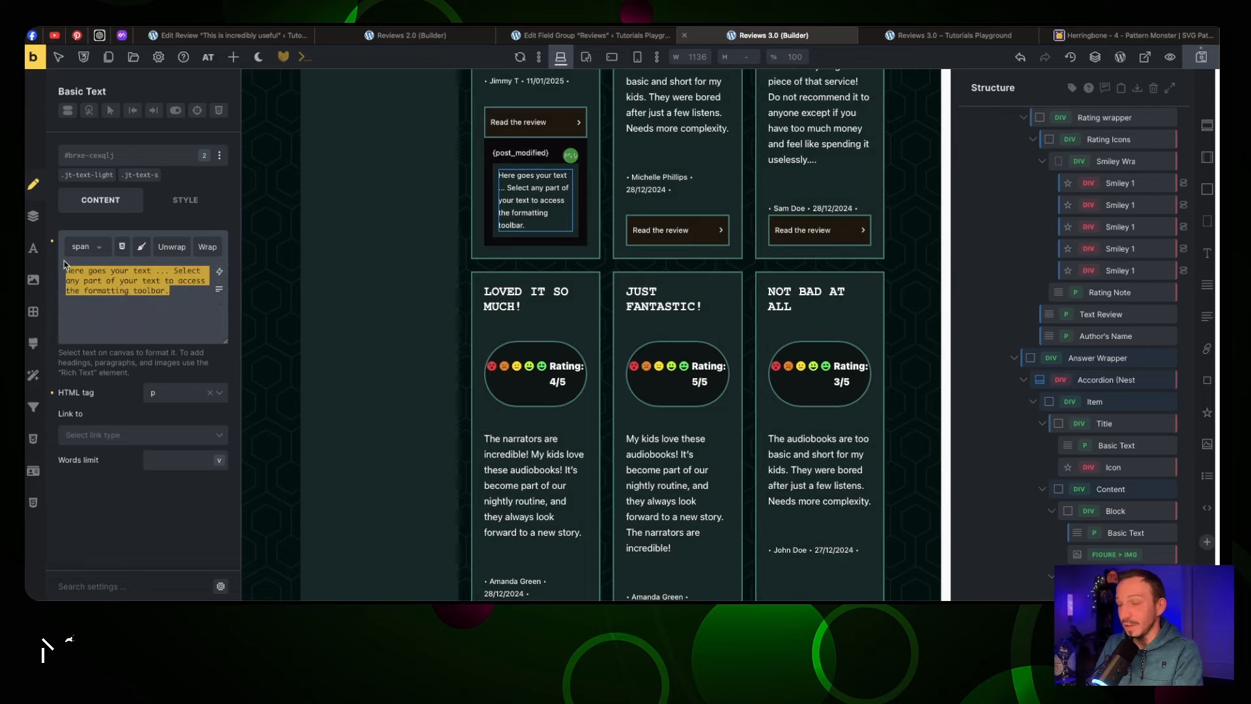
Bind the accordion answer text to {acf_answer_support} and open the live Reviews page
{"action": "left_click", "coordinate": [219, 271]}
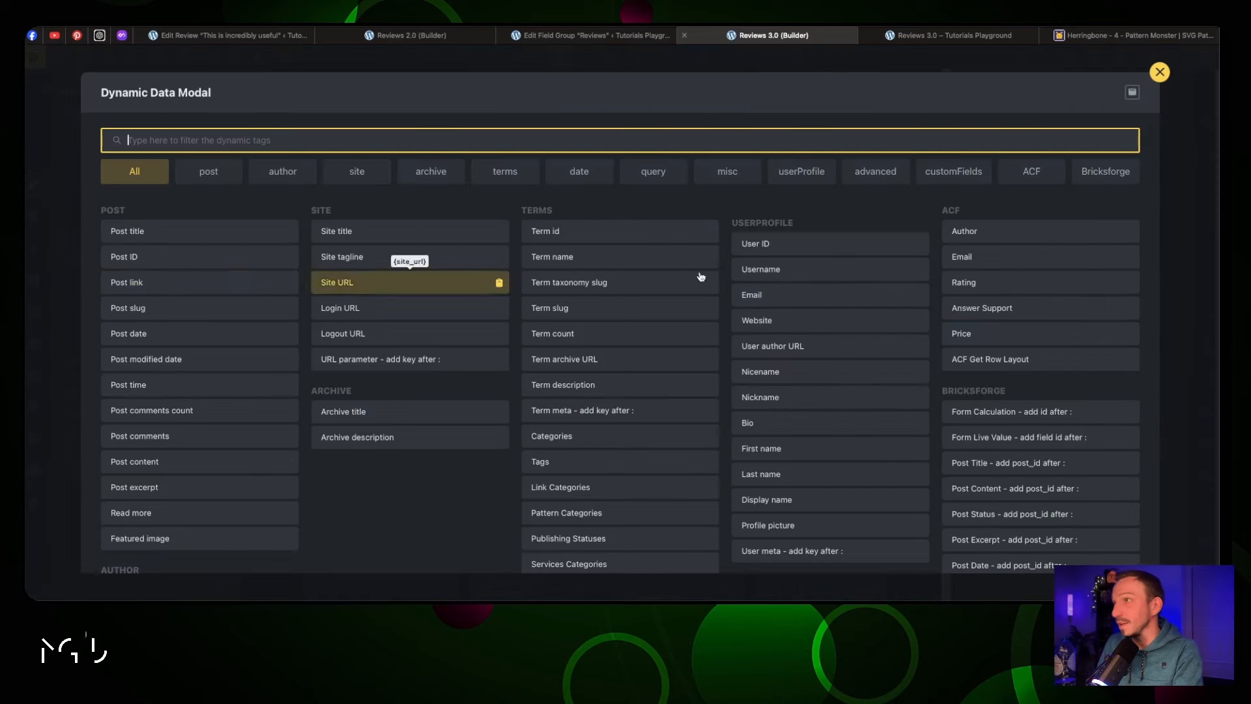
{"action": "left_click", "coordinate": [997, 312]}
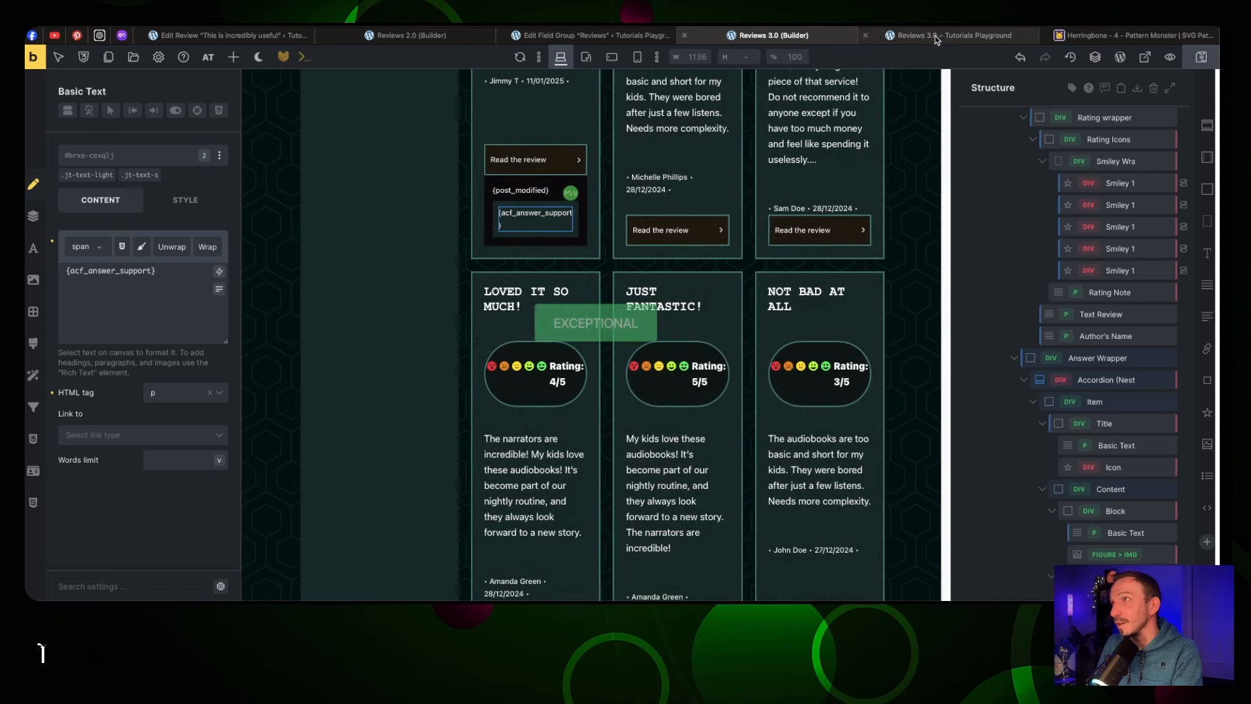
{"action": "left_click", "coordinate": [955, 35]}
{"action": "scroll", "coordinate": [578, 199], "scroll_direction": "down", "scroll_amount": 3}
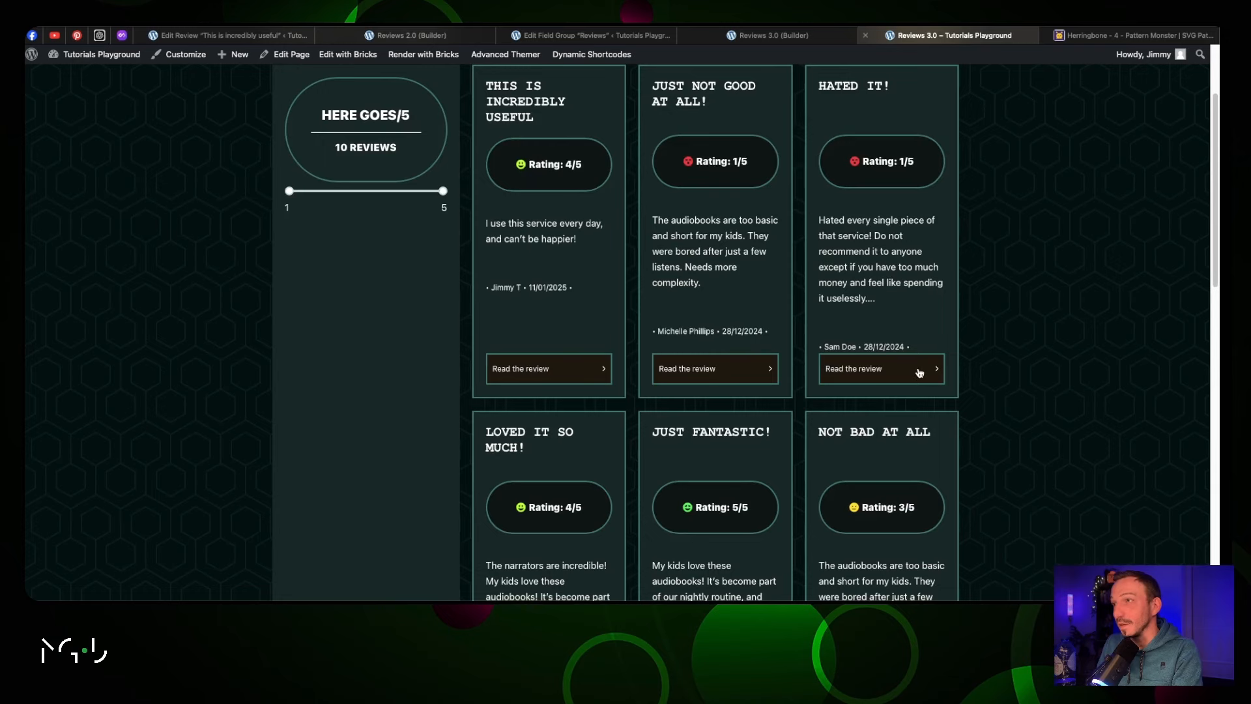
Expand and collapse the HATED IT! and first cards' answer panels to check the replies
{"action": "left_click", "coordinate": [919, 372]}
{"action": "left_click", "coordinate": [920, 370]}
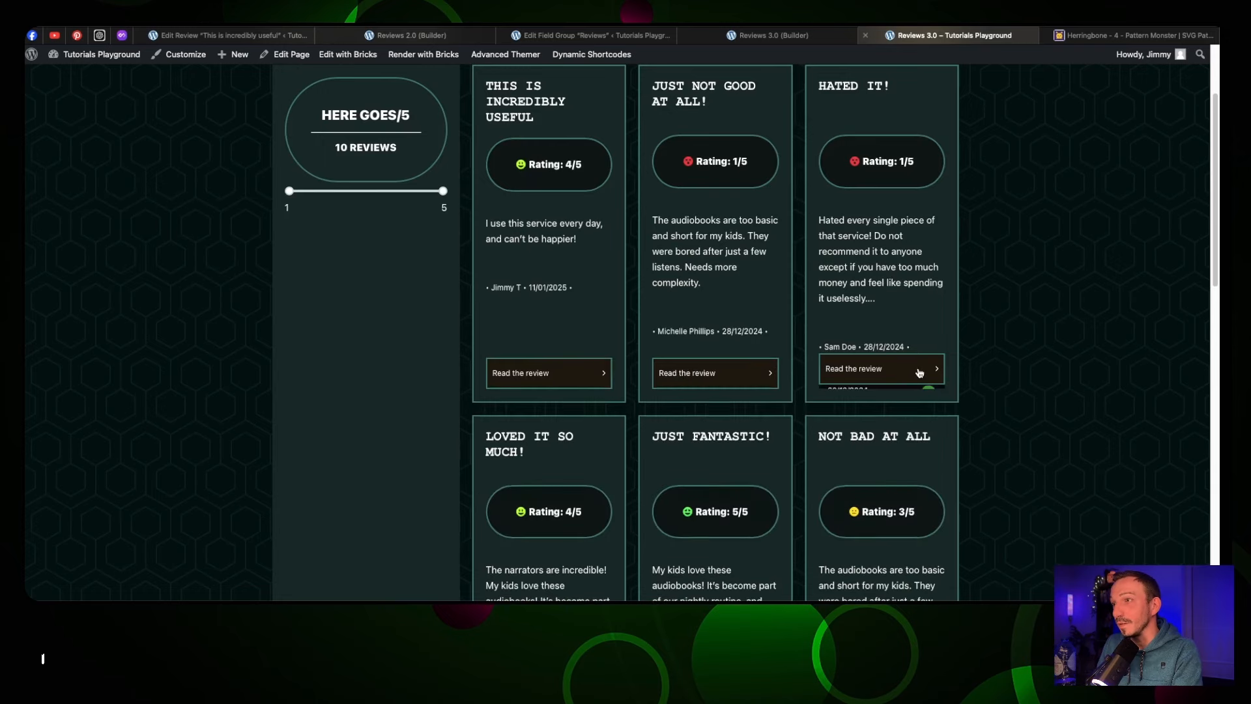
{"action": "left_click", "coordinate": [918, 370]}
{"action": "scroll", "coordinate": [916, 371], "scroll_direction": "down", "scroll_amount": 5}
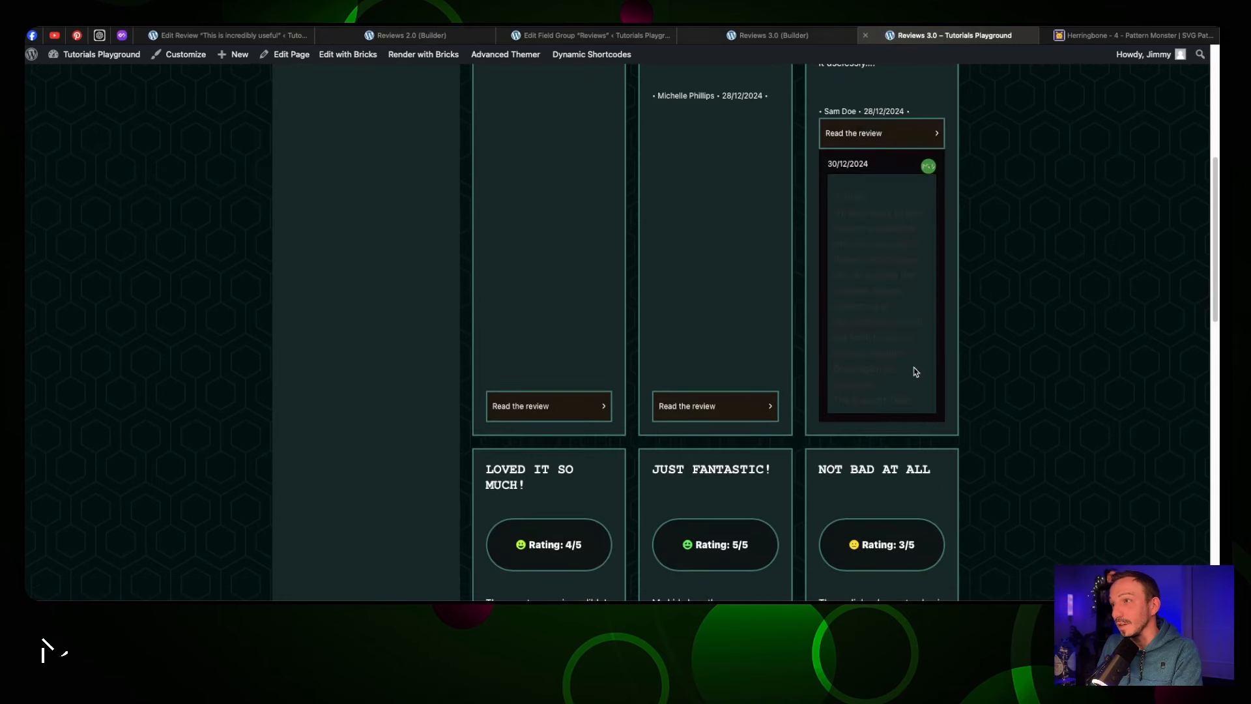
{"action": "left_click", "coordinate": [582, 417]}
{"action": "left_click", "coordinate": [595, 366]}
{"action": "key", "text": "super+alt+Left"}
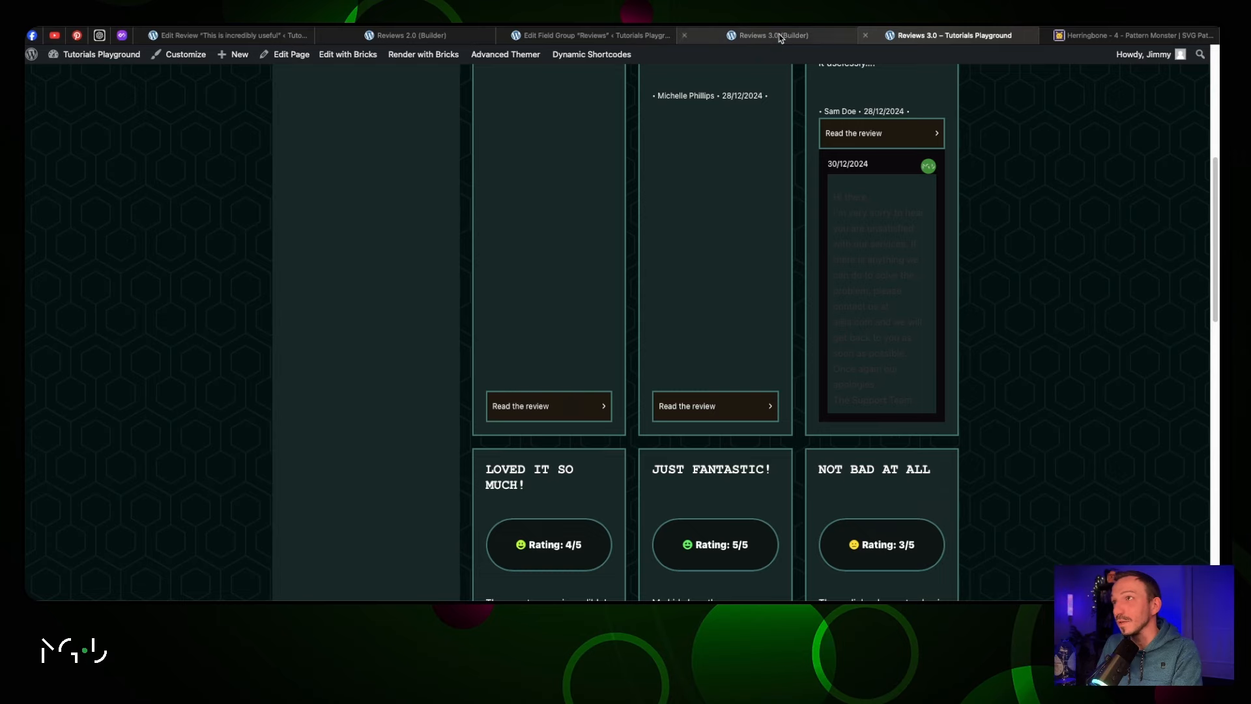
Set the accordion text colour to light in its typography settings and save
{"action": "left_click", "coordinate": [1106, 380]}
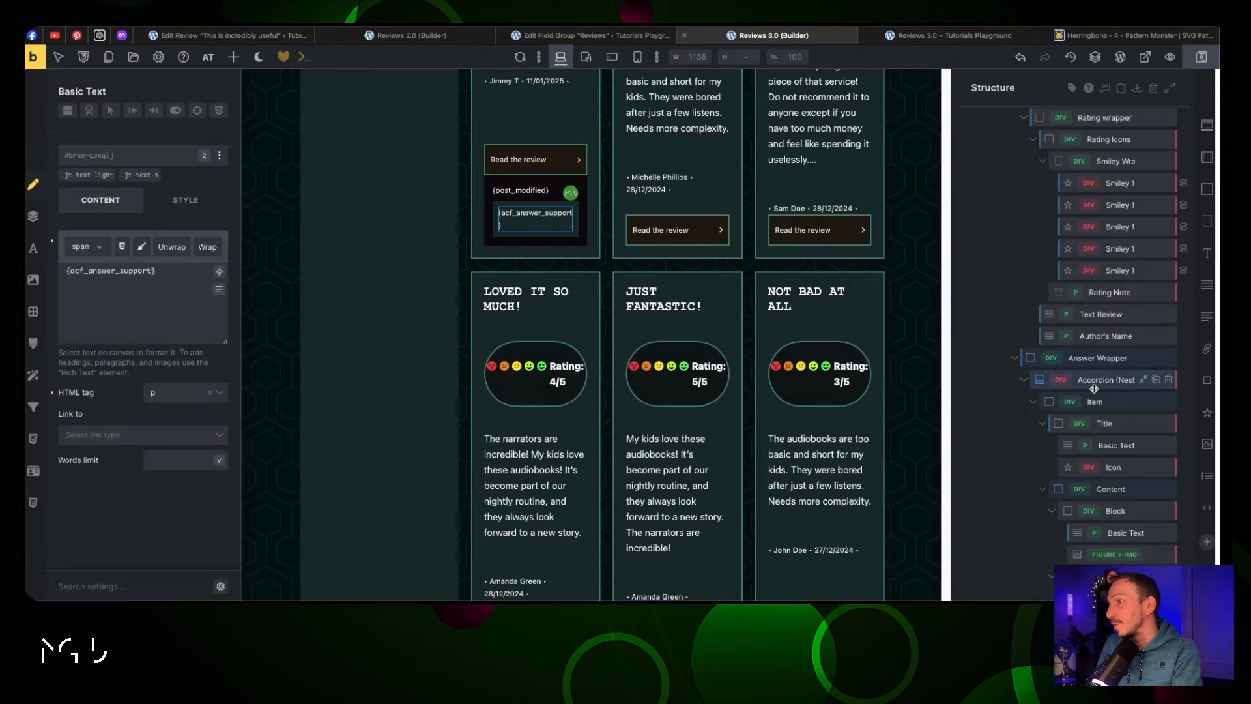
{"action": "scroll", "coordinate": [137, 375], "scroll_direction": "down", "scroll_amount": 3}
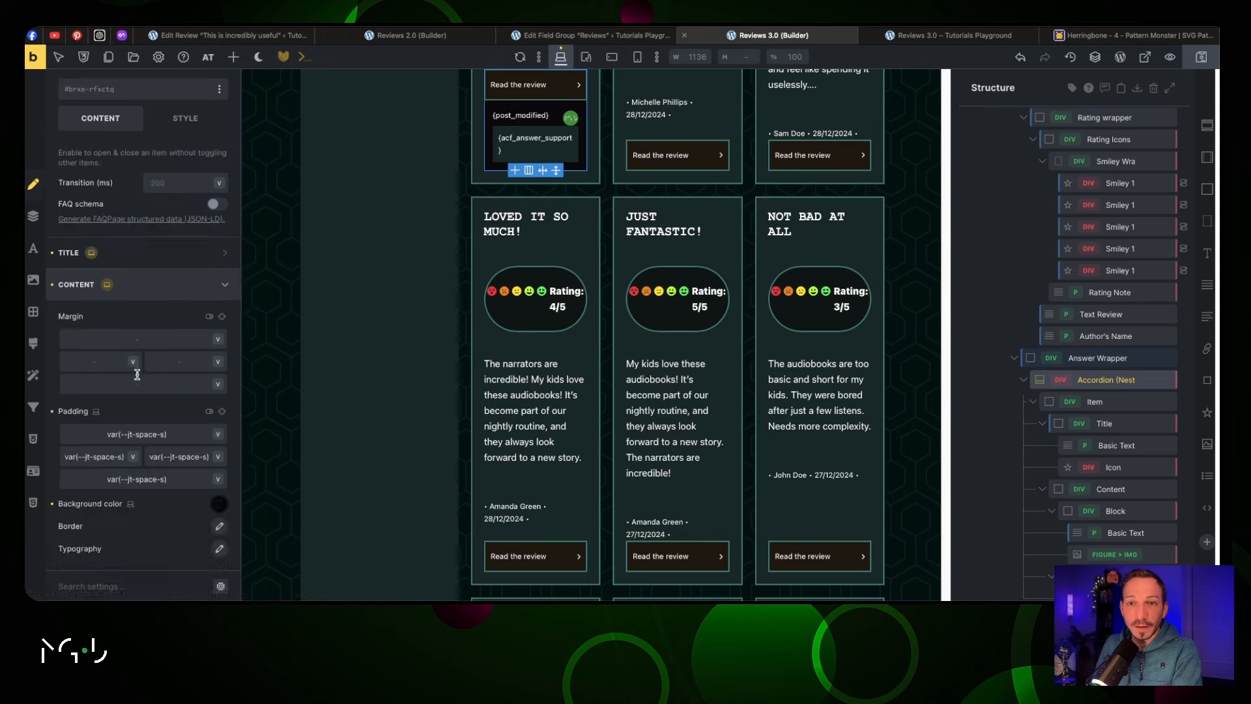
{"action": "left_click", "coordinate": [220, 548]}
{"action": "left_click", "coordinate": [208, 333]}
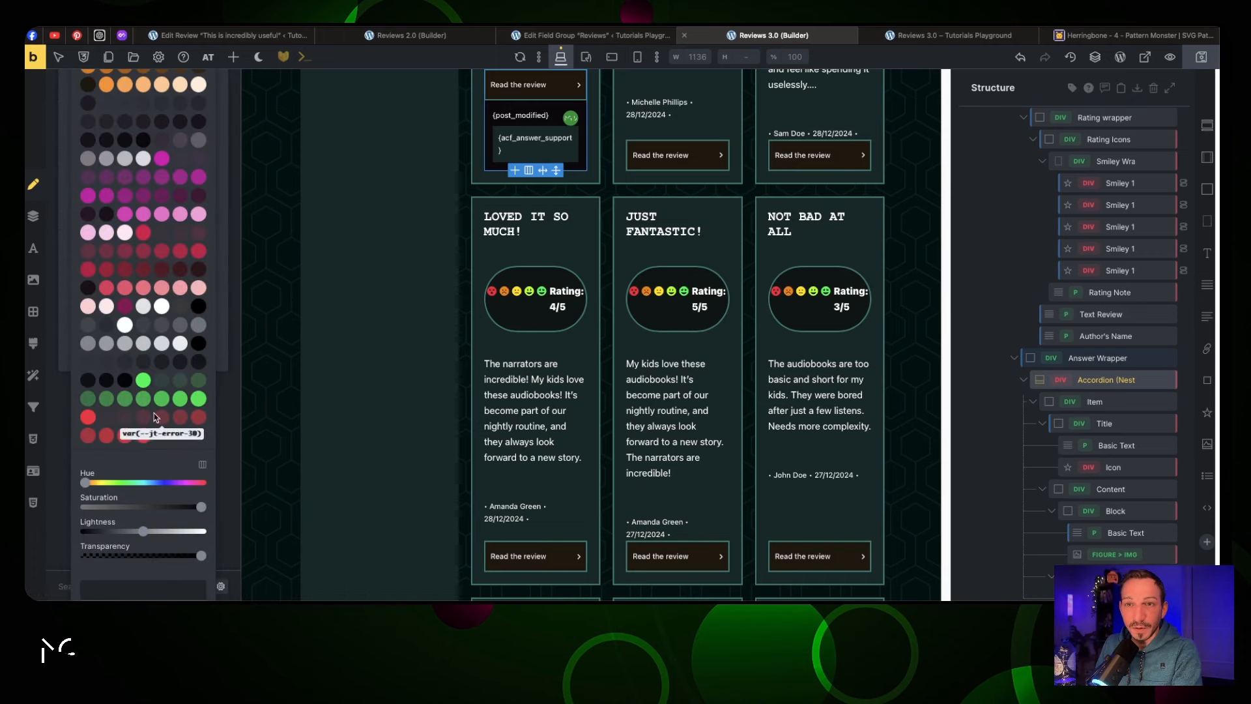
{"action": "left_click", "coordinate": [125, 325]}
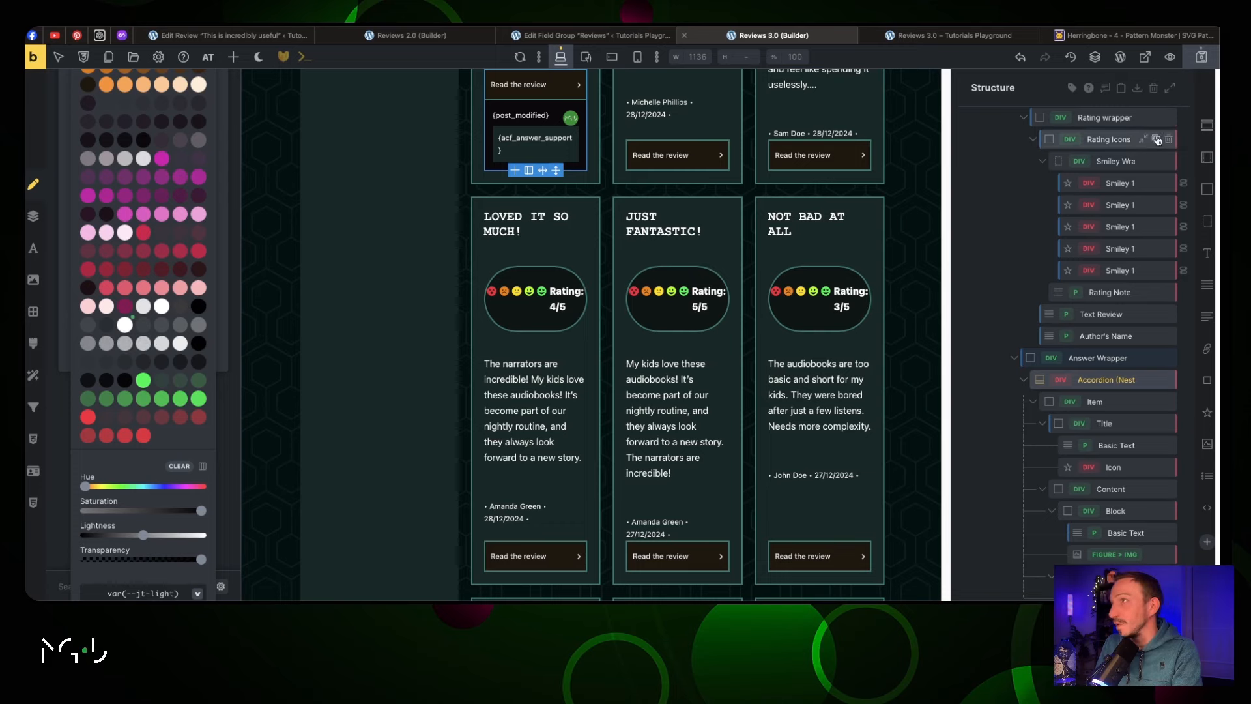
{"action": "left_click", "coordinate": [1200, 57]}
On the live Reviews page, expand the middle and HATED IT! cards' answer panels
{"action": "left_click", "coordinate": [967, 37]}
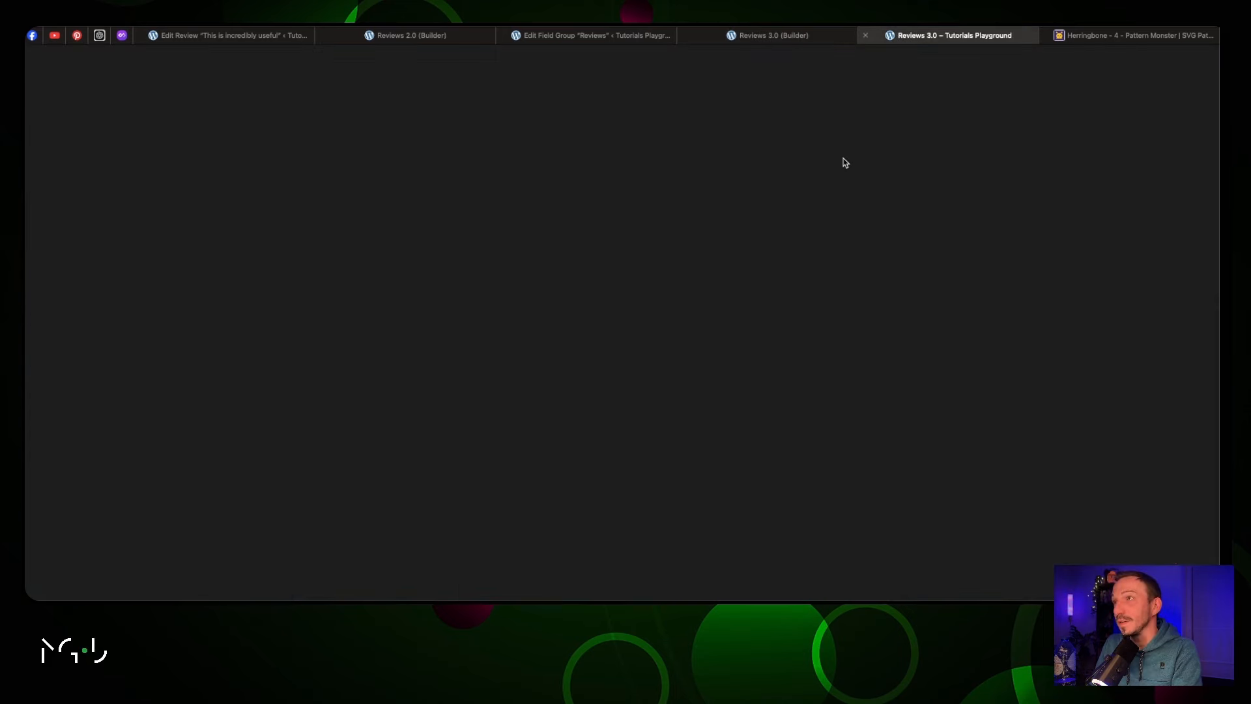
{"action": "scroll", "coordinate": [654, 311], "scroll_direction": "down", "scroll_amount": 3}
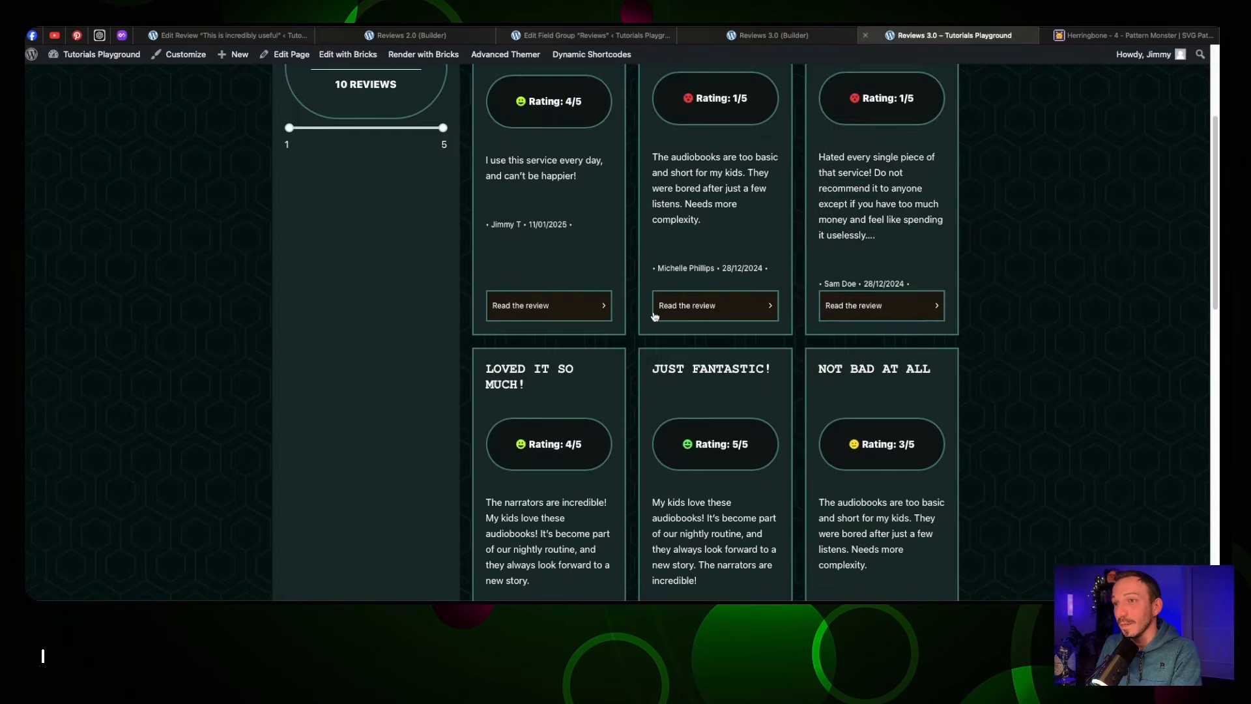
{"action": "left_click", "coordinate": [754, 308]}
{"action": "left_click", "coordinate": [772, 296]}
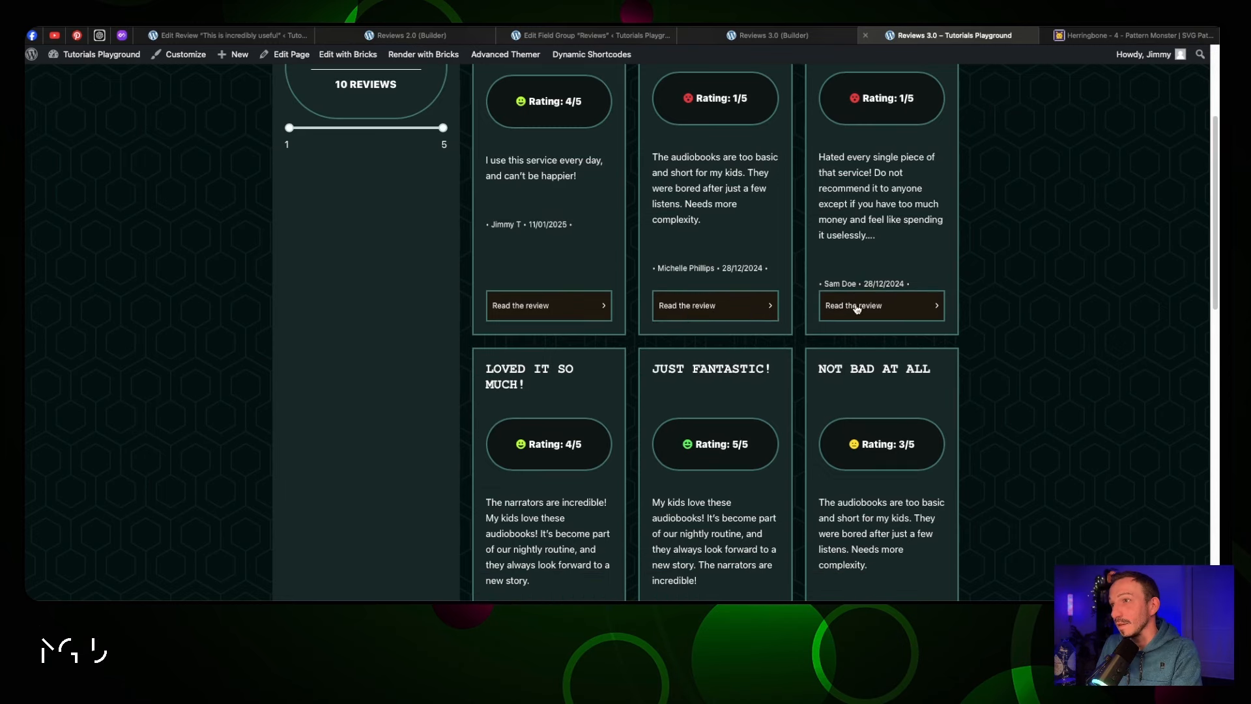
{"action": "left_click", "coordinate": [858, 309]}
{"action": "scroll", "coordinate": [887, 378], "scroll_direction": "down", "scroll_amount": 3}
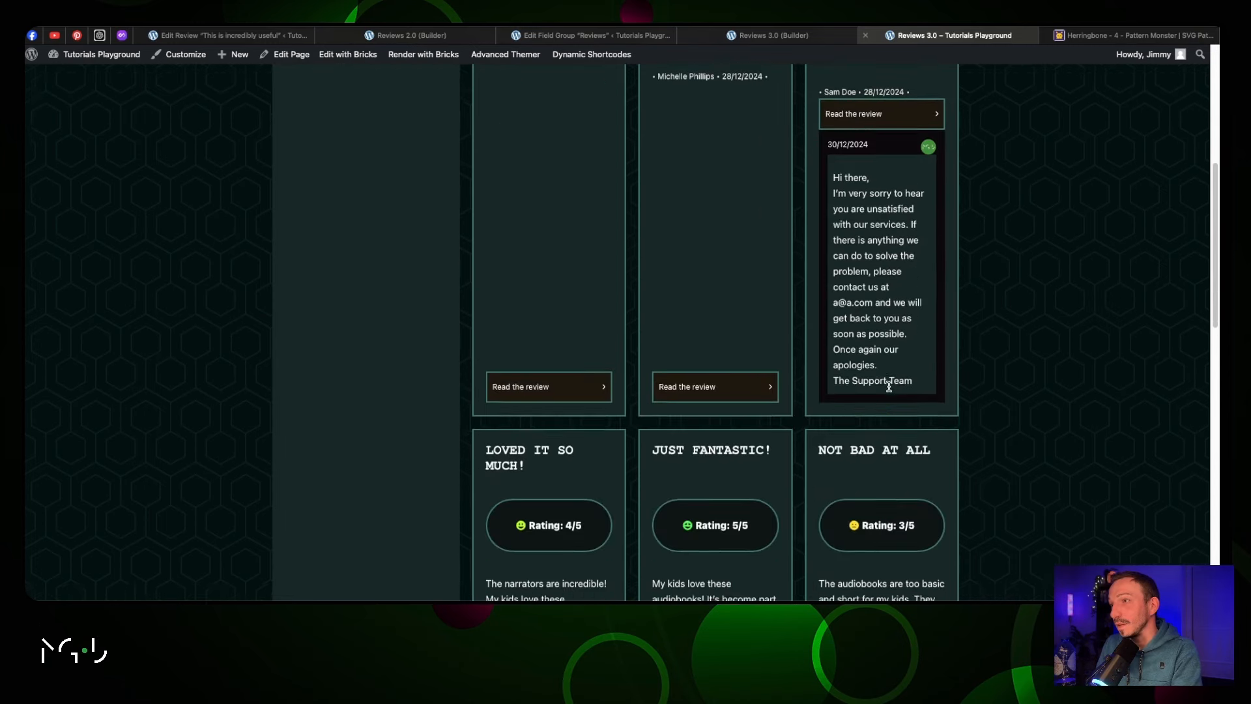
{"action": "scroll", "coordinate": [869, 324], "scroll_direction": "up", "scroll_amount": 1}
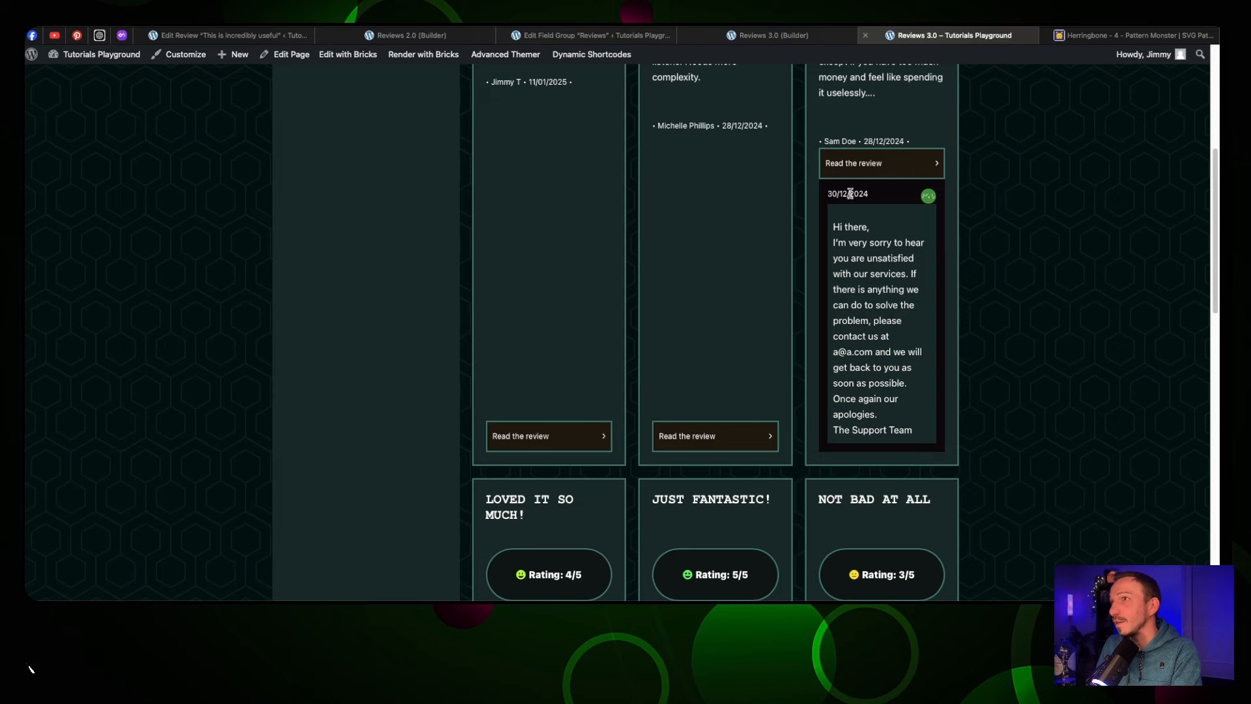
Set the accordion answer text size to var(--jt-text-s) and save the page
{"action": "left_click", "coordinate": [774, 35]}
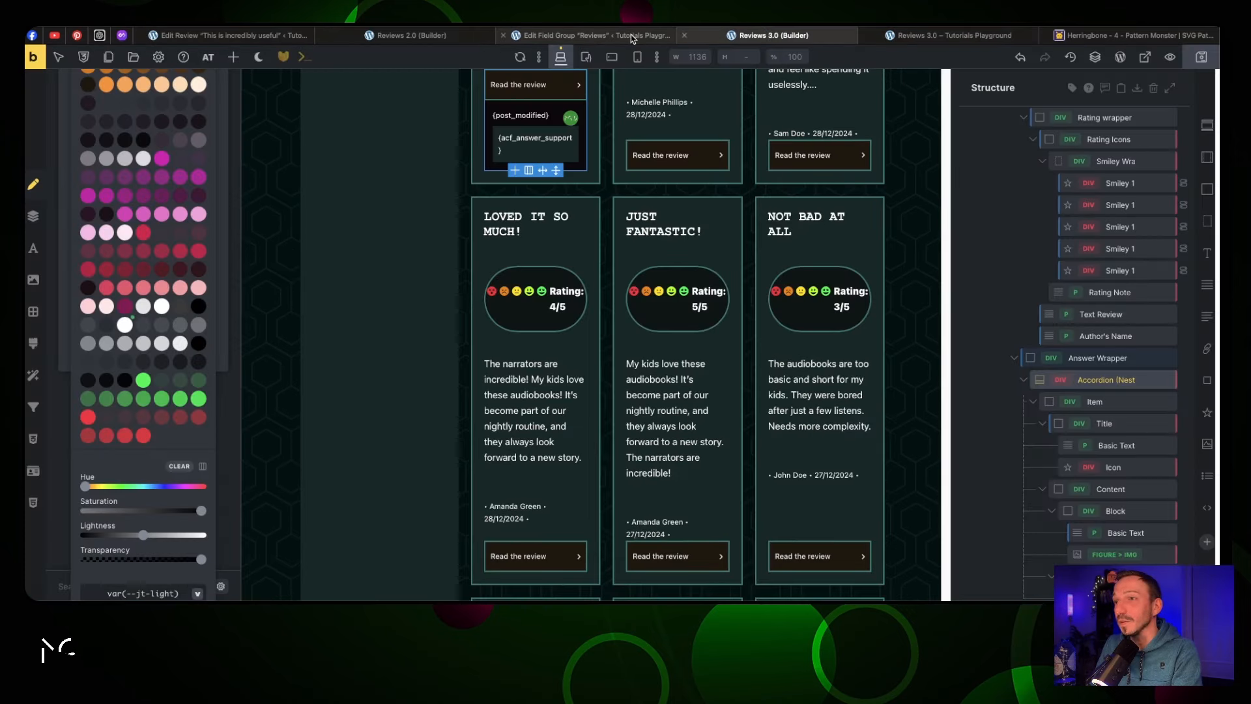
{"action": "left_click", "coordinate": [221, 145]}
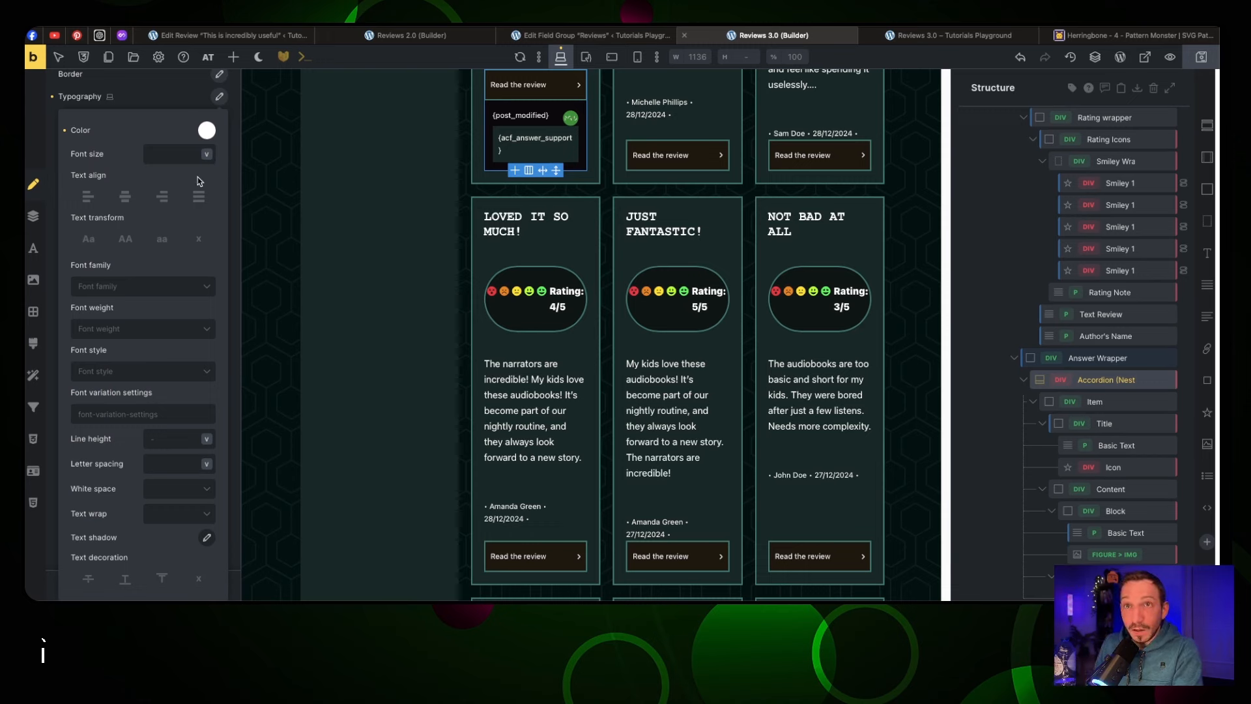
{"action": "left_click", "coordinate": [194, 155]}
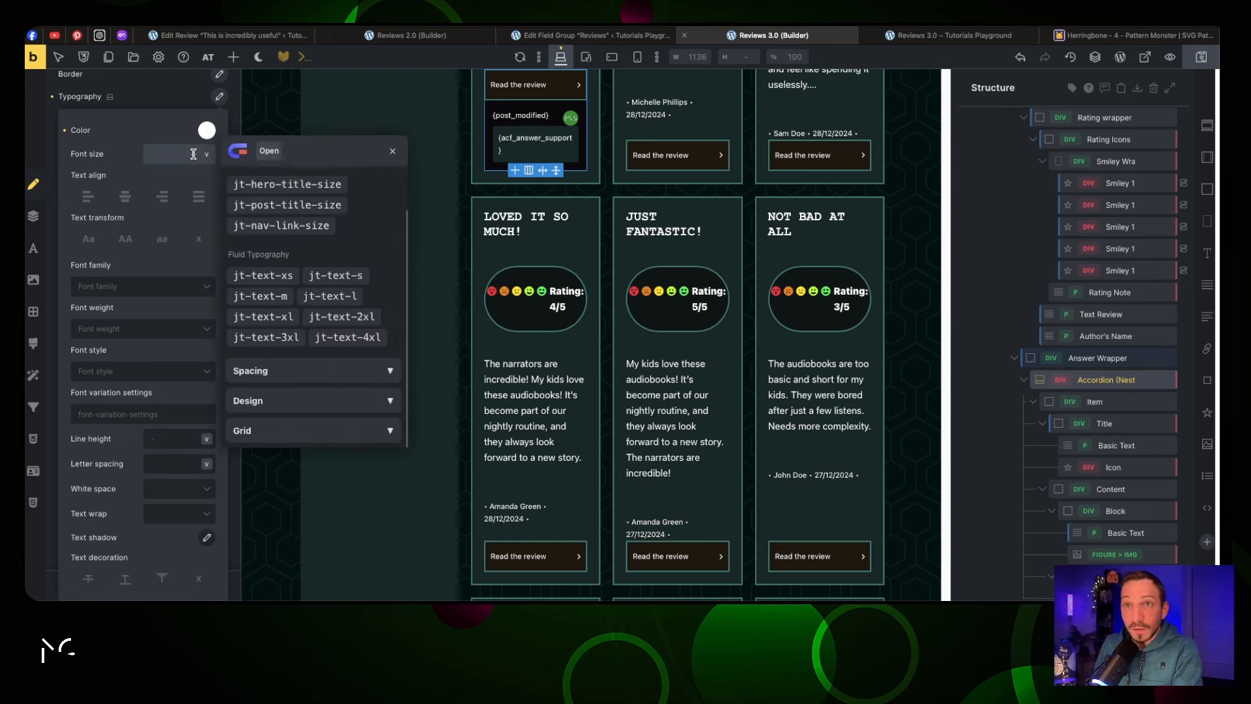
{"action": "left_click", "coordinate": [323, 275]}
{"action": "left_click", "coordinate": [1198, 63]}
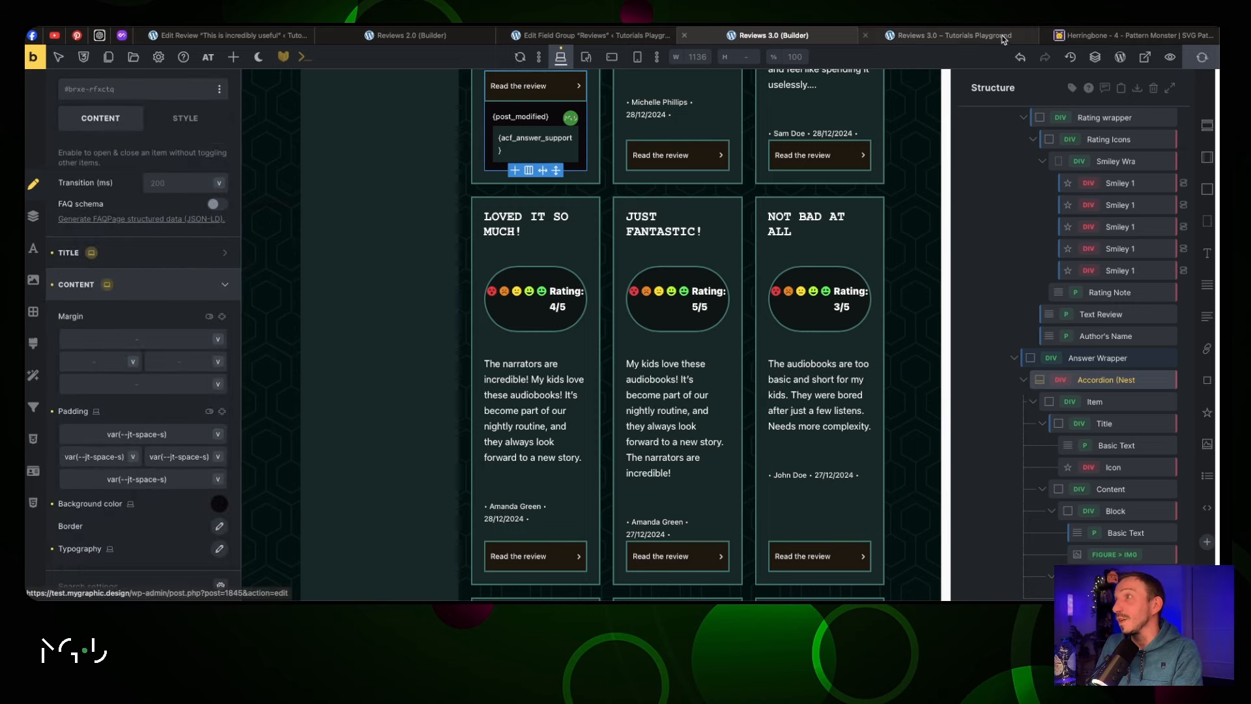
Expand the HATED IT! review's support answer on the live page to check it
{"action": "left_click", "coordinate": [948, 35]}
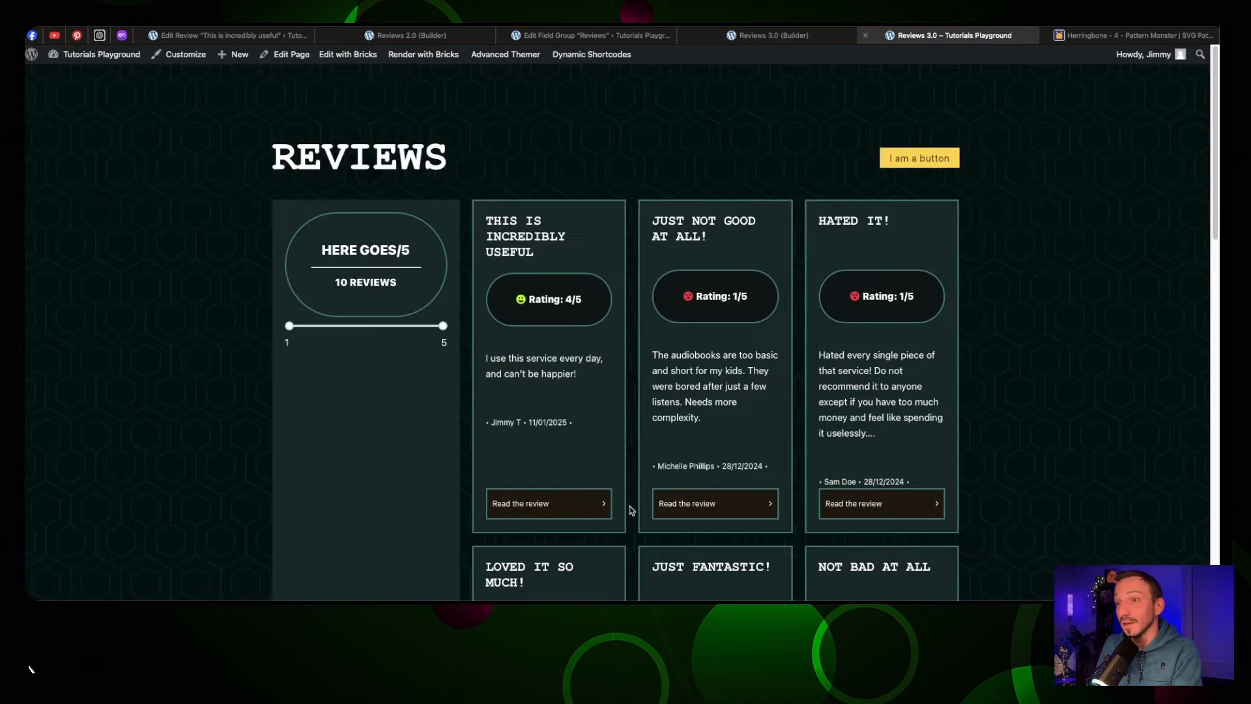
{"action": "left_click", "coordinate": [837, 508]}
{"action": "scroll", "coordinate": [879, 457], "scroll_direction": "down", "scroll_amount": 5}
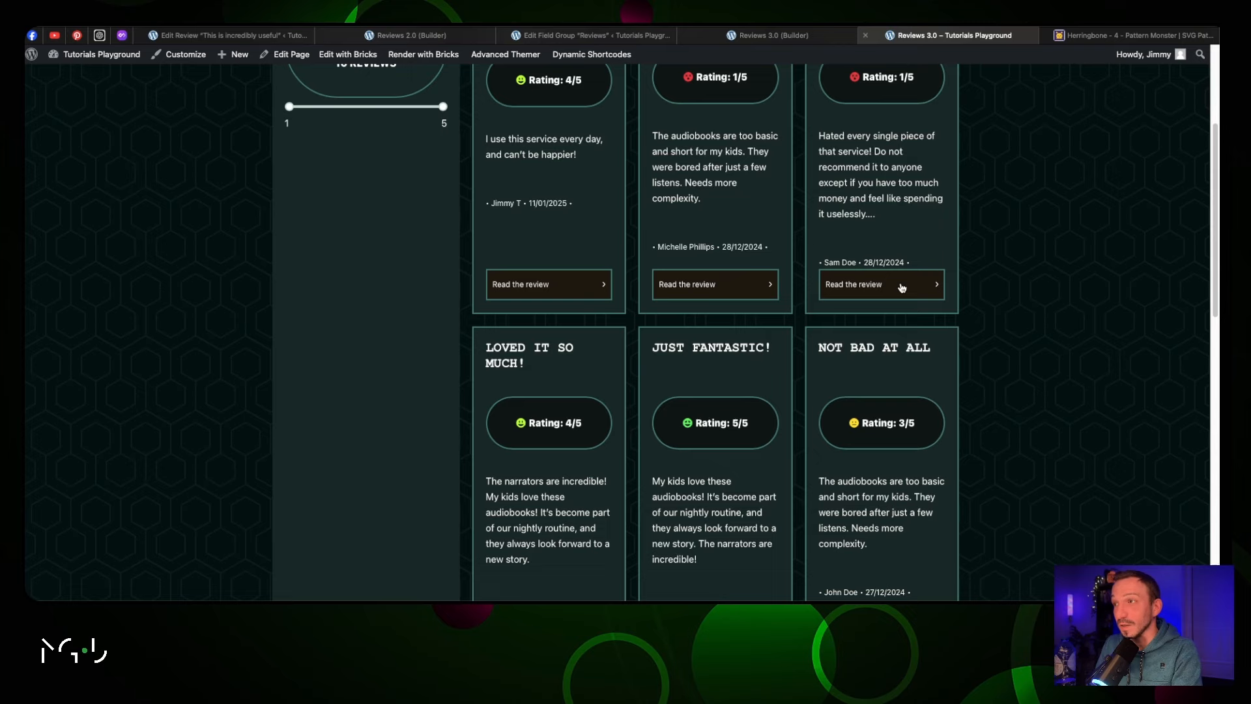
Give the review Card Wrapper a 2rem row gap, save, and select the Answer Wrapper
{"action": "left_click", "coordinate": [750, 40]}
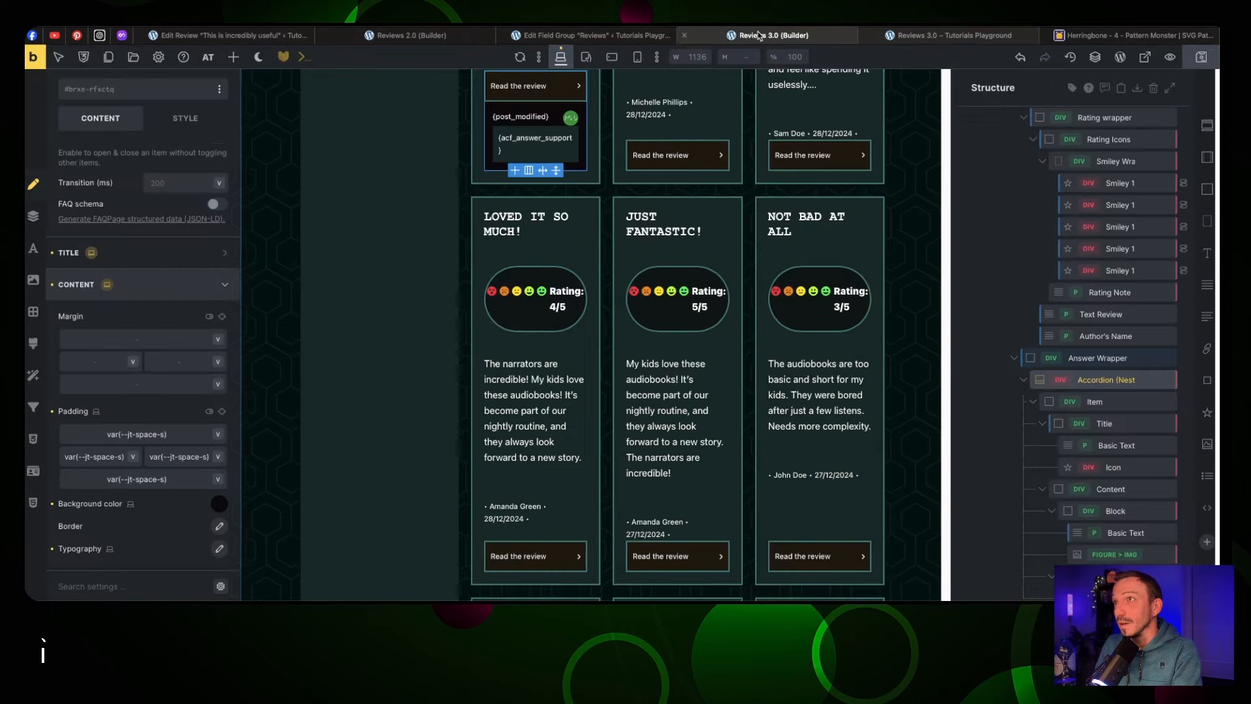
{"action": "scroll", "coordinate": [748, 159], "scroll_direction": "up", "scroll_amount": 5}
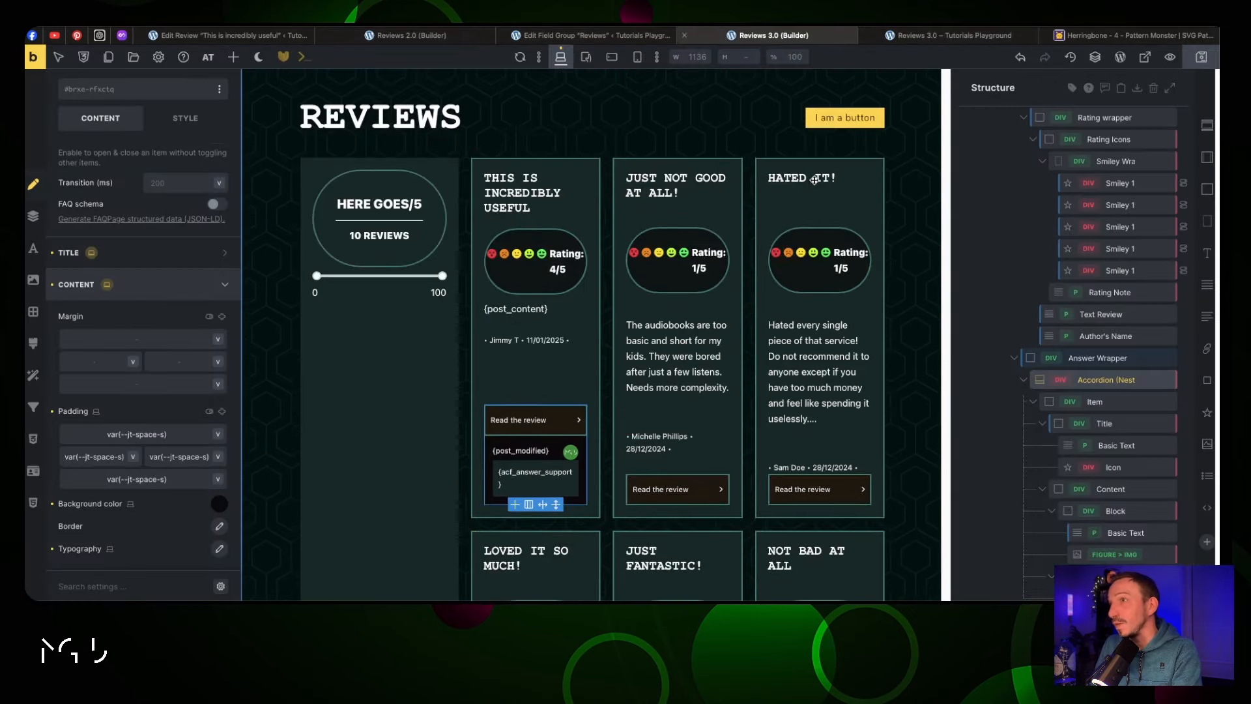
{"action": "scroll", "coordinate": [856, 175], "scroll_direction": "down", "scroll_amount": 1}
{"action": "left_click", "coordinate": [862, 213]}
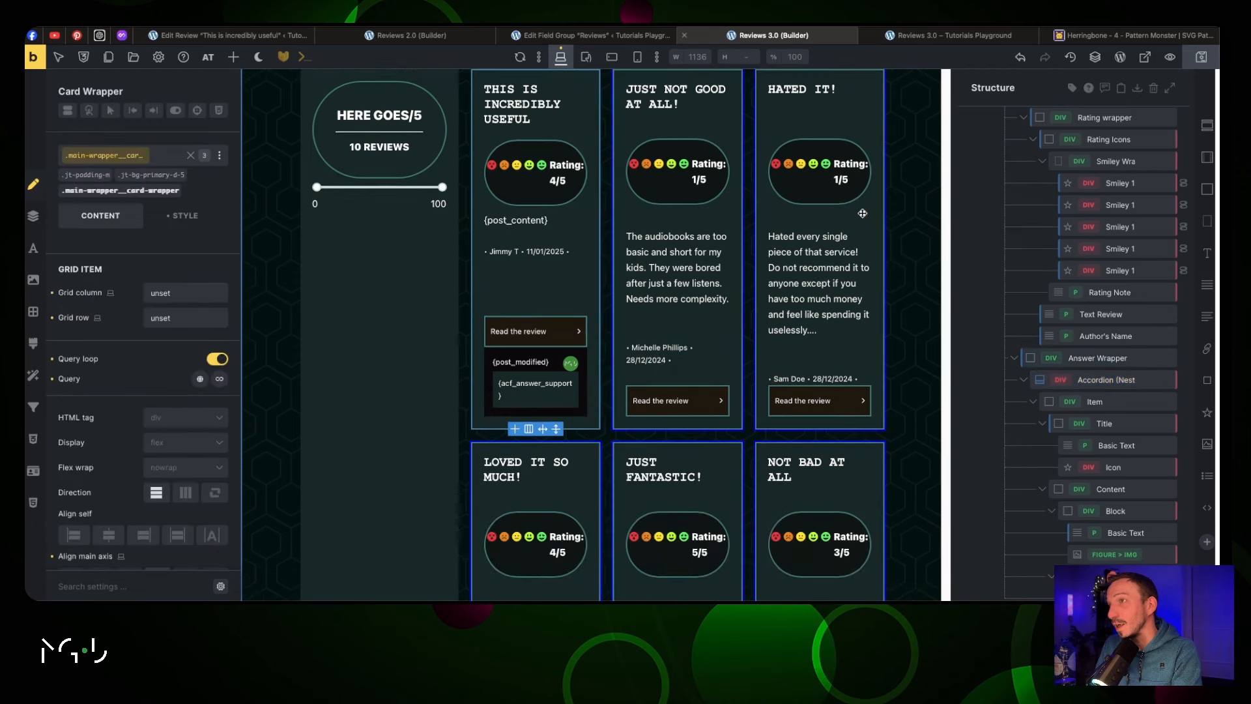
{"action": "scroll", "coordinate": [133, 334], "scroll_direction": "down", "scroll_amount": 5}
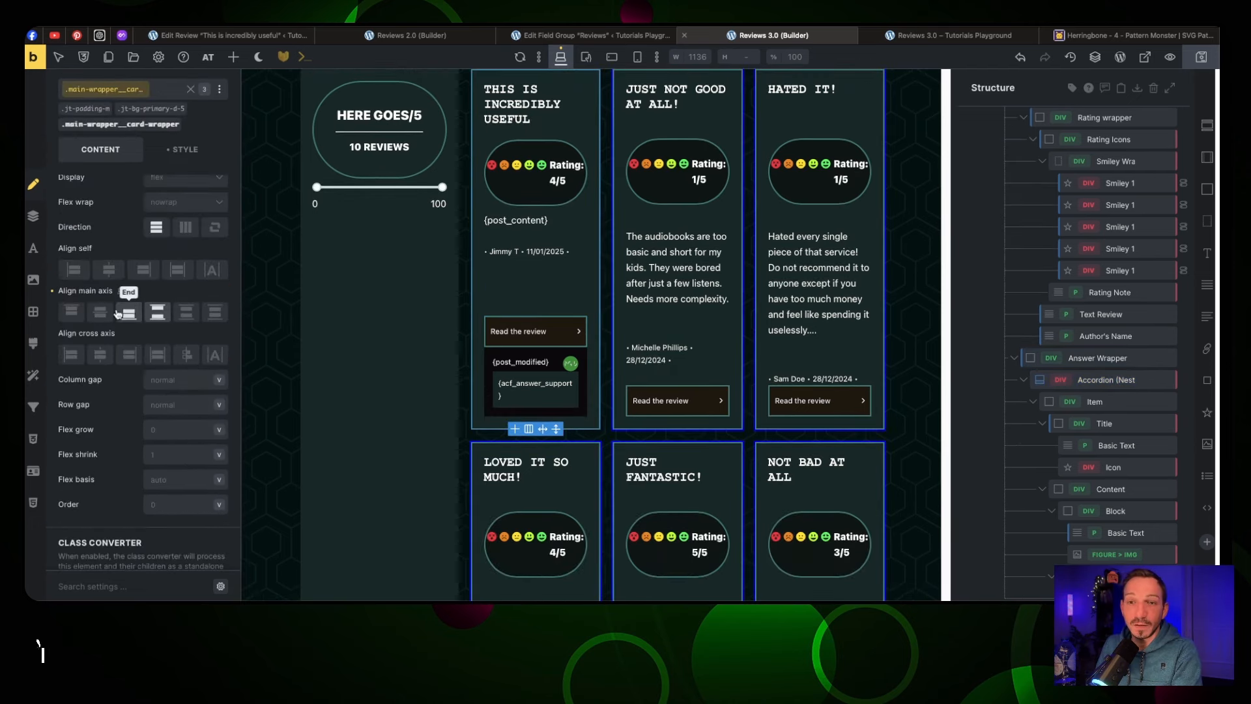
{"action": "left_click", "coordinate": [154, 353]}
{"action": "type", "text": "2"}
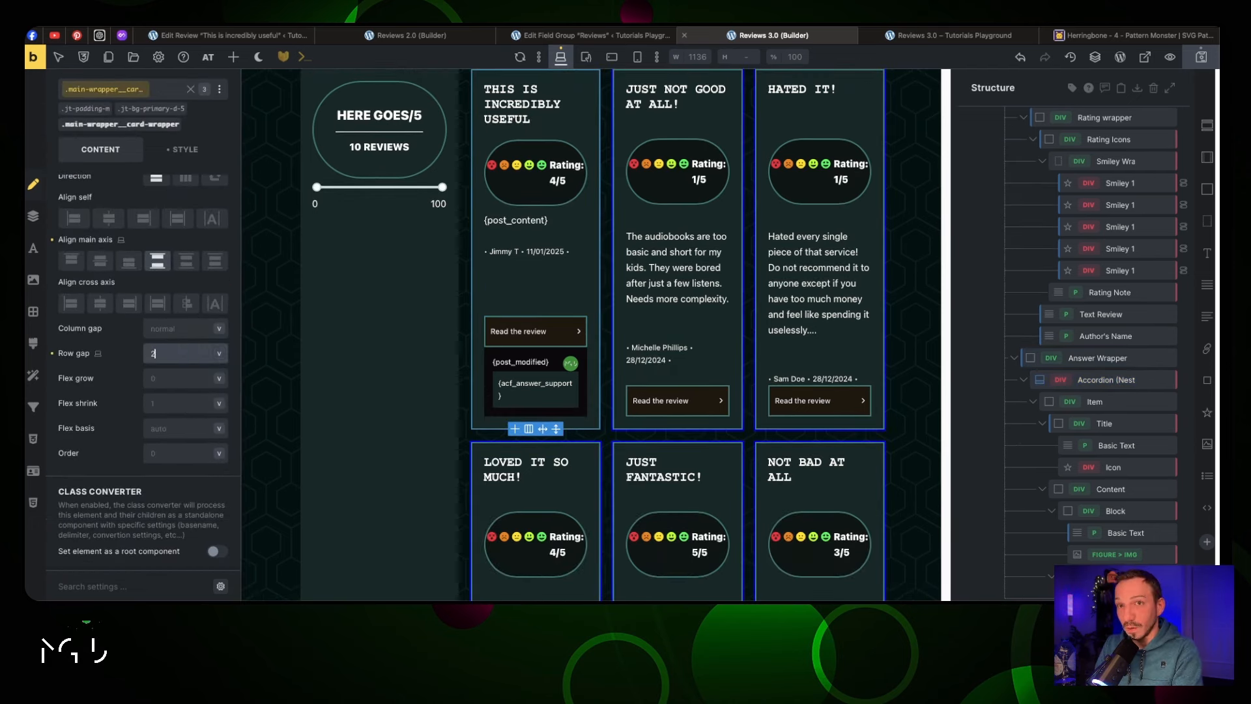
{"action": "type", "text": "rem"}
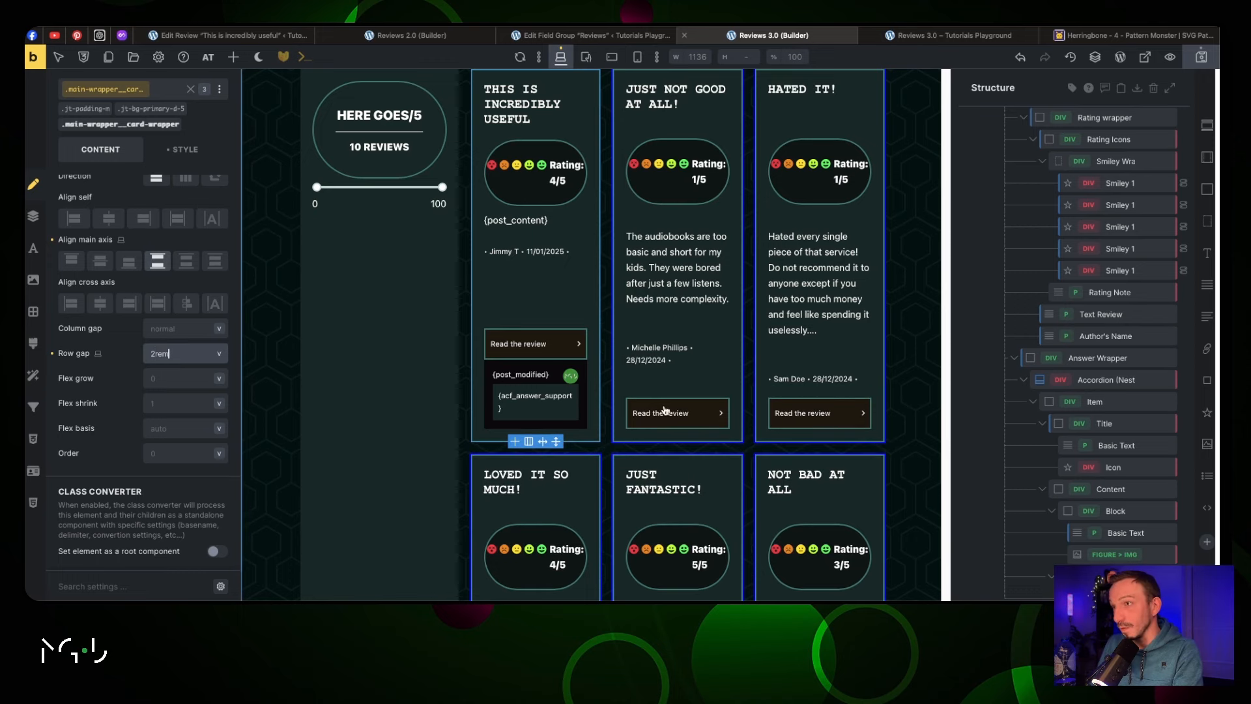
{"action": "left_click", "coordinate": [1201, 60]}
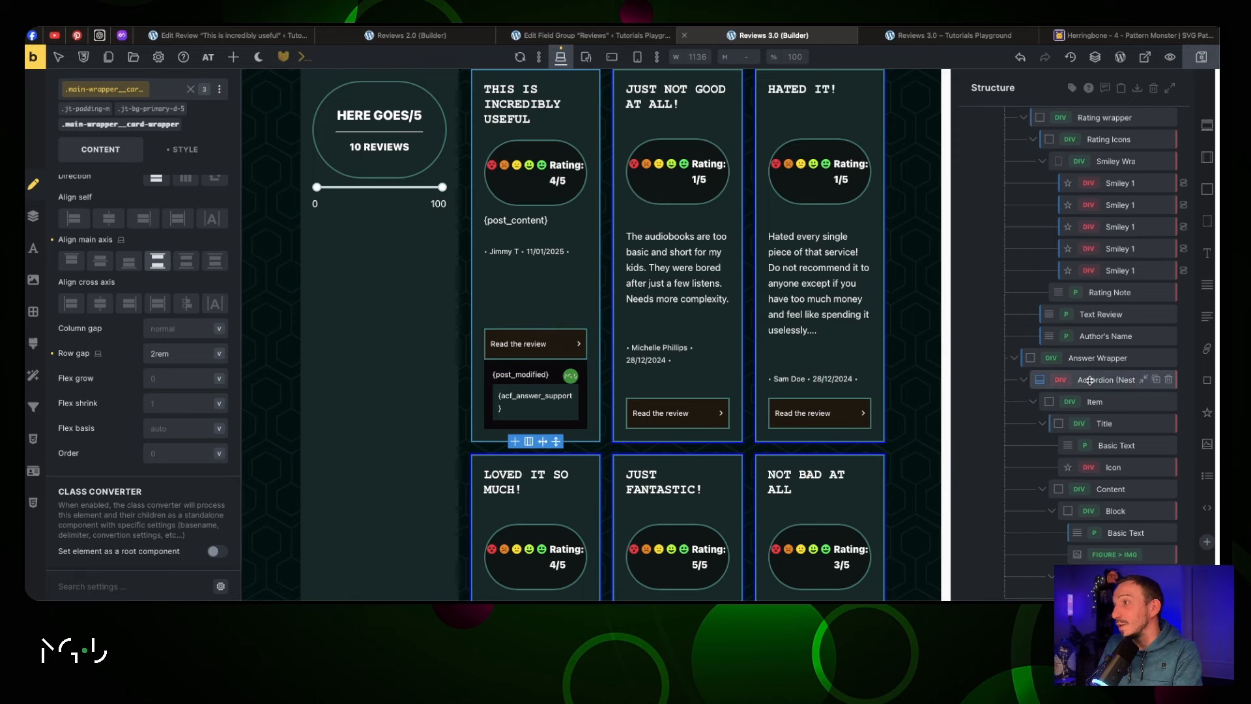
{"action": "left_click", "coordinate": [1094, 358]}
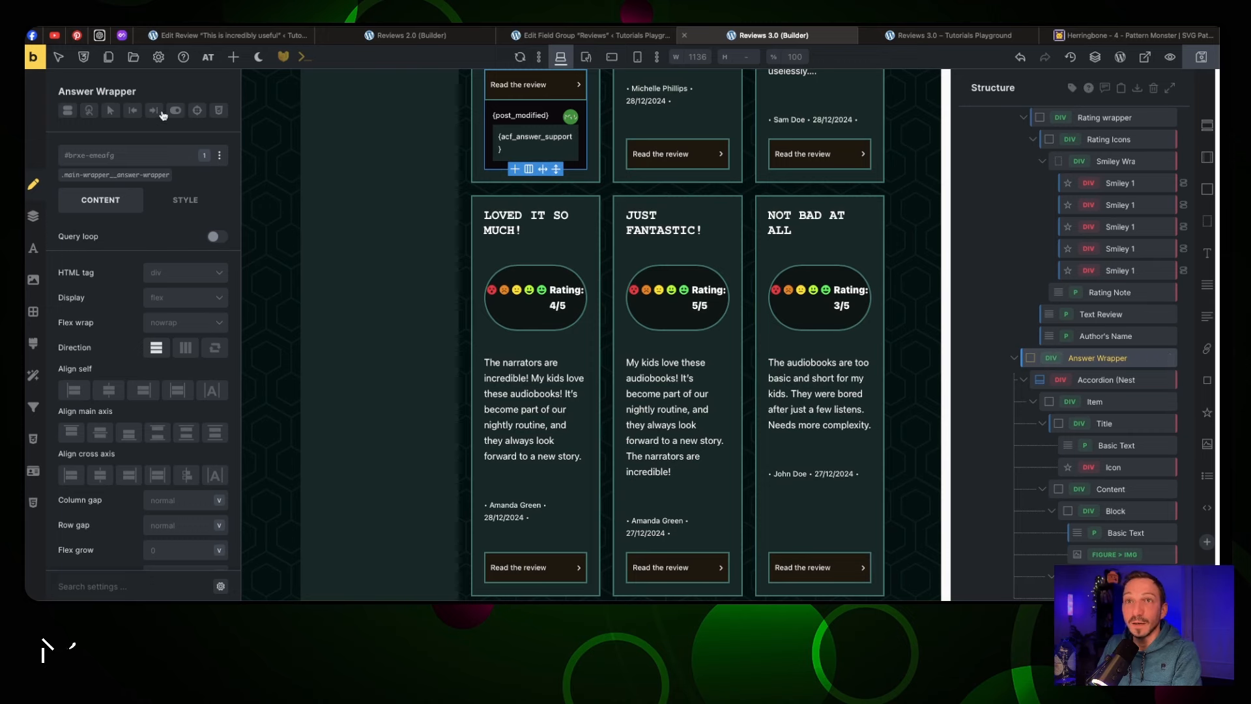
Add a Dynamic data display condition to the Answer Wrapper
{"action": "left_click", "coordinate": [68, 111]}
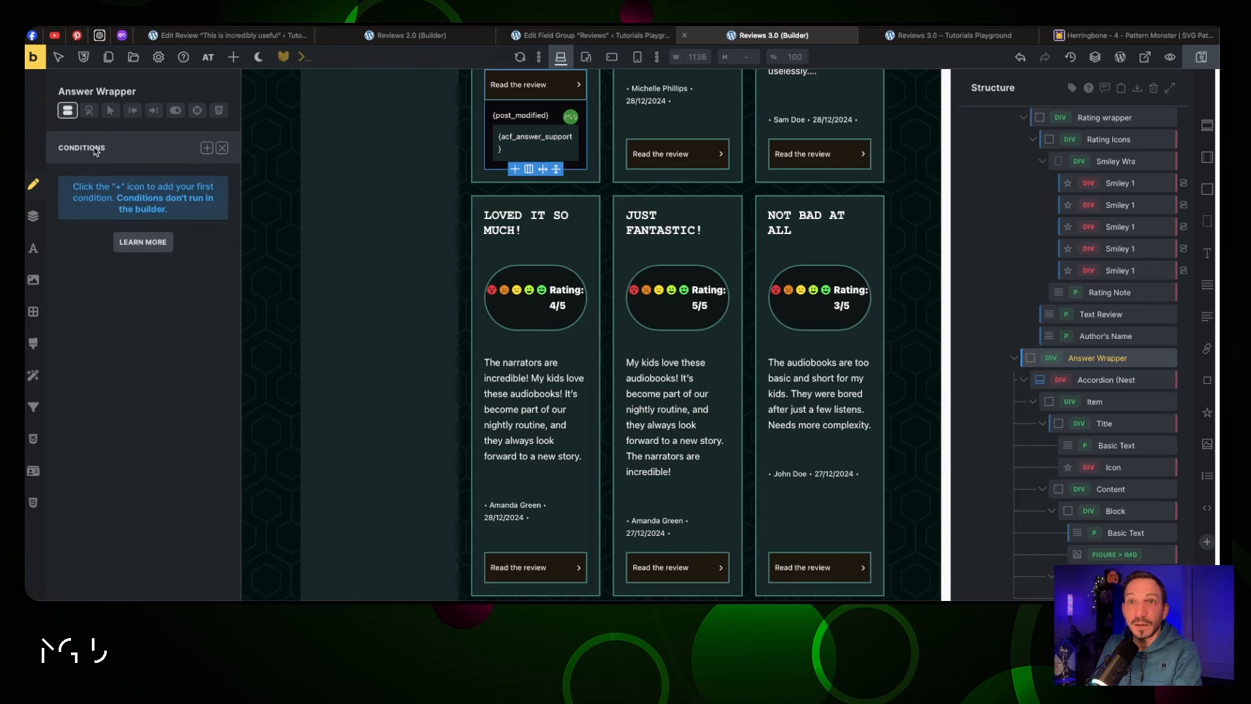
{"action": "left_click", "coordinate": [207, 149]}
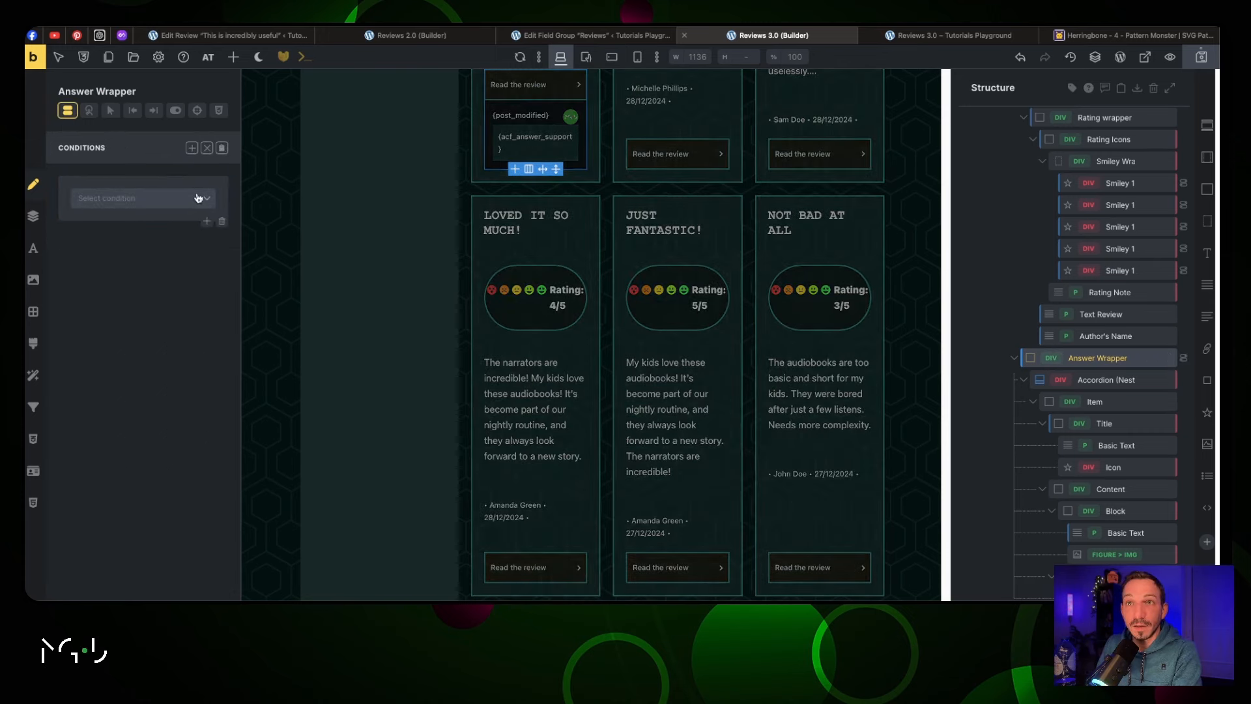
{"action": "left_click", "coordinate": [199, 198]}
{"action": "scroll", "coordinate": [159, 405], "scroll_direction": "down", "scroll_amount": 3}
{"action": "scroll", "coordinate": [158, 407], "scroll_direction": "down", "scroll_amount": 3}
{"action": "left_click", "coordinate": [158, 406]}
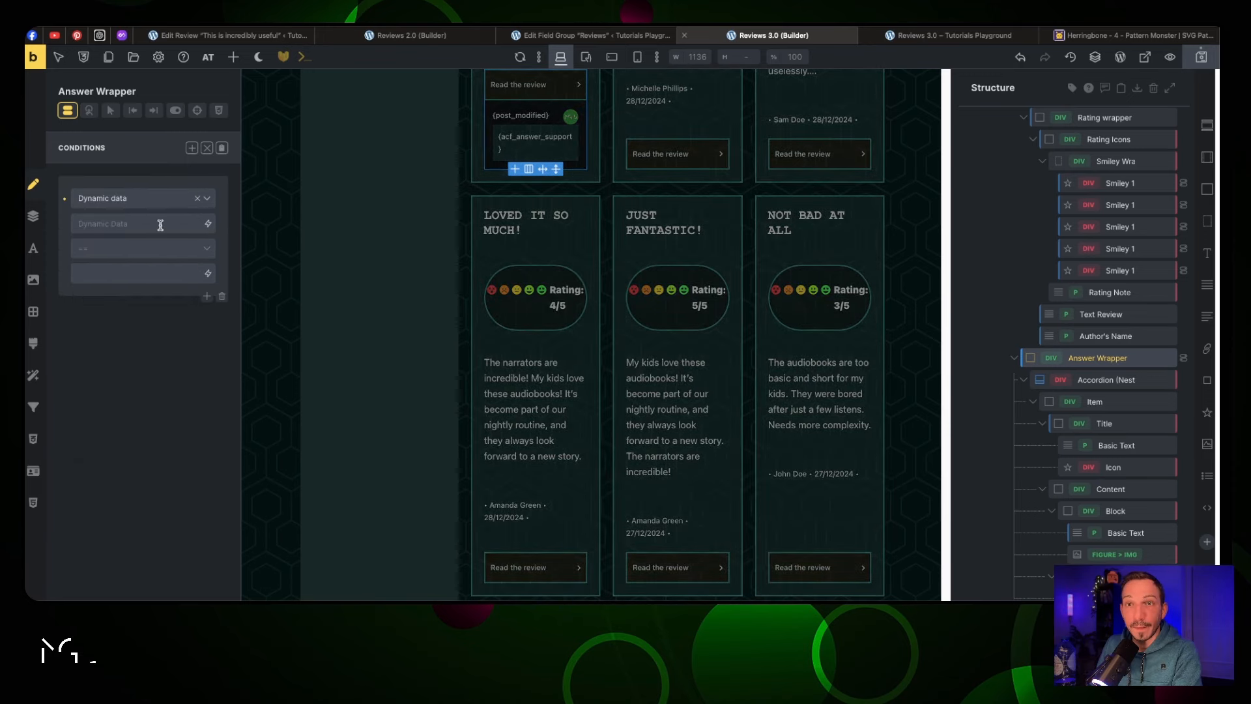
Make the condition {acf_answer_support} is not empty, save, and check the live page
{"action": "left_click", "coordinate": [208, 224]}
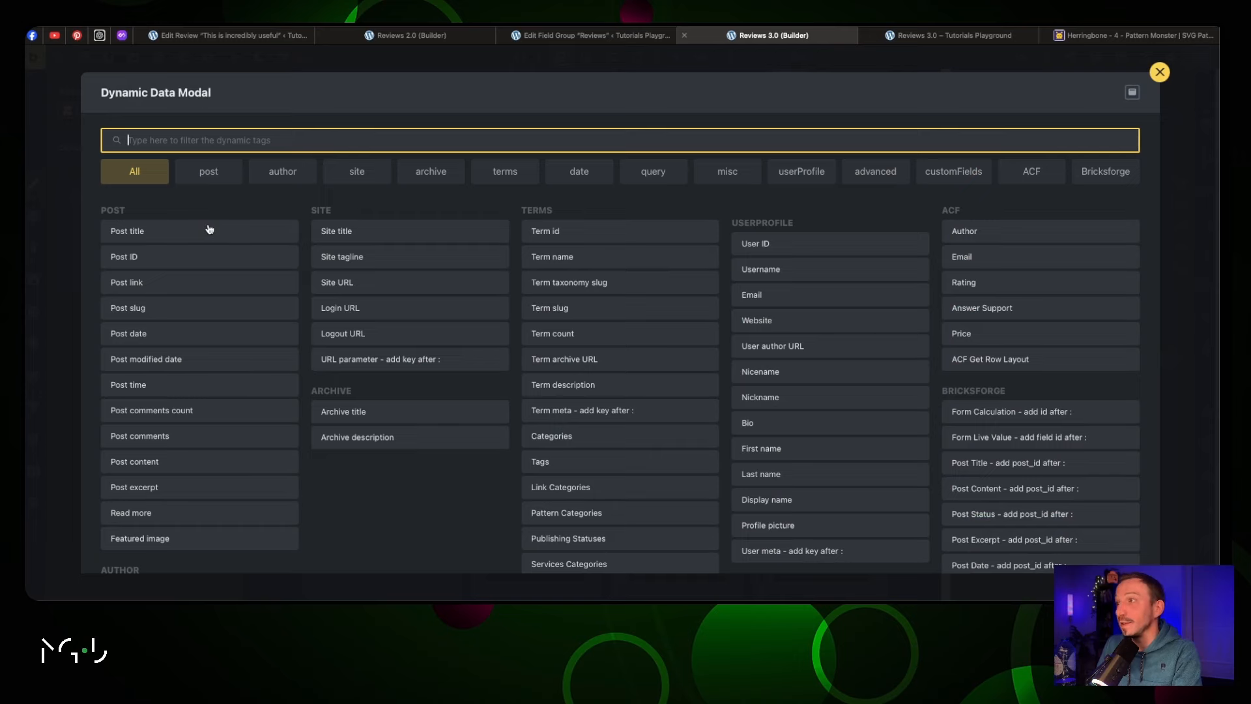
{"action": "left_click", "coordinate": [964, 316]}
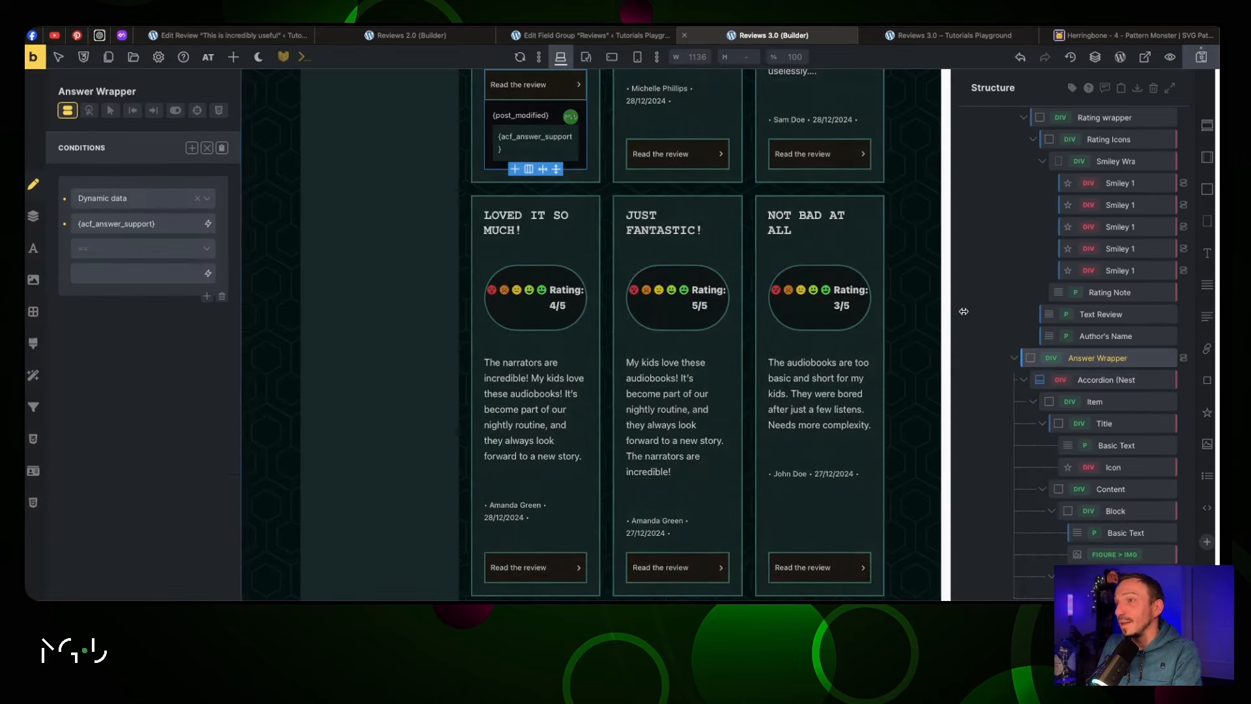
{"action": "left_click", "coordinate": [200, 254]}
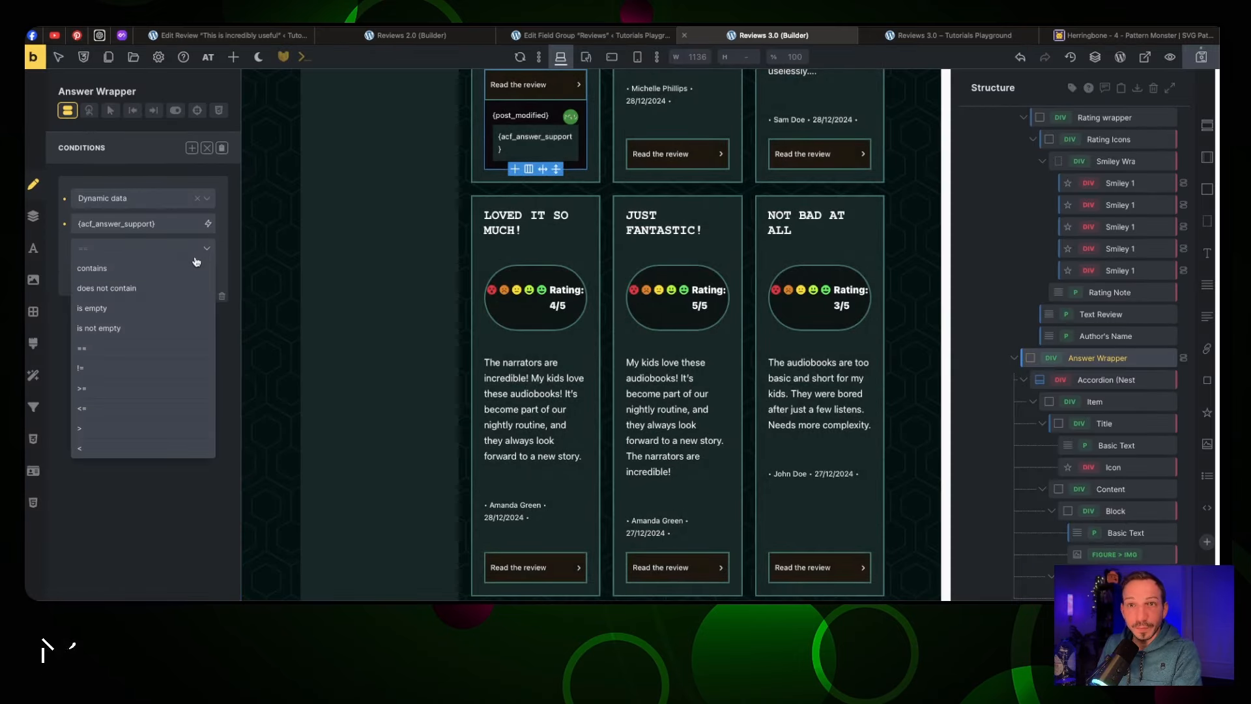
{"action": "left_click", "coordinate": [179, 327]}
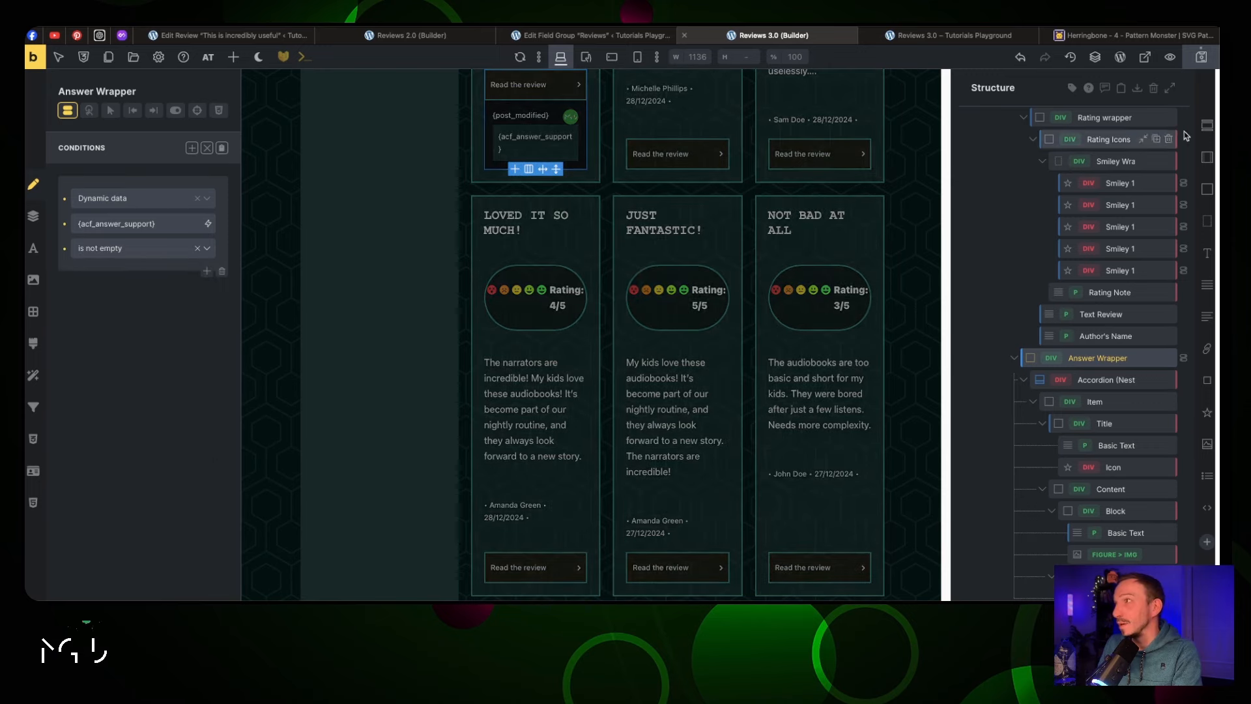
{"action": "left_click", "coordinate": [1203, 59]}
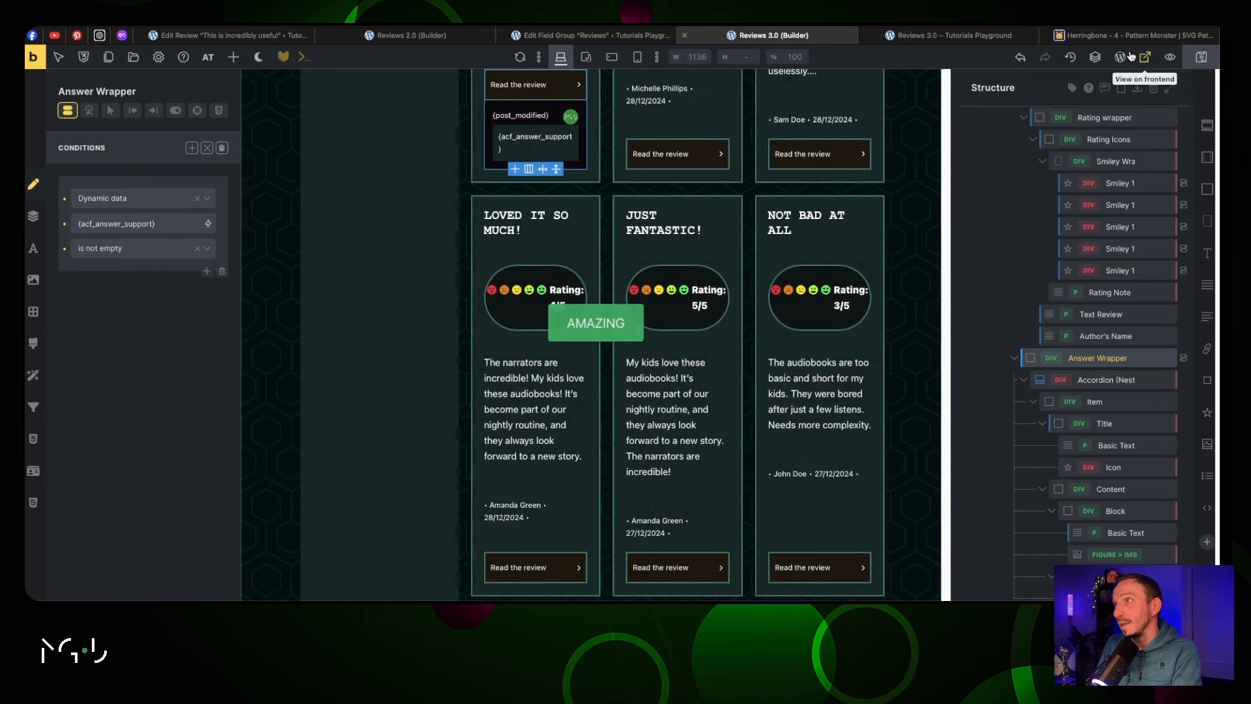
{"action": "left_click", "coordinate": [966, 37]}
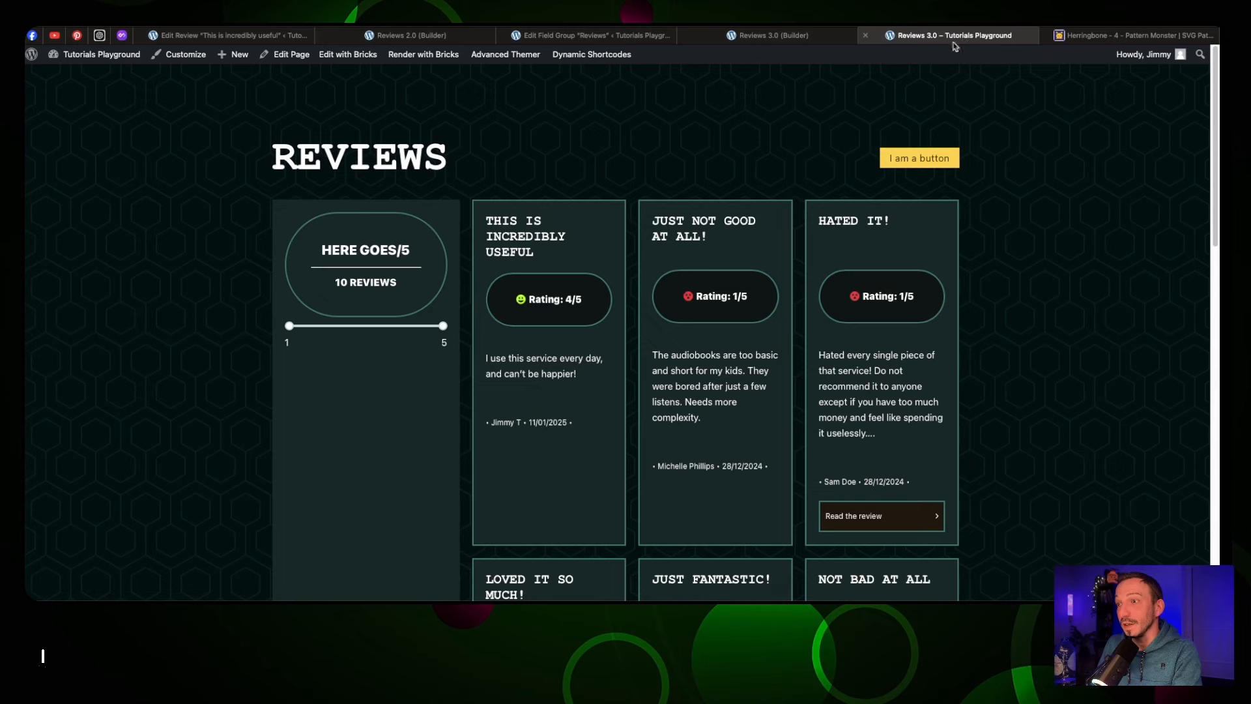
{"action": "scroll", "coordinate": [740, 119], "scroll_direction": "down", "scroll_amount": 3}
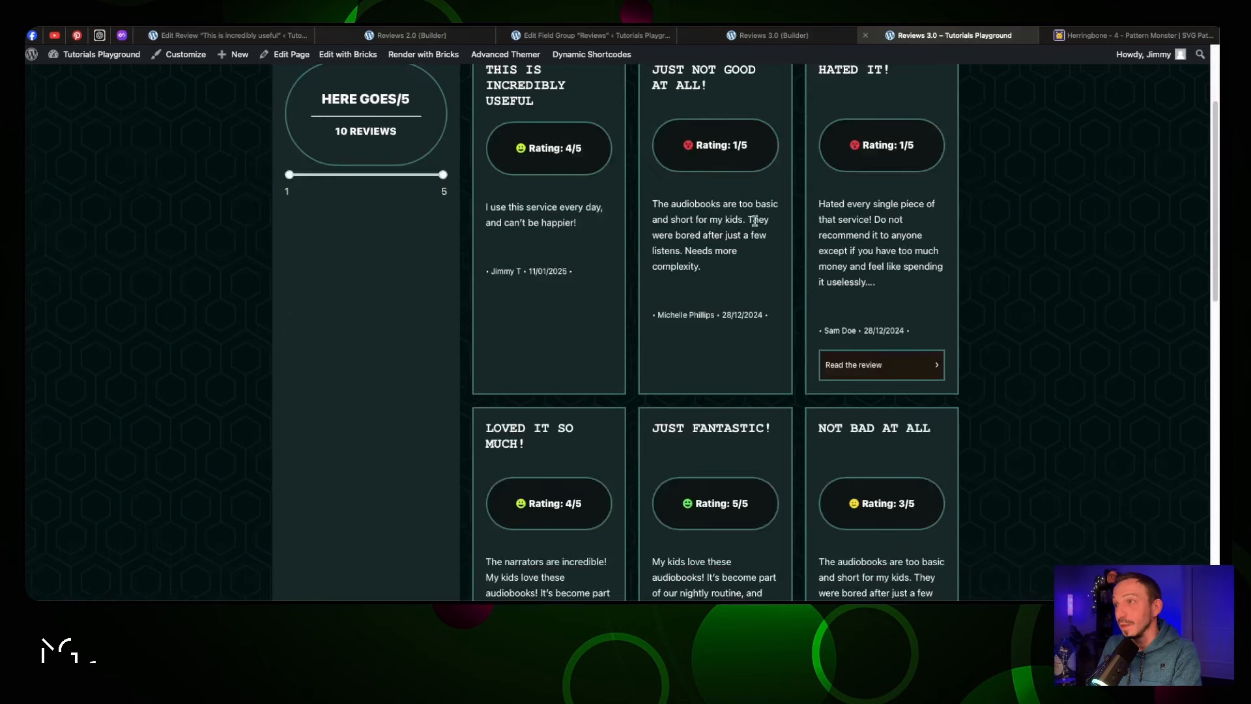
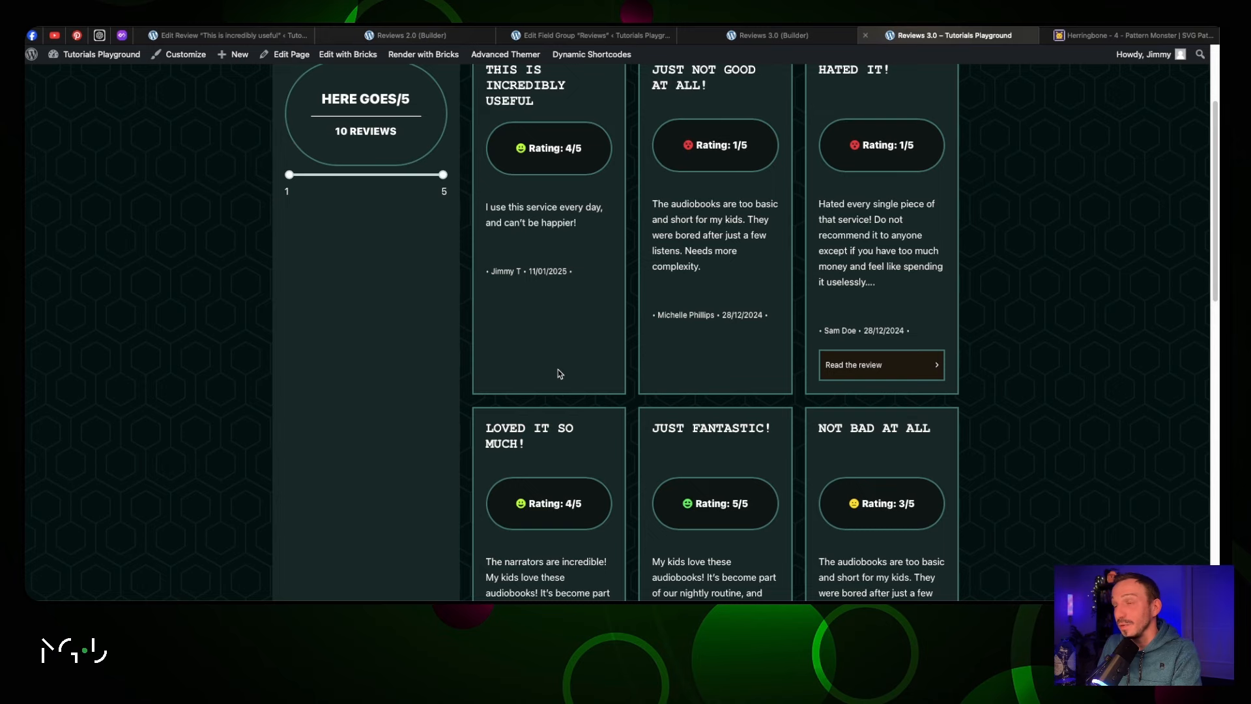
Expand and collapse a review's 'Read the review' support reply on the live page, then return to the builder
{"action": "left_click", "coordinate": [876, 365]}
{"action": "scroll", "coordinate": [876, 370], "scroll_direction": "down", "scroll_amount": 2}
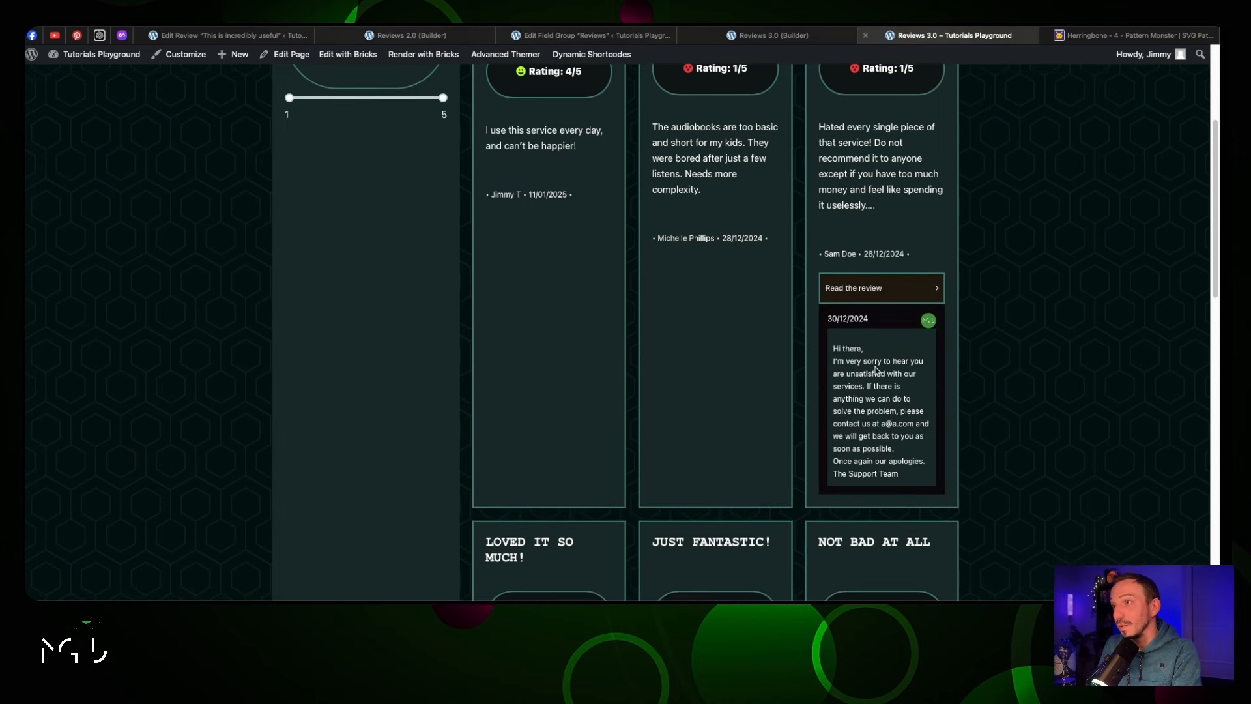
{"action": "scroll", "coordinate": [876, 370], "scroll_direction": "up", "scroll_amount": 1}
{"action": "left_click", "coordinate": [877, 308]}
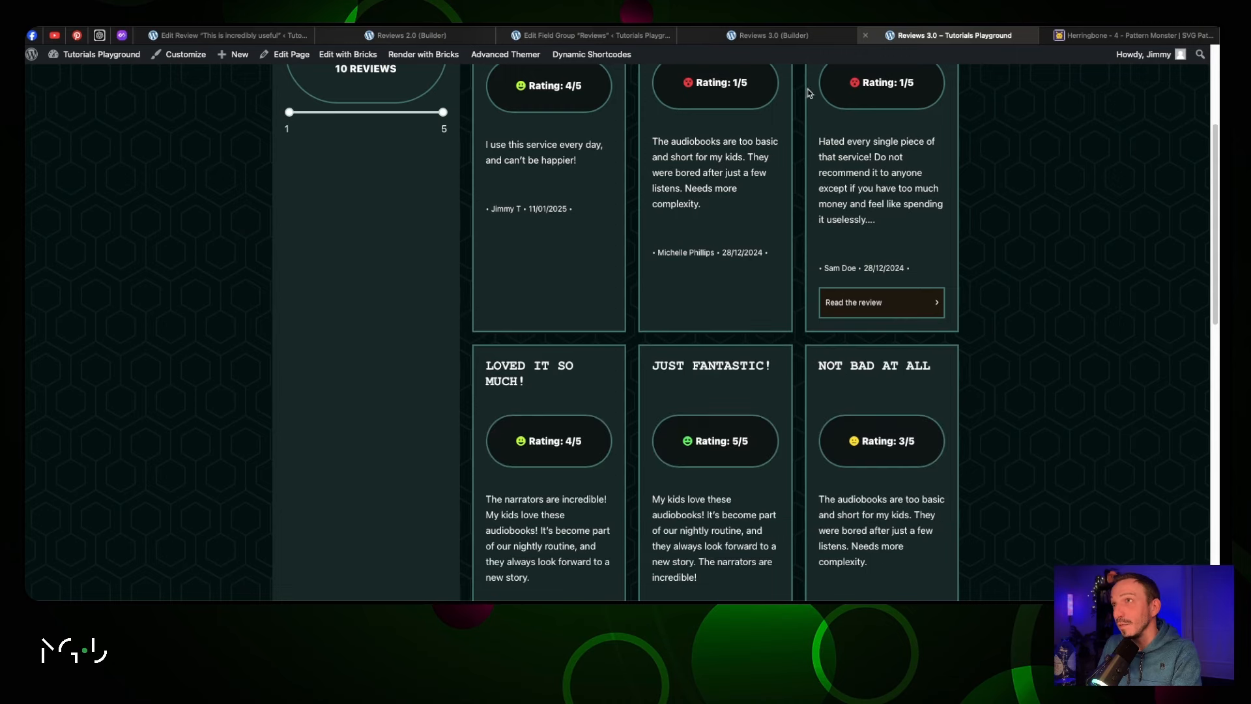
{"action": "left_click", "coordinate": [782, 34]}
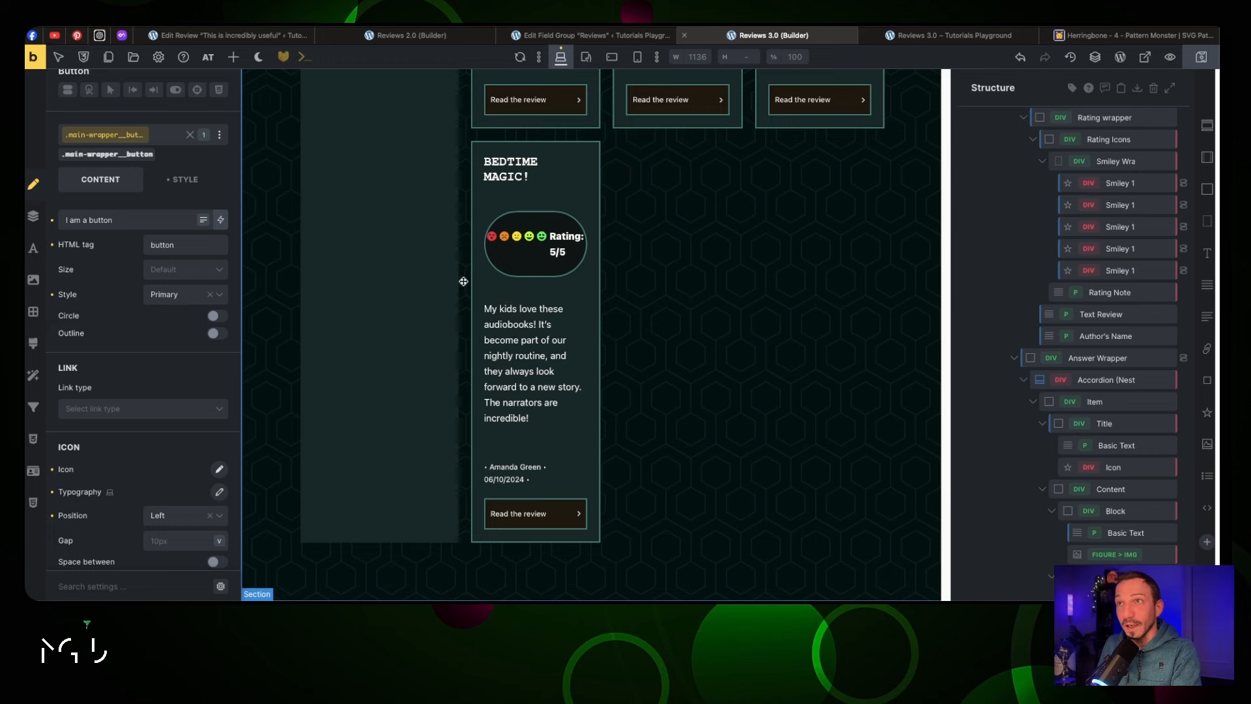
Give the Main Wrapper section a 5rem row gap
{"action": "scroll", "coordinate": [456, 280], "scroll_direction": "up", "scroll_amount": 2}
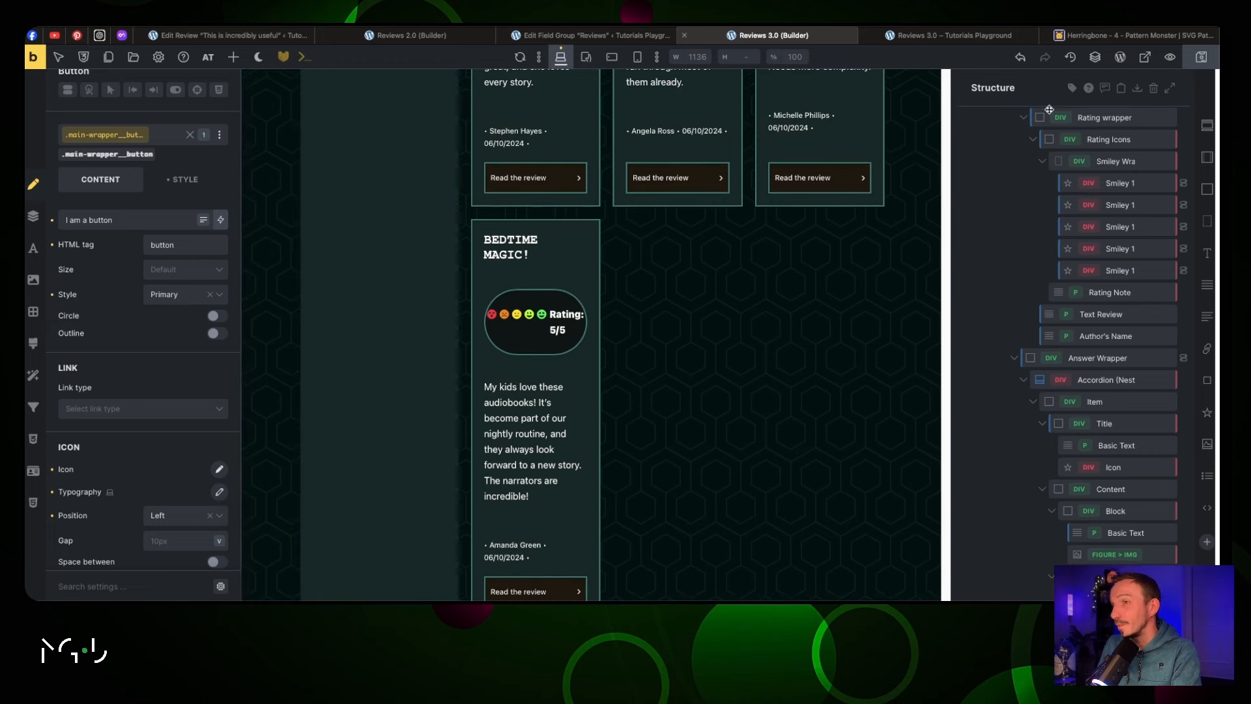
{"action": "scroll", "coordinate": [645, 441], "scroll_direction": "down", "scroll_amount": 2}
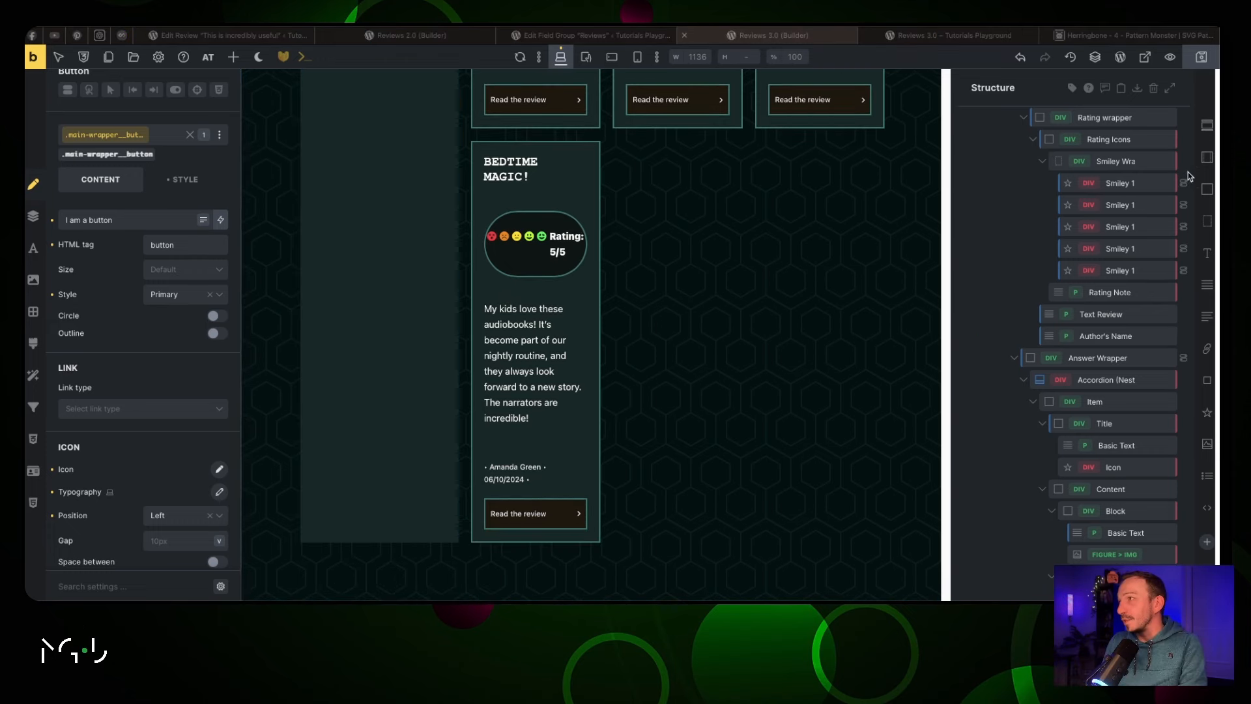
{"action": "scroll", "coordinate": [1056, 176], "scroll_direction": "up", "scroll_amount": 6}
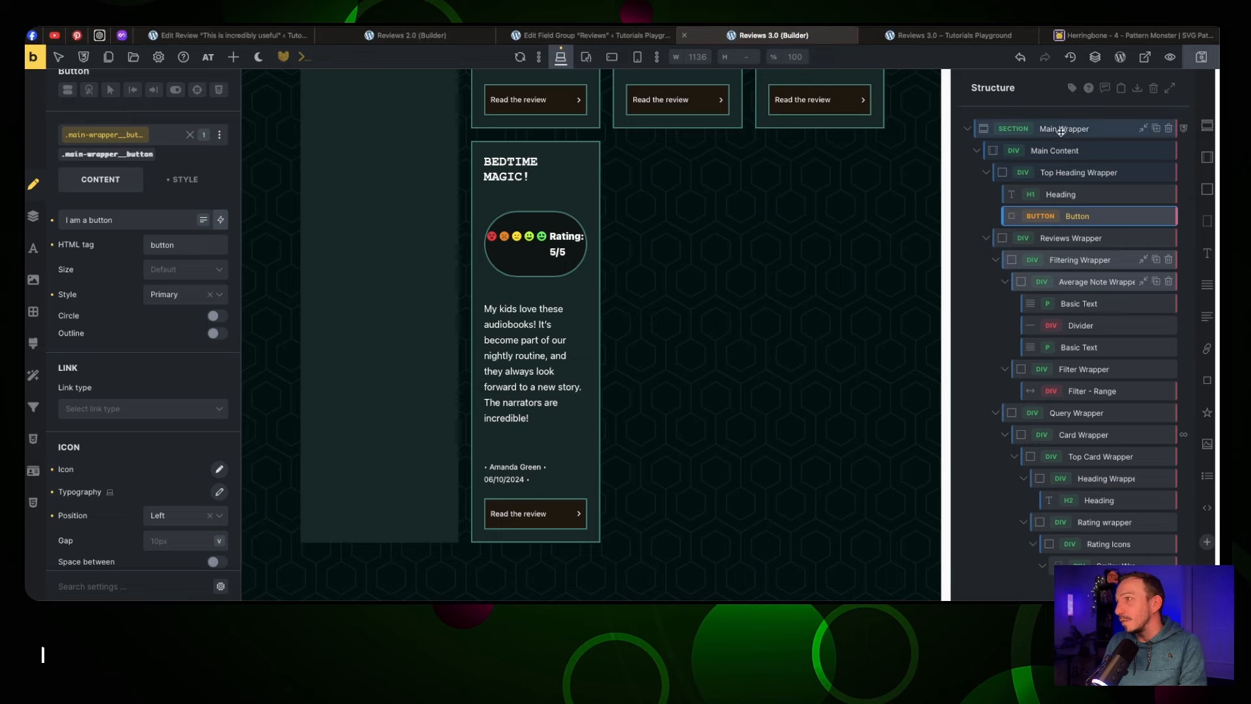
{"action": "left_click", "coordinate": [1063, 130]}
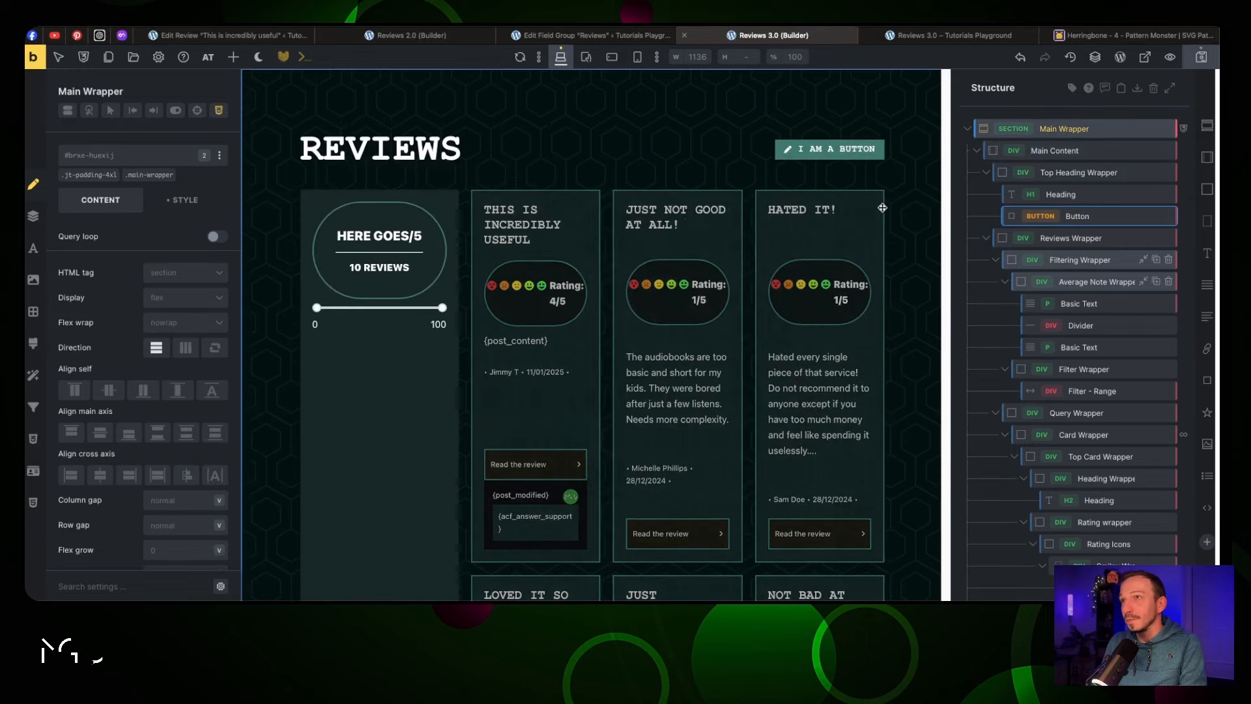
{"action": "scroll", "coordinate": [683, 223], "scroll_direction": "down", "scroll_amount": 5}
{"action": "scroll", "coordinate": [683, 223], "scroll_direction": "down", "scroll_amount": 10}
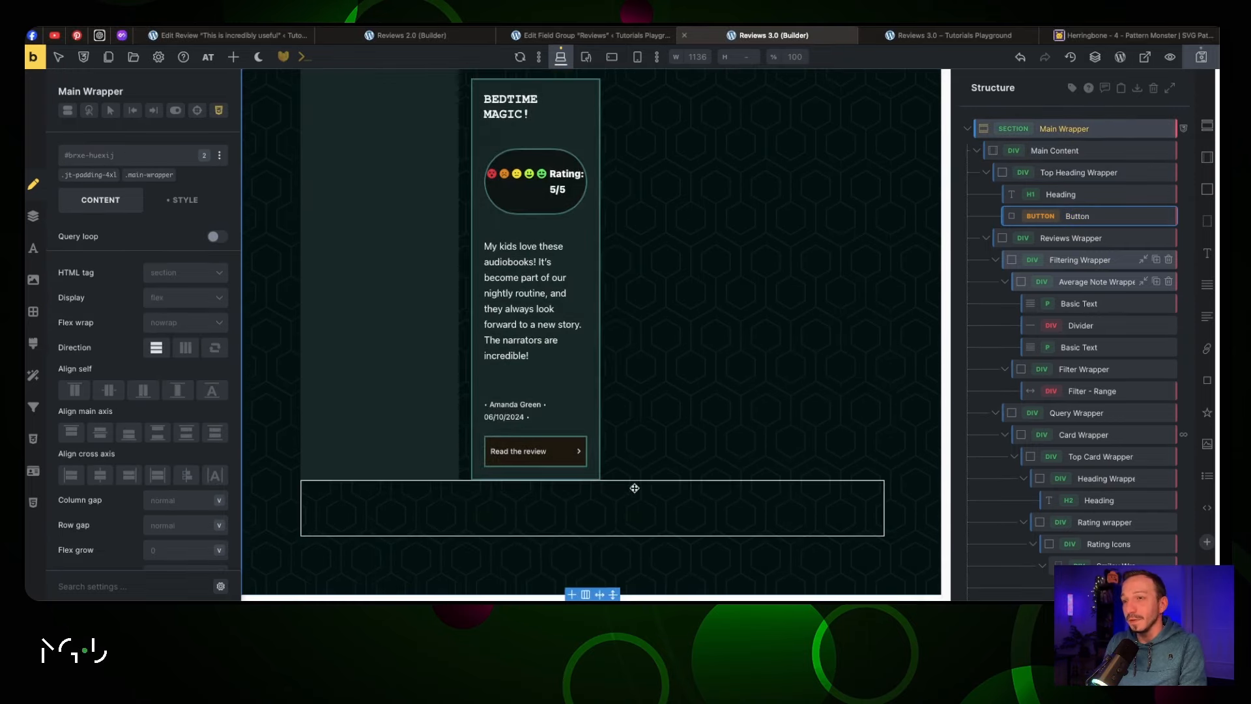
{"action": "scroll", "coordinate": [143, 430], "scroll_direction": "down", "scroll_amount": 4}
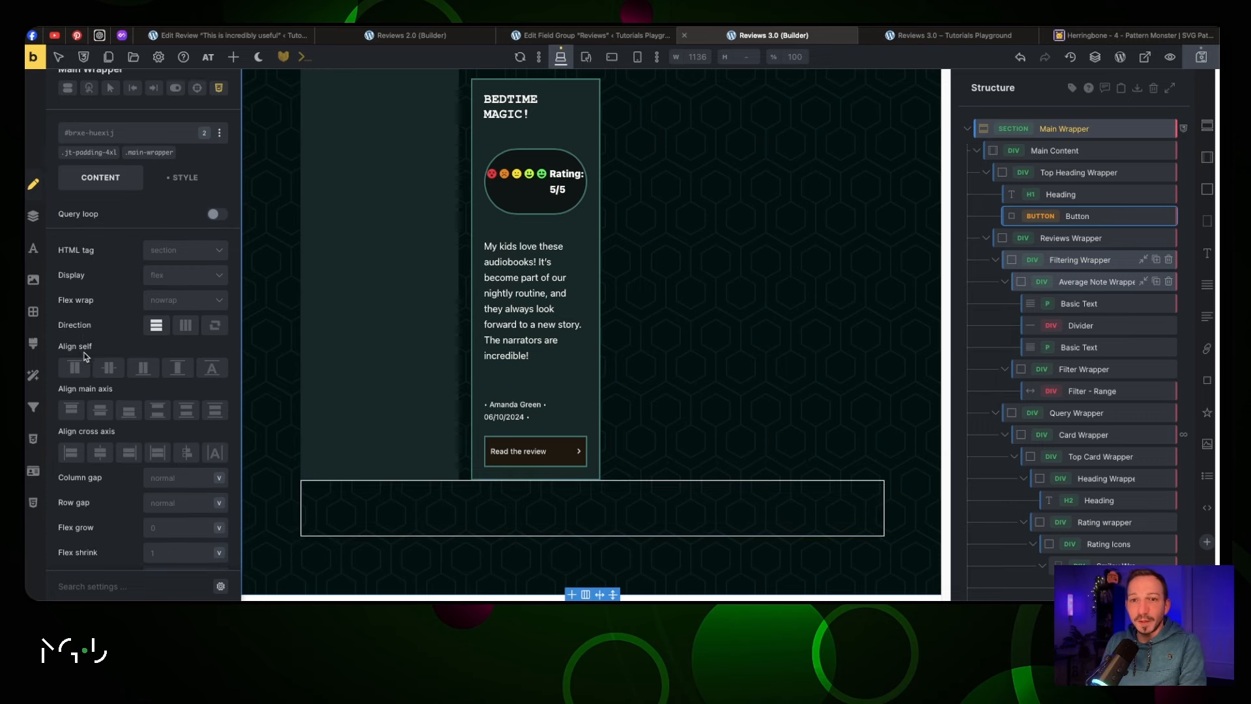
{"action": "left_click", "coordinate": [154, 425]}
{"action": "type", "text": "5rem"}
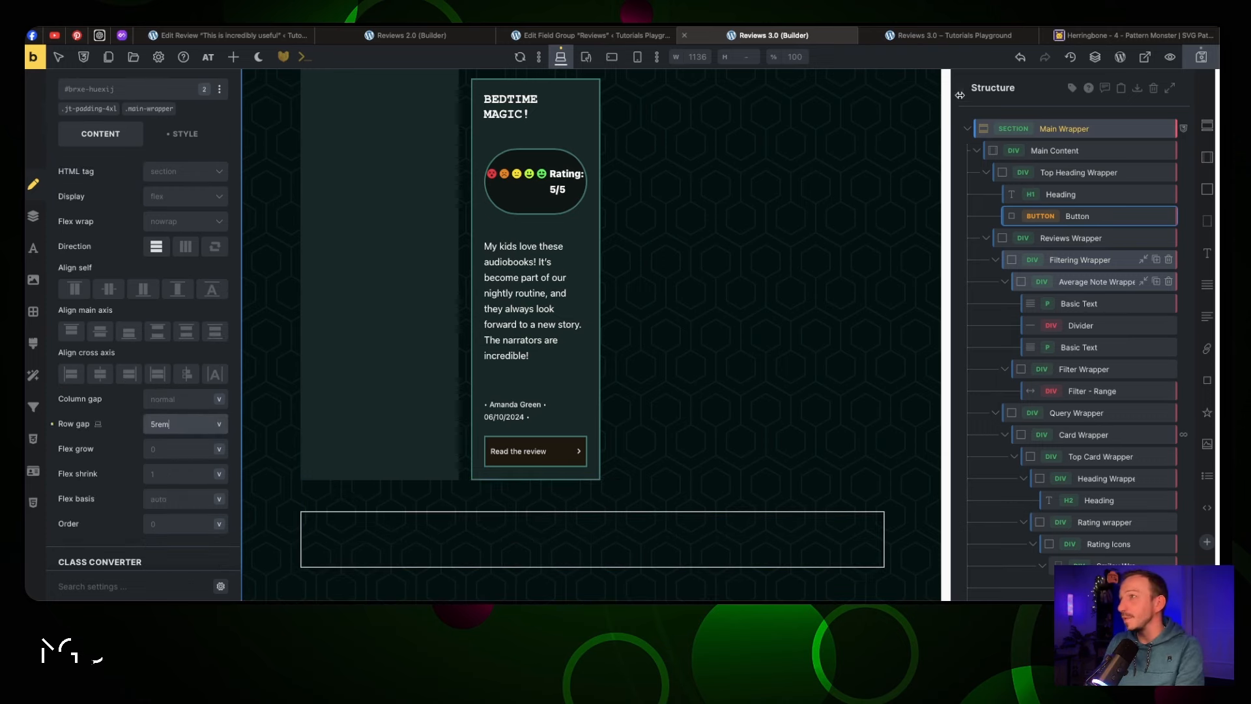
Add the jt-padding-xl class to the empty container below the review cards
{"action": "left_click", "coordinate": [580, 551]}
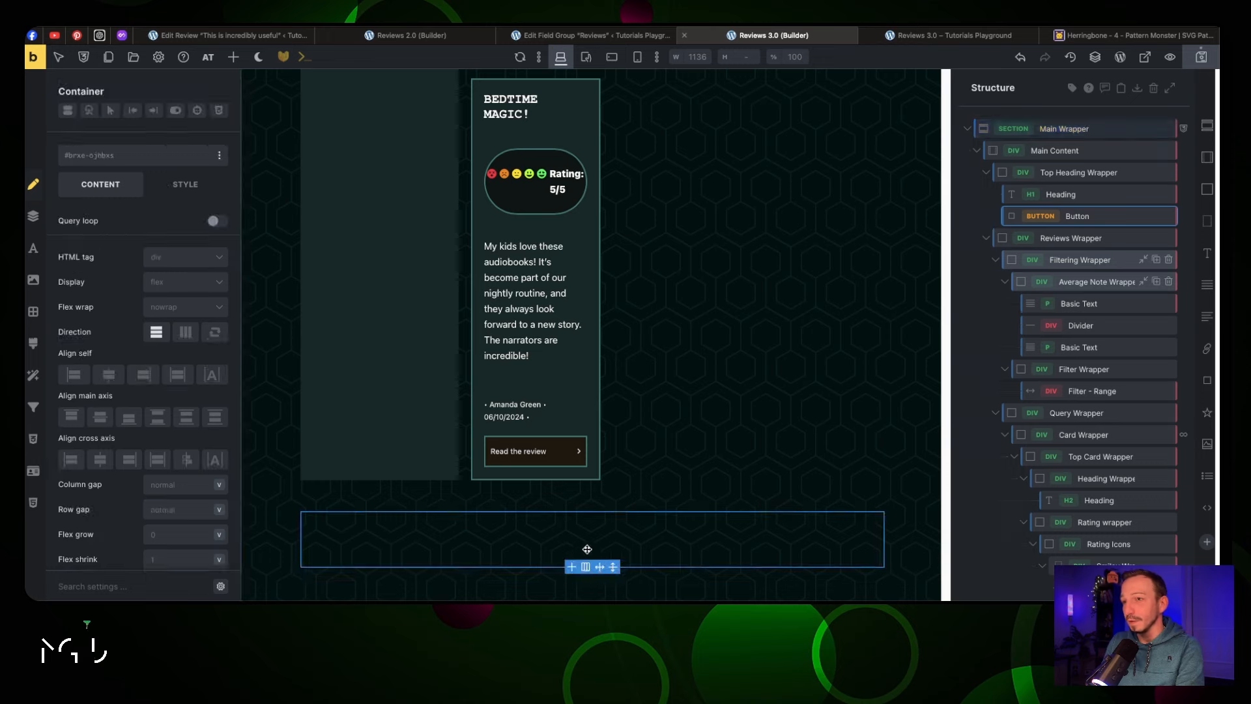
{"action": "scroll", "coordinate": [731, 408], "scroll_direction": "down", "scroll_amount": 1}
{"action": "scroll", "coordinate": [1022, 410], "scroll_direction": "down", "scroll_amount": 6}
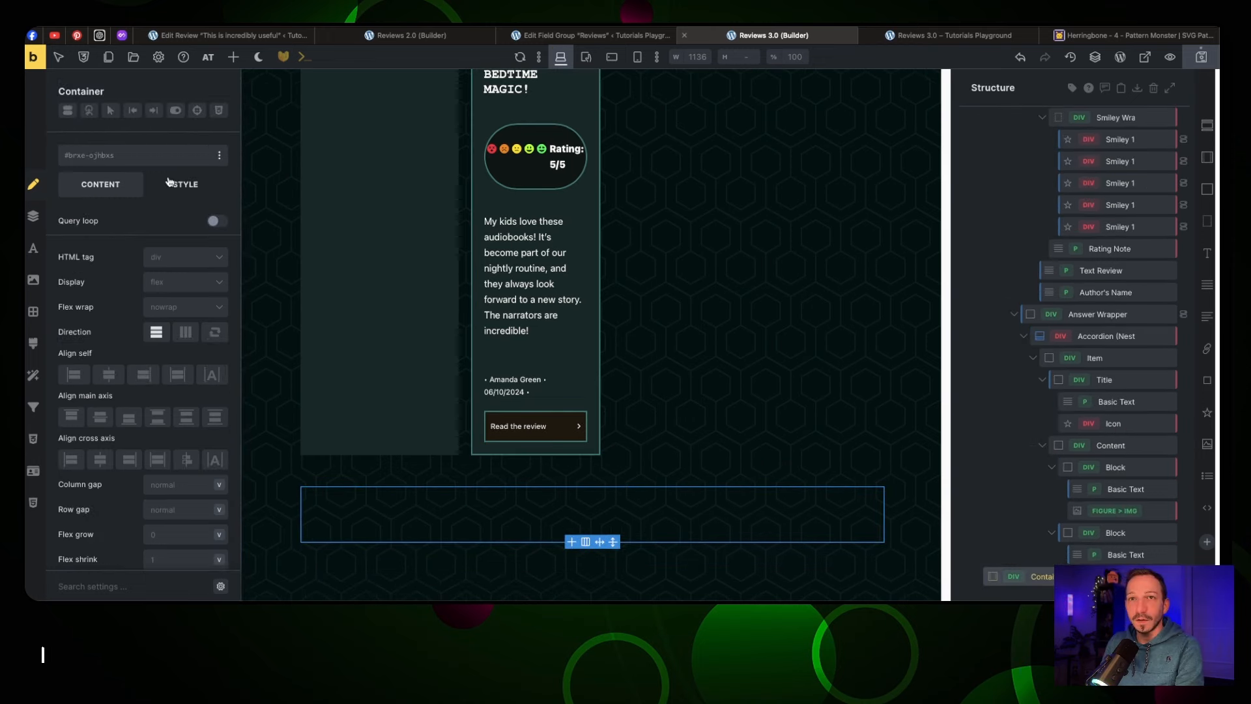
{"action": "left_click", "coordinate": [121, 154]}
{"action": "type", "text": "padd"}
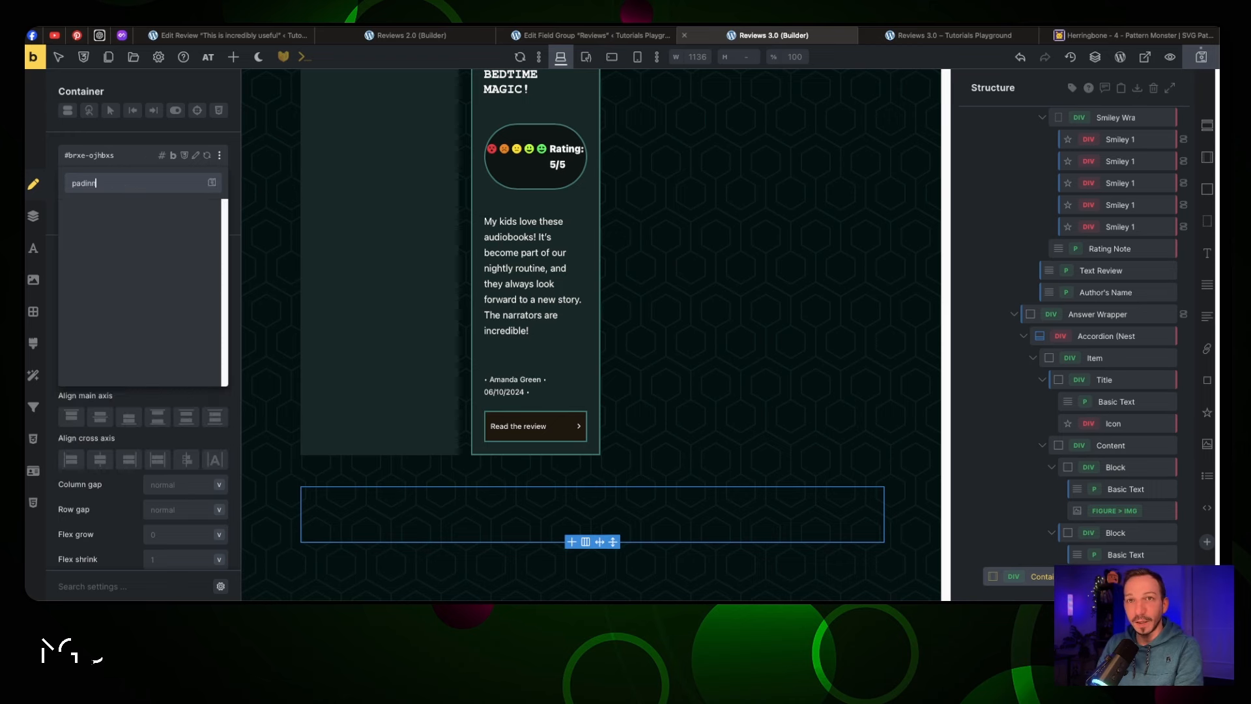
{"action": "left_click", "coordinate": [156, 355]}
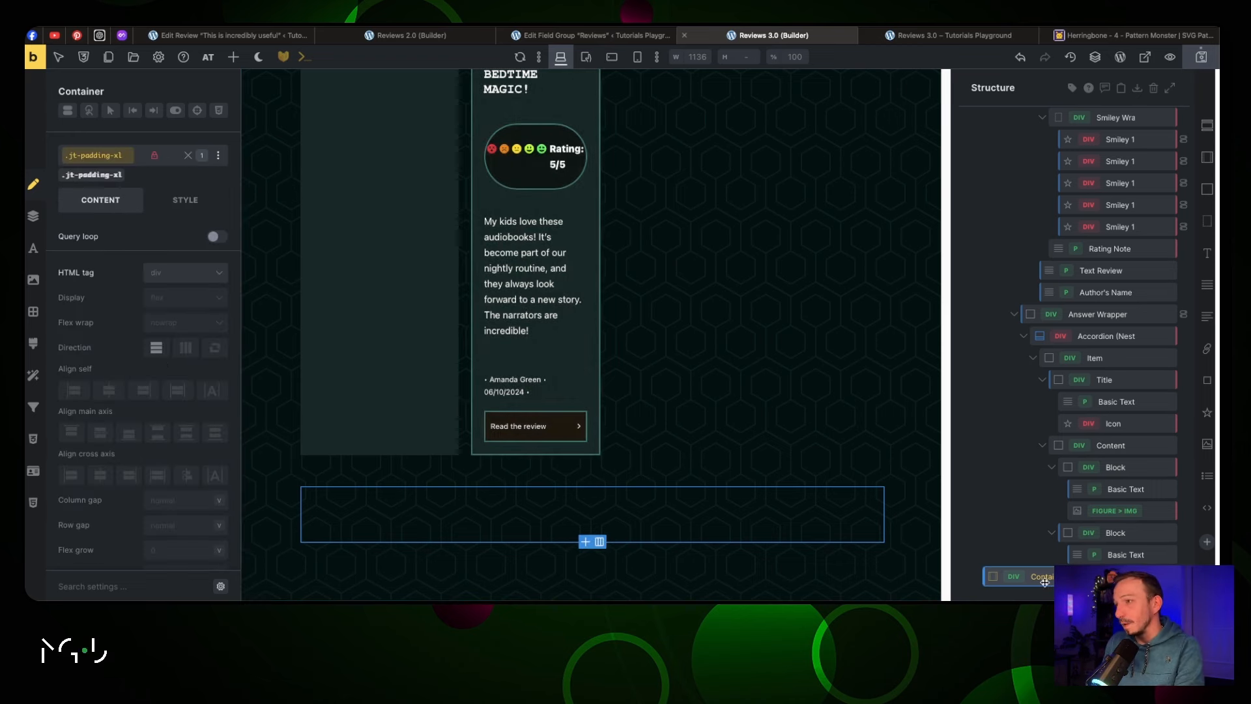
Insert a Pro Forms form into the new container
{"action": "left_click", "coordinate": [233, 58]}
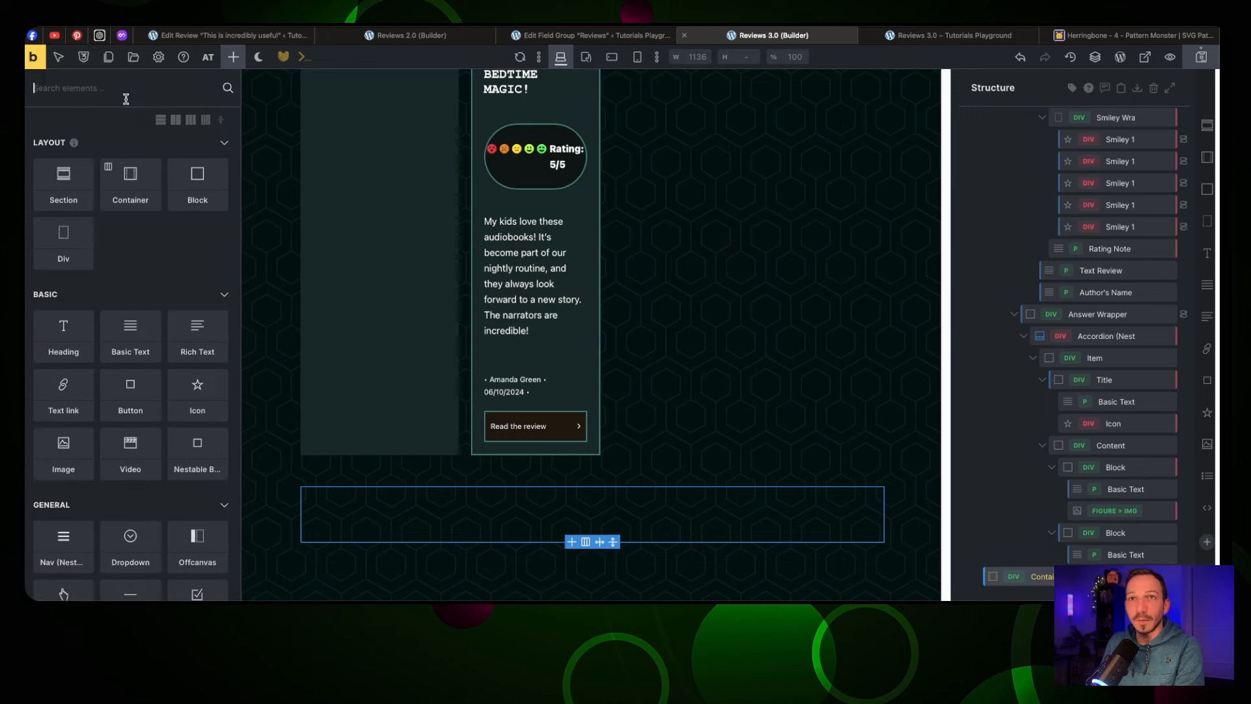
{"action": "type", "text": "pro"}
{"action": "left_click", "coordinate": [197, 166]}
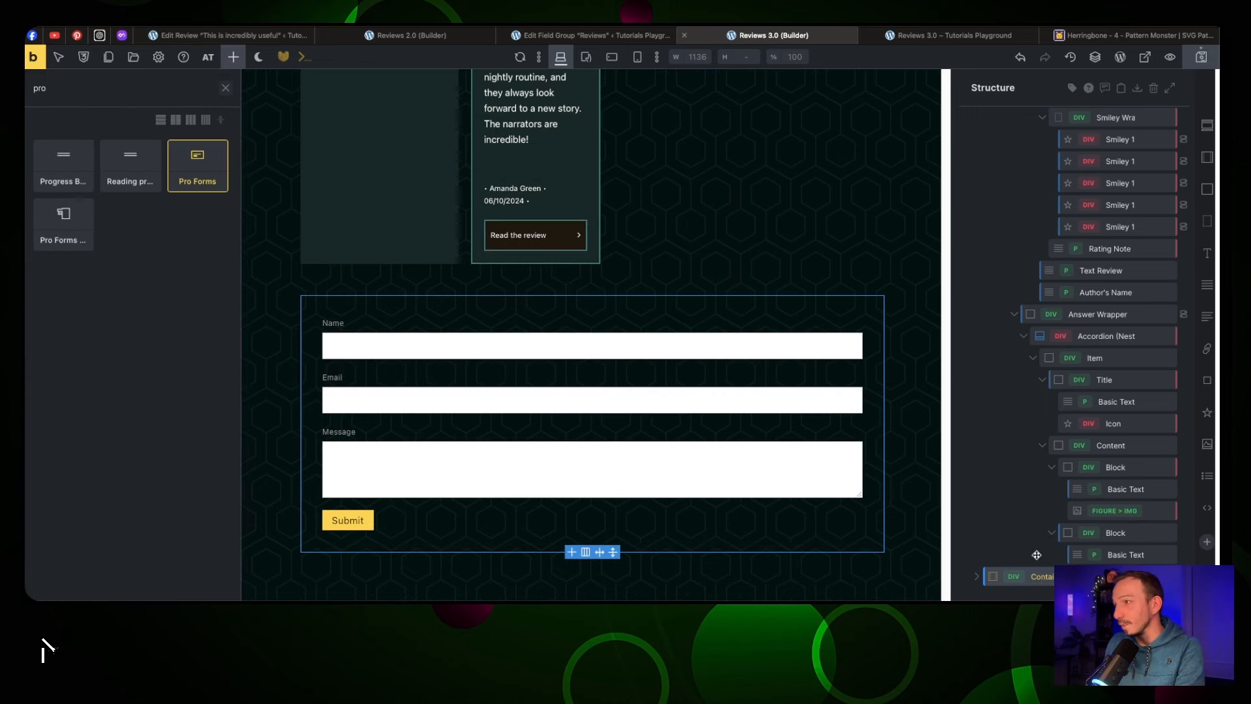
Try the jt-bg-secondary-d-7 background class on the form container, then remove it
{"action": "left_click", "coordinate": [990, 580]}
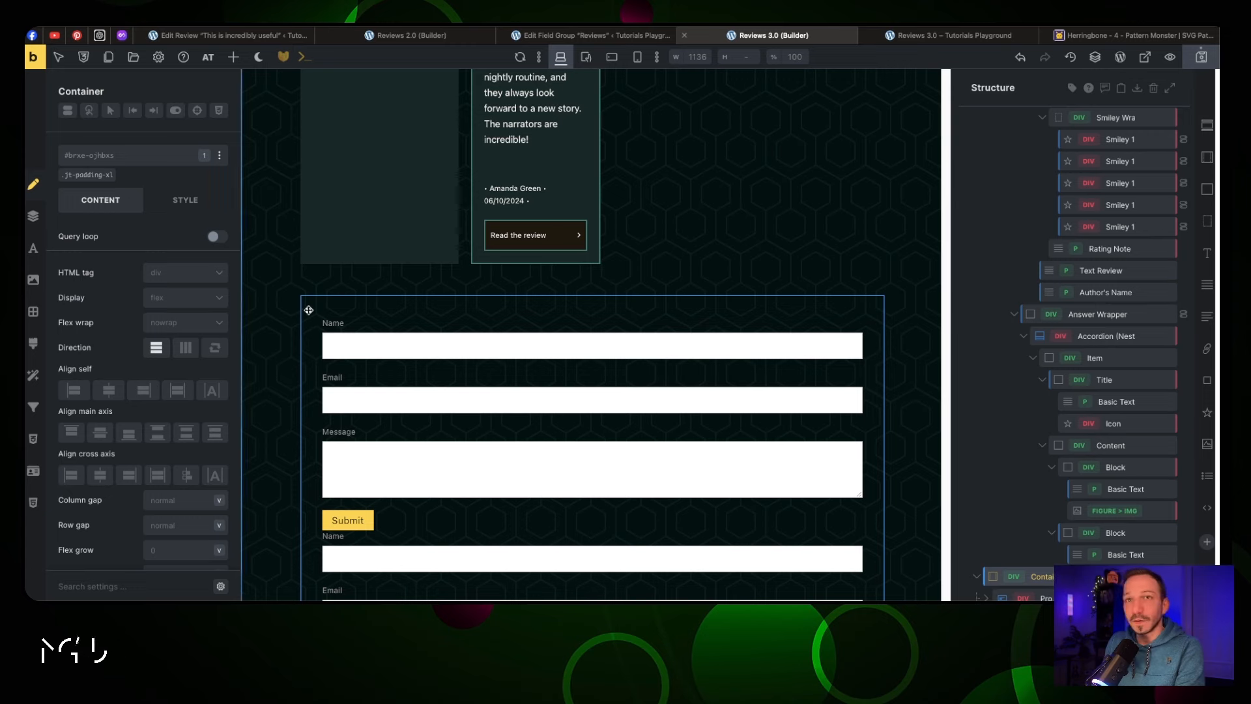
{"action": "left_click", "coordinate": [111, 155]}
{"action": "type", "text": "bg"}
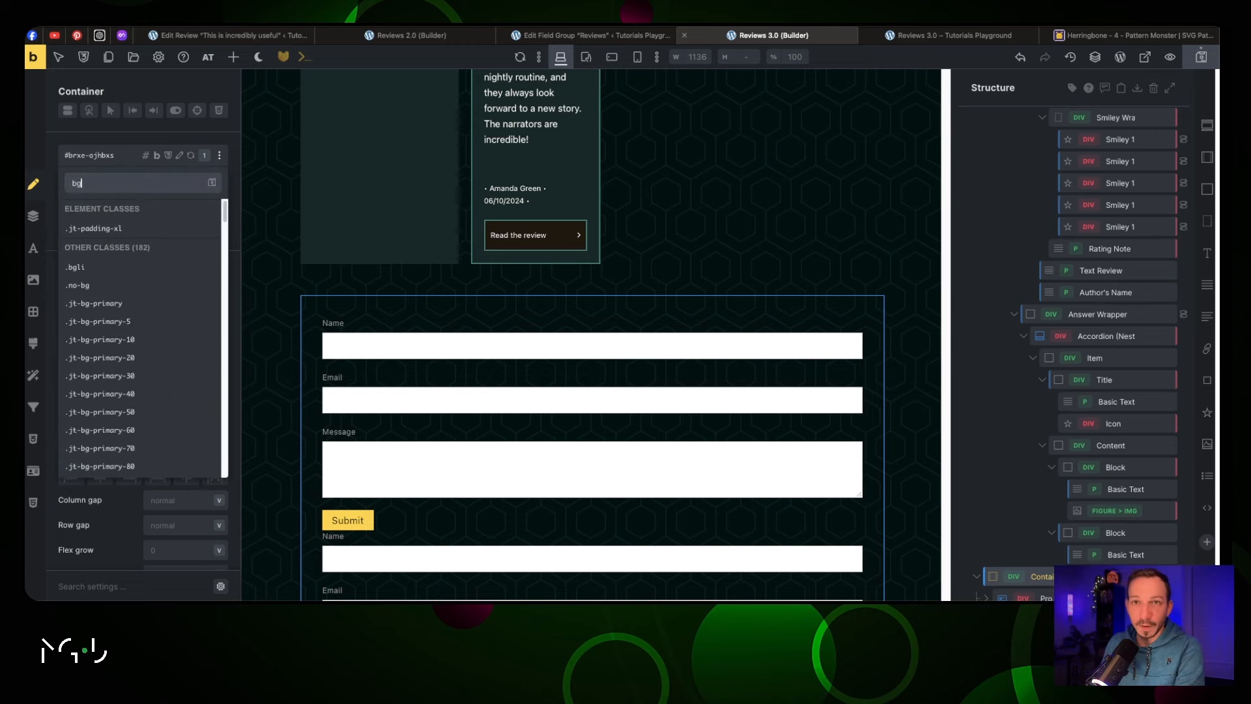
{"action": "scroll", "coordinate": [162, 384], "scroll_direction": "down", "scroll_amount": 10}
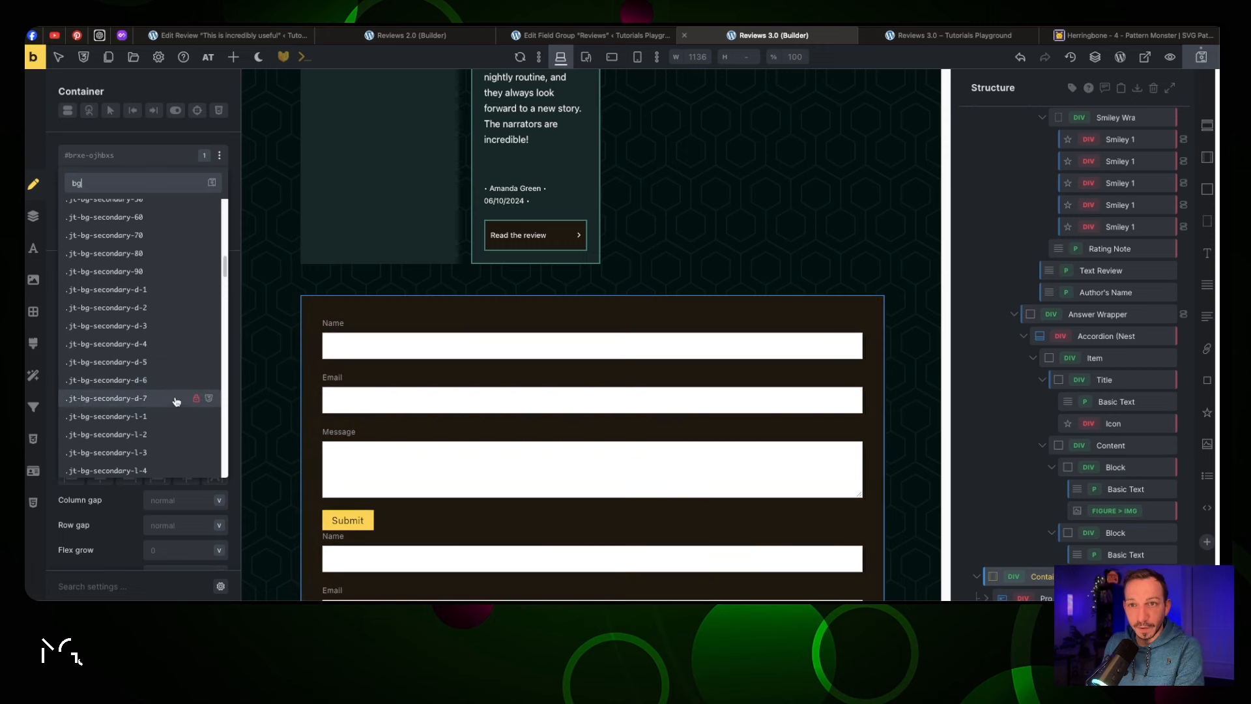
{"action": "left_click", "coordinate": [174, 399]}
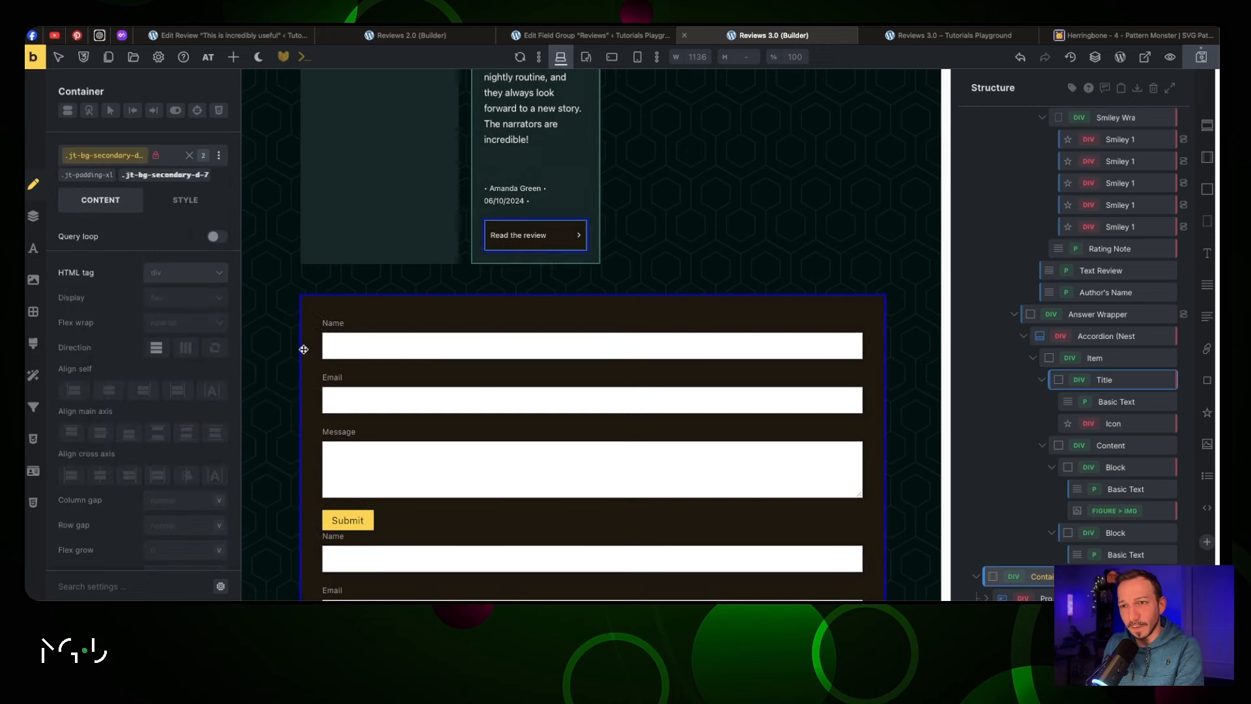
{"action": "scroll", "coordinate": [481, 300], "scroll_direction": "down", "scroll_amount": 2}
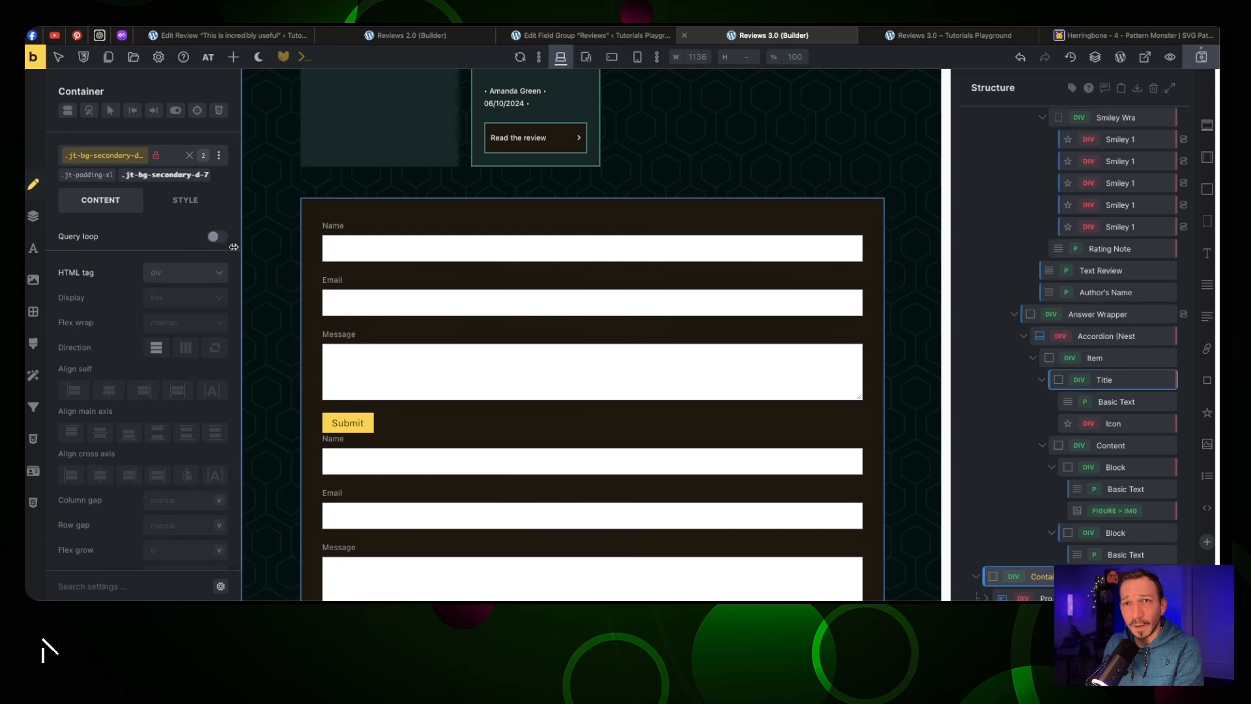
{"action": "left_click", "coordinate": [207, 174]}
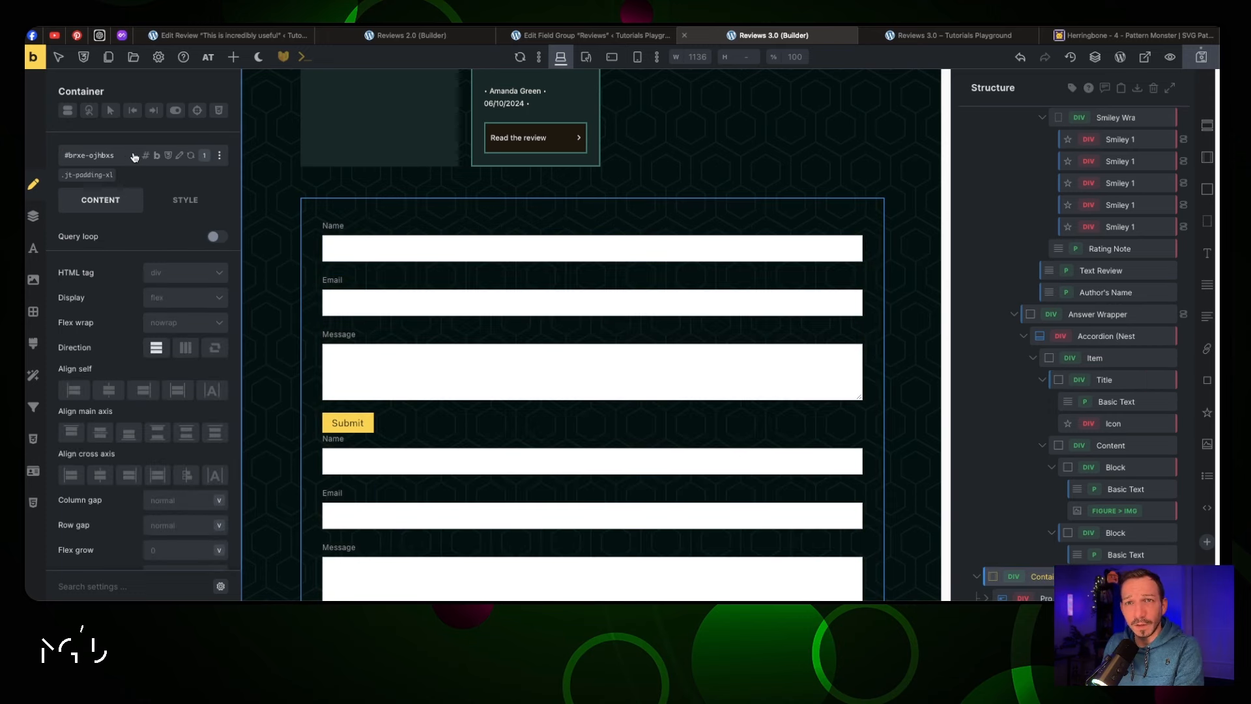
Apply the jt-bg-primary-d-7 background class to the form container instead
{"action": "left_click", "coordinate": [95, 155]}
{"action": "type", "text": "bg"}
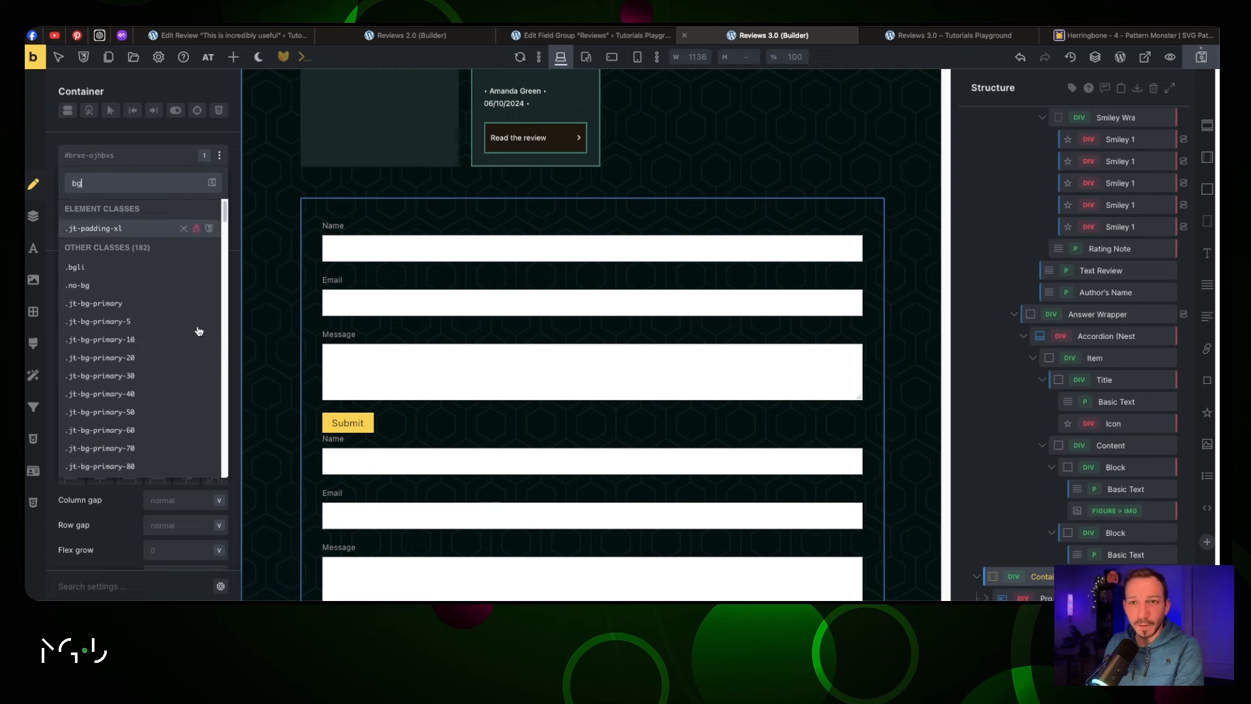
{"action": "scroll", "coordinate": [160, 343], "scroll_direction": "down", "scroll_amount": 4}
{"action": "scroll", "coordinate": [159, 338], "scroll_direction": "up", "scroll_amount": 1}
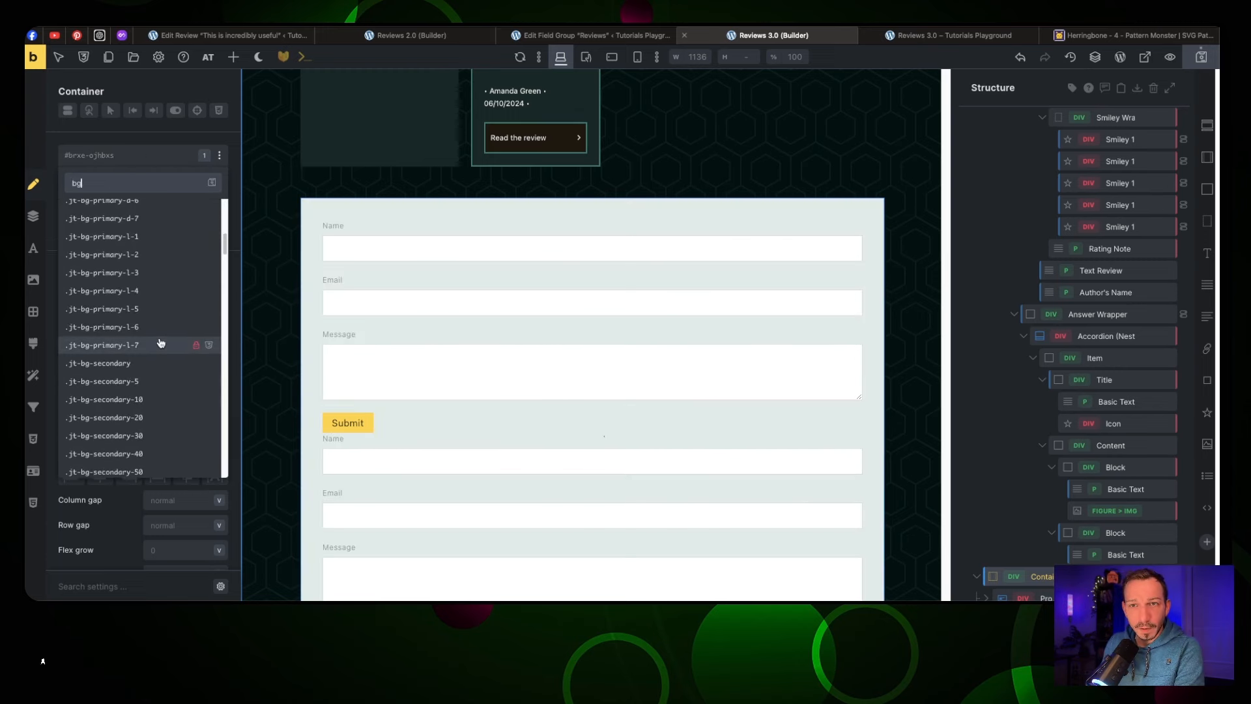
{"action": "left_click", "coordinate": [139, 241]}
{"action": "scroll", "coordinate": [414, 241], "scroll_direction": "up", "scroll_amount": 4}
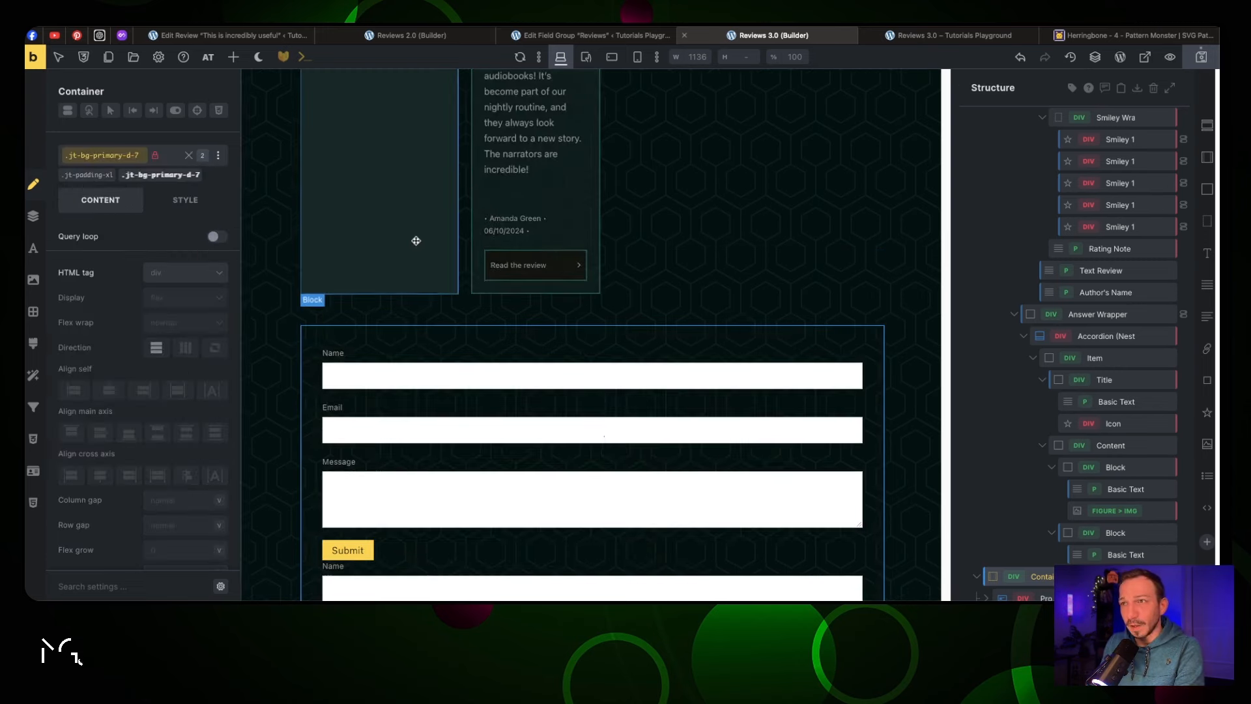
{"action": "scroll", "coordinate": [417, 243], "scroll_direction": "up", "scroll_amount": 7}
Preview a review answer and review the accordion title's background colour options
{"action": "left_click", "coordinate": [557, 311]}
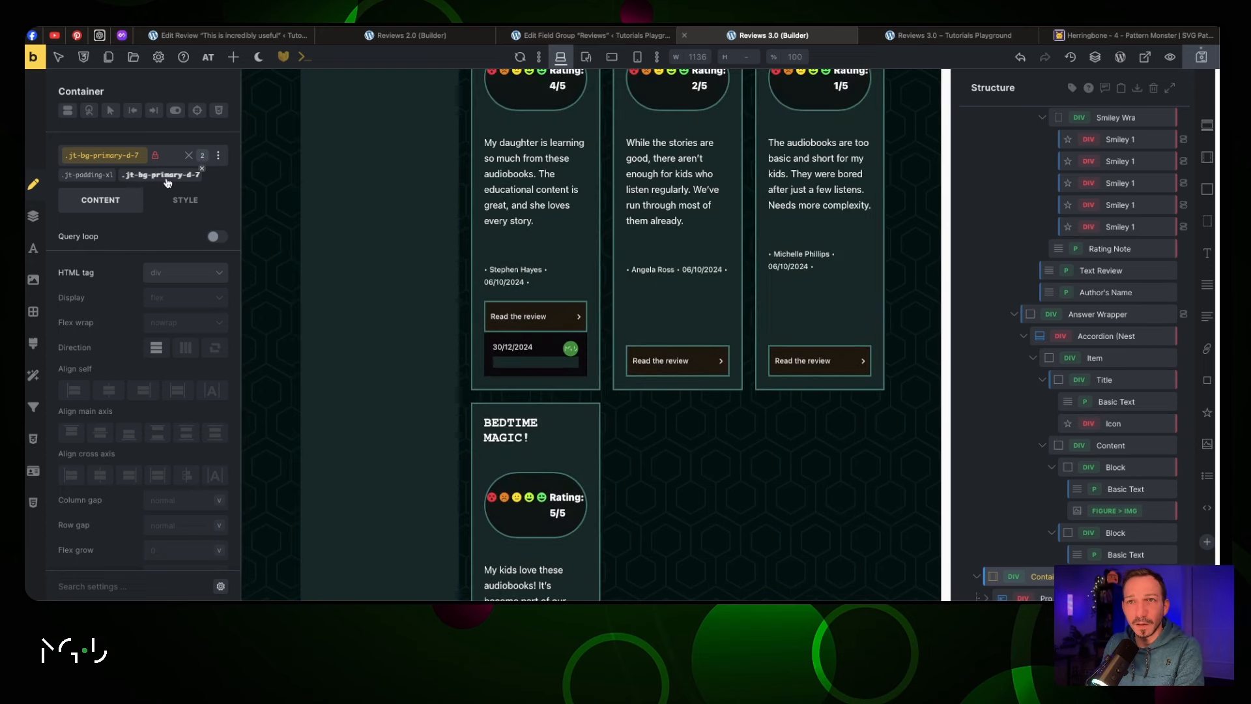
{"action": "left_click", "coordinate": [520, 317]}
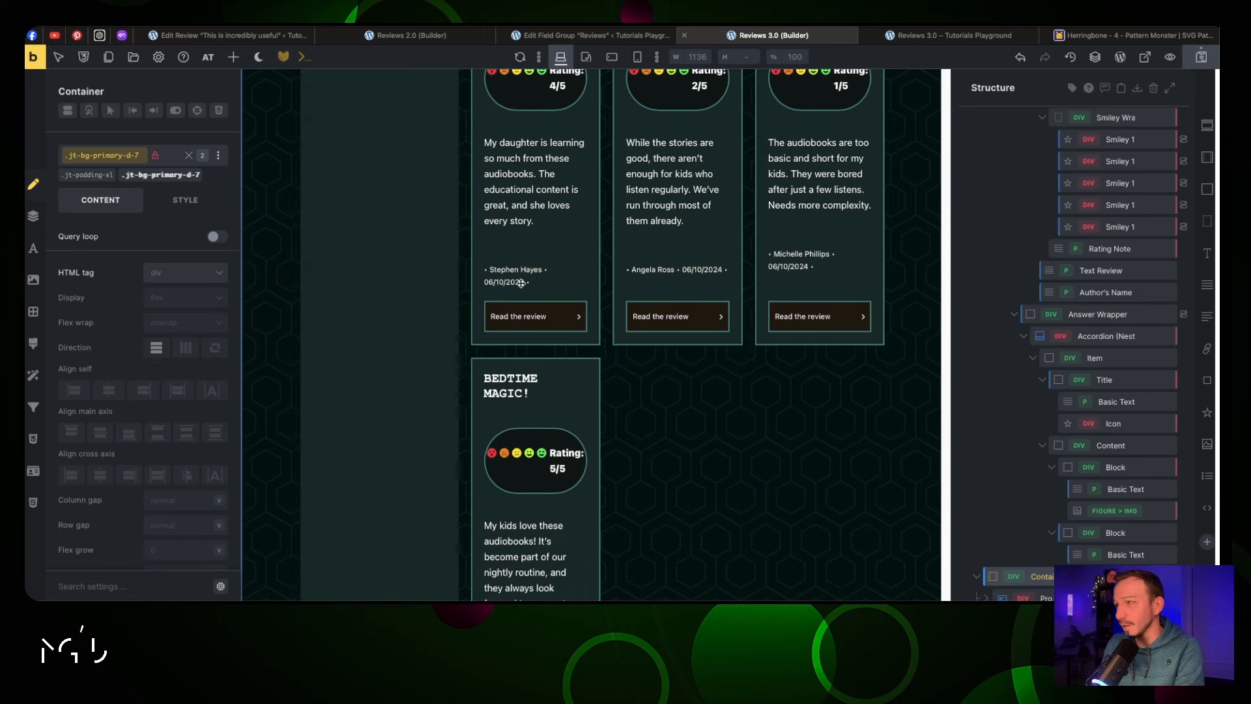
{"action": "left_click", "coordinate": [1089, 334]}
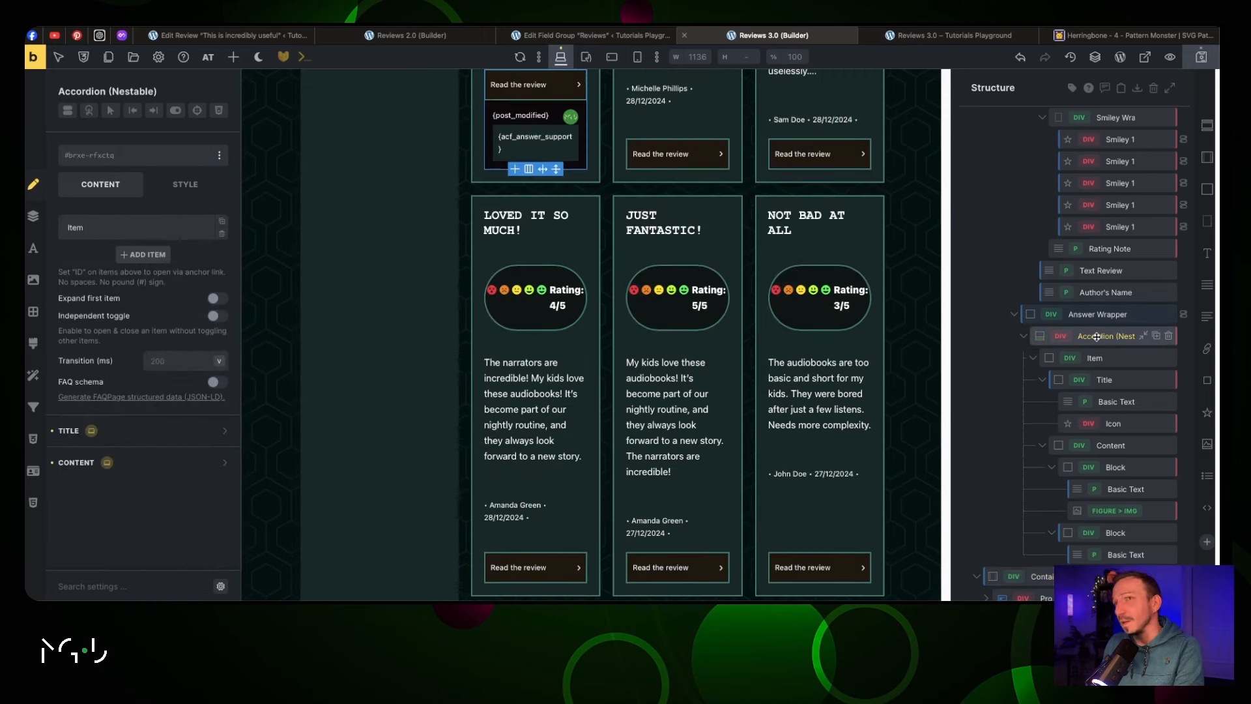
{"action": "left_click", "coordinate": [150, 430]}
{"action": "scroll", "coordinate": [154, 454], "scroll_direction": "down", "scroll_amount": 4}
{"action": "left_click", "coordinate": [219, 411]}
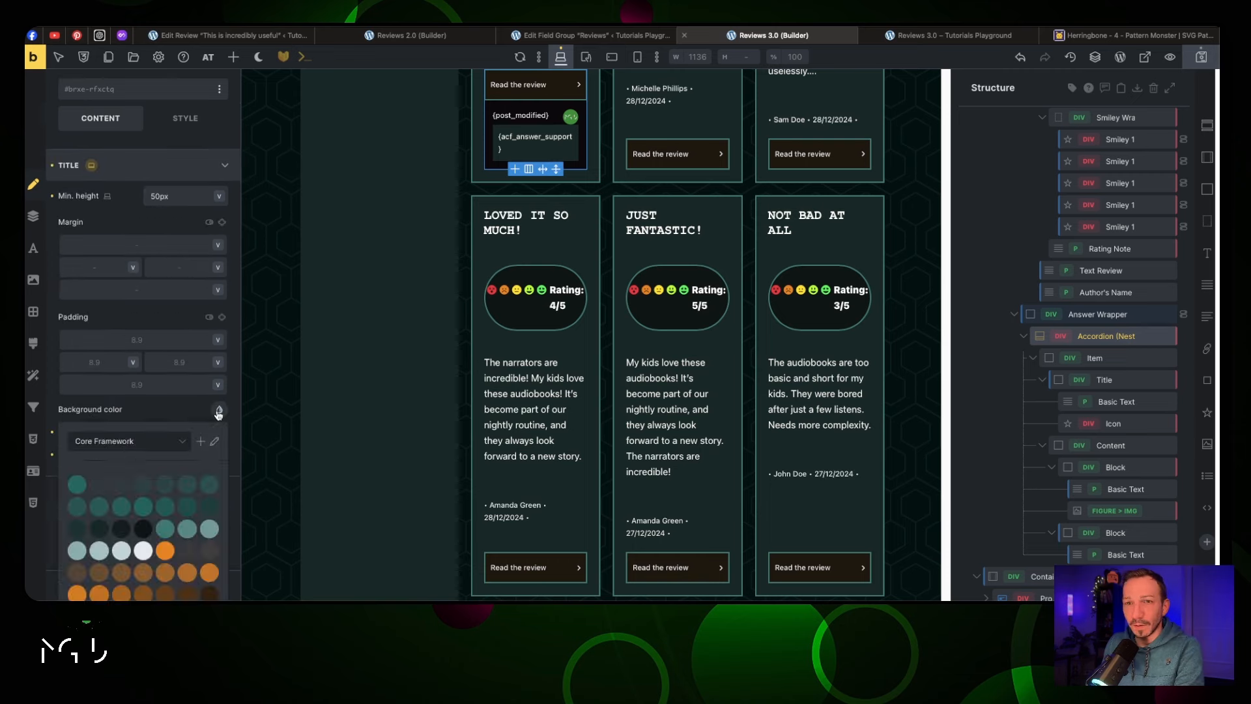
{"action": "scroll", "coordinate": [157, 391], "scroll_direction": "down", "scroll_amount": 3}
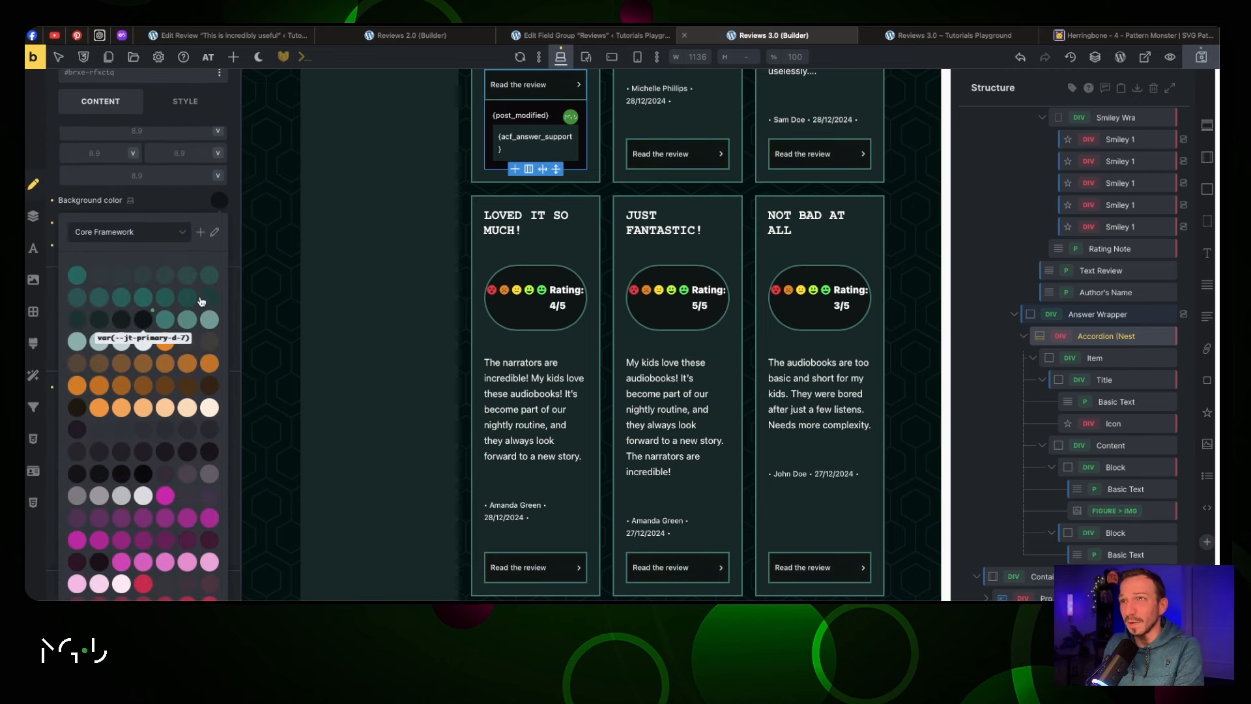
{"action": "left_click", "coordinate": [218, 201]}
Scroll down to the forms and select the outer form container
{"action": "scroll", "coordinate": [162, 225], "scroll_direction": "up", "scroll_amount": 8}
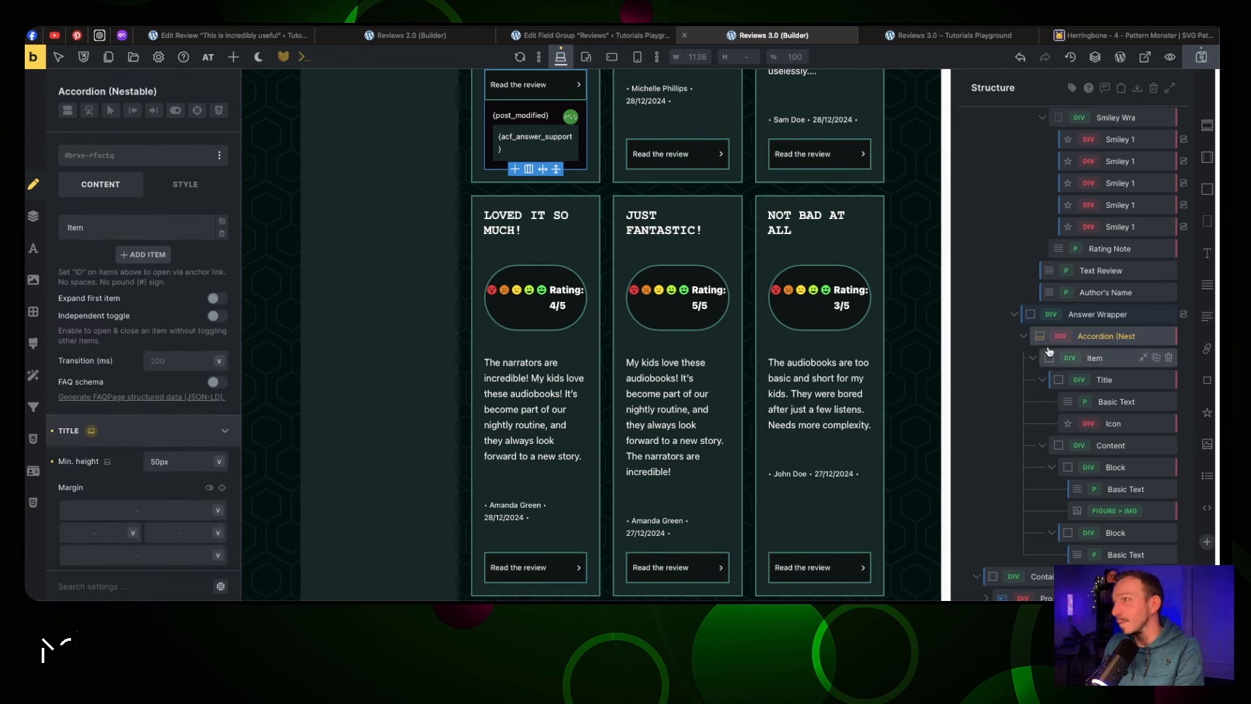
{"action": "scroll", "coordinate": [776, 363], "scroll_direction": "down", "scroll_amount": 10}
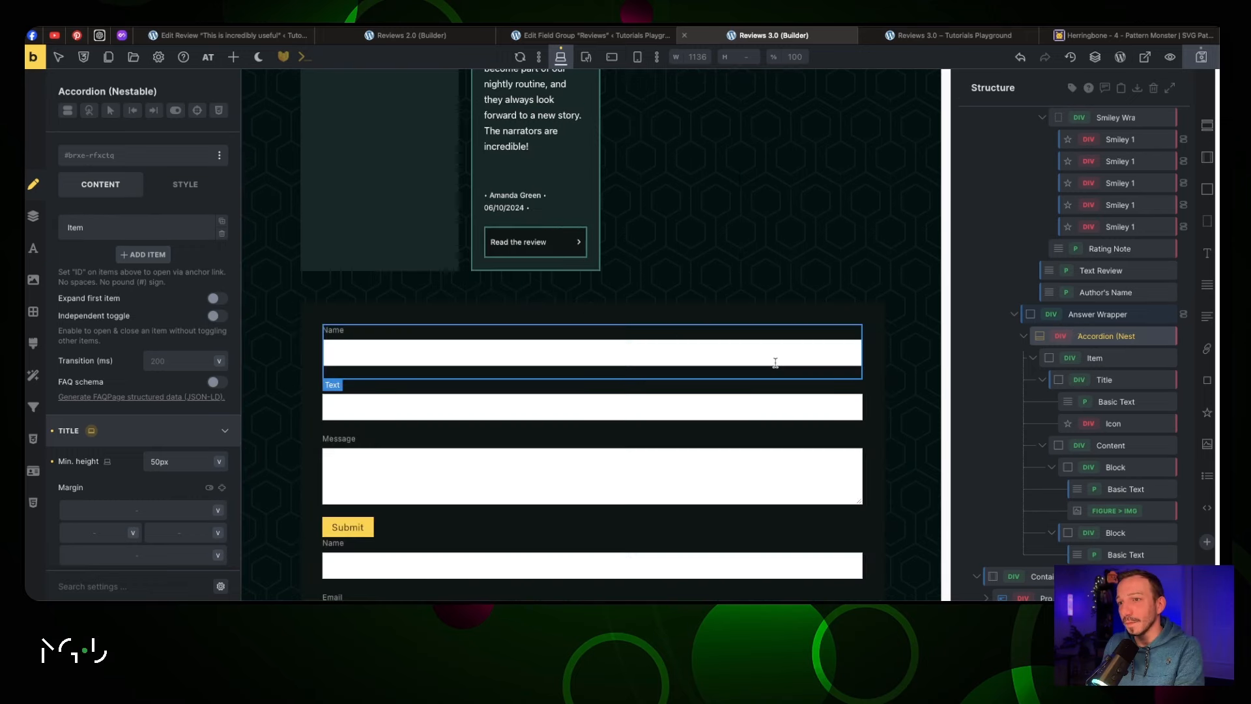
{"action": "scroll", "coordinate": [775, 363], "scroll_direction": "down", "scroll_amount": 3}
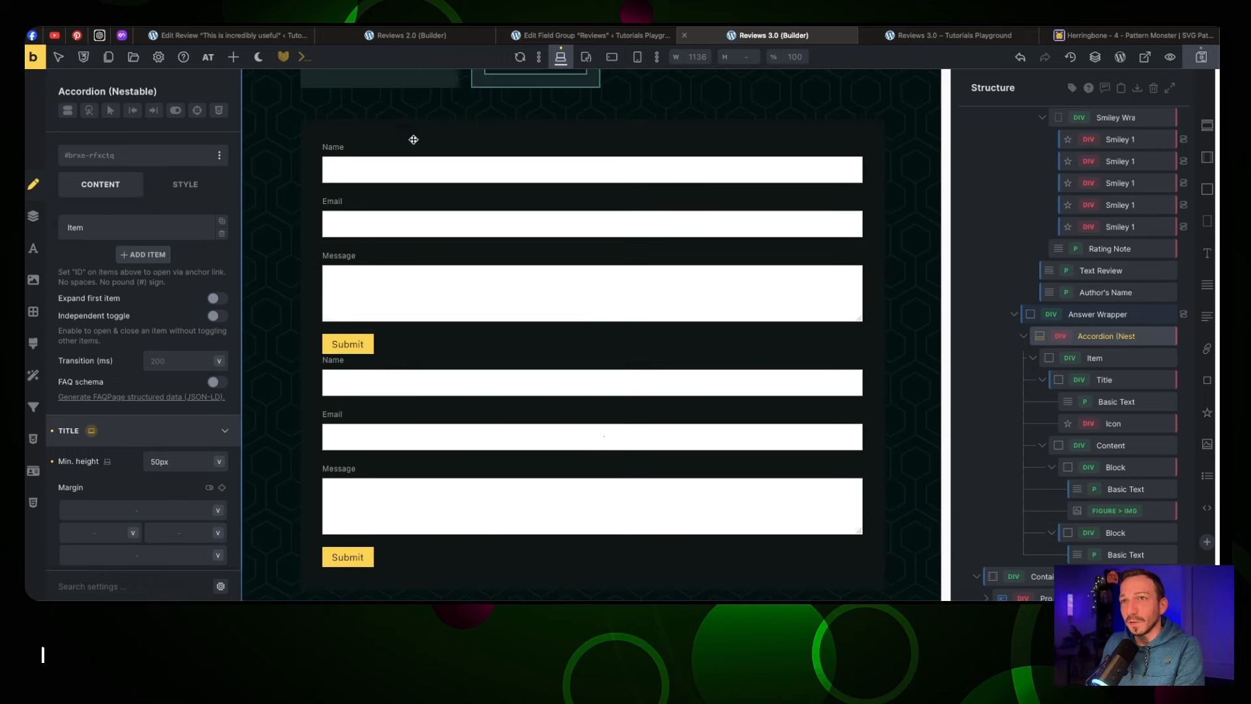
{"action": "left_click", "coordinate": [405, 129]}
Give the form container a 2px solid teal border on all sides
{"action": "left_click", "coordinate": [33, 314]}
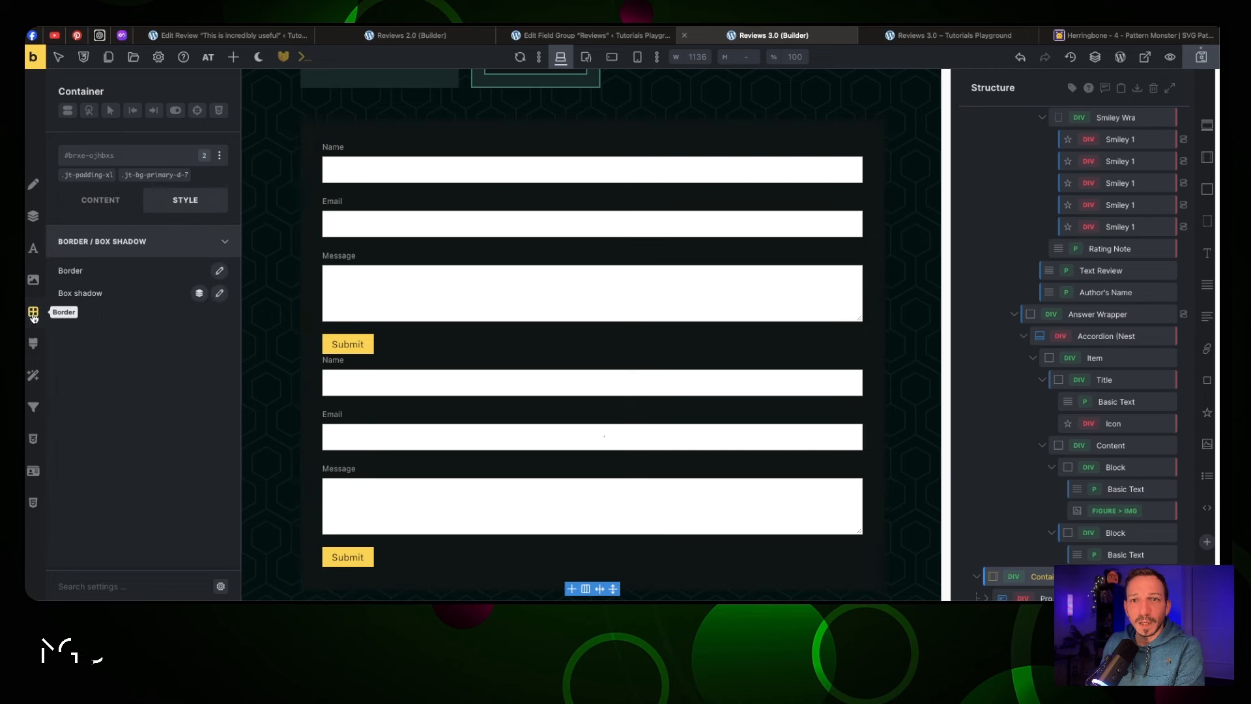
{"action": "left_click", "coordinate": [219, 270]}
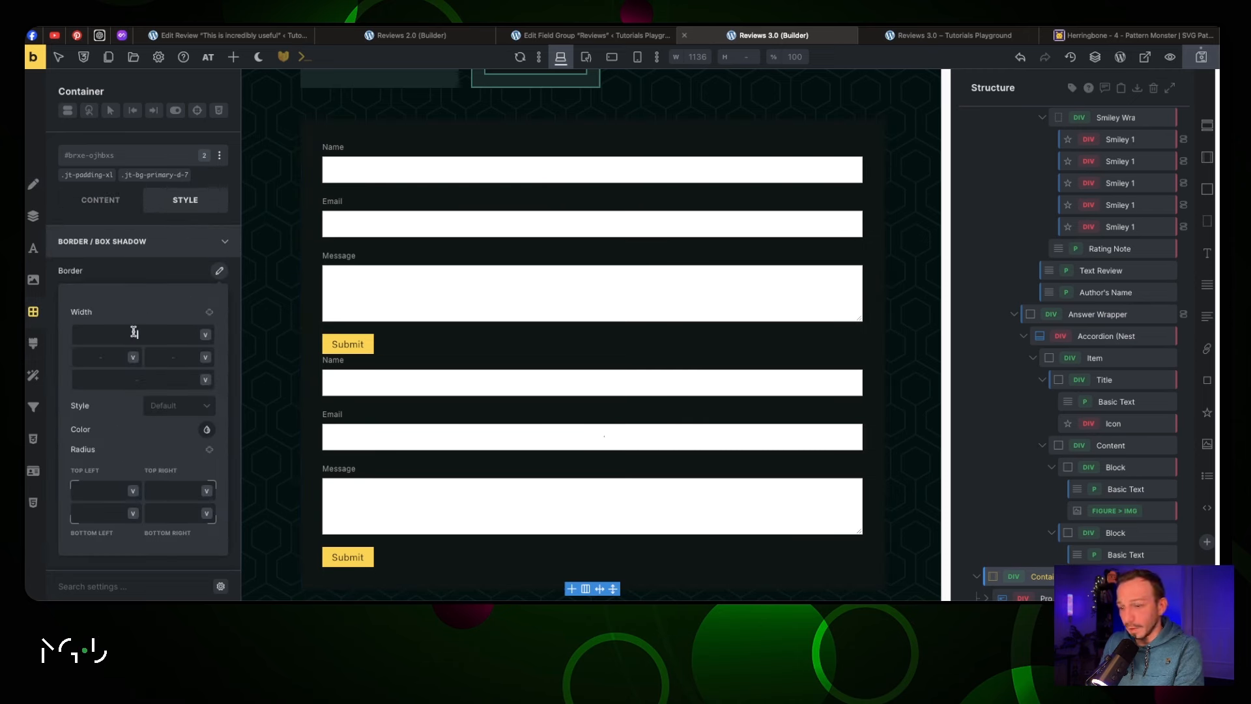
{"action": "type", "text": "2"}
{"action": "left_click", "coordinate": [209, 311]}
{"action": "left_click", "coordinate": [207, 407]}
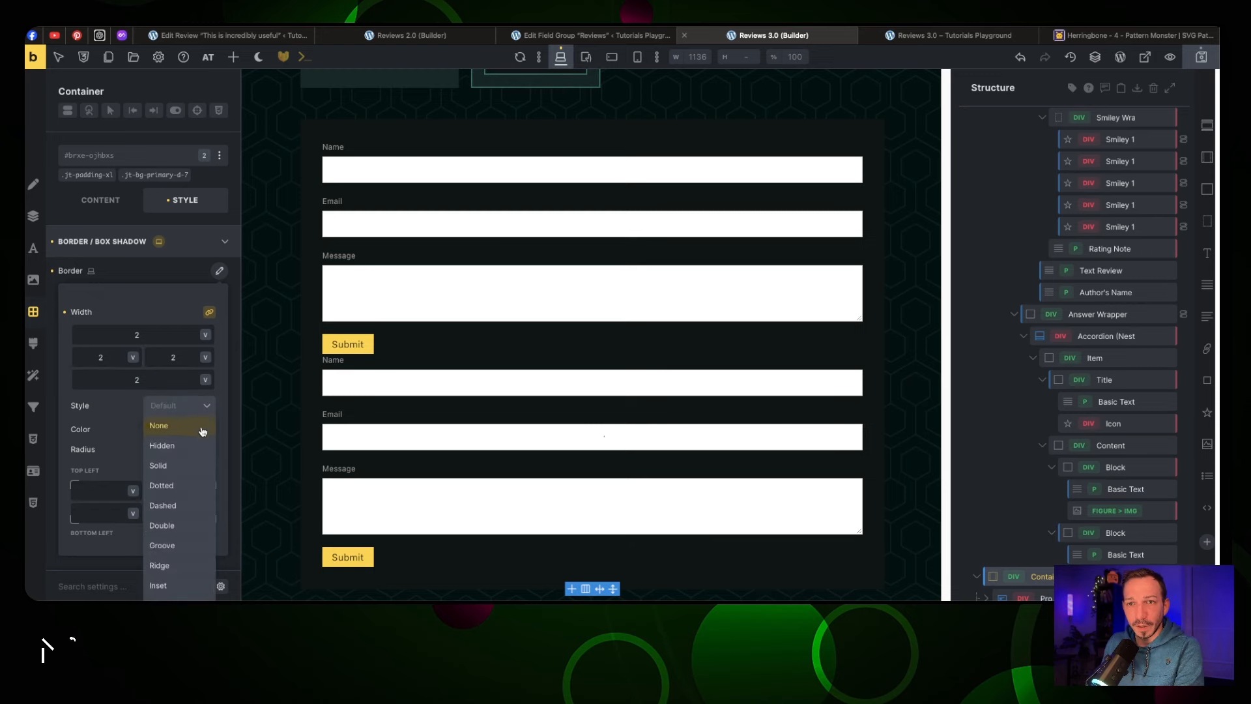
{"action": "left_click", "coordinate": [200, 464]}
{"action": "left_click", "coordinate": [207, 430]}
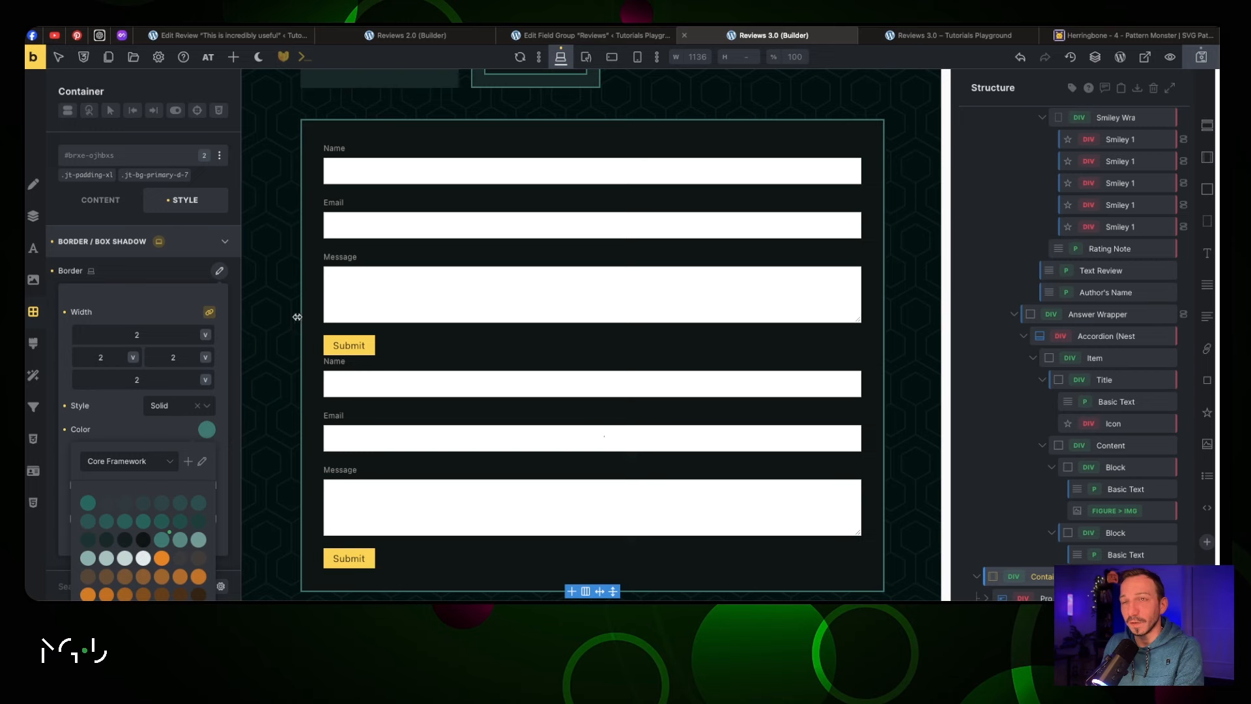
Delete the duplicate second Pro Forms form
{"action": "scroll", "coordinate": [391, 355], "scroll_direction": "up", "scroll_amount": 3}
{"action": "scroll", "coordinate": [391, 355], "scroll_direction": "down", "scroll_amount": 5}
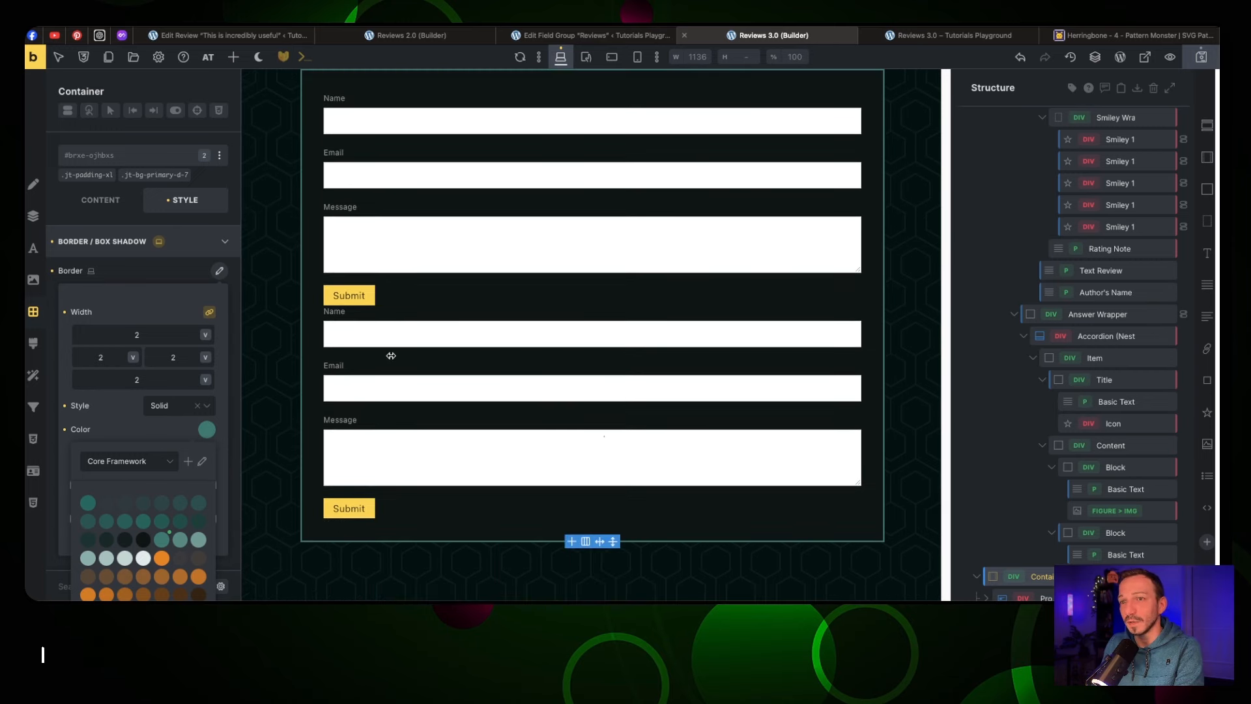
{"action": "scroll", "coordinate": [404, 355], "scroll_direction": "up", "scroll_amount": 1}
{"action": "scroll", "coordinate": [1037, 552], "scroll_direction": "down", "scroll_amount": 1}
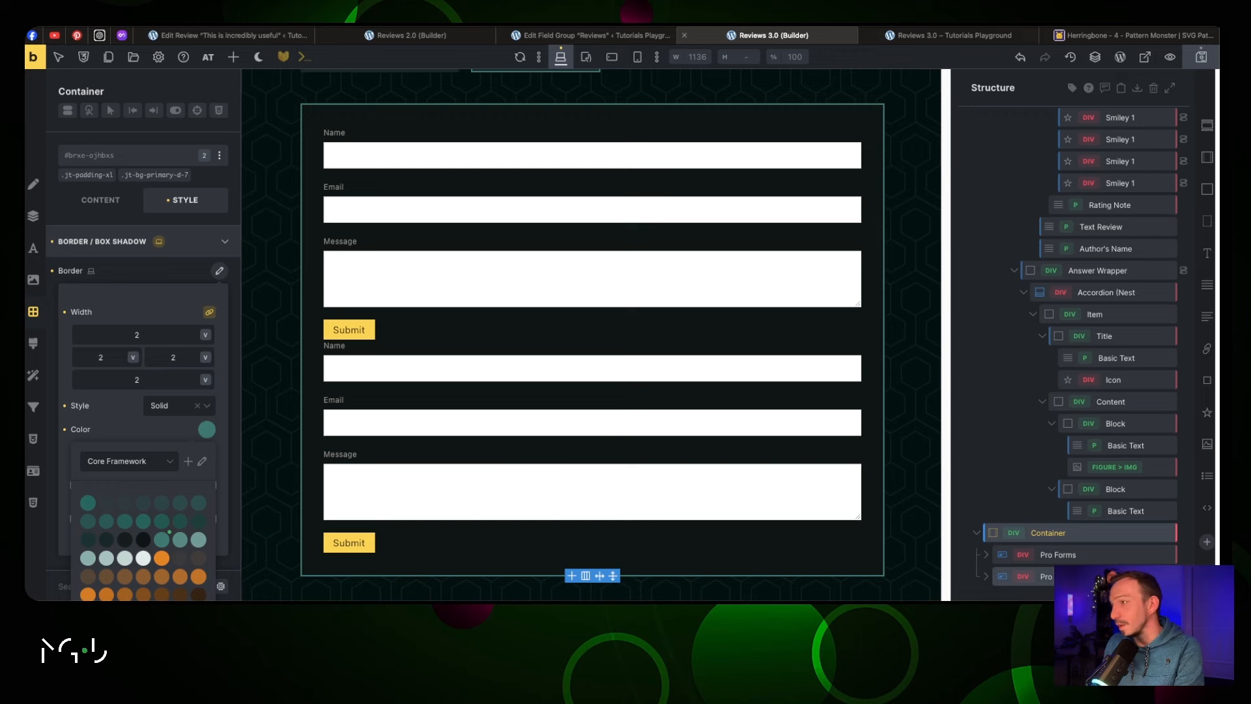
{"action": "left_click", "coordinate": [1166, 576]}
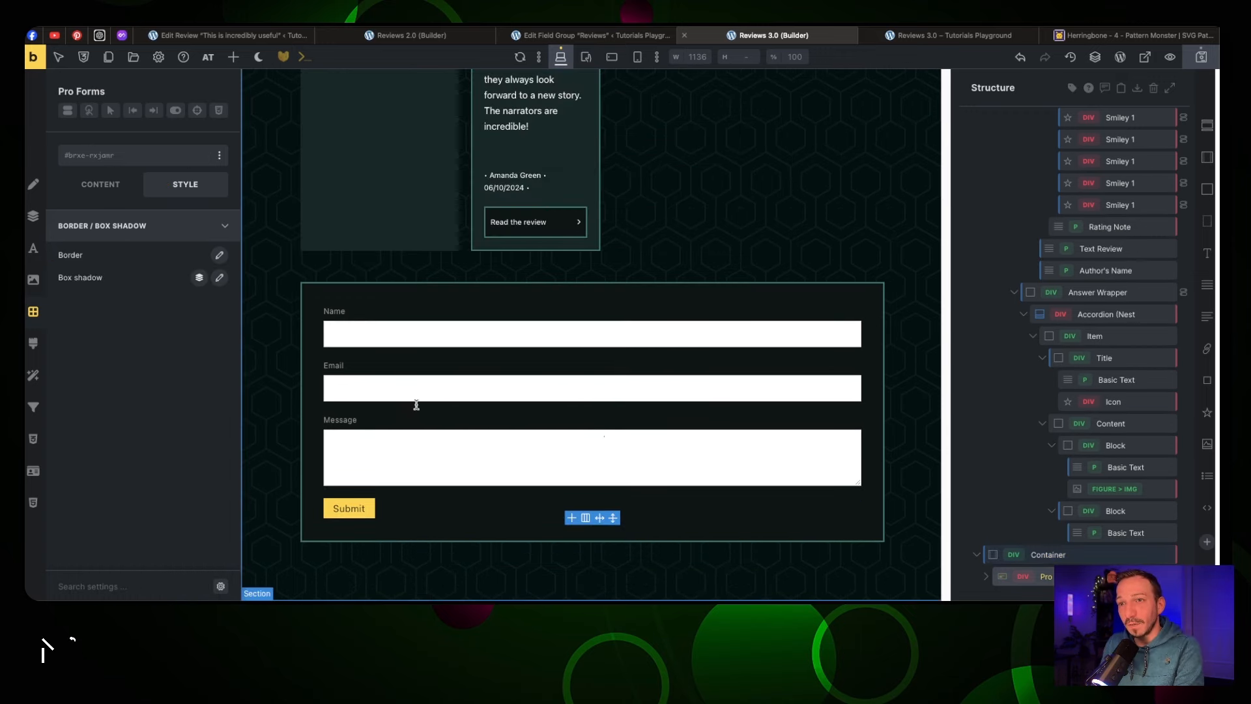
Relabel the Name field 'Full Name' and set its custom ID to author_name
{"action": "left_click", "coordinate": [985, 576]}
{"action": "double_click", "coordinate": [1058, 510]}
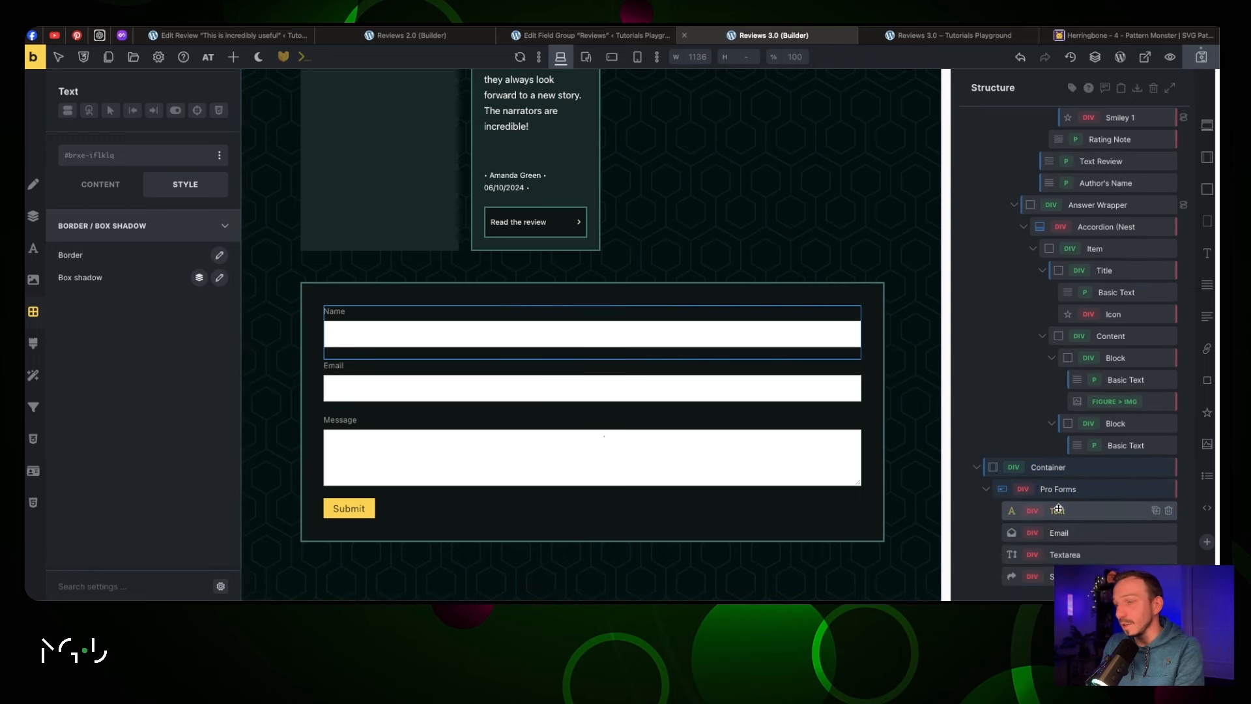
{"action": "left_click", "coordinate": [100, 185]}
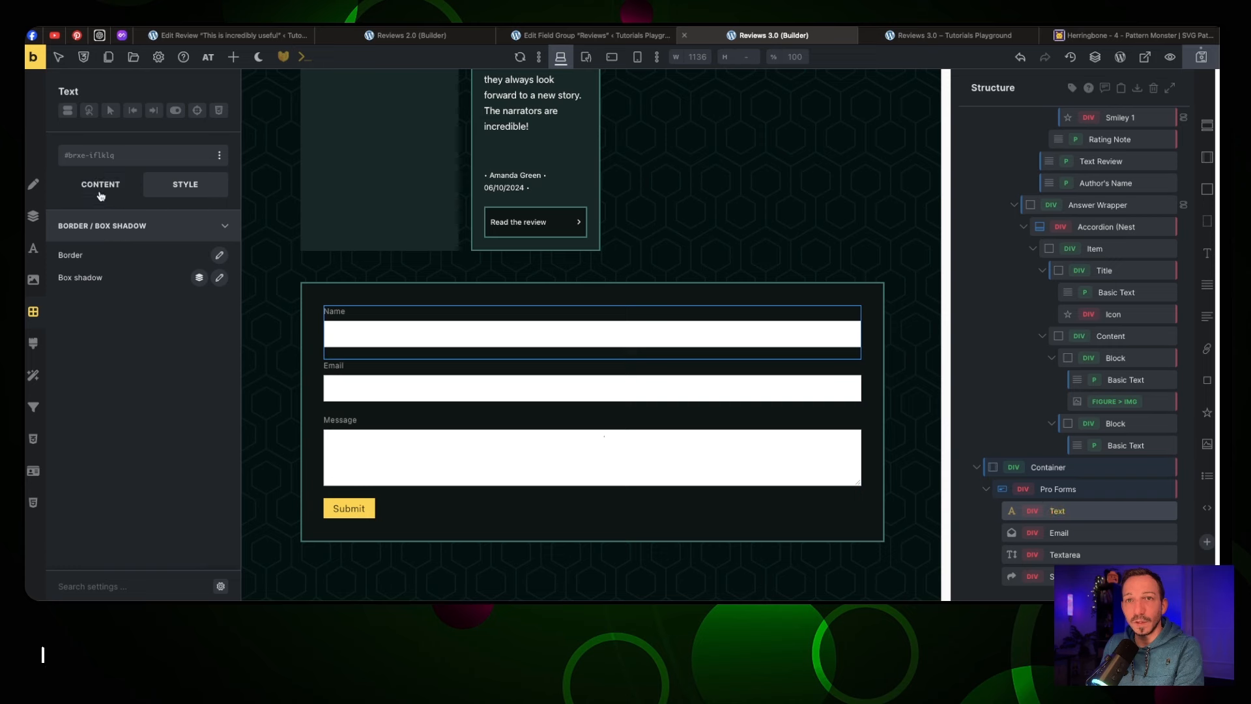
{"action": "left_click", "coordinate": [120, 232]}
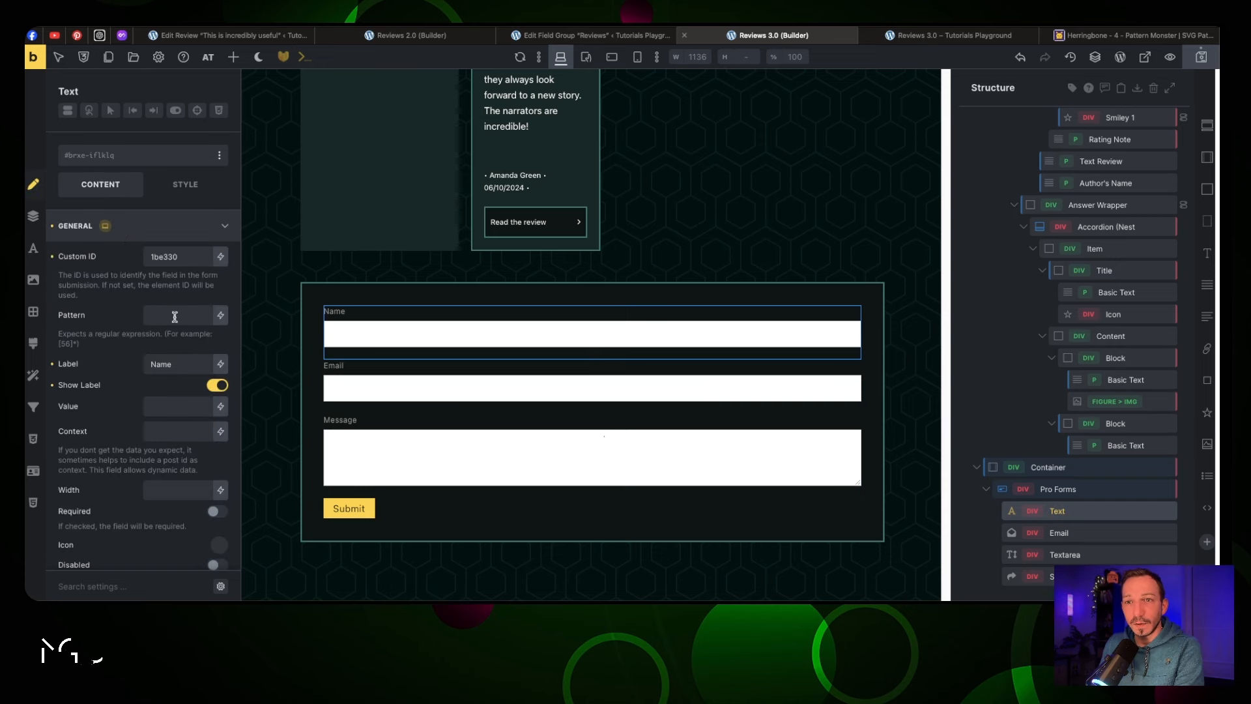
{"action": "double_click", "coordinate": [181, 367]}
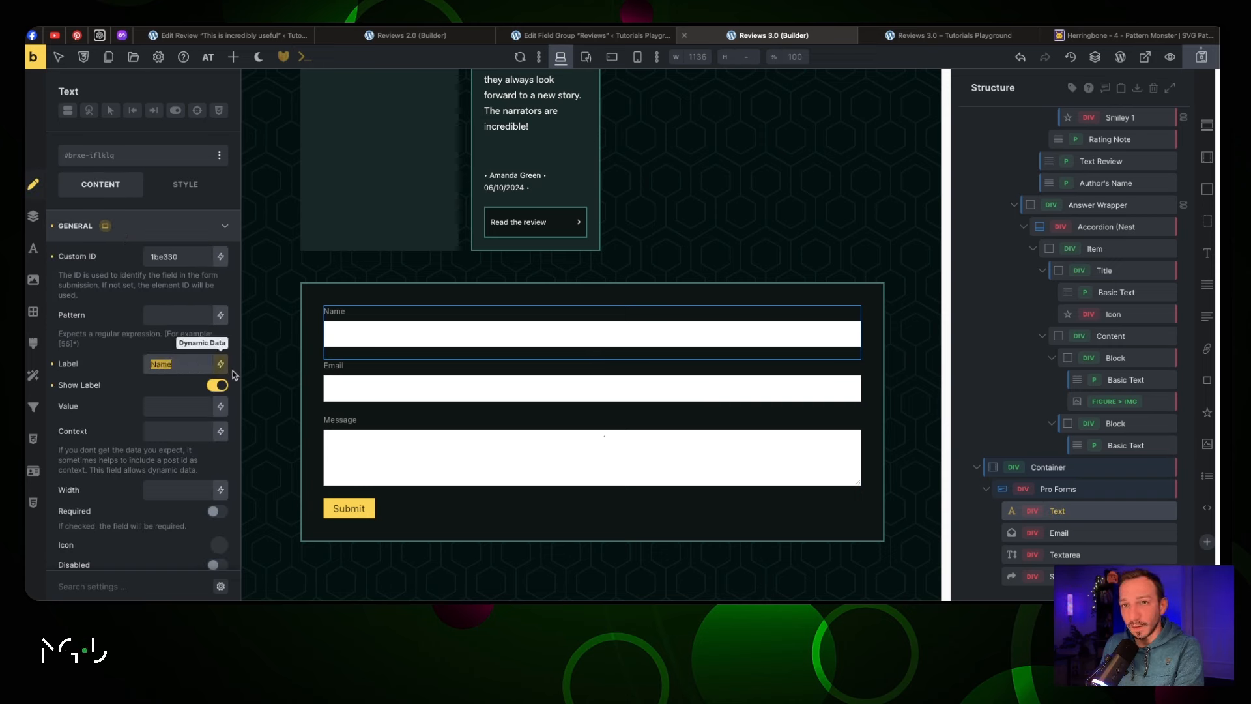
{"action": "left_click", "coordinate": [178, 371]}
{"action": "left_click", "coordinate": [145, 363]}
{"action": "type", "text": "Full"}
{"action": "double_click", "coordinate": [157, 260]}
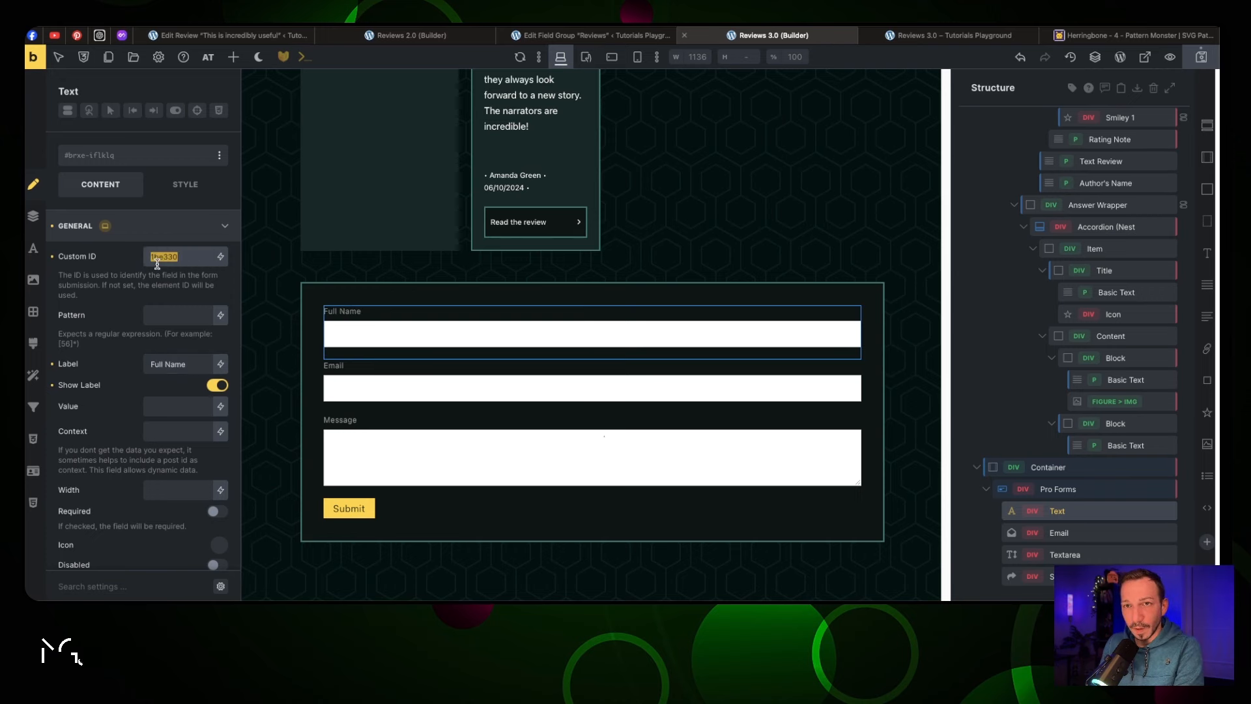
{"action": "type", "text": "author_name"}
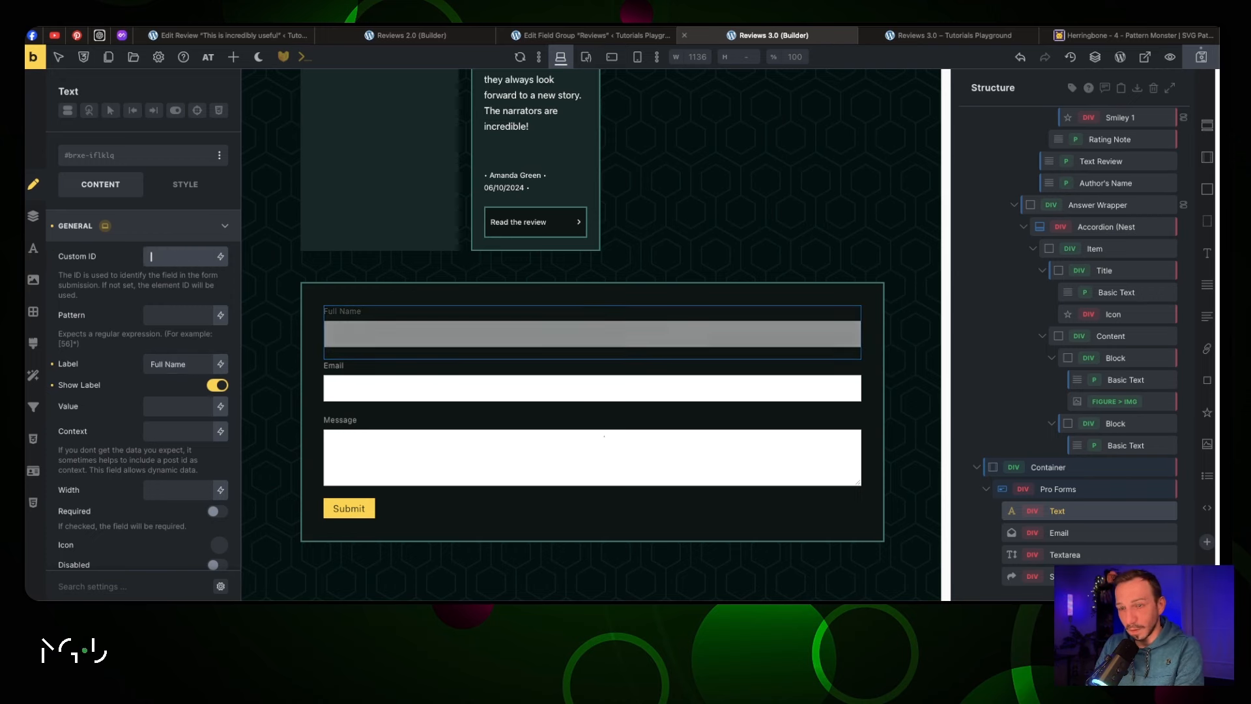
Set the Email field's custom ID to 'email' and check the Message field's ID
{"action": "left_click", "coordinate": [347, 369]}
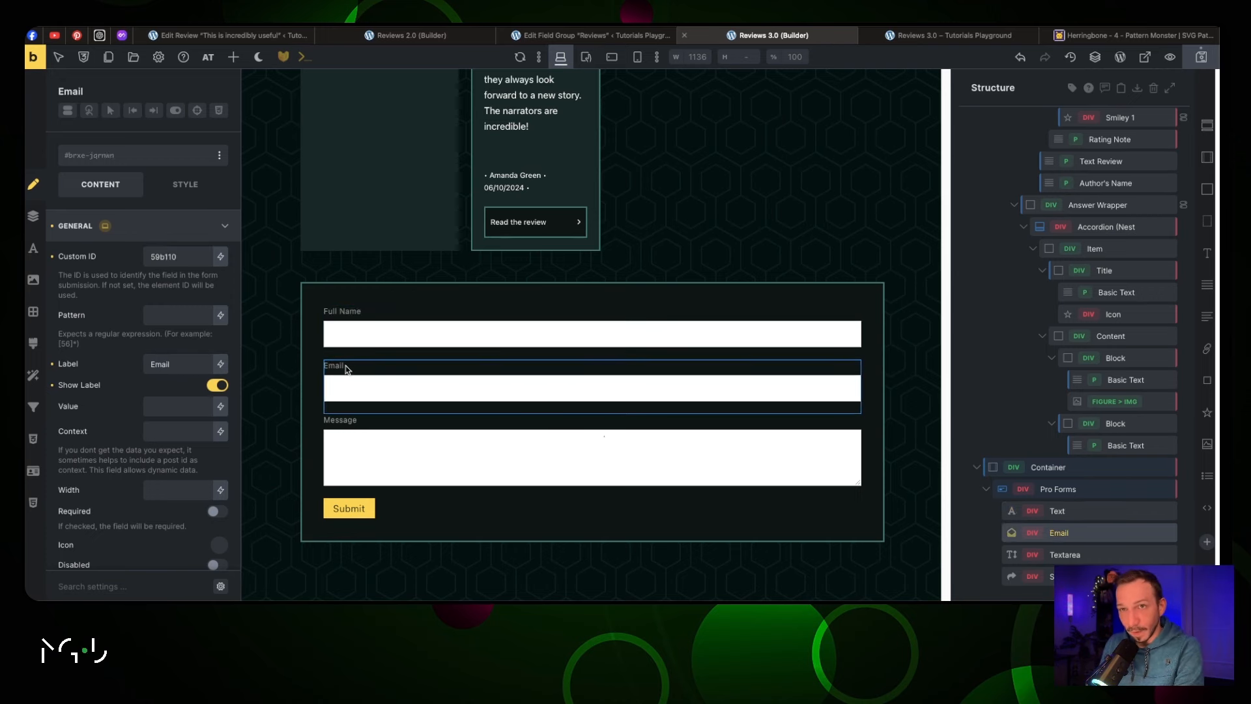
{"action": "double_click", "coordinate": [162, 257]}
{"action": "type", "text": "email"}
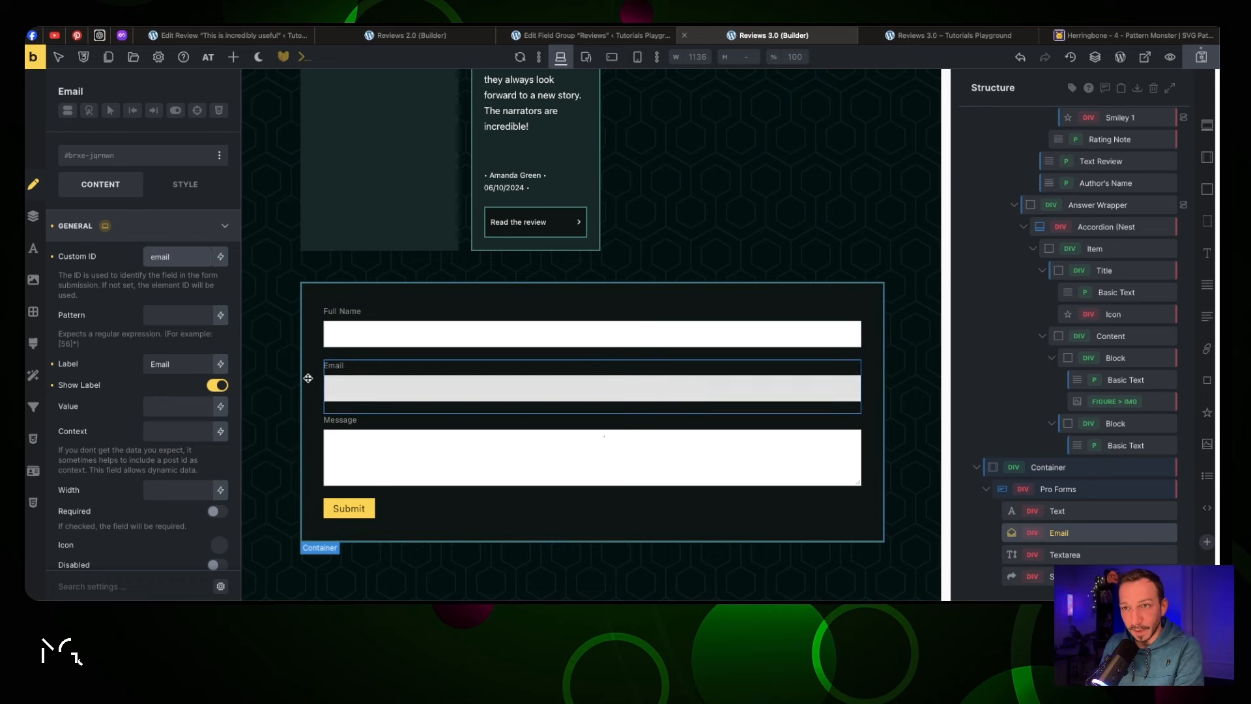
{"action": "left_click", "coordinate": [369, 426]}
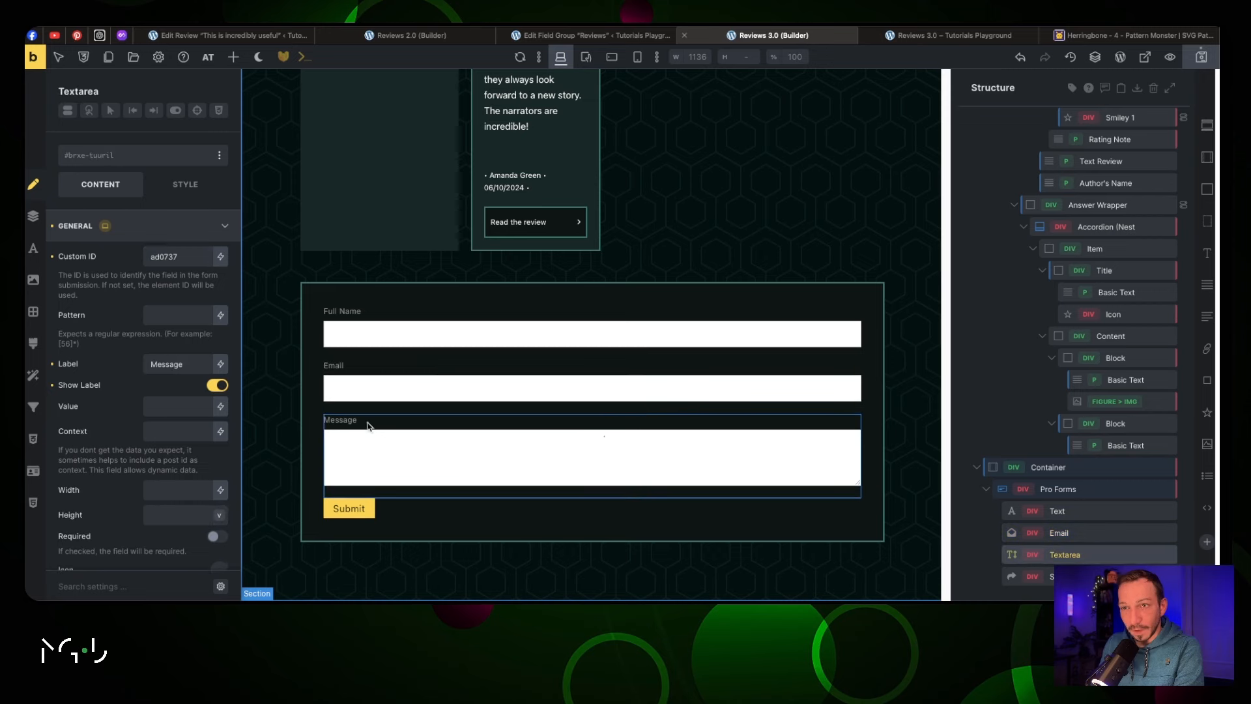
{"action": "double_click", "coordinate": [162, 259]}
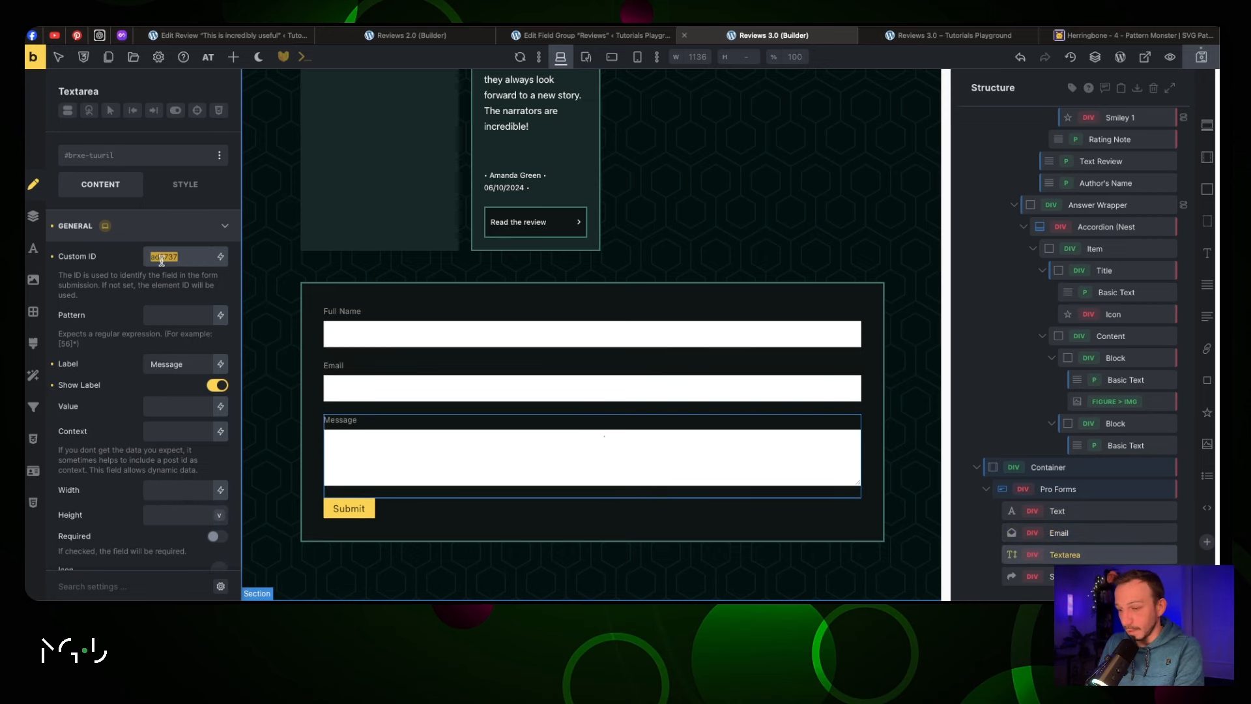
{"action": "left_click", "coordinate": [496, 497]}
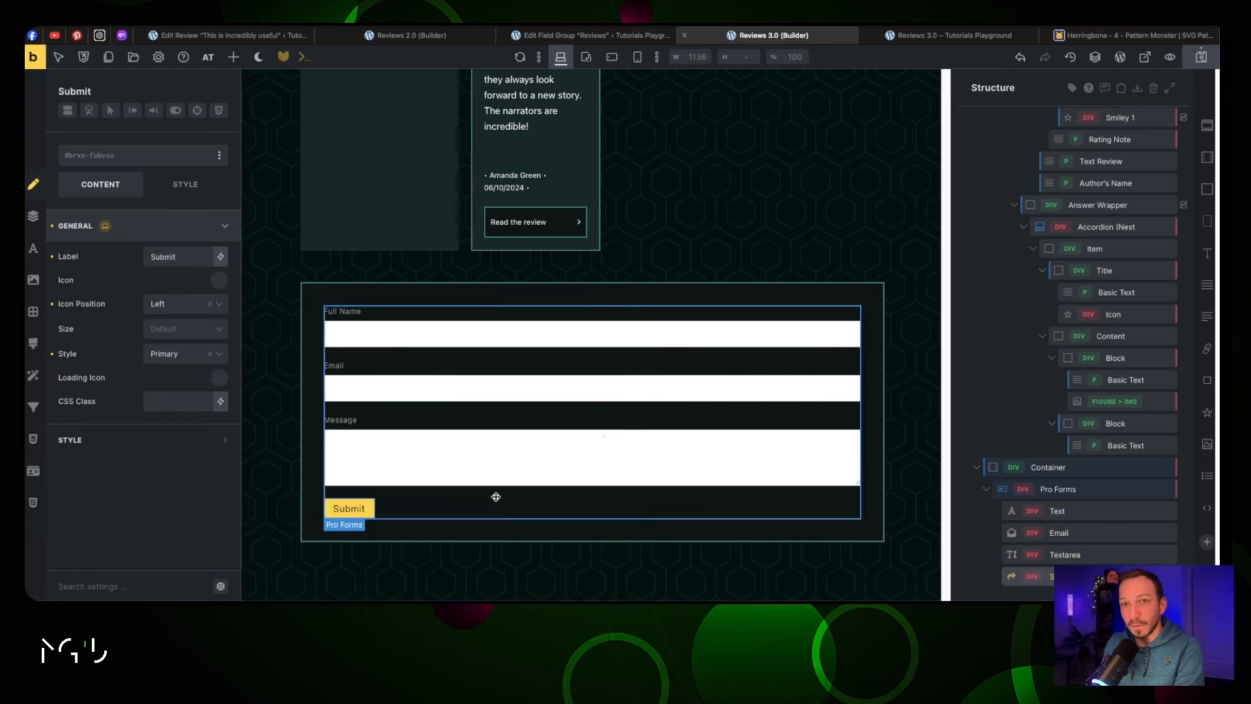
Make the Submit button background teal
{"action": "left_click", "coordinate": [144, 433]}
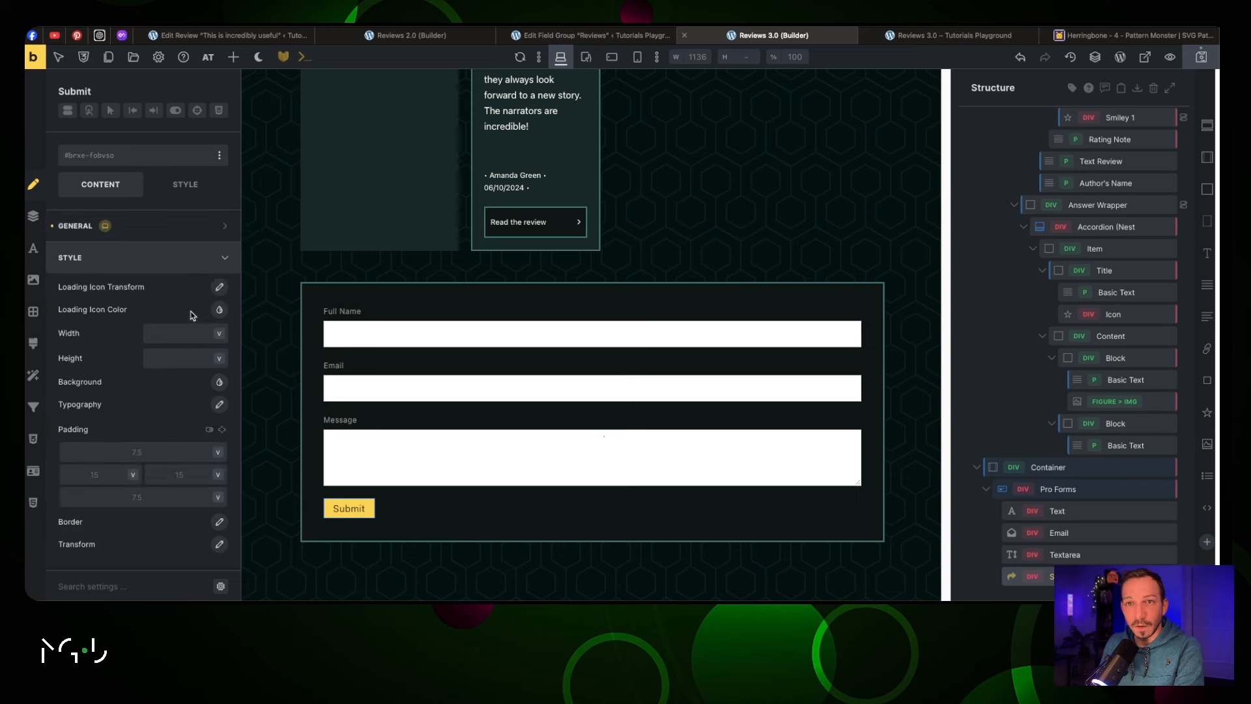
{"action": "left_click", "coordinate": [215, 389]}
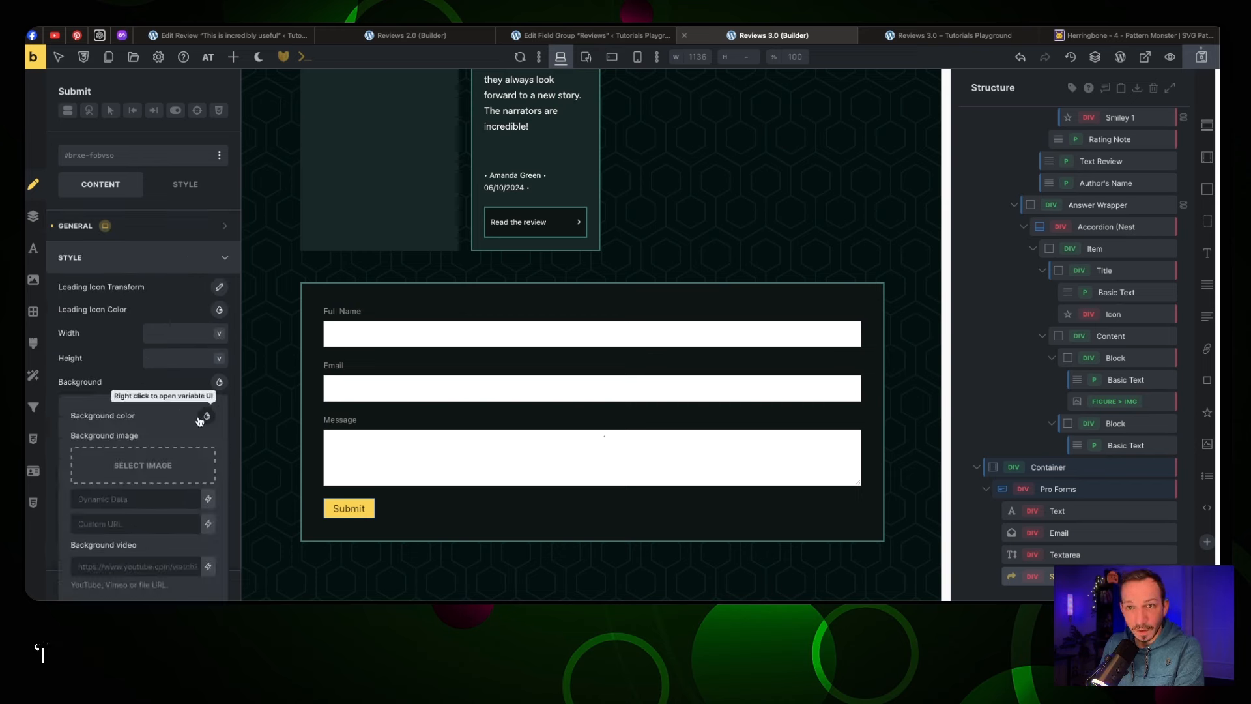
{"action": "left_click", "coordinate": [202, 418]}
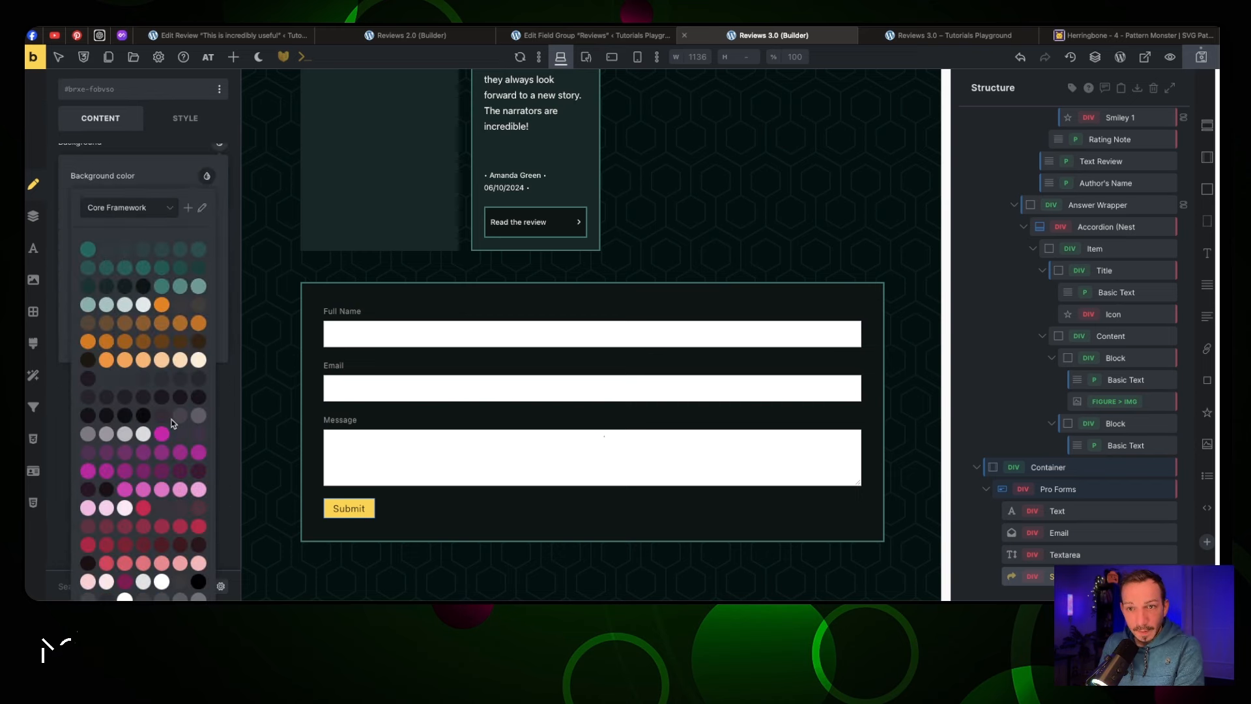
{"action": "left_click", "coordinate": [88, 248]}
{"action": "left_click", "coordinate": [207, 176]}
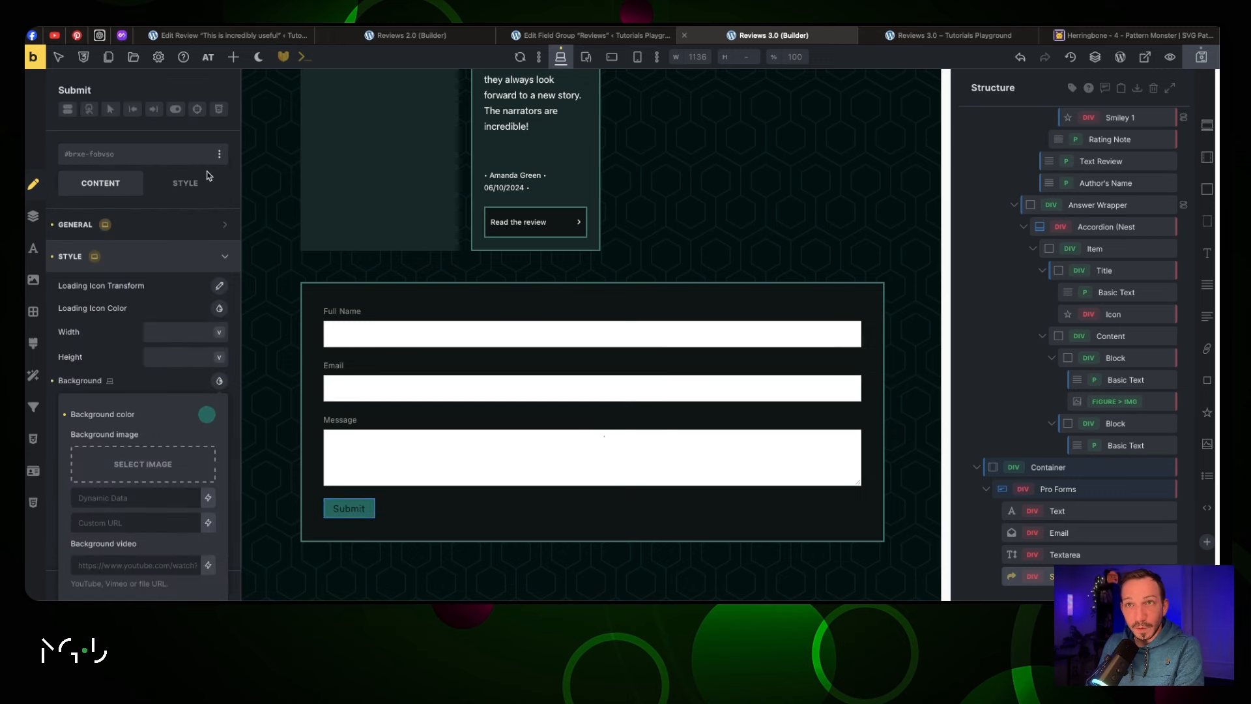
{"action": "left_click", "coordinate": [218, 384]}
Style the Submit button text in Courier New, weight 900, white var(--jt-light)
{"action": "left_click", "coordinate": [220, 404]}
{"action": "scroll", "coordinate": [171, 454], "scroll_direction": "down", "scroll_amount": 2}
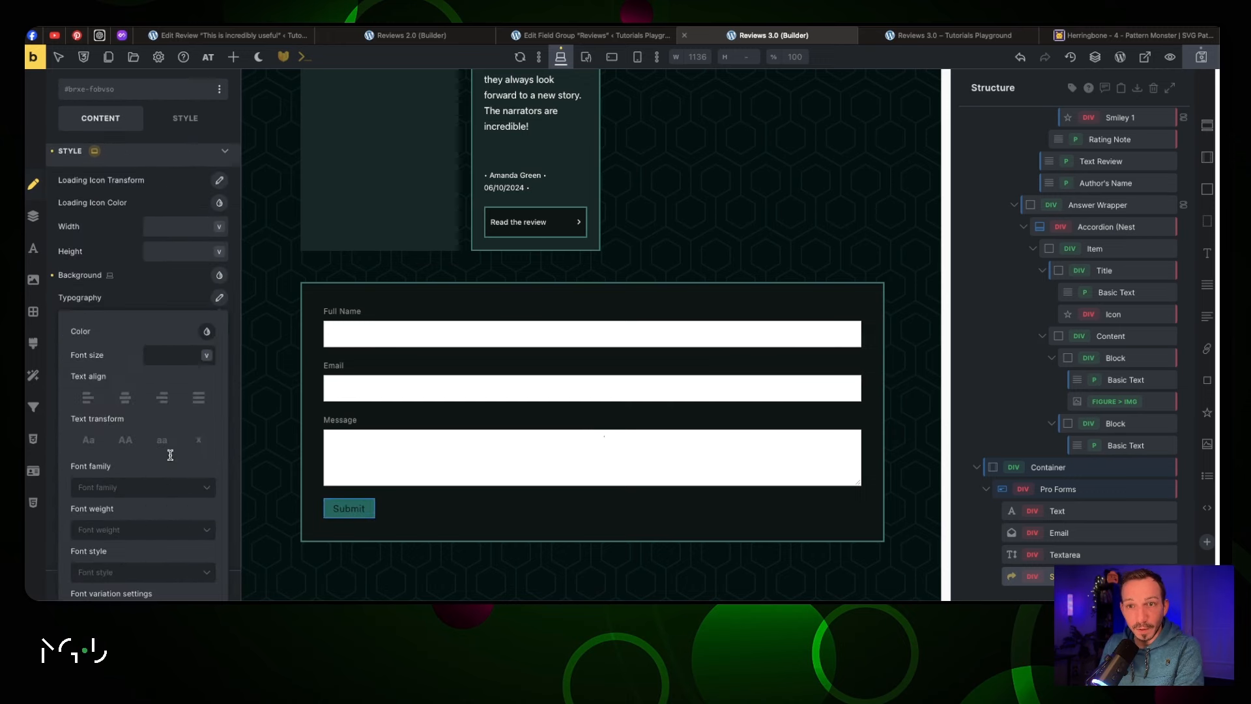
{"action": "left_click", "coordinate": [173, 488]}
{"action": "scroll", "coordinate": [170, 495], "scroll_direction": "down", "scroll_amount": 3}
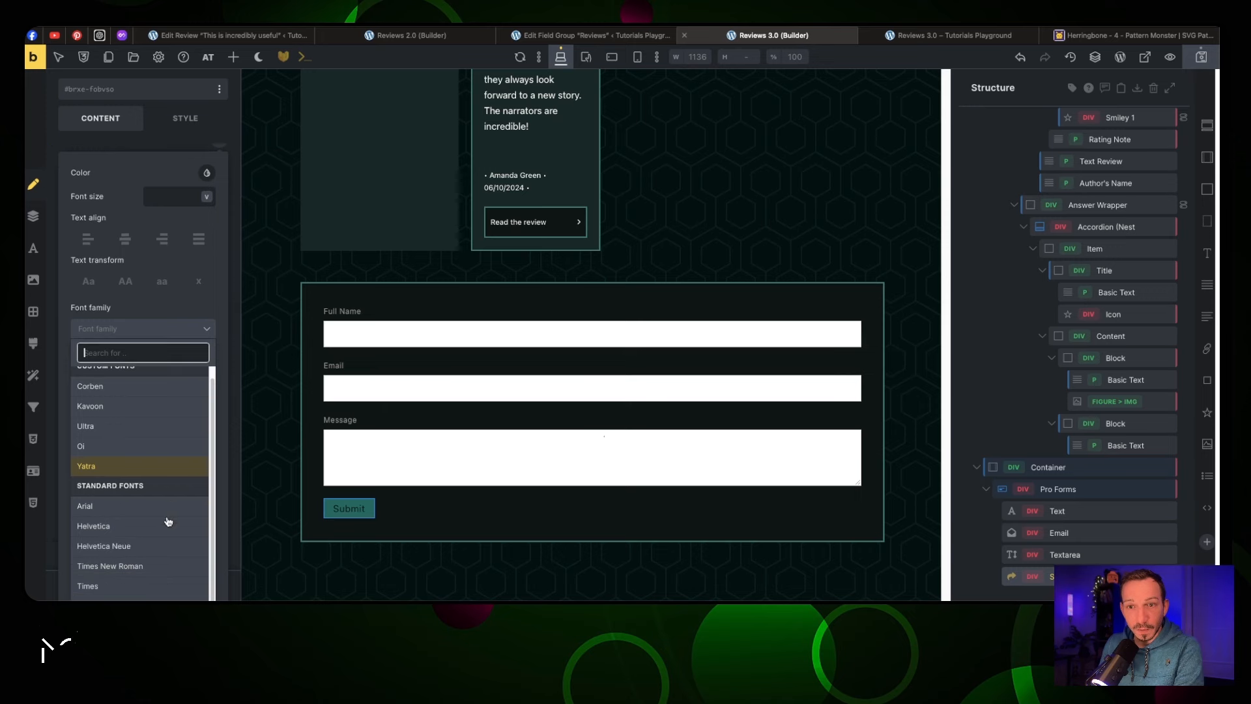
{"action": "scroll", "coordinate": [168, 521], "scroll_direction": "down", "scroll_amount": 5}
{"action": "left_click", "coordinate": [159, 583]}
{"action": "left_click", "coordinate": [144, 328]}
{"action": "left_click", "coordinate": [159, 507]}
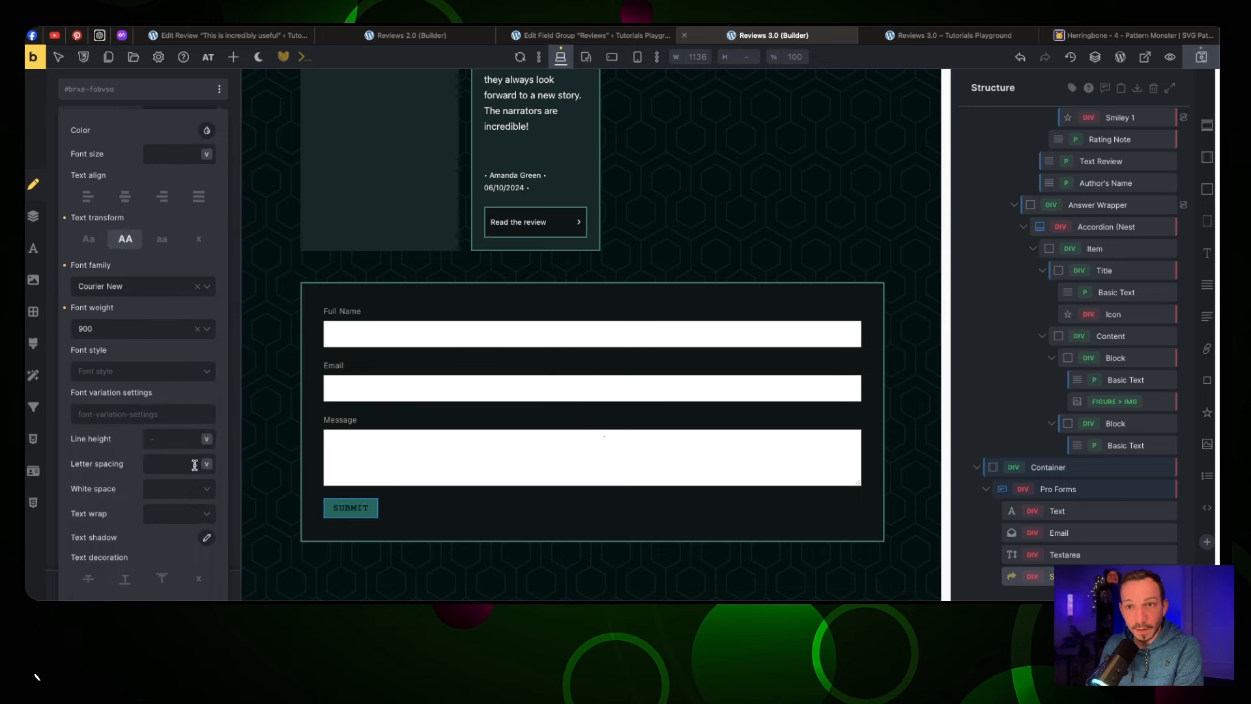
{"action": "left_click", "coordinate": [206, 131]}
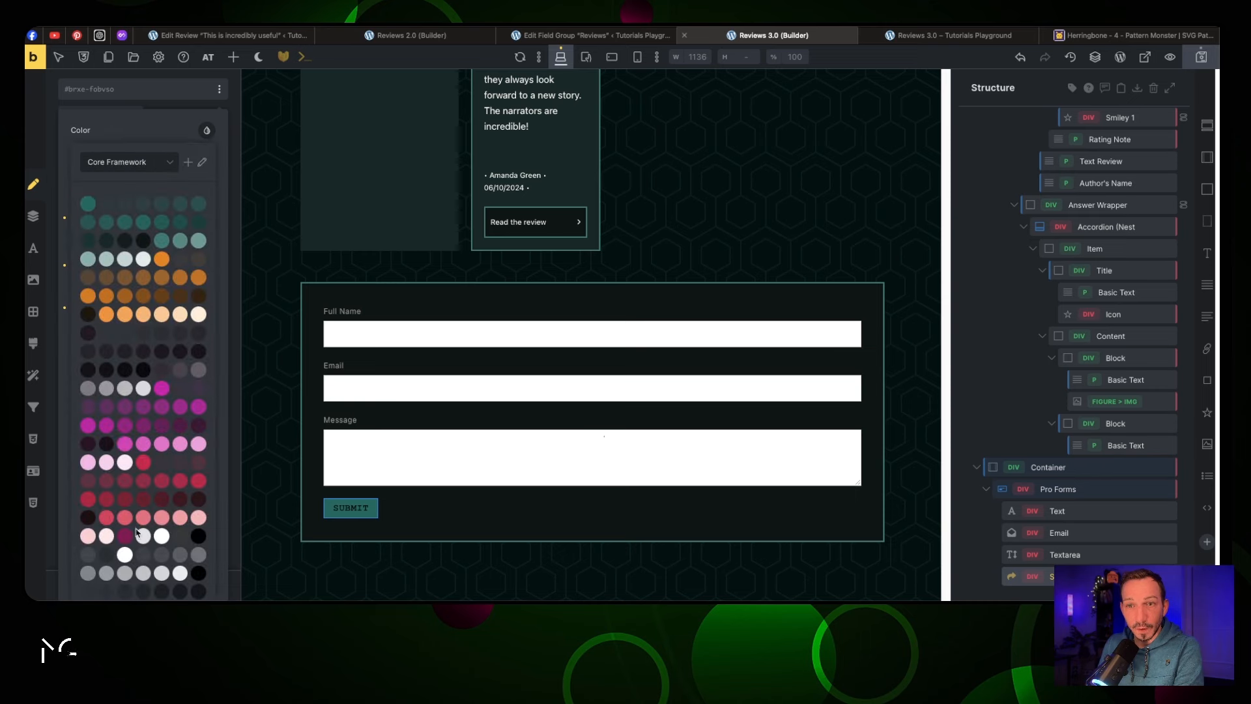
{"action": "left_click", "coordinate": [124, 554]}
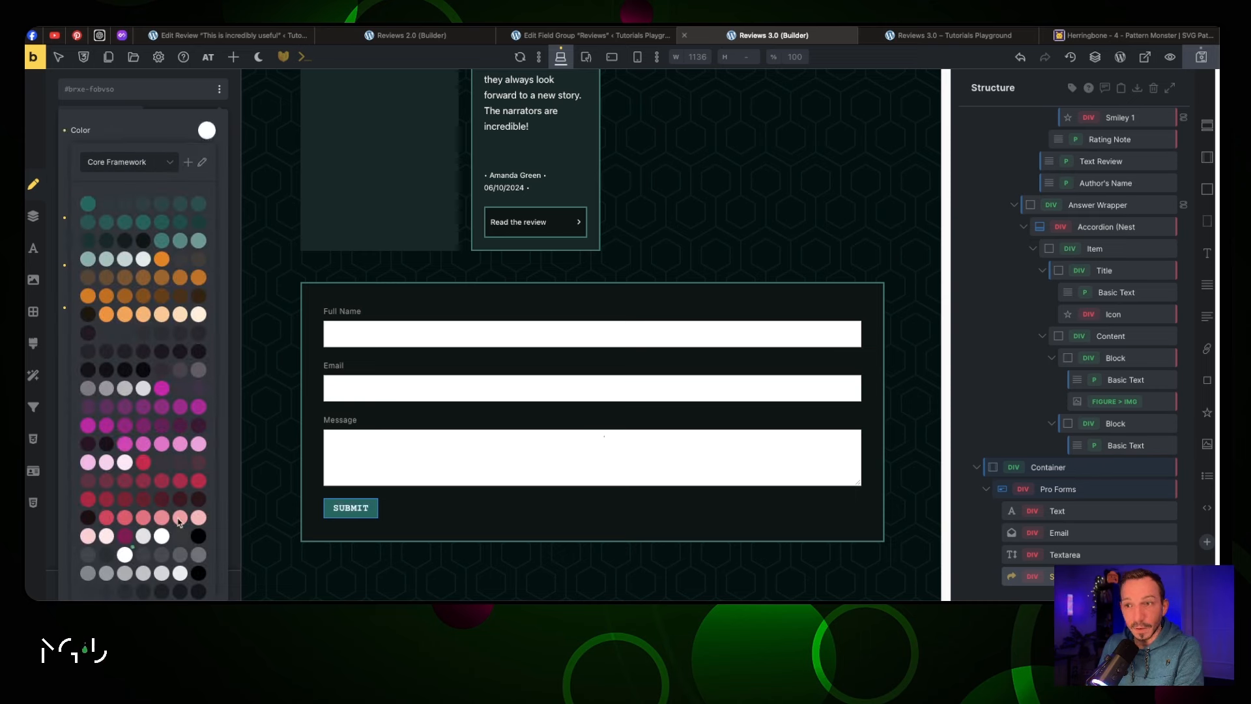
{"action": "left_click", "coordinate": [410, 509]}
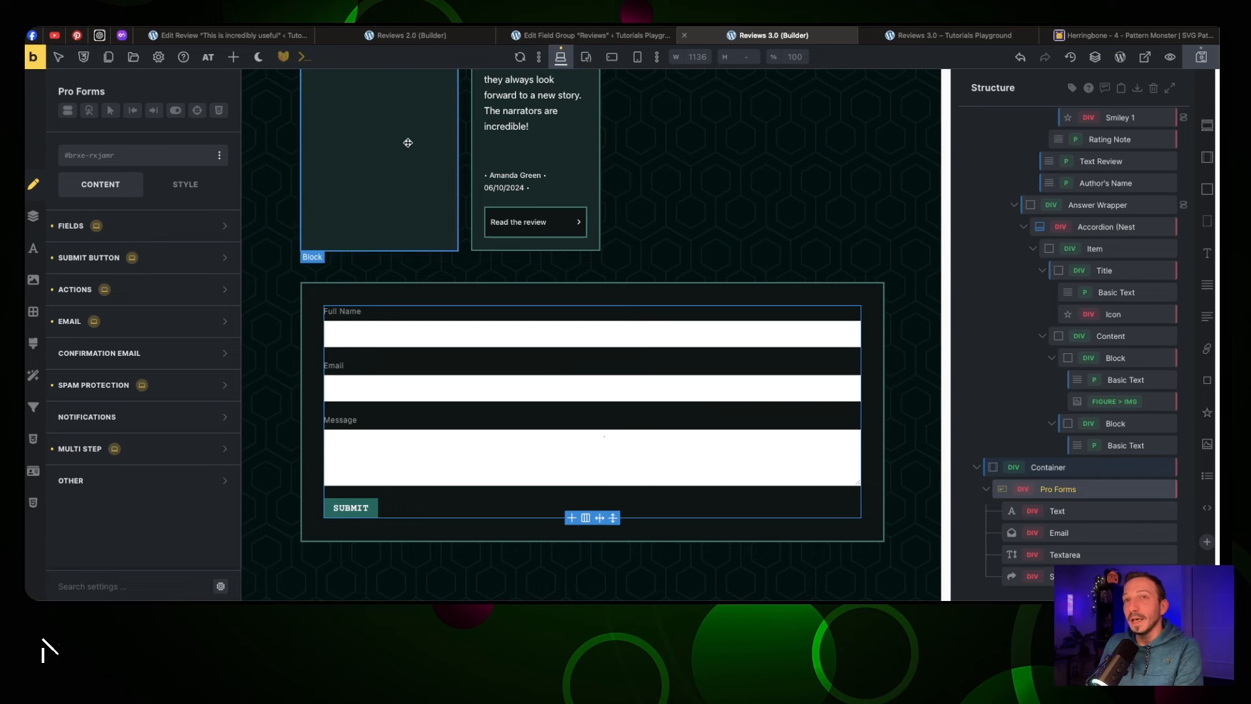
Add a Radio Wrapper field and place it between the Email and Message fields
{"action": "left_click", "coordinate": [234, 64]}
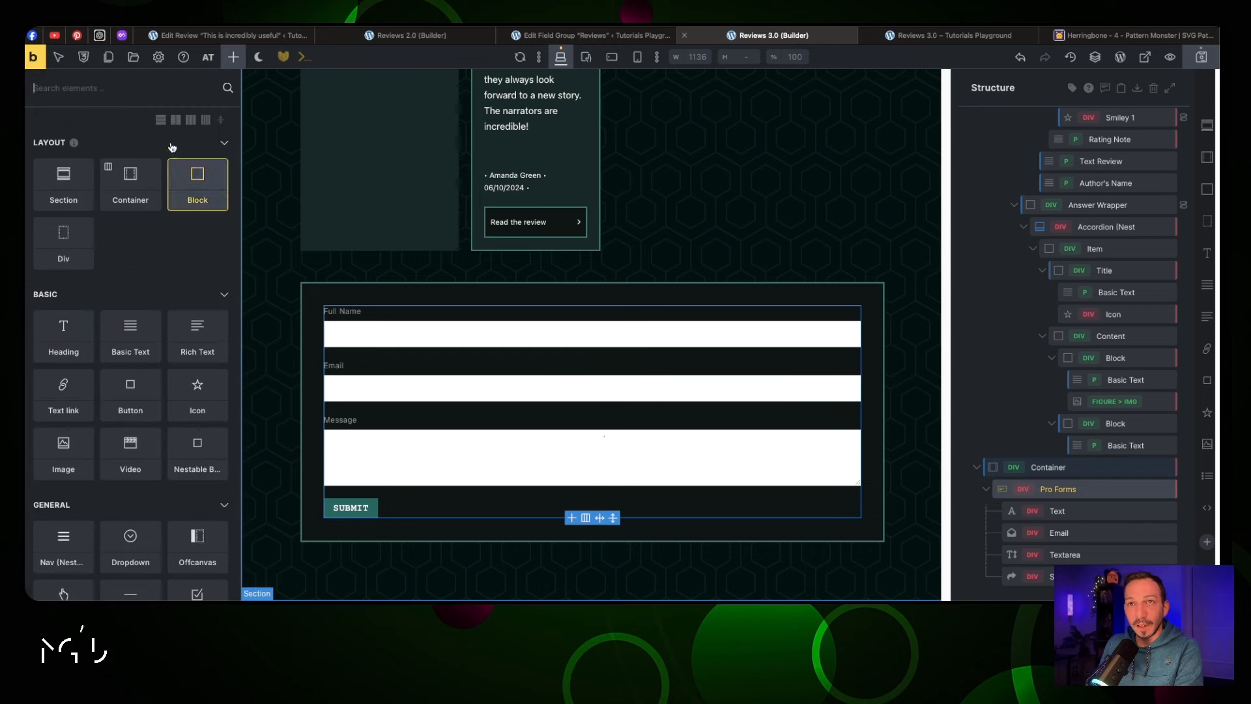
{"action": "left_click", "coordinate": [176, 89]}
{"action": "type", "text": "radio"}
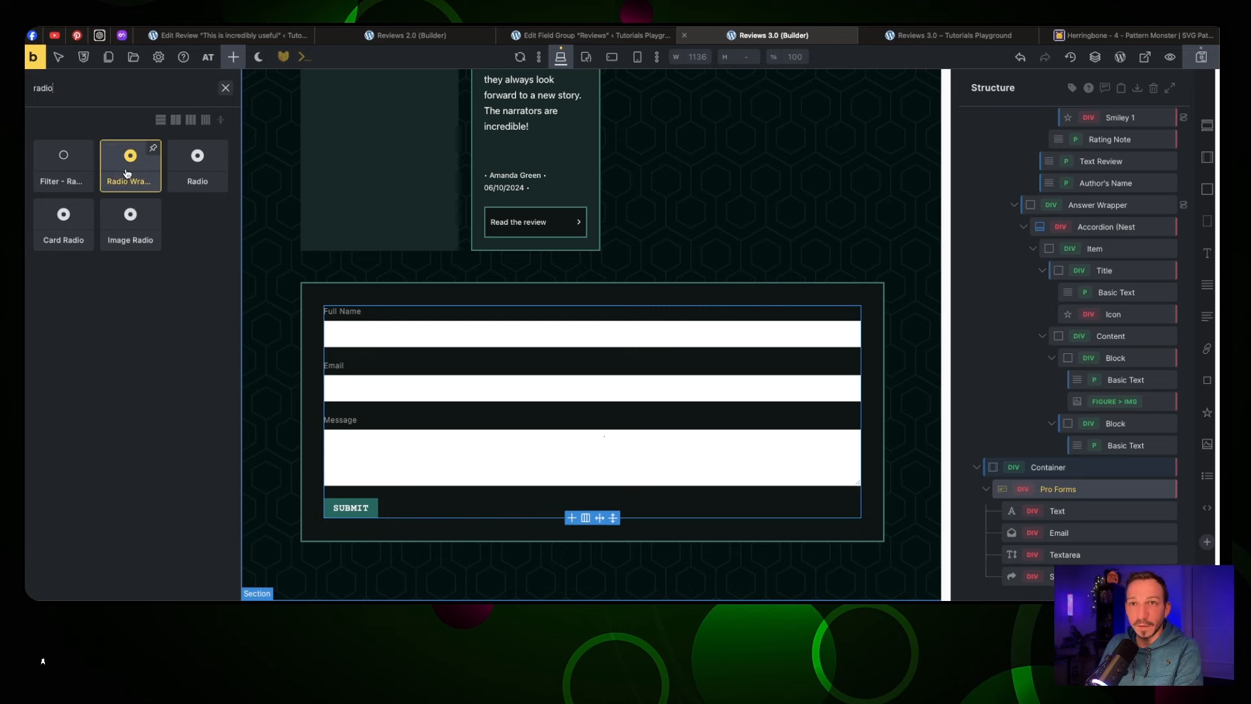
{"action": "left_click", "coordinate": [127, 172]}
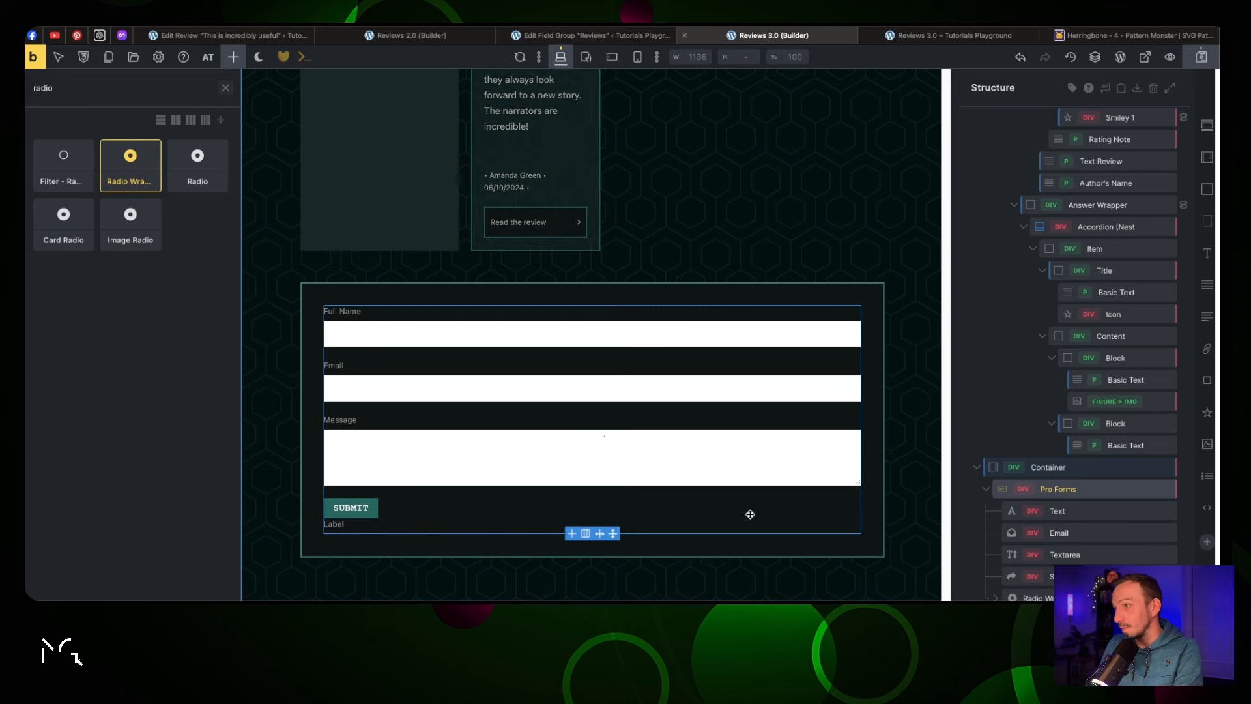
{"action": "left_click_drag", "start_coordinate": [1017, 594], "coordinate": [1068, 551]}
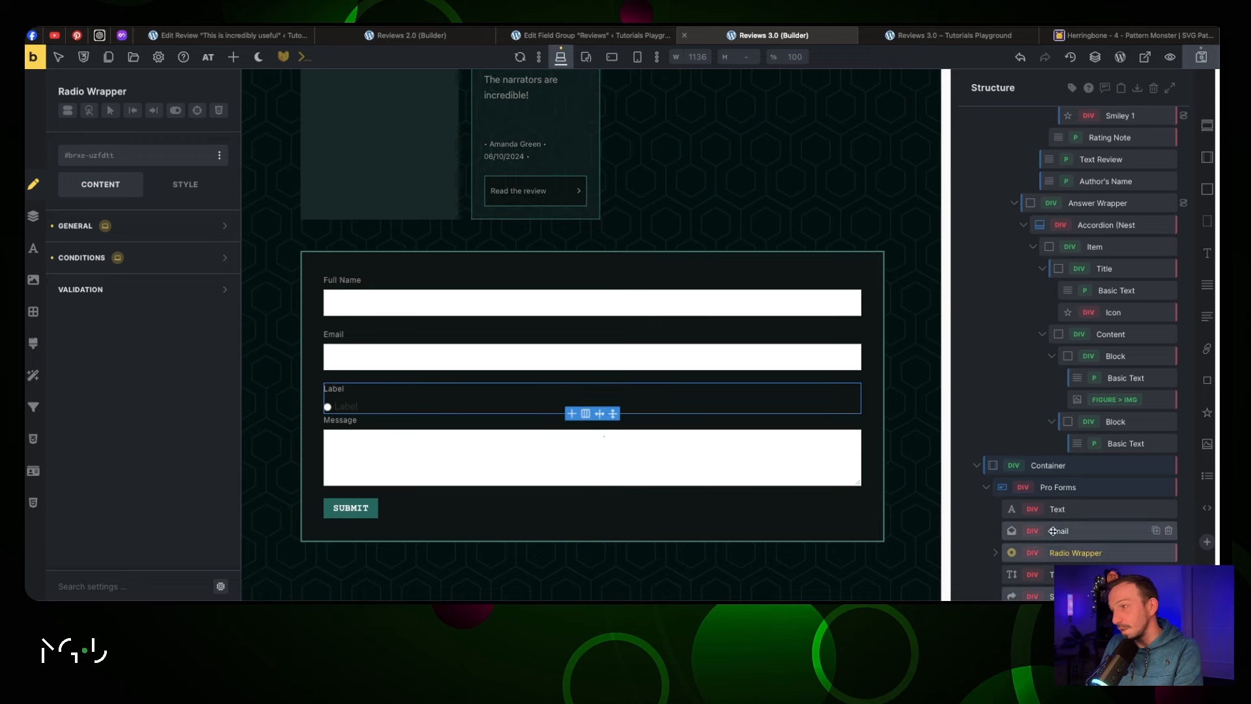
Remove the Radio Wrapper's default Radio option
{"action": "left_click", "coordinate": [995, 552]}
{"action": "scroll", "coordinate": [1051, 536], "scroll_direction": "down", "scroll_amount": 1}
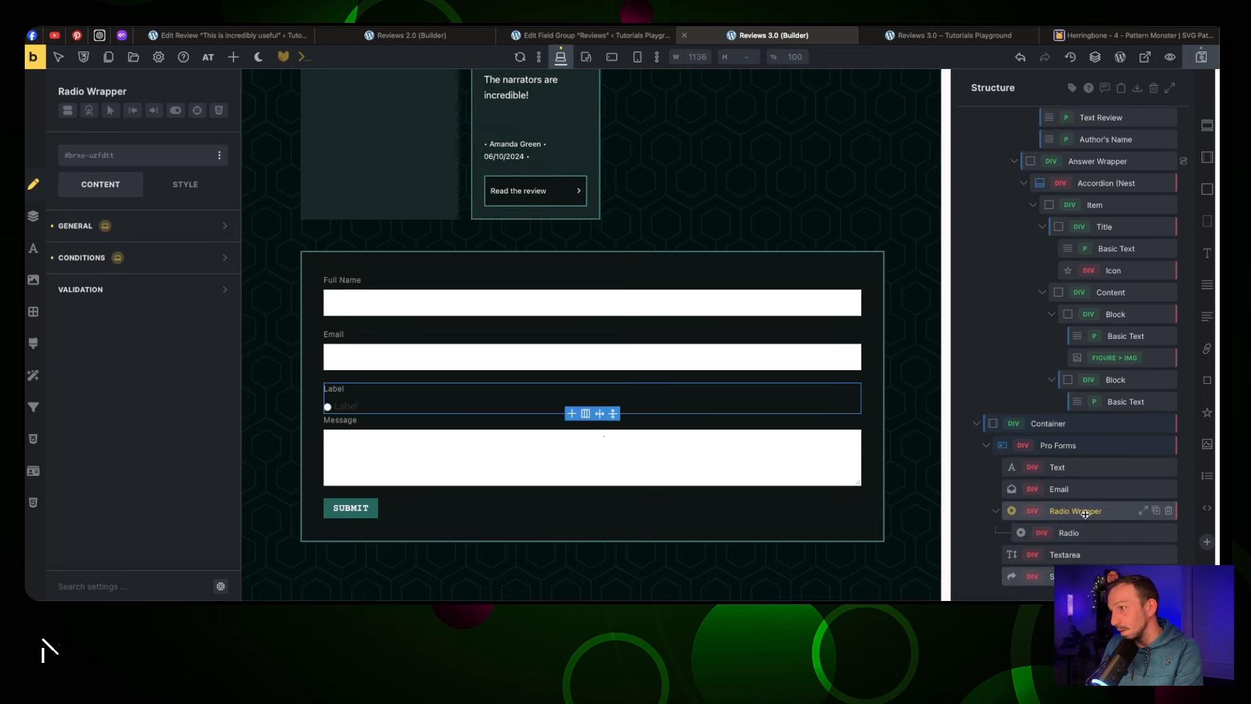
{"action": "left_click", "coordinate": [1169, 533]}
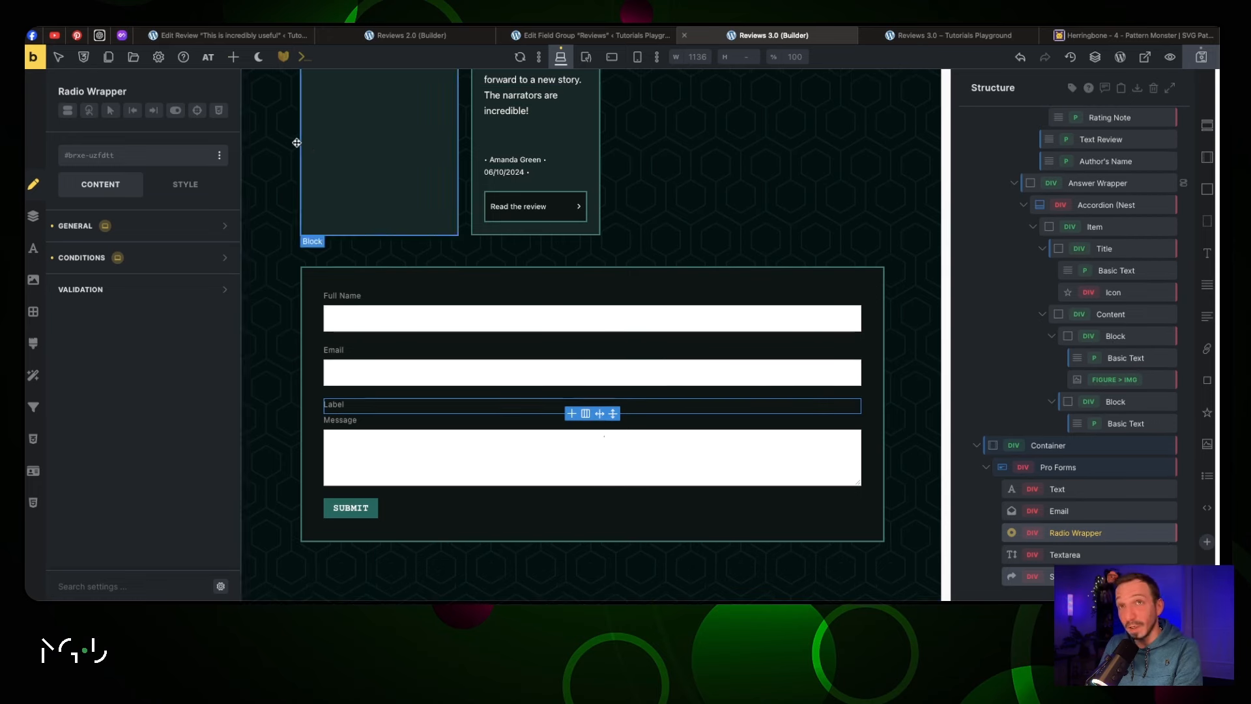
{"action": "left_click", "coordinate": [233, 57]}
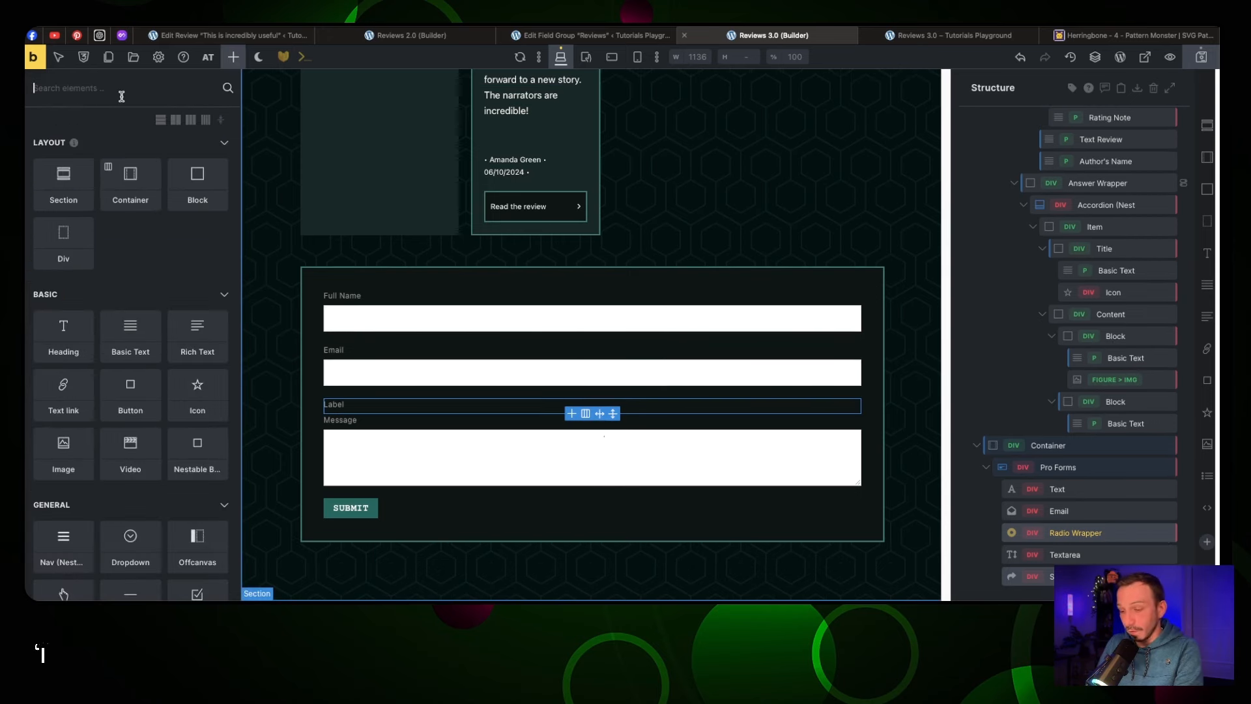
Add a Card Radio to the radio field and replace its CHILD heading with a star icon
{"action": "type", "text": "card r"}
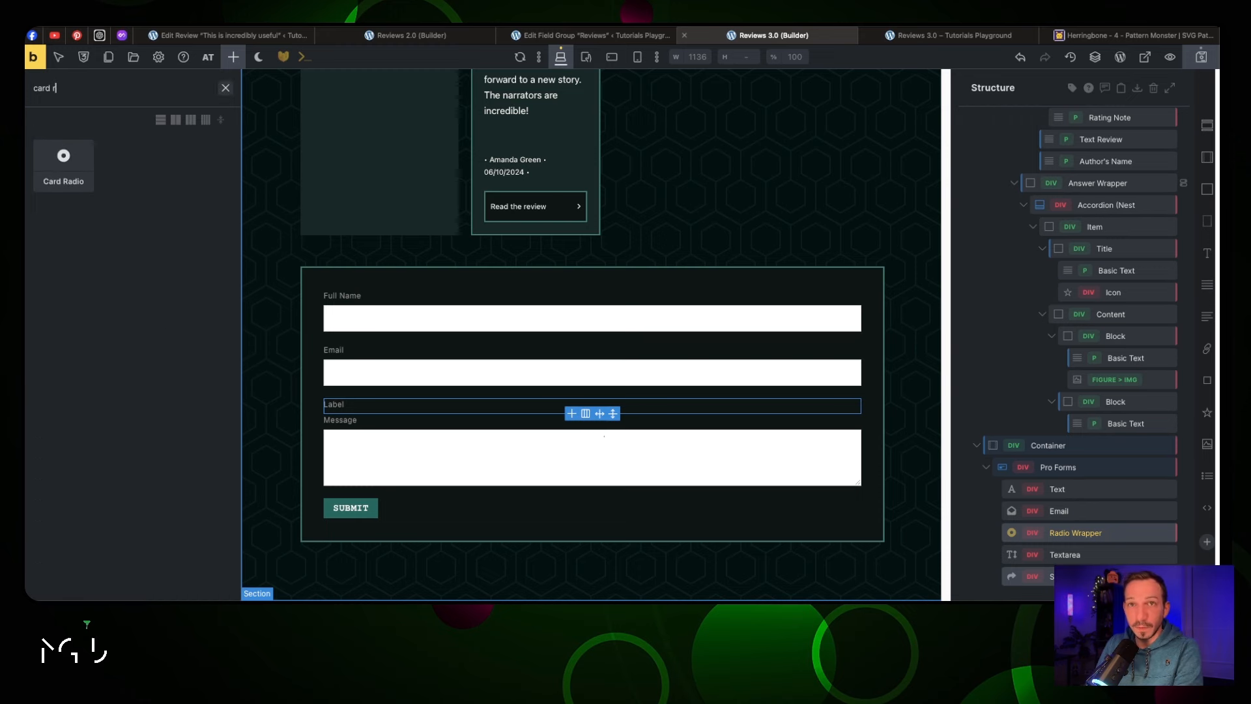
{"action": "key", "text": "Tab"}
{"action": "key", "text": "Return"}
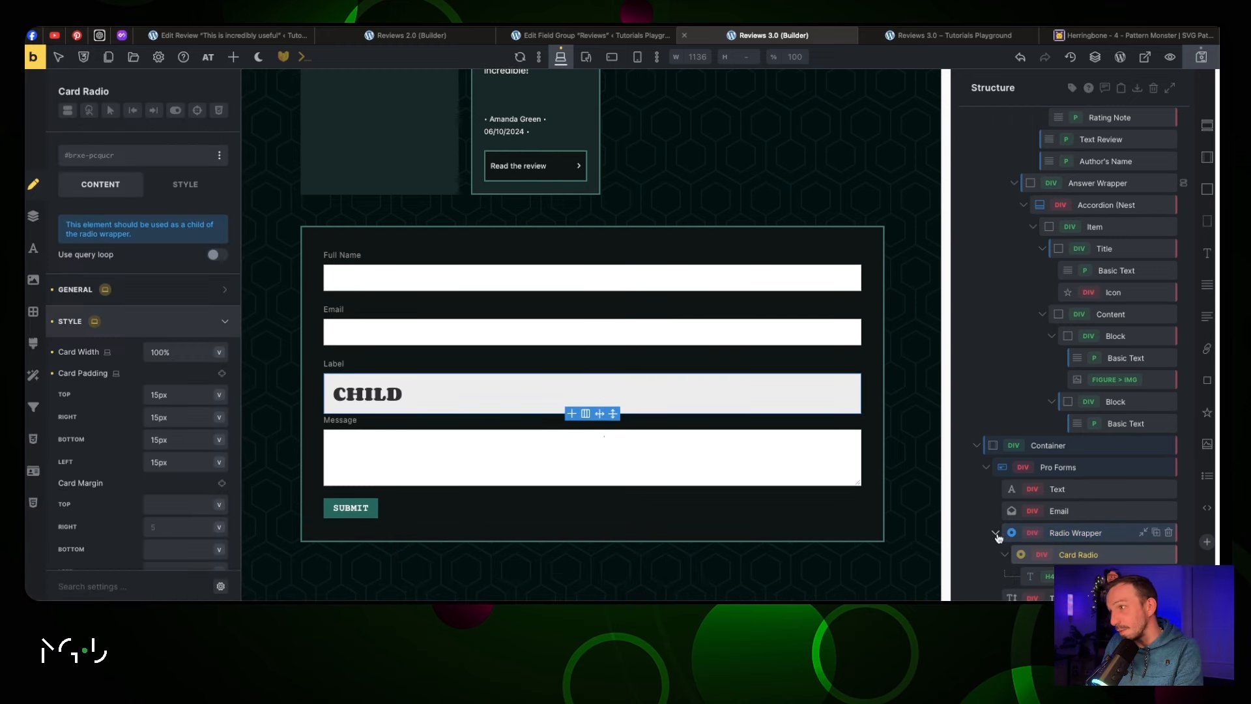
{"action": "scroll", "coordinate": [1073, 511], "scroll_direction": "down", "scroll_amount": 1}
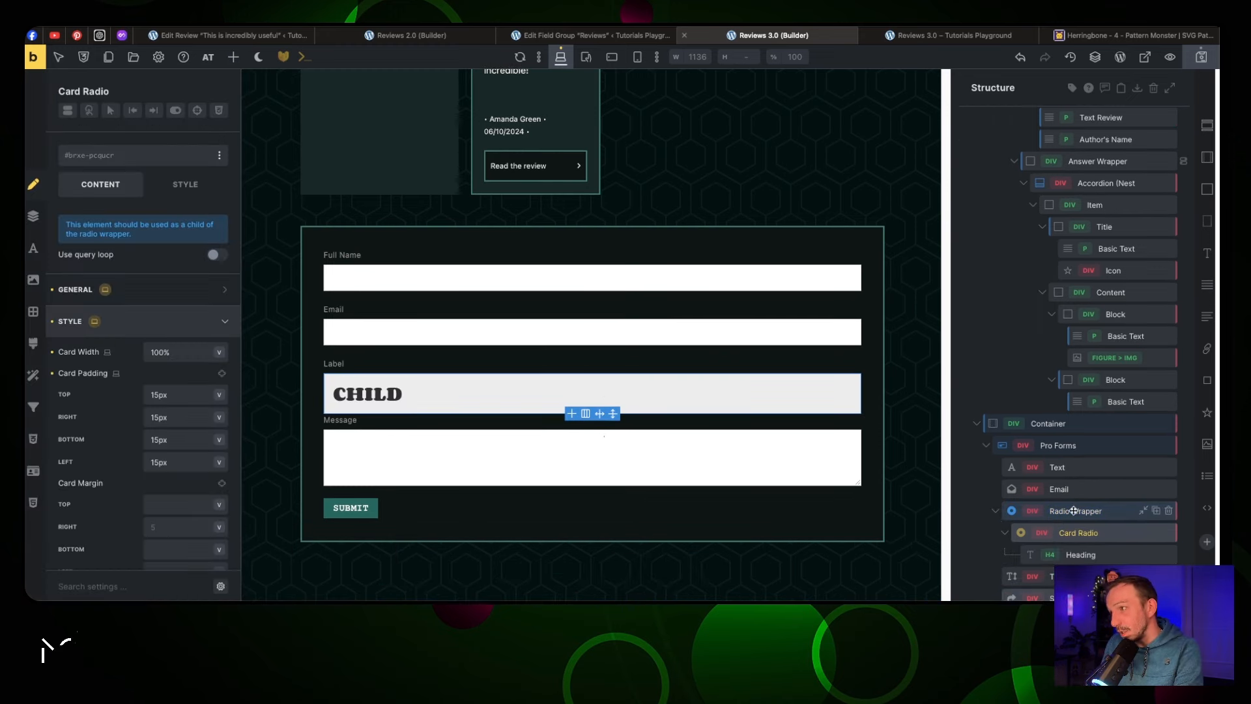
{"action": "left_click", "coordinate": [1081, 555]}
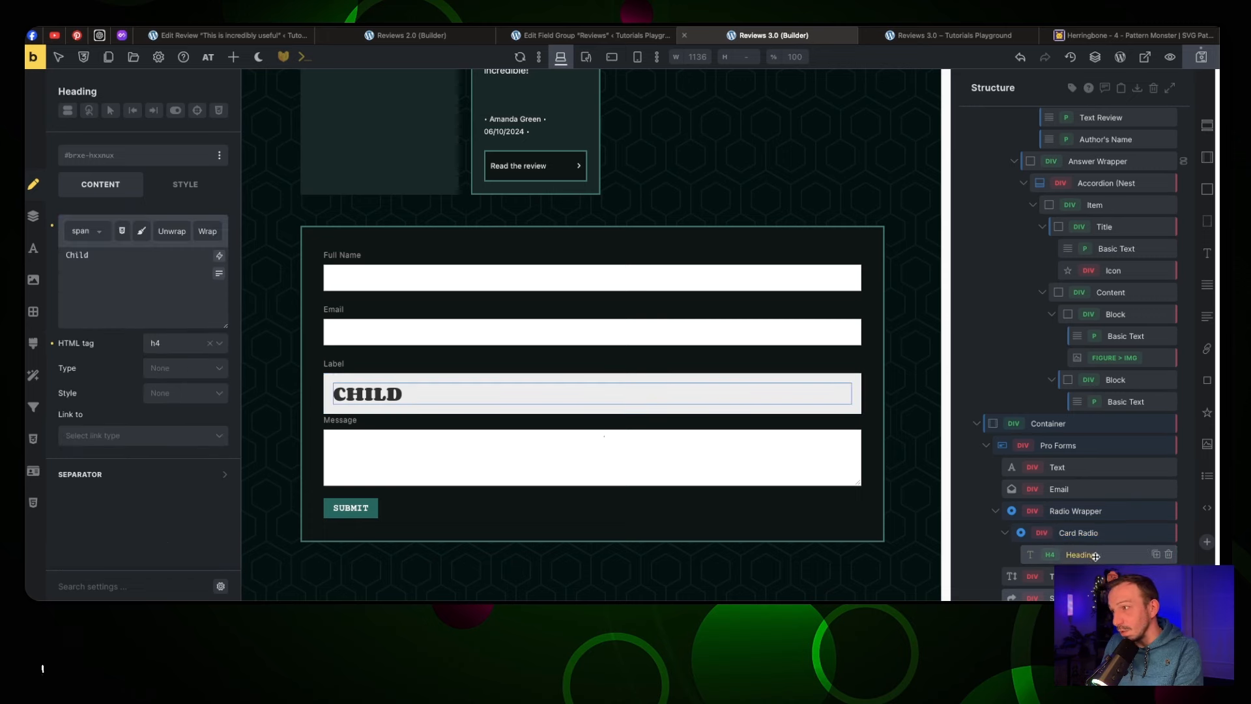
{"action": "left_click", "coordinate": [1169, 555]}
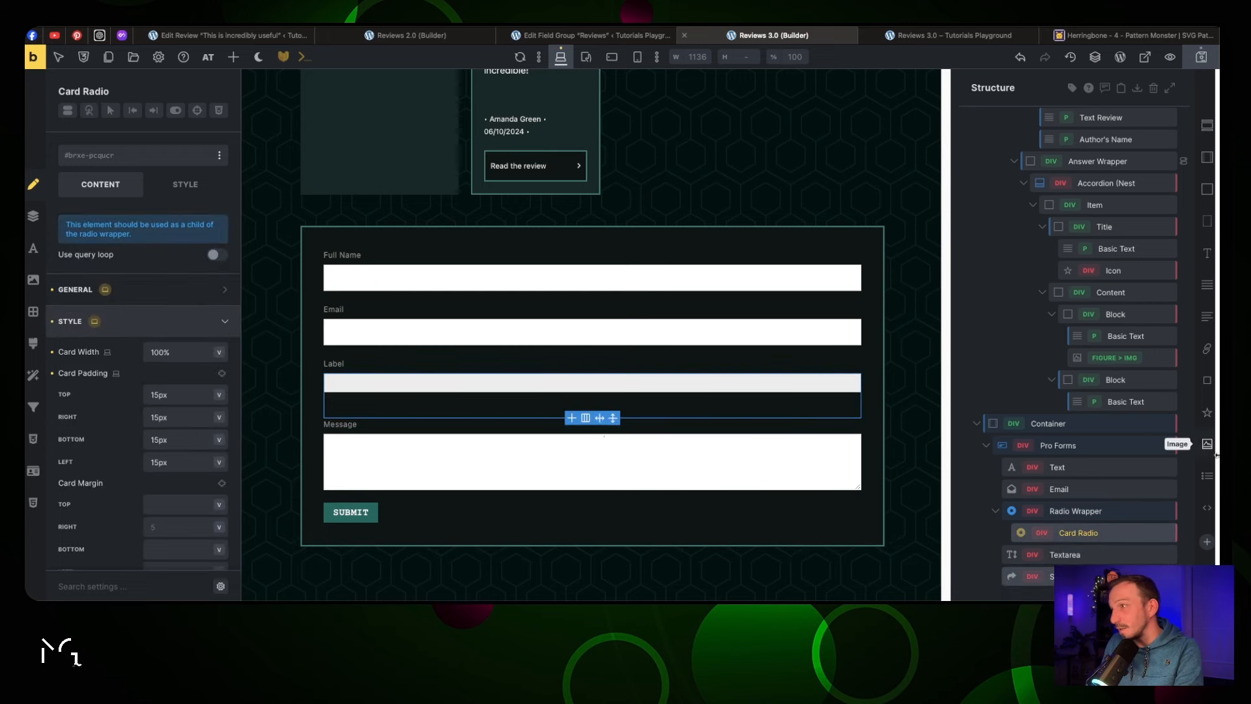
{"action": "left_click_drag", "start_coordinate": [1207, 417], "coordinate": [1108, 551]}
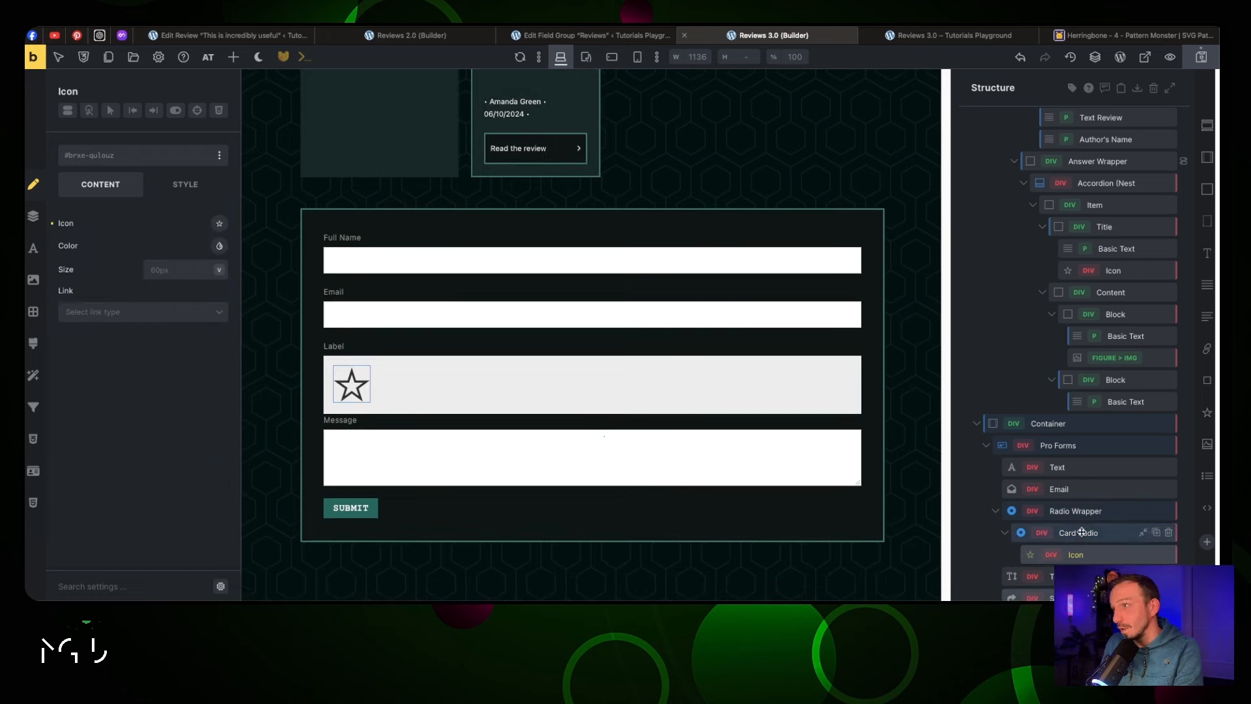
{"action": "left_click", "coordinate": [1075, 511]}
Give the Radio Wrapper the custom ID radio_rating and switch off Show Label
{"action": "left_click", "coordinate": [128, 228]}
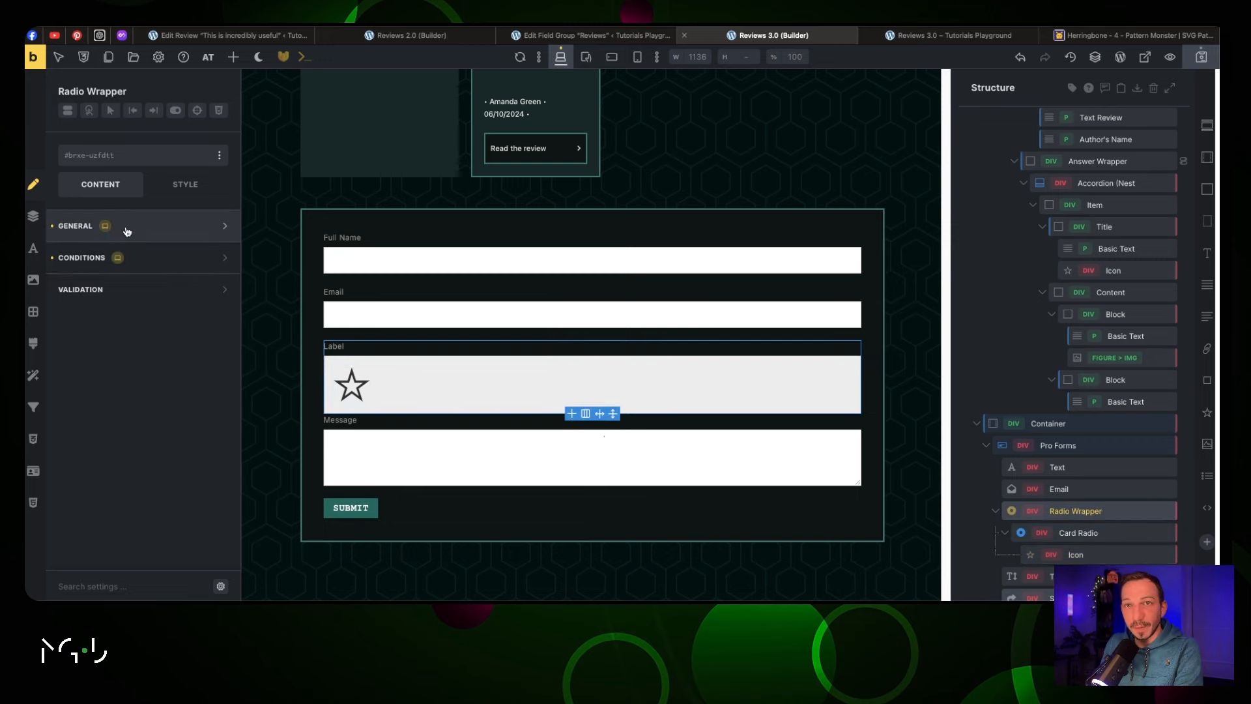
{"action": "double_click", "coordinate": [264, 261]}
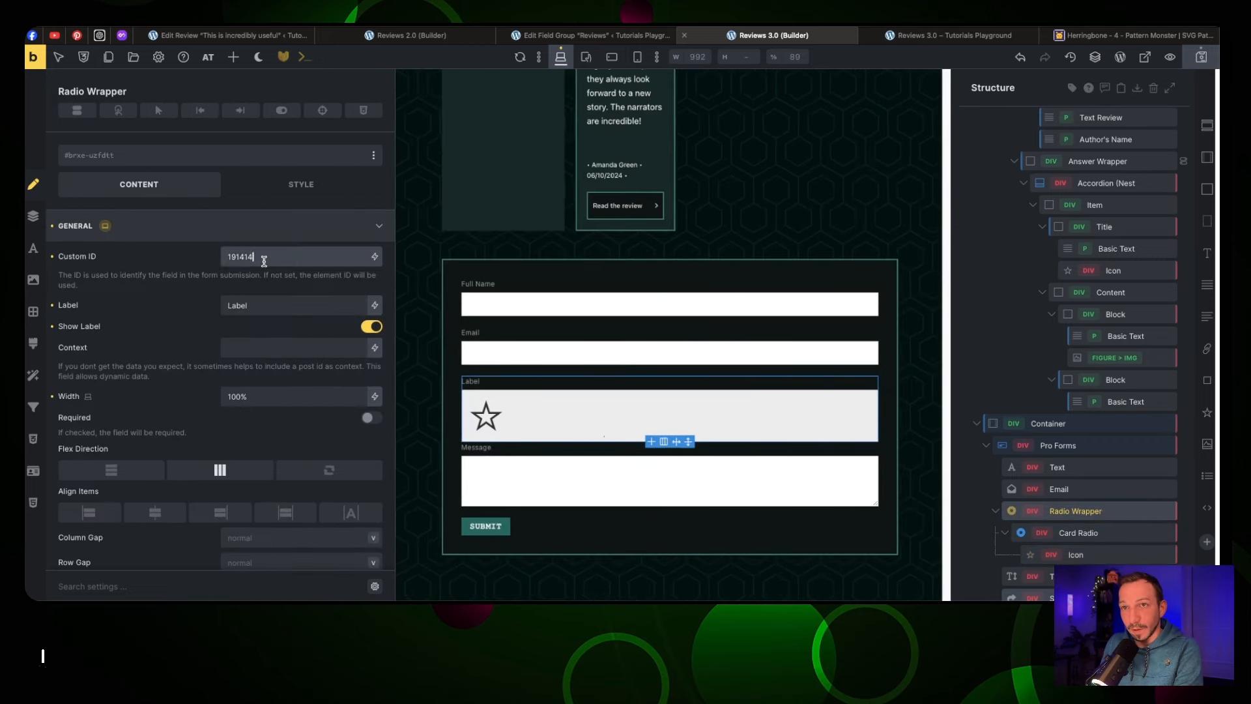
{"action": "type", "text": "radio_rating"}
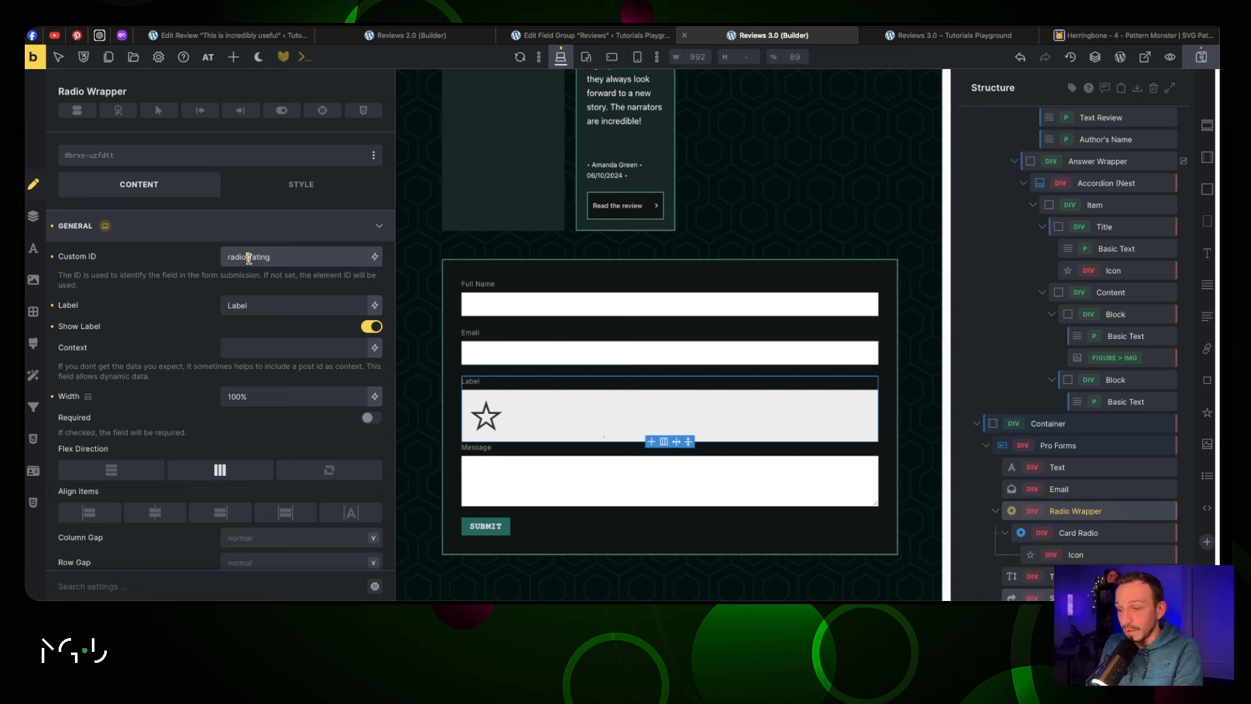
{"action": "type", "text": "-"}
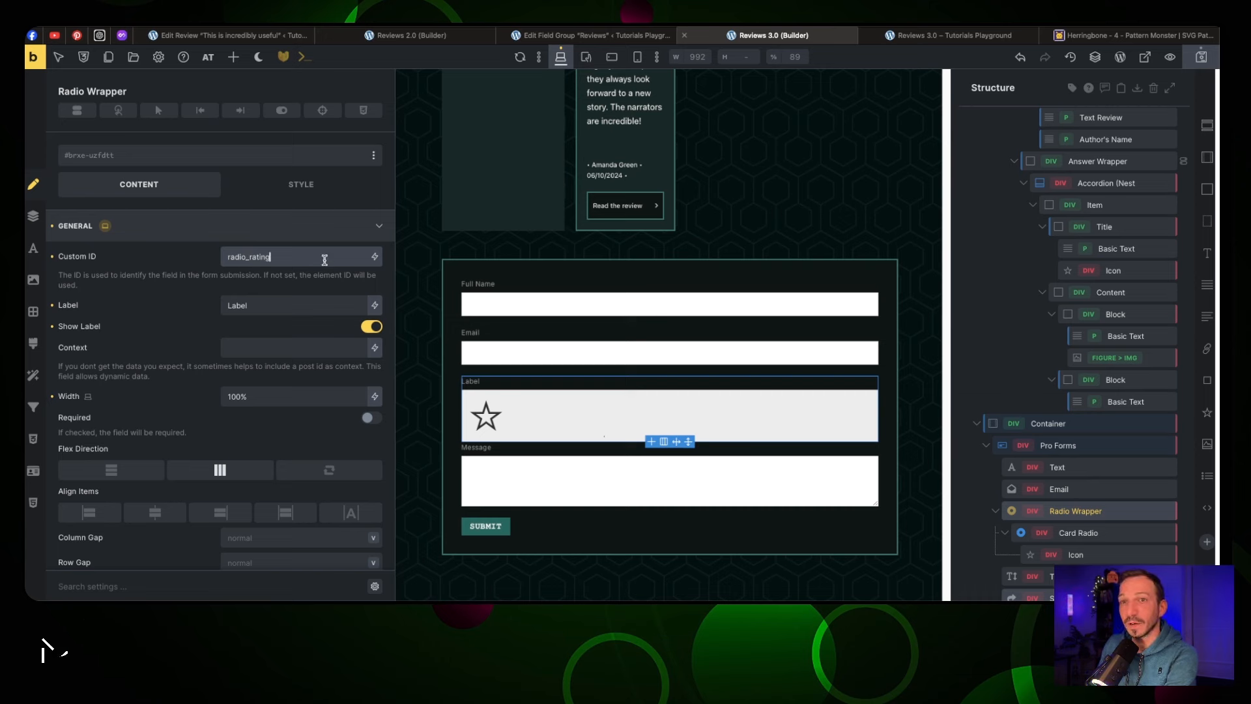
{"action": "double_click", "coordinate": [289, 305]}
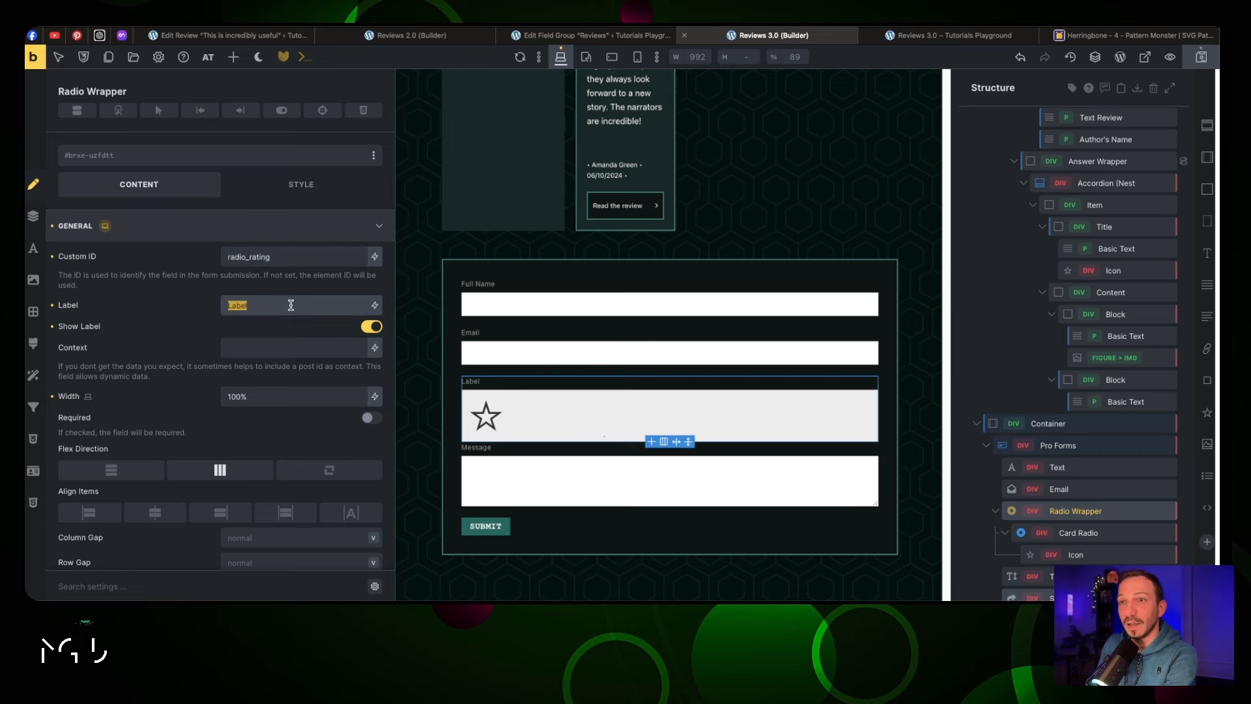
{"action": "left_click", "coordinate": [370, 332]}
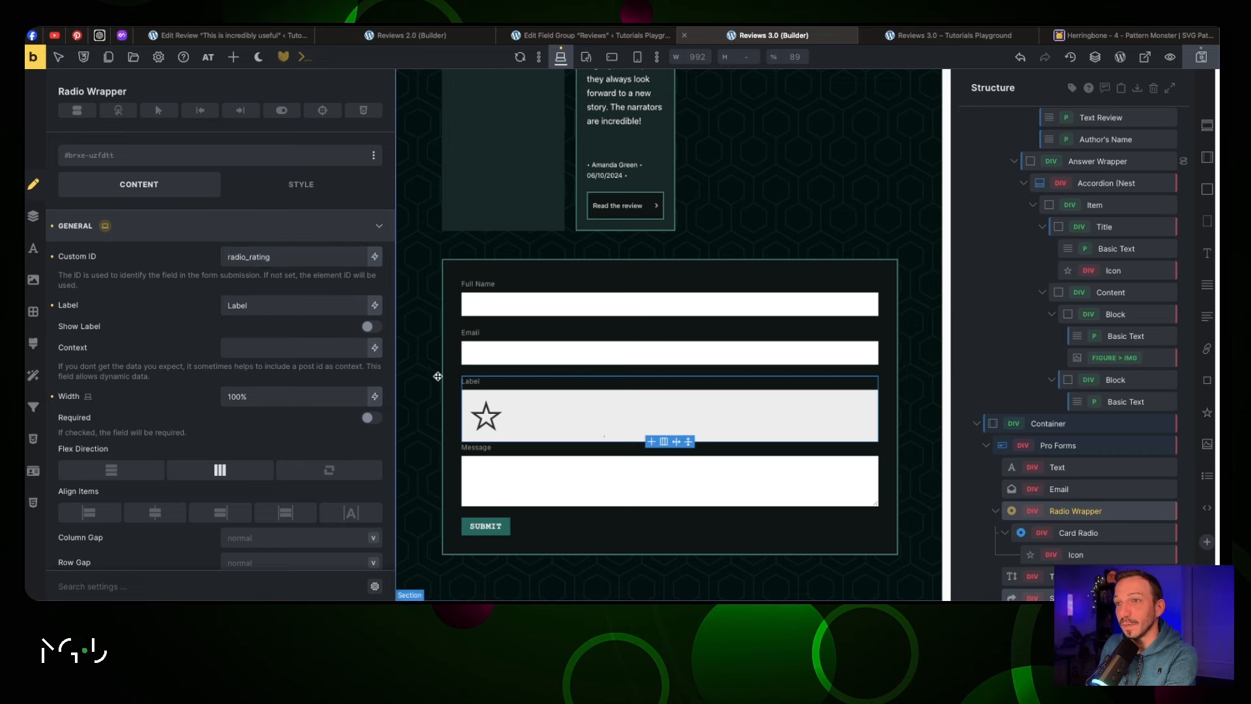
{"action": "left_click", "coordinate": [1099, 533]}
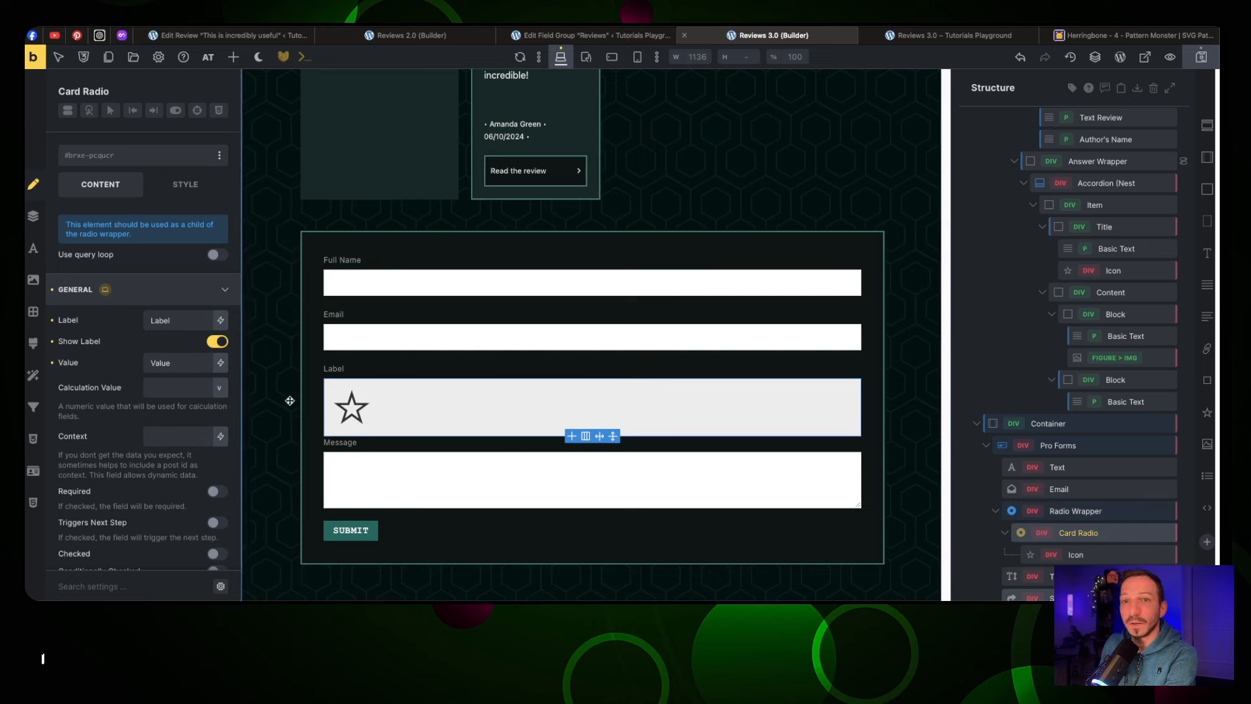
Clear the card's padding values and set the padding to 10
{"action": "left_click", "coordinate": [133, 292]}
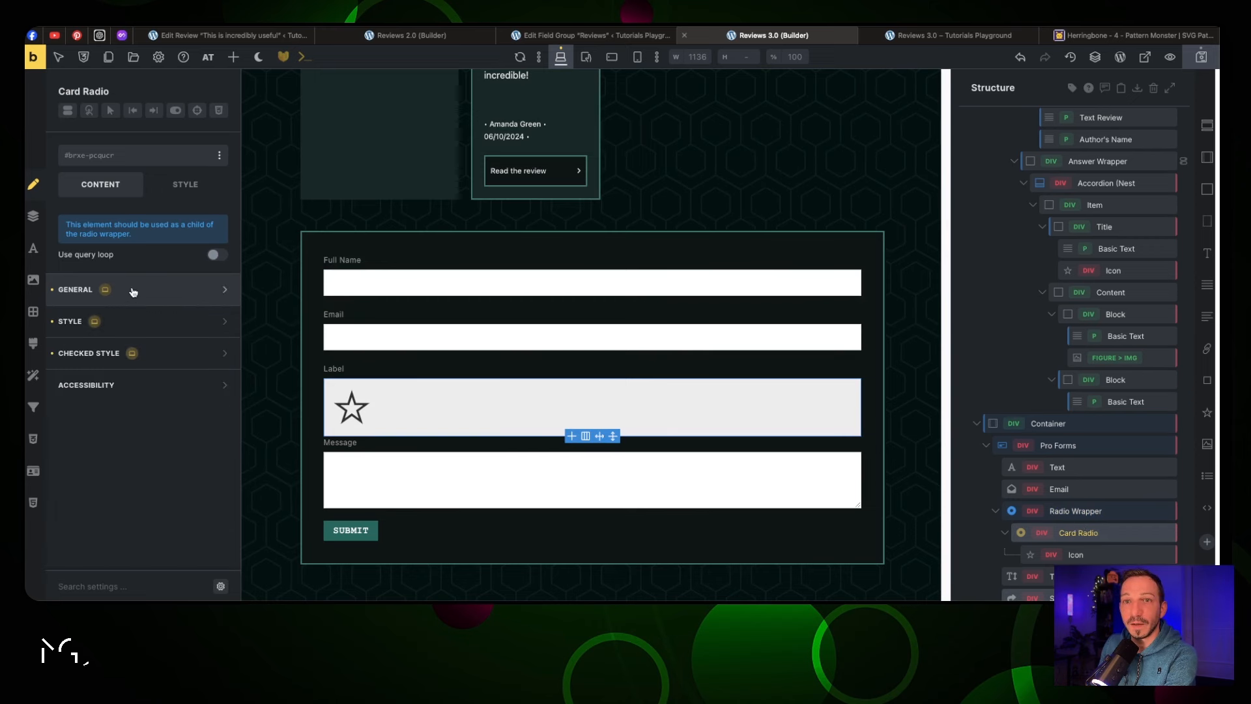
{"action": "left_click", "coordinate": [136, 320]}
{"action": "scroll", "coordinate": [168, 345], "scroll_direction": "down", "scroll_amount": 2}
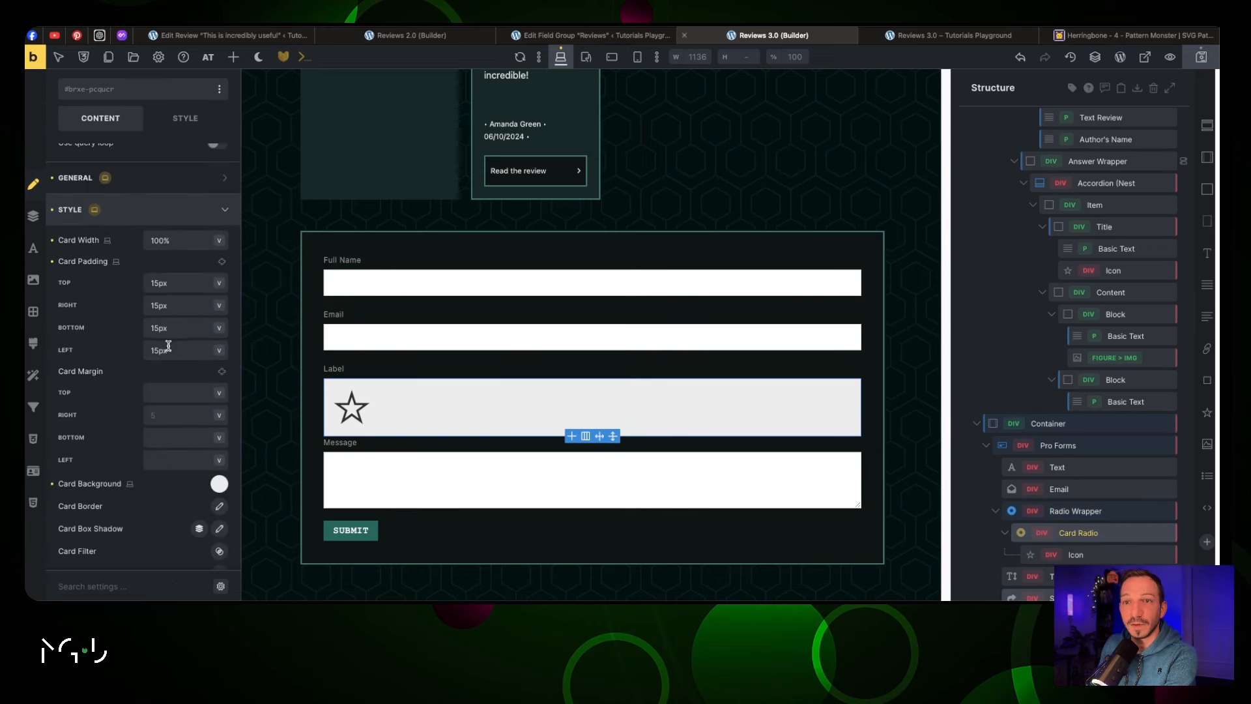
{"action": "double_click", "coordinate": [173, 282]}
{"action": "key", "text": "BackSpace"}
{"action": "key", "text": "Tab"}
{"action": "key", "text": "BackSpace"}
{"action": "key", "text": "Tab"}
{"action": "key", "text": "BackSpace"}
{"action": "key", "text": "Tab"}
{"action": "key", "text": "BackSpace"}
{"action": "type", "text": "1"}
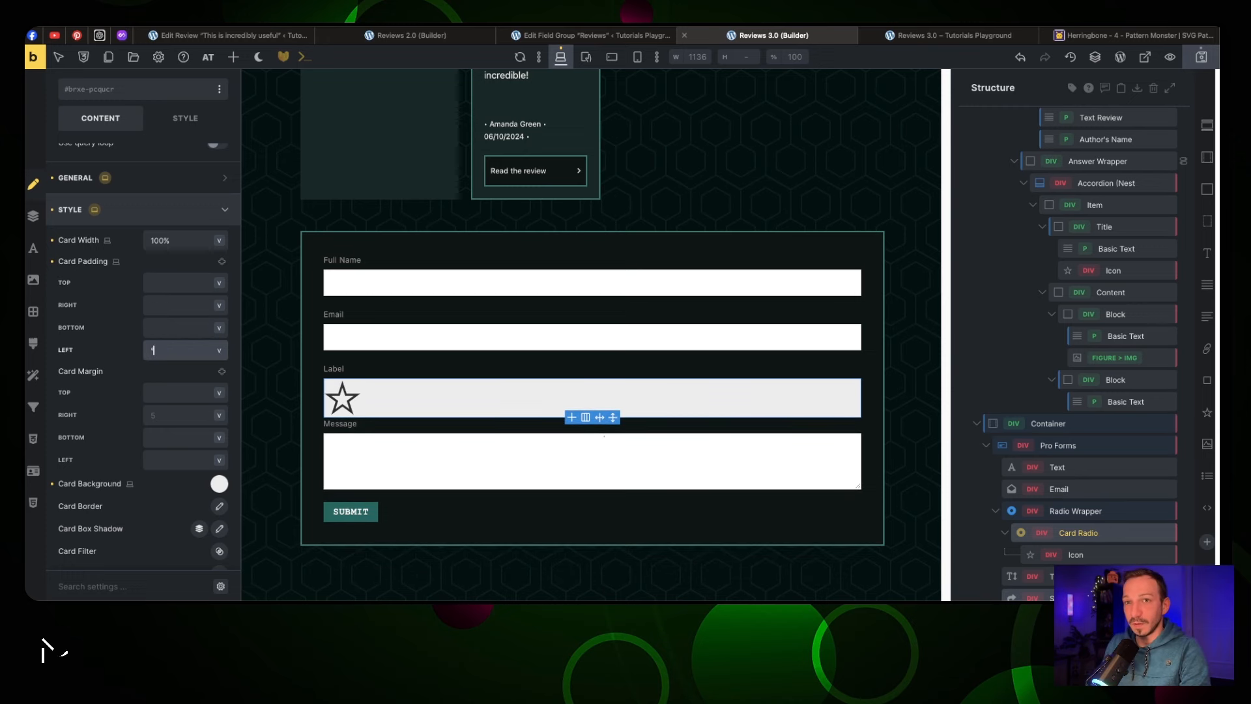
{"action": "type", "text": "0"}
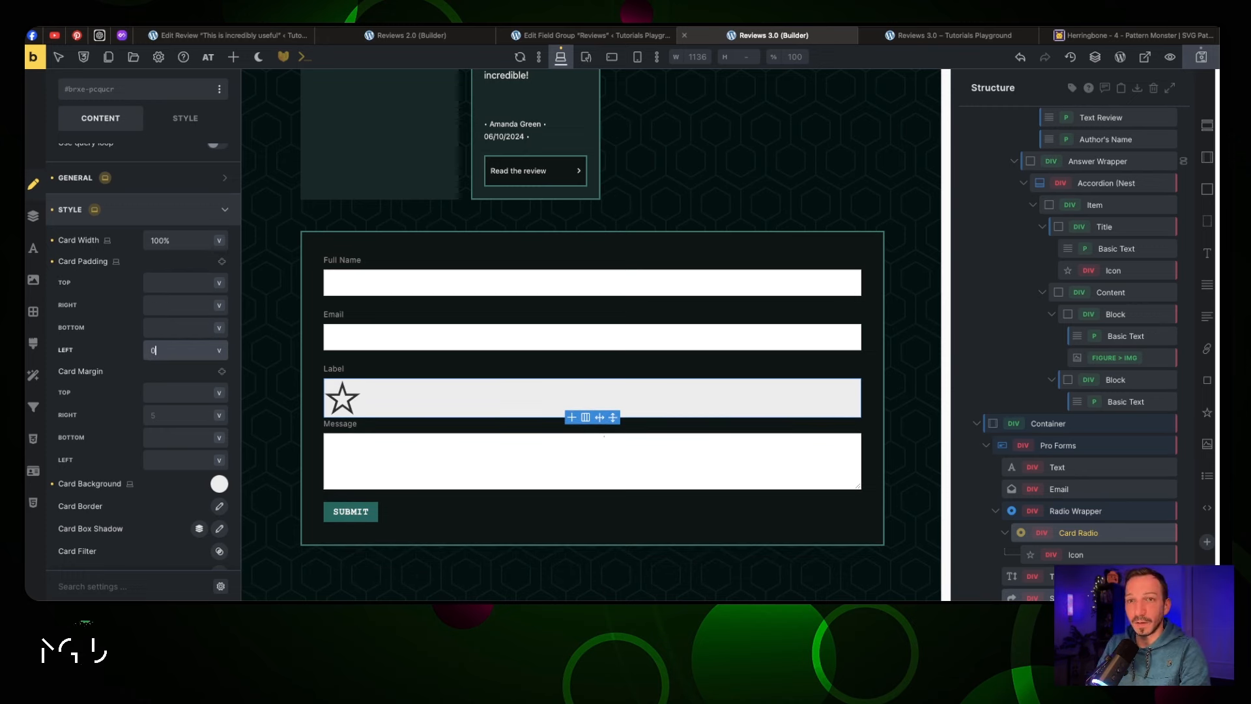
Remove the Card Radio's background colour
{"action": "left_click", "coordinate": [183, 483]}
{"action": "scroll", "coordinate": [180, 496], "scroll_direction": "down", "scroll_amount": 3}
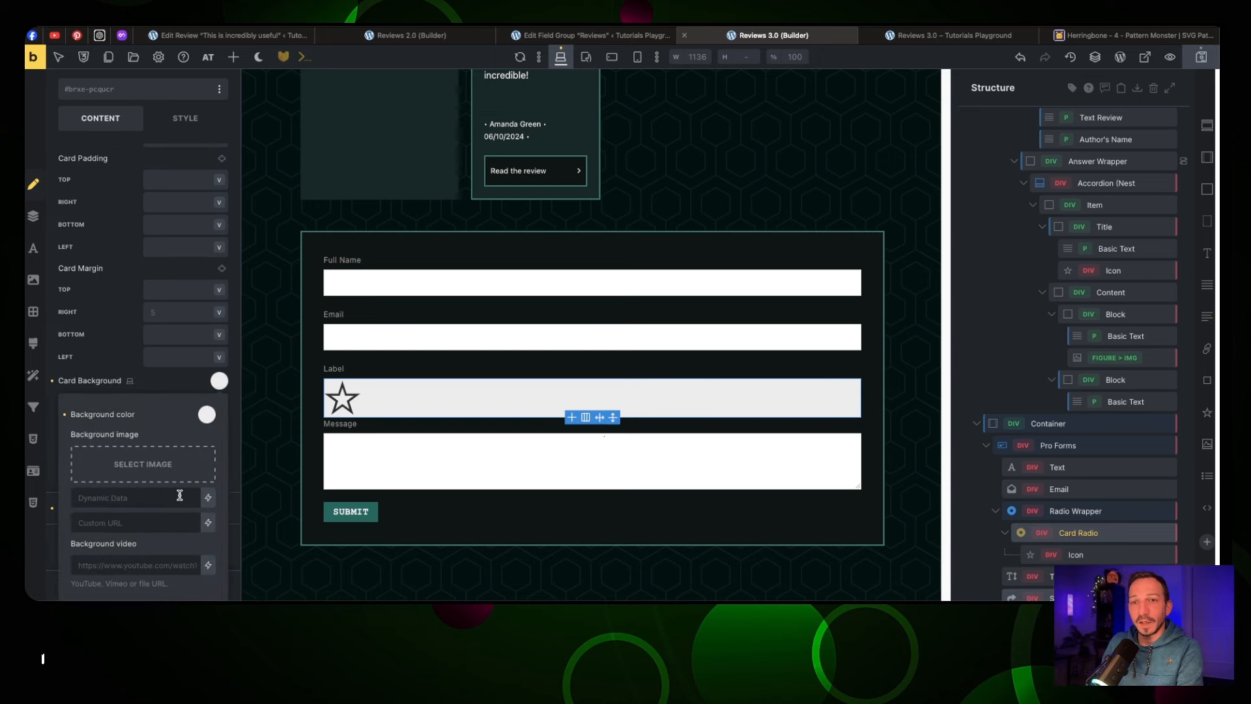
{"action": "left_click", "coordinate": [207, 414]}
{"action": "scroll", "coordinate": [176, 417], "scroll_direction": "down", "scroll_amount": 10}
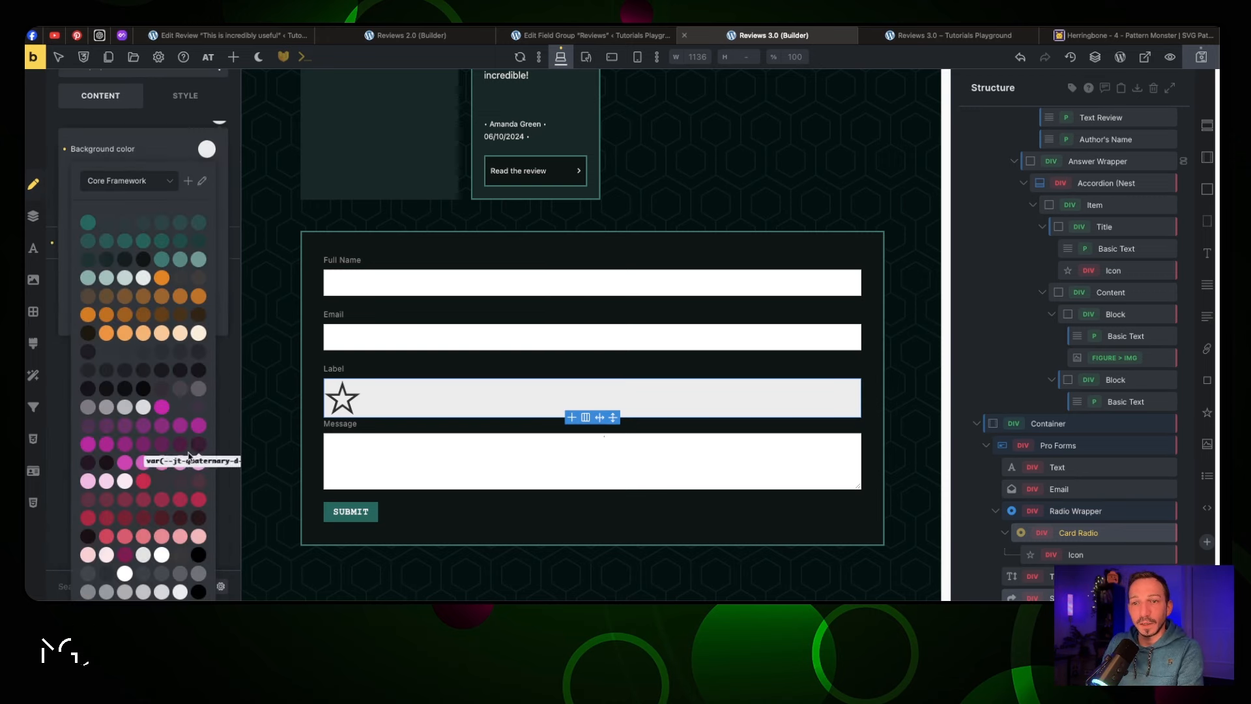
{"action": "left_click", "coordinate": [178, 398]}
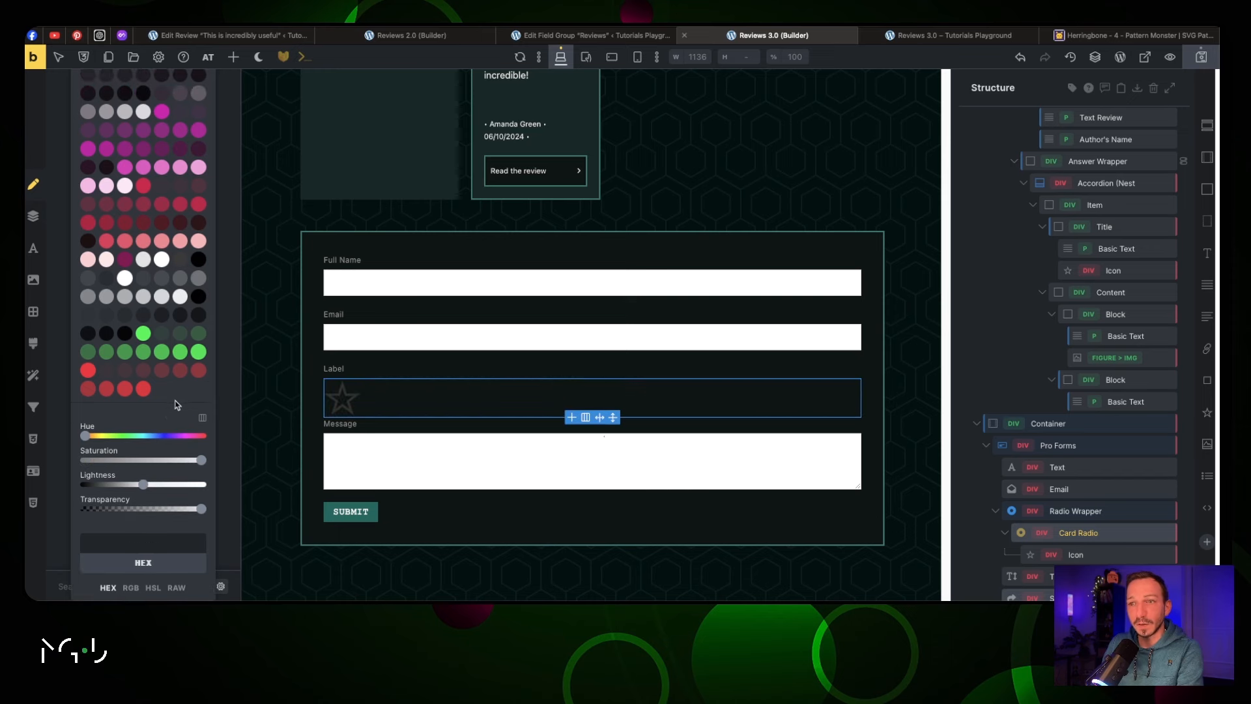
{"action": "scroll", "coordinate": [171, 365], "scroll_direction": "up", "scroll_amount": 8}
{"action": "scroll", "coordinate": [171, 354], "scroll_direction": "up", "scroll_amount": 10}
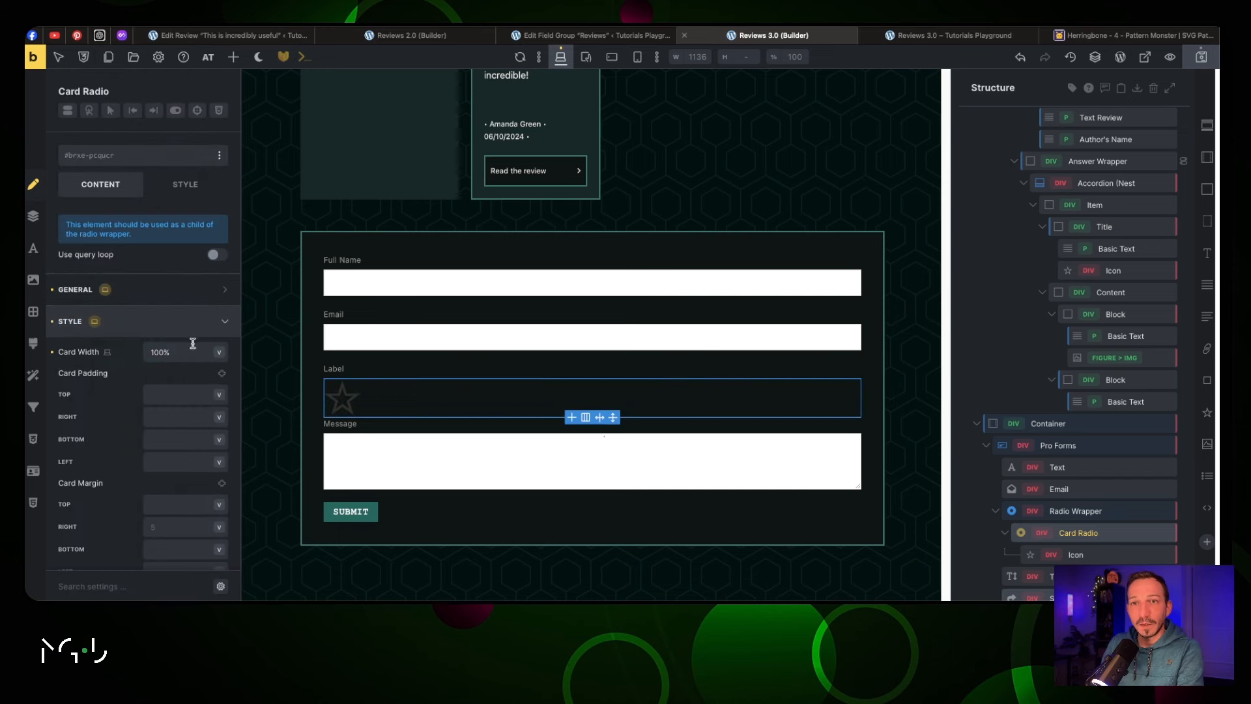
{"action": "left_click", "coordinate": [187, 321]}
Set the Checked Card Transform to Scale X 1.1 and Scale Y 1.2
{"action": "left_click", "coordinate": [191, 353]}
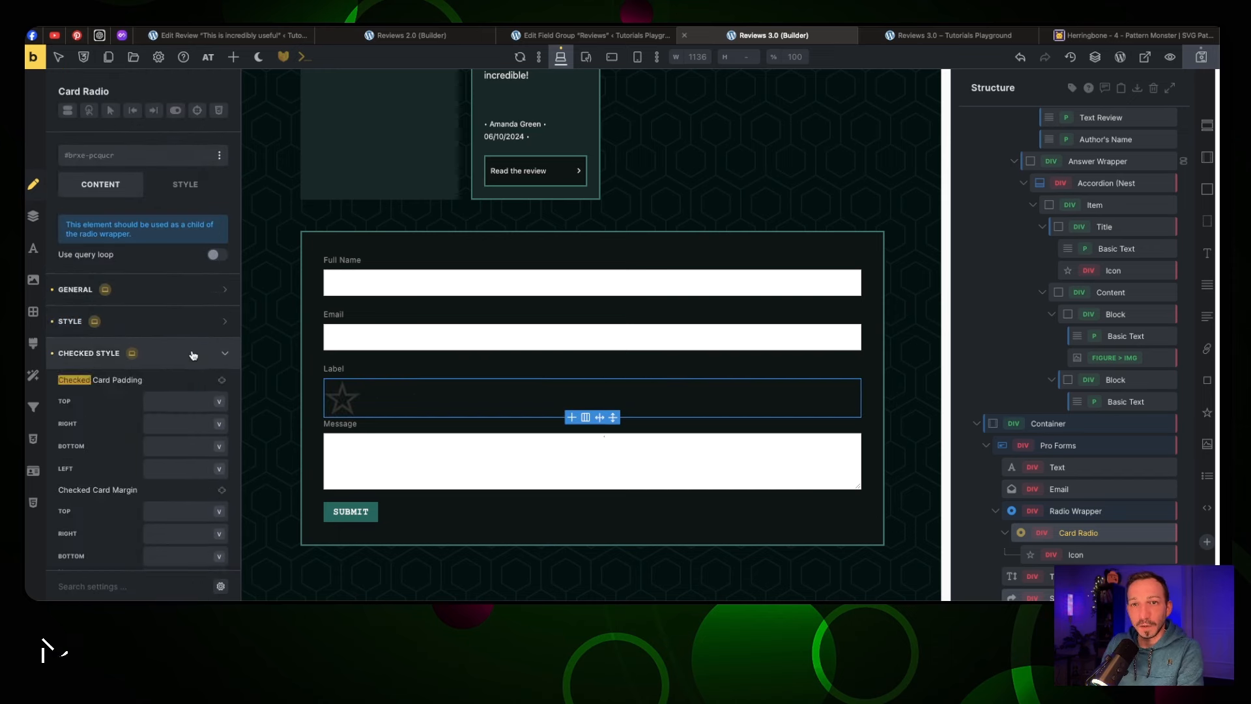
{"action": "left_click", "coordinate": [196, 353]}
{"action": "left_click", "coordinate": [198, 353]}
{"action": "scroll", "coordinate": [200, 368], "scroll_direction": "down", "scroll_amount": 3}
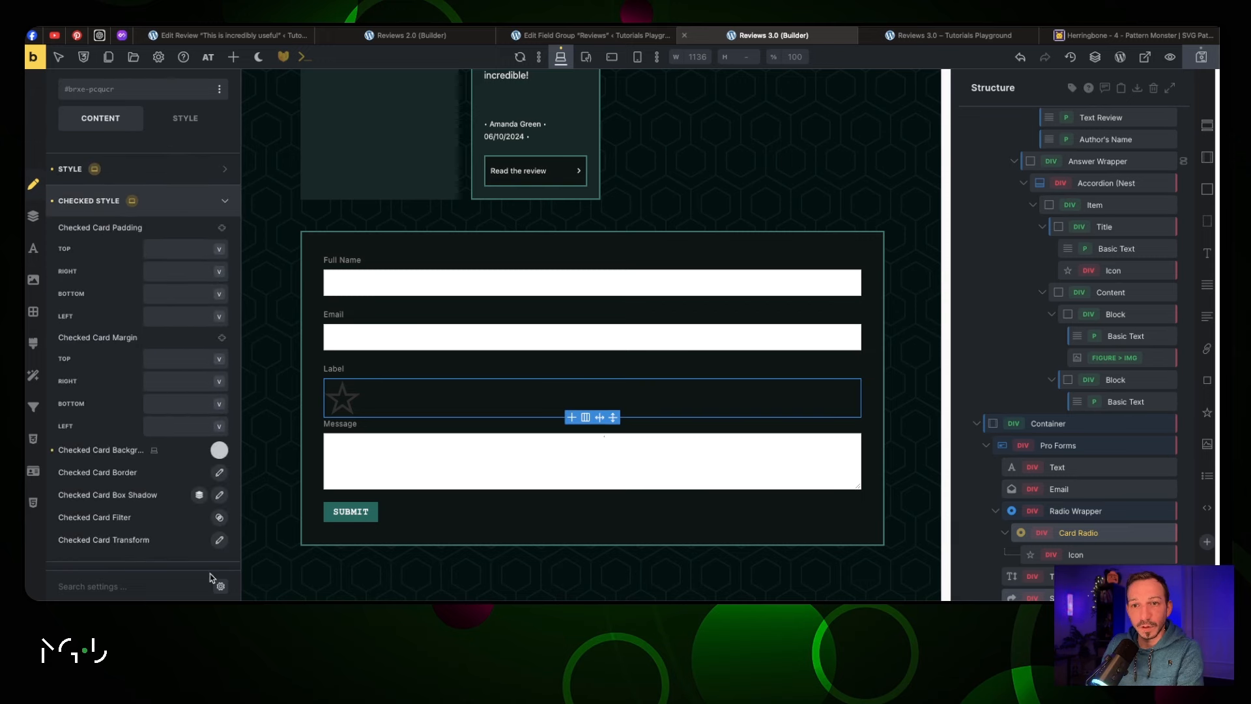
{"action": "left_click", "coordinate": [219, 540]}
{"action": "scroll", "coordinate": [189, 514], "scroll_direction": "down", "scroll_amount": 3}
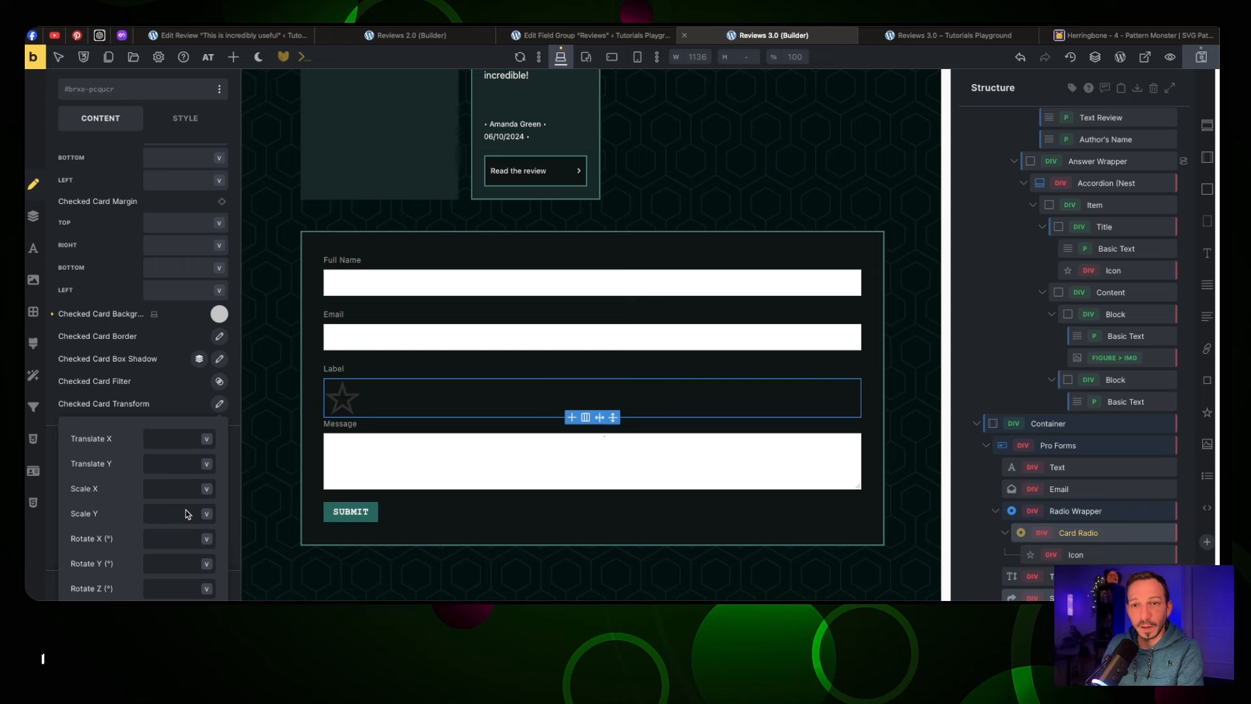
{"action": "left_click", "coordinate": [173, 490]}
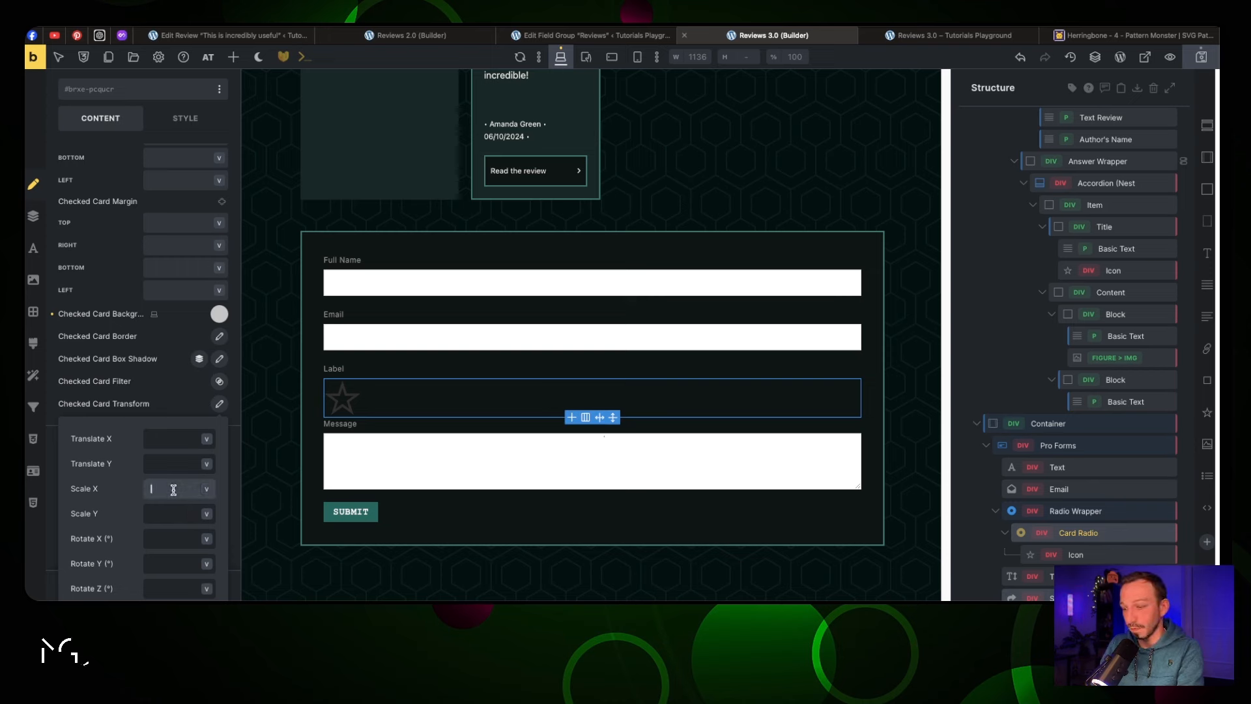
{"action": "type", "text": "1.1"}
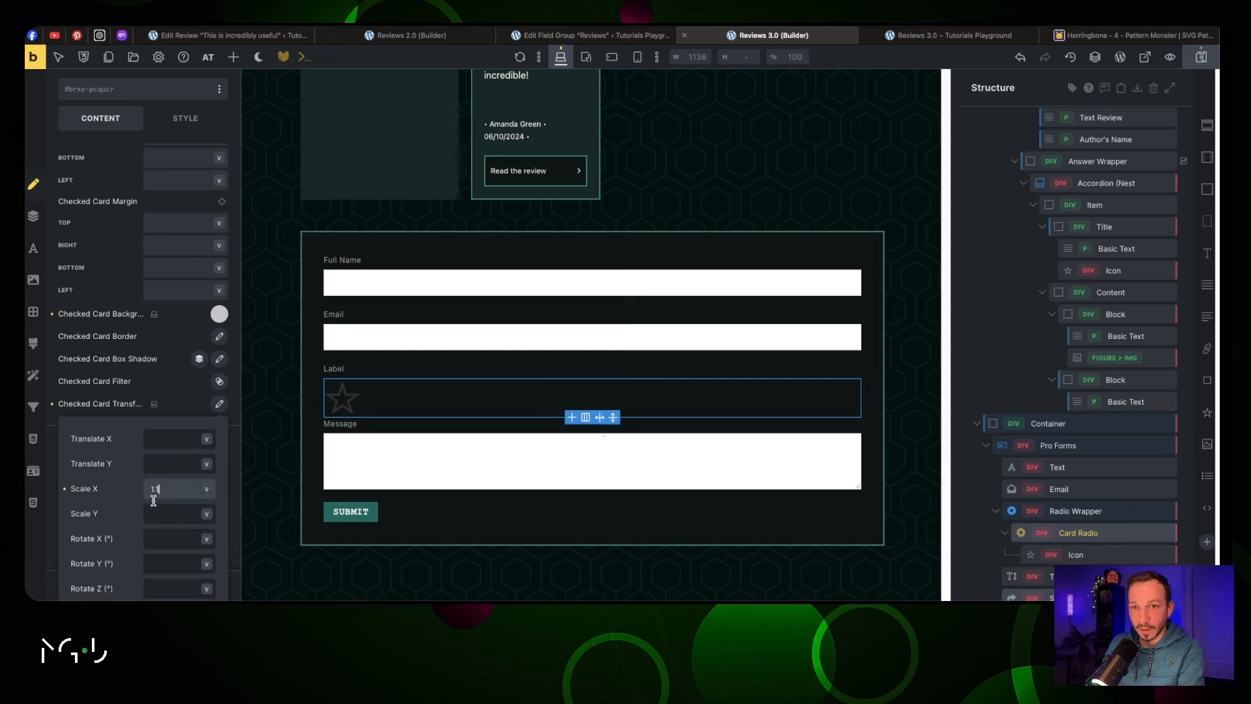
{"action": "key", "text": "Tab"}
{"action": "type", "text": "1.2"}
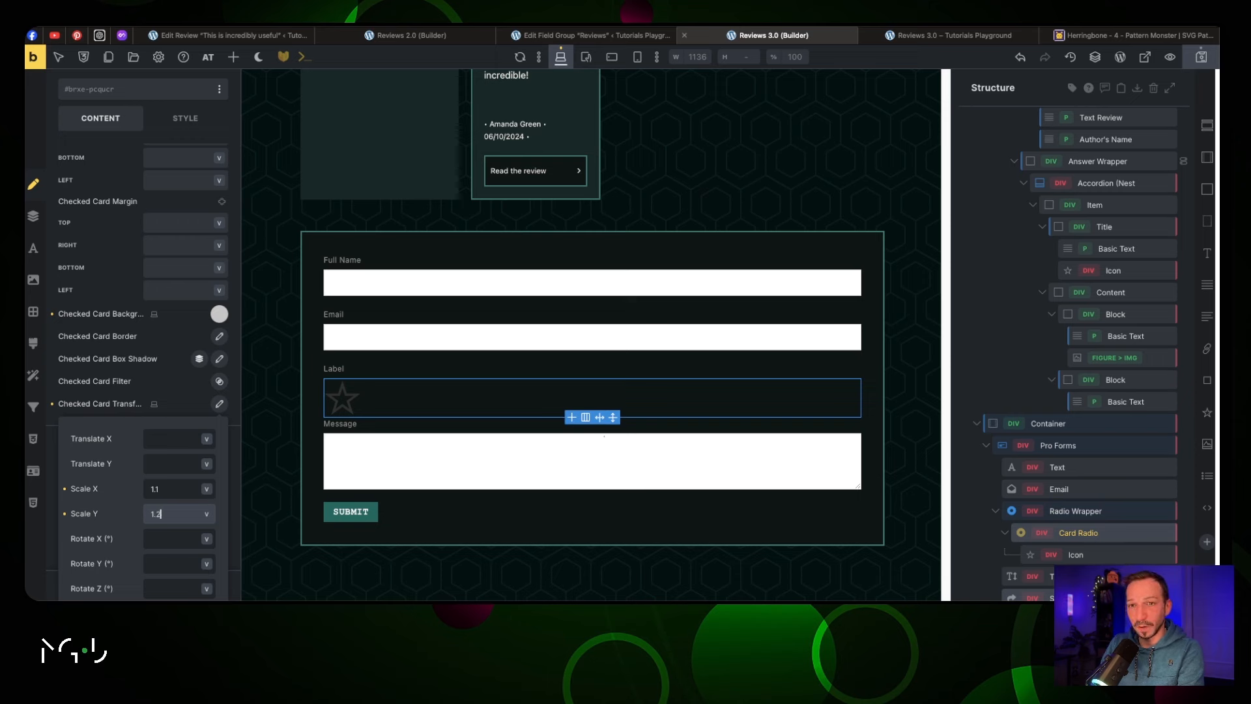
Review the checked card's background colour options without changing them
{"action": "scroll", "coordinate": [211, 403], "scroll_direction": "up", "scroll_amount": 3}
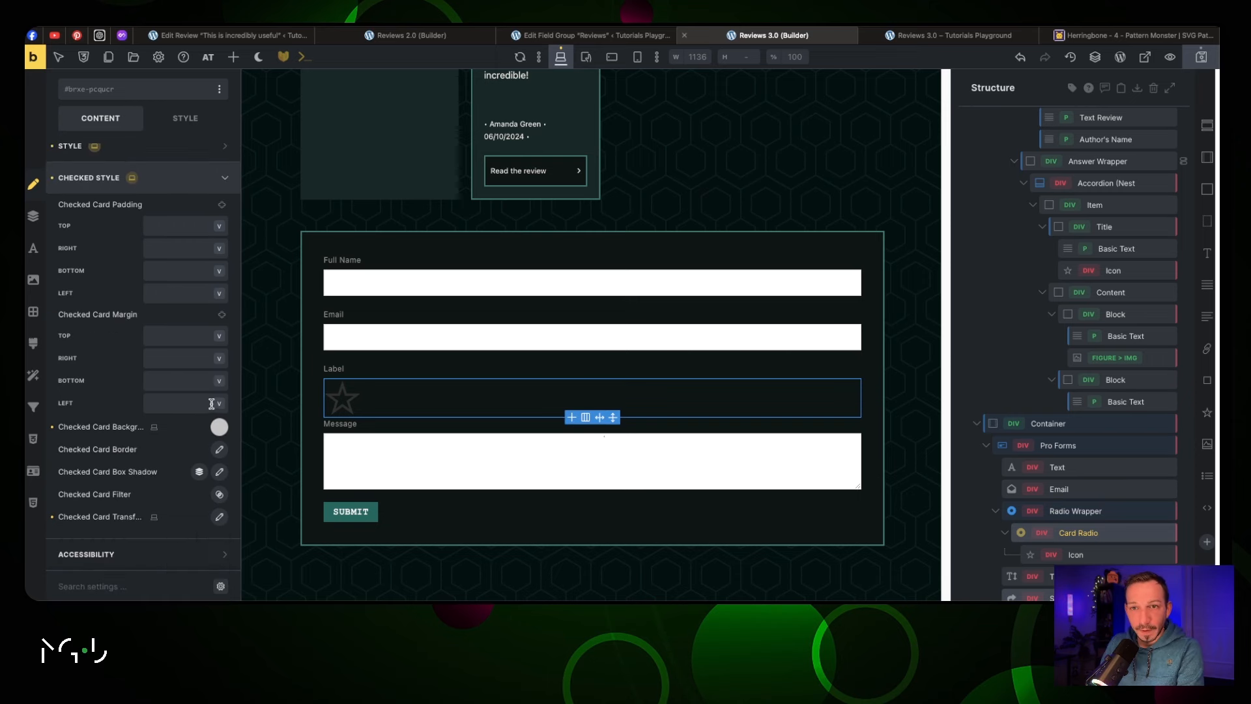
{"action": "left_click", "coordinate": [219, 427]}
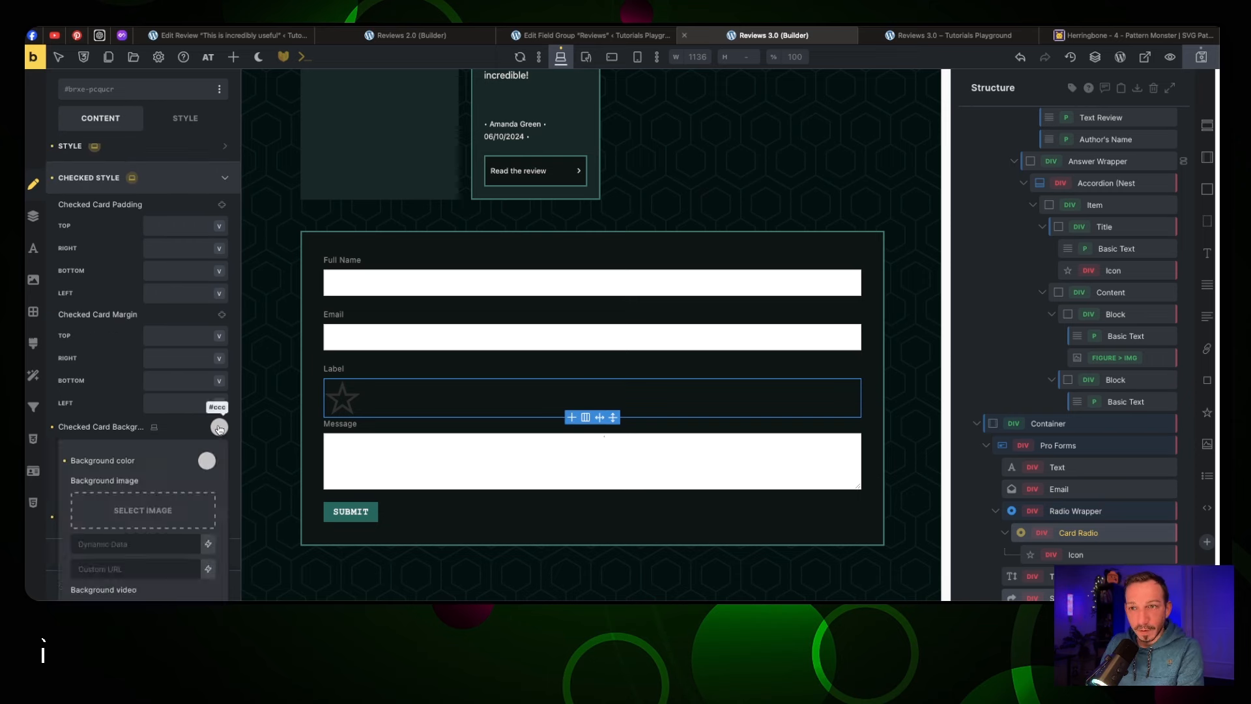
{"action": "left_click", "coordinate": [207, 461]}
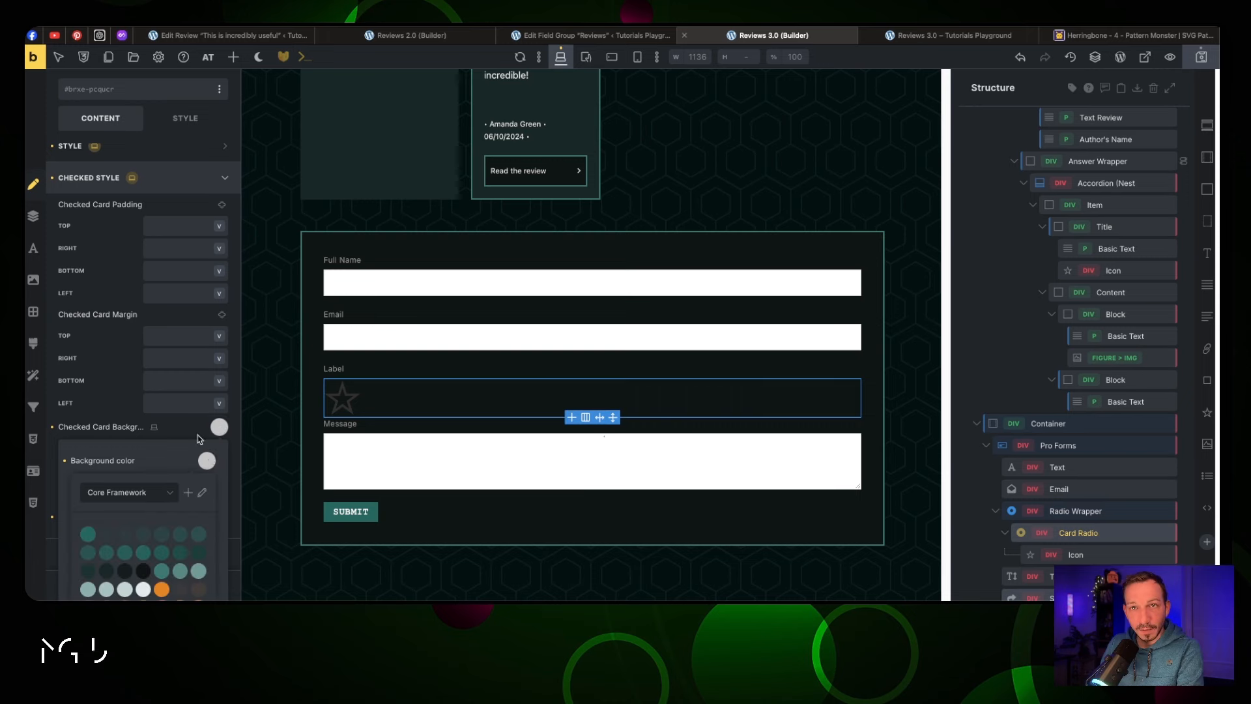
{"action": "scroll", "coordinate": [181, 423], "scroll_direction": "down", "scroll_amount": 3}
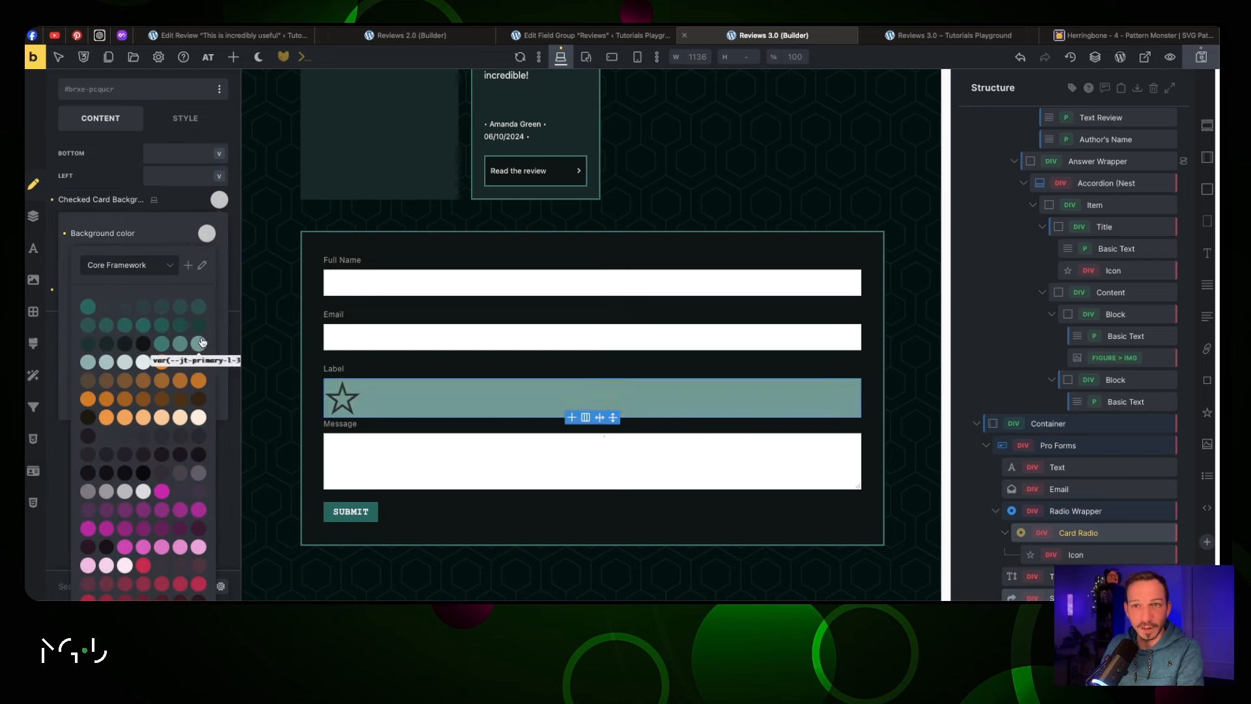
{"action": "scroll", "coordinate": [167, 439], "scroll_direction": "down", "scroll_amount": 4}
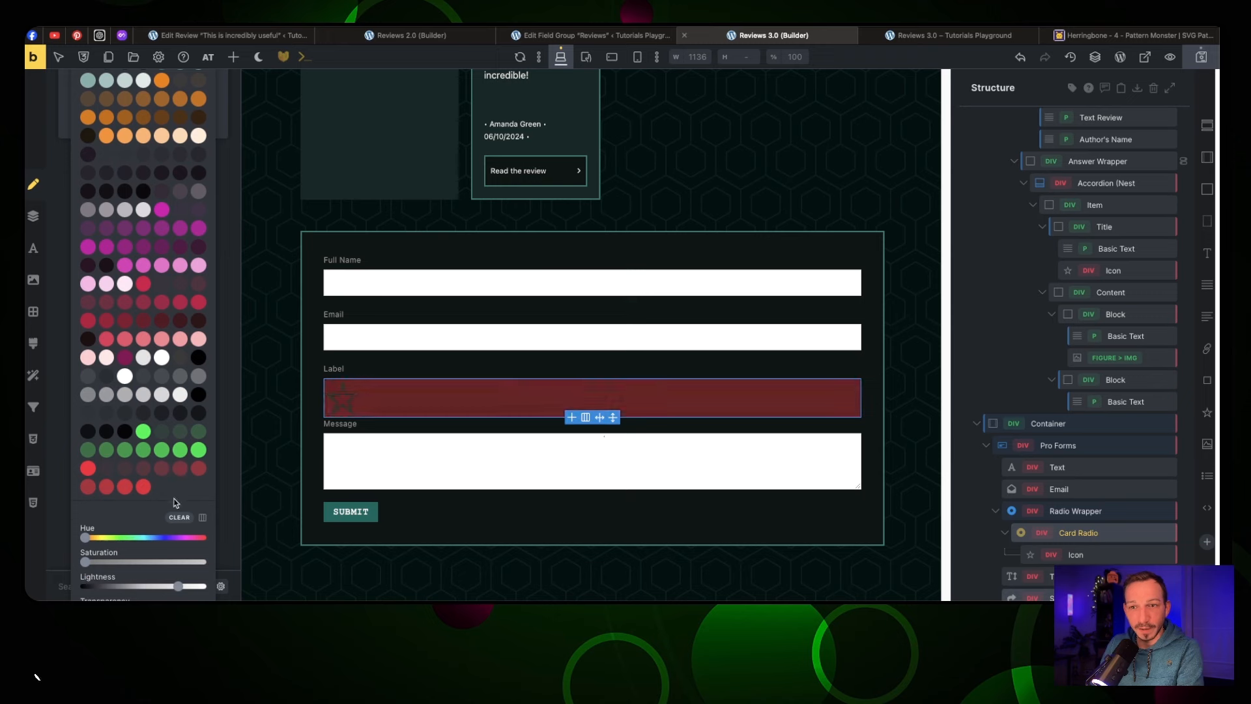
{"action": "scroll", "coordinate": [195, 391], "scroll_direction": "up", "scroll_amount": 6}
{"action": "left_click", "coordinate": [205, 360]}
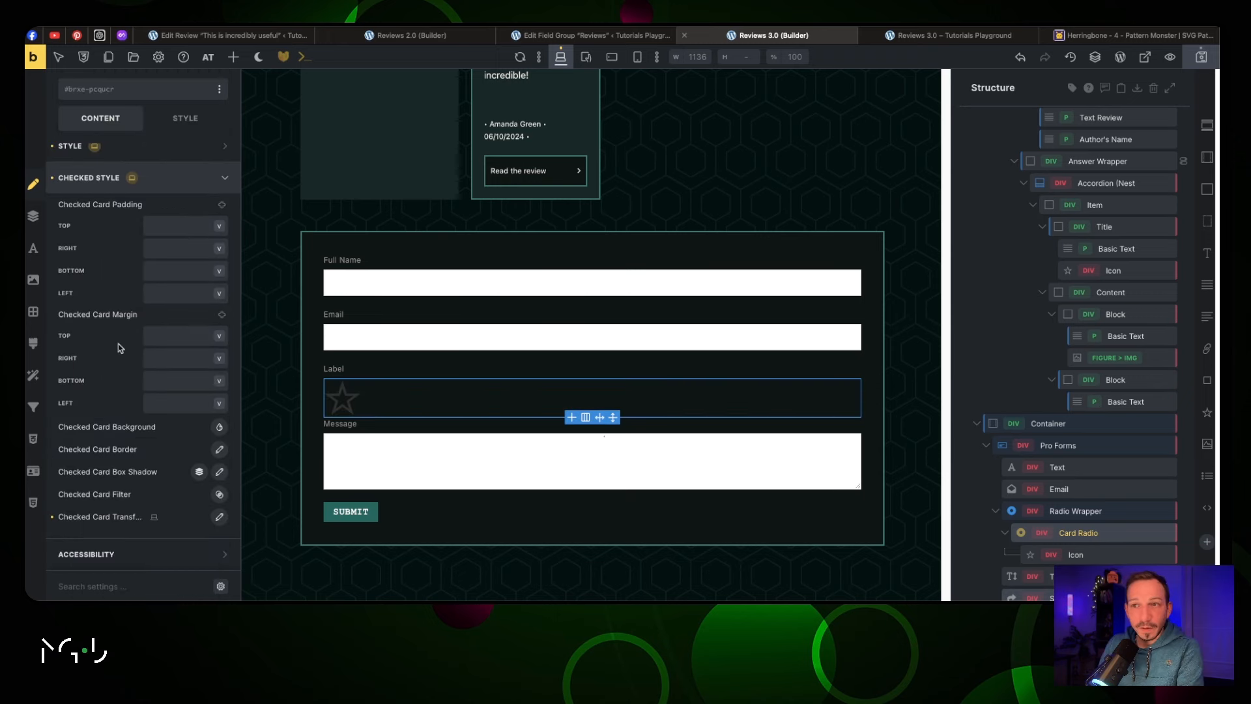
{"action": "scroll", "coordinate": [167, 354], "scroll_direction": "up", "scroll_amount": 10}
{"action": "left_click", "coordinate": [167, 290]}
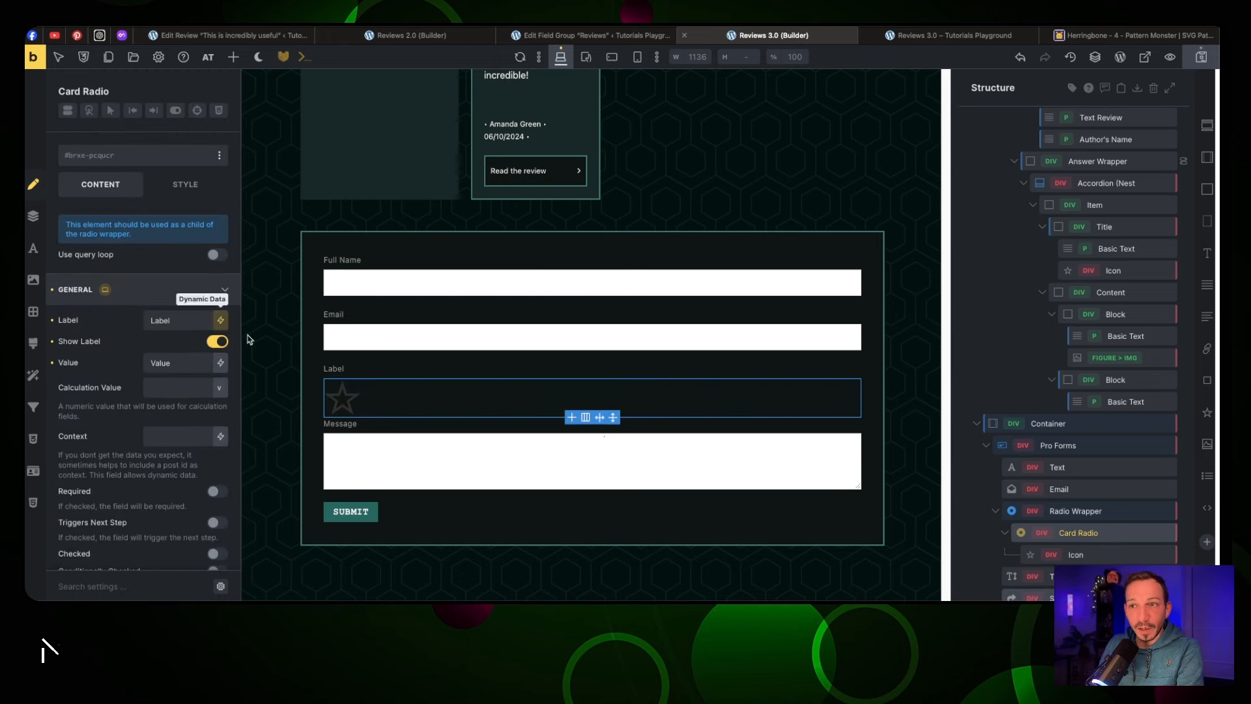
Replace the card's star icon with the Fontawesome - Solid dizzy face
{"action": "left_click", "coordinate": [339, 394]}
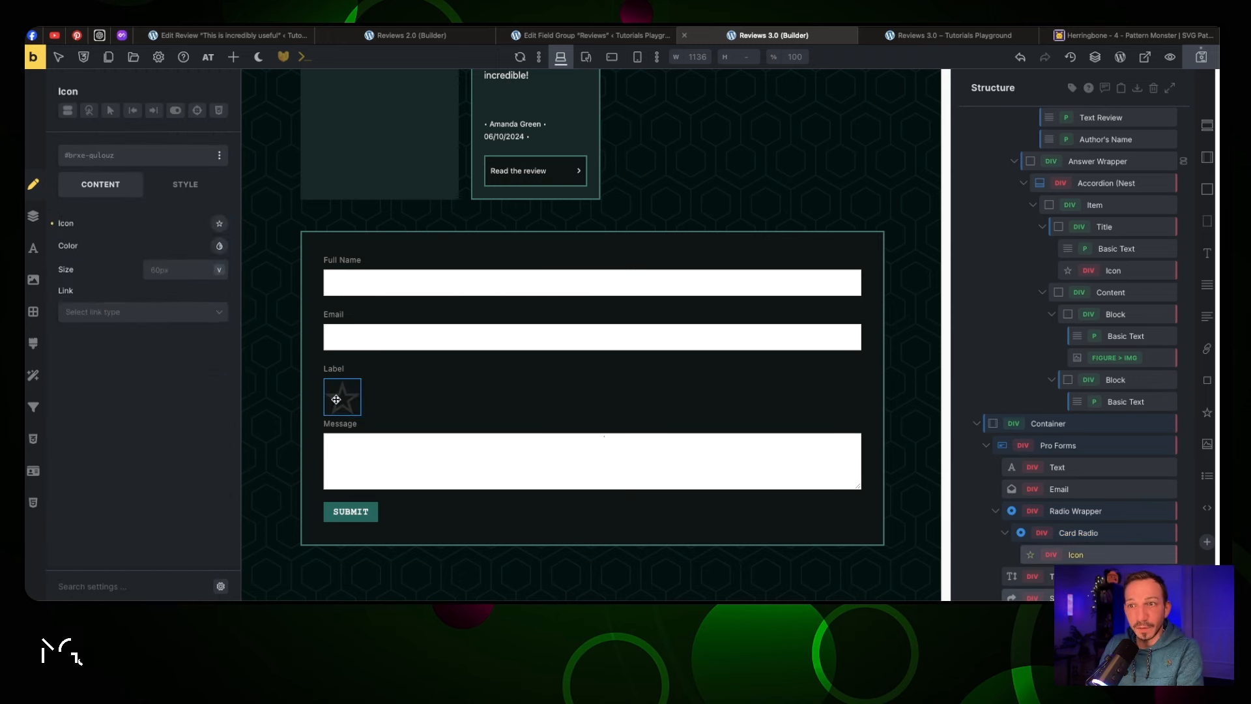
{"action": "left_click", "coordinate": [219, 224]}
{"action": "left_click", "coordinate": [135, 260]}
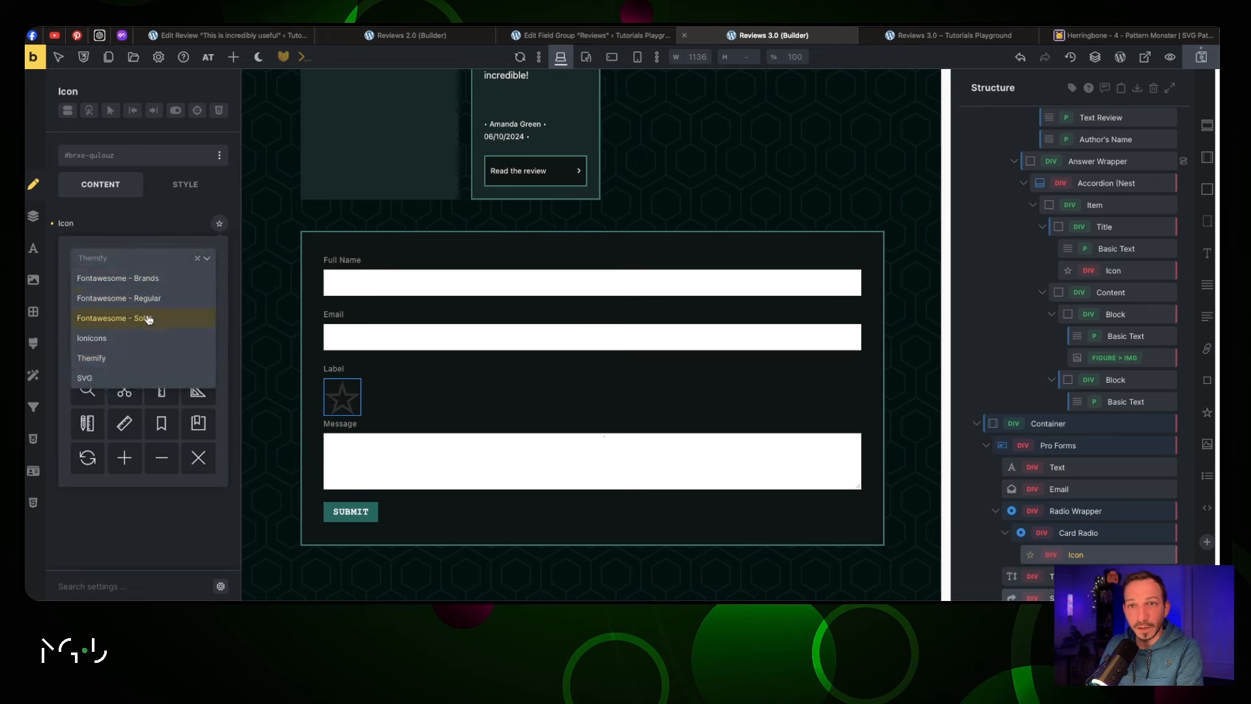
{"action": "left_click", "coordinate": [148, 319]}
{"action": "scroll", "coordinate": [161, 342], "scroll_direction": "down", "scroll_amount": 5}
{"action": "scroll", "coordinate": [161, 346], "scroll_direction": "down", "scroll_amount": 10}
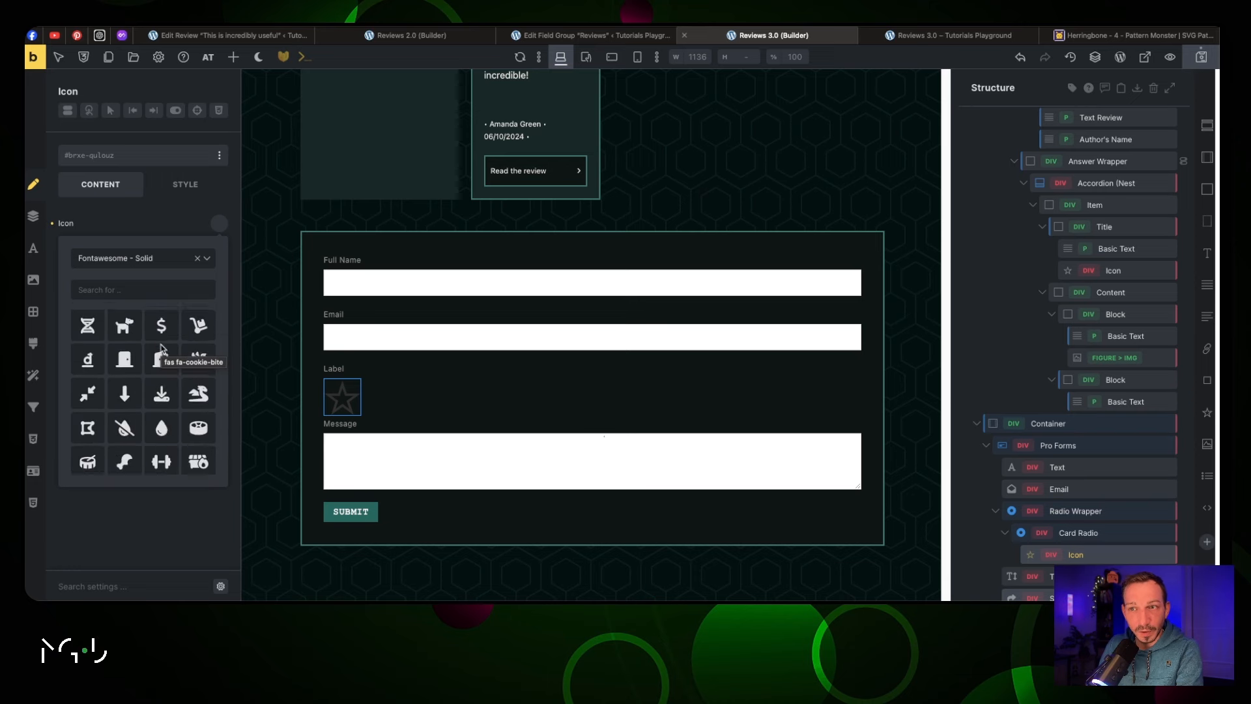
{"action": "scroll", "coordinate": [161, 347], "scroll_direction": "down", "scroll_amount": 5}
{"action": "left_click", "coordinate": [124, 341]}
{"action": "left_click", "coordinate": [220, 224]}
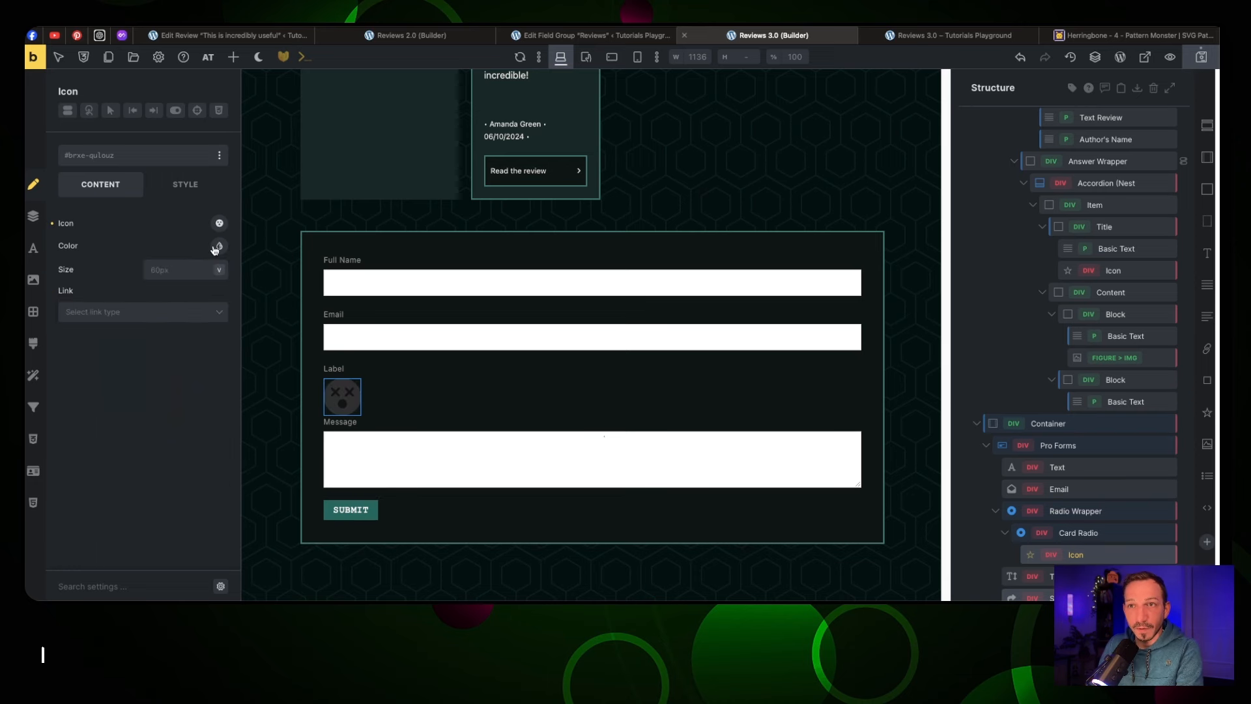
Colour the dizzy icon with the red error swatch and set its size to 4rem
{"action": "left_click", "coordinate": [218, 247]}
{"action": "scroll", "coordinate": [105, 365], "scroll_direction": "down", "scroll_amount": 5}
{"action": "left_click", "coordinate": [77, 363]}
{"action": "scroll", "coordinate": [155, 352], "scroll_direction": "up", "scroll_amount": 1}
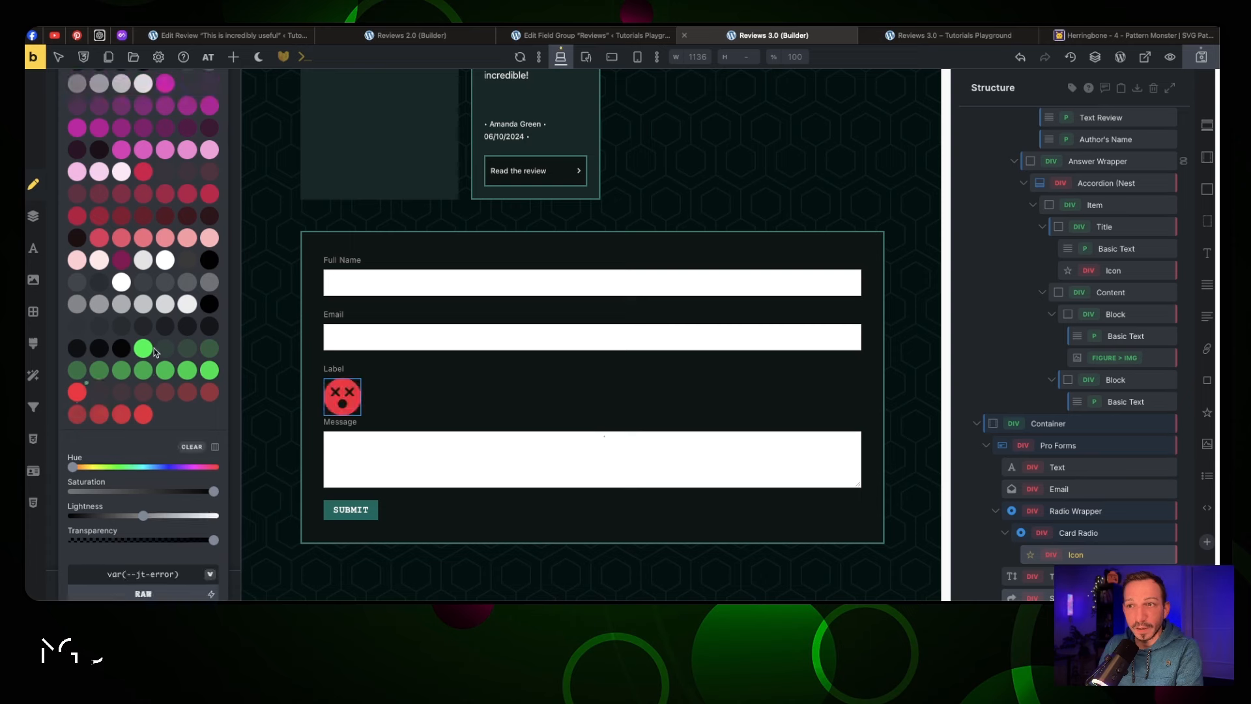
{"action": "scroll", "coordinate": [156, 352], "scroll_direction": "up", "scroll_amount": 5}
{"action": "left_click", "coordinate": [219, 246]}
{"action": "left_click", "coordinate": [186, 271]}
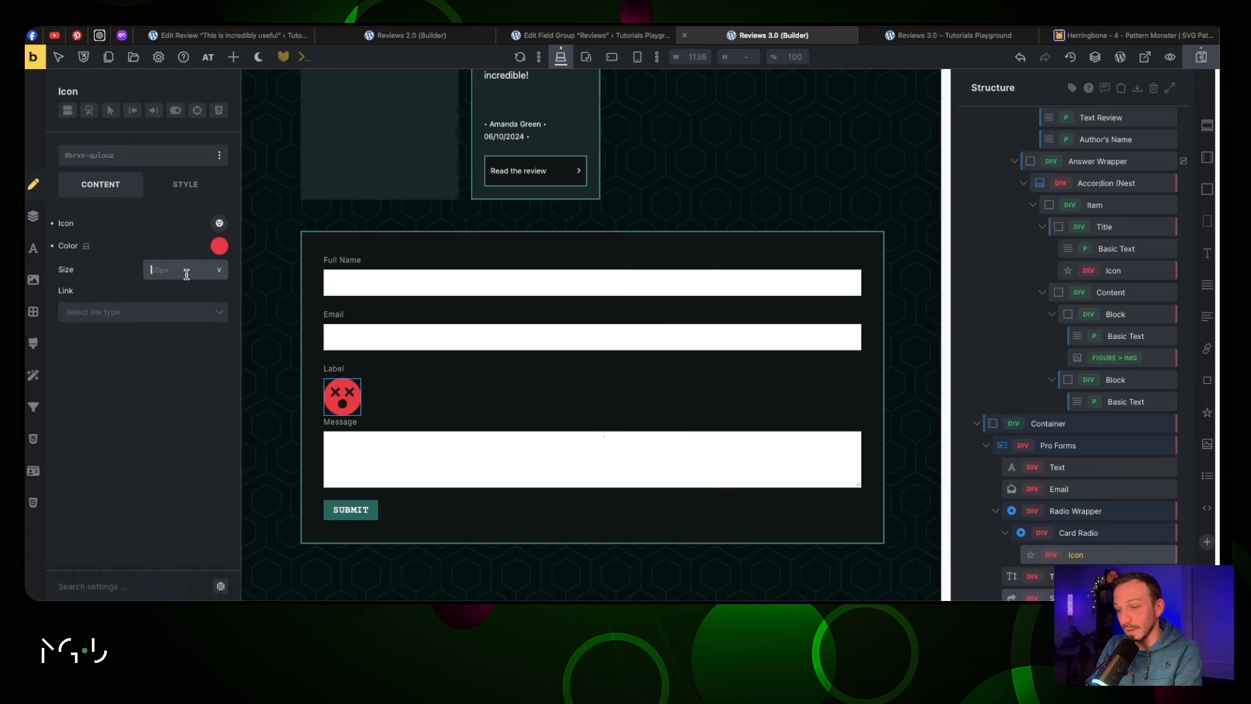
{"action": "type", "text": "40"}
{"action": "key", "text": "BackSpace"}
{"action": "key", "text": "BackSpace"}
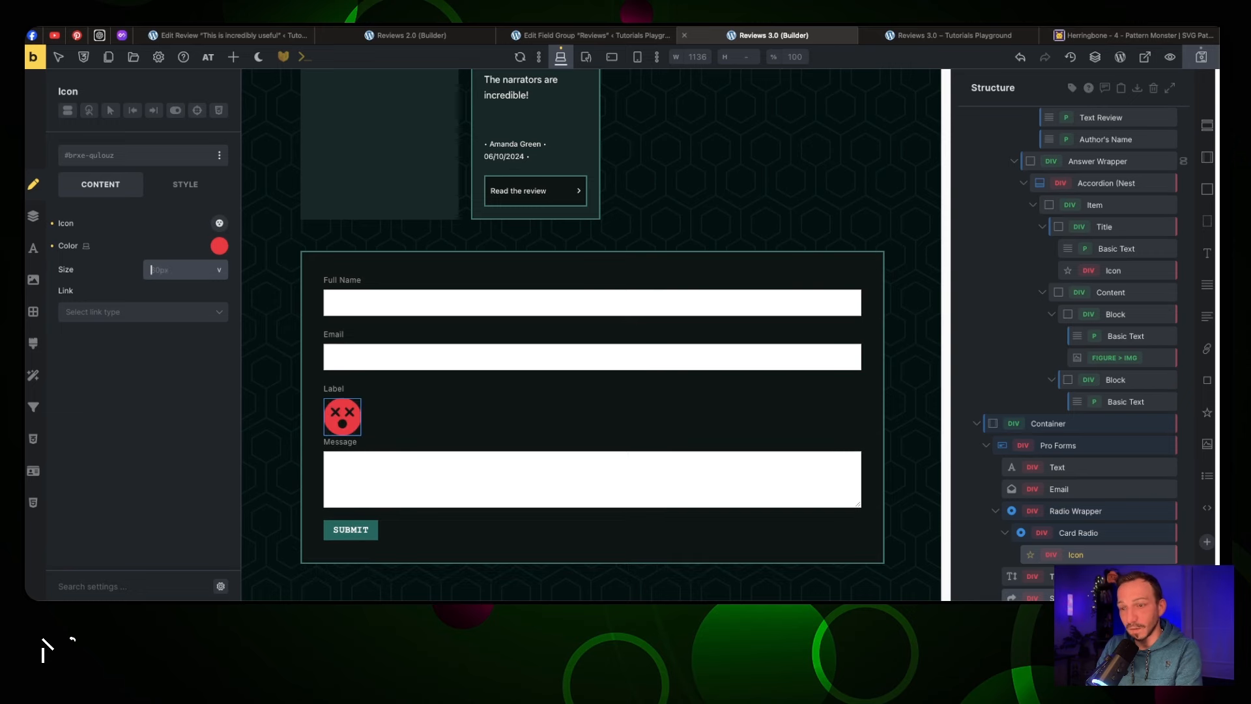
{"action": "type", "text": "4rem"}
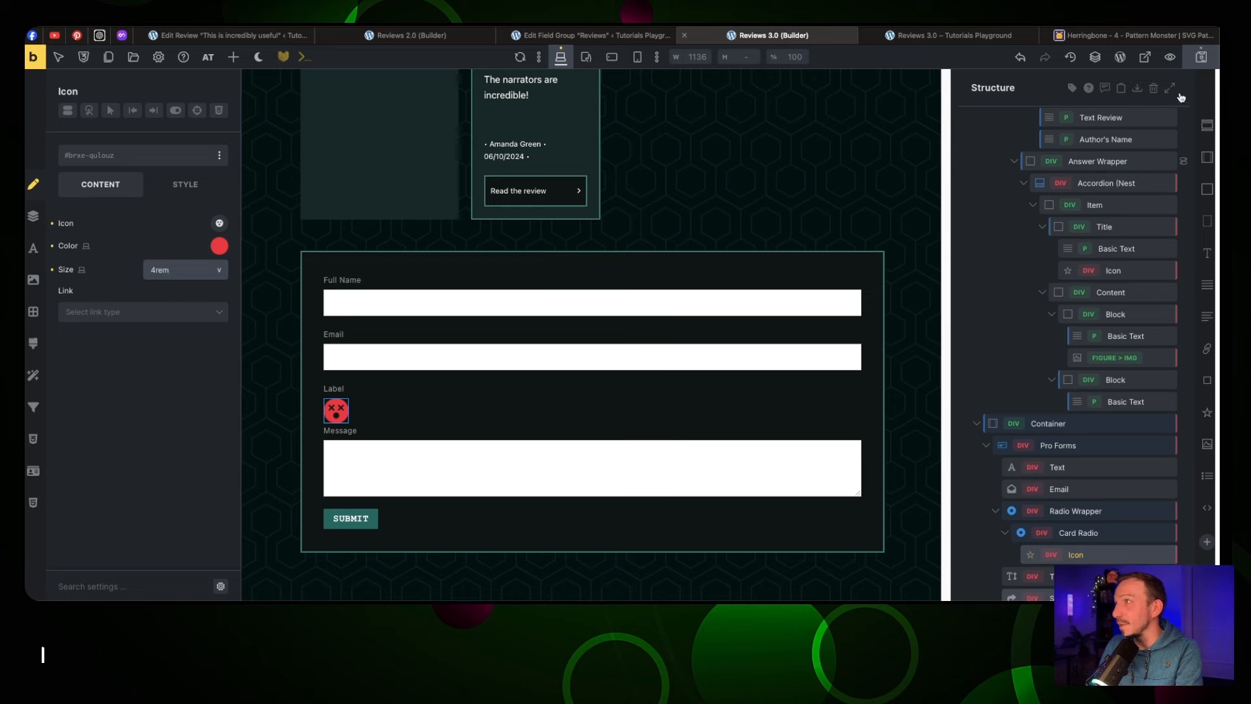
{"action": "left_click", "coordinate": [1081, 533]}
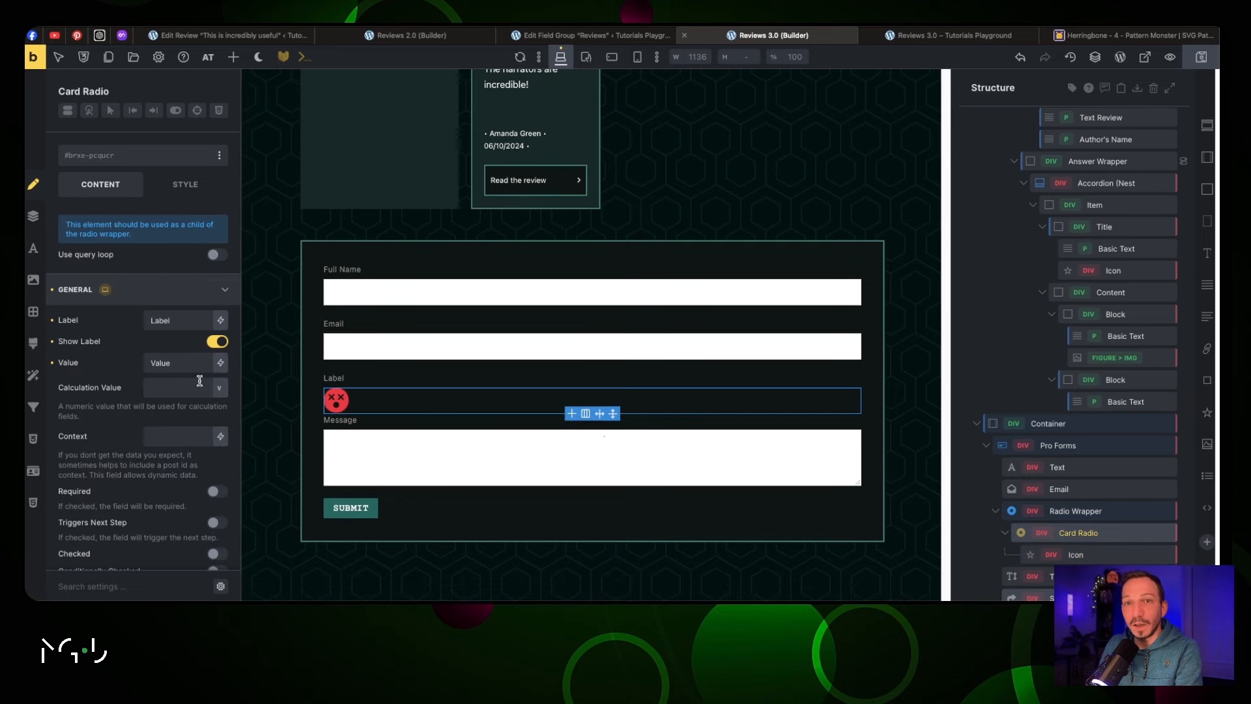
Give the first rating card value 1 and duplicate it three times
{"action": "double_click", "coordinate": [187, 364]}
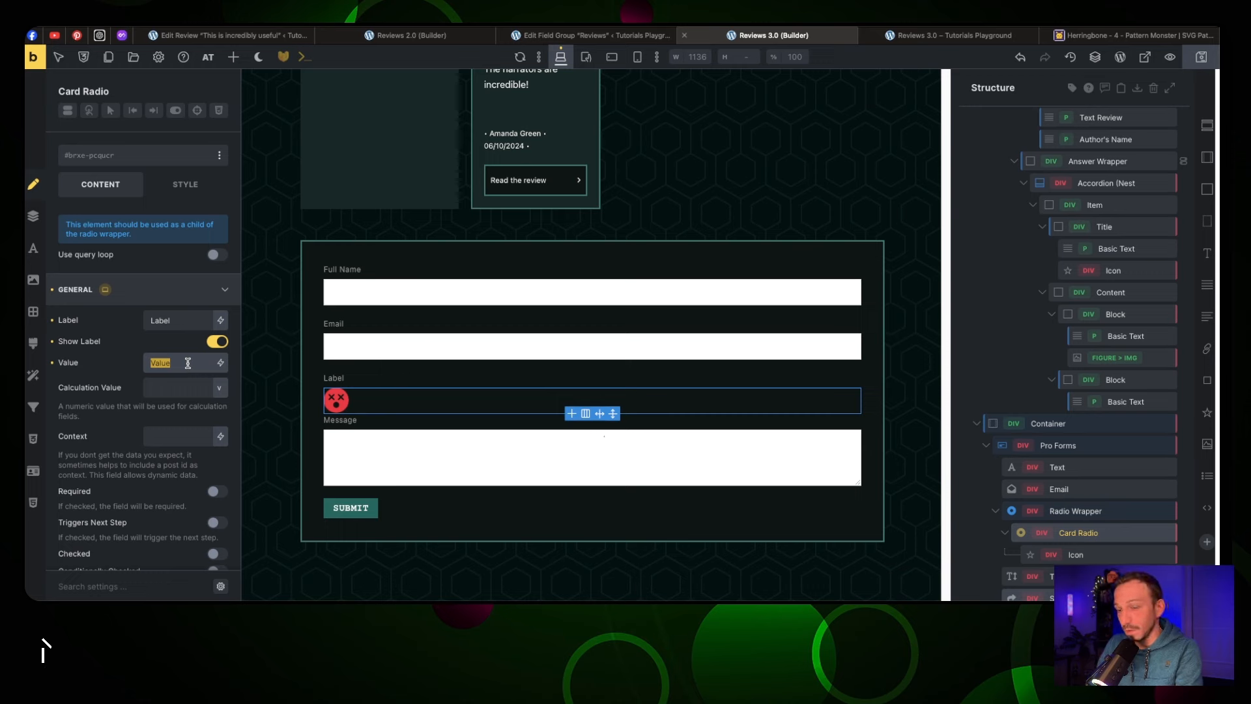
{"action": "type", "text": "1"}
{"action": "left_click", "coordinate": [177, 386]}
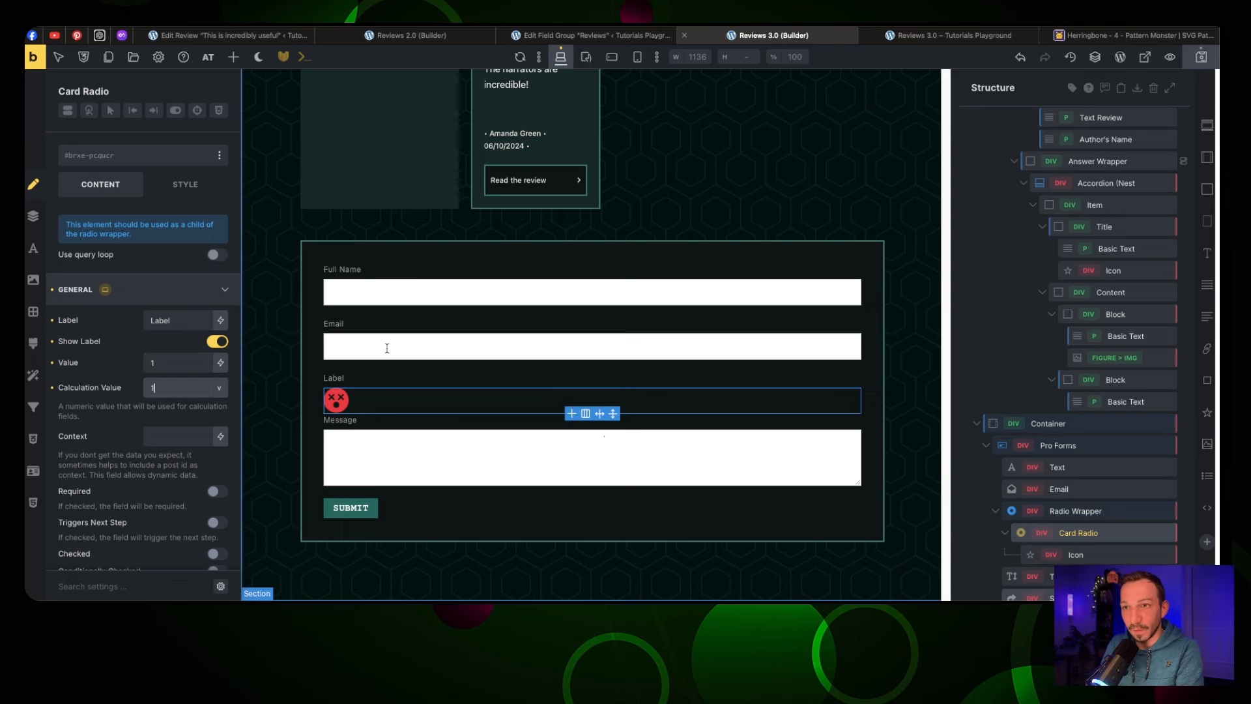
{"action": "left_click", "coordinate": [1005, 533]}
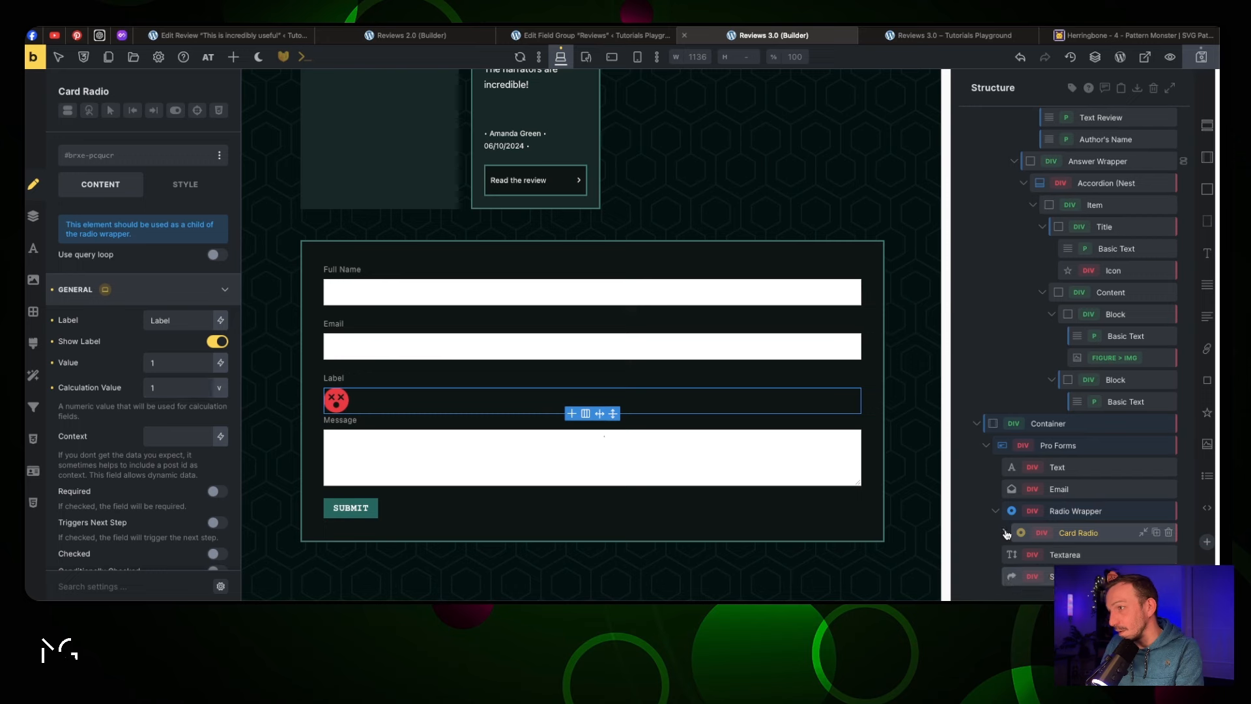
{"action": "left_click", "coordinate": [1156, 533]}
{"action": "left_click", "coordinate": [1157, 533]}
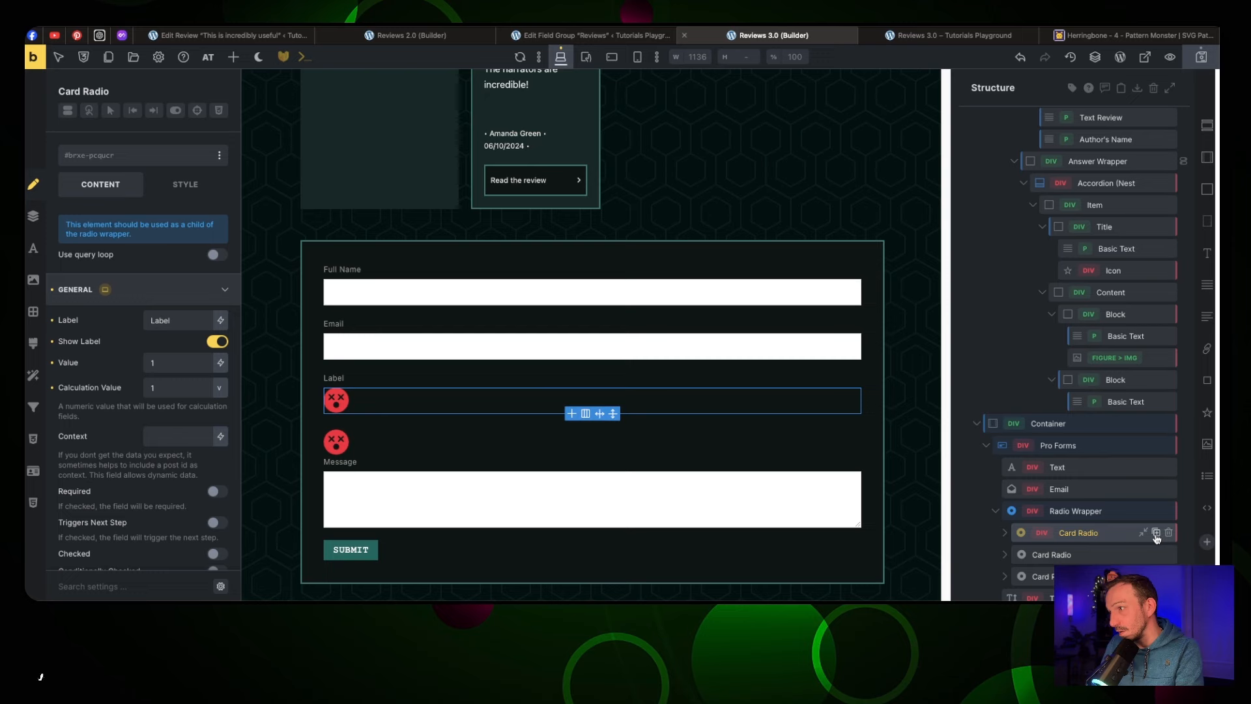
{"action": "left_click", "coordinate": [1157, 533]}
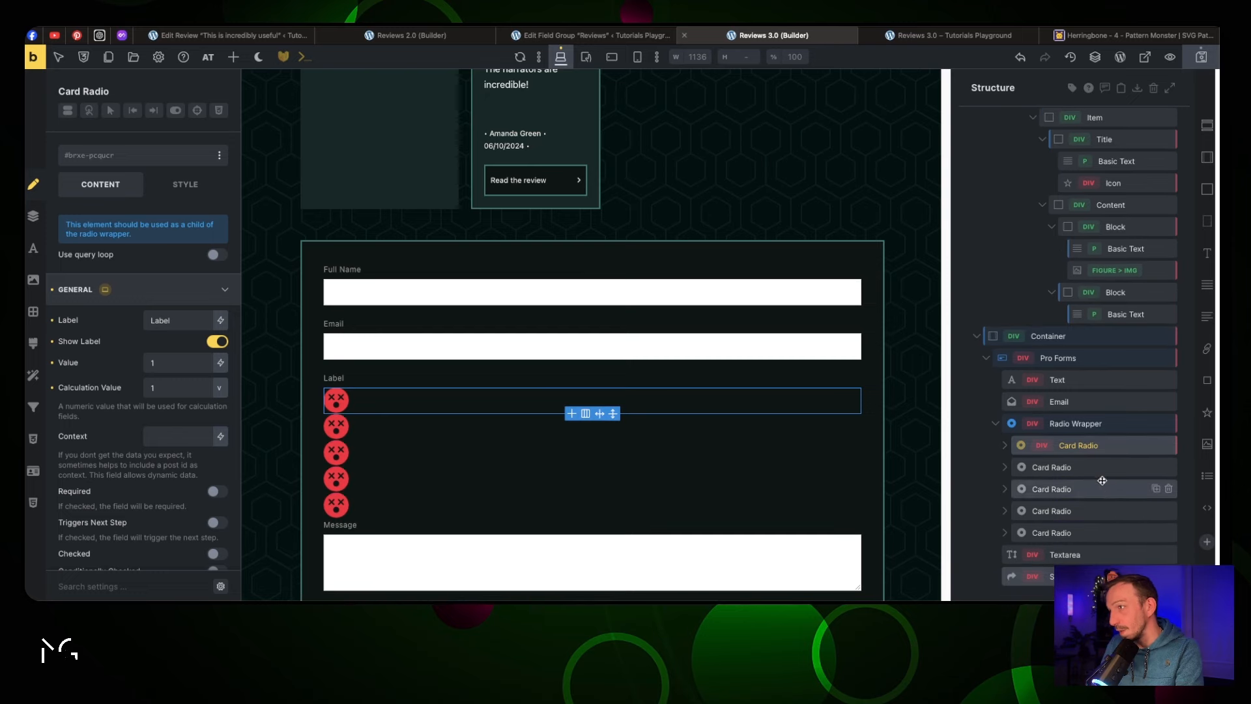
Set the second and third cards' value and calculation value to 2 and 3
{"action": "left_click", "coordinate": [1090, 467]}
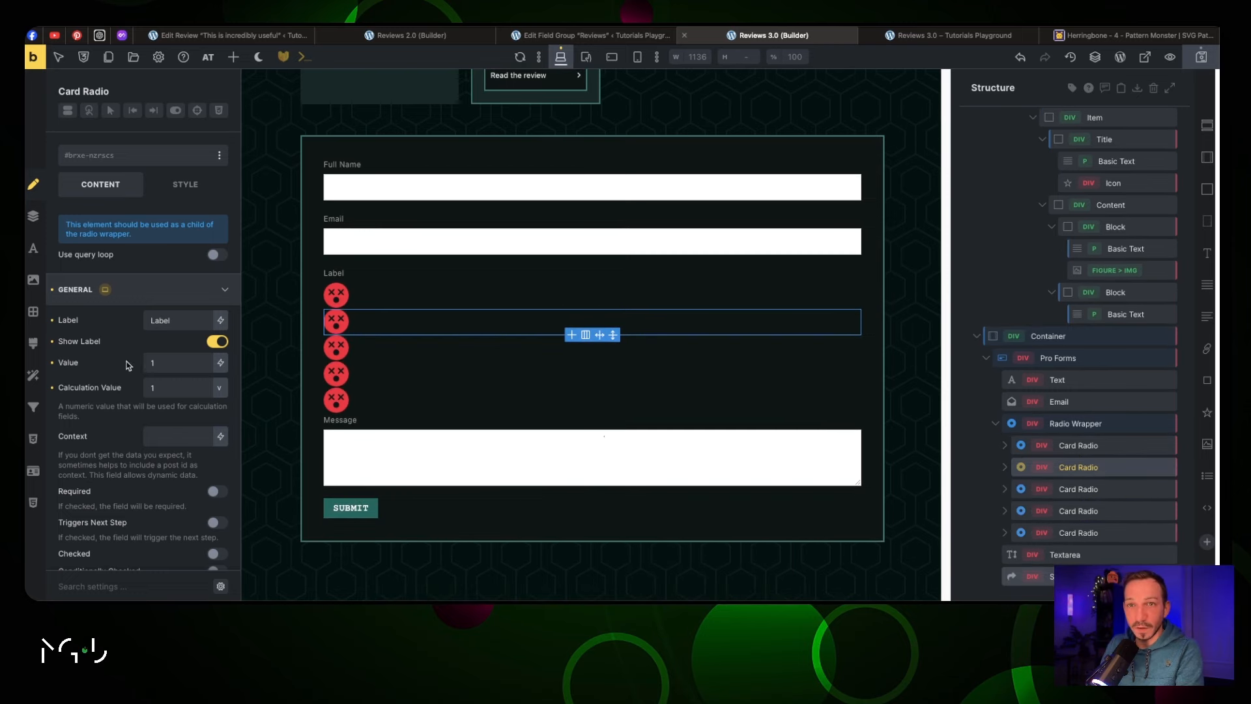
{"action": "double_click", "coordinate": [165, 363]}
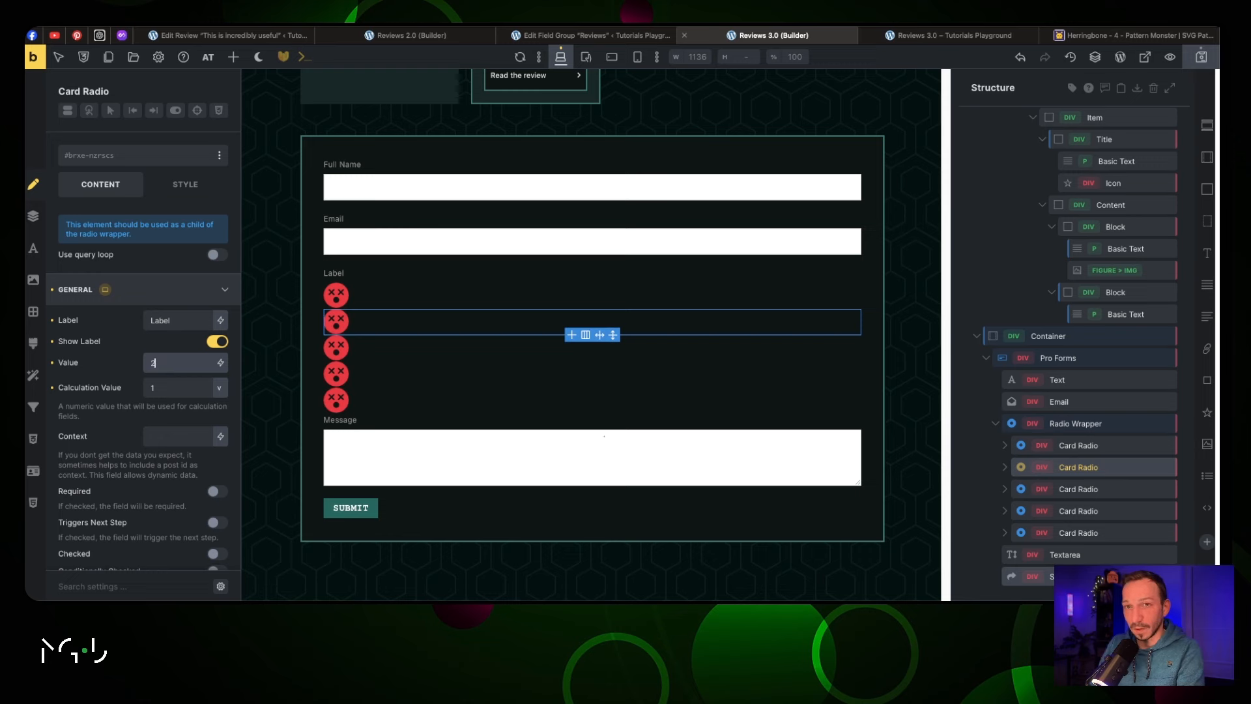
{"action": "left_click", "coordinate": [162, 389]}
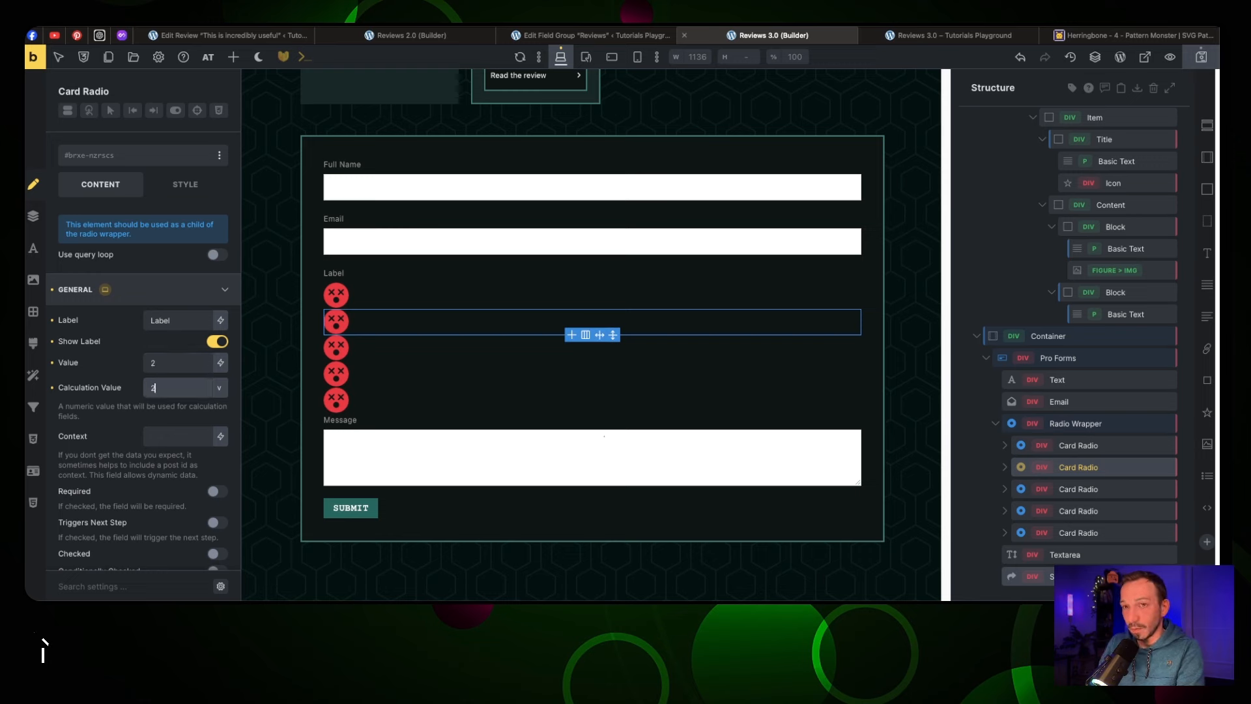
{"action": "left_click", "coordinate": [1079, 488]}
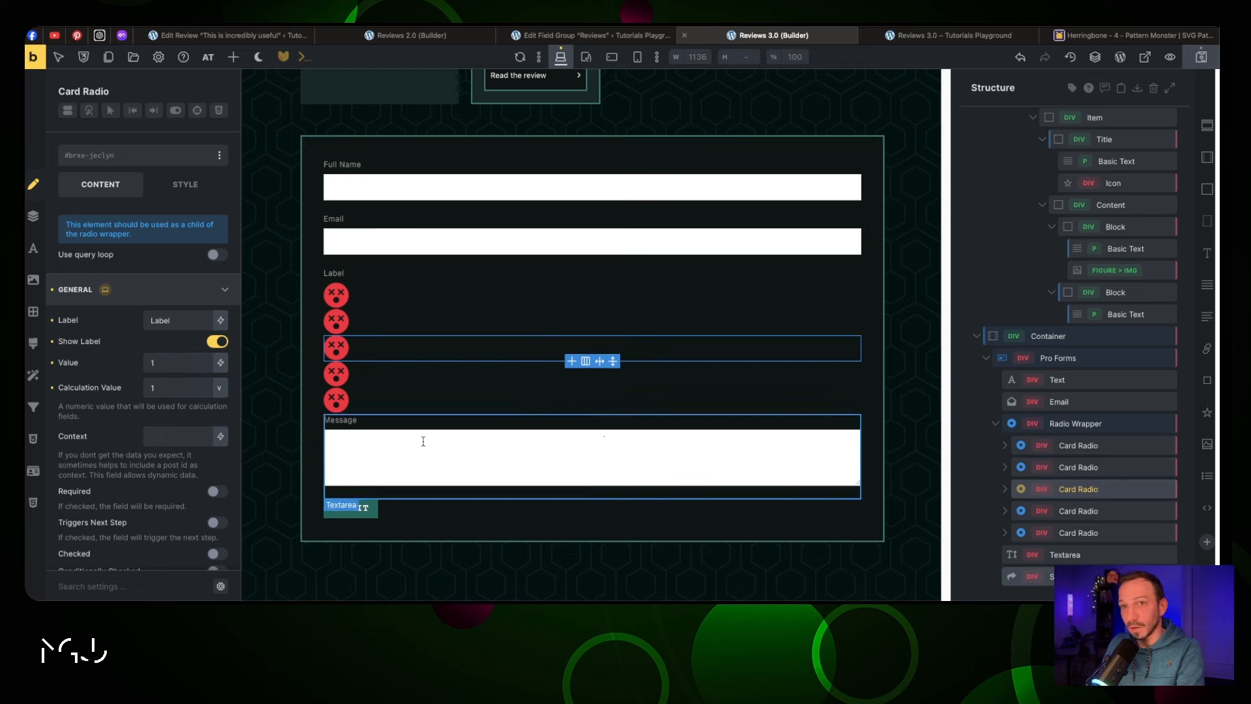
{"action": "double_click", "coordinate": [163, 365]}
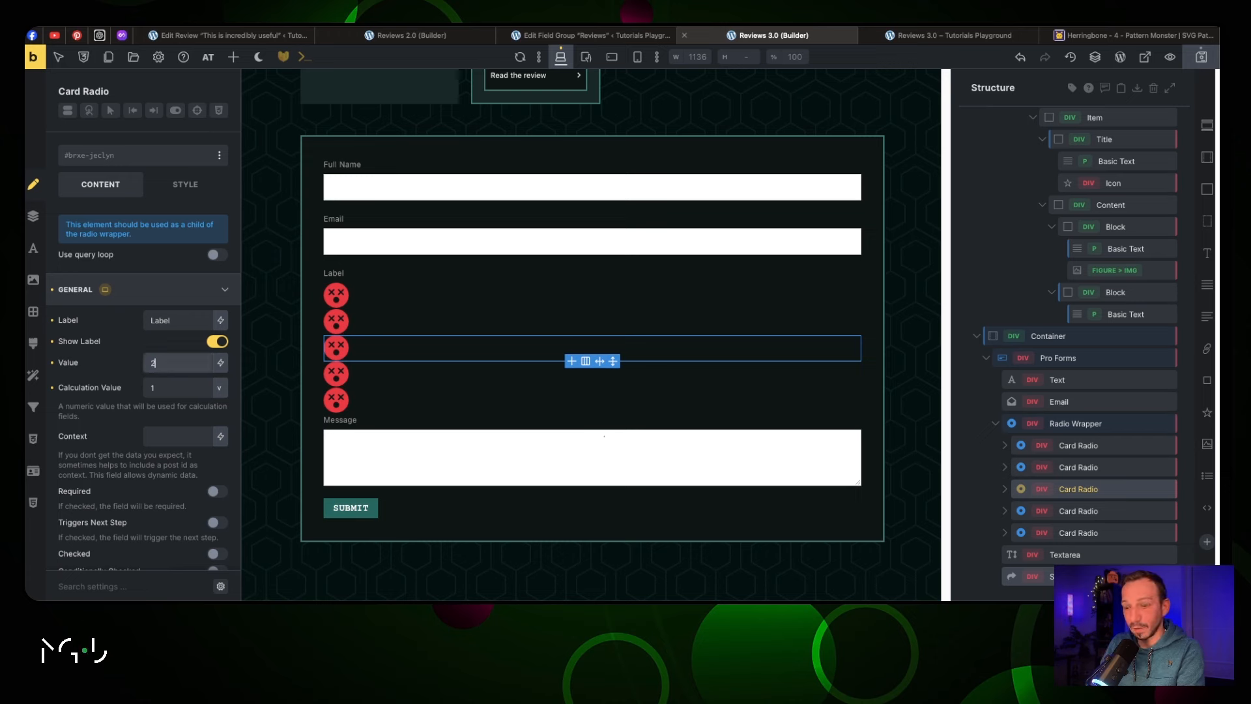
{"action": "type", "text": "4"}
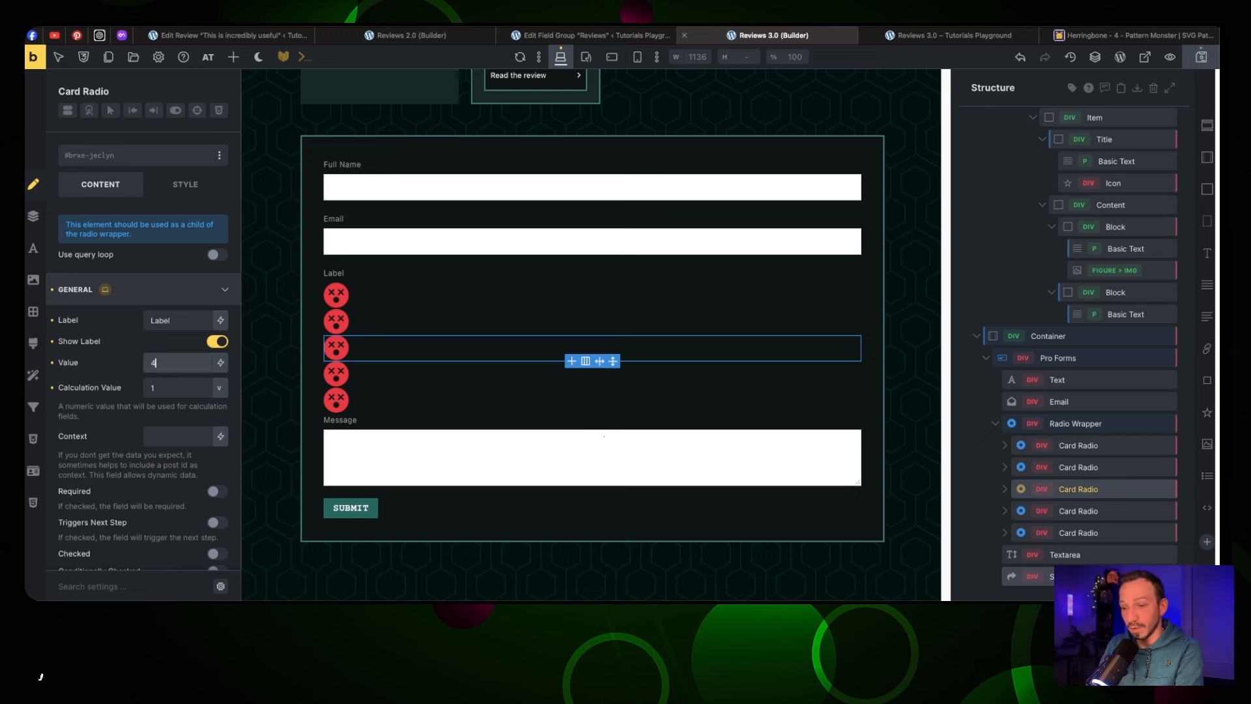
{"action": "key", "text": "Return"}
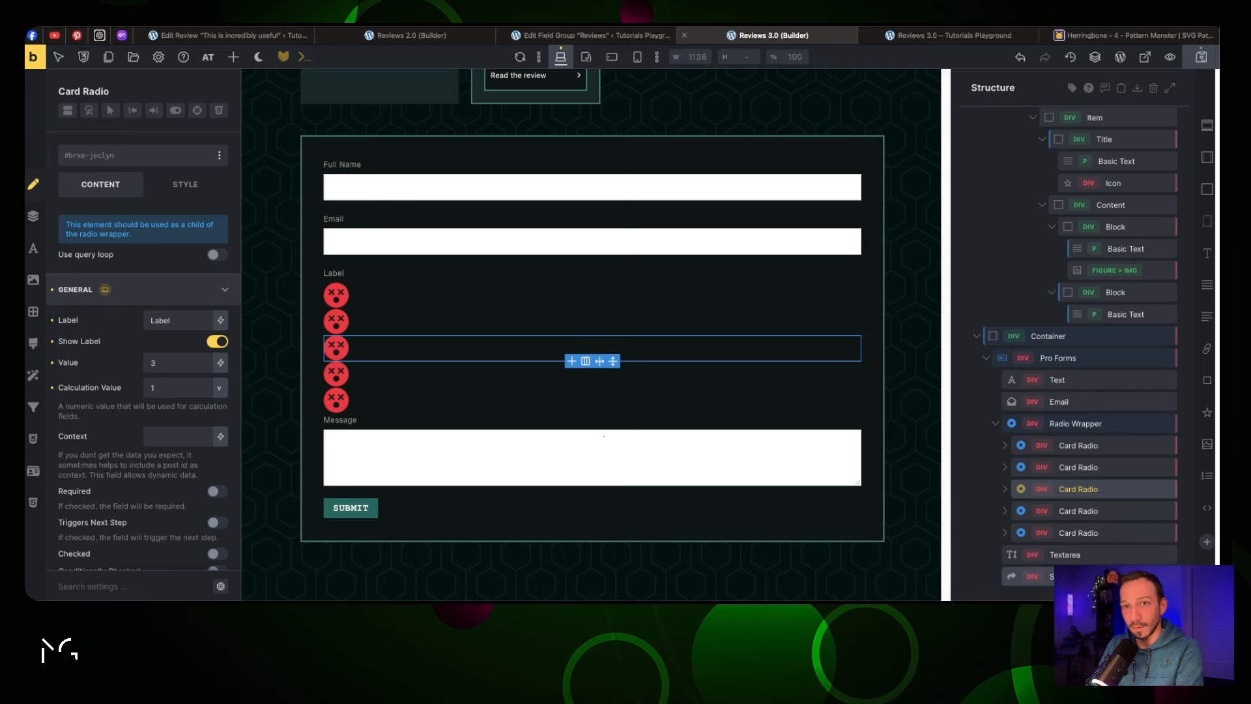
{"action": "key", "text": "Tab"}
{"action": "type", "text": "3"}
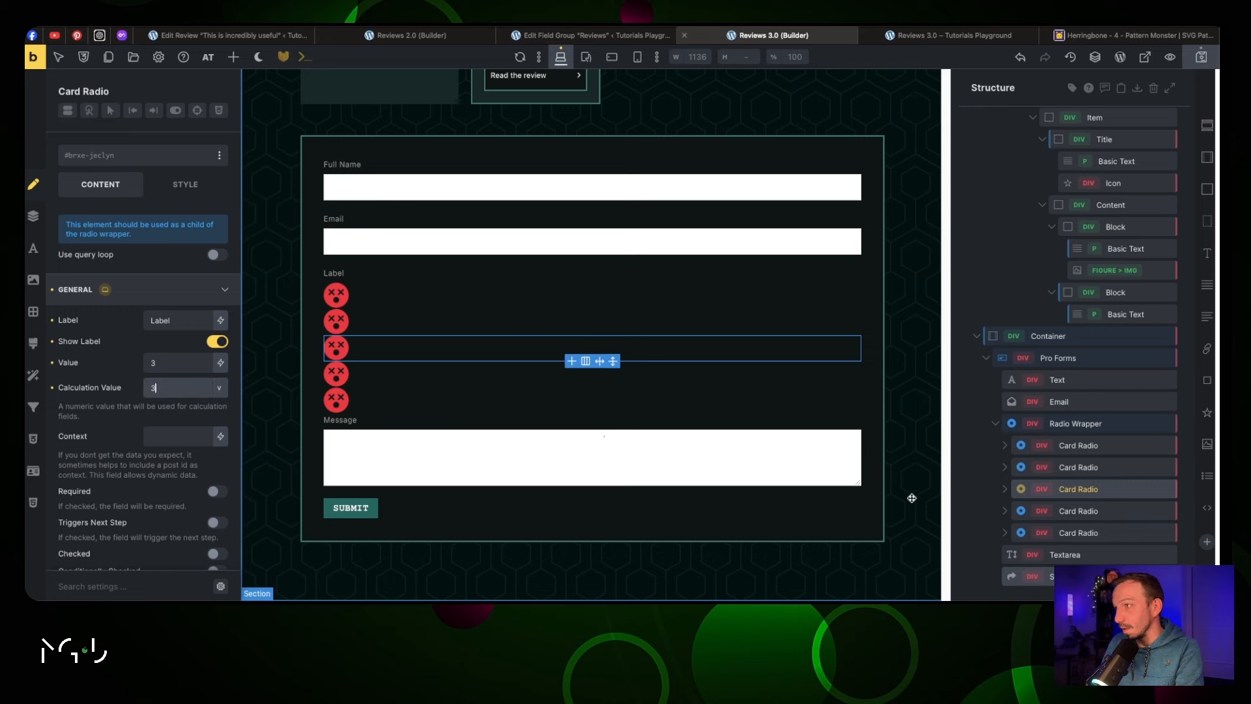
Set the fourth and fifth cards' value and calculation value to 4 and 5
{"action": "left_click", "coordinate": [1078, 511]}
{"action": "left_click", "coordinate": [142, 360]}
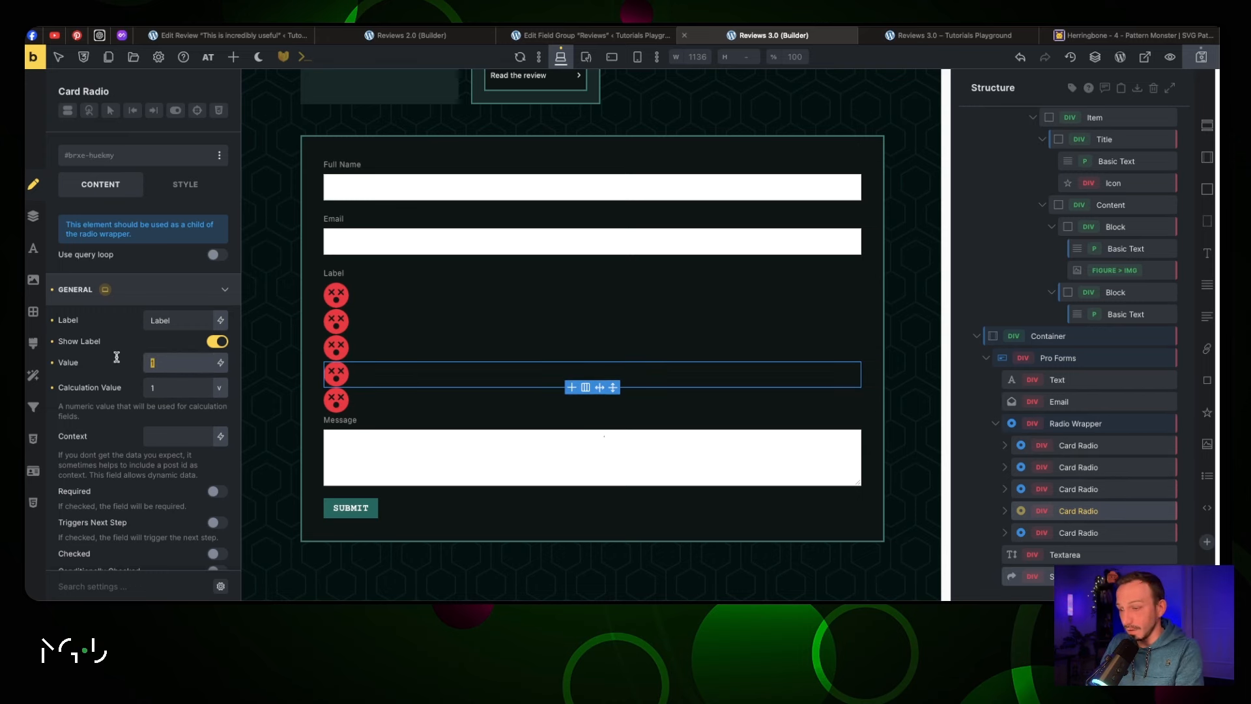
{"action": "key", "text": "Return"}
{"action": "key", "text": "Tab"}
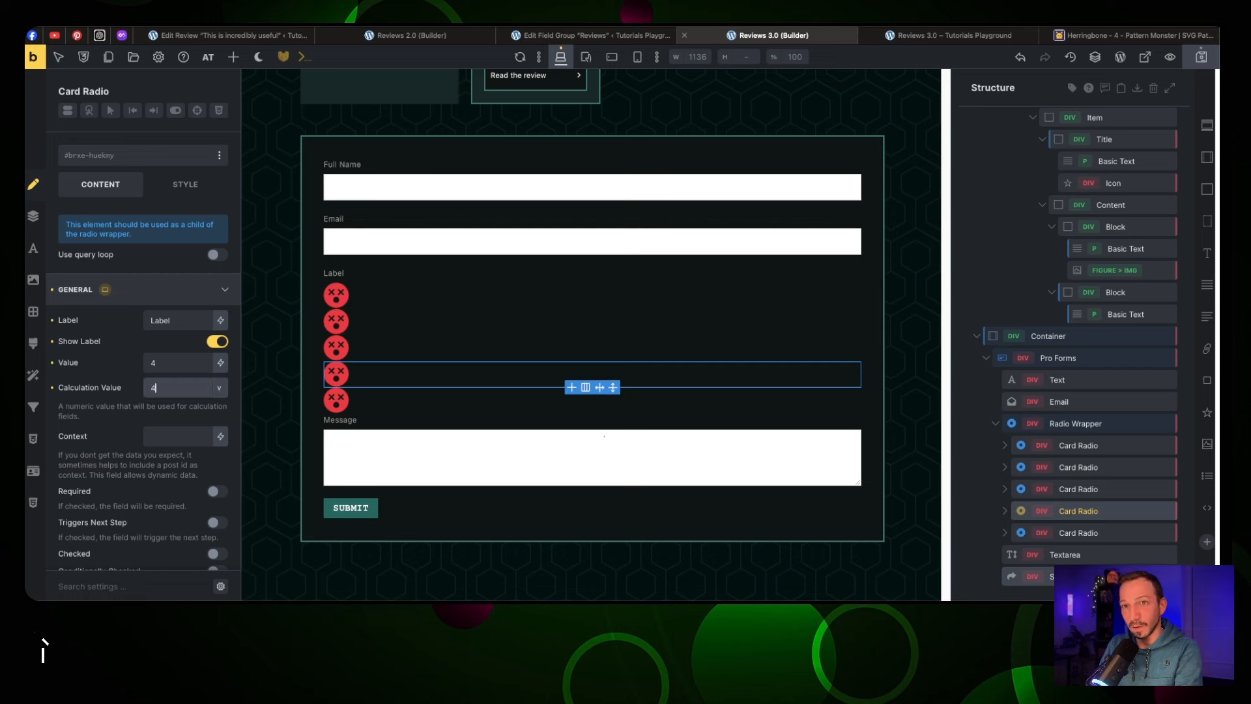
{"action": "left_click", "coordinate": [1147, 531]}
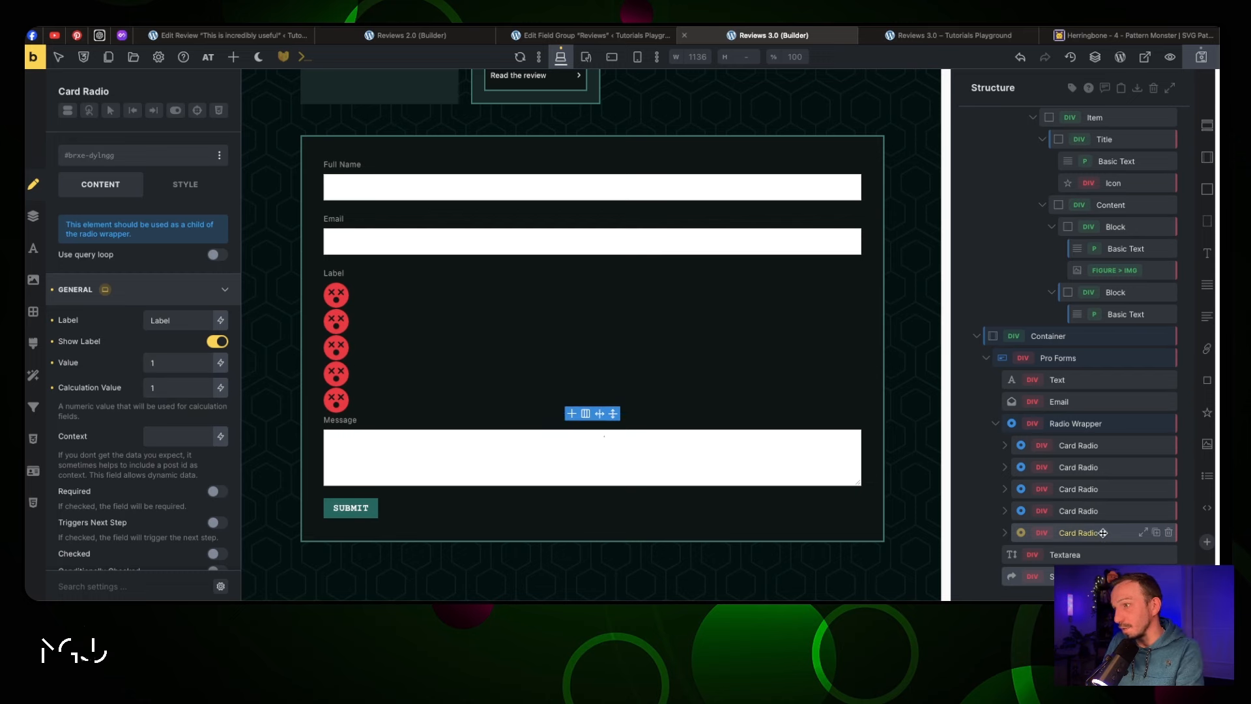
{"action": "left_click", "coordinate": [150, 363]}
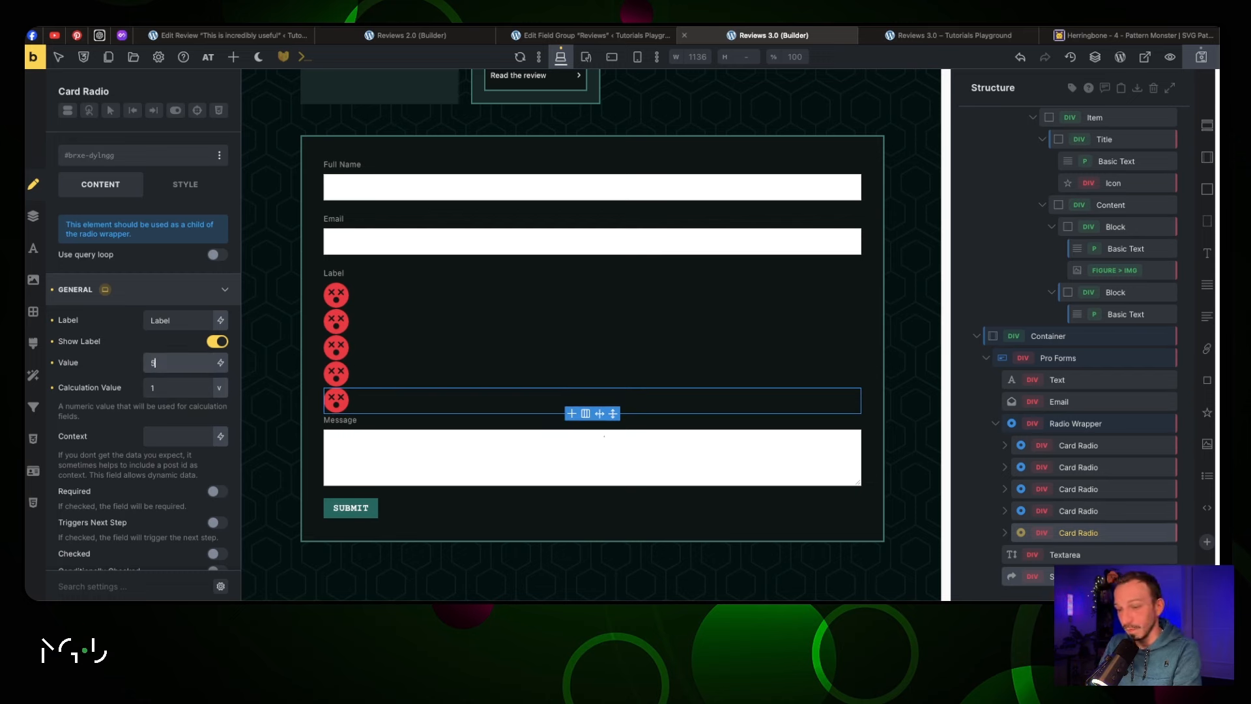
{"action": "type", "text": "5"}
{"action": "key", "text": "Return"}
{"action": "key", "text": "Tab"}
Colour the second smiley icon orange
{"action": "left_click", "coordinate": [335, 329]}
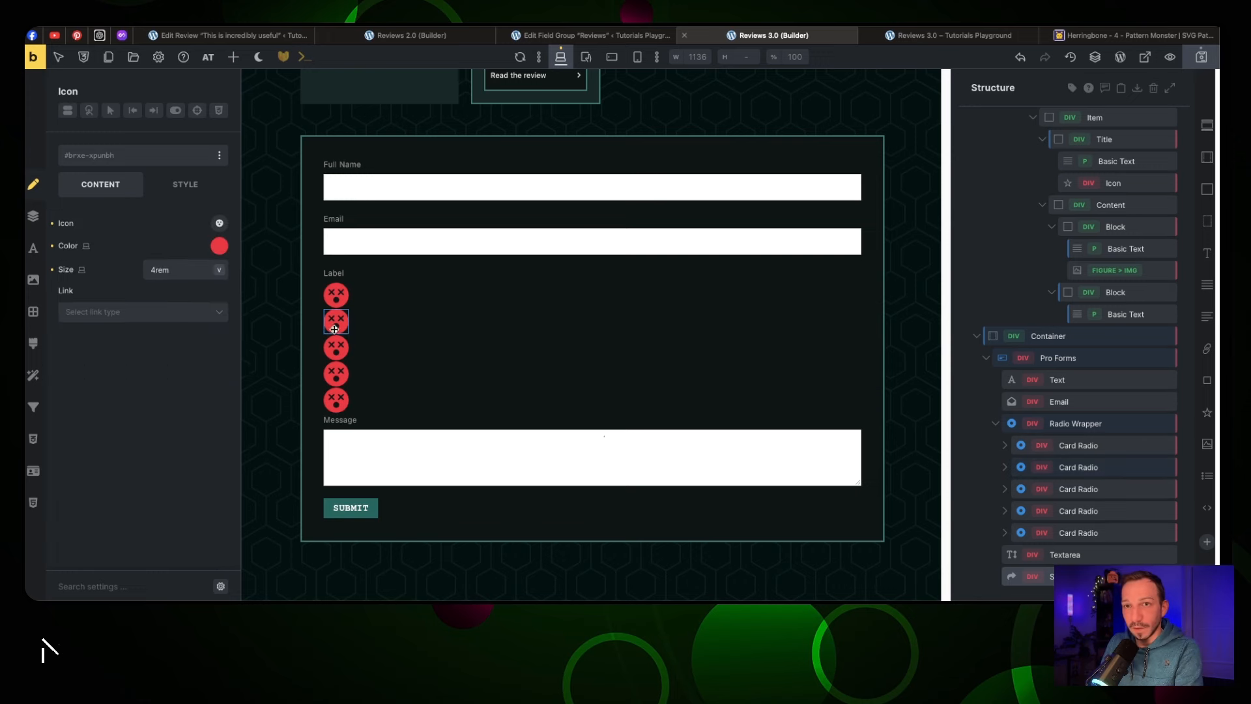
{"action": "left_click", "coordinate": [219, 246]}
{"action": "left_click", "coordinate": [165, 387]}
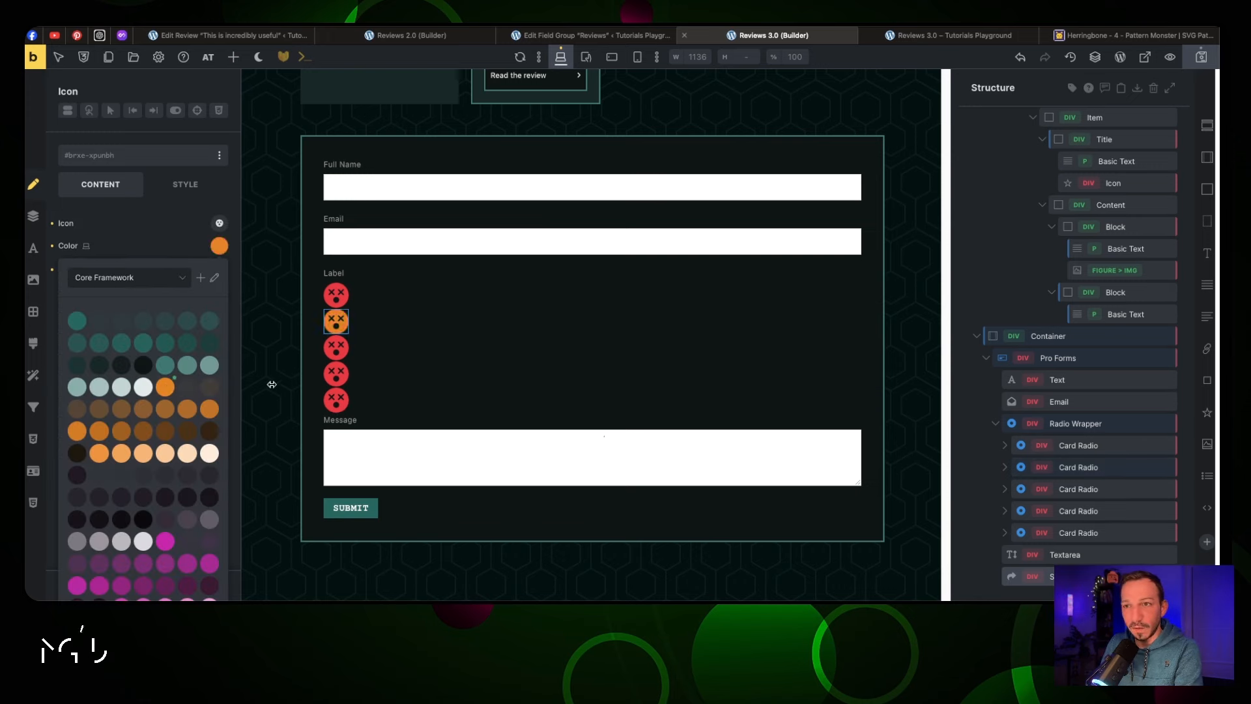
{"action": "left_click", "coordinate": [333, 380]}
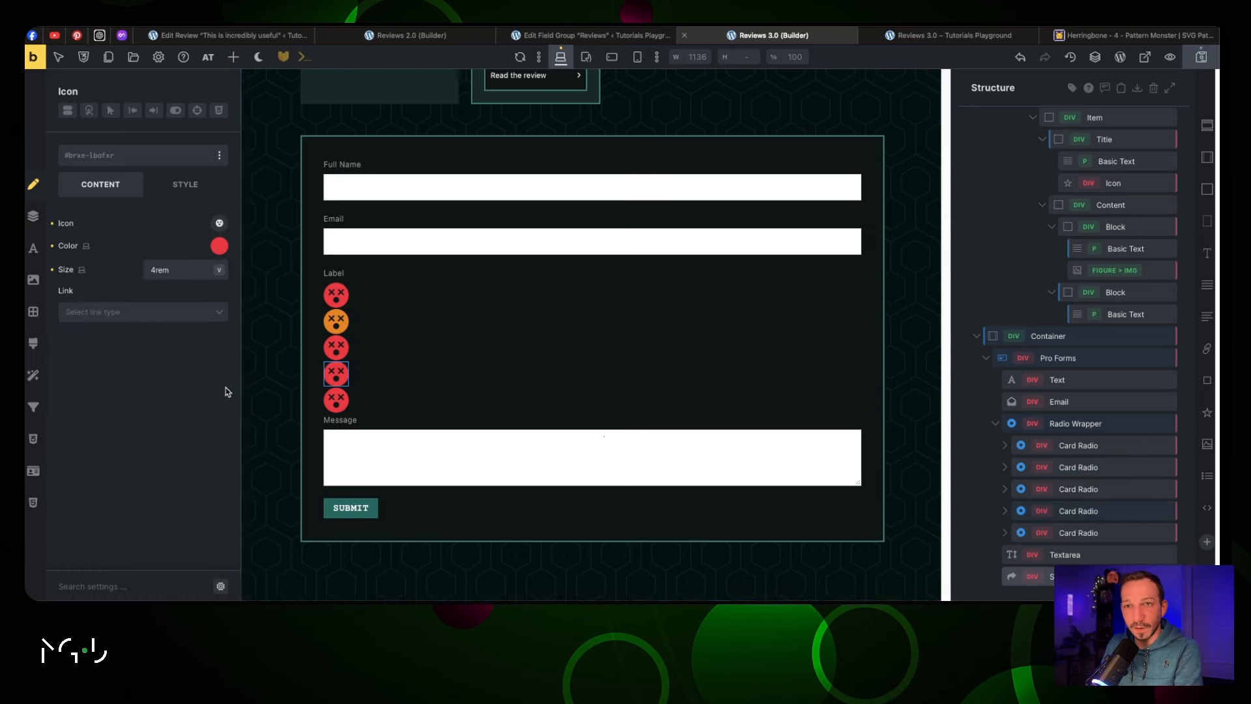
{"action": "left_click", "coordinate": [218, 246]}
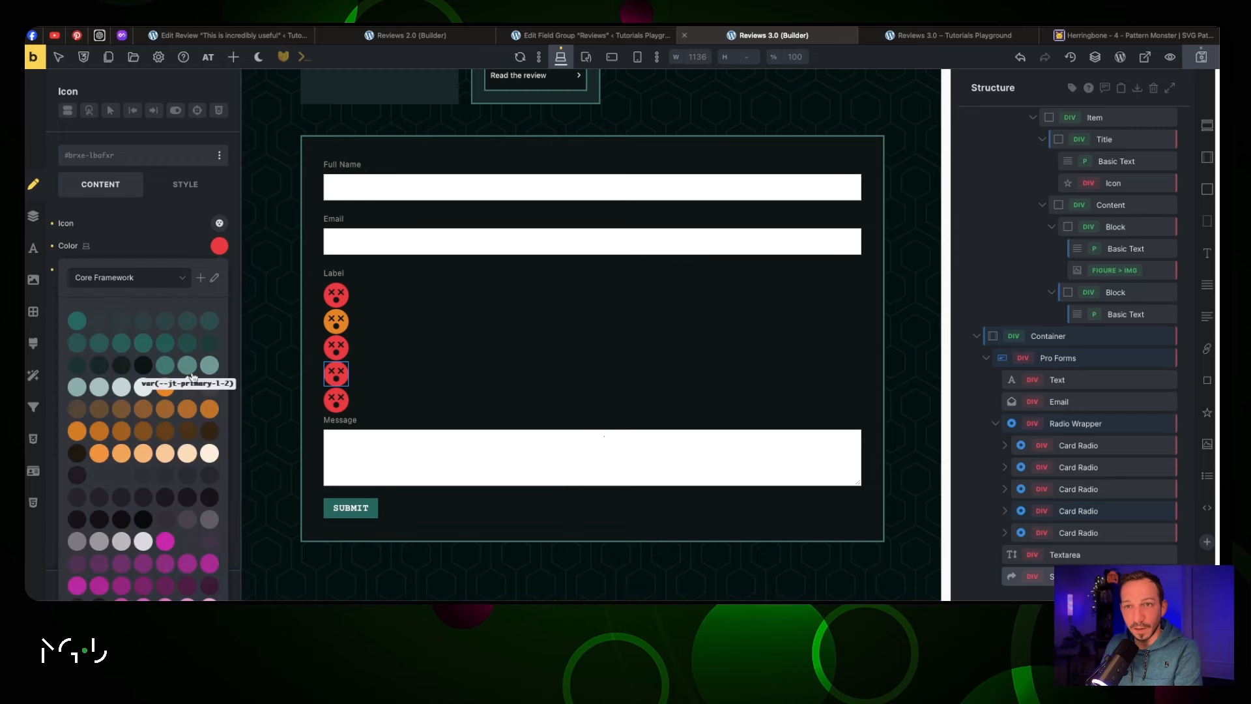
{"action": "left_click", "coordinate": [219, 246]}
{"action": "scroll", "coordinate": [606, 265], "scroll_direction": "down", "scroll_amount": 2}
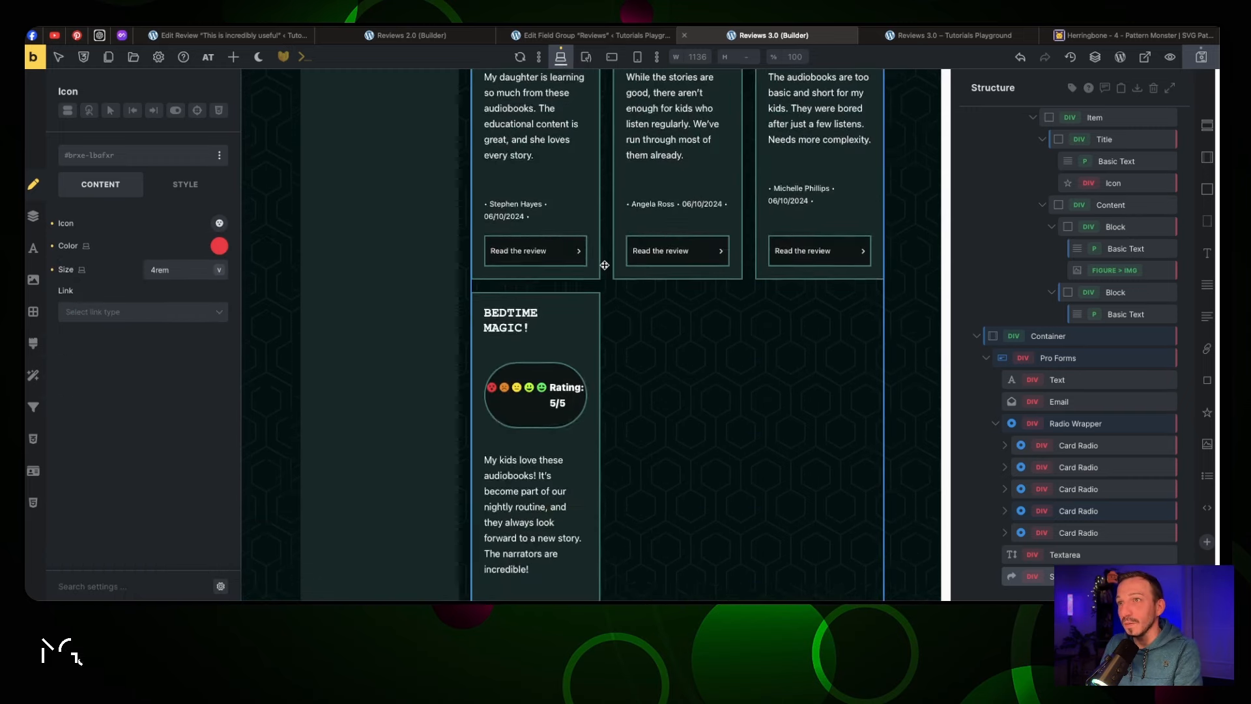
{"action": "scroll", "coordinate": [603, 264], "scroll_direction": "up", "scroll_amount": 4}
Look up the yellow and yellow-green smiley colour codes in the first review card
{"action": "left_click", "coordinate": [515, 269]}
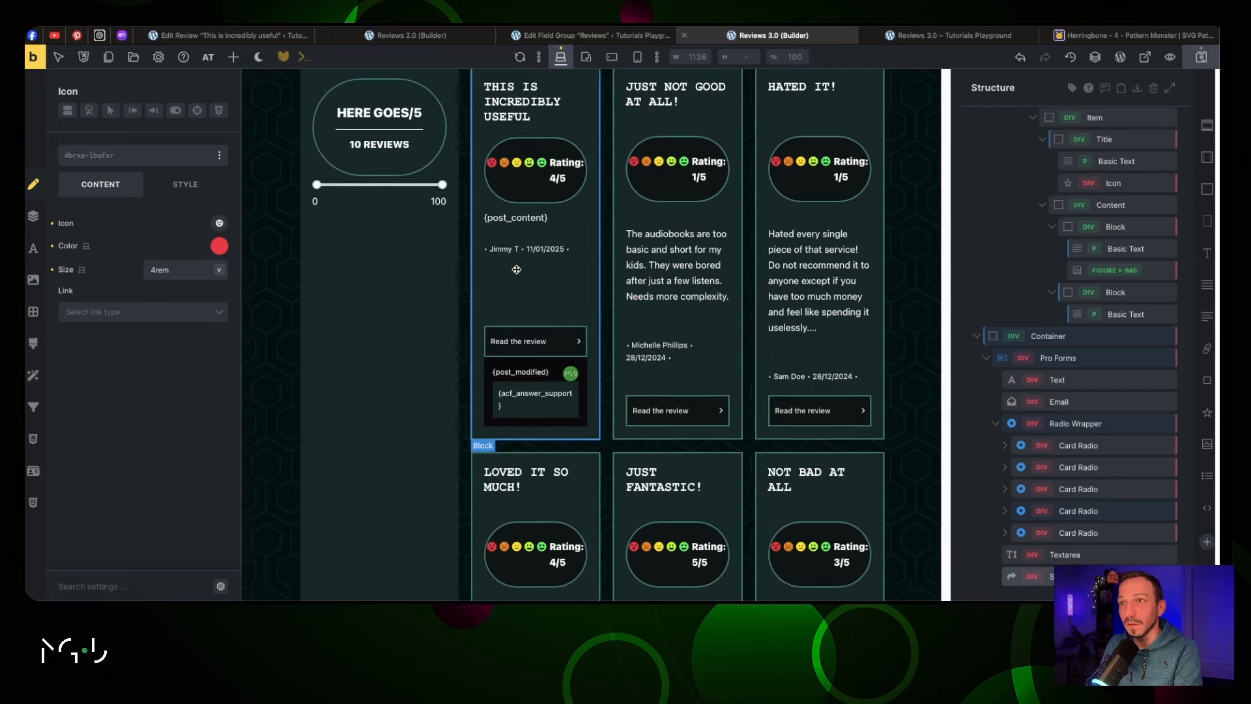
{"action": "left_click", "coordinate": [516, 166]}
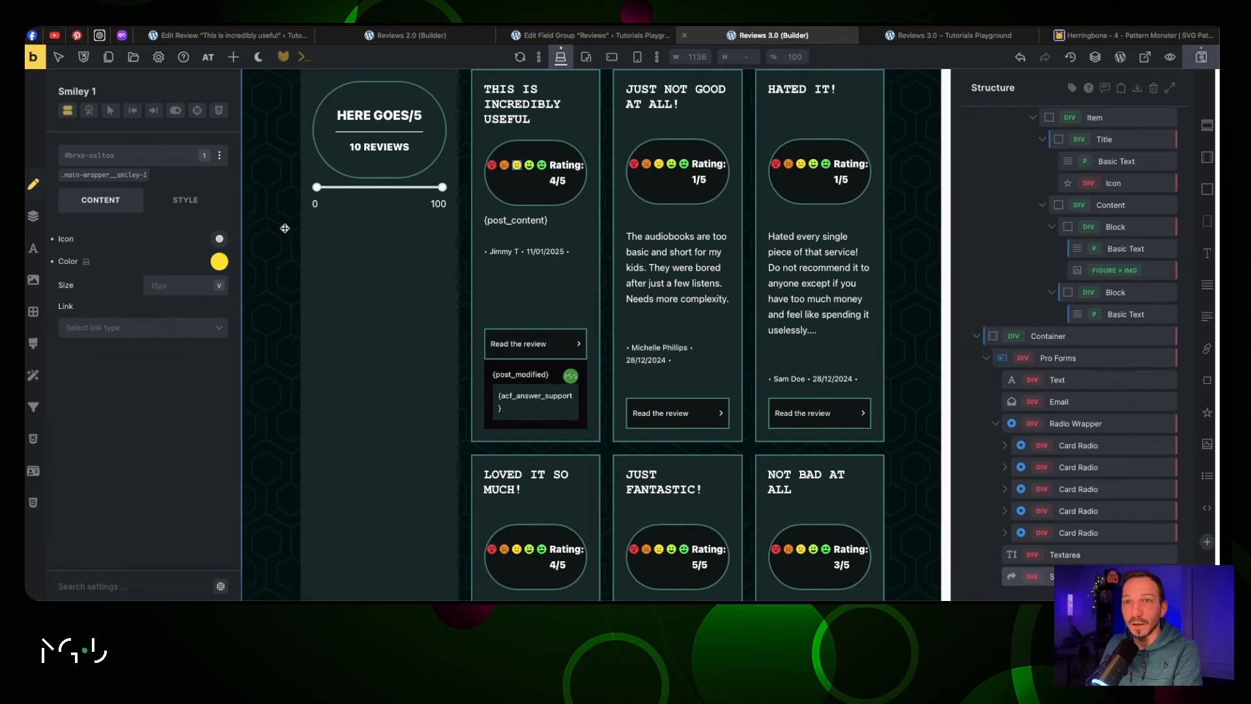
{"action": "left_click", "coordinate": [220, 263]}
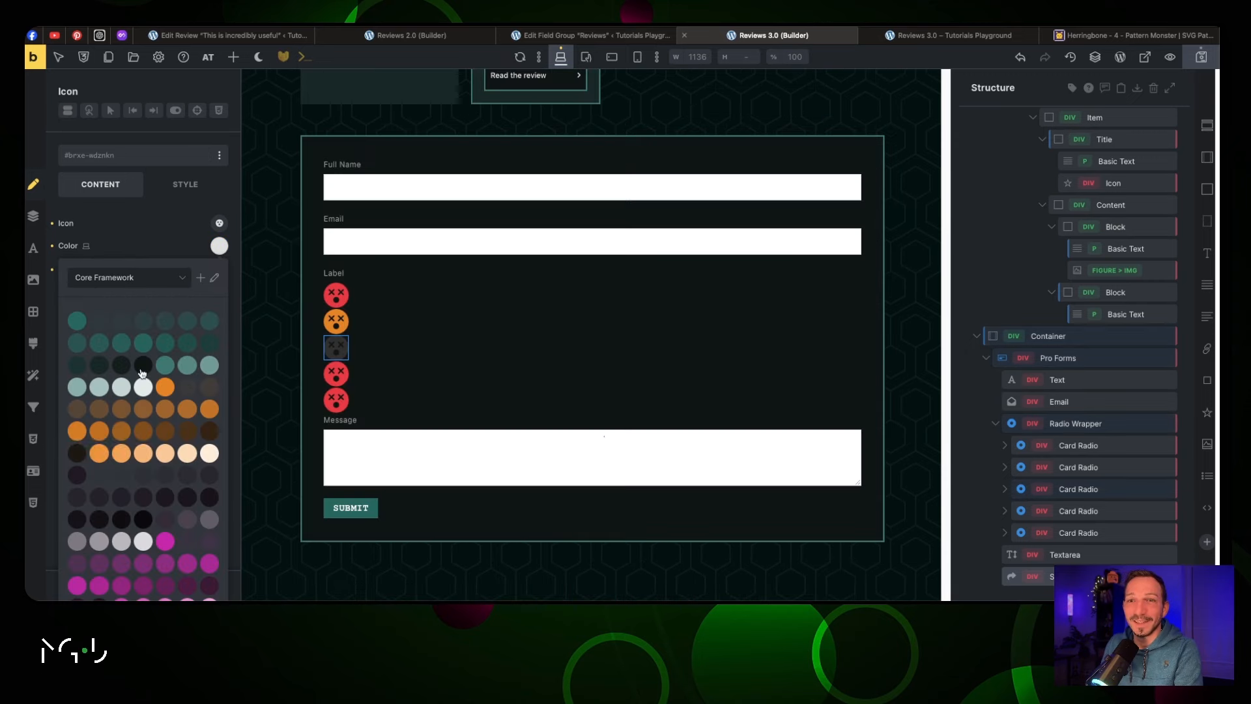
{"action": "scroll", "coordinate": [141, 384], "scroll_direction": "down", "scroll_amount": 10}
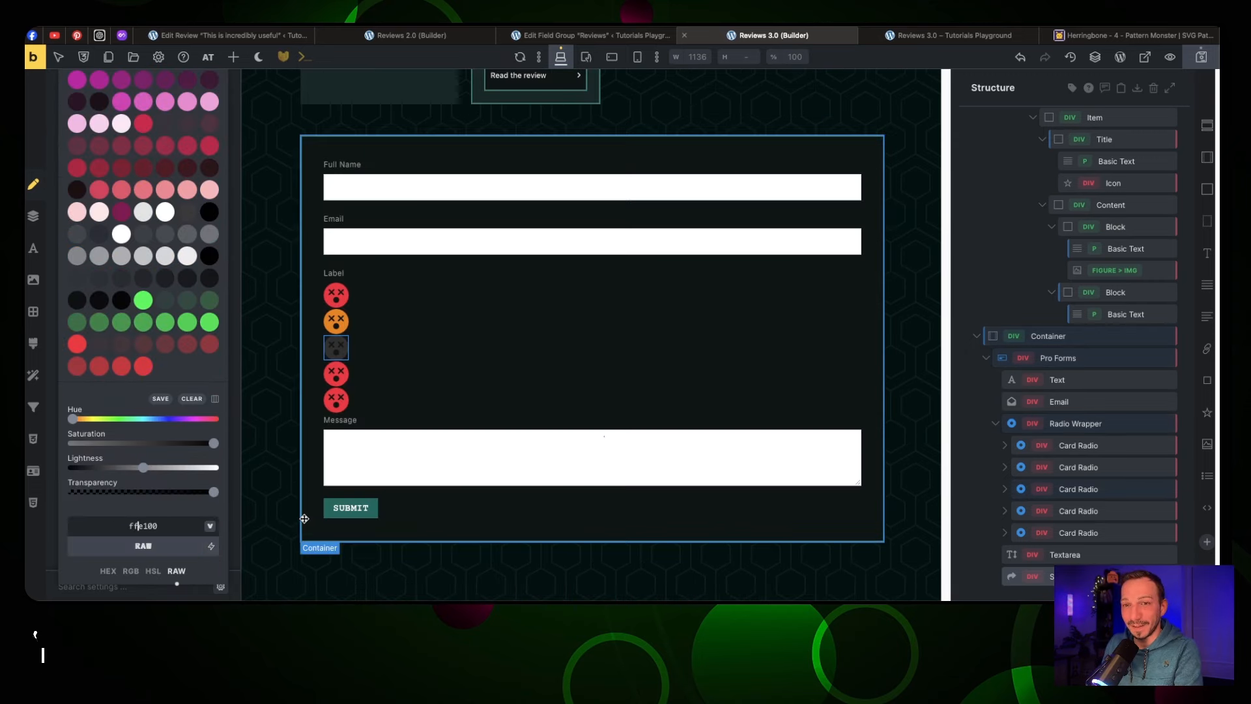
{"action": "type", "text": "#"}
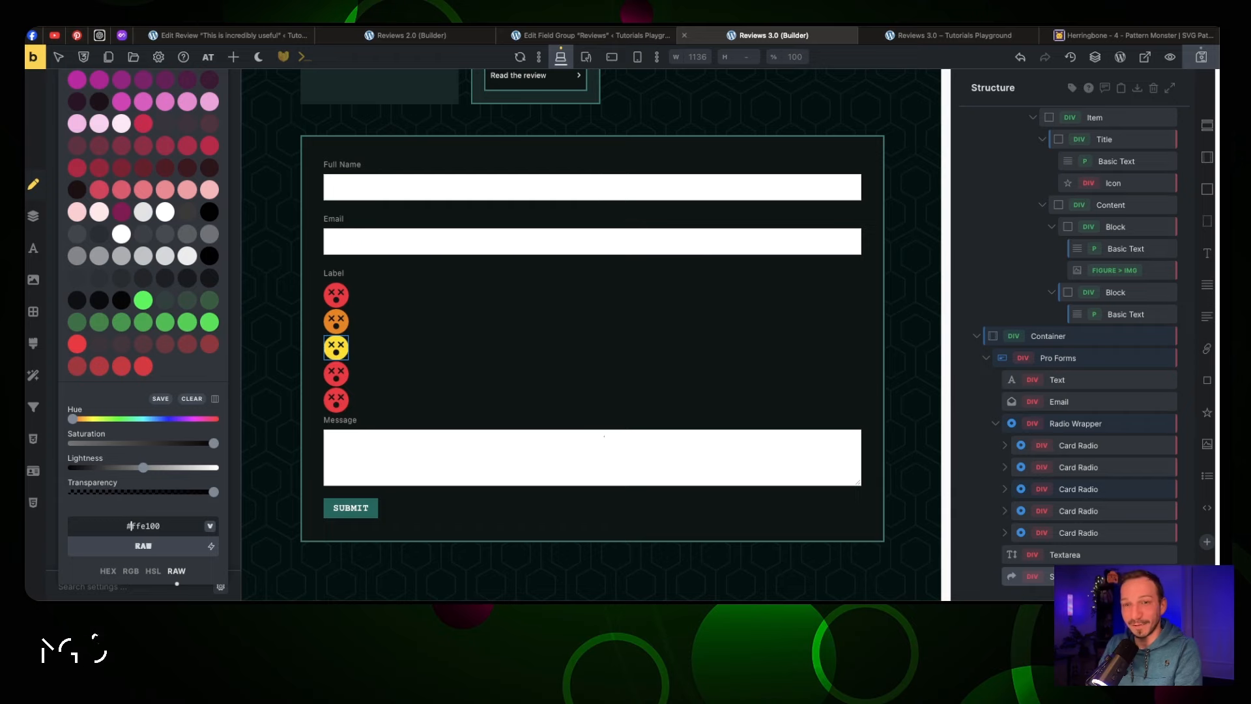
{"action": "scroll", "coordinate": [592, 218], "scroll_direction": "up", "scroll_amount": 5}
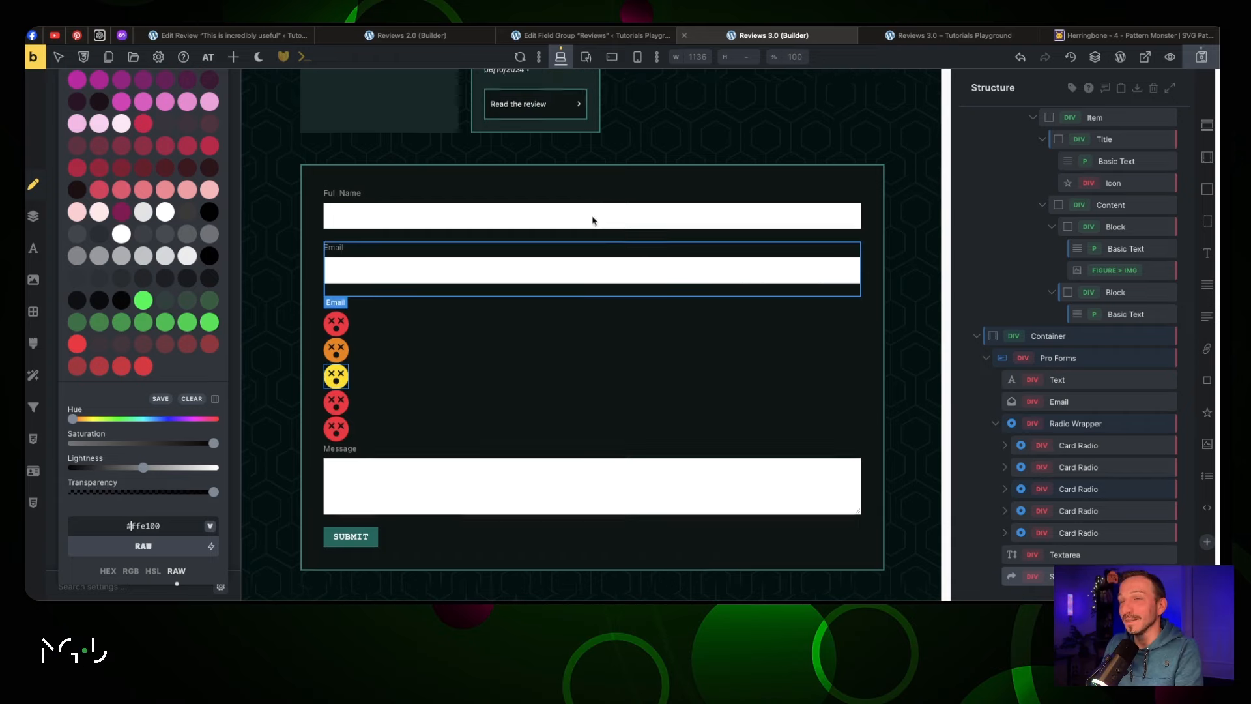
{"action": "scroll", "coordinate": [593, 216], "scroll_direction": "up", "scroll_amount": 5}
{"action": "scroll", "coordinate": [537, 202], "scroll_direction": "up", "scroll_amount": 7}
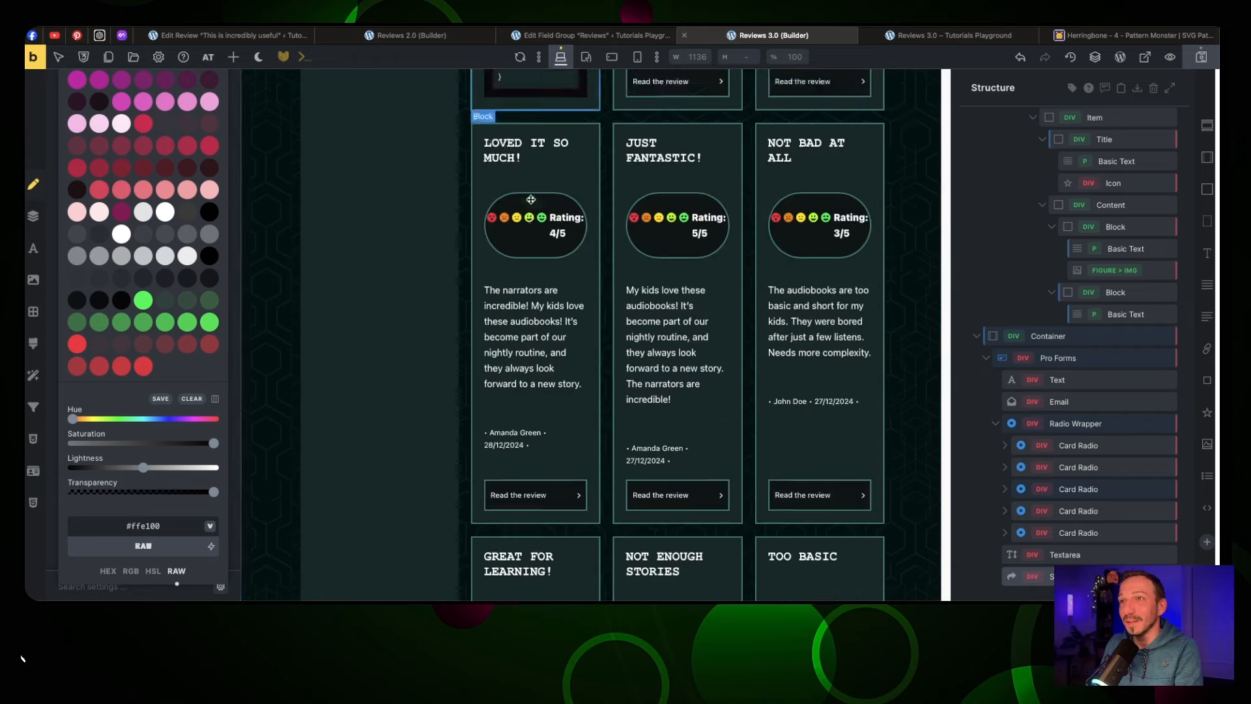
{"action": "left_click", "coordinate": [533, 171]}
{"action": "left_click", "coordinate": [533, 167]}
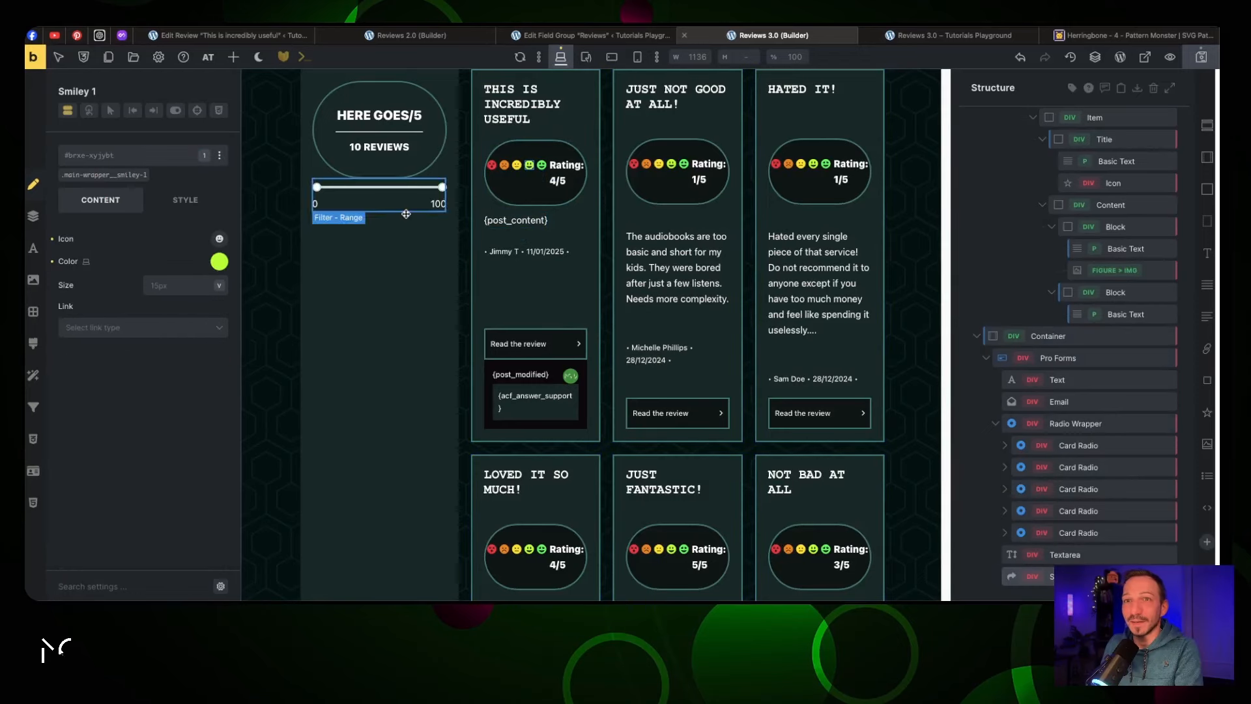
{"action": "left_click", "coordinate": [219, 262]}
{"action": "left_click", "coordinate": [219, 263]}
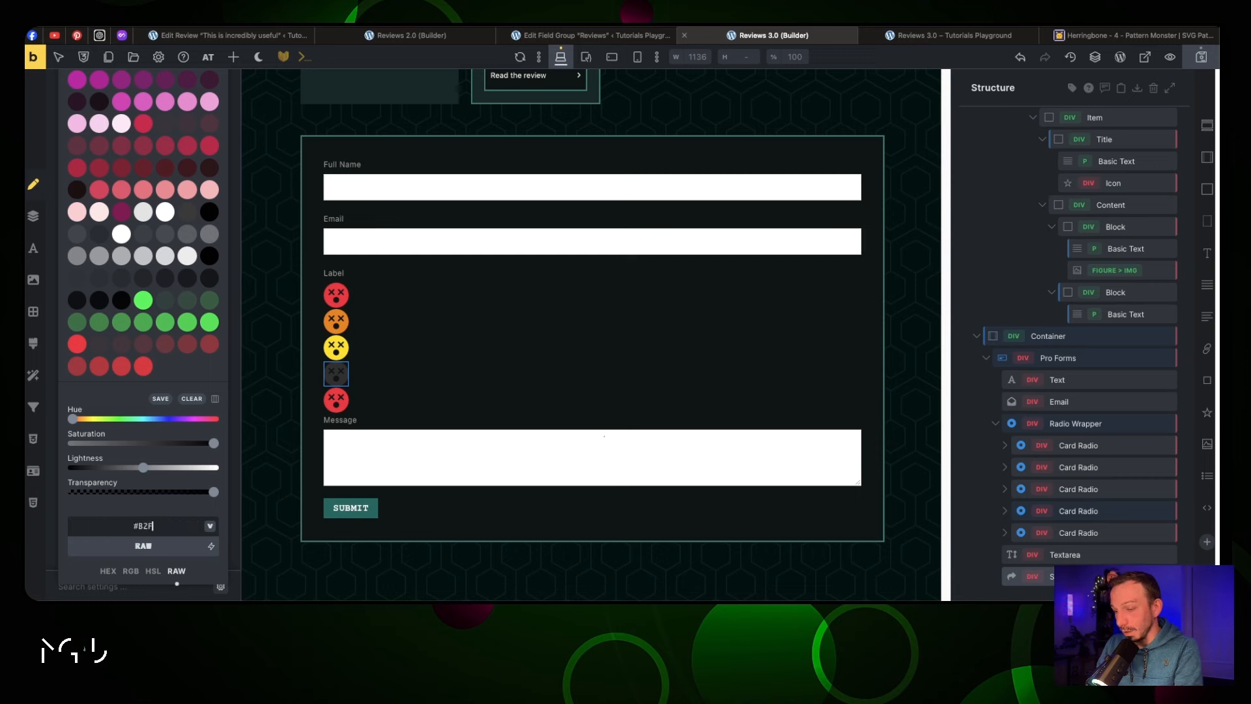
{"action": "type", "text": "F00"}
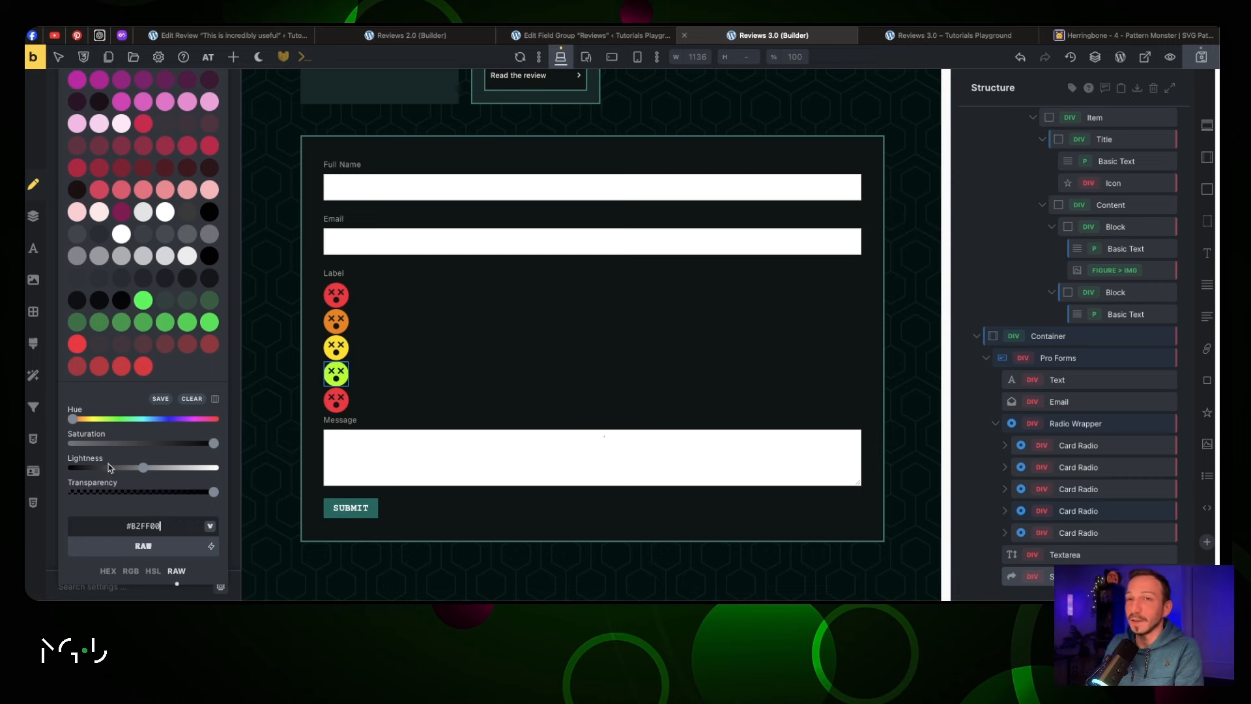
Make the fifth smiley success green with var(--jt-success)
{"action": "left_click", "coordinate": [336, 400]}
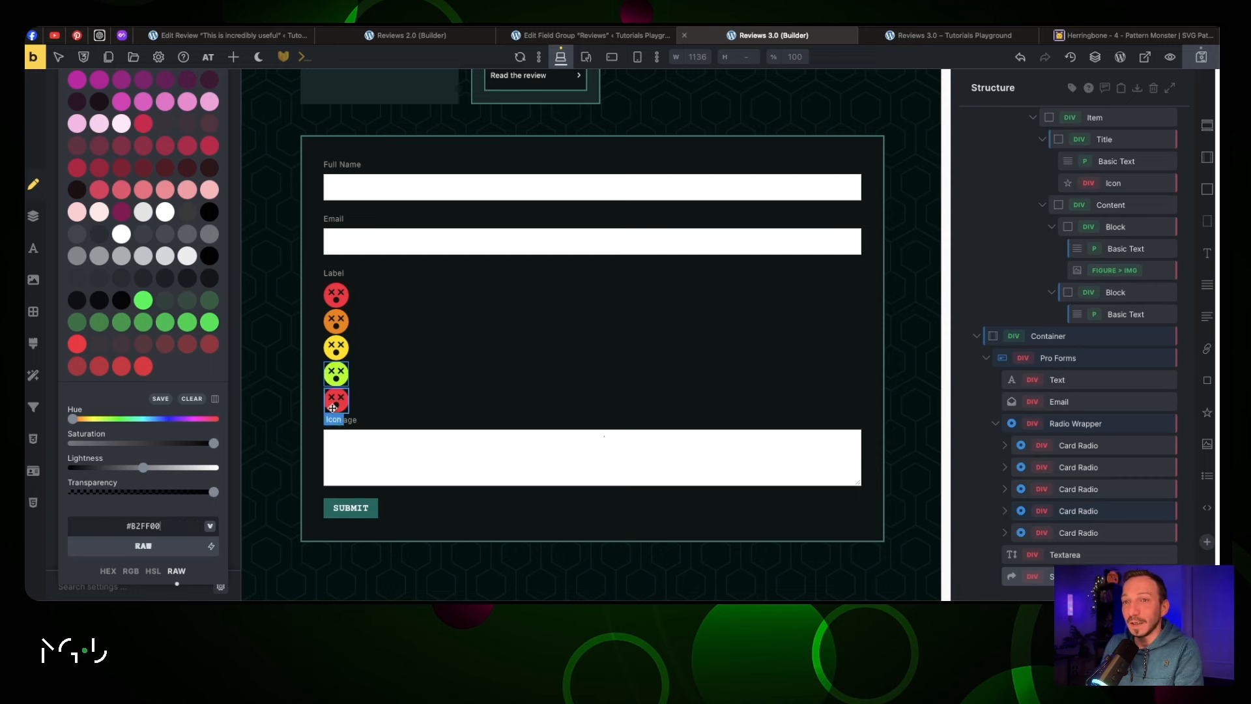
{"action": "left_click", "coordinate": [219, 245]}
{"action": "scroll", "coordinate": [195, 315], "scroll_direction": "down", "scroll_amount": 5}
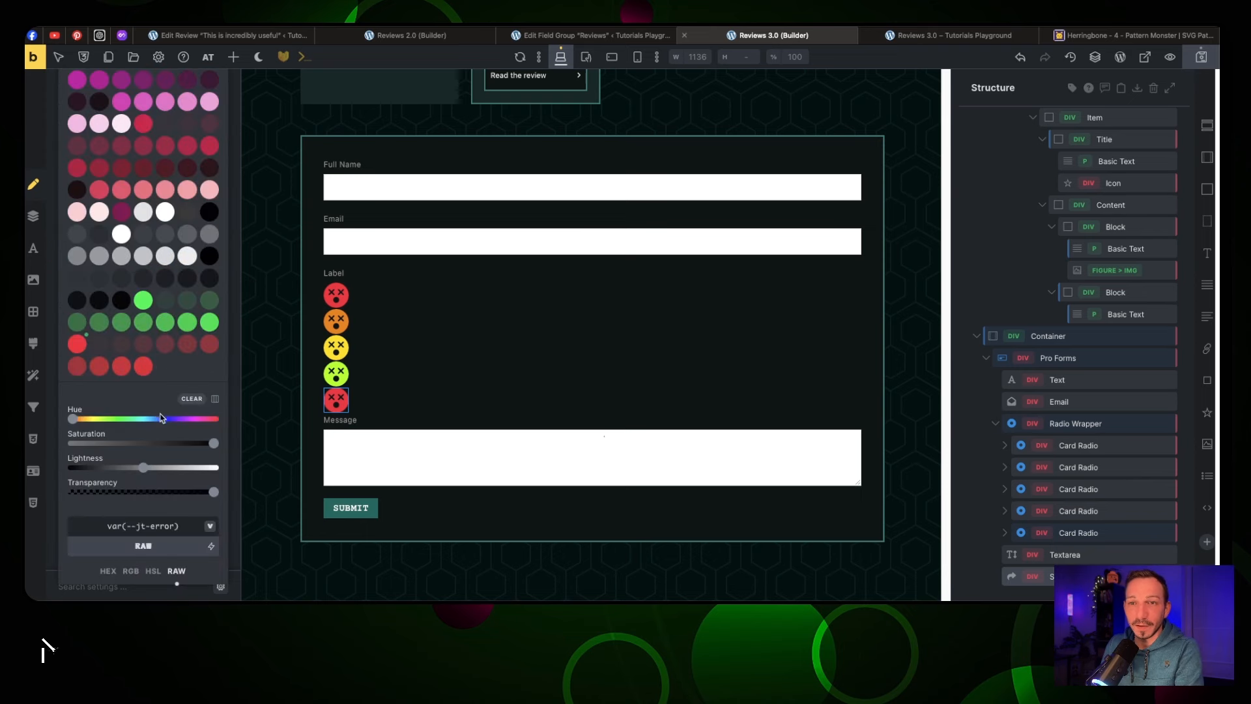
{"action": "left_click", "coordinate": [142, 300]}
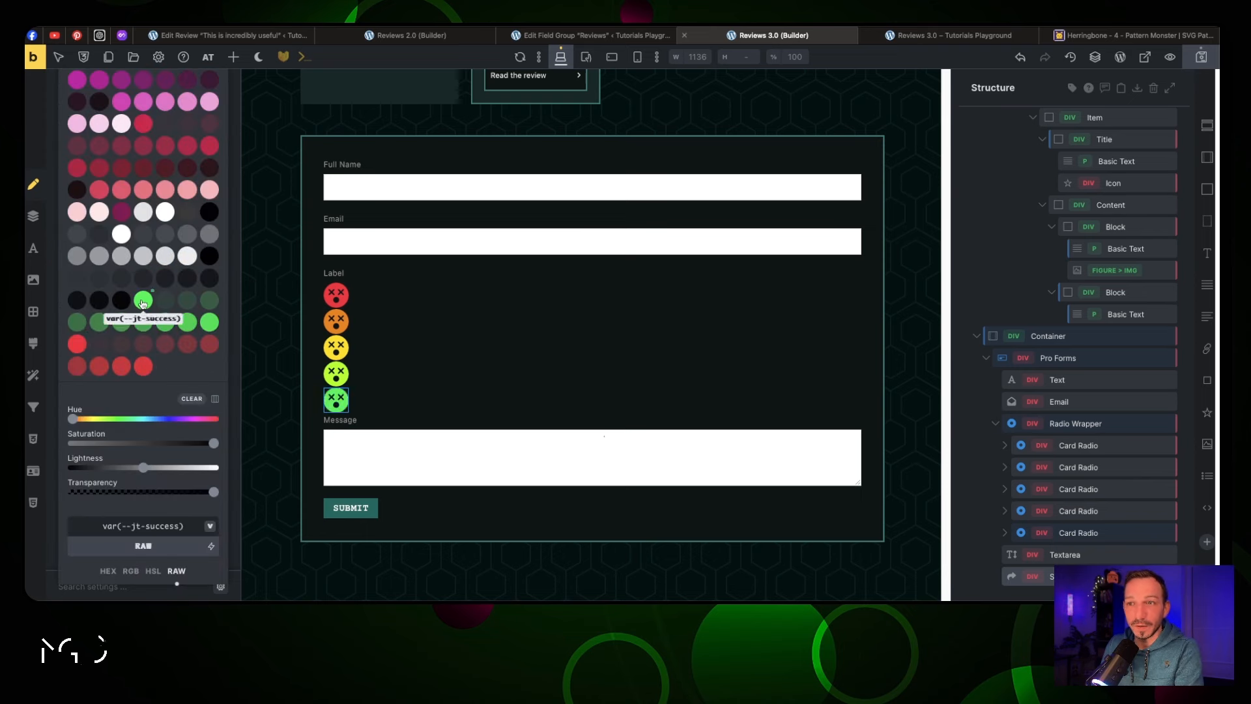
{"action": "left_click", "coordinate": [313, 372]}
{"action": "left_click", "coordinate": [337, 321]}
{"action": "left_click", "coordinate": [220, 223]}
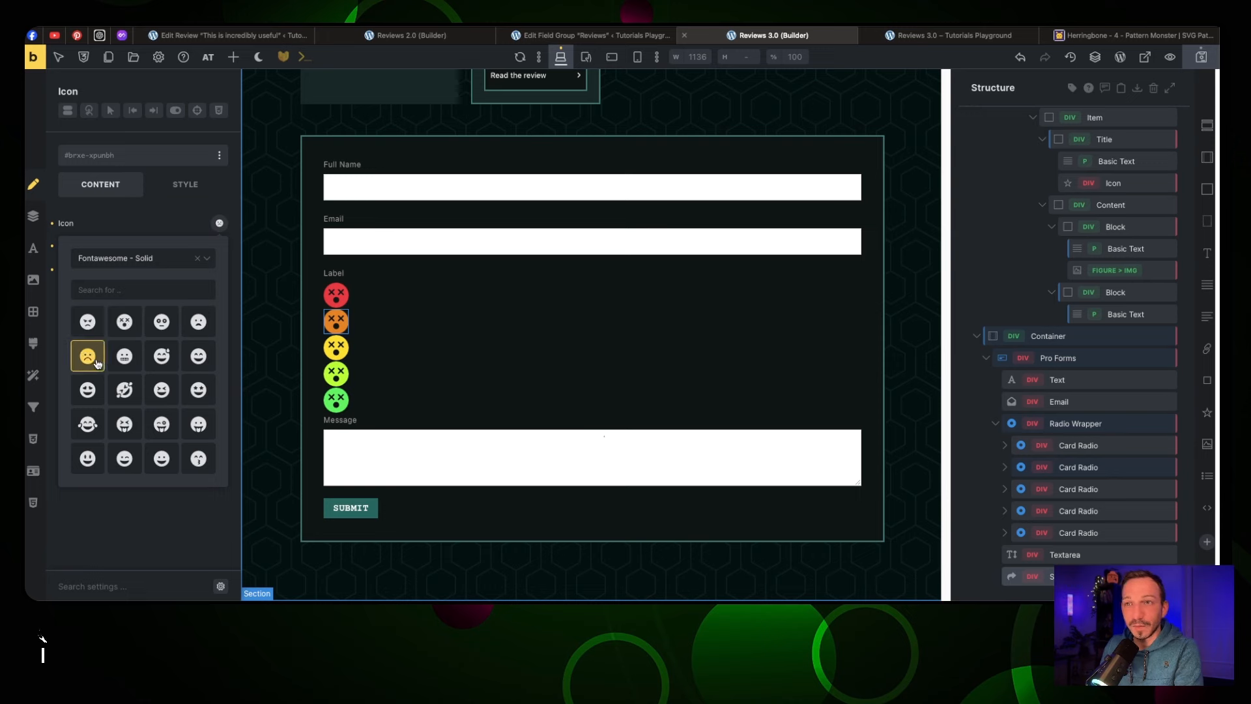
Give cards two to five frowning, neutral, smiling and grinning face icons
{"action": "left_click", "coordinate": [337, 353]}
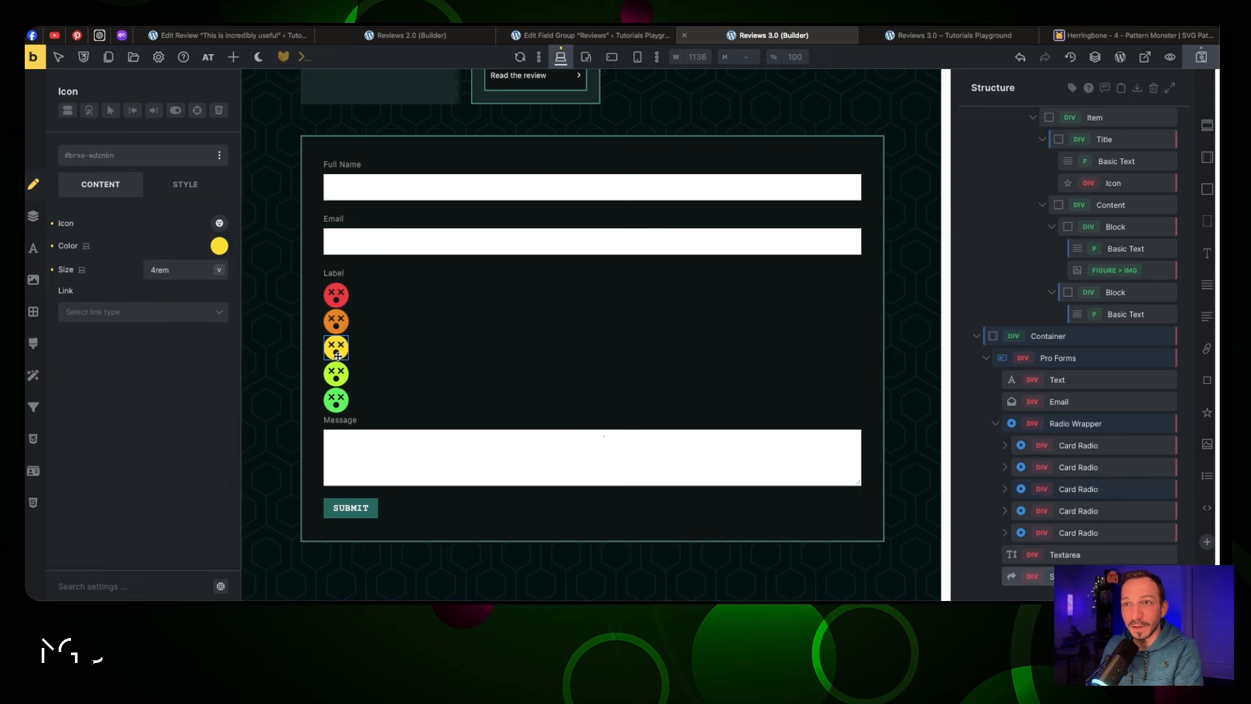
{"action": "left_click", "coordinate": [220, 223]}
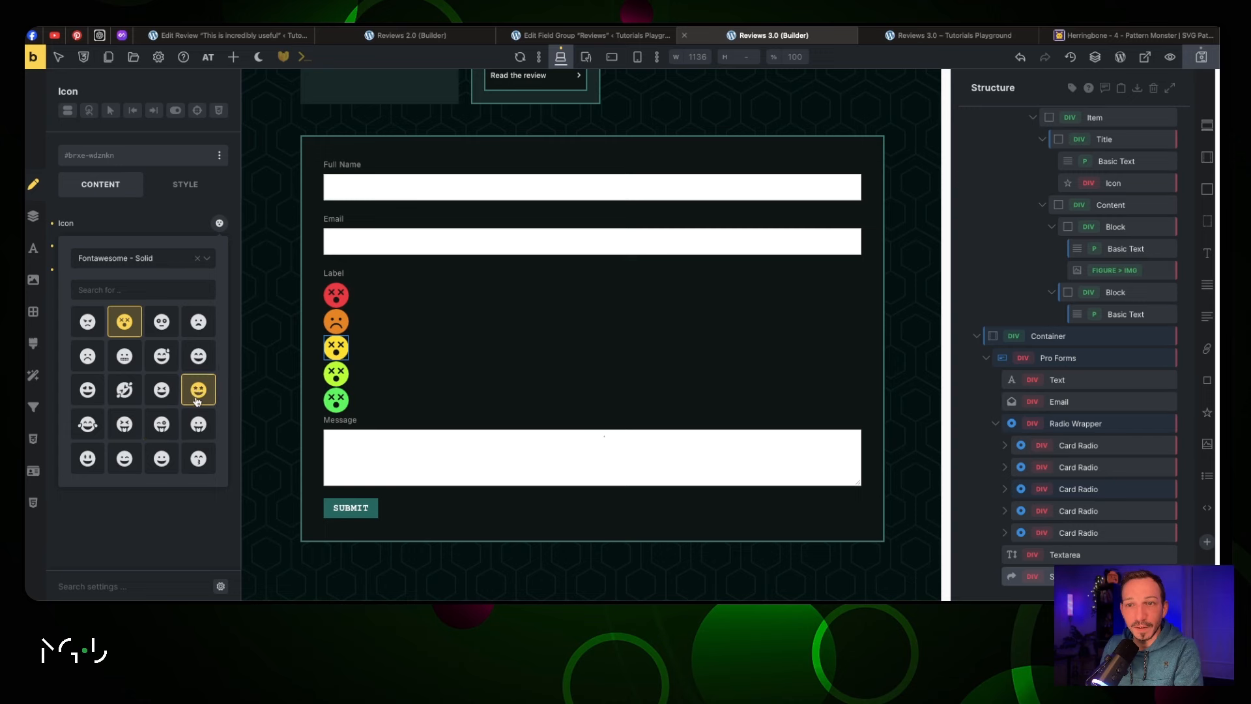
{"action": "scroll", "coordinate": [196, 417], "scroll_direction": "down", "scroll_amount": 3}
{"action": "left_click", "coordinate": [198, 417]}
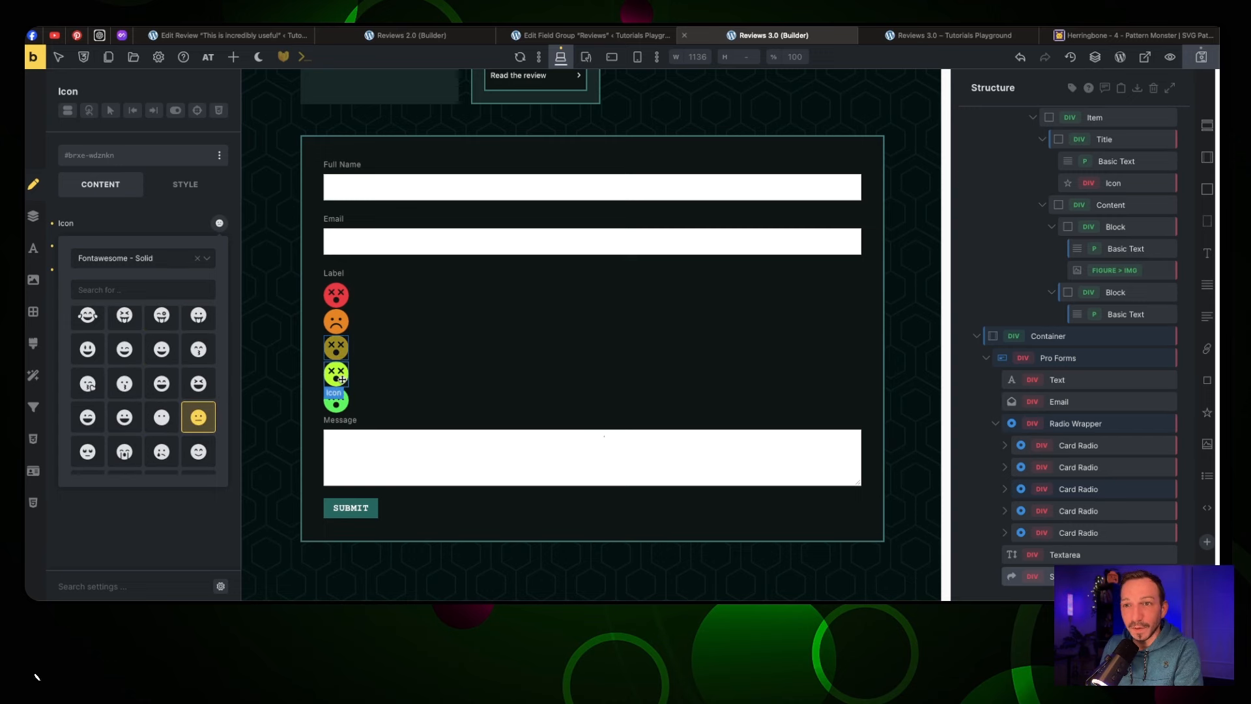
{"action": "left_click", "coordinate": [336, 374]}
{"action": "left_click", "coordinate": [220, 225]}
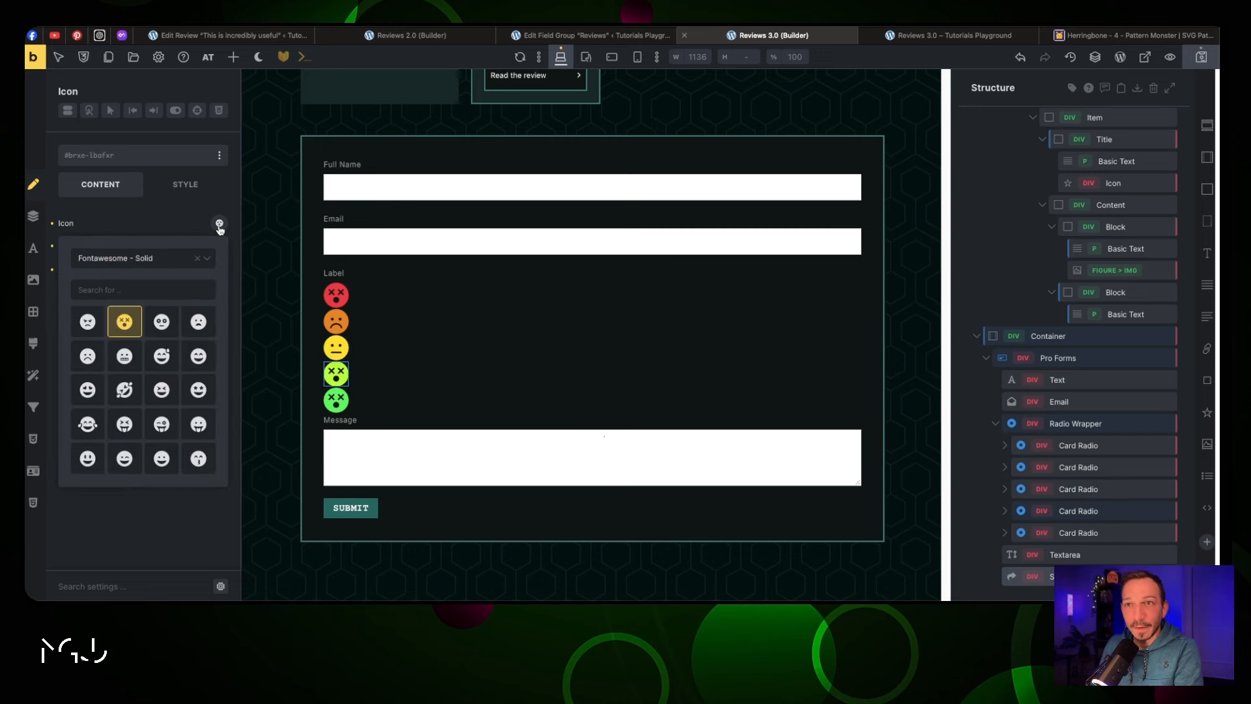
{"action": "left_click", "coordinate": [88, 458]}
{"action": "left_click", "coordinate": [335, 400]}
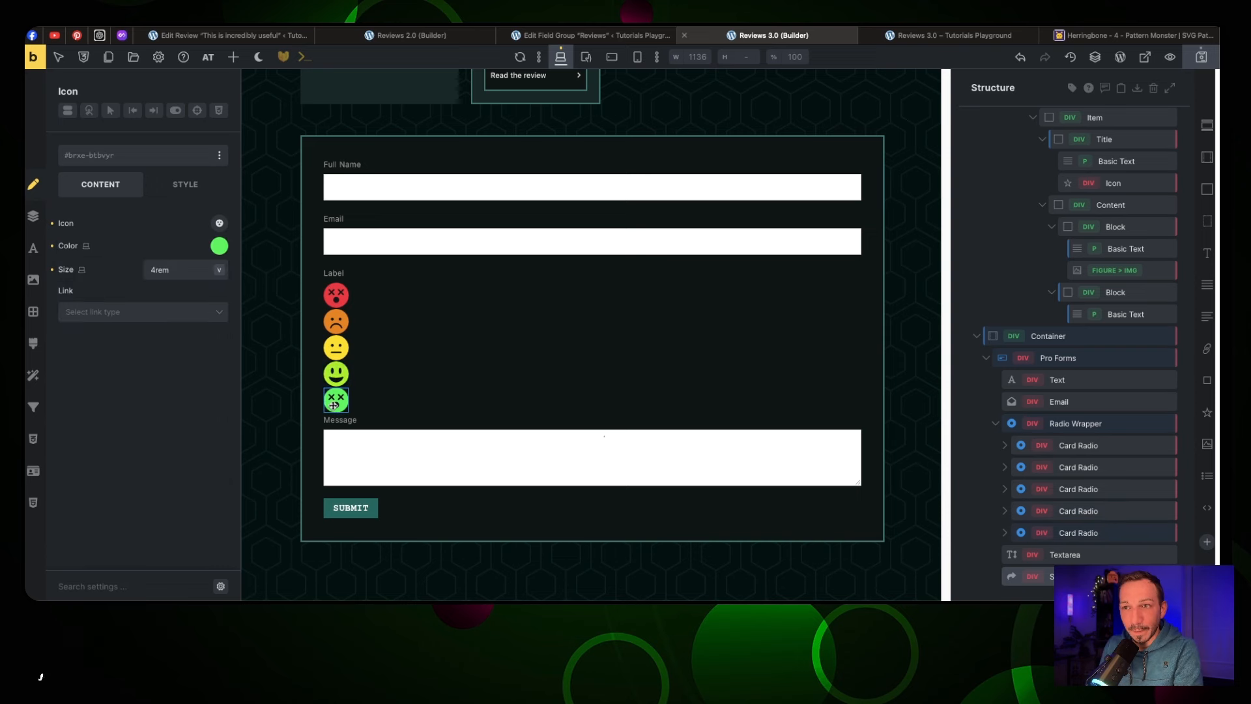
{"action": "left_click", "coordinate": [220, 223]}
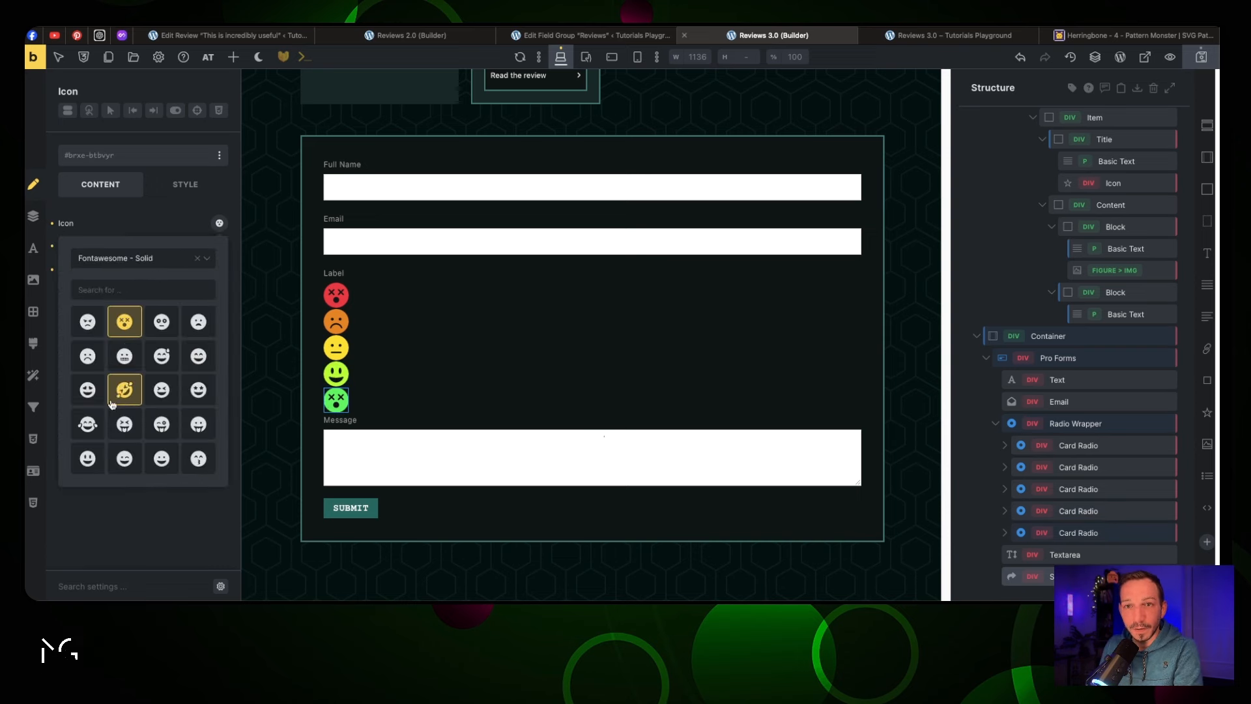
{"action": "left_click", "coordinate": [87, 389]}
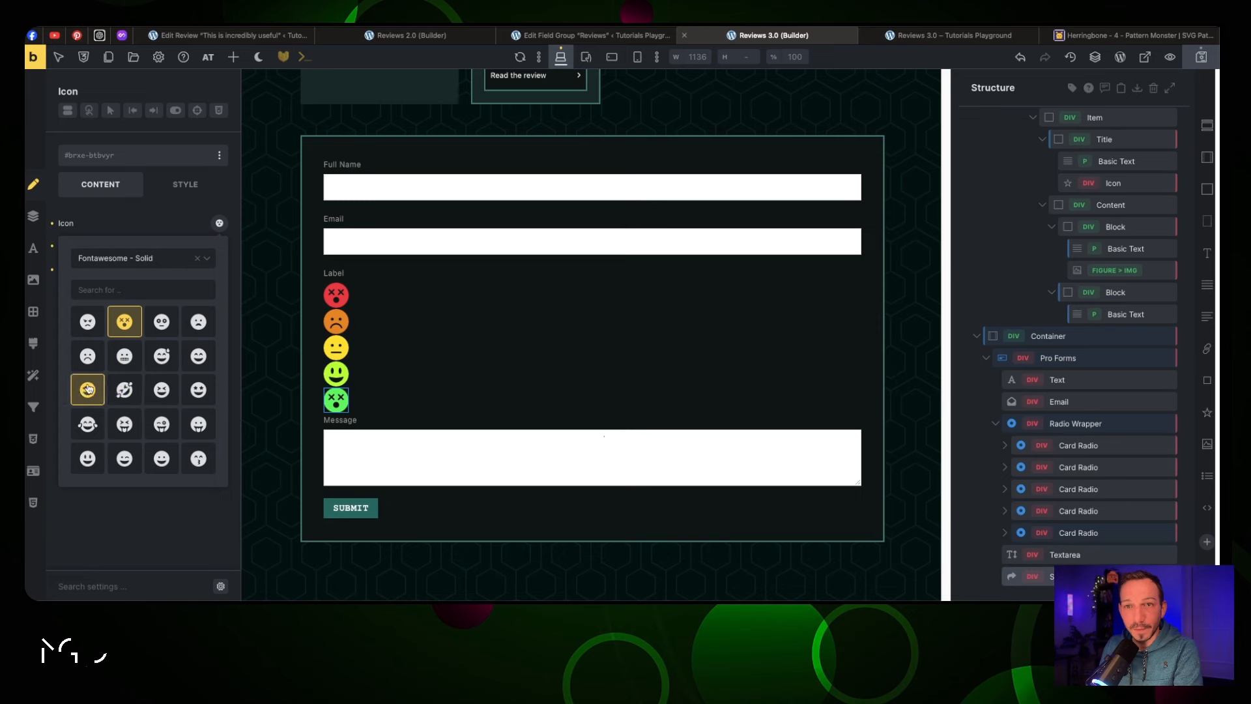
{"action": "left_click", "coordinate": [1077, 423]}
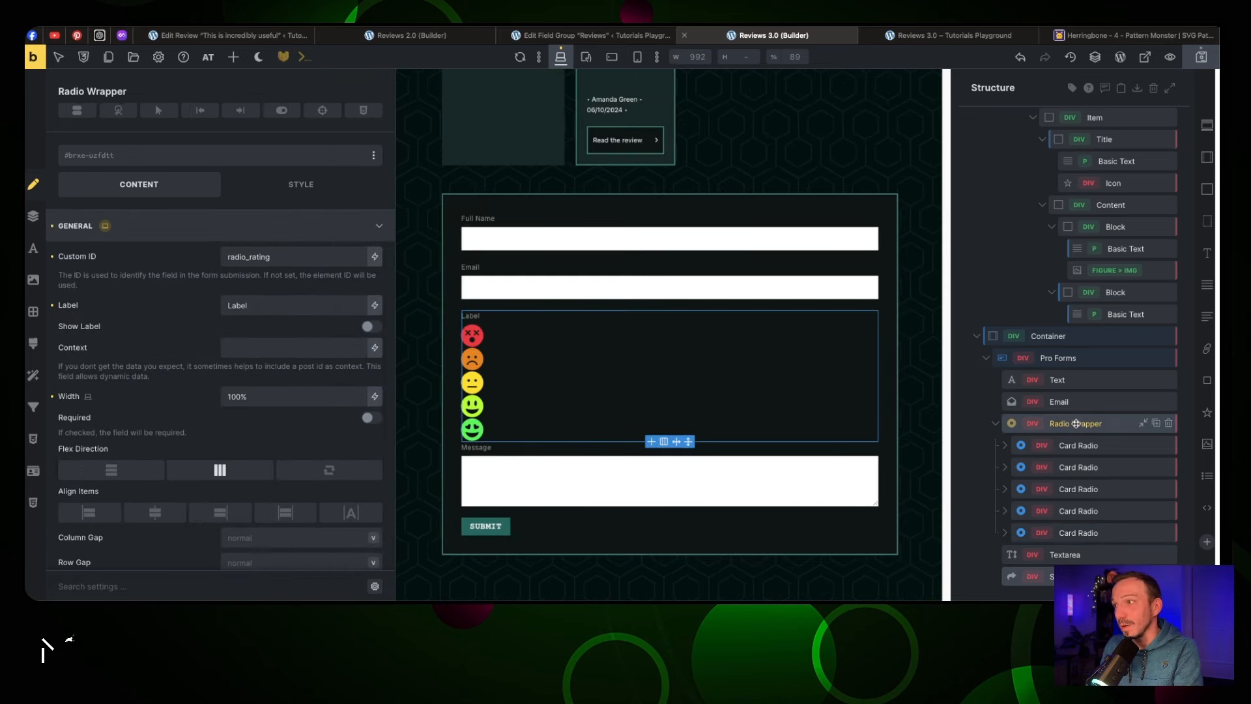
Set the Radio Wrapper's flex direction to row, save, and preview the live Reviews form
{"action": "left_click", "coordinate": [220, 469]}
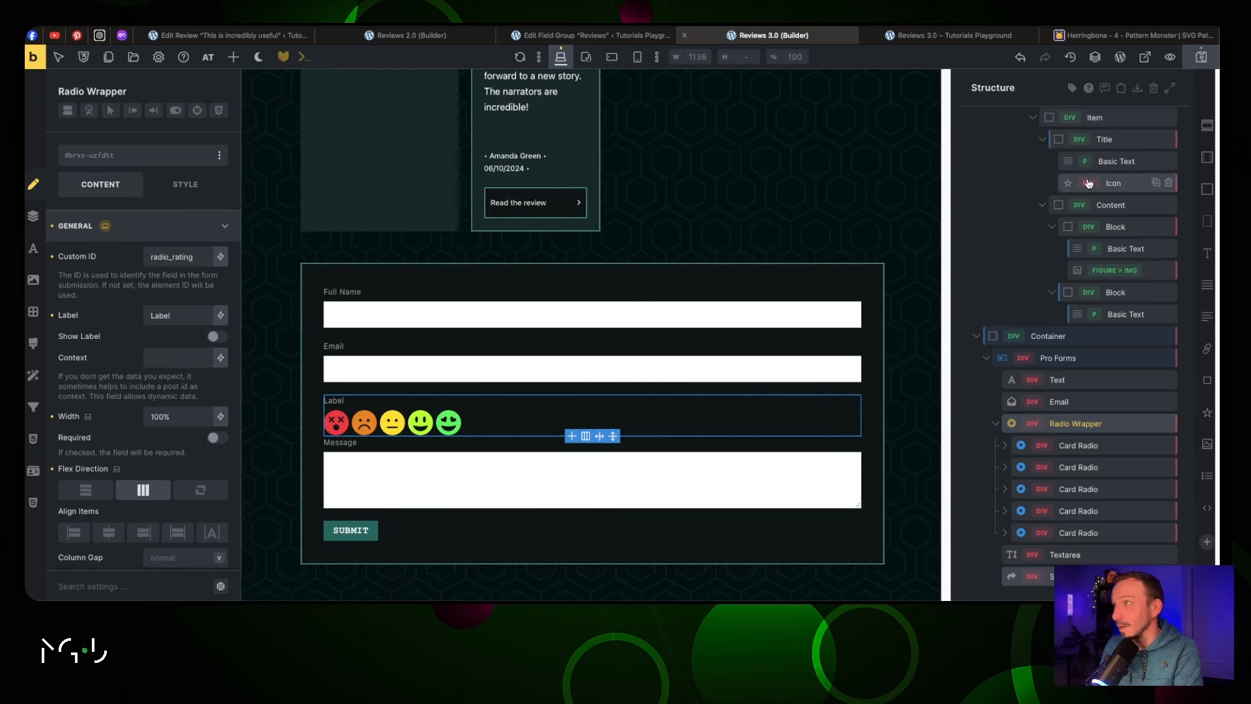
{"action": "left_click", "coordinate": [1205, 62]}
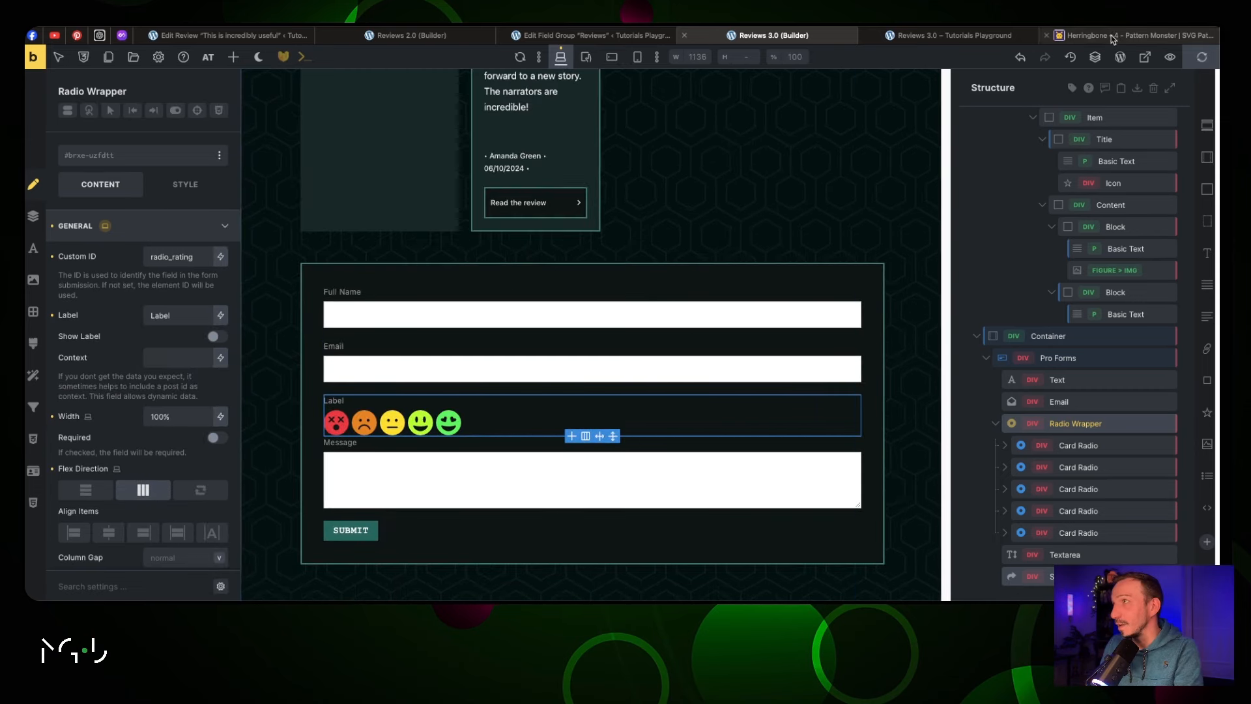
{"action": "left_click", "coordinate": [986, 36]}
{"action": "scroll", "coordinate": [640, 262], "scroll_direction": "down", "scroll_amount": 15}
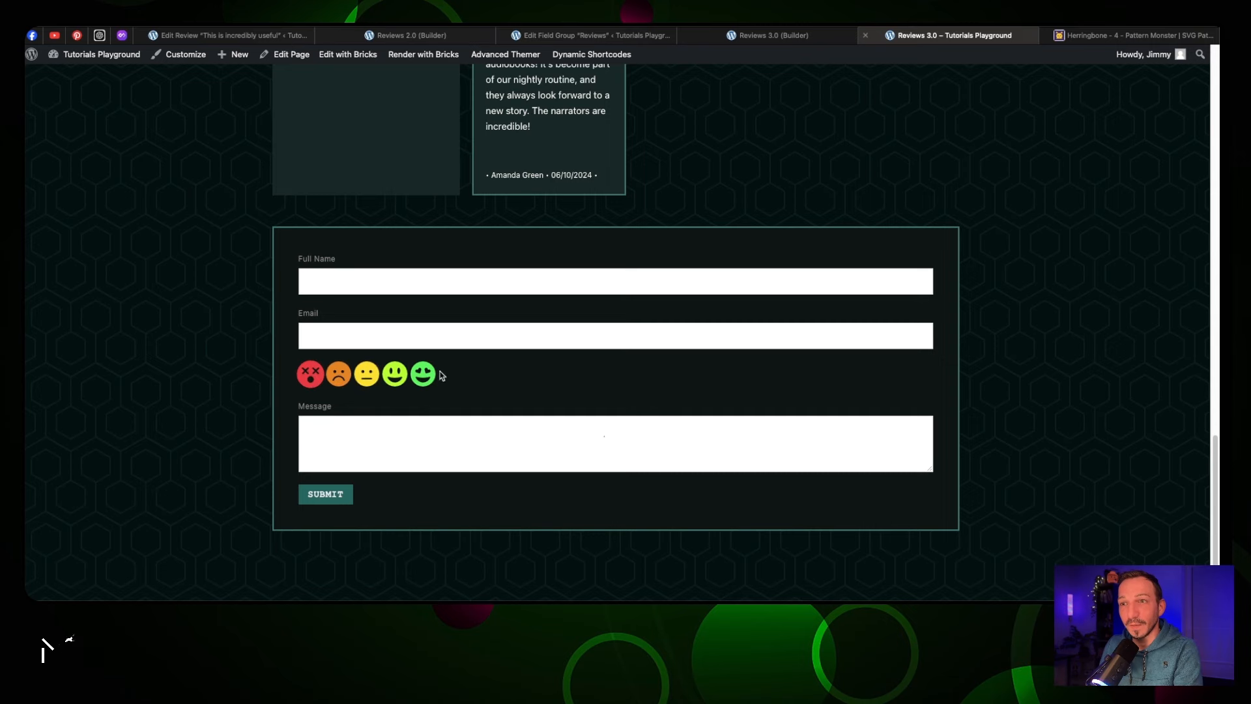
{"action": "left_click", "coordinate": [801, 35]}
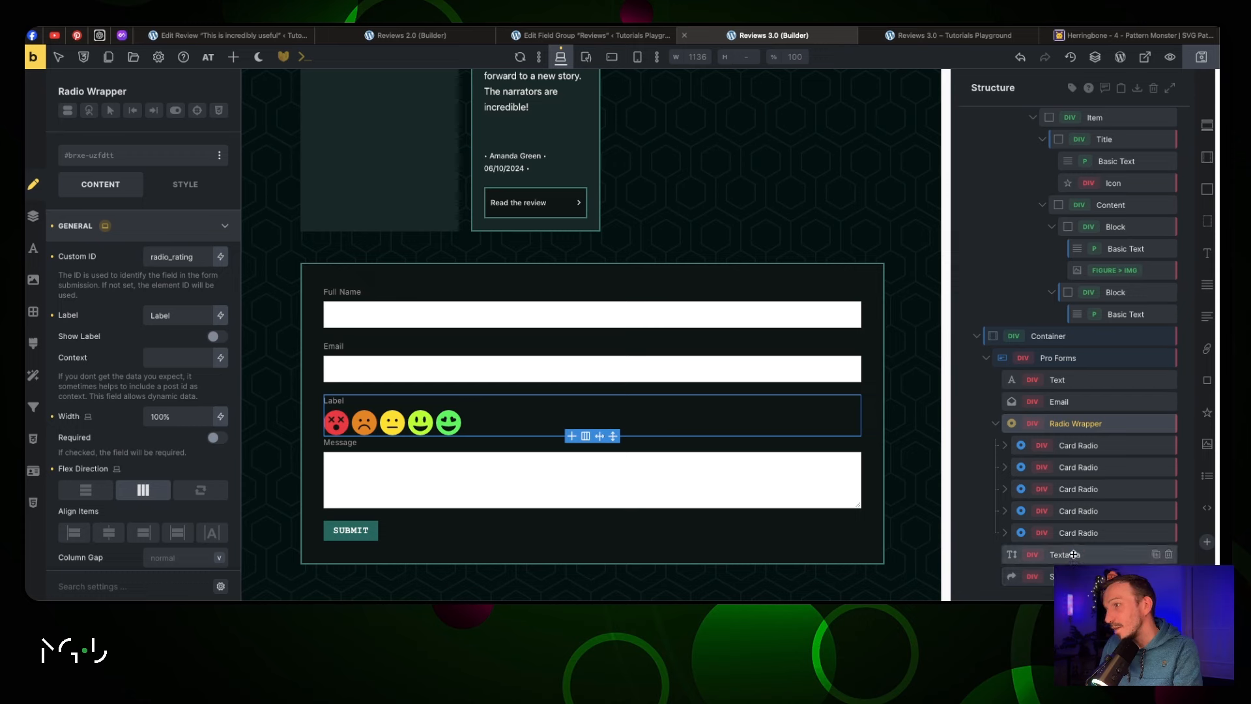
Add a Live Value element below the rating faces, connected to the radio_rating field
{"action": "left_click", "coordinate": [233, 57]}
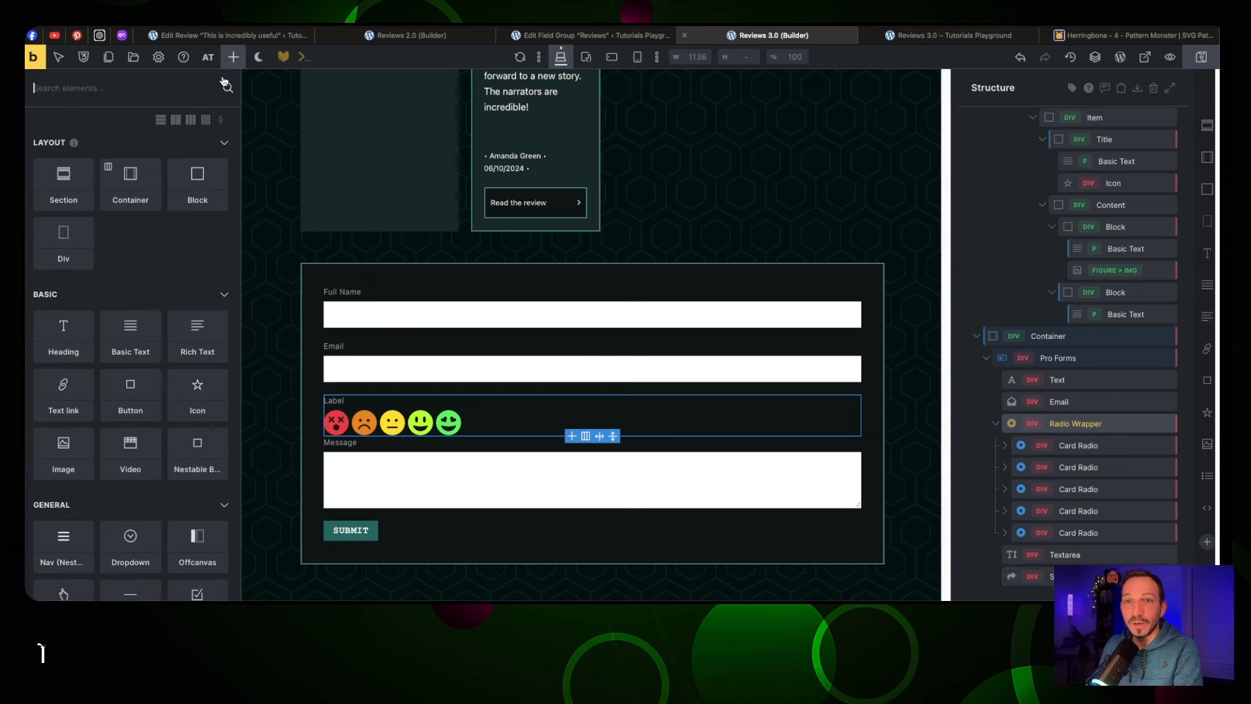
{"action": "left_click", "coordinate": [186, 90]}
{"action": "type", "text": "live"}
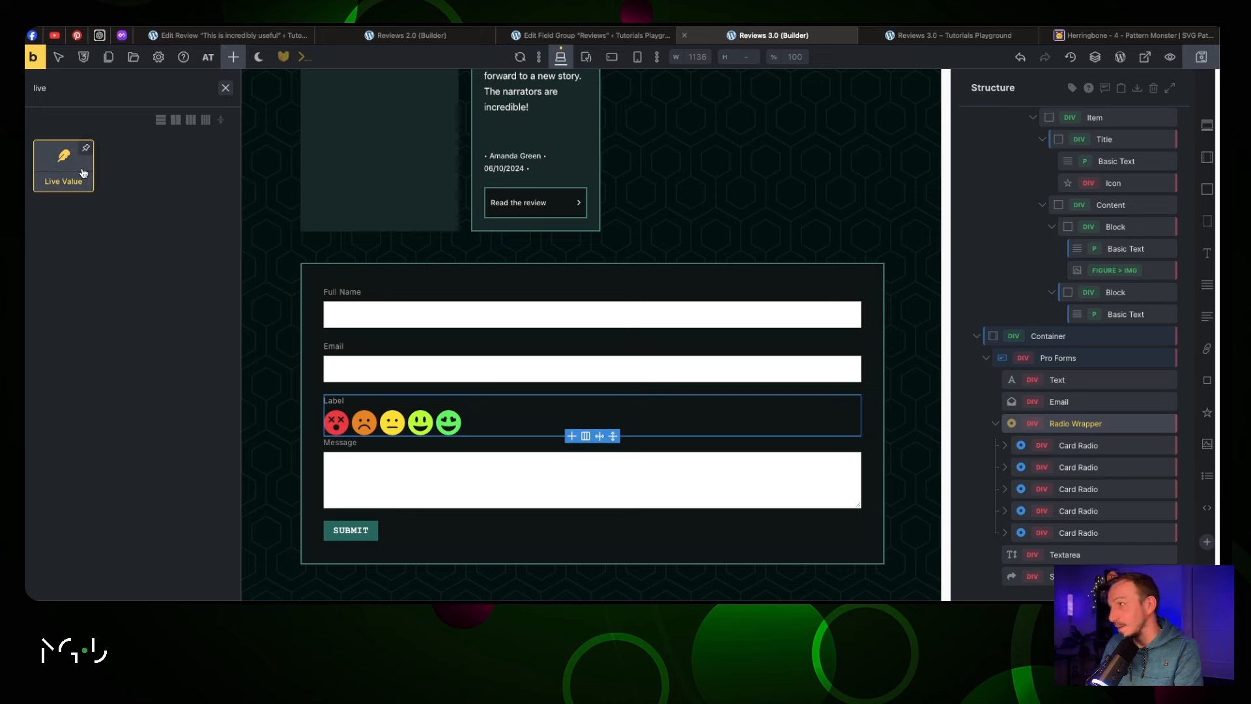
{"action": "left_click_drag", "start_coordinate": [83, 173], "coordinate": [1043, 524]}
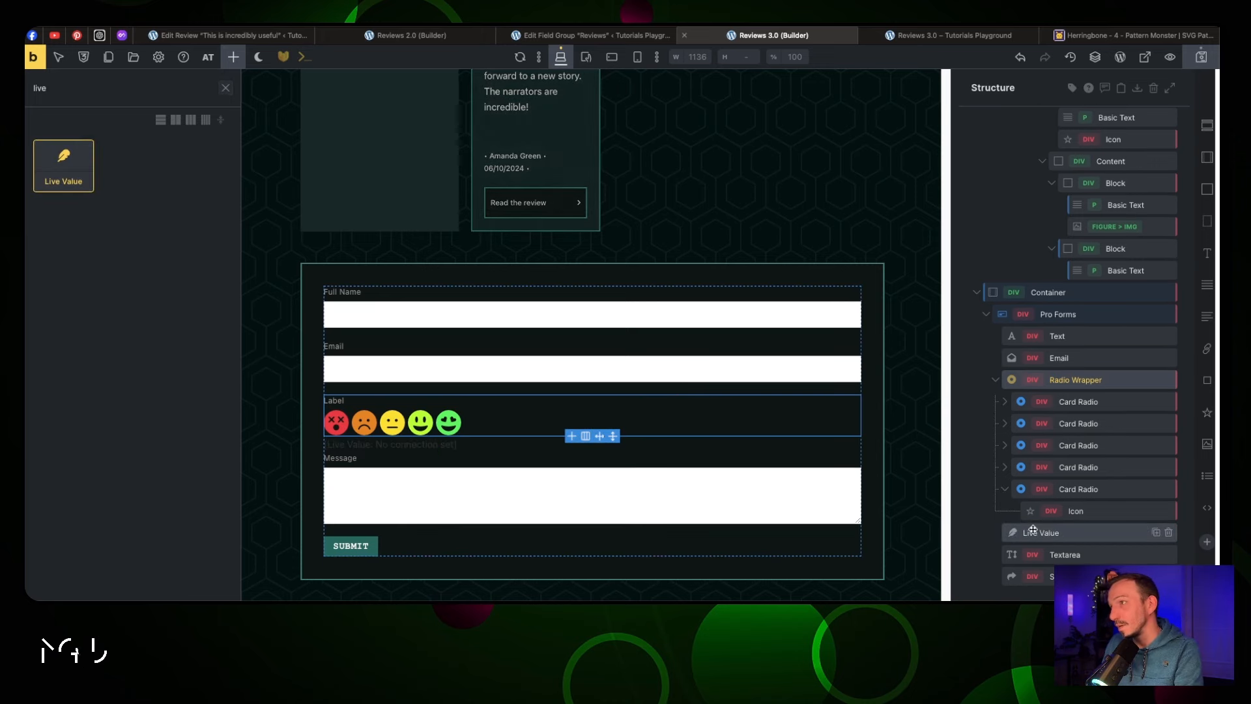
{"action": "left_click", "coordinate": [434, 444]}
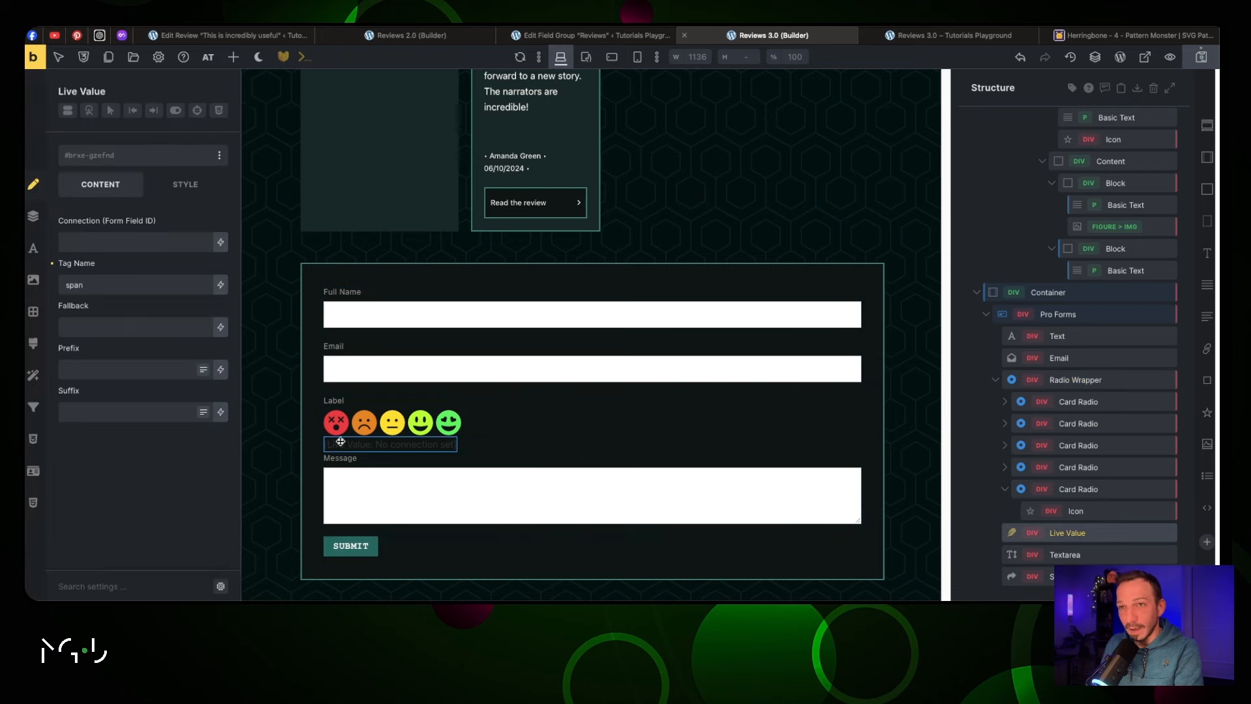
{"action": "left_click", "coordinate": [366, 411]}
{"action": "double_click", "coordinate": [269, 258]}
{"action": "key", "text": "ctrl+c"}
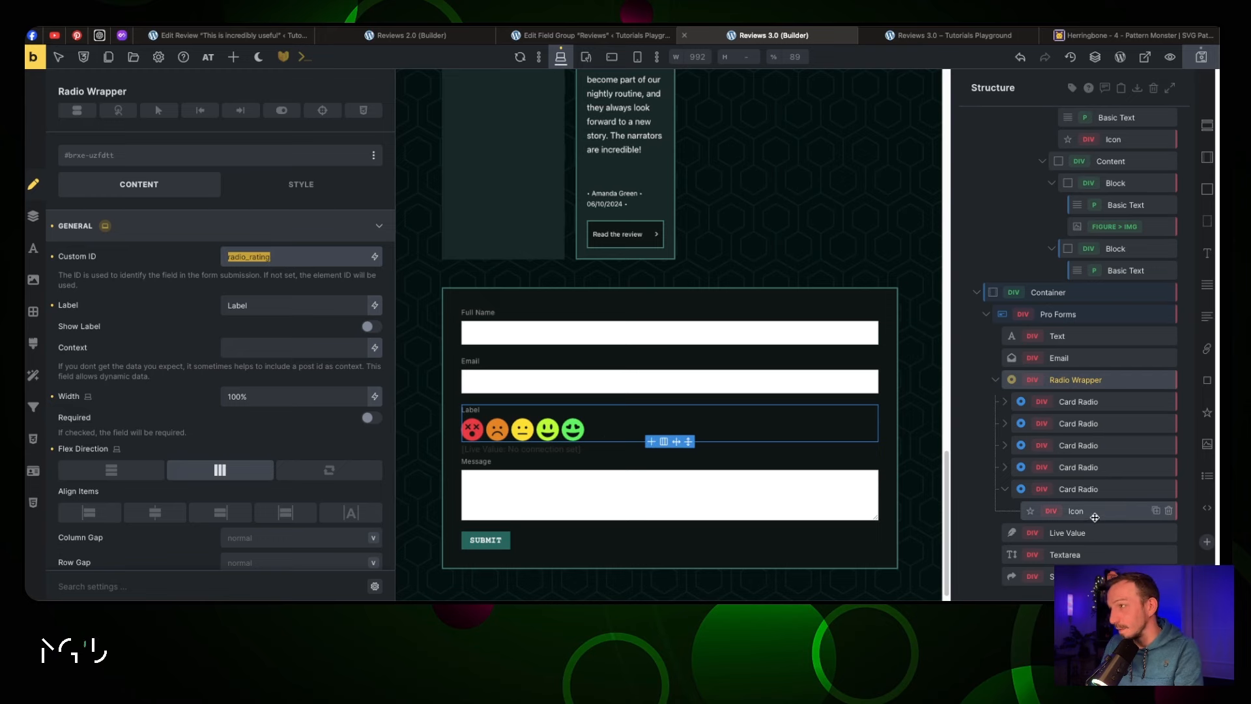
{"action": "left_click", "coordinate": [1075, 532]}
{"action": "left_click", "coordinate": [116, 245]}
{"action": "key", "text": "ctrl+v"}
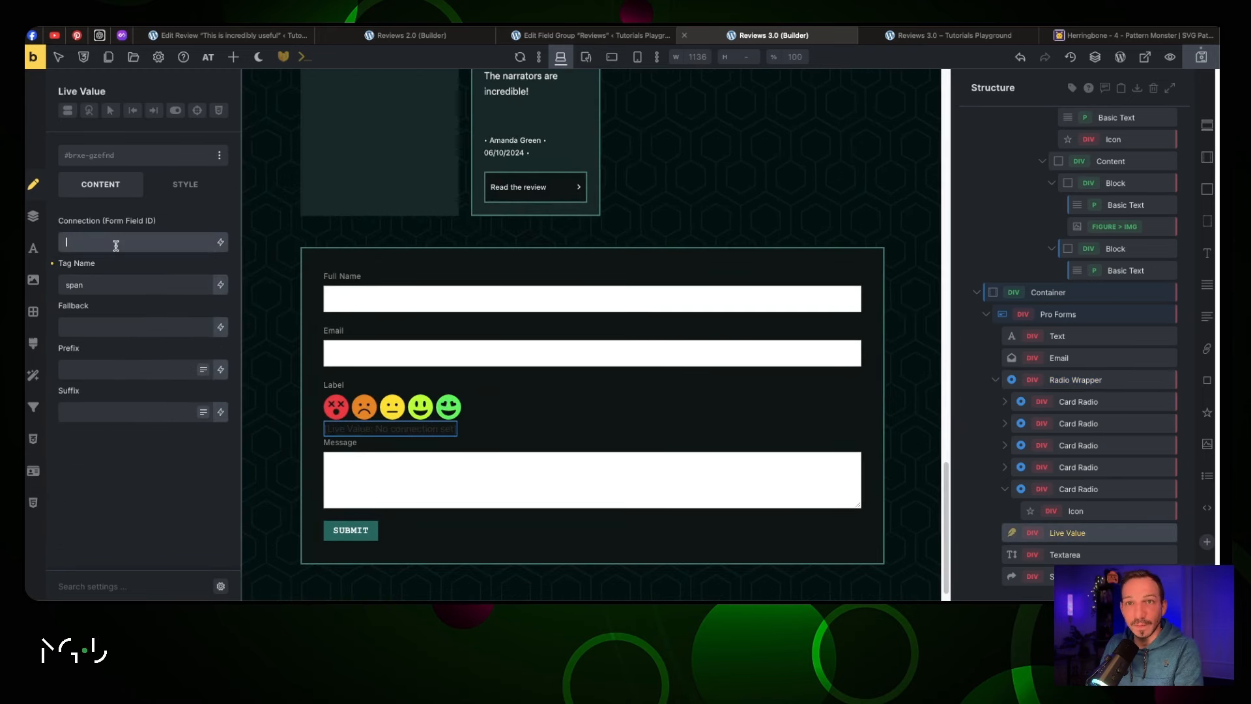
Give the Live Value the prefix 'Note:' and the suffix '/5'
{"action": "left_click", "coordinate": [117, 365]}
{"action": "left_click", "coordinate": [113, 405]}
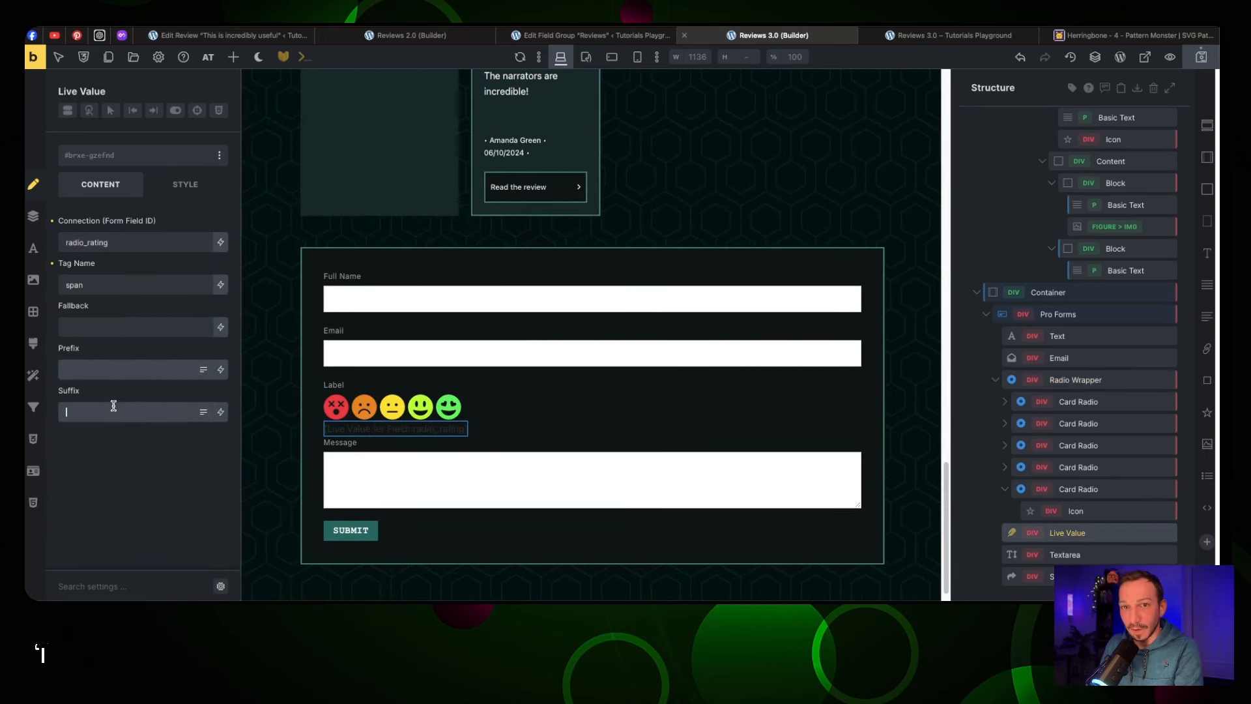
{"action": "type", "text": "/5"}
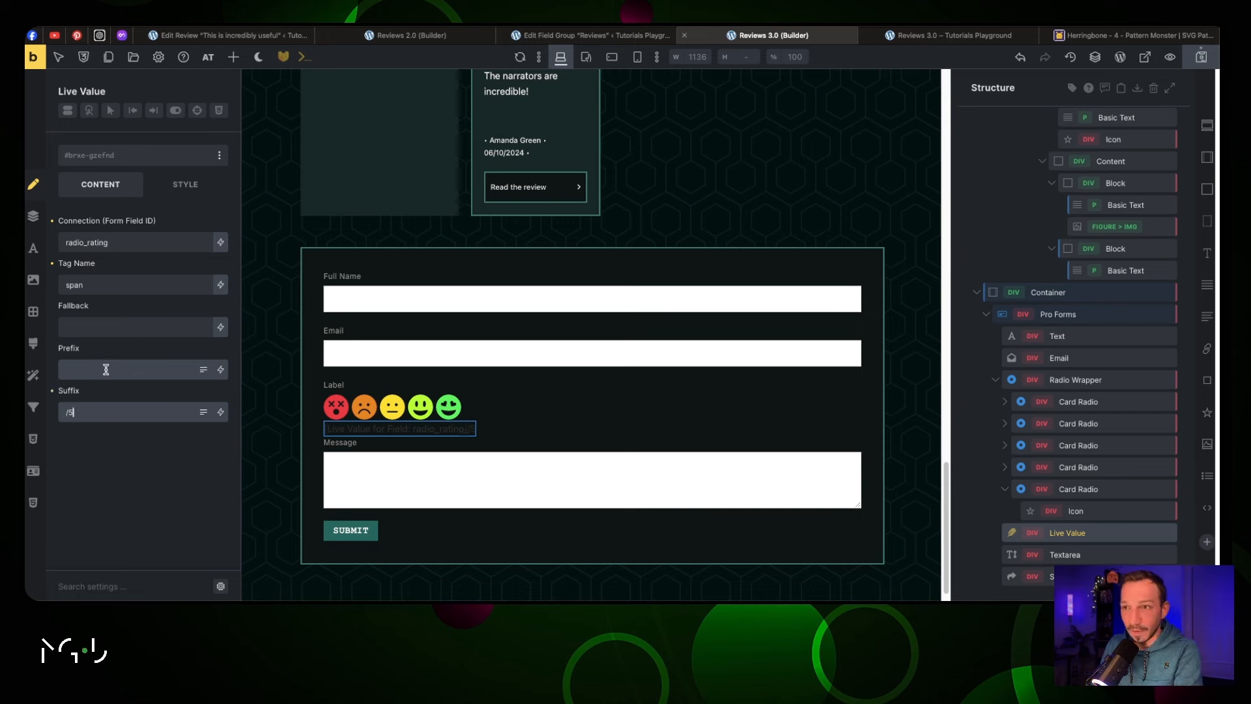
{"action": "left_click", "coordinate": [111, 331]}
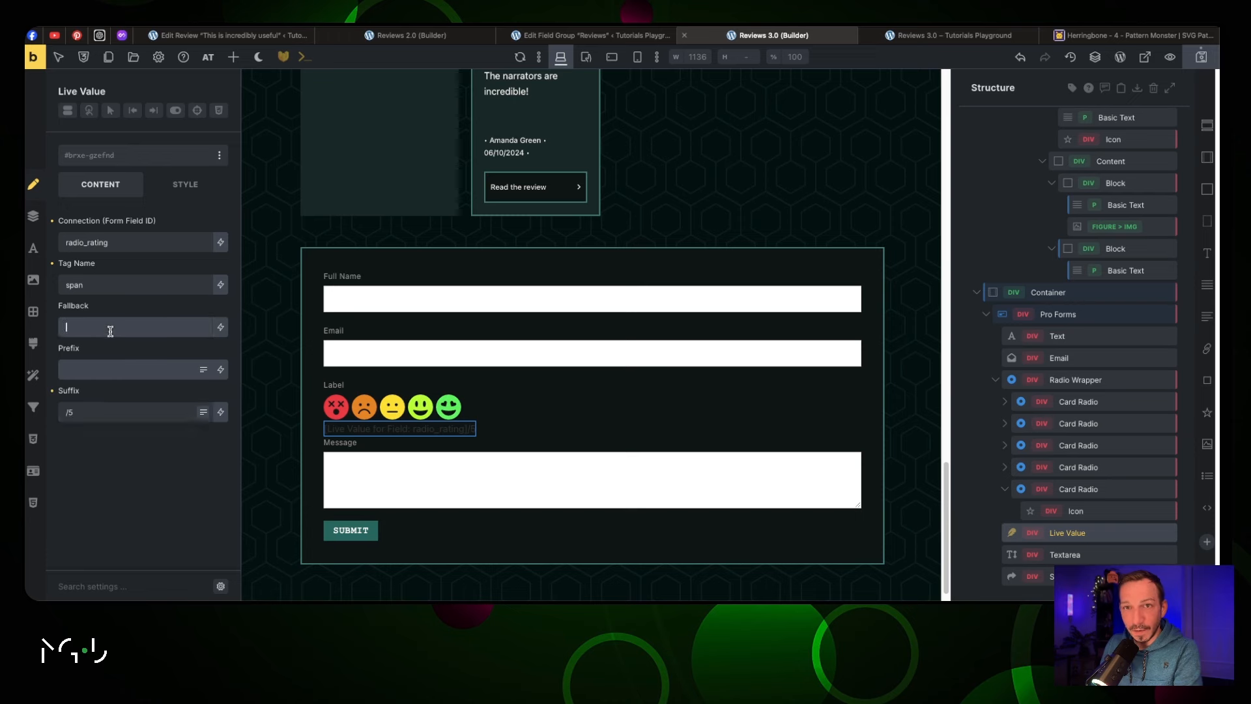
{"action": "left_click", "coordinate": [111, 371]}
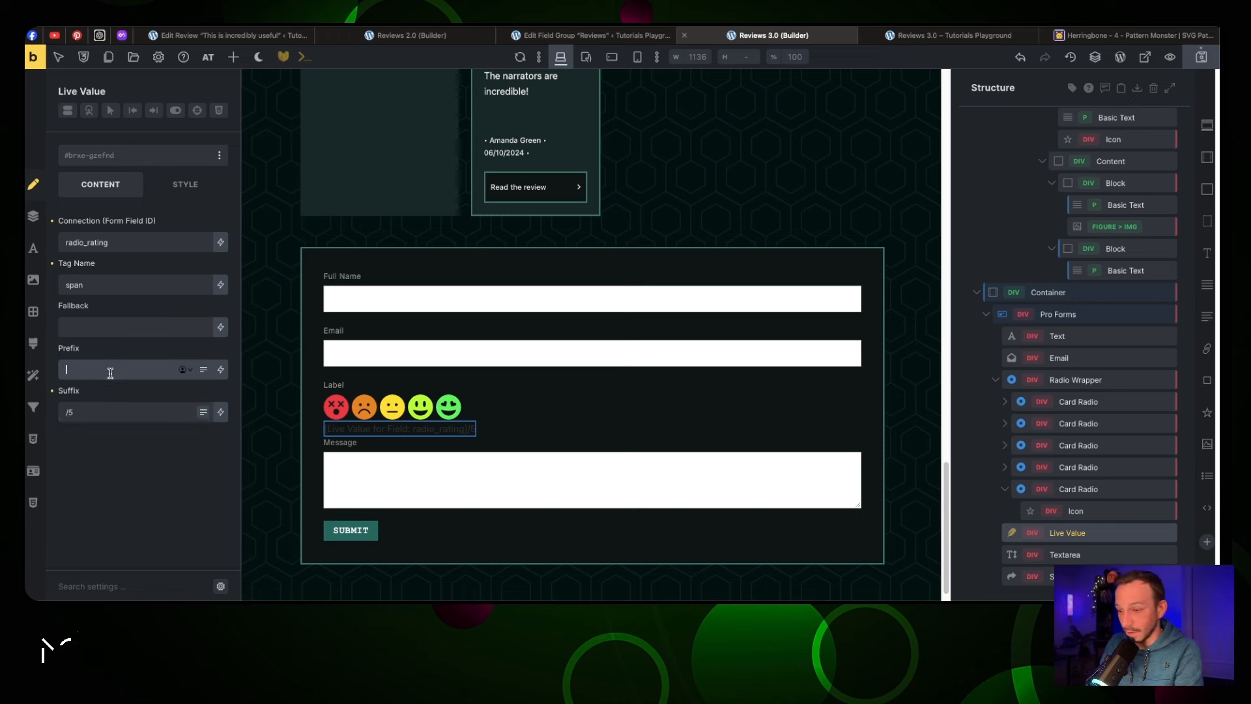
{"action": "type", "text": "Note:"}
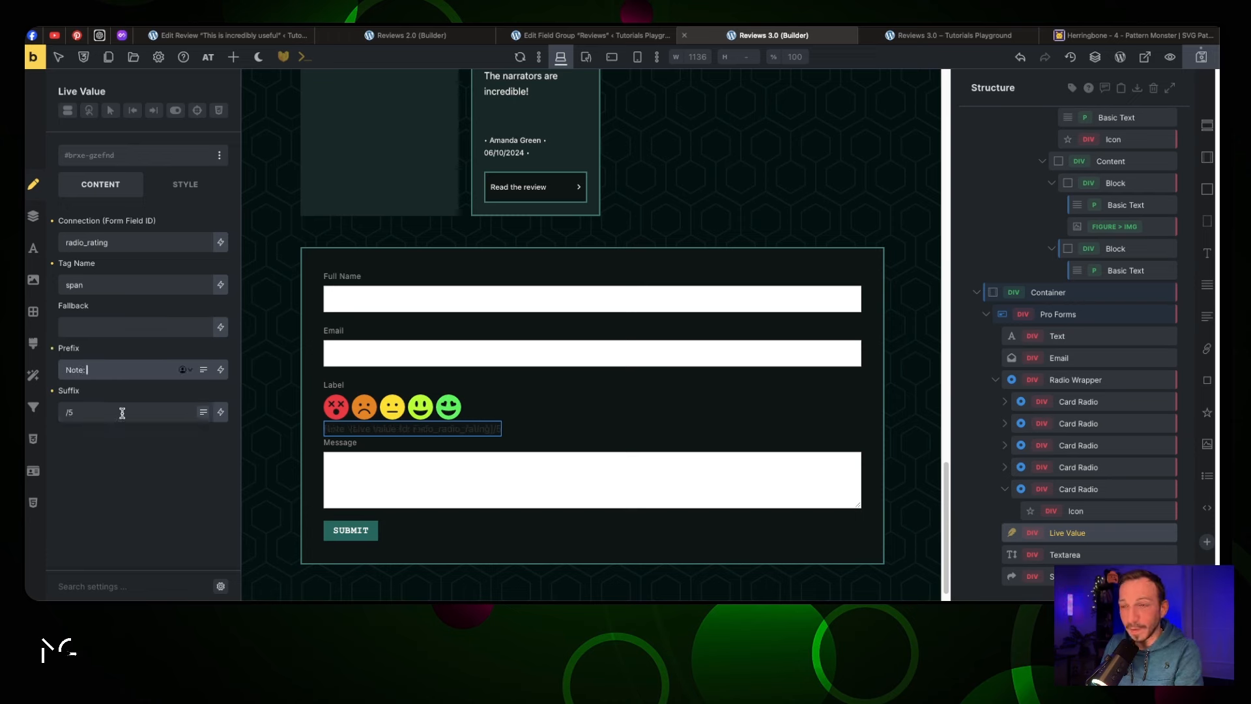
{"action": "left_click", "coordinate": [122, 413]}
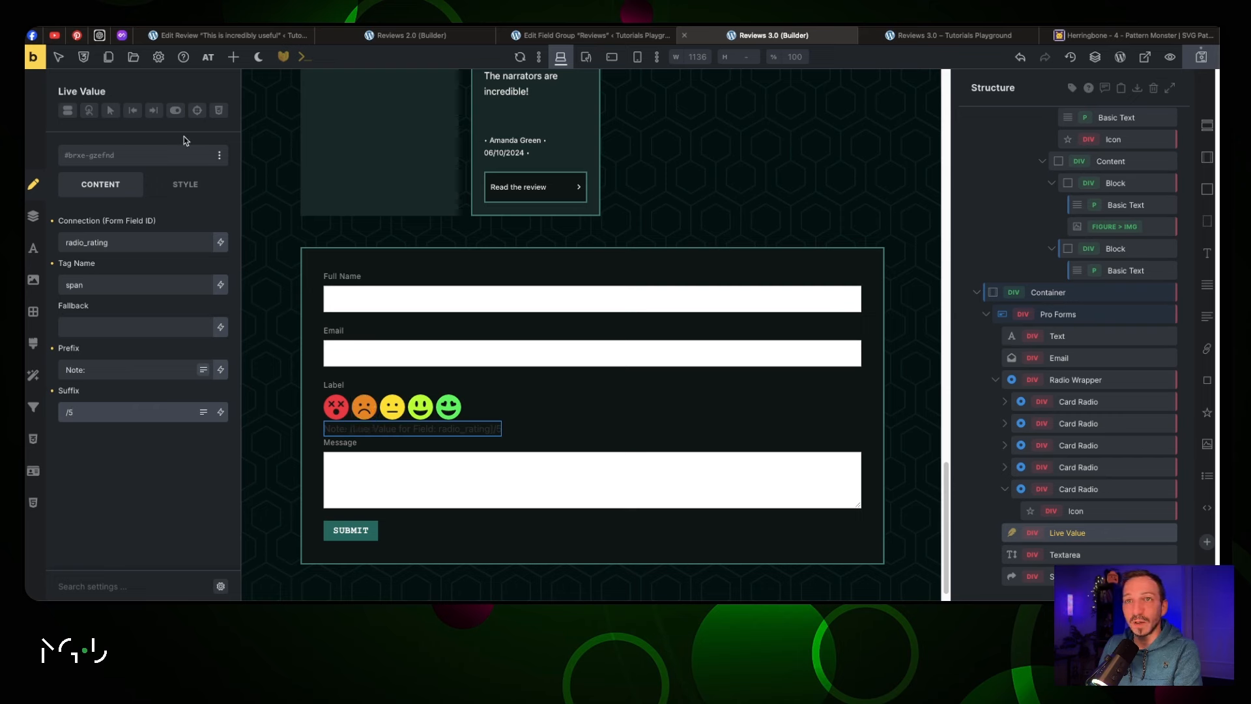
Pad the rating note 1rem top and bottom and add a white-text class
{"action": "left_click", "coordinate": [185, 184]}
{"action": "left_click", "coordinate": [163, 233]}
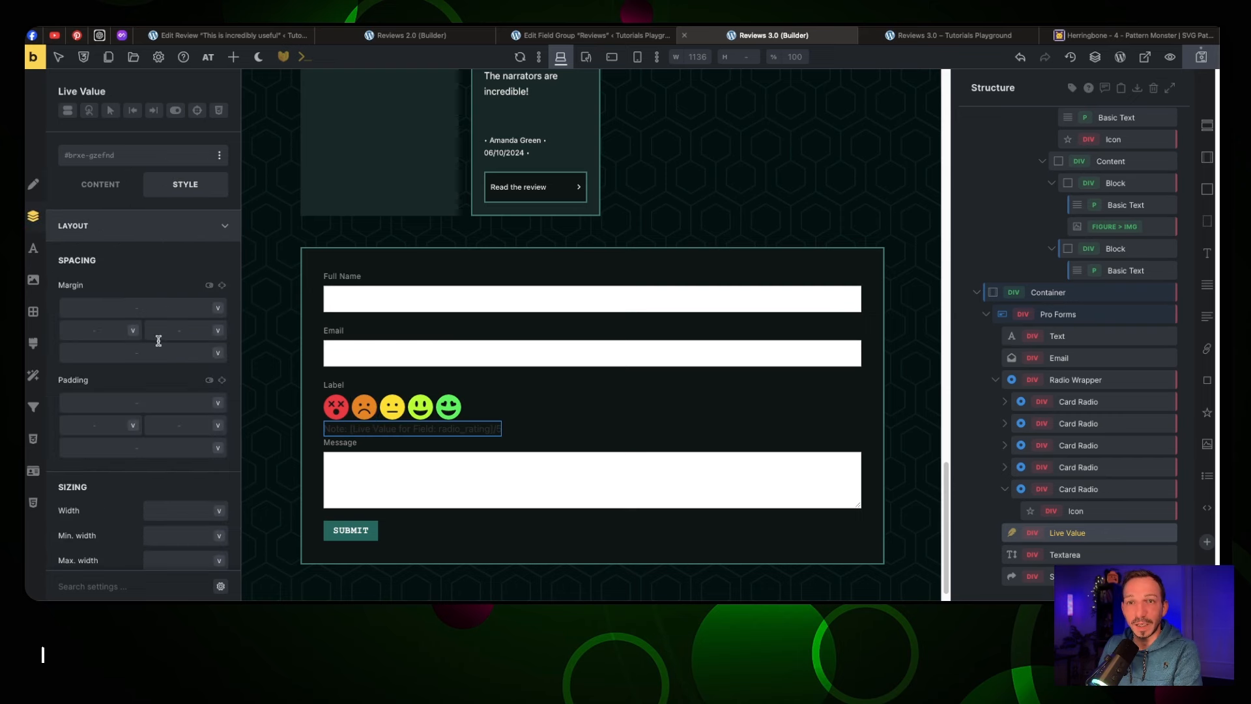
{"action": "left_click", "coordinate": [155, 401]}
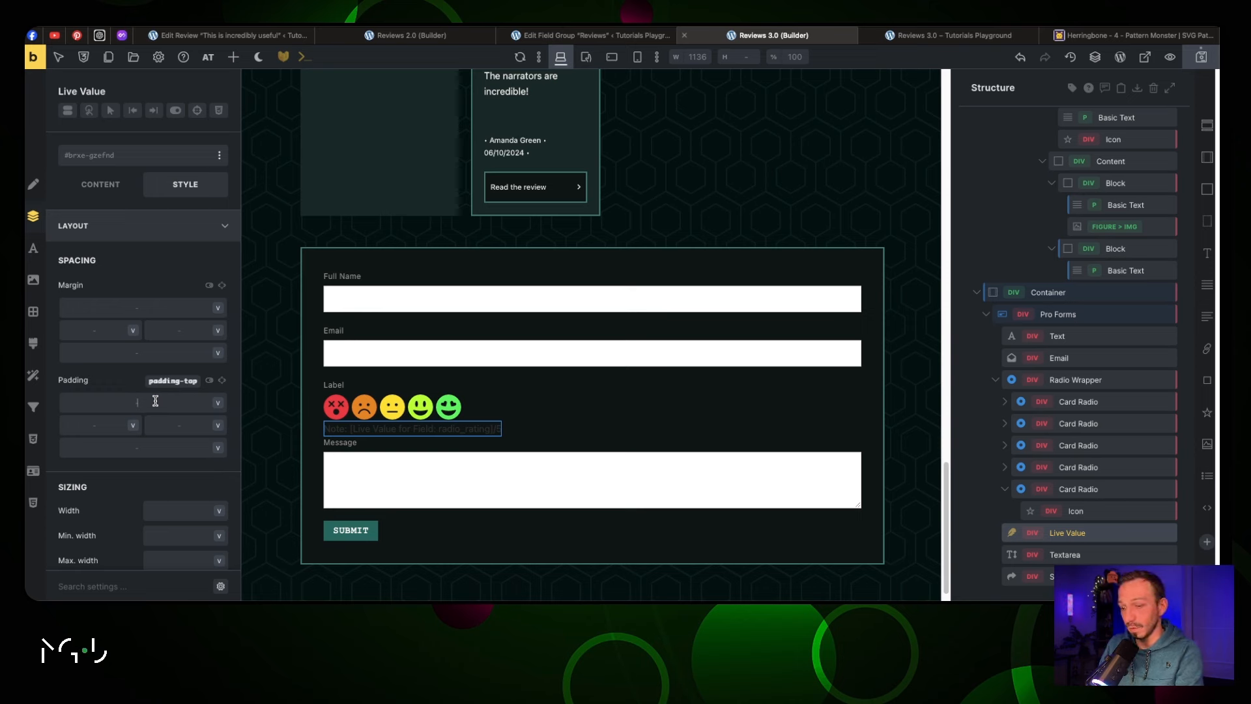
{"action": "type", "text": "1rem"}
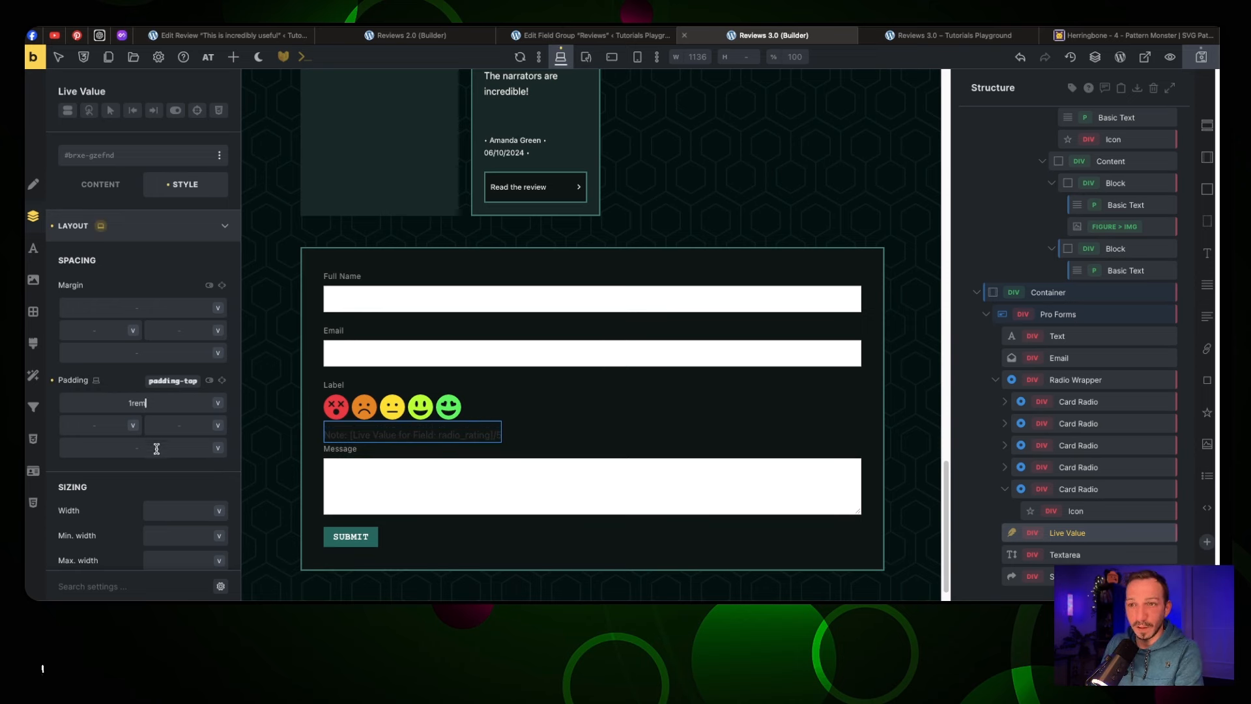
{"action": "type", "text": "1rem"}
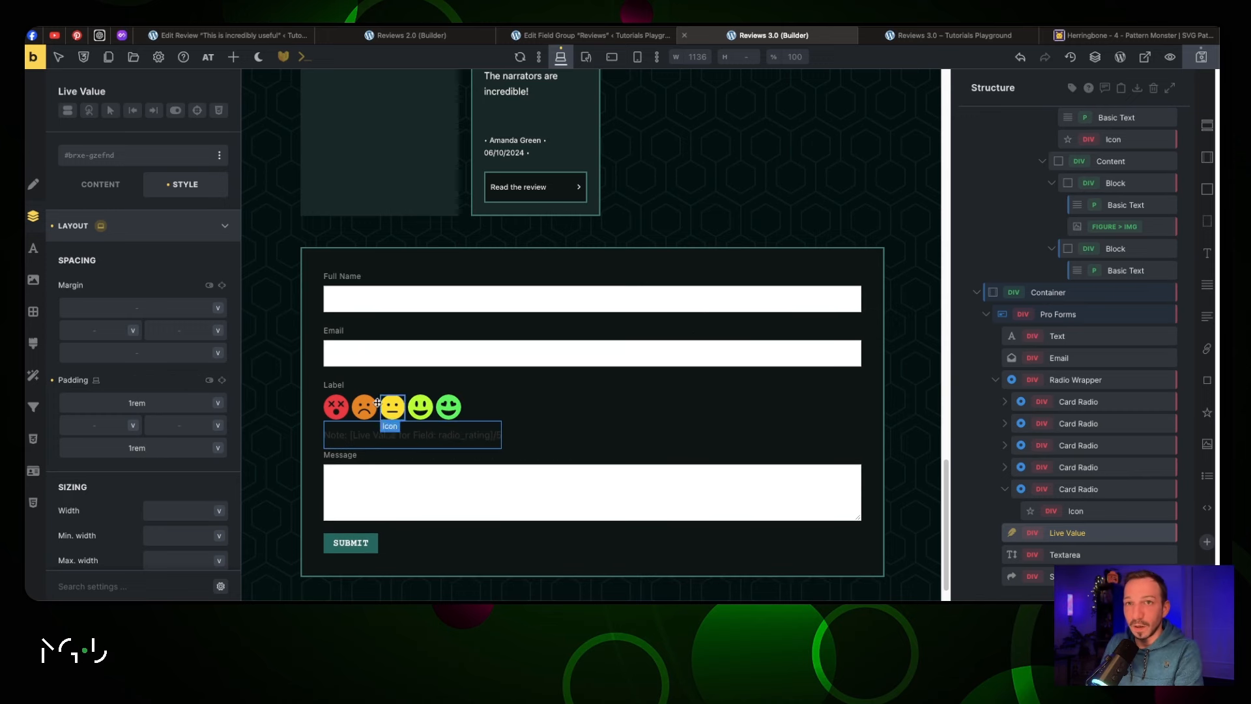
{"action": "left_click", "coordinate": [100, 185]}
{"action": "left_click", "coordinate": [111, 161]}
{"action": "type", "text": "te"}
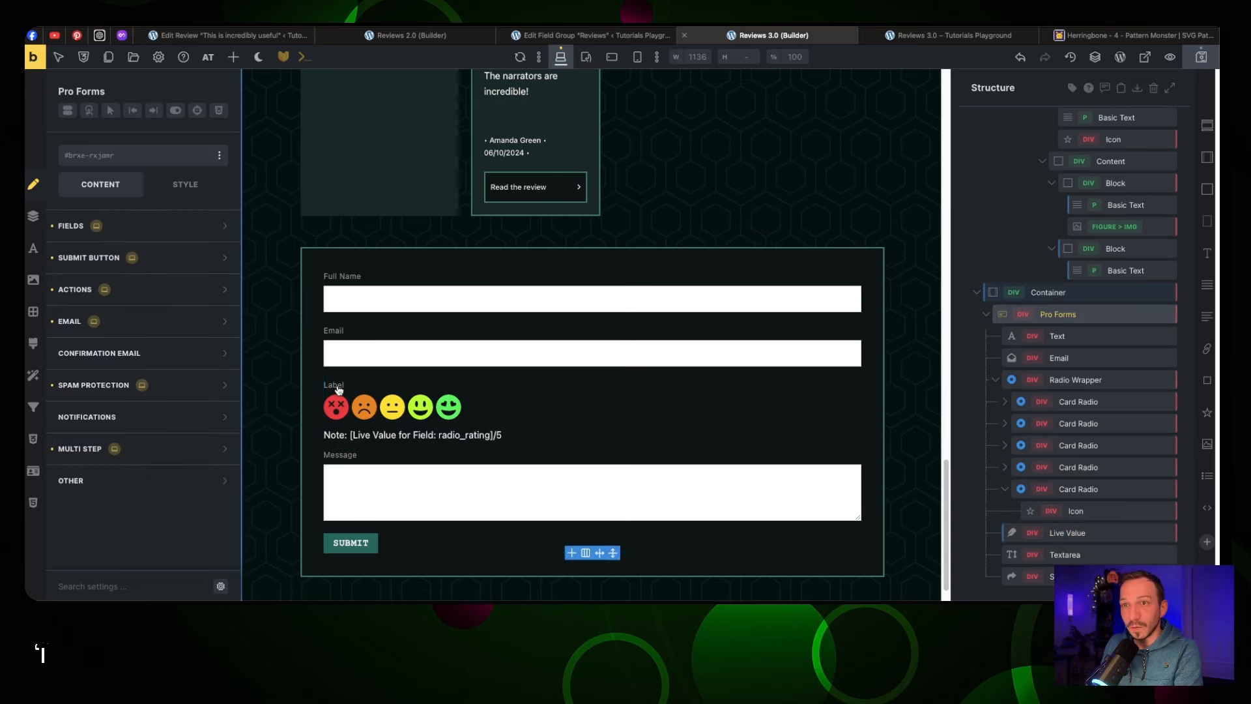
{"action": "left_click", "coordinate": [338, 389]}
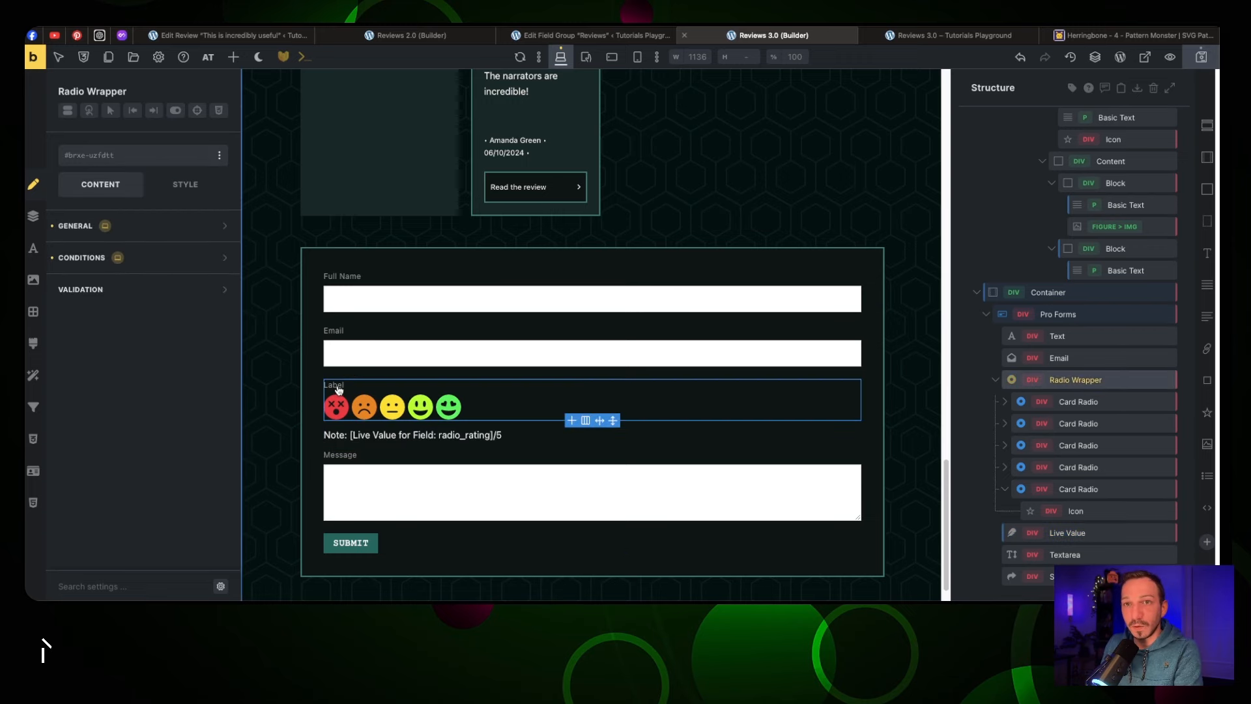
{"action": "left_click", "coordinate": [157, 237]}
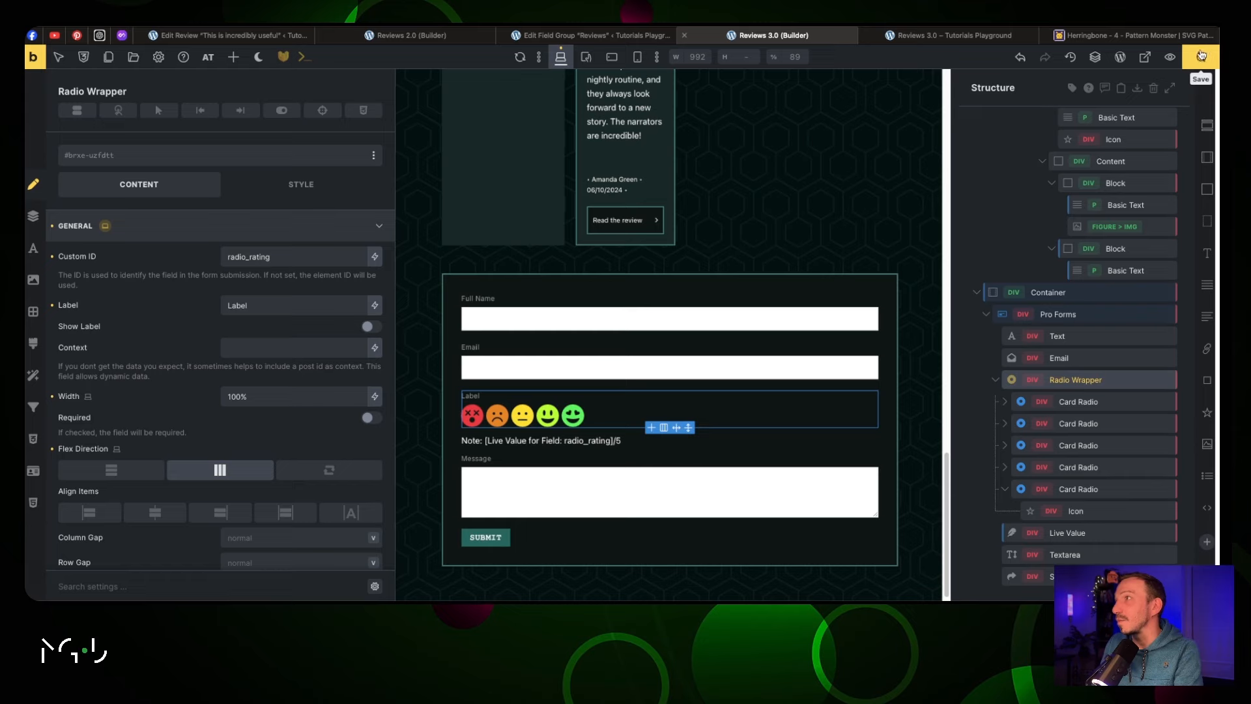
{"action": "left_click", "coordinate": [957, 37]}
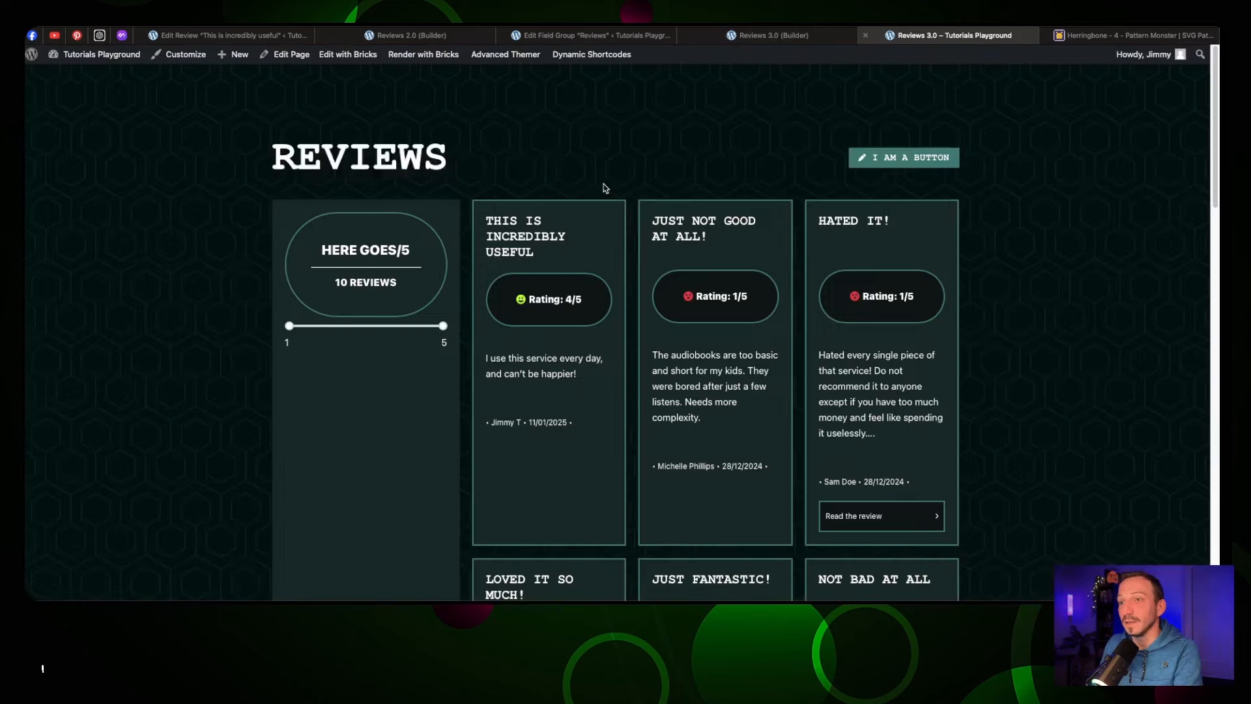
{"action": "scroll", "coordinate": [603, 187], "scroll_direction": "down", "scroll_amount": 10}
{"action": "scroll", "coordinate": [605, 188], "scroll_direction": "down", "scroll_amount": 5}
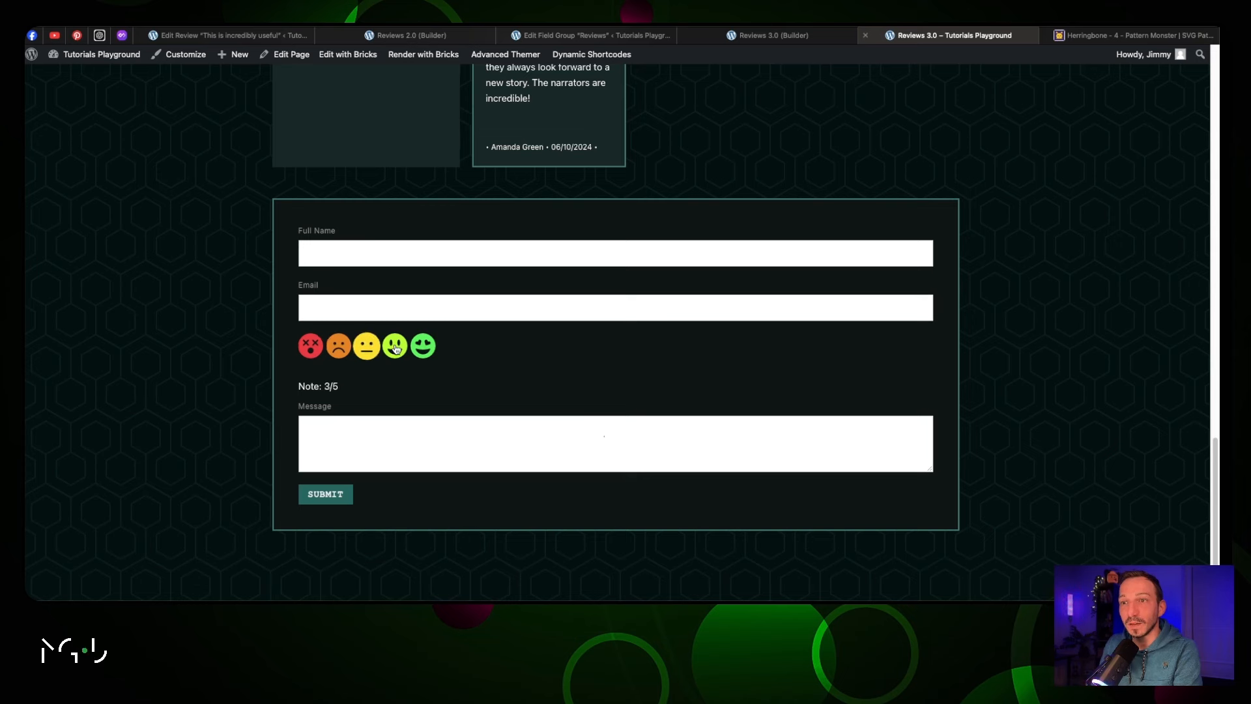
{"action": "left_click", "coordinate": [423, 346]}
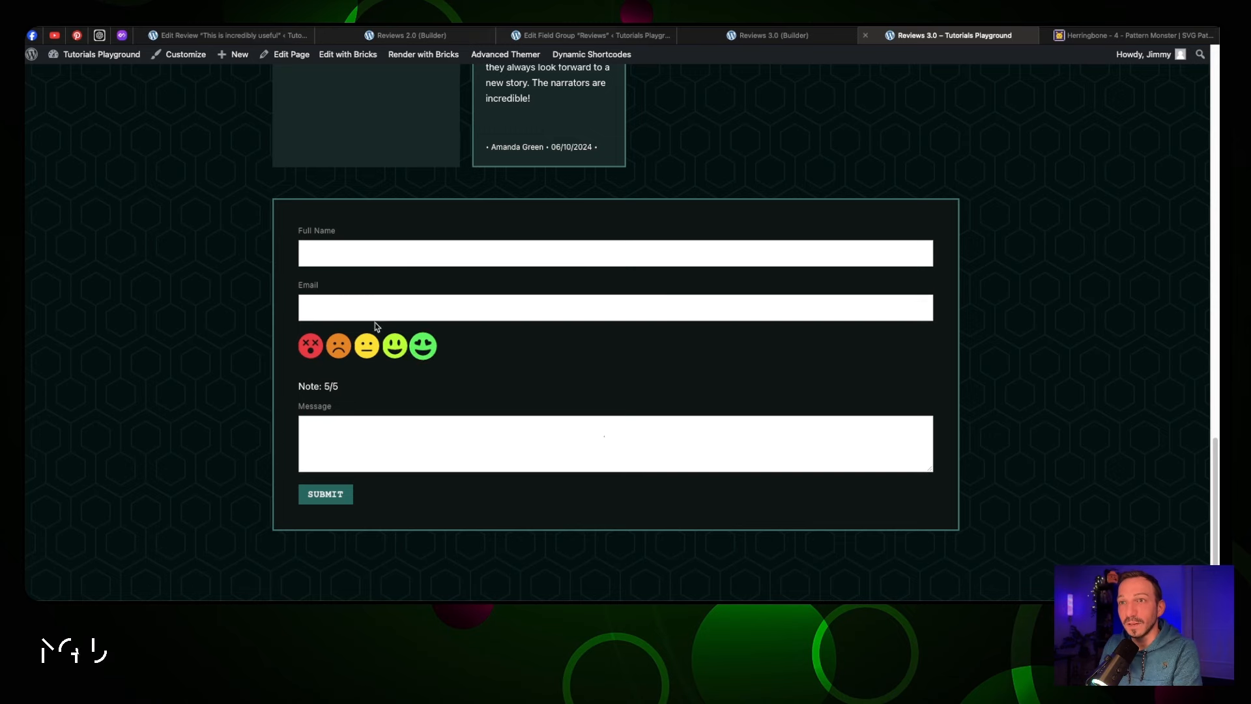
{"action": "left_click", "coordinate": [731, 37]}
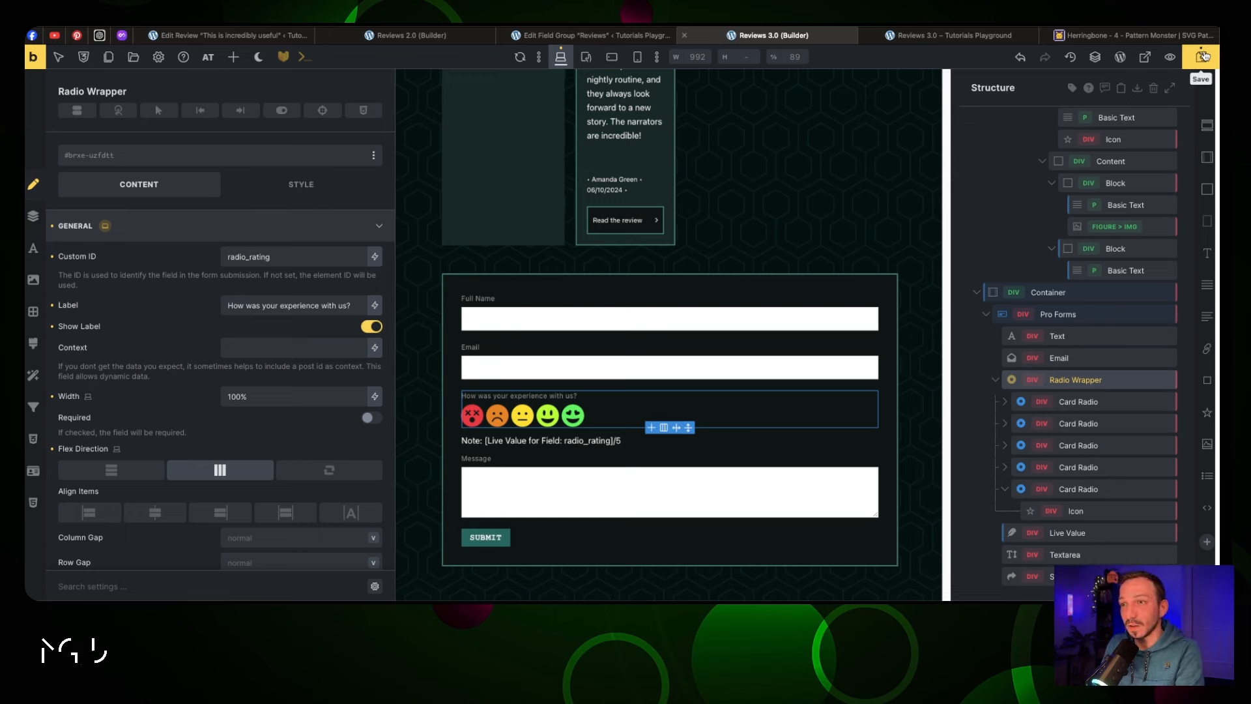
Save the page, then select the whole review form's field settings
{"action": "left_click", "coordinate": [1204, 57]}
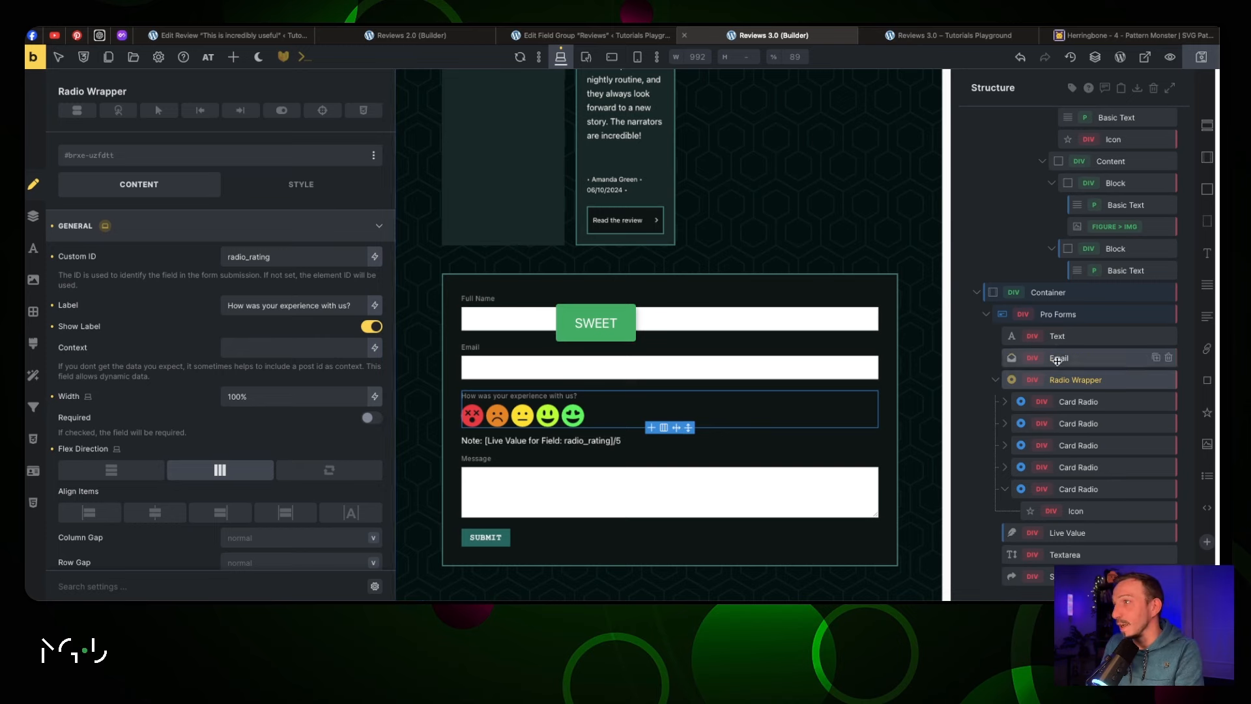
{"action": "left_click", "coordinate": [1069, 318]}
{"action": "left_click", "coordinate": [119, 226]}
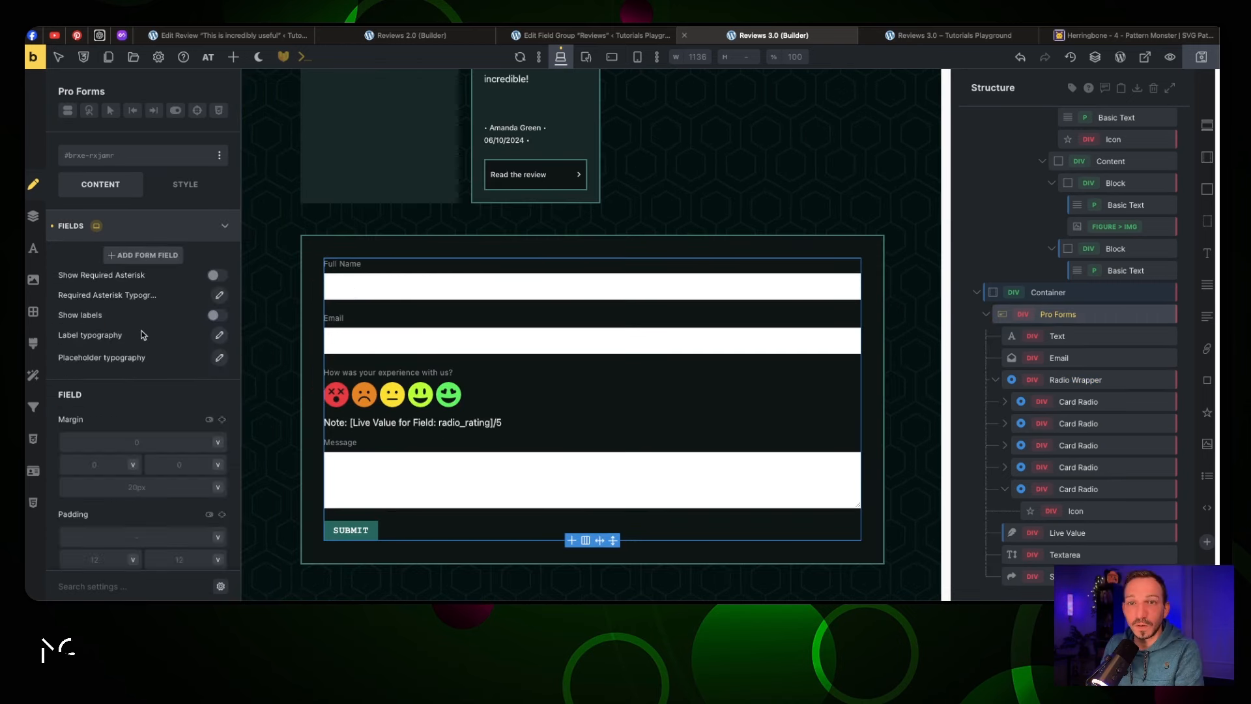
Set the form labels' font size to var(--jt-text-m) and their colour to jt-light
{"action": "left_click", "coordinate": [216, 338]}
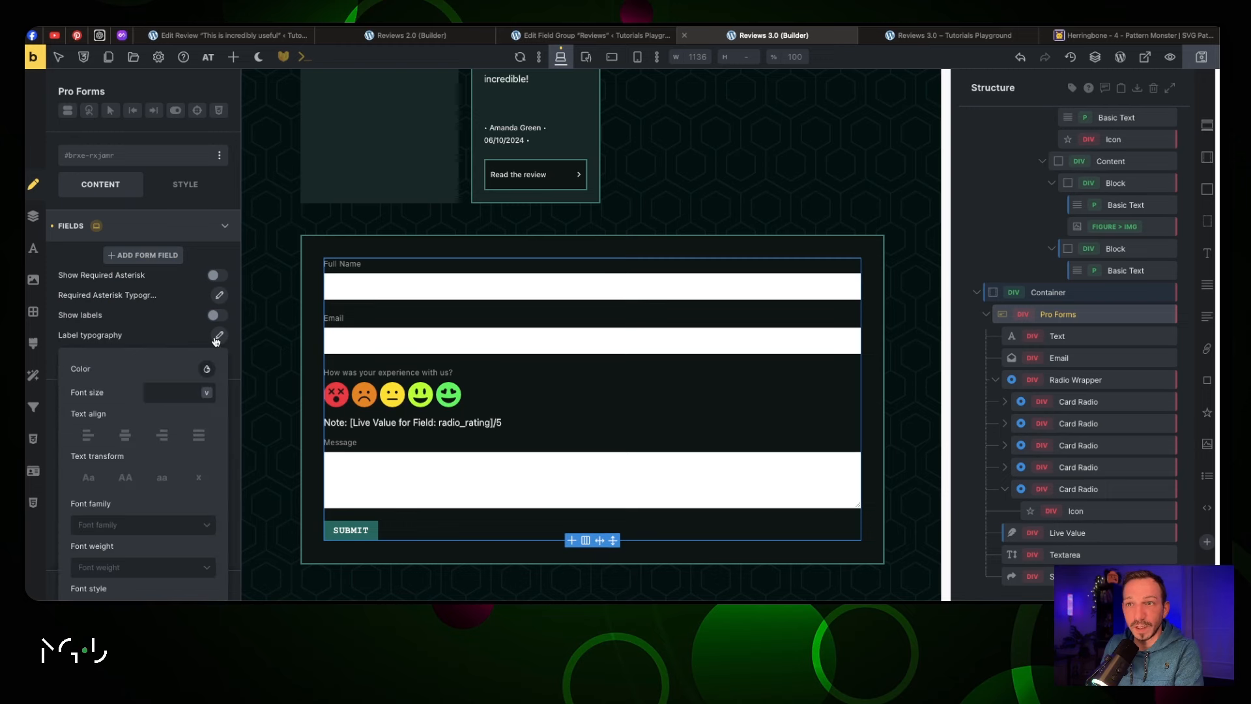
{"action": "right_click", "coordinate": [173, 391]}
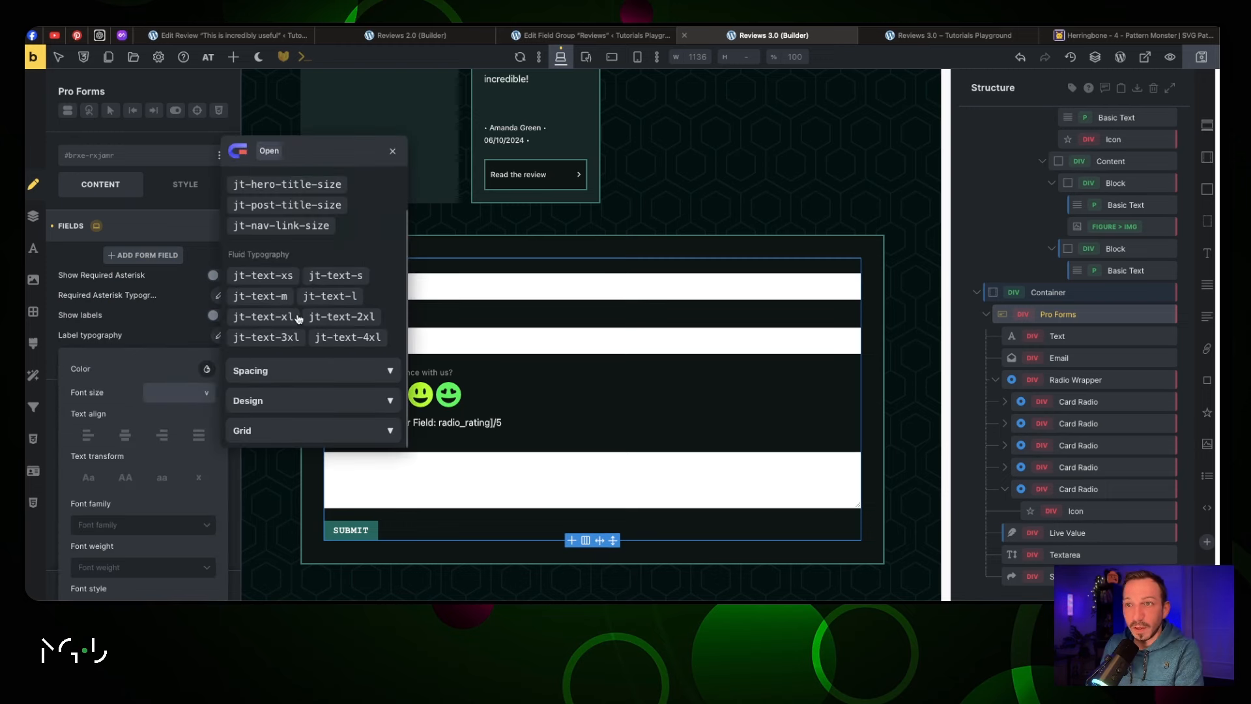
{"action": "left_click", "coordinate": [336, 275]}
{"action": "left_click", "coordinate": [284, 298]}
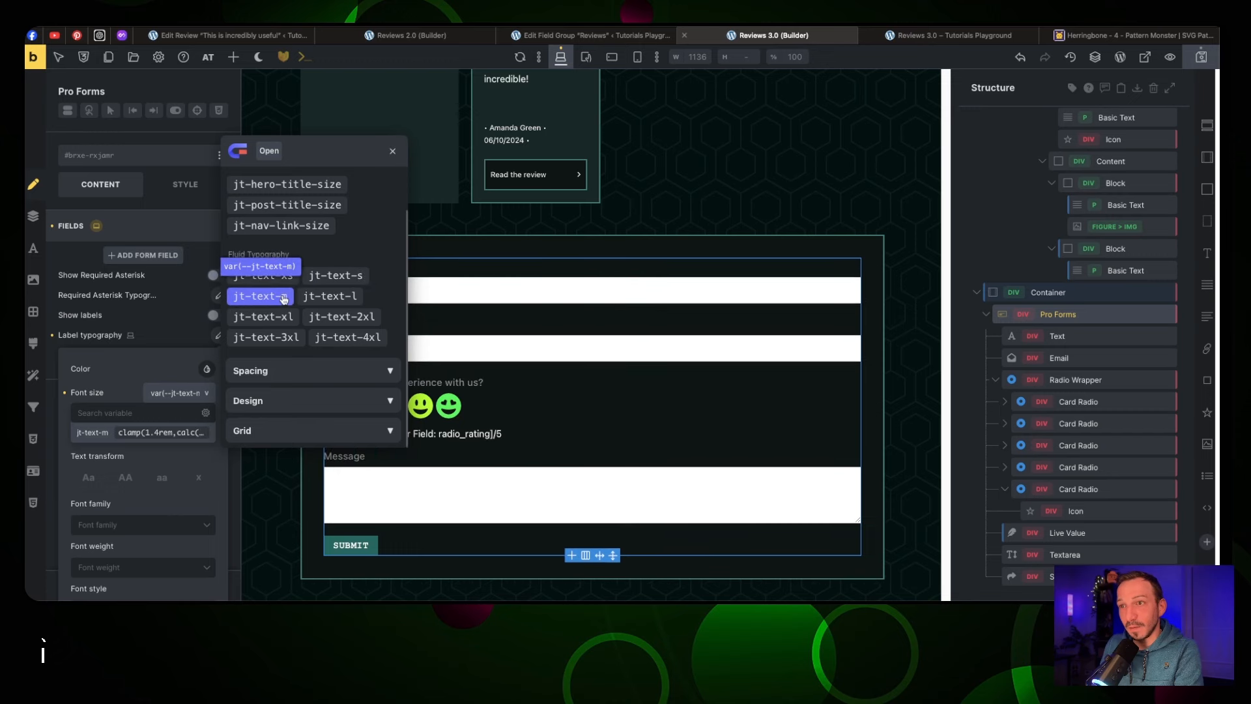
{"action": "left_click", "coordinate": [284, 299]}
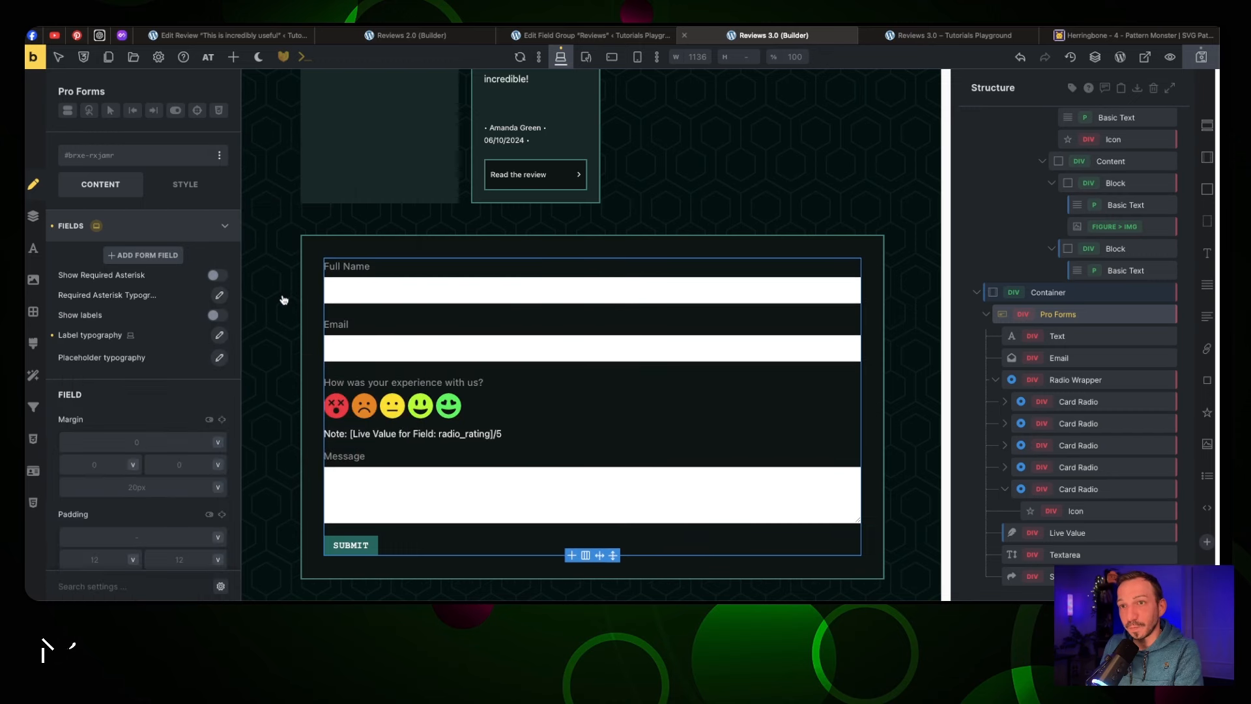
{"action": "left_click", "coordinate": [219, 338]}
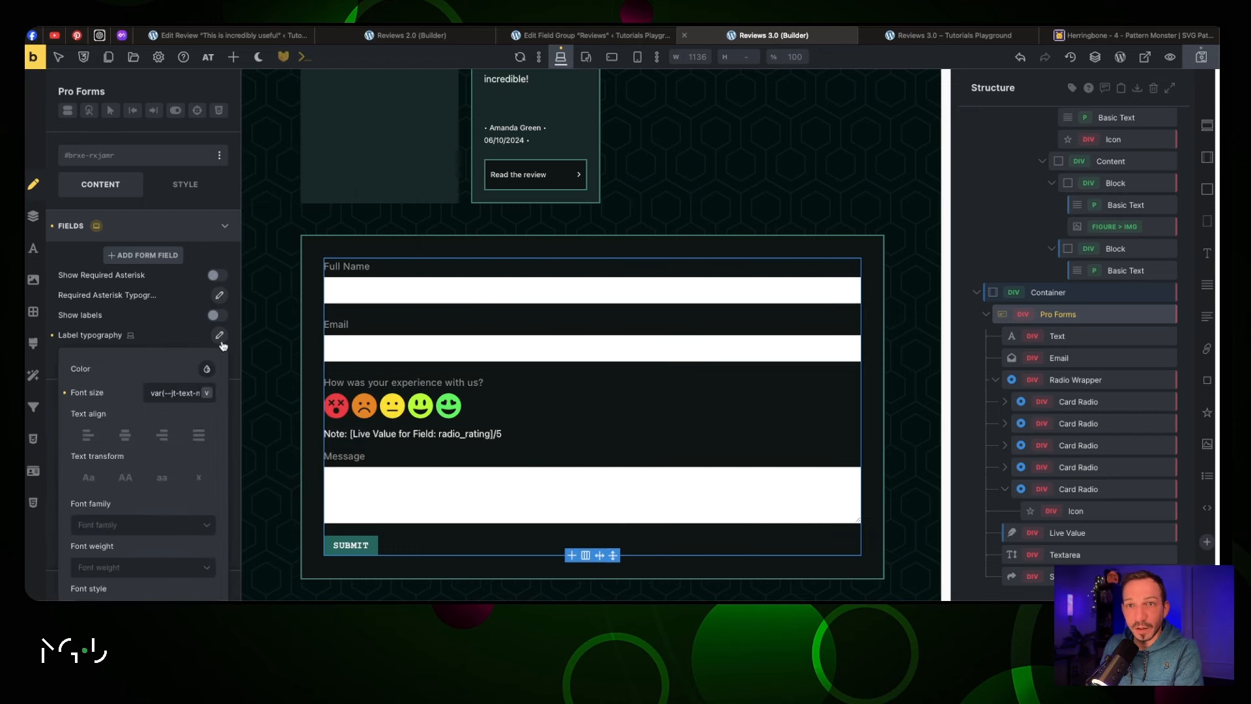
{"action": "left_click", "coordinate": [207, 369]}
{"action": "scroll", "coordinate": [176, 432], "scroll_direction": "down", "scroll_amount": 3}
{"action": "scroll", "coordinate": [176, 431], "scroll_direction": "down", "scroll_amount": 6}
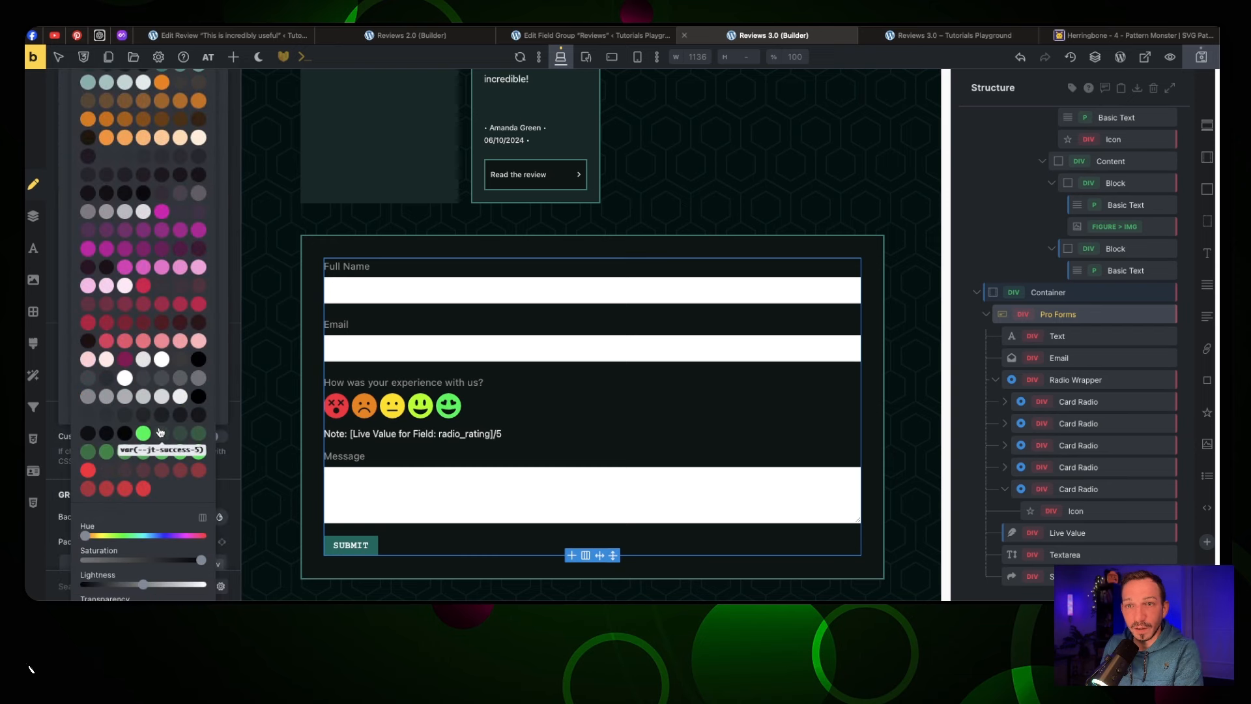
{"action": "left_click", "coordinate": [125, 379]}
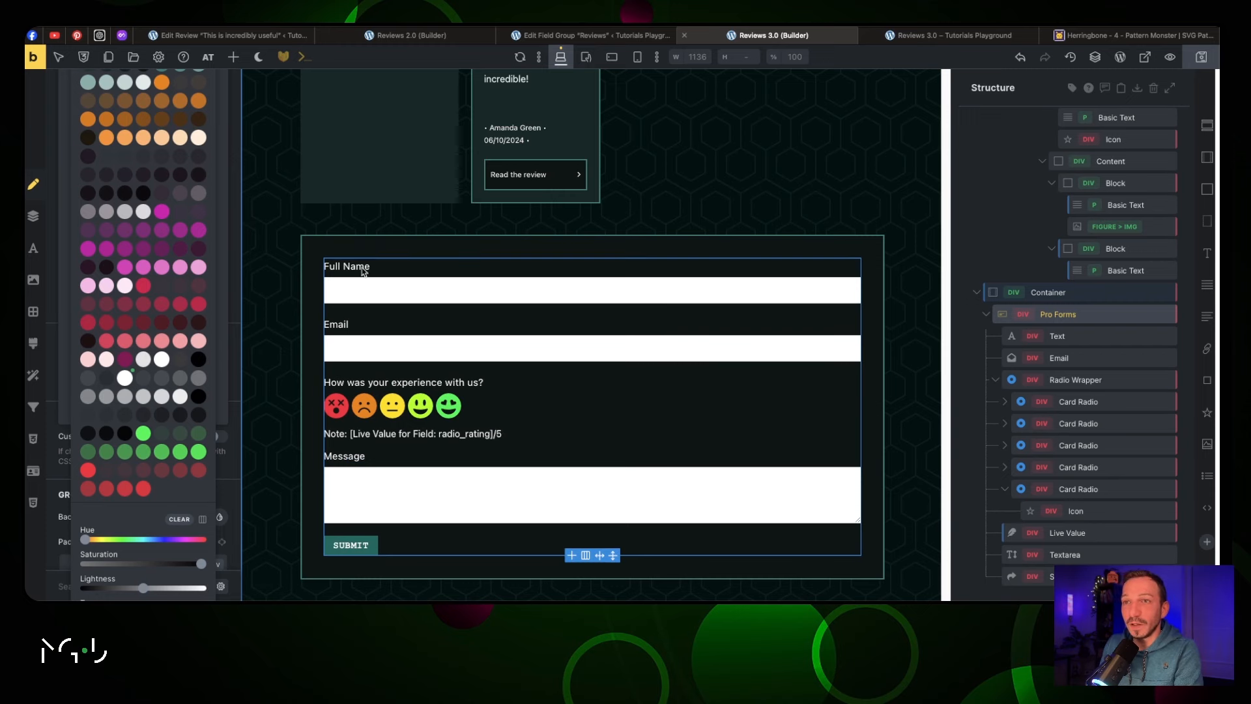
{"action": "left_click", "coordinate": [232, 292]}
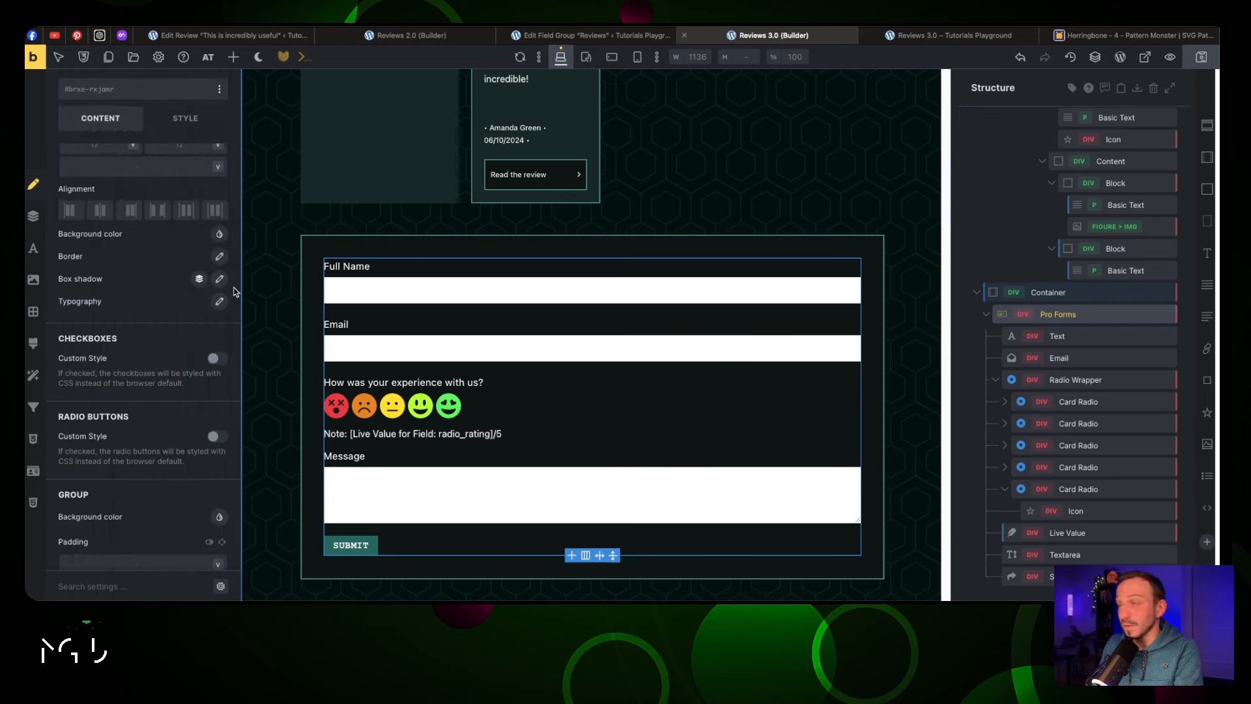
{"action": "left_click", "coordinate": [1062, 316]}
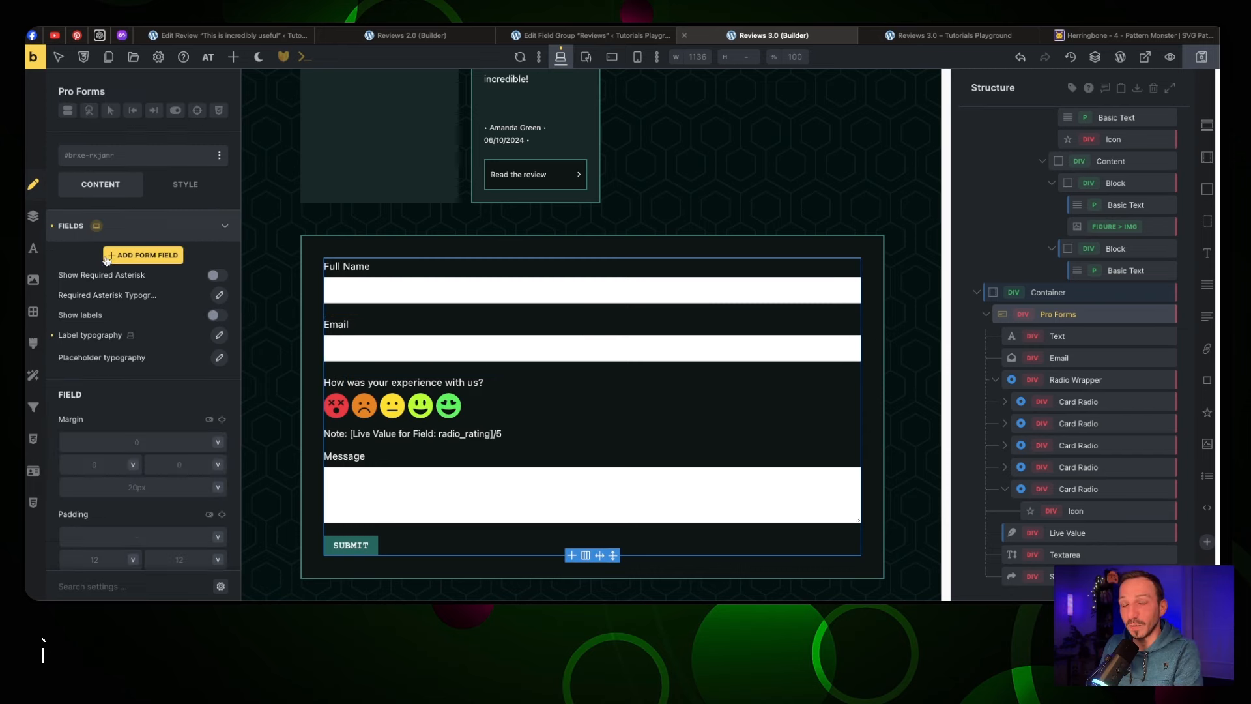
Add Create New Post as a form action alongside Email
{"action": "left_click", "coordinate": [82, 229]}
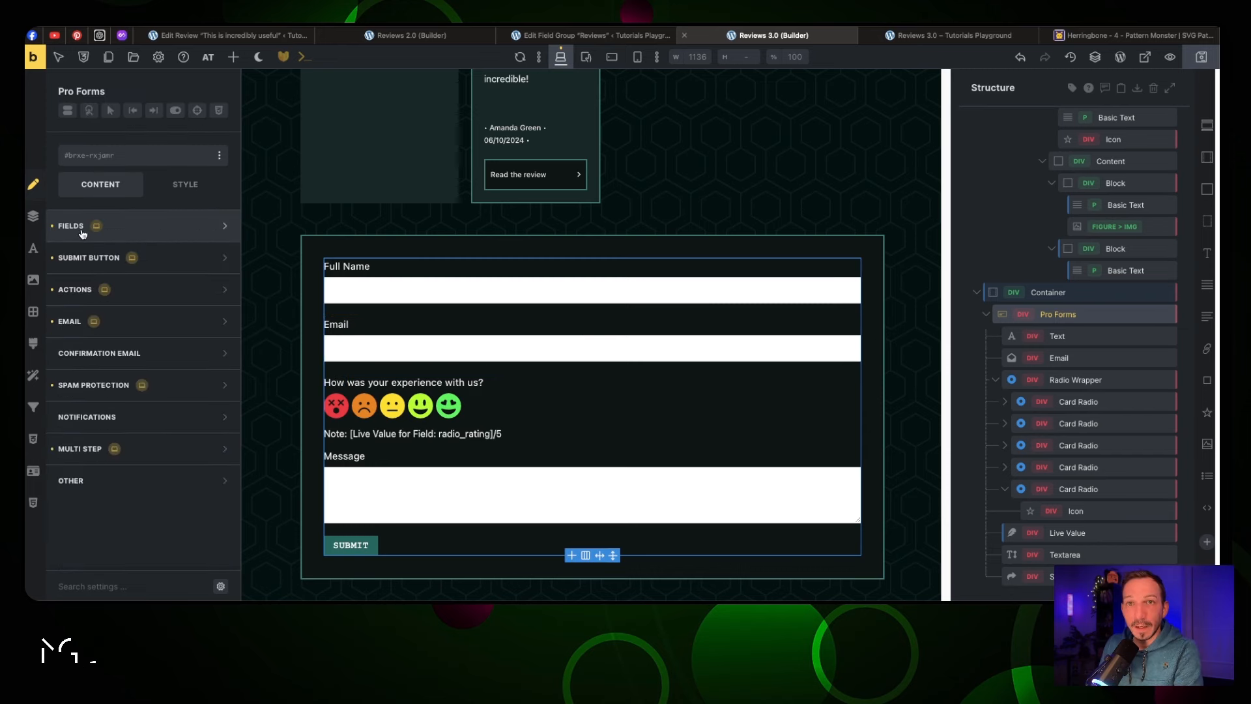
{"action": "left_click", "coordinate": [80, 296]}
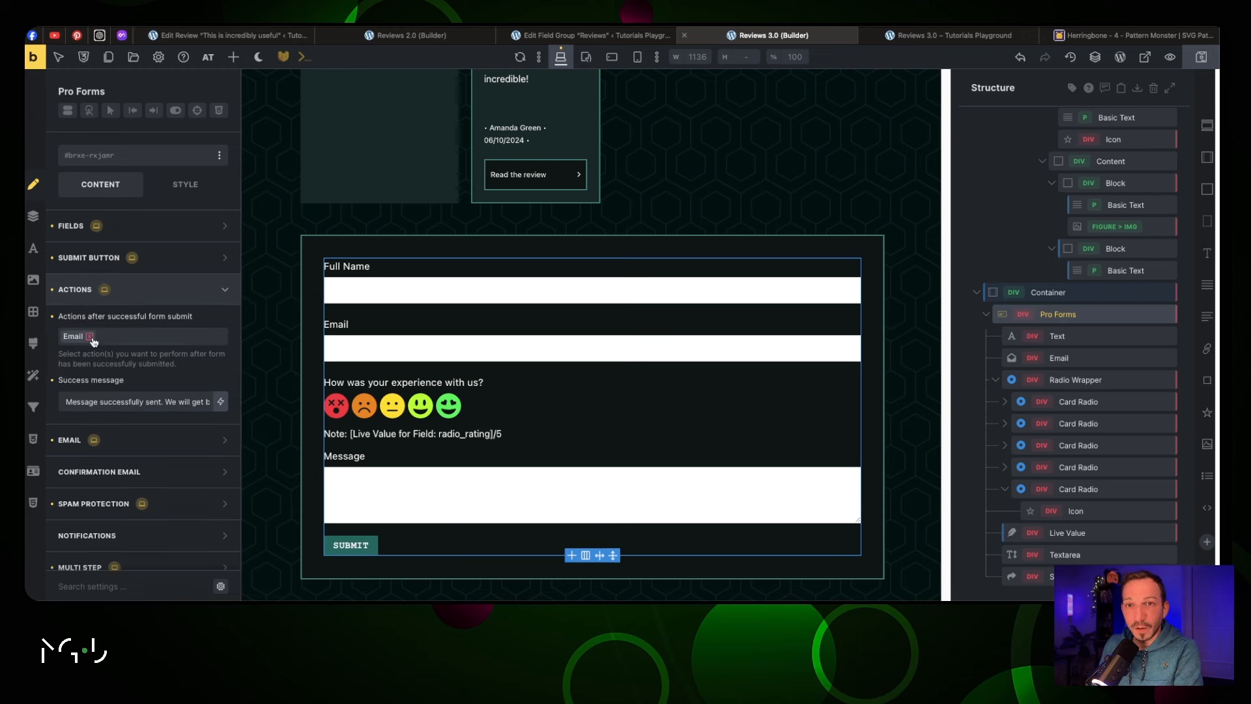
{"action": "left_click", "coordinate": [120, 340]}
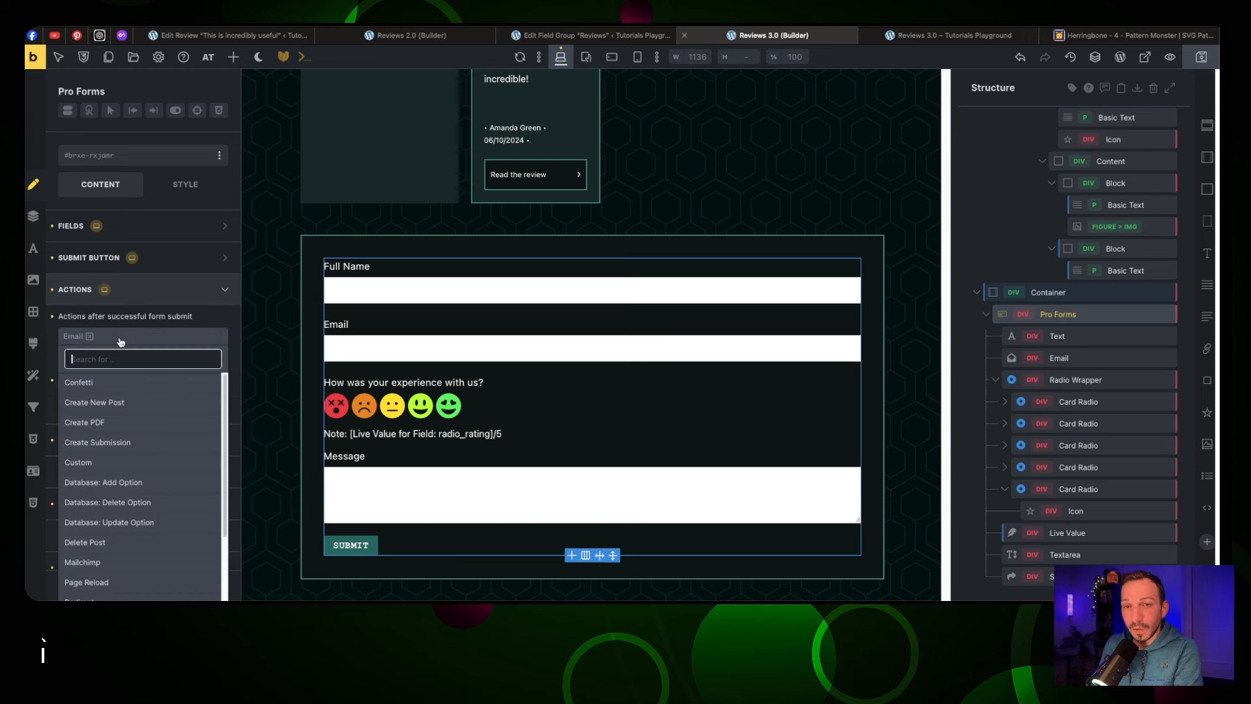
{"action": "left_click", "coordinate": [120, 403]}
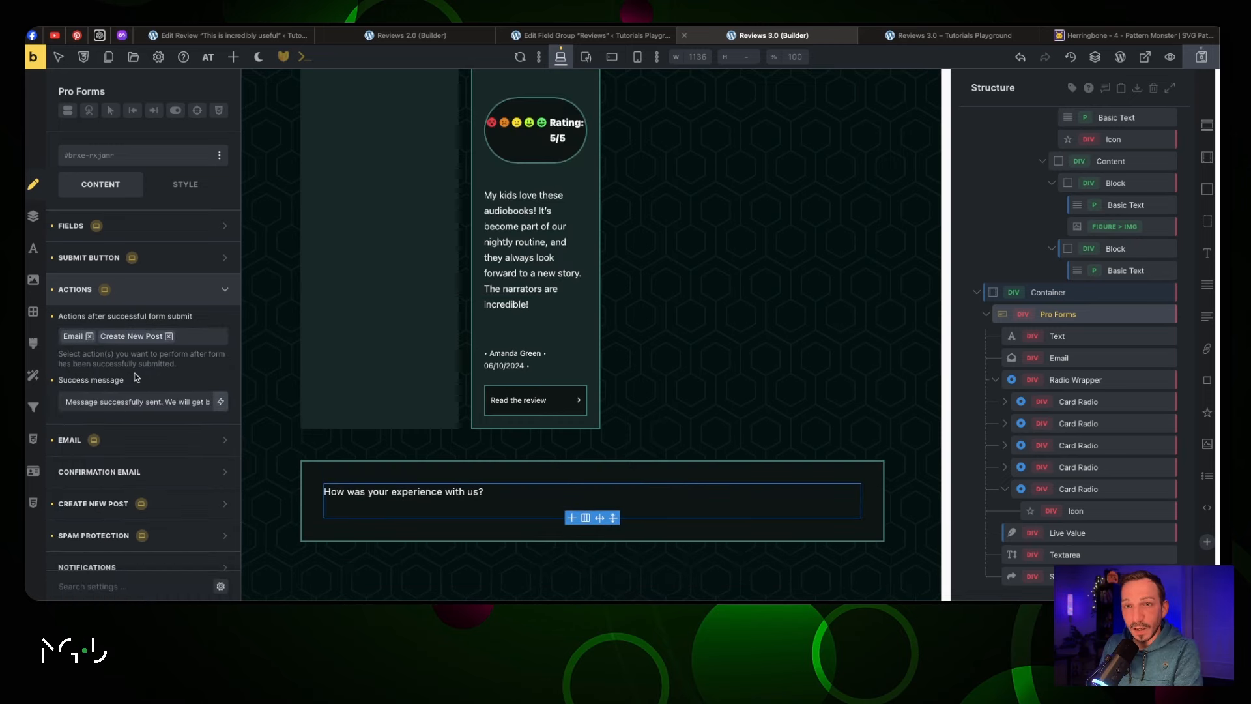
Change the success message to 'Thank you for leaving a review, it will be published as soon as it has been approved'
{"action": "triple_click", "coordinate": [133, 404]}
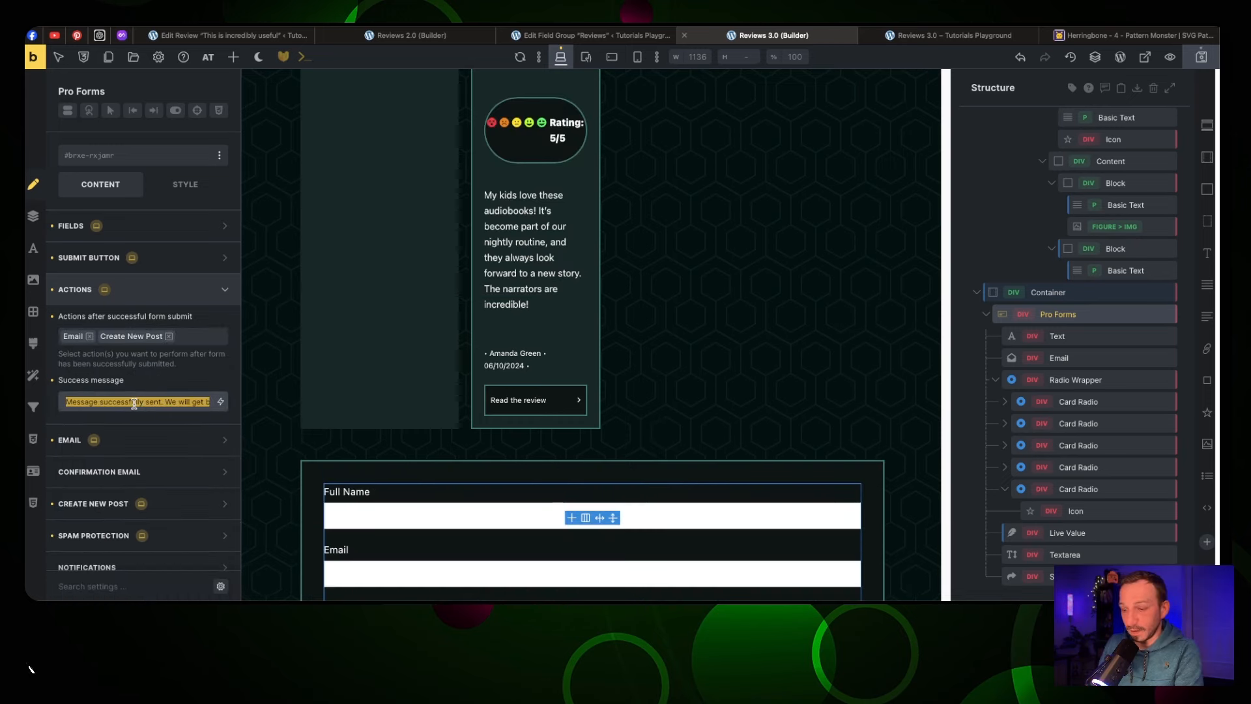
{"action": "type", "text": "Thank you for "}
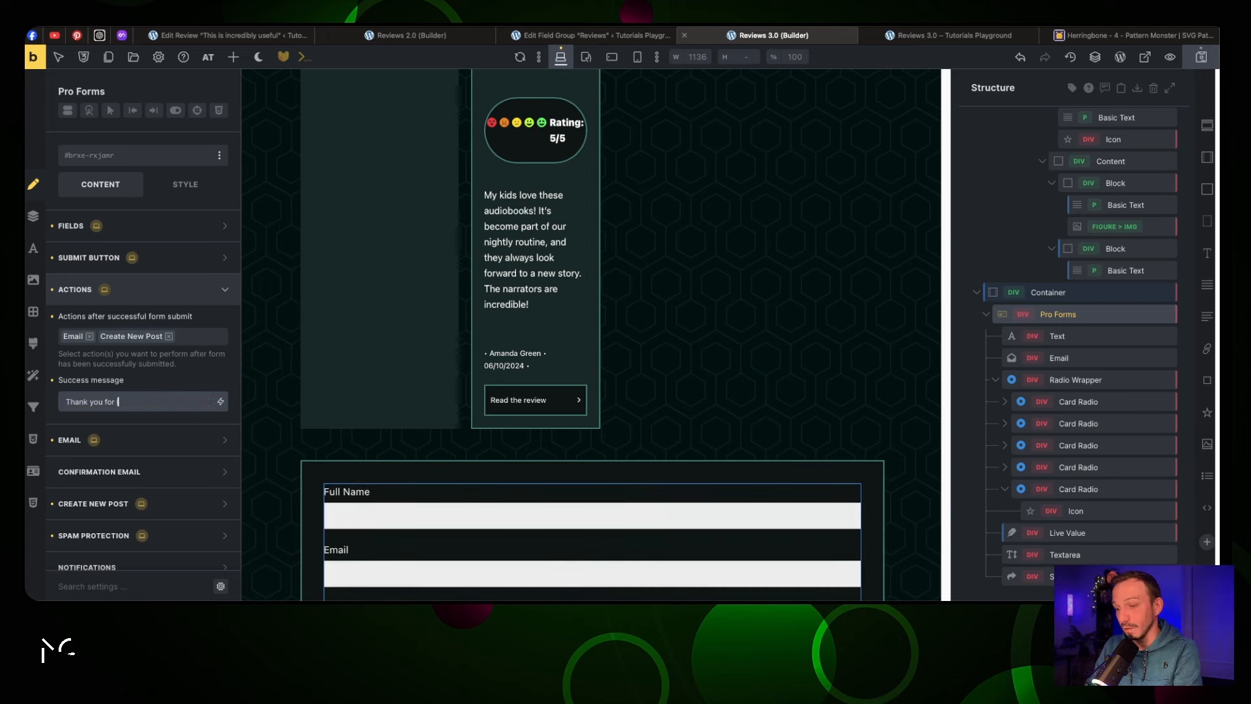
{"action": "type", "text": "leaving a revie"}
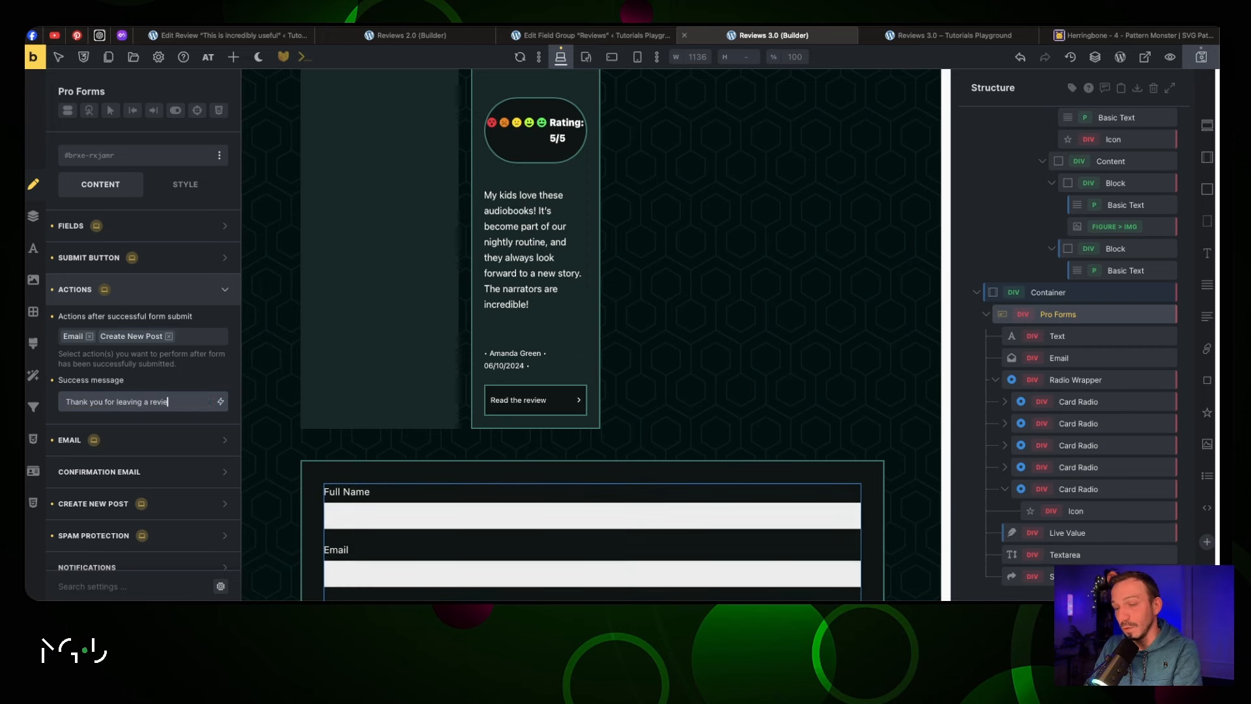
{"action": "type", "text": "w"}
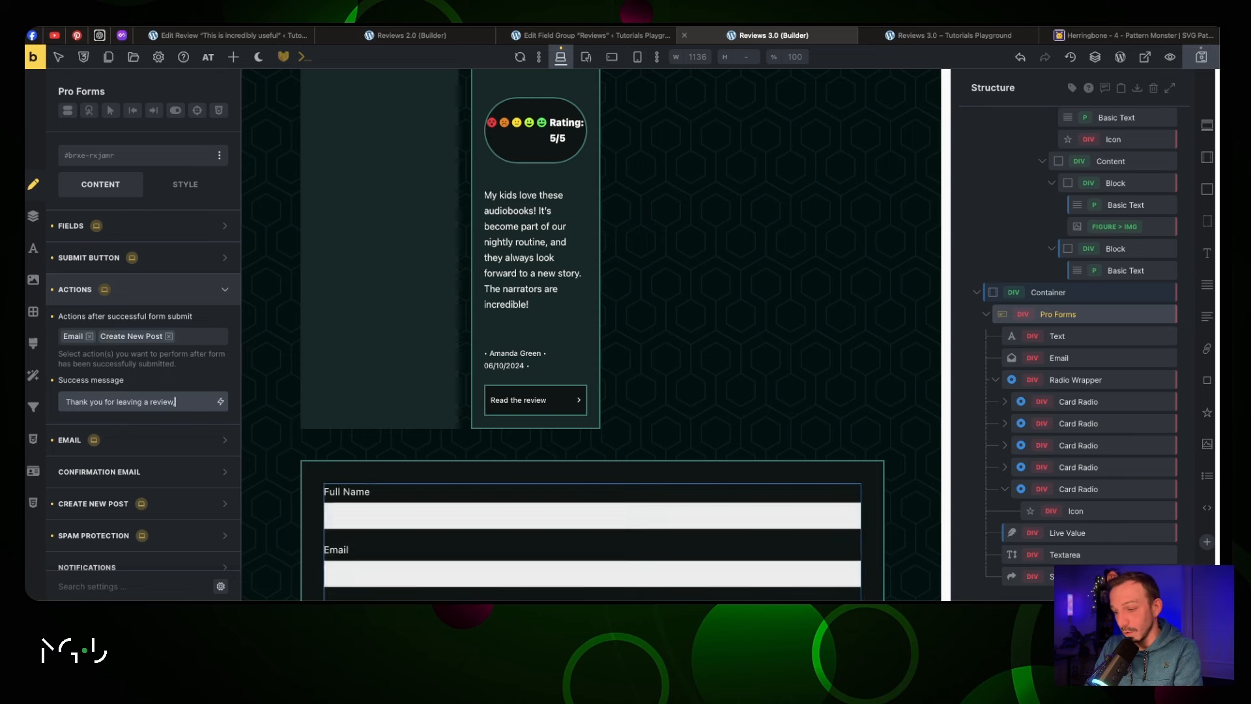
{"action": "type", "text": ", it will be published as soon a"}
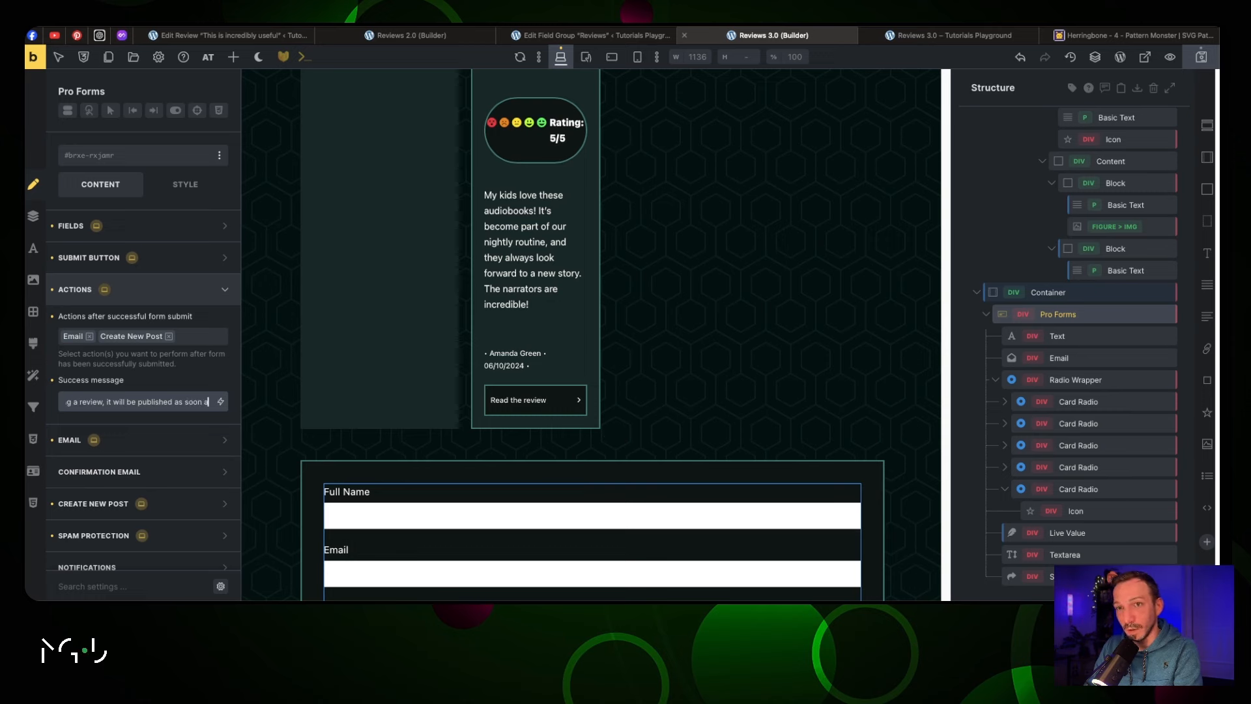
{"action": "type", "text": "has been approved."}
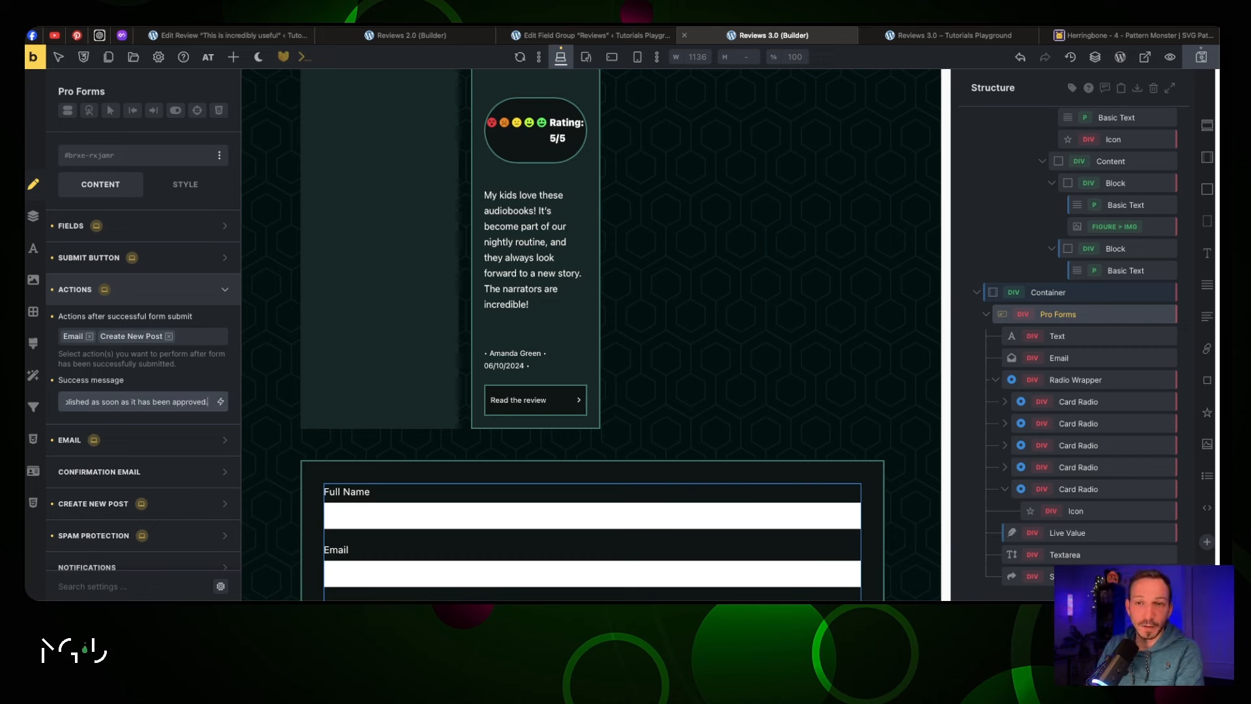
Send the form's email to a custom address using the {{email}} field
{"action": "left_click", "coordinate": [173, 441]}
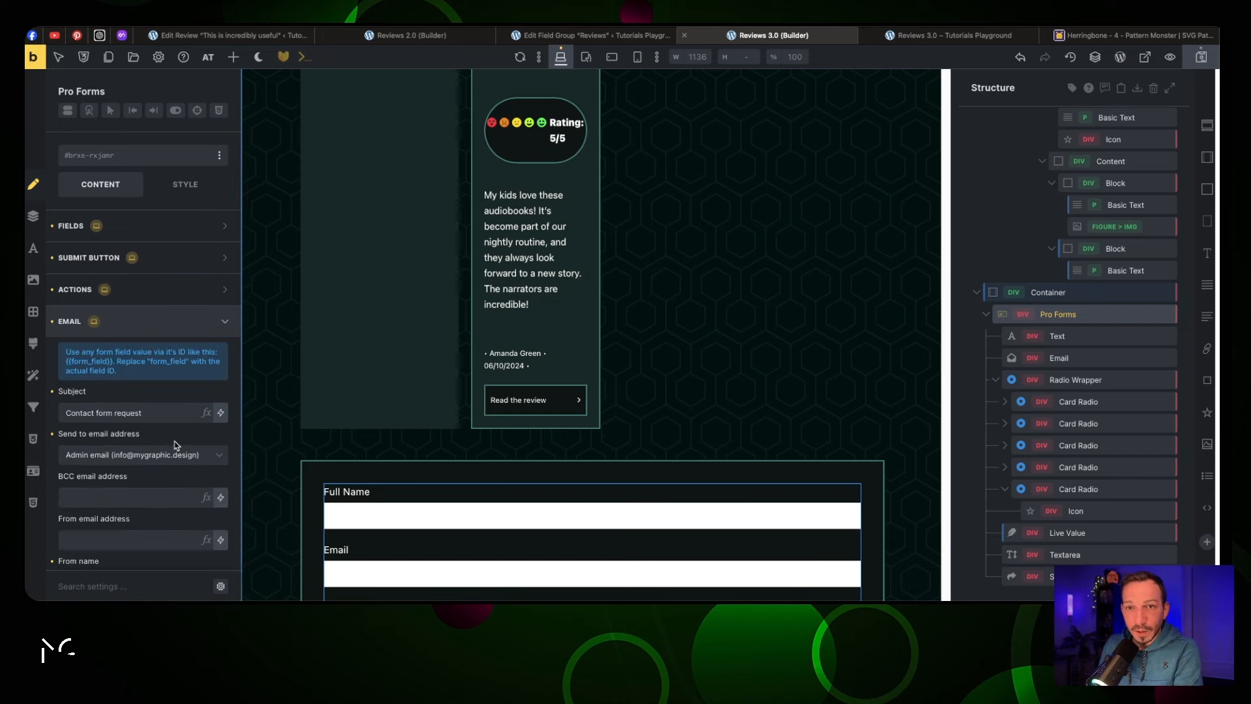
{"action": "scroll", "coordinate": [171, 403], "scroll_direction": "down", "scroll_amount": 3}
{"action": "left_click", "coordinate": [218, 360]}
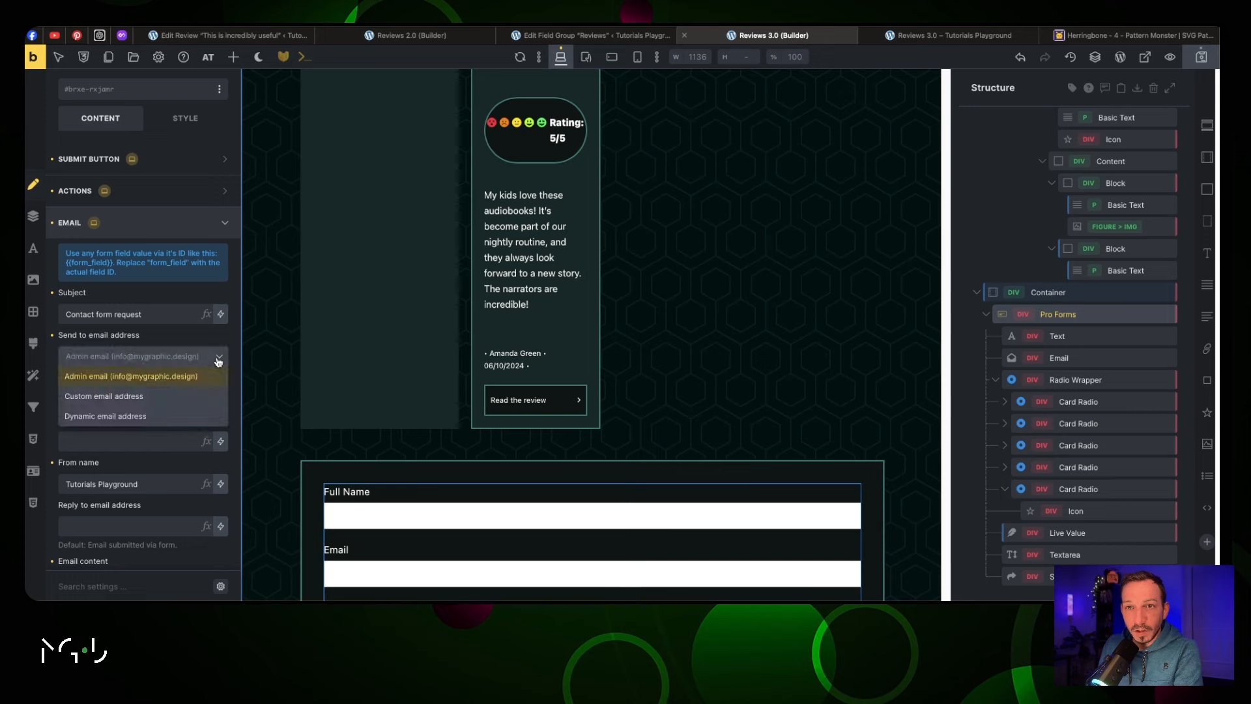
{"action": "left_click", "coordinate": [193, 402]}
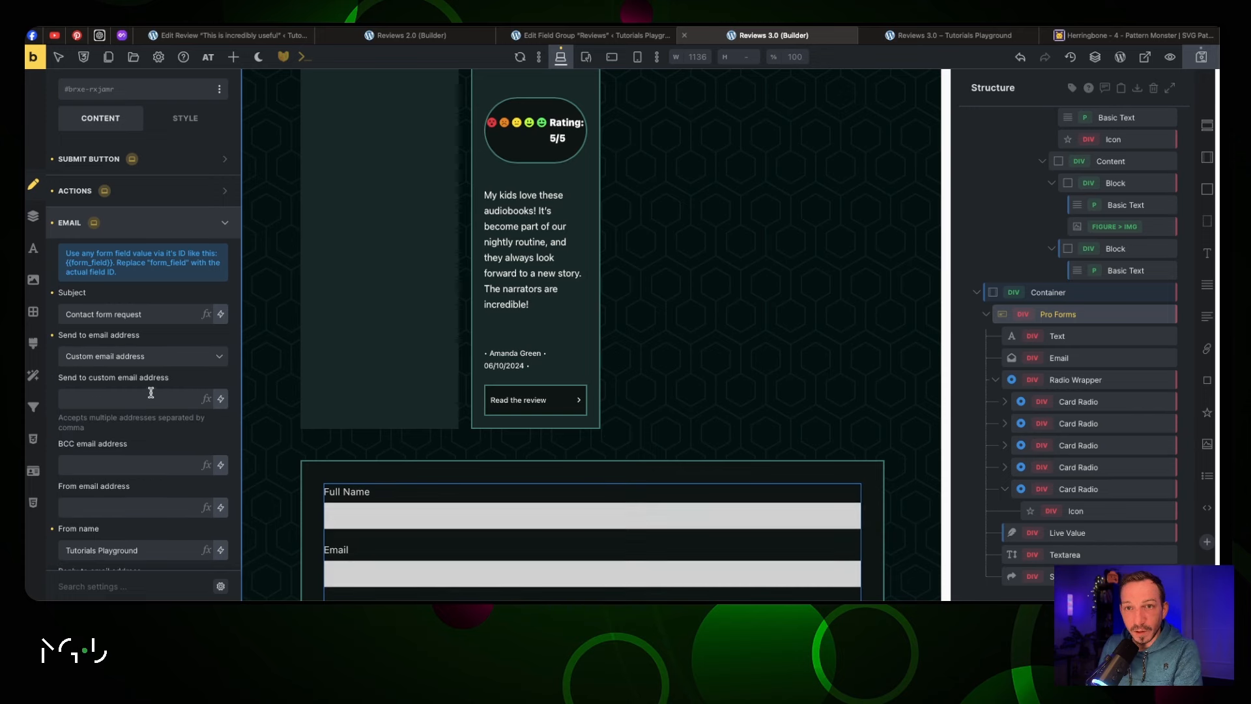
{"action": "left_click", "coordinate": [121, 397]}
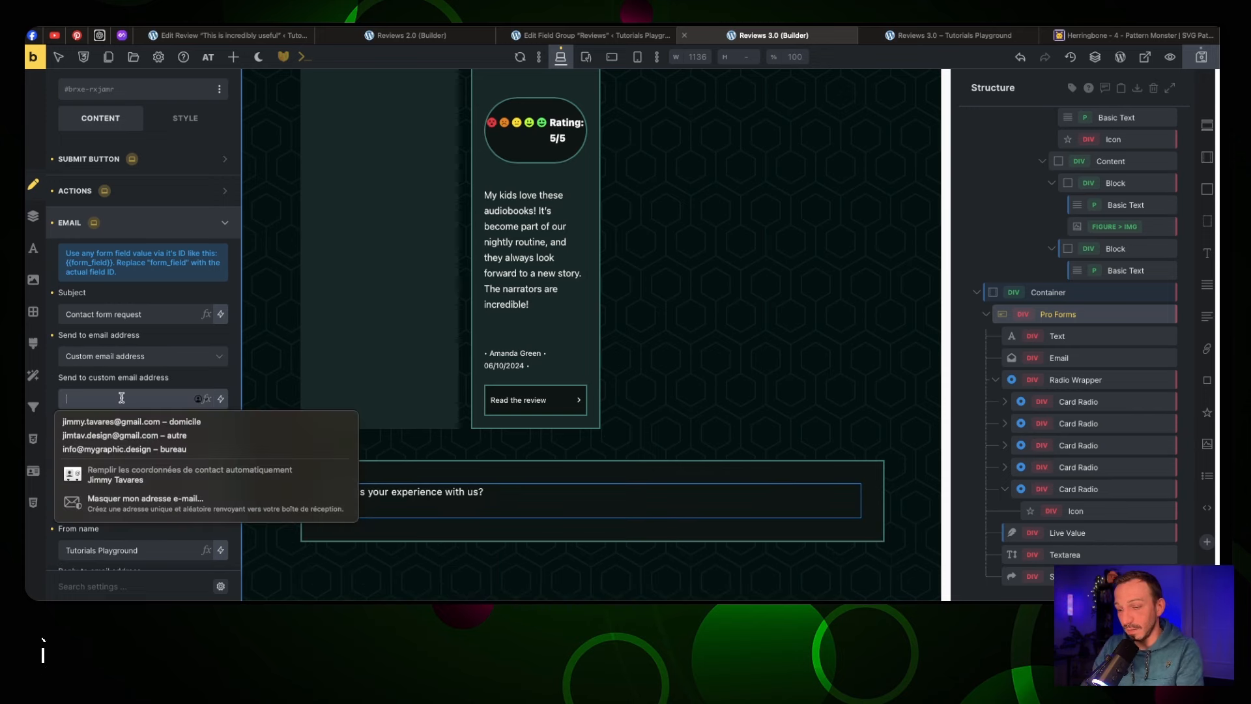
{"action": "type", "text": "{{}}"}
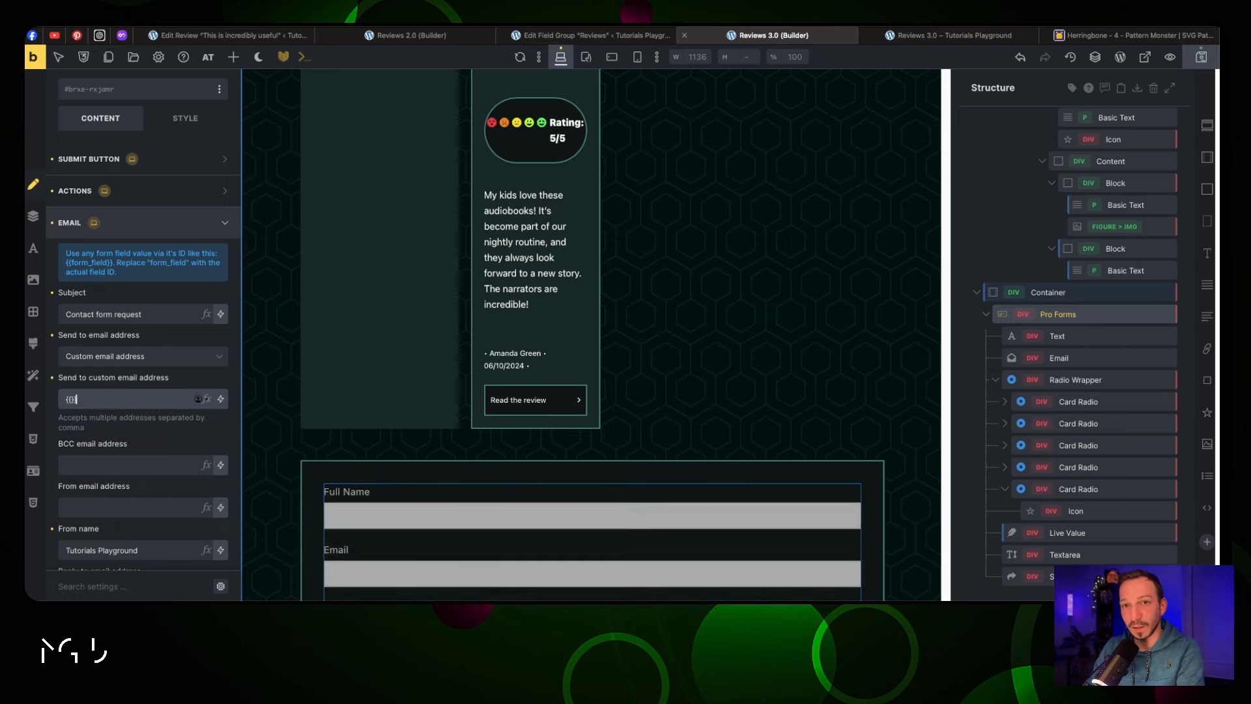
{"action": "type", "text": "email"}
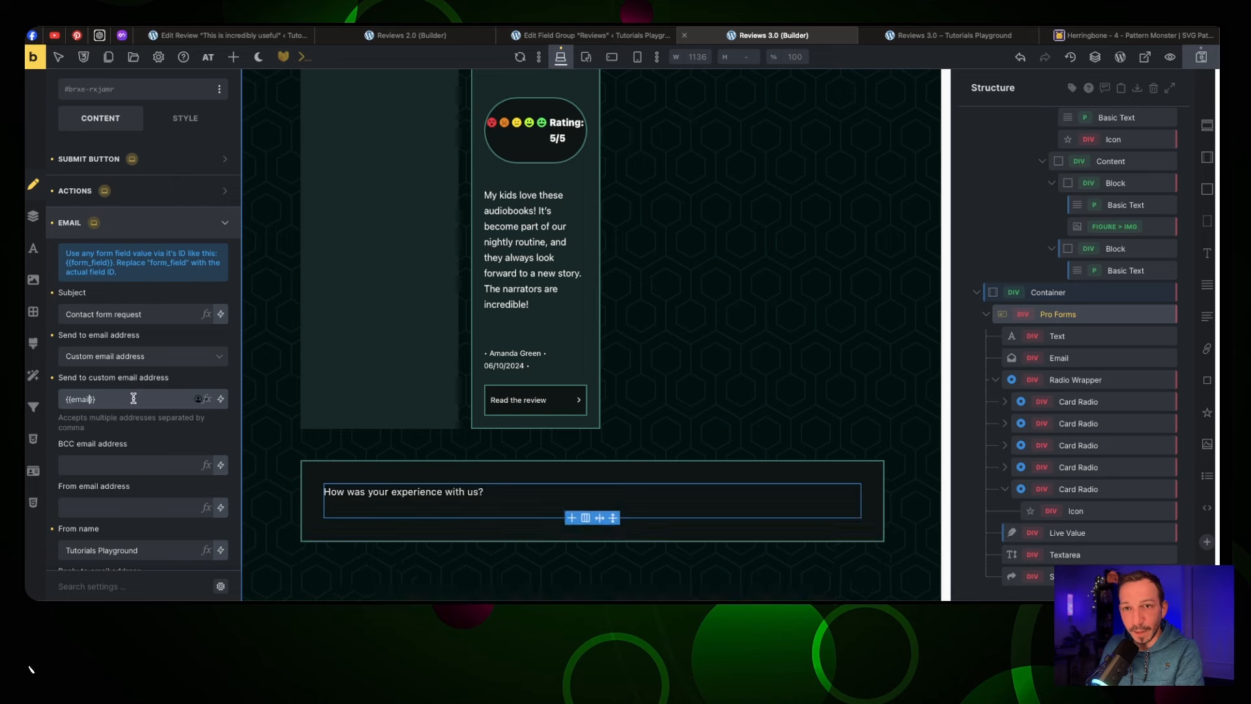
{"action": "scroll", "coordinate": [352, 423], "scroll_direction": "down", "scroll_amount": 3}
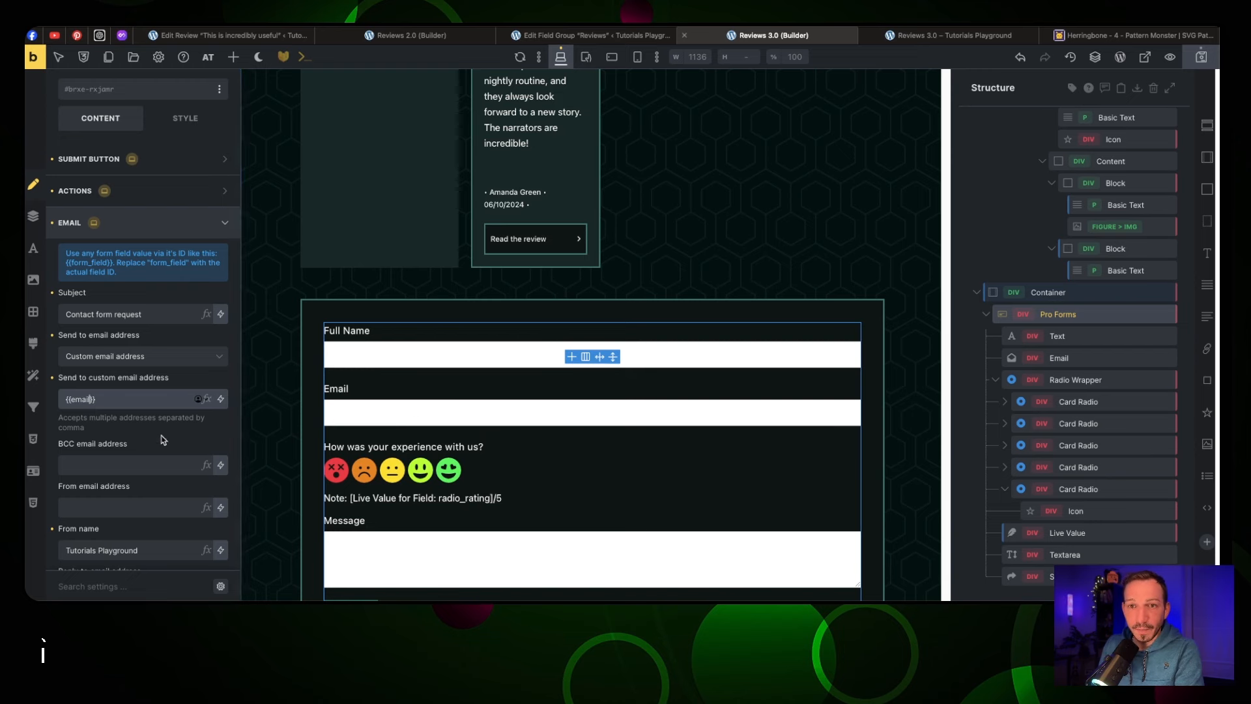
{"action": "scroll", "coordinate": [163, 440], "scroll_direction": "down", "scroll_amount": 2}
Fill in the sender email address and set the sender name to 'MGD - Book Stories'
{"action": "left_click", "coordinate": [111, 428]}
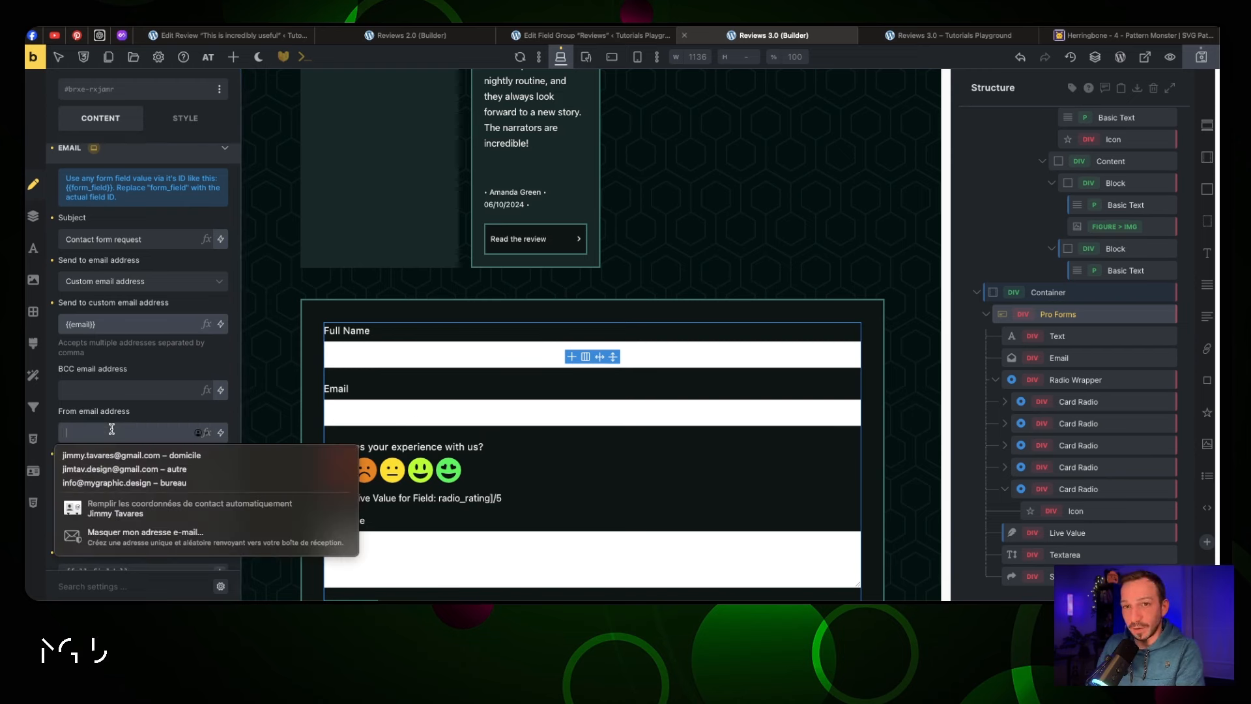
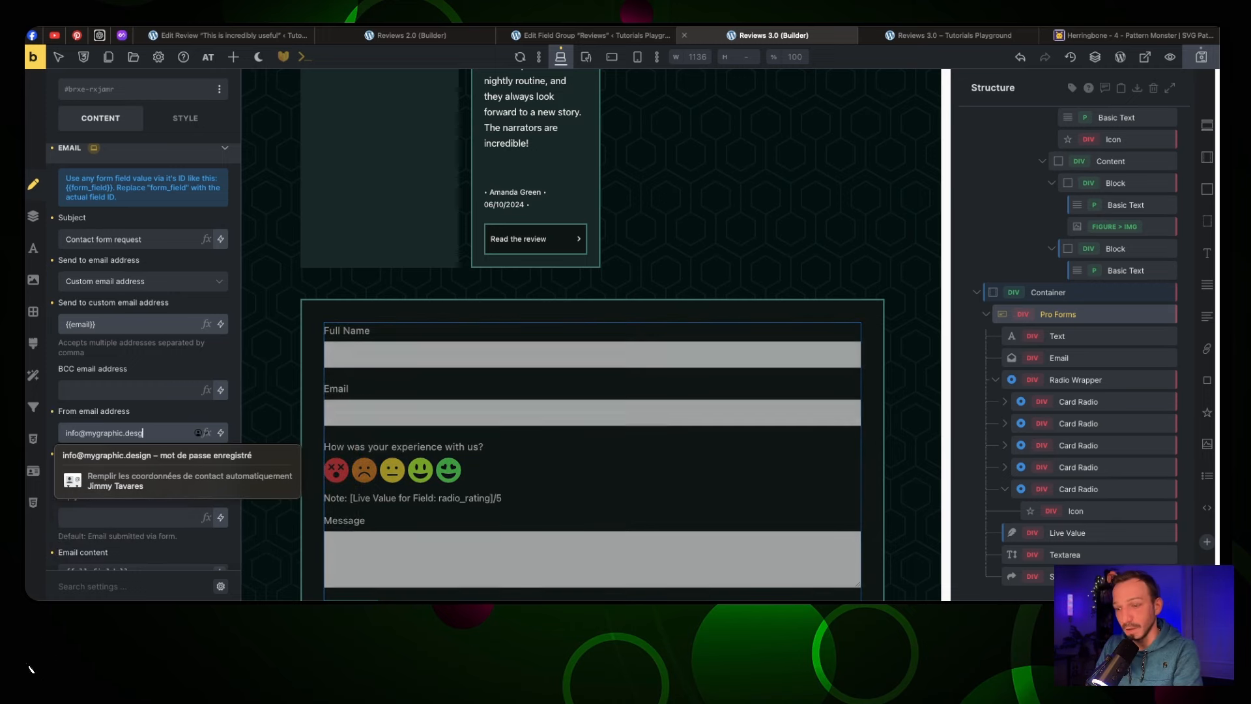
{"action": "left_click", "coordinate": [138, 426]}
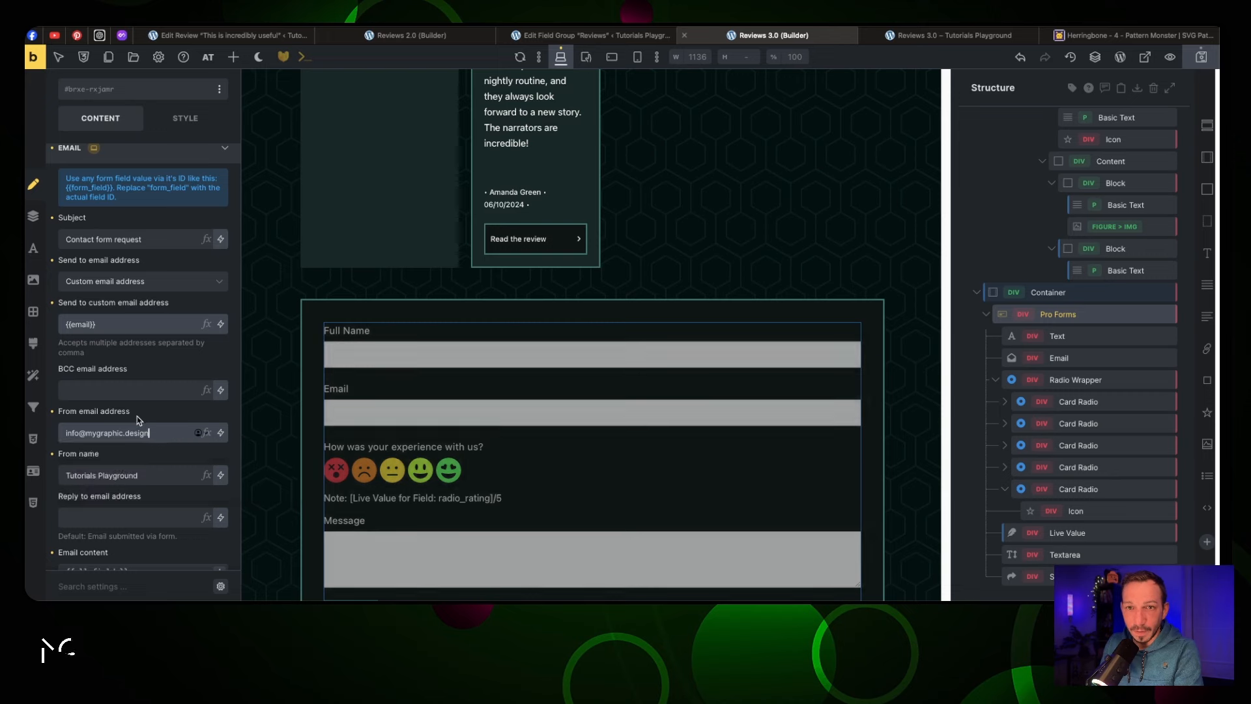
{"action": "scroll", "coordinate": [145, 440], "scroll_direction": "down", "scroll_amount": 2}
{"action": "triple_click", "coordinate": [139, 387]}
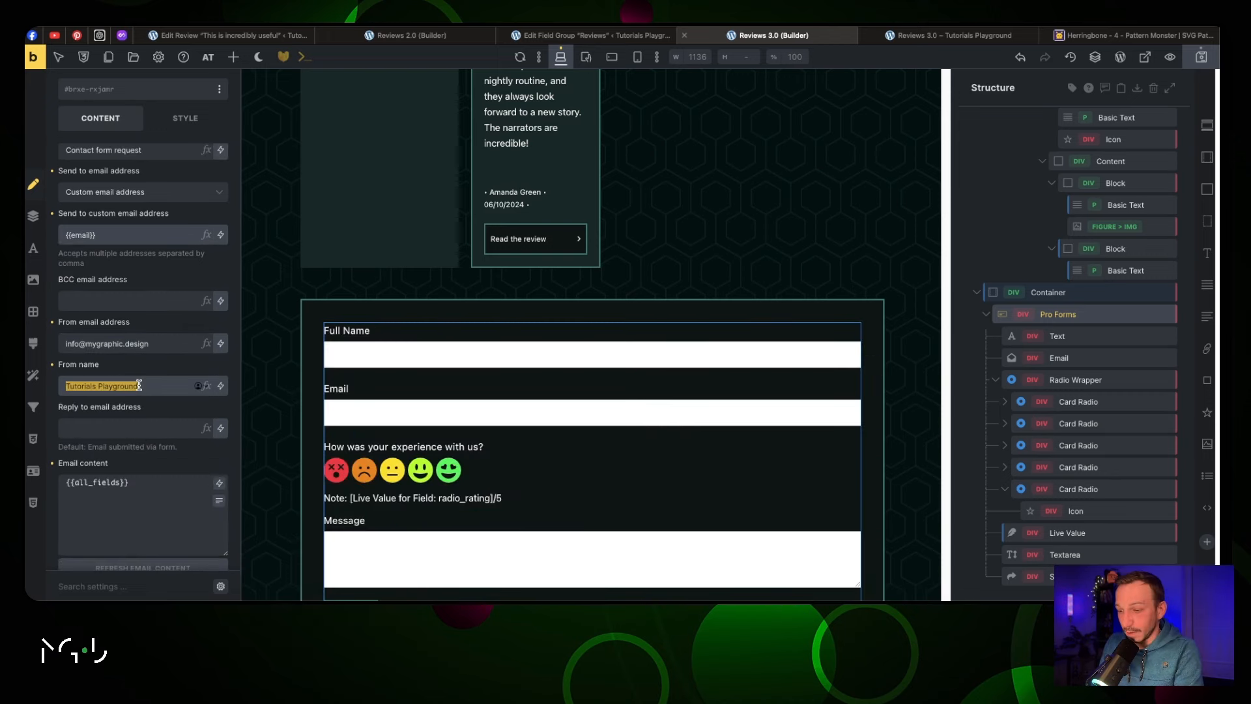
{"action": "type", "text": "MGD - Book Stories"}
{"action": "scroll", "coordinate": [148, 482], "scroll_direction": "down", "scroll_amount": 5}
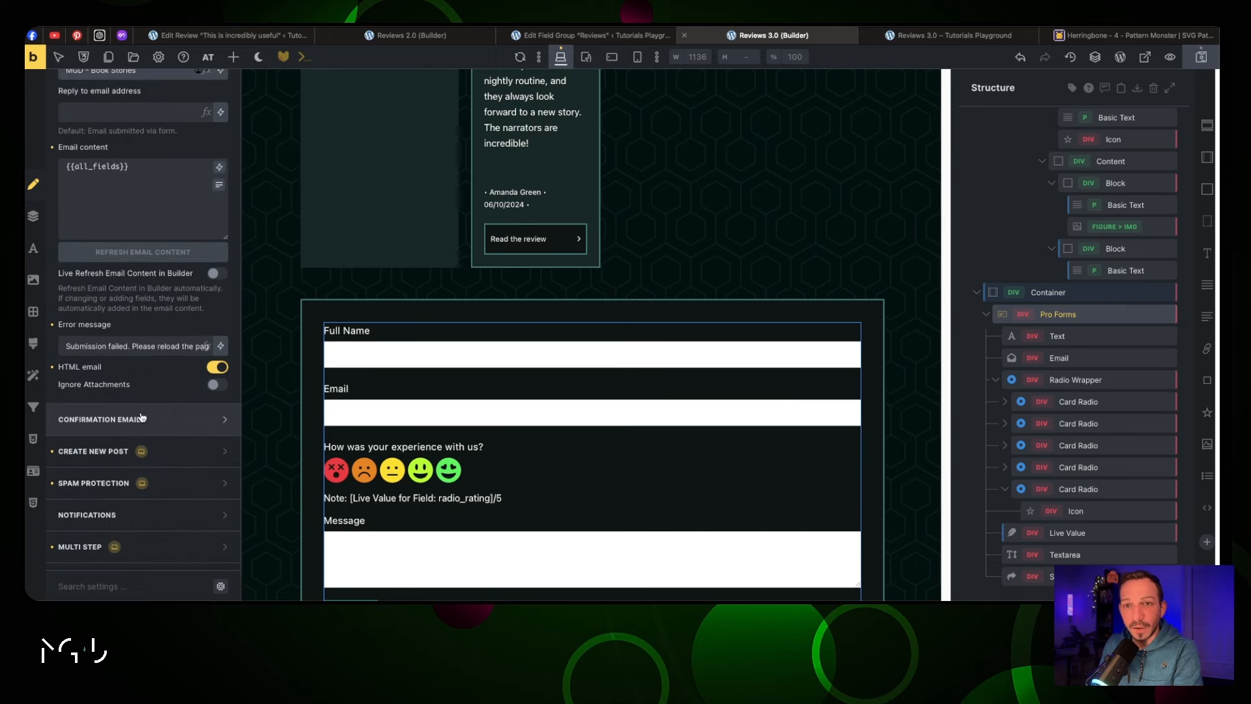
{"action": "scroll", "coordinate": [133, 369], "scroll_direction": "up", "scroll_amount": 6}
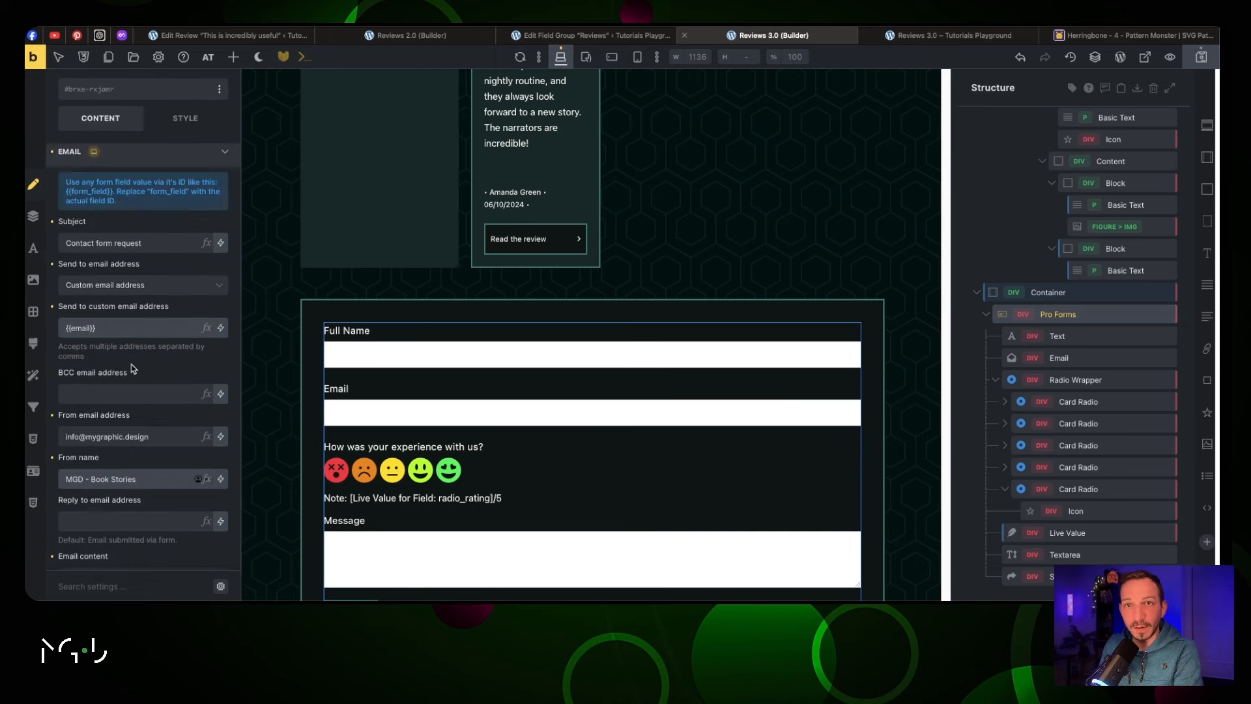
{"action": "scroll", "coordinate": [133, 368], "scroll_direction": "down", "scroll_amount": 6}
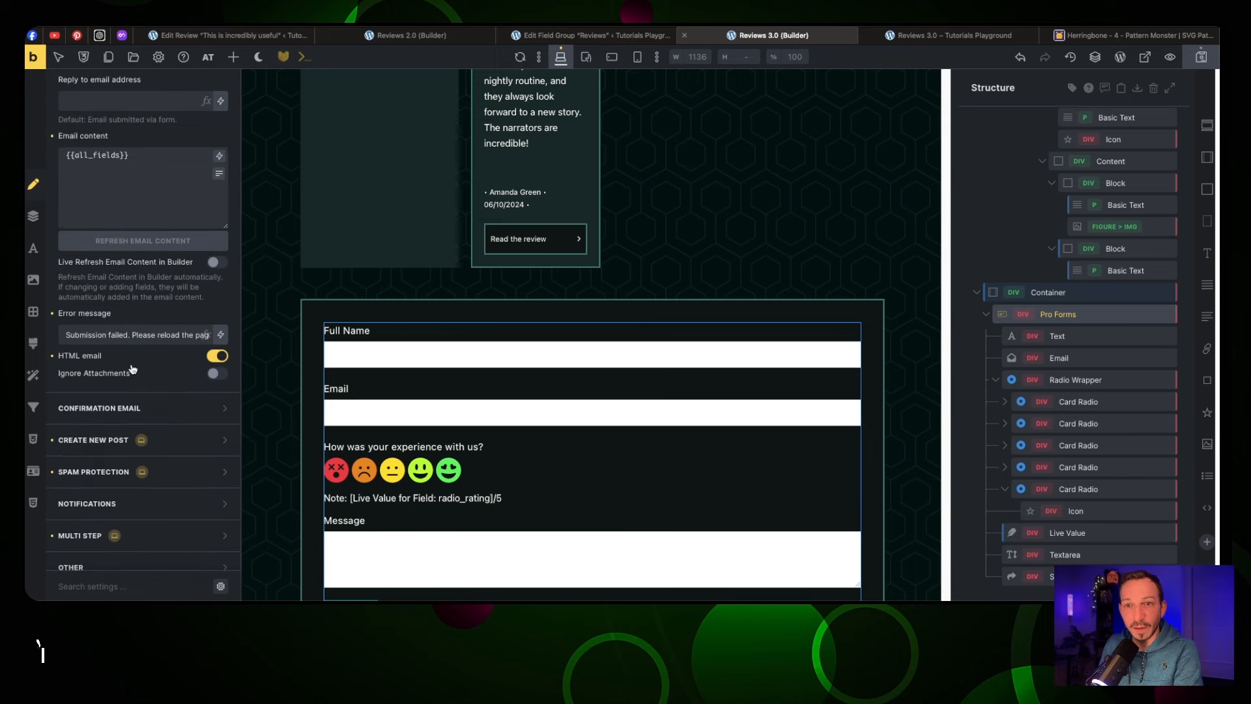
Restrict Create New Post to logged-in users and set its post type to Reviews
{"action": "left_click", "coordinate": [110, 442]}
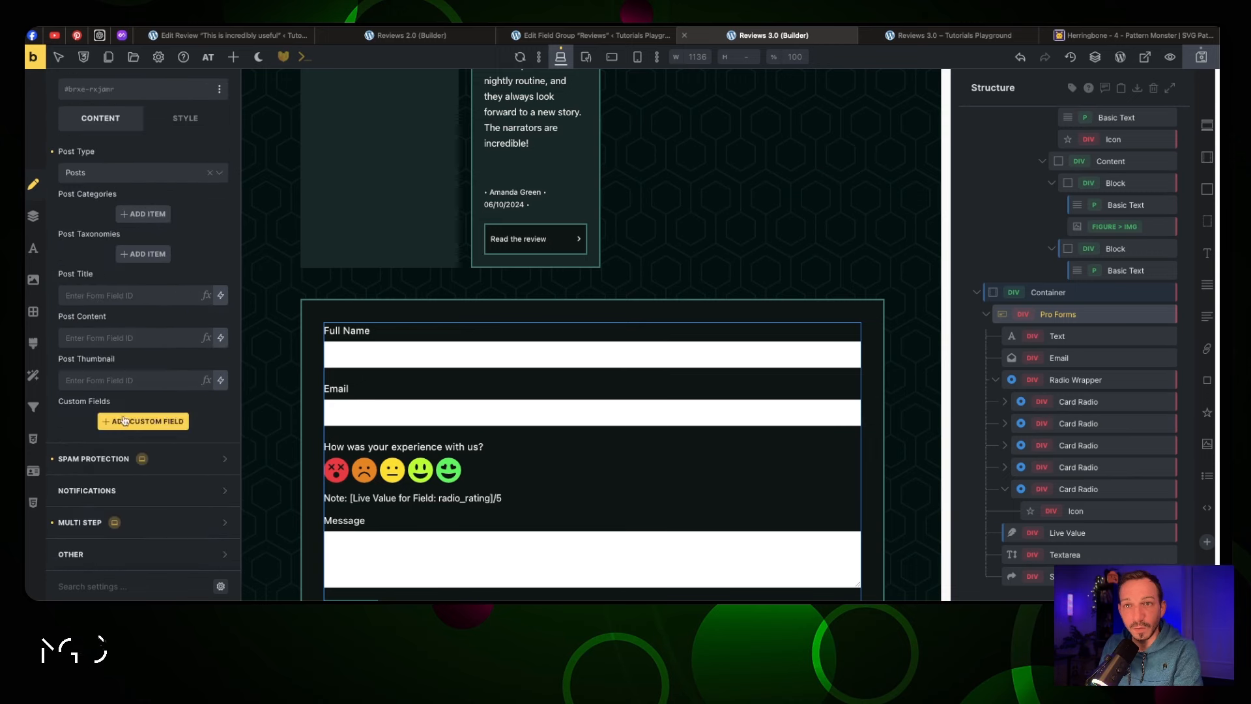
{"action": "scroll", "coordinate": [192, 233], "scroll_direction": "up", "scroll_amount": 3}
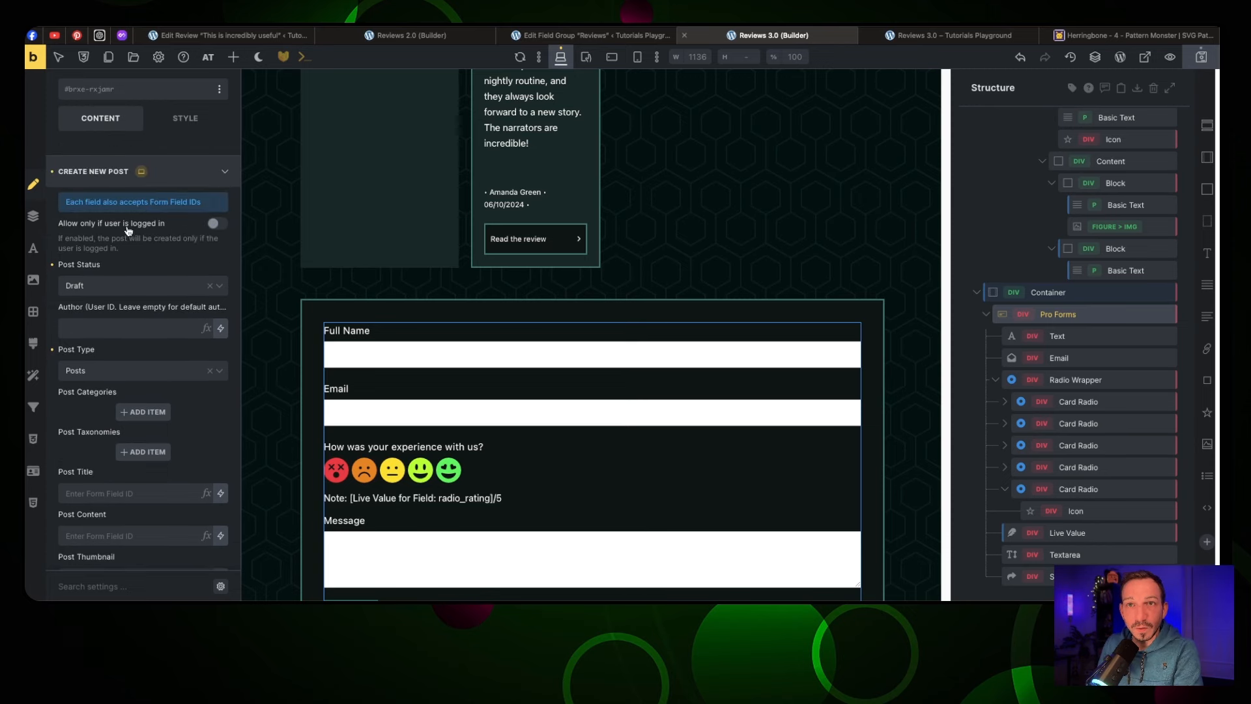
{"action": "left_click", "coordinate": [129, 228]}
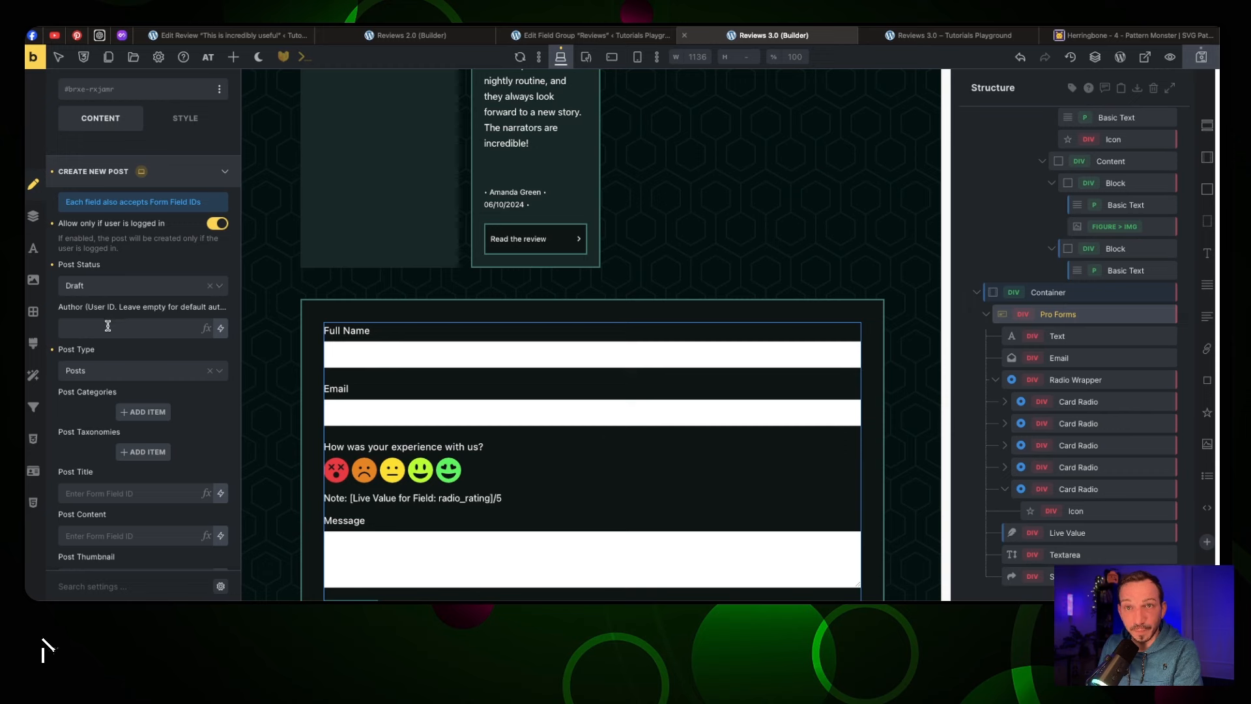
{"action": "left_click", "coordinate": [120, 378]}
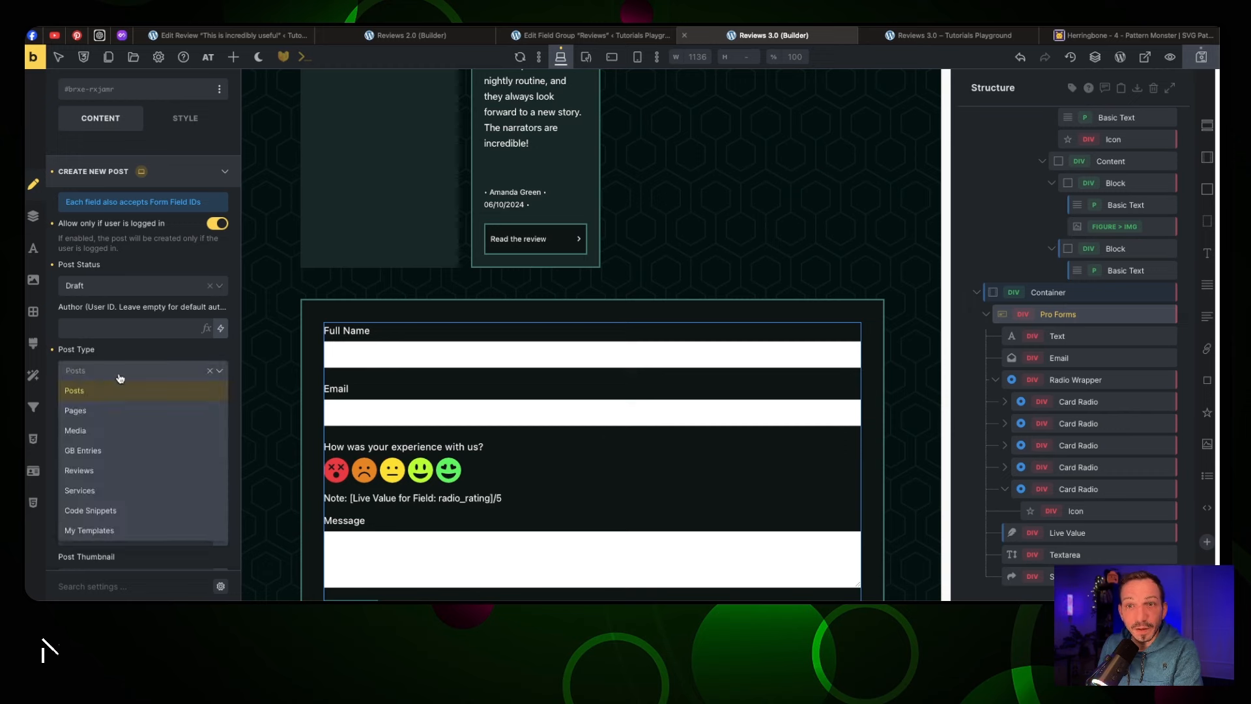
{"action": "left_click", "coordinate": [119, 470]}
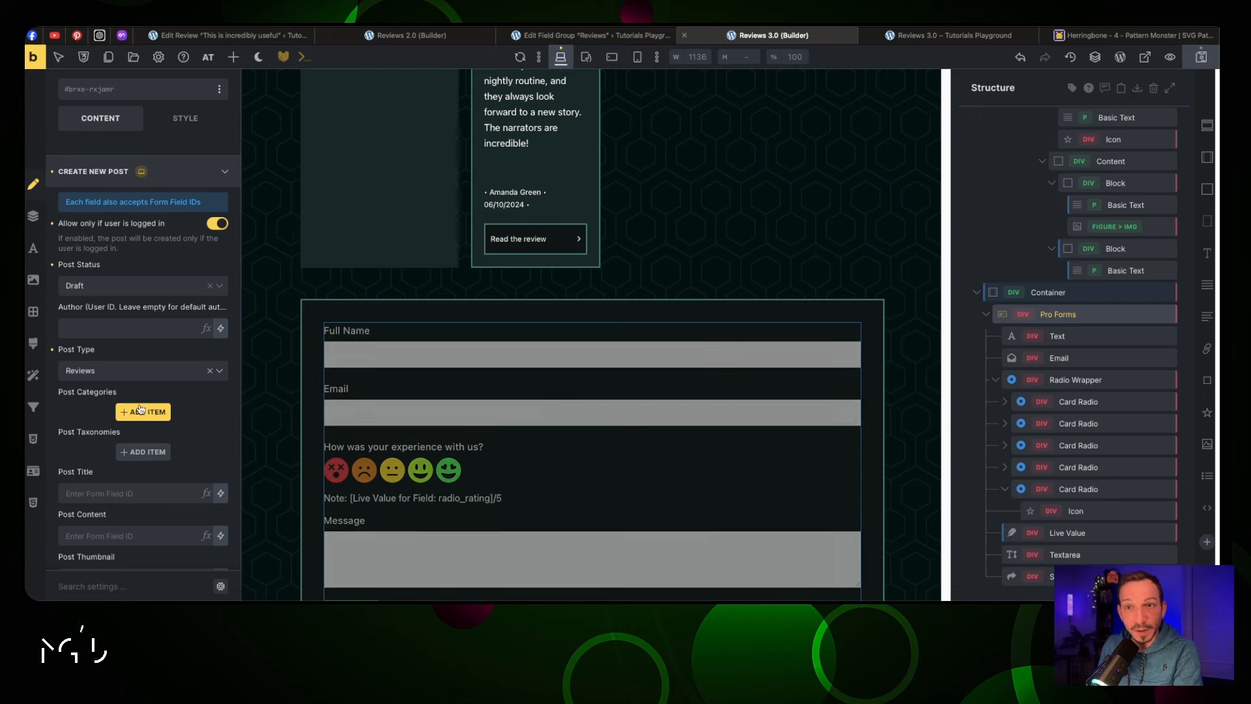
{"action": "scroll", "coordinate": [149, 359], "scroll_direction": "down", "scroll_amount": 2}
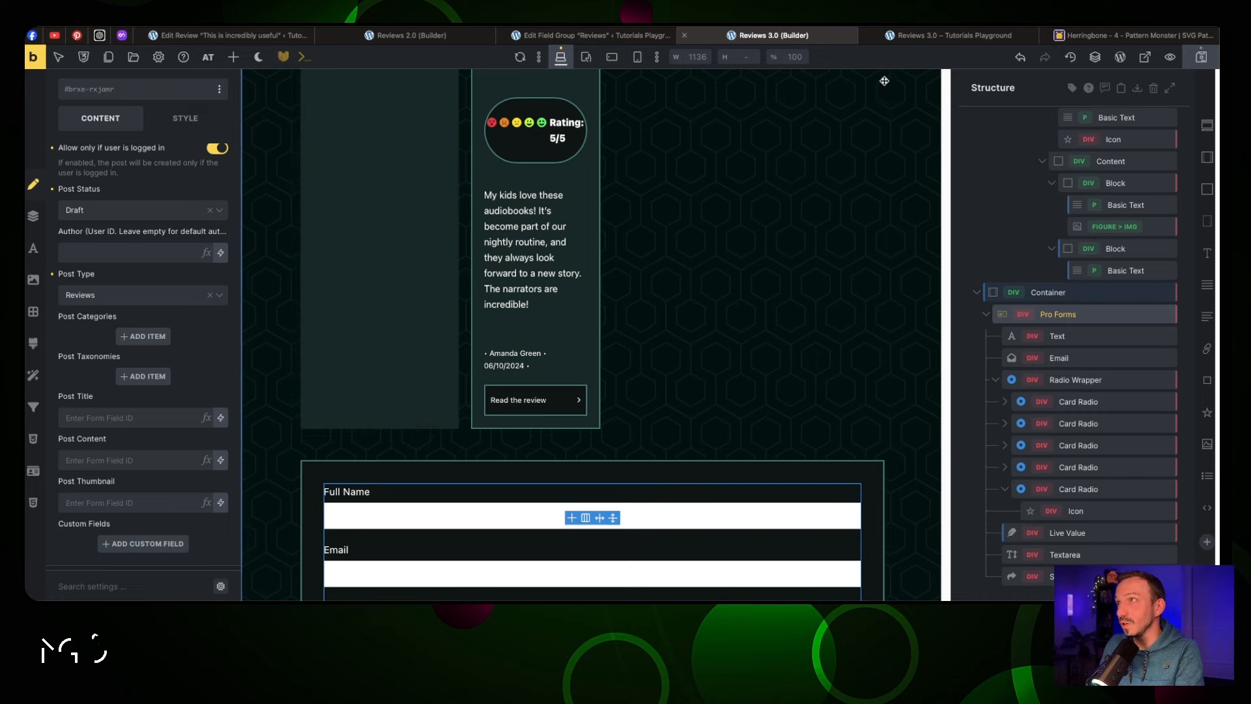
{"action": "left_click", "coordinate": [281, 42]}
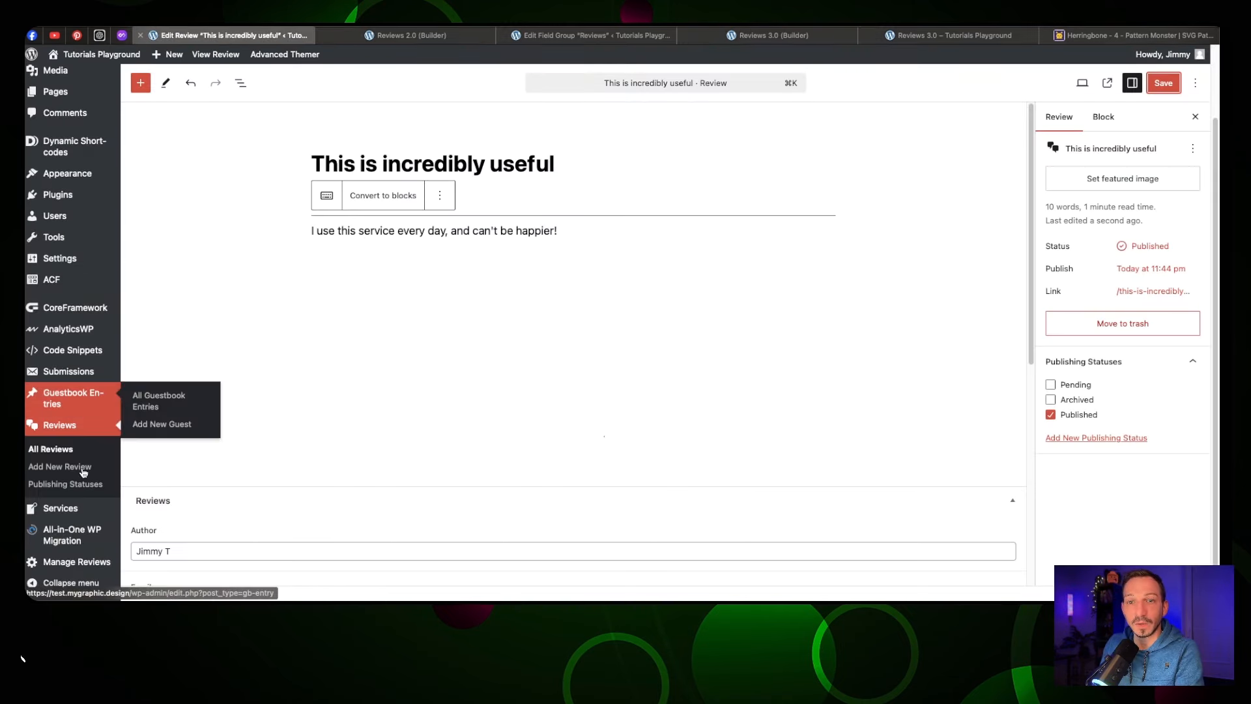
Go from ACF Field Groups to the Reviews > Publishing Statuses admin page
{"action": "left_click", "coordinate": [76, 284]}
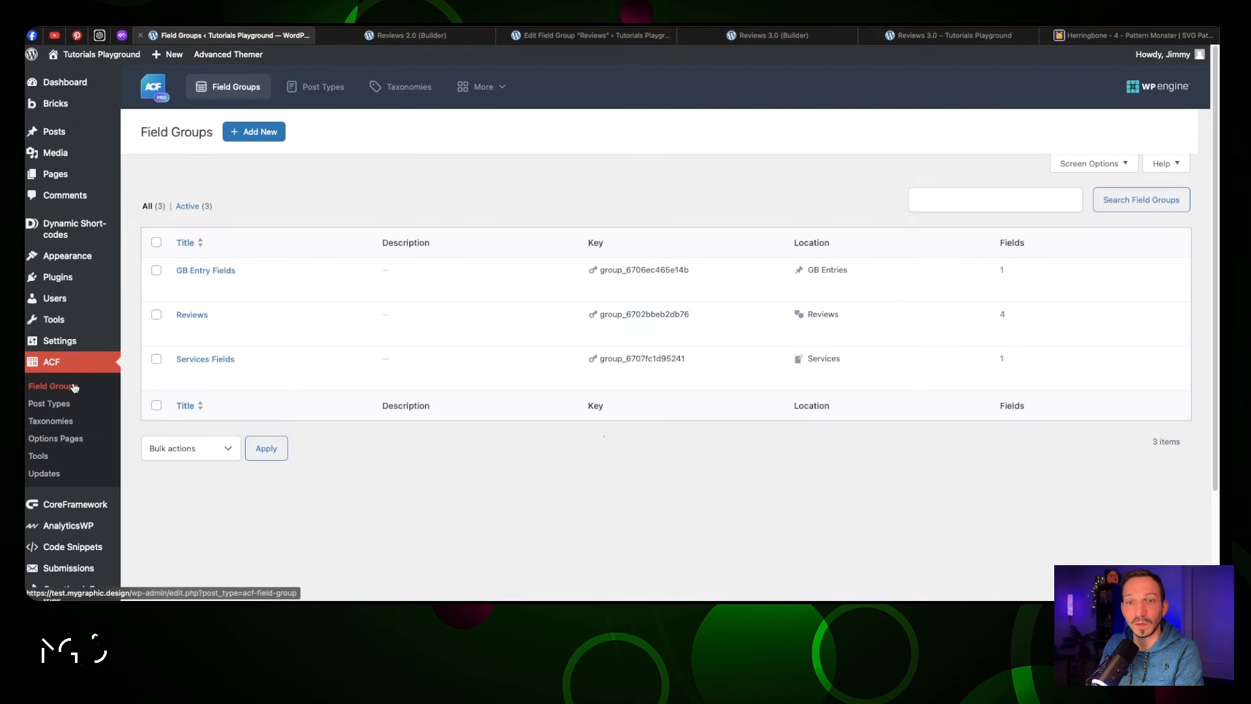
{"action": "scroll", "coordinate": [76, 388], "scroll_direction": "down", "scroll_amount": 2}
{"action": "mouse_move", "coordinate": [91, 487]}
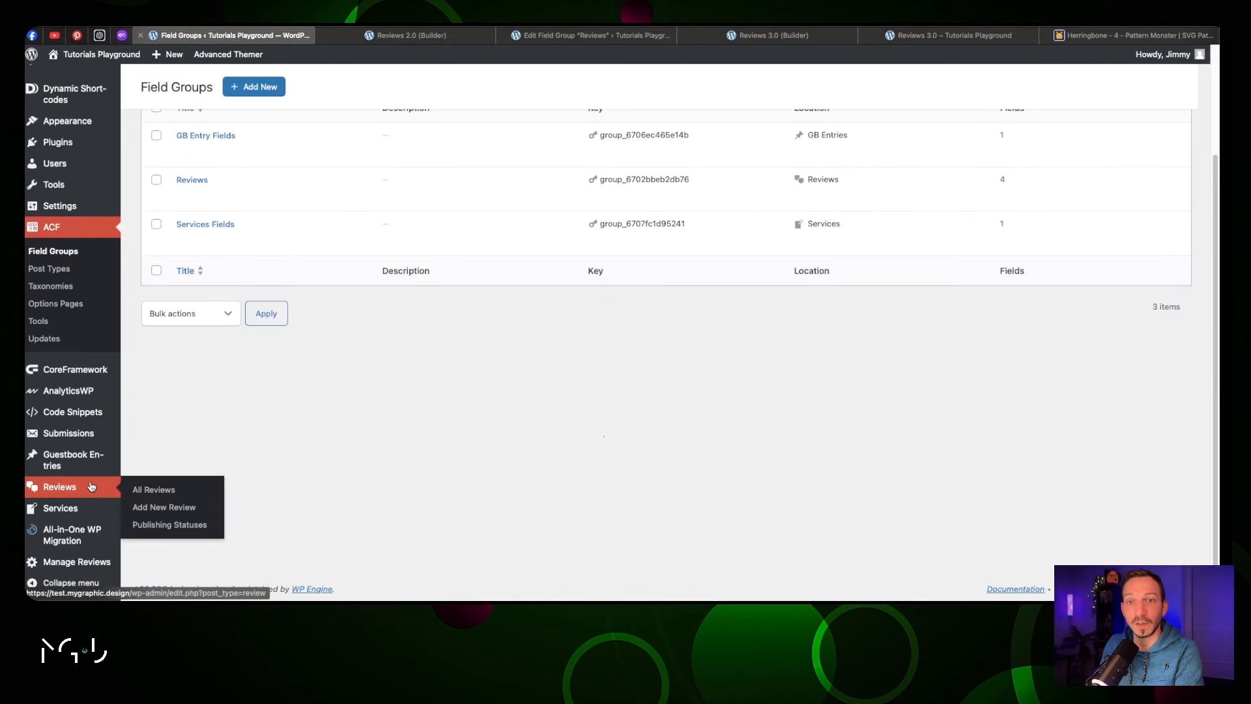
{"action": "left_click", "coordinate": [176, 529]}
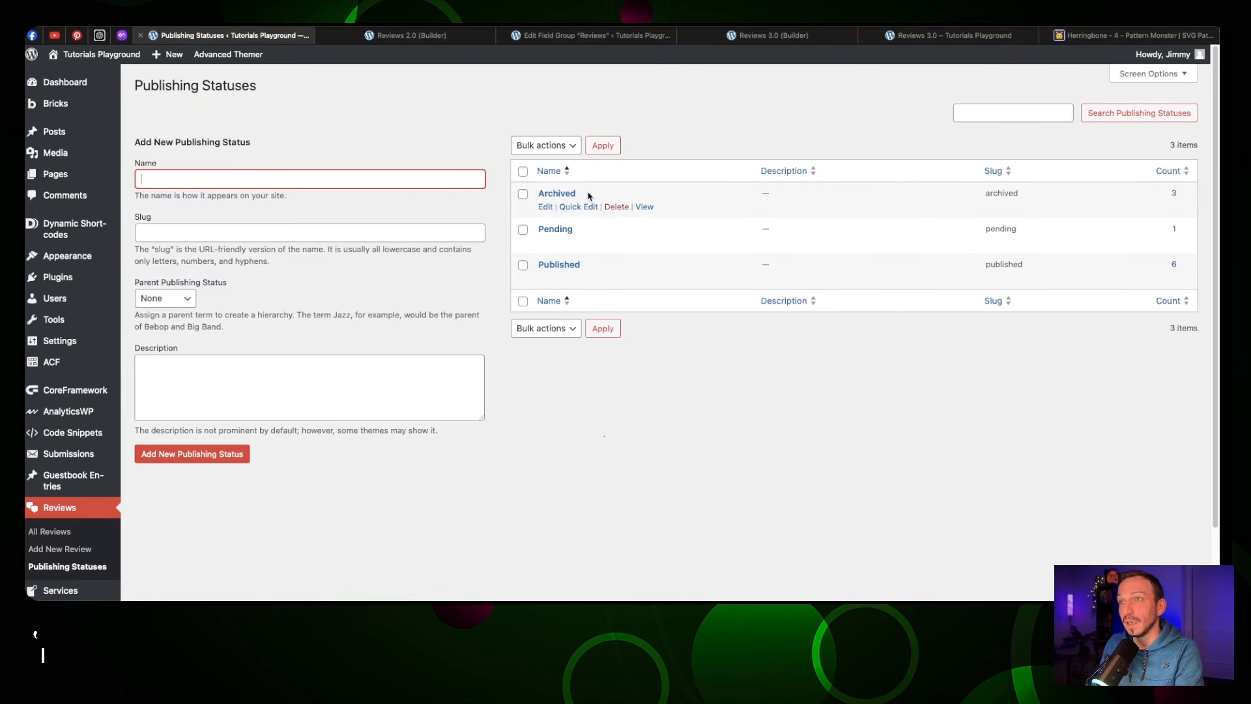
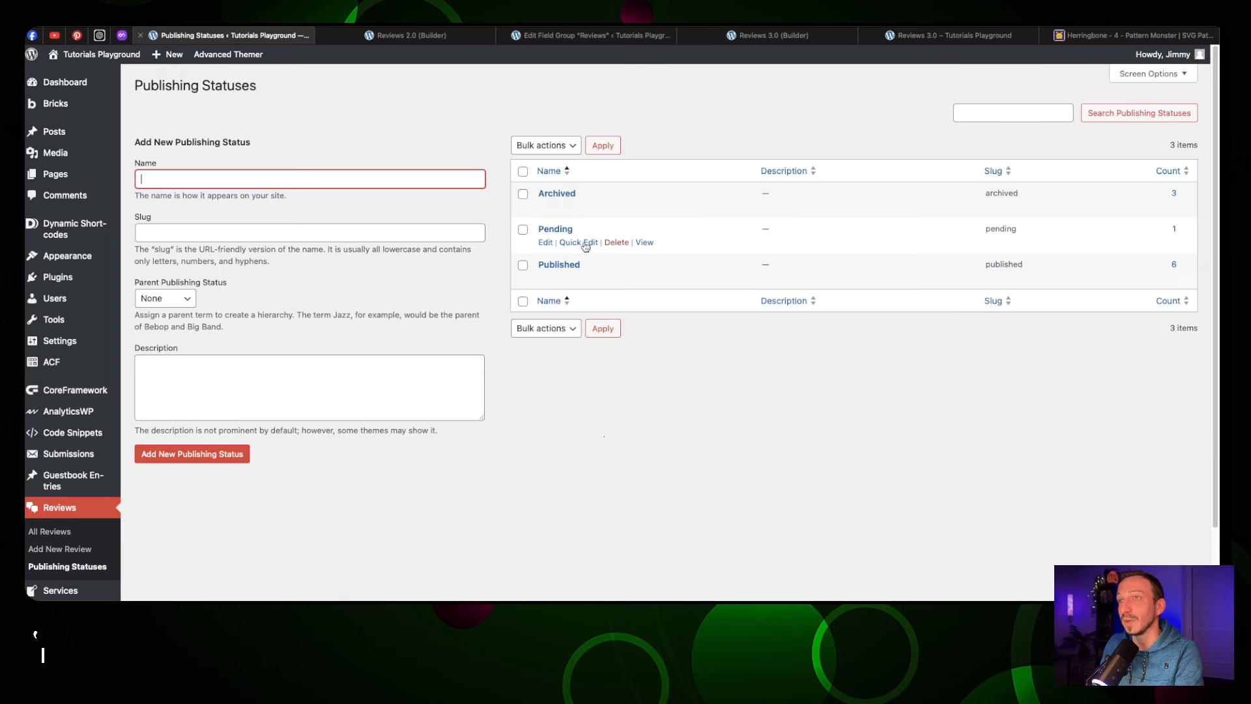
Switch back to the Reviews 3.0 page open in the Bricks builder
{"action": "left_click", "coordinate": [809, 37]}
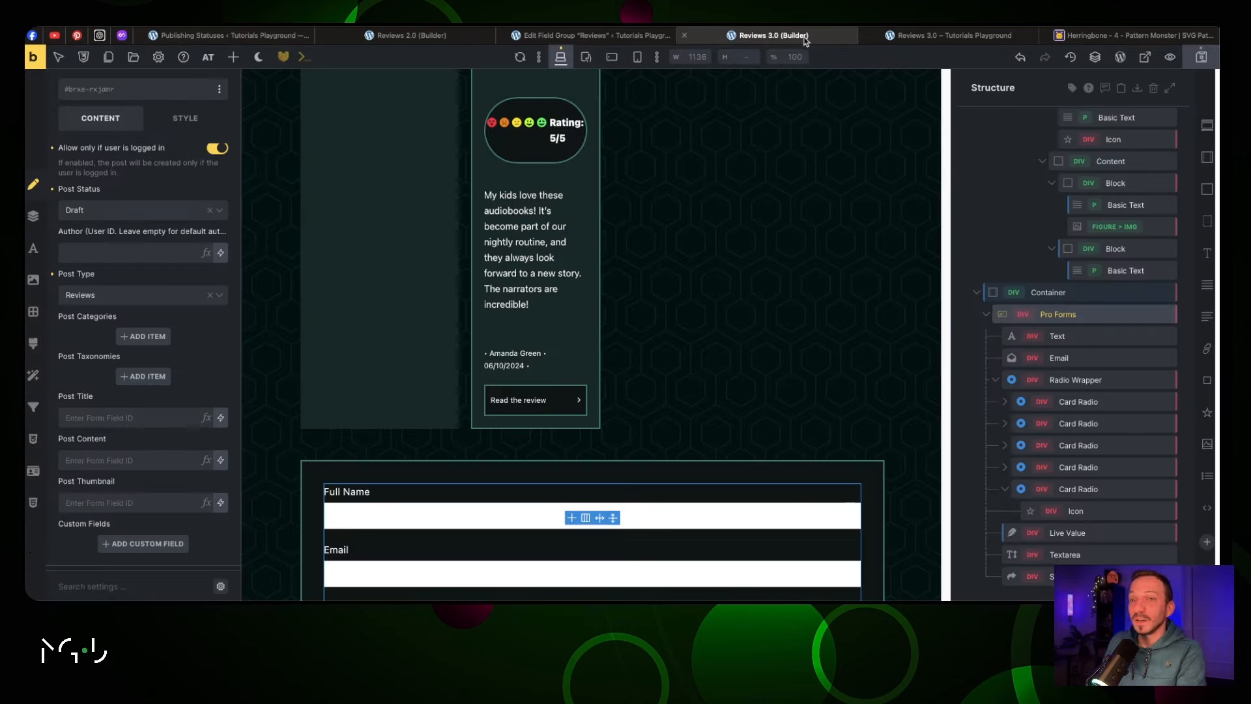
Add a post taxonomy to Create New Post with slug Pending and term Pending
{"action": "left_click", "coordinate": [146, 377]}
{"action": "left_click", "coordinate": [142, 427]}
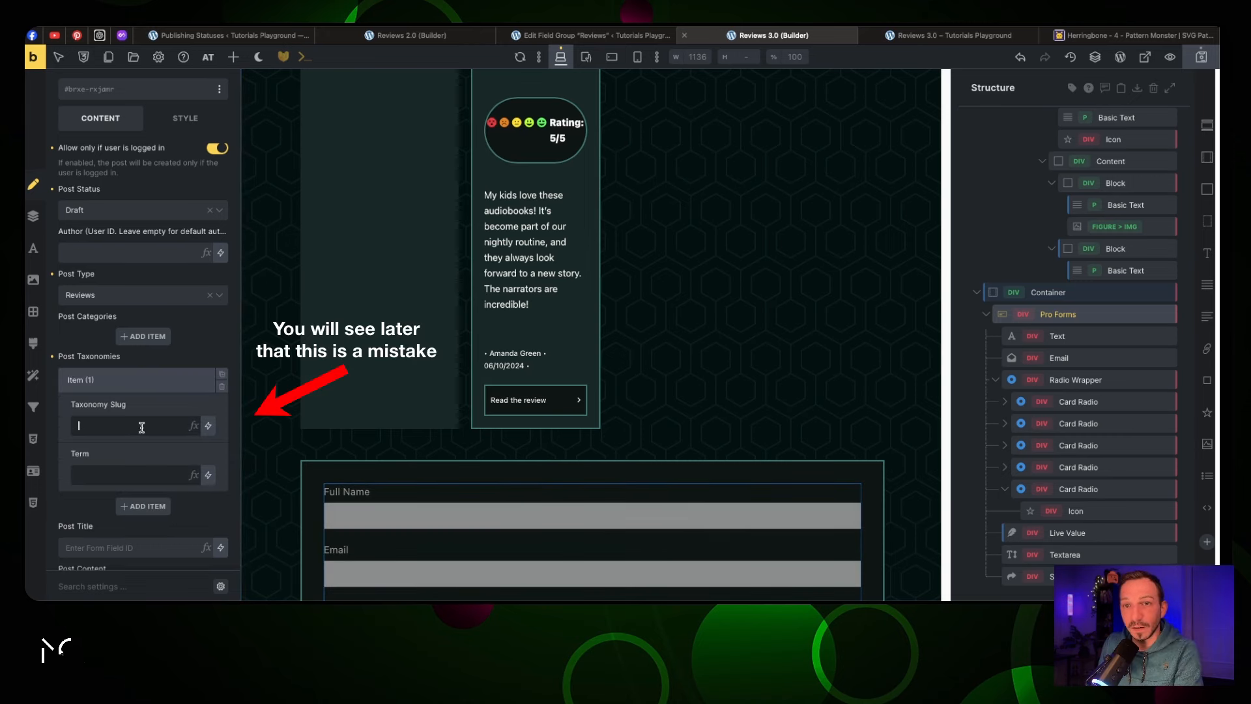
{"action": "type", "text": "Pending"}
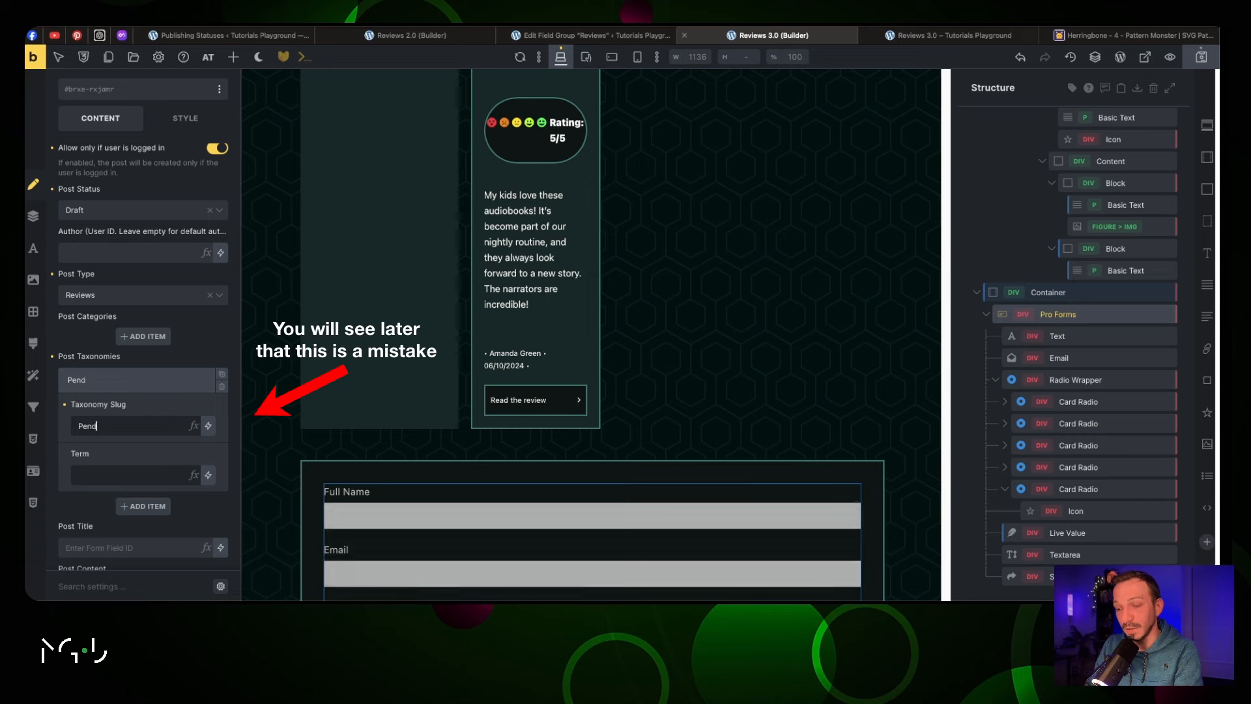
{"action": "left_click", "coordinate": [118, 476]}
{"action": "type", "text": "Pending"}
Duplicate Full Name below the rating, give it ID review_title and label Title Review, then save
{"action": "scroll", "coordinate": [143, 387], "scroll_direction": "down", "scroll_amount": 3}
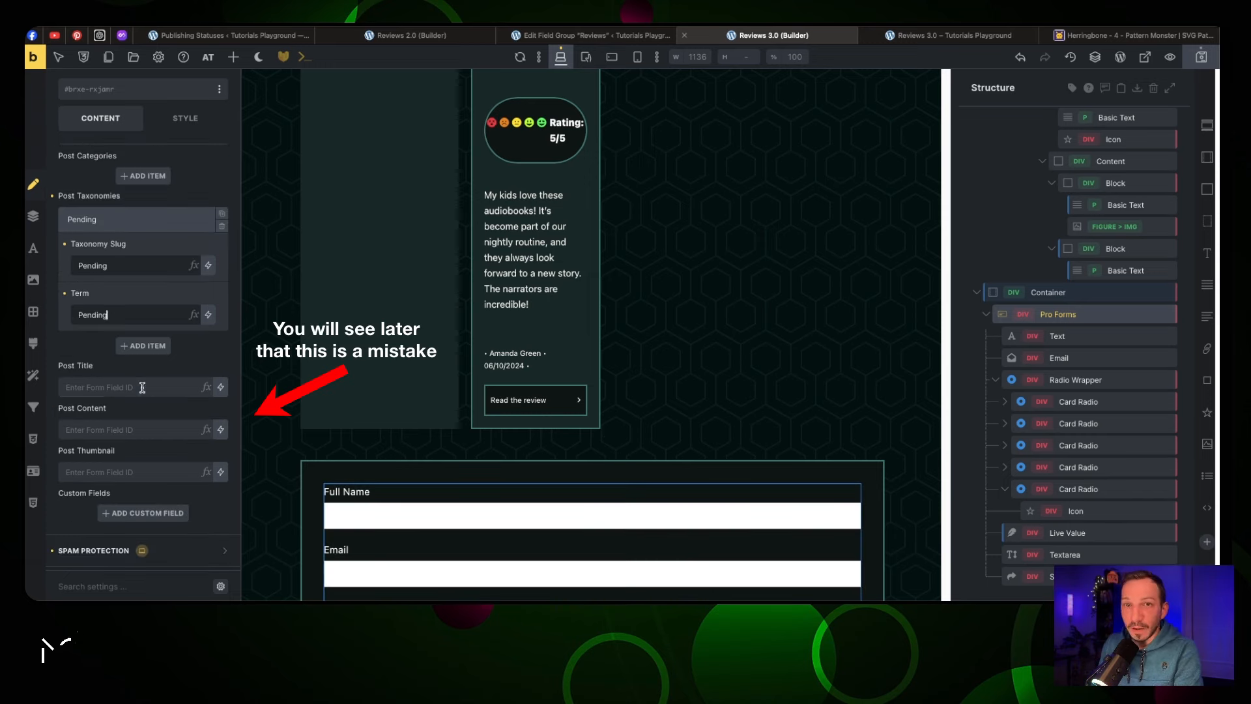
{"action": "scroll", "coordinate": [365, 383], "scroll_direction": "down", "scroll_amount": 4}
{"action": "left_click", "coordinate": [539, 264]}
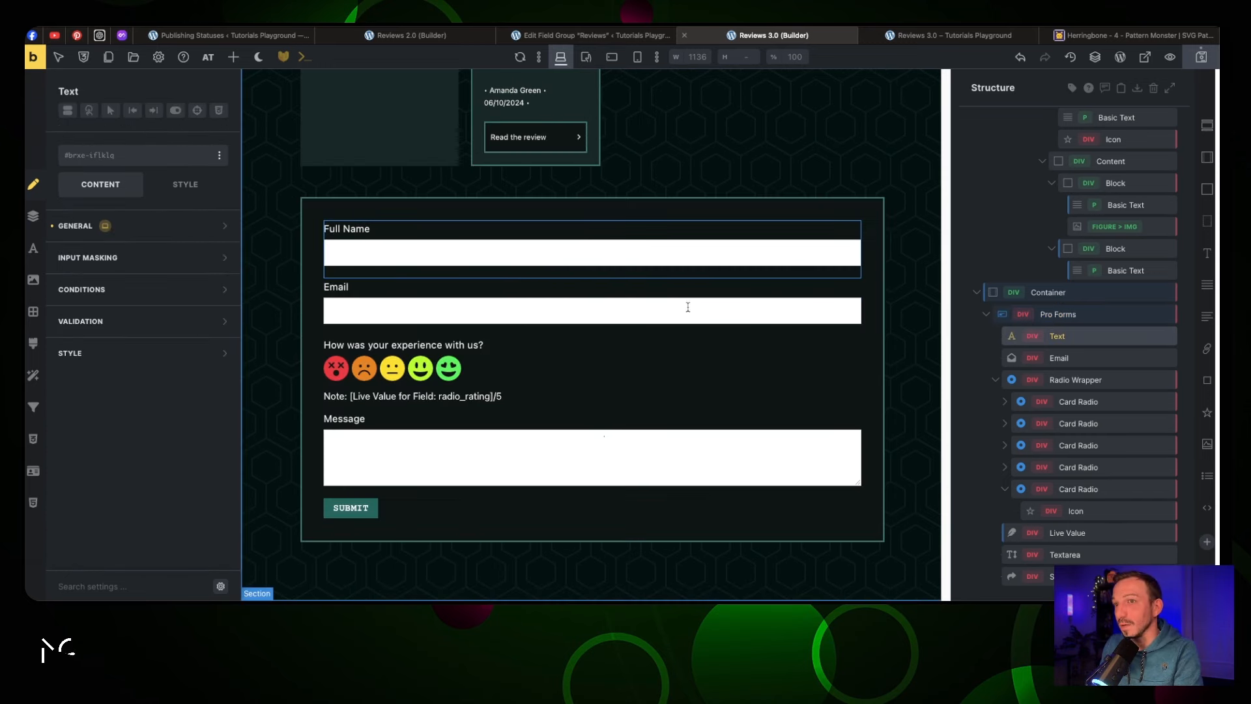
{"action": "left_click", "coordinate": [1006, 489]}
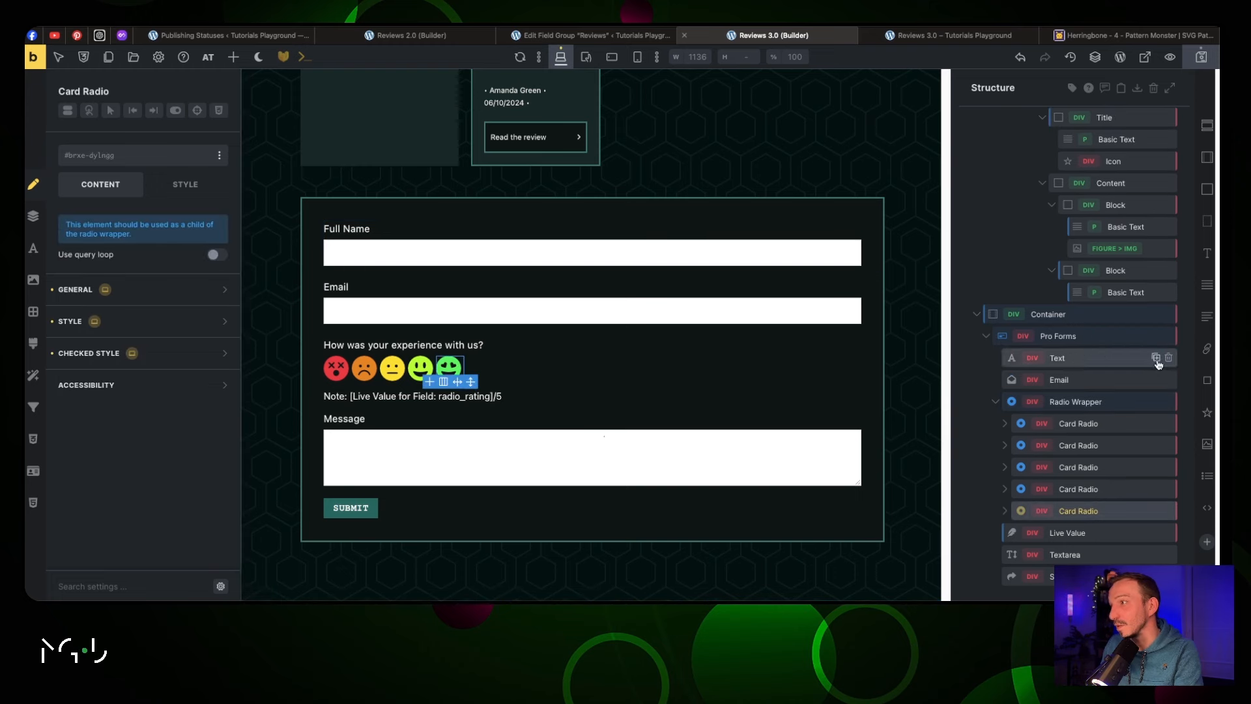
{"action": "left_click", "coordinate": [1156, 359]}
{"action": "left_click_drag", "start_coordinate": [1098, 378], "coordinate": [1083, 569]}
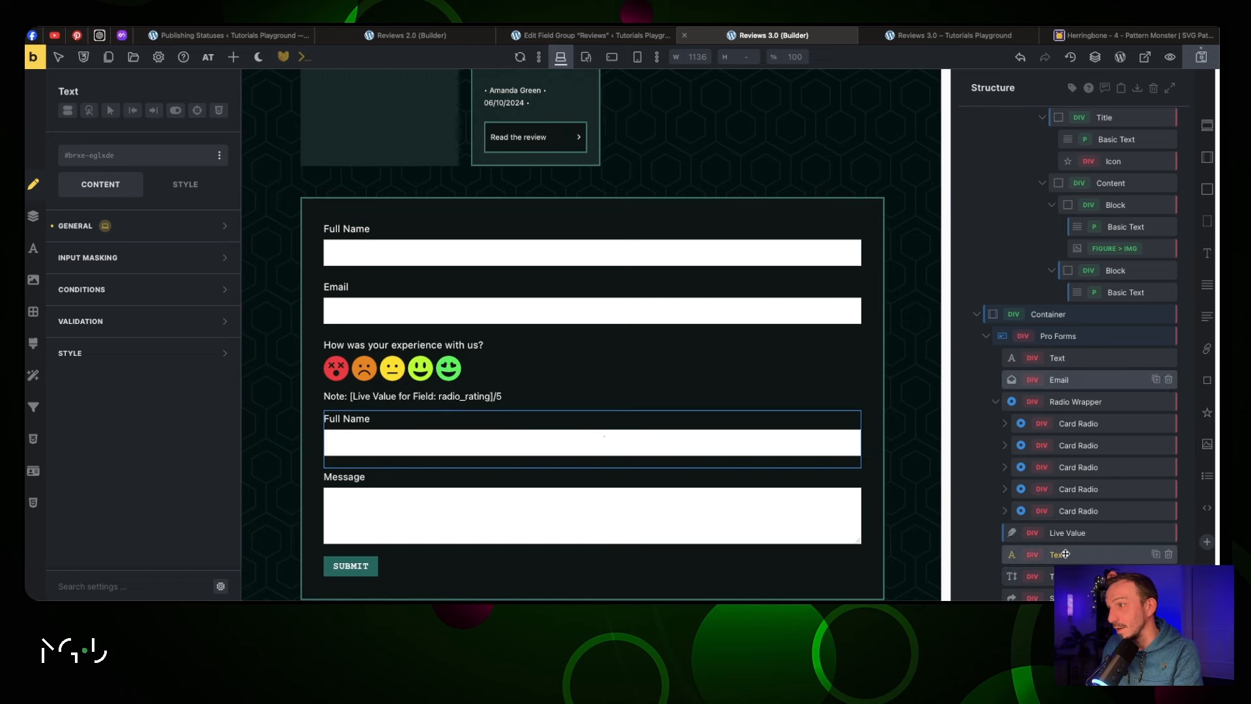
{"action": "left_click", "coordinate": [143, 229]}
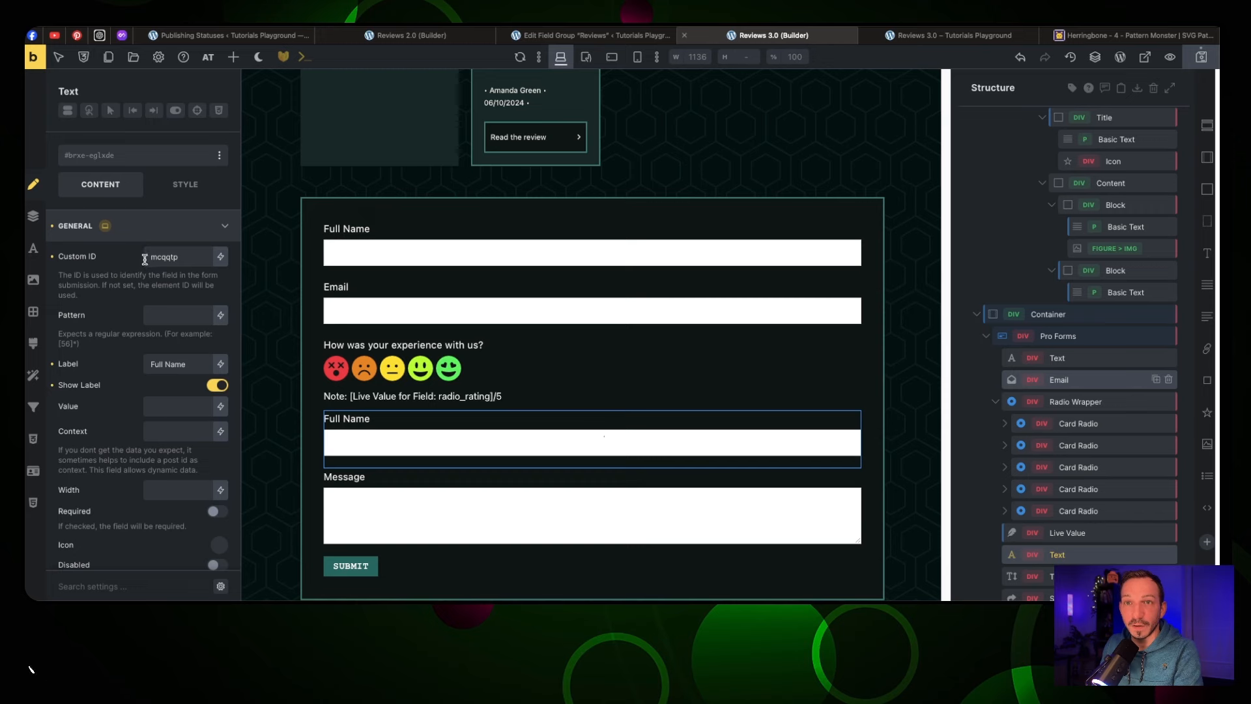
{"action": "left_click_drag", "start_coordinate": [144, 259], "coordinate": [176, 257]}
{"action": "type", "text": "review_title"}
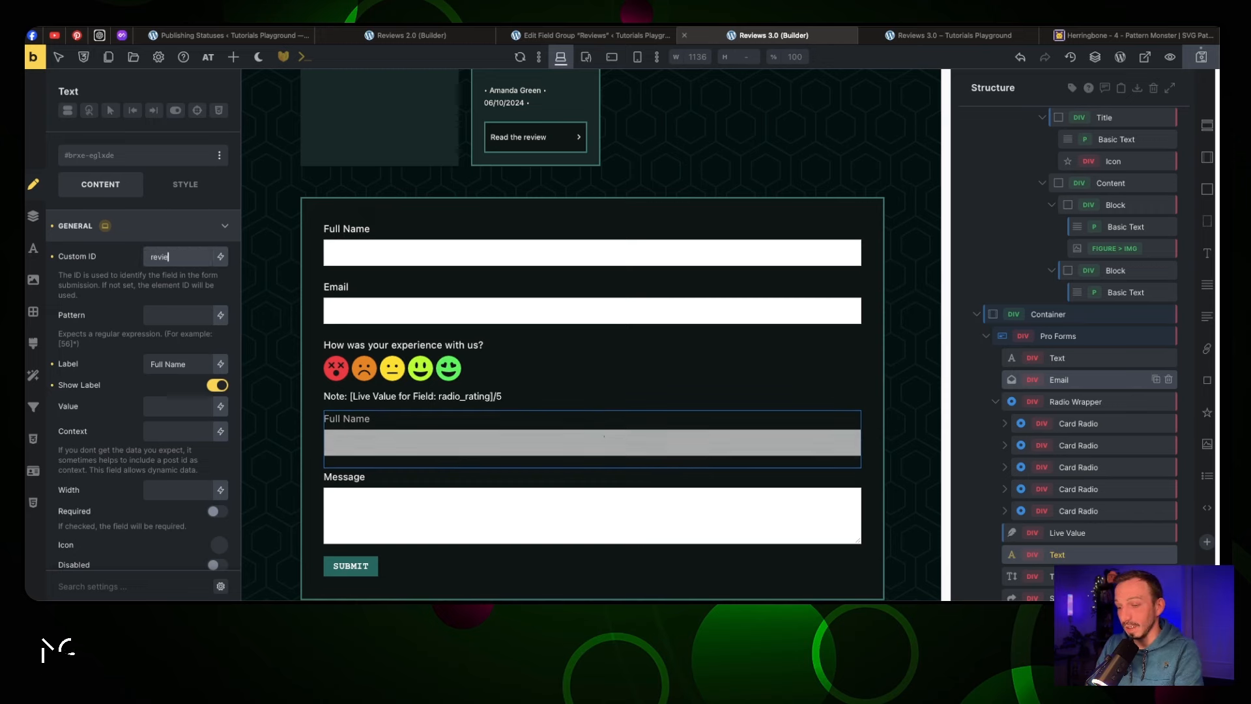
{"action": "key", "text": "Tab"}
{"action": "key", "text": "Tab"}
{"action": "type", "text": "Title"}
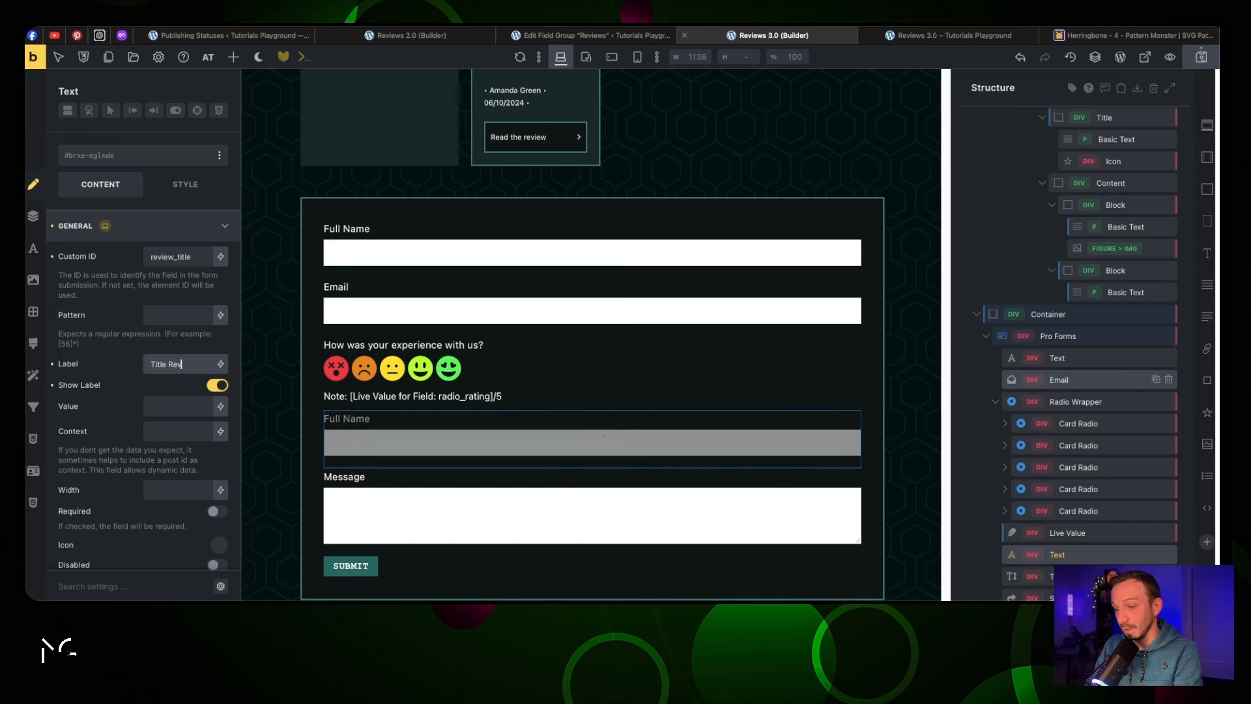
{"action": "type", "text": " Review"}
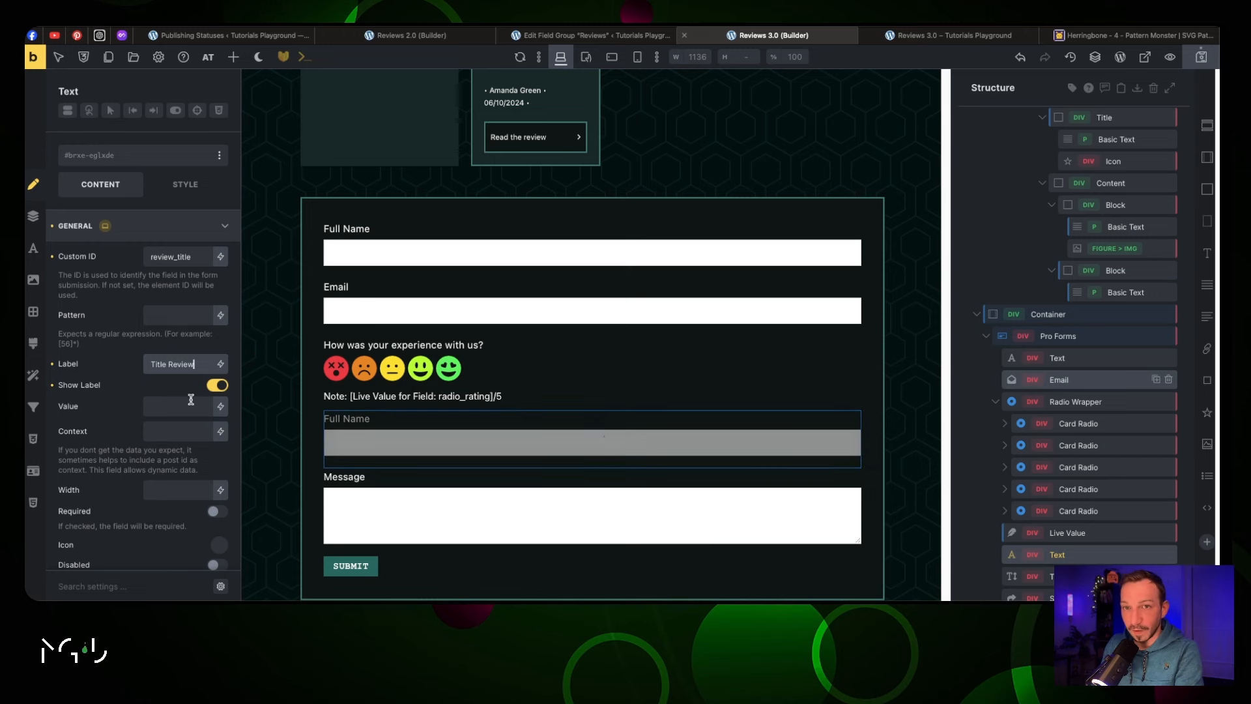
{"action": "left_click", "coordinate": [1206, 58]}
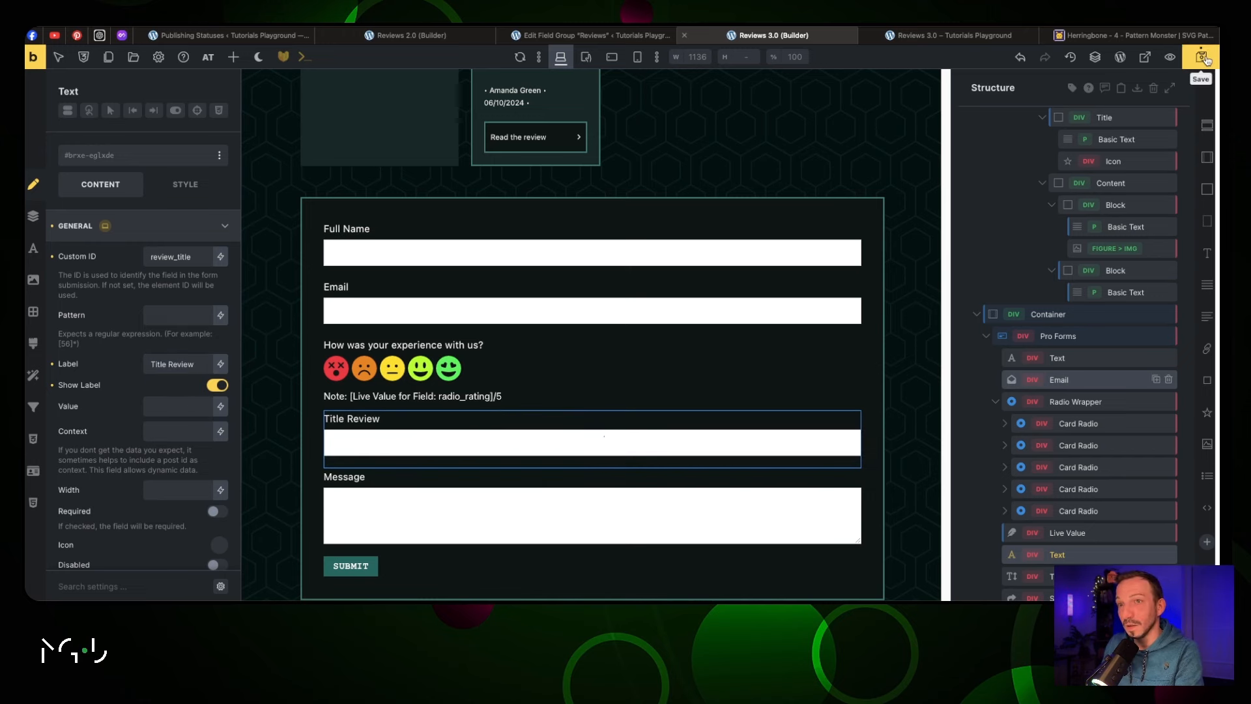
{"action": "double_click", "coordinate": [180, 257]}
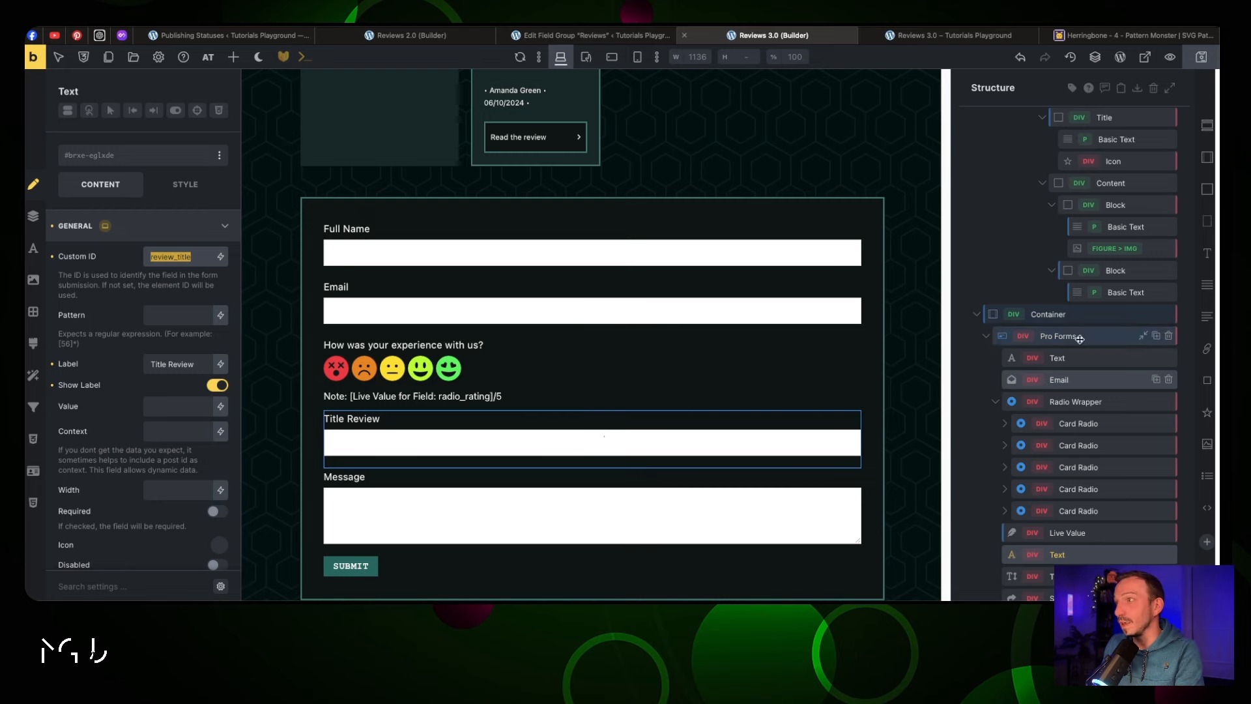
Set new posts' title to {{review_title}} and content to {{message}} in Create New Post
{"action": "left_click", "coordinate": [1059, 336]}
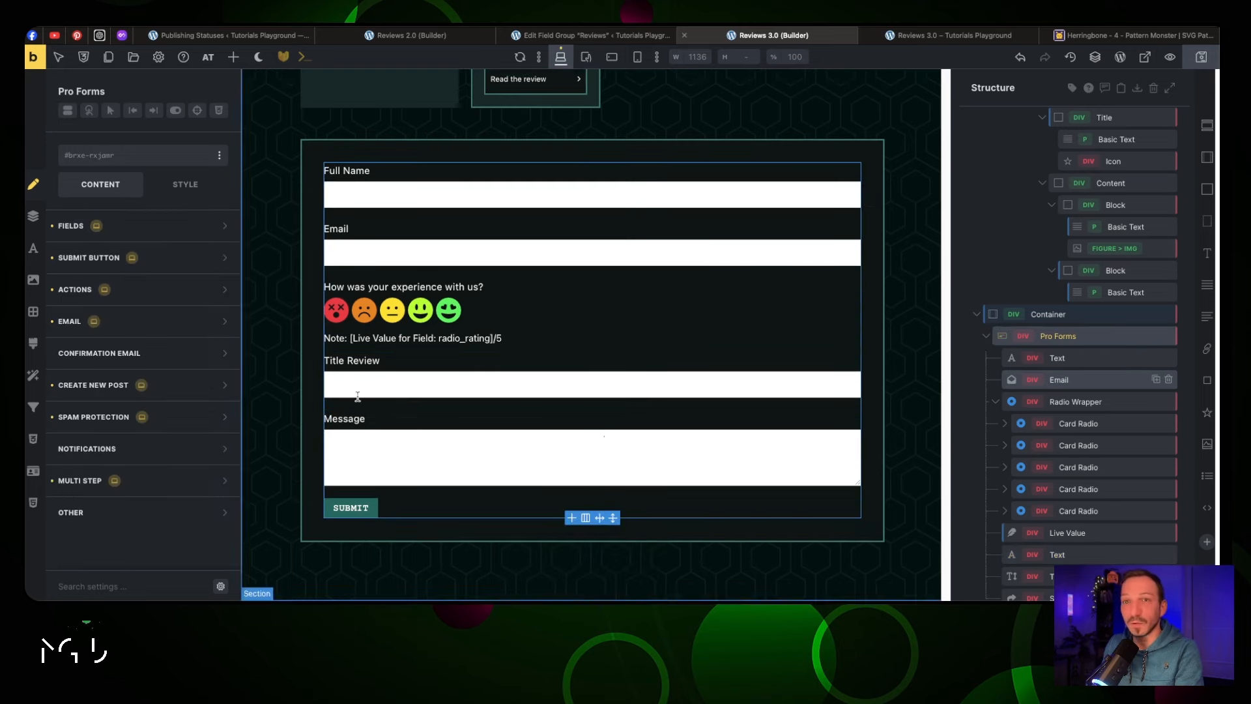
{"action": "left_click", "coordinate": [179, 389]}
{"action": "scroll", "coordinate": [156, 395], "scroll_direction": "down", "scroll_amount": 6}
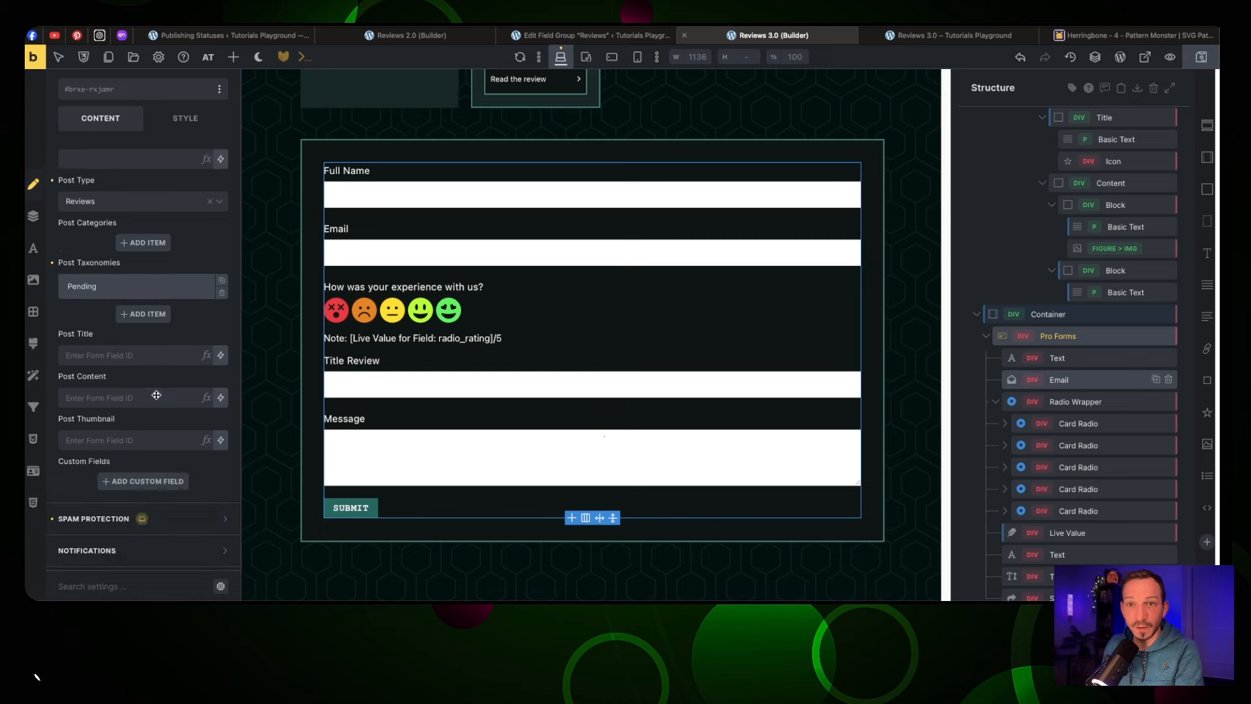
{"action": "left_click", "coordinate": [128, 357]}
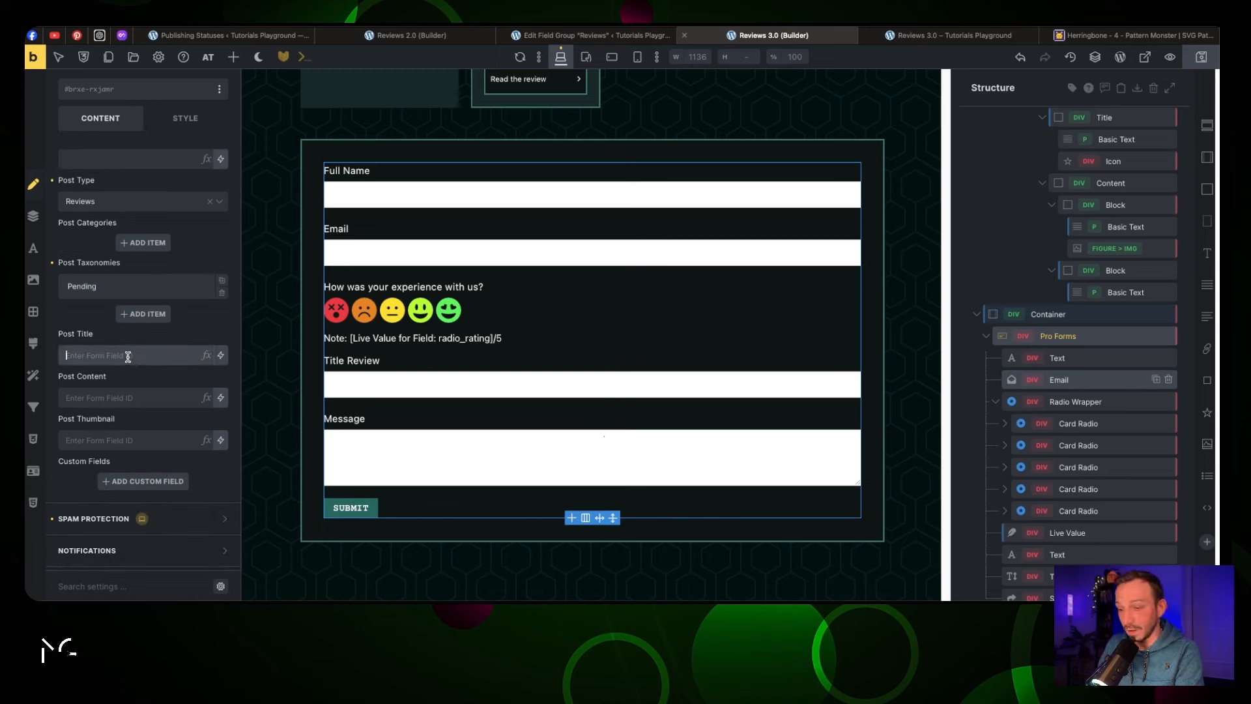
{"action": "type", "text": "{{}}"}
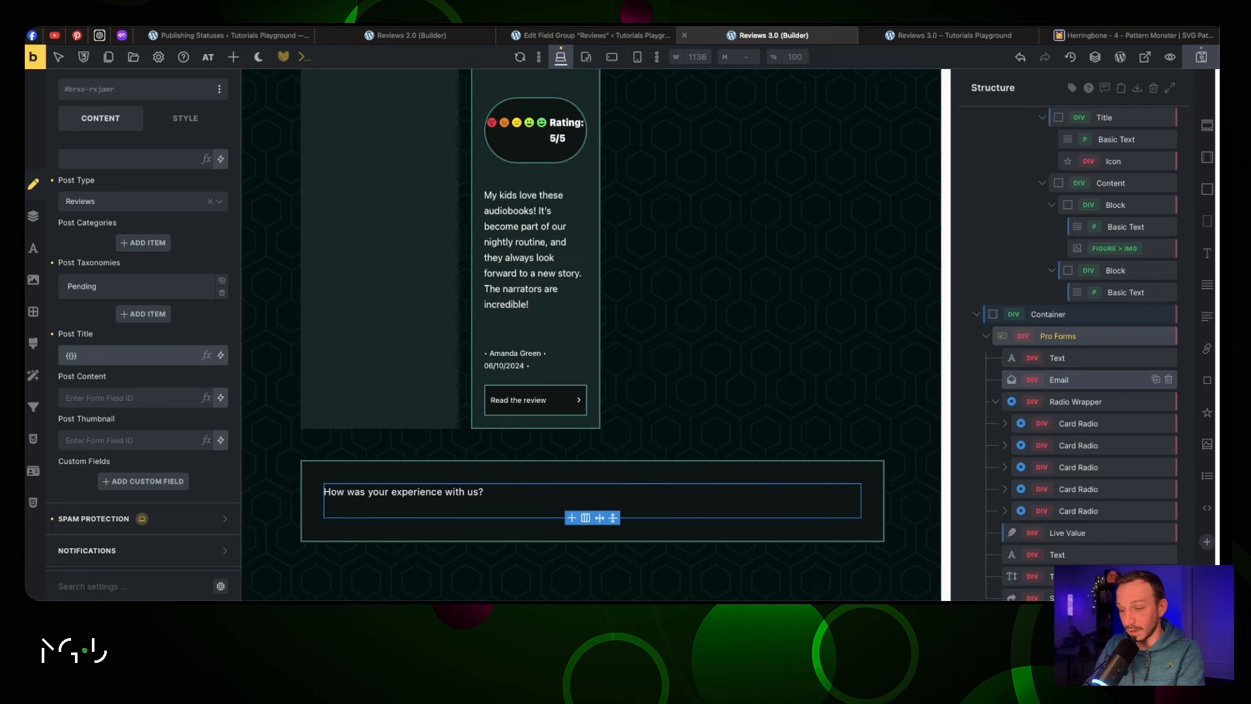
{"action": "scroll", "coordinate": [143, 374], "scroll_direction": "down", "scroll_amount": 1}
{"action": "left_click", "coordinate": [140, 383]}
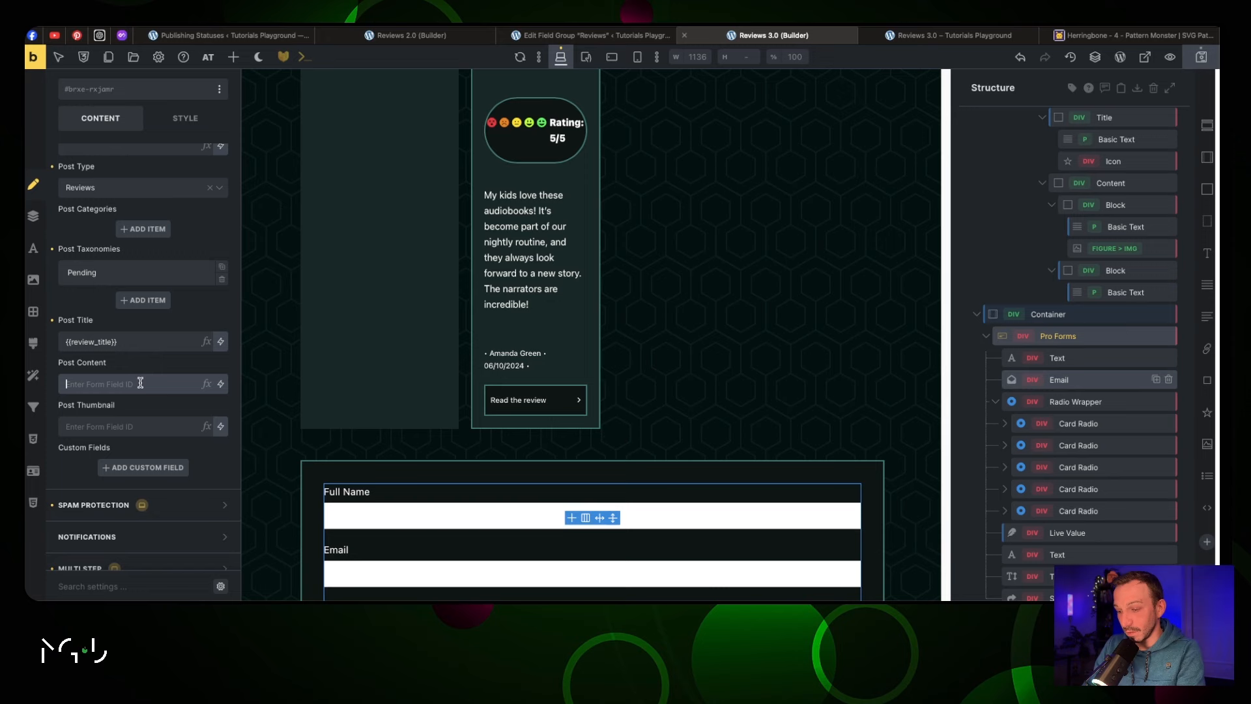
{"action": "type", "text": "{{}}"}
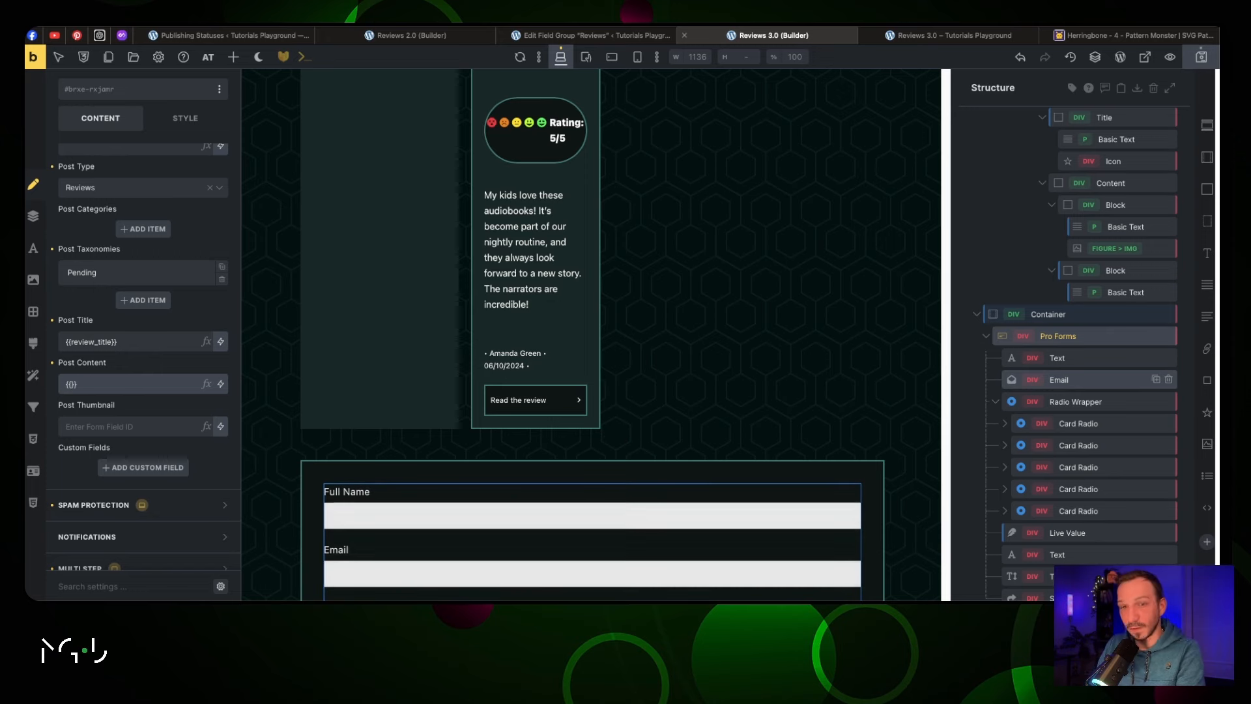
{"action": "type", "text": "message"}
Add a custom field named rating to the new-post settings
{"action": "scroll", "coordinate": [159, 352], "scroll_direction": "down", "scroll_amount": 3}
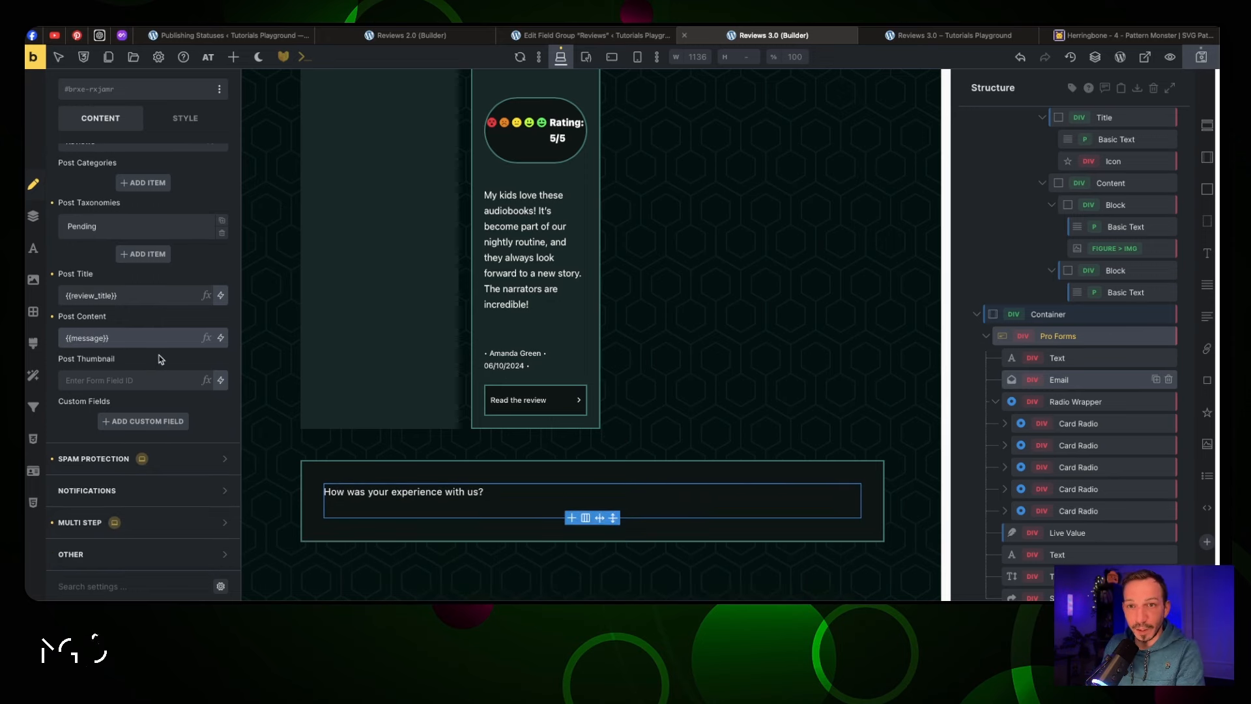
{"action": "left_click", "coordinate": [143, 421]}
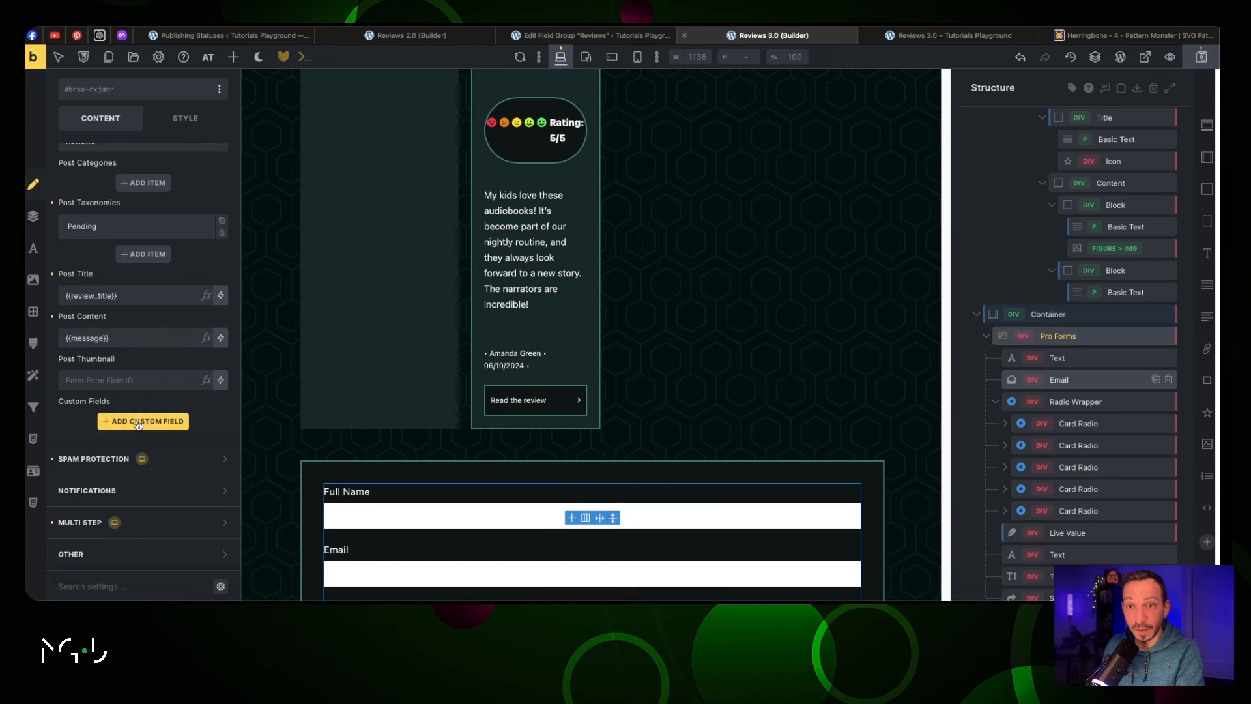
{"action": "scroll", "coordinate": [161, 389], "scroll_direction": "down", "scroll_amount": 5}
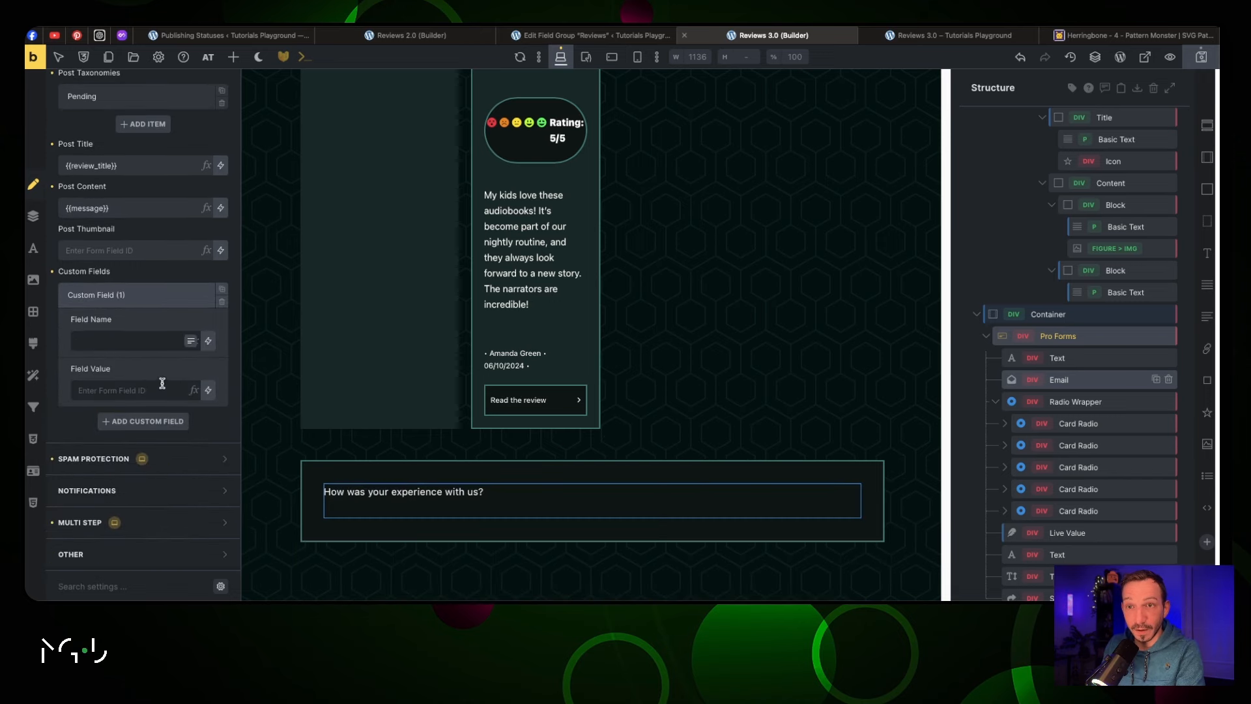
{"action": "left_click", "coordinate": [137, 341]}
{"action": "type", "text": "rating"}
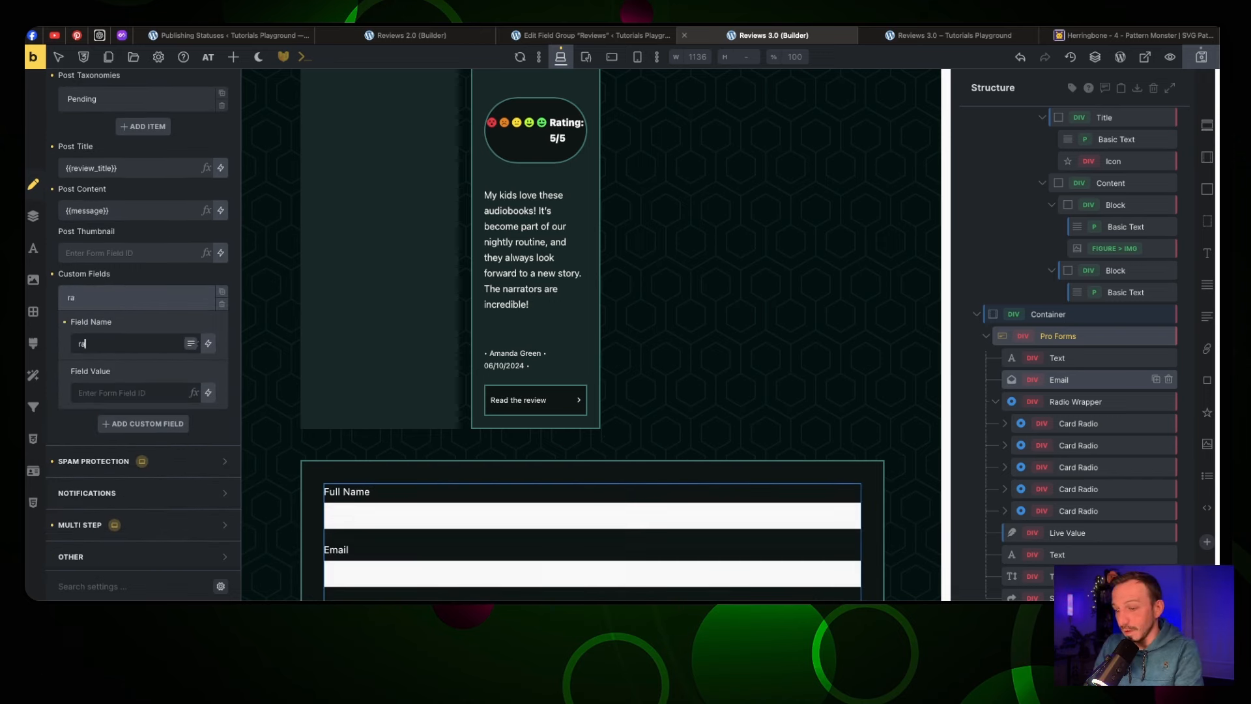
{"action": "left_click", "coordinate": [126, 397]}
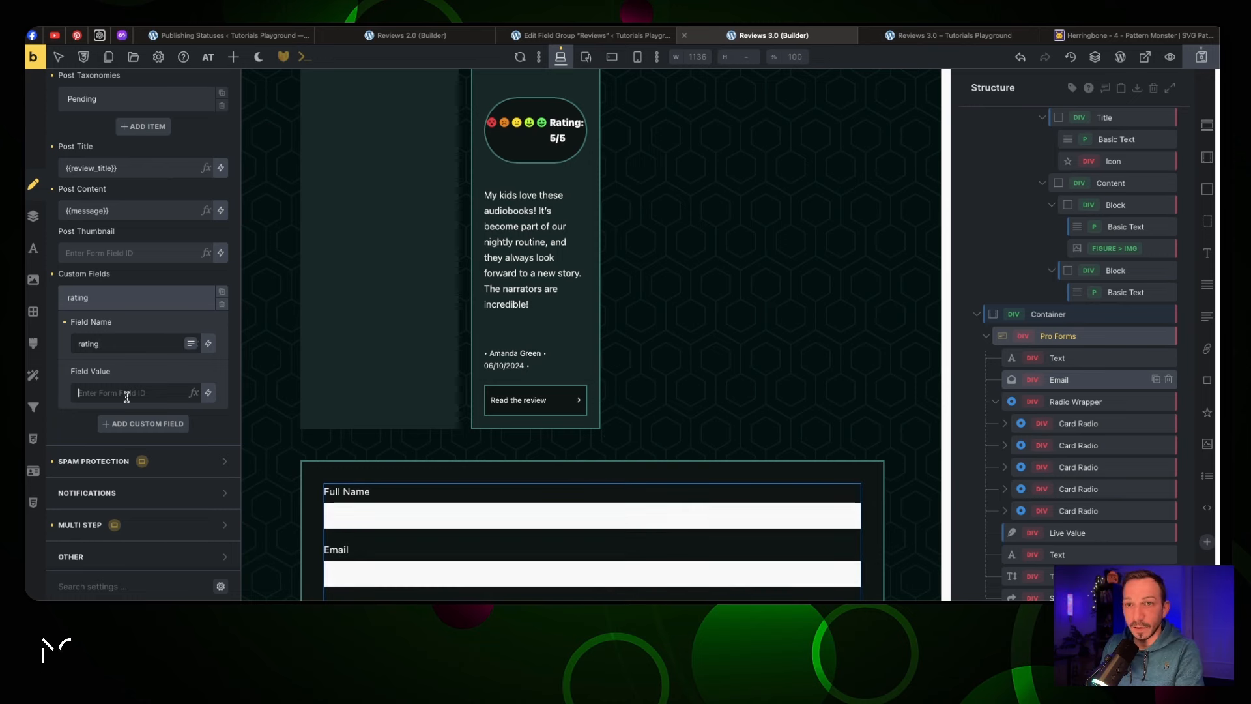
{"action": "type", "text": "{{"}
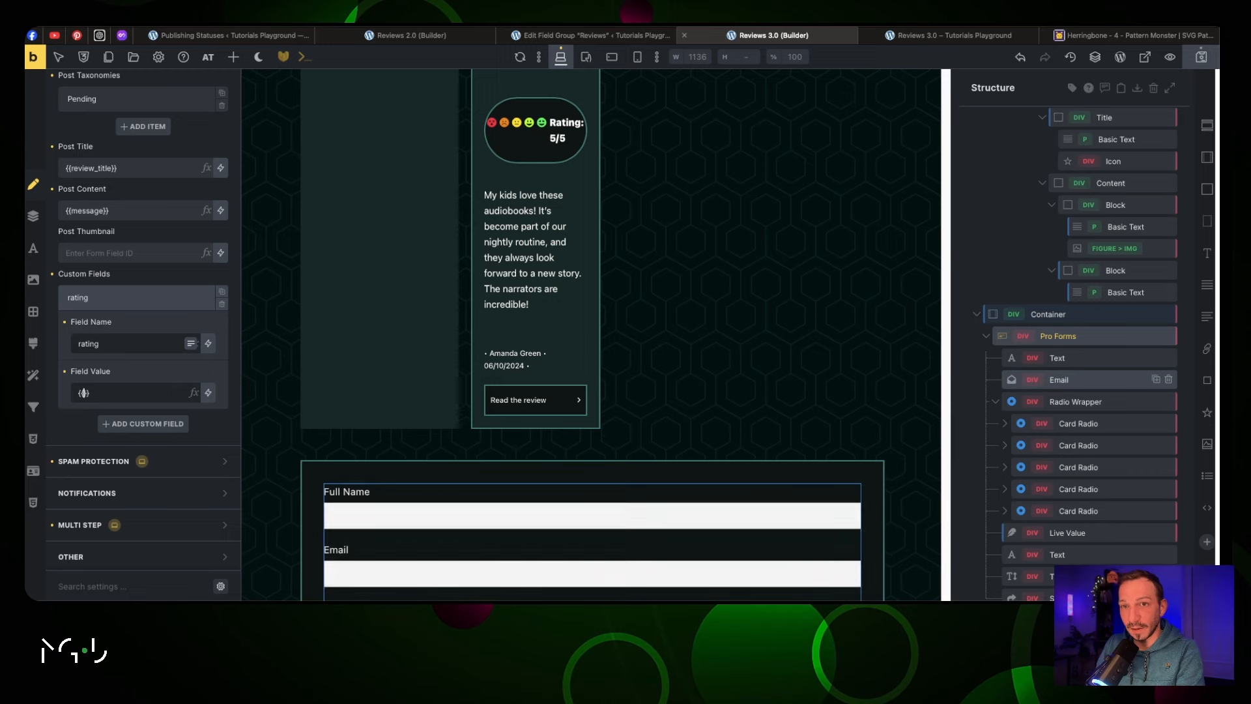
{"action": "left_click", "coordinate": [1072, 403]}
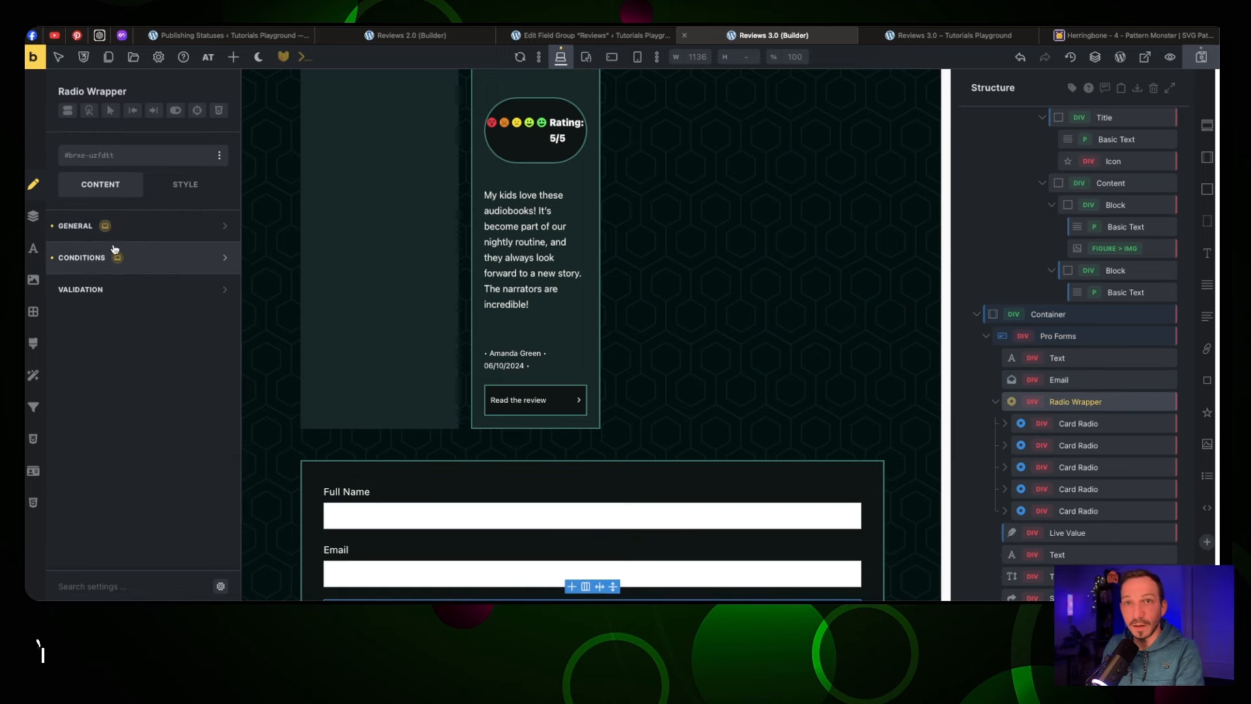
Set the rating custom field's value to the radio_rating form field
{"action": "left_click", "coordinate": [93, 231]}
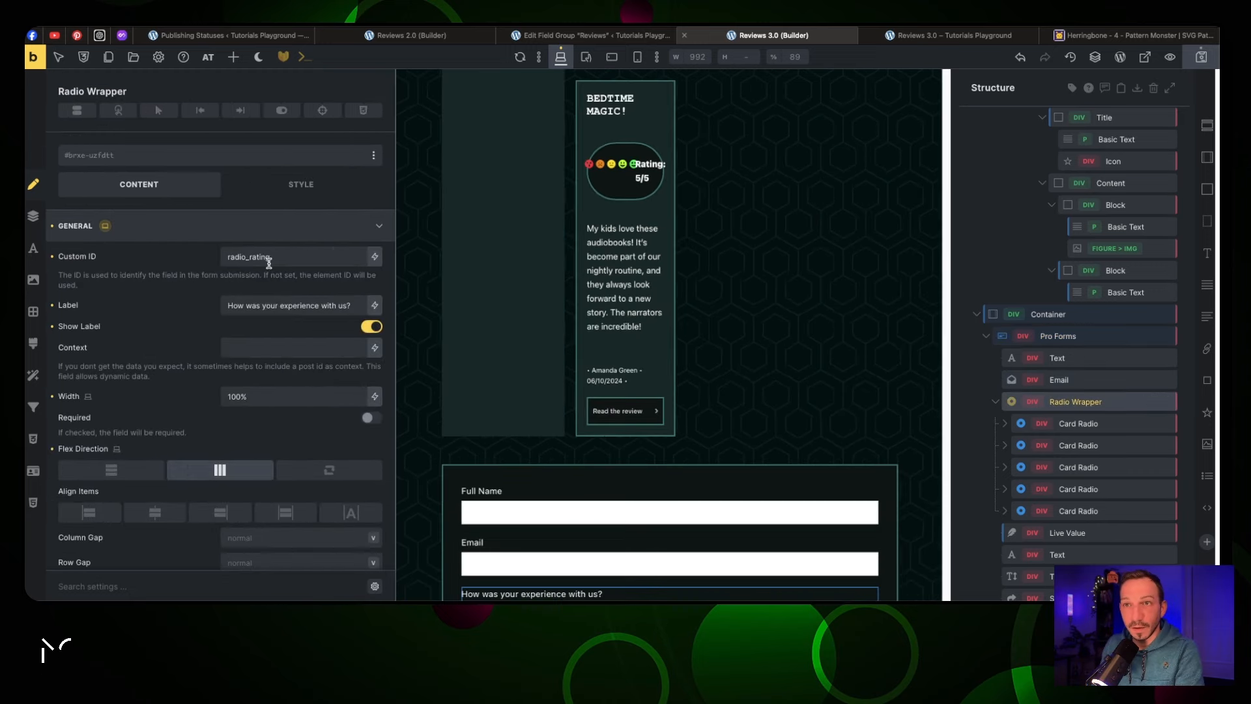
{"action": "double_click", "coordinate": [270, 259]}
{"action": "key", "text": "super+c"}
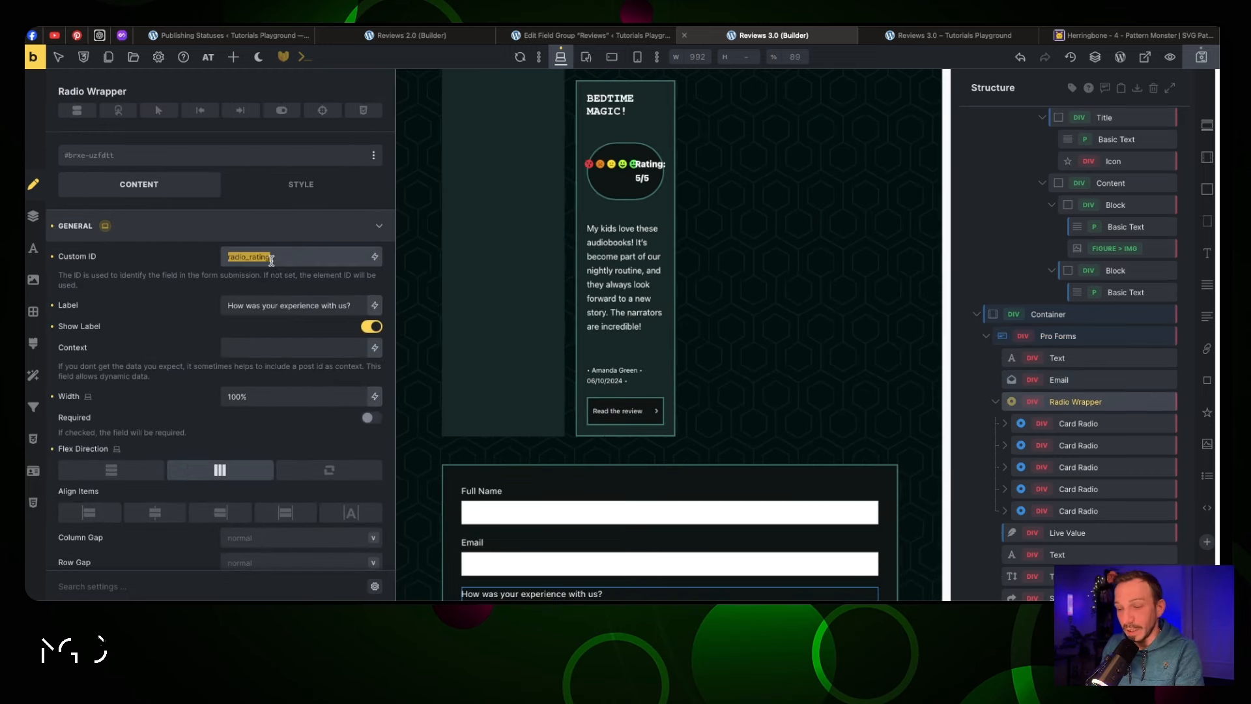
{"action": "left_click", "coordinate": [1059, 336]}
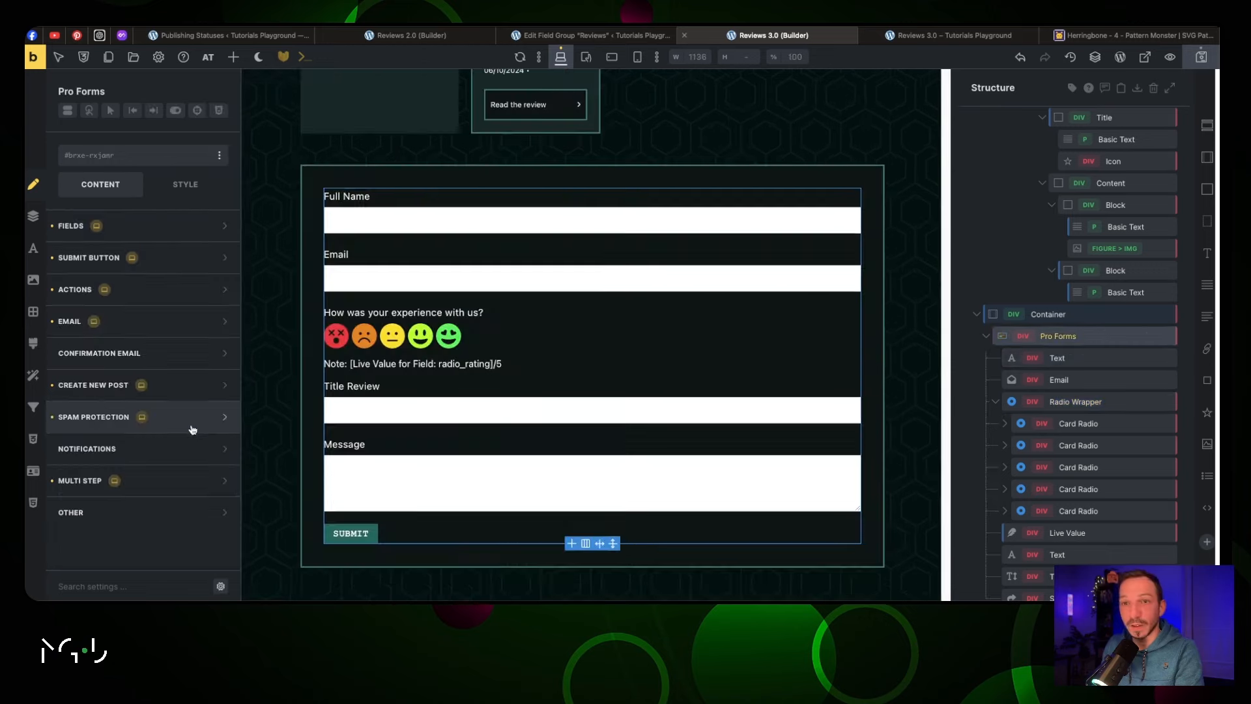
{"action": "left_click", "coordinate": [173, 385]}
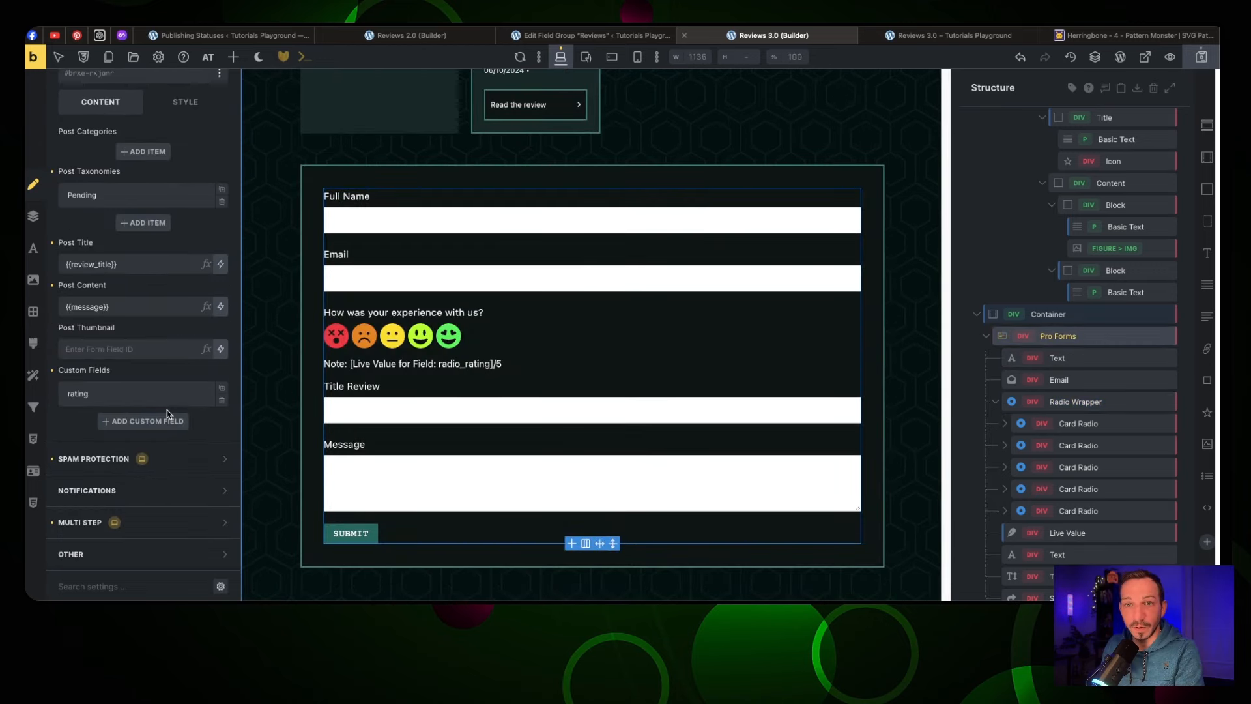
{"action": "left_click", "coordinate": [163, 406]}
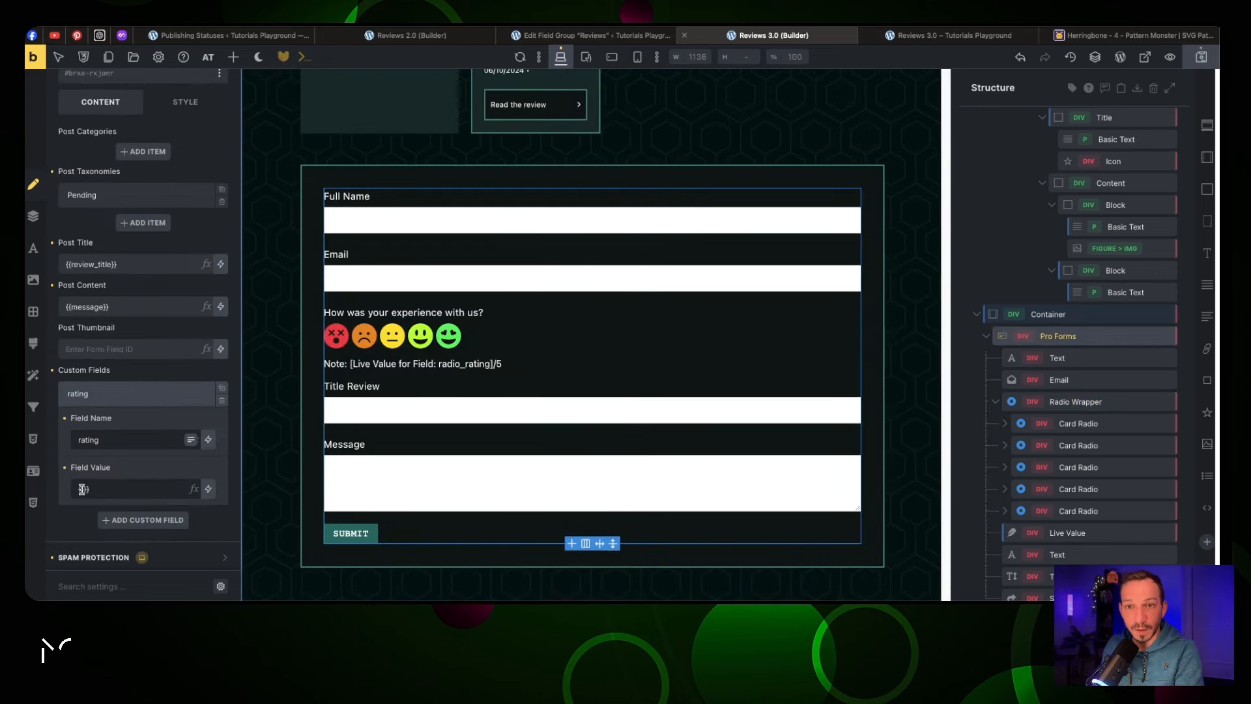
{"action": "key", "text": "super+v"}
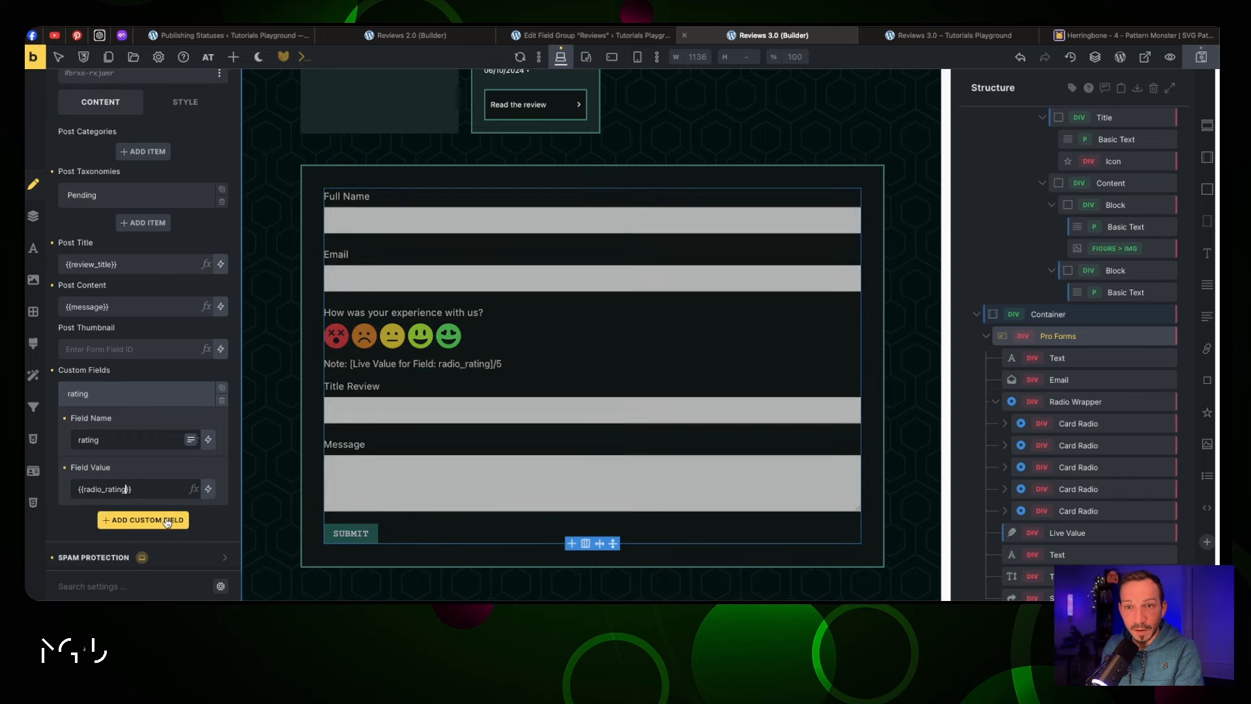
Add a second custom field named author, matching the Reviews field group name
{"action": "left_click", "coordinate": [167, 520]}
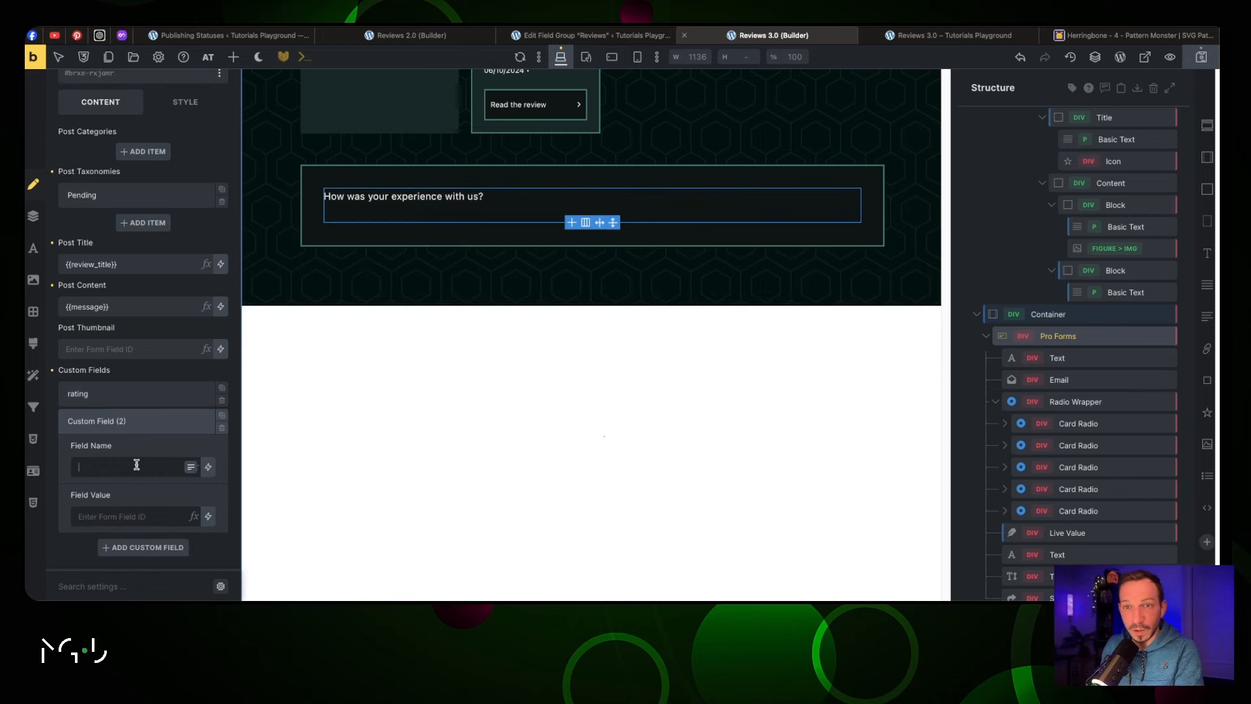
{"action": "type", "text": "Author"}
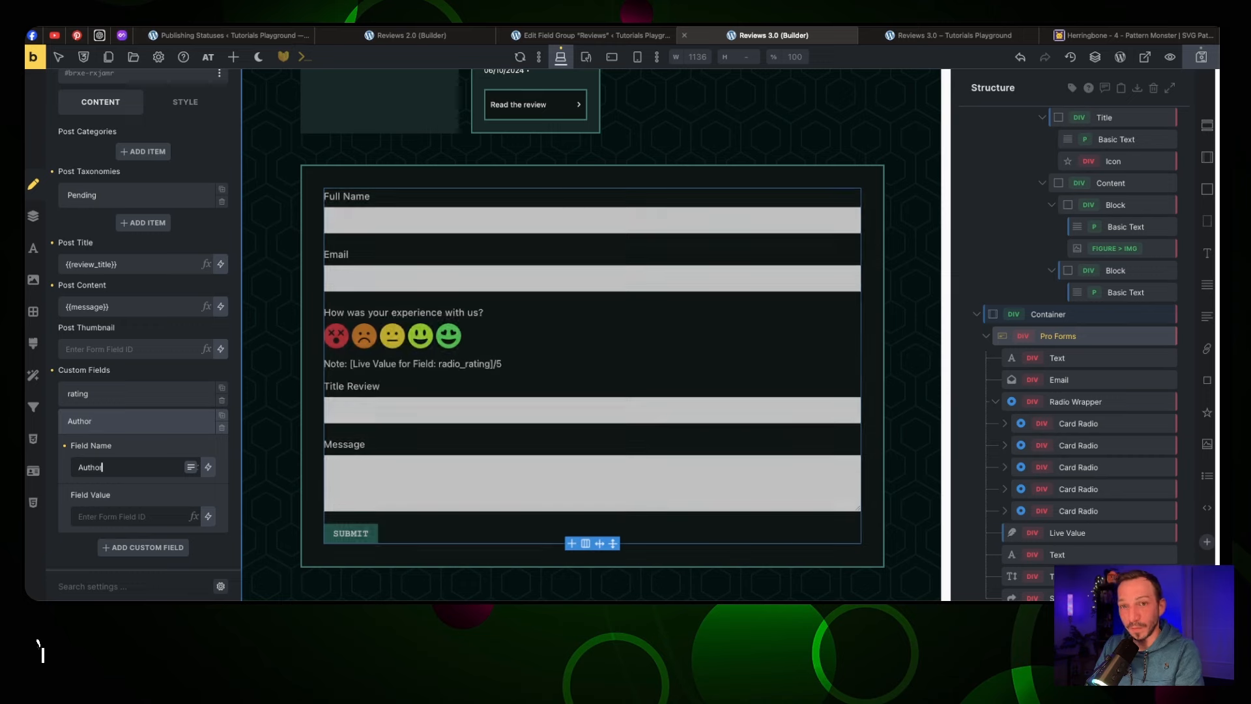
{"action": "key", "text": "BackSpace"}
{"action": "key", "text": "BackSpace"}
{"action": "key", "text": "BackSpace"}
{"action": "key", "text": "BackSpace"}
{"action": "key", "text": "BackSpace"}
{"action": "key", "text": "BackSpace"}
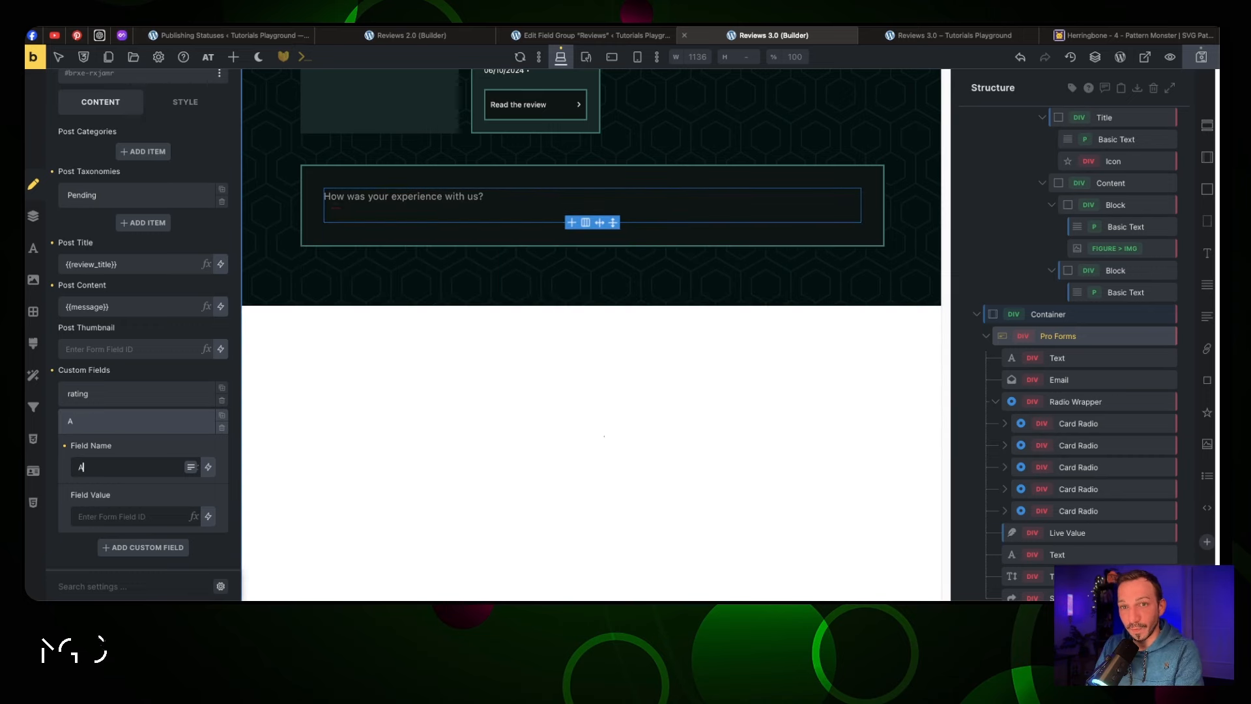
{"action": "left_click", "coordinate": [569, 36]}
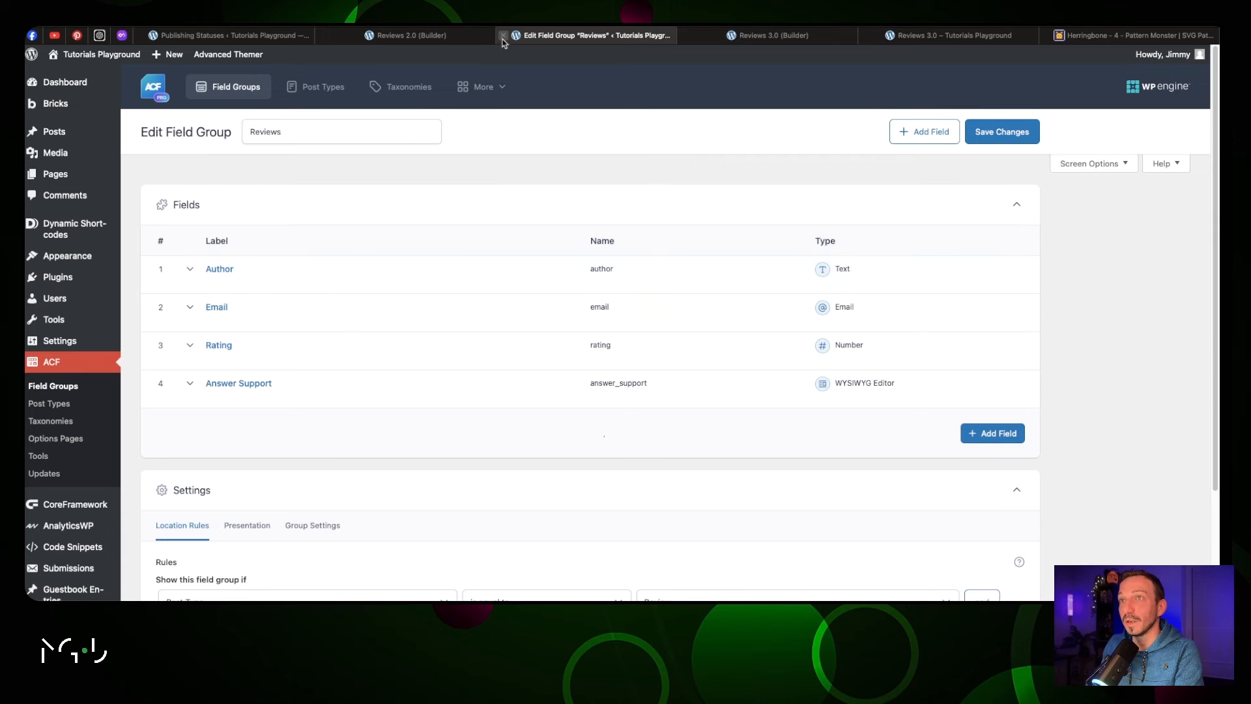
{"action": "left_click", "coordinate": [776, 36]}
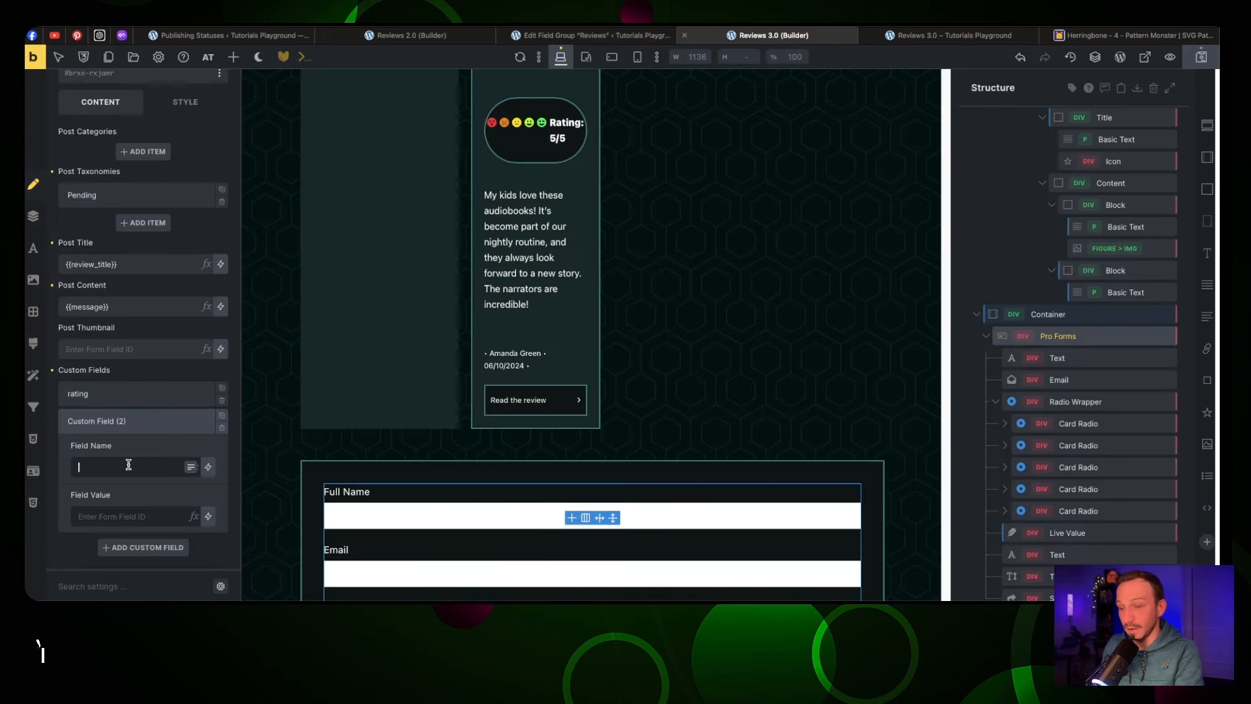
{"action": "key", "text": "Tab"}
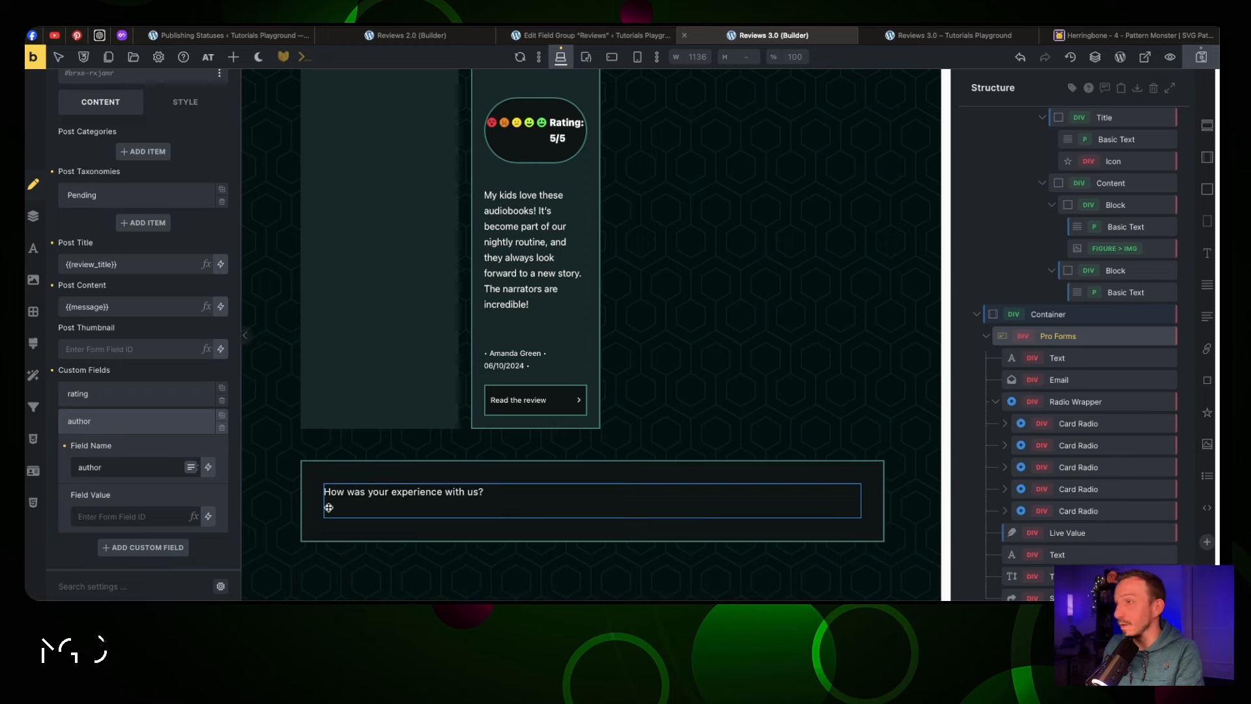
Set the author custom field's value to author_name, the Full Name input's ID
{"action": "left_click", "coordinate": [1131, 362]}
{"action": "left_click", "coordinate": [185, 228]}
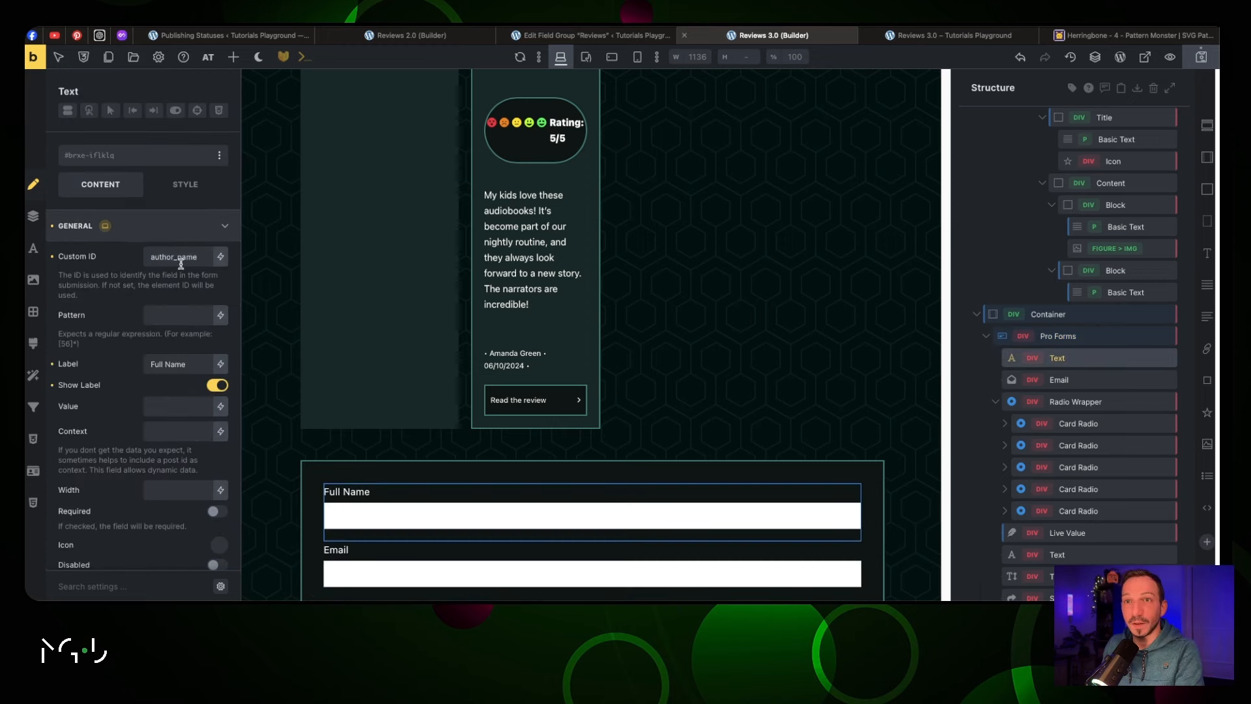
{"action": "double_click", "coordinate": [182, 260]}
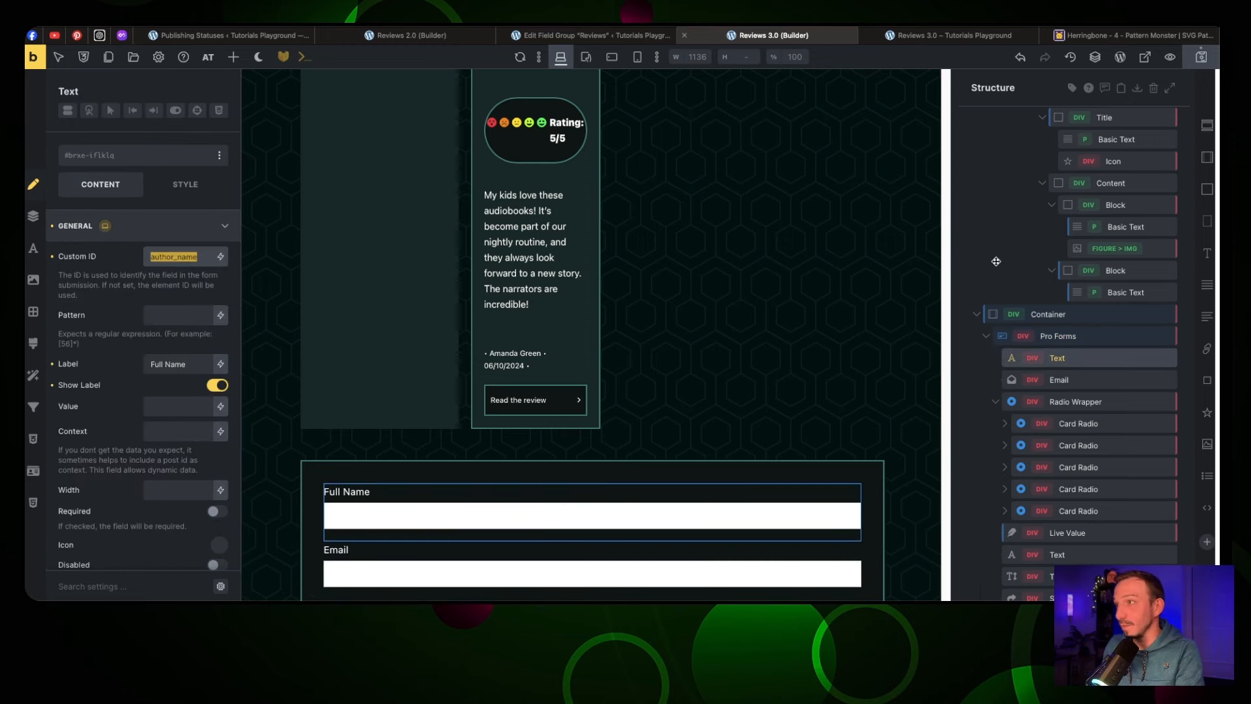
{"action": "left_click", "coordinate": [1069, 335]}
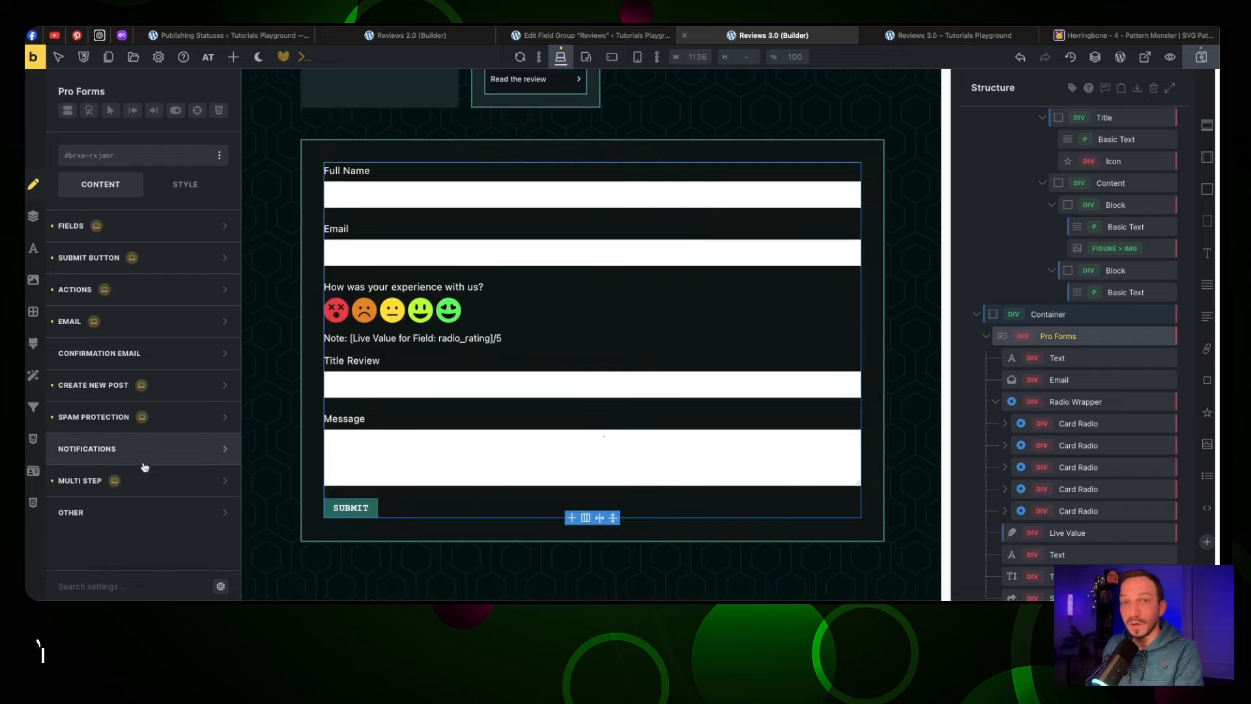
{"action": "left_click", "coordinate": [163, 388]}
{"action": "scroll", "coordinate": [138, 531], "scroll_direction": "down", "scroll_amount": 6}
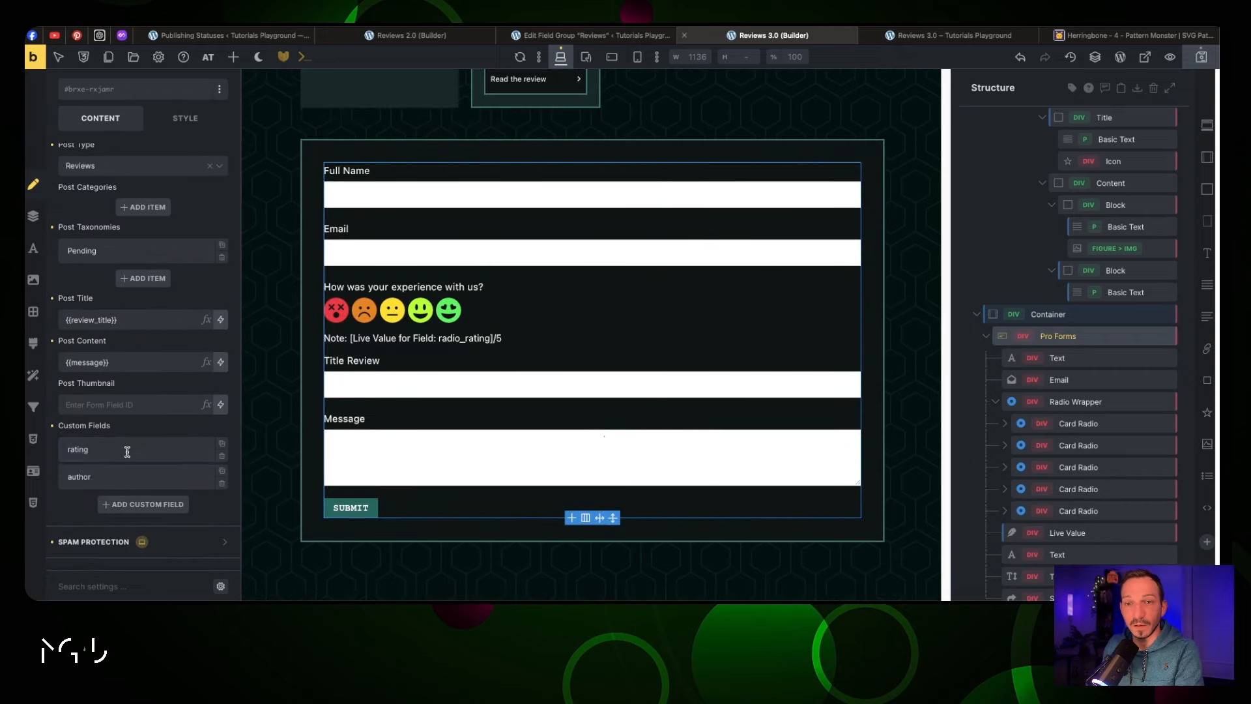
{"action": "left_click", "coordinate": [139, 480]}
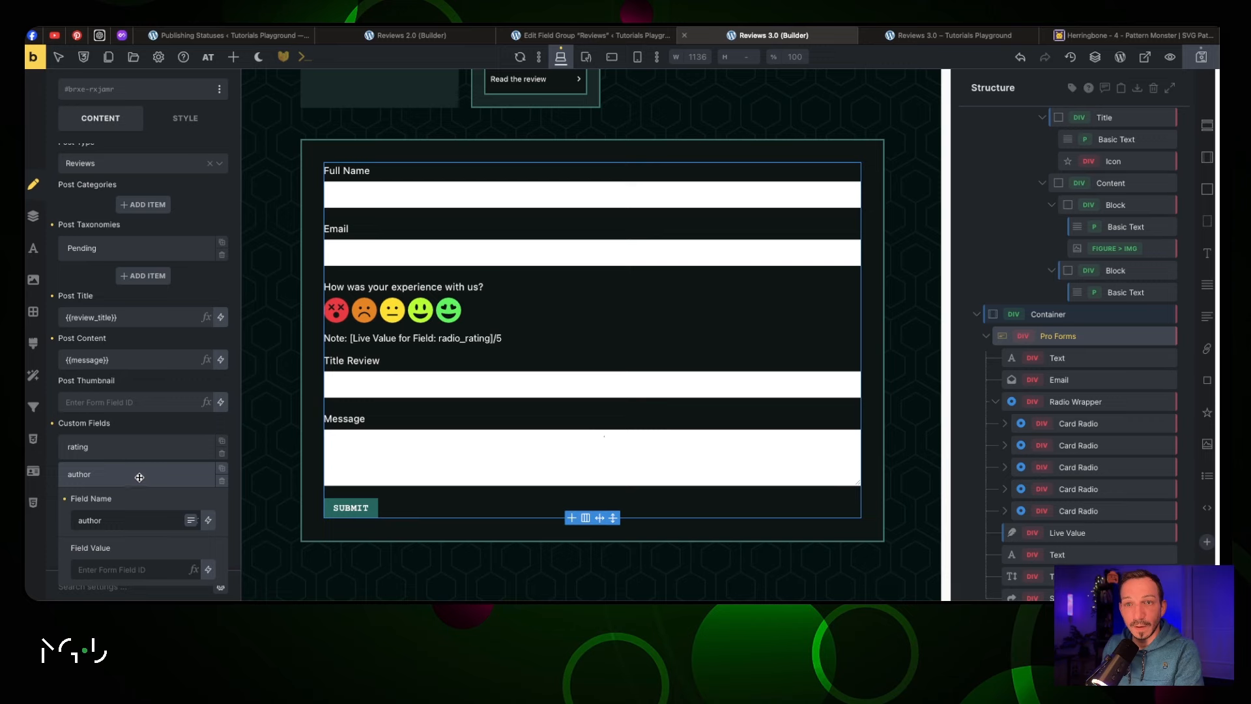
{"action": "scroll", "coordinate": [140, 463], "scroll_direction": "down", "scroll_amount": 2}
{"action": "left_click", "coordinate": [130, 464]}
{"action": "type", "text": "author_name"}
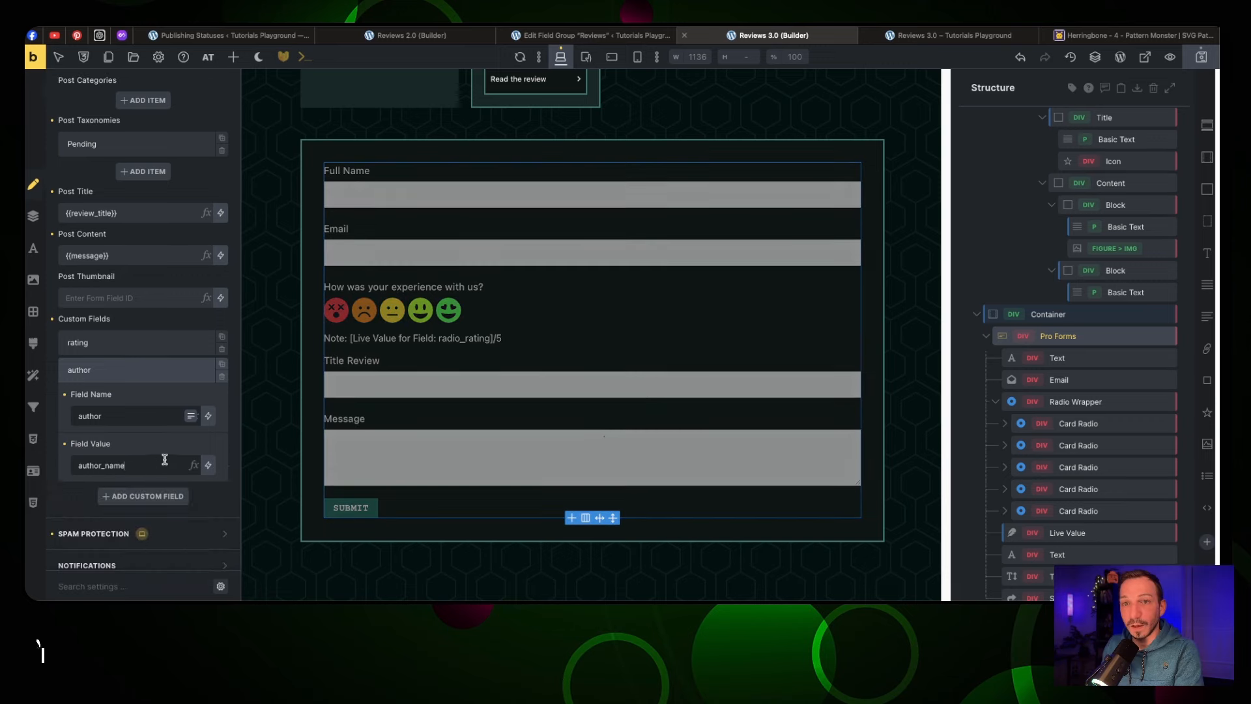
{"action": "left_click", "coordinate": [120, 371]}
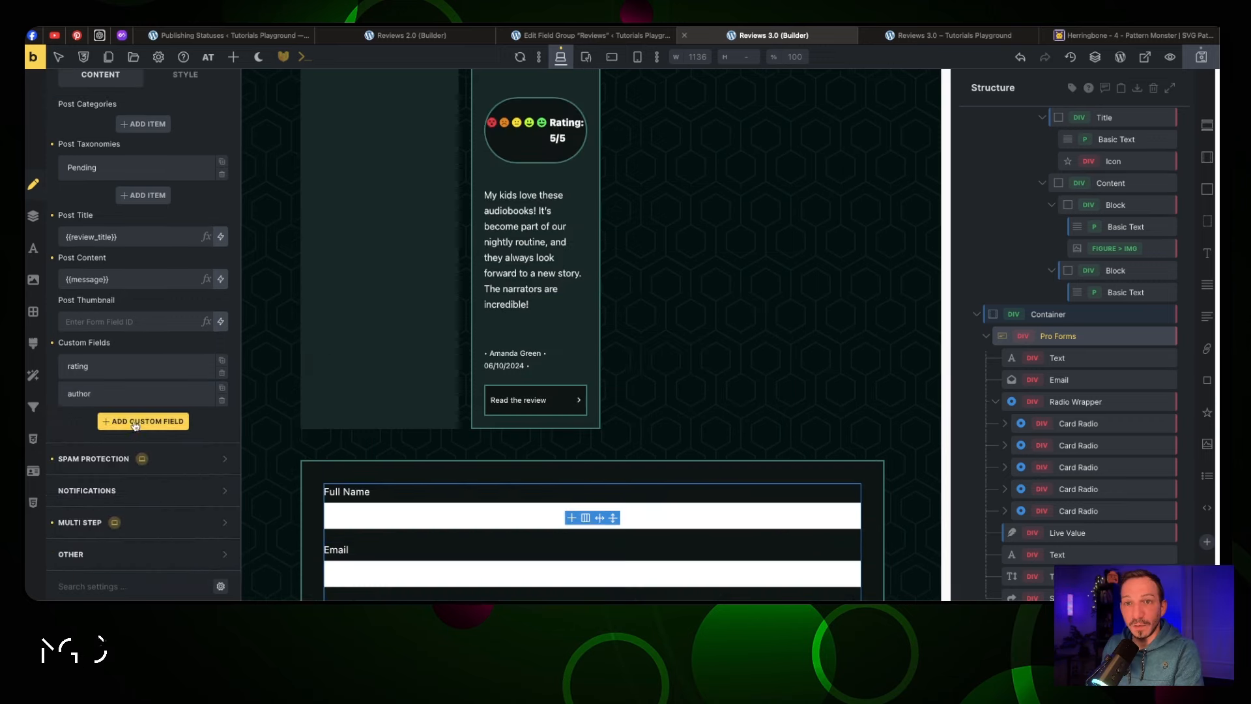
Add a third custom field named email with value {{email}}
{"action": "left_click", "coordinate": [137, 420]}
{"action": "left_click", "coordinate": [126, 464]}
{"action": "type", "text": "email"}
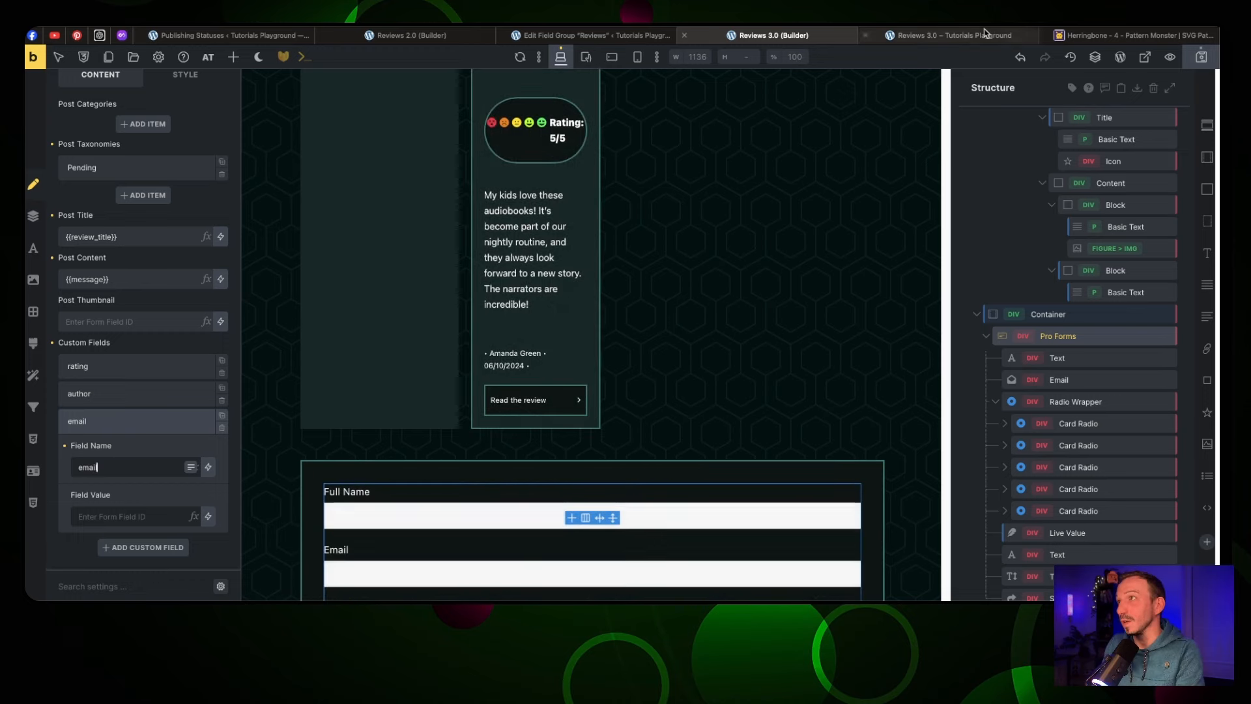
{"action": "left_click", "coordinate": [600, 35]}
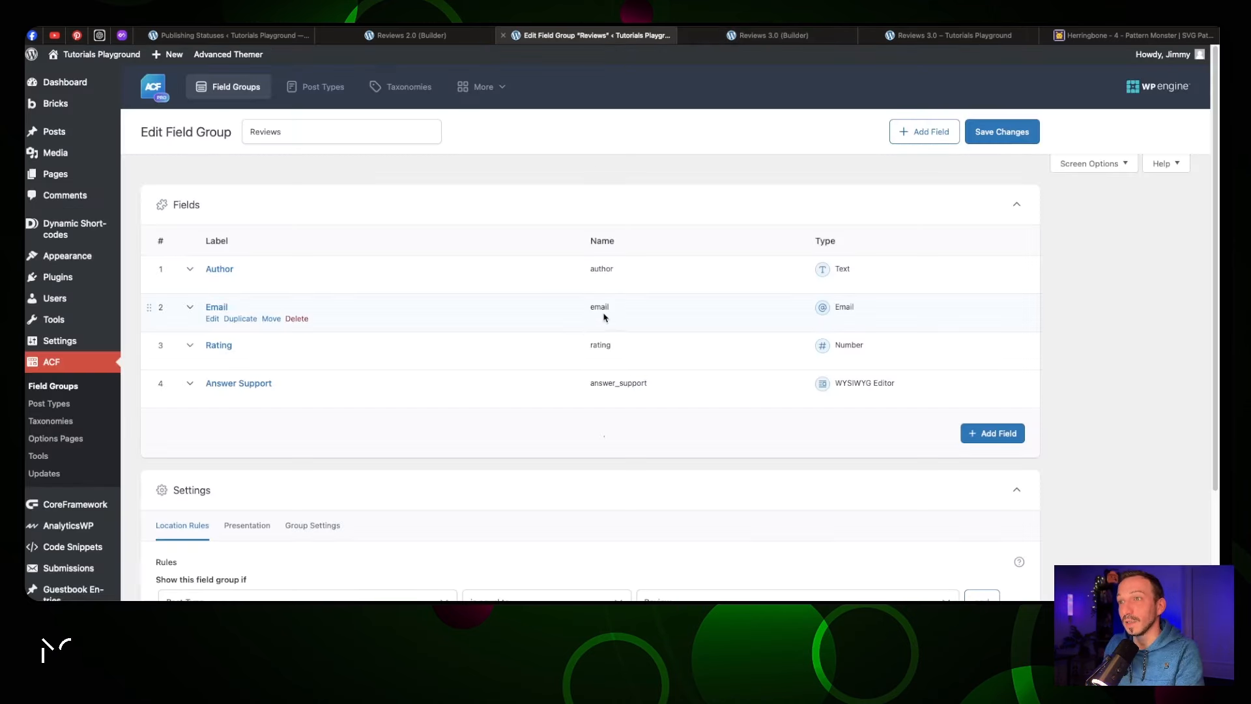
{"action": "left_click", "coordinate": [808, 36]}
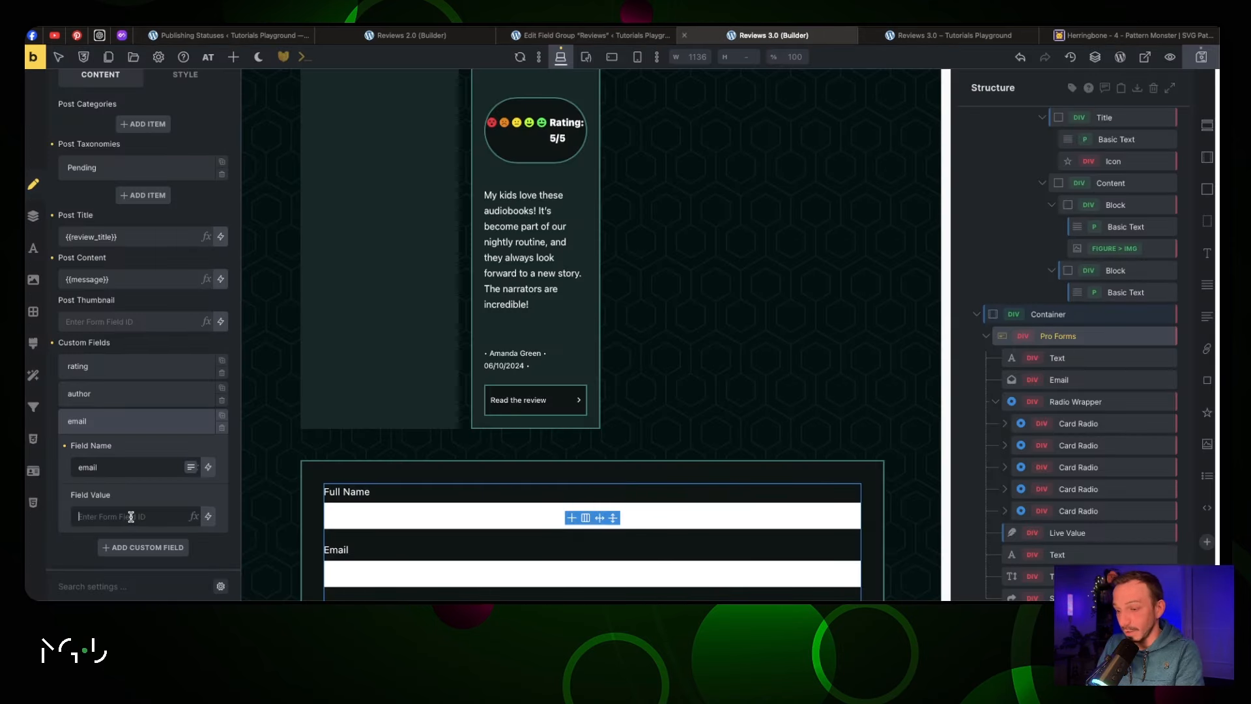
{"action": "type", "text": "{{}}"}
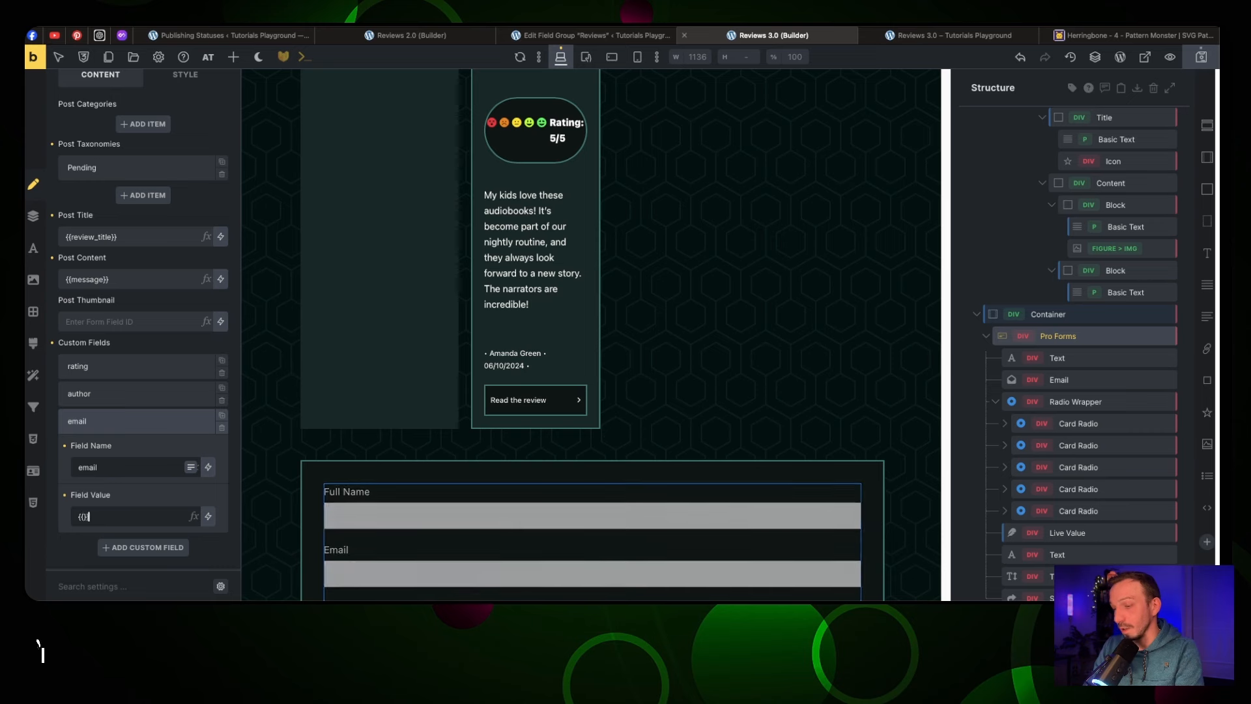
{"action": "type", "text": "email"}
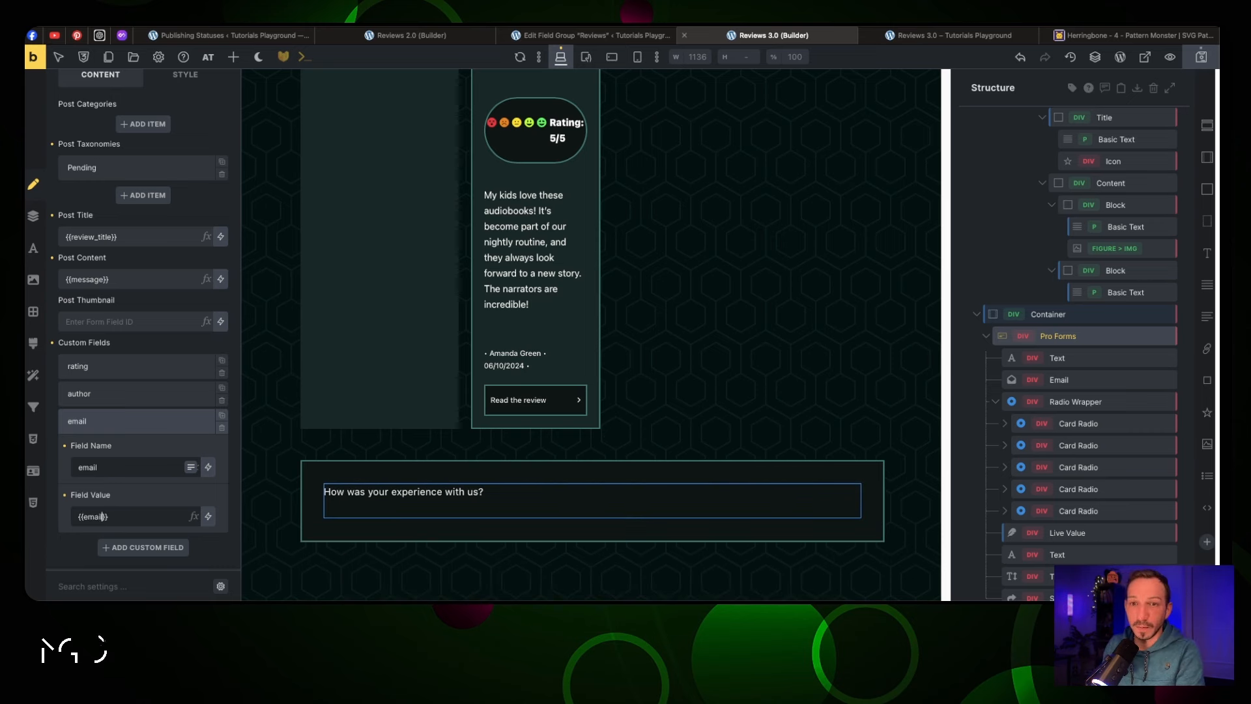
{"action": "left_click", "coordinate": [149, 420]}
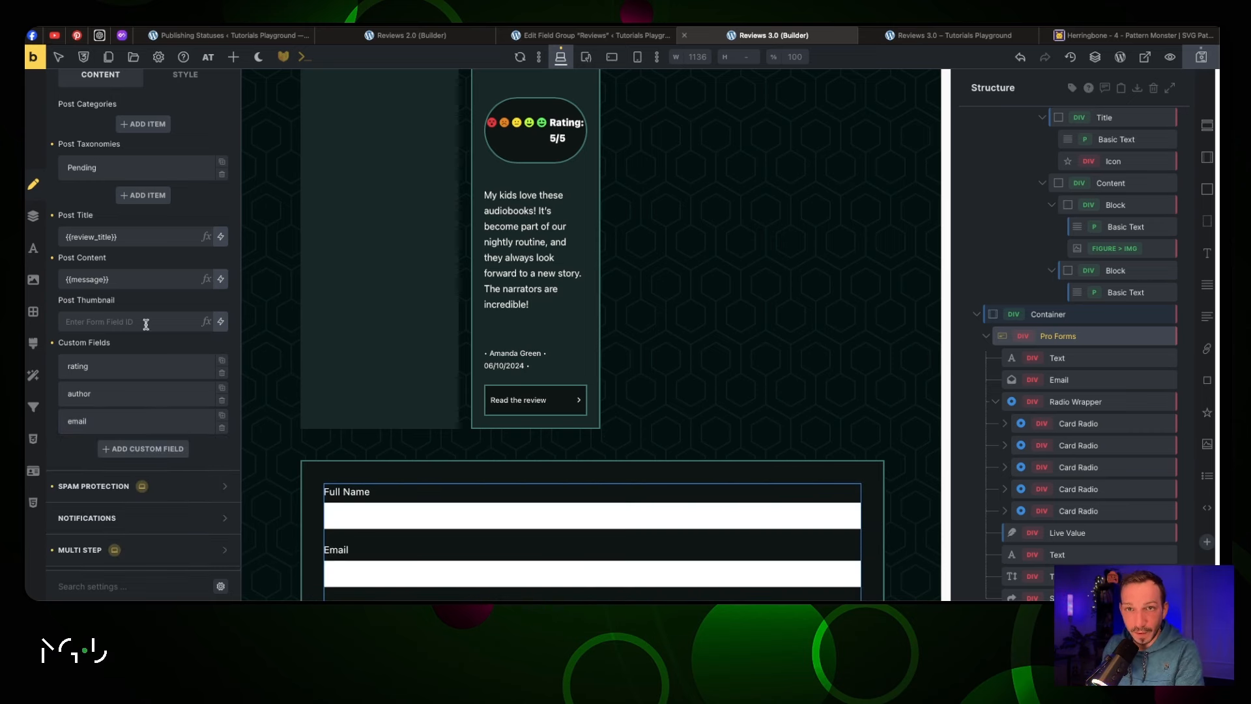
{"action": "scroll", "coordinate": [445, 447], "scroll_direction": "down", "scroll_amount": 4}
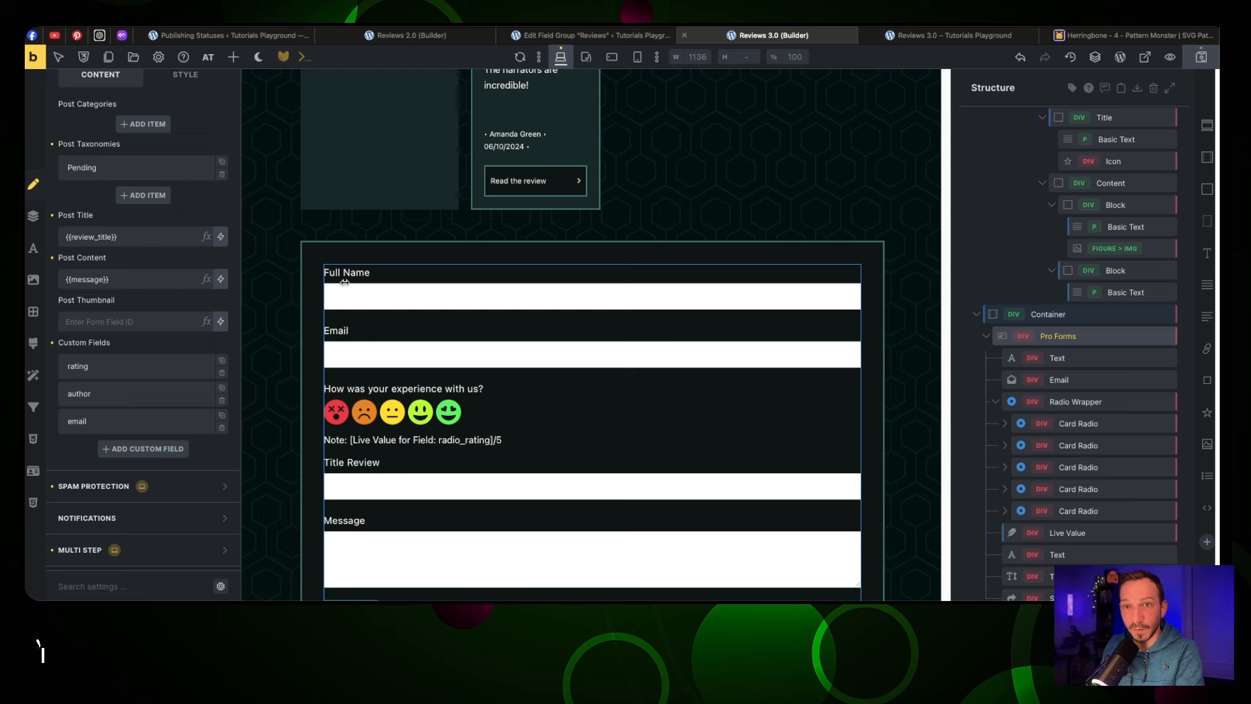
{"action": "scroll", "coordinate": [414, 363], "scroll_direction": "down", "scroll_amount": 3}
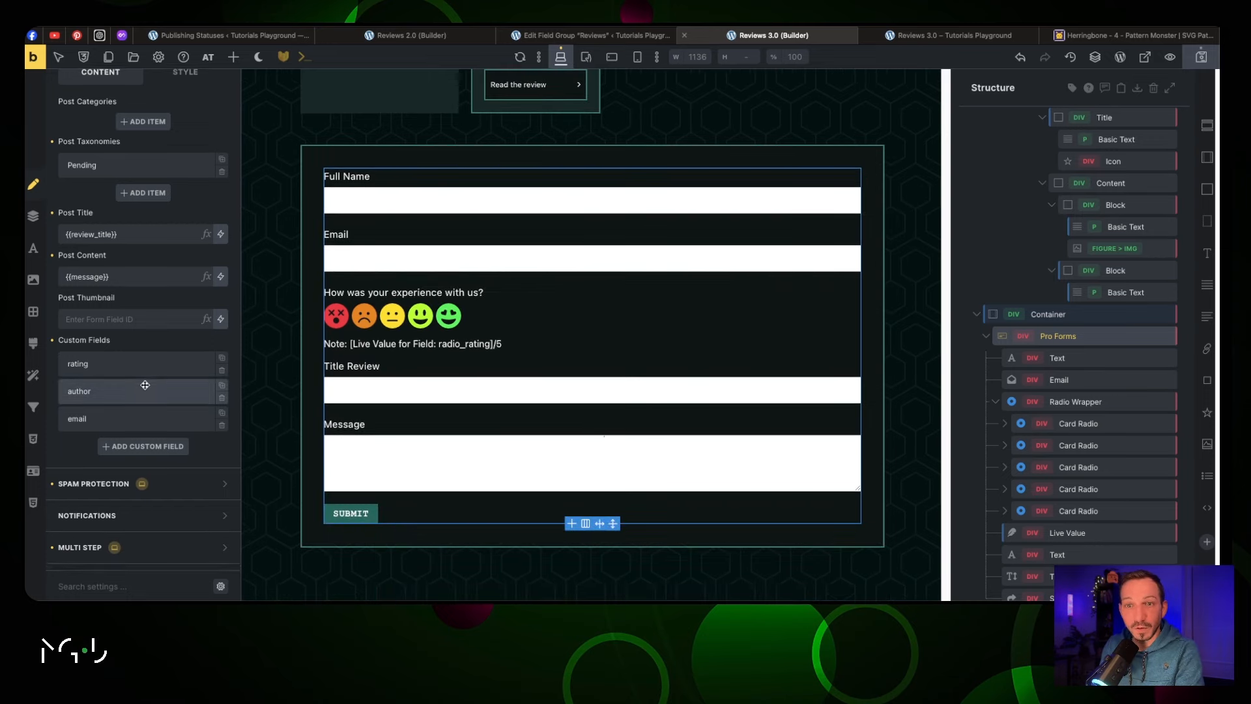
{"action": "scroll", "coordinate": [144, 385], "scroll_direction": "down", "scroll_amount": 1}
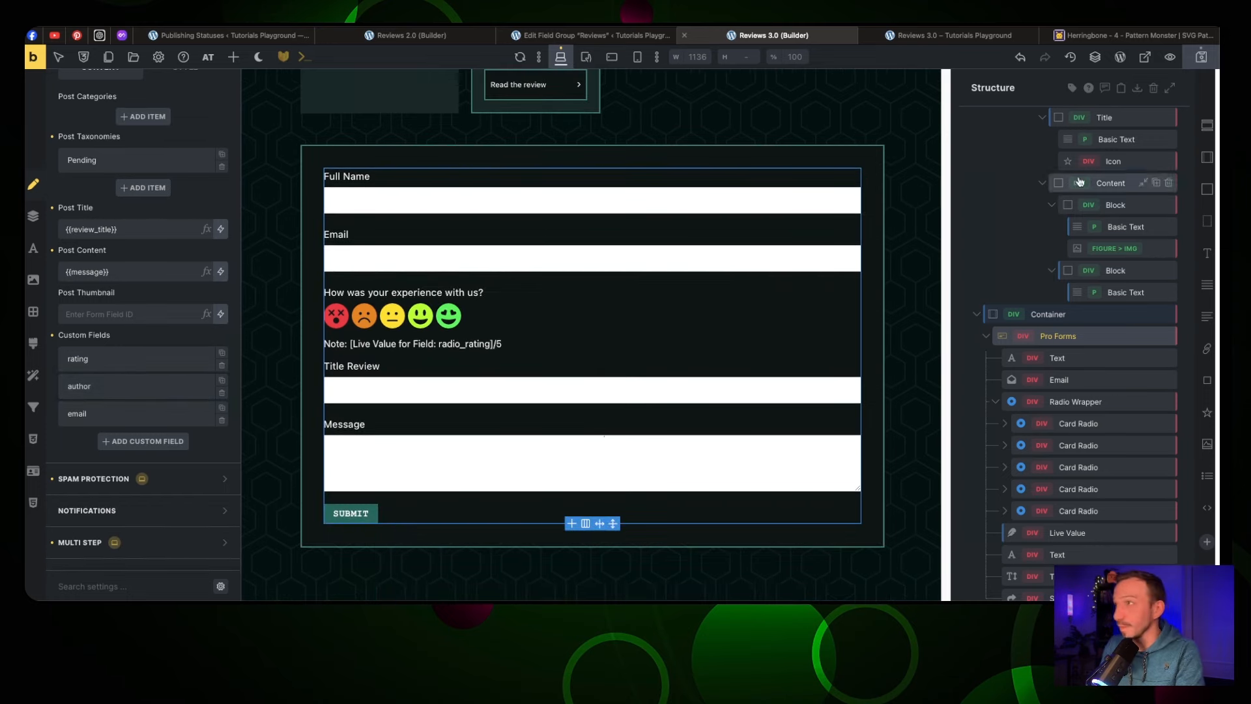
On the live Reviews 3.0 page, enter the reviewer's full name and e-mail address
{"action": "key", "text": "ctrl+Tab"}
{"action": "scroll", "coordinate": [708, 203], "scroll_direction": "down", "scroll_amount": 8}
{"action": "scroll", "coordinate": [708, 203], "scroll_direction": "down", "scroll_amount": 7}
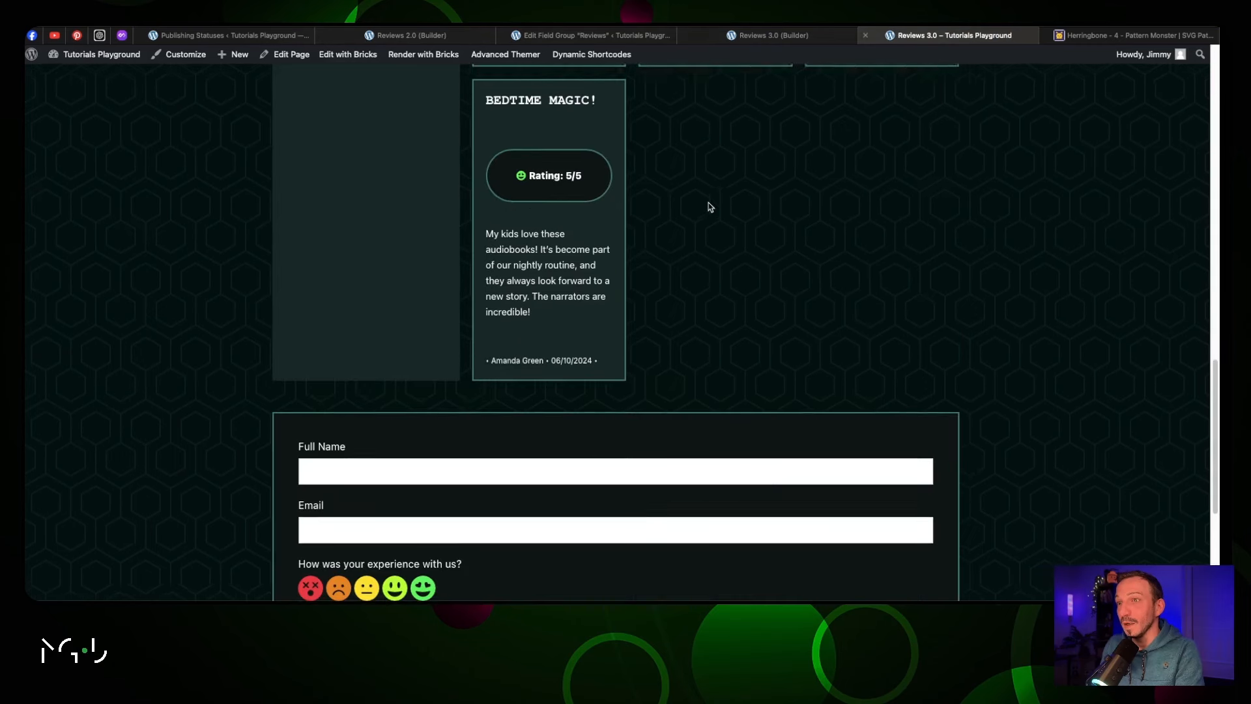
{"action": "left_click", "coordinate": [400, 215]}
{"action": "type", "text": "Jimmy MGD"}
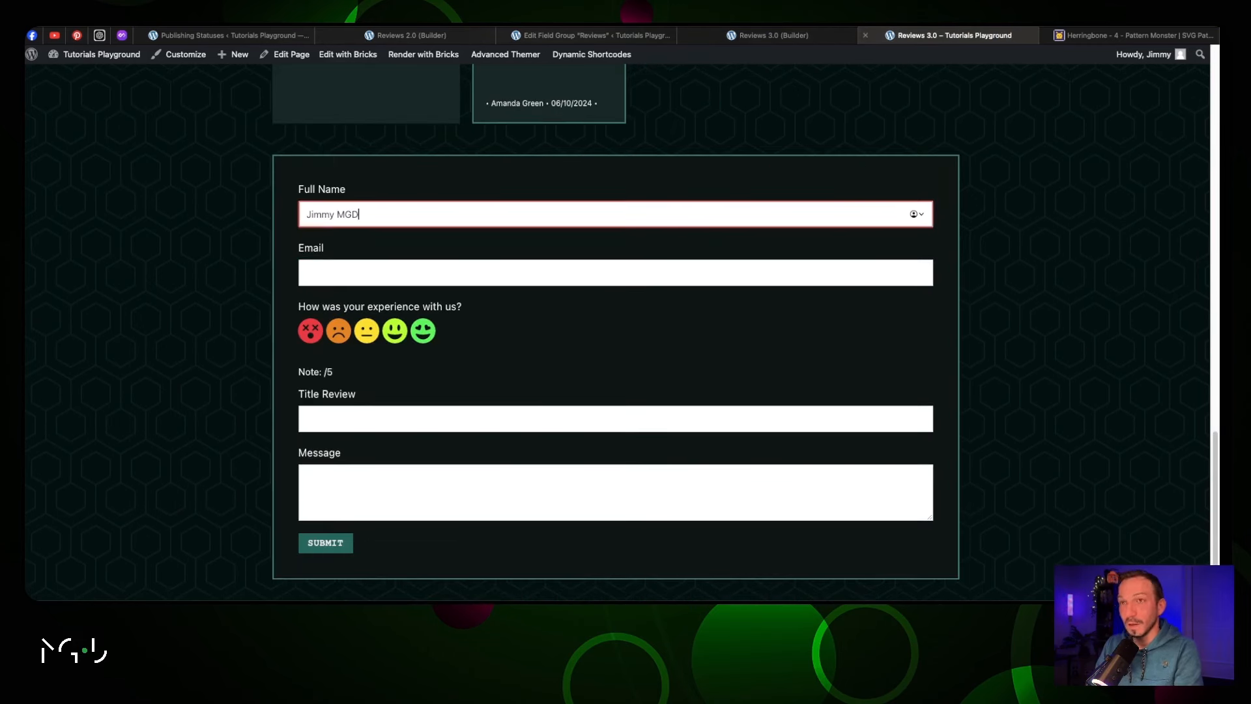
{"action": "key", "text": "Tab"}
{"action": "left_click", "coordinate": [383, 299]}
Rate 4/5, title it 'I love it!', add 'Thank you so much for everything!' and submit
{"action": "left_click", "coordinate": [395, 331]}
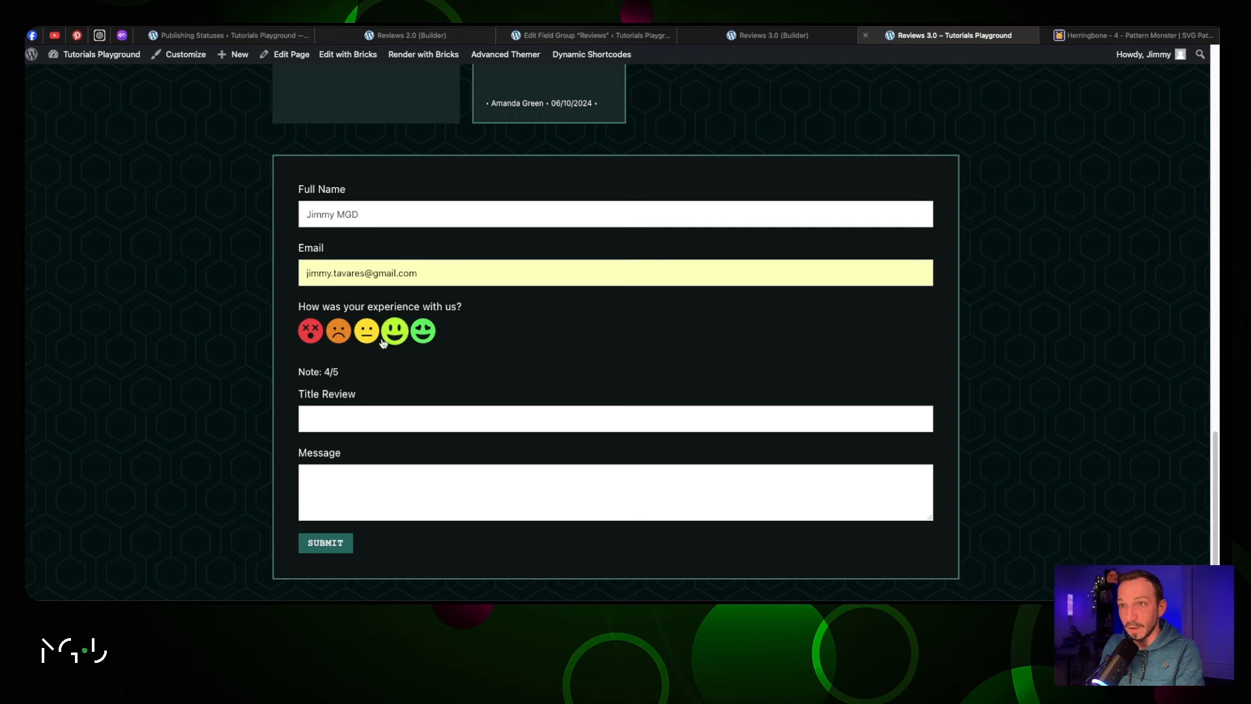
{"action": "left_click", "coordinate": [338, 418]}
{"action": "type", "text": "I love it!"}
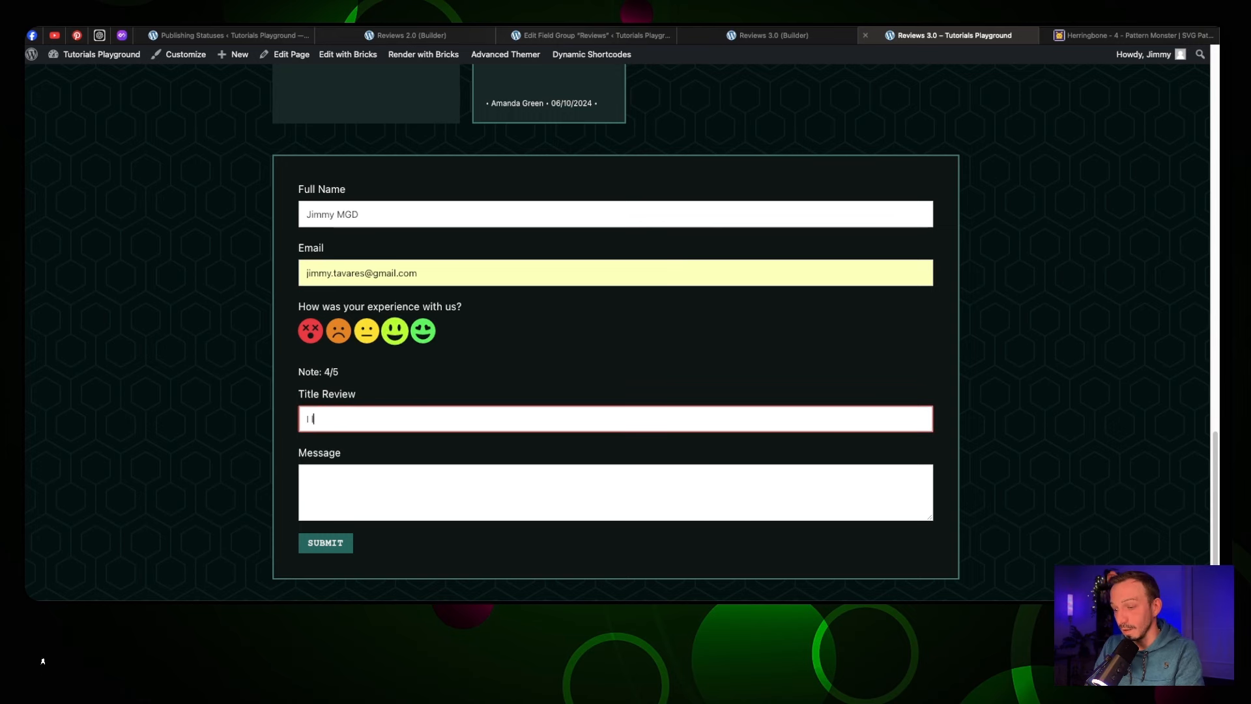
{"action": "key", "text": "Tab"}
{"action": "type", "text": "Thank you so much for everything!"}
{"action": "left_click", "coordinate": [338, 542]}
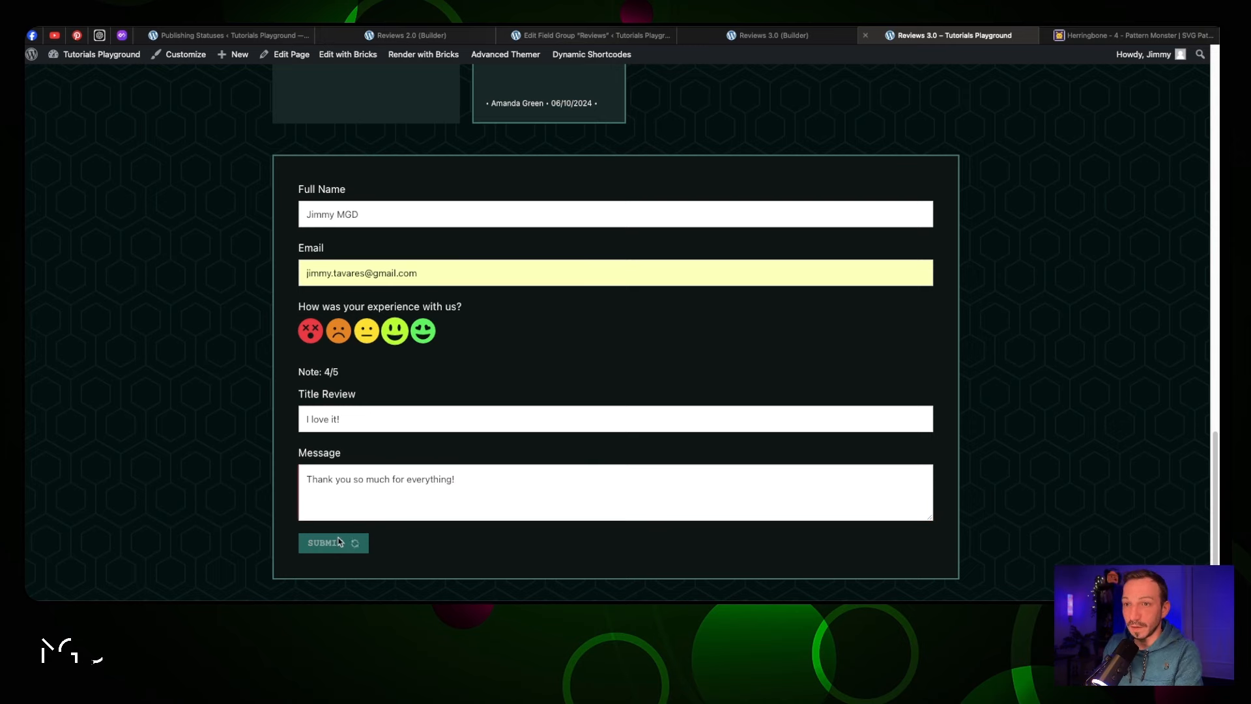
{"action": "scroll", "coordinate": [522, 450], "scroll_direction": "down", "scroll_amount": 1}
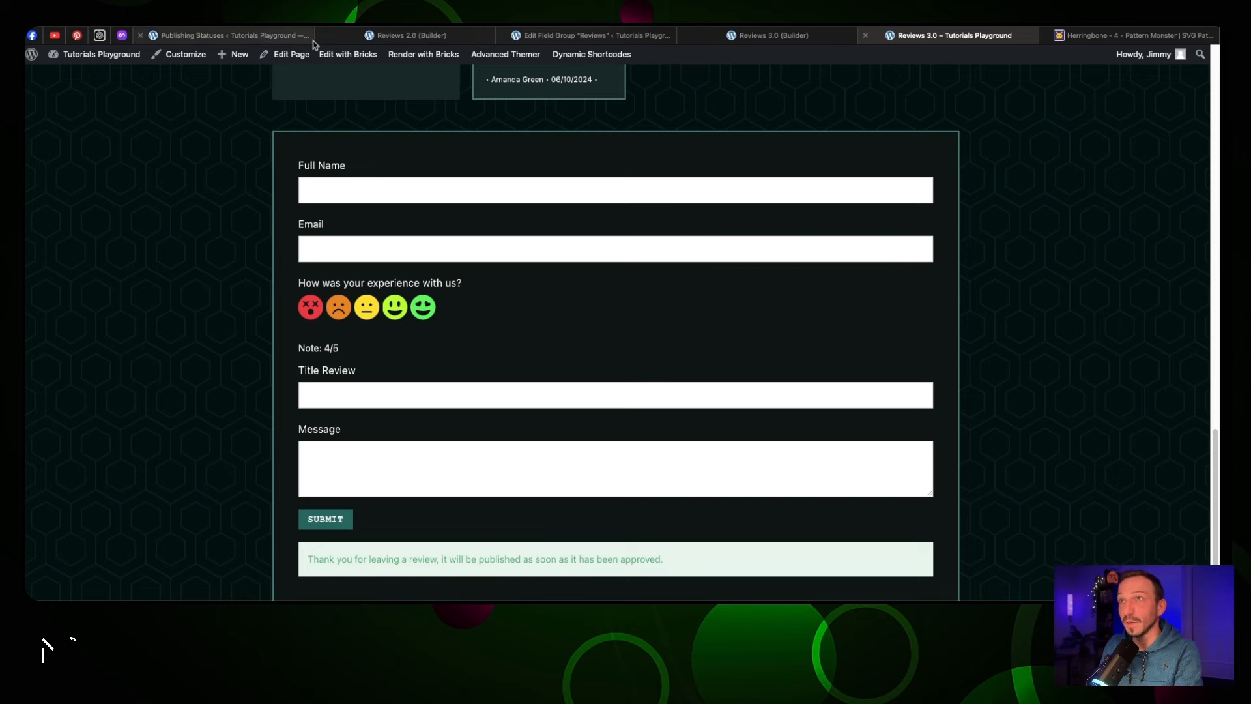
{"action": "left_click", "coordinate": [250, 43]}
{"action": "scroll", "coordinate": [72, 404], "scroll_direction": "down", "scroll_amount": 2}
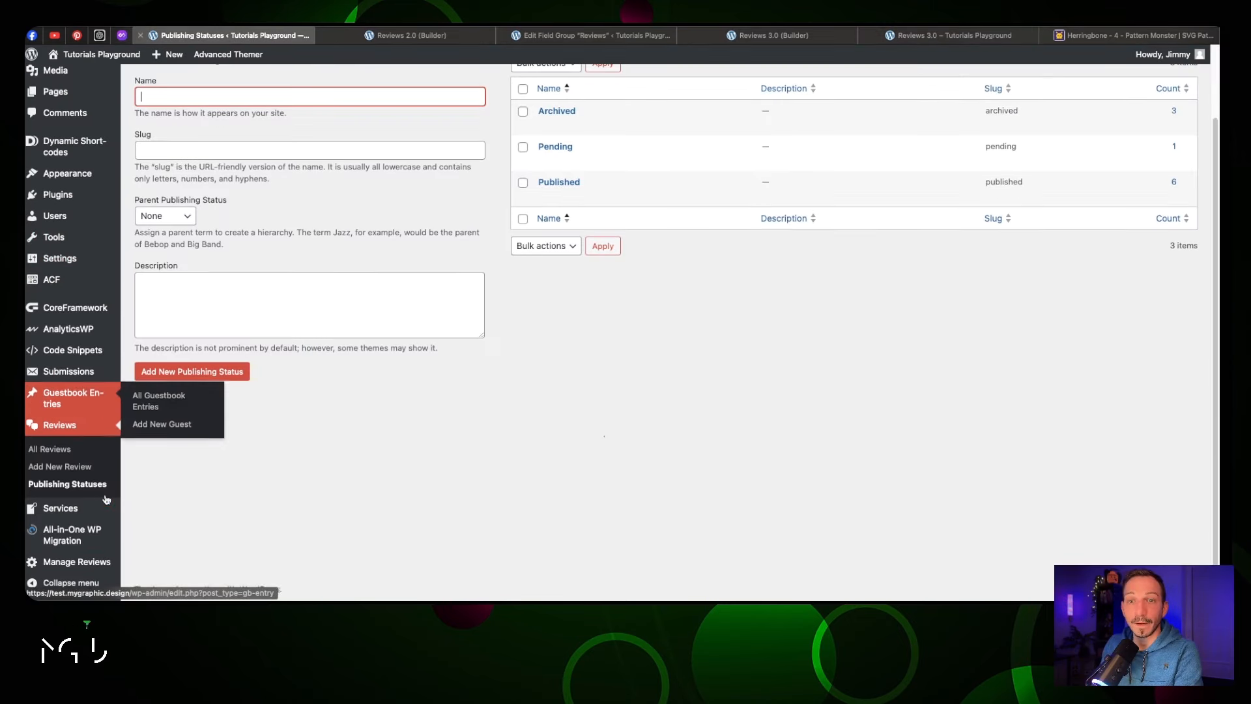
{"action": "left_click", "coordinate": [77, 452]}
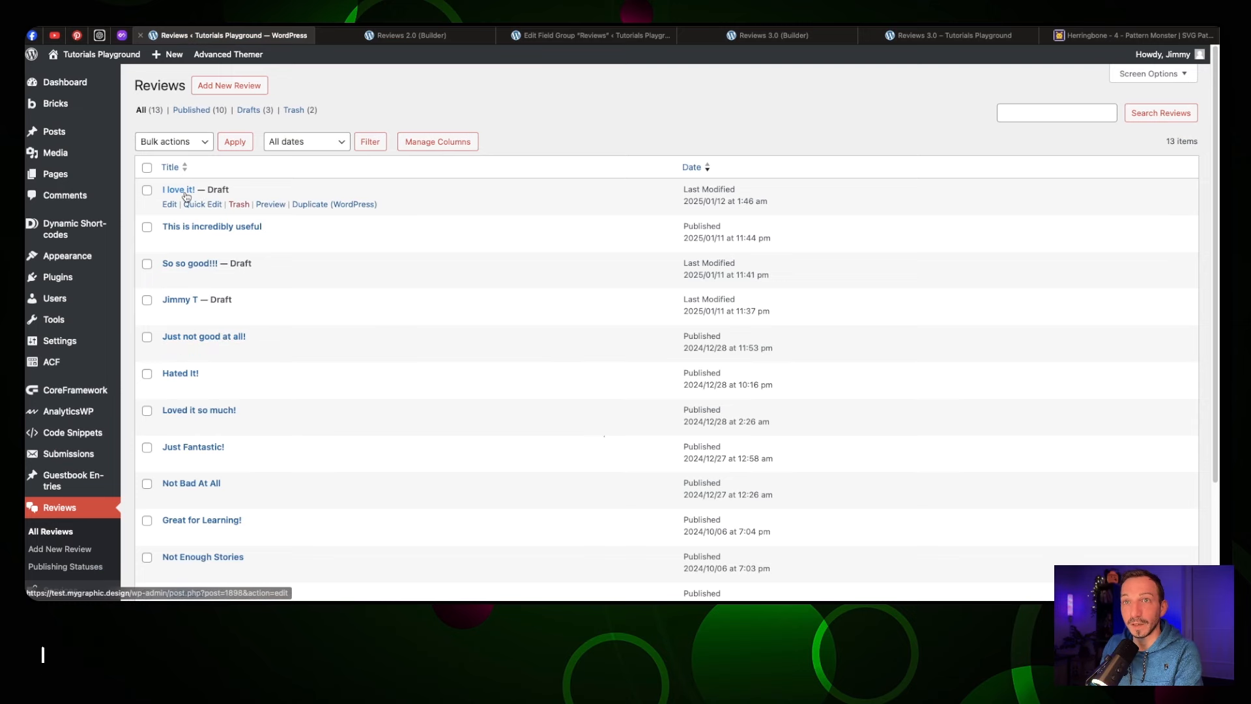
{"action": "left_click", "coordinate": [169, 204]}
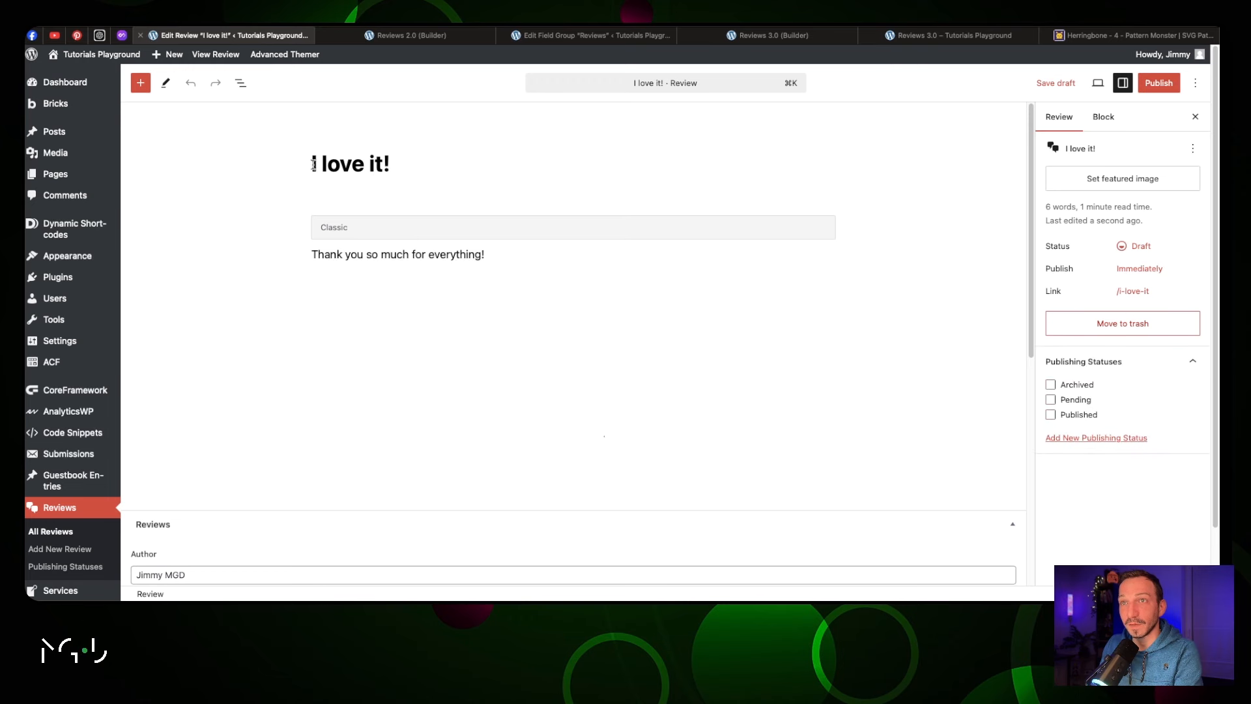
{"action": "left_click_drag", "start_coordinate": [313, 164], "coordinate": [399, 169]}
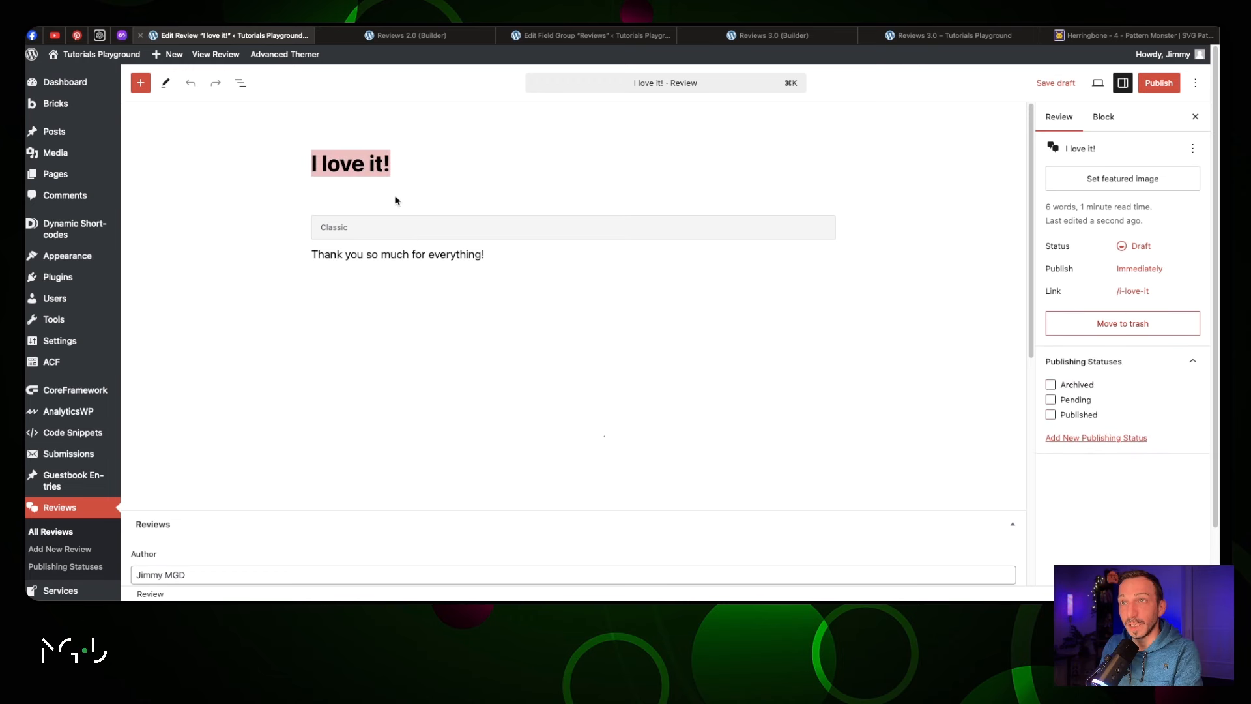
{"action": "left_click_drag", "start_coordinate": [314, 255], "coordinate": [486, 255]}
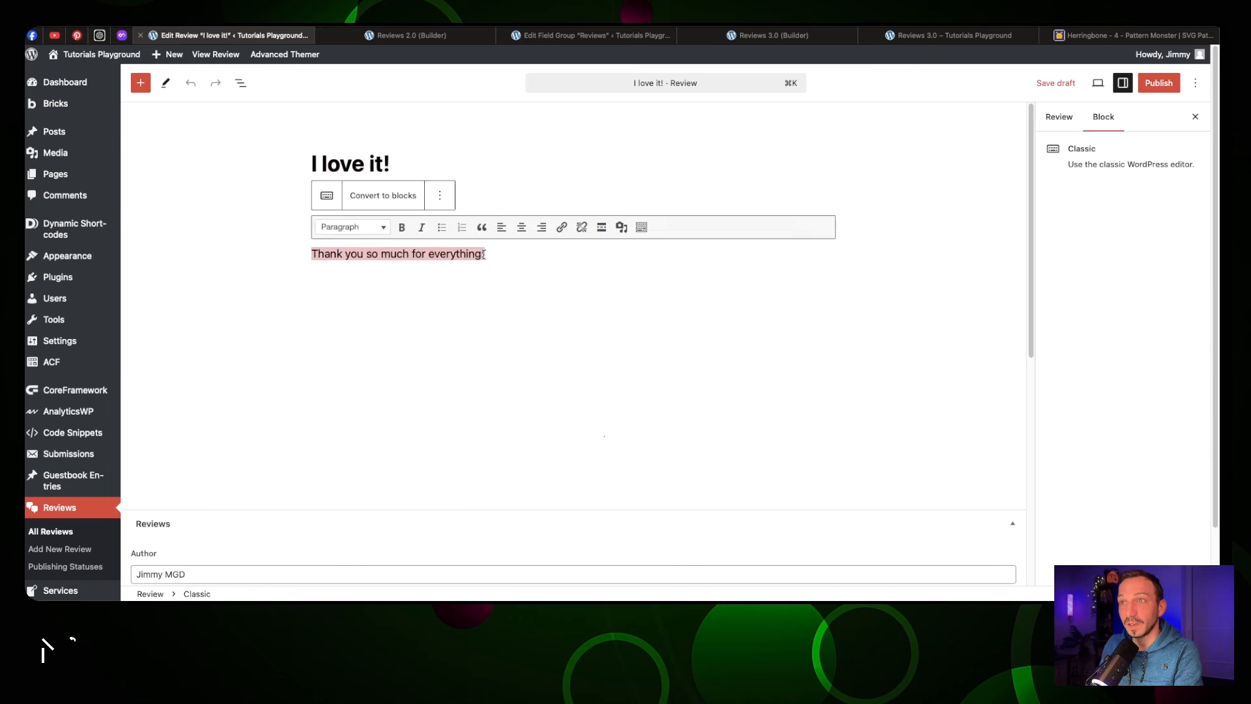
{"action": "scroll", "coordinate": [334, 334], "scroll_direction": "down", "scroll_amount": 5}
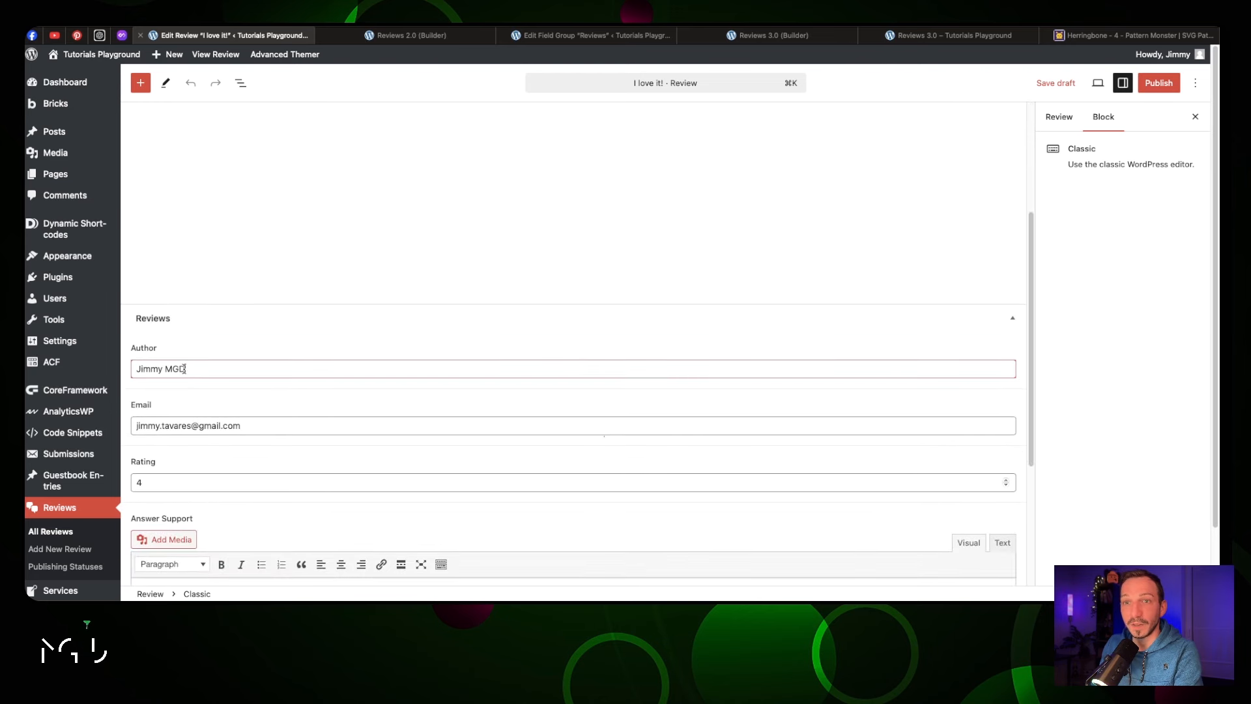
{"action": "scroll", "coordinate": [293, 375], "scroll_direction": "down", "scroll_amount": 3}
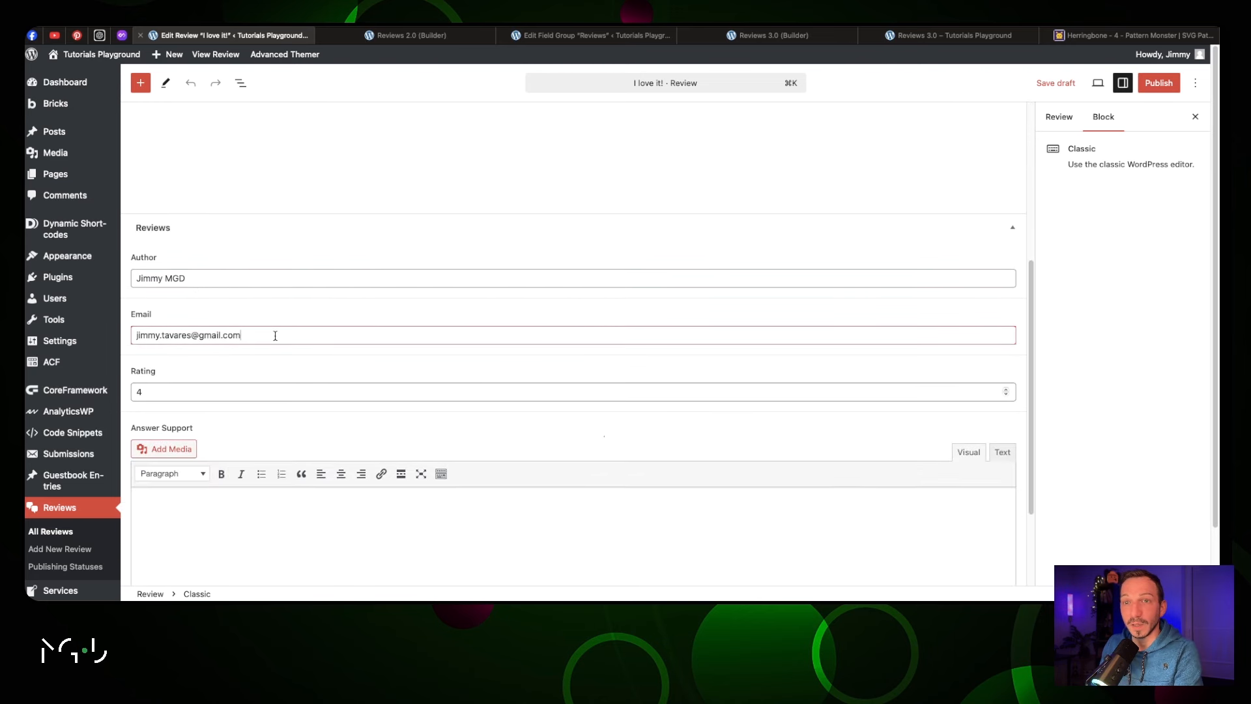
{"action": "left_click", "coordinate": [251, 386]}
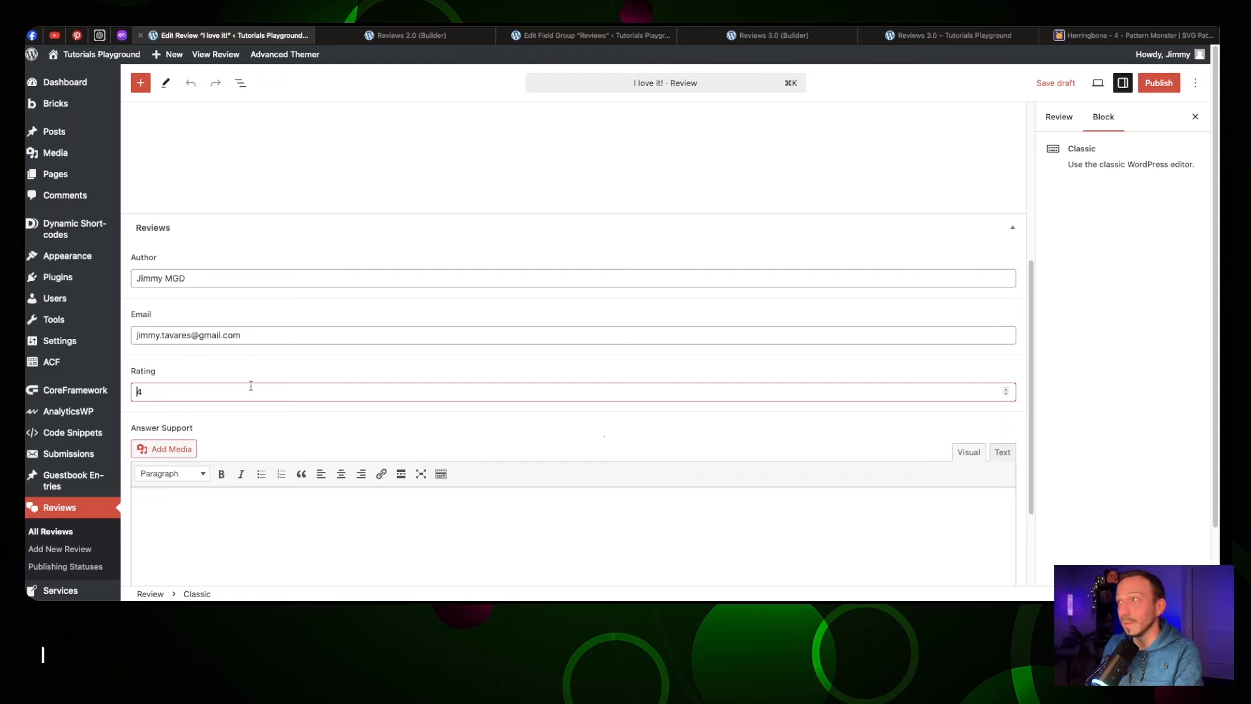
{"action": "left_click", "coordinate": [955, 35]}
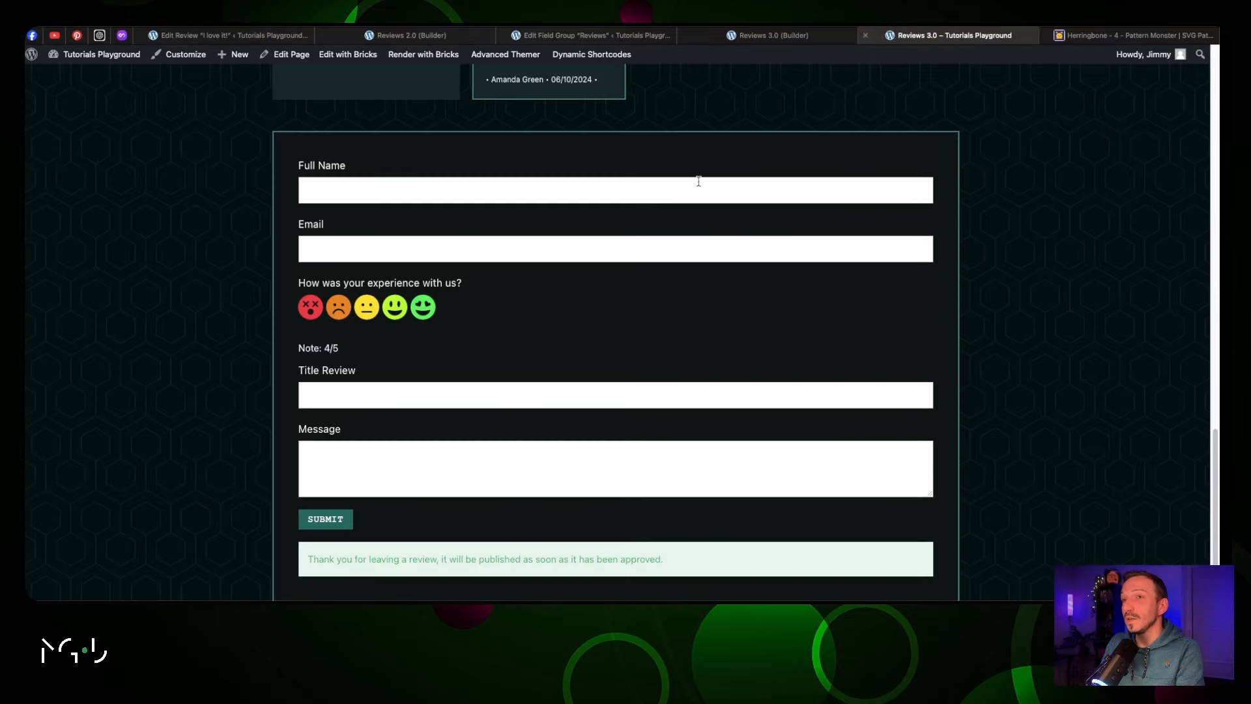
Return to the 'I love it!' review editor and show its status and publish settings
{"action": "scroll", "coordinate": [657, 207], "scroll_direction": "up", "scroll_amount": 12}
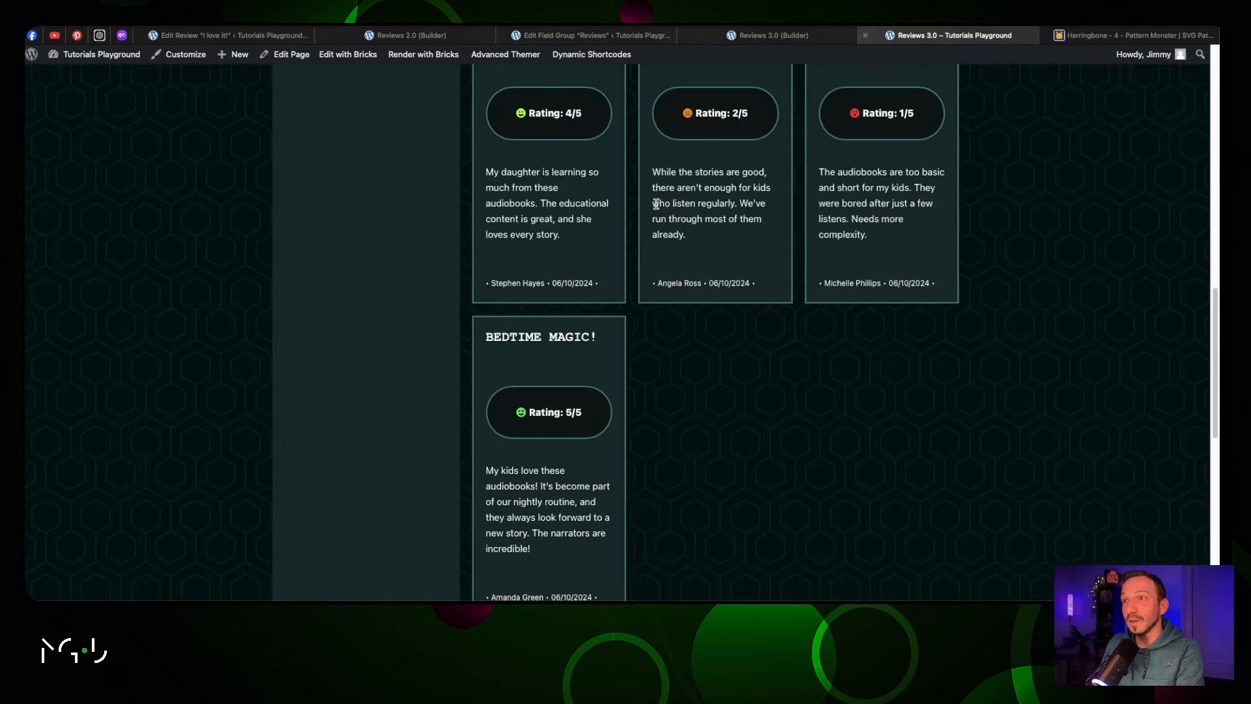
{"action": "scroll", "coordinate": [657, 206], "scroll_direction": "up", "scroll_amount": 5}
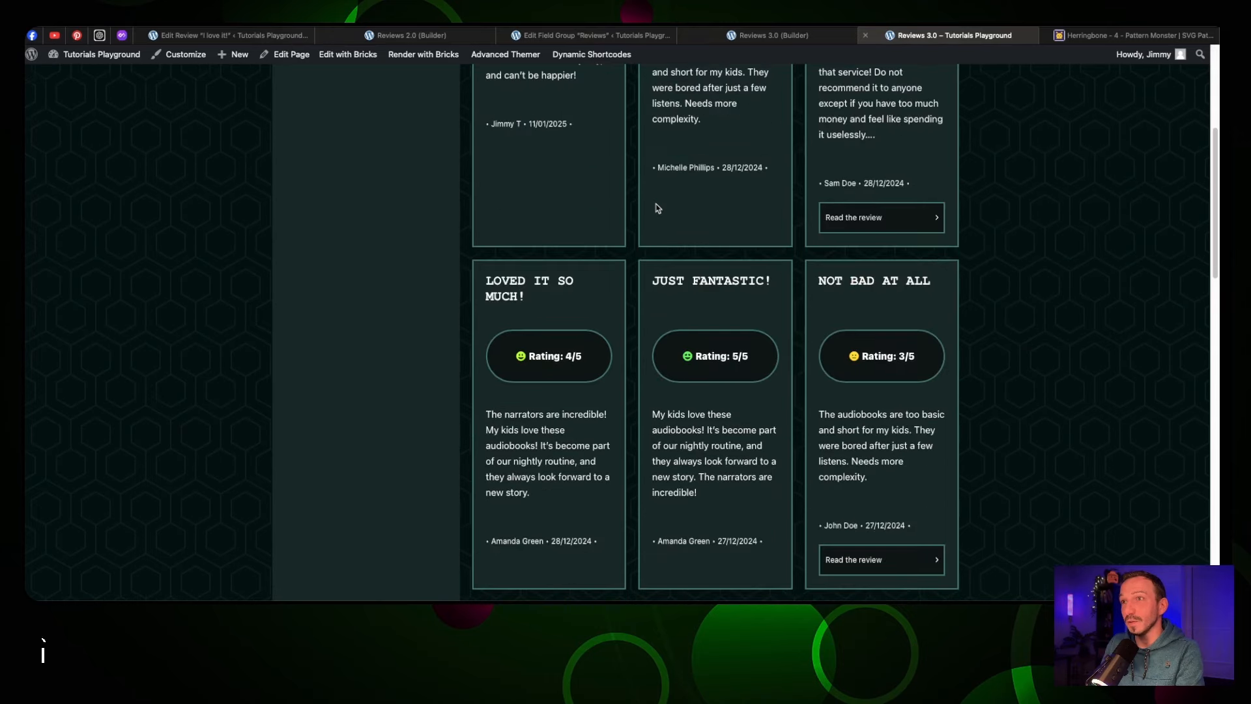
{"action": "scroll", "coordinate": [657, 207], "scroll_direction": "up", "scroll_amount": 3}
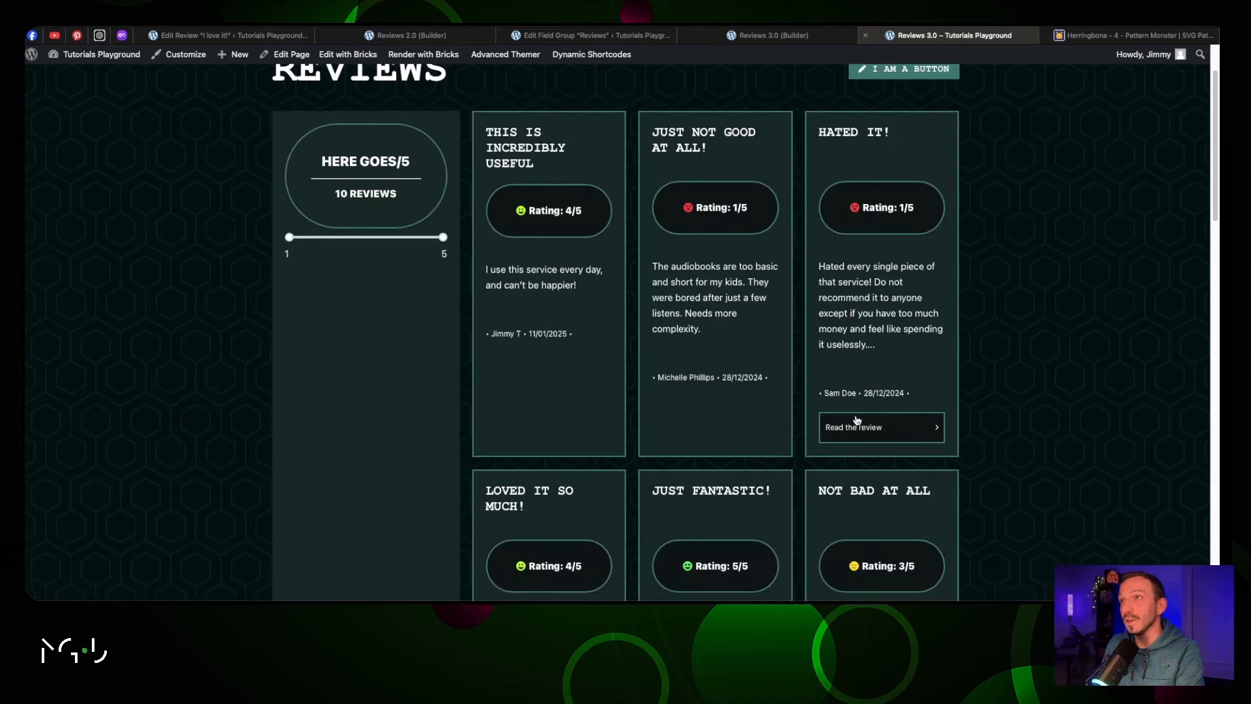
{"action": "left_click", "coordinate": [267, 36]}
{"action": "scroll", "coordinate": [293, 312], "scroll_direction": "up", "scroll_amount": 6}
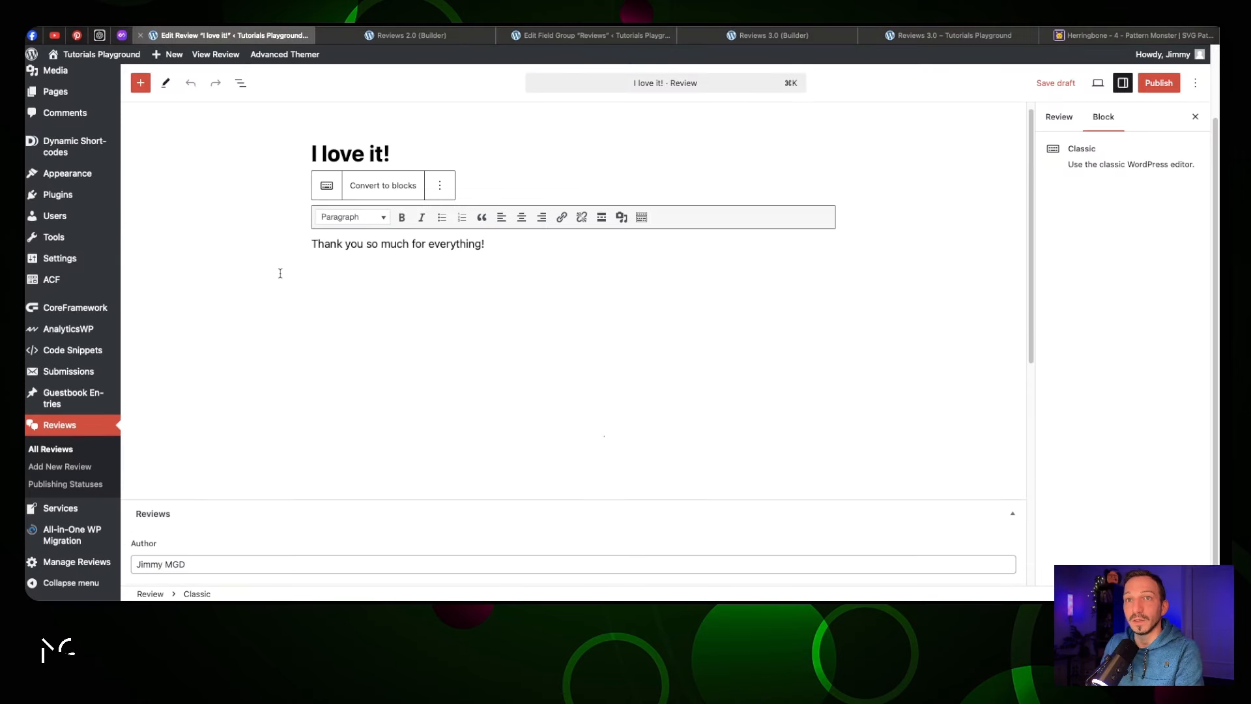
{"action": "scroll", "coordinate": [417, 176], "scroll_direction": "down", "scroll_amount": 6}
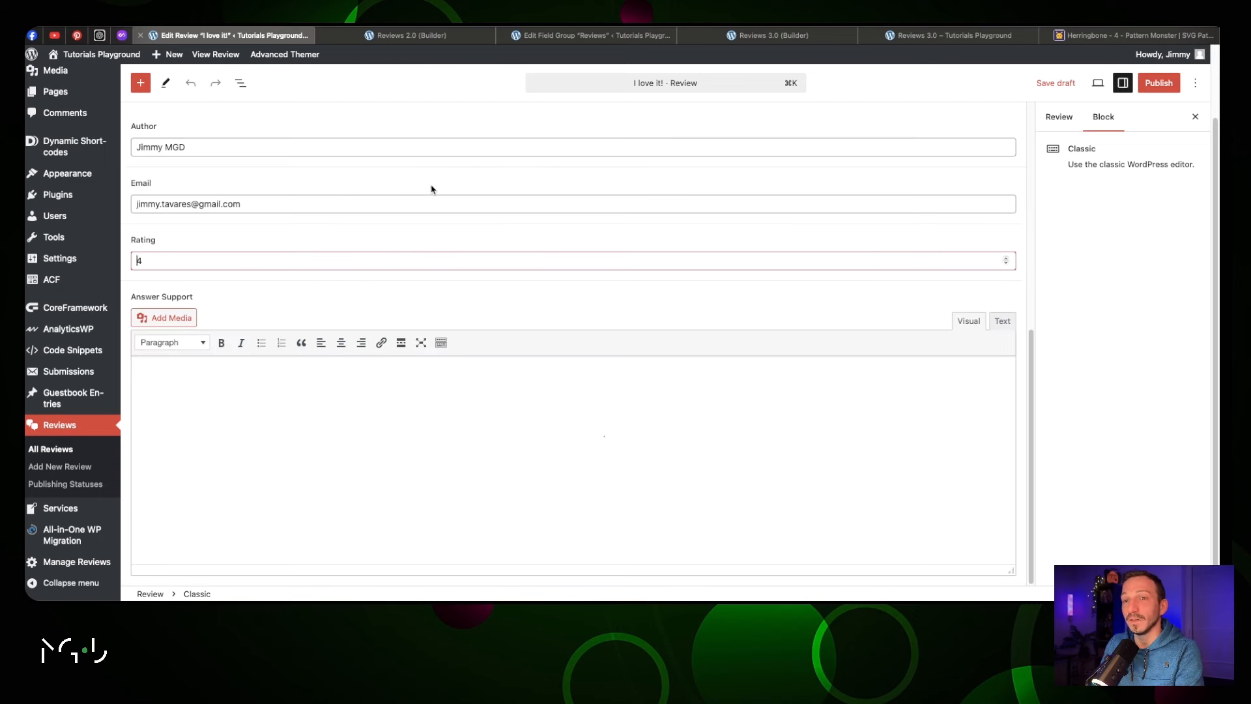
{"action": "left_click", "coordinate": [1059, 117]}
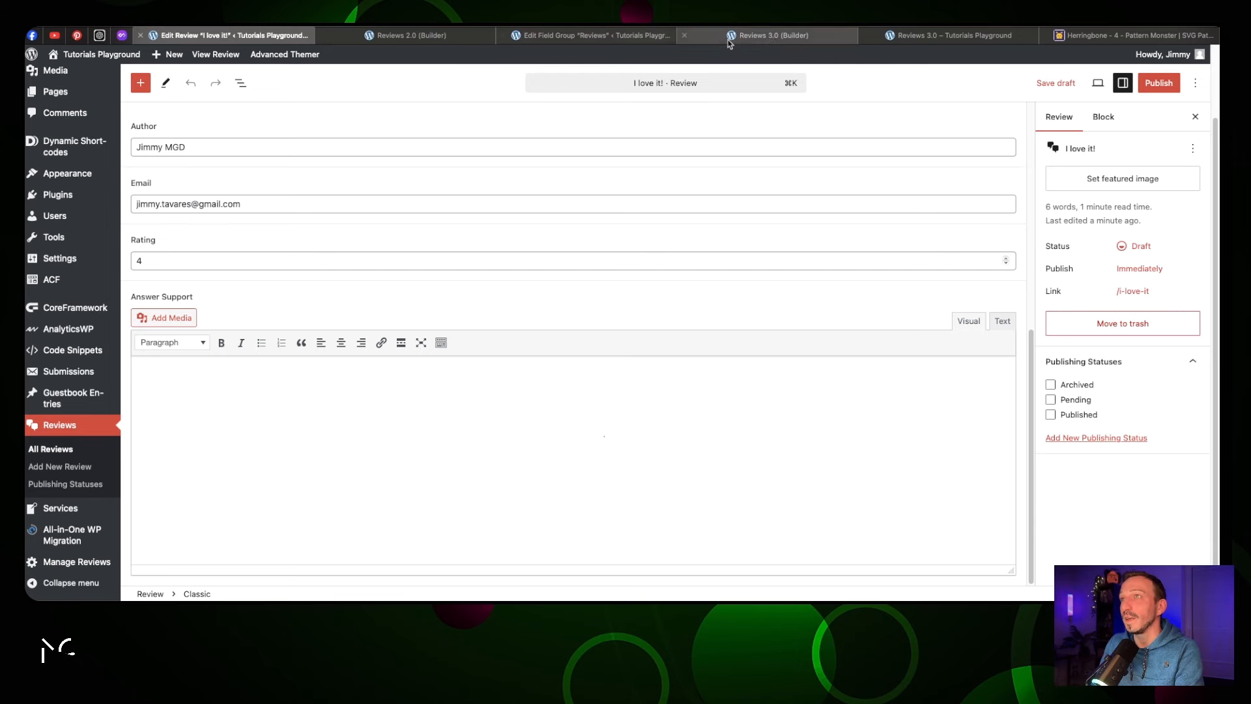
Replace the form's taxonomy slug with publishing-status, copied from the ACF taxonomy key
{"action": "left_click", "coordinate": [773, 37]}
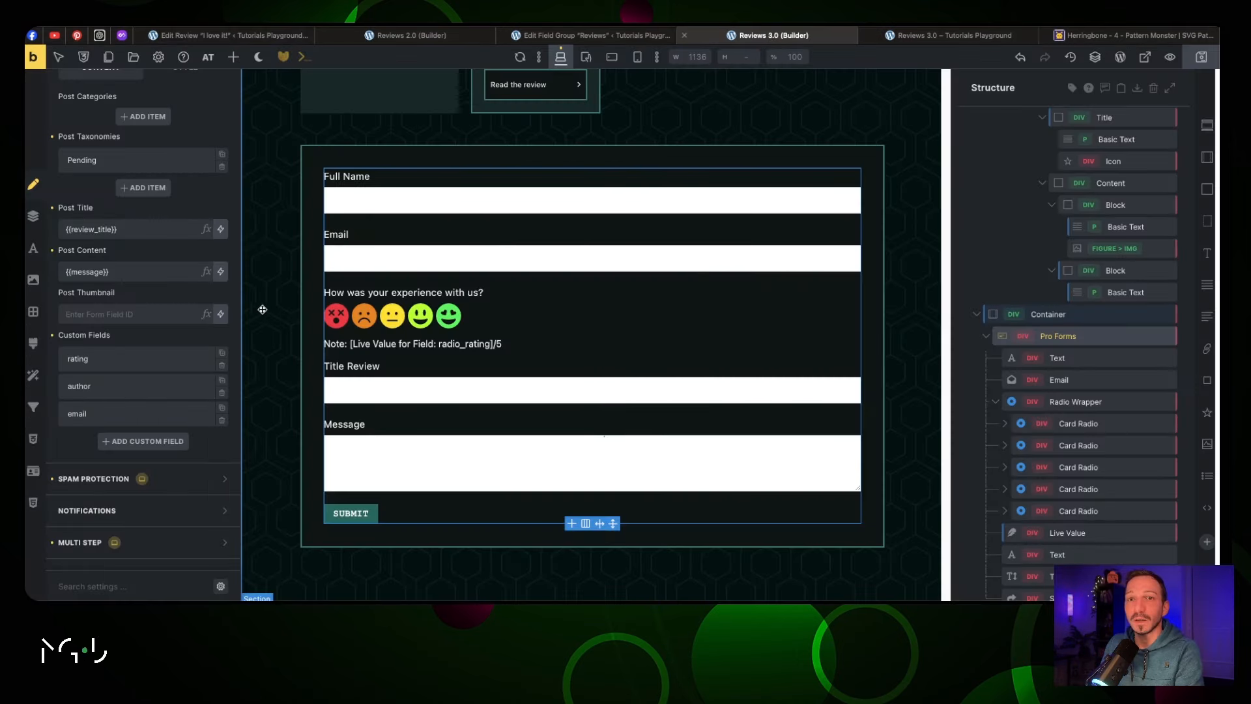
{"action": "scroll", "coordinate": [159, 343], "scroll_direction": "up", "scroll_amount": 3}
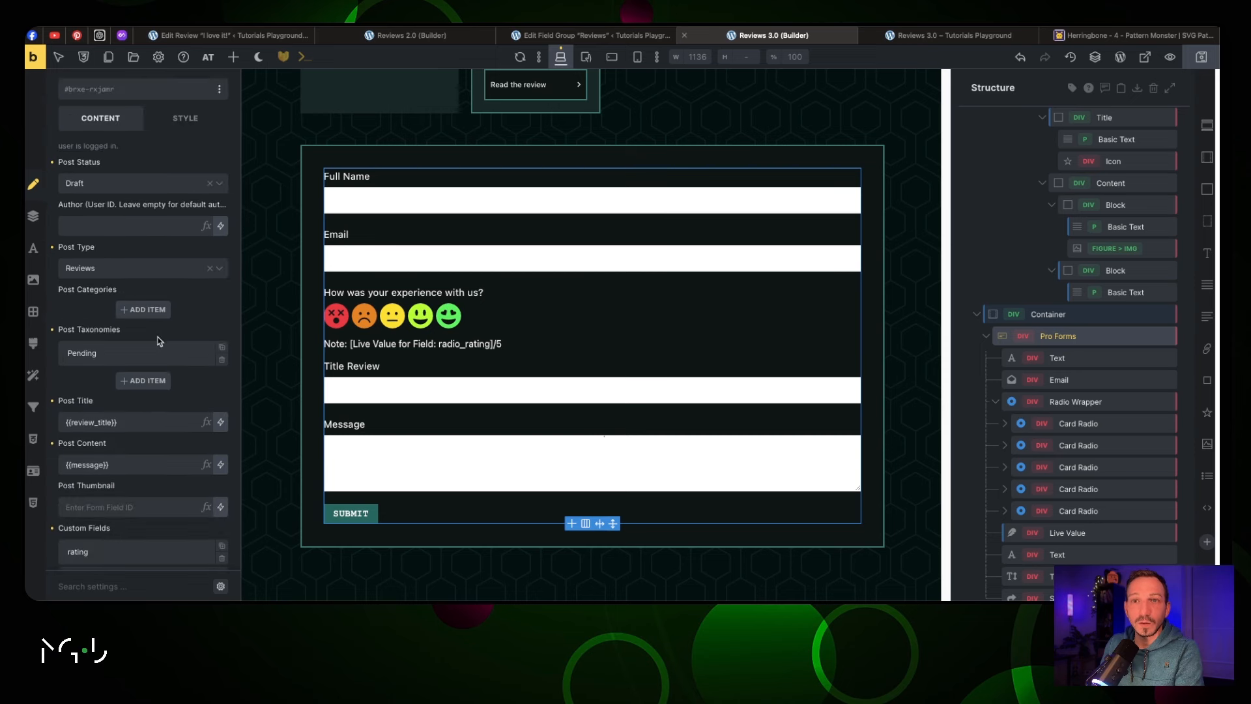
{"action": "left_click", "coordinate": [116, 353]}
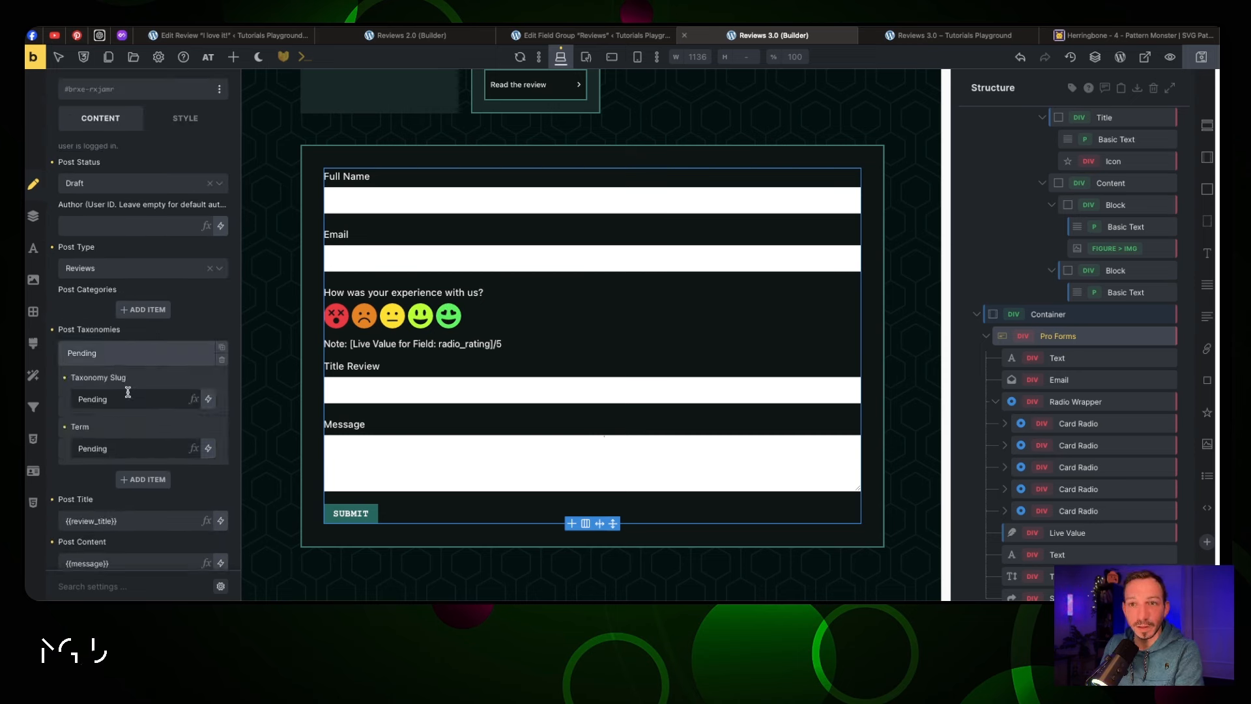
{"action": "left_click", "coordinate": [258, 38]}
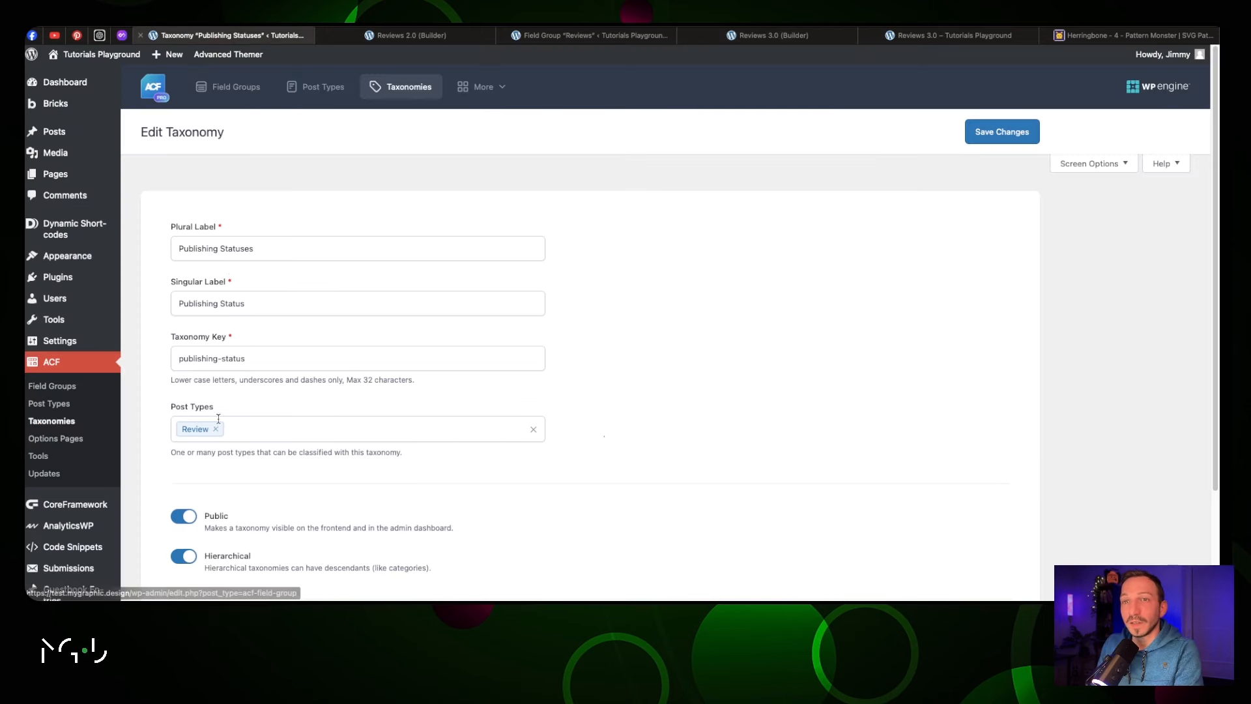
{"action": "triple_click", "coordinate": [238, 352]}
{"action": "key", "text": "ctrl+c"}
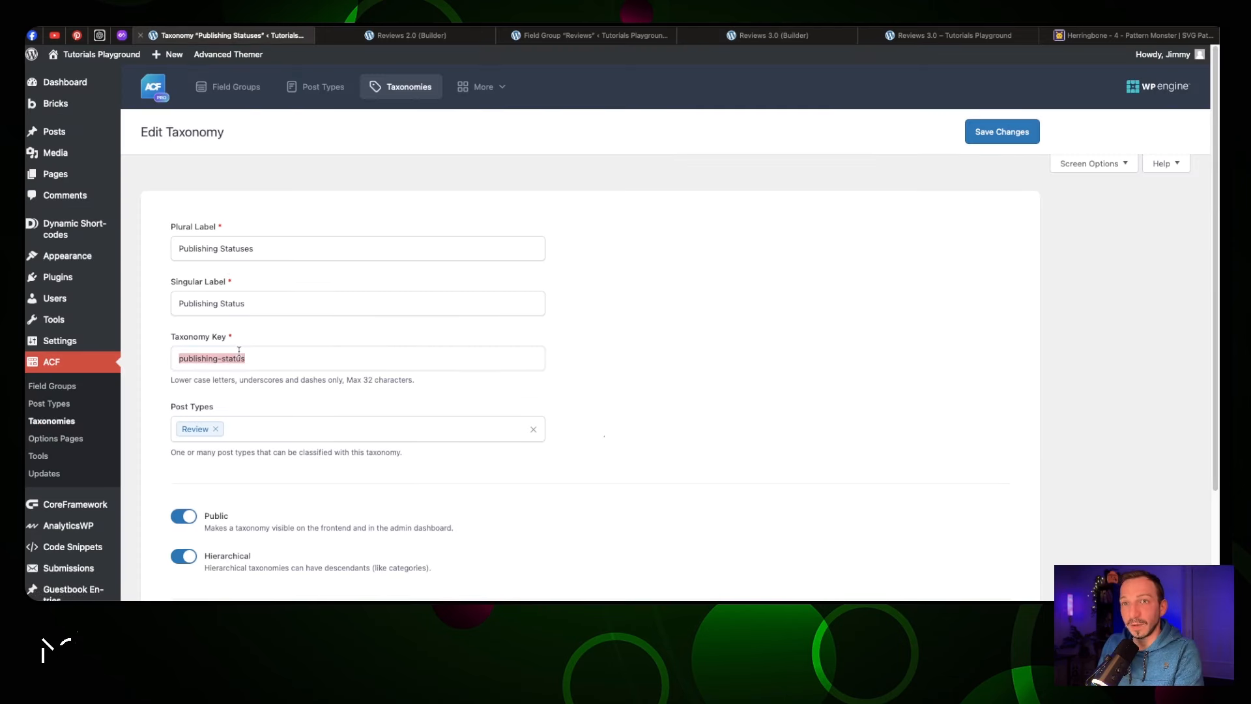
{"action": "left_click", "coordinate": [890, 36]}
{"action": "left_click", "coordinate": [773, 35]}
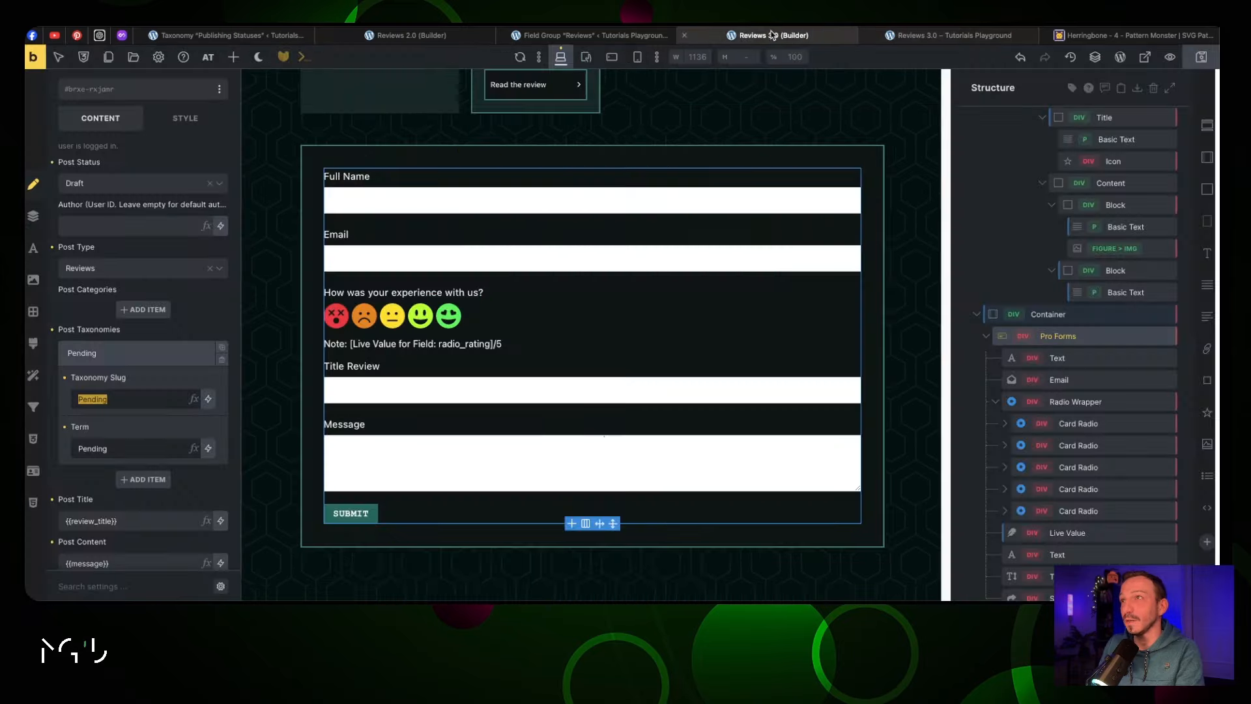
{"action": "key", "text": "ctrl+v"}
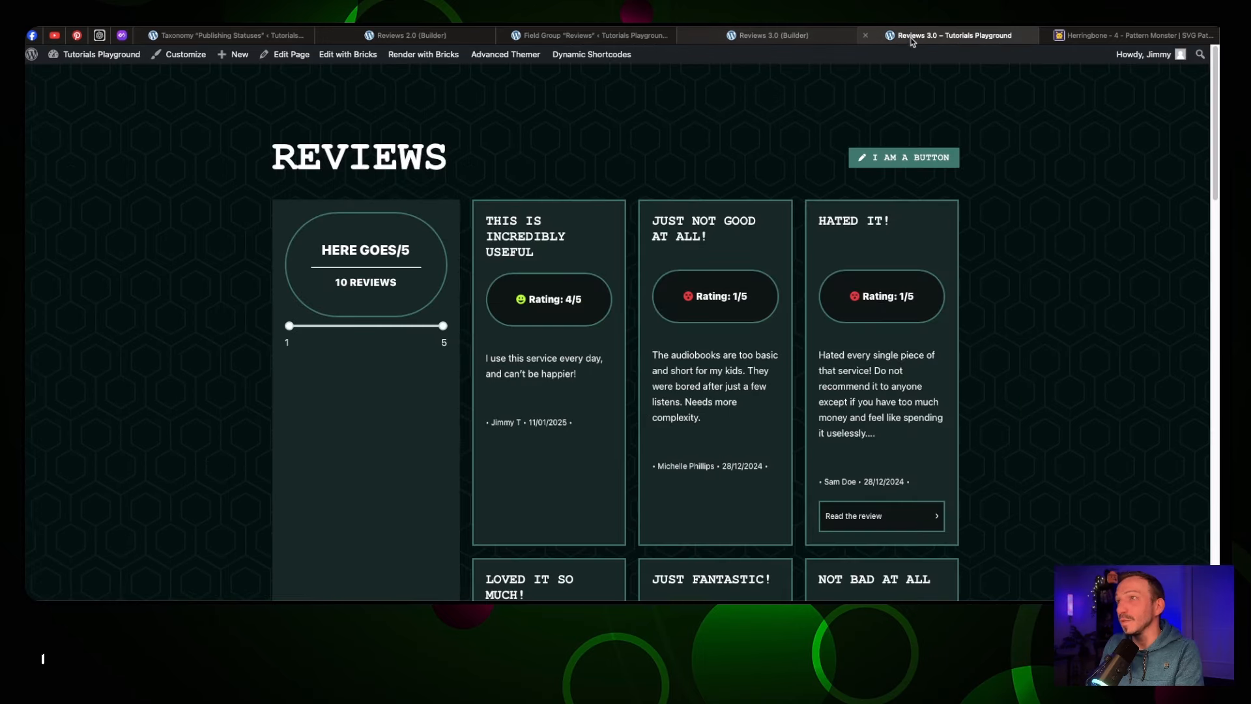
Submit a 2/5 review 'Not that good' with message 'I kinda like it but not really'
{"action": "left_click", "coordinate": [912, 37]}
{"action": "scroll", "coordinate": [556, 416], "scroll_direction": "down", "scroll_amount": 2}
{"action": "scroll", "coordinate": [558, 406], "scroll_direction": "down", "scroll_amount": 5}
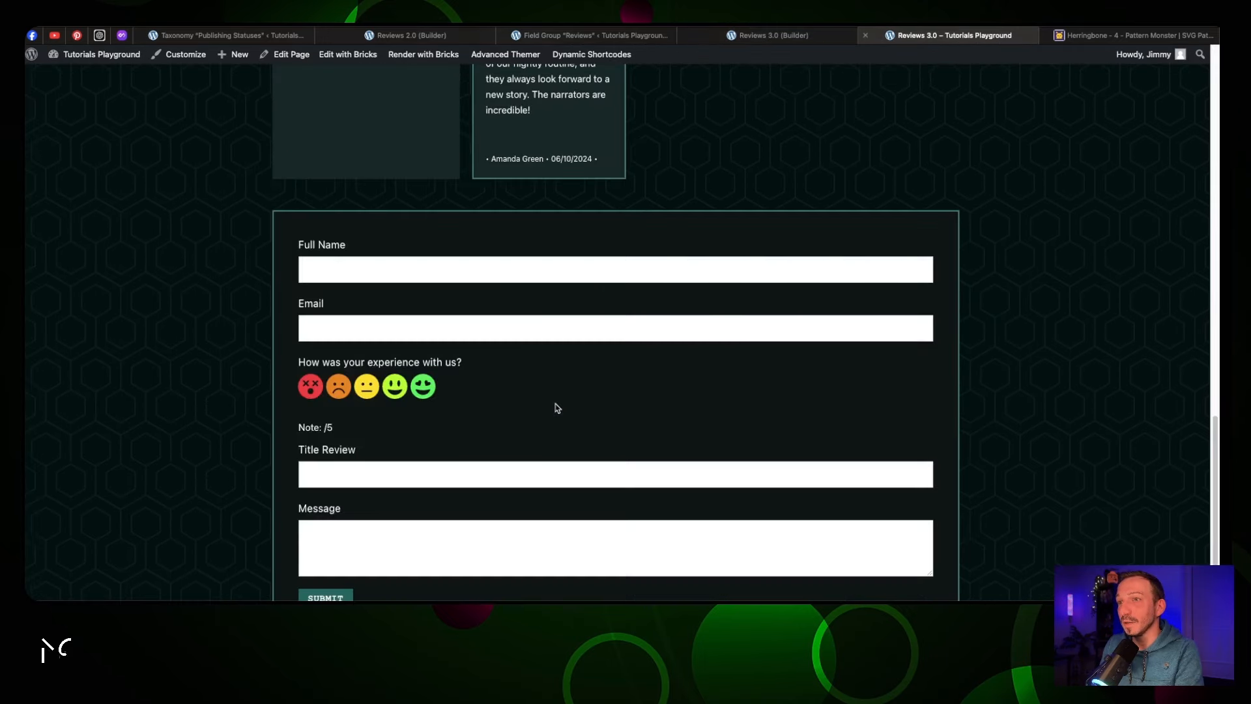
{"action": "left_click", "coordinate": [480, 263]}
{"action": "type", "text": "I love "}
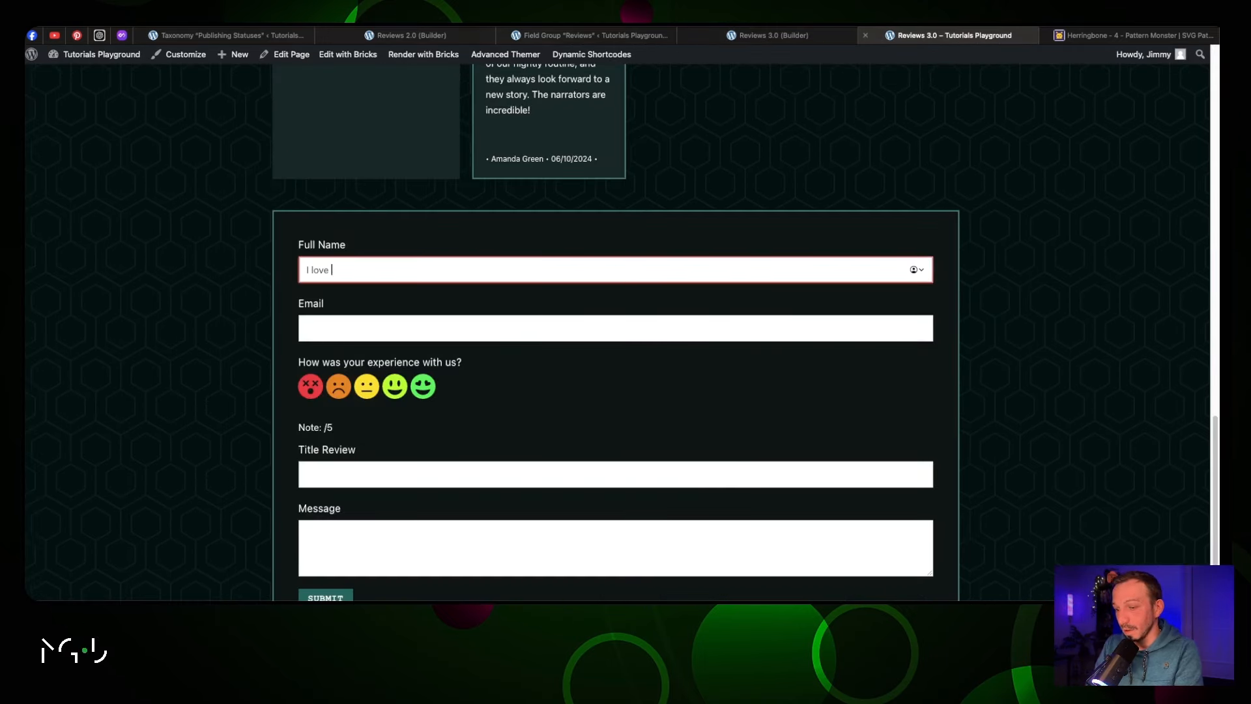
{"action": "type", "text": "it 2!"}
{"action": "key", "text": "Tab"}
{"action": "key", "text": "Tab"}
{"action": "key", "text": "Right"}
{"action": "key", "text": "Tab"}
{"action": "type", "text": "Not that good"}
{"action": "key", "text": "Tab"}
{"action": "type", "text": "I kinda like it but not really"}
{"action": "key", "text": "Tab"}
{"action": "key", "text": "Return"}
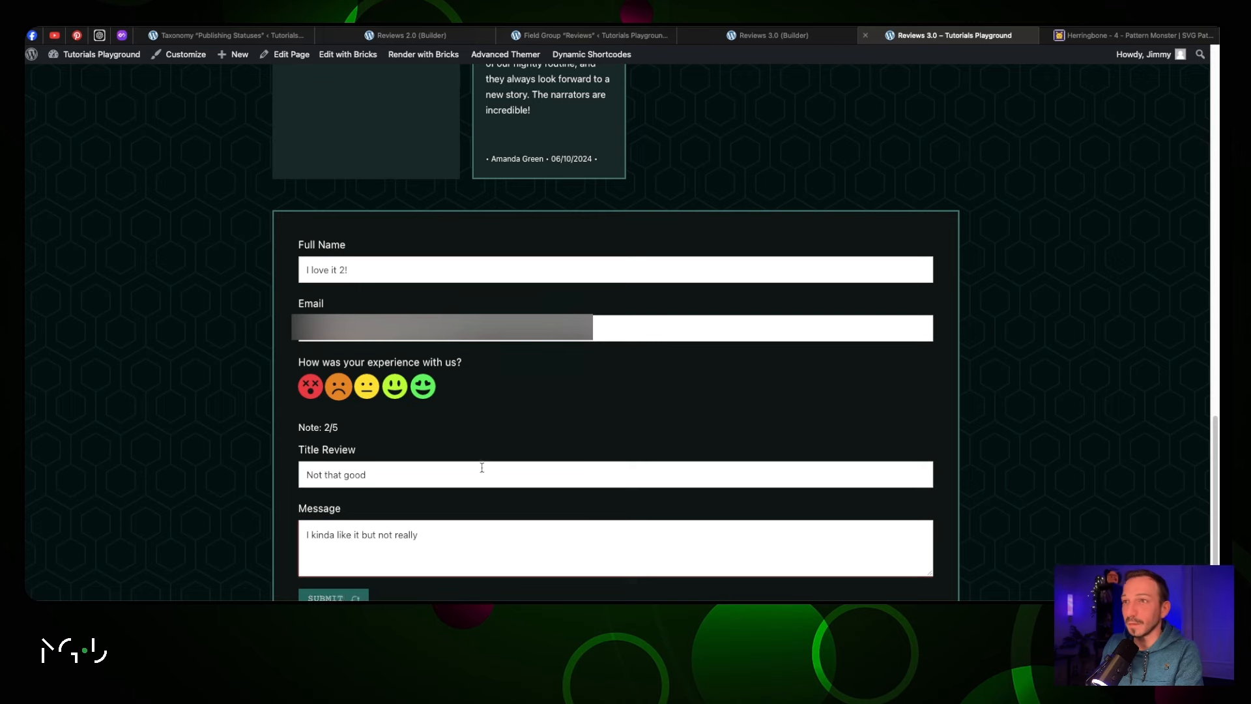
{"action": "left_click", "coordinate": [225, 35]}
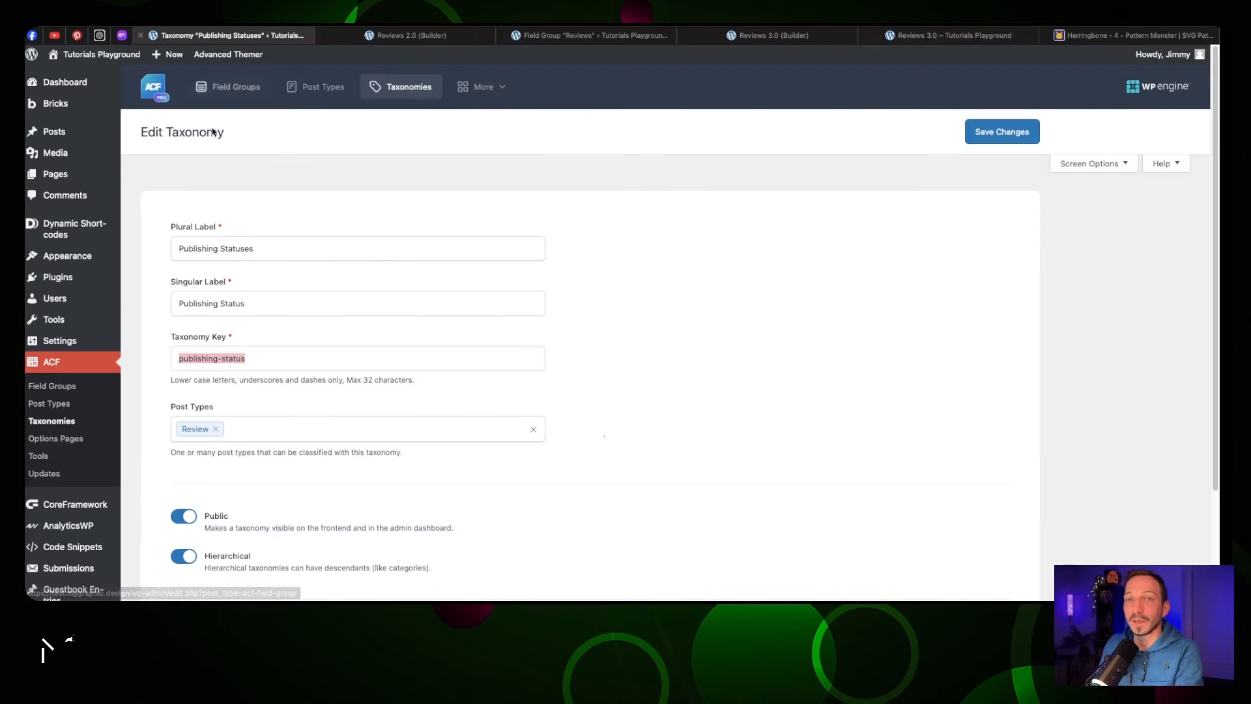
{"action": "scroll", "coordinate": [75, 479], "scroll_direction": "down", "scroll_amount": 3}
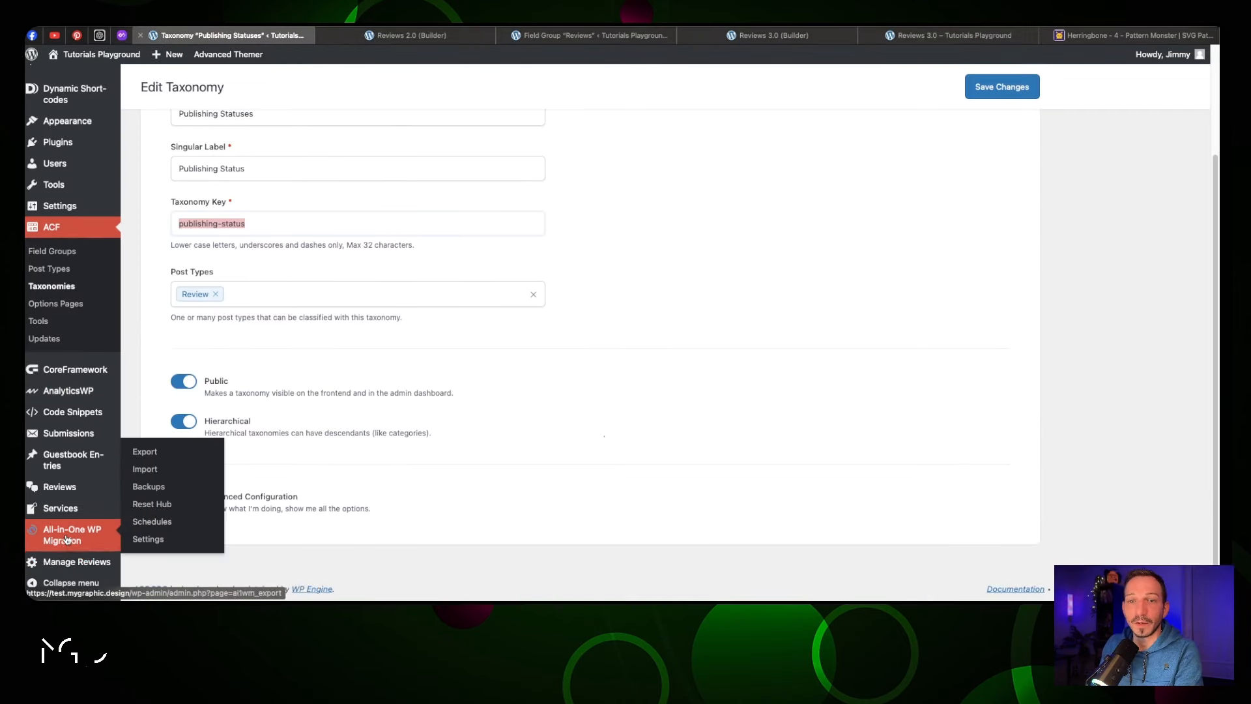
Publish the 'Not that good' review with its Publishing Status changed from Pending to Published
{"action": "left_click", "coordinate": [75, 486]}
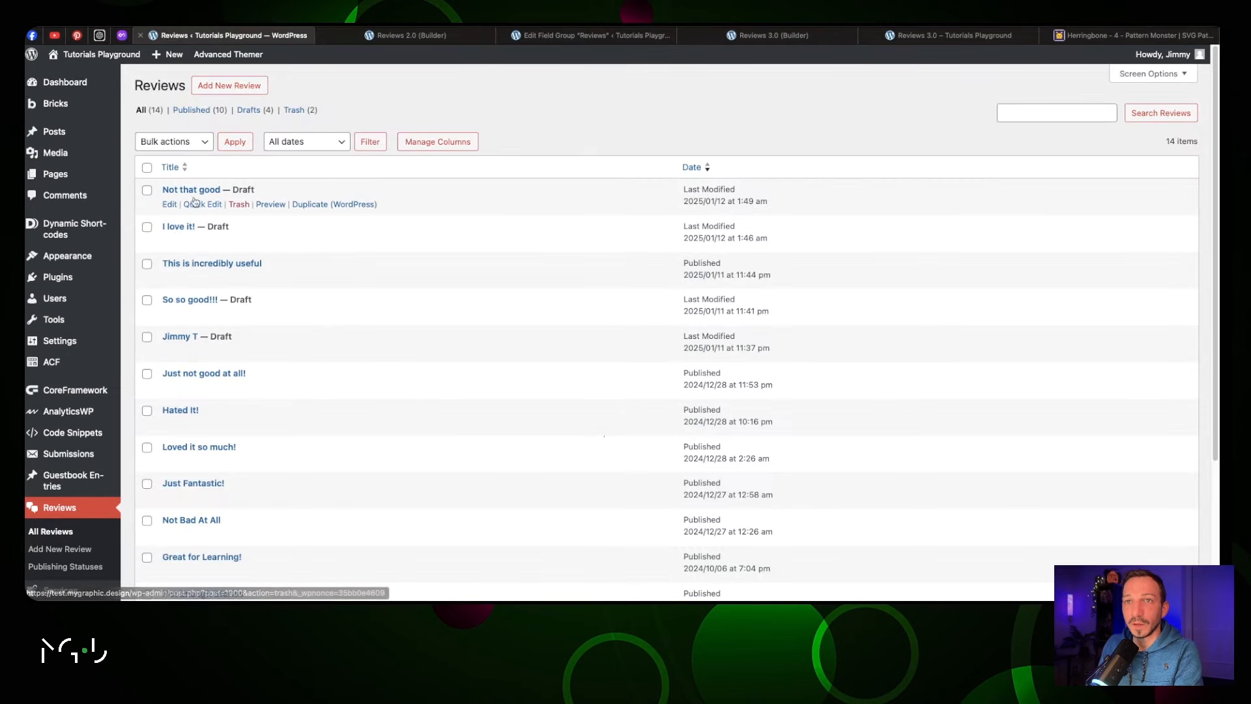
{"action": "left_click", "coordinate": [253, 209]}
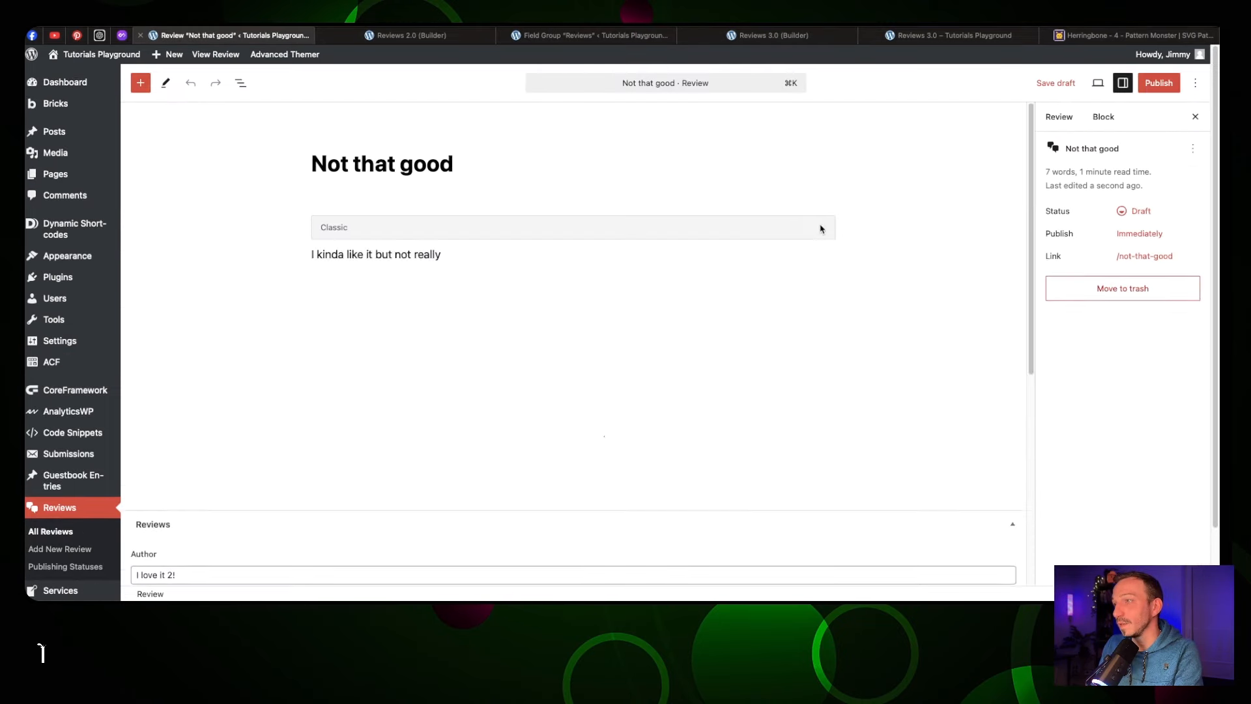
{"action": "scroll", "coordinate": [814, 226], "scroll_direction": "down", "scroll_amount": 5}
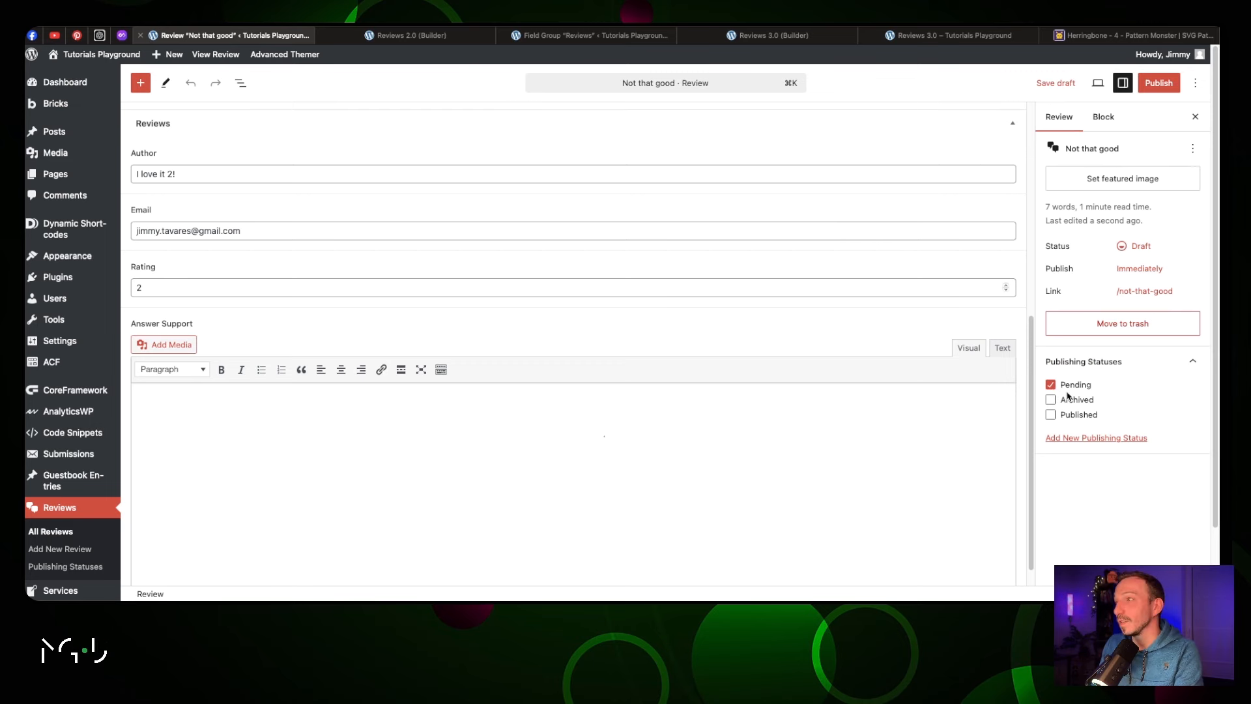
{"action": "scroll", "coordinate": [823, 293], "scroll_direction": "up", "scroll_amount": 2}
{"action": "scroll", "coordinate": [824, 297], "scroll_direction": "down", "scroll_amount": 4}
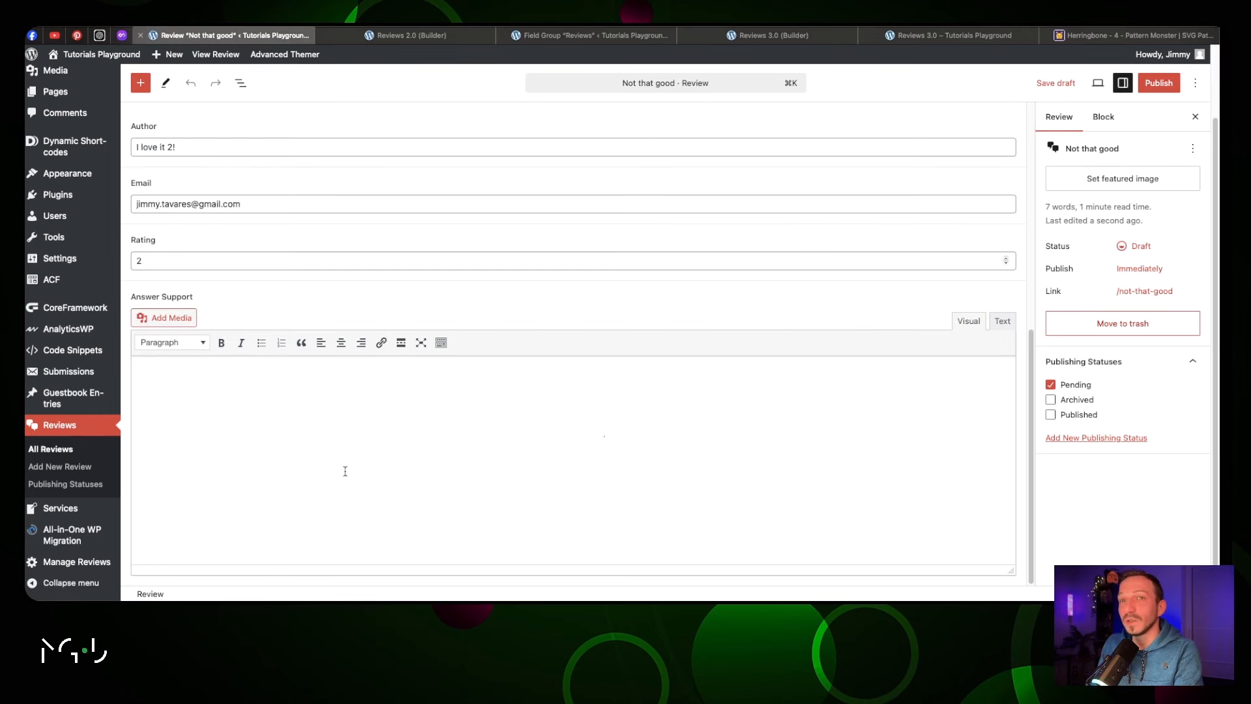
{"action": "left_click", "coordinate": [361, 434]}
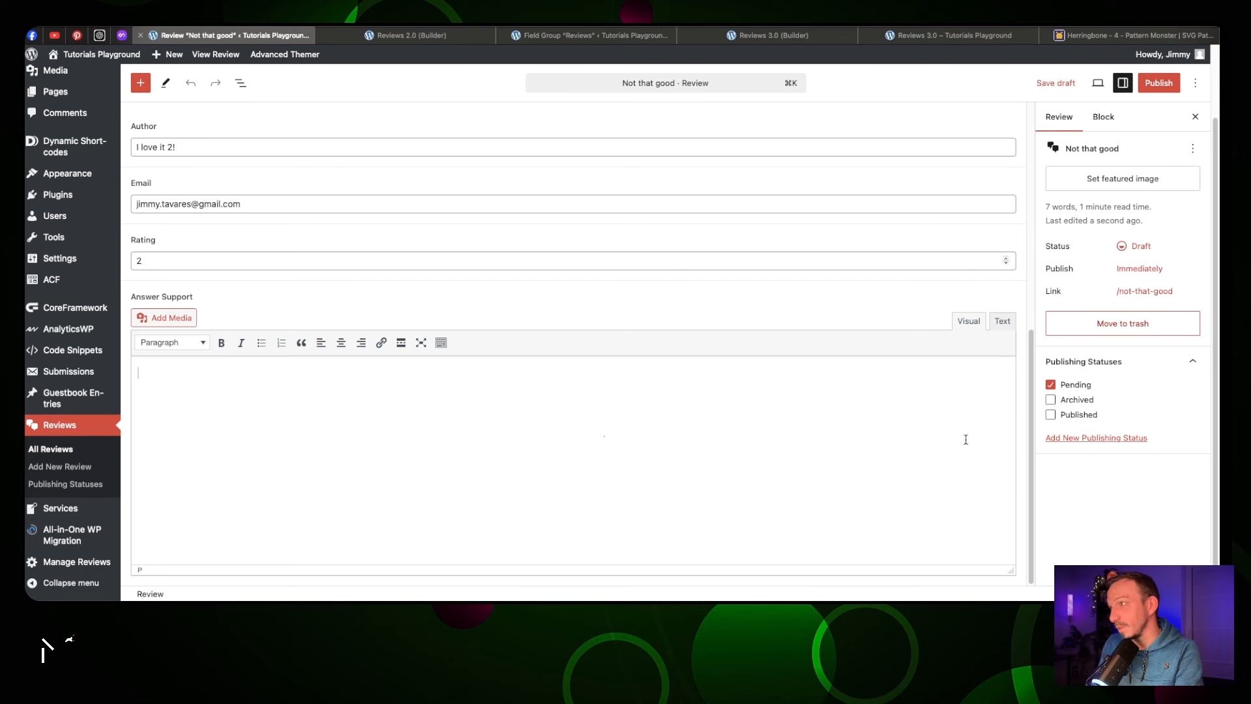
{"action": "left_click", "coordinate": [1050, 414]}
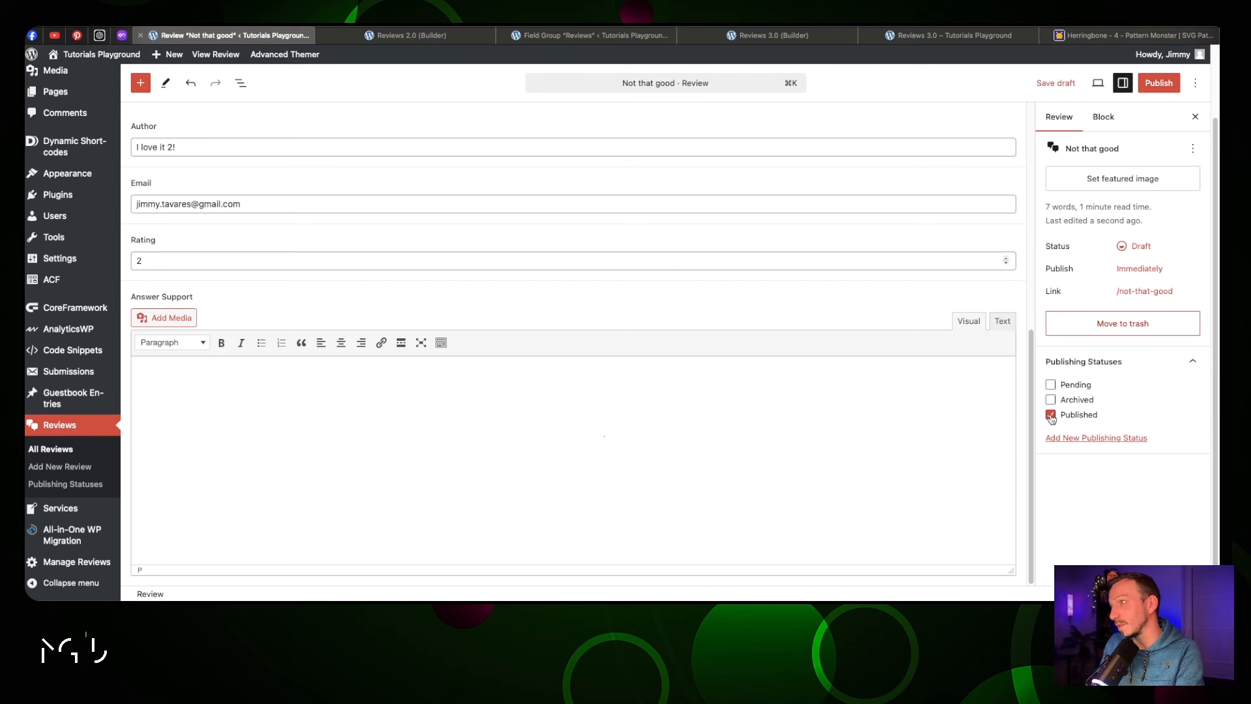
{"action": "left_click", "coordinate": [1159, 82]}
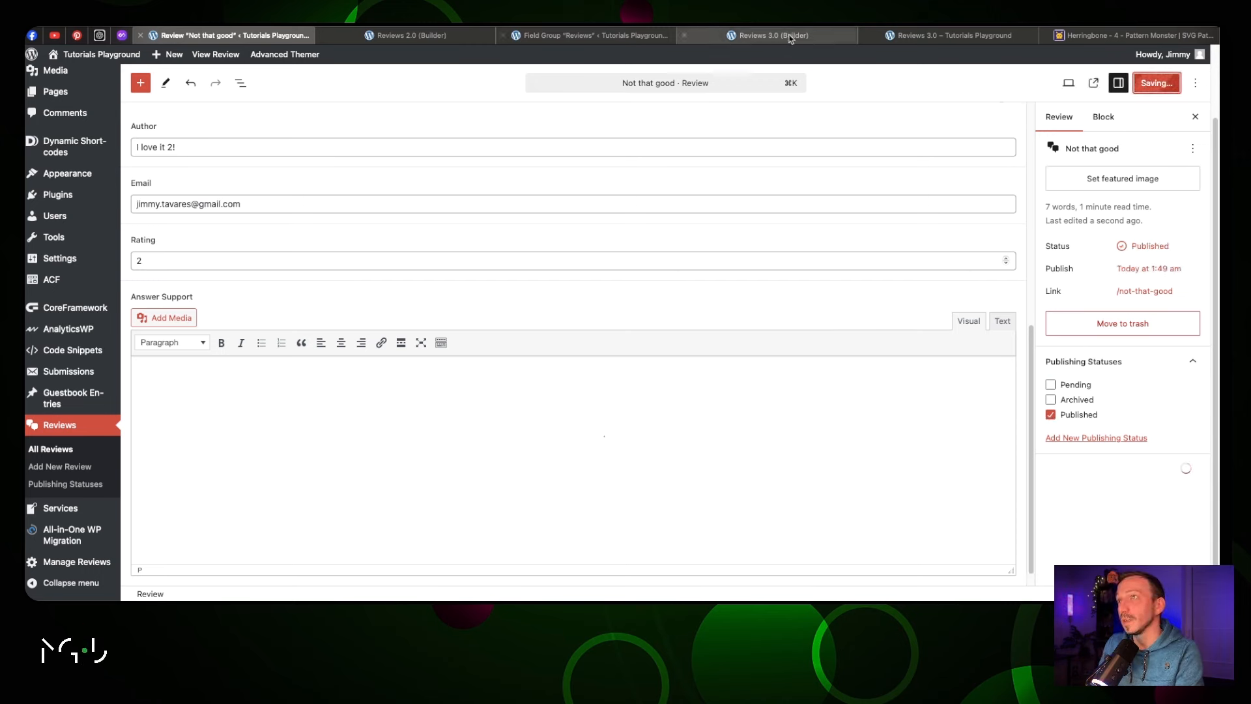
Reload the live Reviews 3.0 page to confirm the review, then open the Reviews field group
{"action": "left_click", "coordinate": [948, 35]}
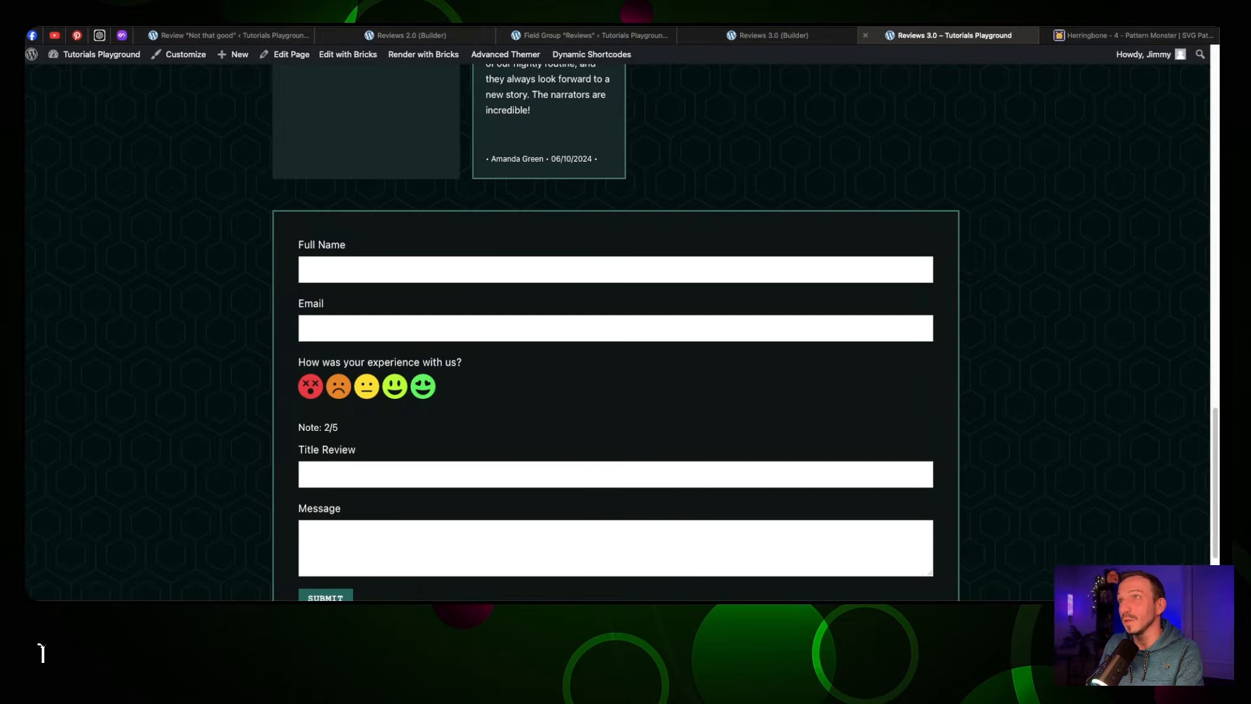
{"action": "key", "text": "super+r"}
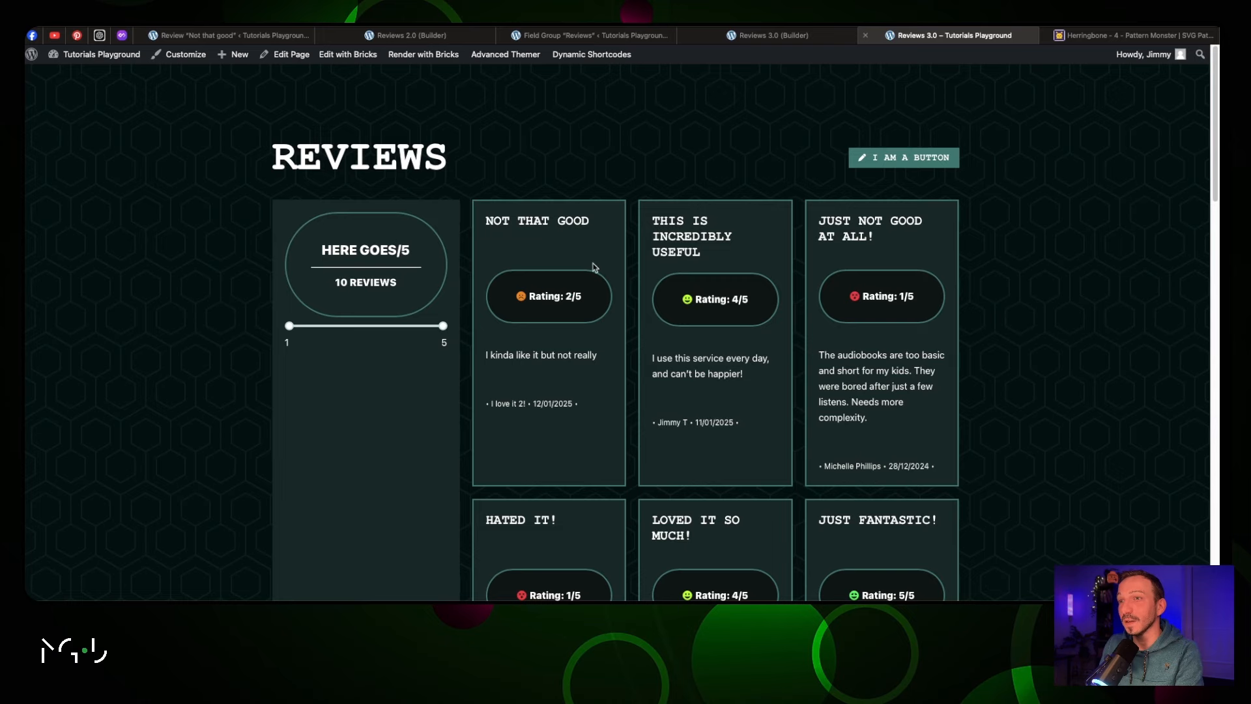
{"action": "left_click", "coordinate": [772, 35]}
{"action": "left_click", "coordinate": [594, 35]}
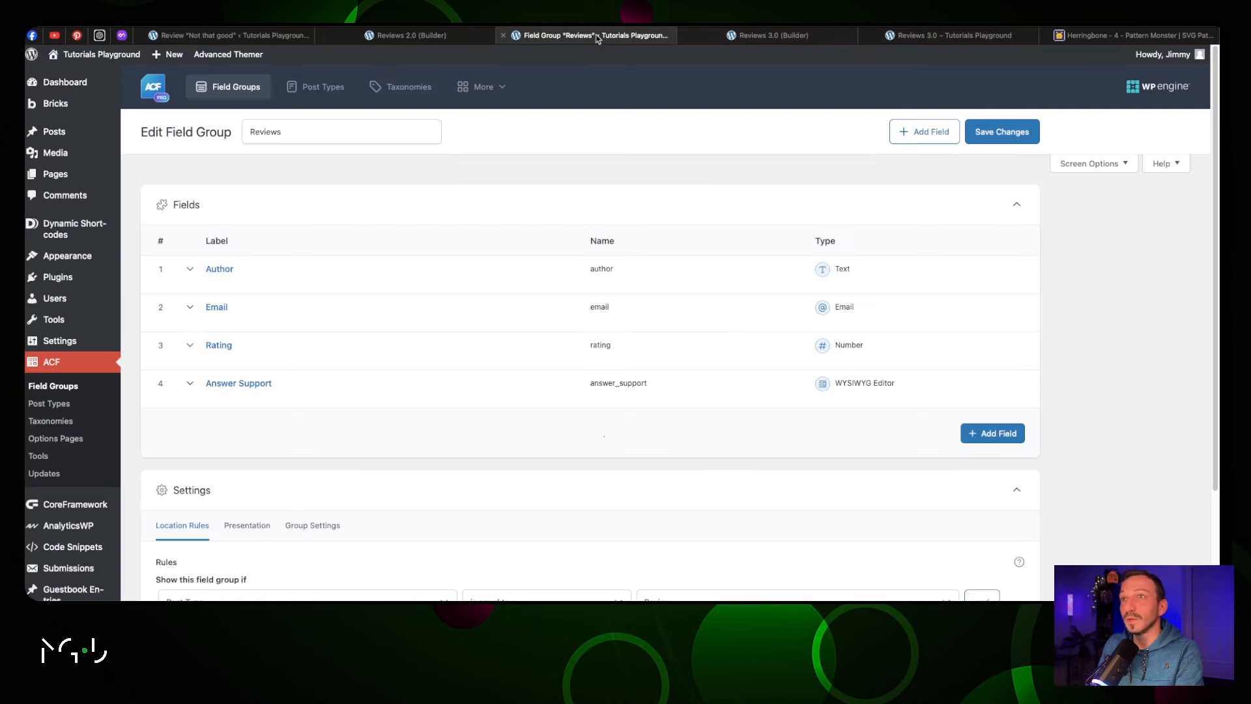
Save an Answer Support reply thanking the reviewer and inviting email contact, fixing 'servcies'
{"action": "left_click", "coordinate": [262, 36]}
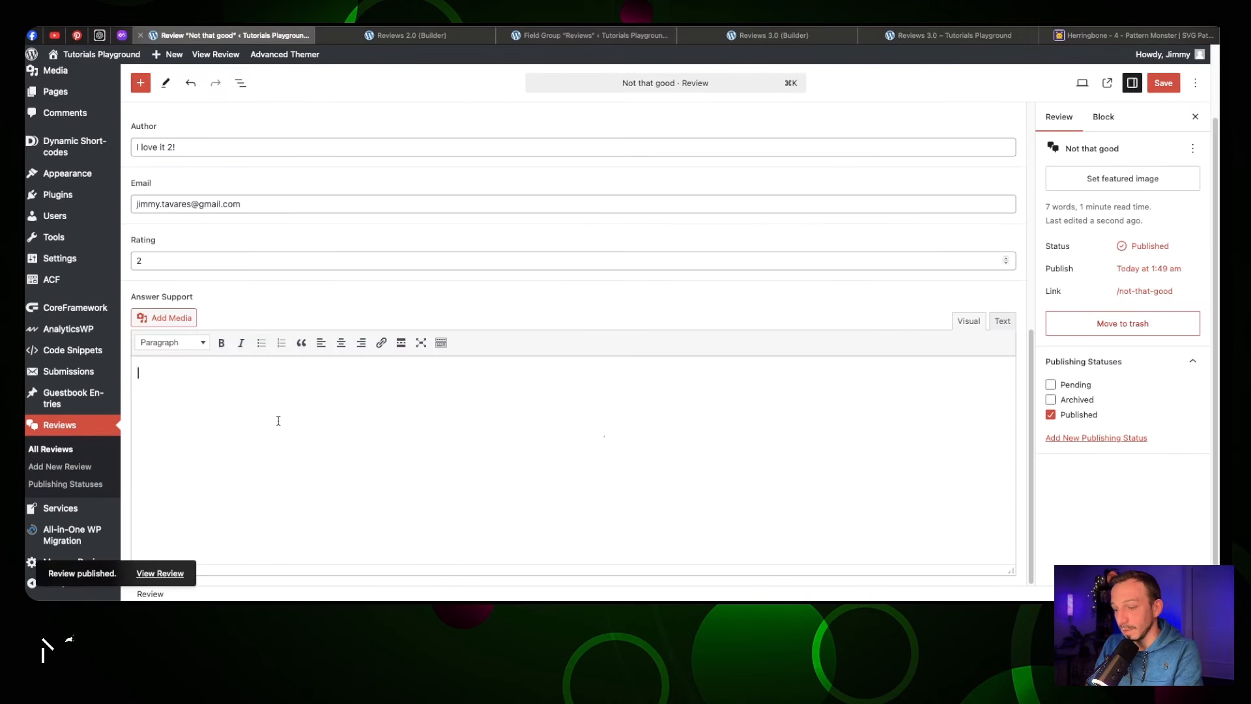
{"action": "type", "text": "Thank you for contacting us, we"}
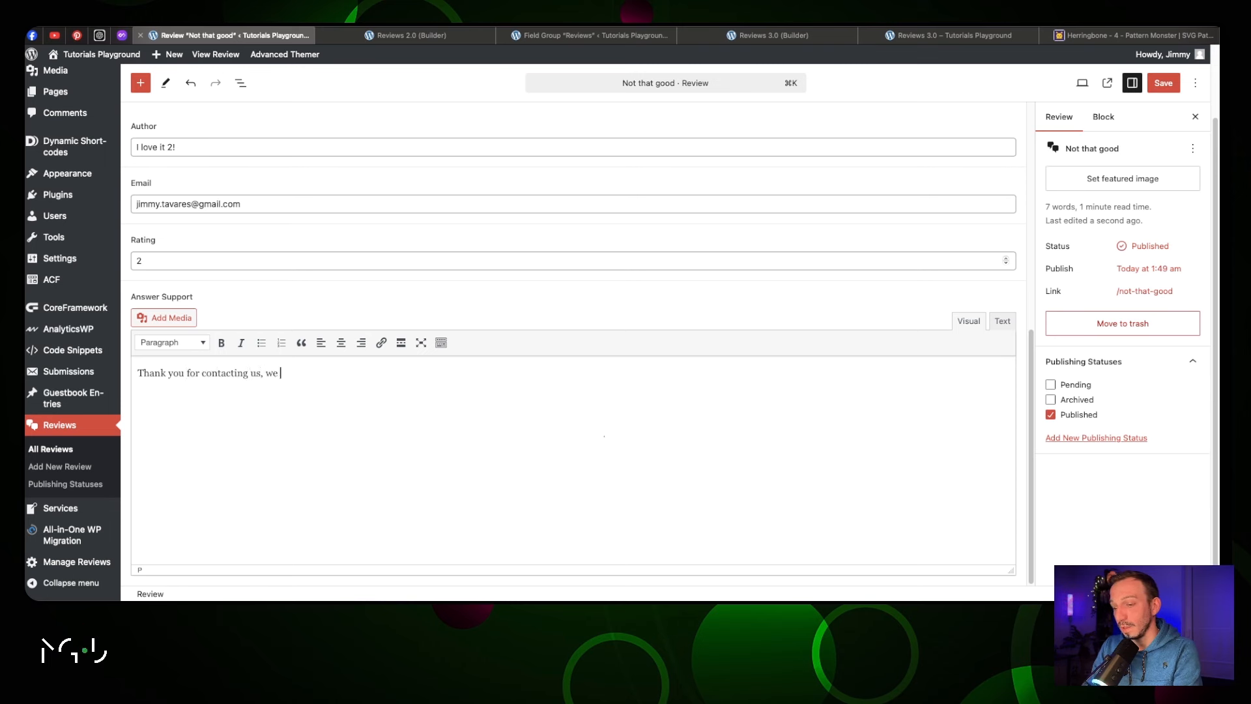
{"action": "type", "text": " would love "}
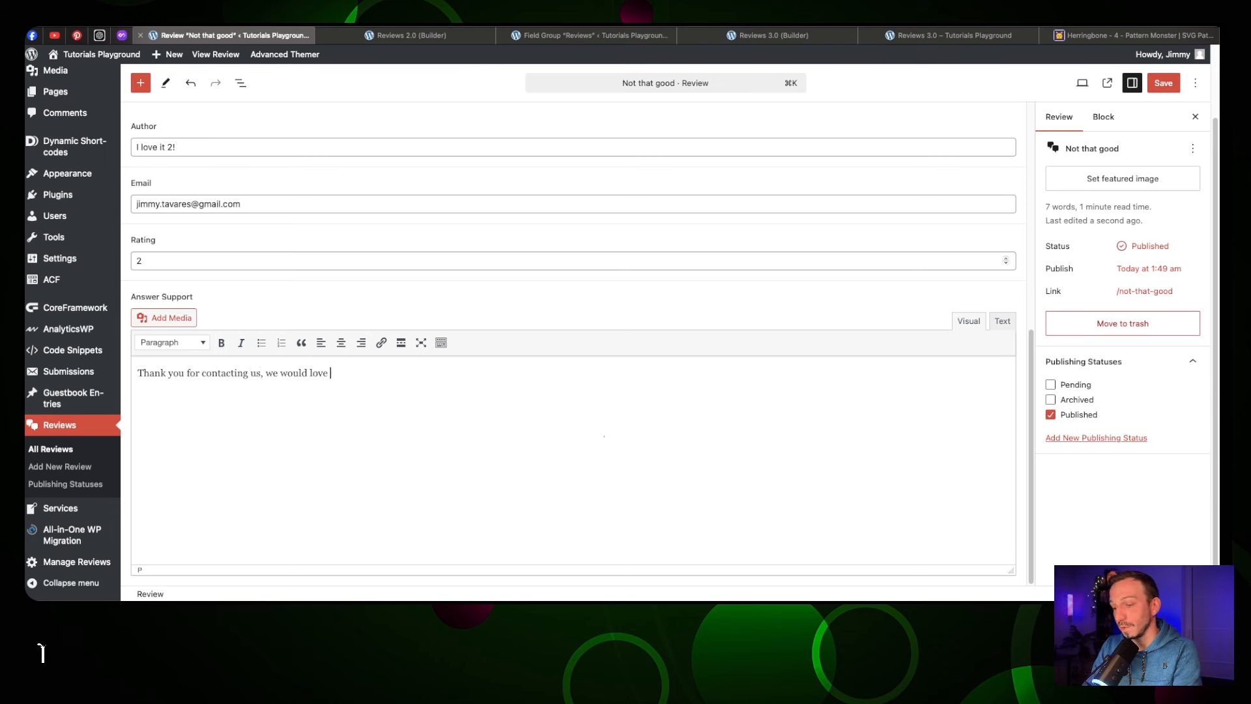
{"action": "type", "text": "to speak to you on how to improve our"}
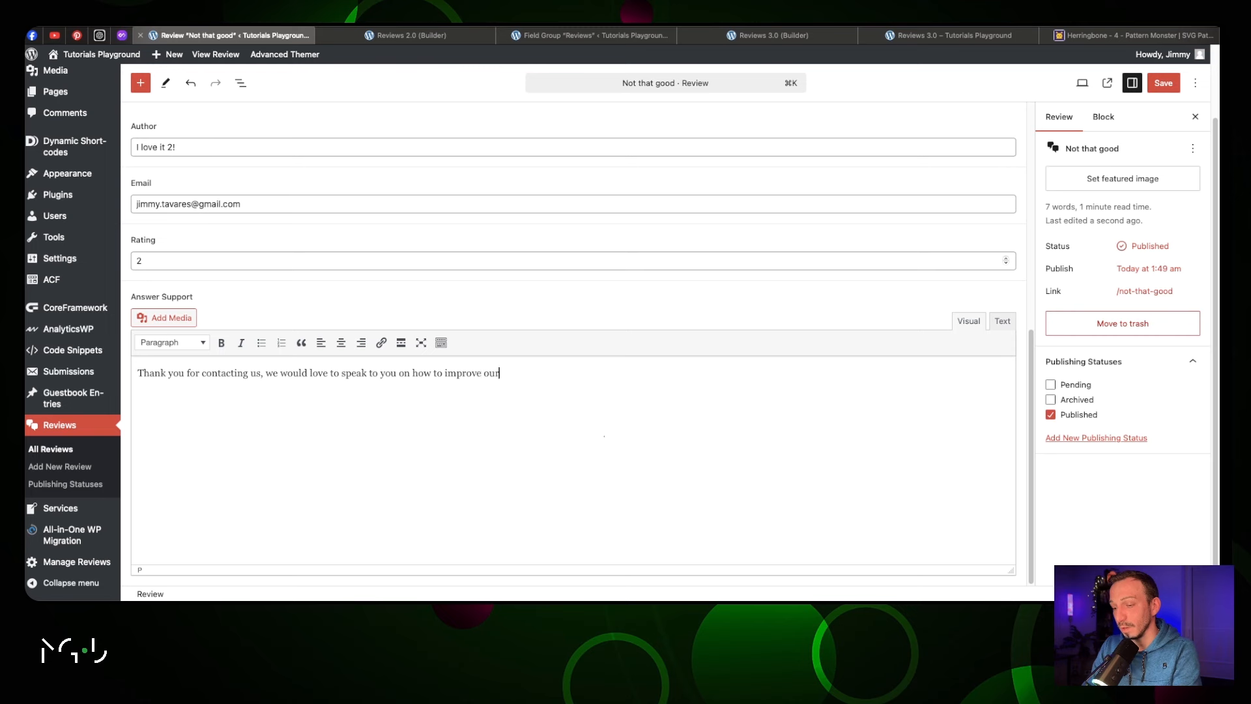
{"action": "type", "text": "servcies. C"}
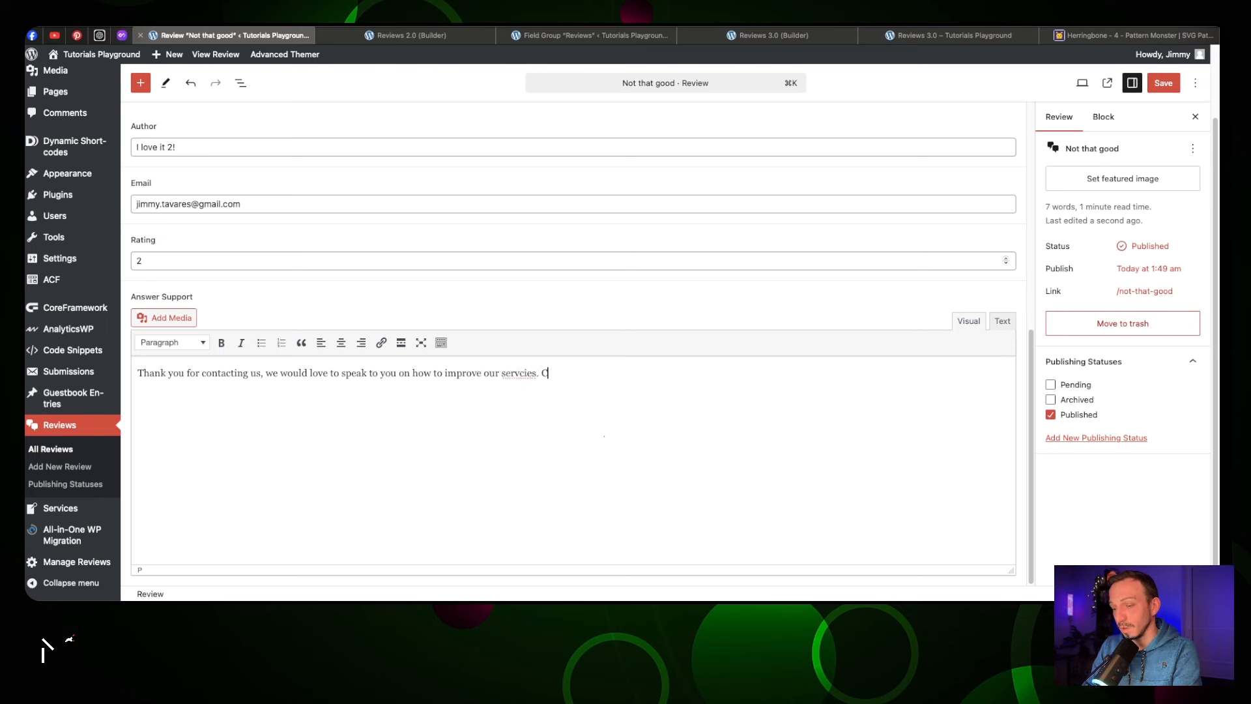
{"action": "type", "text": "ontact us please at the follow"}
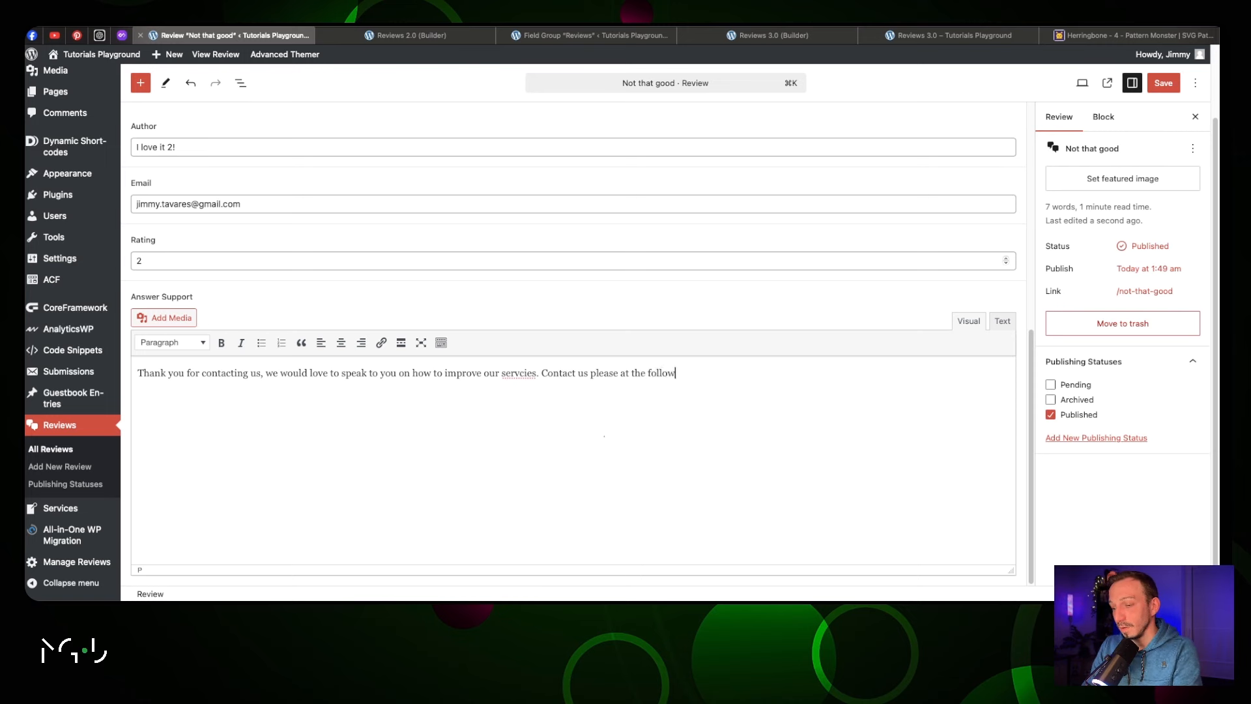
{"action": "type", "text": "ing email."}
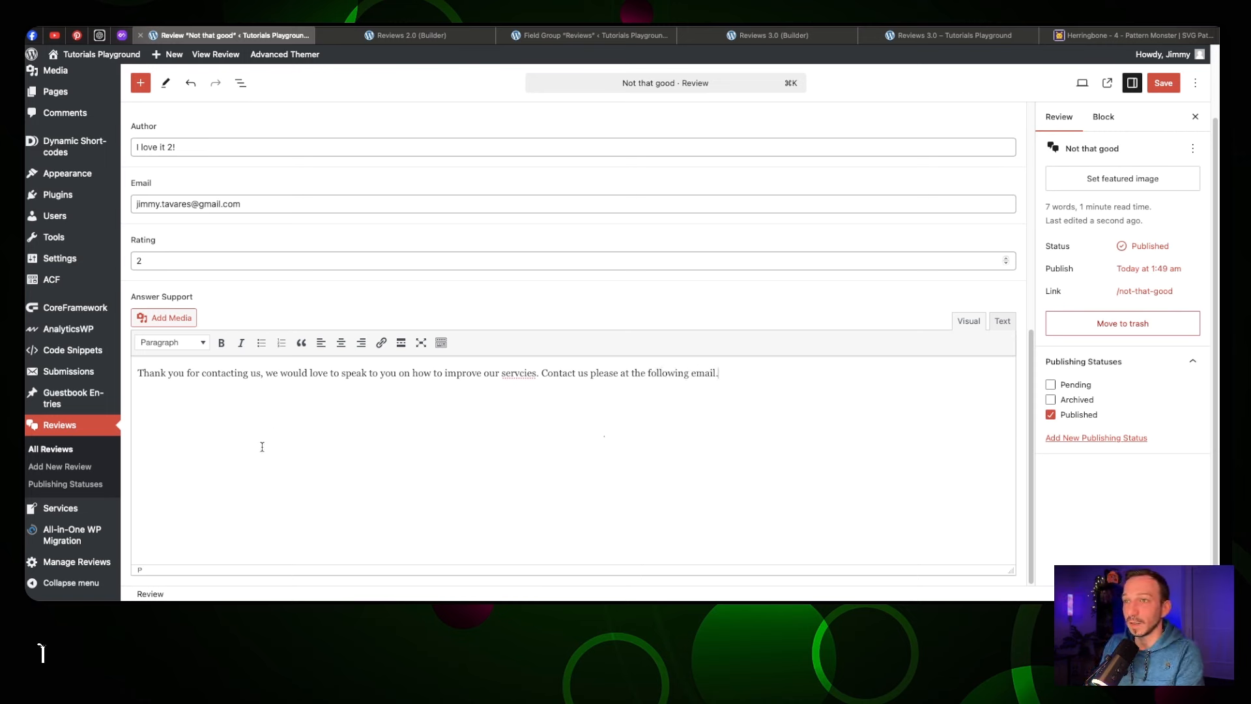
{"action": "key", "text": "BackSpace"}
{"action": "key", "text": "Right"}
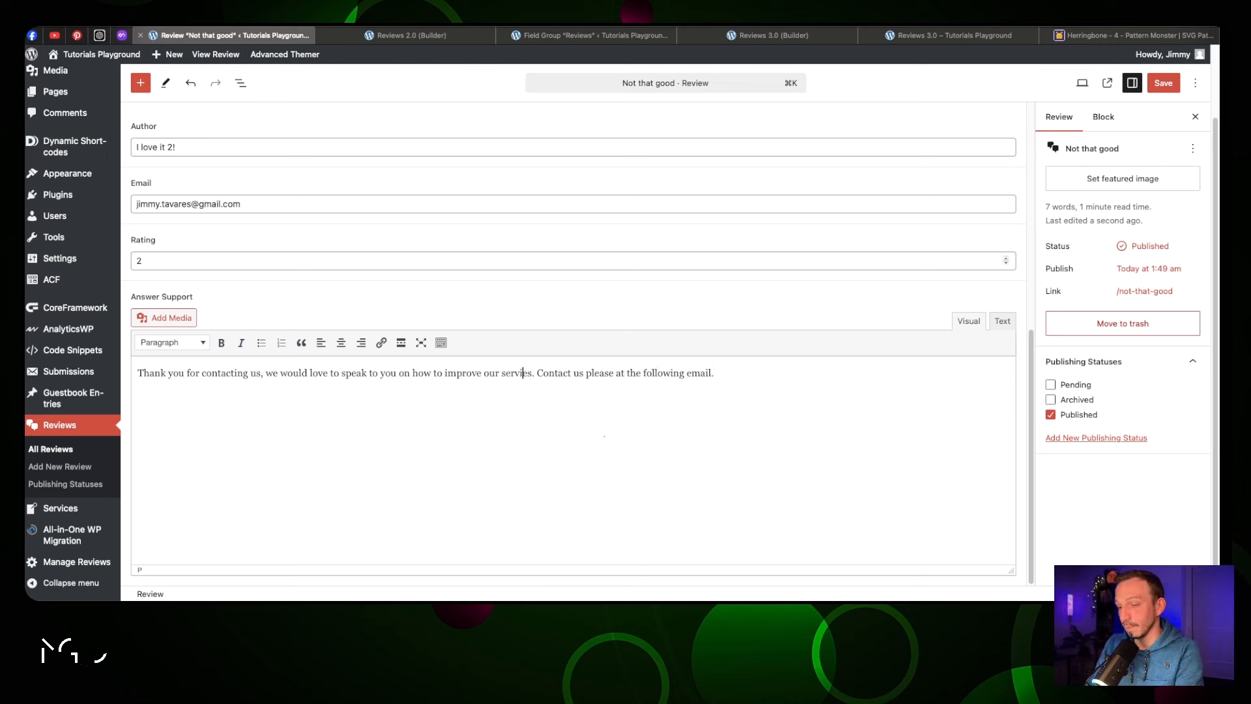
{"action": "type", "text": "c"}
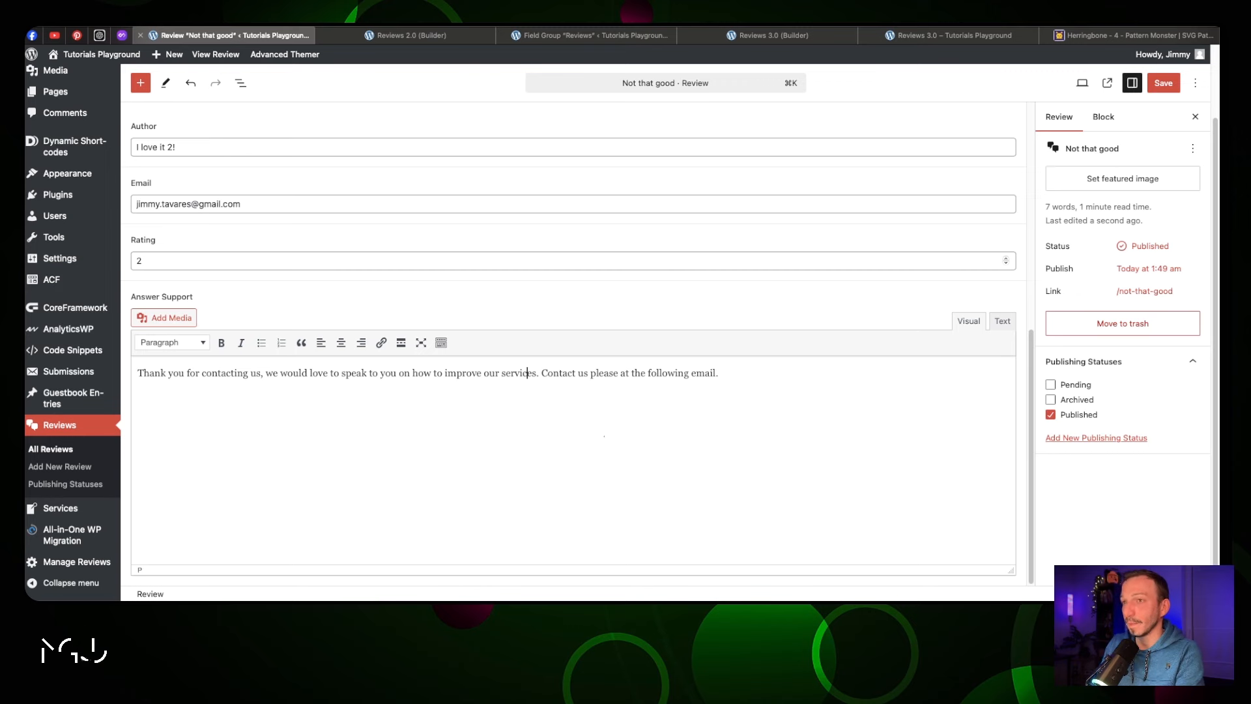
{"action": "left_click", "coordinate": [1164, 84]}
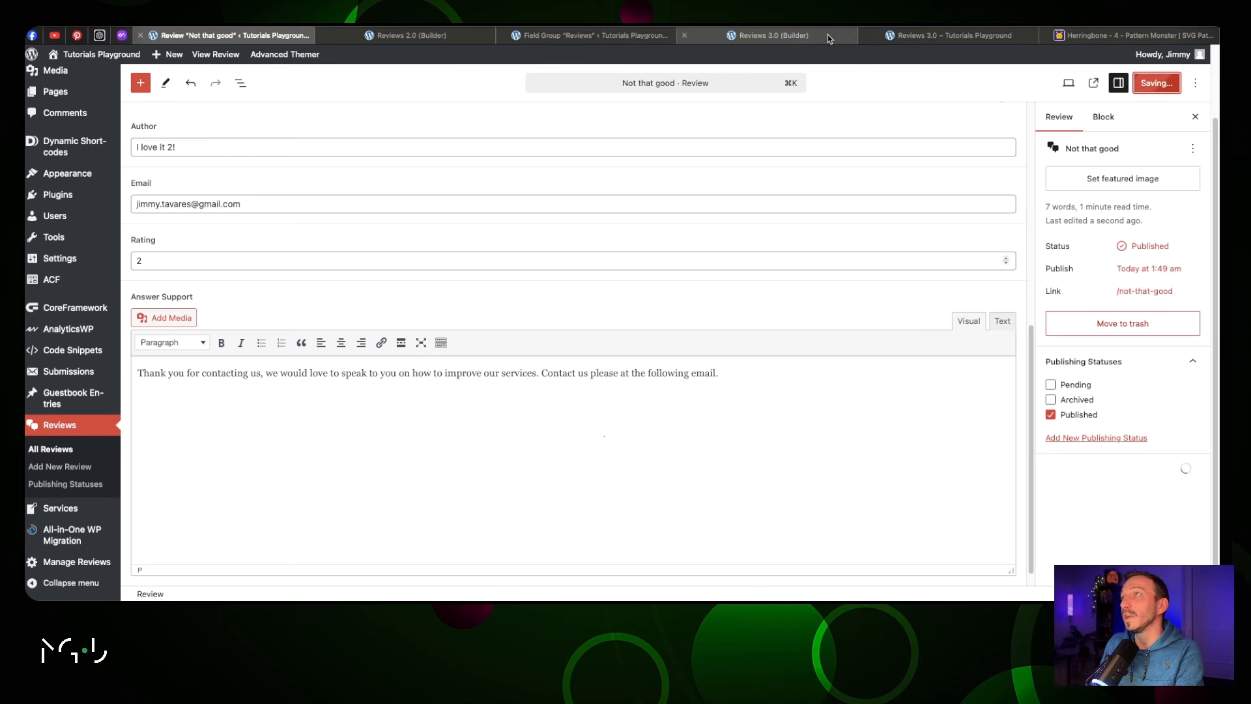
Reload the front-end Reviews page and check the support reply on the 'Not that good' card
{"action": "left_click", "coordinate": [910, 38]}
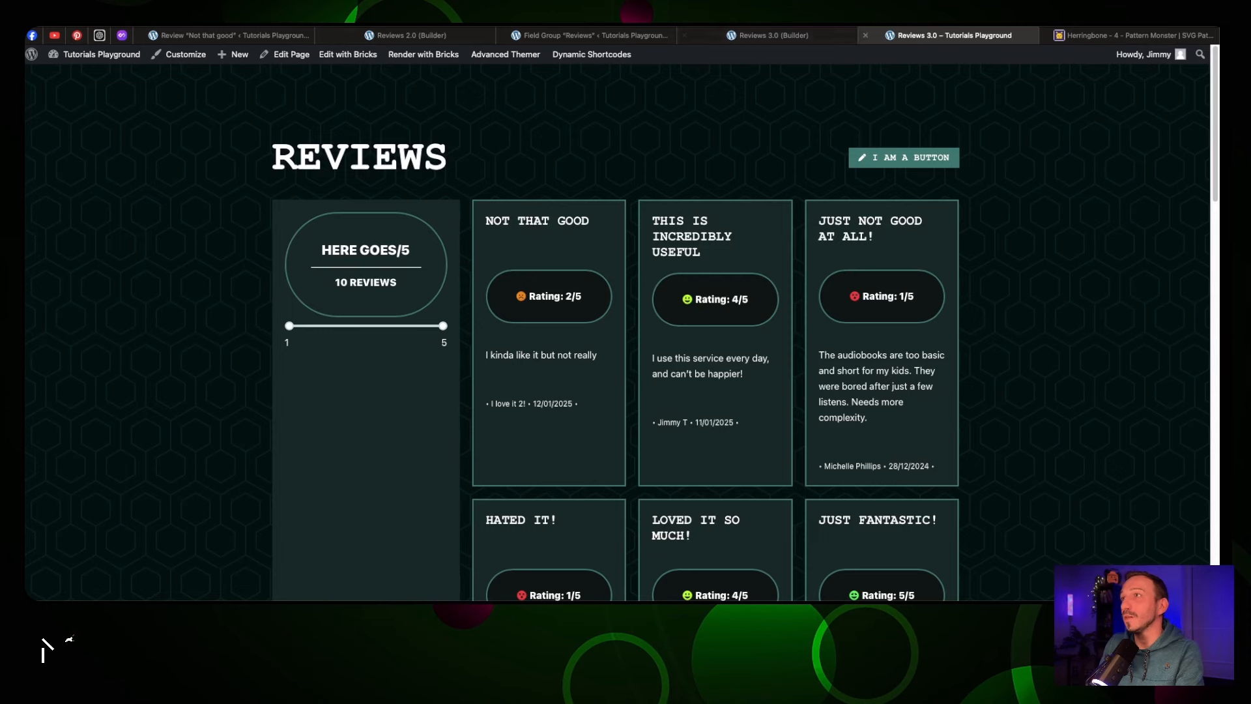
{"action": "key", "text": "super+r"}
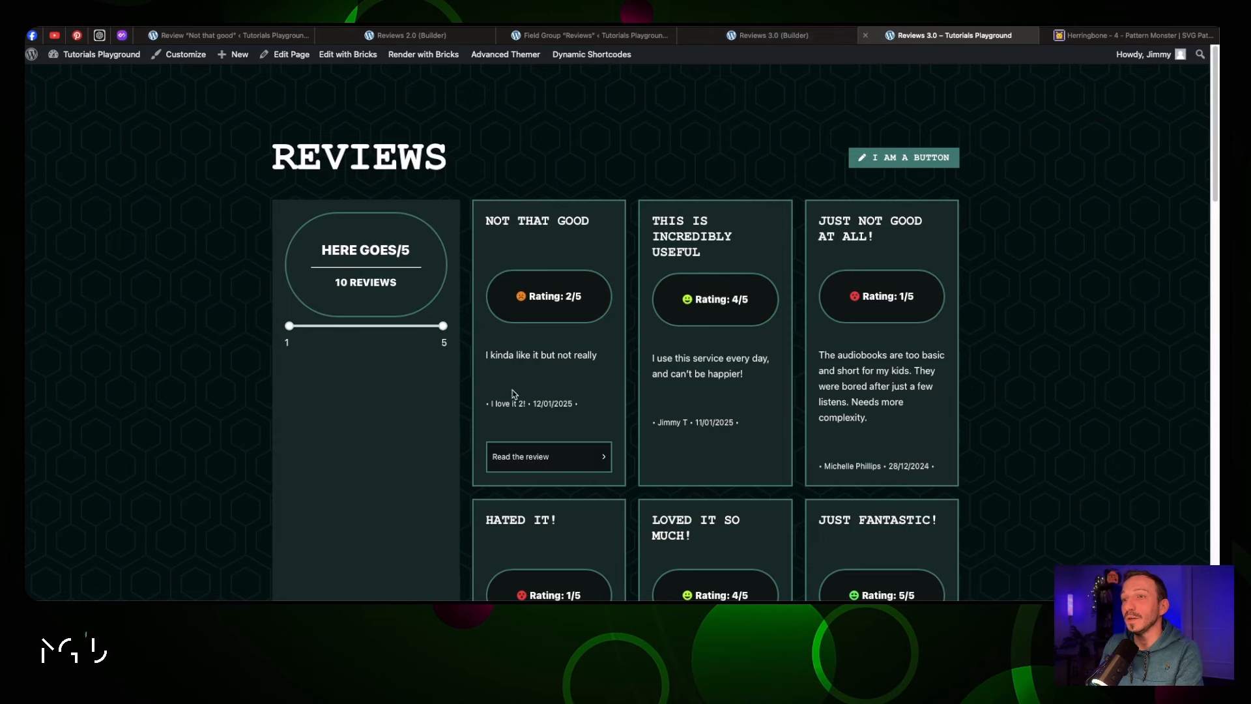
{"action": "scroll", "coordinate": [571, 448], "scroll_direction": "down", "scroll_amount": 1}
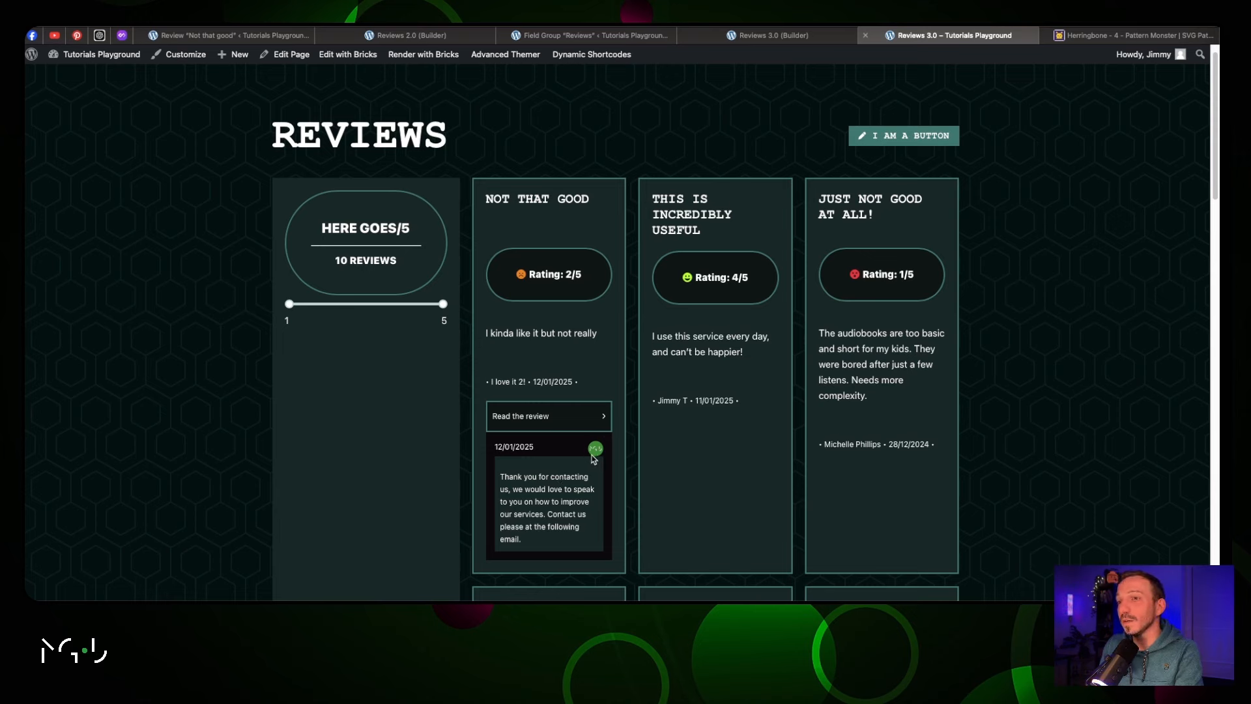
{"action": "key", "text": "ctrl+shift+Tab"}
Set the answer Content element to flex display with row direction
{"action": "left_click", "coordinate": [185, 284]}
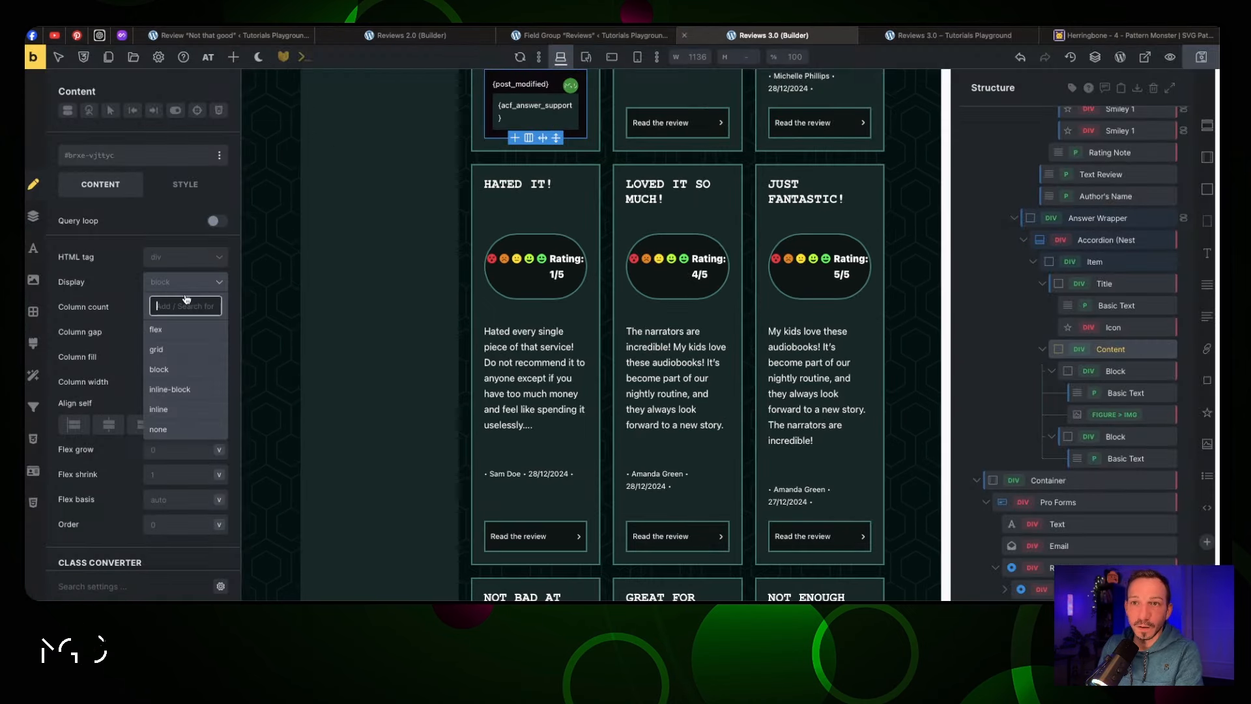
{"action": "left_click", "coordinate": [190, 330]}
{"action": "left_click", "coordinate": [190, 332]}
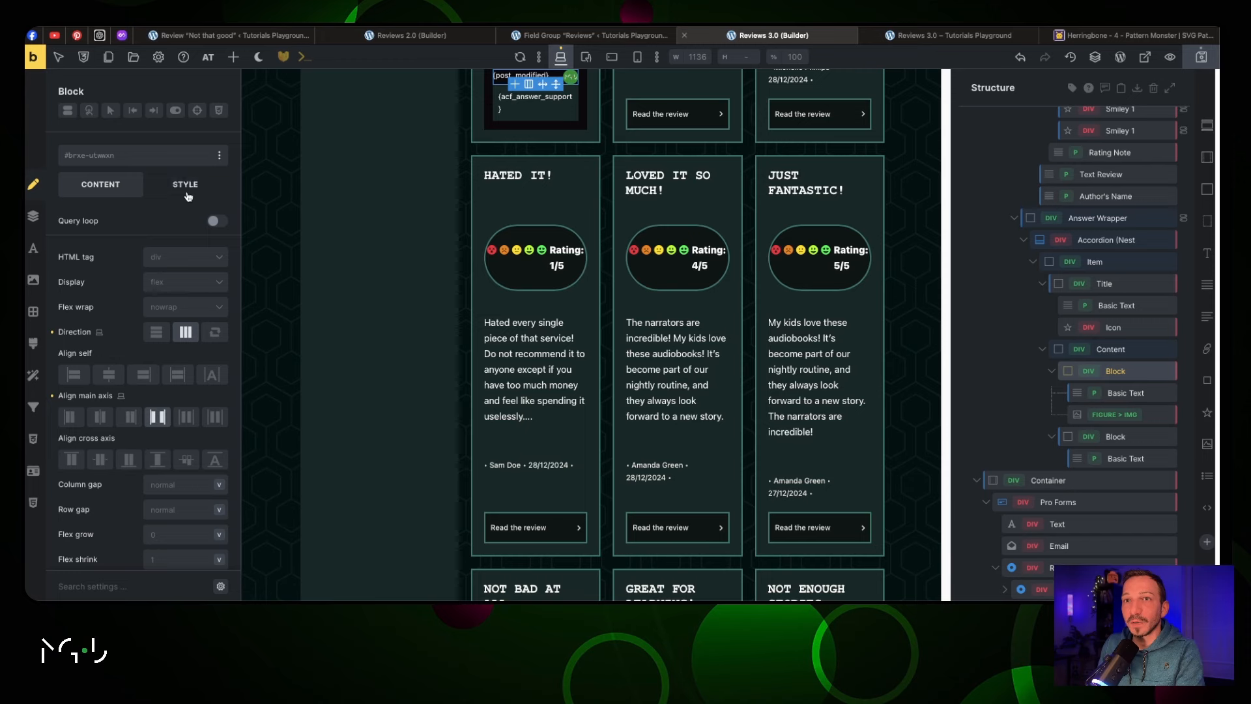
Give the Block a 1rem bottom margin and check the result on the front-end Reviews page
{"action": "left_click", "coordinate": [186, 192]}
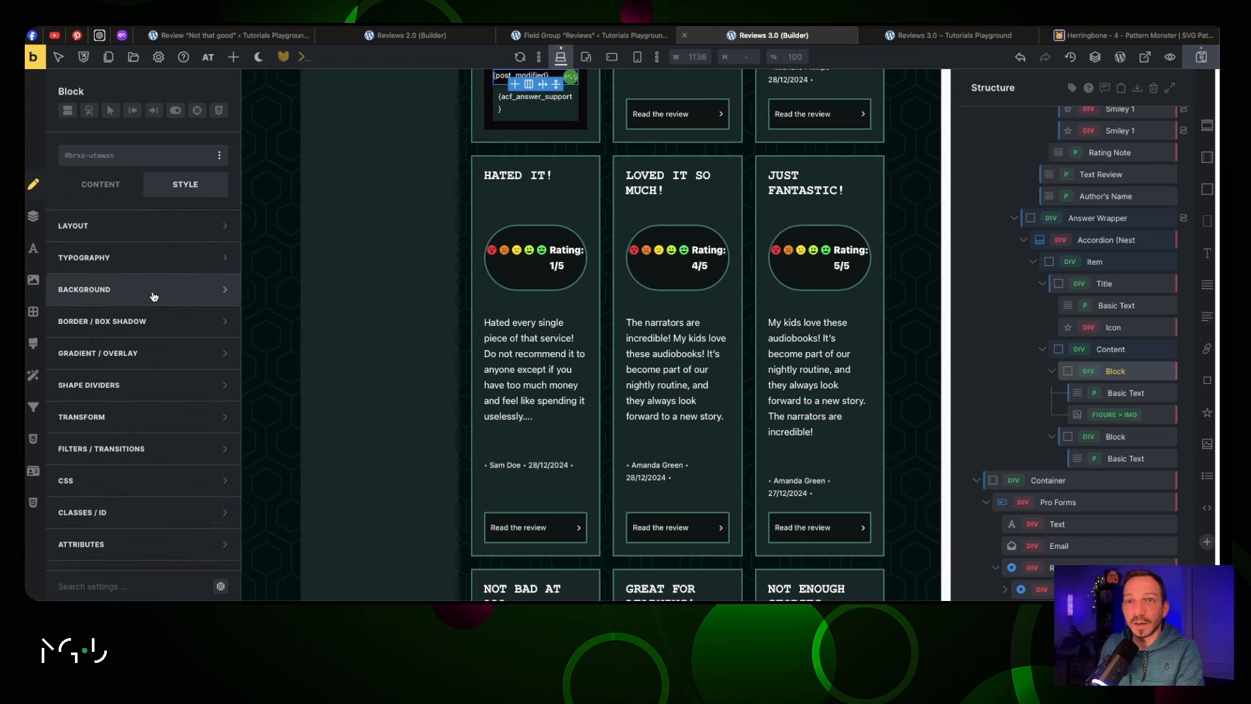
{"action": "left_click", "coordinate": [151, 228]}
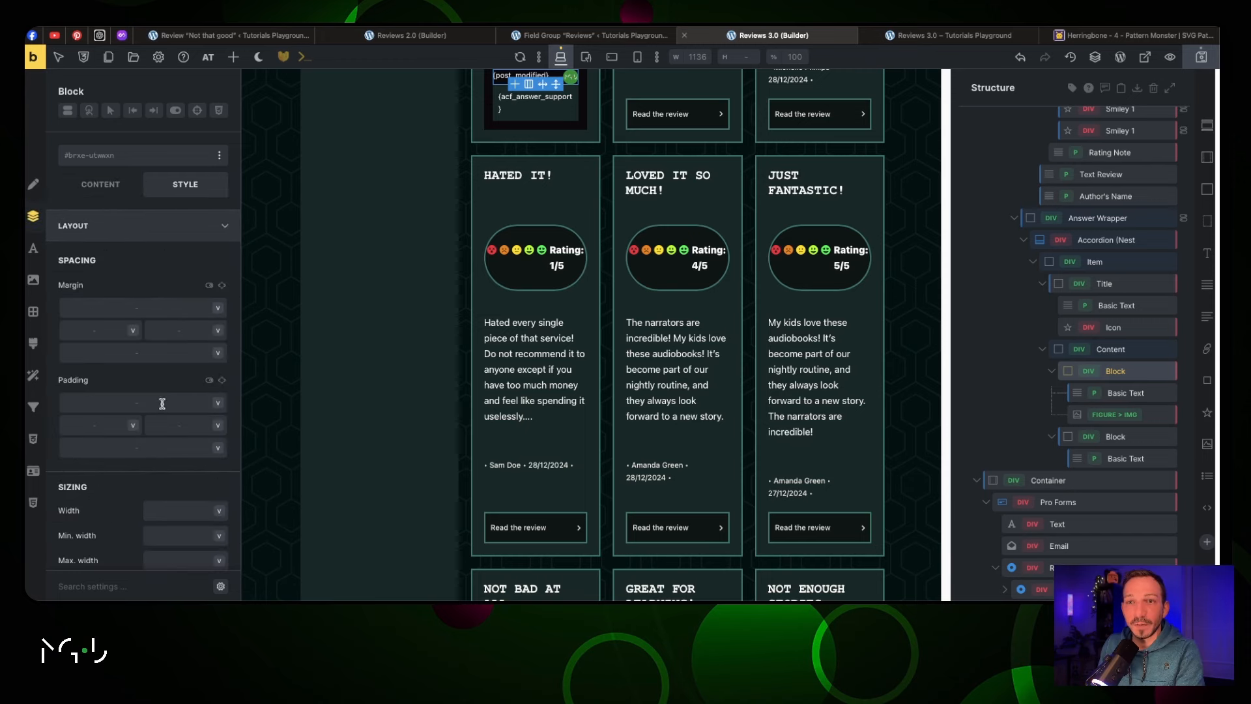
{"action": "left_click", "coordinate": [148, 352]}
{"action": "type", "text": "1rem"}
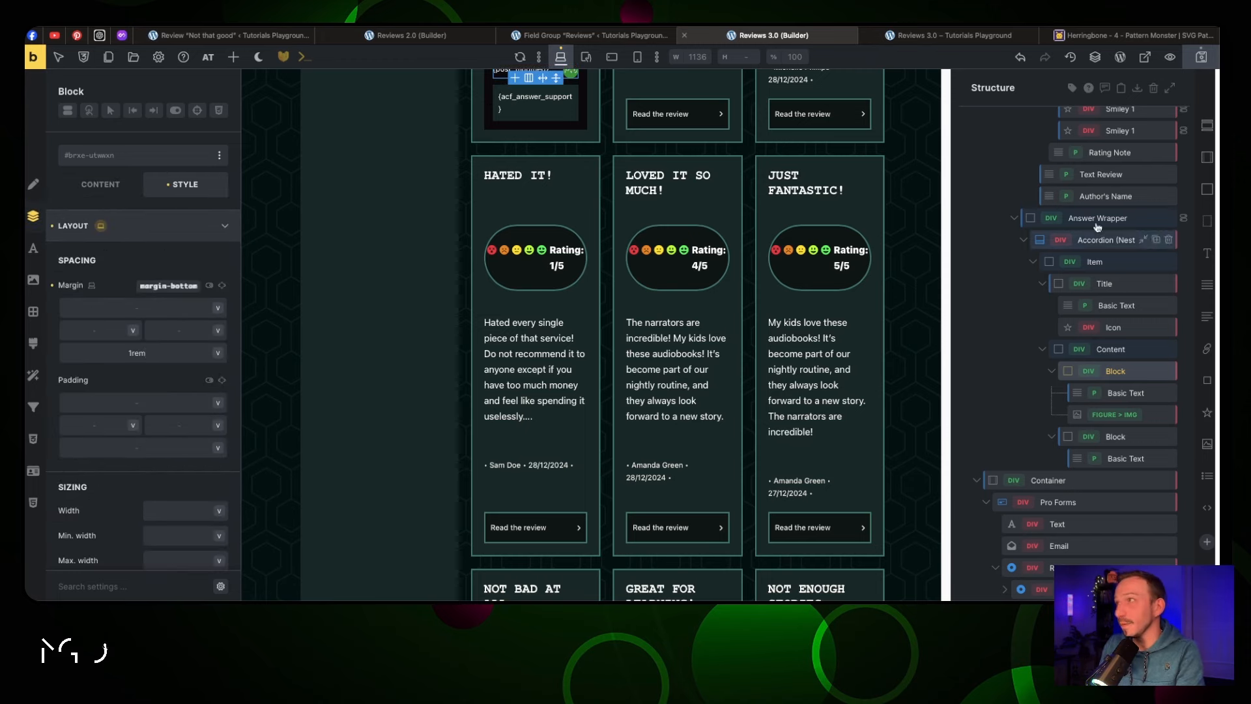
{"action": "key", "text": "ctrl+Tab"}
{"action": "scroll", "coordinate": [534, 479], "scroll_direction": "down", "scroll_amount": 3}
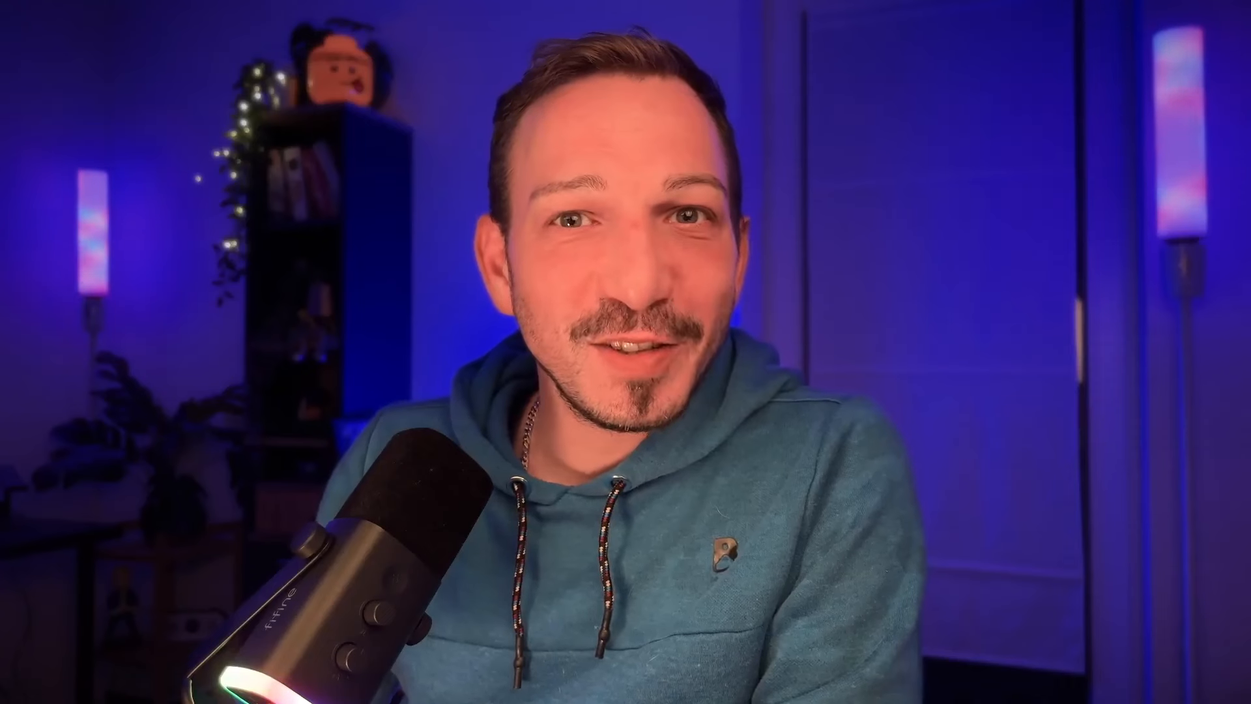